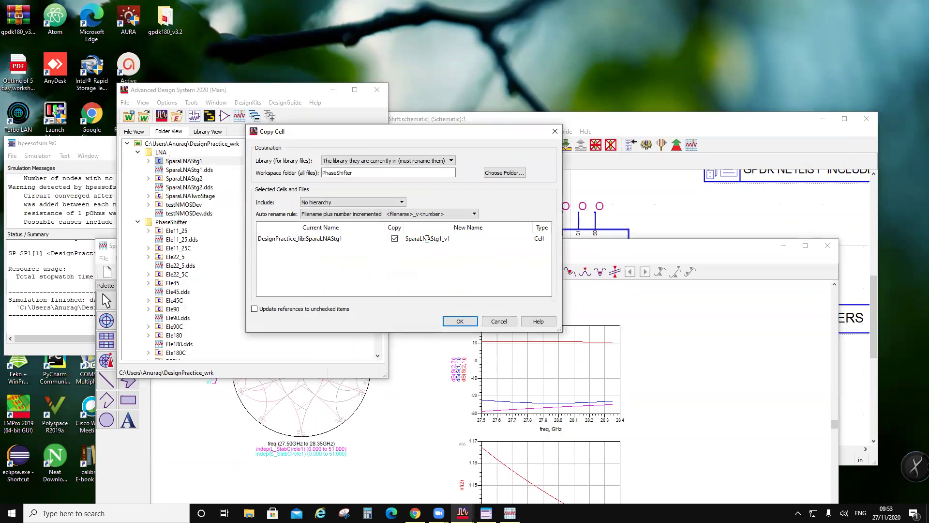
- Copy the SparaLNAStg1 cell under the new name GainComp, without hierarchy, into the PhaseShifter workspace folder
left_click(455, 238)
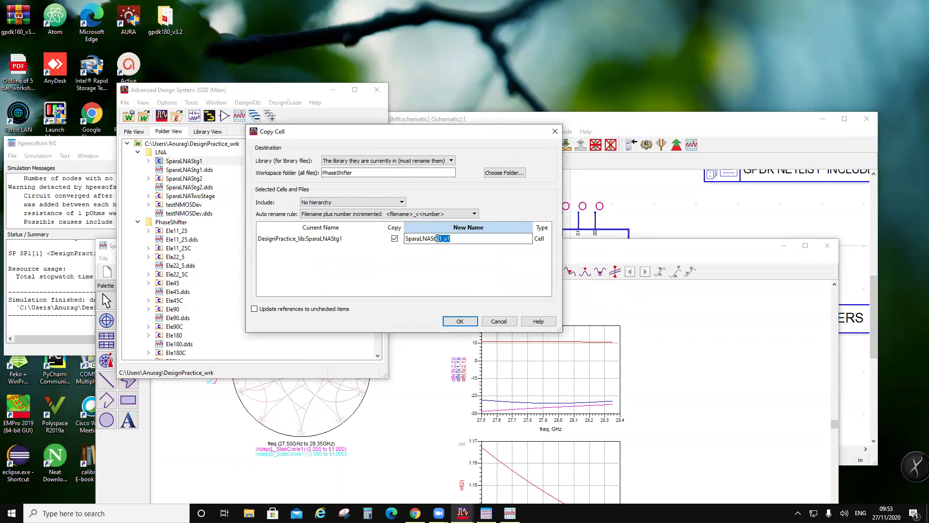
left_click_drag(429, 238, 407, 236)
type("GainComp")
left_click(457, 319)
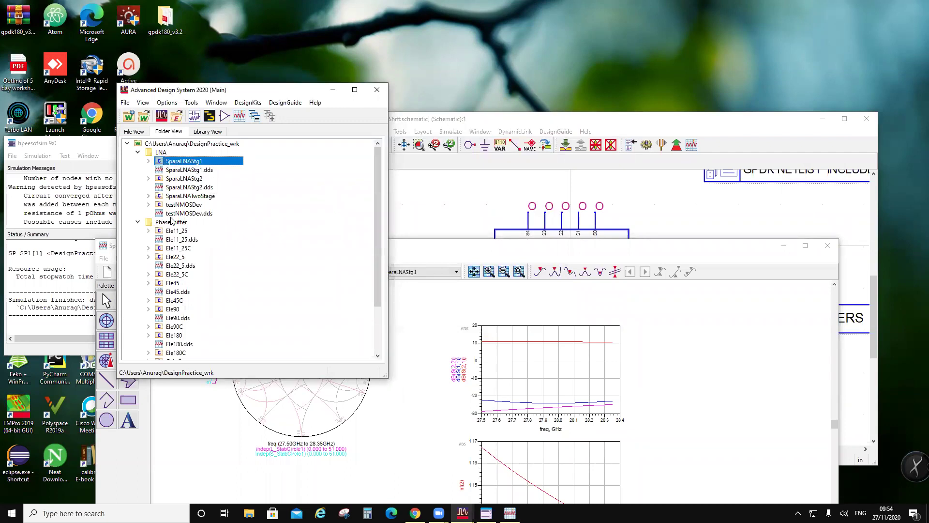
- Move the GainComp cell from the PhaseShifter folder into the LNA folder
scroll(172, 341, "down", 3)
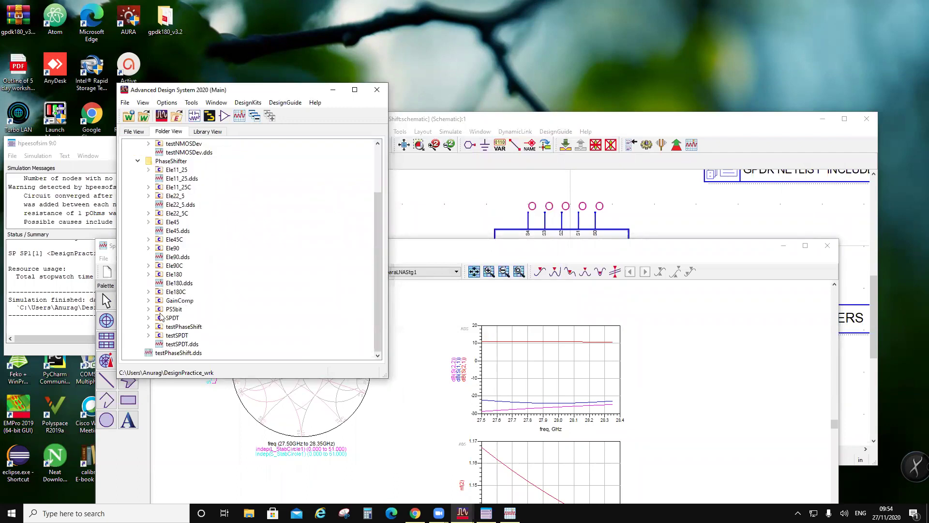
scroll(162, 317, "up", 3)
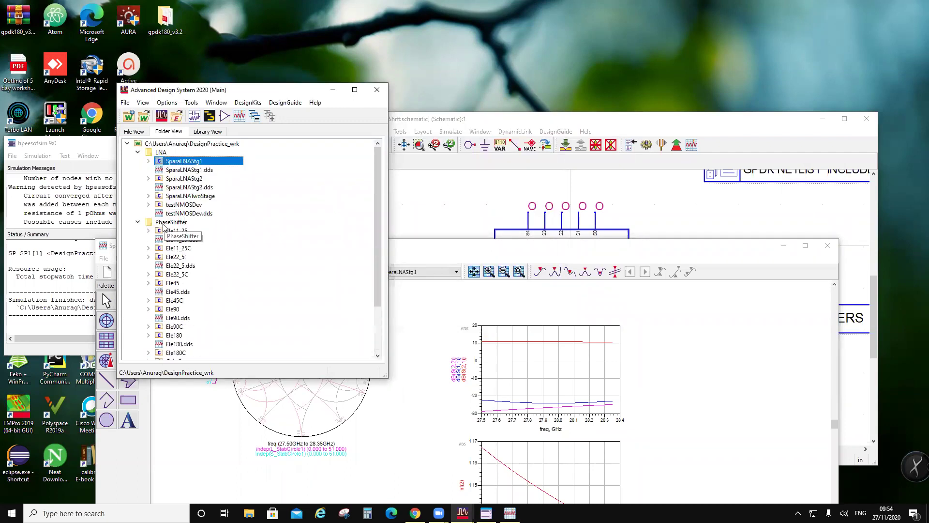
scroll(177, 254, "down", 3)
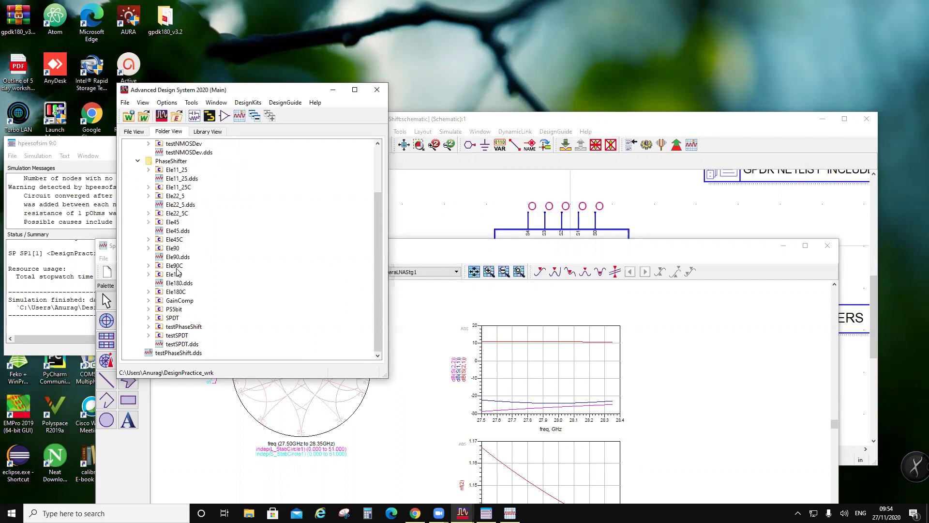
left_click(180, 302)
scroll(193, 286, "up", 1)
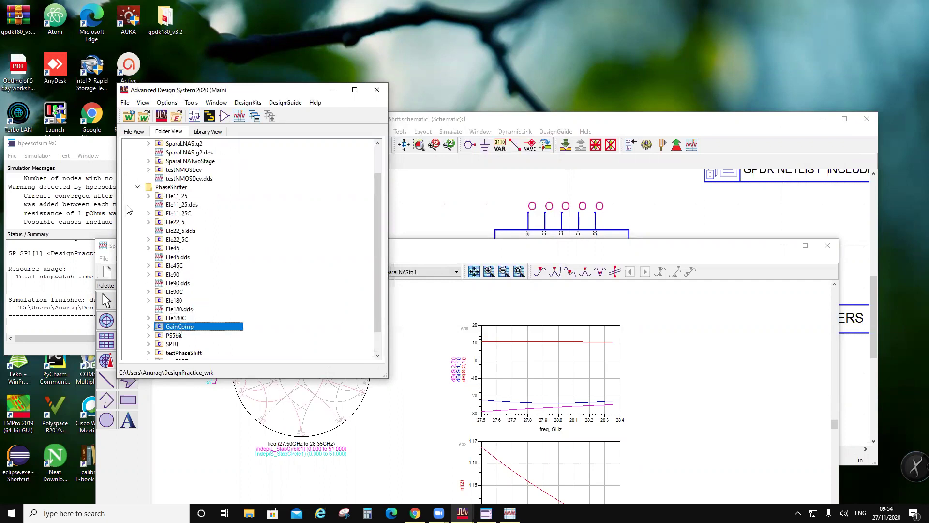
left_click_drag(177, 330, 188, 183)
left_click(211, 188)
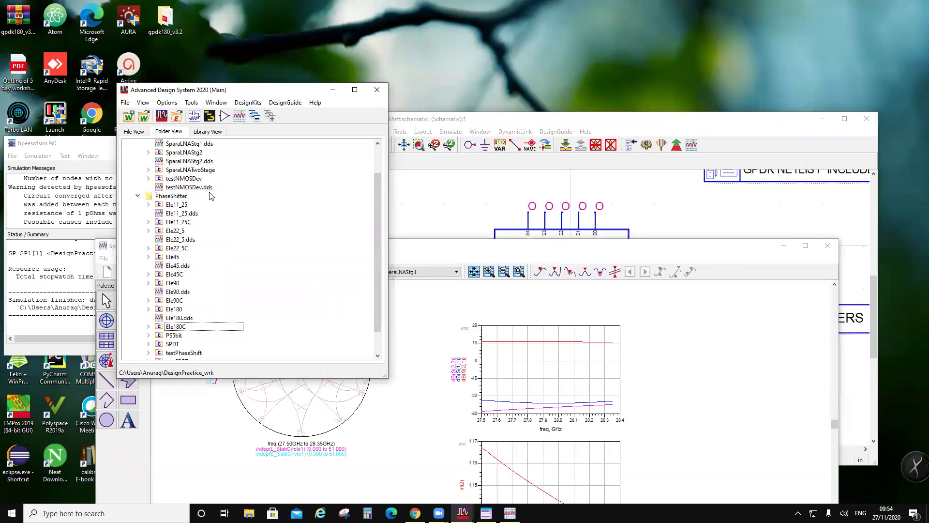
- Open the schematic of the GainComp cell and reposition its window on the desktop
double_click(175, 163)
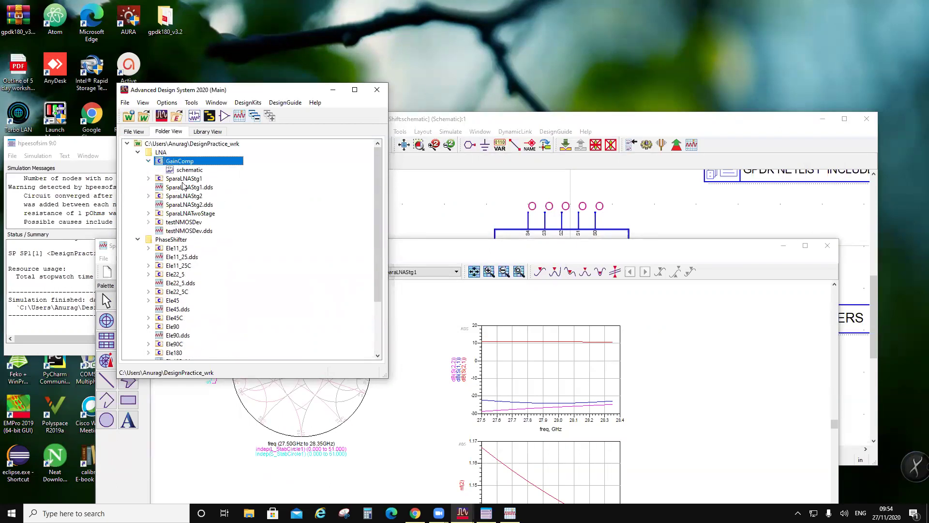
double_click(189, 171)
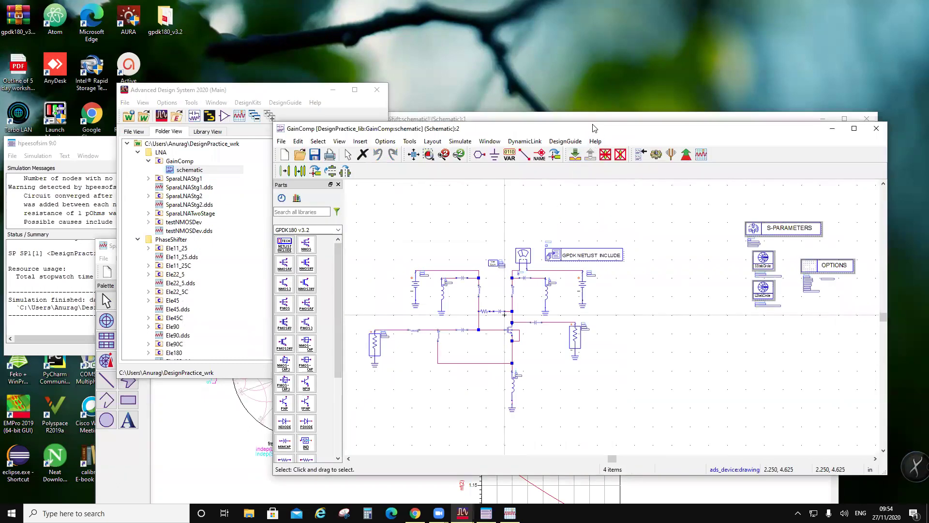
left_click_drag(594, 128, 426, 61)
- Set Vgs to 0.7 in the VAR1 variable block and simulate the saved schematic
scroll(444, 226, "up", 2)
scroll(444, 226, "down", 1)
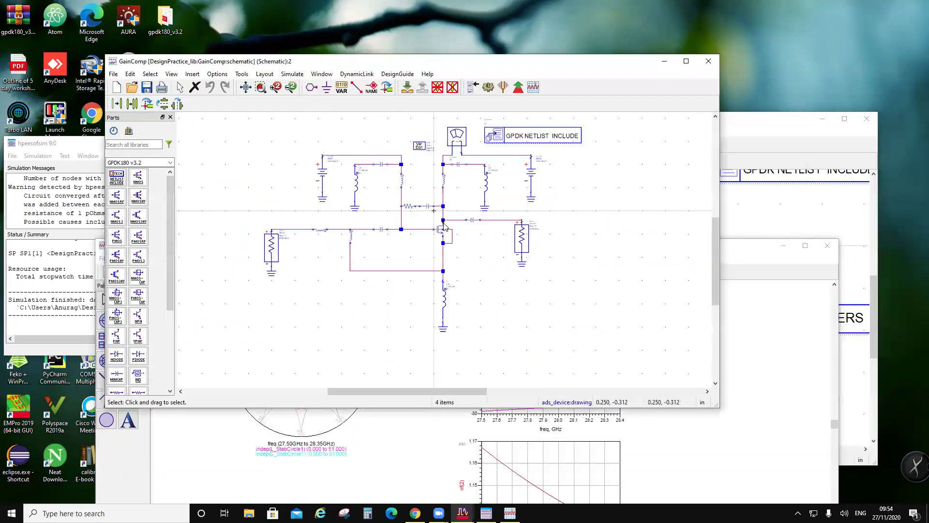
scroll(445, 201, "up", 1)
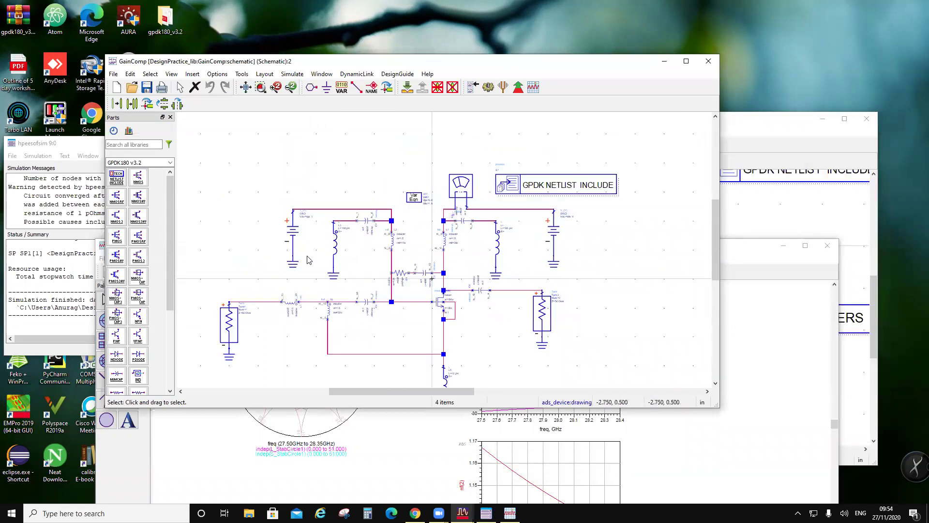
scroll(305, 240, "up", 1)
scroll(415, 245, "up", 1)
scroll(488, 236, "down", 2)
scroll(488, 236, "up", 3)
double_click(428, 236)
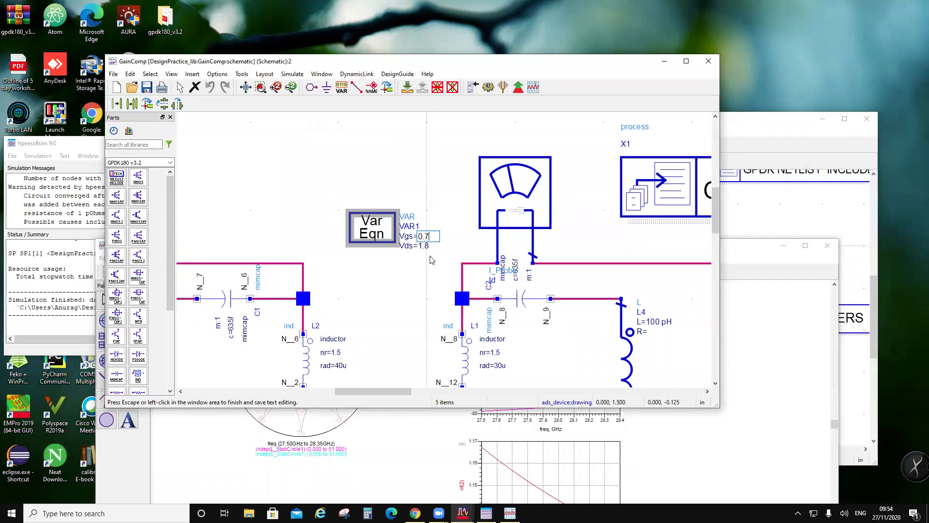
left_click(417, 272)
left_click(147, 87)
left_click(488, 87)
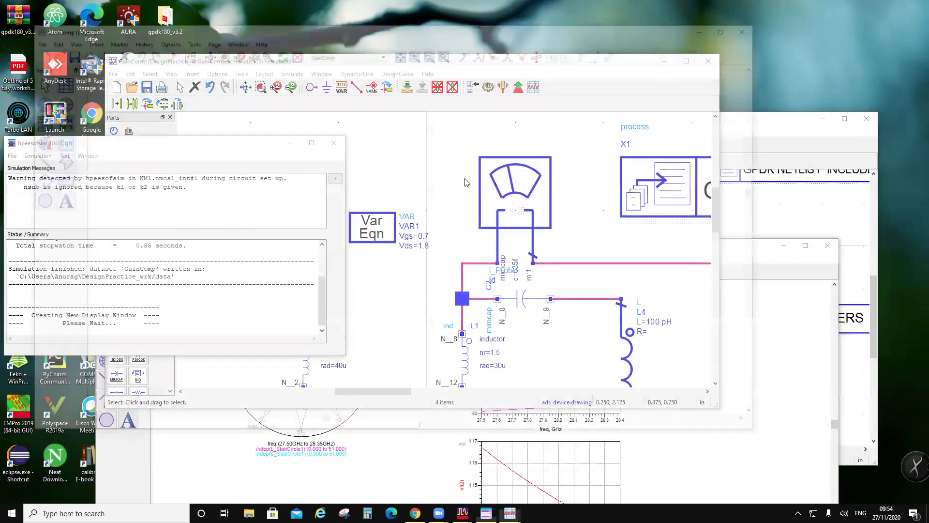
- Add a rectangular plot of S(2,1) in dB from the GainComp dataset to the empty display page
left_click(55, 80)
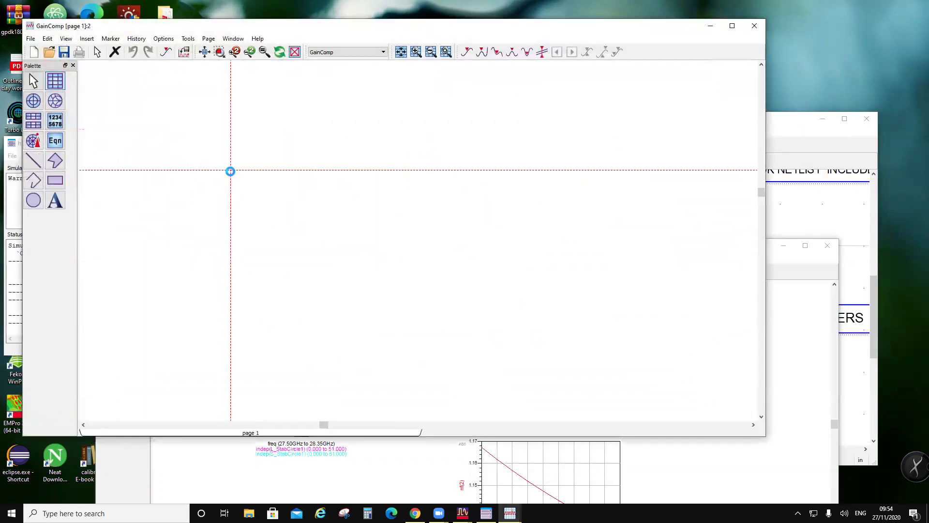
left_click(230, 171)
scroll(312, 290, "down", 3)
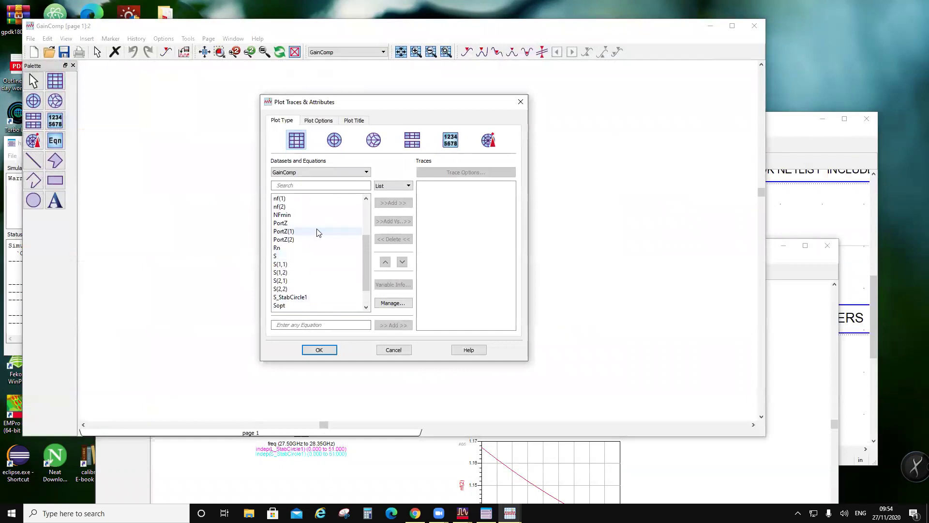
scroll(319, 232, "up", 2)
scroll(315, 255, "down", 1)
double_click(285, 297)
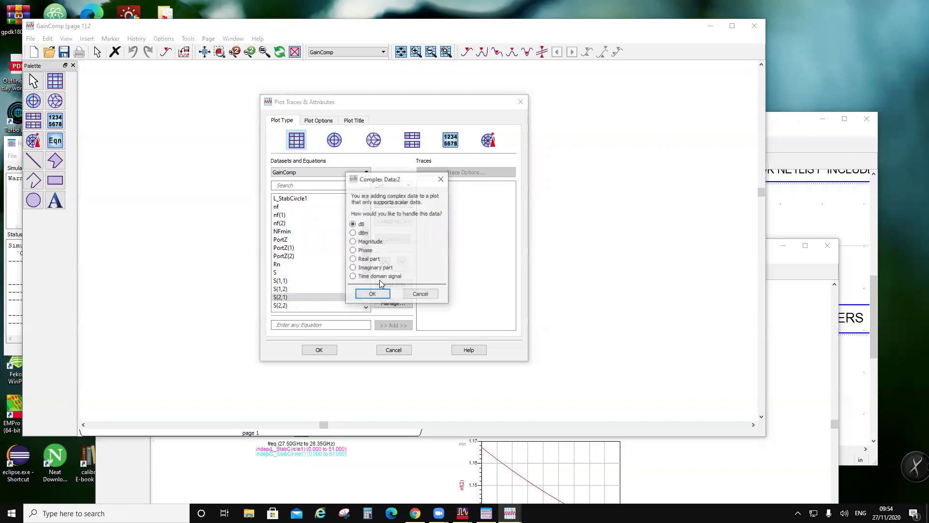
left_click(372, 293)
left_click(325, 349)
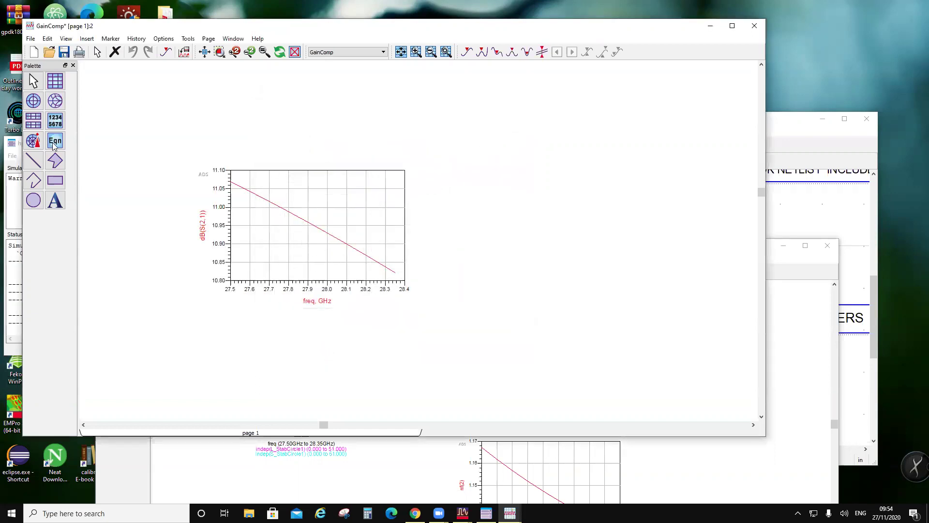
- Add a Smith chart of S(1,1) and S(2,2) beside the dB(S(2,1)) plot
left_click(55, 101)
left_click(439, 166)
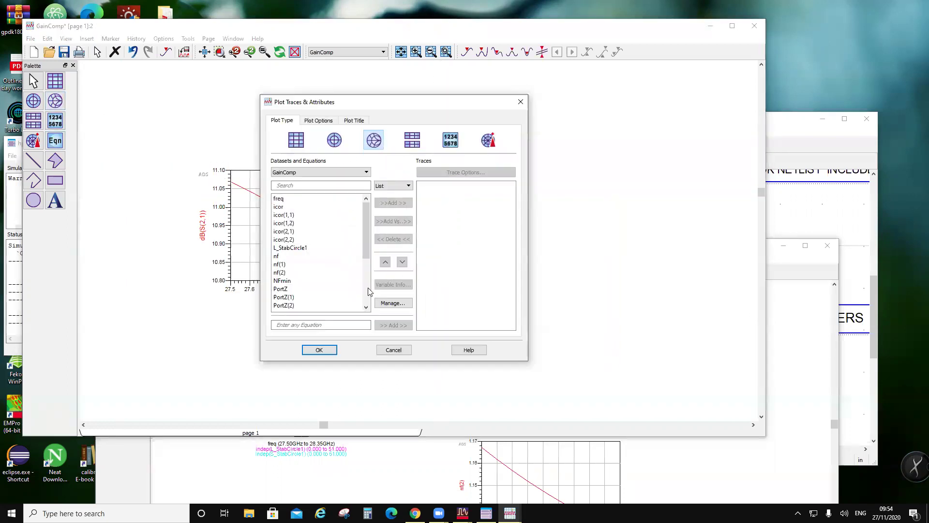
scroll(301, 259, "down", 2)
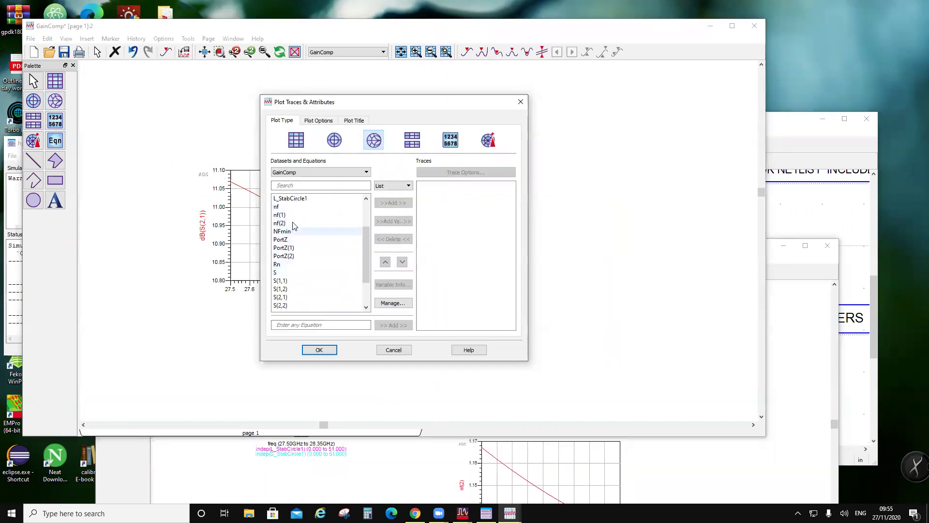
scroll(300, 233, "down", 1)
left_click(295, 255)
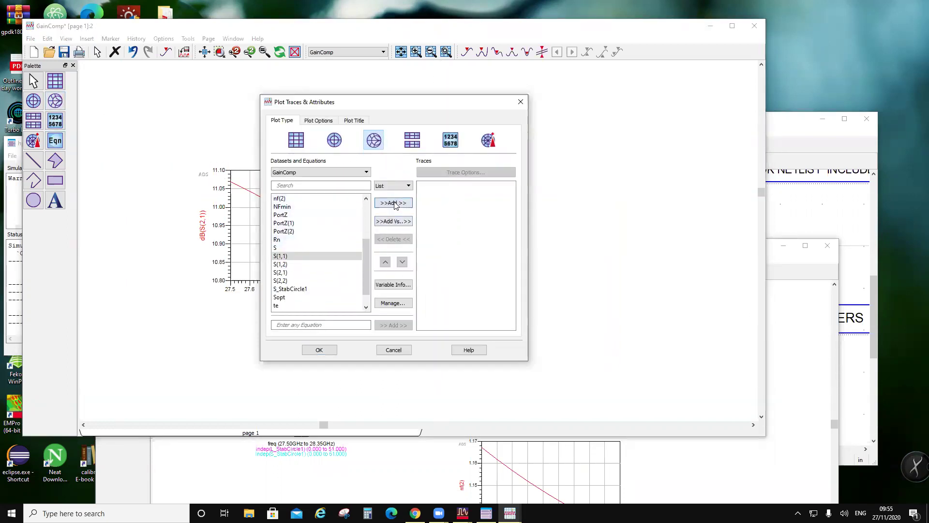
left_click(393, 203)
left_click(285, 281)
left_click(393, 203)
left_click(332, 349)
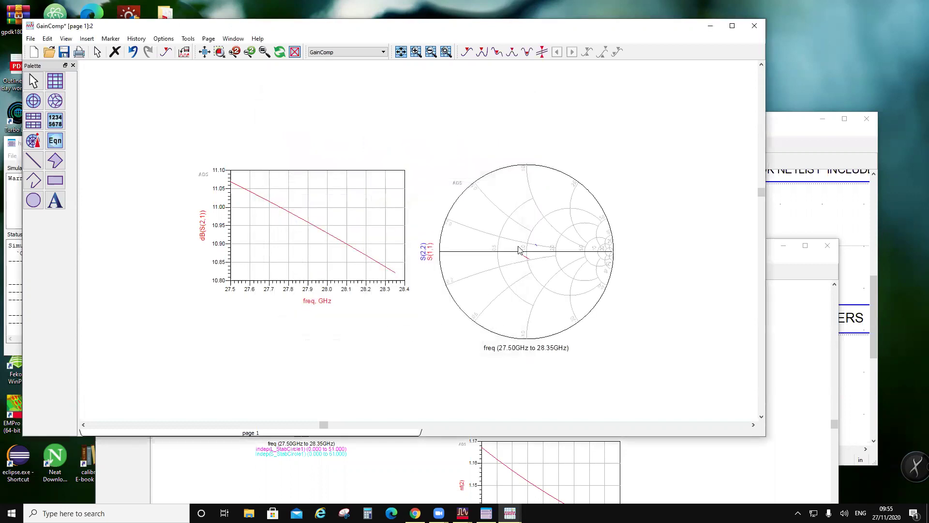
left_click_drag(486, 292, 498, 274)
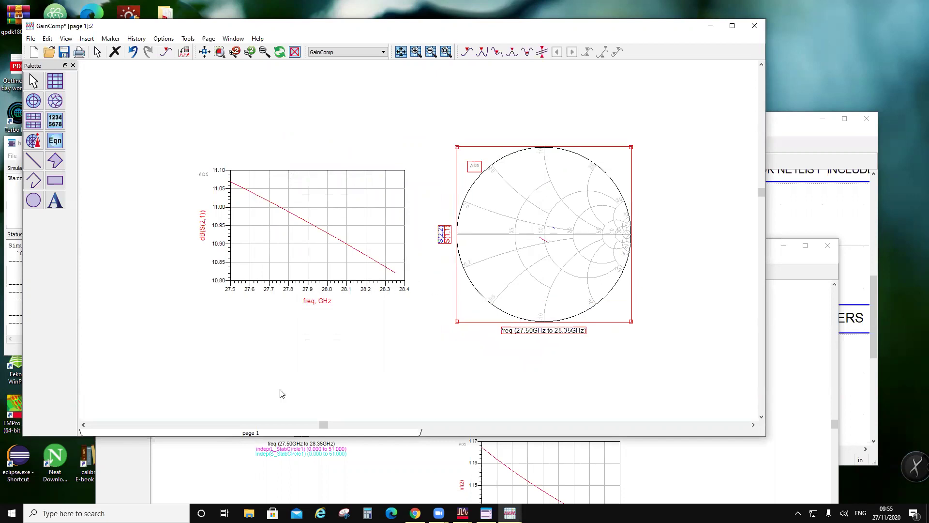
- Set the total resistance of feedback resistor R1 in the GainComp schematic to 1400 and rerun the simulation
left_click(388, 465)
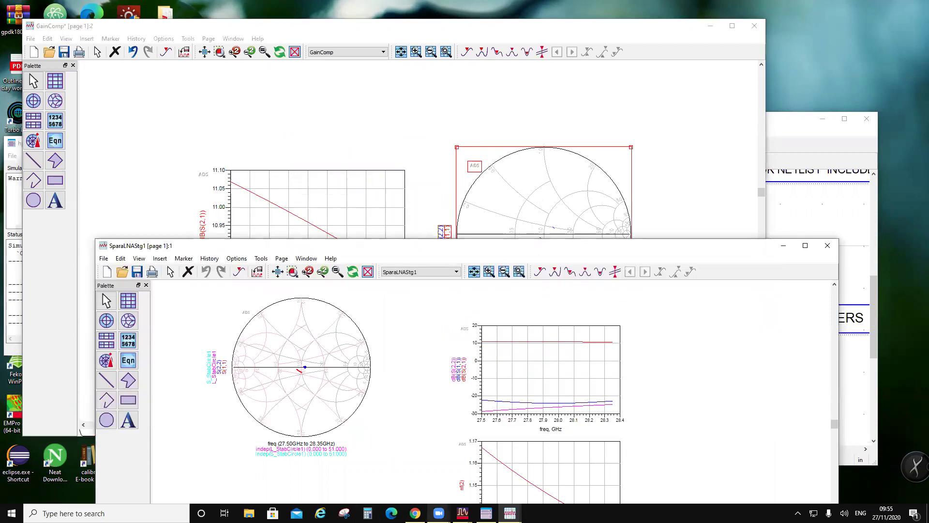
left_click(463, 512)
left_click(461, 487)
left_click(462, 513)
left_click(542, 472)
scroll(396, 354, "down", 3)
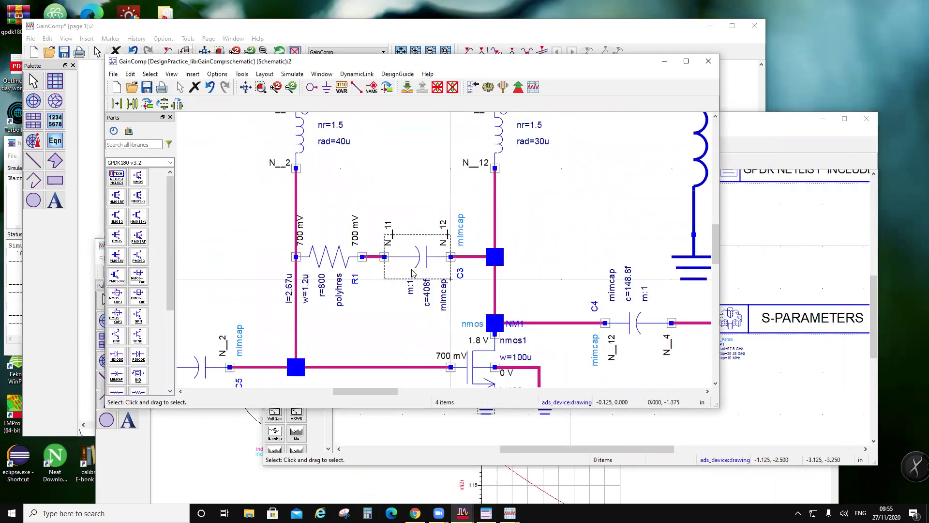
double_click(314, 260)
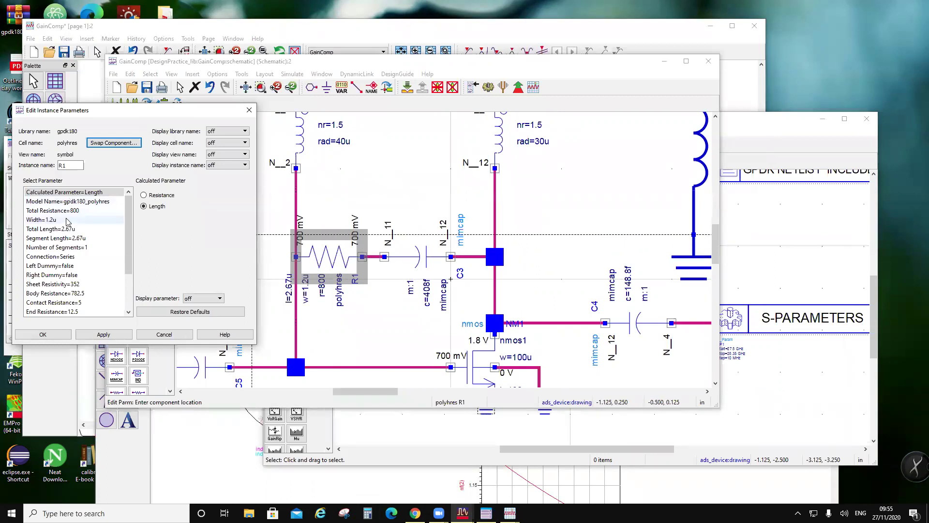
left_click(104, 211)
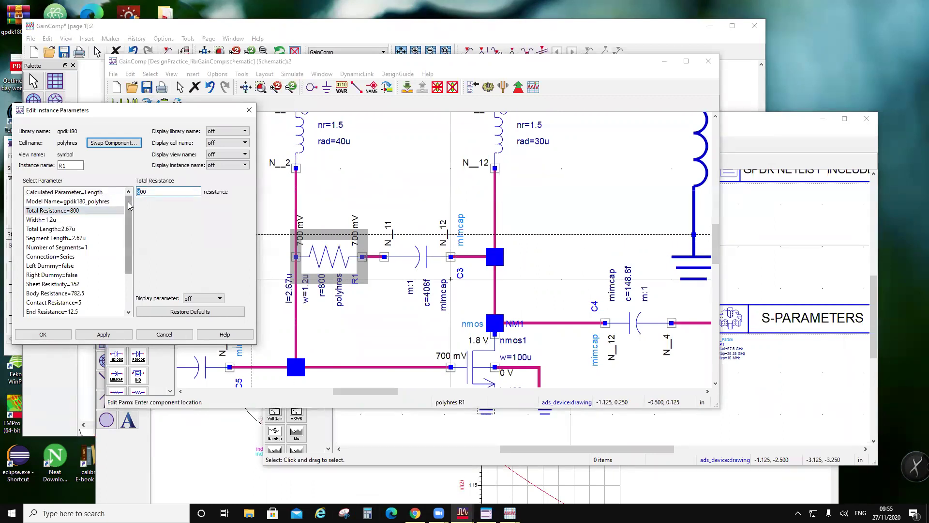
left_click(103, 334)
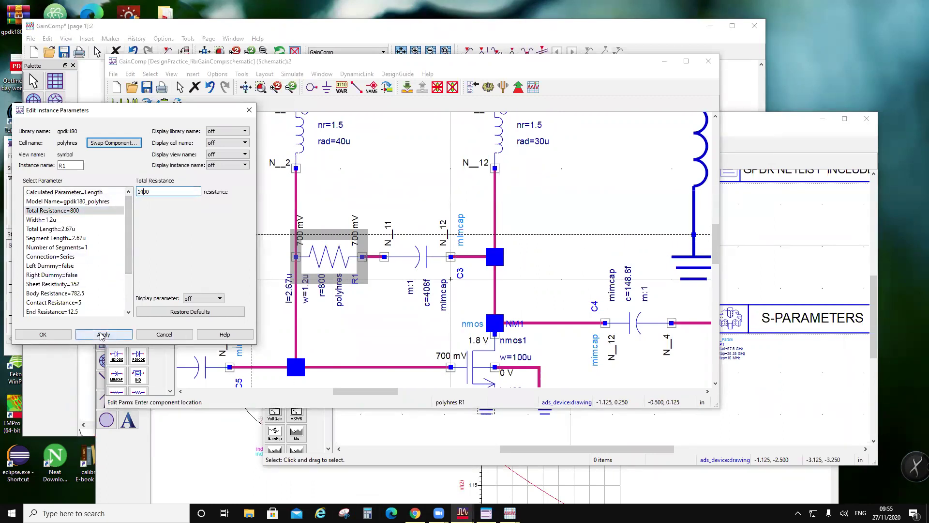
left_click(60, 338)
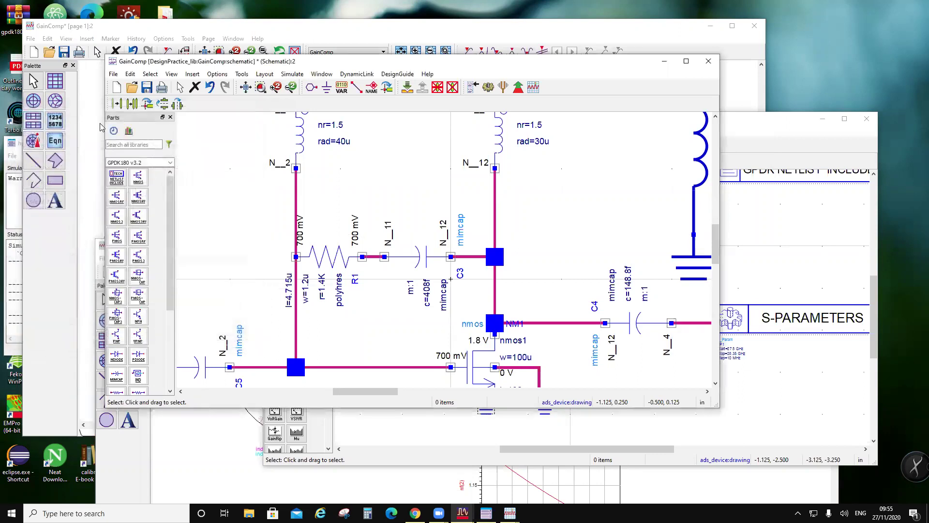
left_click(488, 87)
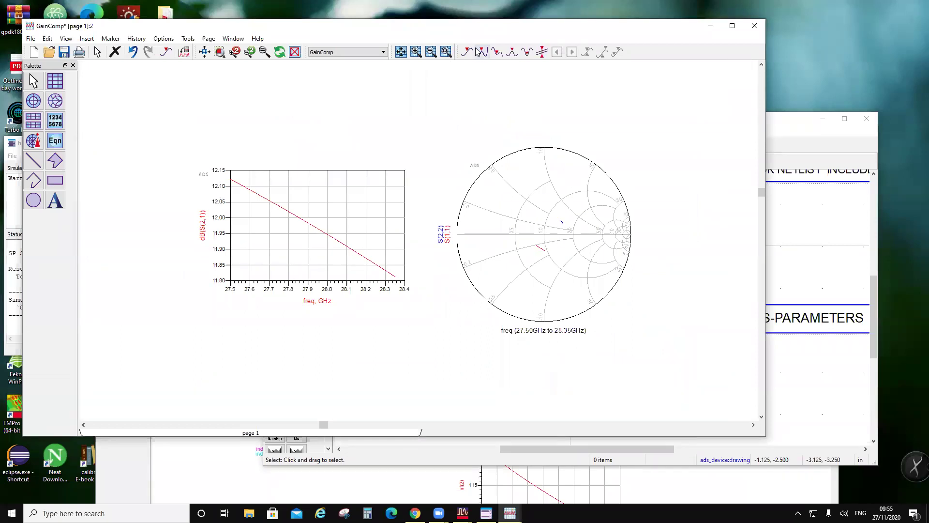
- Rearrange the GainComp display and schematic windows and set the rad value of inductor L1 to 28u
left_click_drag(474, 36, 466, 137)
left_click(449, 79)
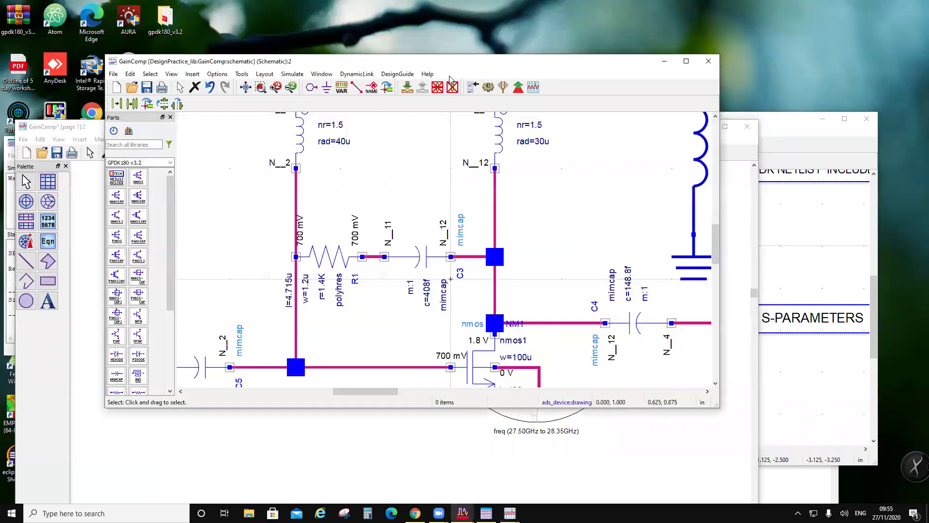
left_click_drag(445, 70, 494, 102)
scroll(520, 259, "up", 3)
scroll(530, 261, "right", 2)
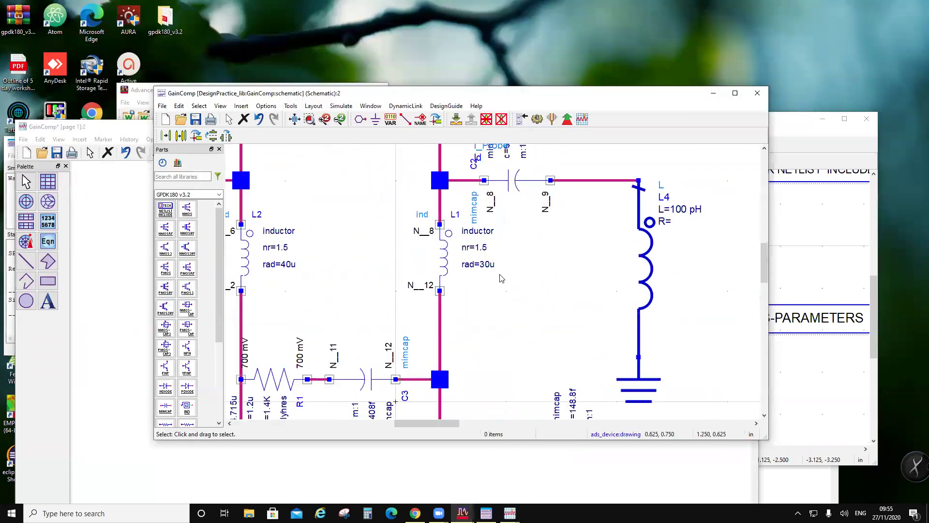
left_click(487, 263)
left_click_drag(489, 265, 481, 265)
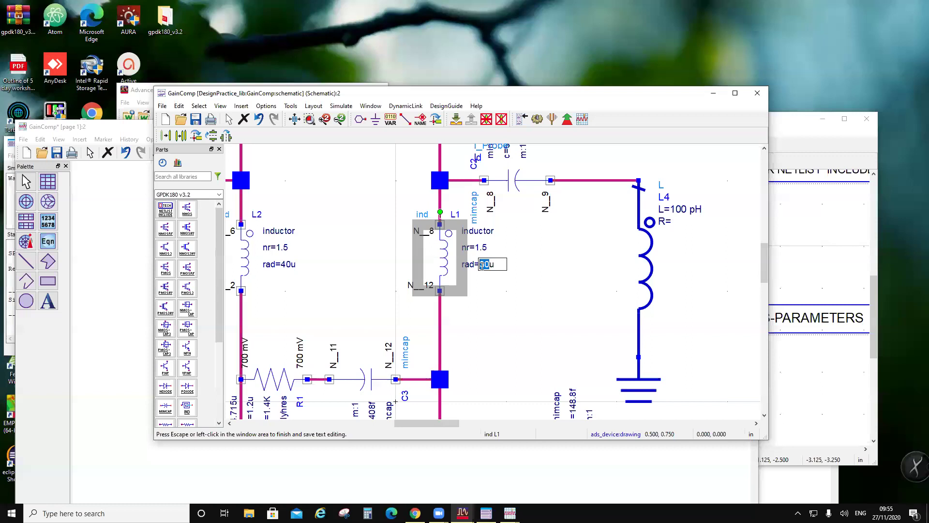
type("2")
key("BackSpace")
type("8u")
left_click(506, 294)
- Move the GainComp schematic window clear of the plots and set the width and length of capacitor C4 to 11u
scroll(516, 338, "down", 2)
scroll(516, 339, "up", 2)
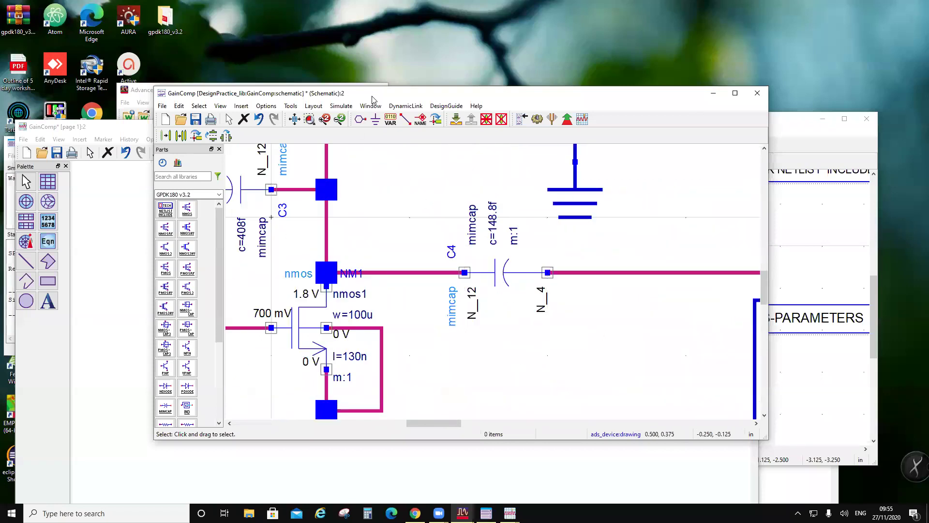
left_click_drag(373, 99, 318, 72)
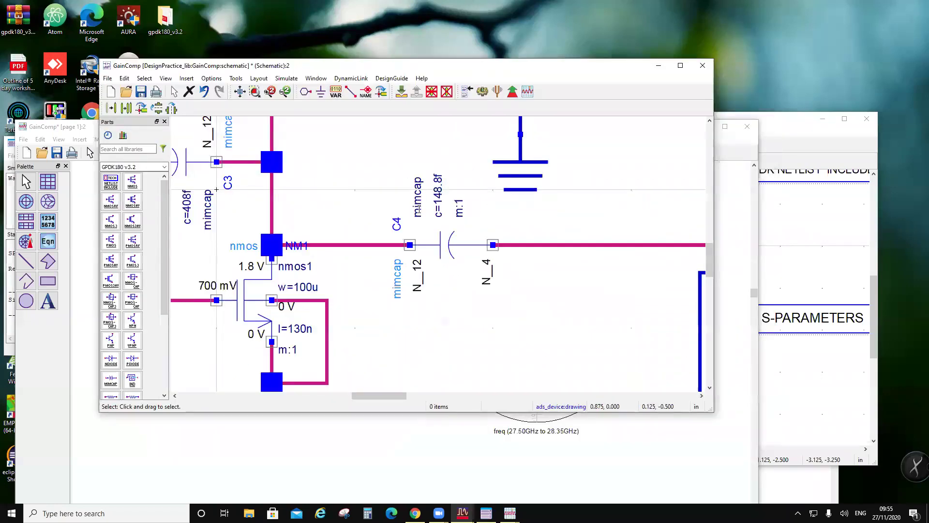
double_click(451, 244)
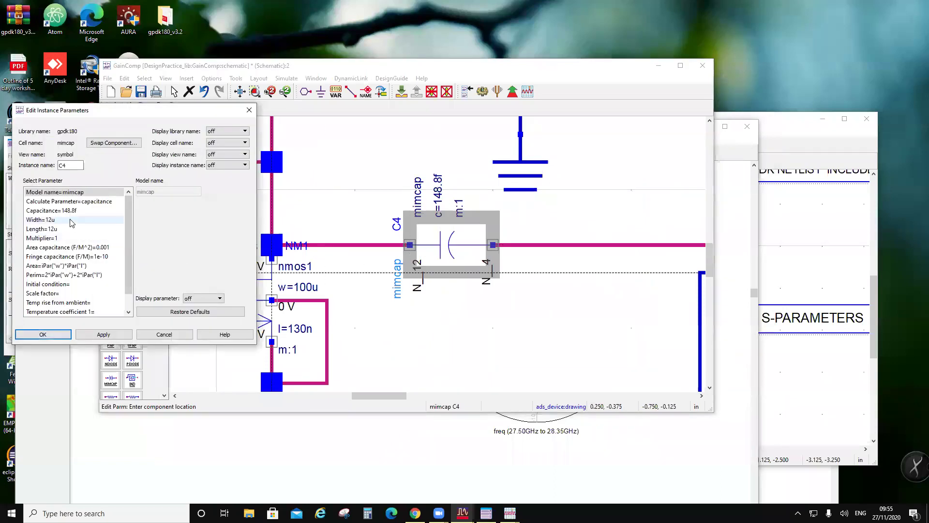
left_click(40, 219)
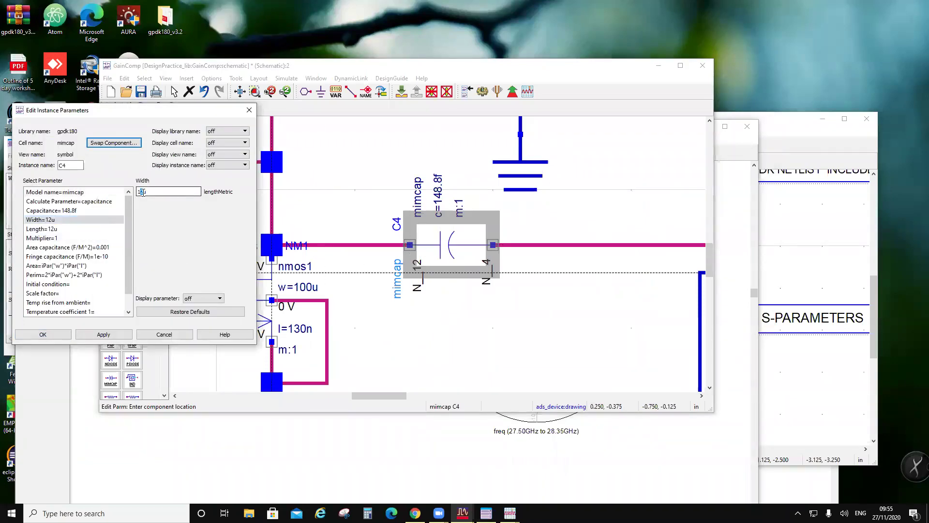
key("BackSpace")
type("1")
key("Return")
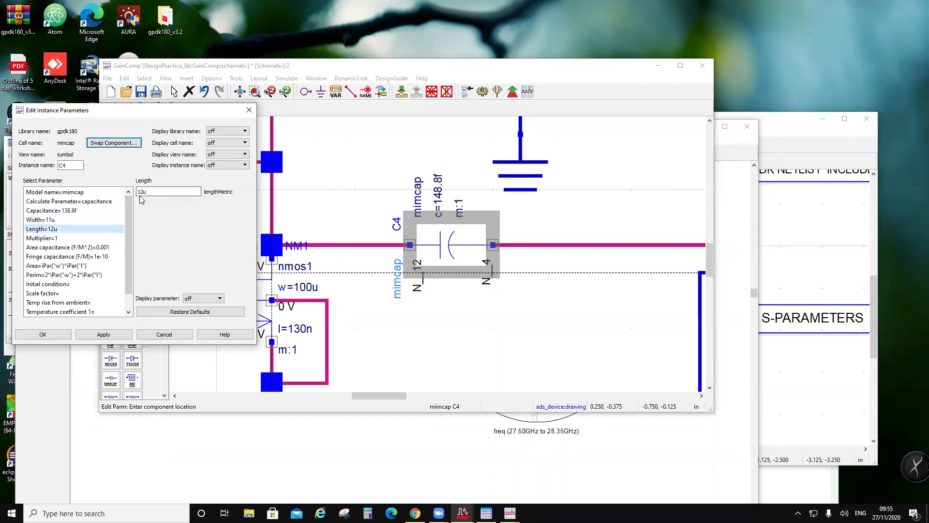
key("BackSpace")
type("1")
key("Return")
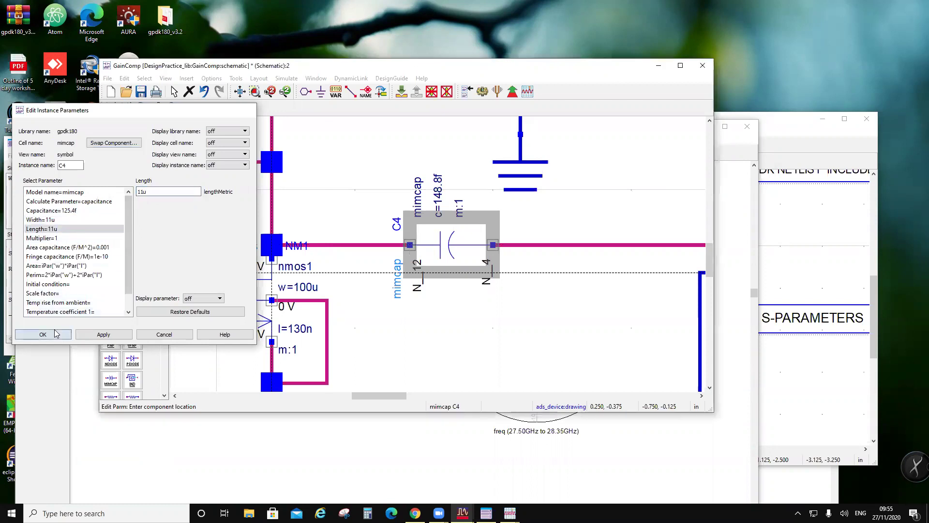
left_click(53, 335)
- Save the GainComp schematic and rerun the simulation to check the gain and matching plots
left_click(141, 92)
left_click(482, 91)
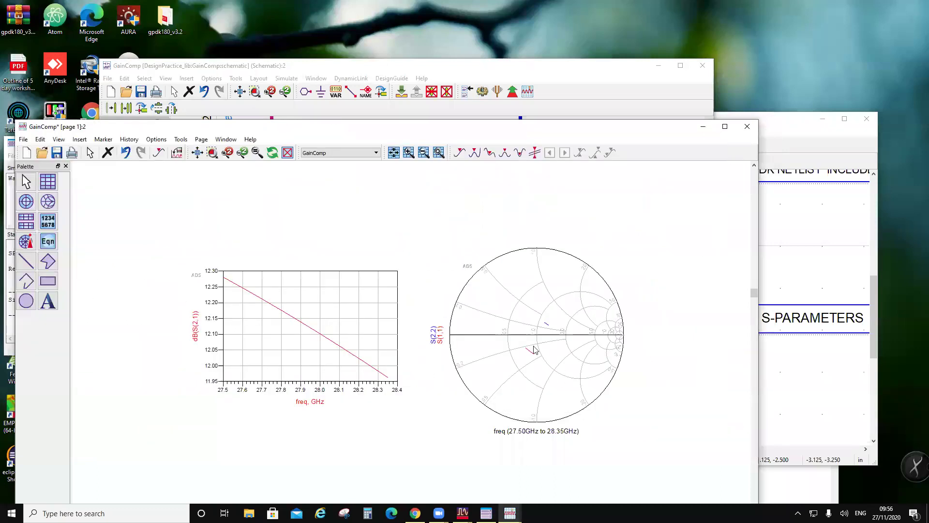
left_click(348, 73)
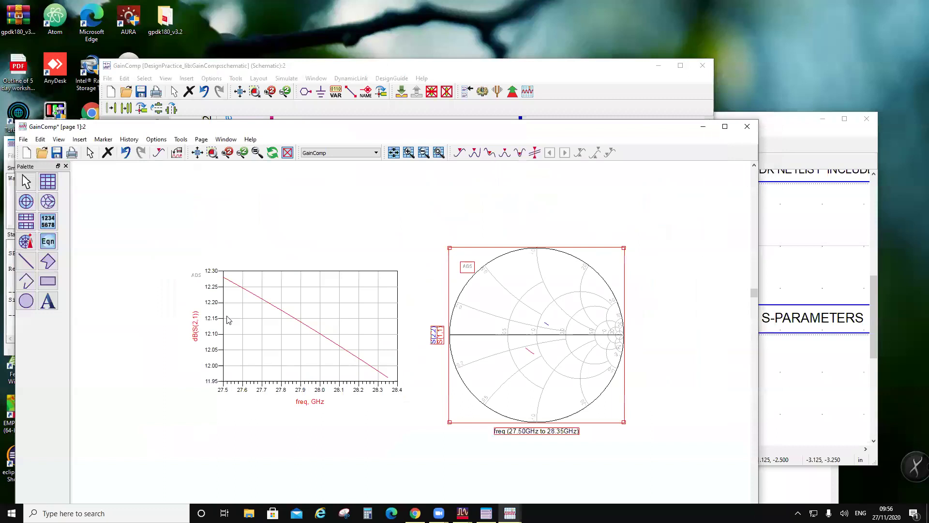
- Set both the width and the length of capacitor C4 in the GainComp schematic to 10u
left_click(323, 69)
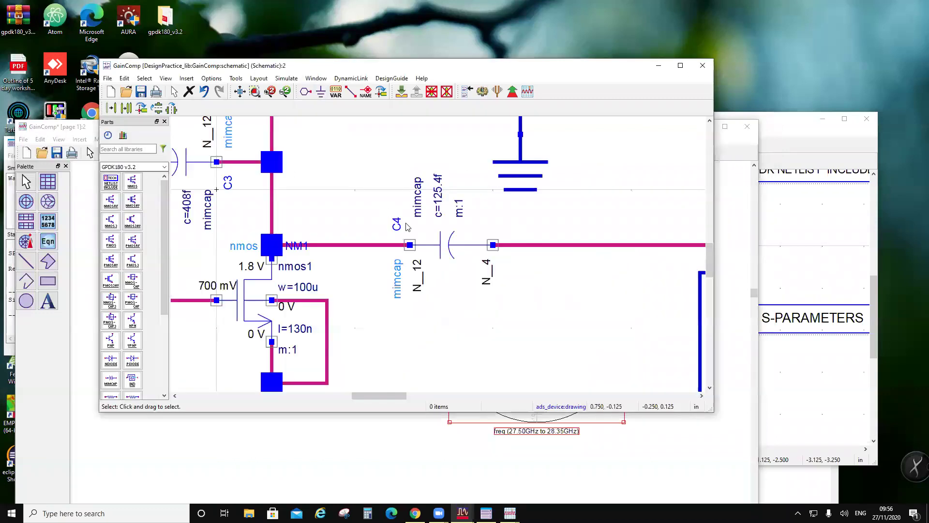
double_click(440, 239)
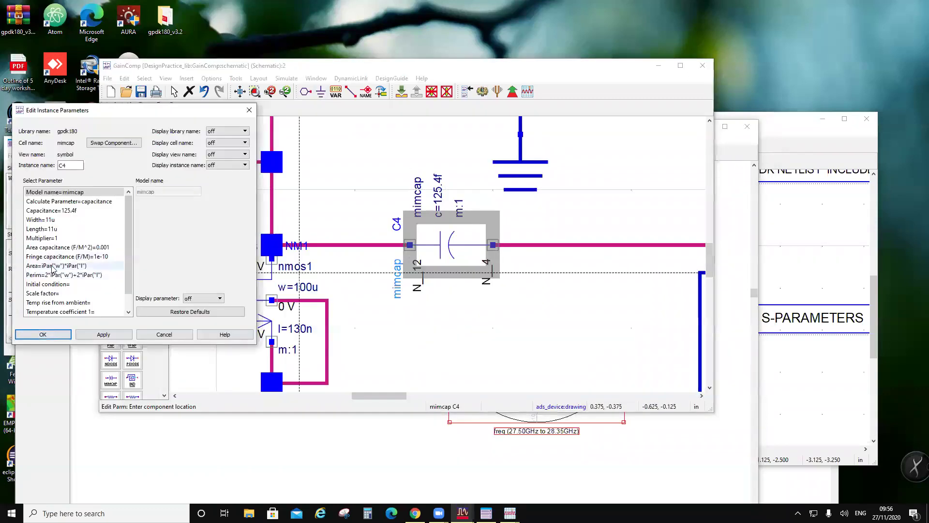
left_click(49, 220)
left_click(141, 191)
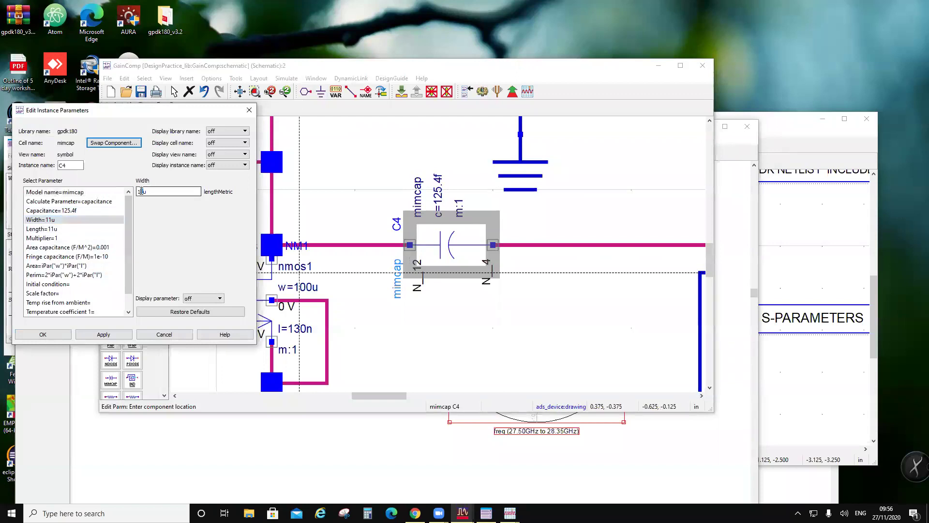
type("0")
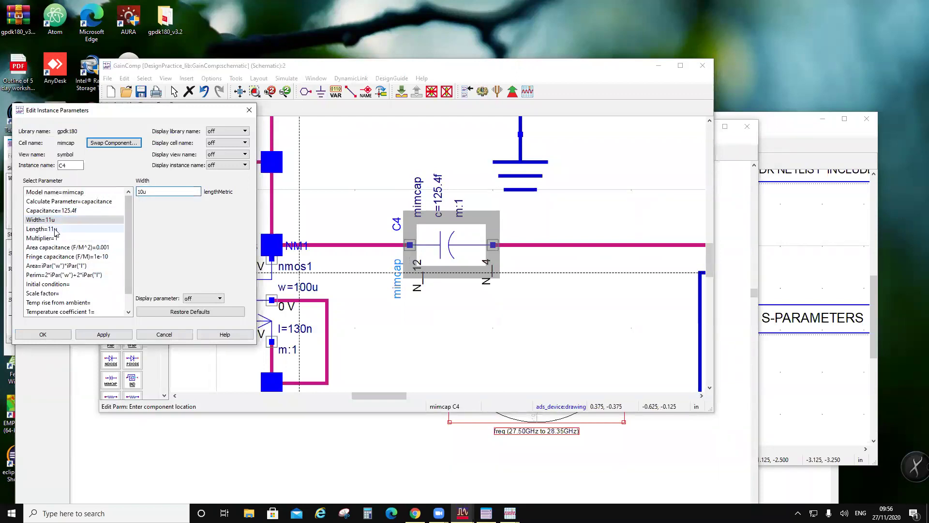
key("Return")
left_click(143, 192)
key("BackSpace")
type("0")
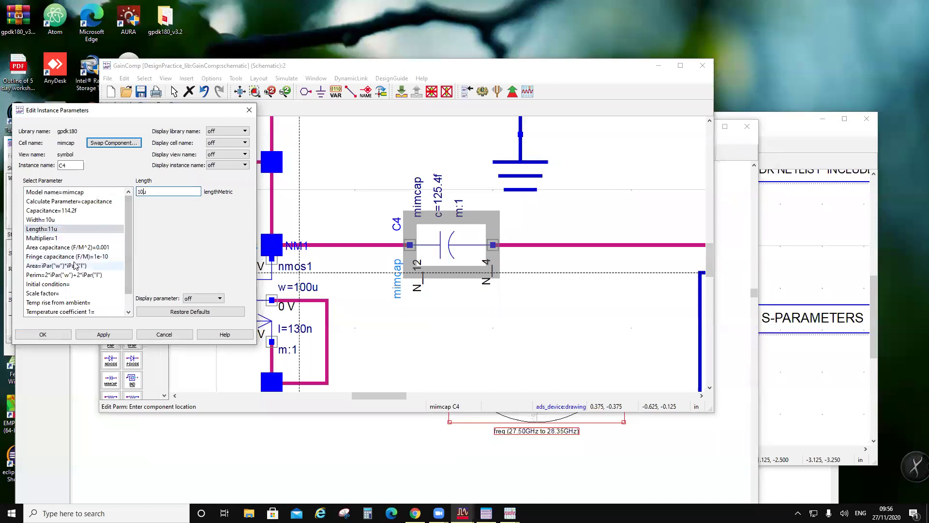
left_click(43, 334)
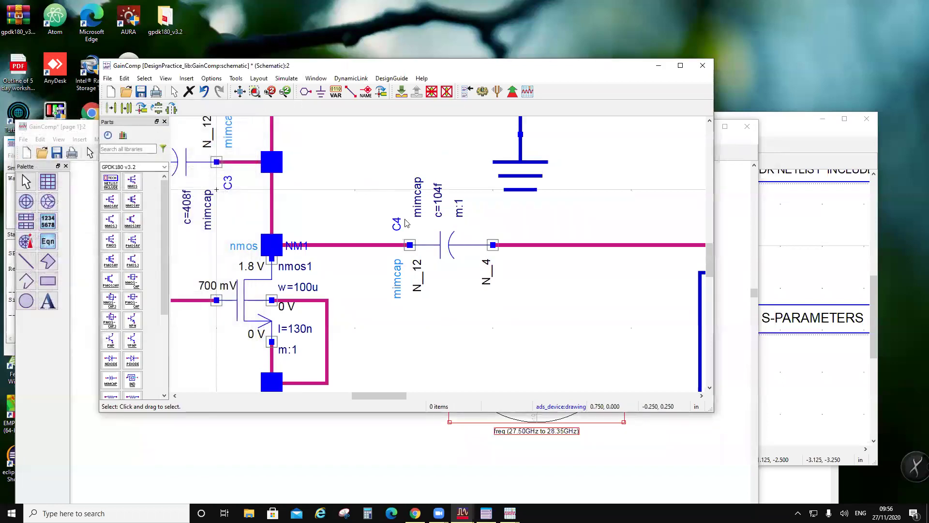
- Set the rad value of inductor L1 to 26u
scroll(414, 156, "up", 1)
double_click(420, 187)
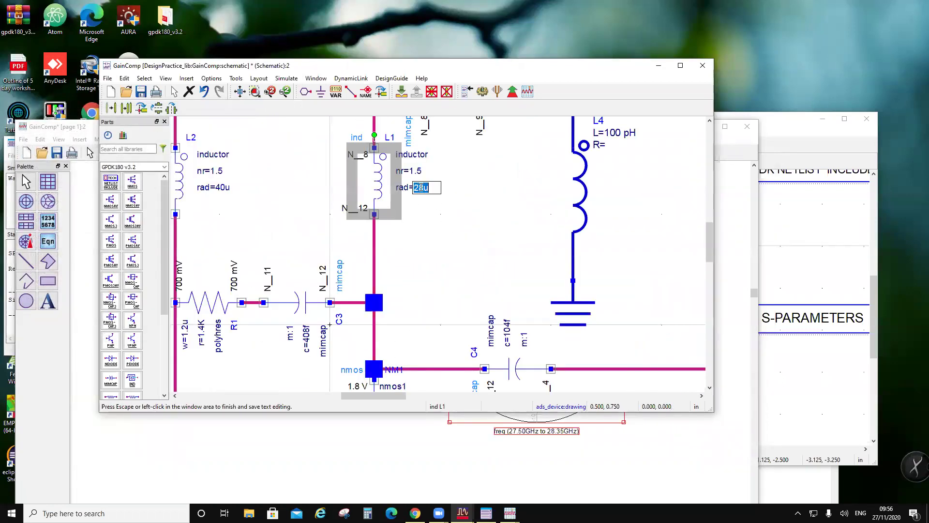
key("BackSpace")
type("6")
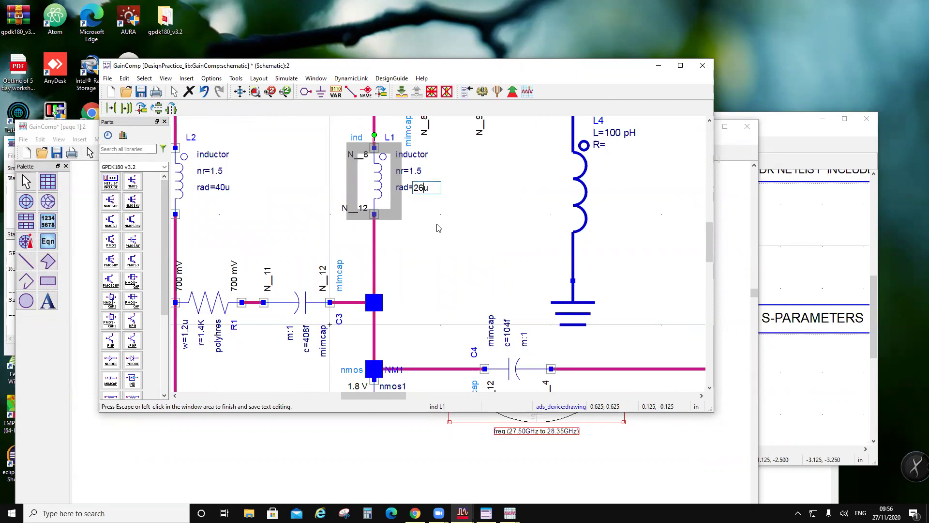
left_click(351, 259)
- Set the rad value of shunt inductor L6 on the input side to 30u
scroll(352, 259, "down", 1)
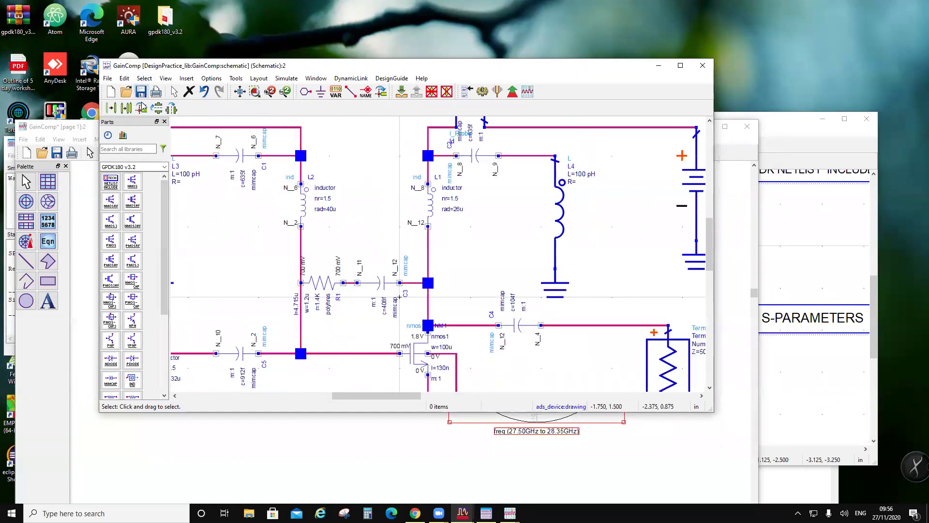
scroll(419, 265, "down", 1)
scroll(284, 274, "up", 2)
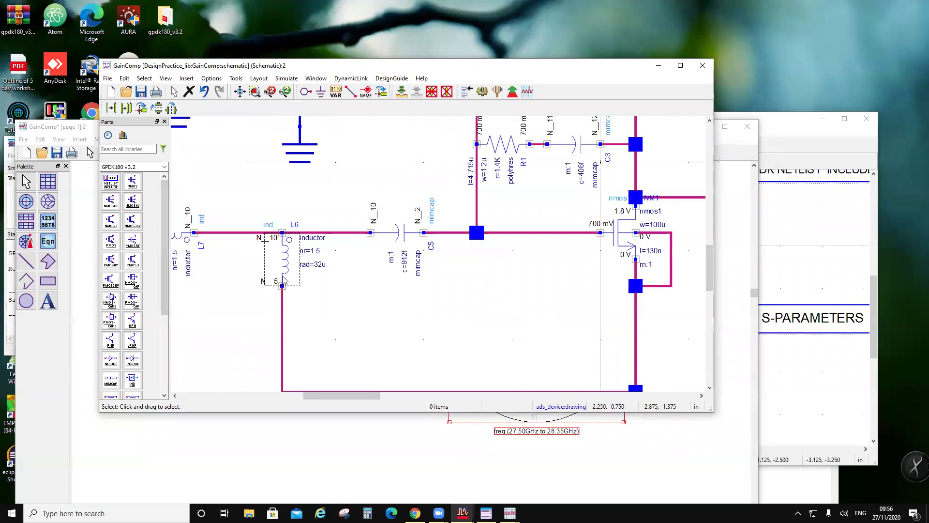
double_click(322, 264)
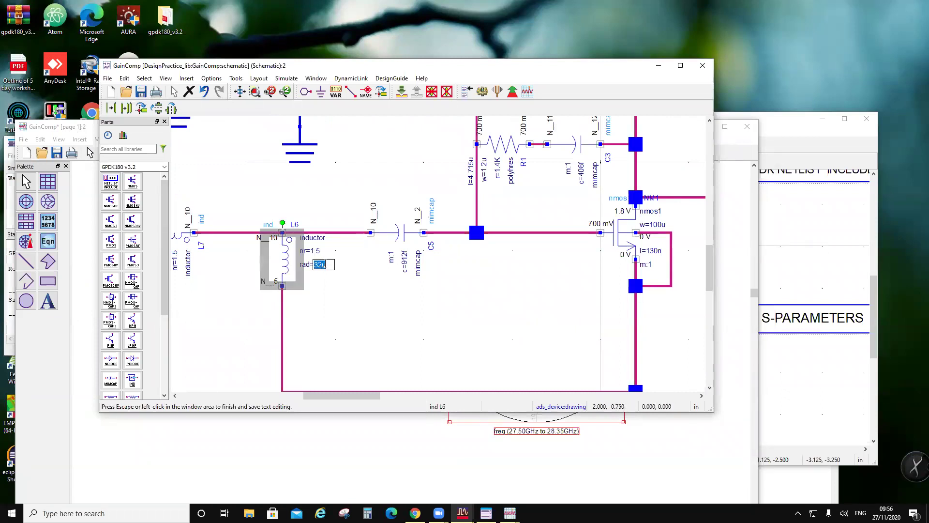
left_click_drag(319, 264, 319, 267)
type("0")
key("Escape")
- Set the inner radius of series input inductor L7 to 23.8u, then save the schematic and rerun the simulation
scroll(414, 259, "left", 5)
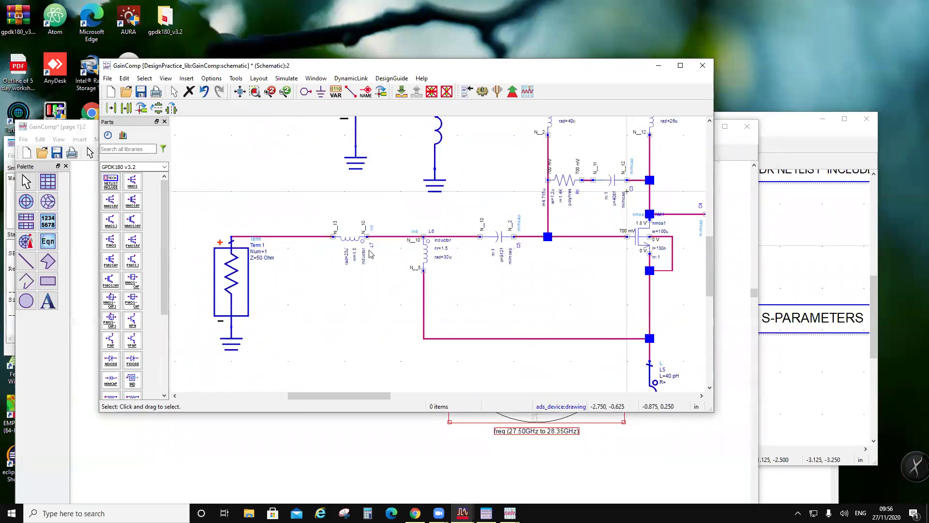
double_click(413, 257)
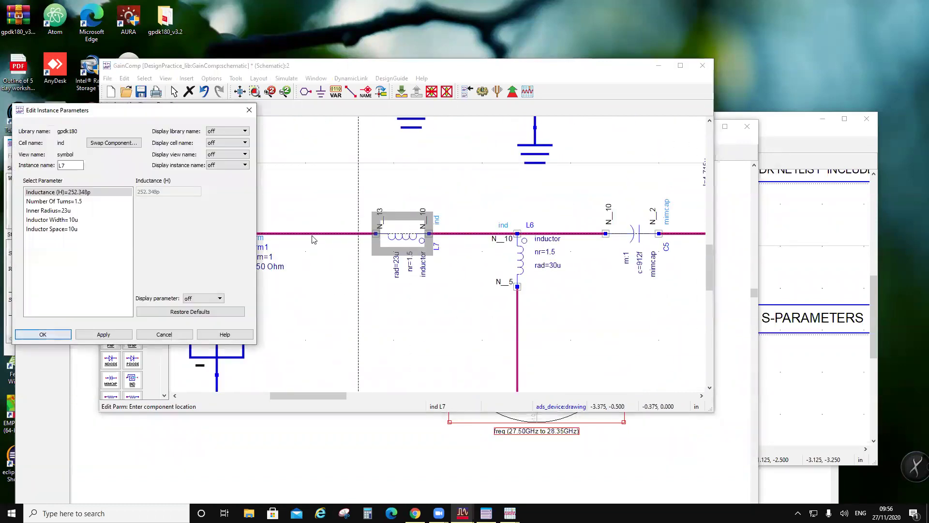
left_click(48, 210)
left_click_drag(139, 192, 142, 191)
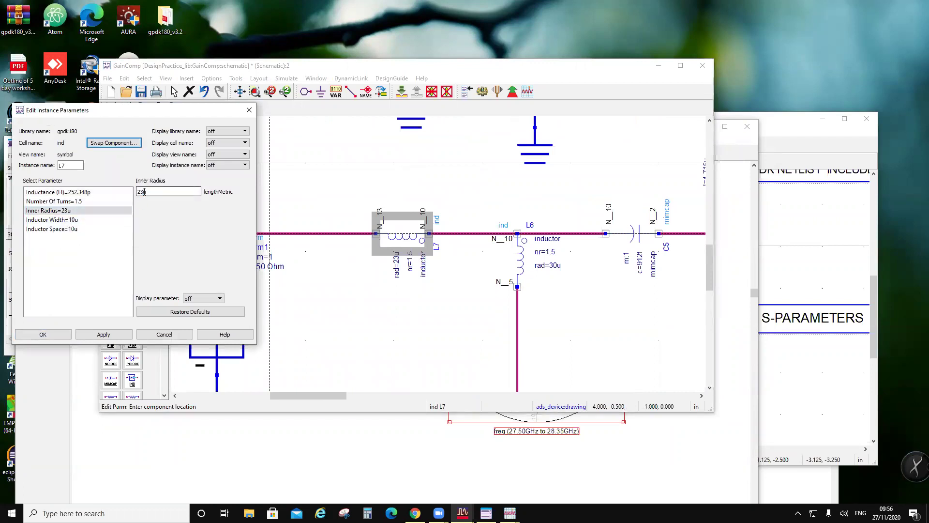
type(".8")
left_click(44, 334)
left_click(141, 93)
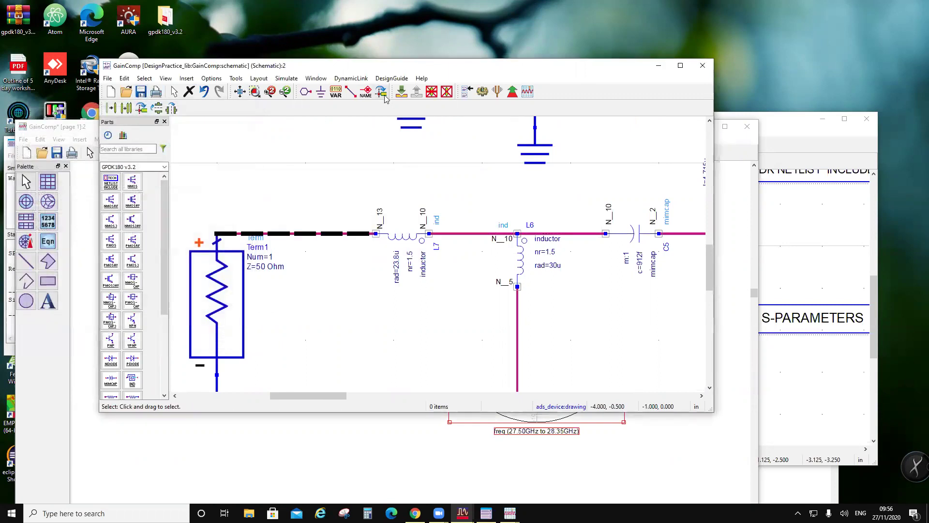
left_click(482, 91)
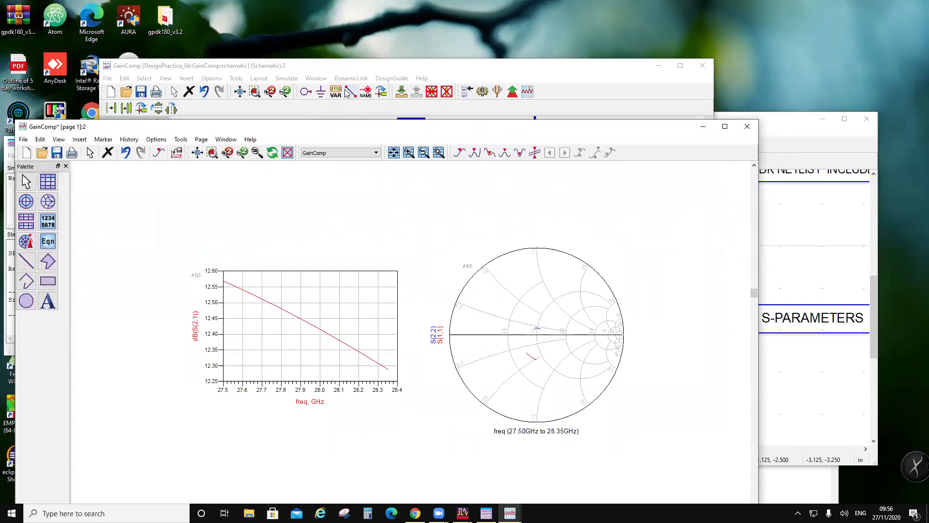
- Set the inner radius of inductor L7 to 24.5u, then save the schematic and rerun the simulation
left_click(337, 68)
double_click(407, 238)
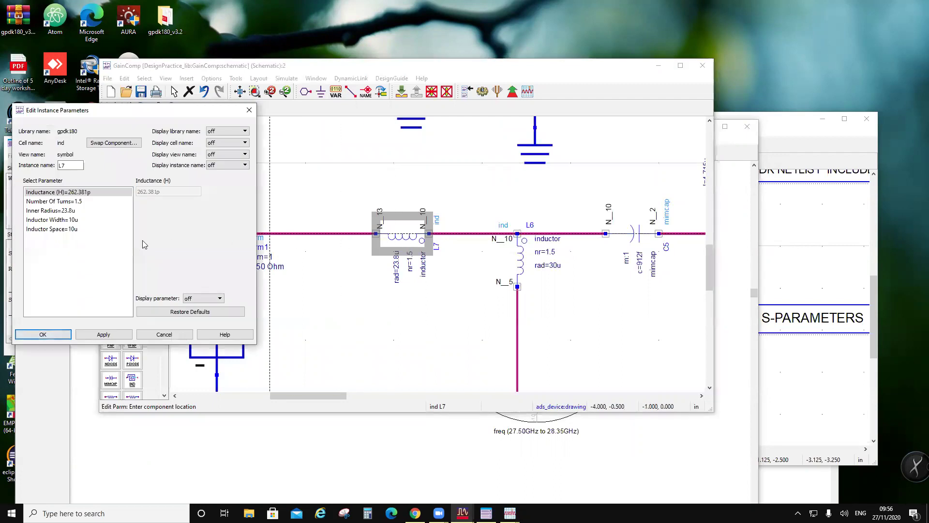
left_click(75, 211)
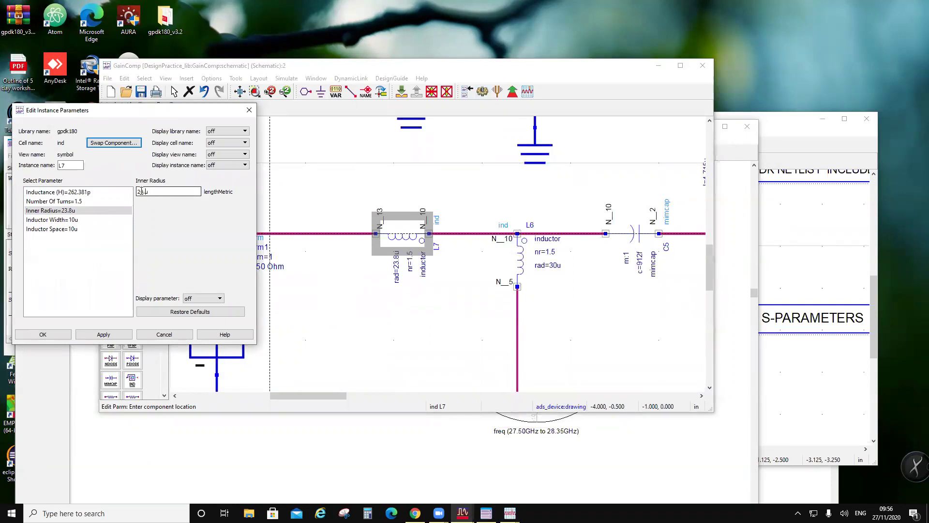
left_click(54, 334)
key("ctrl+s")
left_click(482, 91)
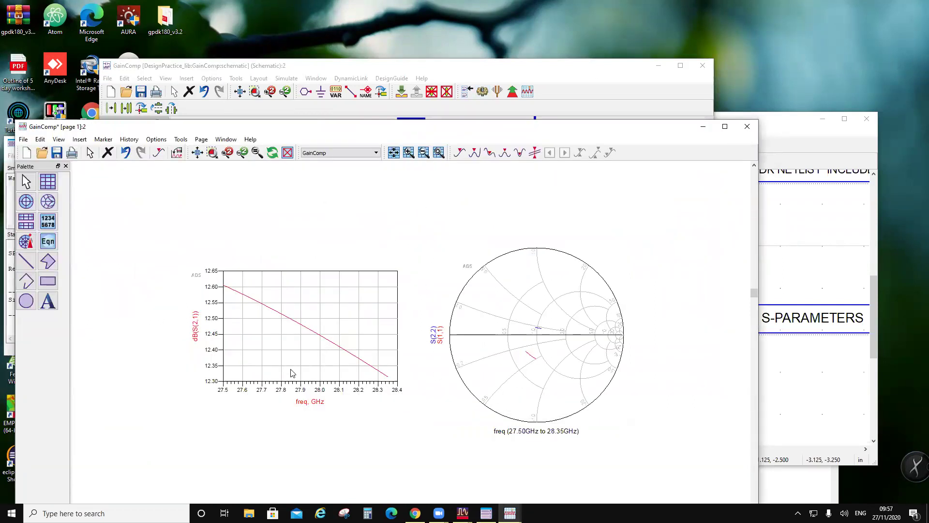
- Add S(1,1) and S(2,2) in dB as traces to the rectangular dB(S(2,1)) plot
double_click(302, 359)
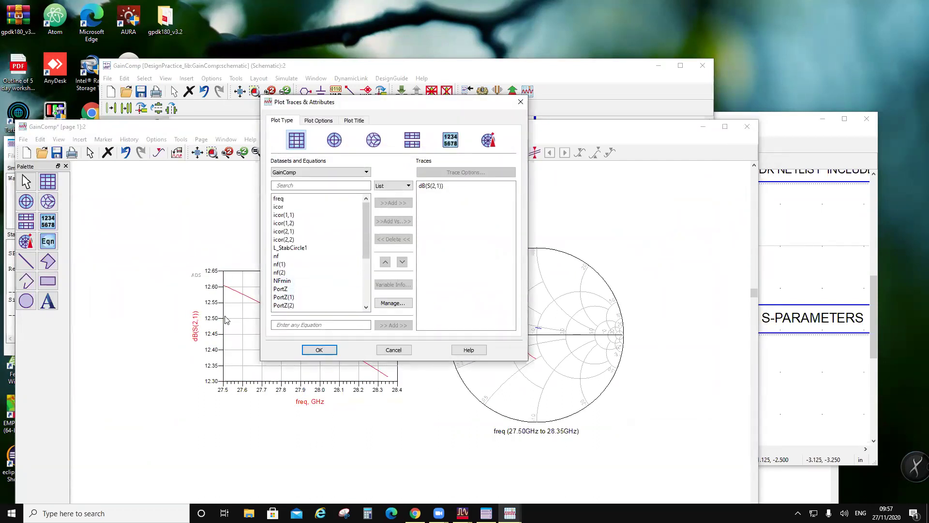
left_click(609, 353)
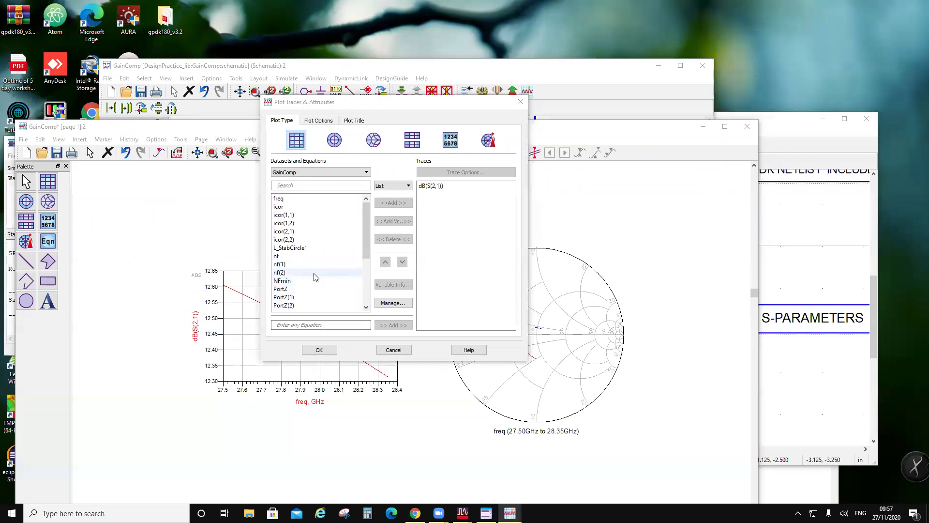
scroll(316, 277, "down", 3)
left_click(281, 240)
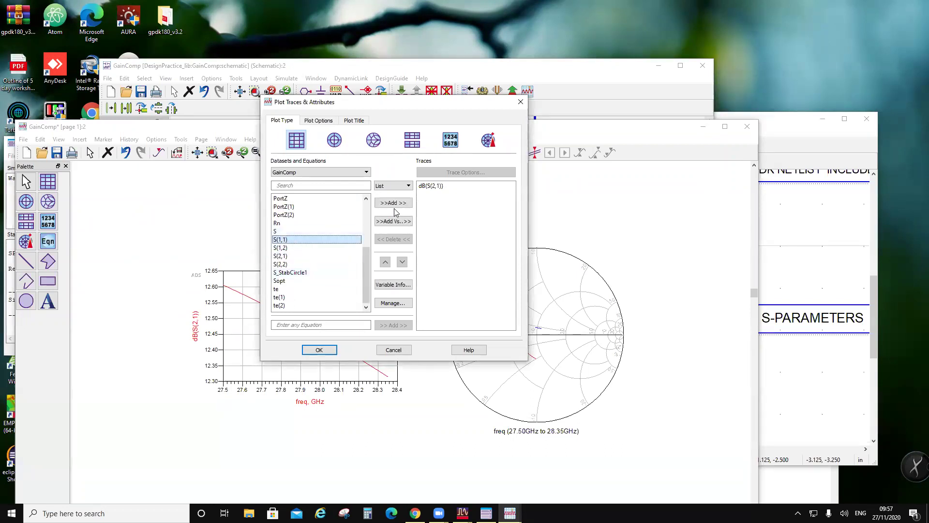
left_click(393, 202)
left_click(372, 294)
left_click(281, 263)
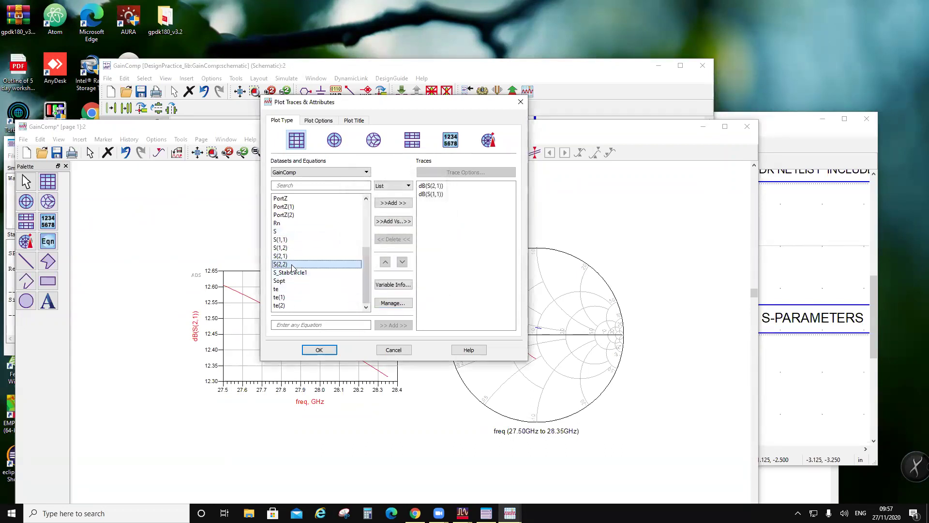
left_click(391, 204)
left_click(372, 293)
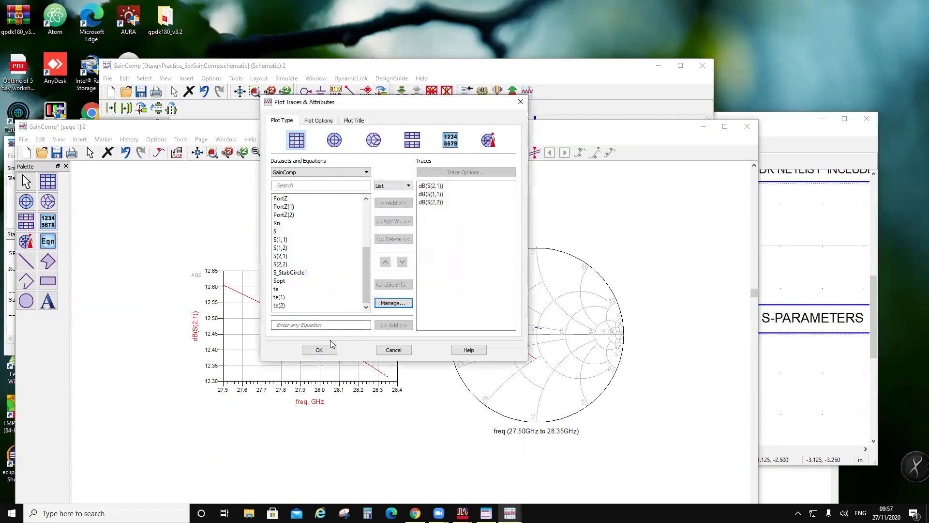
left_click(319, 350)
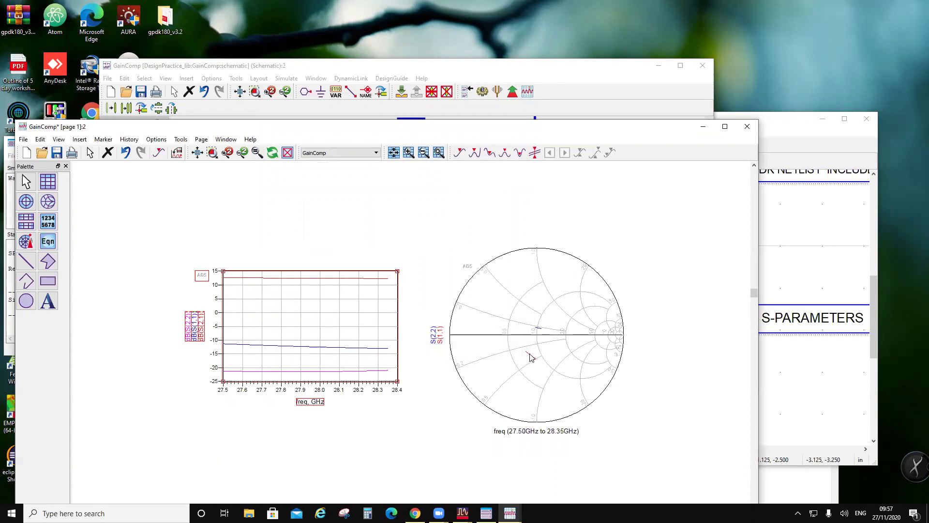
- Set the rad value of shunt inductor L6 on the input side to 26u
left_click(362, 69)
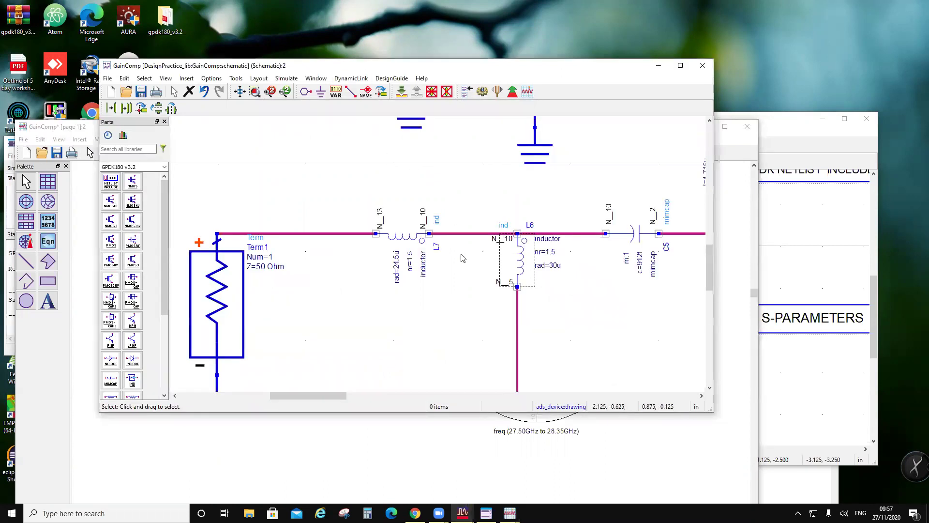
scroll(529, 260, "up", 1)
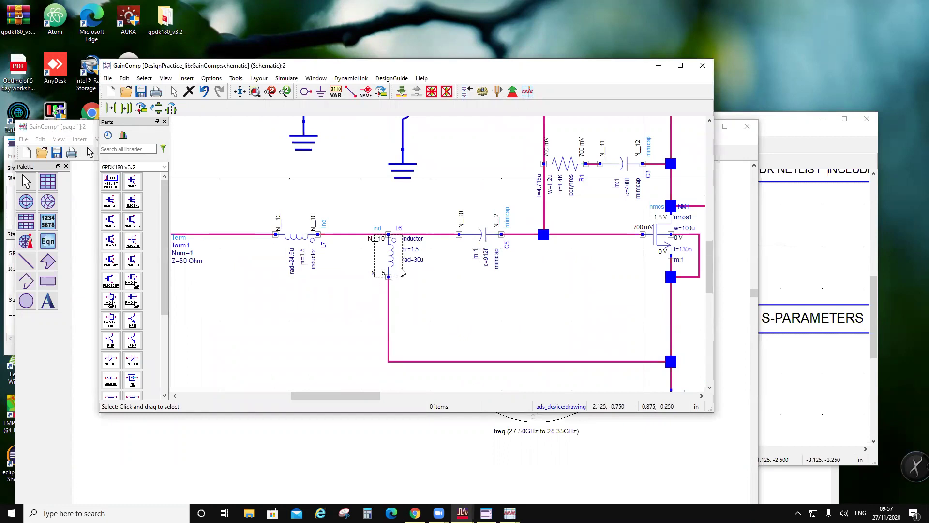
double_click(415, 260)
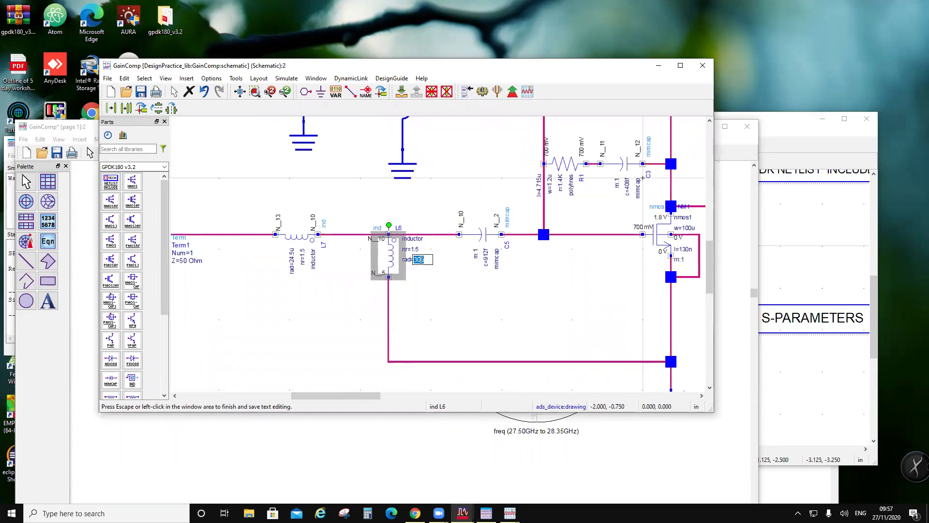
type("26")
left_click(437, 296)
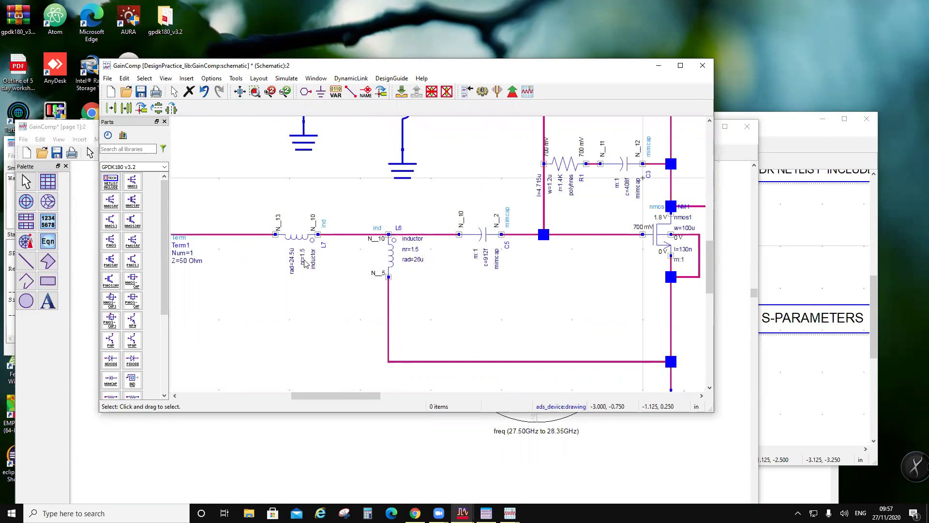
- Set the inner radius of series input inductor L7 to 26u, then save the schematic and rerun the simulation
left_click(298, 243)
double_click(298, 243)
left_click(51, 210)
left_click(146, 191)
left_click(146, 191)
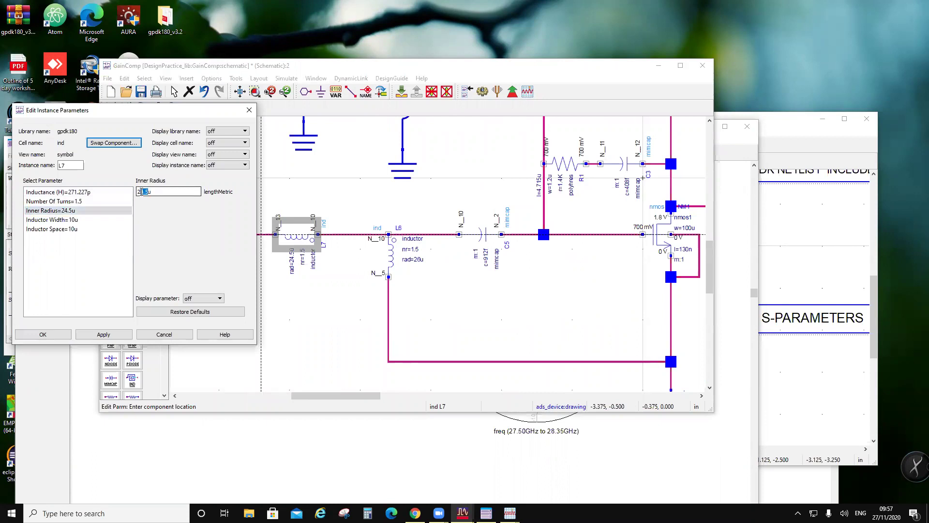
type("6u")
left_click(42, 334)
left_click(140, 91)
left_click(482, 91)
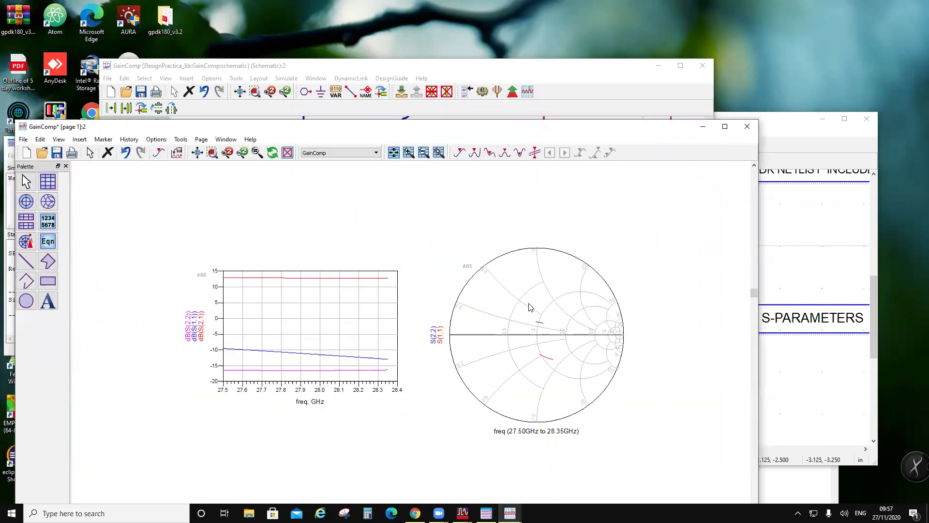
- Set the inner radius of series input inductor L7 to 30u and rerun the simulation
left_click(259, 78)
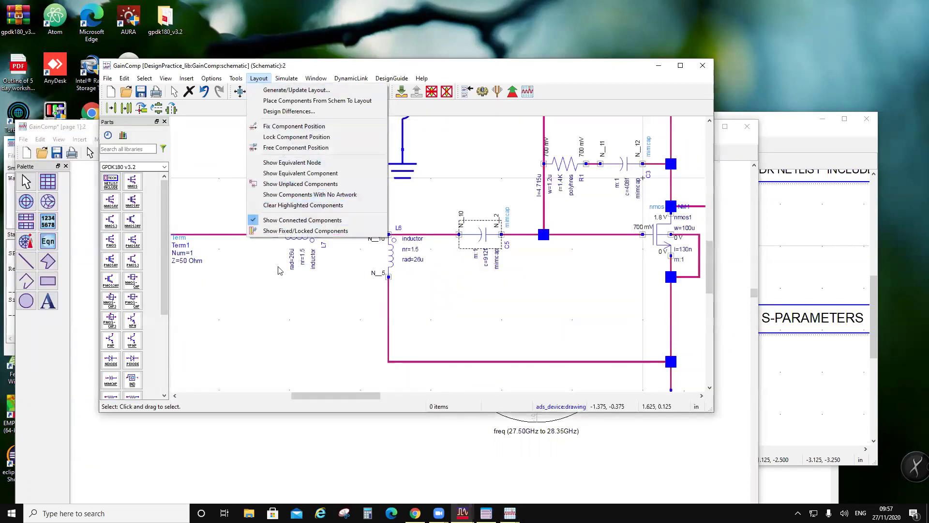
left_click(277, 241)
double_click(277, 241)
left_click(49, 210)
left_click(141, 192)
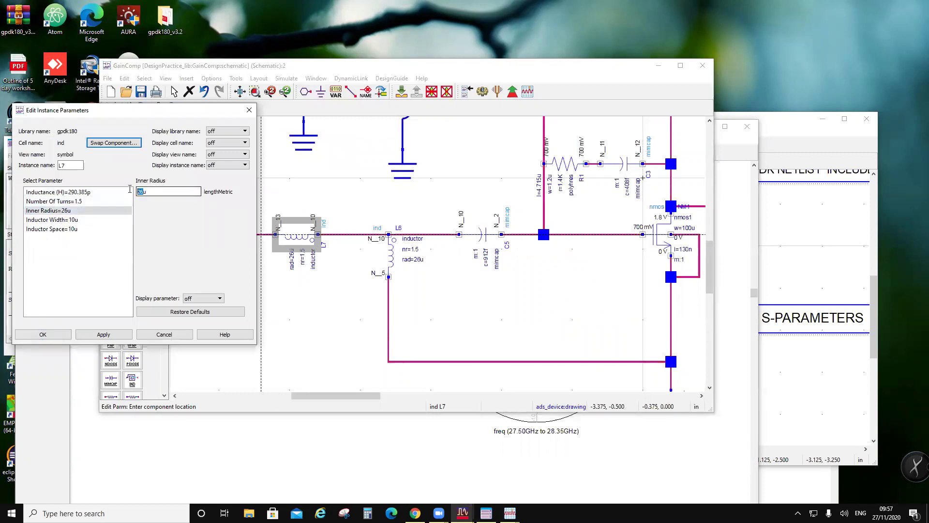
type("30u")
left_click(46, 334)
left_click(482, 91)
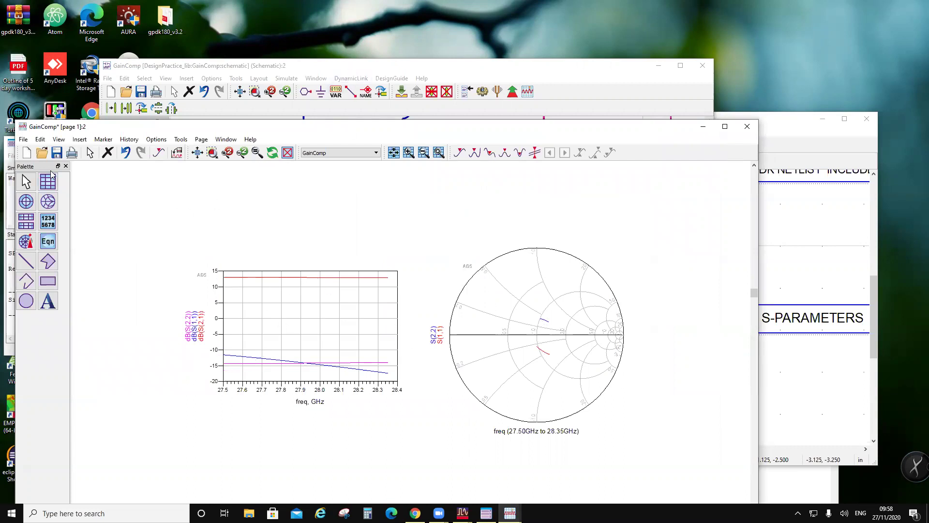
- Save the data display and check the S(1,1) and S(2,1) traces of the rectangular plot at the band edges
left_click(56, 153)
left_click(227, 358)
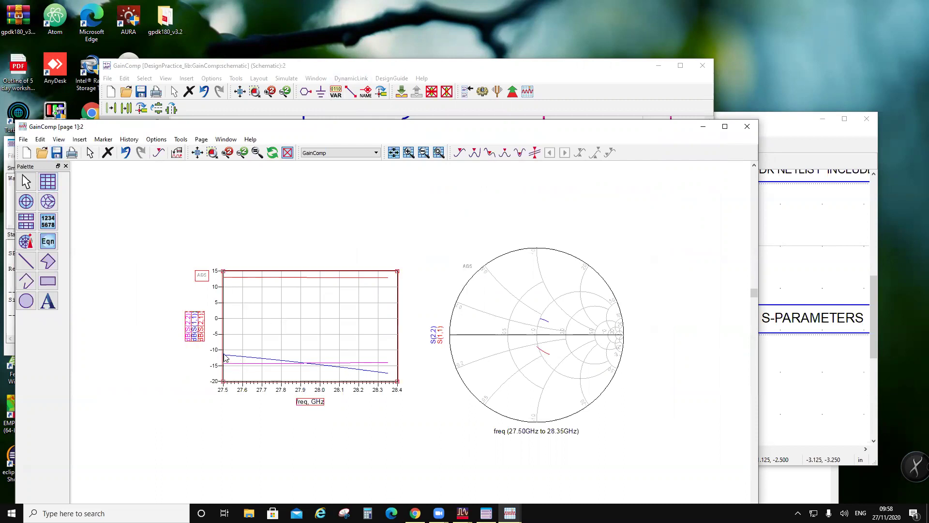
mouse_move(223, 356)
mouse_move(223, 279)
mouse_move(389, 278)
- Set Vgs in the VAR1 block to 0.75 and rerun the simulation to check S(2,1) at 27.50 and 28.35 GHz
left_click(357, 66)
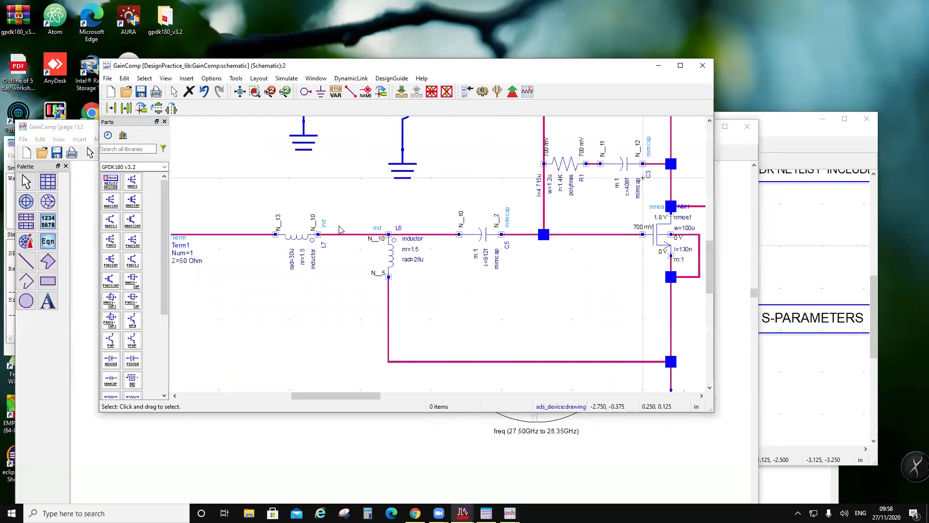
scroll(429, 196, "up", 5)
scroll(428, 196, "up", 2)
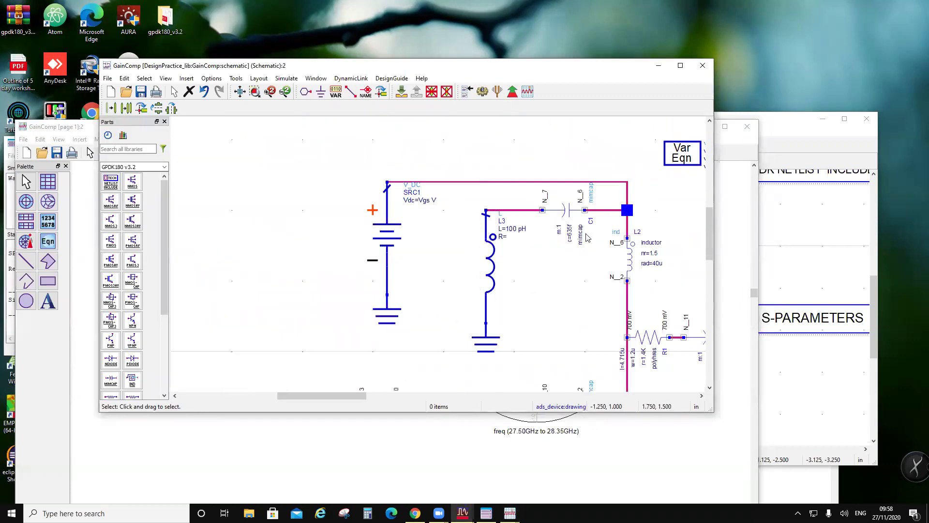
scroll(428, 213, "down", 3)
scroll(426, 227, "up", 4)
double_click(397, 187)
type("5")
left_click(265, 190)
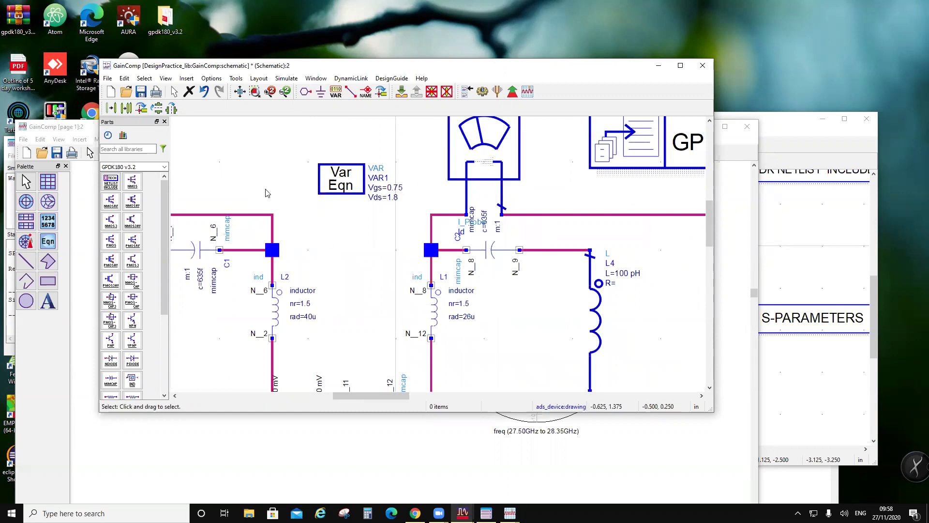
left_click(482, 91)
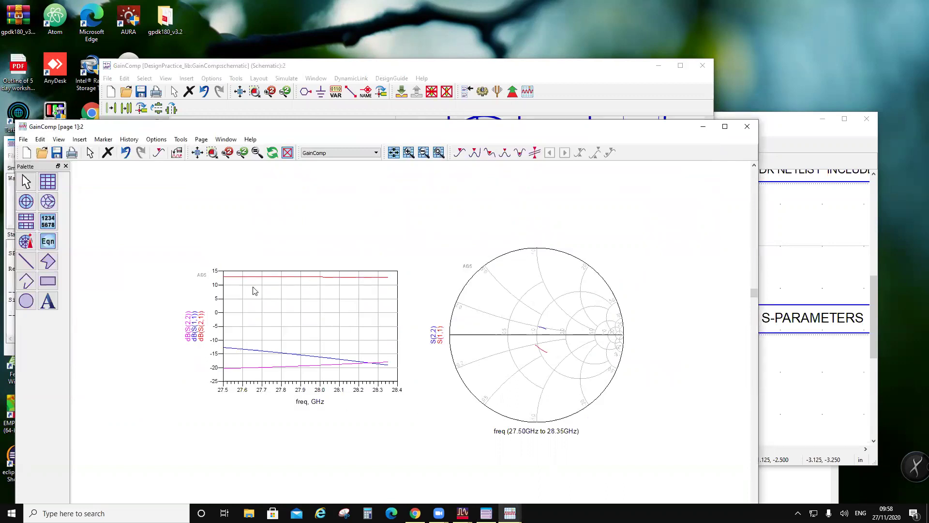
mouse_move(225, 281)
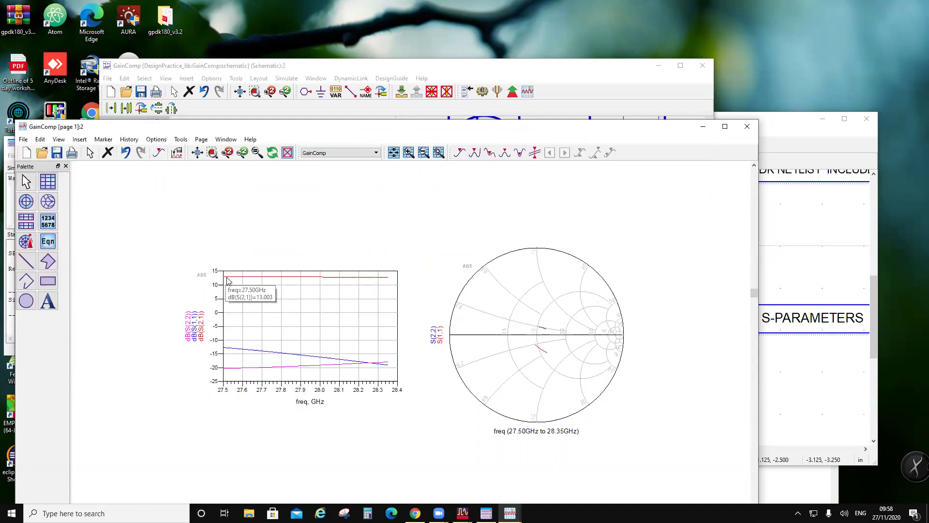
mouse_move(388, 279)
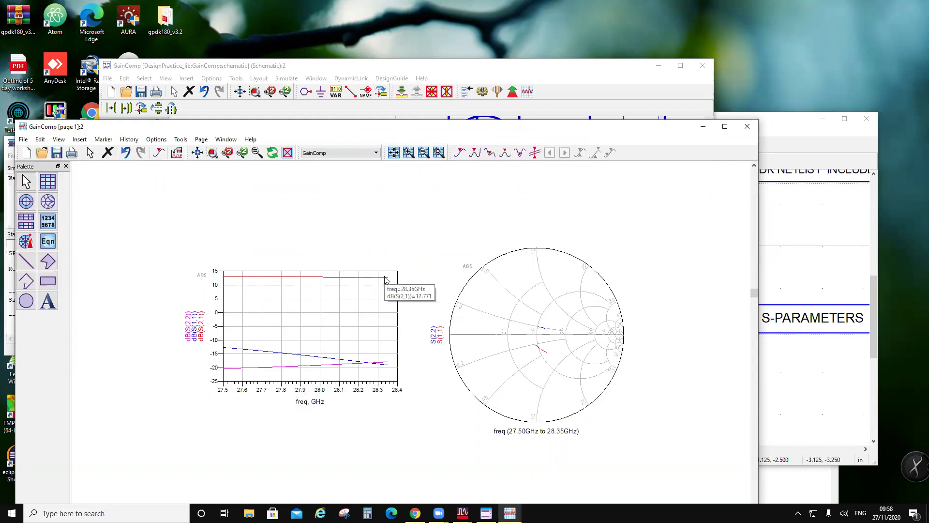
- Set Vgs in the VAR1 block to 0.78, then save the schematic and rerun the simulation to check S(1,1)
left_click(300, 66)
left_click(395, 193)
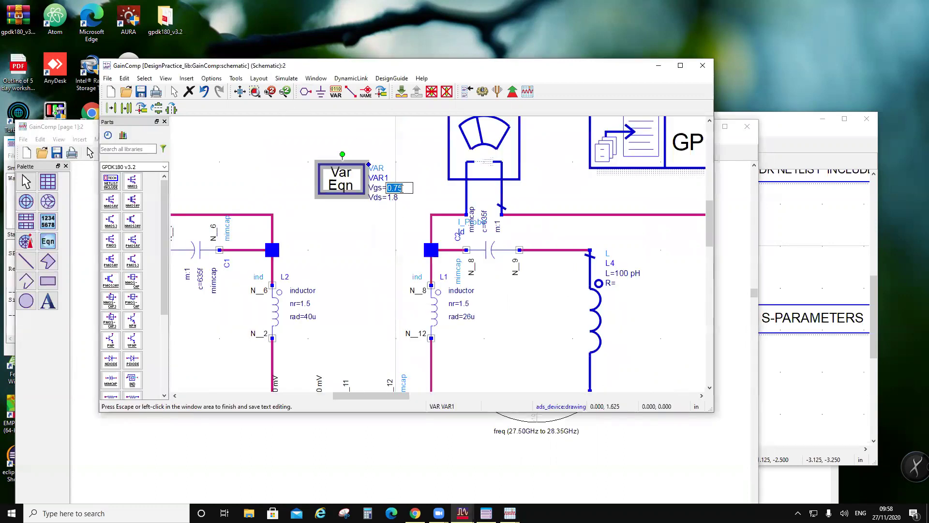
type("8")
left_click(380, 281)
left_click(141, 92)
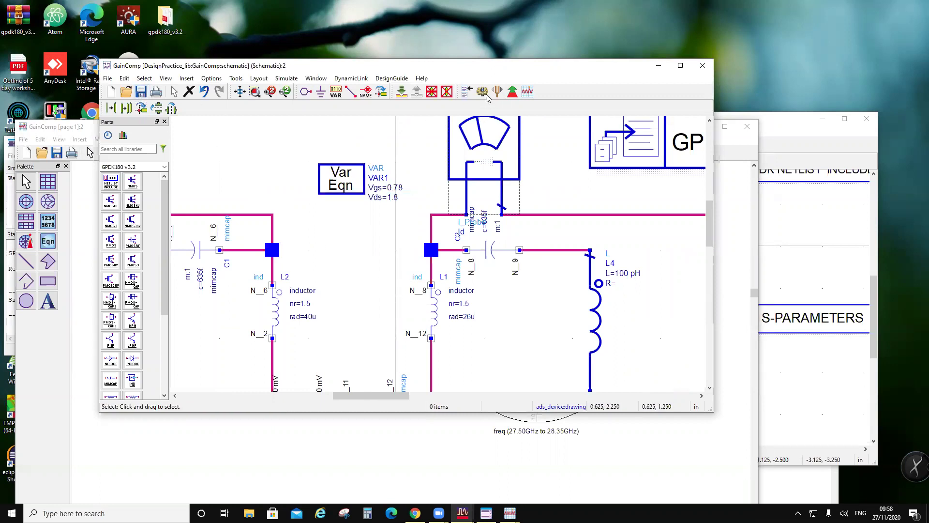
left_click(482, 91)
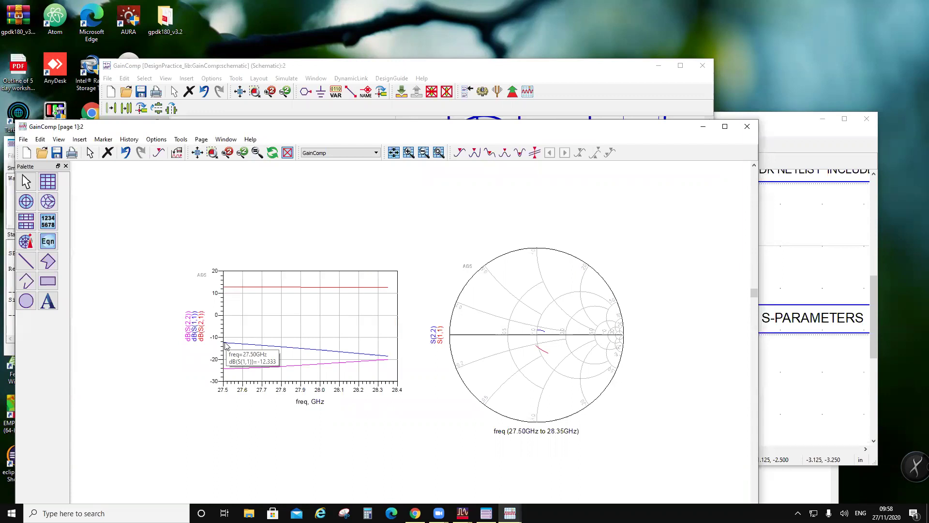
mouse_move(387, 358)
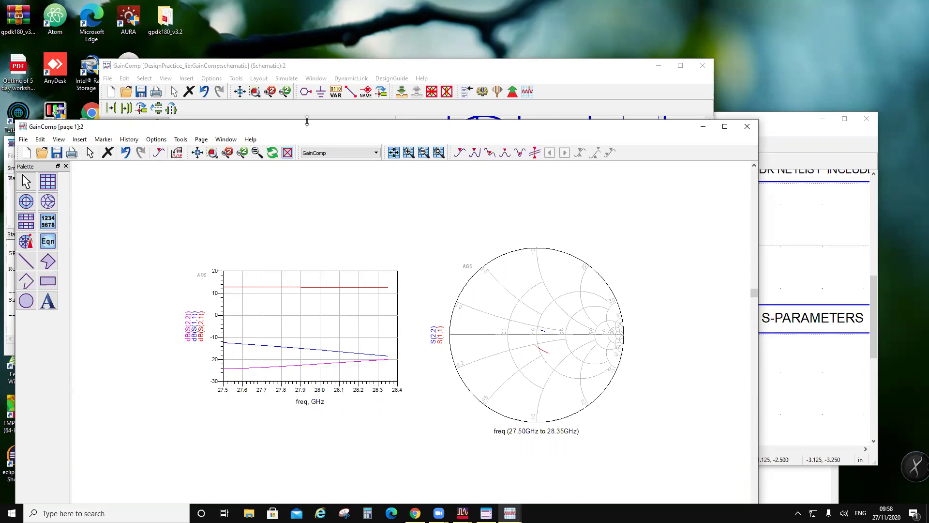
- Set the rad value of inductor L6 to 28u and rerun the simulation to check S(1,1) and S(2,1) at the band edges
left_click(307, 68)
scroll(360, 260, "down", 2)
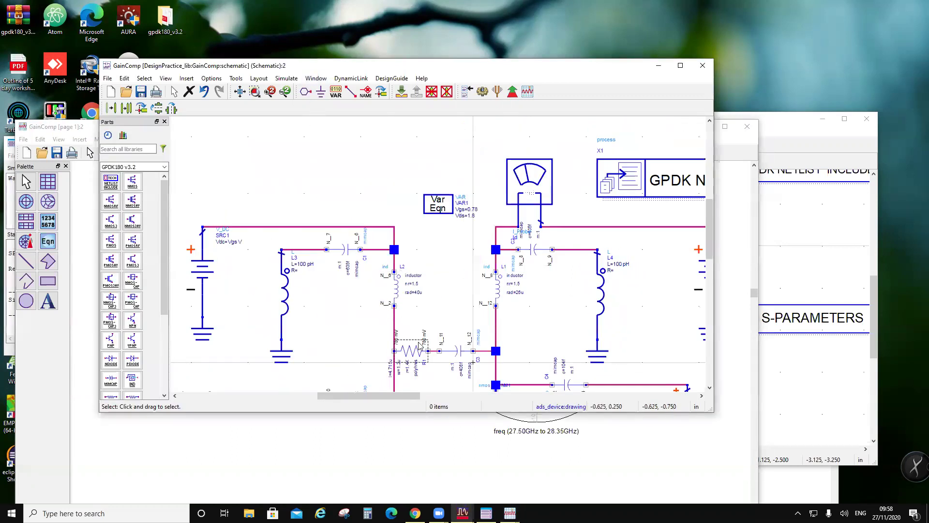
scroll(425, 300, "down", 2)
scroll(382, 237, "up", 3)
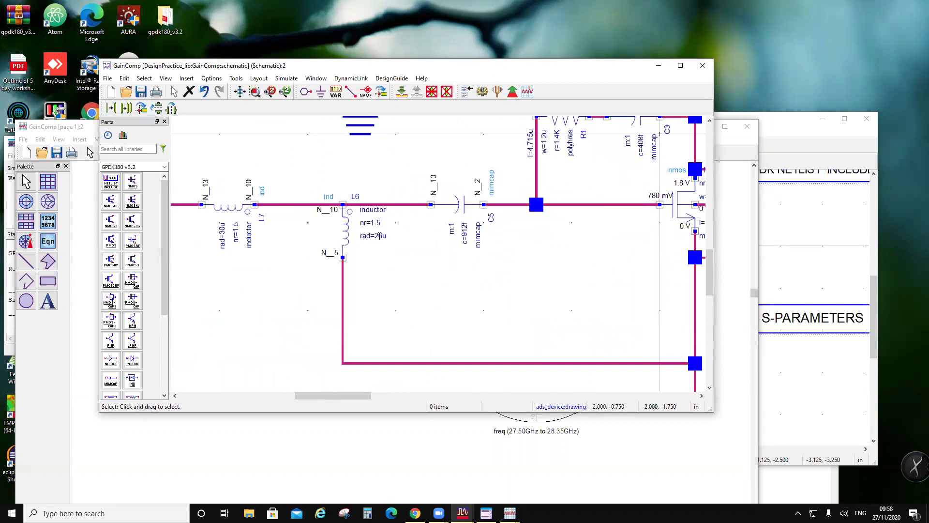
double_click(380, 236)
left_click_drag(383, 235, 379, 236)
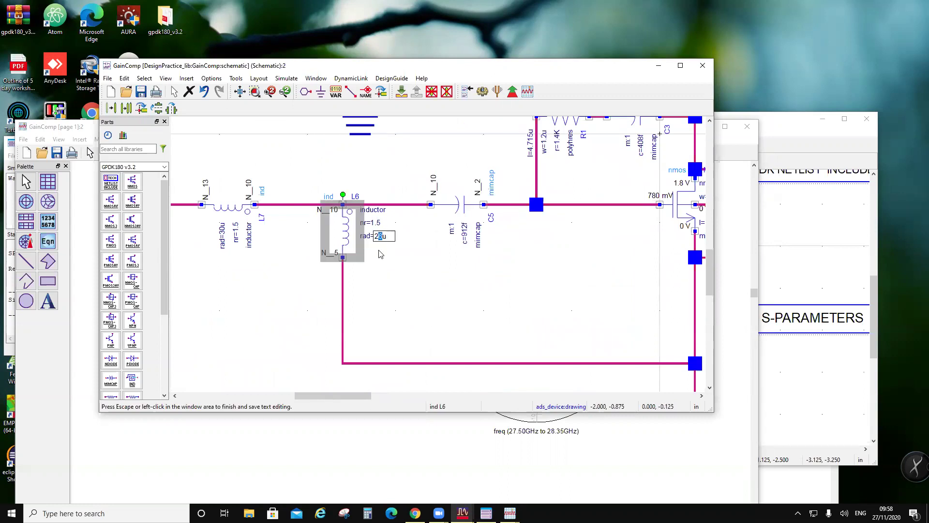
type("8")
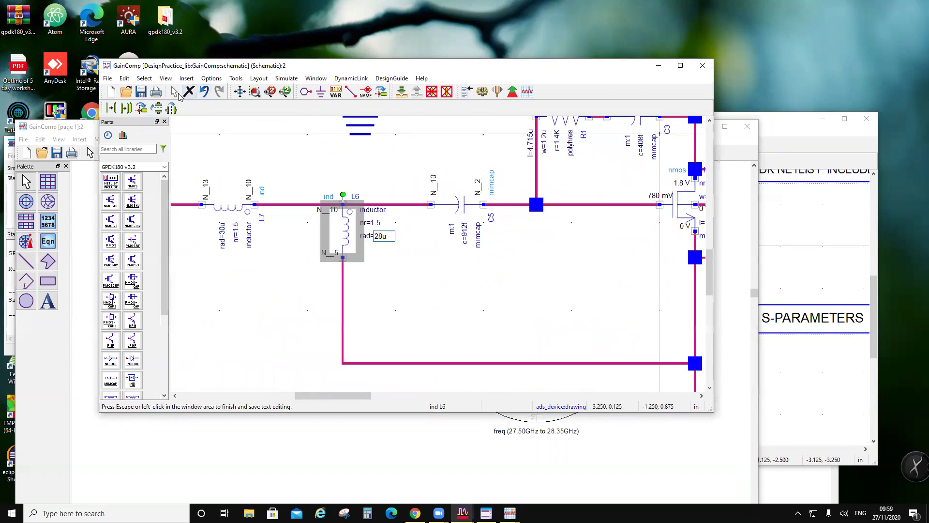
key("Escape")
left_click(482, 91)
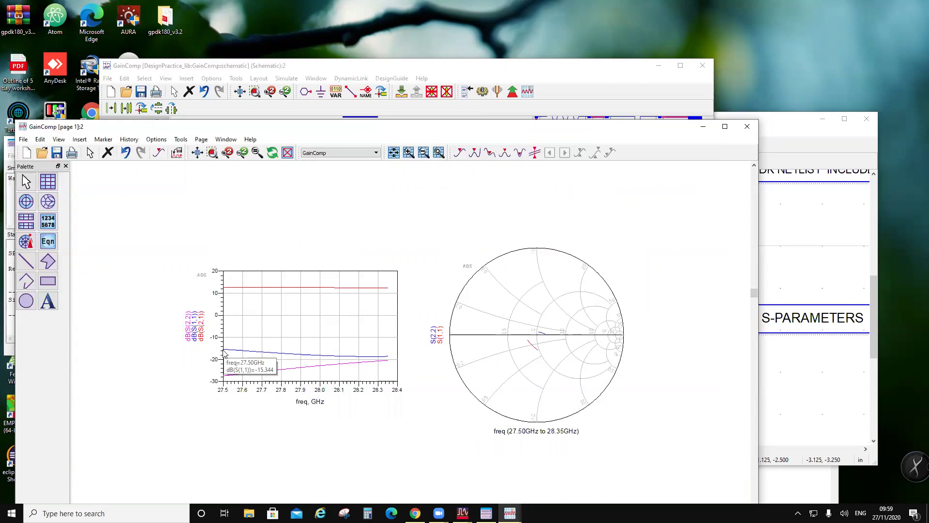
mouse_move(387, 358)
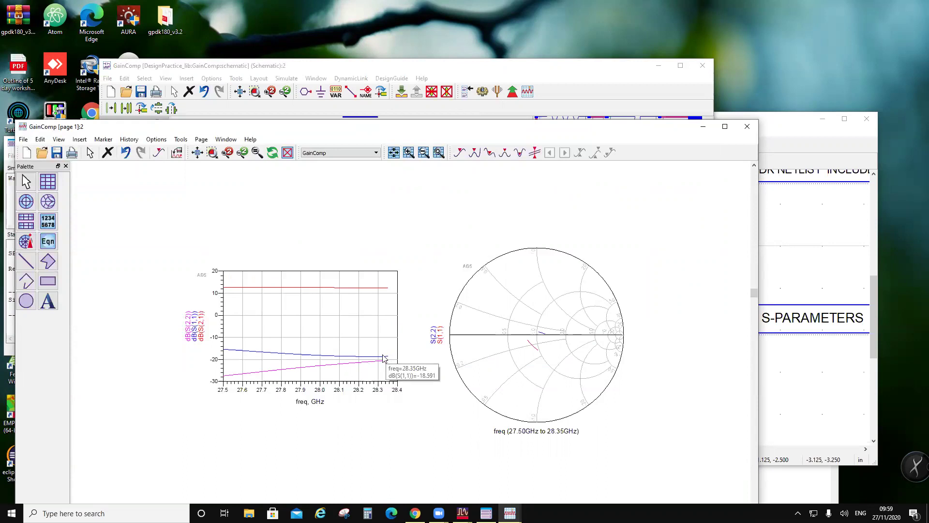
mouse_move(225, 288)
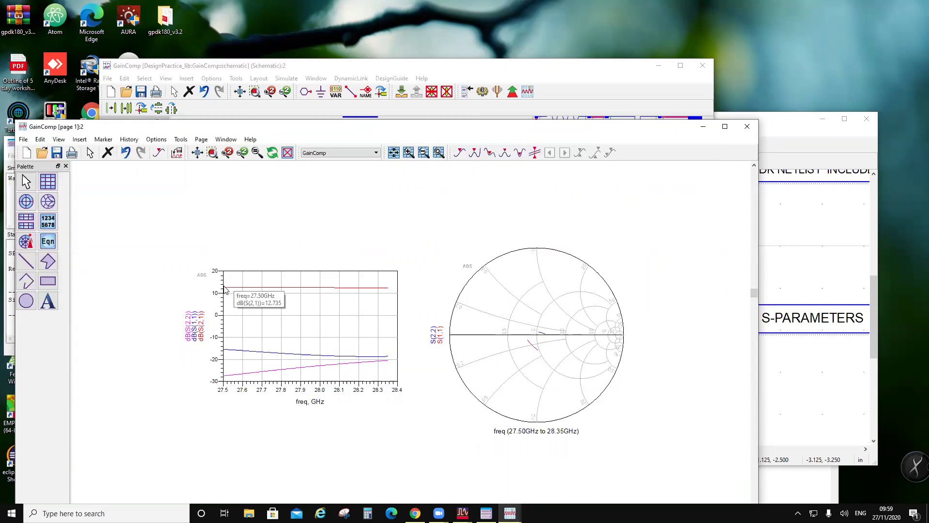
mouse_move(388, 290)
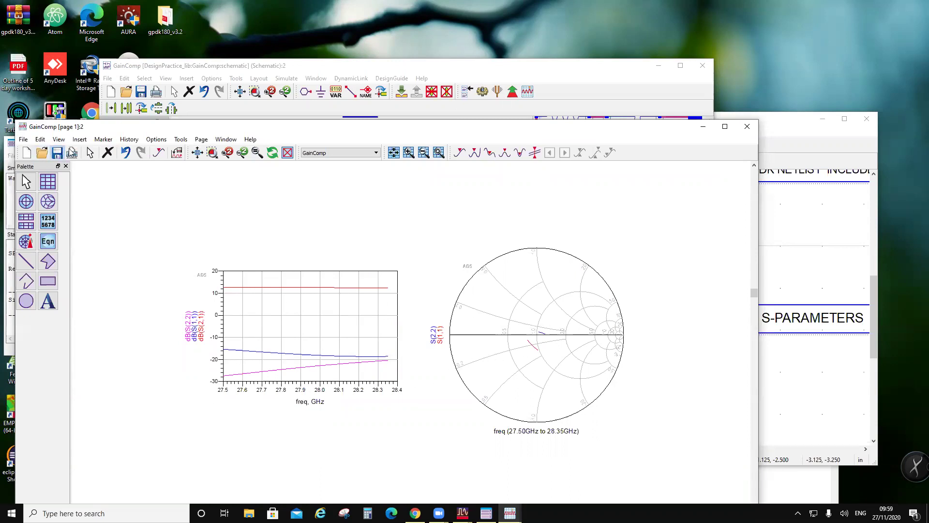
- Close the GainComp schematic window
left_click(223, 65)
scroll(464, 287, "down", 4)
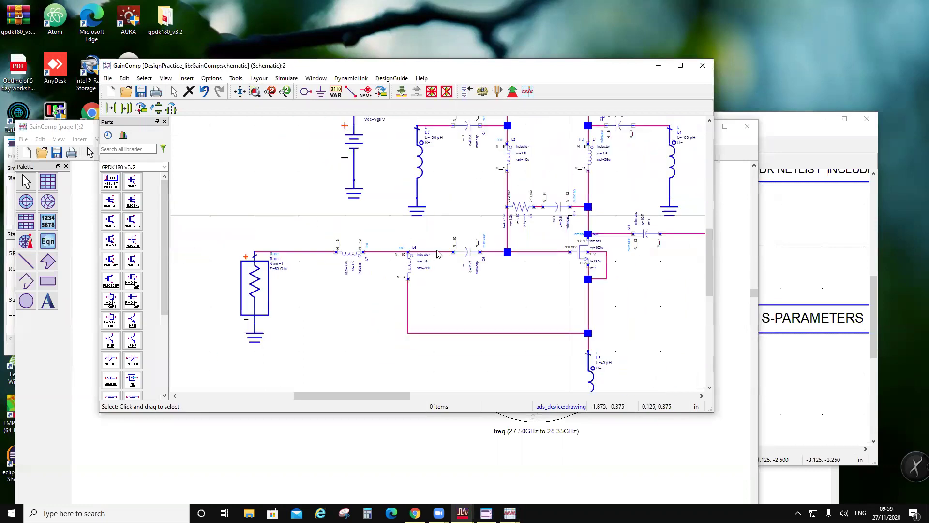
left_click(701, 68)
- Create a new symbol for the GainComp cell, auto-generated from its schematic as a Dual symbol with pins ordered by orientation/angle
left_click(240, 90)
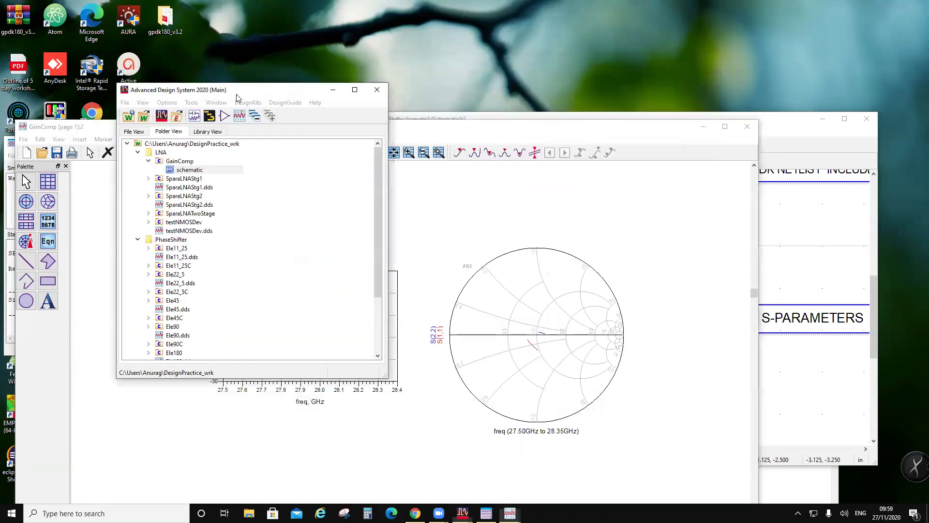
left_click(149, 161)
right_click(191, 162)
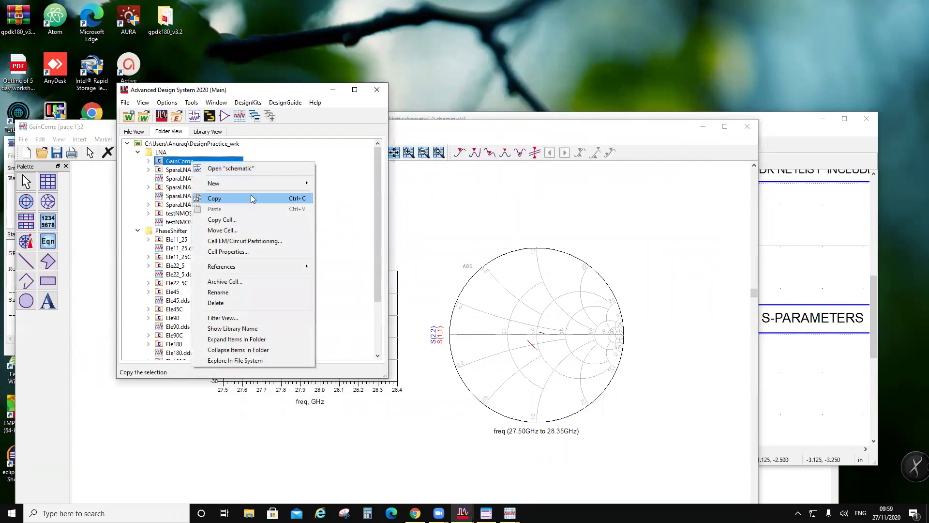
mouse_move(252, 183)
left_click(342, 206)
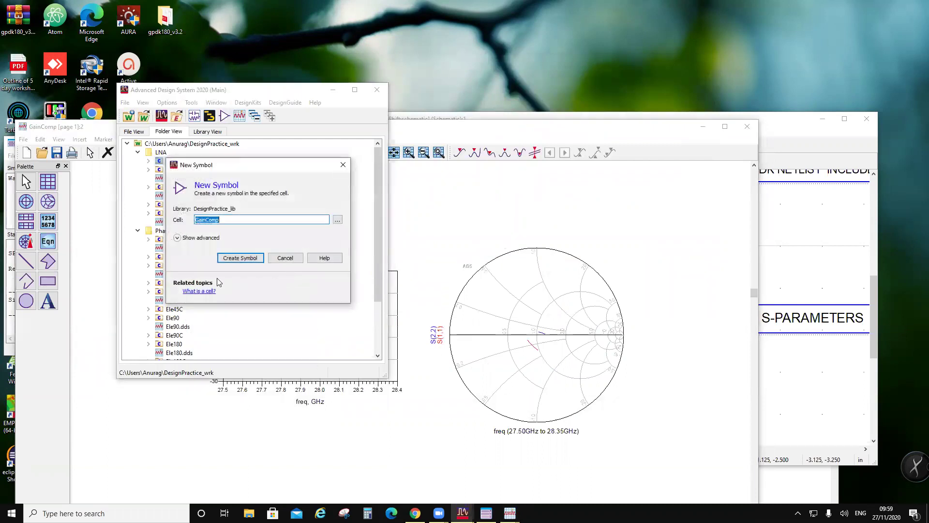
left_click(241, 262)
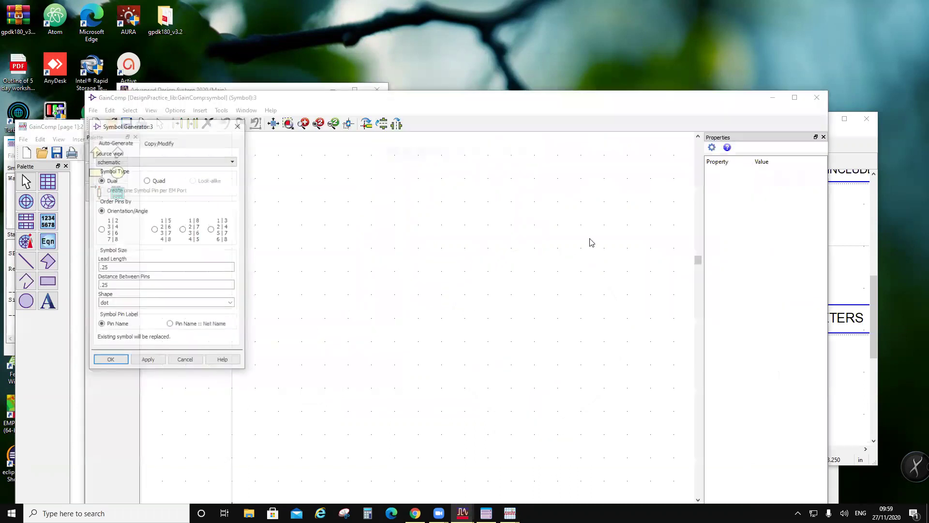
left_click(120, 361)
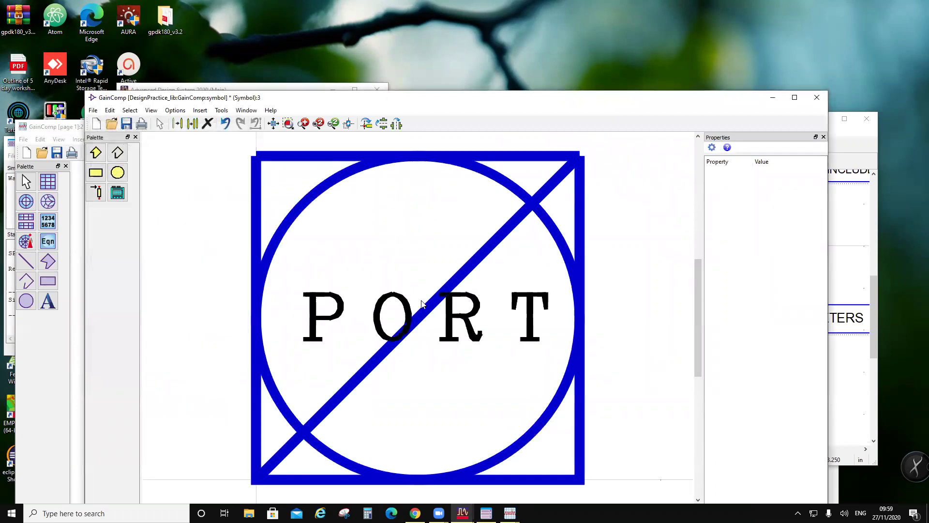
- Delete the PORT text from the symbol drawing and close the GainComp symbol window
left_click(455, 284)
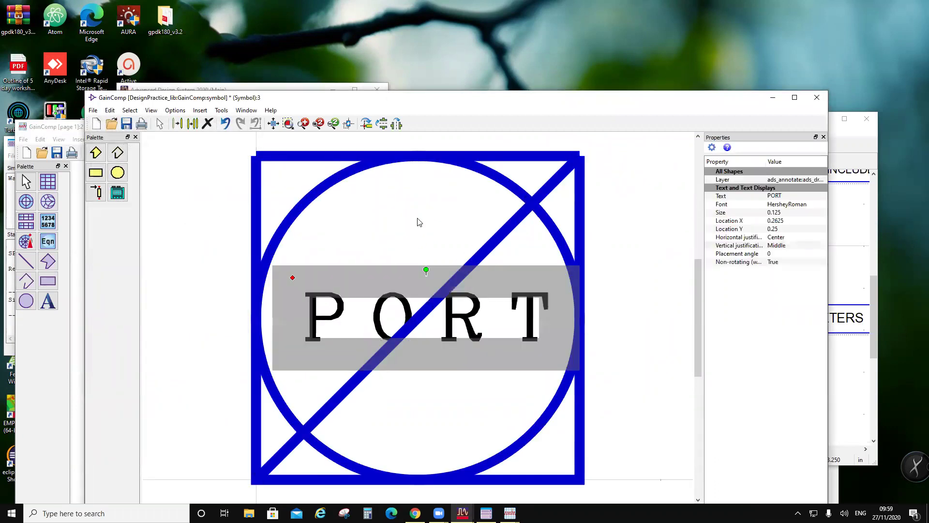
key("Delete")
left_click(817, 97)
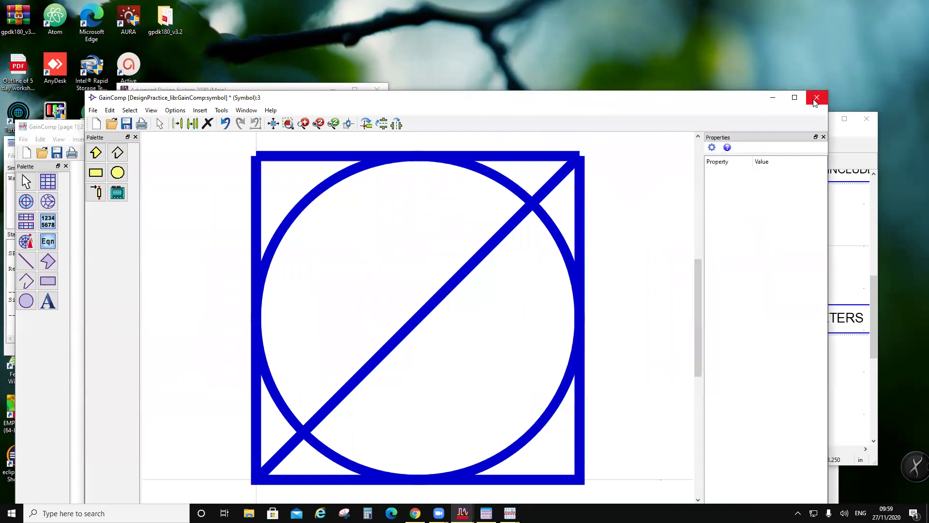
left_click(482, 332)
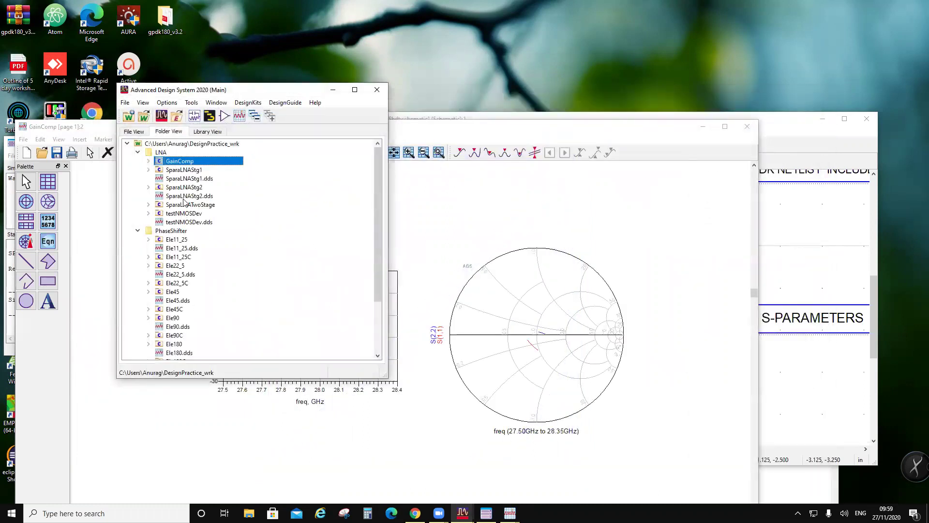
- Delete the symbol view of the GainComp cell from the workspace
left_click(148, 160)
right_click(171, 181)
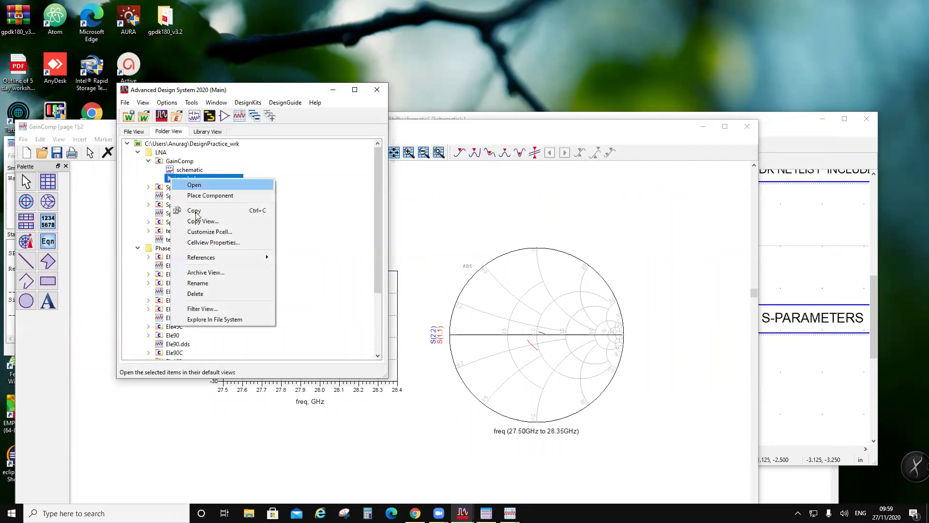
left_click(211, 294)
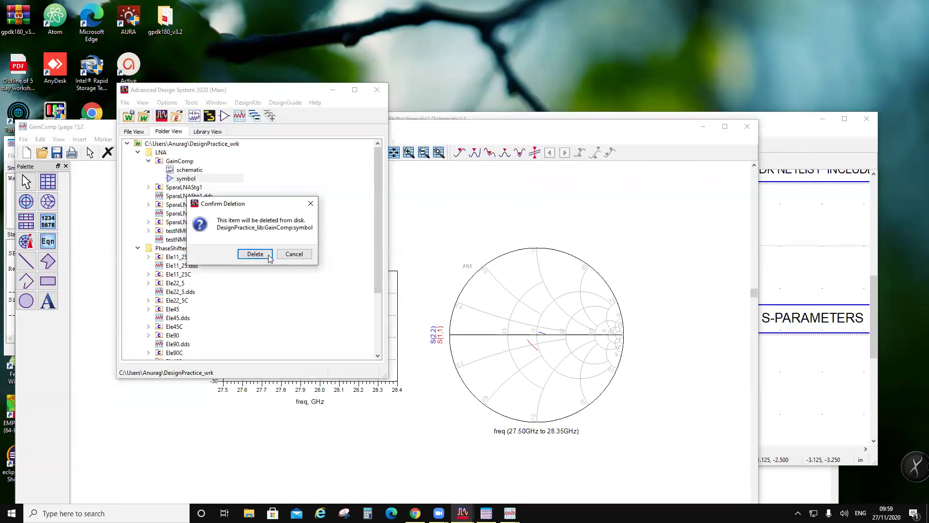
left_click(253, 252)
- Copy the GainComp cell into the PhaseShifter workspace folder under the new name GainCompC
right_click(188, 162)
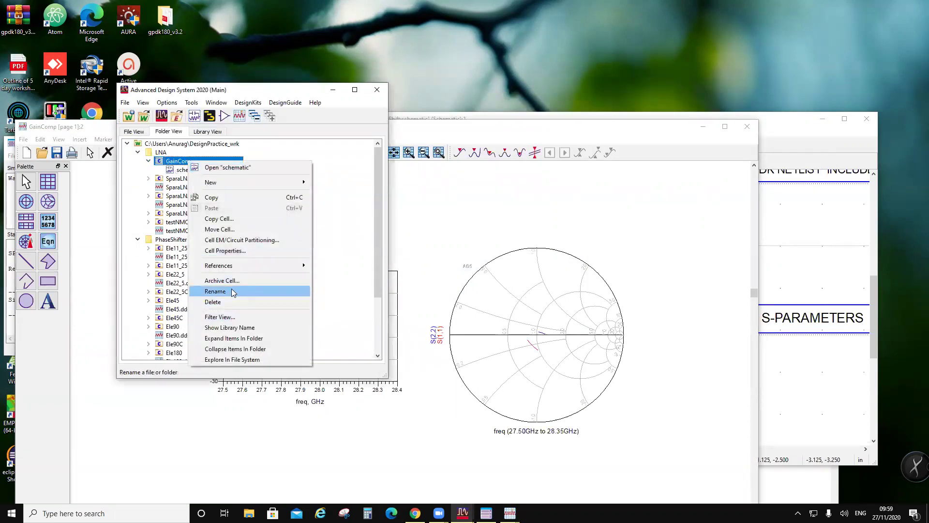
left_click(237, 219)
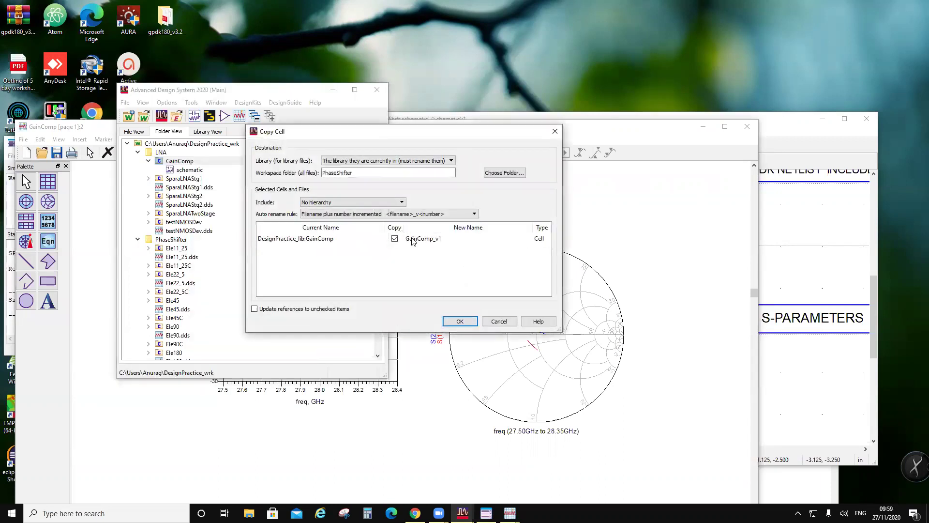
left_click(437, 237)
left_click(437, 237)
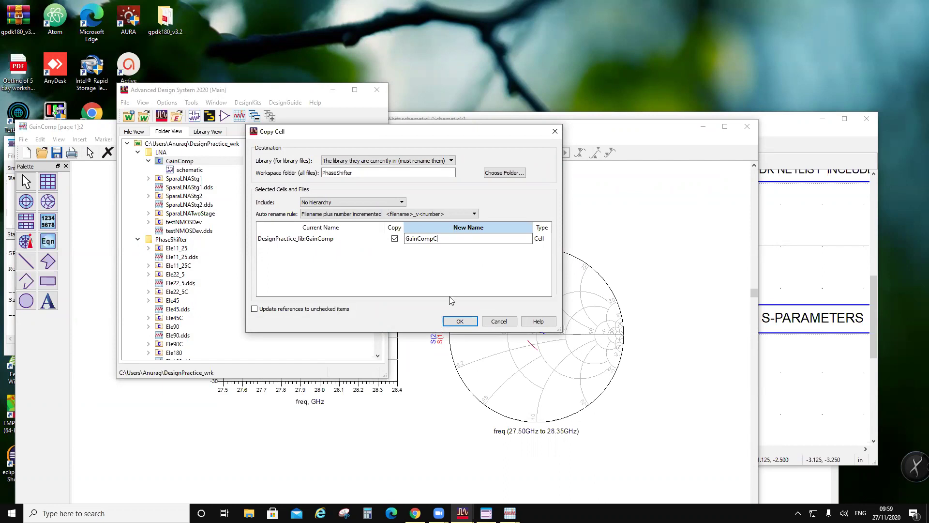
left_click(458, 322)
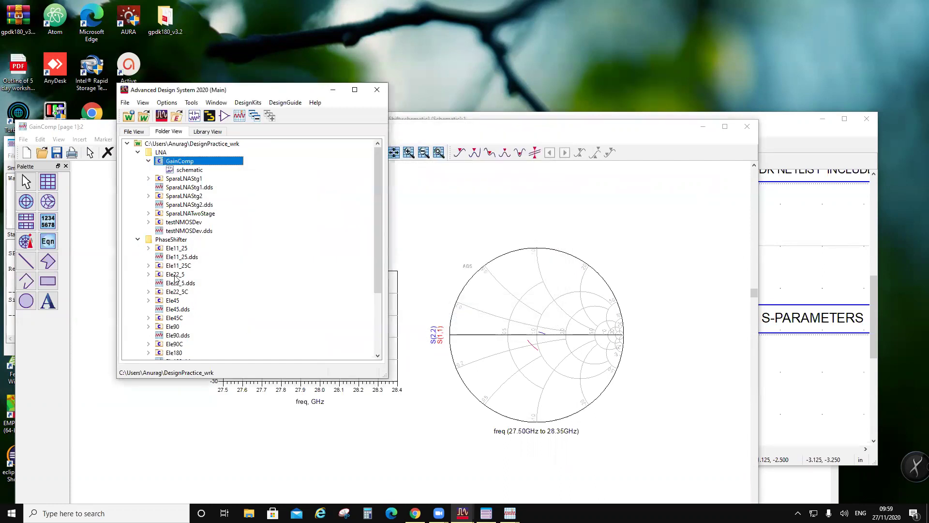
- Open the schematic of the GainCompC cell from the PhaseShifter folder
scroll(175, 278, "down", 3)
left_click(148, 300)
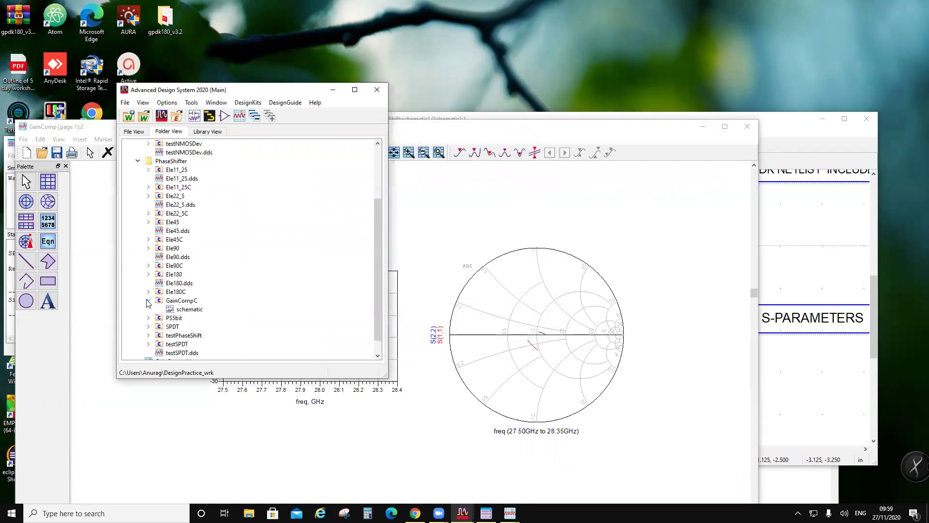
right_click(183, 305)
left_click(177, 312)
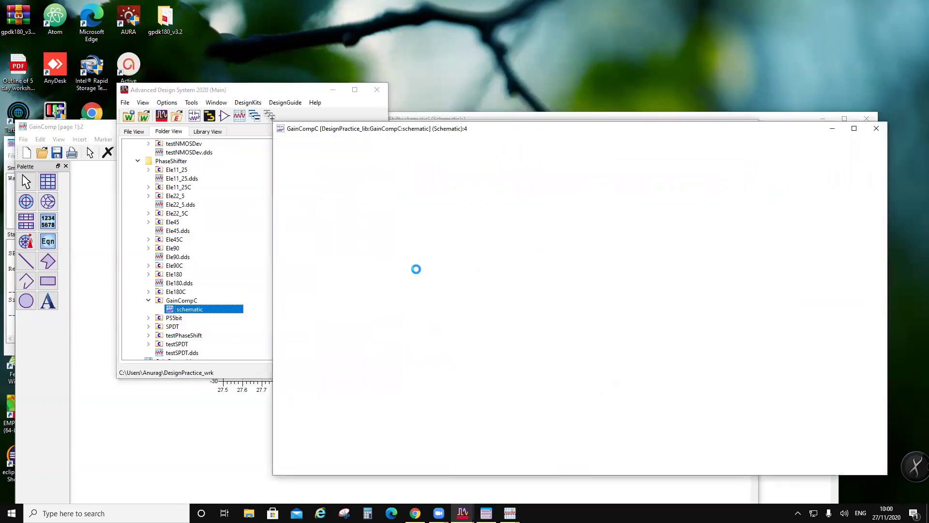
left_click_drag(412, 129, 309, 91)
- Delete the ground below the source inductor and the grounded terminations at the circuit's input and output
scroll(547, 358, "up", 3)
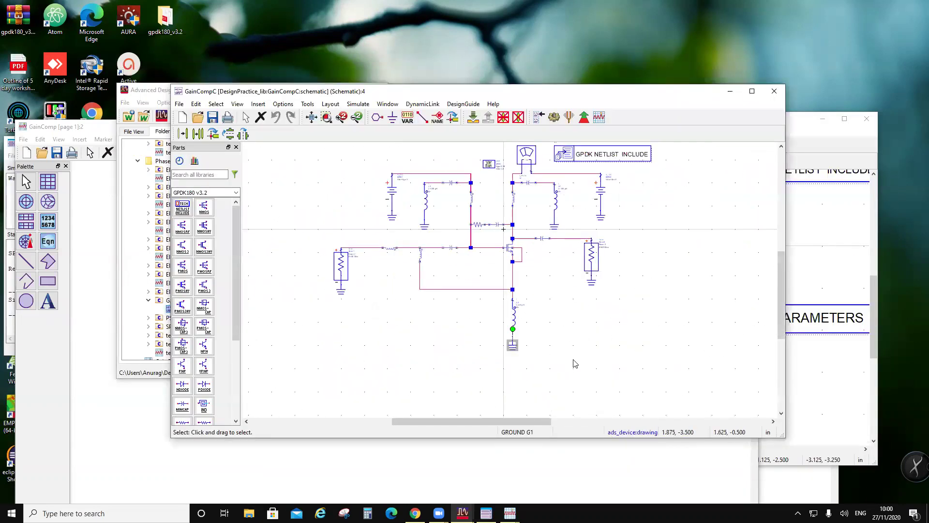
key("Delete")
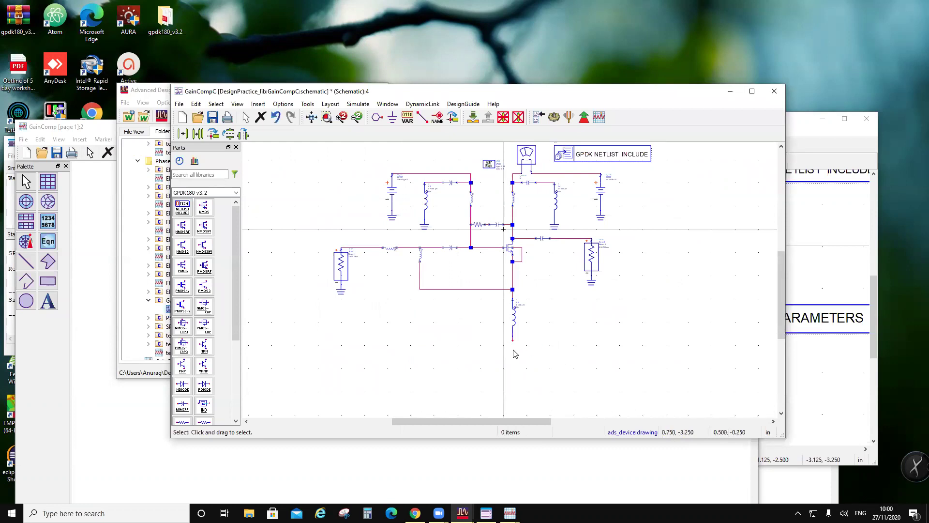
key("Delete")
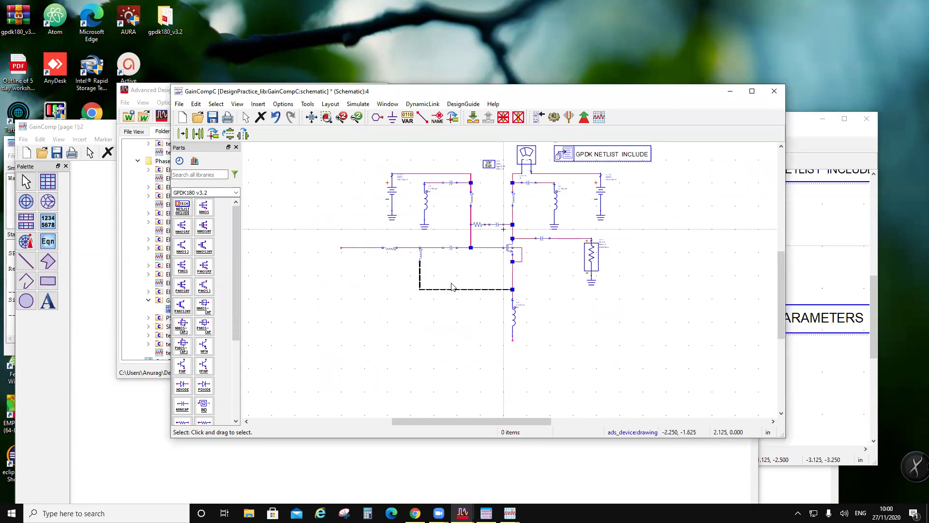
left_click(591, 264)
key("Delete")
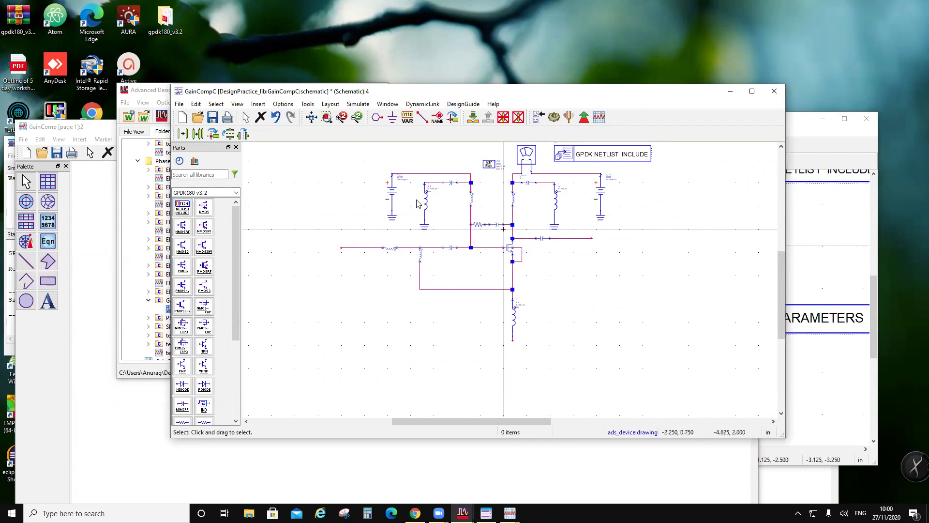
- Delete the gate and drain DC voltage sources together with their grounds
left_click(391, 194)
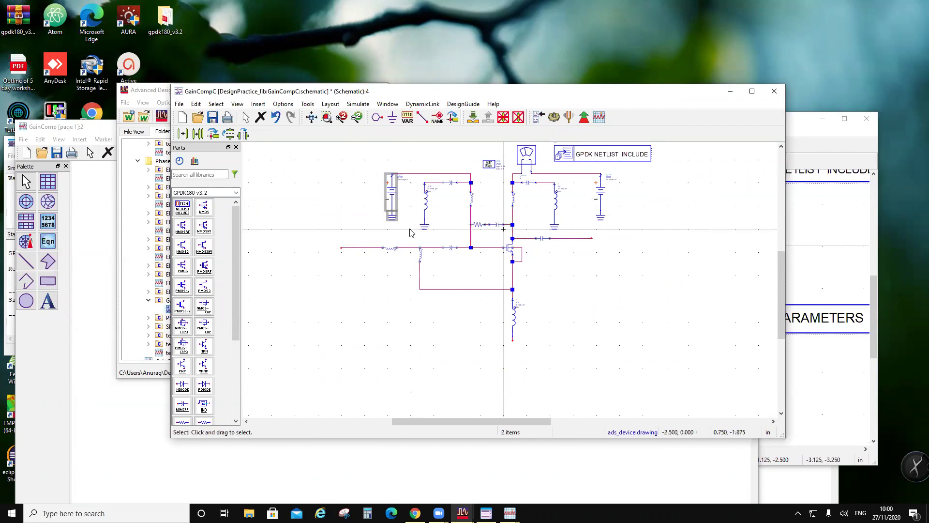
left_click(469, 173, "ctrl")
scroll(470, 175, "up", 1)
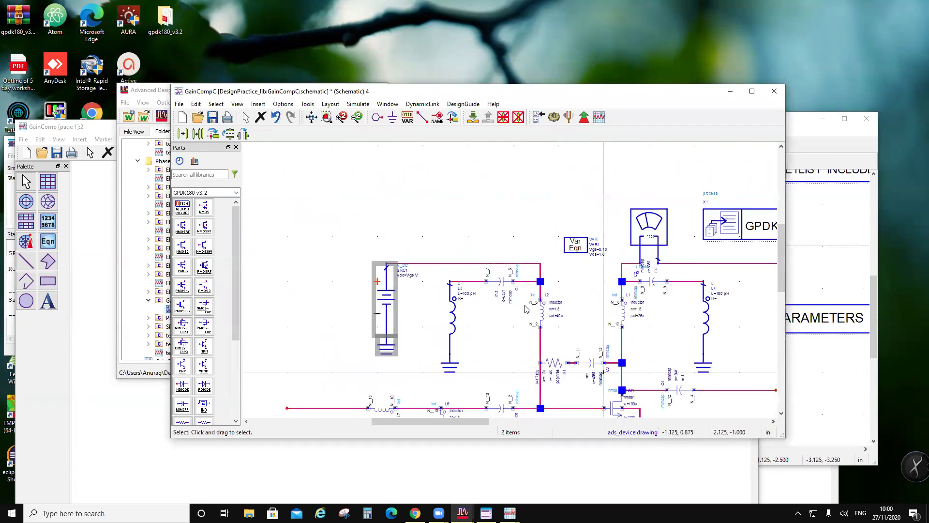
scroll(527, 308, "down", 1)
left_click_drag(411, 285, 682, 285)
left_click_drag(667, 247, 702, 317)
left_click(701, 317)
key("Delete")
- Delete the GPDK netlist include, current probe and VAR block, joining the drain supply wire where the probe was
left_click(632, 231)
key("Delete")
left_click(594, 237)
key("Delete")
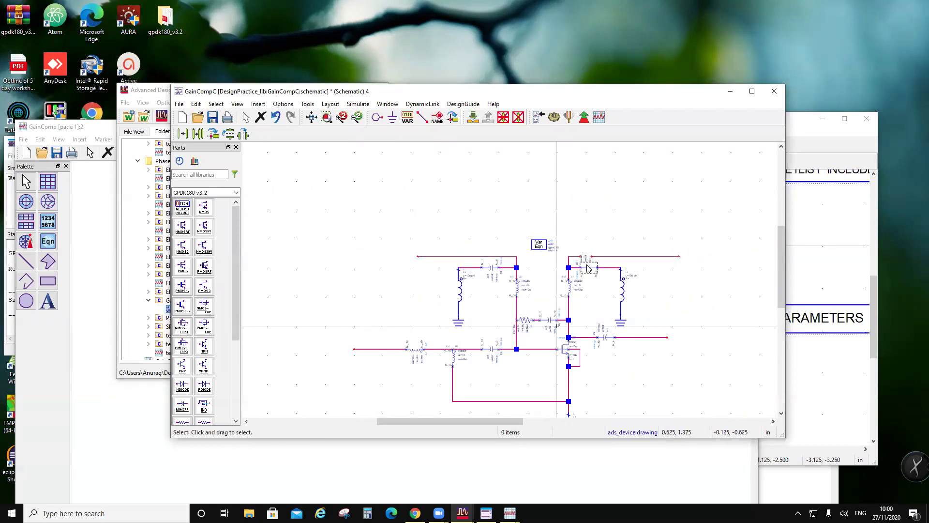
left_click_drag(591, 259, 583, 257)
left_click(542, 246)
key("Delete")
scroll(528, 309, "down", 2)
scroll(526, 299, "up", 1)
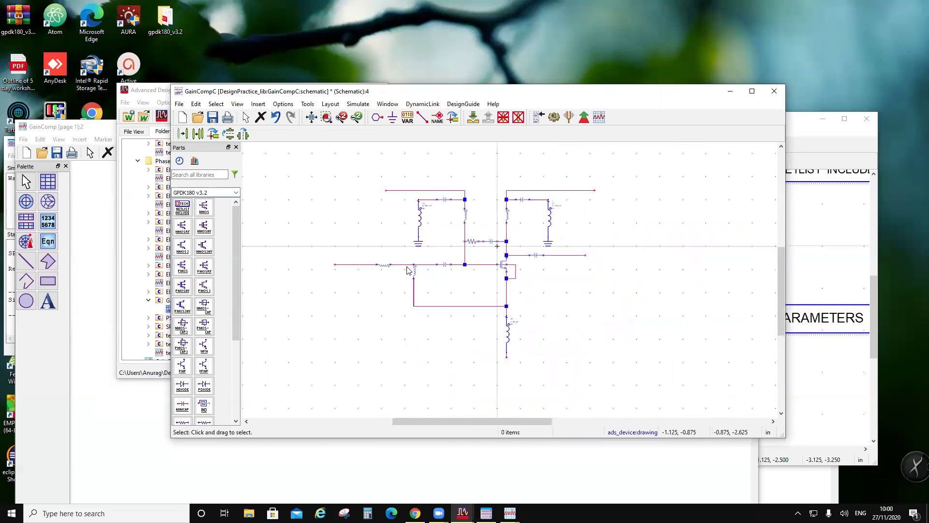
- Place pin 1 named Pin on the input wire and pin 2 named Pout on the output wire
left_click(376, 118)
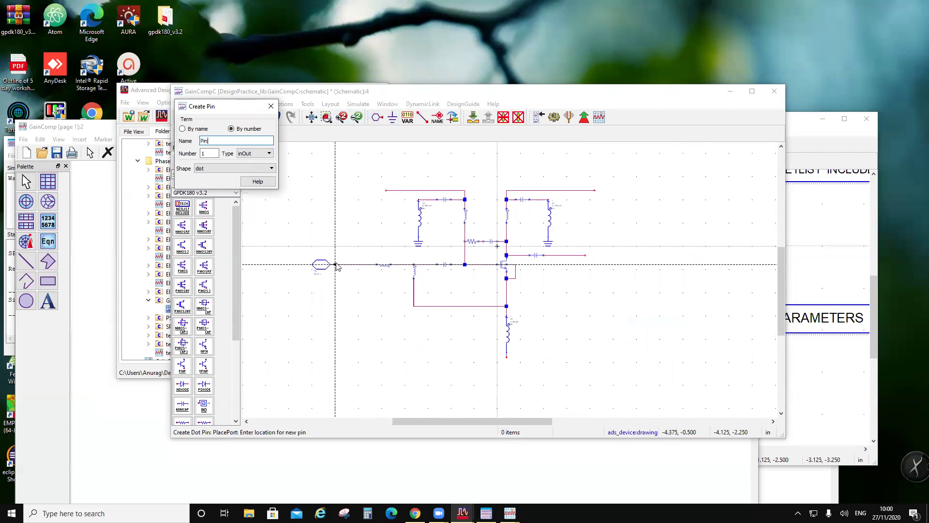
left_click(321, 264)
double_click(214, 141)
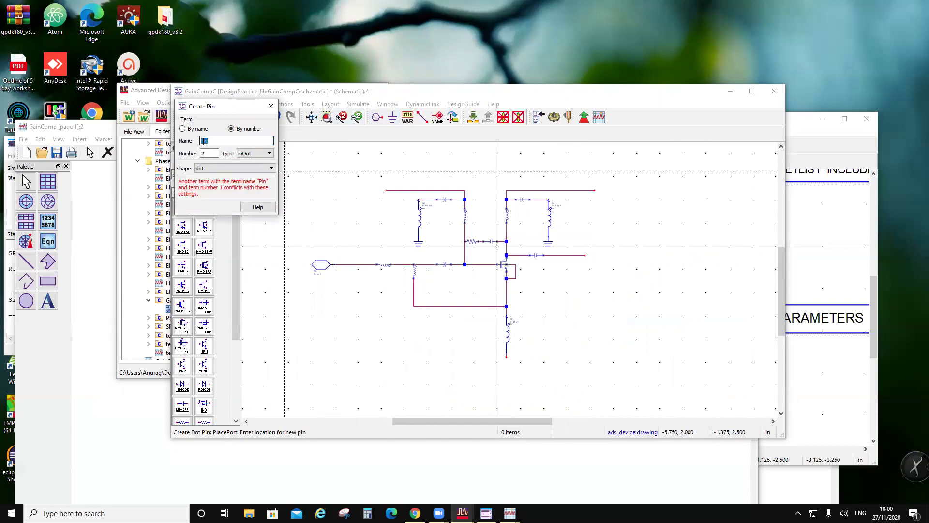
type("Pout")
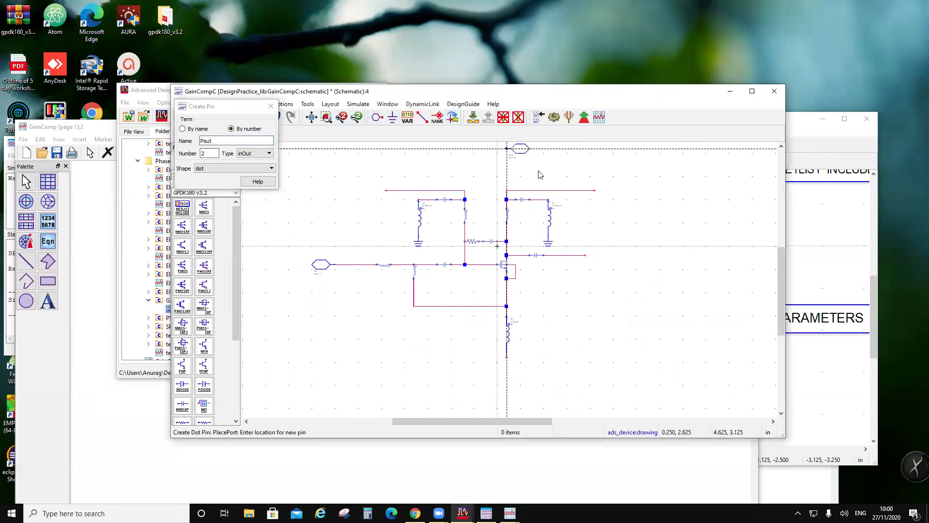
left_click(587, 255)
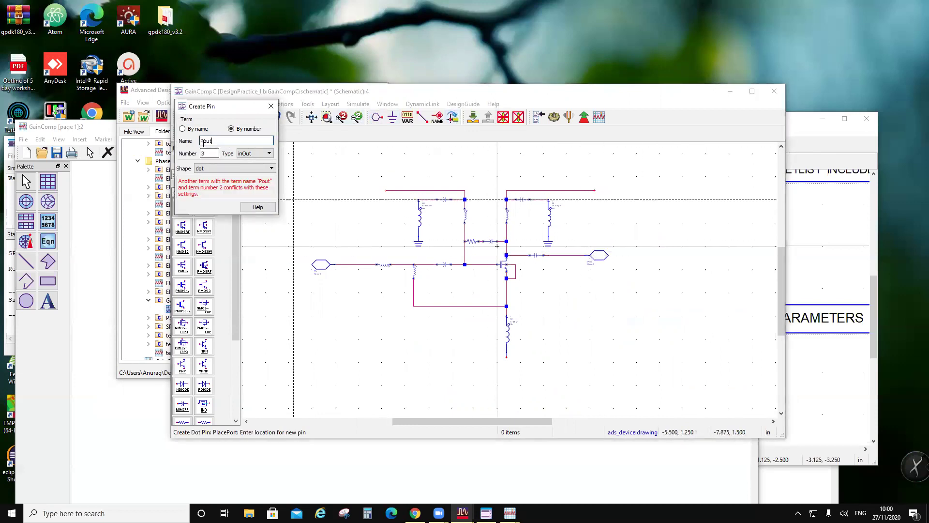
- Place pins Vg_78 on the gate supply wire, Vd1_8 on the drain supply wire and Gnd below the source inductor
type("Vg_78")
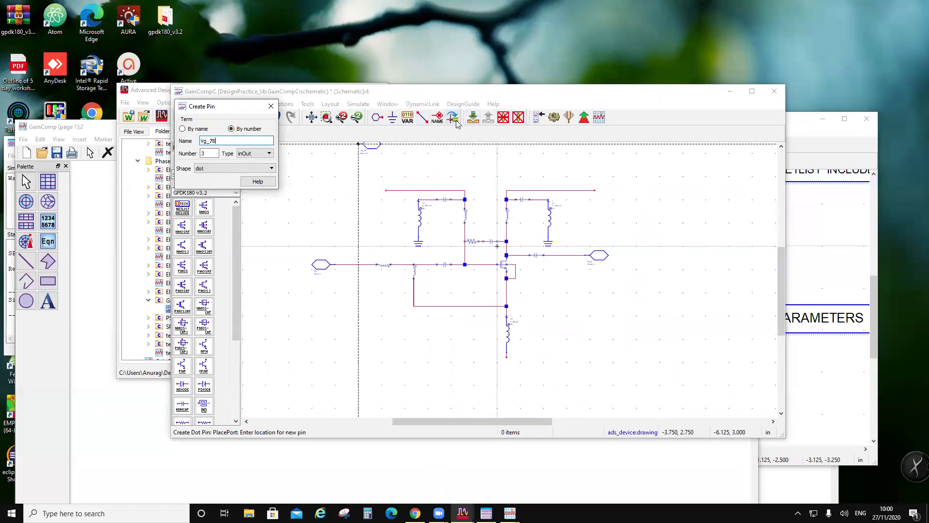
left_click(386, 190)
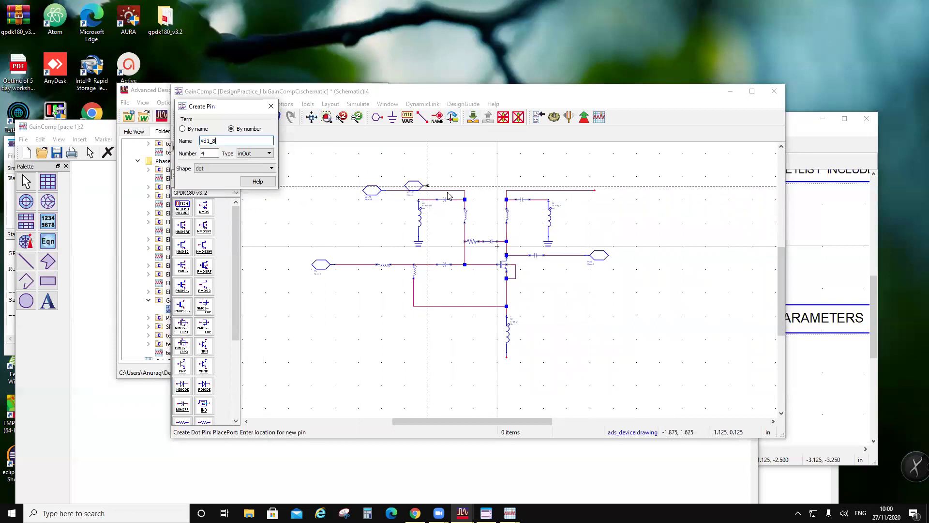
left_click(594, 191)
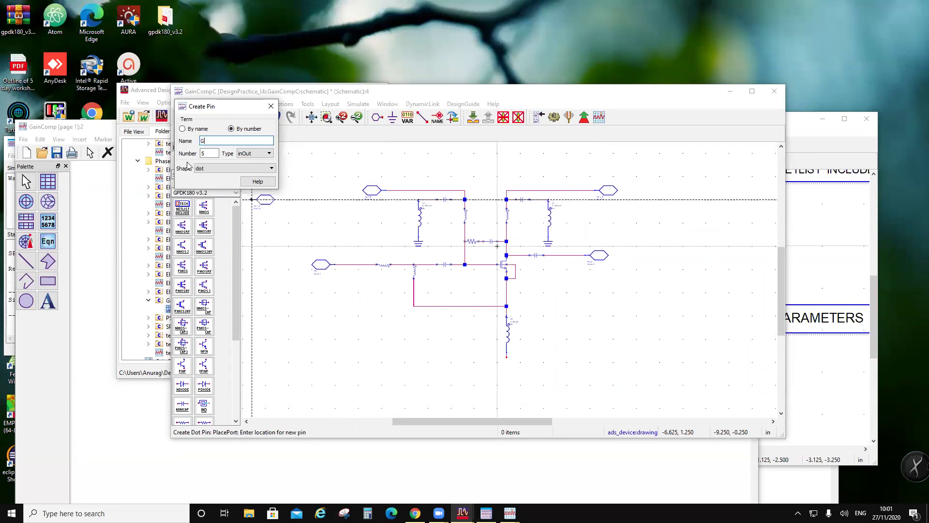
left_click(507, 357)
key("Escape")
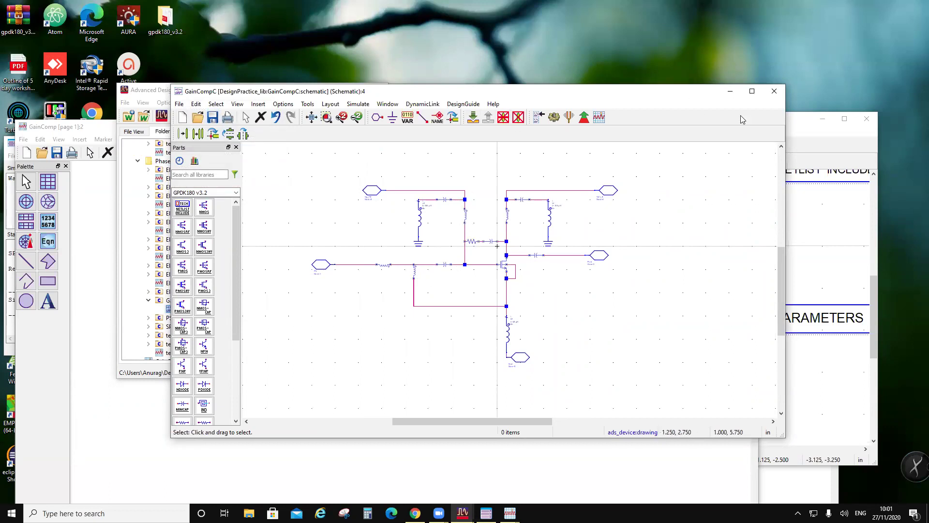
- Create a new symbol for GainCompC, auto-generated from its schematic as a Dual symbol with pins ordered by orientation/angle
left_click(733, 91)
right_click(175, 300)
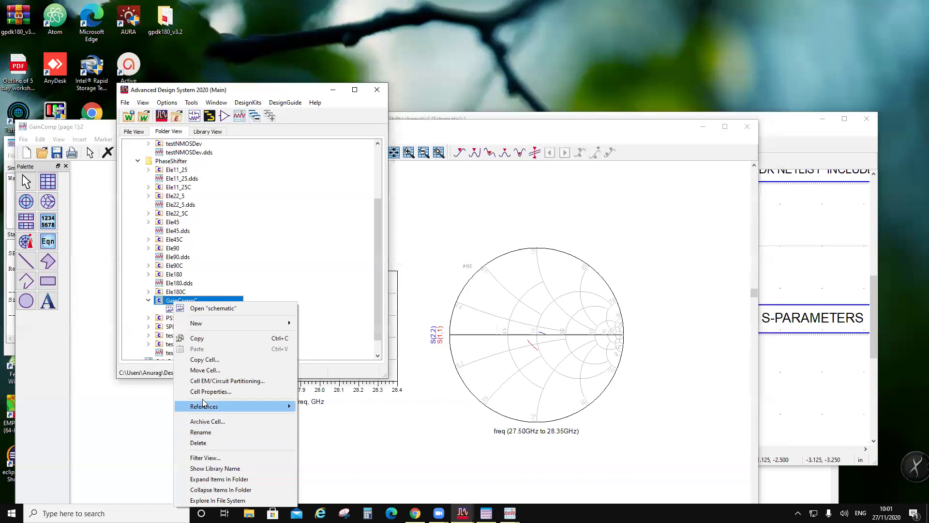
mouse_move(209, 321)
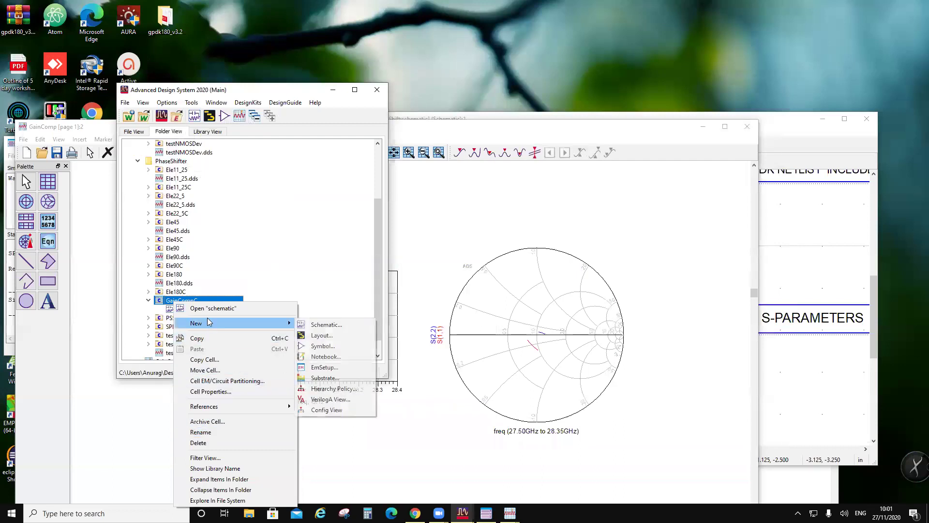
left_click(322, 346)
left_click(241, 258)
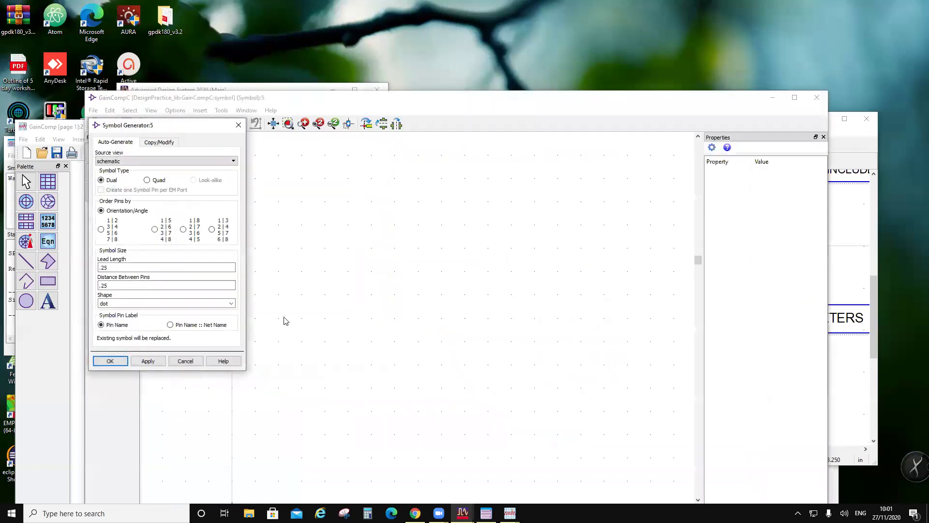
left_click(119, 363)
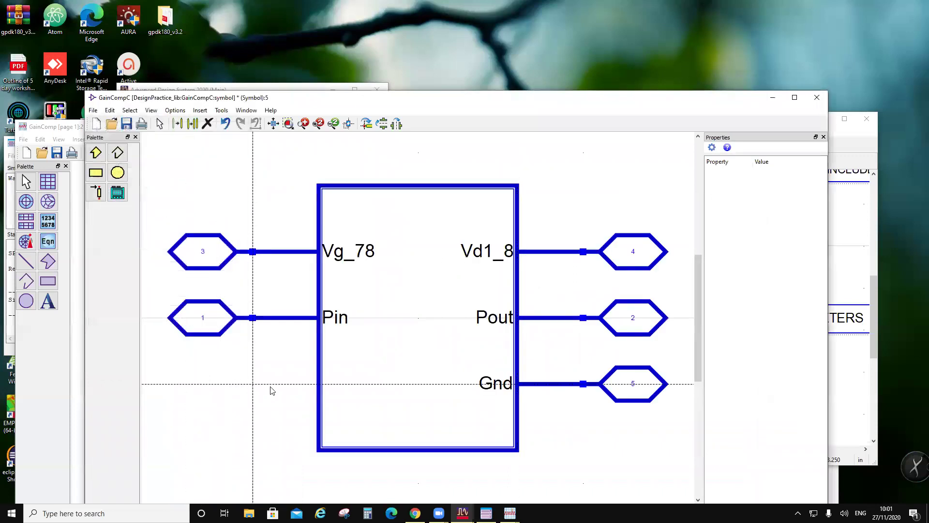
- Move the entire generated symbol up and to the right, clear of the drawing origin
key("ctrl+a")
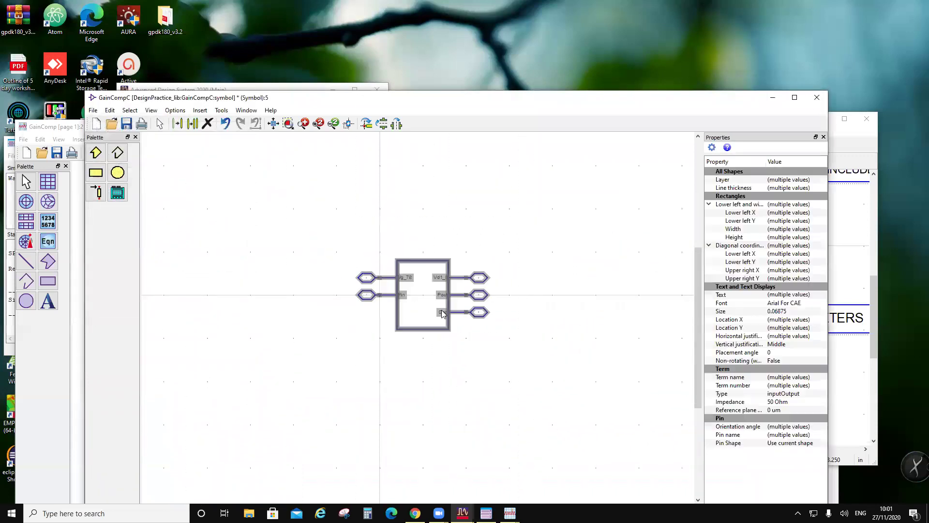
left_click_drag(442, 330, 529, 284)
left_click(377, 308)
scroll(401, 317, "up", 1)
scroll(434, 317, "down", 1)
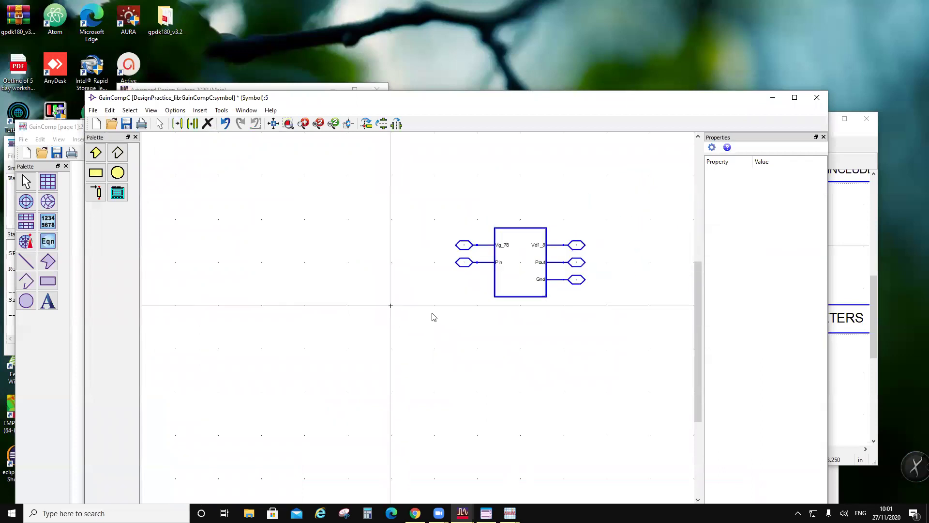
- Draw a closed triangle outline around the drawing origin as a medium-thickness polyline, with its tip on the horizontal axis pointing right
left_click(118, 153)
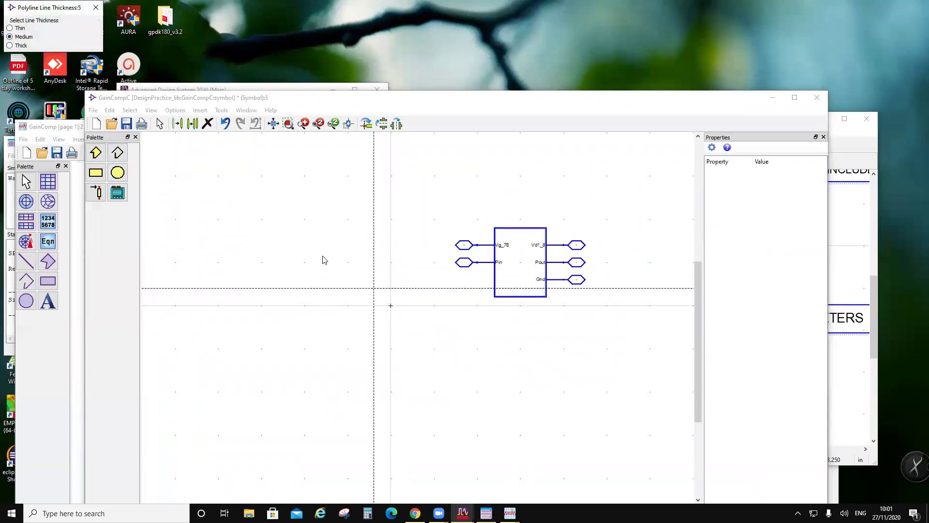
left_click(350, 226)
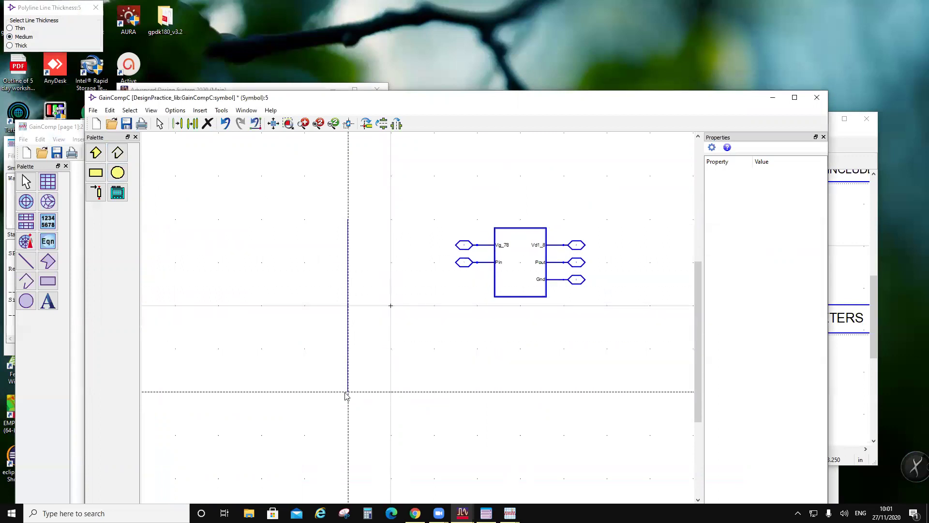
left_click(346, 393)
left_click(520, 305)
double_click(346, 220)
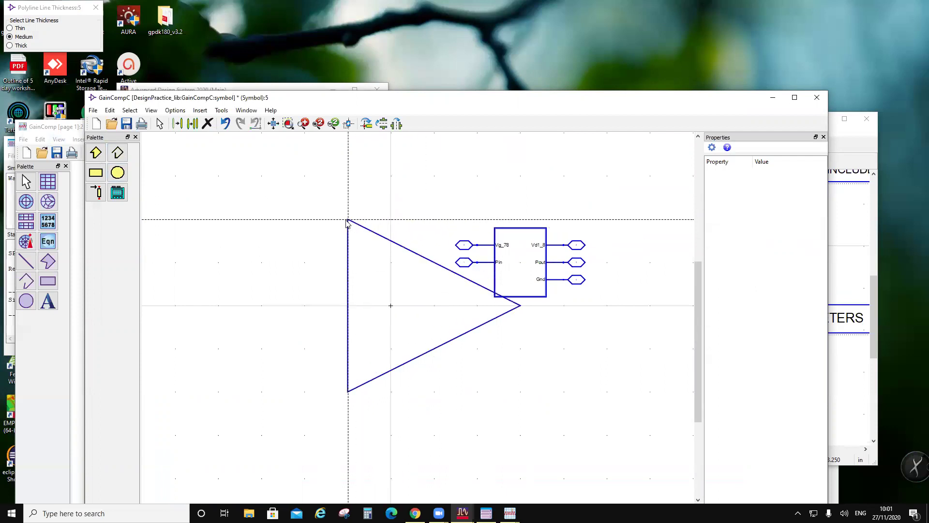
- Rotate the Gnd pin with its label to -90 degrees and attach it to the triangle's lower sloping edge
left_click_drag(605, 292, 523, 272)
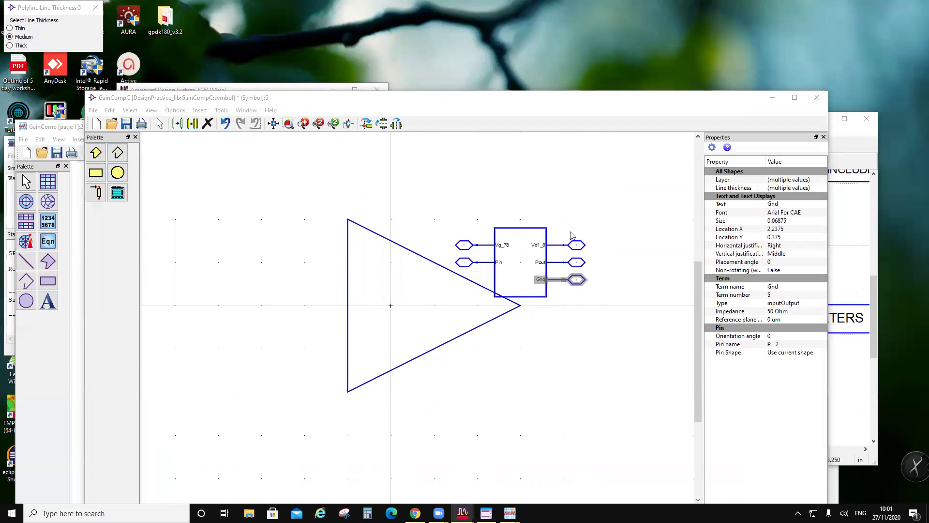
left_click(366, 123)
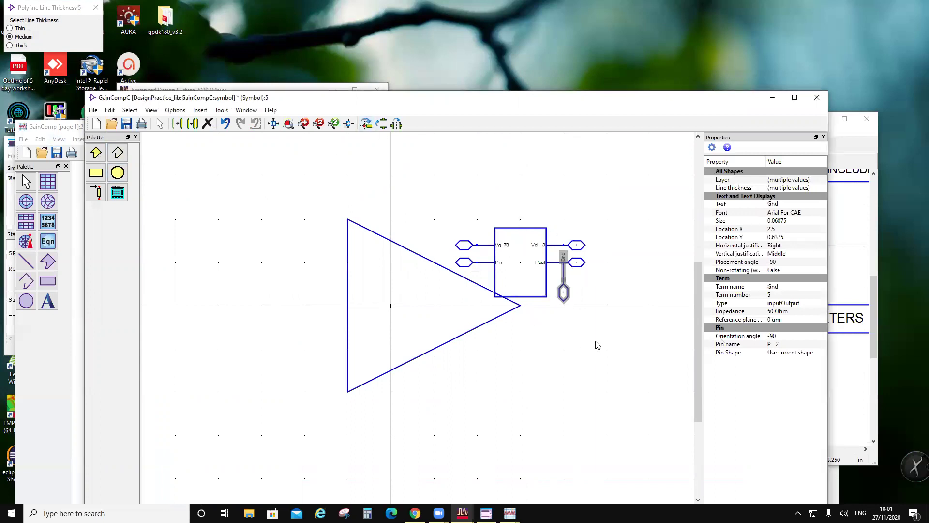
left_click_drag(565, 297, 416, 388)
left_click(485, 400)
- Move the Pout pin to the triangle's tip and the Pin pin to the middle of its vertical edge
left_click_drag(604, 272, 535, 306)
left_click(553, 369)
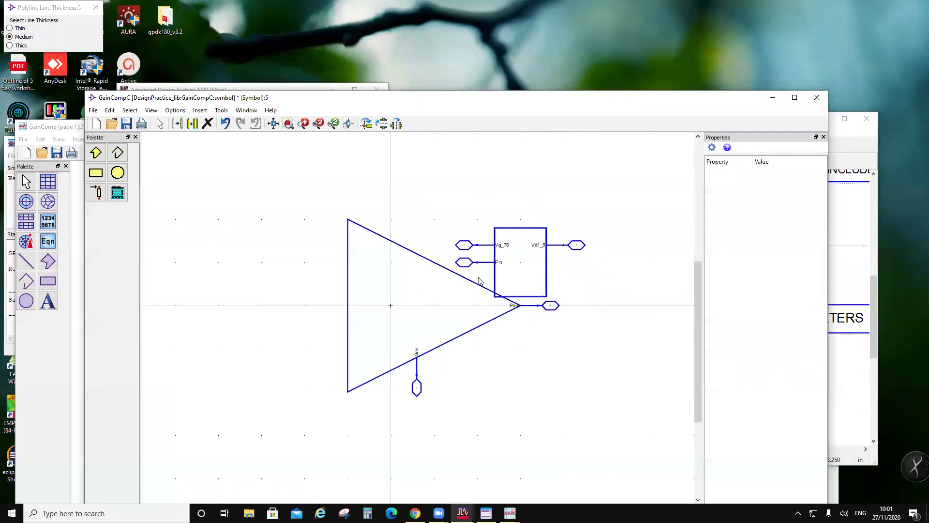
left_click_drag(447, 255, 318, 305)
left_click(564, 351)
- Rotate the Vd1_8 pin to vertical and attach it to the triangle's upper sloping edge, nearer the tip
left_click_drag(616, 255, 524, 237)
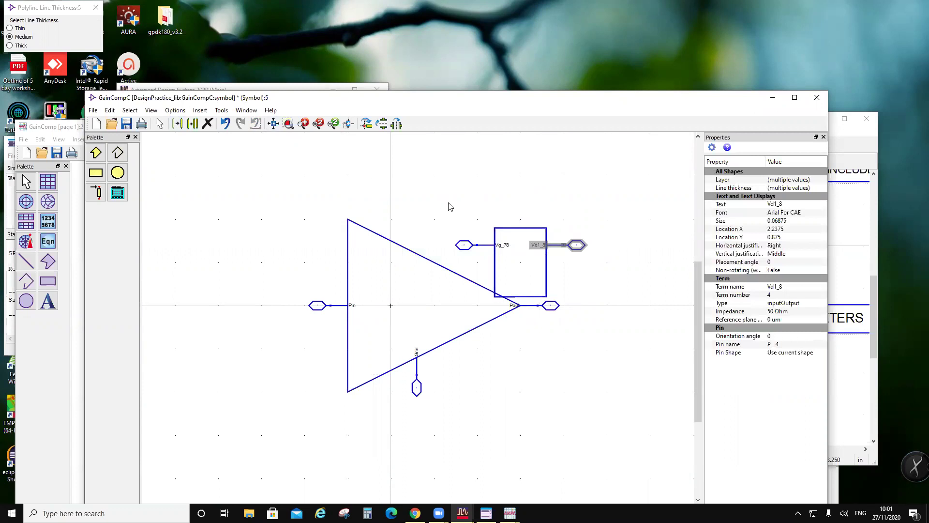
left_click(368, 124)
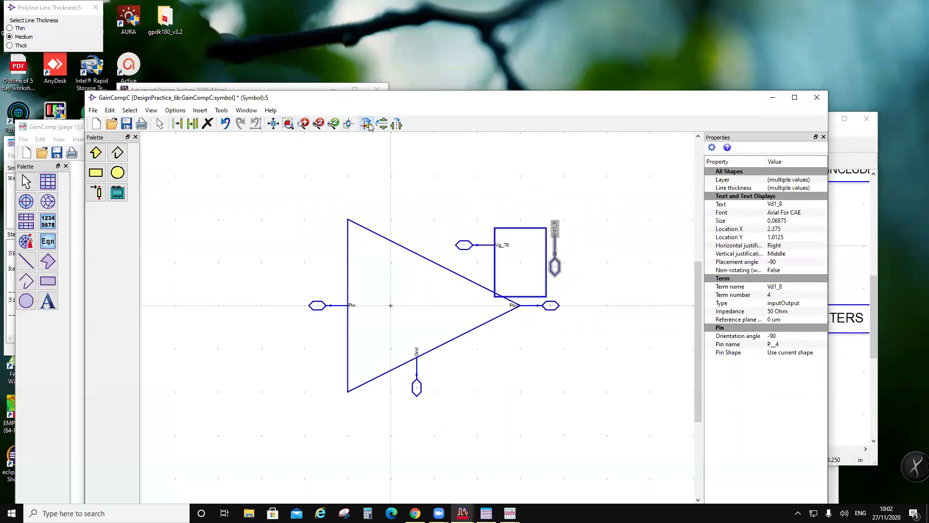
left_click_drag(556, 248, 468, 271)
left_click(588, 272)
- Rotate the Vg_78 pin to vertical and attach it to the upper sloping edge between the vertical edge and Vd1_8
left_click_drag(431, 226, 507, 252)
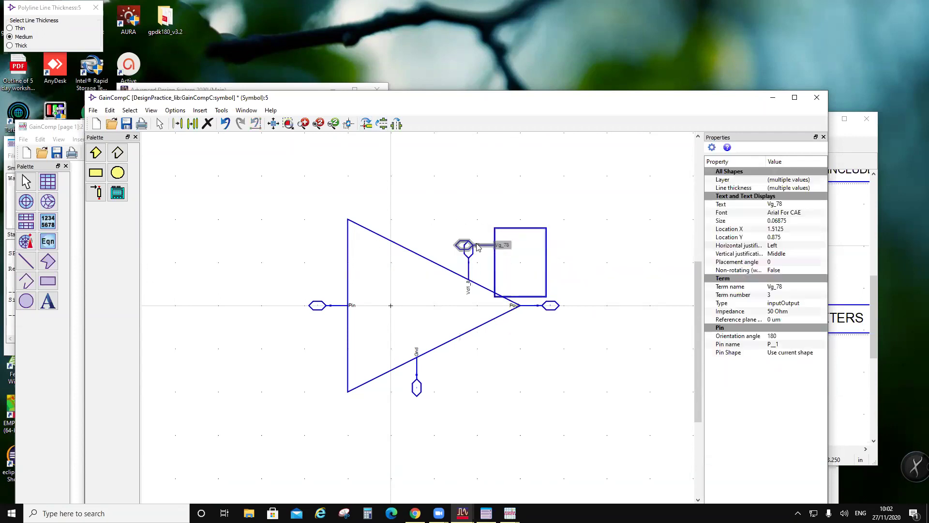
left_click(368, 124)
left_click_drag(486, 248, 391, 238)
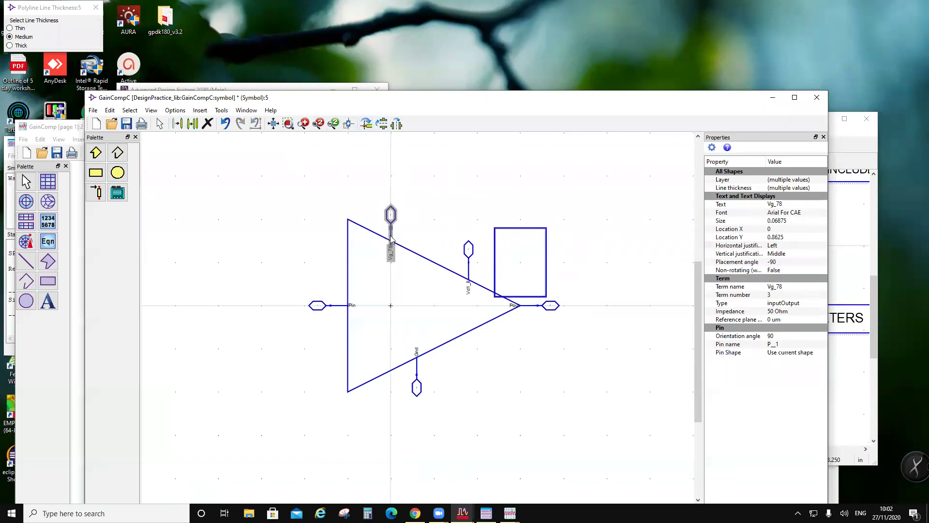
left_click(516, 356)
left_click_drag(375, 191, 414, 279)
left_click_drag(391, 240, 399, 241)
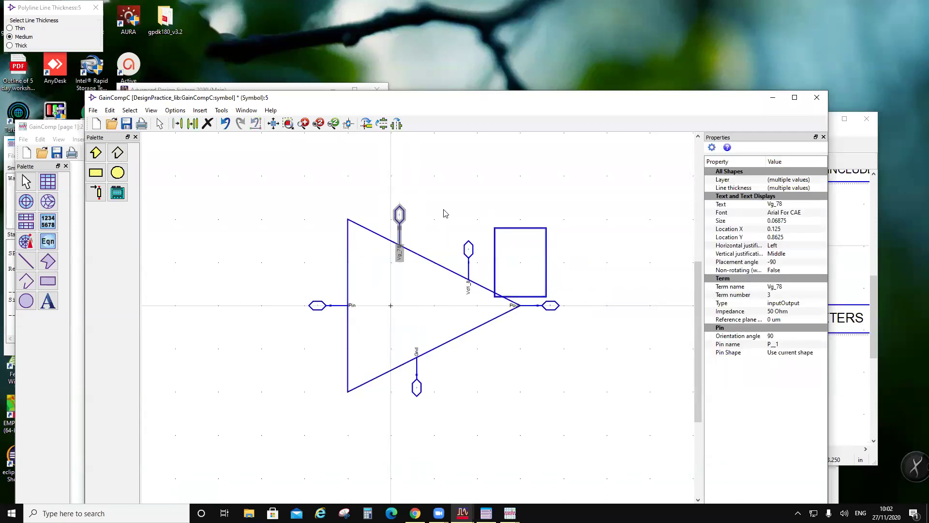
left_click(482, 220)
- Delete the leftover generated rectangle, save the GainCompC symbol, and close its symbol and schematic windows
left_click(518, 232)
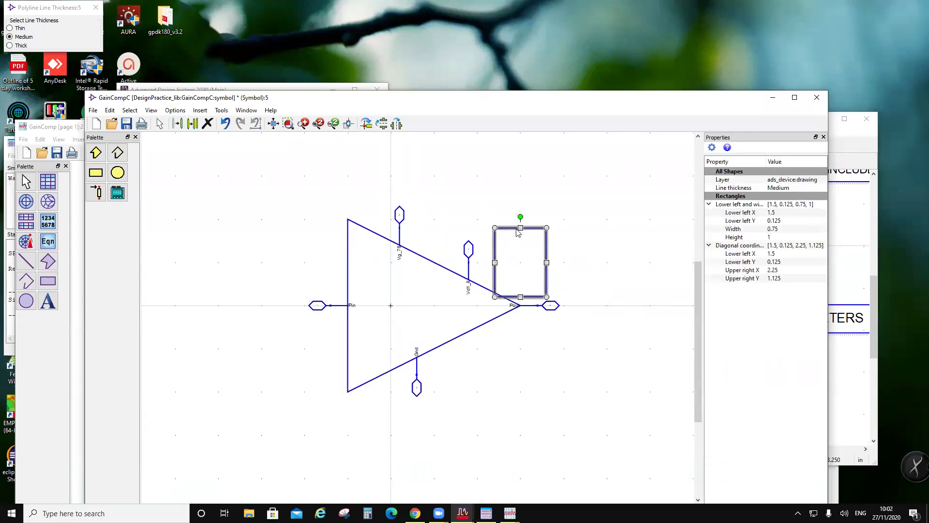
key("Delete")
left_click(127, 125)
left_click_drag(458, 104, 295, 125)
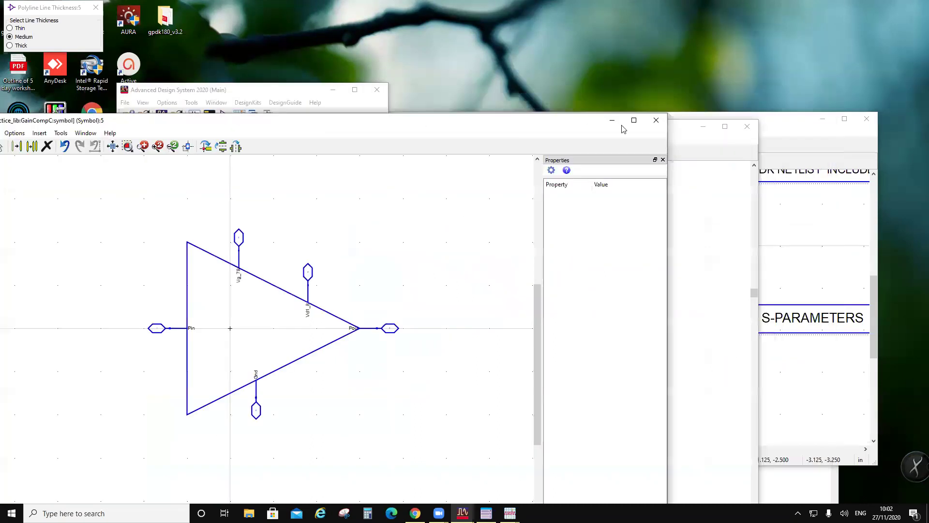
left_click(654, 118)
left_click(745, 126)
- Examine the schematic of the PS5bit cell and close it
scroll(173, 302, "down", 1)
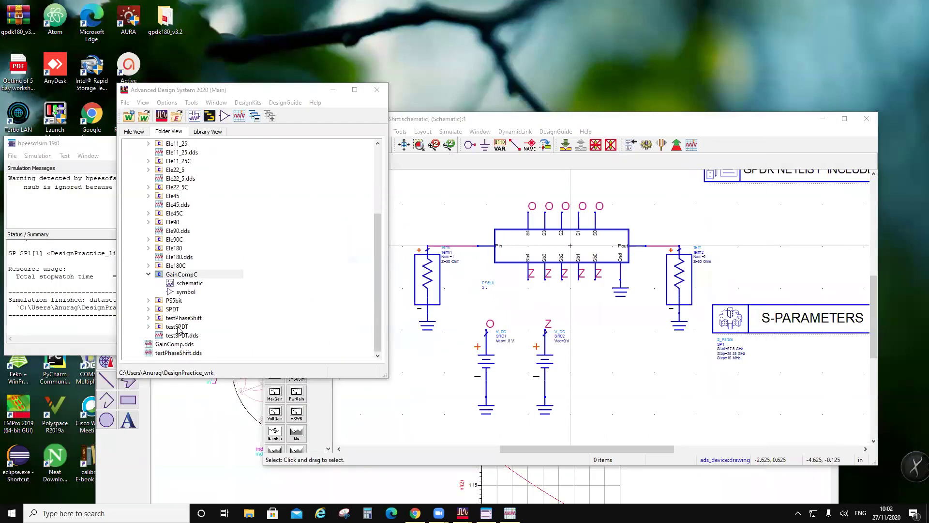
left_click(148, 300)
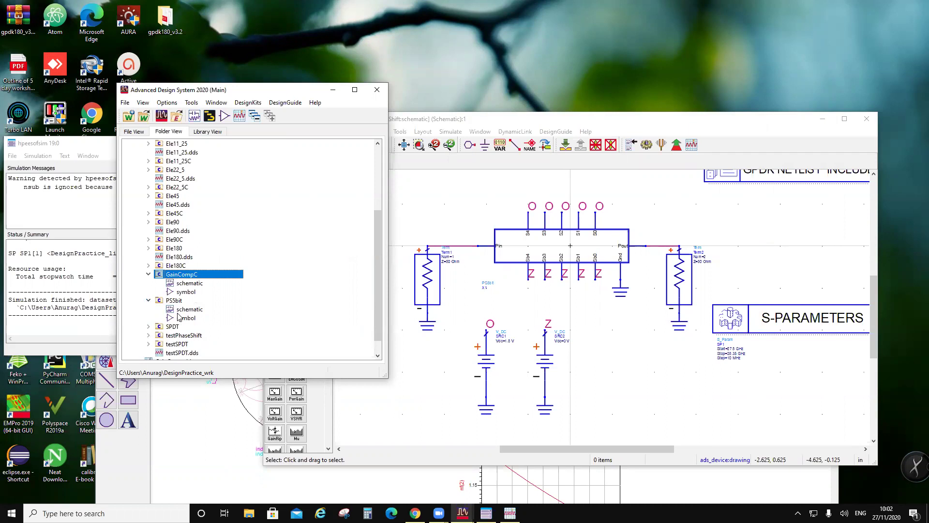
double_click(188, 309)
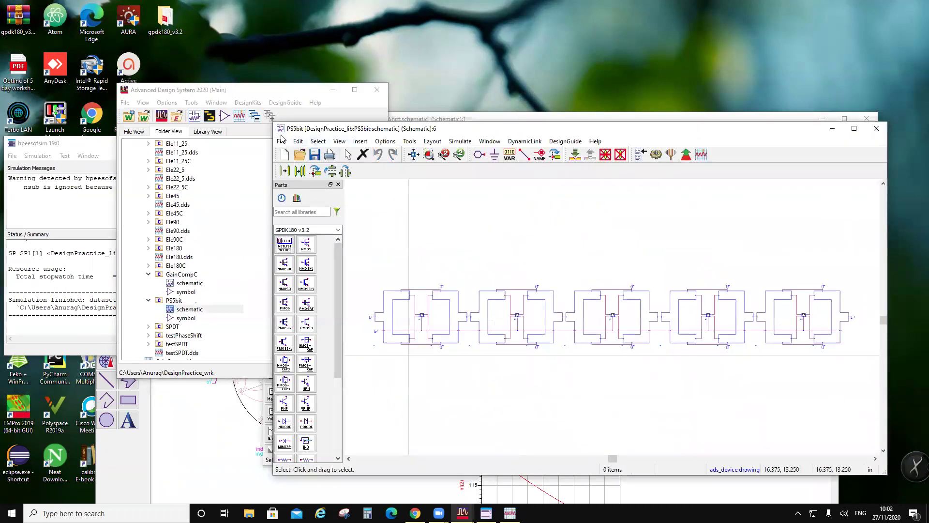
double_click(280, 129)
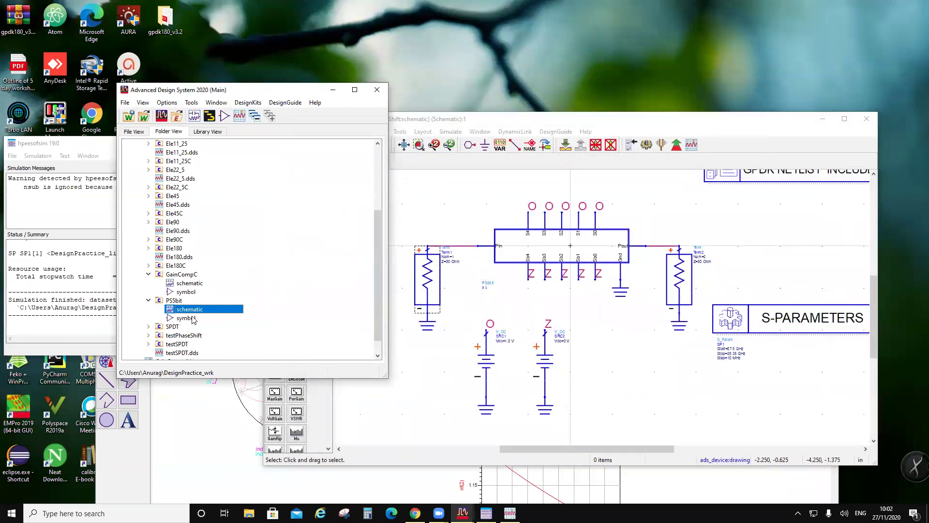
- In testPhaseShift, move the phase shifter with its input termination to the left and delete the stretched wire to the output termination
scroll(556, 304, "down", 2)
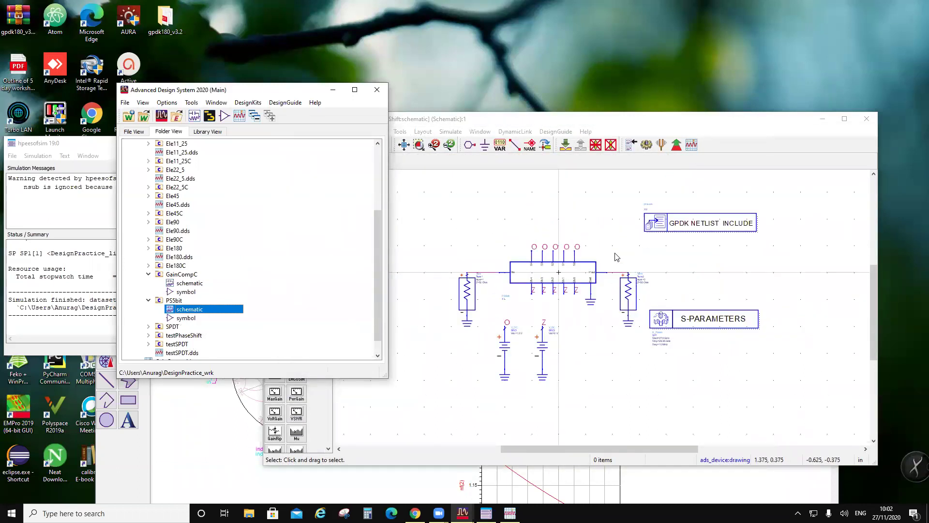
left_click(647, 328)
left_click(452, 244)
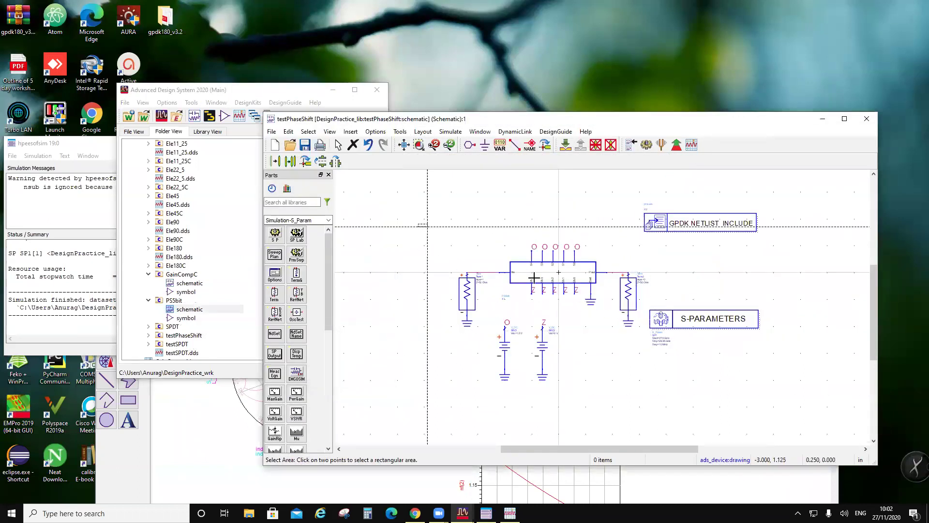
left_click(614, 330)
left_click_drag(578, 279, 466, 280)
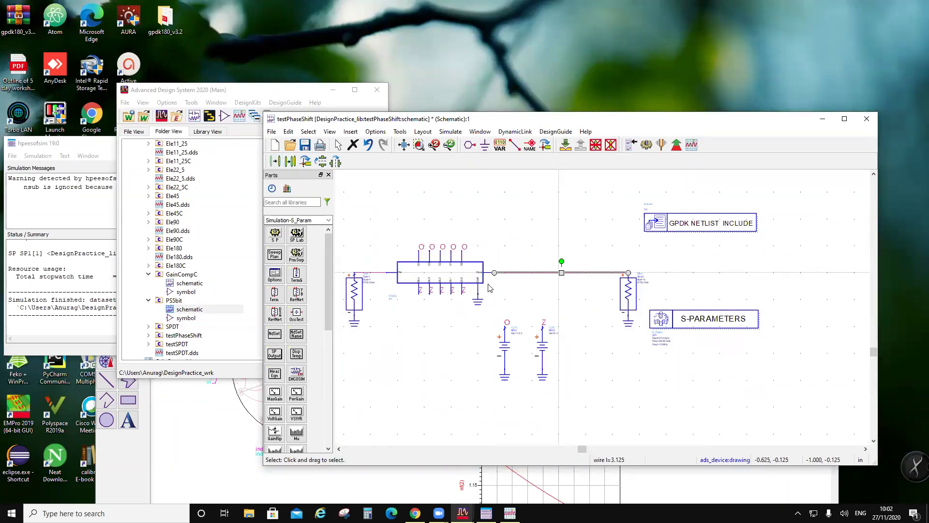
key("Delete")
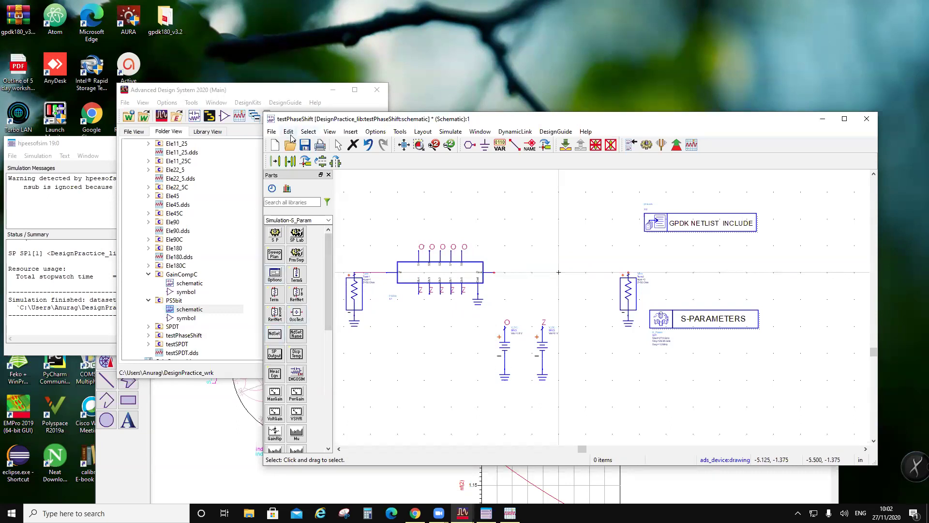
- Place the GainCompC cell between the phase shifter and the output termination, and move the two DC sources clear of it
scroll(190, 312, "down", 1)
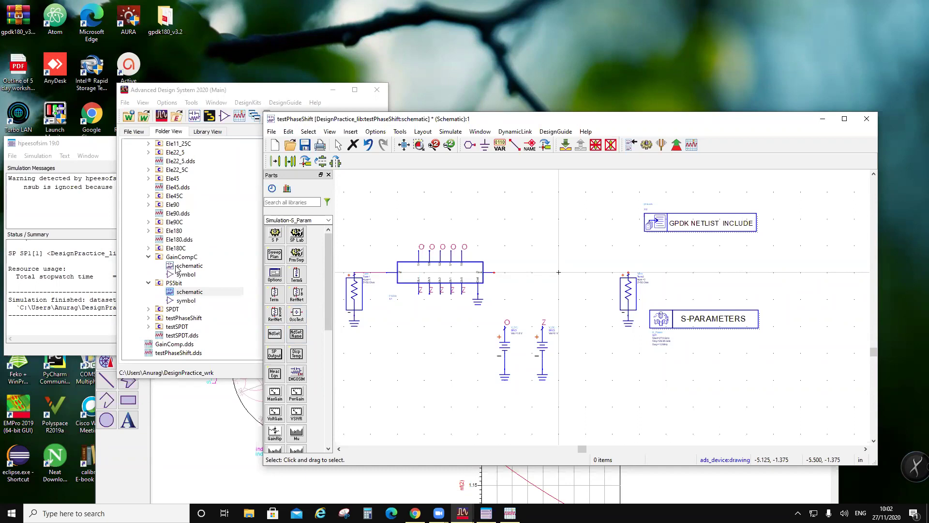
left_click(176, 258)
left_click_drag(590, 290, 588, 295)
scroll(583, 300, "down", 2)
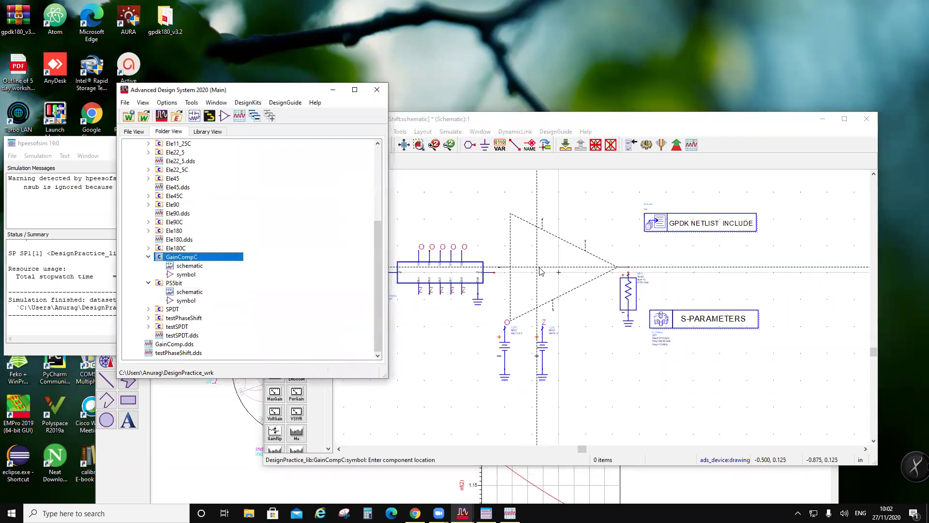
left_click(583, 303)
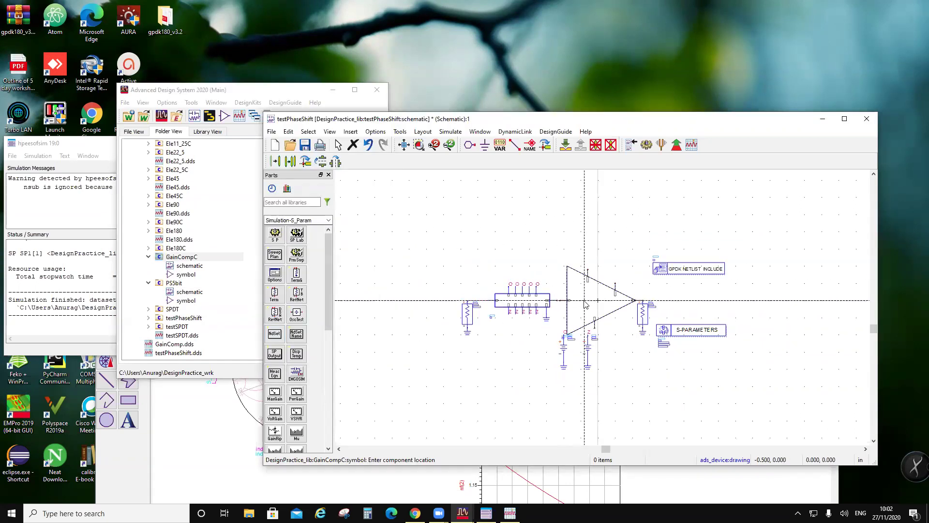
key("Escape")
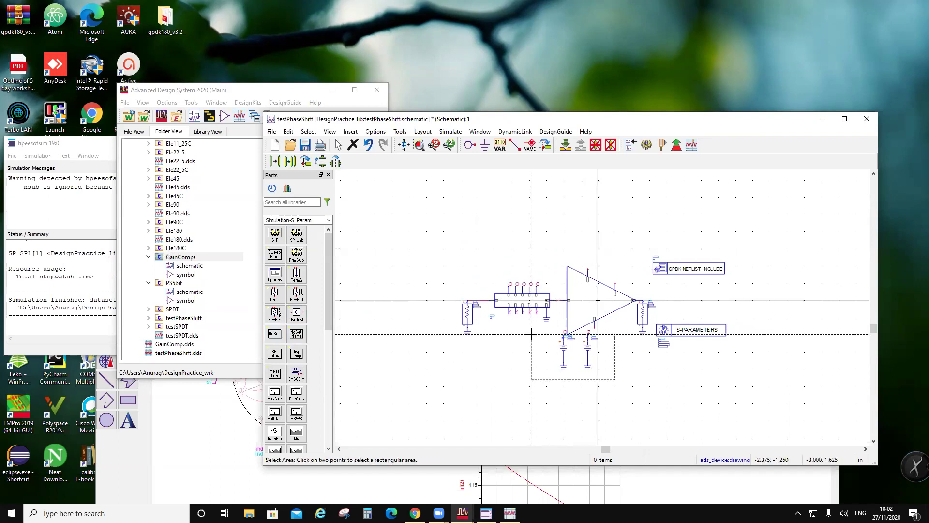
left_click_drag(551, 330, 546, 373)
left_click(605, 320)
- Wire the phase shifter's Pout to GainCompC's Pin and straighten the connecting wire
scroll(606, 319, "up", 2)
left_click(514, 144)
left_click(524, 276)
left_click(531, 275)
key("Escape")
scroll(585, 302, "up", 2)
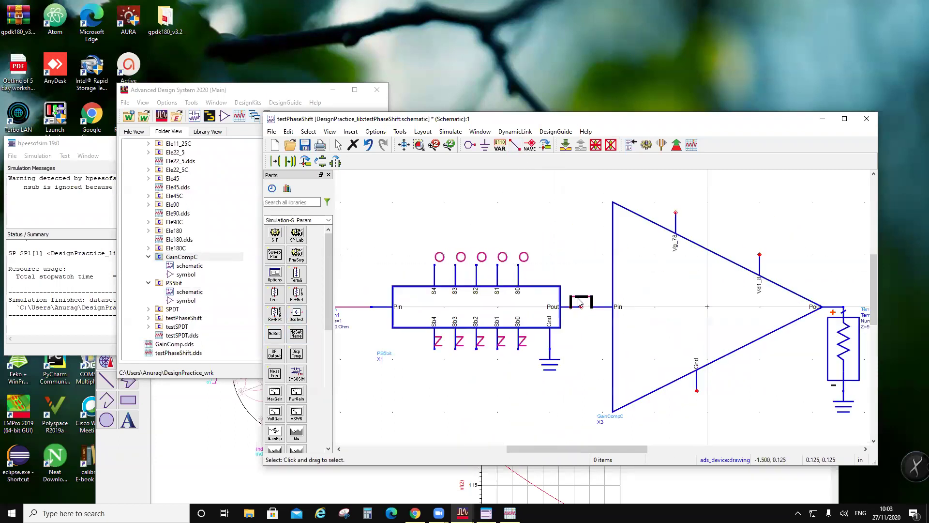
left_click_drag(583, 306, 582, 308)
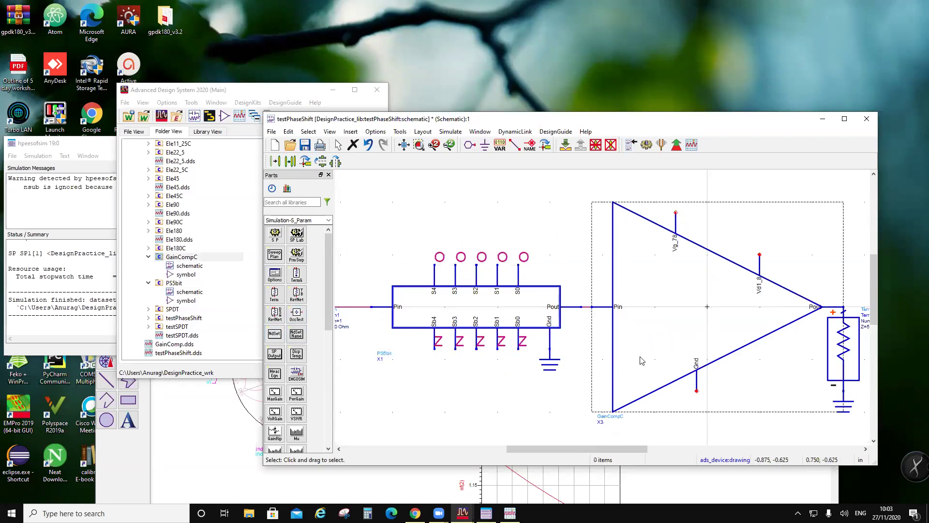
- Add a V_DC source from Sources-Freq Domain above the amplifier's output and set its Vdc to 1.8 V
scroll(641, 361, "down", 2)
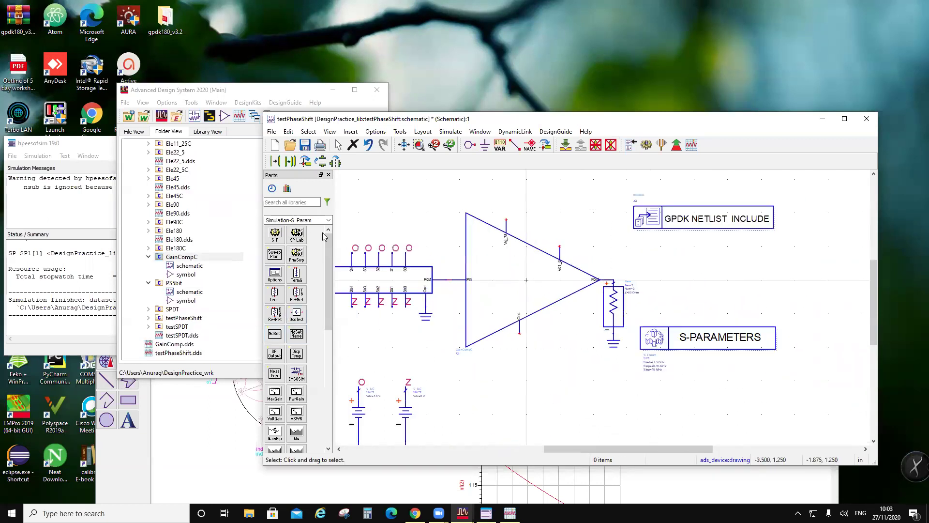
left_click(310, 221)
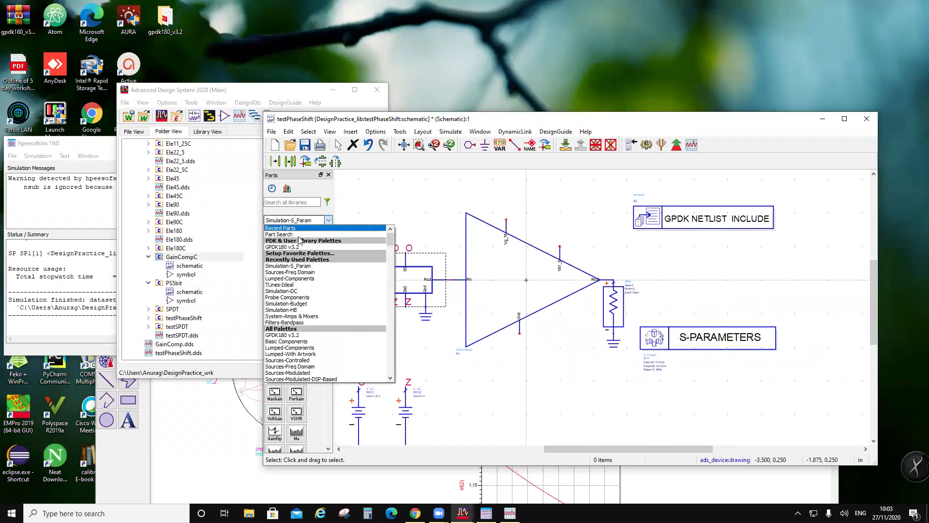
left_click(290, 272)
double_click(275, 236)
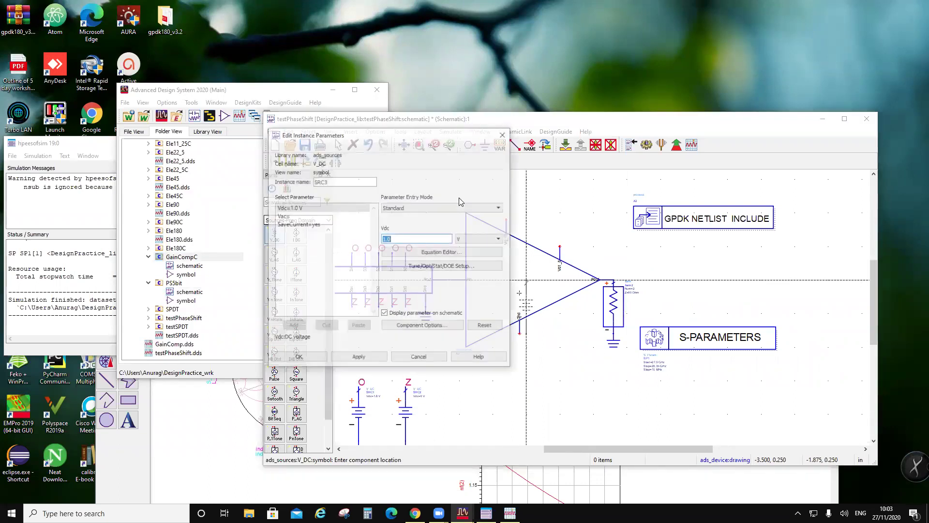
left_click(613, 200)
key("Escape")
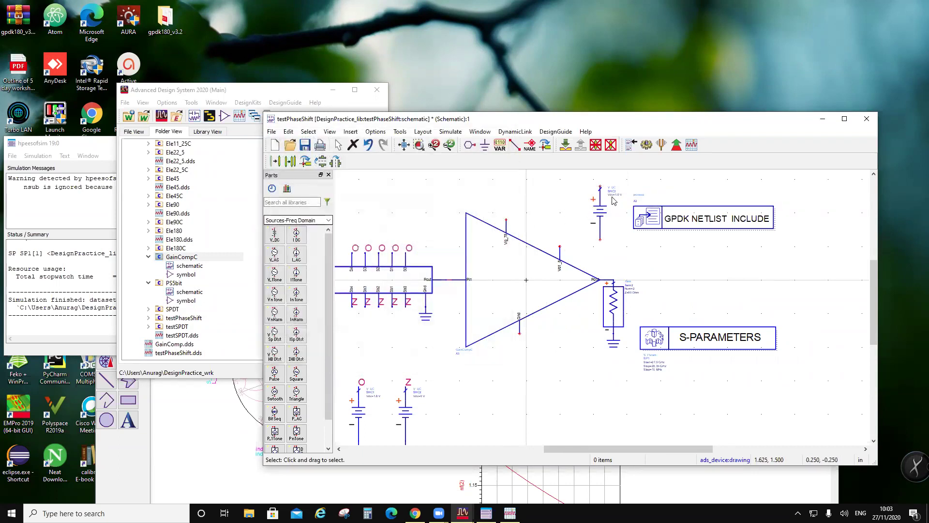
scroll(618, 200, "up", 3)
left_click(604, 300)
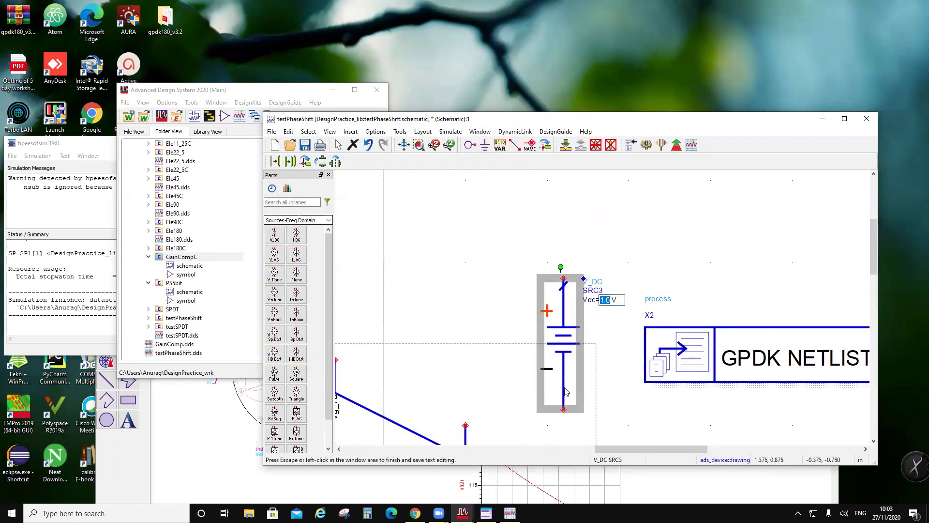
type("1.8")
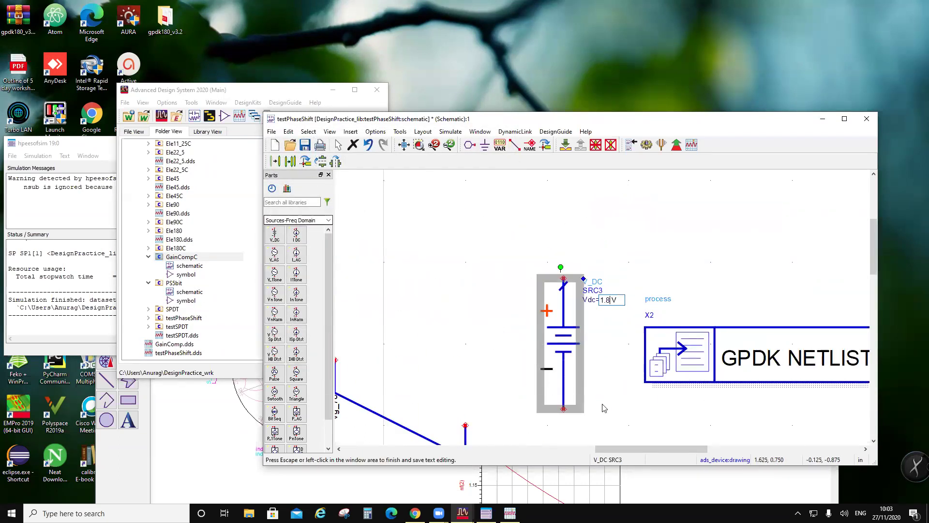
left_click(462, 205)
- Ground the new source's negative terminal and wire its positive terminal to the Vd1_8 pin of GainCompC
left_click(484, 144)
left_click(563, 409)
left_click(514, 144)
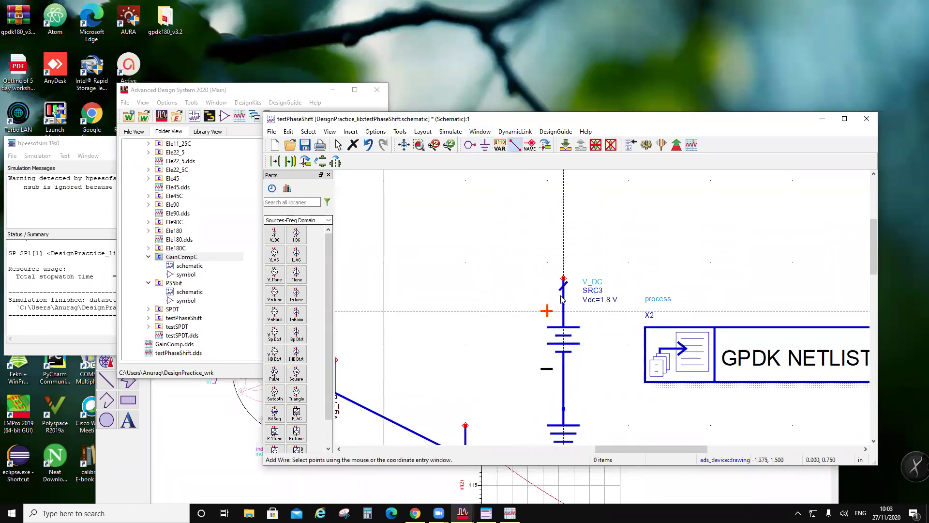
left_click(563, 278)
left_click(465, 425)
key("Escape")
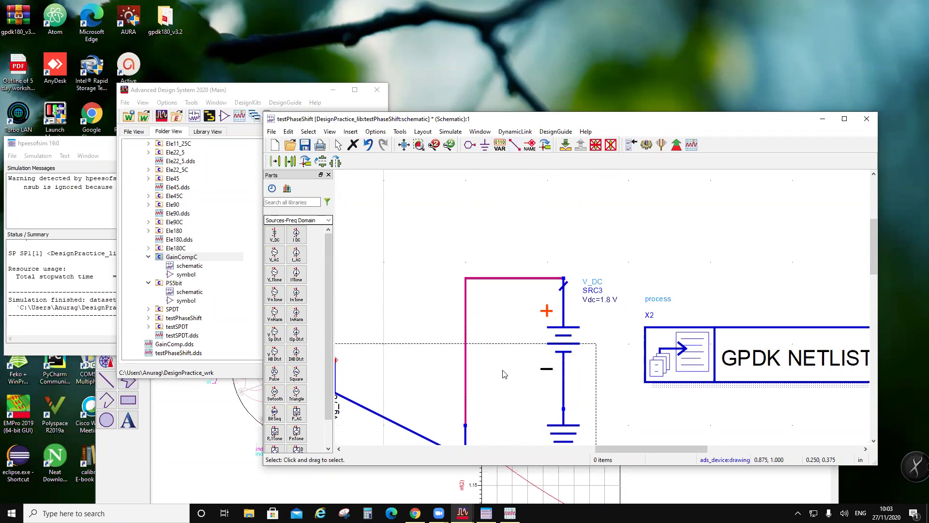
- Copy the grounded 1.8 V source to an empty spot above the phase shifter's output, level with the original
scroll(502, 373, "down", 2)
scroll(521, 340, "up", 1)
scroll(584, 296, "down", 2)
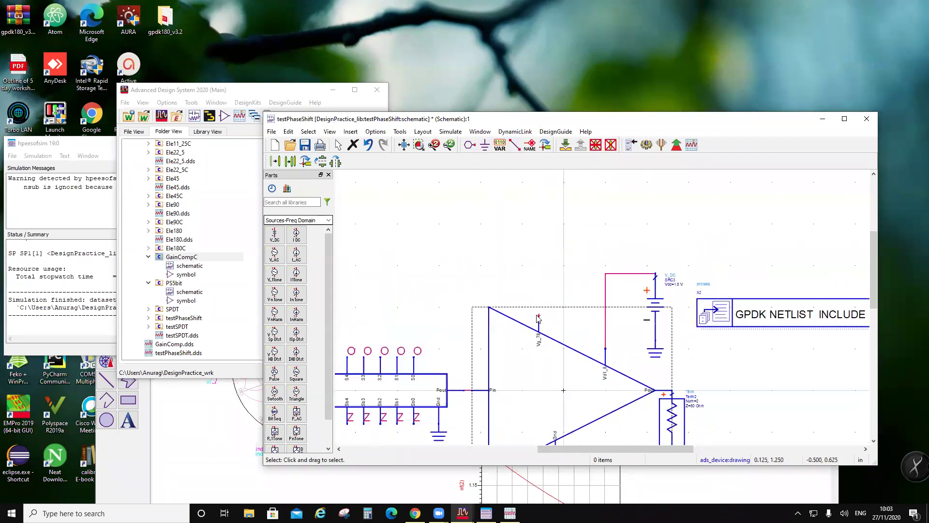
left_click_drag(647, 267, 670, 362)
left_click(290, 162)
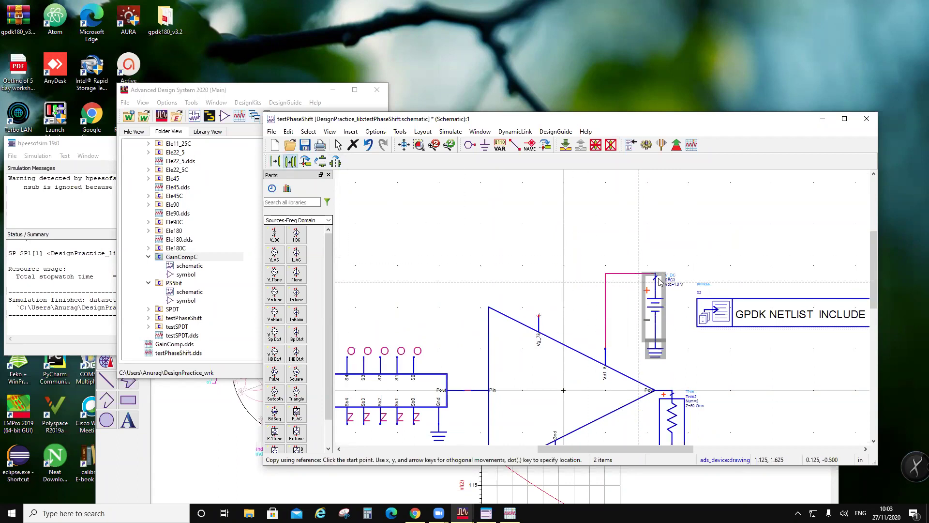
left_click(655, 274)
left_click(448, 271)
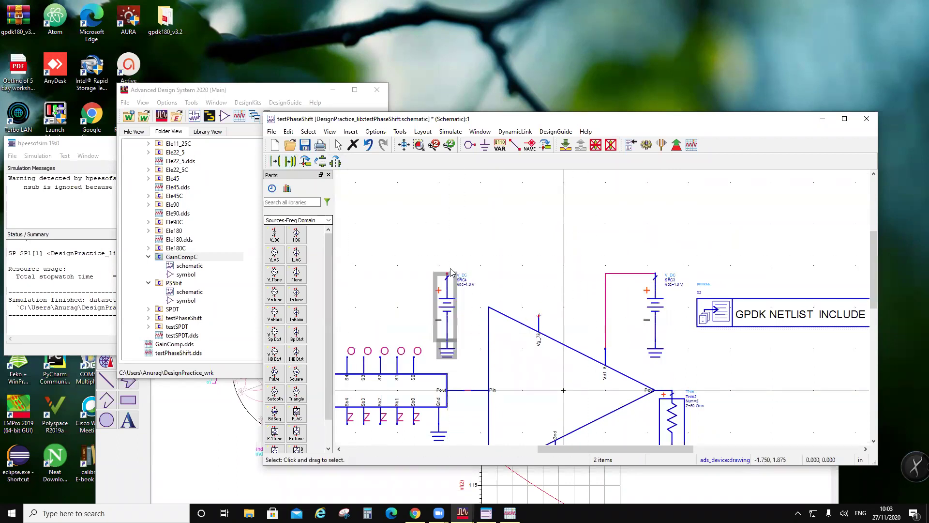
left_click(535, 284)
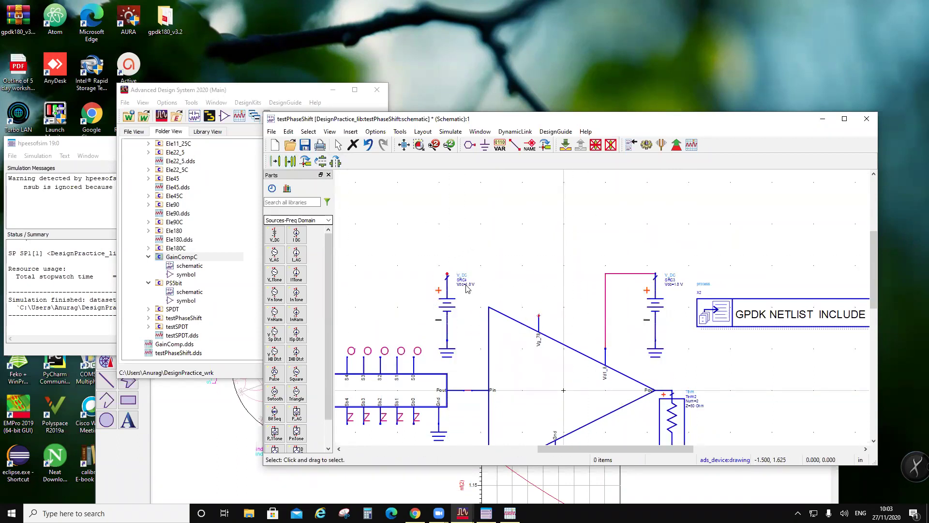
- Set the copied source's Vdc to 0.78 V and wire its positive terminal to the Vg_78 pin of GainCompC
scroll(469, 288, "up", 2)
left_click(570, 300)
type("0")
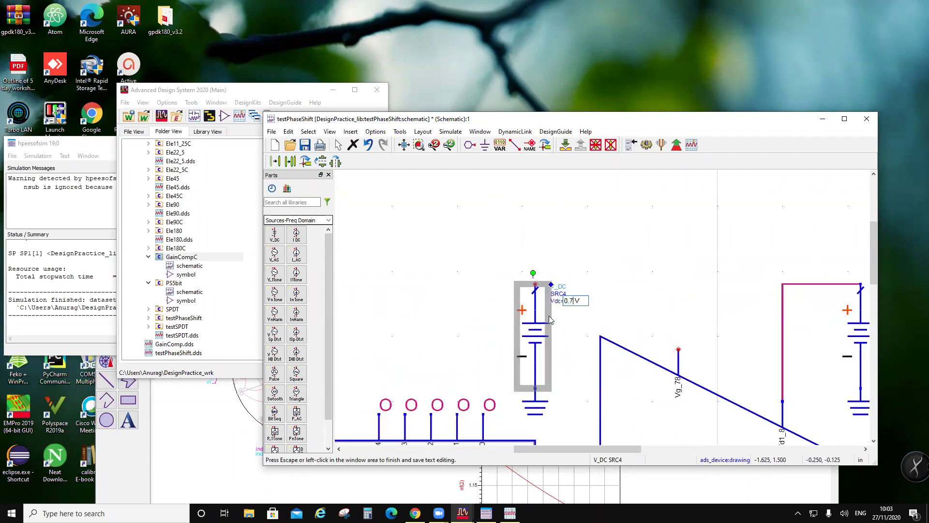
left_click(617, 258)
left_click(514, 144)
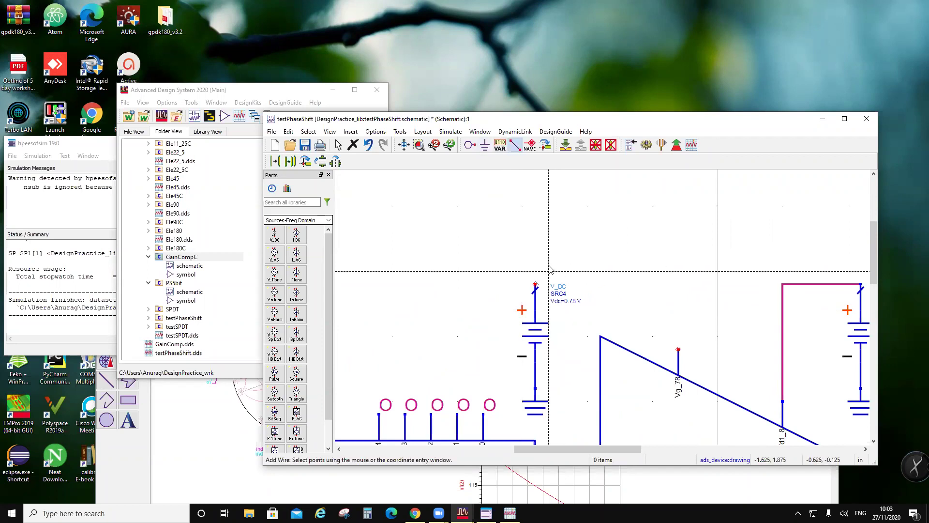
left_click(535, 284)
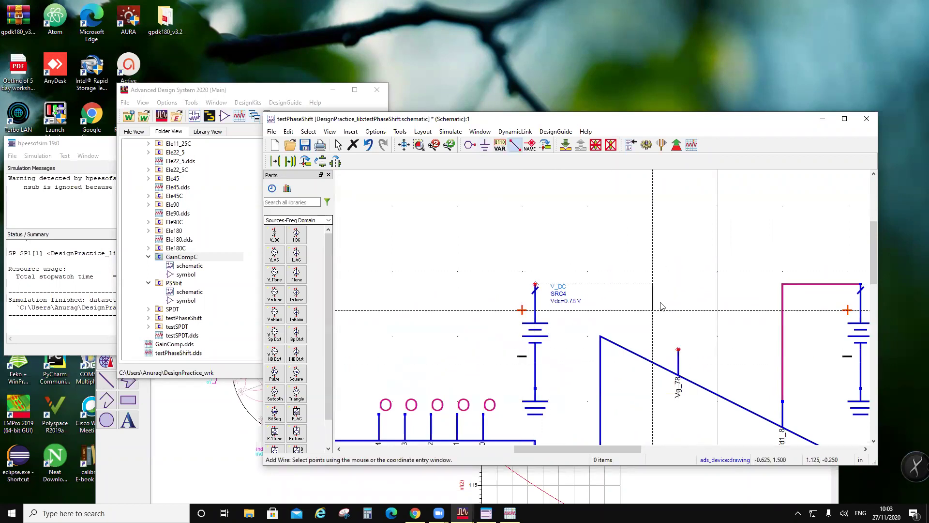
left_click(679, 349)
key("Escape")
scroll(626, 331, "down", 2)
scroll(625, 331, "down", 3)
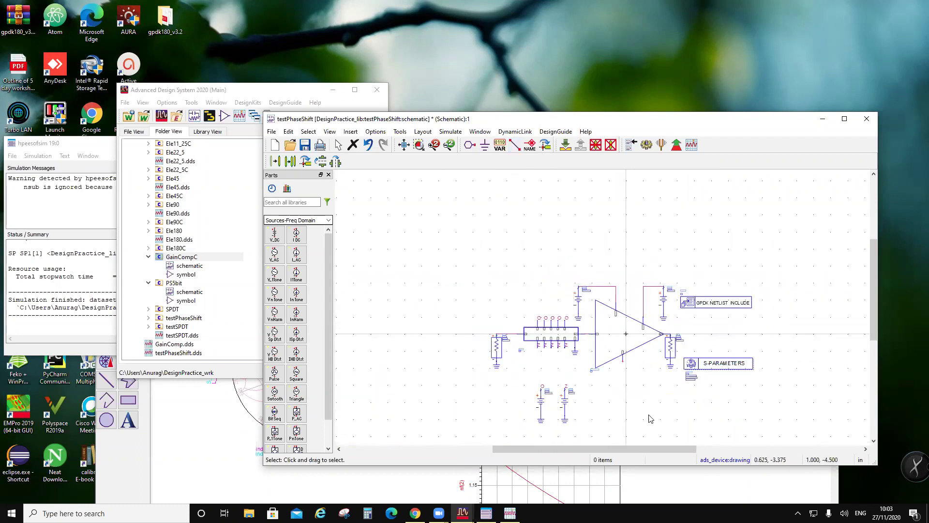
- Ground the Gnd pin of GainCompC and save the testPhaseShift schematic
left_click(484, 145)
left_click(623, 361)
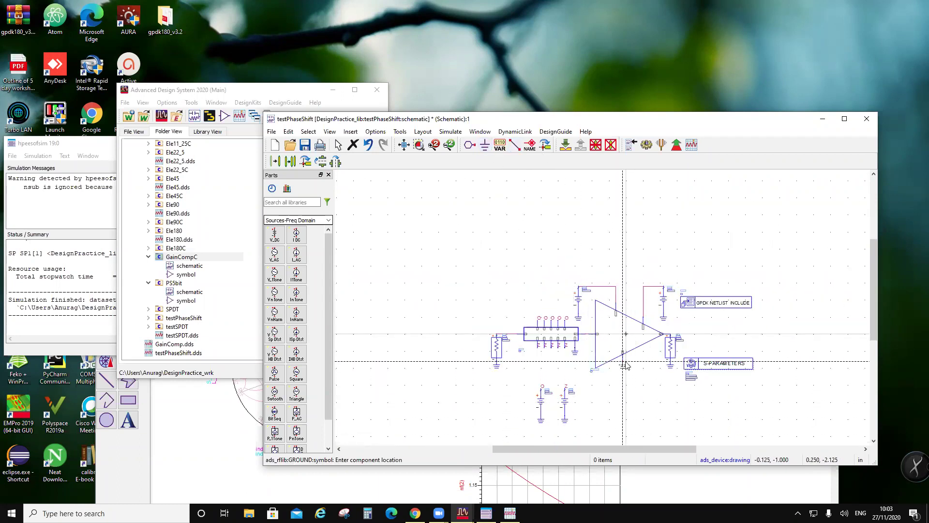
key("Escape")
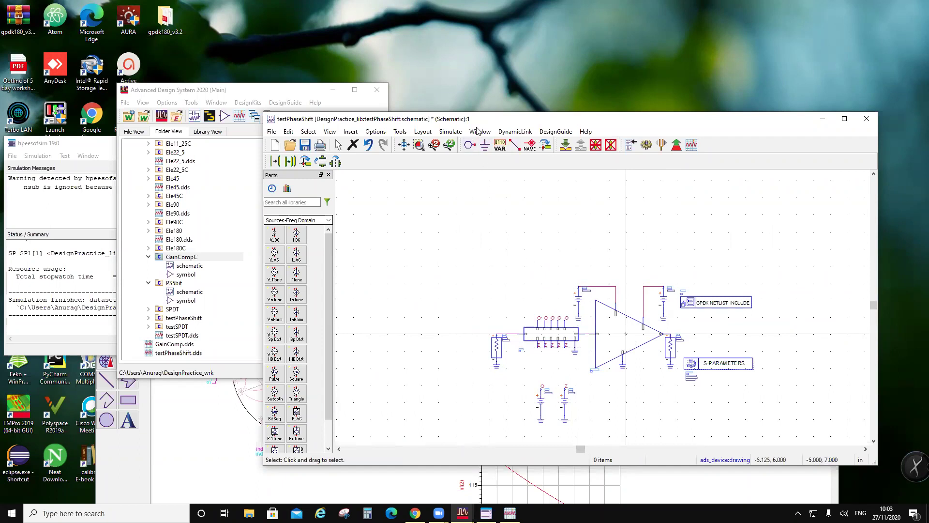
left_click_drag(469, 121, 258, 99)
left_click(94, 122)
- Set the simulation output dataset to use the cell name in the simulation settings
left_click(239, 109)
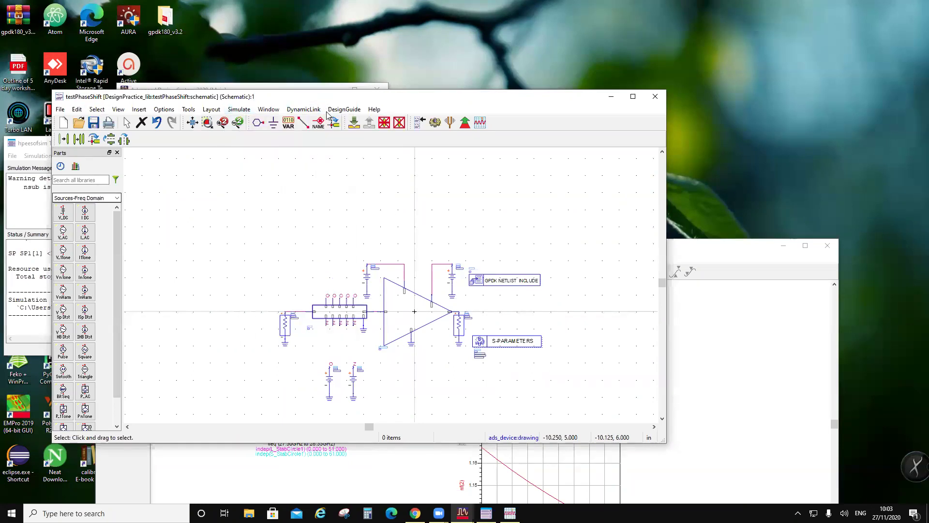
left_click(239, 110)
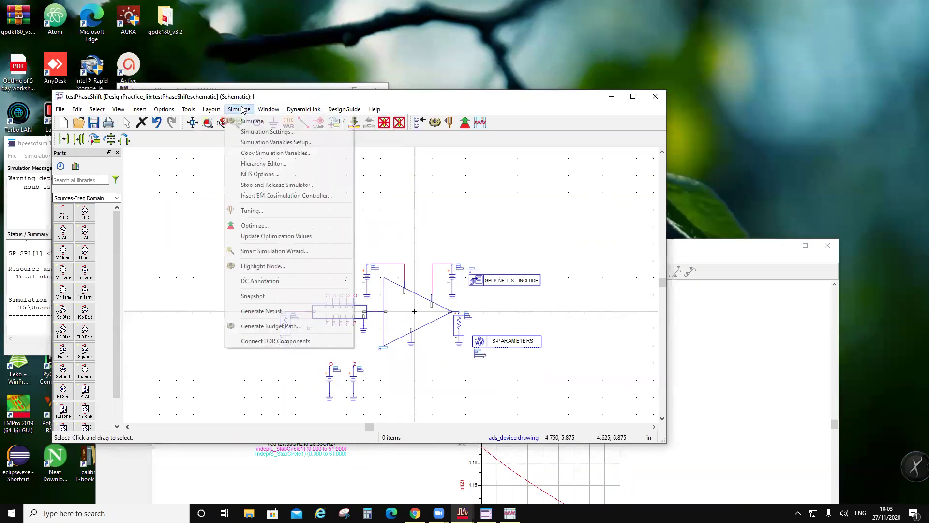
left_click(263, 131)
left_click(141, 163)
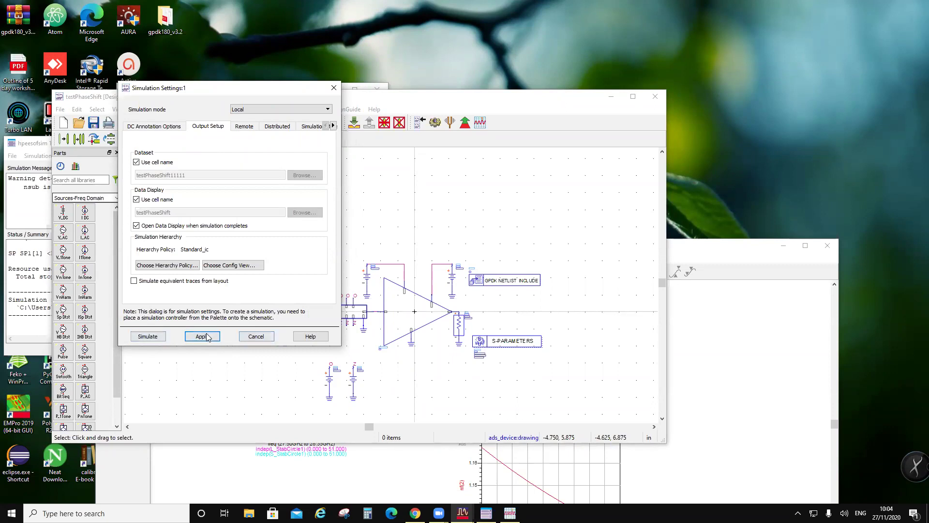
left_click(255, 336)
- Relabel the wires on the phase shifter's S0 to S4 pins as Z
scroll(332, 344, "up", 4)
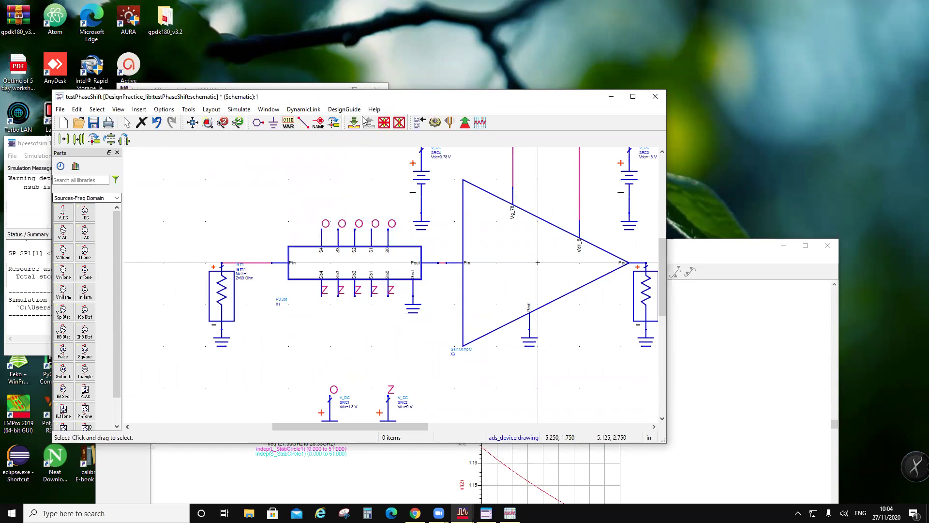
left_click(319, 124)
left_click(388, 229)
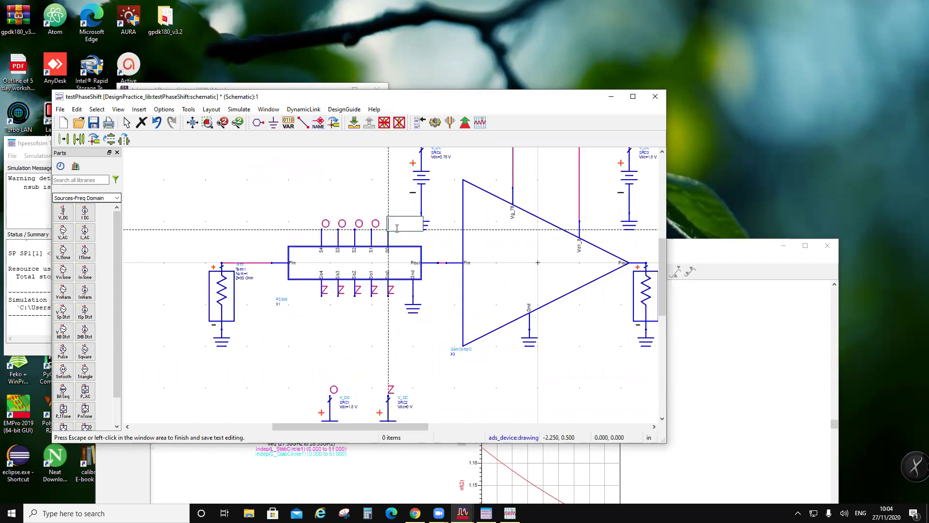
type("Z")
key("Return")
left_click(371, 228)
key("Return")
left_click(356, 227)
key("Return")
left_click(339, 227)
key("Return")
left_click(322, 227)
key("Return")
- Relabel the wires on the phase shifter's complementary pins Sb0 to Sb4 as O
left_click(388, 294)
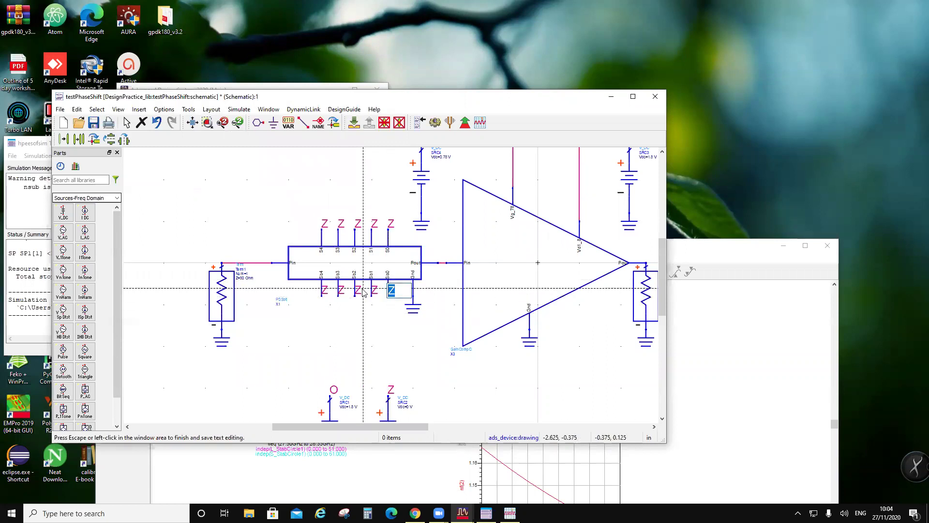
type("O")
key("Return")
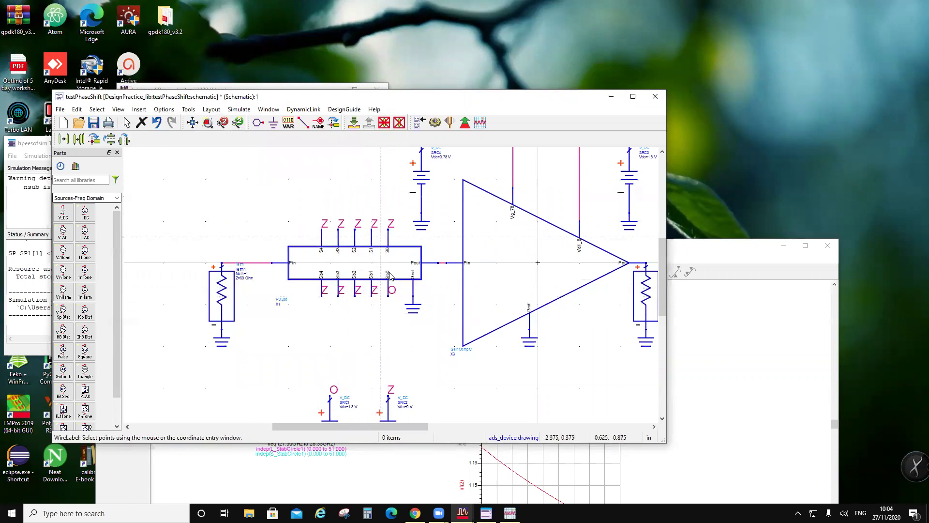
left_click(374, 293)
key("Return")
left_click(355, 294)
key("Return")
left_click(338, 293)
key("Return")
left_click(323, 294)
key("Return")
key("Escape")
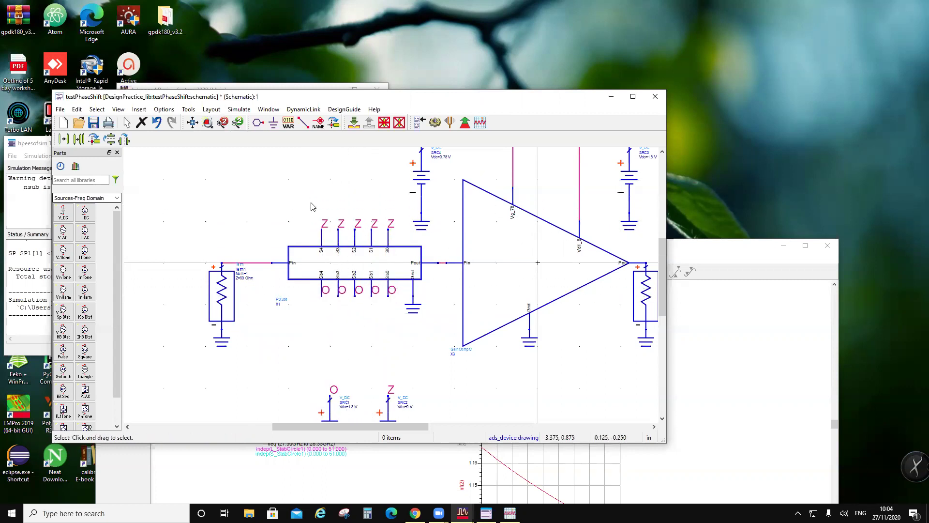
- Save the schematic and run the S-parameter simulation
left_click(94, 123)
left_click(434, 122)
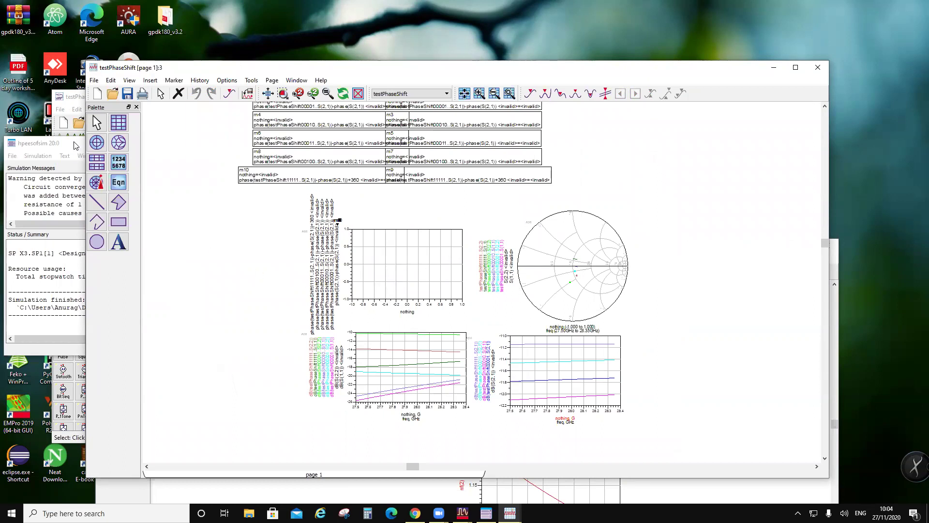
left_click(118, 122)
scroll(564, 289, "down", 1)
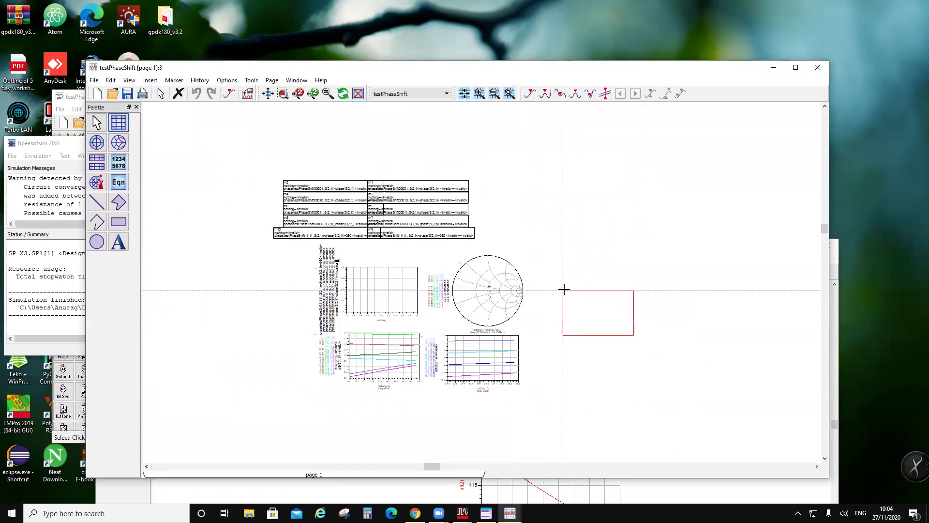
left_click(563, 289)
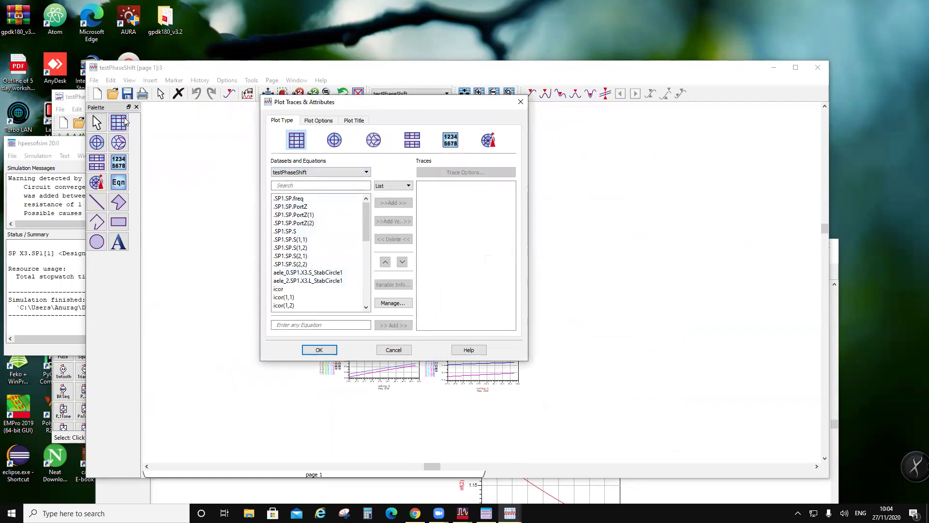
left_click(521, 102)
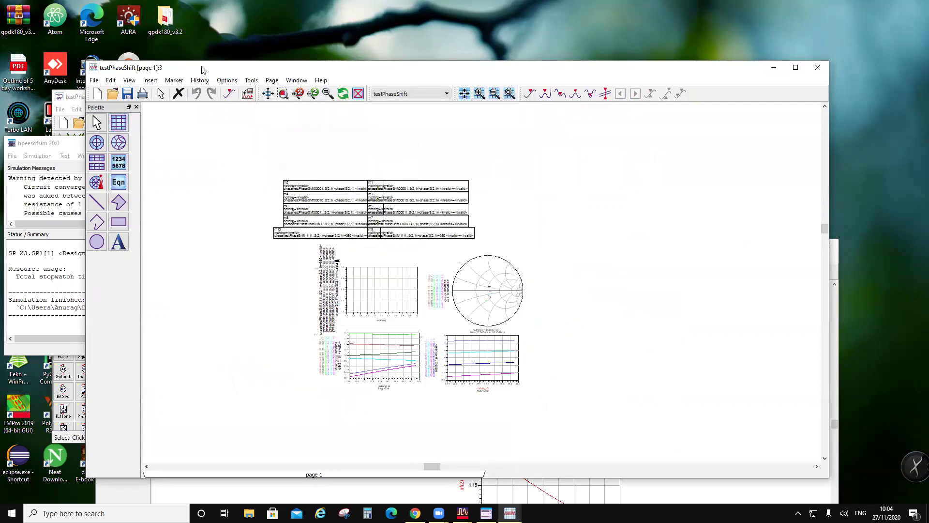
- Push into the GainCompC schematic from testPhaseShift and delete the leftover simulation components beside the amplifier circuit
left_click_drag(202, 70, 576, 152)
left_click(384, 290)
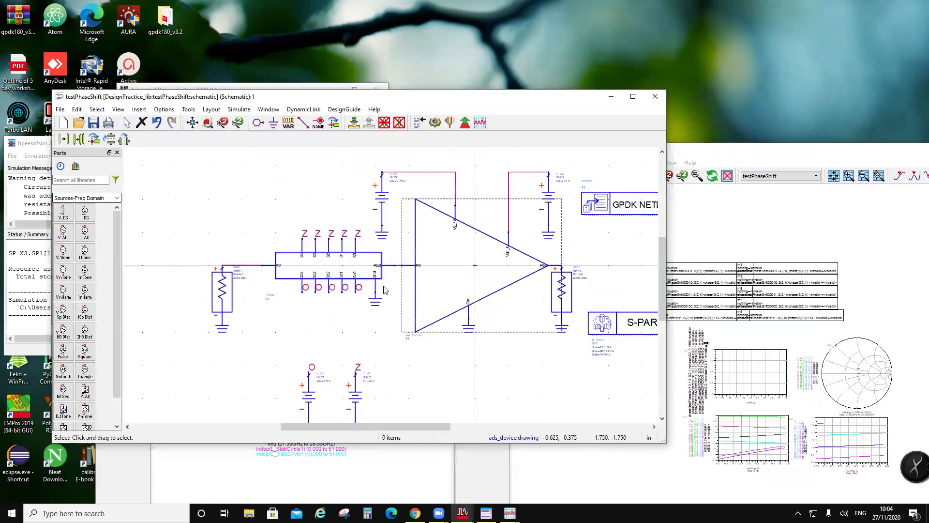
scroll(383, 290, "down", 1)
scroll(385, 288, "down", 1)
scroll(385, 288, "up", 1)
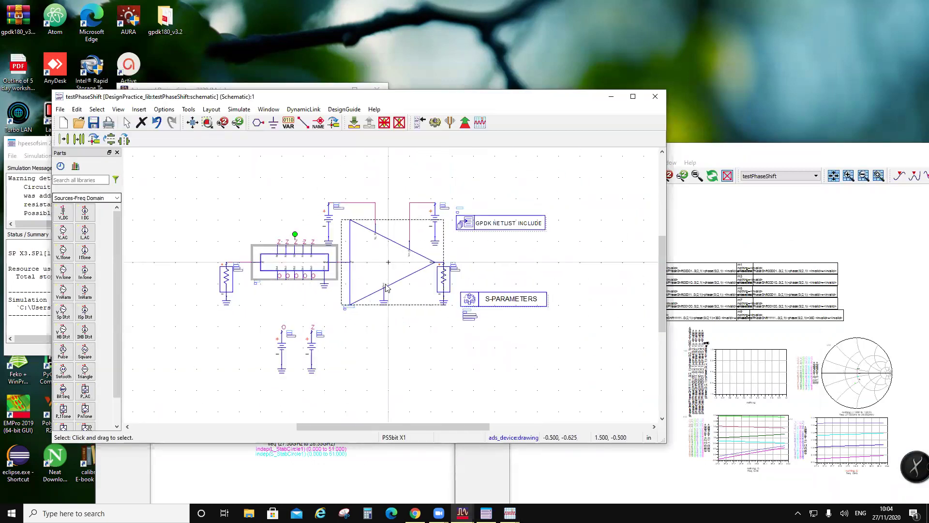
left_click(385, 288)
scroll(385, 289, "up", 1)
key("e")
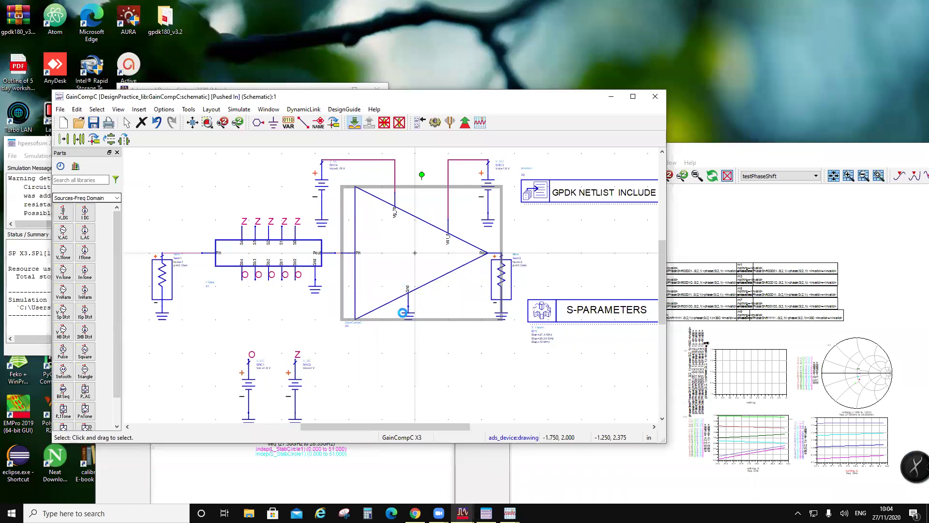
left_click_drag(496, 165, 640, 327)
key("Delete")
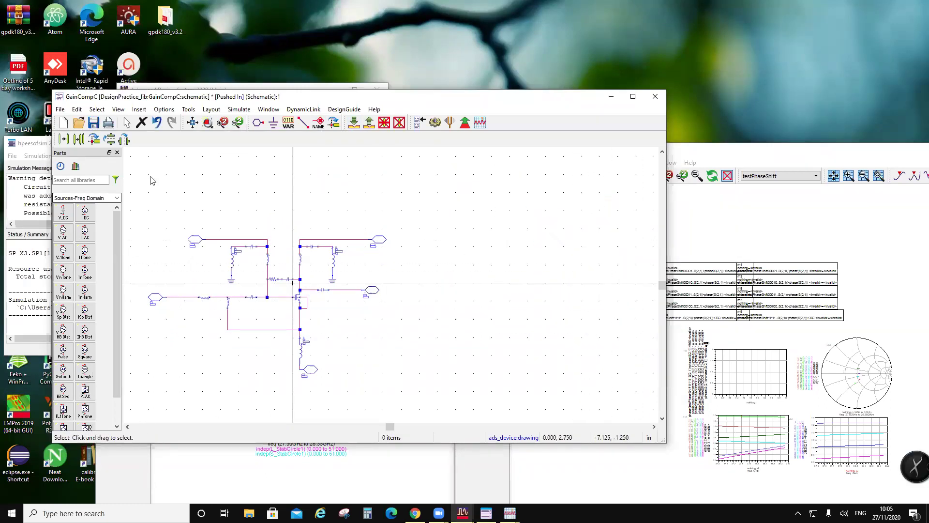
- Return to the testPhaseShift schematic, rerun the simulation and examine the phase plot in the data display
left_click(369, 123)
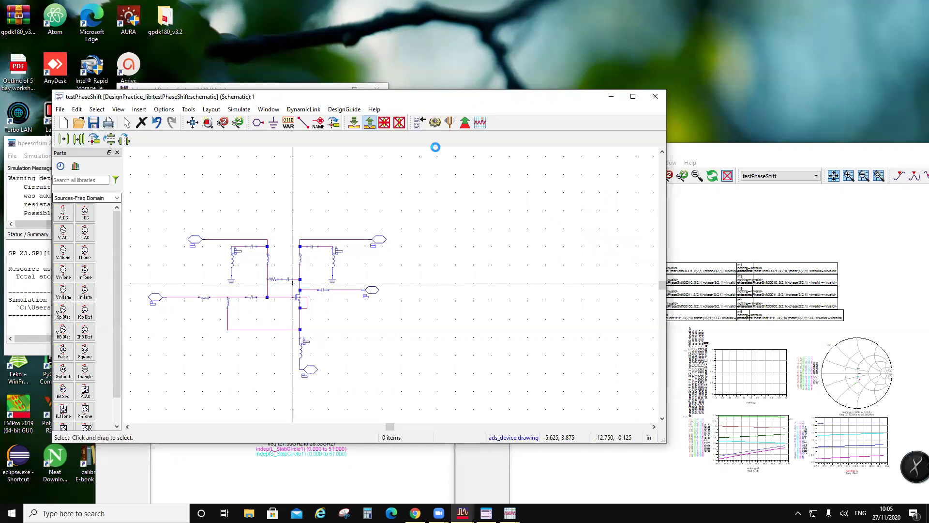
left_click(434, 123)
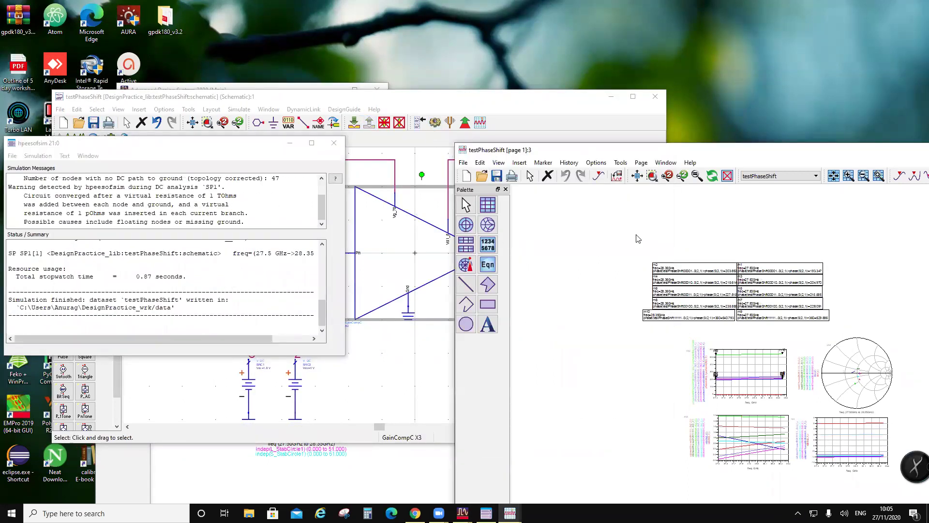
left_click_drag(631, 154, 248, 114)
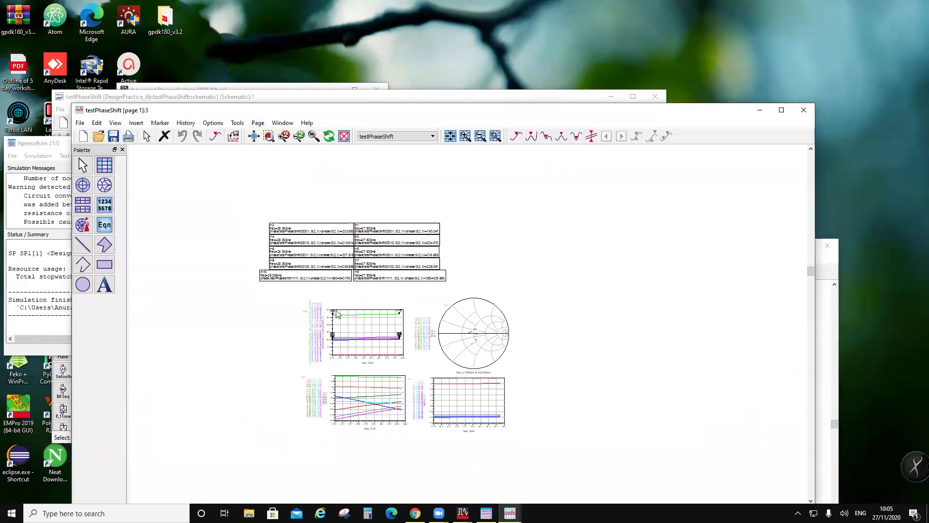
scroll(517, 373, "up", 3)
mouse_move(516, 373)
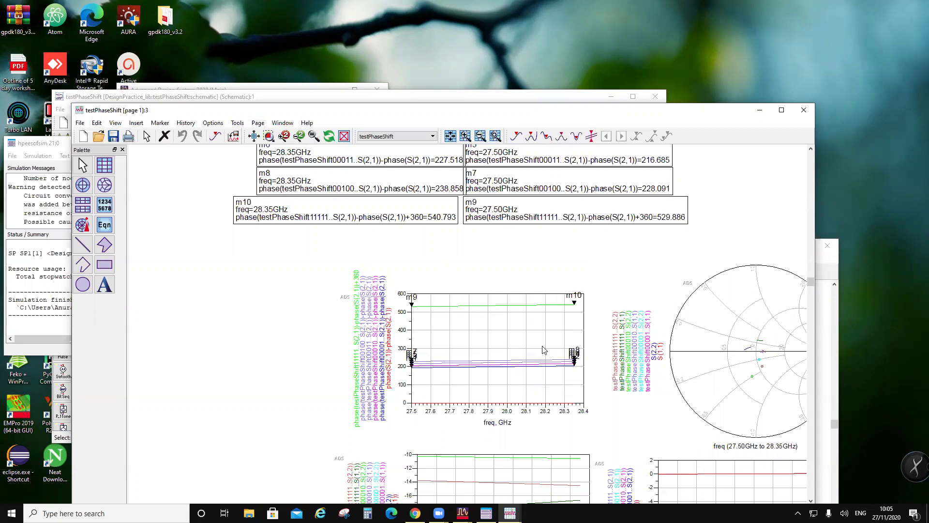
scroll(503, 339, "down", 3)
scroll(575, 346, "down", 2)
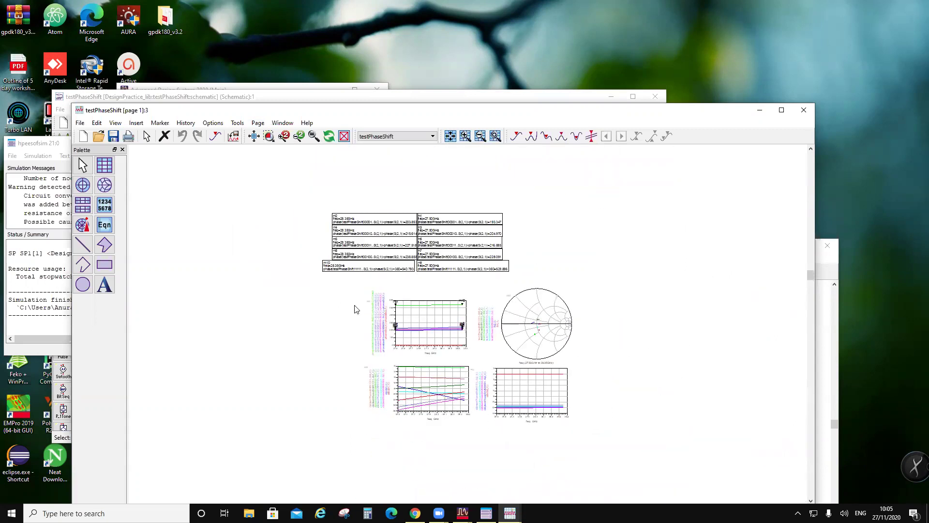
- Add a rectangular plot of S(2,1) in dB beside the Smith chart and save the data display
left_click(106, 168)
left_click(606, 300)
left_click(300, 256)
left_click(393, 203)
left_click(372, 295)
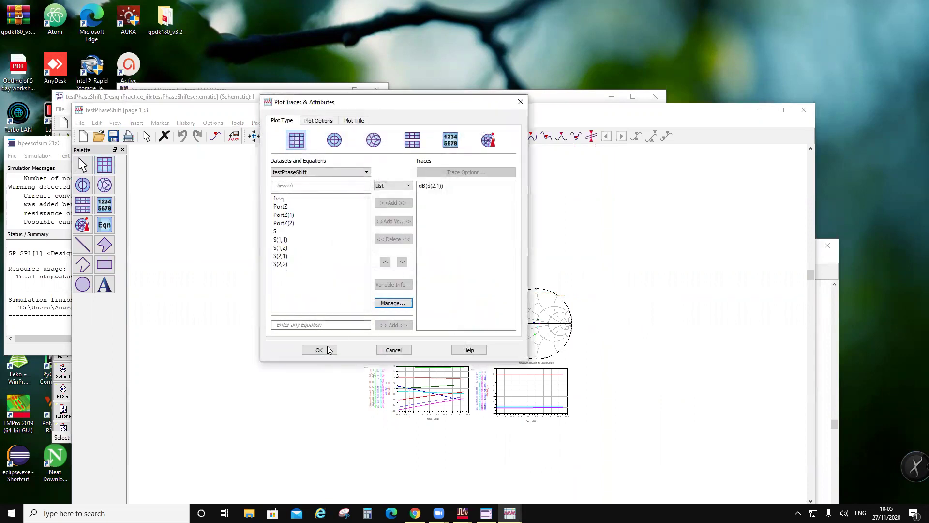
left_click(320, 350)
scroll(542, 339, "up", 3)
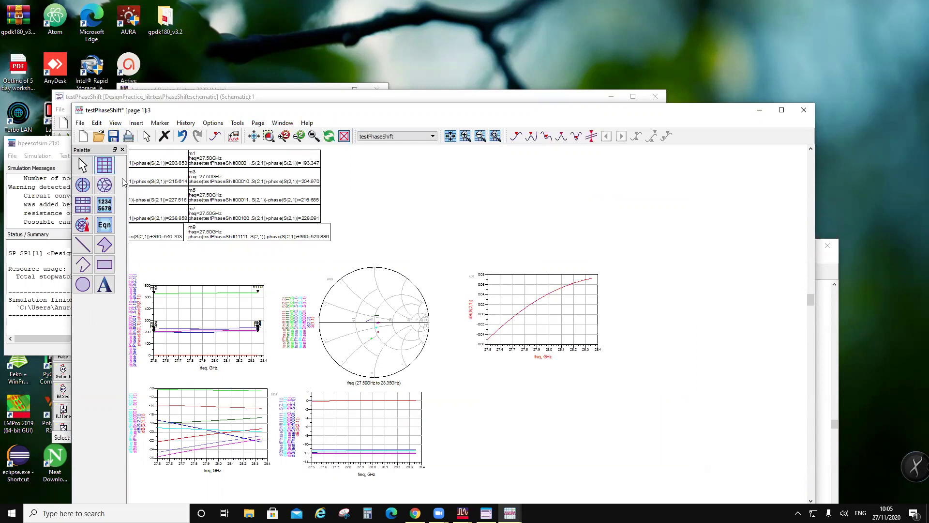
left_click(114, 136)
- Return to the testPhaseShift schematic and relabel the phase shifter's last control bit to O on the upper pin and Z on the lower pin
left_click(176, 100)
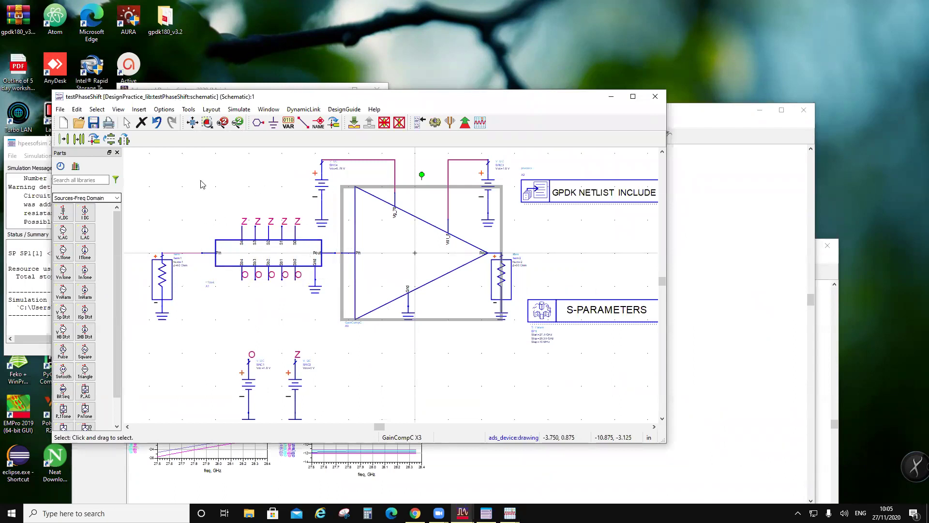
left_click(111, 141)
left_click(296, 225)
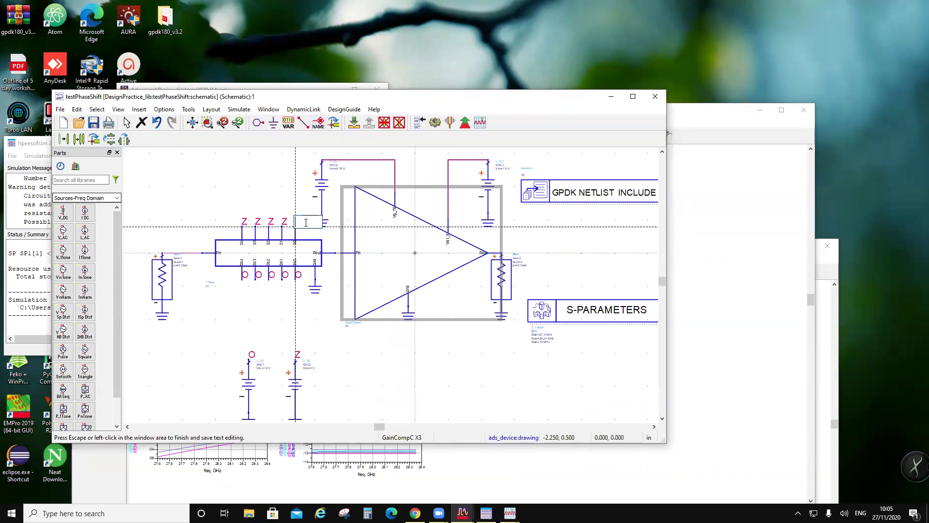
type("O")
key("Return")
left_click(299, 275)
type("Z")
left_click(421, 175)
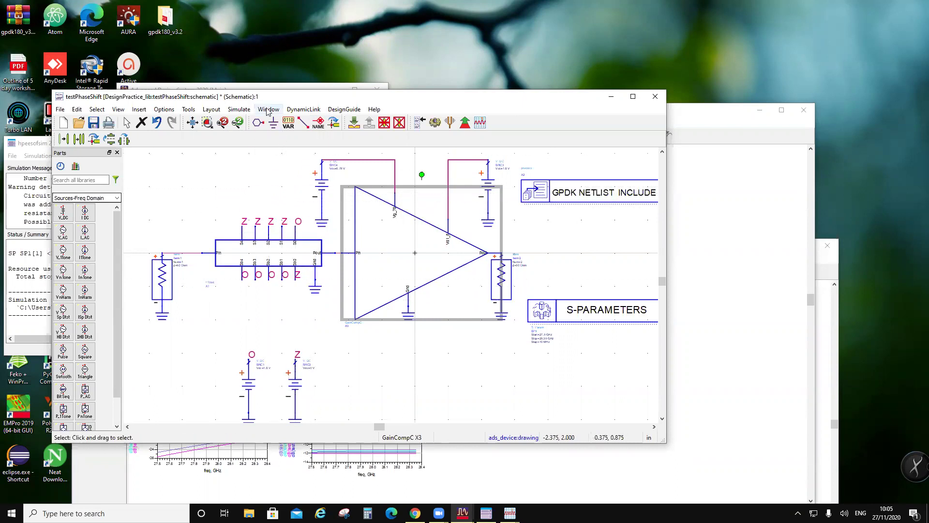
- Set the simulation's output dataset to the existing testPhaseShift00001 instead of the cell name and run the simulation
left_click(239, 109)
left_click(270, 134)
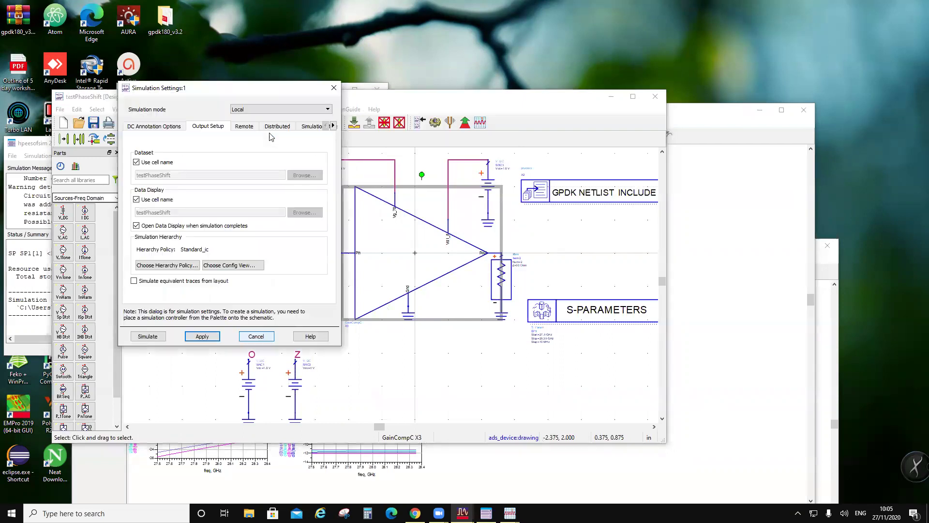
left_click(144, 165)
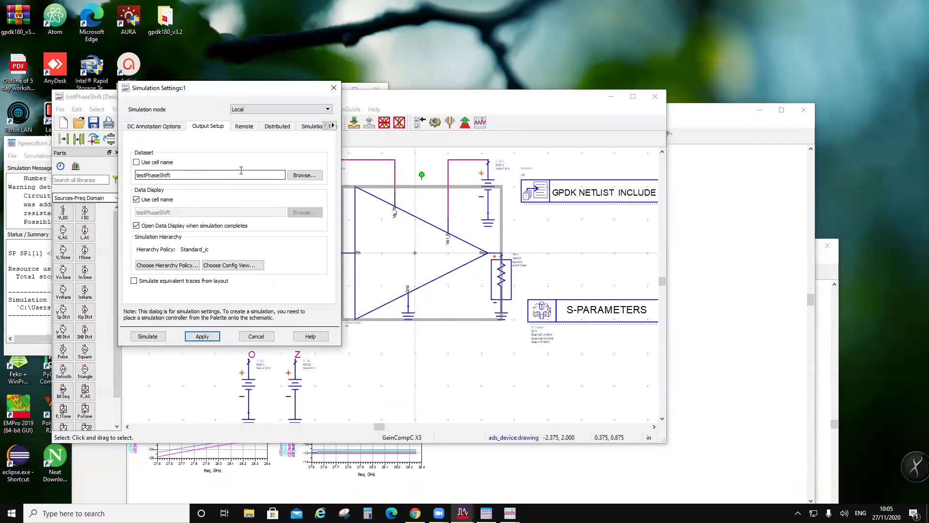
left_click(304, 175)
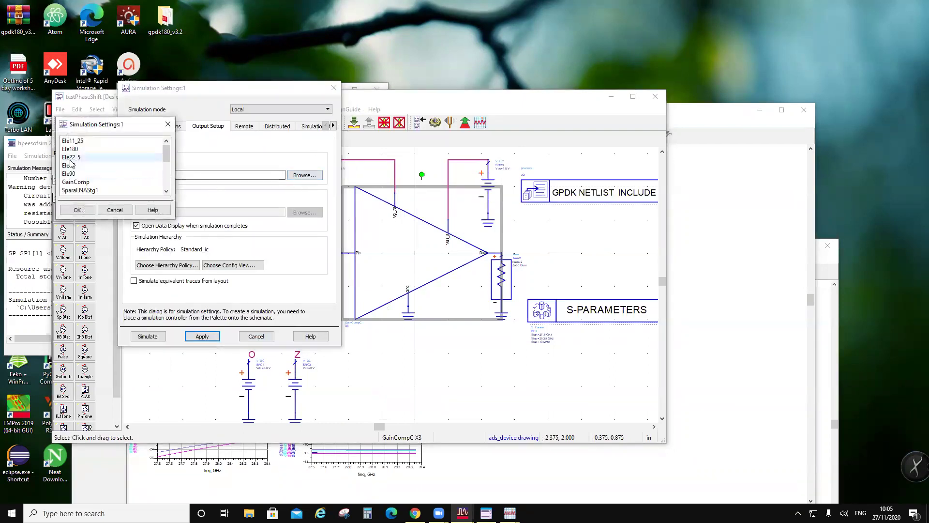
left_click(87, 149)
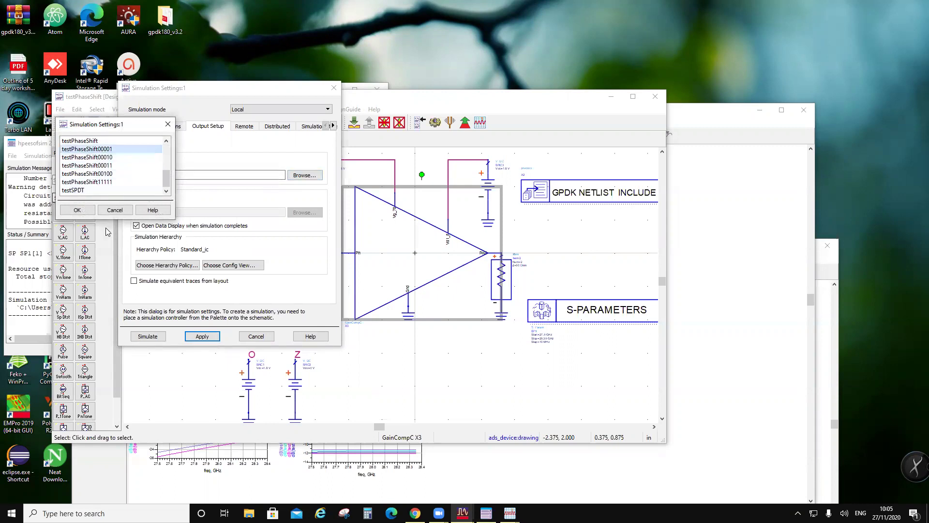
left_click(78, 210)
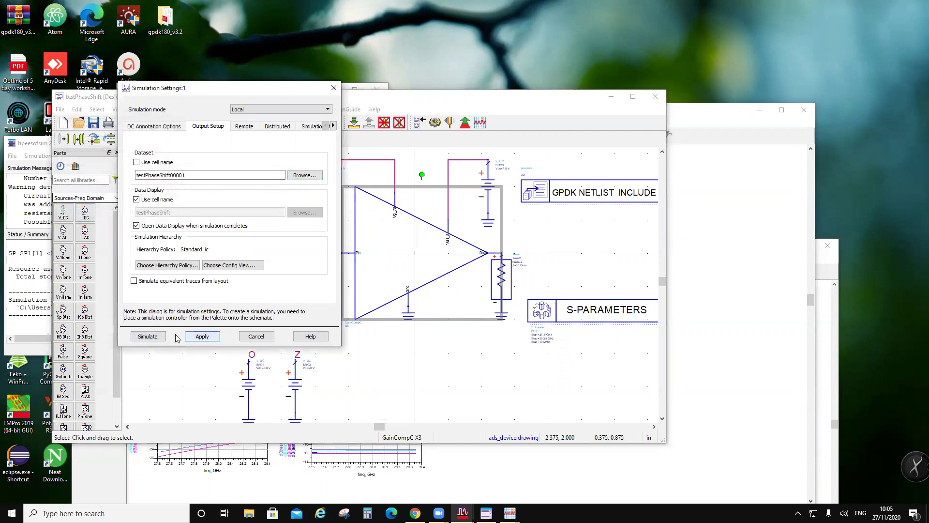
left_click(147, 336)
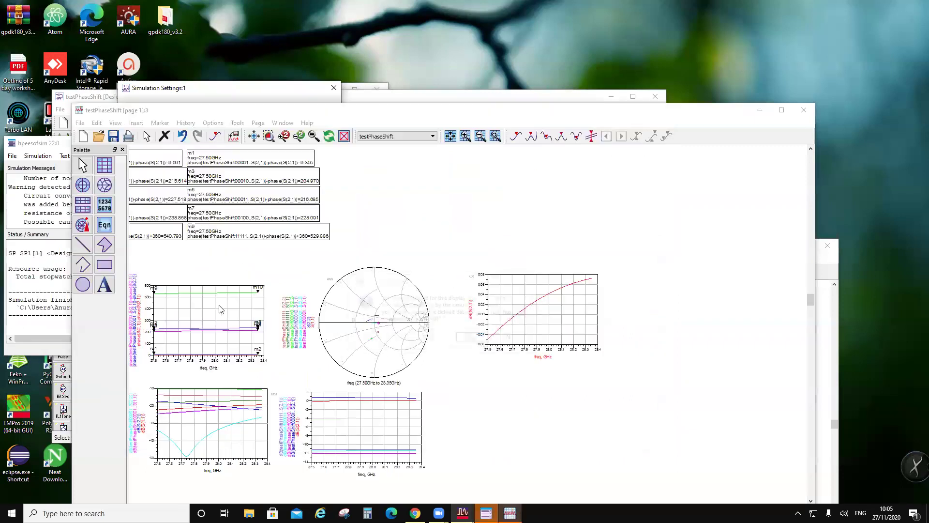
- Change the trace expression of the plot beside the Smith chart to dB(S(2,1))-dB(S(2,1))
left_click(514, 335)
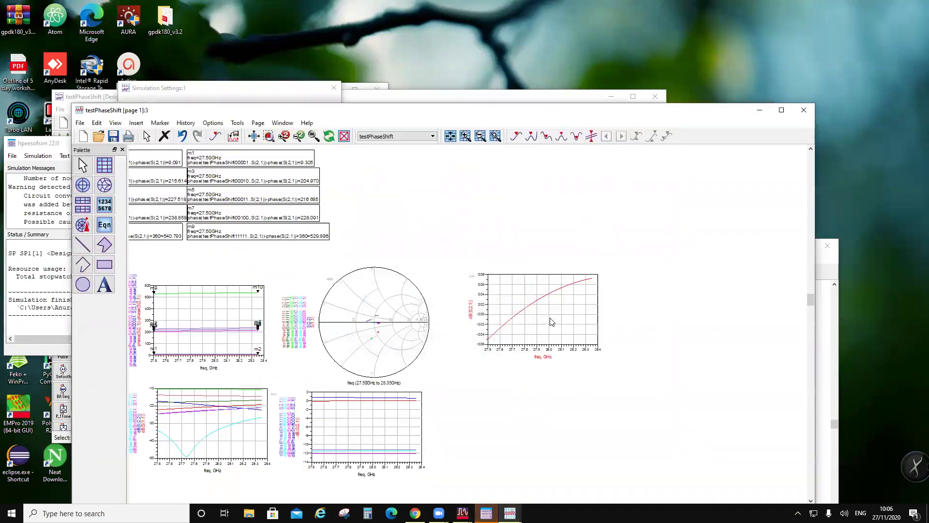
double_click(515, 335)
double_click(439, 190)
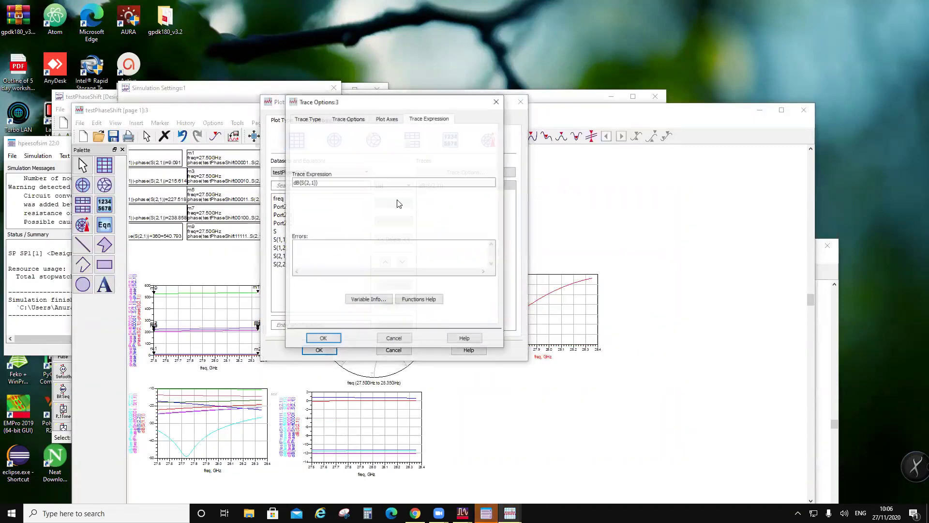
left_click_drag(323, 182, 292, 182)
key("ctrl+c")
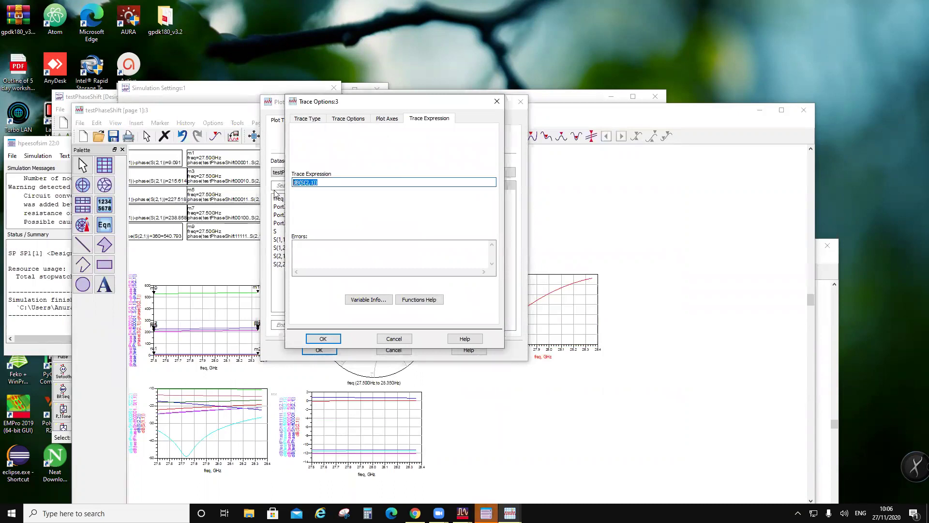
left_click(348, 180)
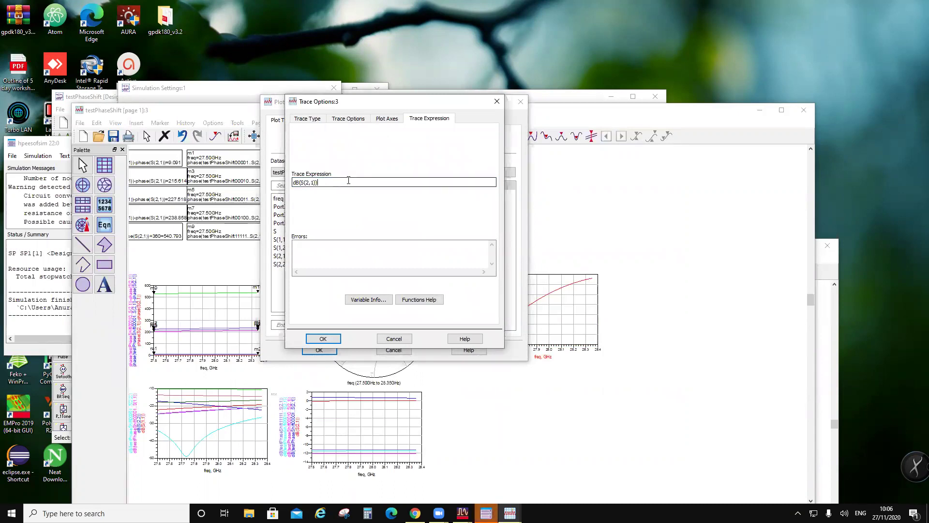
type("-")
key("ctrl+v")
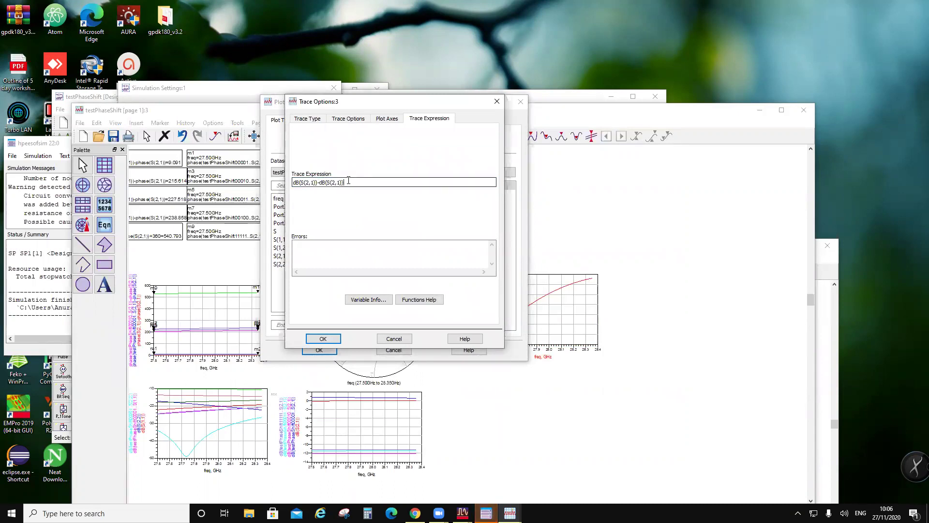
left_click(323, 339)
left_click(319, 349)
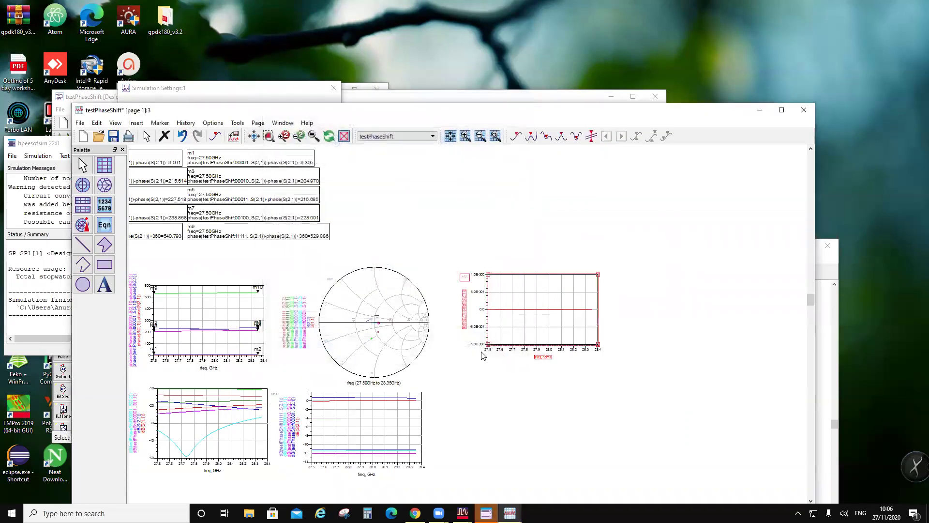
- Add the phase of S(2,1) from the testPhaseShift00001 dataset as a second trace on the same plot
double_click(535, 325)
left_click(312, 173)
scroll(321, 234, "down", 2)
left_click(321, 212)
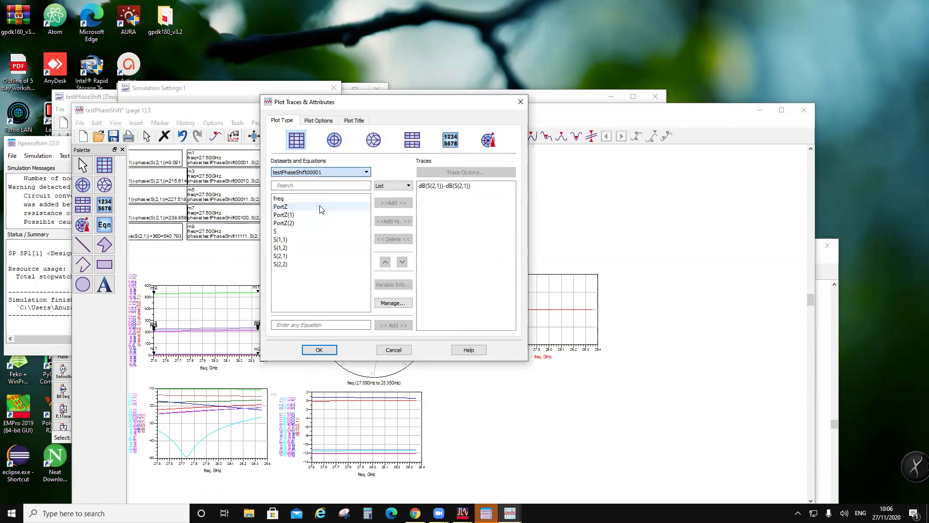
double_click(285, 256)
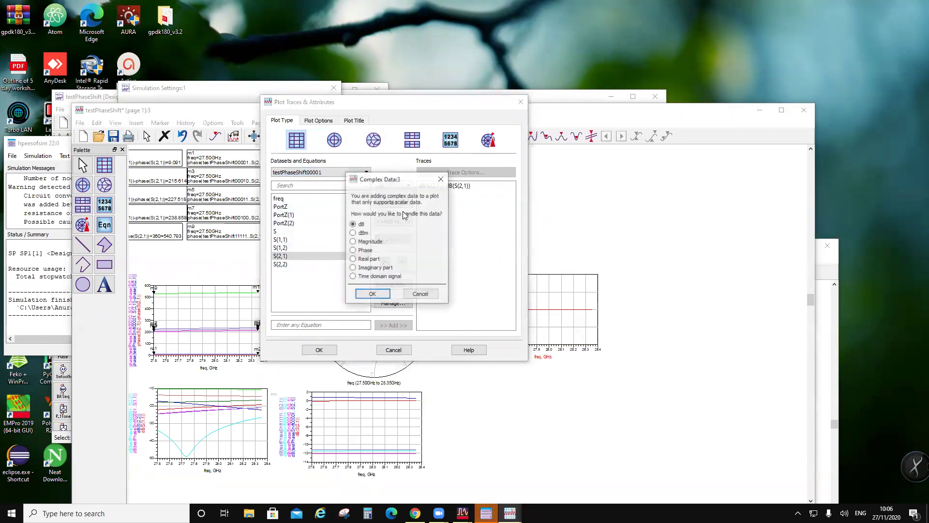
left_click(367, 251)
left_click(380, 294)
- Try to subtract dB(S(2,1)) in the expression of the testPhaseShift00001 phase trace
double_click(469, 194)
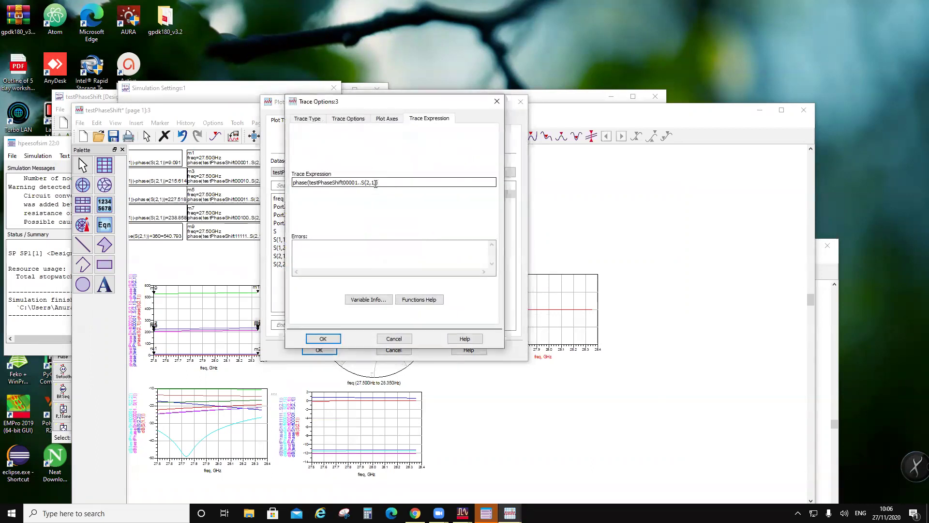
key("ctrl+v")
left_click(378, 182)
type("-")
left_click(334, 336)
key("Return")
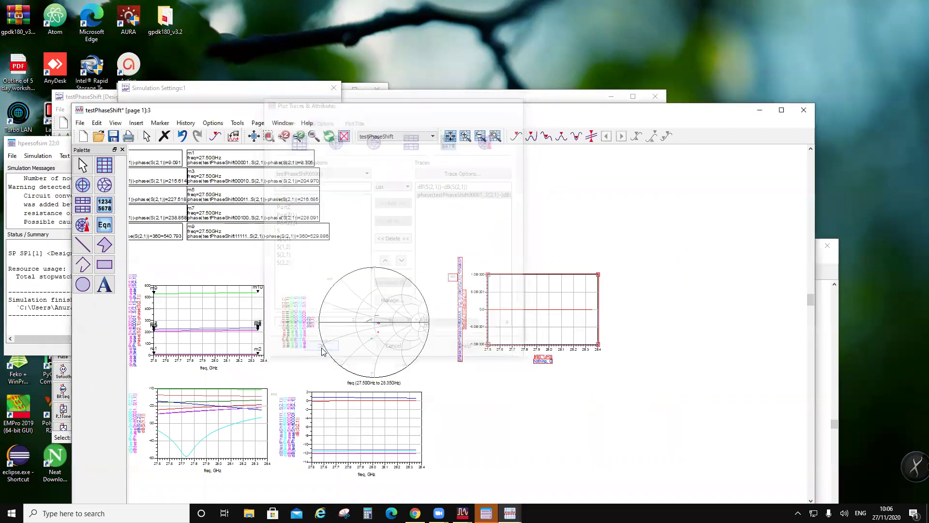
- Correct the second trace's expression to phase(testPhaseShift00001..S(2,1))-phase(S(2,1))
double_click(508, 316)
double_click(459, 198)
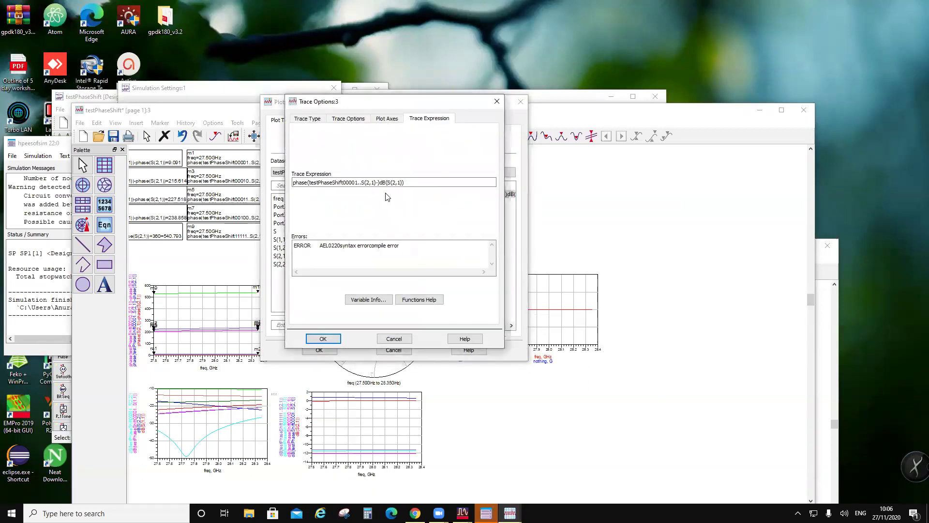
left_click_drag(411, 182, 384, 183)
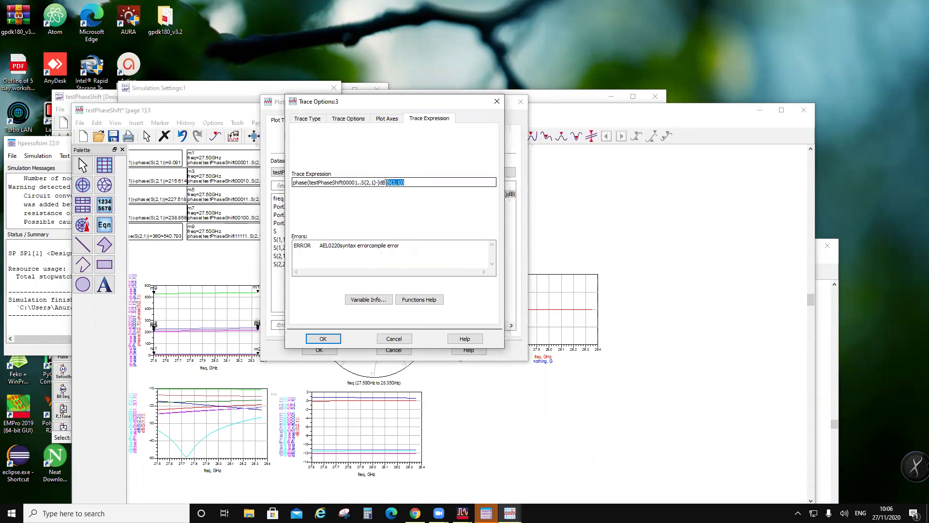
left_click(378, 183)
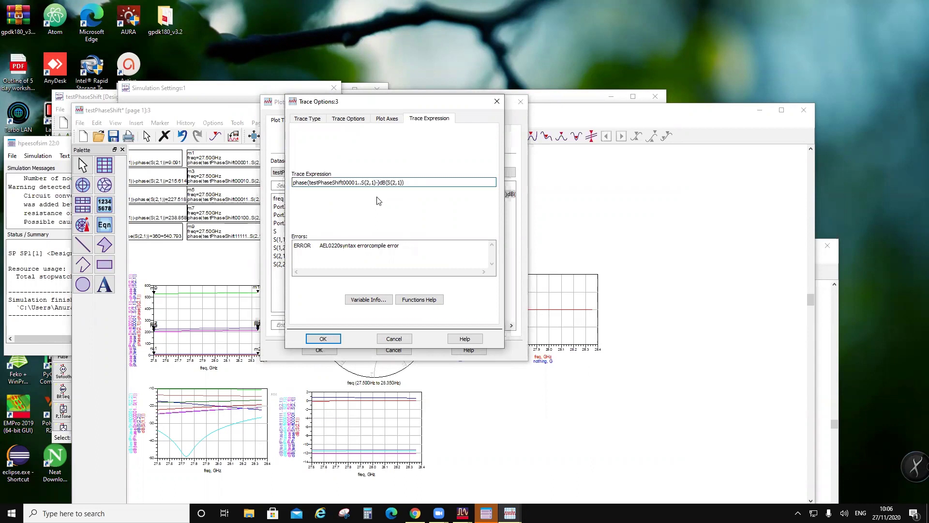
key("BackSpace")
key("Delete")
key("Delete")
type("ase")
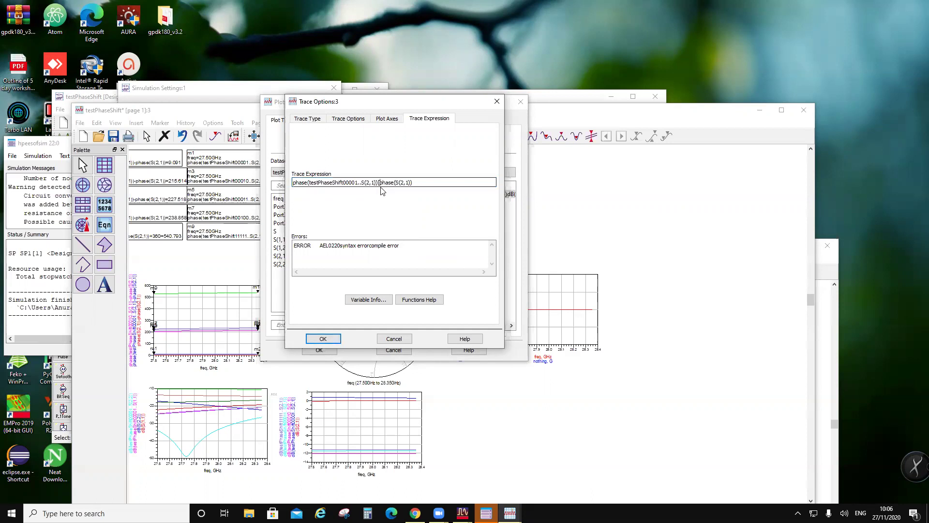
key("BackSpace")
type("-")
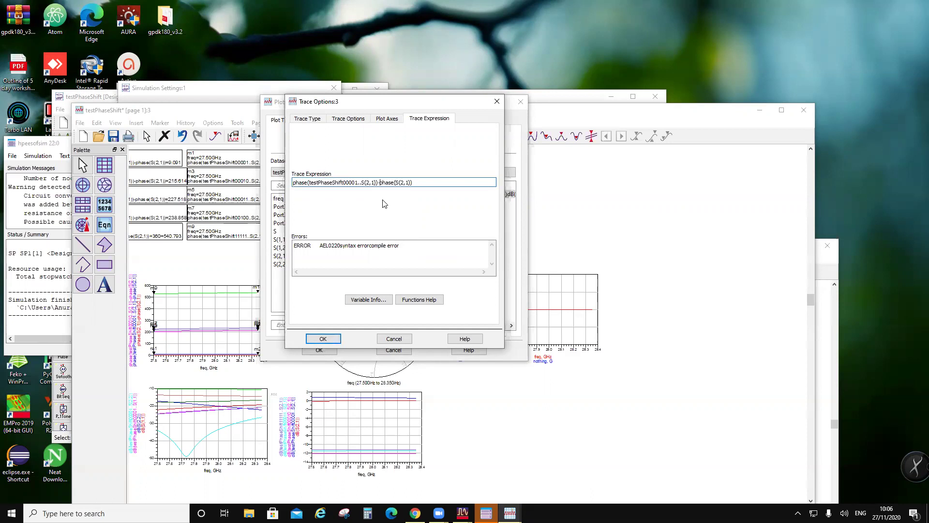
left_click(321, 339)
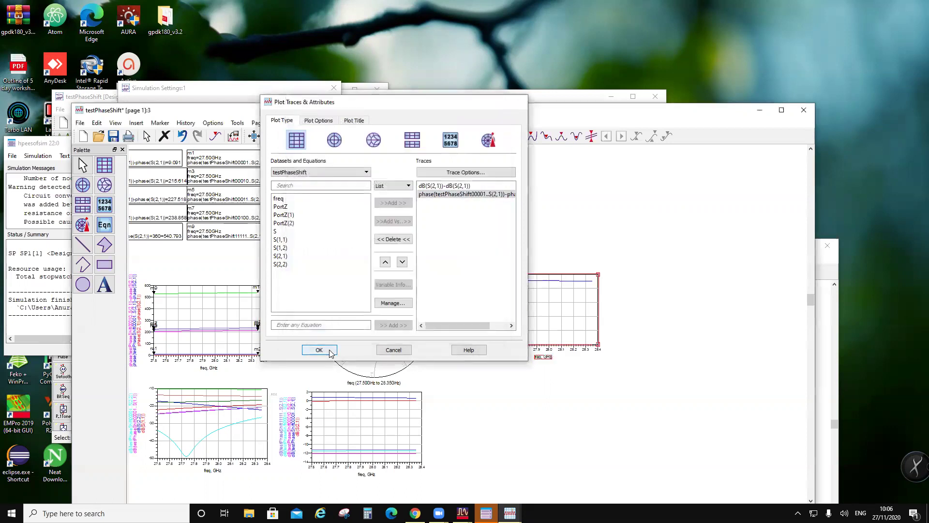
left_click(331, 350)
- Examine the phase-difference trace near 27.5 GHz, its trace list and the multi-state phase plot
scroll(504, 318, "up", 1)
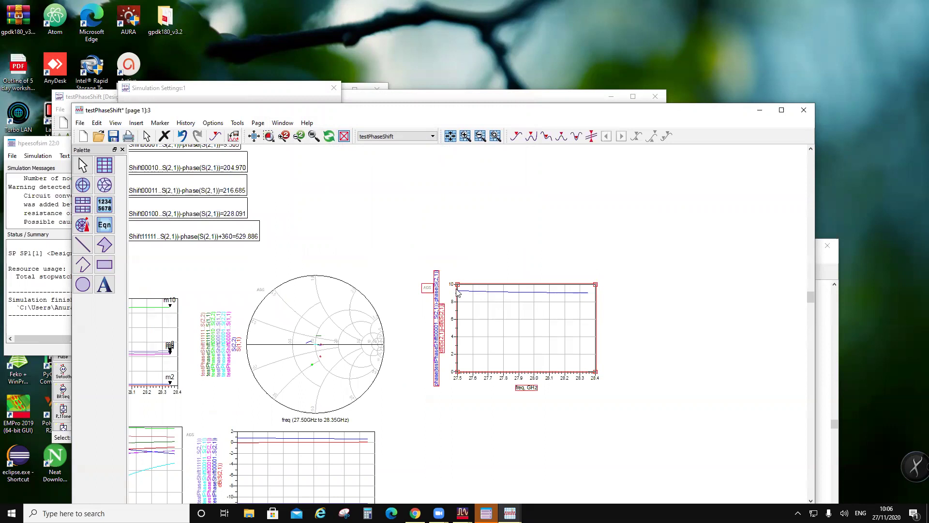
mouse_move(460, 295)
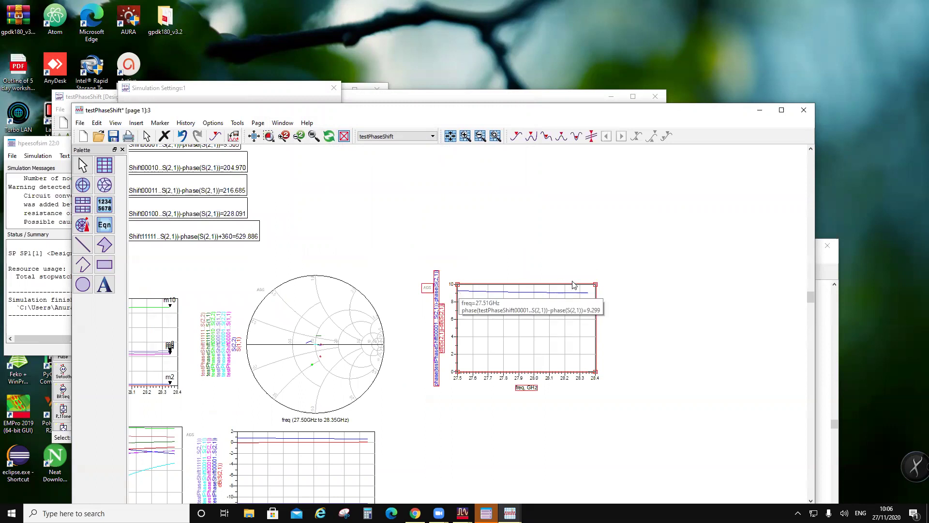
double_click(511, 345)
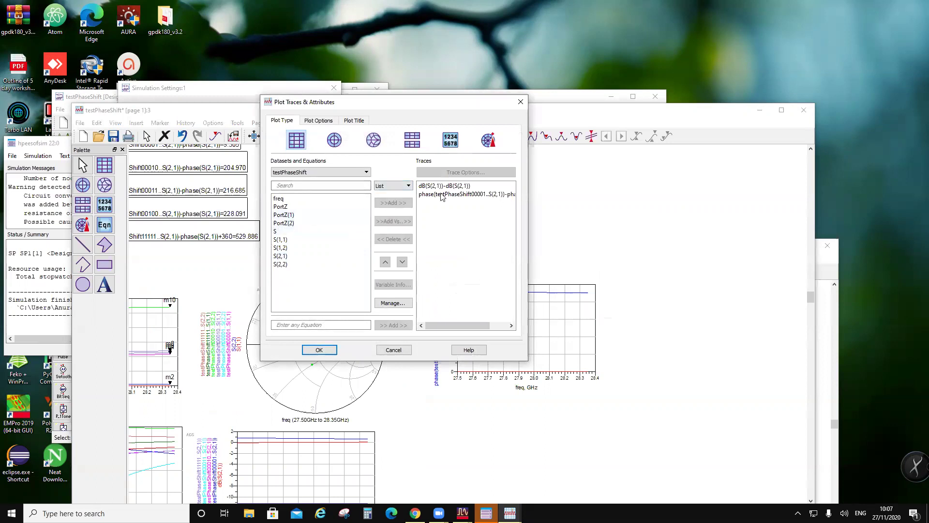
left_click(520, 101)
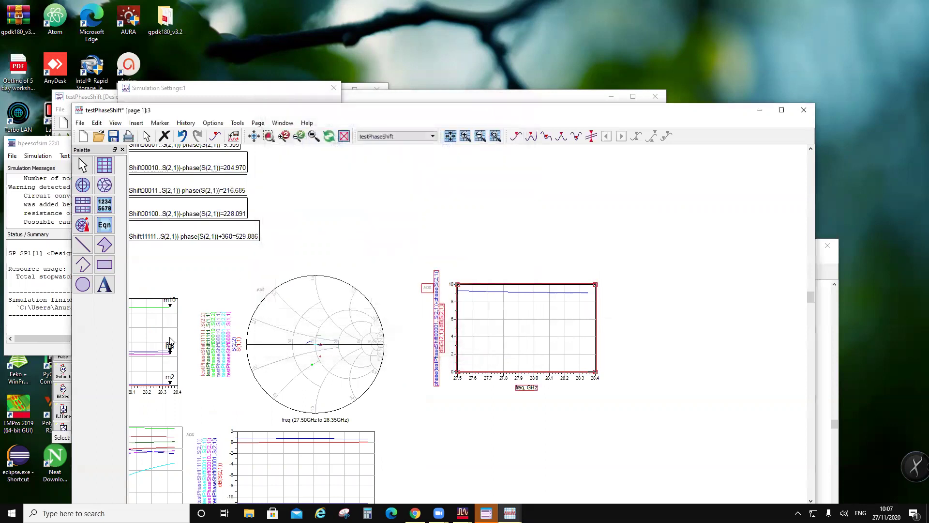
scroll(319, 334, "up", 1)
scroll(474, 289, "up", 1)
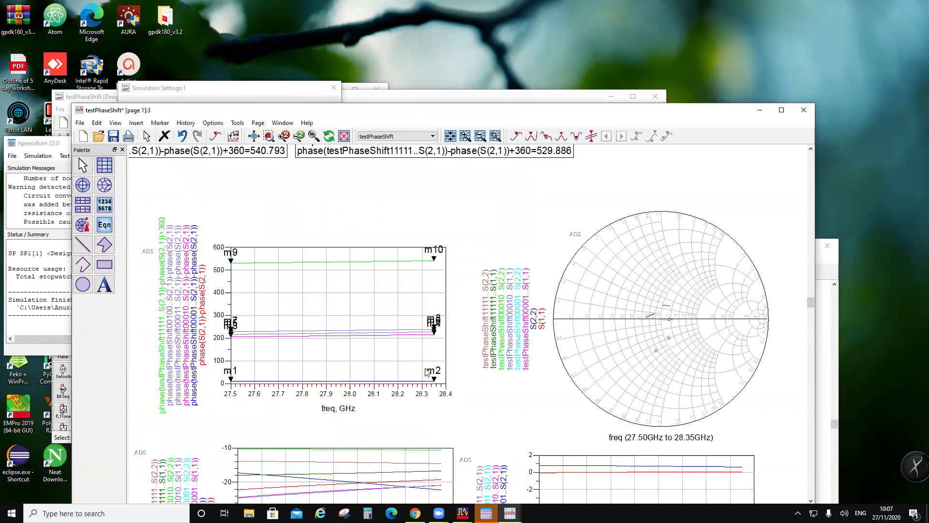
- Move the data display aside, set the simulation's output dataset to testPhaseShift00010 and apply the settings
left_click_drag(357, 115, 457, 124)
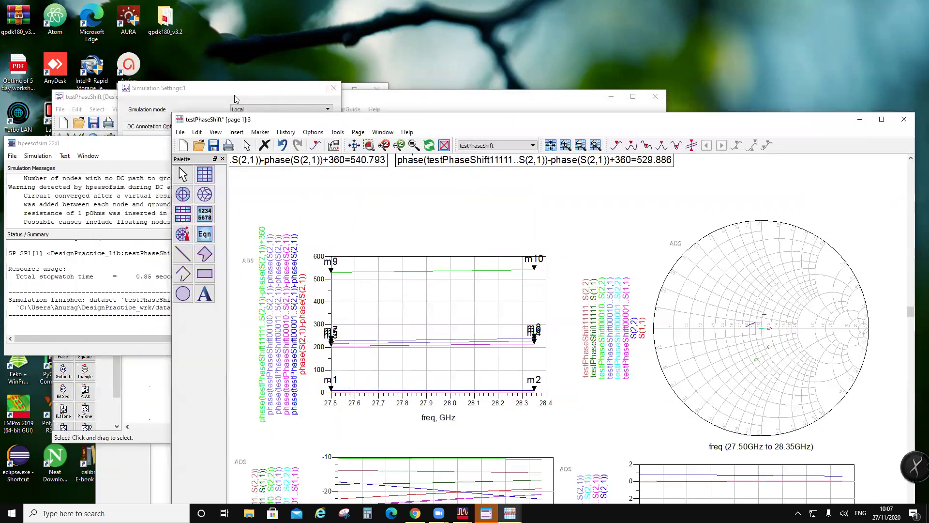
left_click(234, 95)
left_click(184, 177)
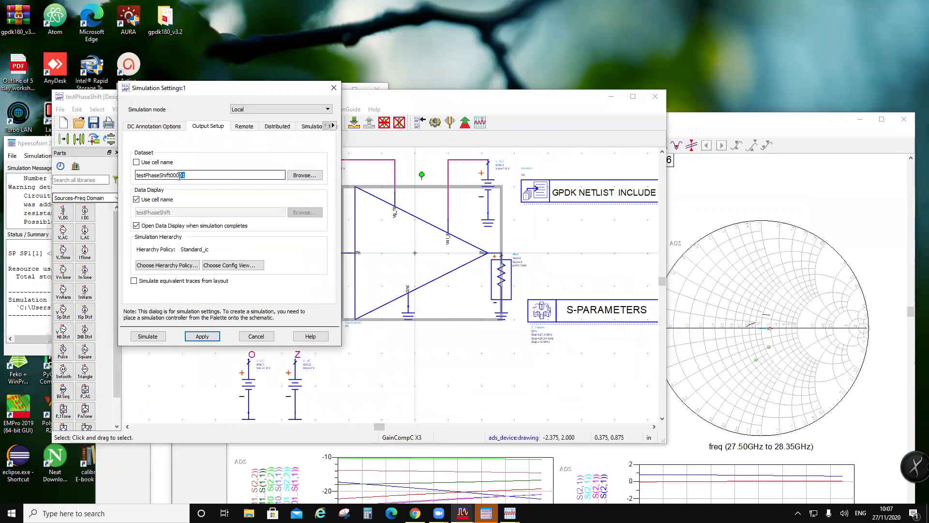
left_click(197, 337)
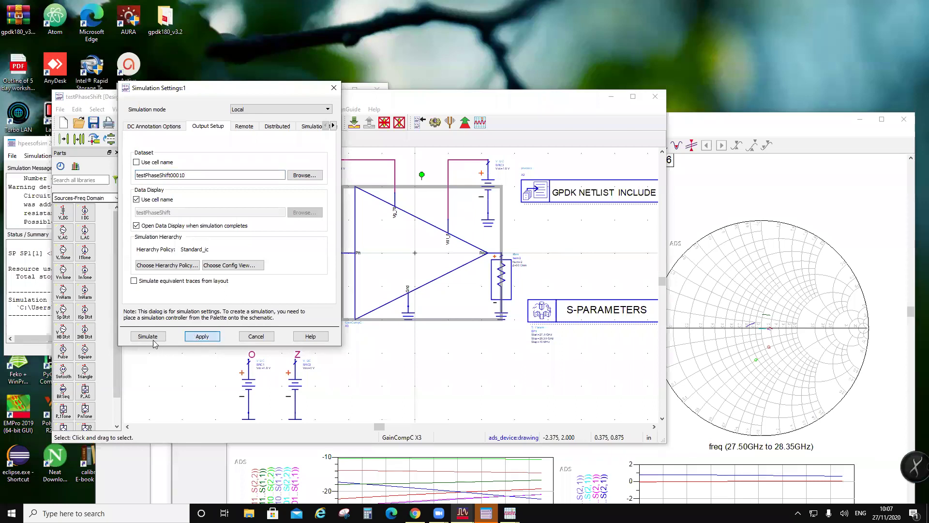
left_click(256, 336)
- Relabel the last two control bits for state 00010, with O and Z on the upper pins and Z and O on the lower pins
left_click(317, 122)
left_click(282, 226)
type("O")
left_click(295, 227)
type("Z")
left_click(282, 278)
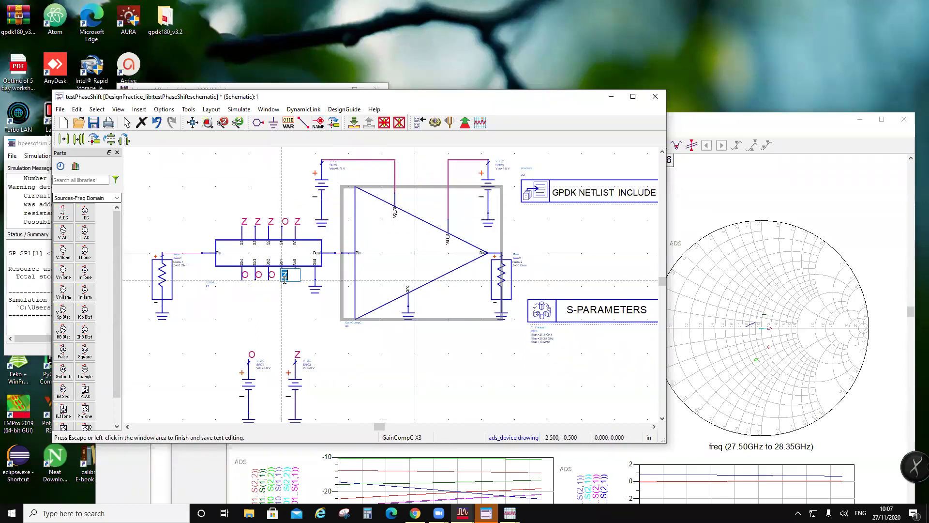
left_click(295, 279)
type("O")
left_click(257, 187)
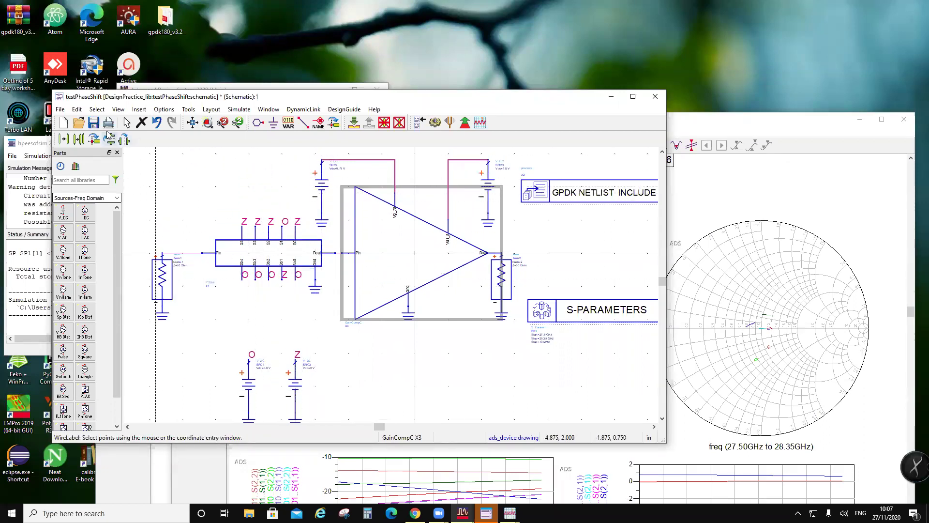
- Simulate control state 00010, keep testPhaseShift as the display's default dataset, and check the phase-difference plot and its markers
left_click(435, 122)
left_click(605, 348)
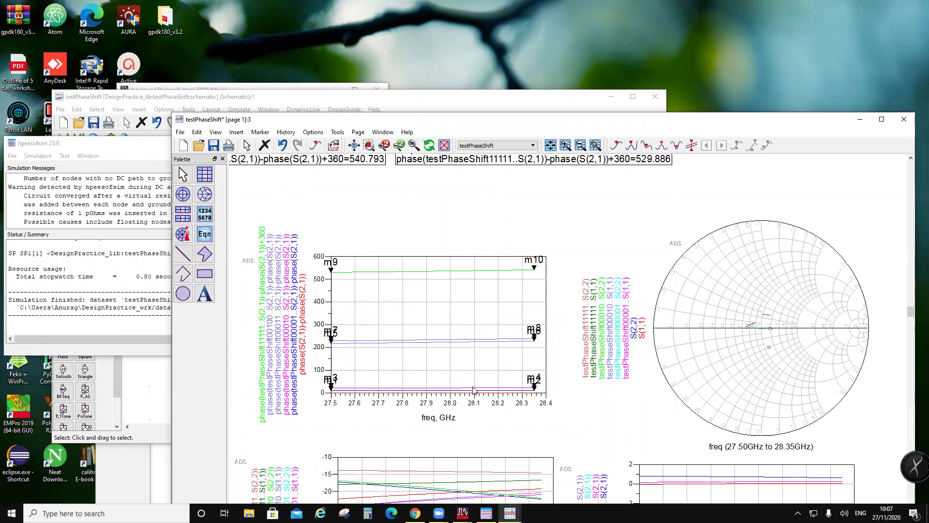
scroll(535, 362, "down", 2)
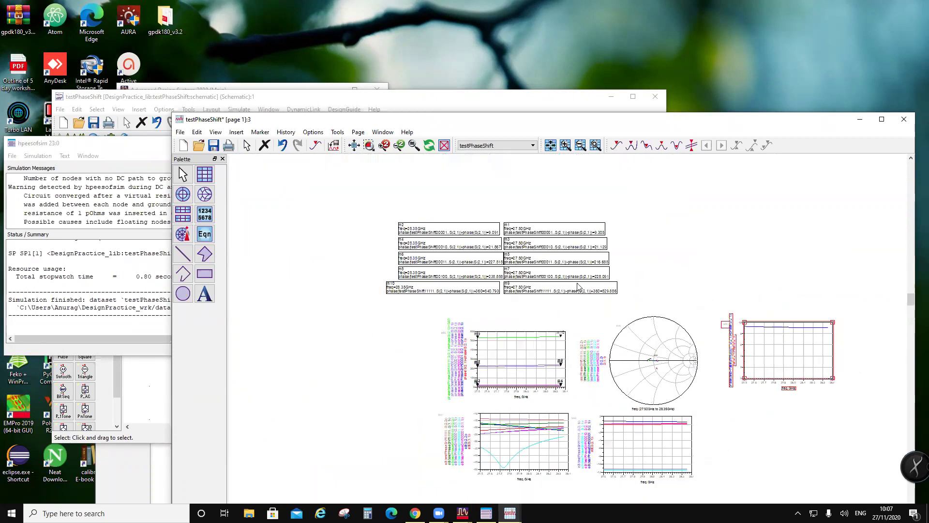
scroll(581, 283, "up", 2)
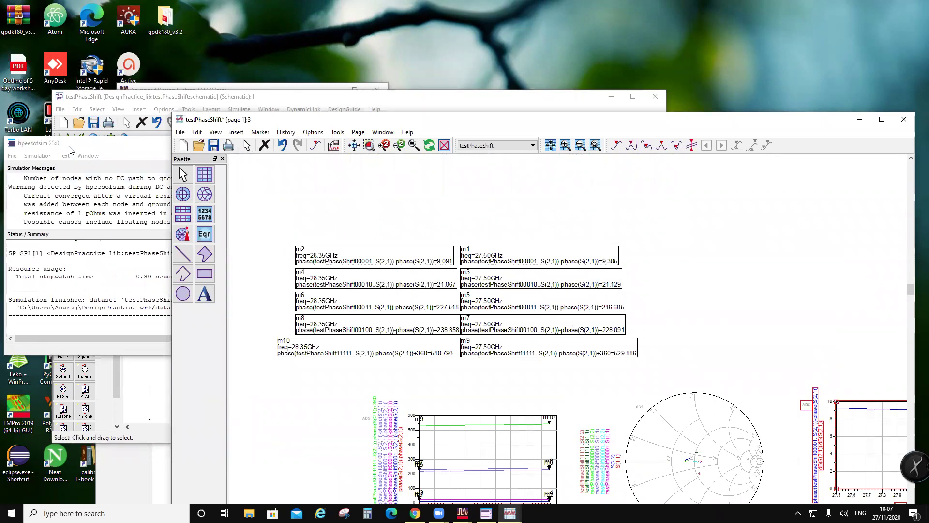
- Return to the schematic and set the simulation's output dataset to testPhaseShift00011, applying the settings
left_click(109, 101)
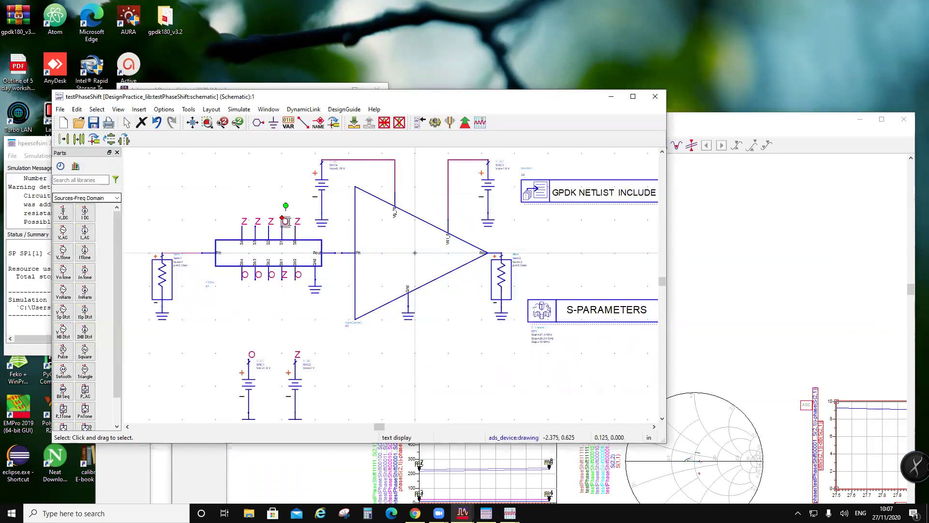
left_click(239, 109)
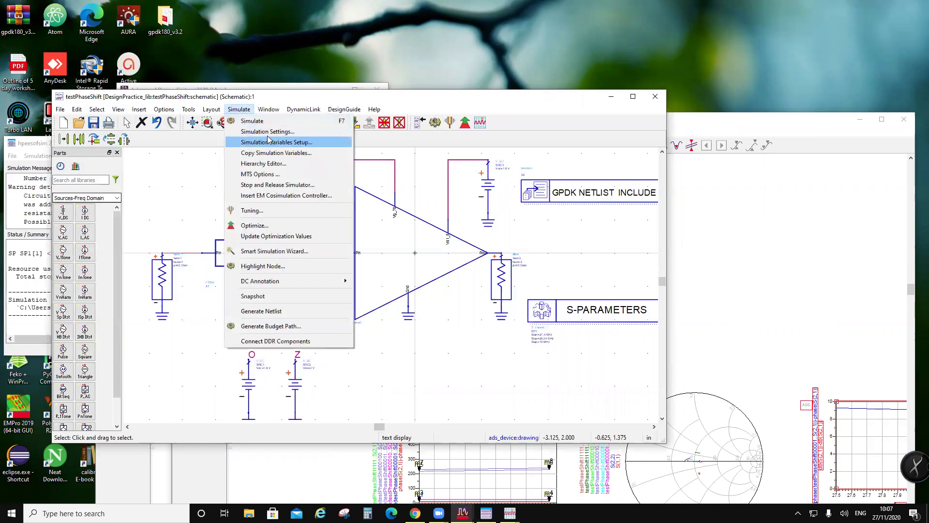
left_click(267, 132)
left_click(189, 174)
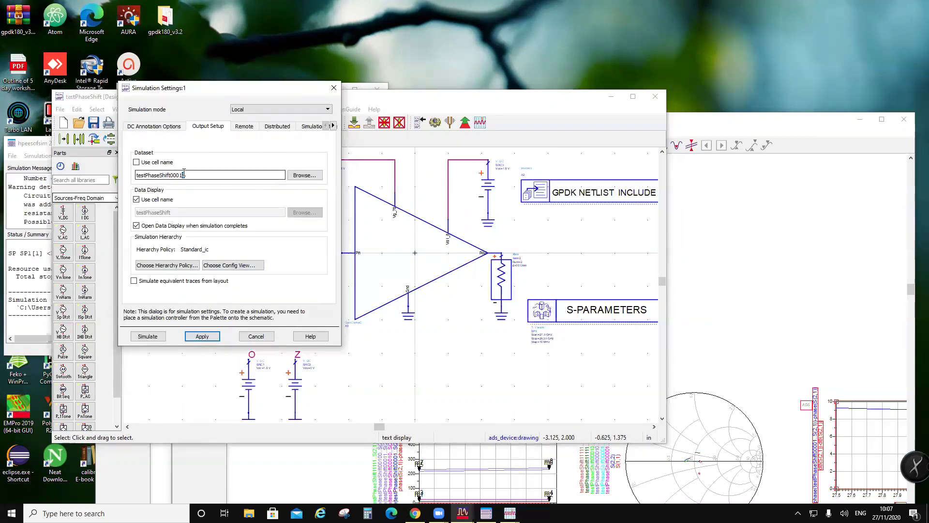
type("1")
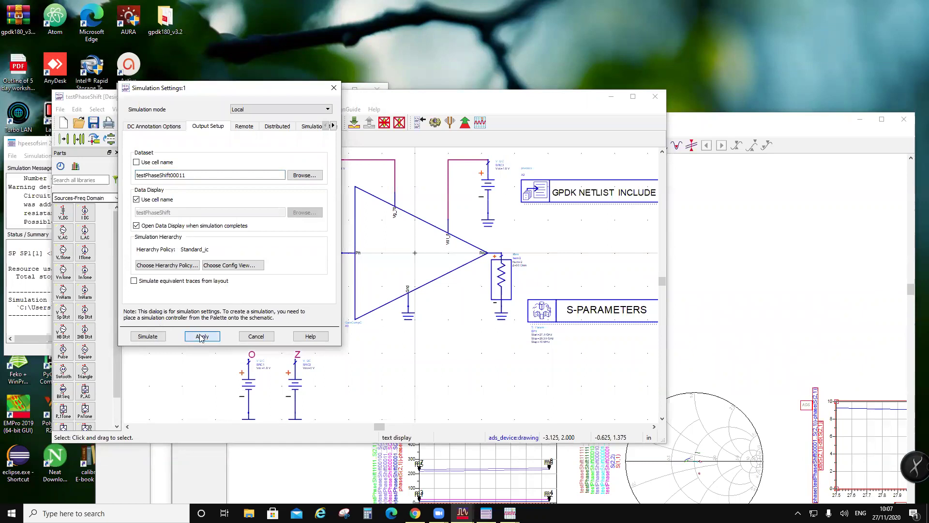
left_click(255, 336)
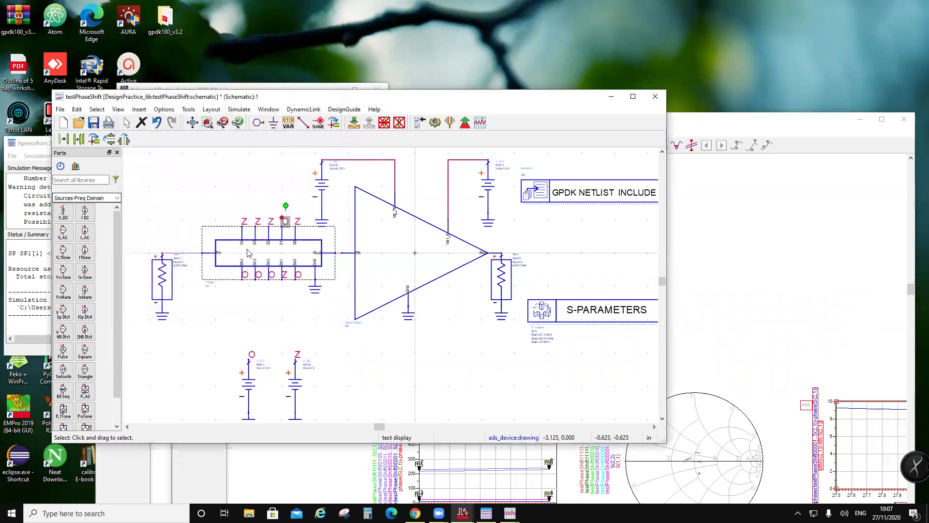
- Relabel the last control bit for state 00011, with O on the upper pin and Z on the lower pin, and save the schematic
left_click(318, 122)
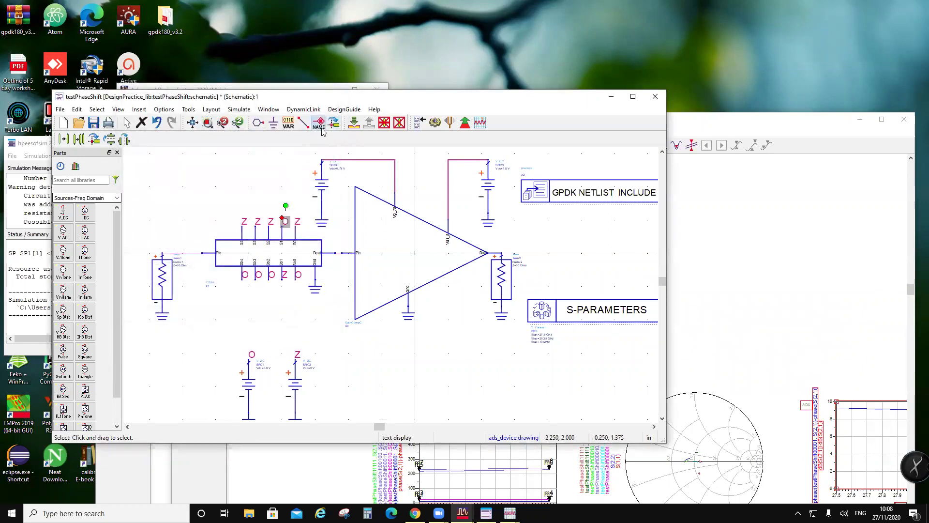
left_click(296, 232)
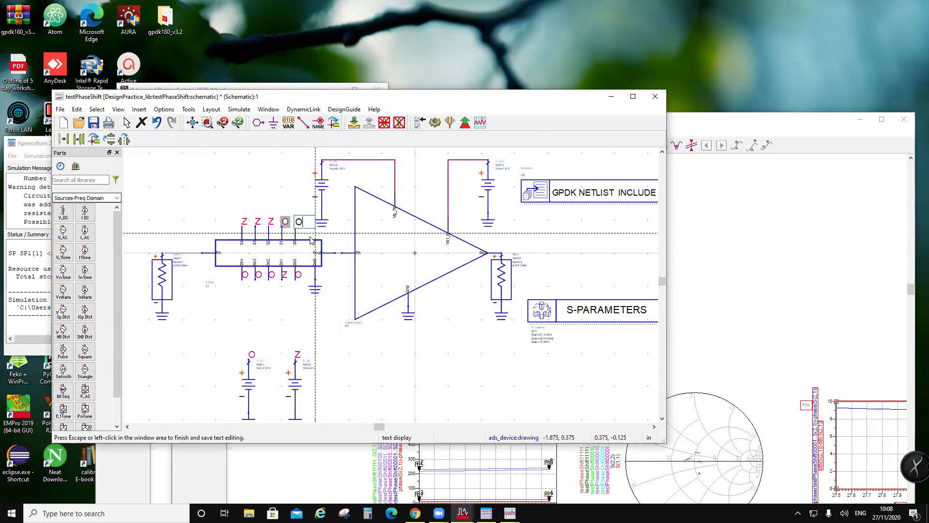
left_click(298, 277)
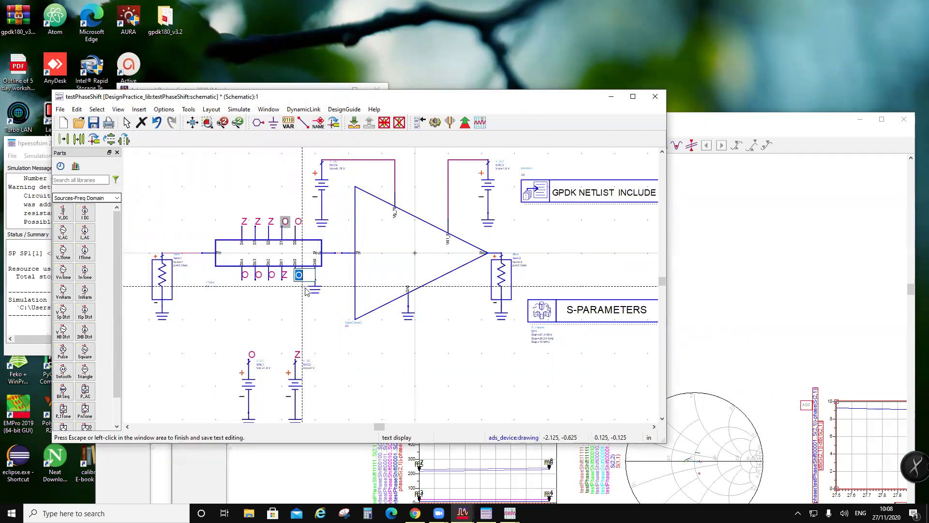
type("Z")
key("Escape")
left_click(93, 122)
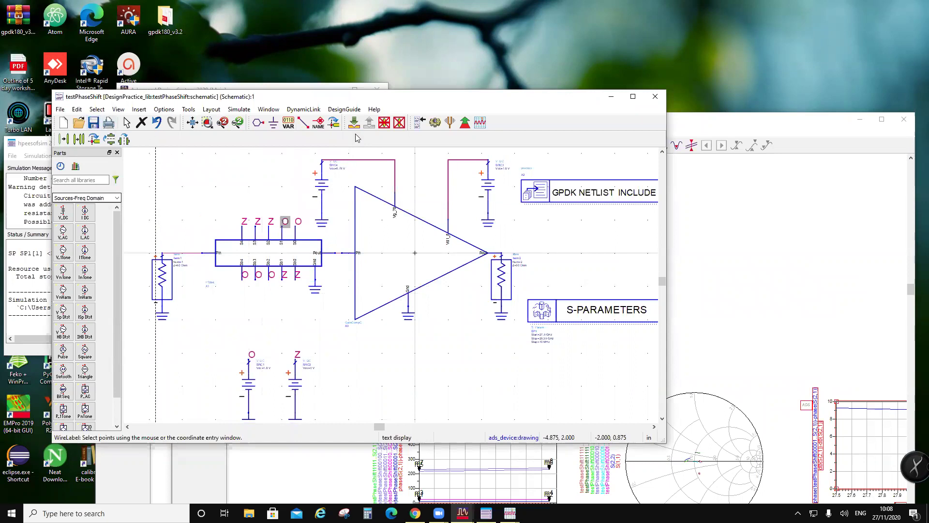
- Reapply the output settings, simulate state 00011 with testPhaseShift kept as default dataset, and check the phase, return-loss and gain plots
left_click(268, 110)
mouse_move(239, 109)
left_click(256, 131)
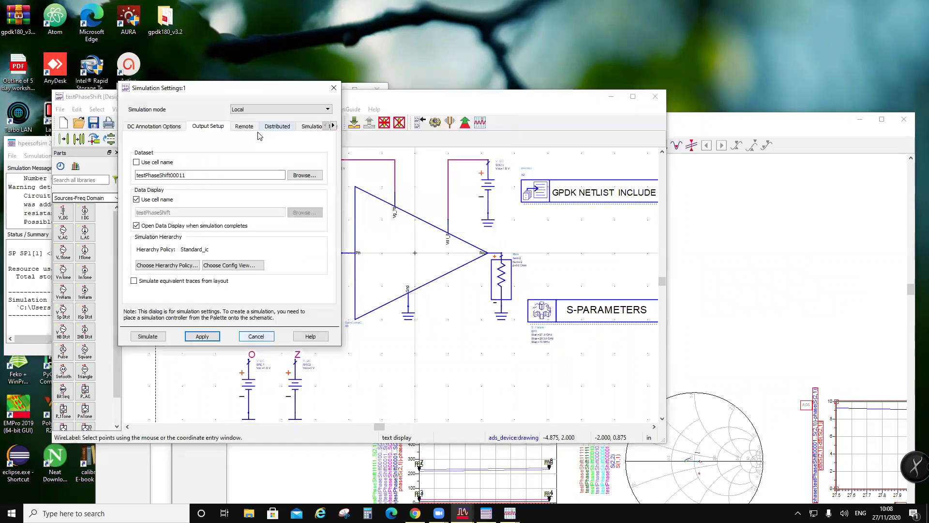
left_click(203, 337)
left_click(256, 336)
key("F7")
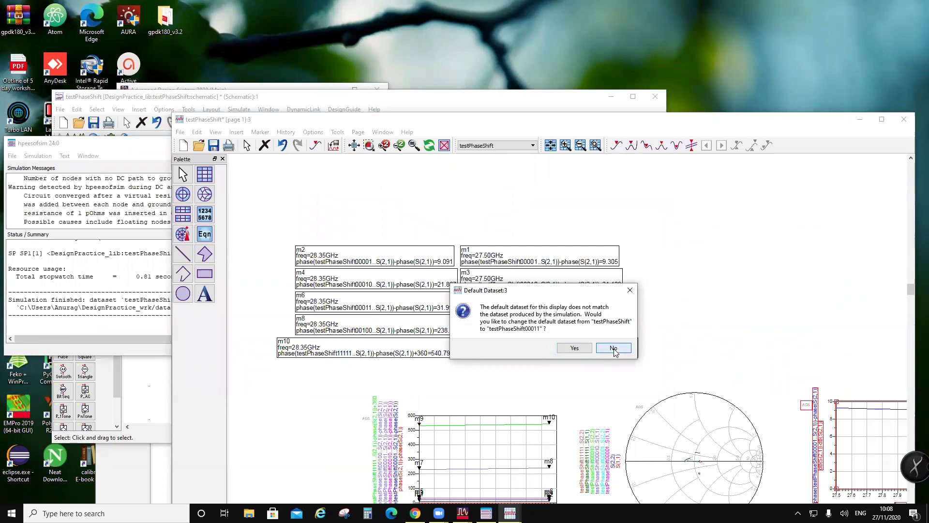
left_click(615, 348)
scroll(575, 405, "up", 4)
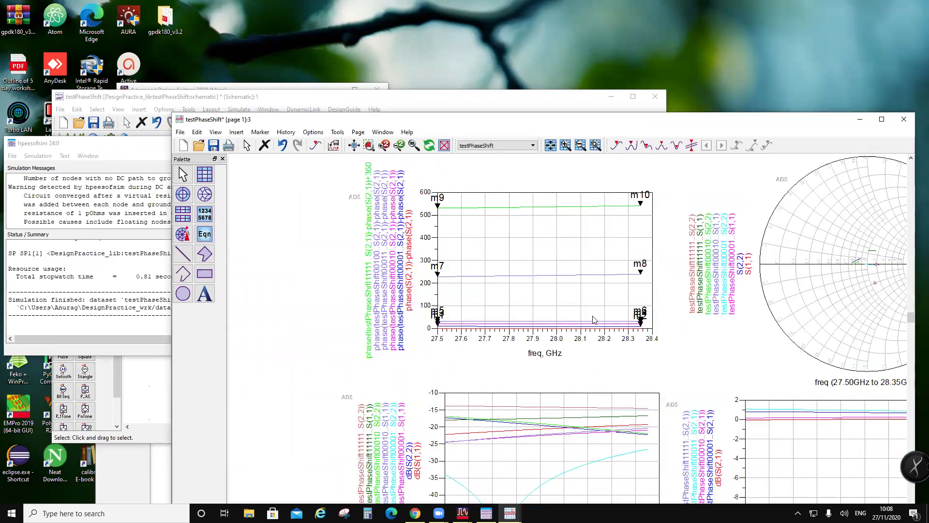
scroll(594, 319, "down", 3)
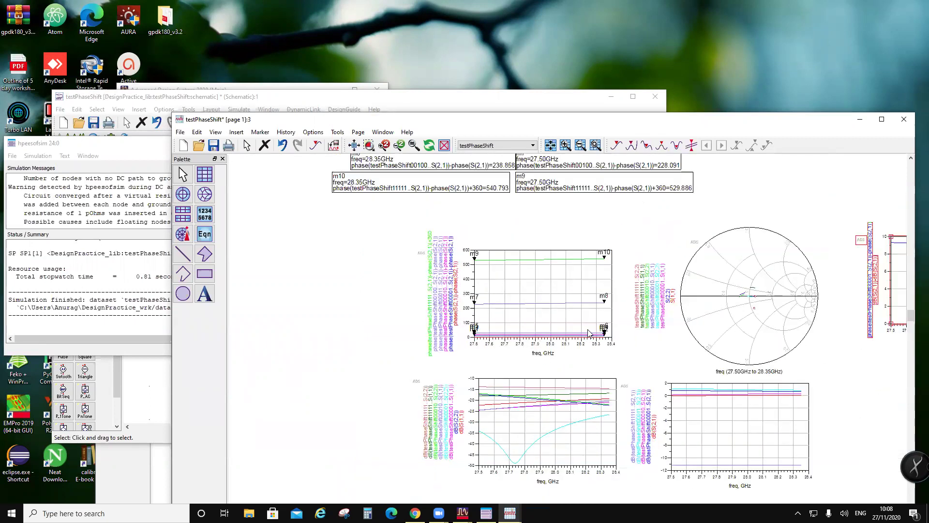
scroll(631, 329, "up", 2)
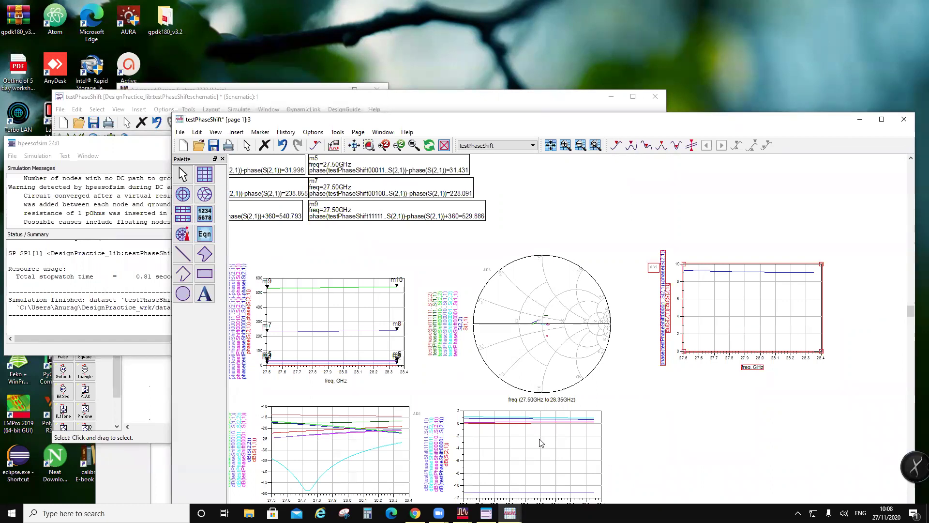
scroll(469, 332, "up", 2)
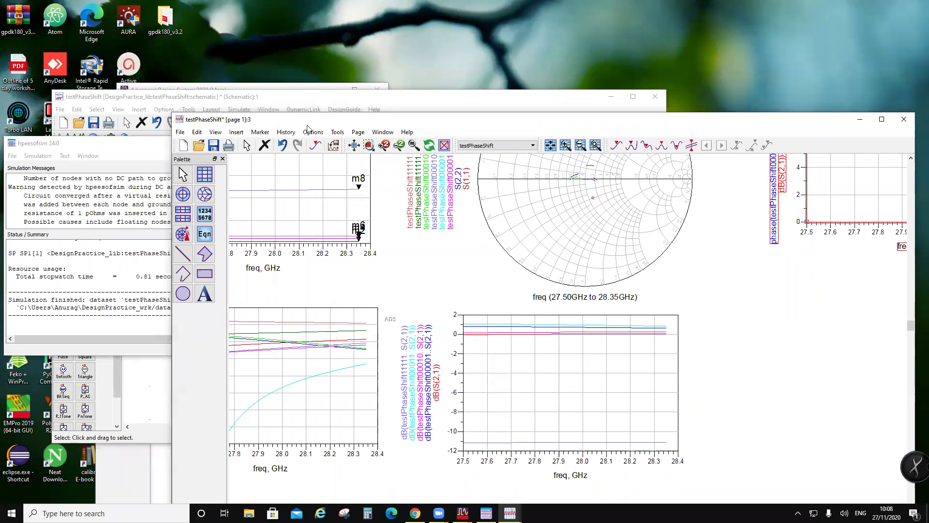
- Relabel the phase shifter's last three upper control pins as O, Z and Z for state 00100
left_click(279, 98)
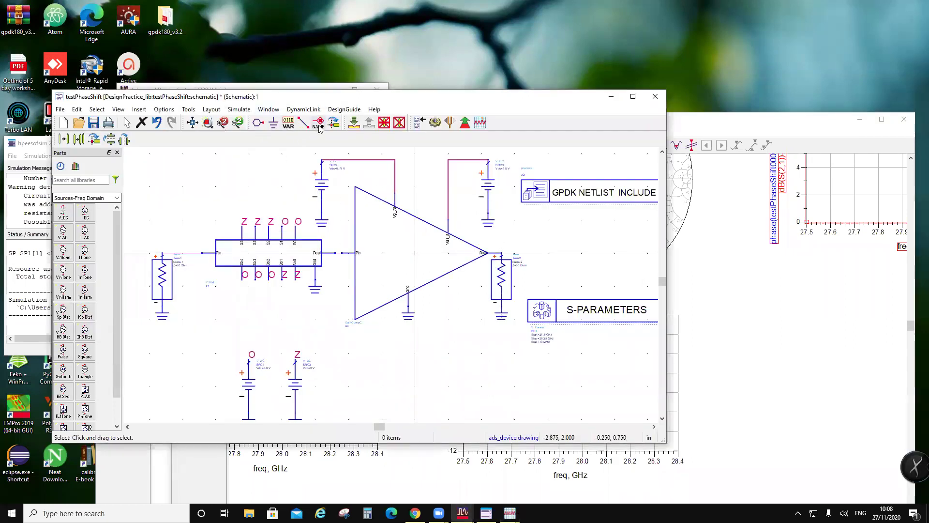
double_click(271, 221)
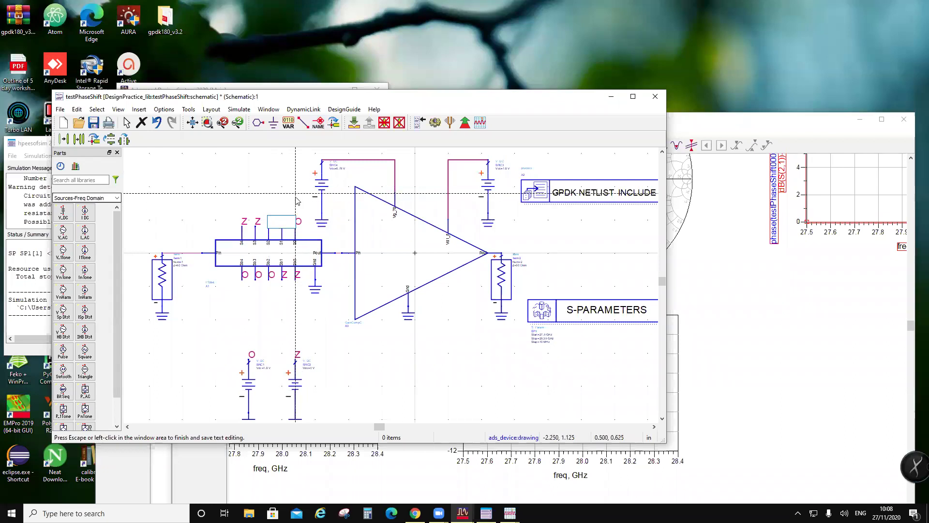
type("O")
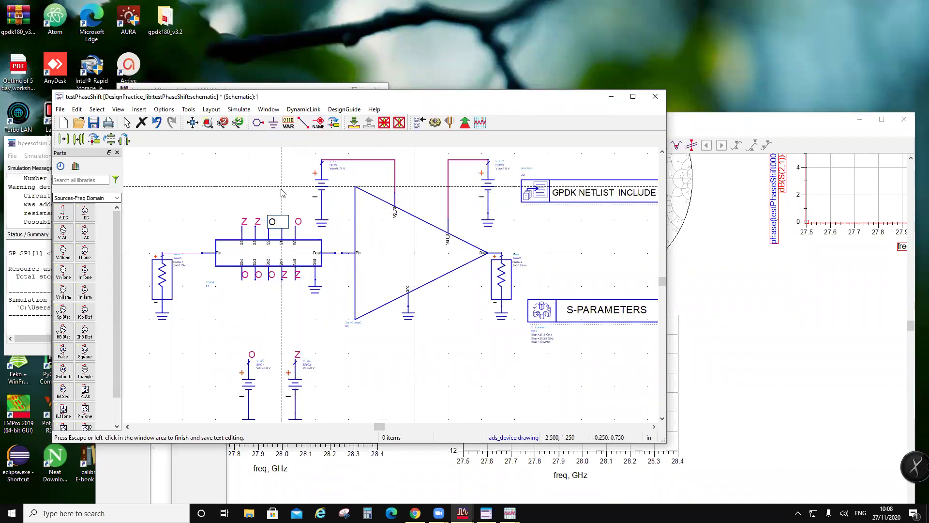
double_click(297, 221)
type("Z")
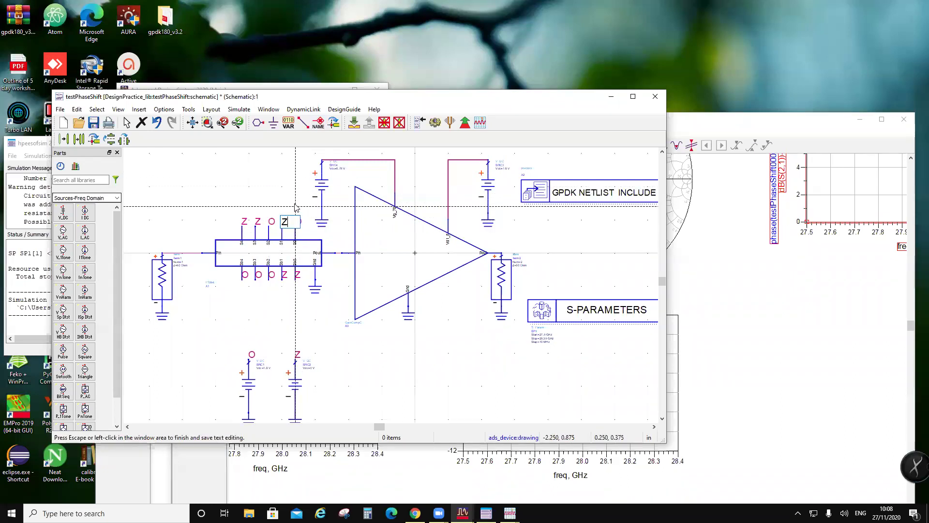
double_click(296, 224)
key("Escape")
- Relabel the phase shifter's last three lower control pins as Z, O and O for state 00100
double_click(271, 275)
type("Z")
key("Escape")
double_click(285, 275)
type("o")
key("Escape")
double_click(295, 279)
type("o")
key("Escape")
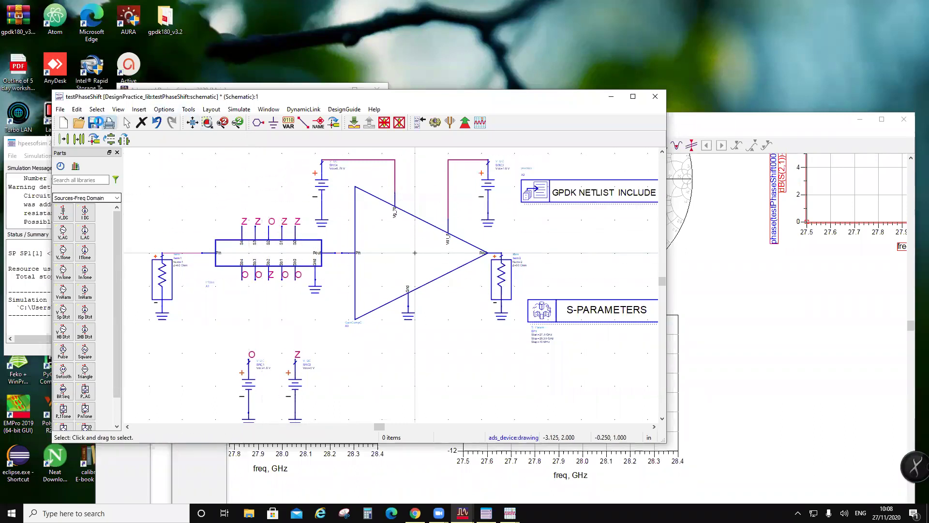
left_click(108, 123)
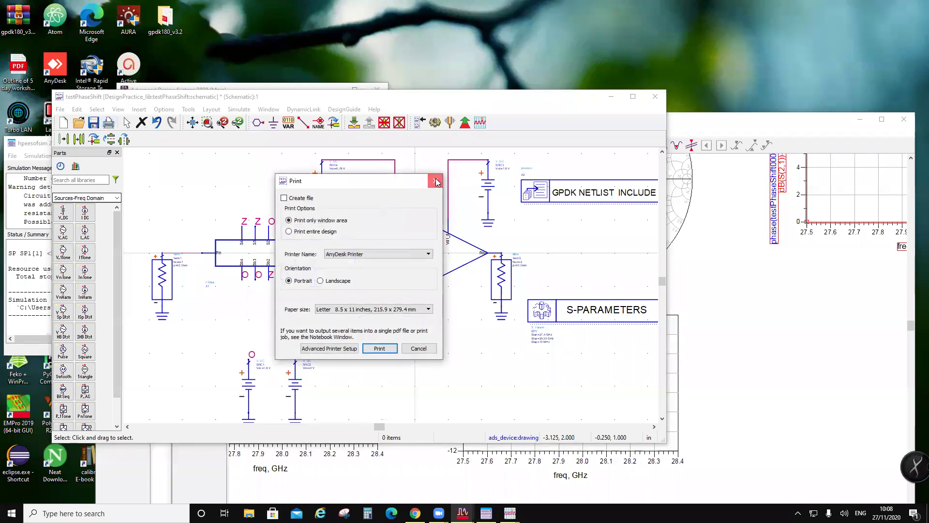
left_click(435, 181)
- Set the simulation's output dataset to testPhaseShift00100 and apply the settings
left_click(237, 109)
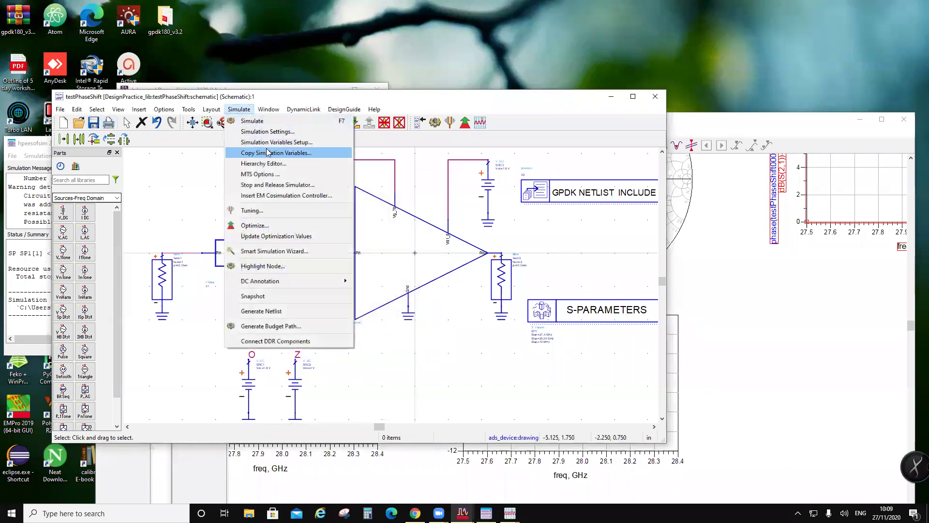
left_click(249, 131)
left_click_drag(184, 176, 182, 176)
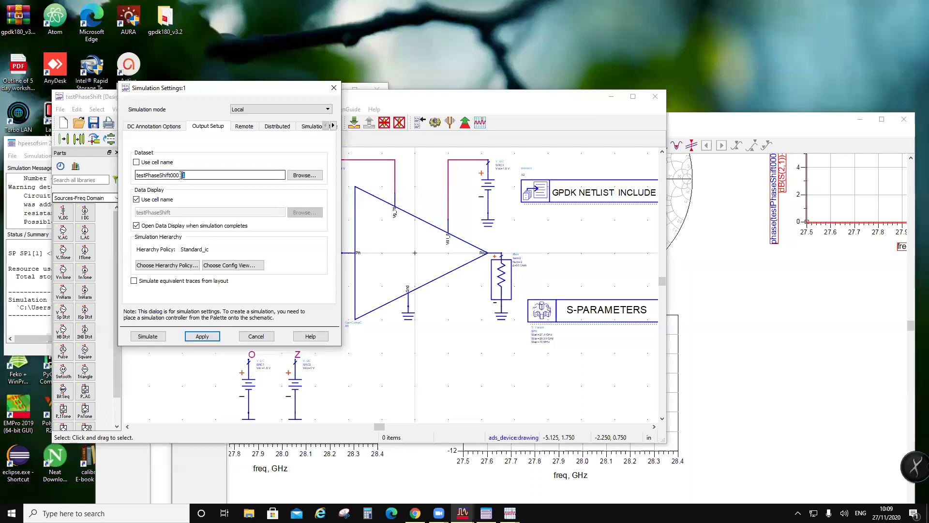
type("100")
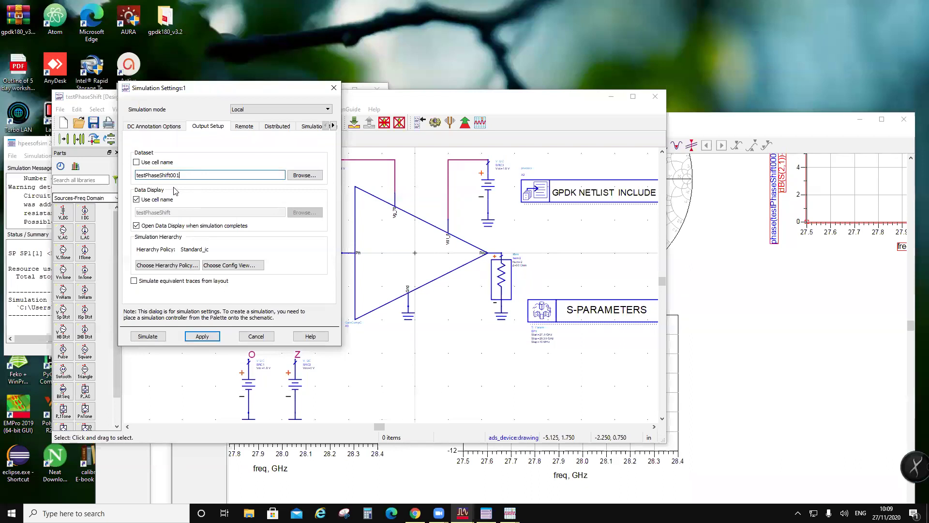
left_click(202, 336)
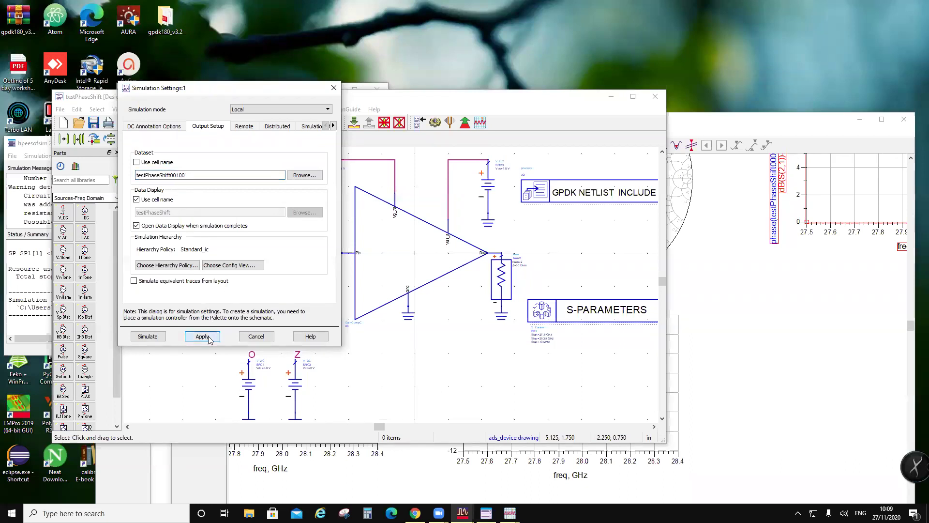
left_click(256, 337)
- Save the schematic and simulate state 00100, keeping testPhaseShift as the display's default dataset
left_click(94, 123)
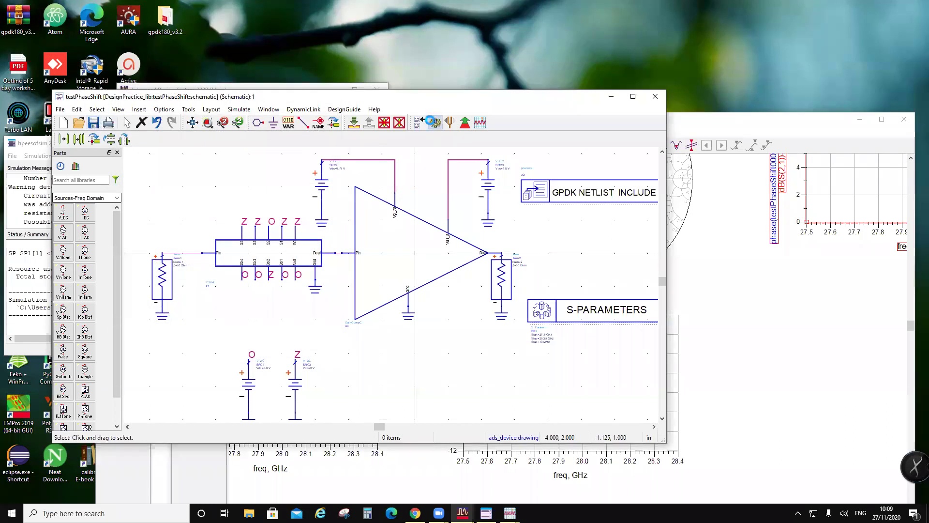
left_click(435, 122)
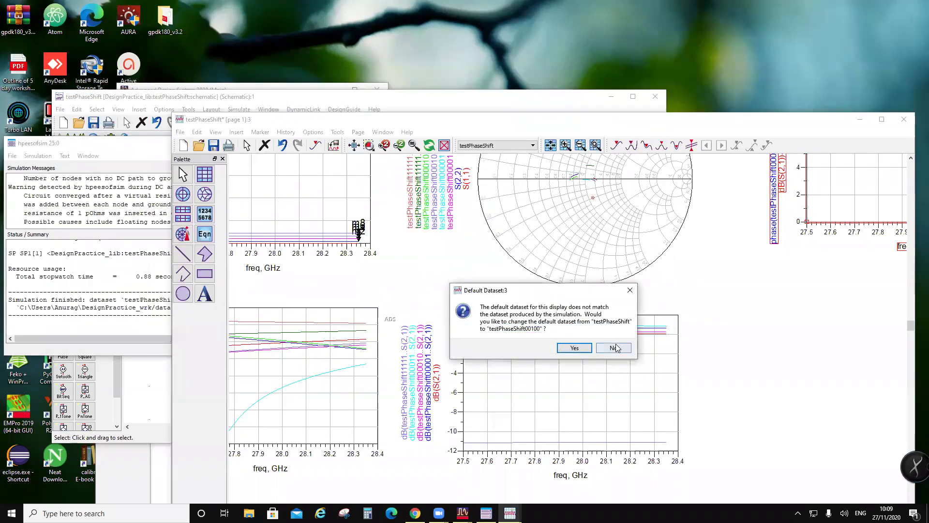
left_click(614, 347)
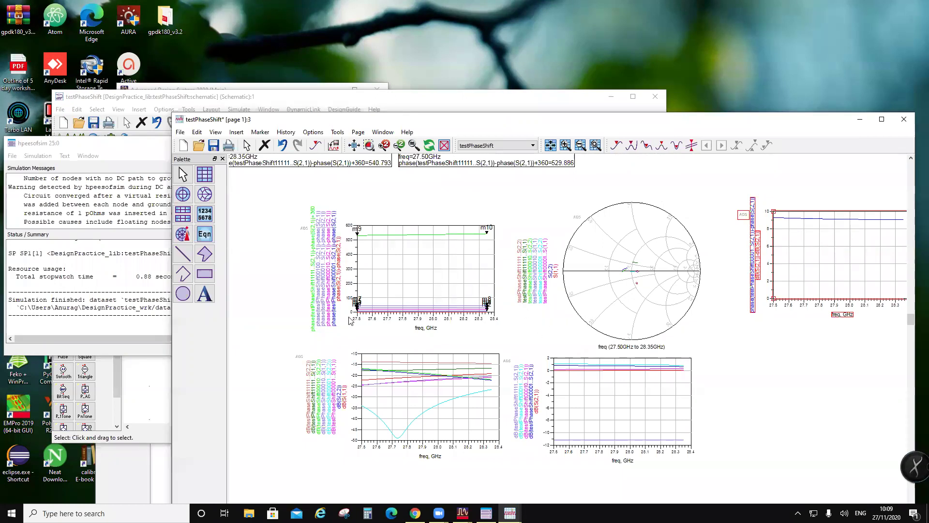
- Relabel the first two and last two upper control pins of the phase shifter as O for state 11111
left_click(264, 97)
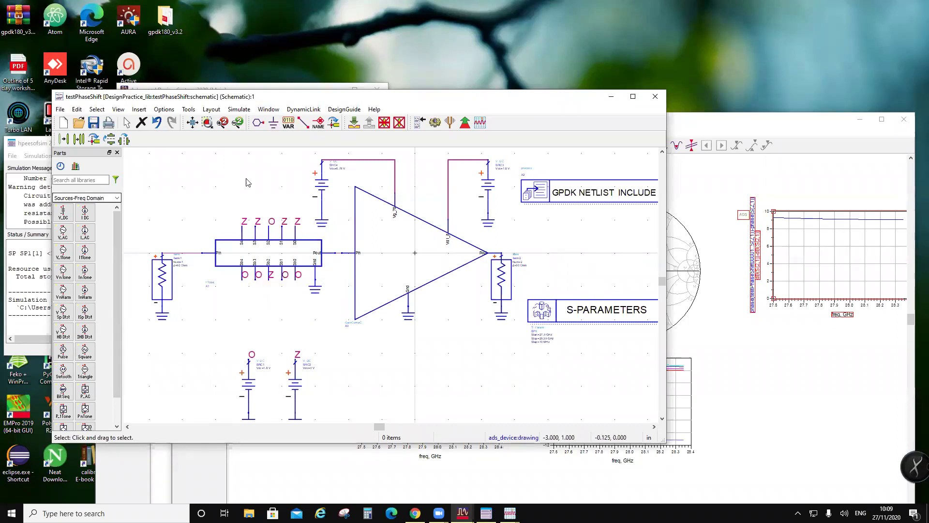
left_click(318, 122)
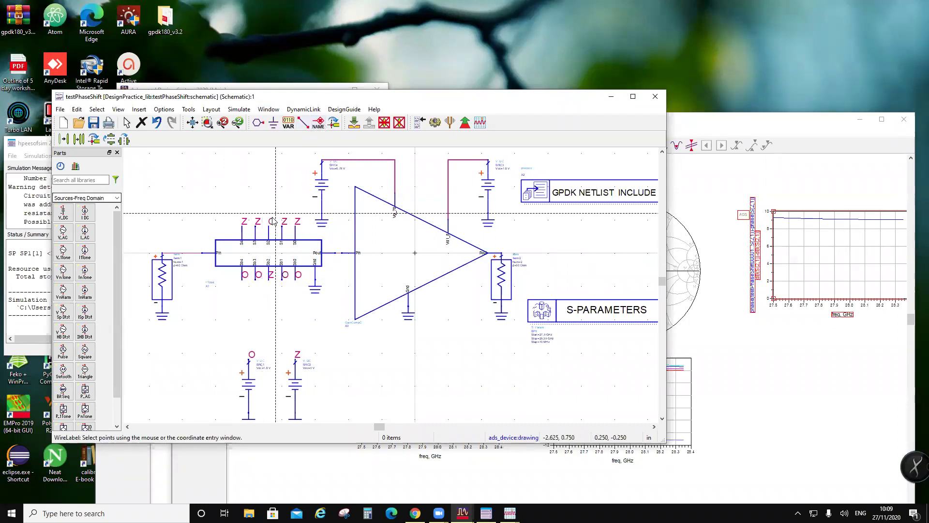
left_click(243, 223)
type("O")
left_click(258, 222)
left_click(259, 222)
type("O")
left_click(304, 234)
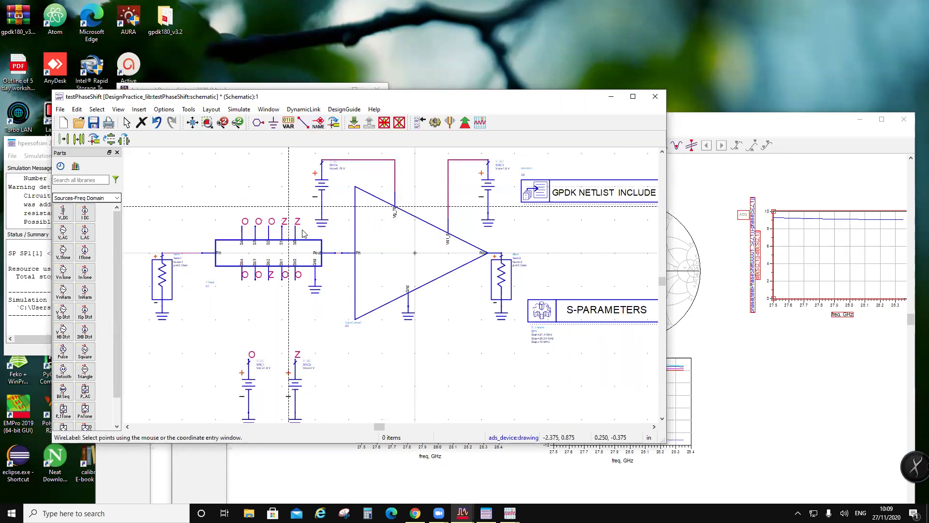
left_click(284, 221)
type("O")
left_click(297, 221)
left_click(297, 221)
type("O")
left_click(285, 191)
- Relabel the first two and last two lower control pins of the phase shifter as Z for state 11111
left_click(298, 274)
type("Z")
left_click(279, 203)
left_click(284, 274)
type("Z")
left_click(264, 285)
left_click(258, 274)
type("Z")
left_click(256, 279)
left_click(244, 275)
type("Z")
left_click(241, 173)
key("Escape")
- Set the output dataset to testPhaseShift11111 and simulate state 11111, keeping testPhaseShift as the display's default dataset
left_click(239, 110)
left_click(243, 145)
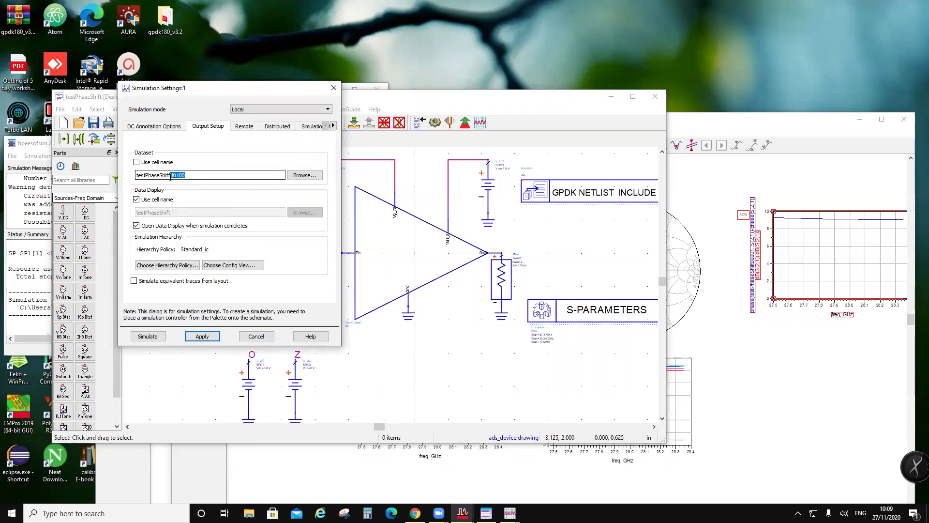
type("111")
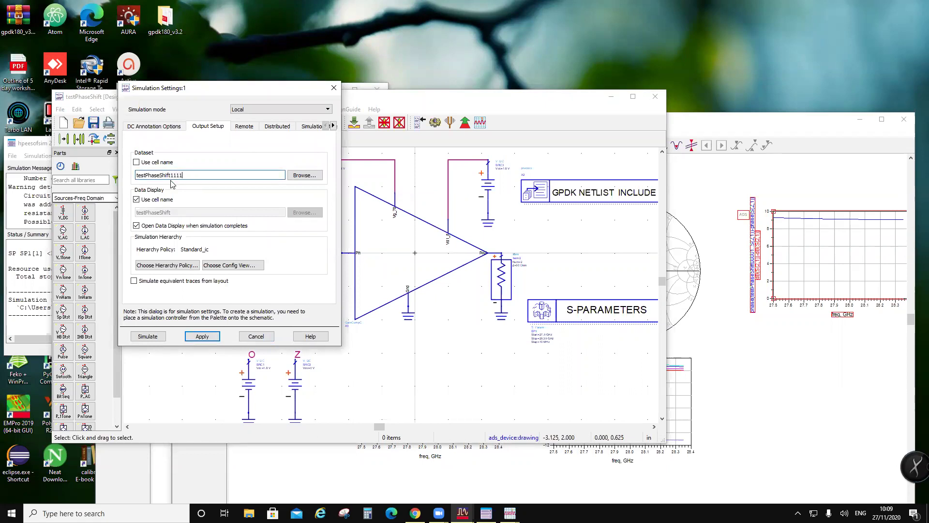
left_click(198, 338)
left_click(266, 337)
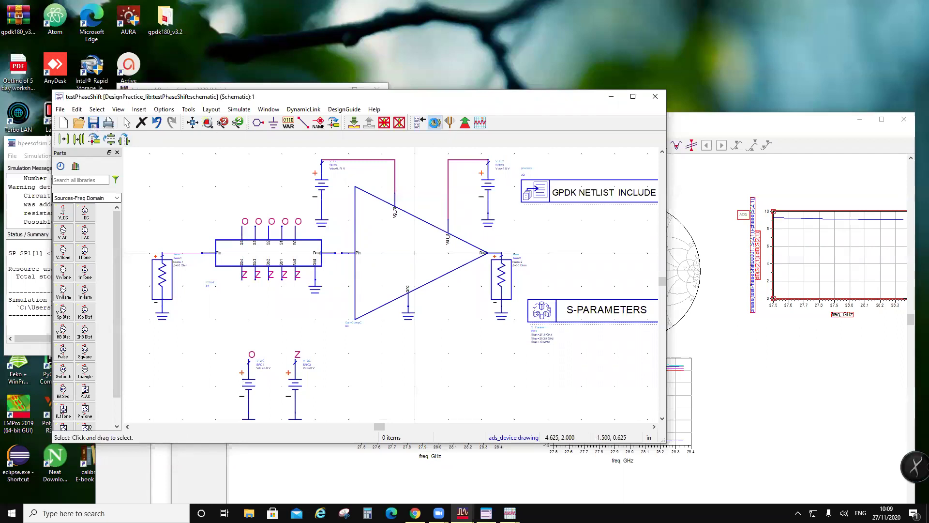
left_click(434, 122)
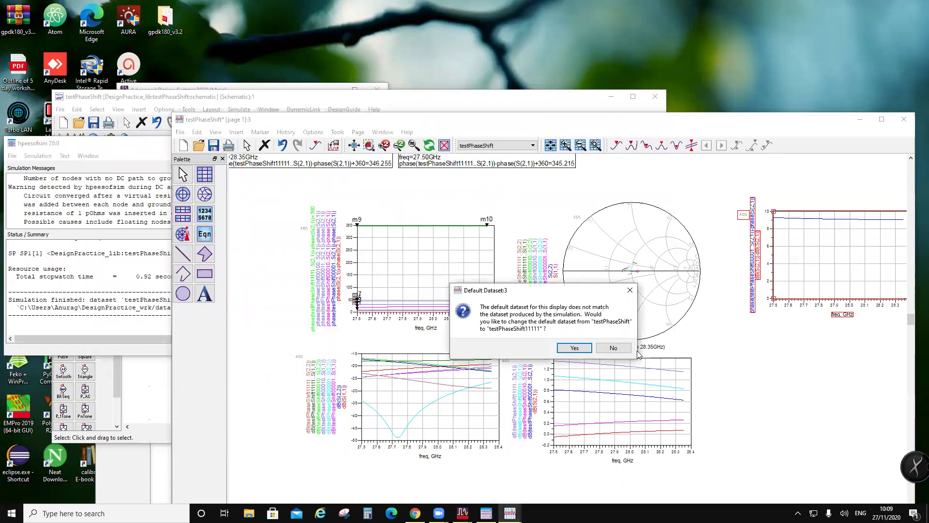
left_click(574, 347)
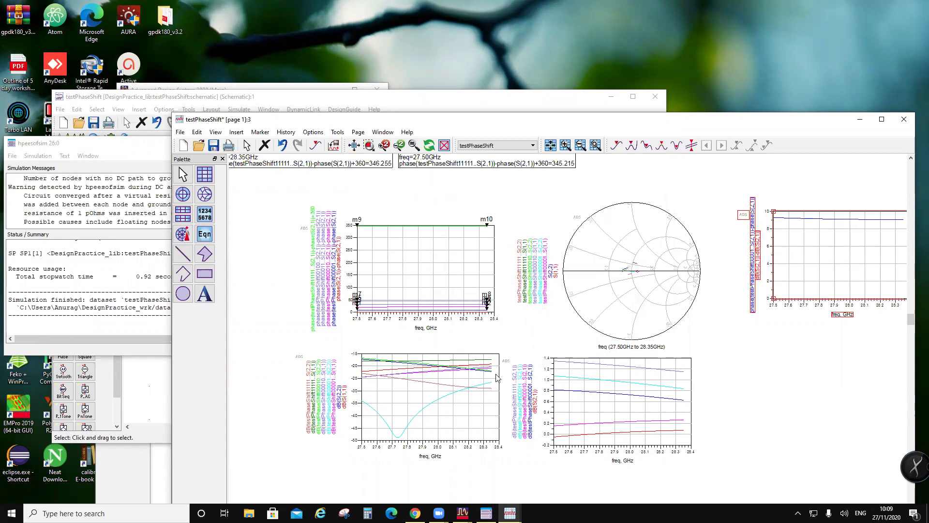
- Review the state 11111 plots and delete the separate 00001 phase-difference plot beside the Smith chart
scroll(513, 324, "up", 1)
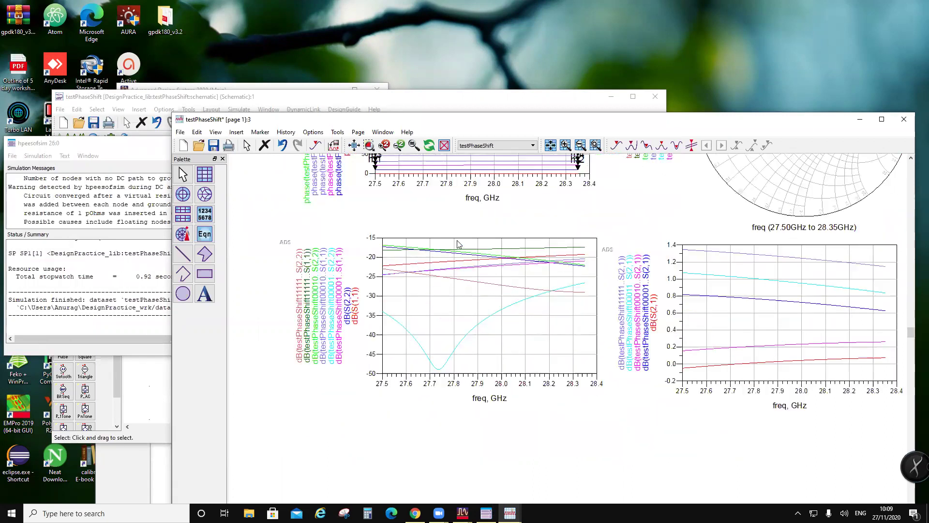
scroll(571, 292, "down", 3)
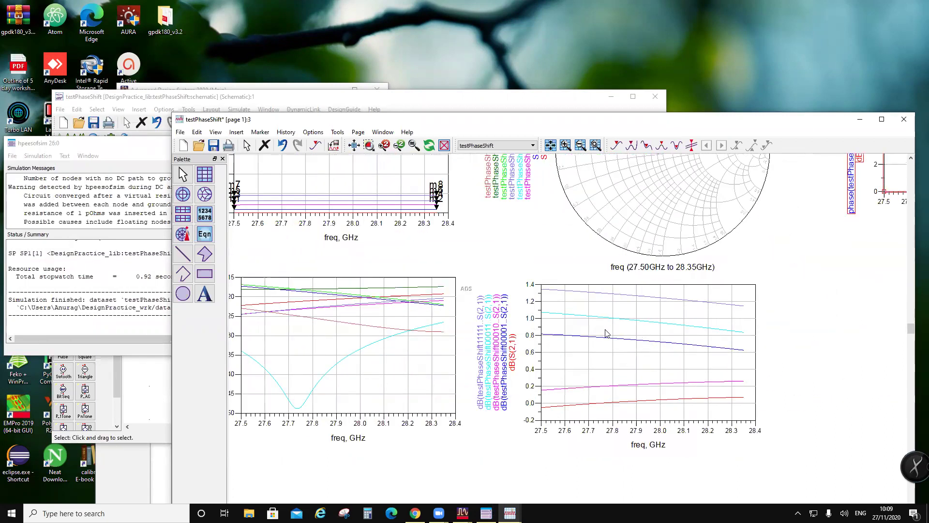
scroll(567, 365, "up", 1)
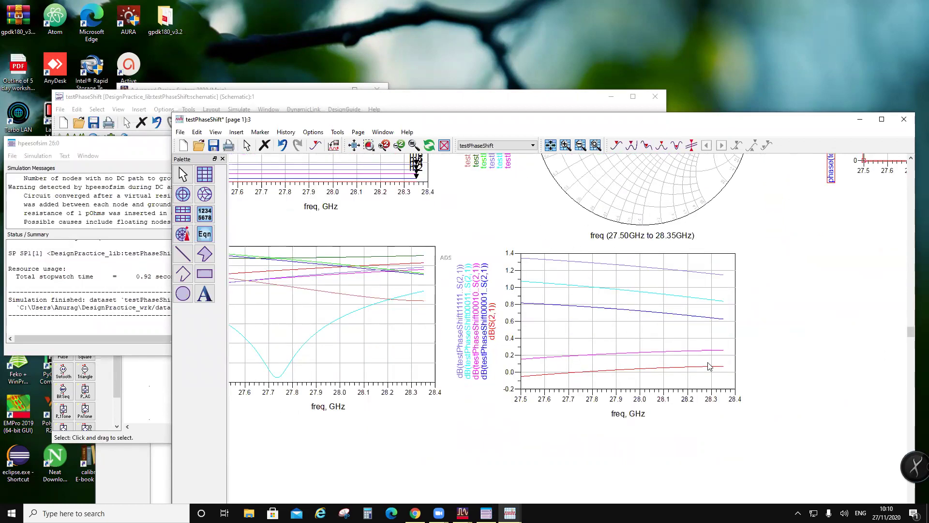
scroll(562, 291, "down", 1)
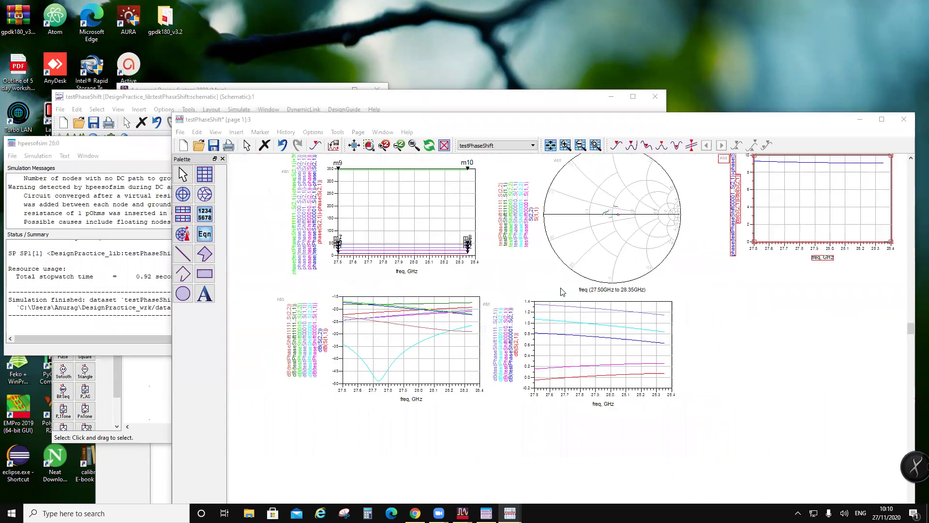
scroll(596, 280, "down", 2)
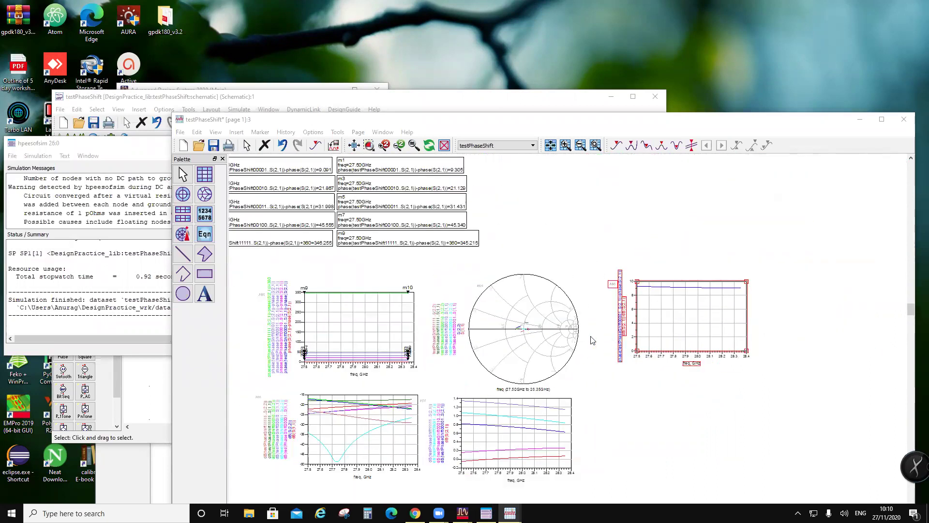
scroll(591, 340, "up", 2)
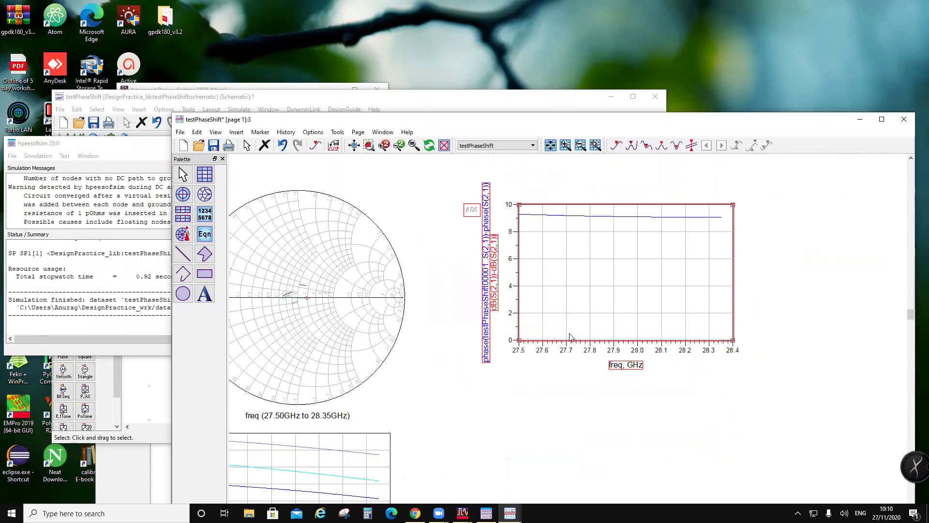
key("Delete")
scroll(490, 344, "down", 2)
scroll(558, 347, "up", 1)
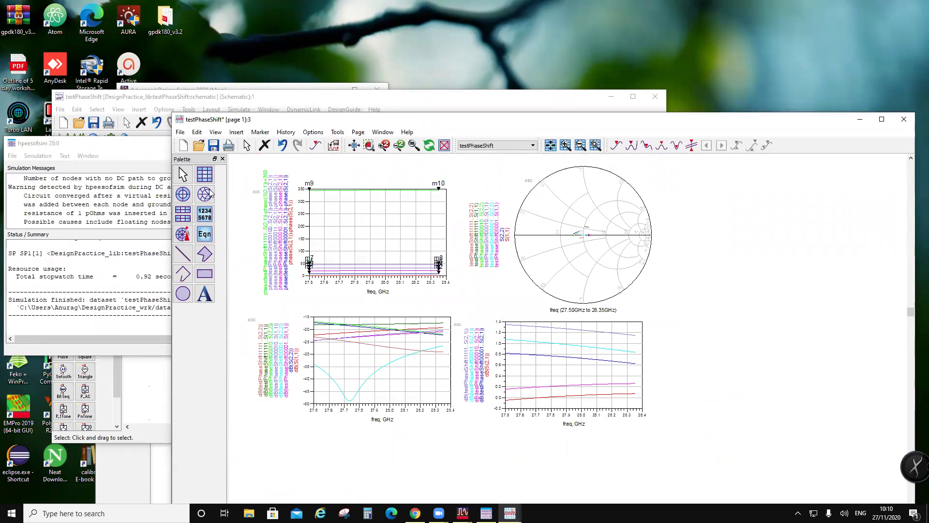
- Save the testPhaseShift data display and close the testPhaseShift schematic
left_click(215, 148)
left_click(341, 100)
scroll(387, 252, "down", 1)
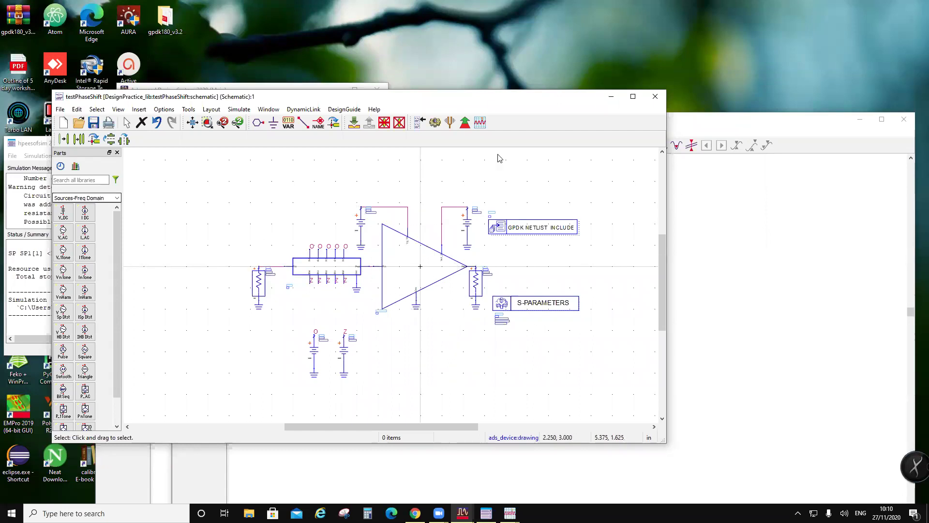
left_click(654, 98)
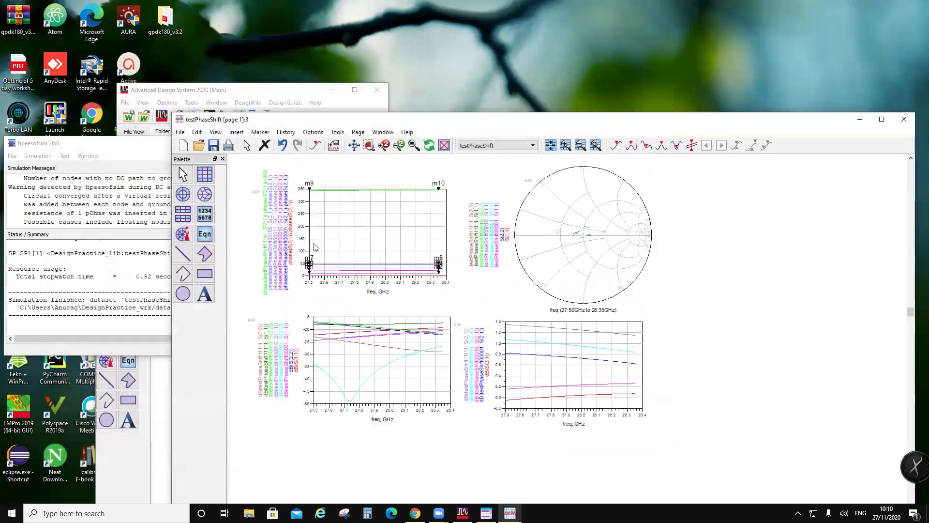
- Collapse the GainCompC and PS5bit cells and the LNA and PhaseShifter folders in the workspace tree
left_click(206, 92)
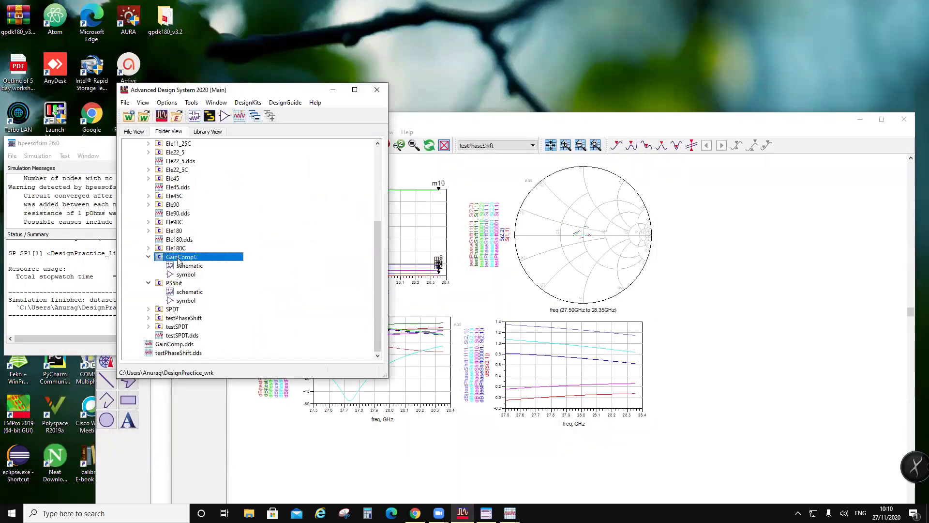
left_click(149, 257)
left_click(149, 283)
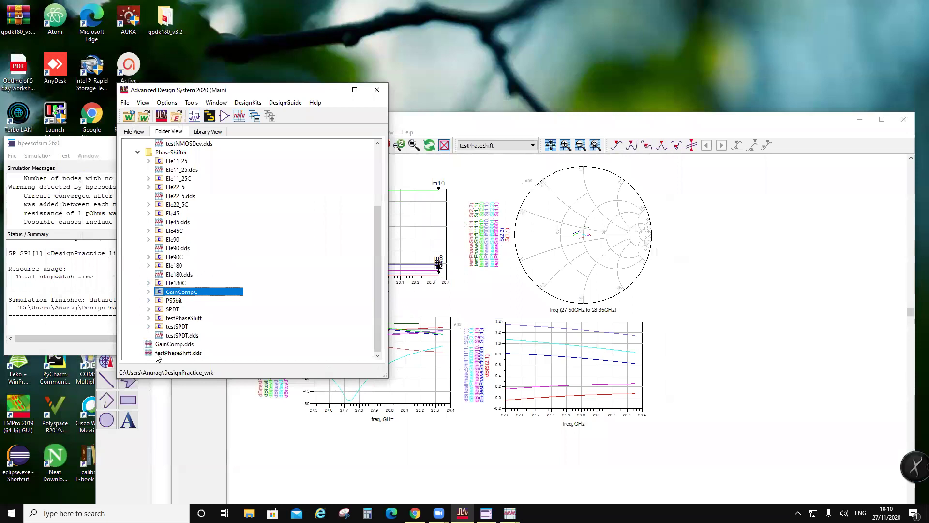
scroll(173, 224, "up", 3)
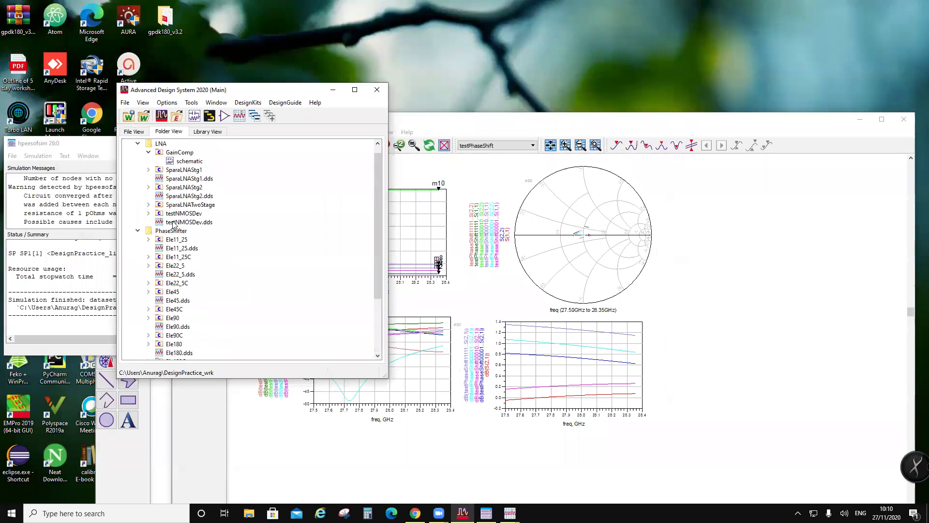
left_click(138, 144)
left_click(138, 160)
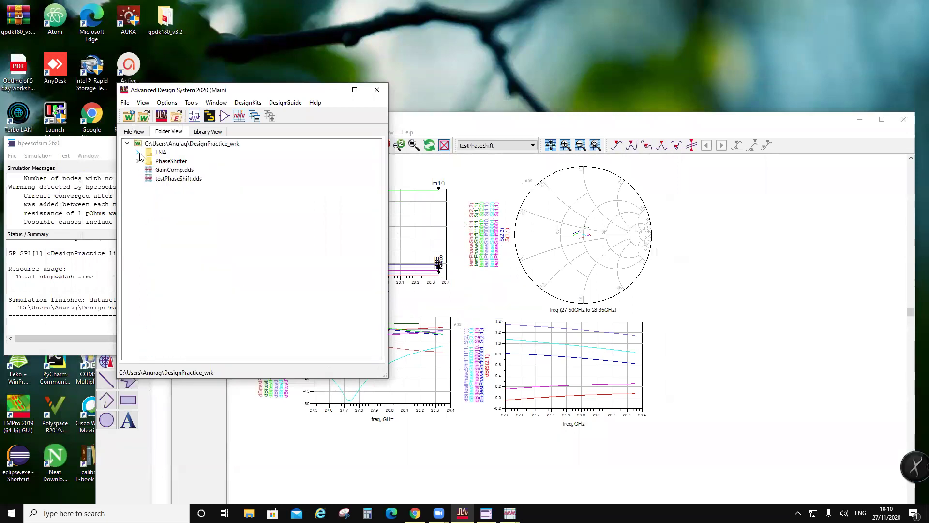
- Move the GainComp.dds and testPhaseShift.dds data displays into the PhaseShifter folder
mouse_move(166, 172)
left_mouse_down()
mouse_move(163, 154)
mouse_move(167, 160)
left_mouse_up()
left_click(172, 176)
left_click(172, 161)
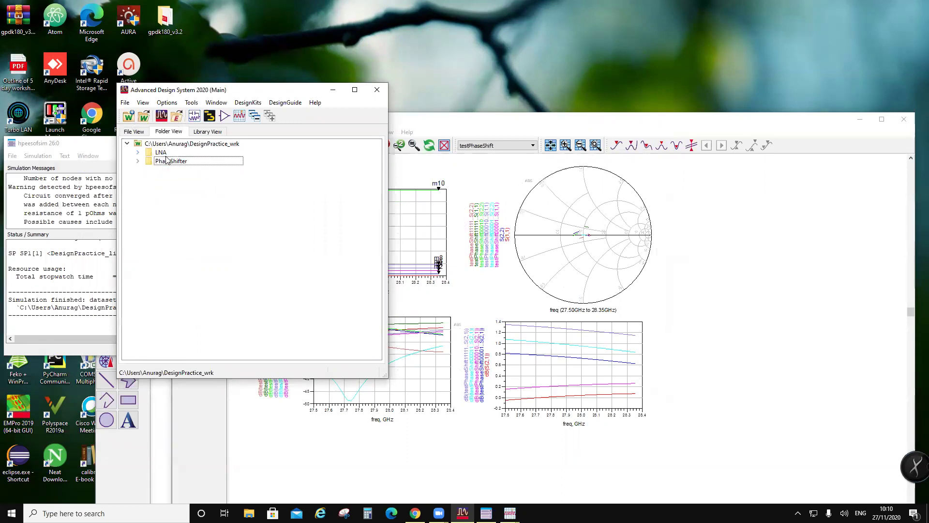
- Create a new folder named Attn in the DesignPractice_wrk workspace
right_click(162, 146)
left_click(186, 162)
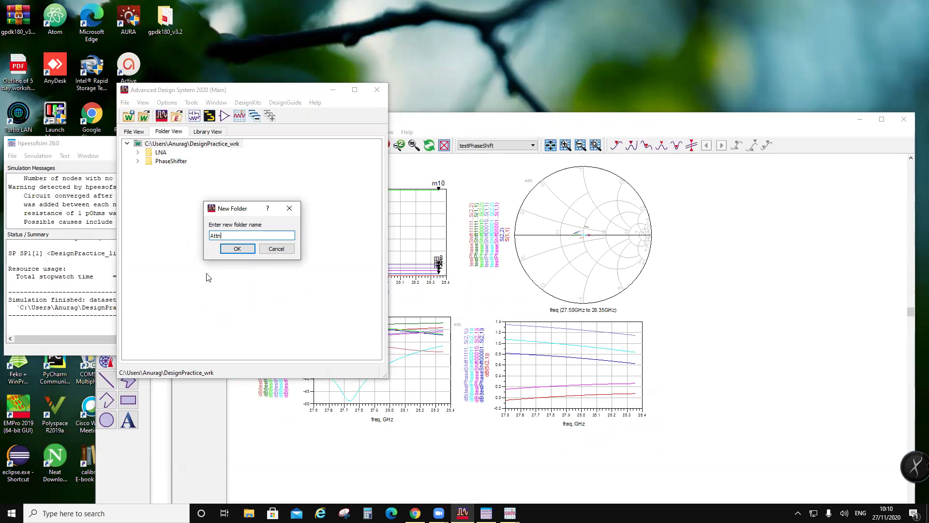
left_click(236, 249)
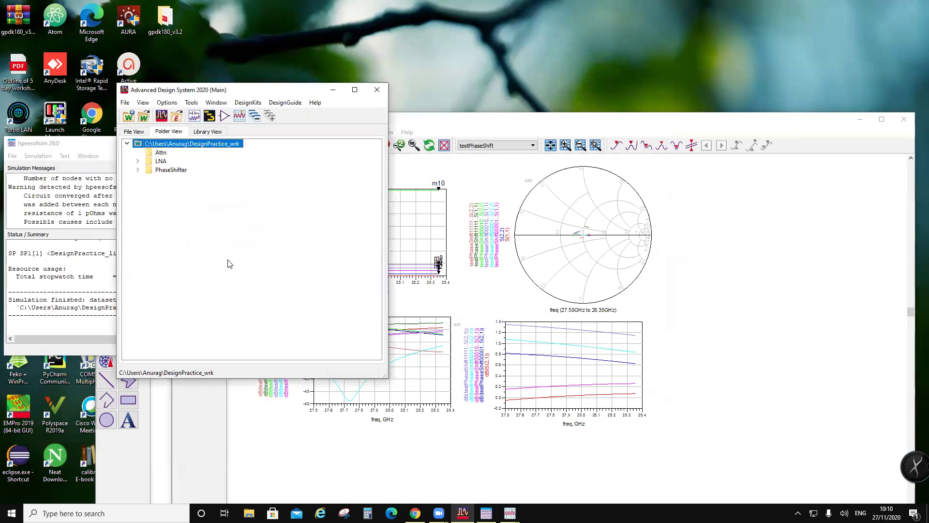
- Open a new blank data display and move its window beside the workspace tree
right_click(158, 153)
mouse_move(252, 159)
left_click(235, 117)
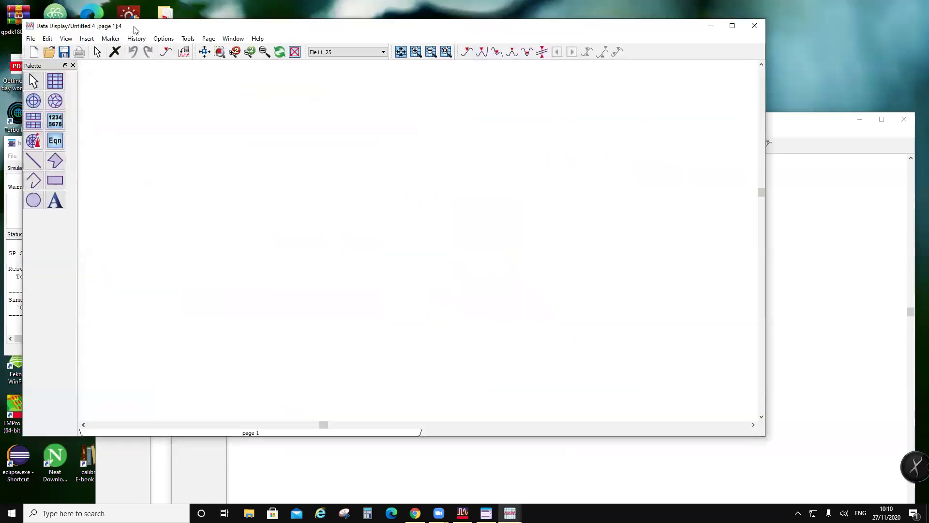
left_click_drag(134, 30, 355, 77)
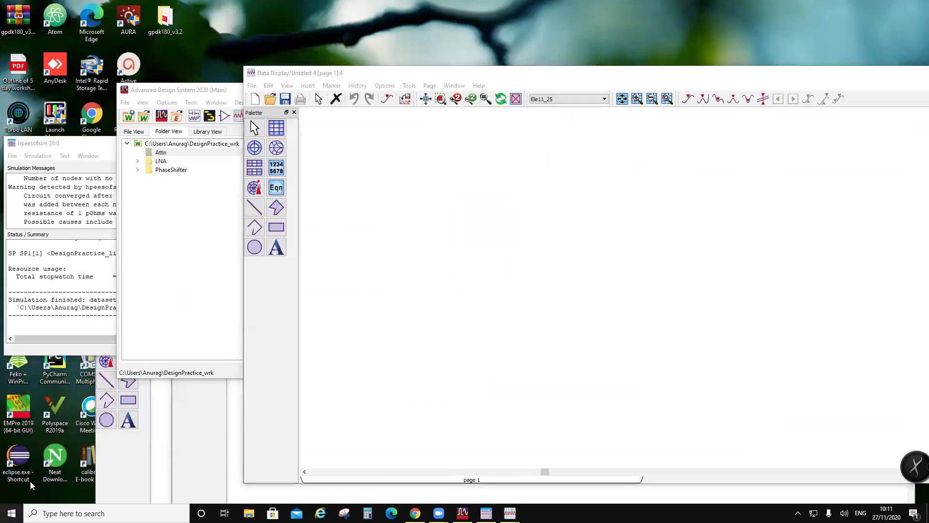
- Open Communication Systems using RF CMOS.pptx in PowerPoint, dismiss document recovery, and browse for the T and π Attenuator Pad Design slide
left_click(11, 513)
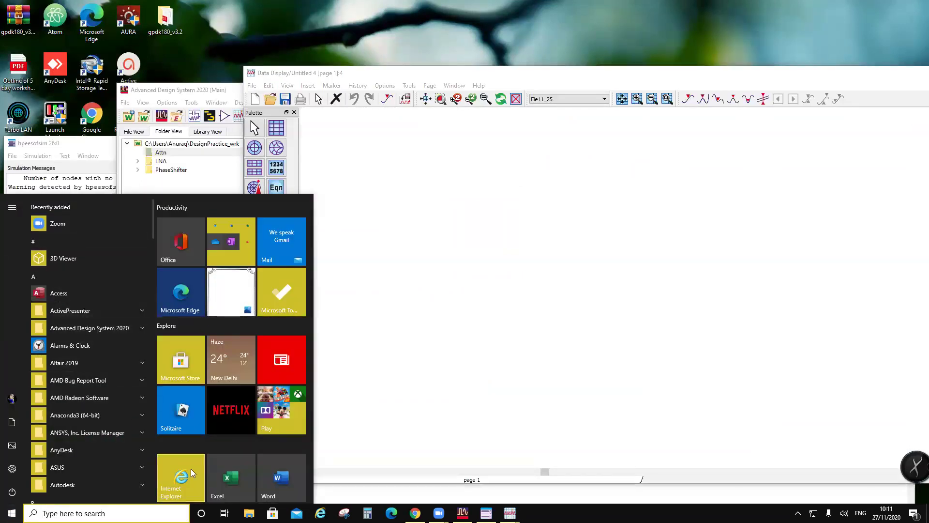
scroll(192, 450, "down", 2)
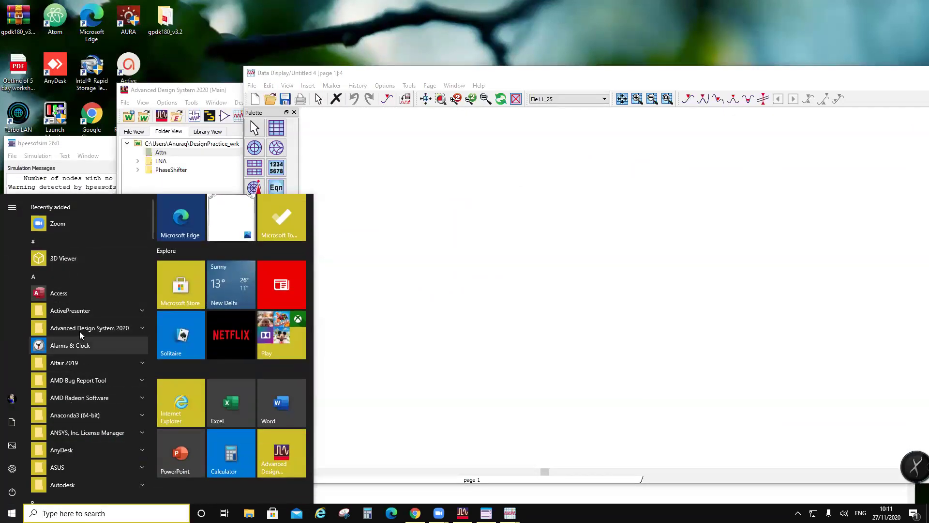
left_click(180, 454)
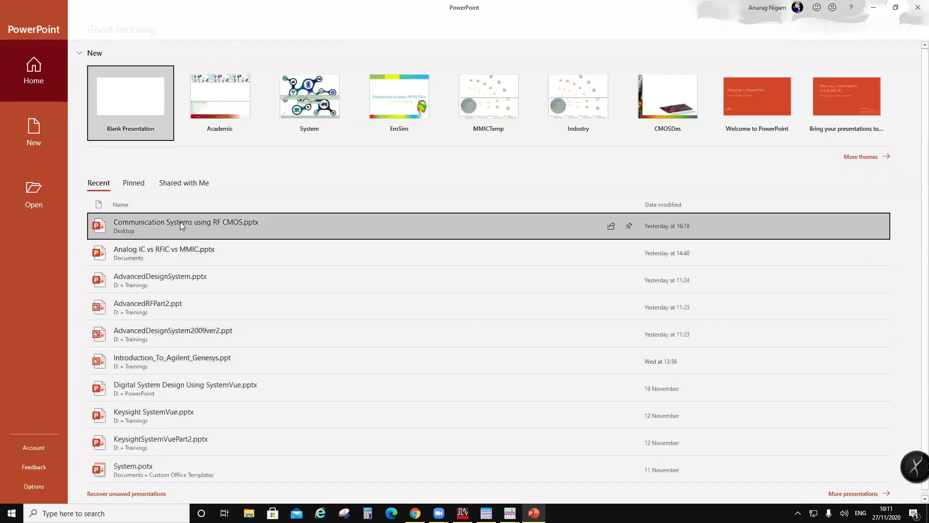
left_click(213, 321)
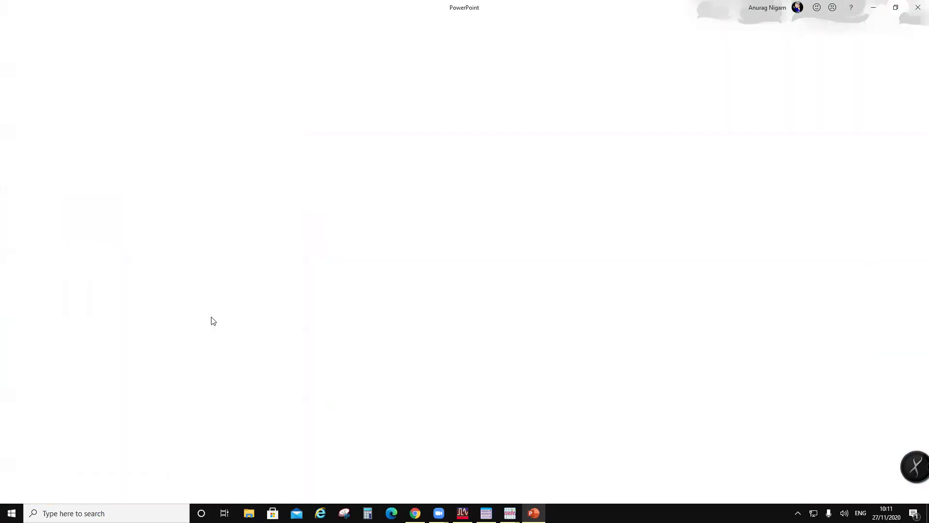
left_click(113, 471)
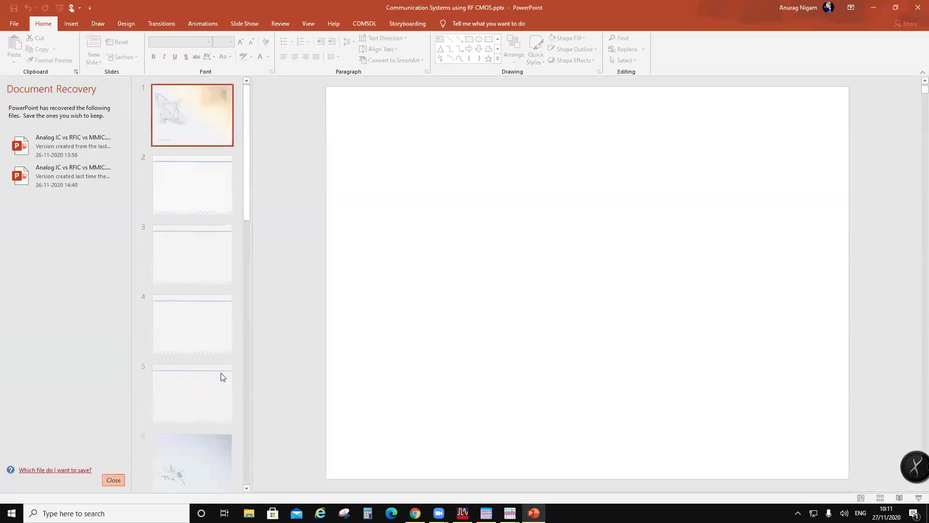
scroll(100, 356, "down", 5)
scroll(99, 356, "down", 20)
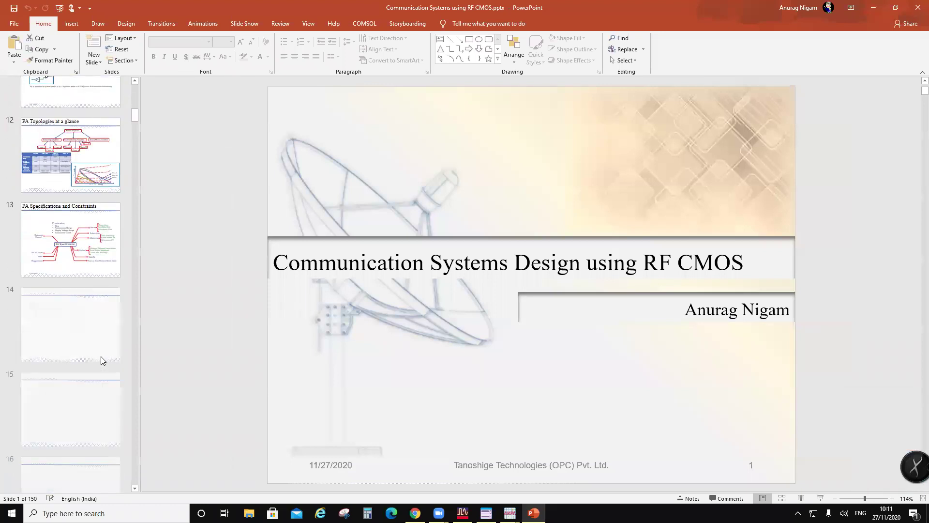
scroll(100, 357, "down", 15)
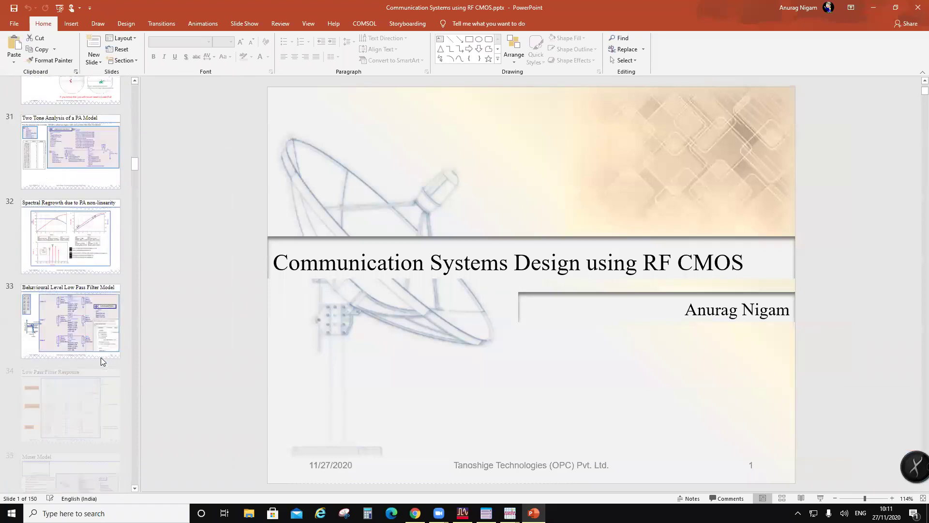
scroll(102, 361, "down", 10)
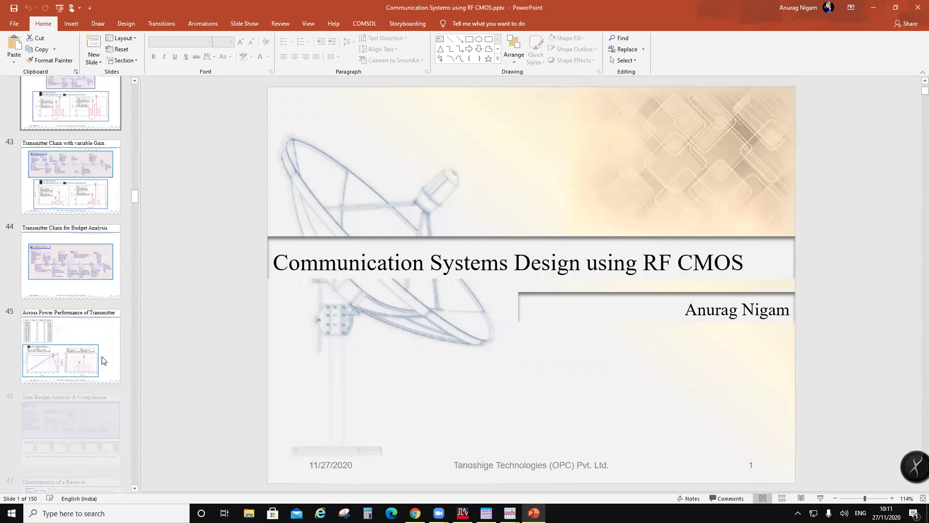
scroll(102, 358, "down", 5)
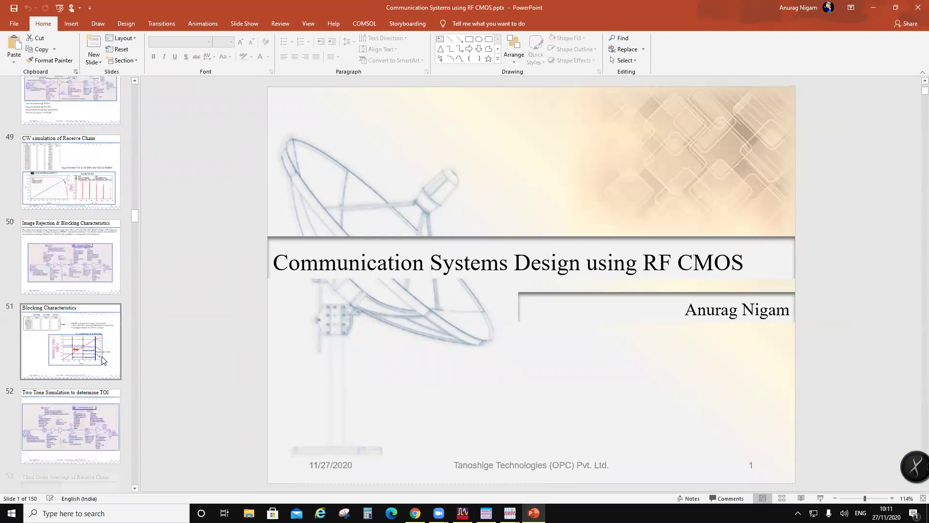
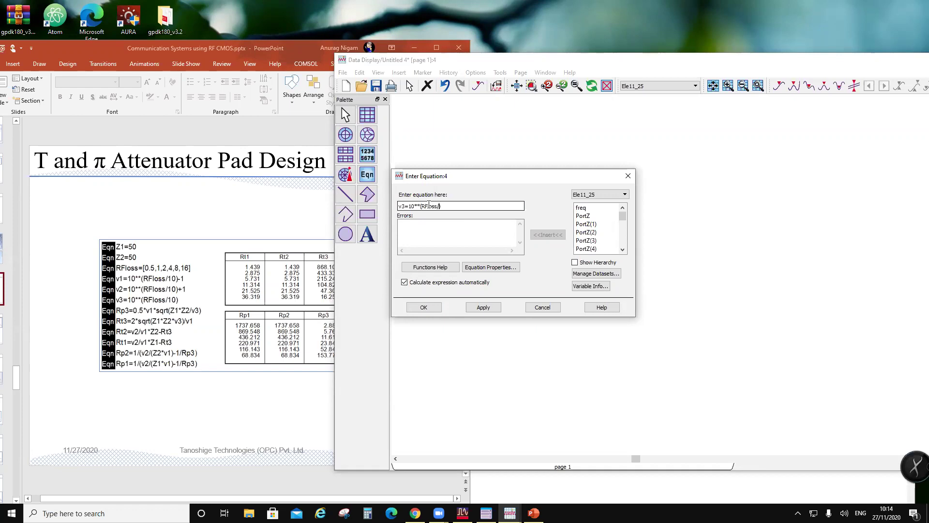
- Add the equations v3=10**(RFloss/10), Rt3=2*sqrt(Z1*Z2*v3)/v1 and Rt2=v2/v1*Z2-Rt3 below the existing ones
left_click(423, 306)
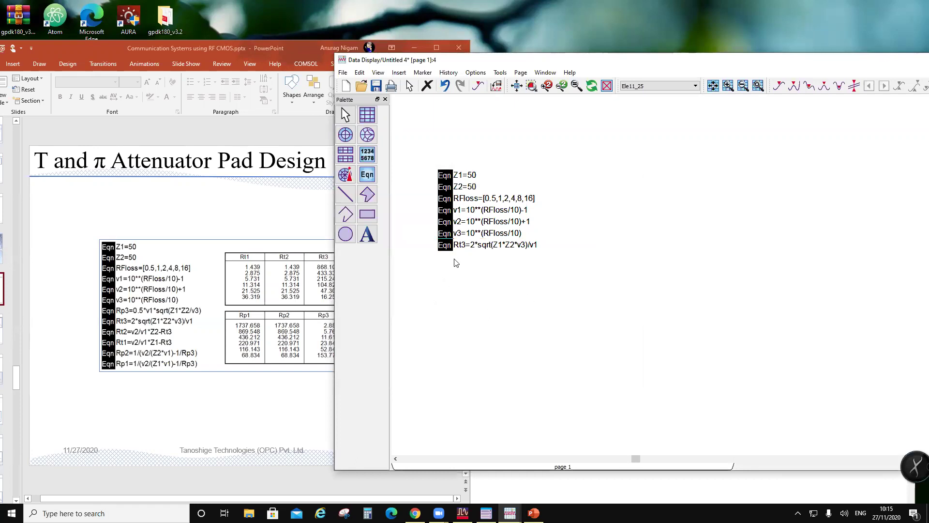
left_click(367, 174)
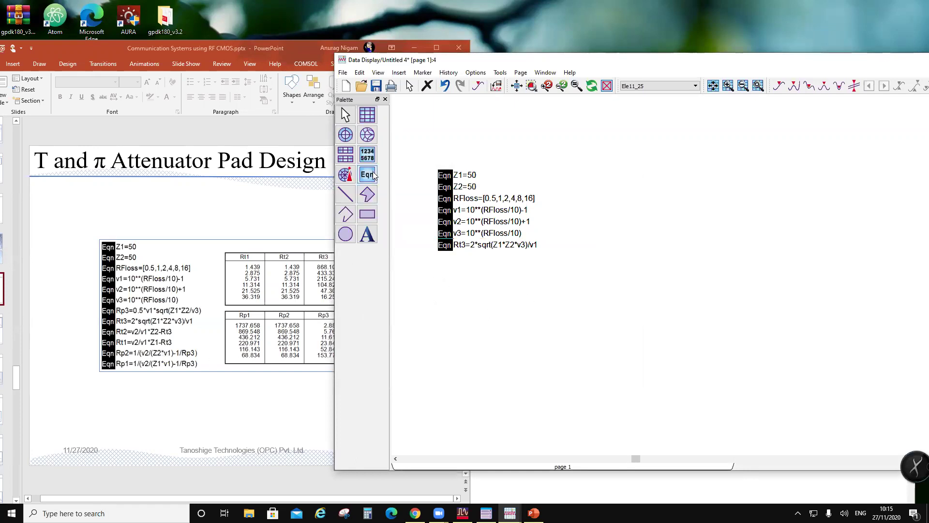
left_click(437, 253)
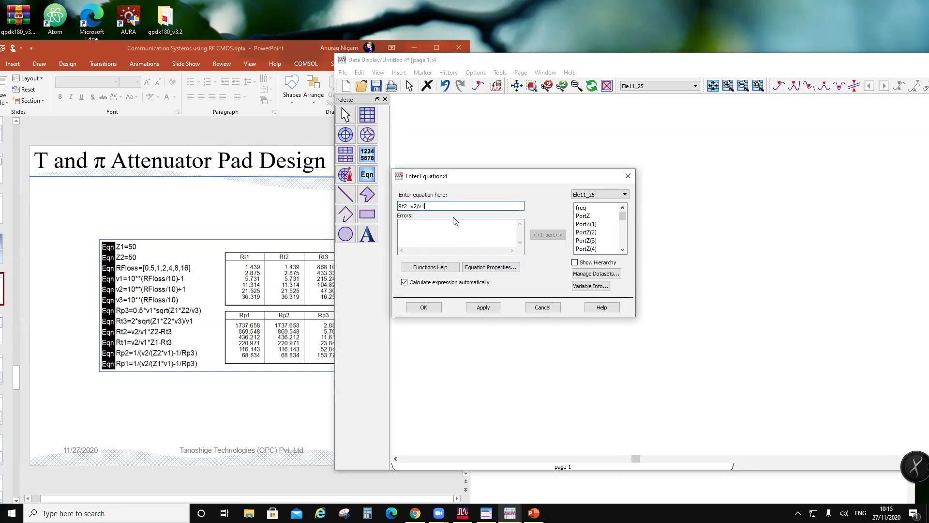
type("*")
left_click(430, 311)
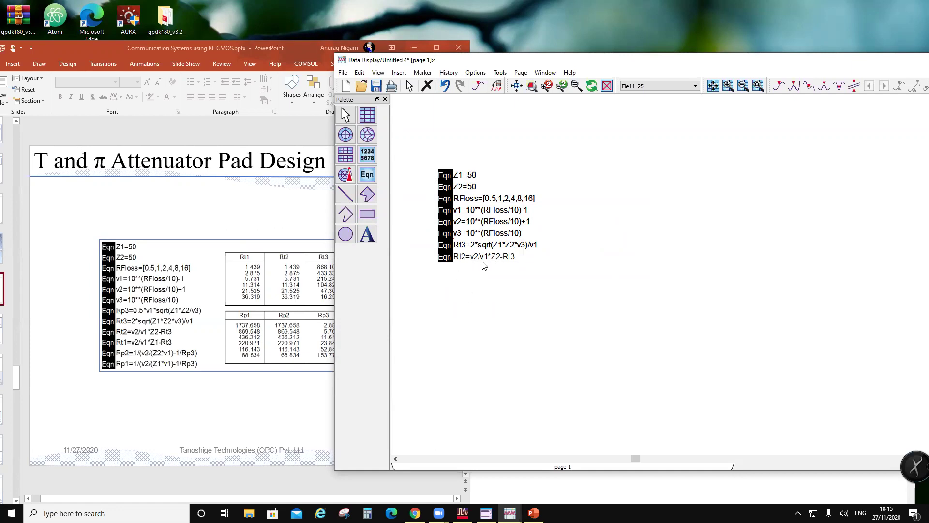
- Duplicate the Rt2 equation below itself and edit the copy to Rt1=v2/v1*Z1-Rt3
left_click(370, 177)
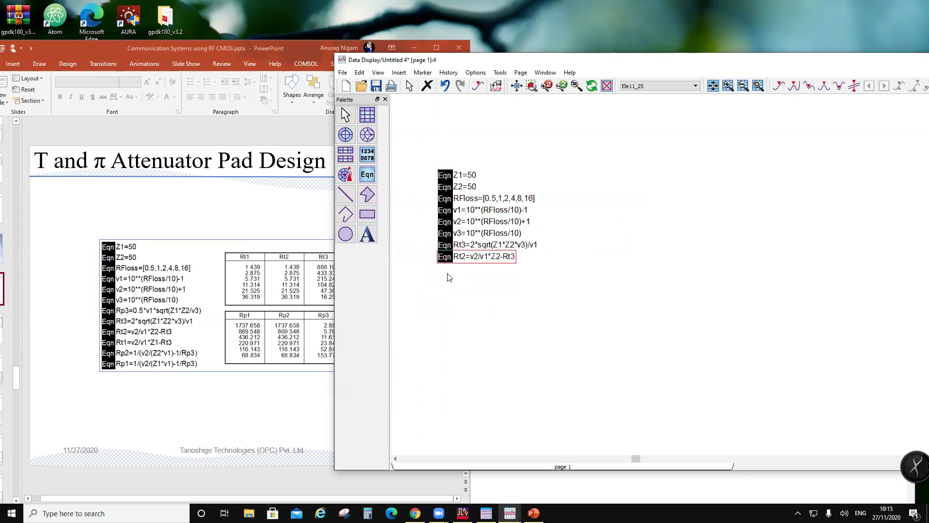
left_click(440, 267)
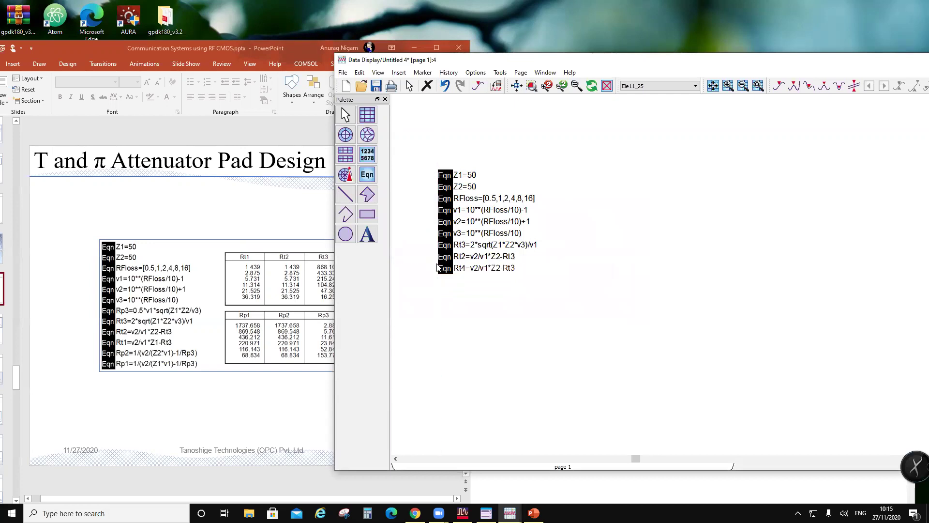
left_click(464, 268)
left_click_drag(463, 268, 460, 269)
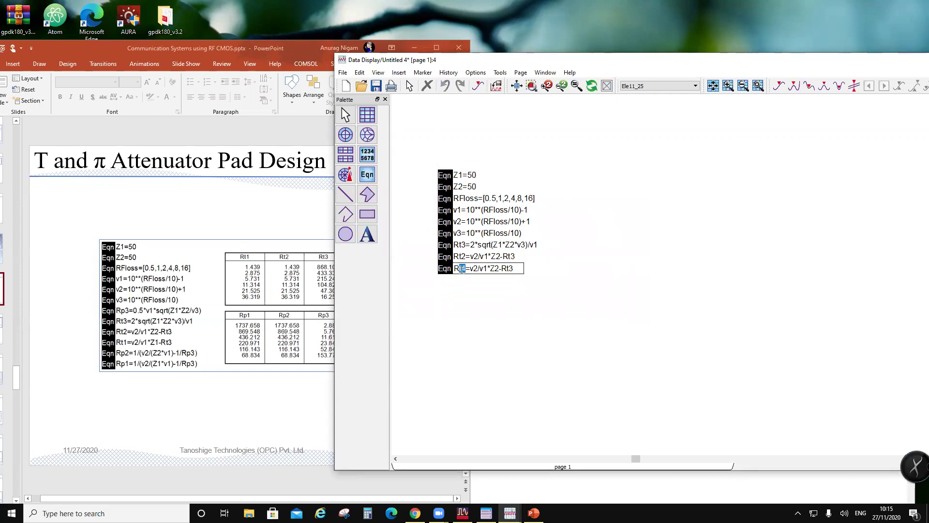
type("1")
left_click(467, 282)
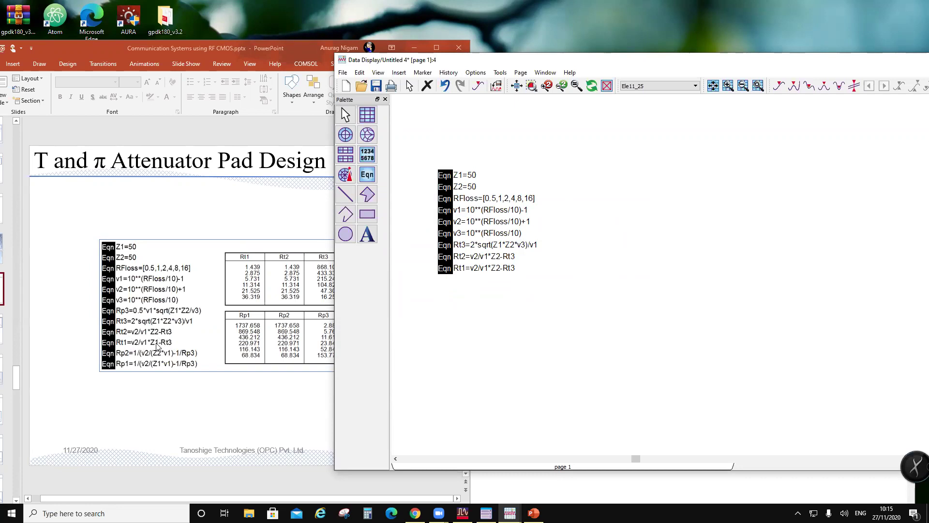
double_click(500, 269)
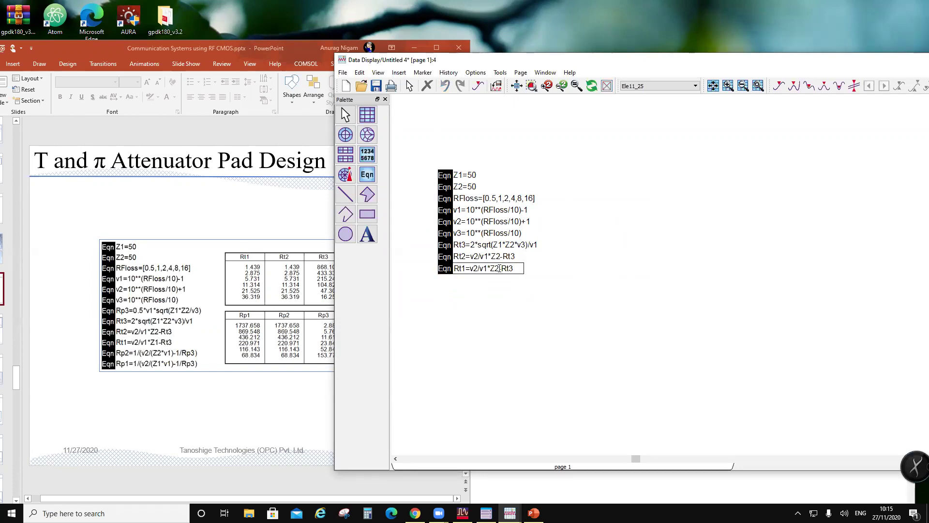
type("1")
left_click(520, 290)
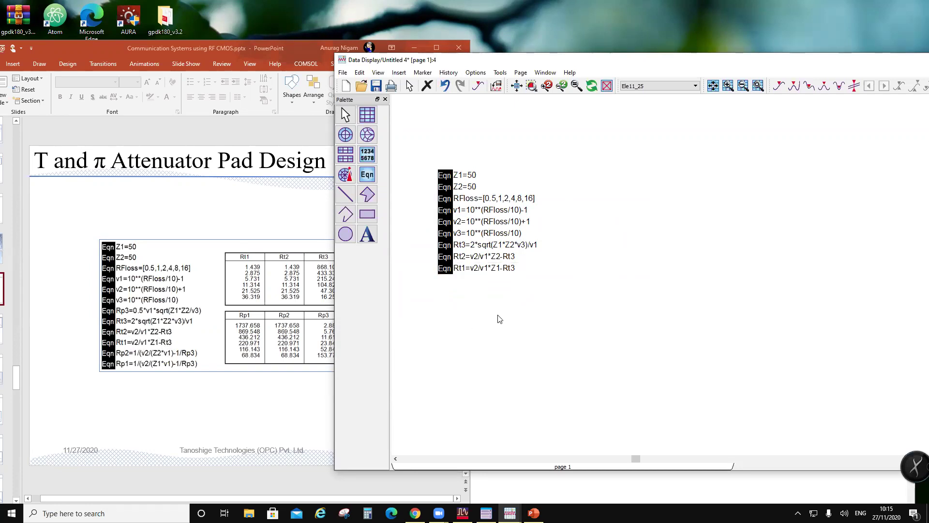
- Insert a list plot beside the equations showing the equation results Rt1, Rt2 and Rt3
scroll(560, 269, "down", 1)
scroll(711, 273, "up", 1)
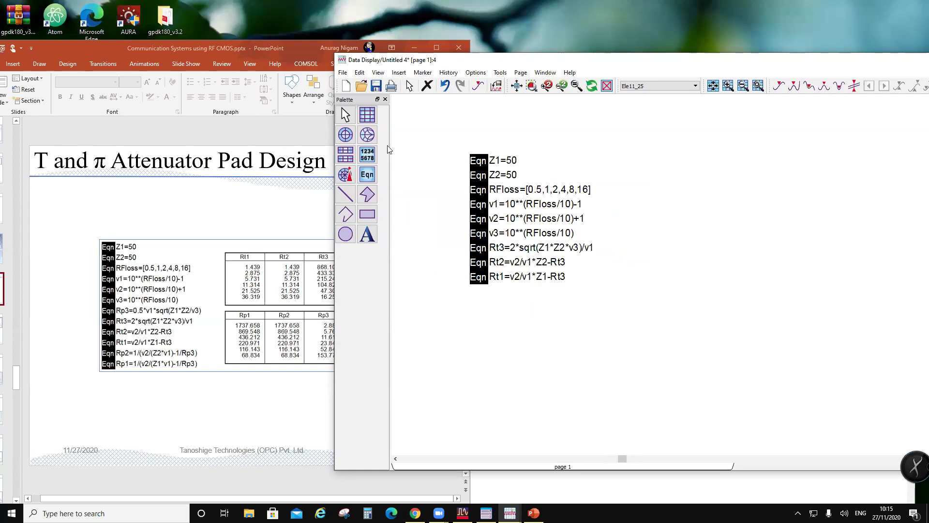
left_click(368, 114)
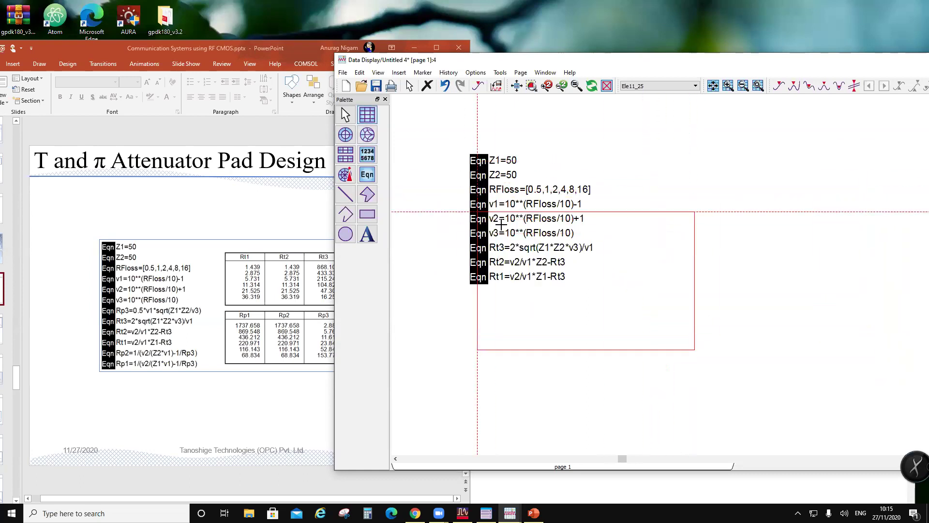
left_click(368, 155)
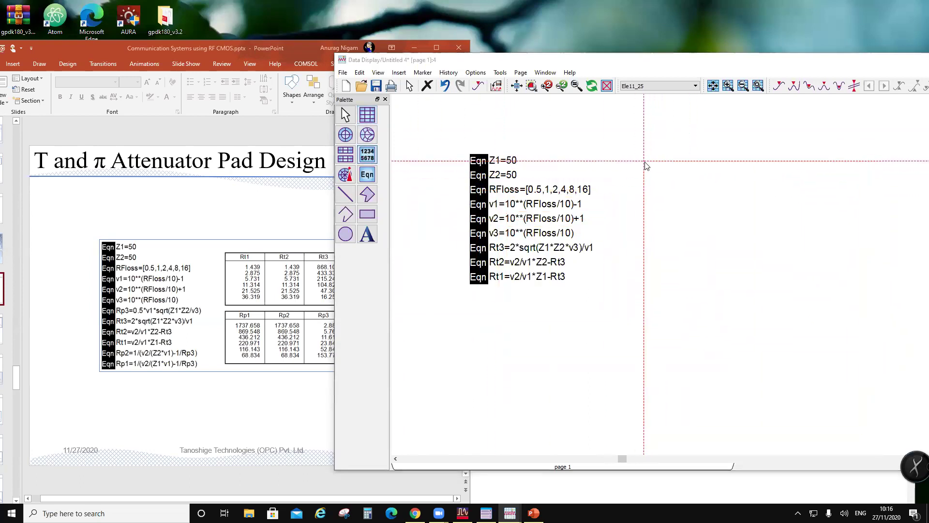
left_click(645, 164)
left_click(341, 172)
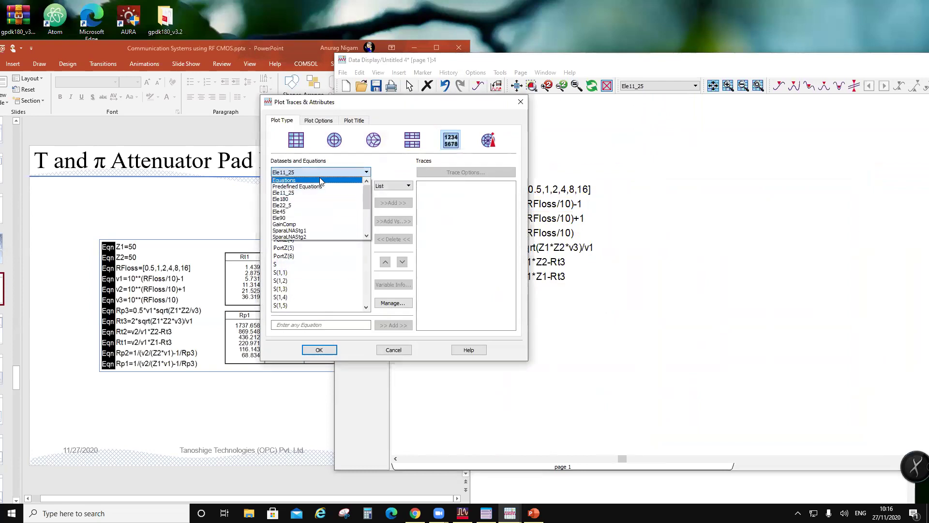
left_click(321, 182)
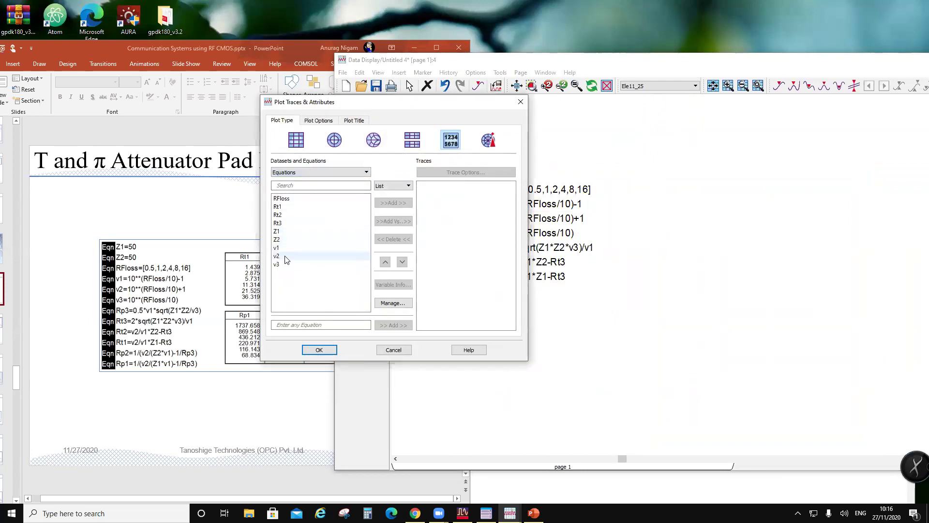
left_click(288, 208)
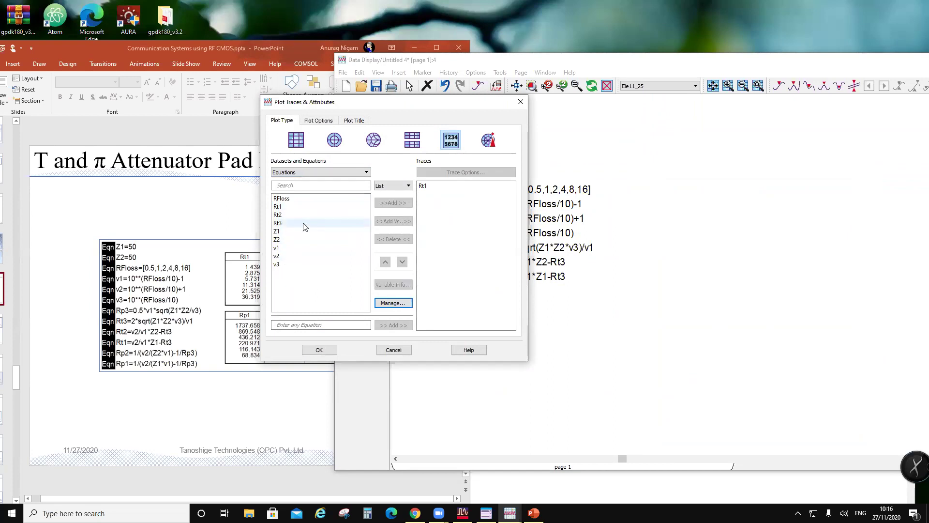
left_click(387, 202)
left_click(387, 203)
left_click(392, 203)
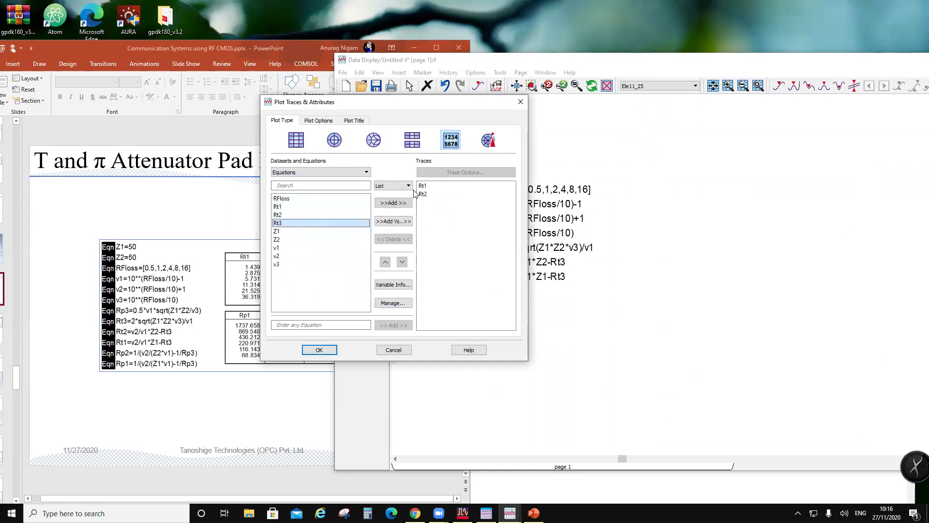
left_click(333, 349)
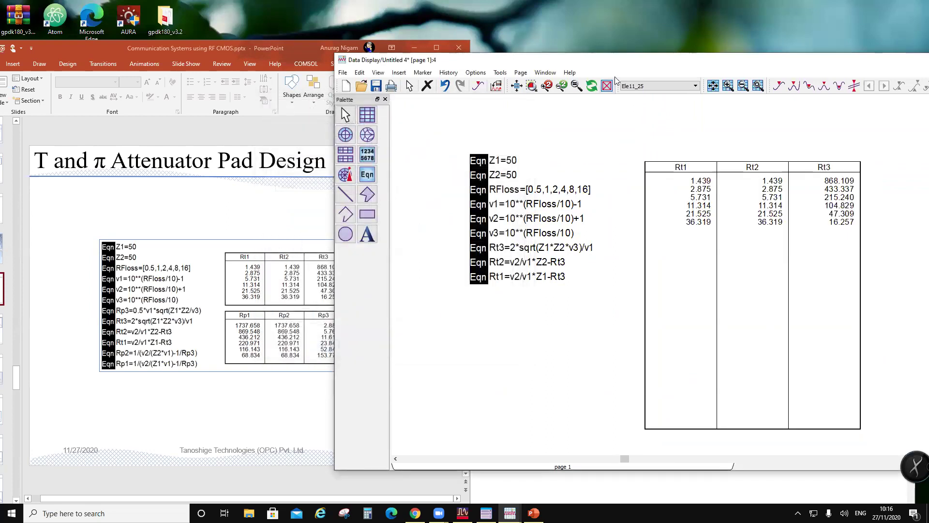
- Add the RFloss equation as a further column in the Rt1, Rt2, Rt3 list
left_click_drag(624, 66, 439, 75)
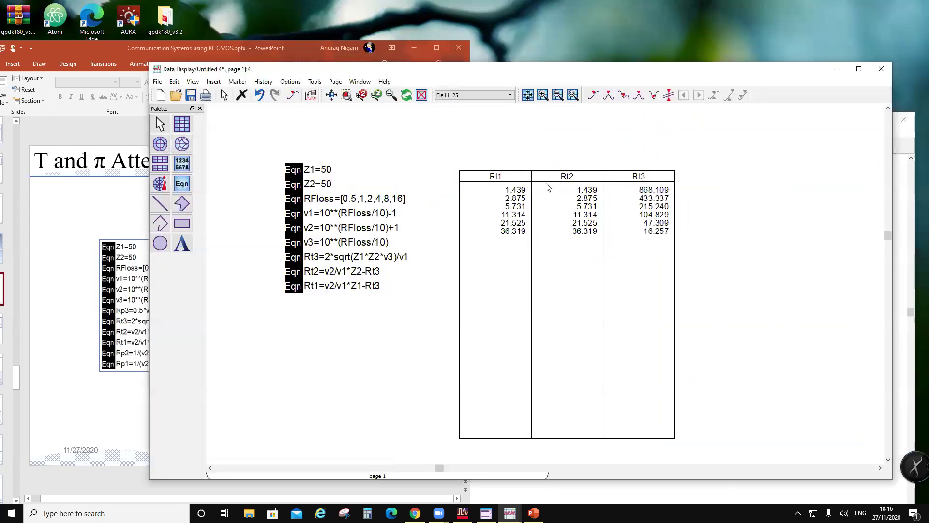
double_click(579, 292)
left_click(325, 172)
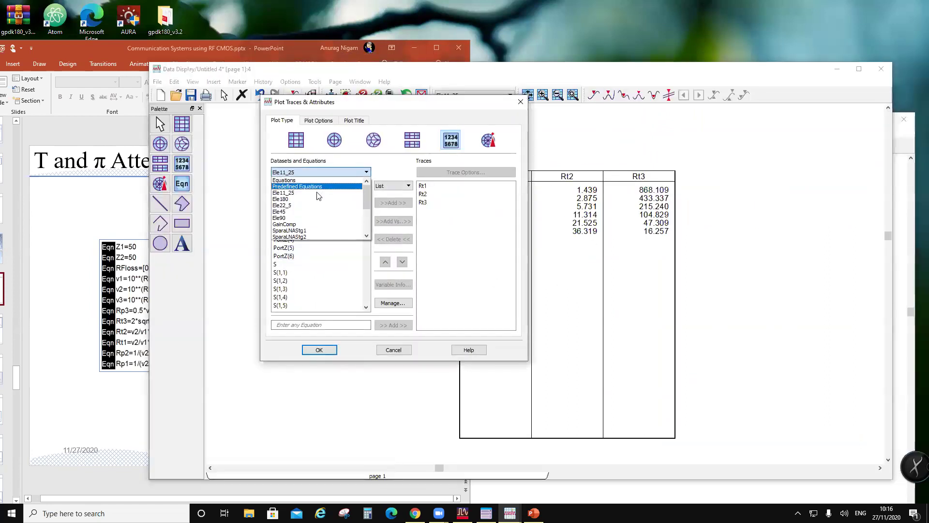
left_click(309, 185)
left_click(281, 198)
left_click(393, 203)
left_click(317, 350)
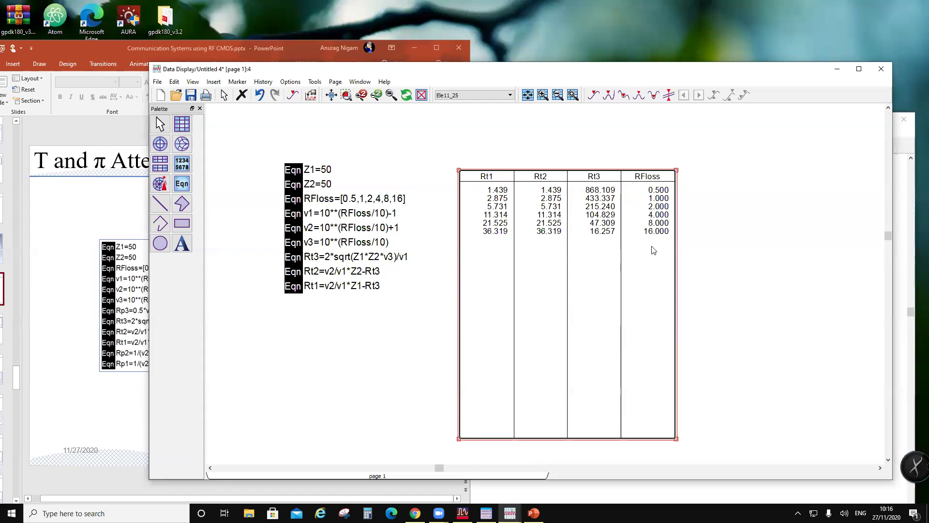
left_click(303, 343)
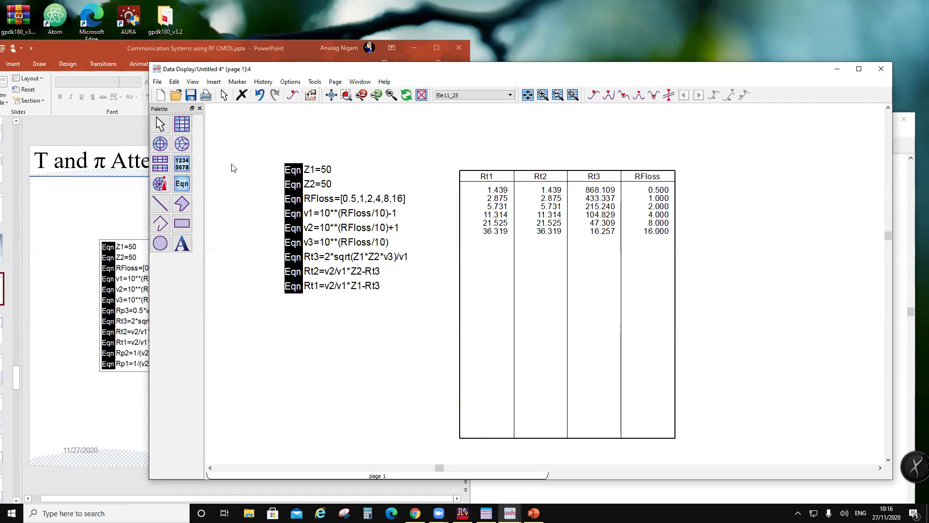
- Uncover the reference slide's equations and save the data display as DesAttn.dds in the DesignPractice_wrk folder
left_click_drag(405, 64, 537, 55)
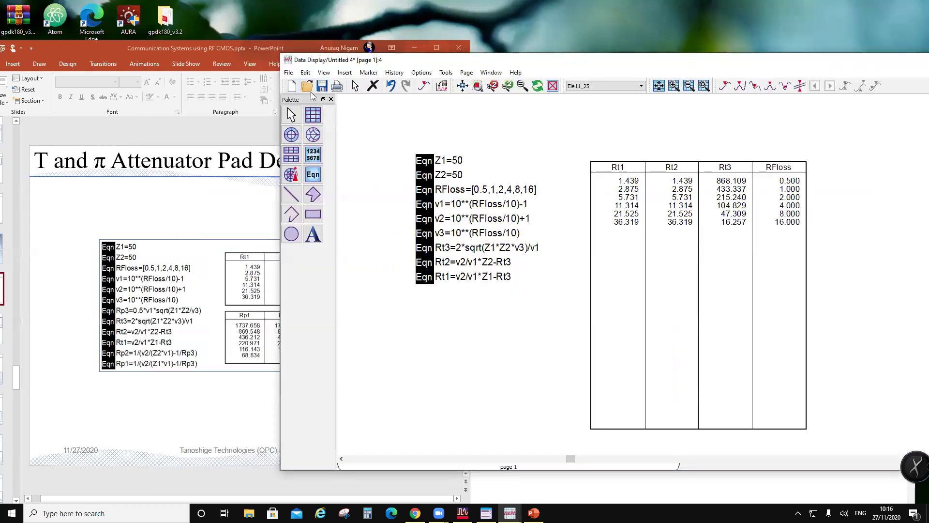
left_click(322, 86)
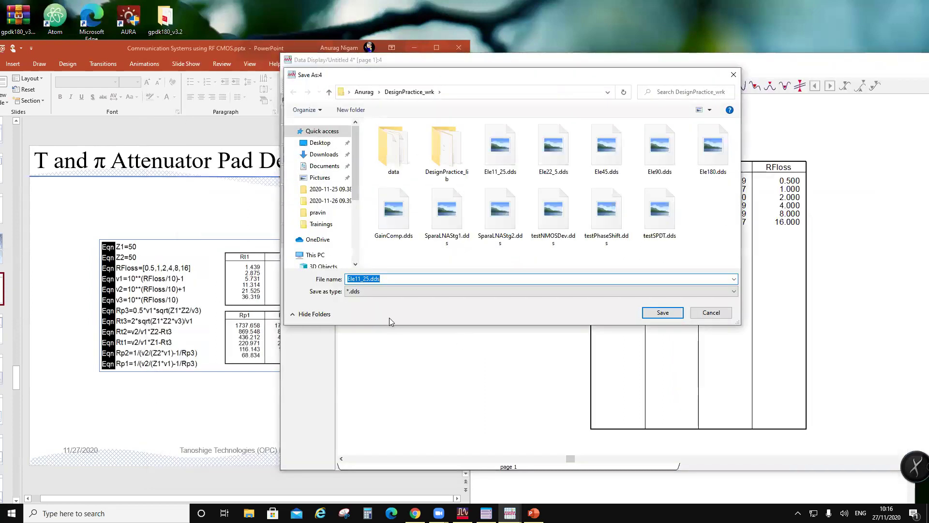
left_click(662, 312)
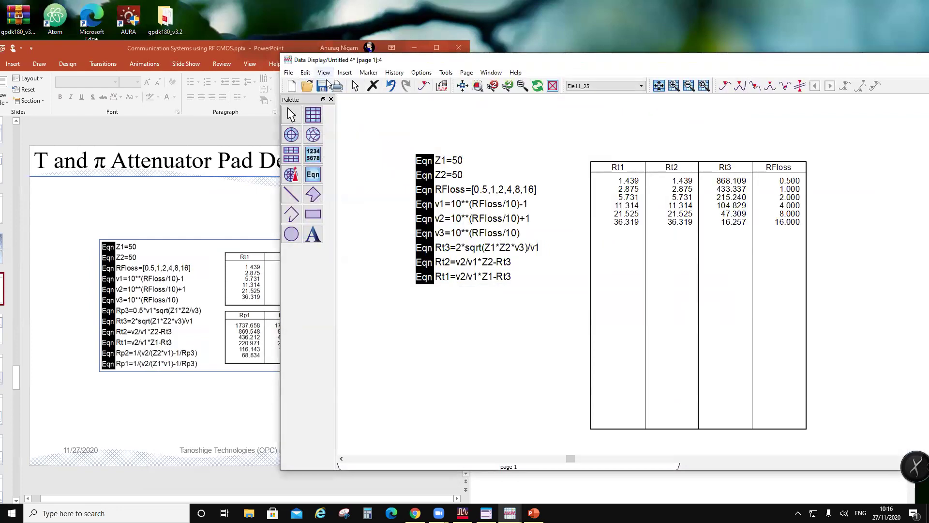
left_click(321, 86)
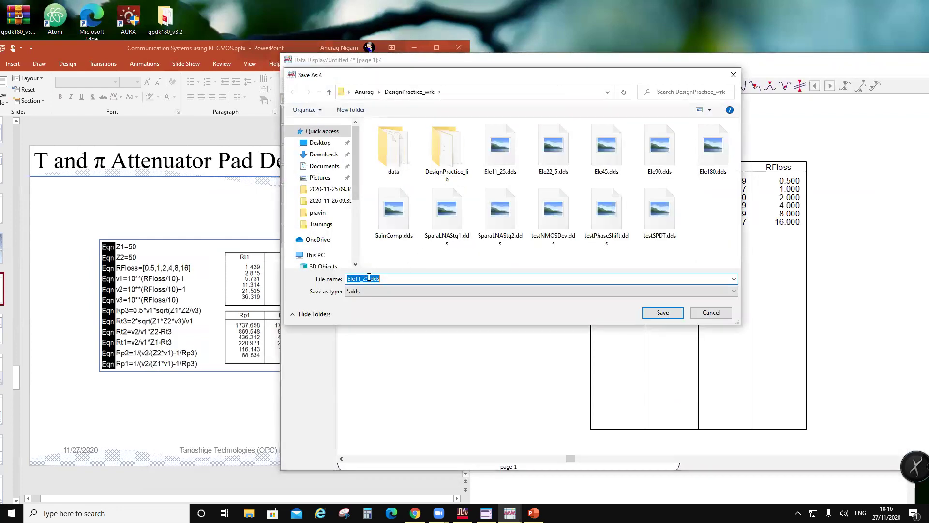
left_click_drag(369, 279, 325, 284)
type("DesAttn")
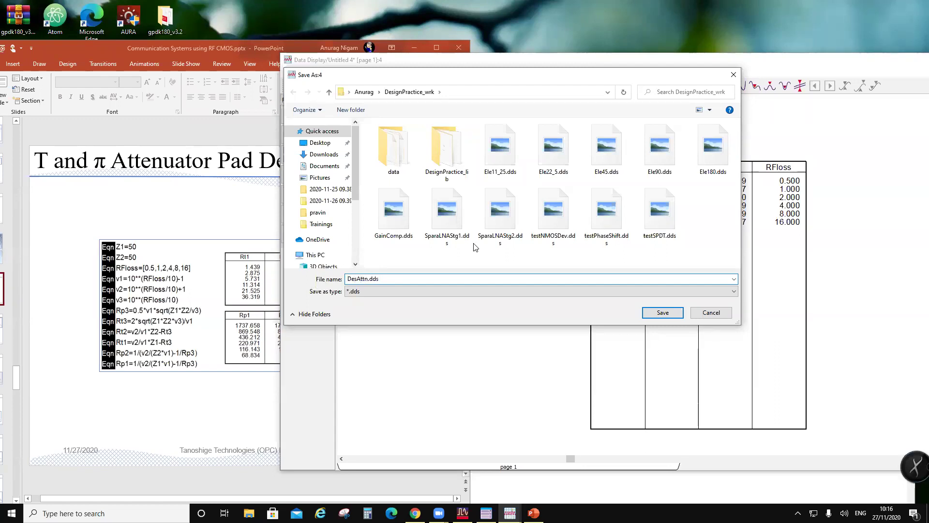
left_click(671, 313)
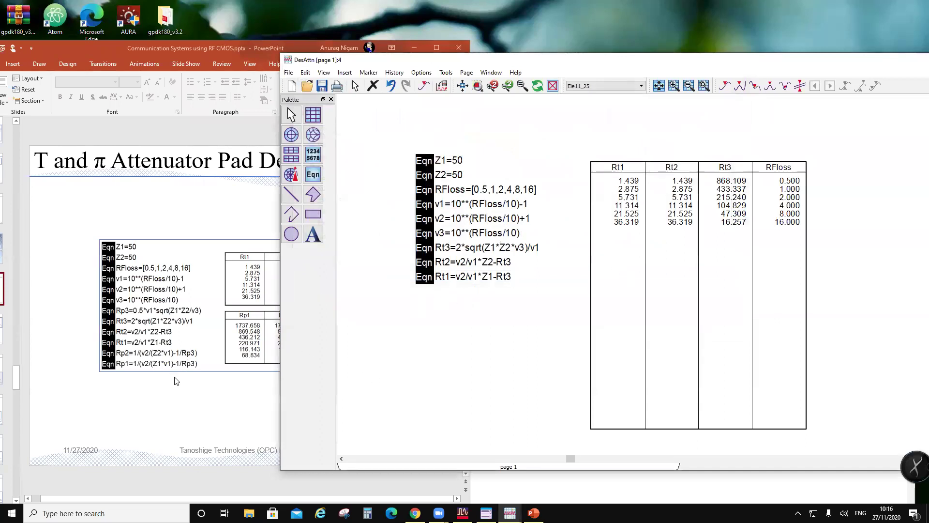
- Add the equation Rp3=0.5*v1*sqrt(Z1*Z2/v3) below the Rt1 equation
left_click(313, 177)
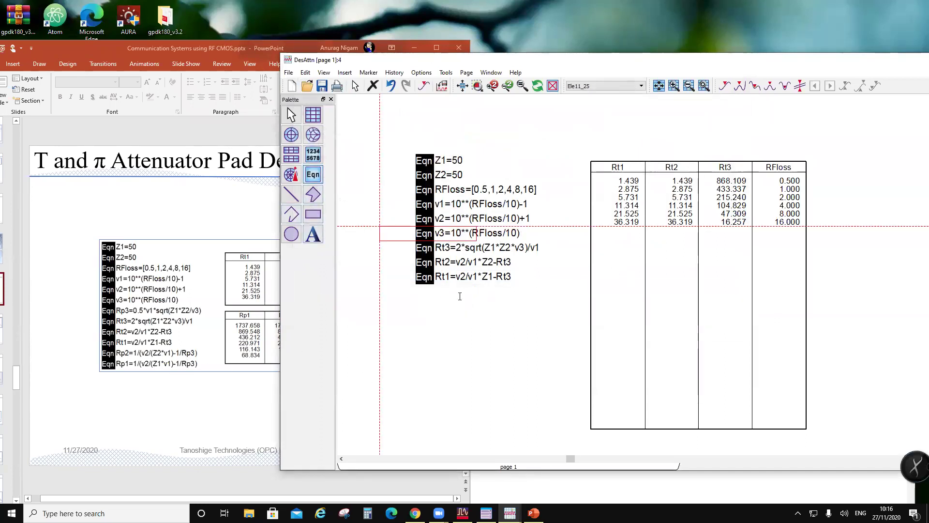
left_click(417, 285)
left_click_drag(450, 180, 592, 230)
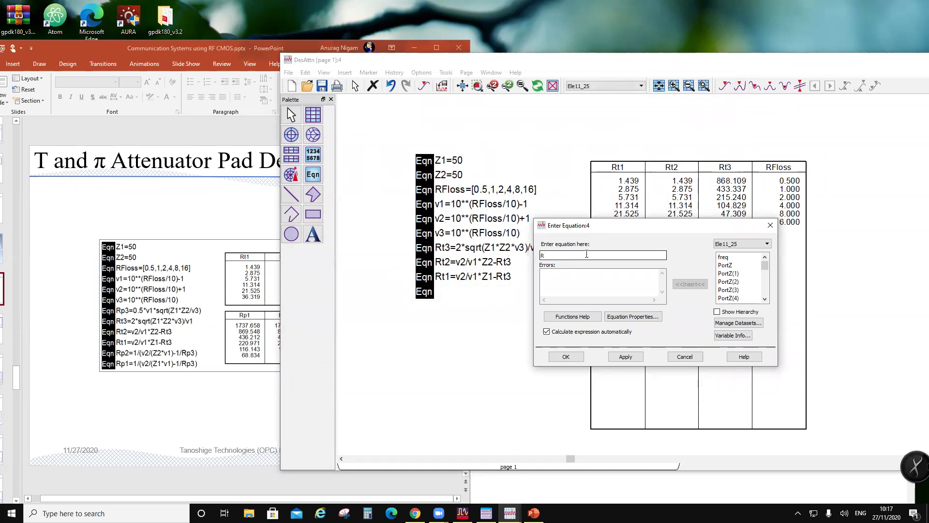
type("Rp3=")
type("0.5*v1*sqrt")
type("(Z1*Z2/v3")
left_click(566, 357)
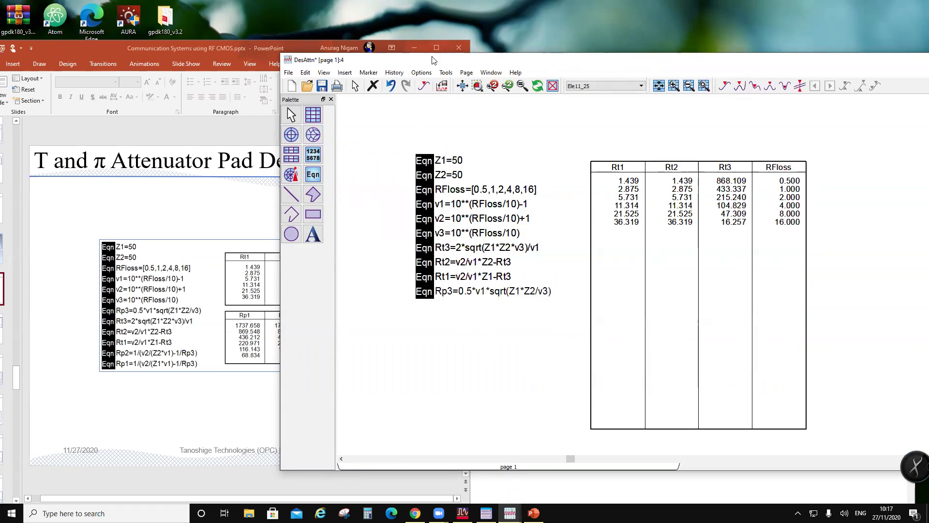
- Add the equation Rp1=1/(v2/(Z1*v1)-1/Rp3) below the Rp3 equation and select it
left_click_drag(434, 60, 316, 50)
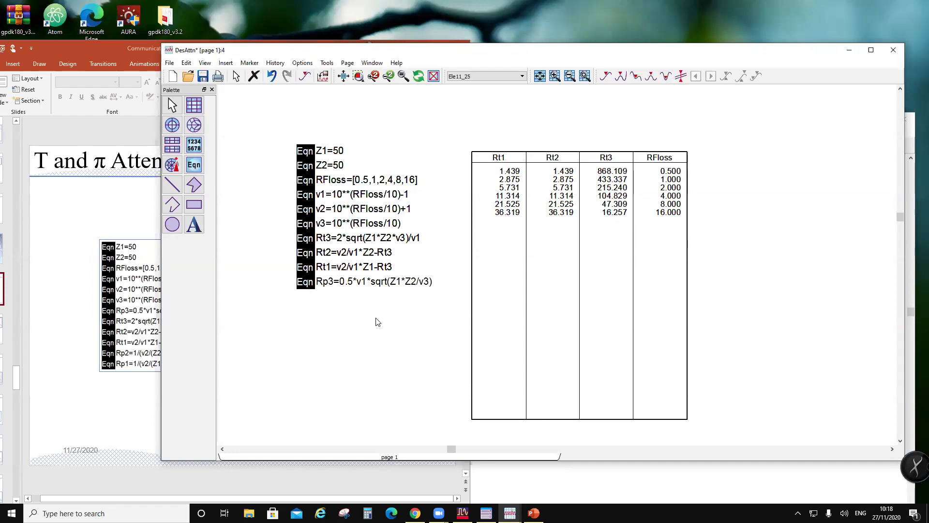
left_click_drag(297, 50, 402, 51)
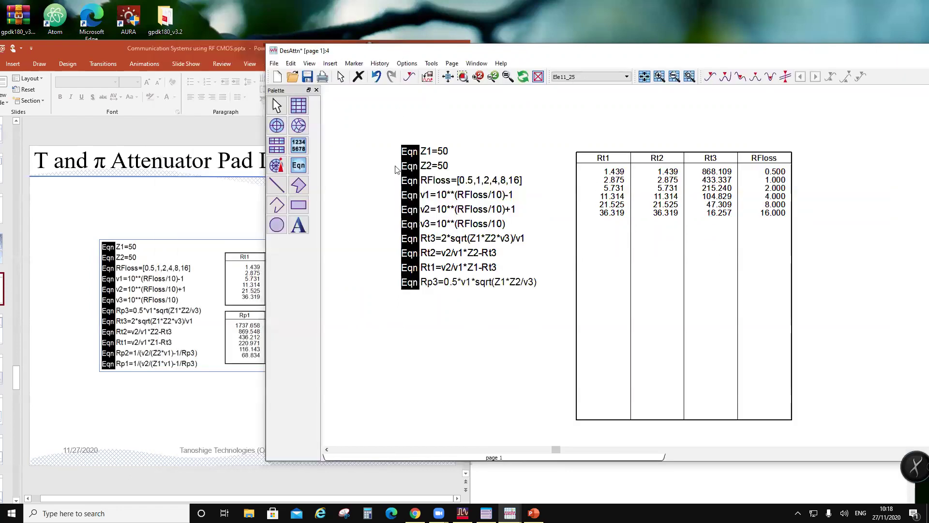
left_click(299, 165)
left_click(402, 295)
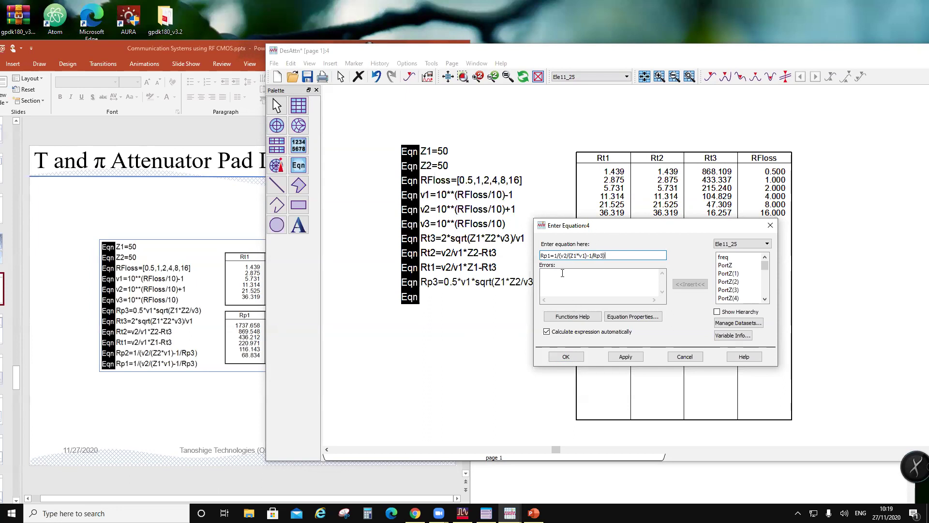
left_click(571, 257)
left_click(565, 357)
left_click(418, 302)
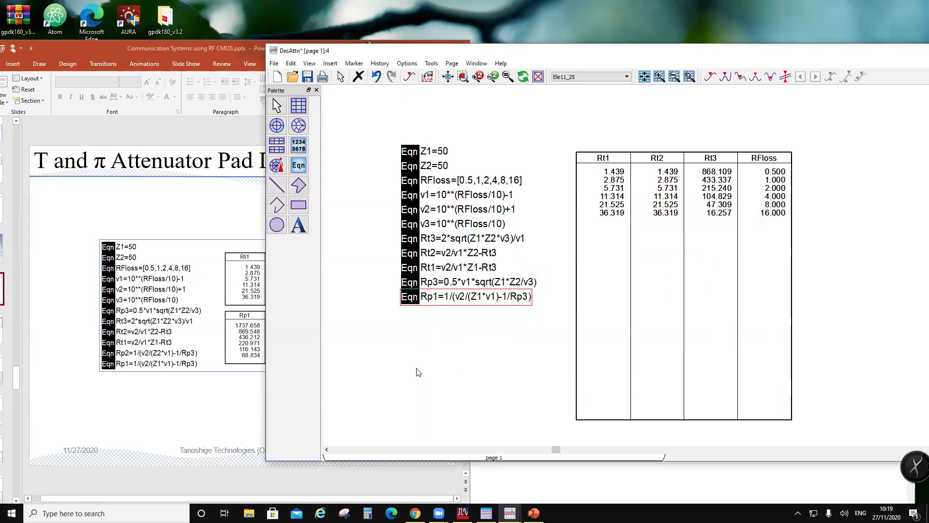
- Duplicate the Rp1 equation directly below it and edit the copy to Rp2=1/(v2/(Z2*v1)-1/Rp3)
key("ctrl+c")
key("ctrl+v")
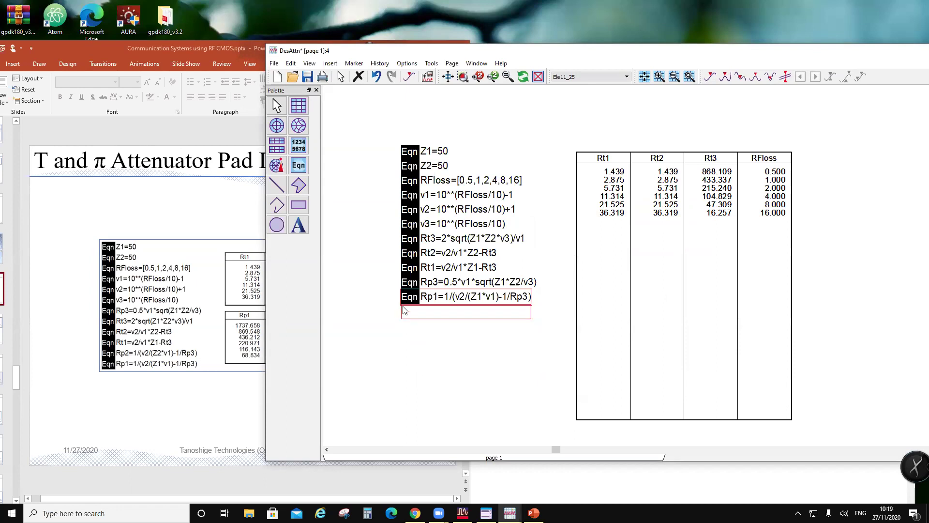
left_click(448, 327)
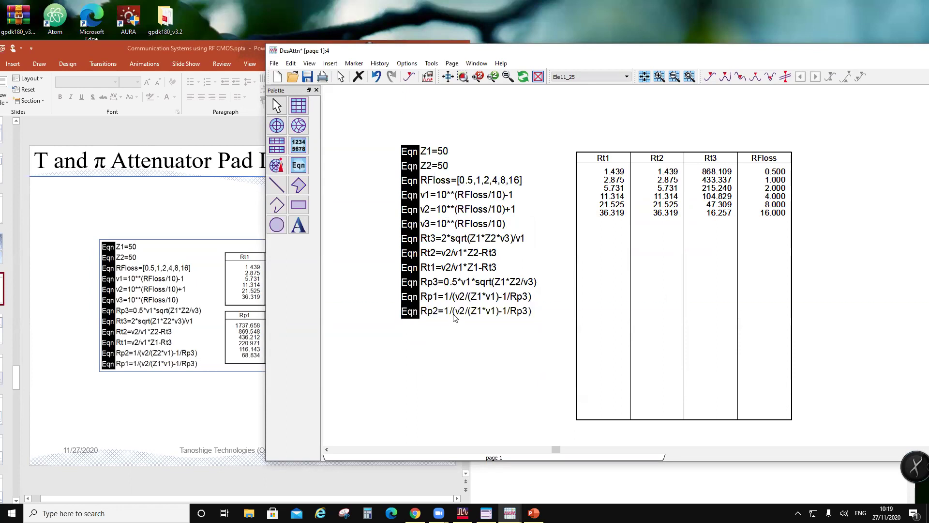
double_click(478, 312)
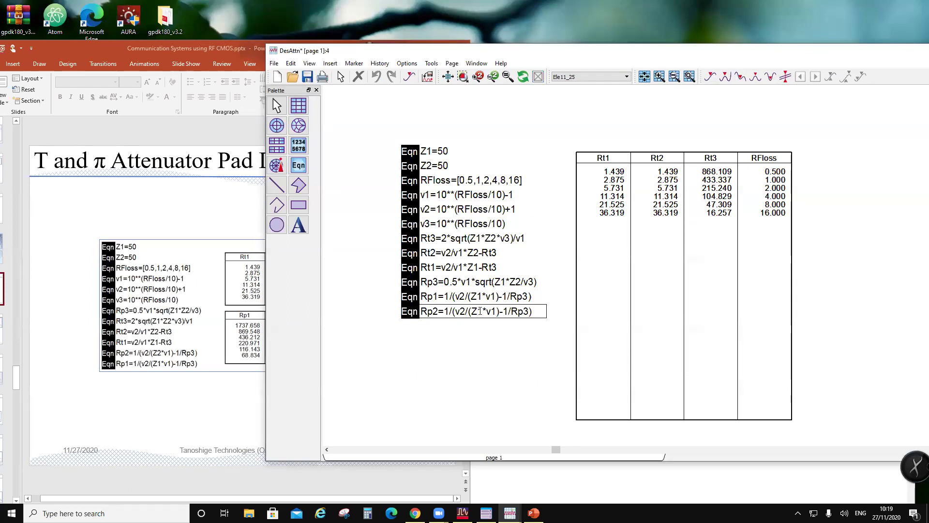
left_click(482, 311)
key("BackSpace")
type("2")
key("Return")
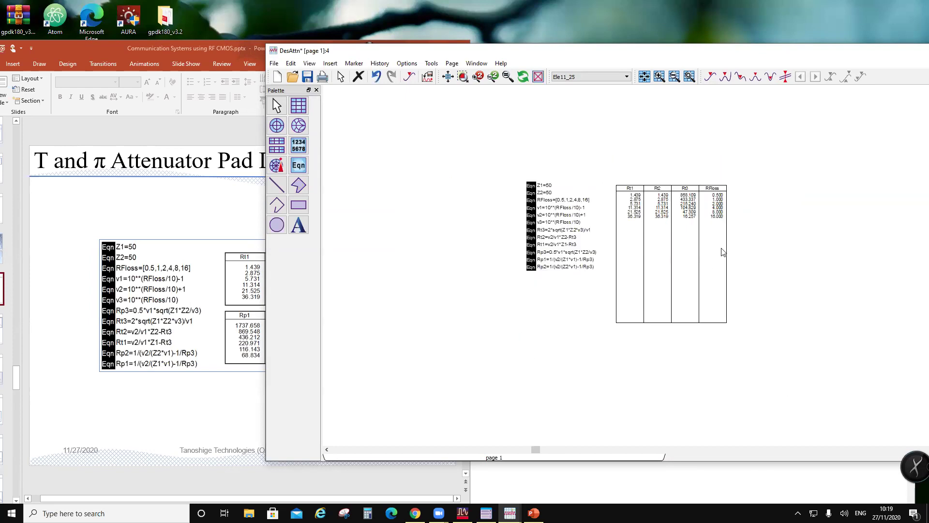
- Shorten the Rt1, Rt2, Rt3, RFloss list to fit its rows and place a copy of it directly below
left_click_drag(658, 56, 486, 47)
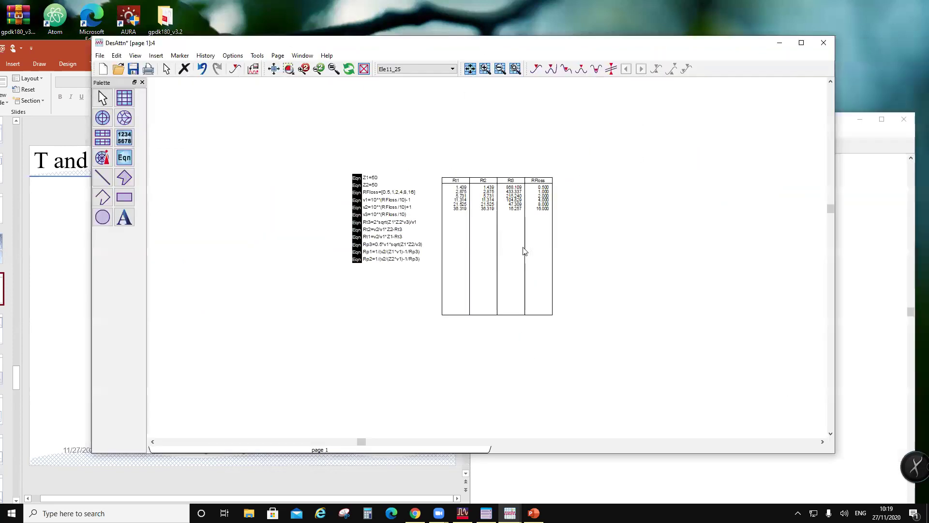
left_click(508, 294)
left_click_drag(532, 351, 534, 194)
key("ctrl+c")
key("ctrl+v")
left_click(359, 201)
- Change the copied list's first three columns to Rp1, Rp2 and Rp3
double_click(383, 204)
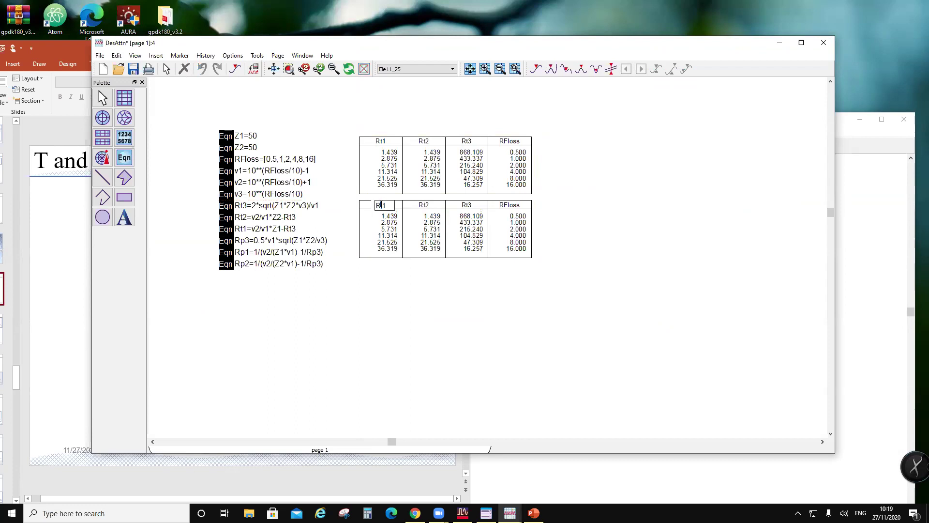
type("Rp1")
key("Return")
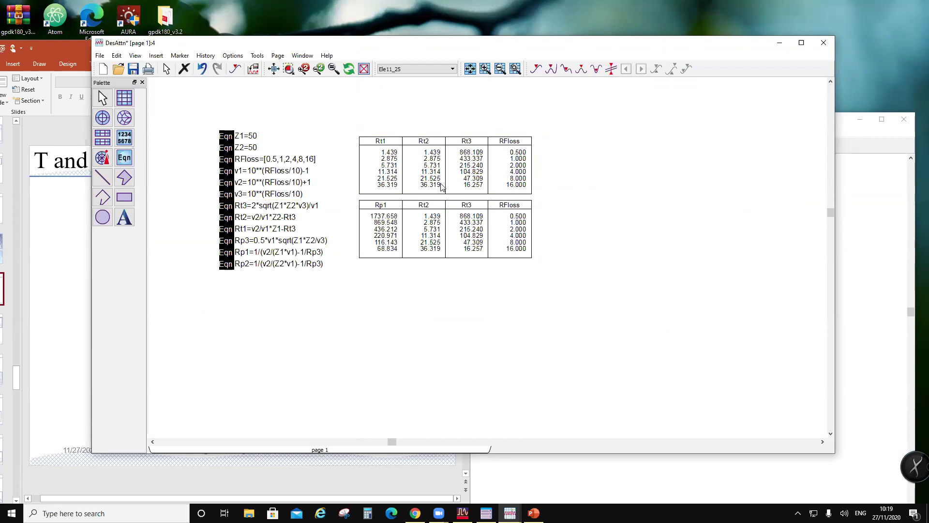
double_click(425, 206)
type("Rp2")
key("Return")
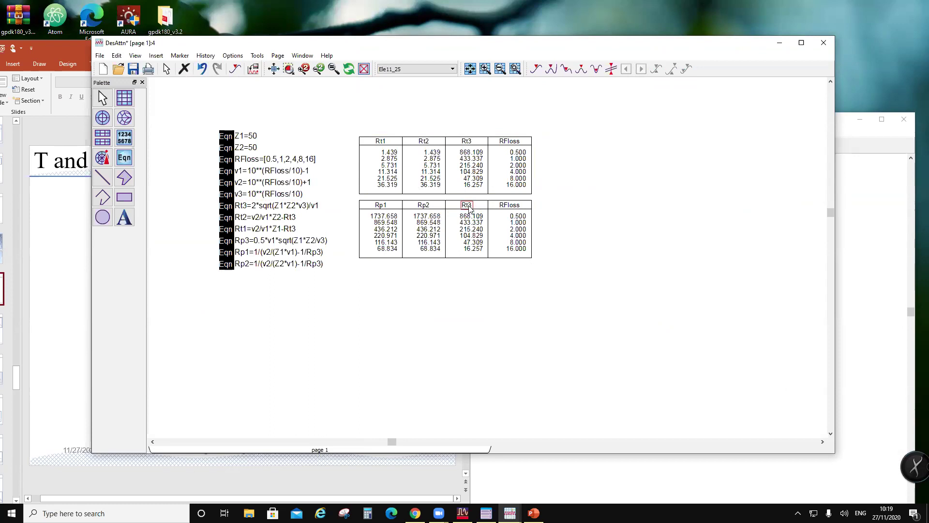
double_click(470, 206)
type("Rp3")
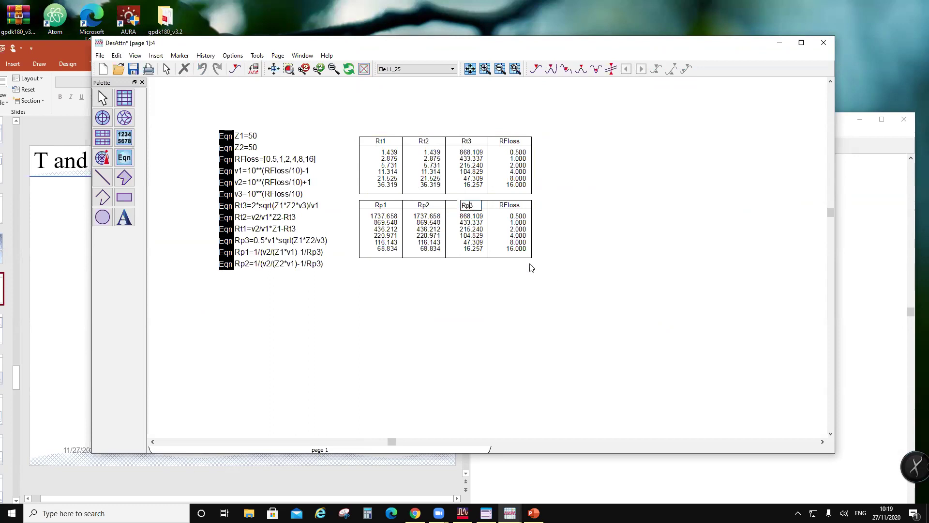
key("Return")
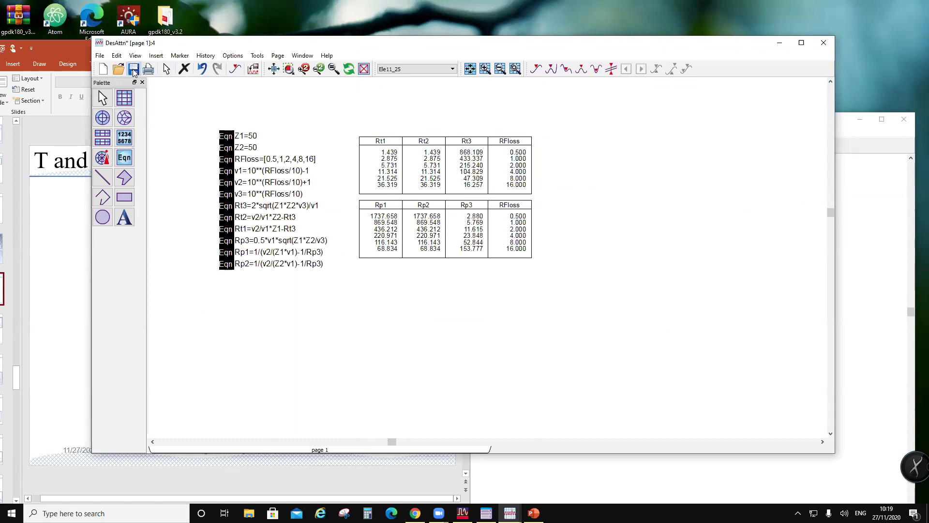
- Save the DesAttn data display and compare its resistor lists with the T and π Attenuator Pad Design slide
left_click(62, 48)
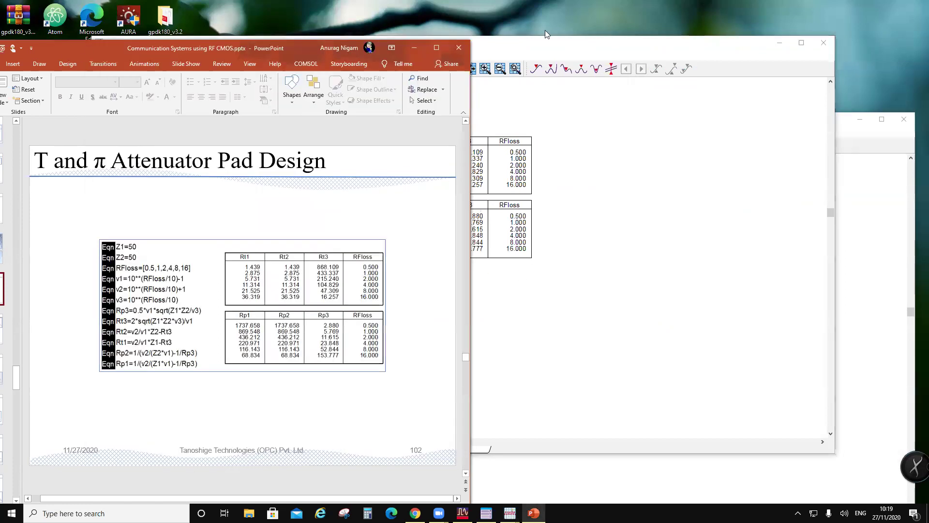
left_click(563, 61)
left_click(270, 47)
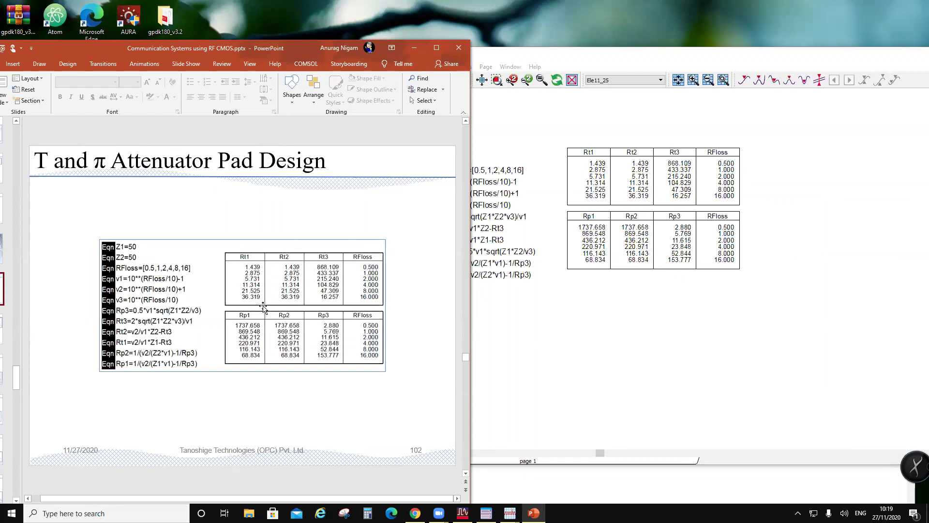
left_click(546, 54)
left_click_drag(542, 54, 338, 40)
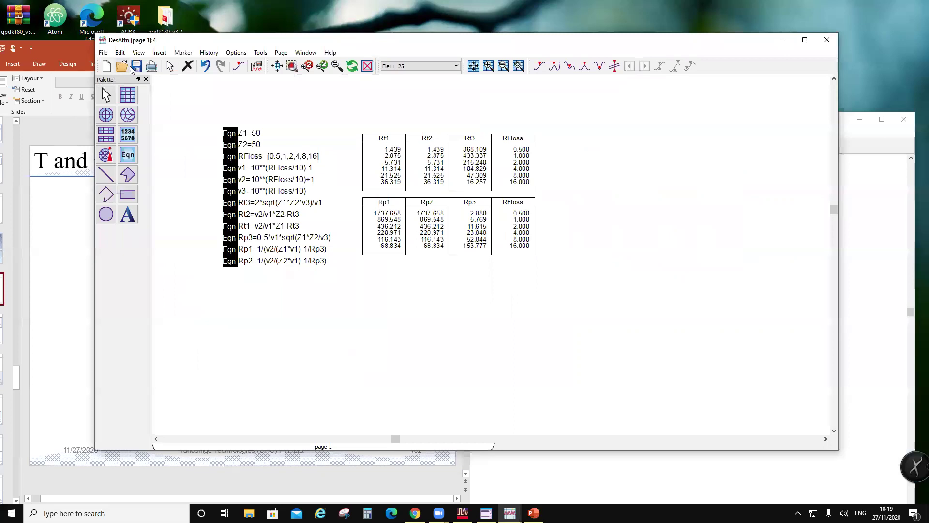
- Review the presentation's attenuator slides from the T and π pad design through the 2 dB T, 8 dB π and 16 dB π pads
left_click(58, 47)
scroll(58, 208, "down", 1)
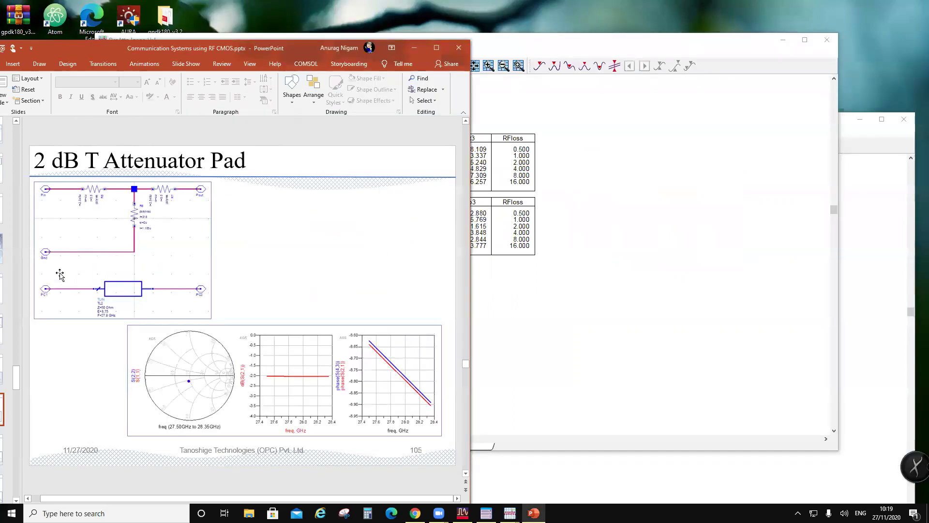
scroll(114, 276, "down", 1)
scroll(114, 276, "up", 2)
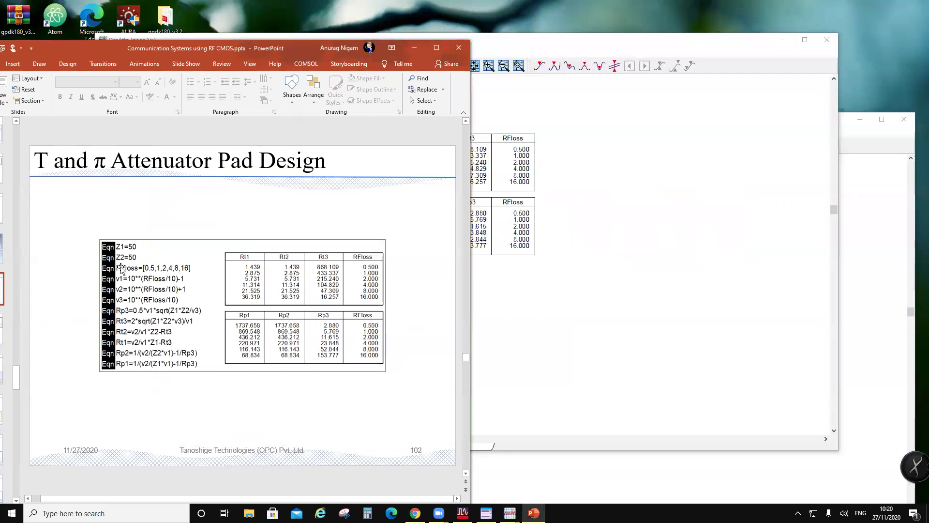
scroll(130, 285, "down", 1)
scroll(131, 286, "down", 2)
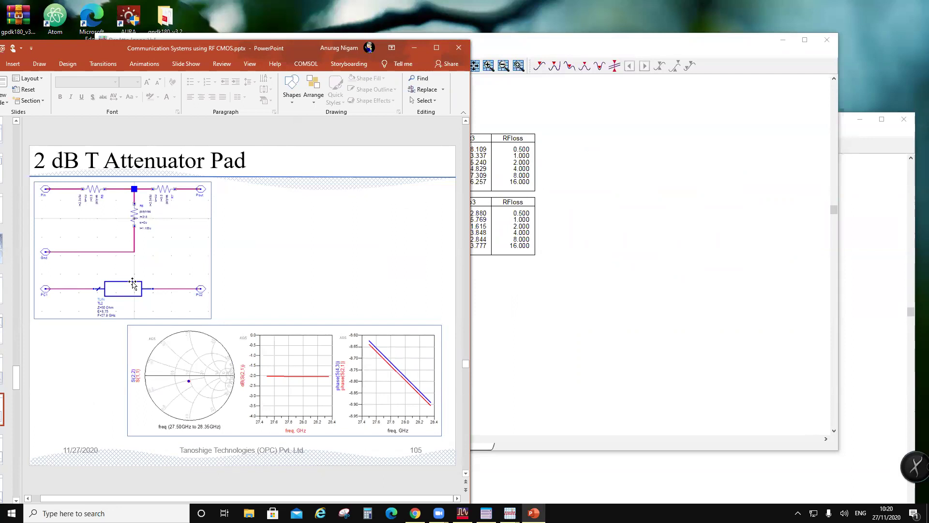
scroll(132, 284, "down", 1)
scroll(133, 284, "down", 1)
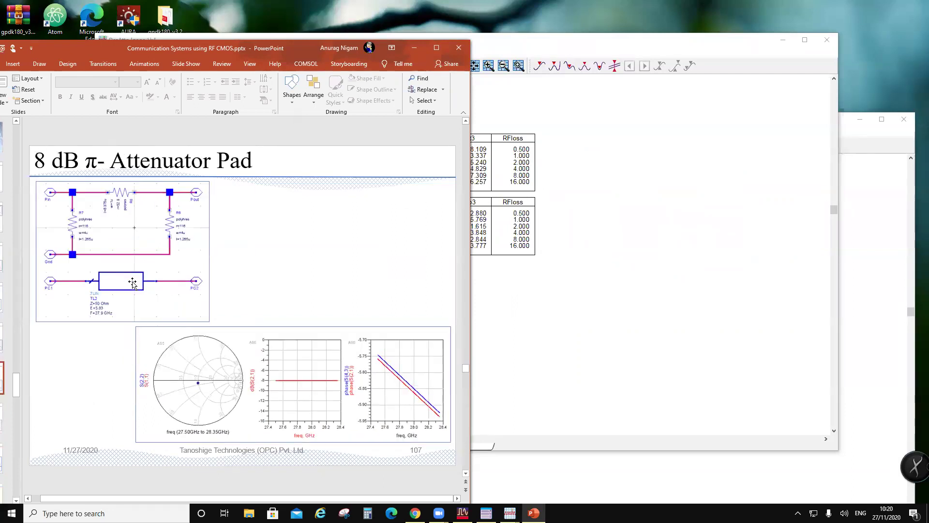
scroll(133, 284, "down", 1)
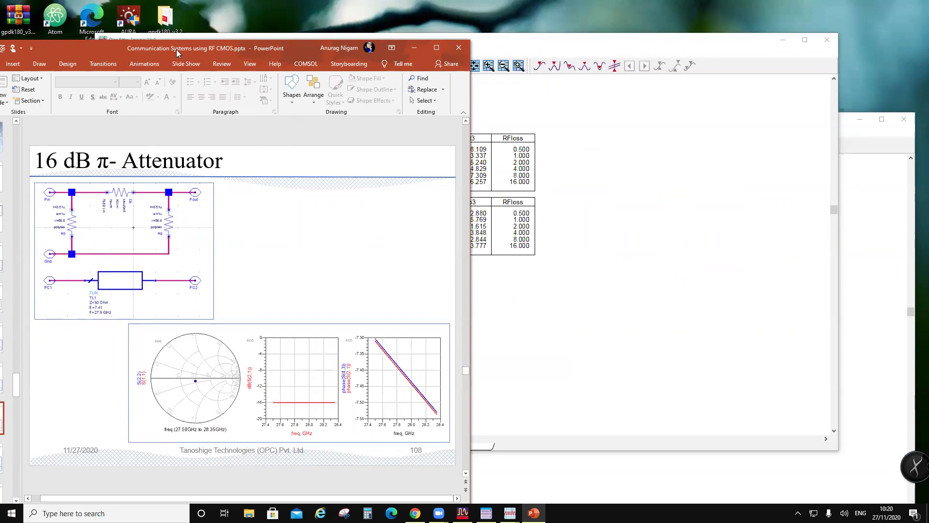
- Rearrange the windows, shrinking the DesAttn data display so that only its two resistor lists stay in view beside the presentation
left_click_drag(176, 49, 619, 54)
left_click(198, 41)
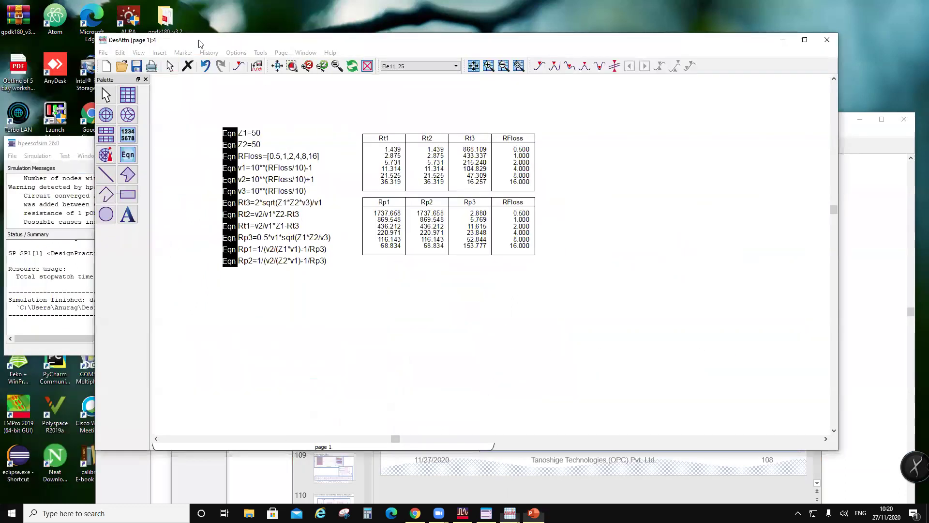
left_click_drag(199, 43, 128, 42)
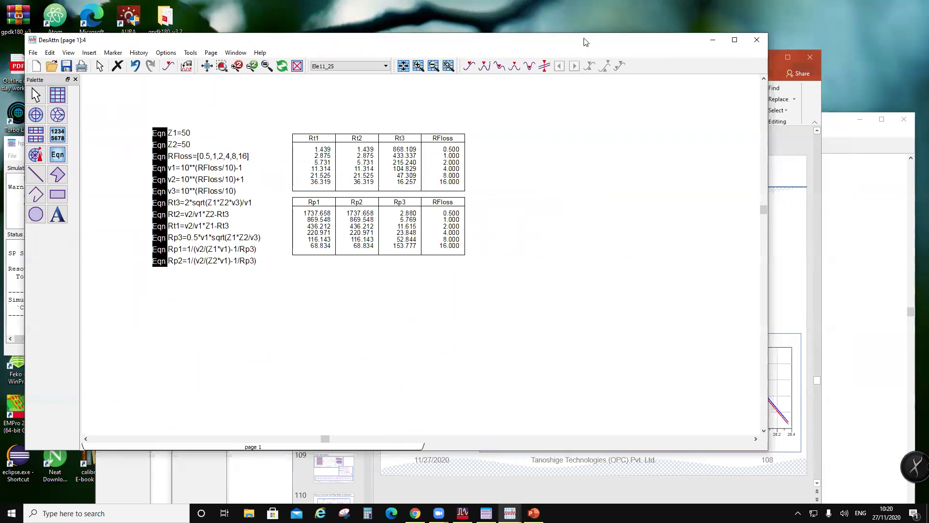
left_click_drag(583, 41, 561, 10)
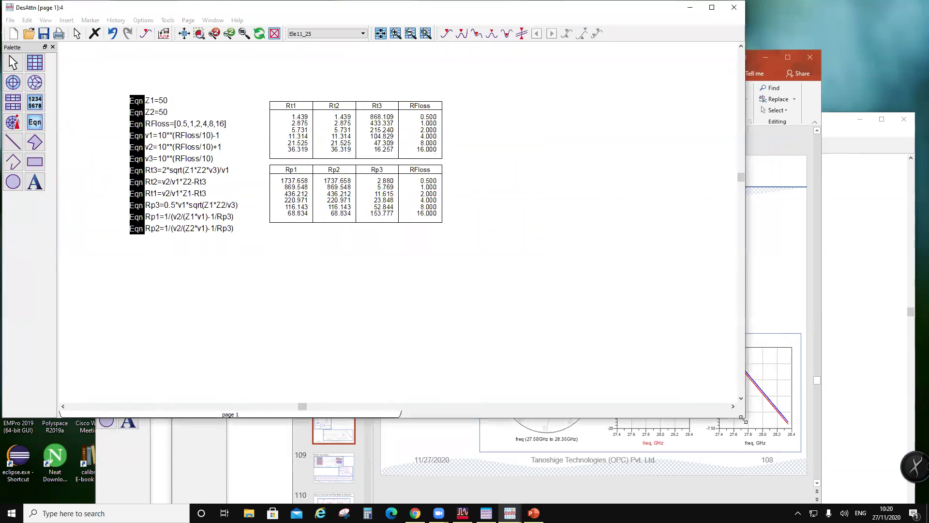
left_click_drag(742, 418, 237, 194)
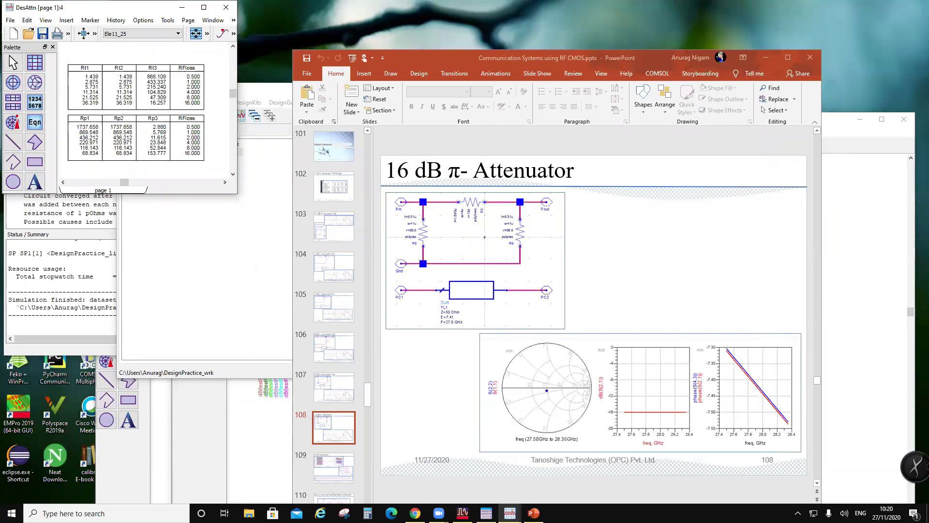
- Create a schematic cell named T0_5dB in the workspace's Attn folder, close its message list and keep the resistor lists uncovered
left_click(463, 513)
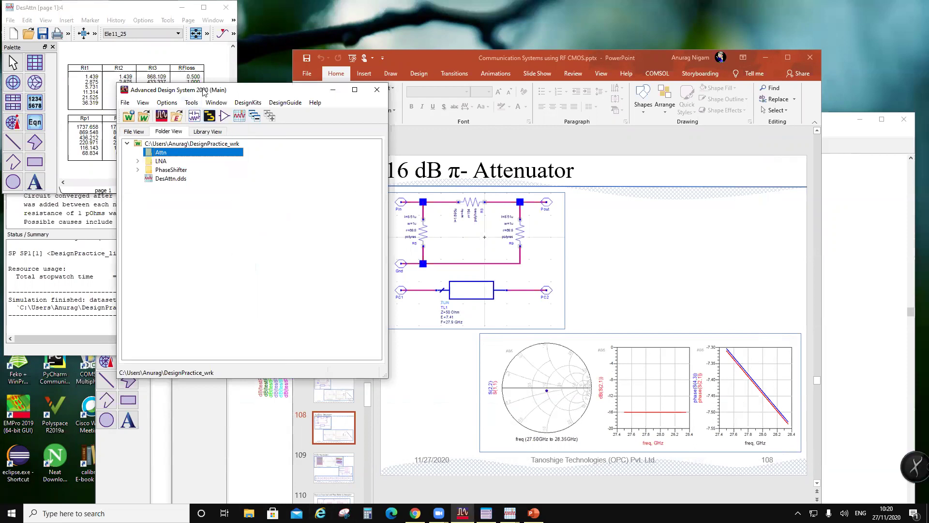
left_click_drag(219, 93, 542, 120)
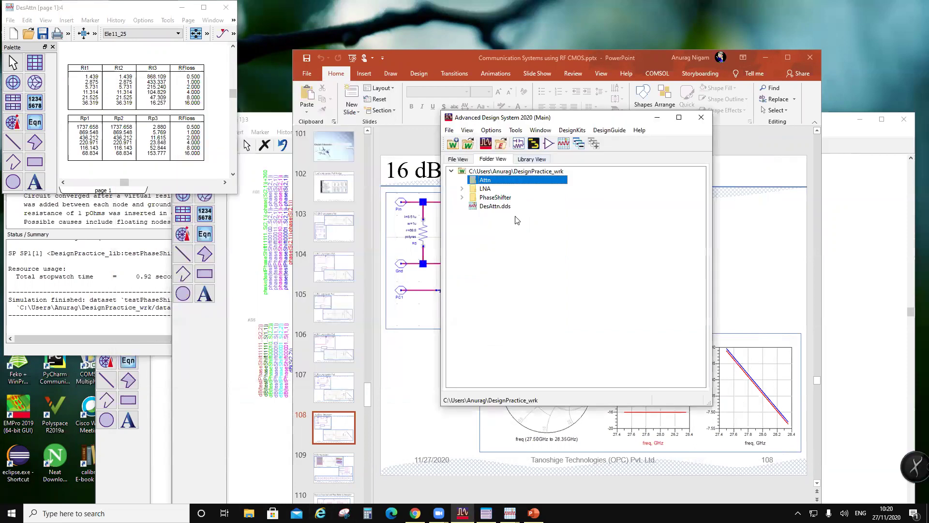
right_click(477, 181)
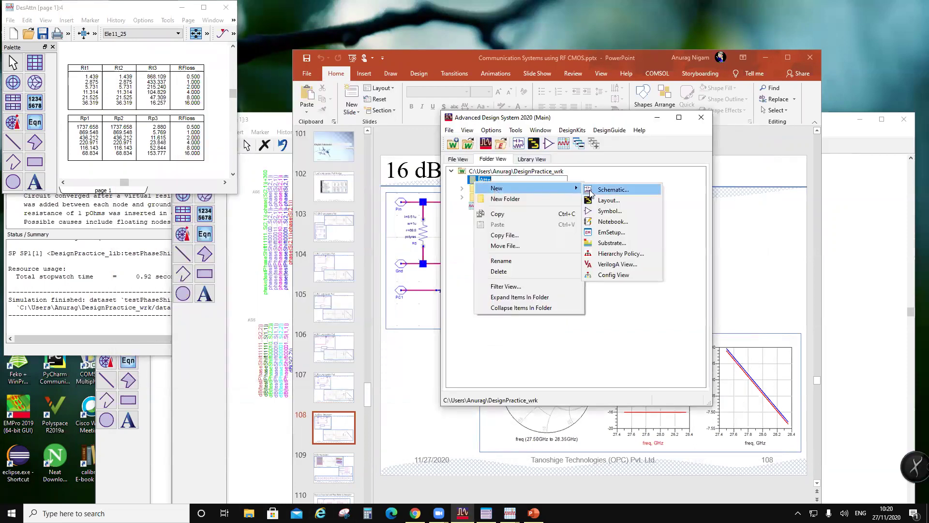
left_click(587, 190)
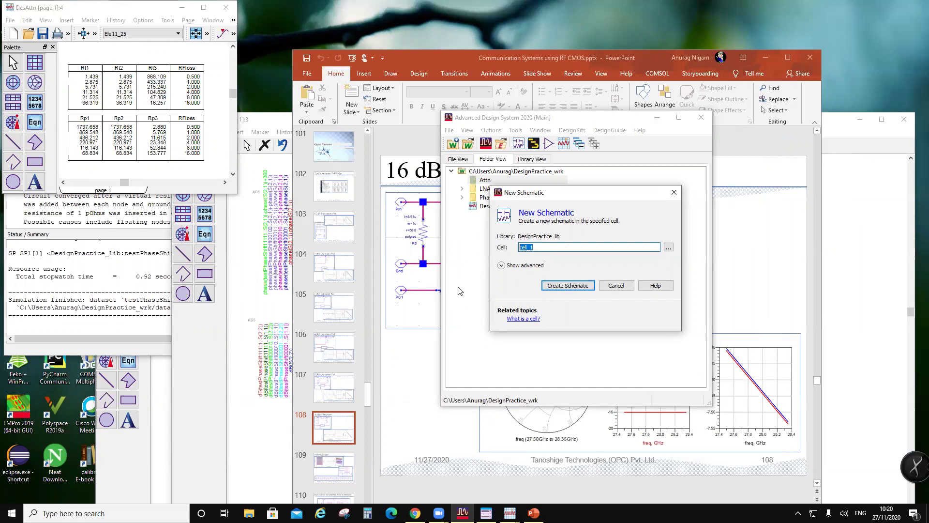
type("T0_5dB")
left_click(575, 287)
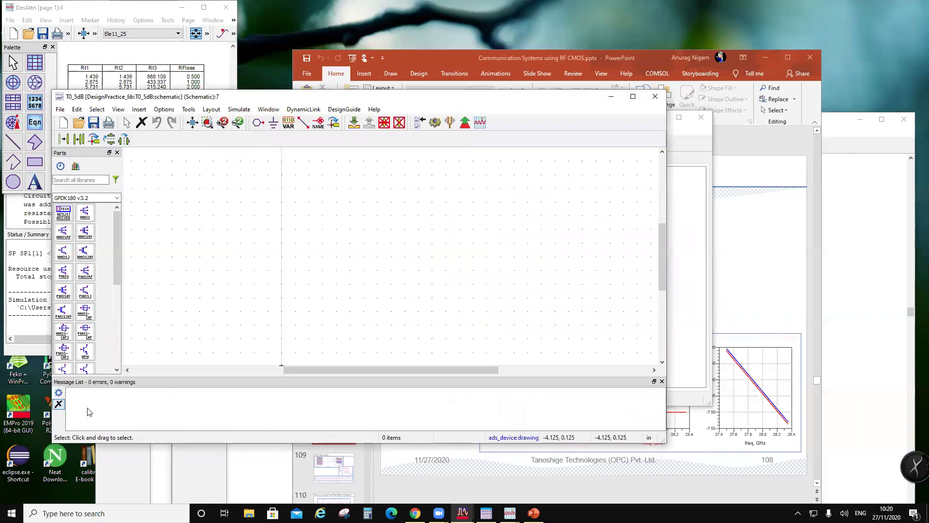
left_click(662, 381)
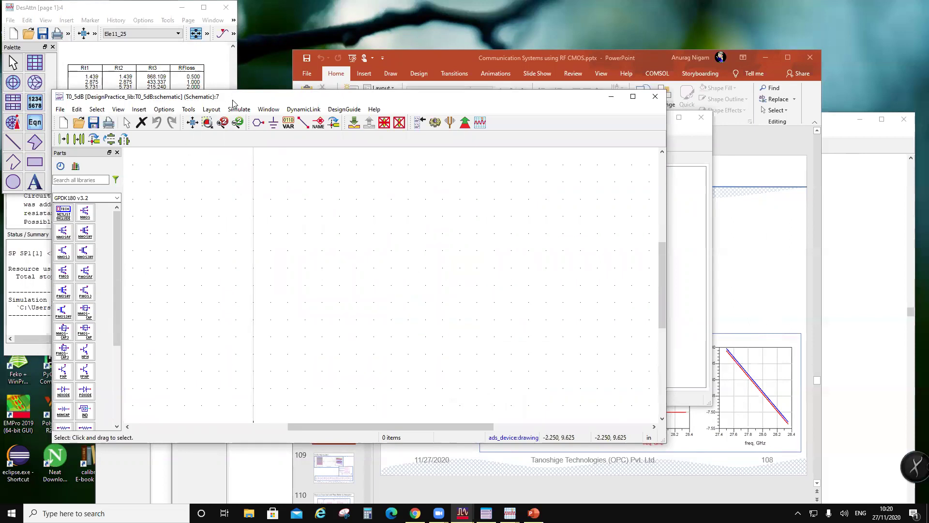
left_click_drag(232, 103, 472, 79)
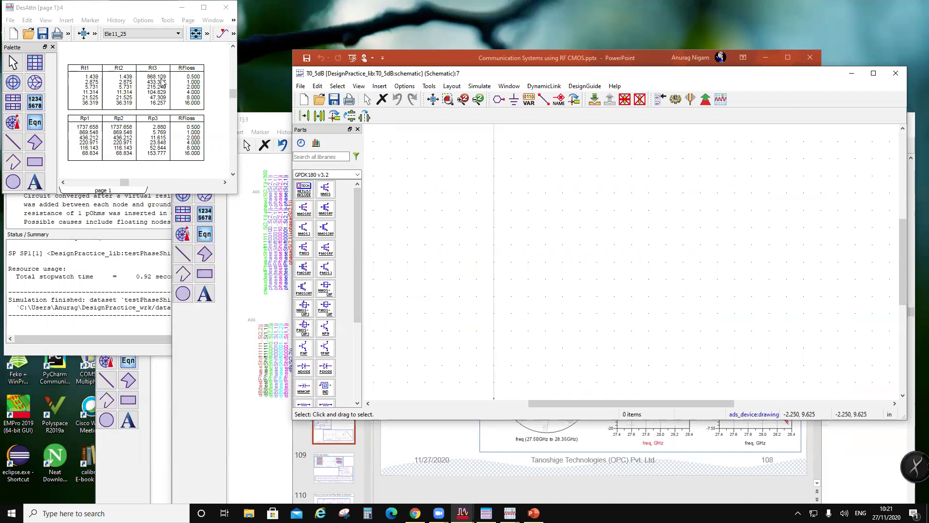
- Start placing a GPDK180 polyres resistor in the T0_5dB schematic and set its width to 4u
scroll(339, 329, "down", 5)
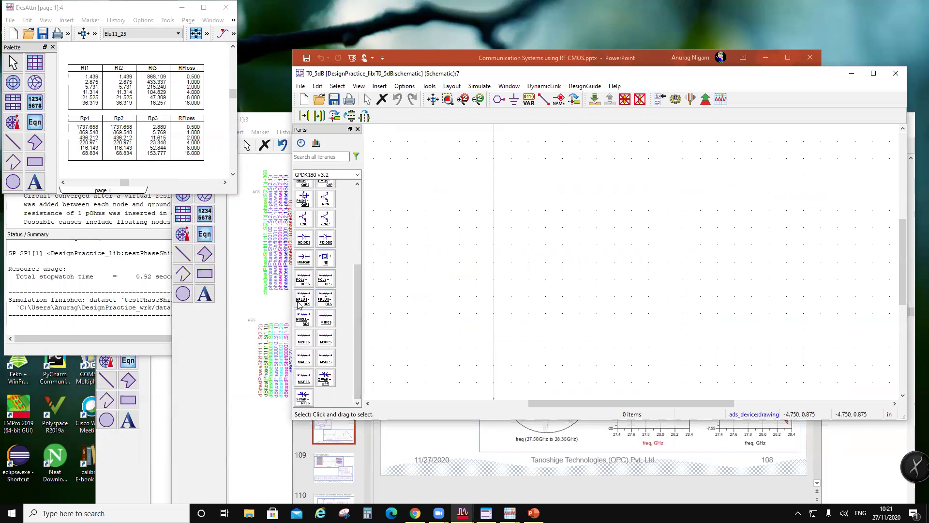
double_click(303, 358)
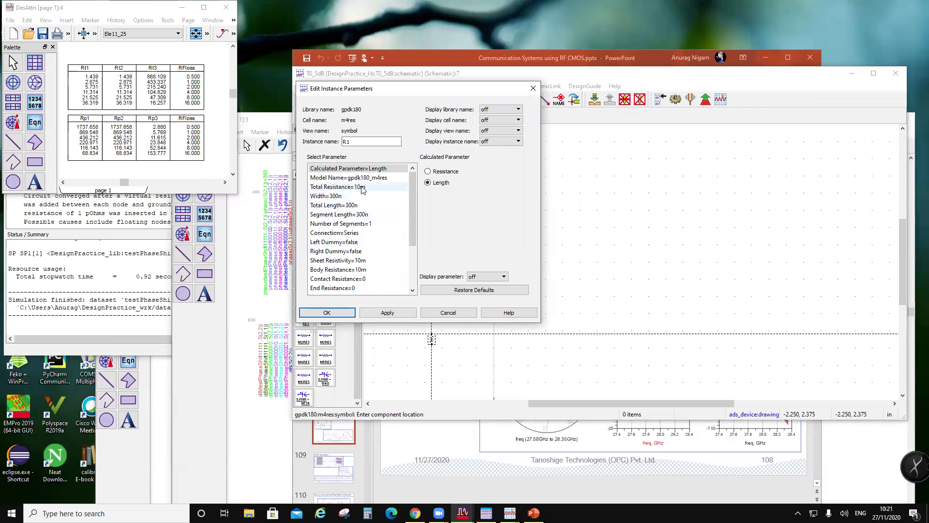
left_click(533, 88)
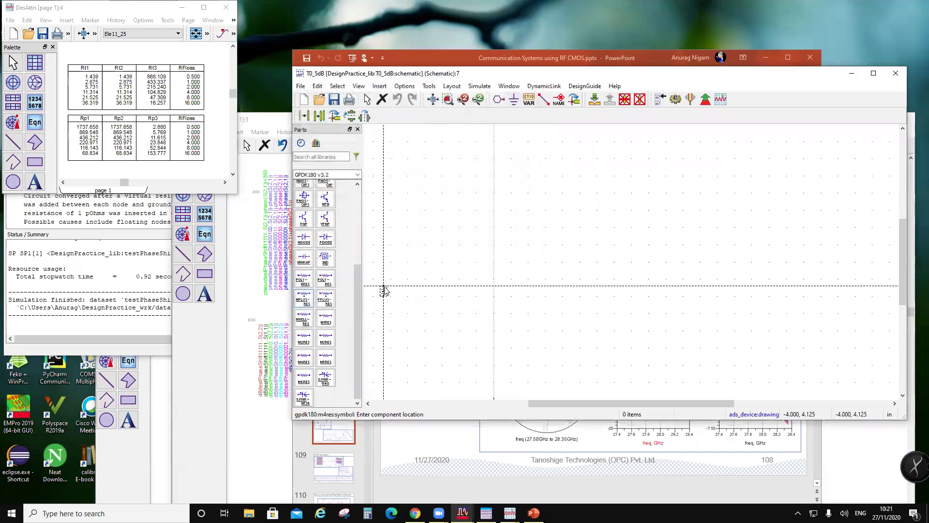
double_click(326, 279)
left_click(339, 187)
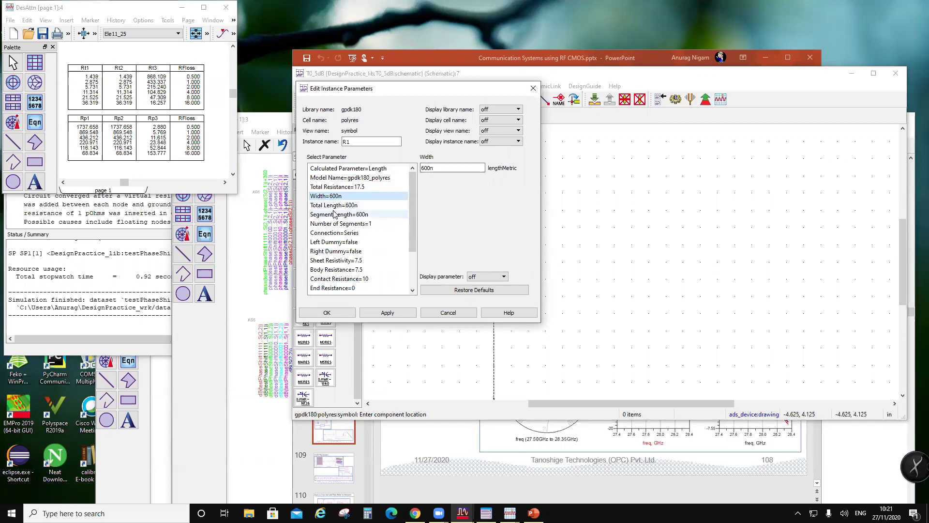
left_click(424, 169)
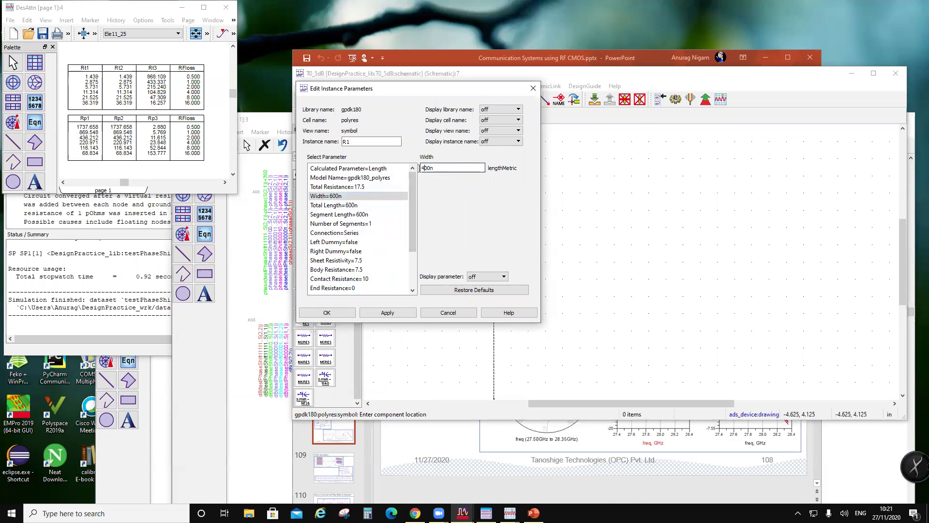
type("40")
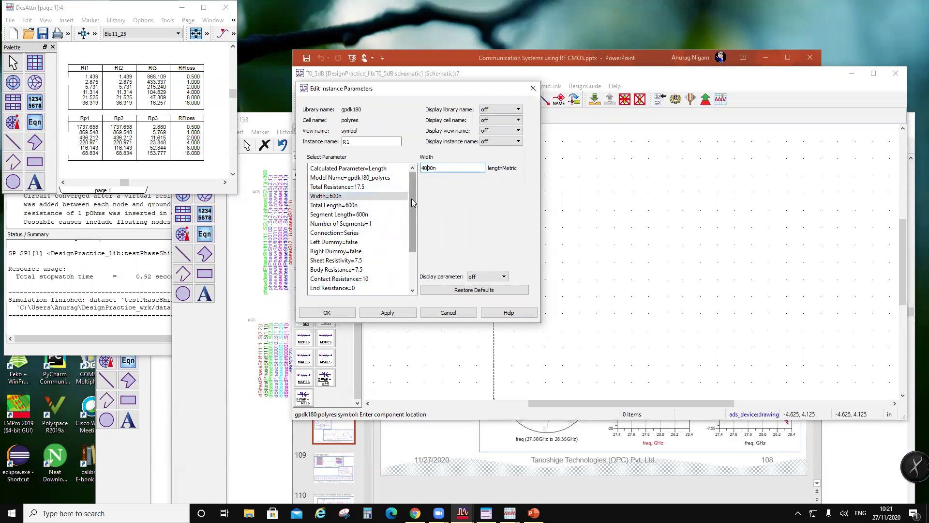
key("Return")
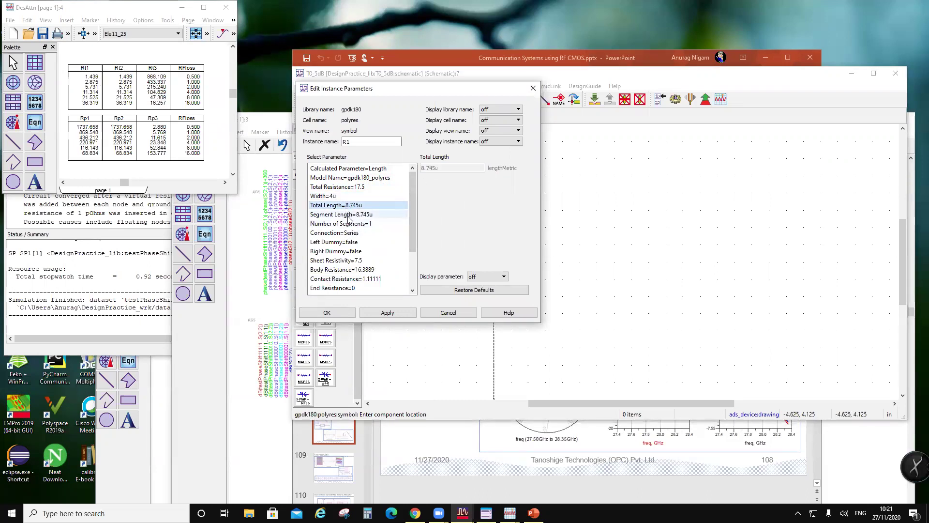
left_click(358, 186)
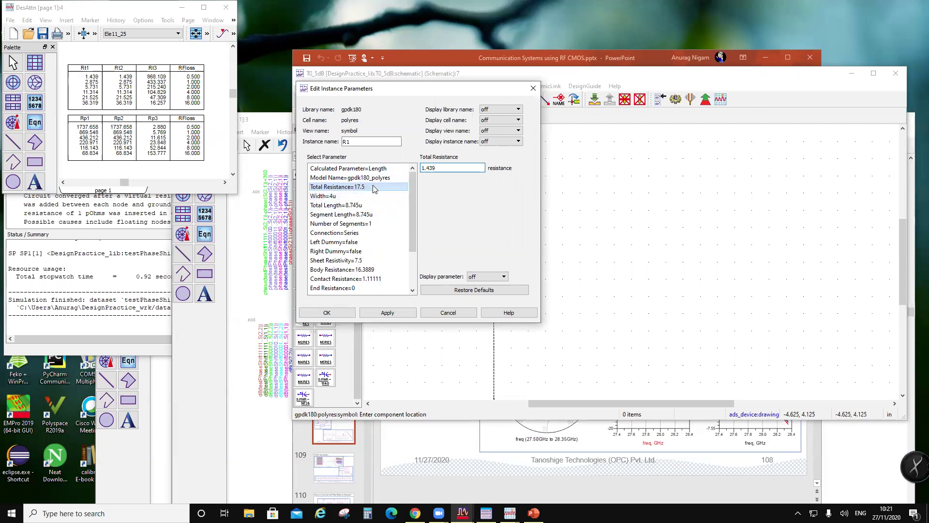
left_click(387, 312)
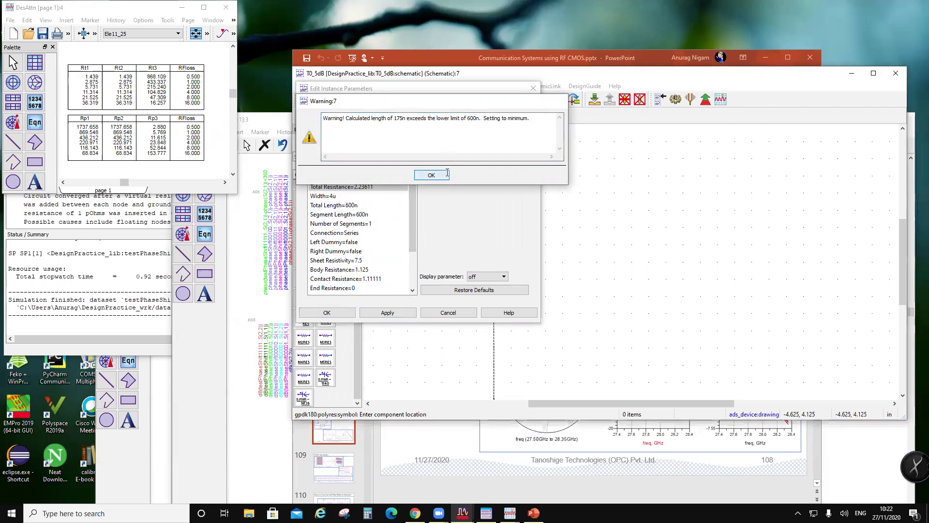
left_click(431, 175)
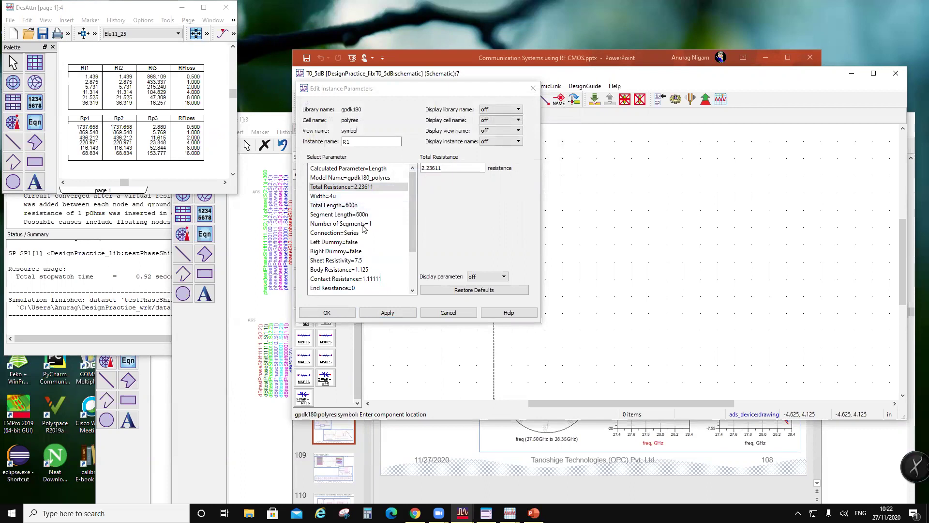
left_click(532, 88)
key("Escape")
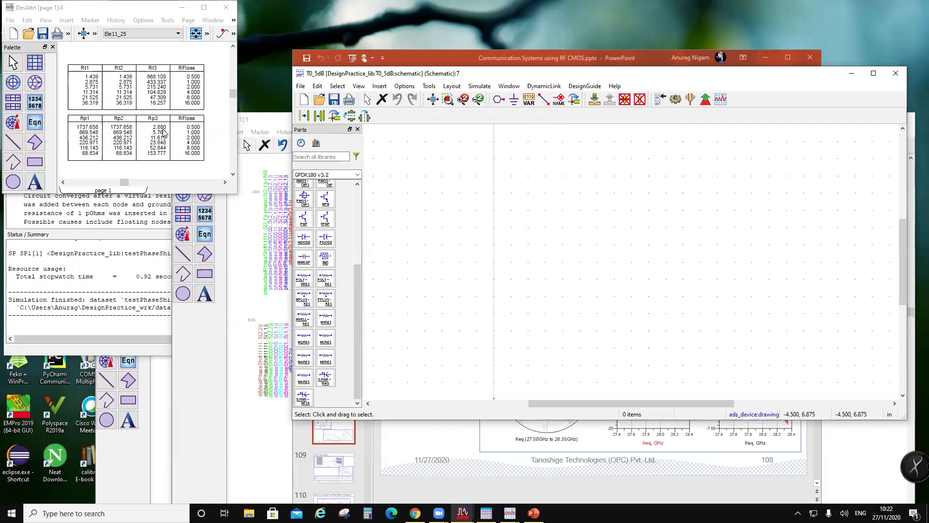
- Start a new polyres resistor and set its width to 5u and its total resistance to 2.88
left_click(332, 281)
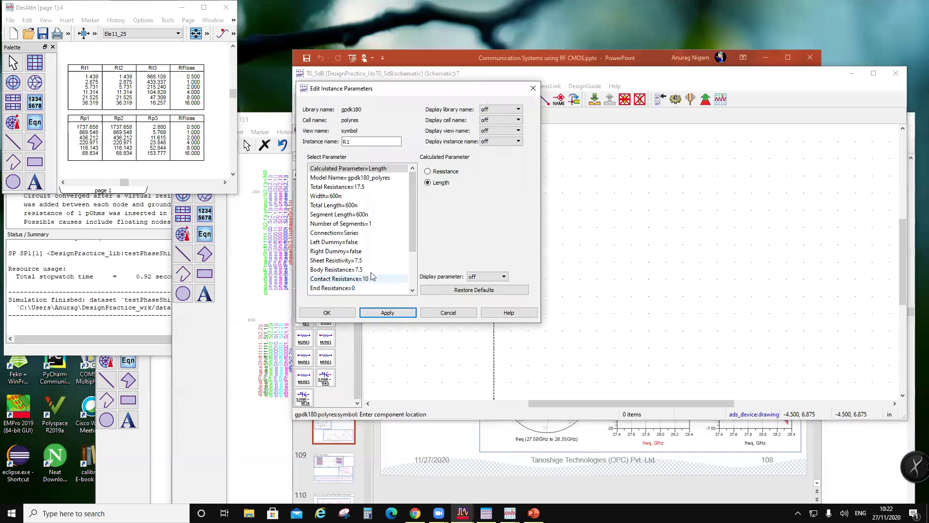
left_click(352, 197)
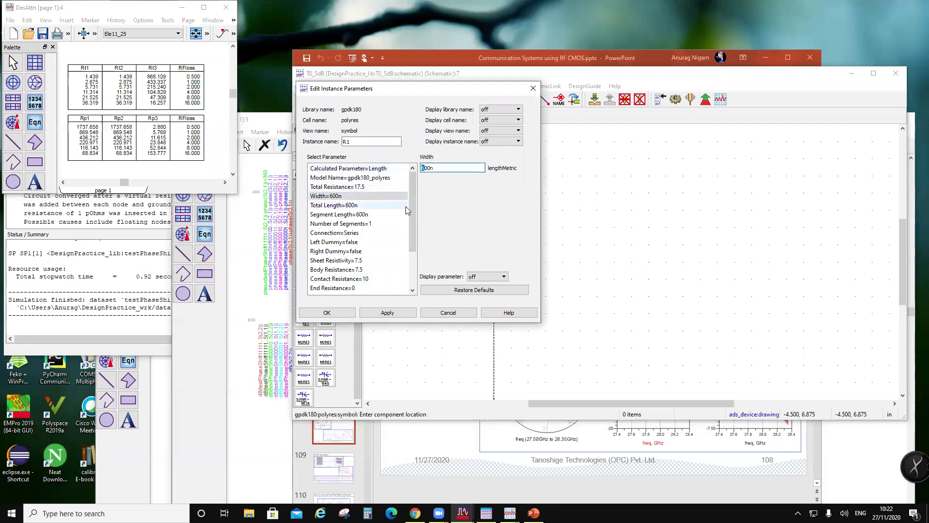
type("5")
key("BackSpace")
left_click(373, 188)
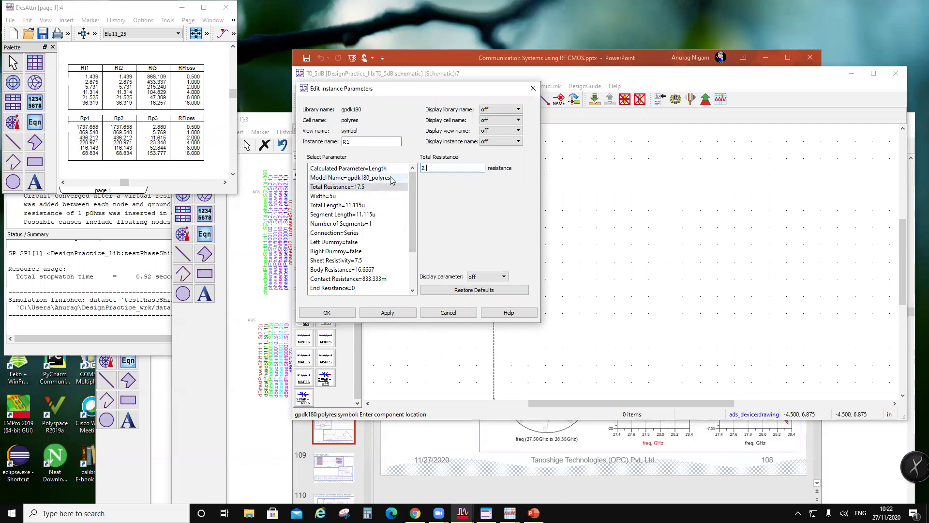
left_click(367, 196)
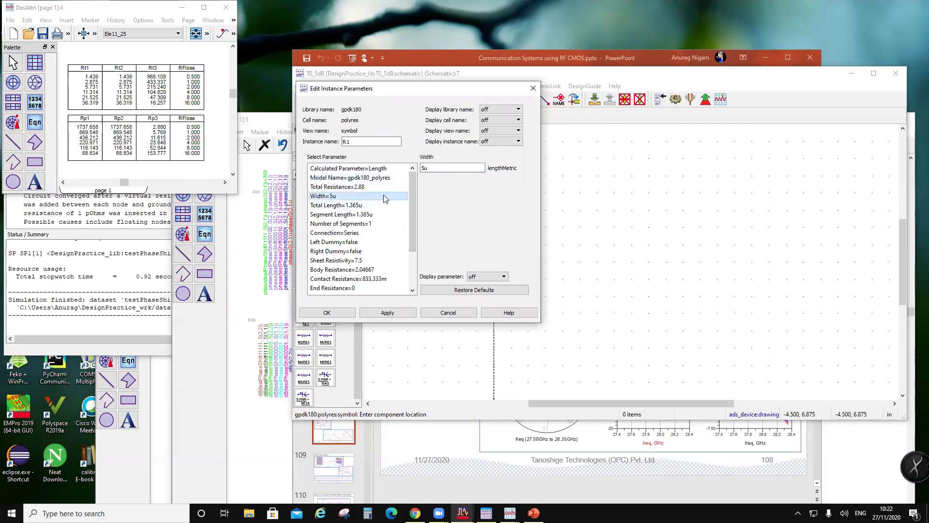
- Try a 6u width for the polyres resistor, settle on 8u, and accept its parameters
left_click(388, 313)
left_click(392, 197)
type("6")
left_click(367, 187)
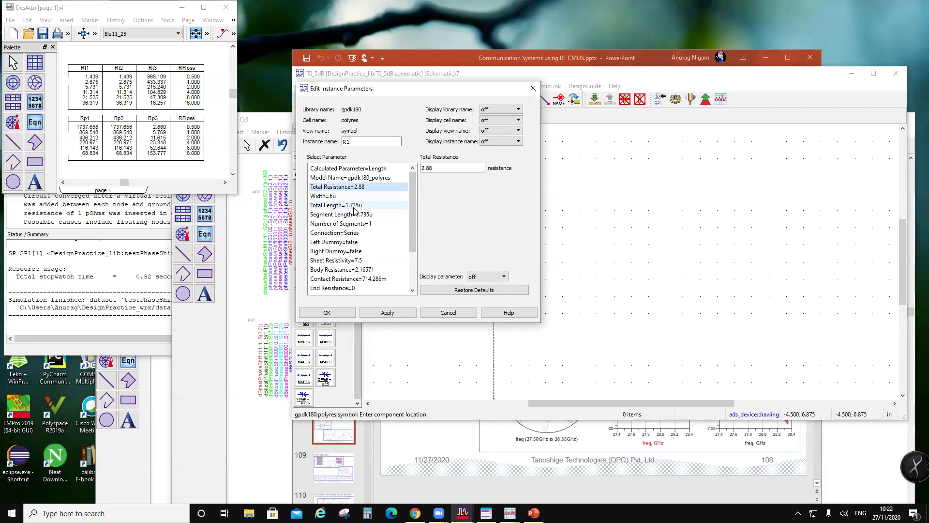
left_click(387, 196)
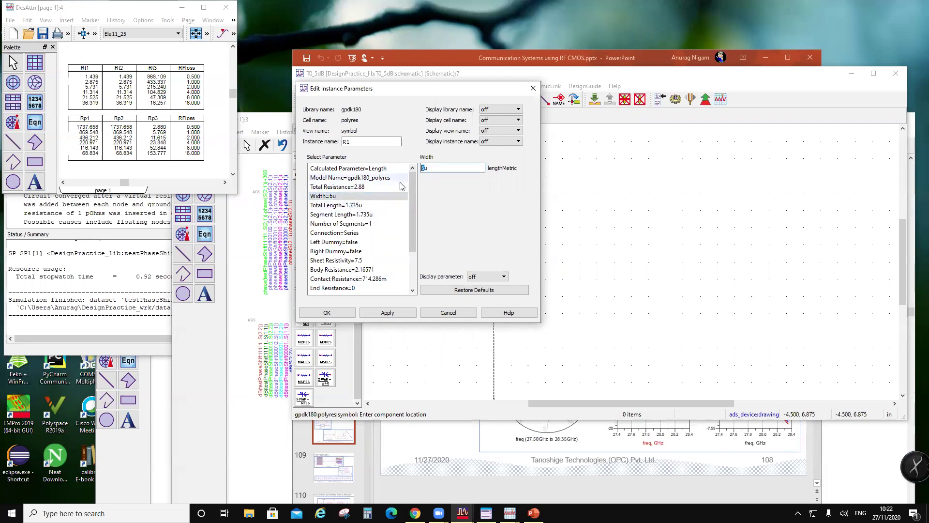
type("8")
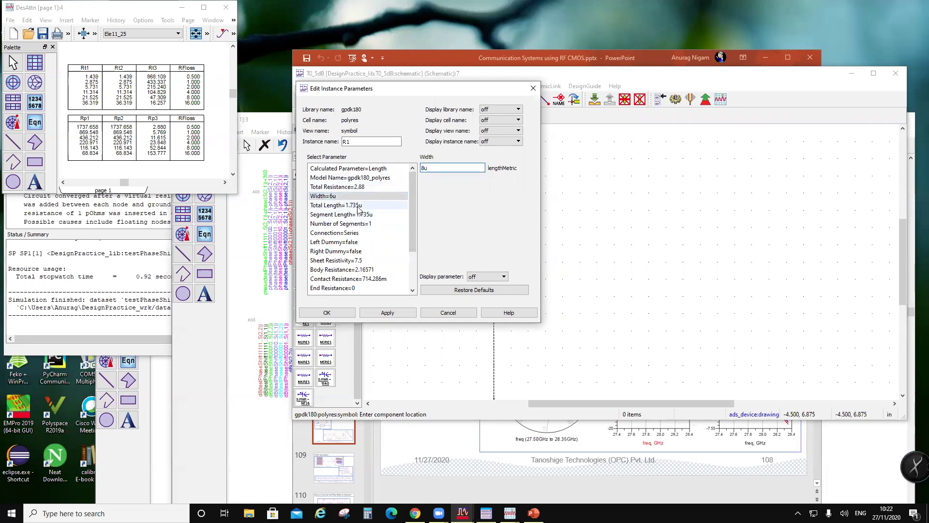
left_click(348, 205)
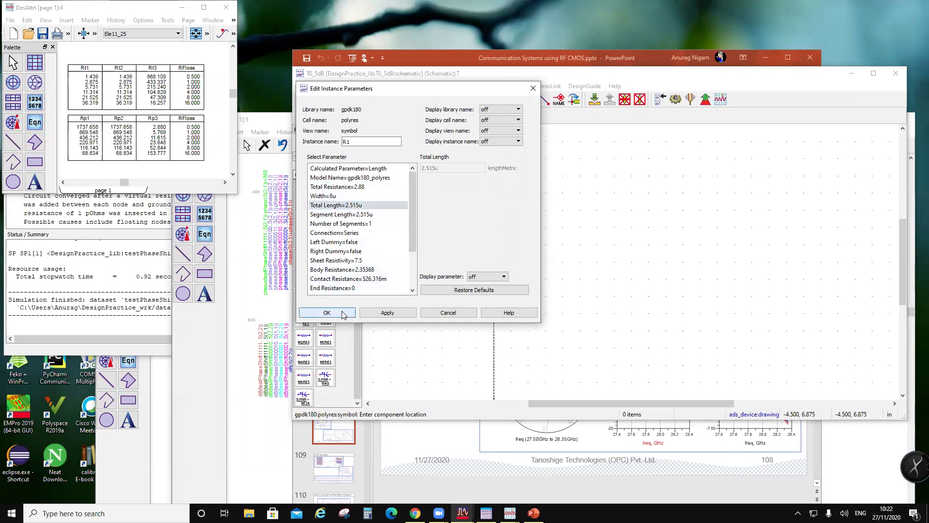
left_click(326, 312)
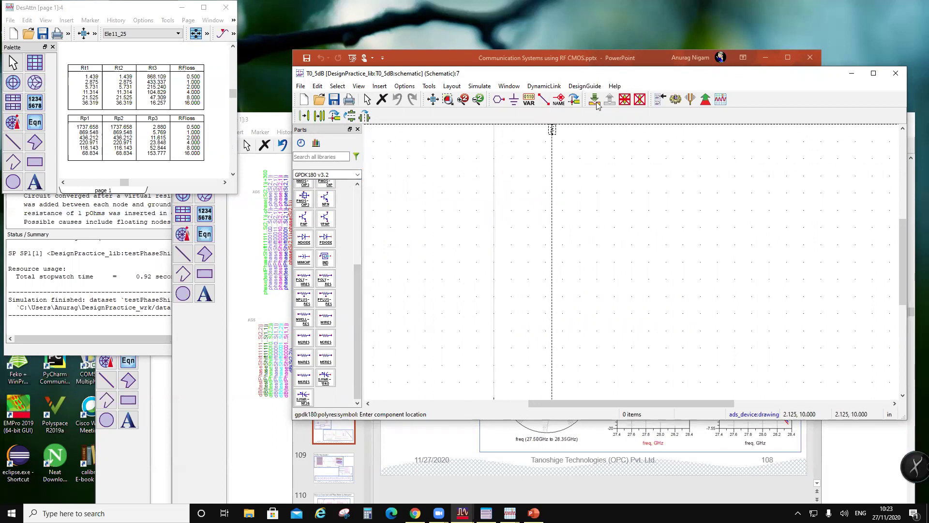
- Place the polyres resistor horizontally on the schematic and move it so that it sits across the origin
left_click(523, 196)
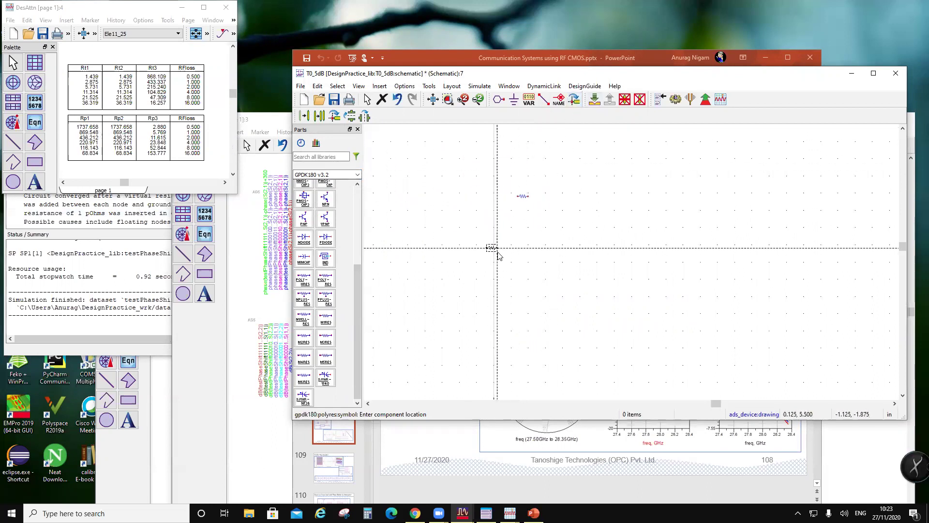
key("Escape")
left_click_drag(629, 279, 635, 281)
scroll(625, 250, "down", 2)
key("m")
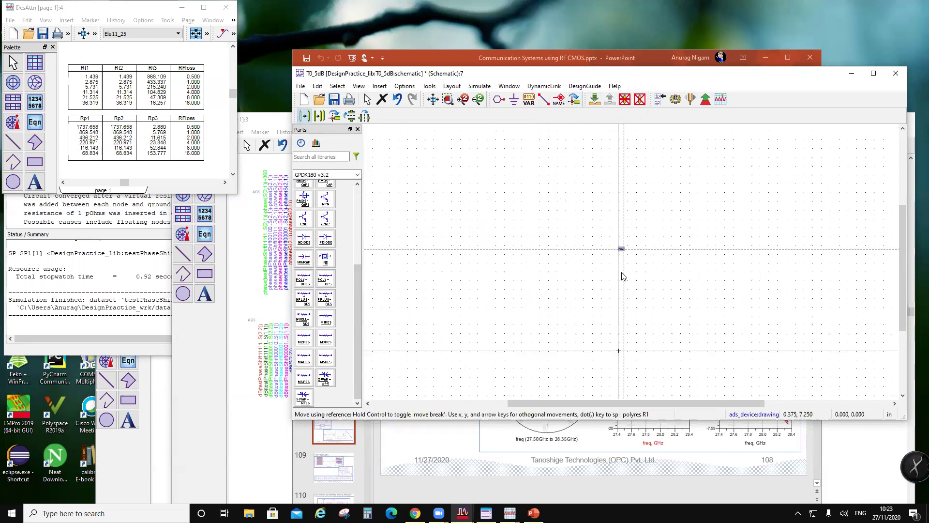
left_click(621, 352)
scroll(628, 265, "up", 3)
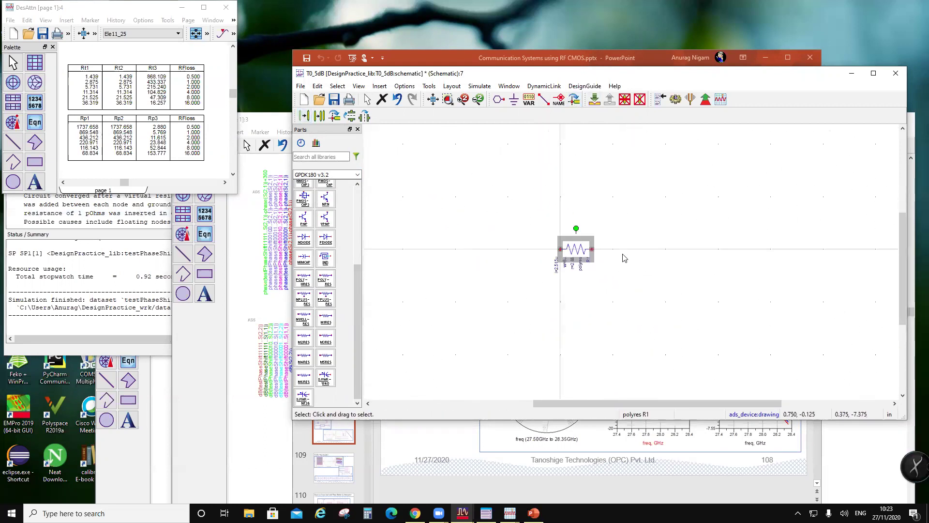
left_click_drag(596, 251, 580, 251)
left_click(483, 271)
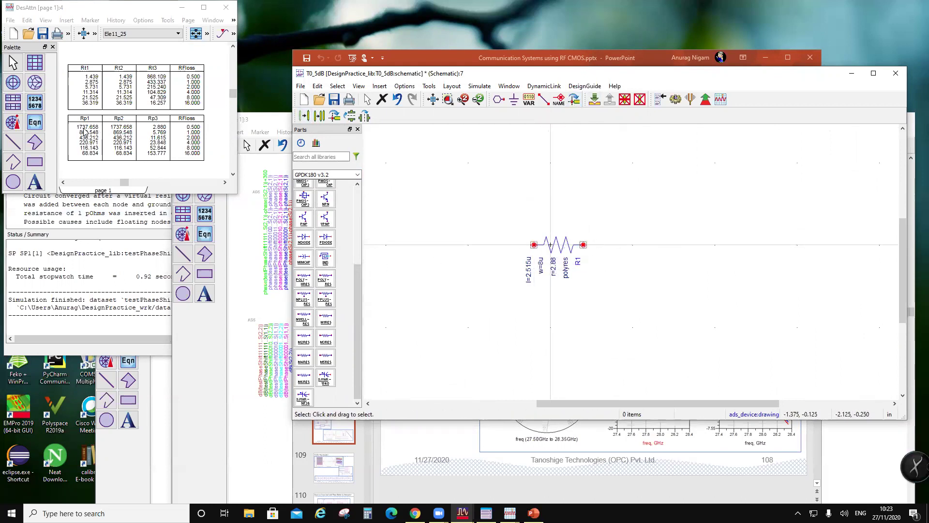
- Configure a new polyhres resistor with a width of 1.2u and a total resistance of 1.7376K
left_click(303, 281)
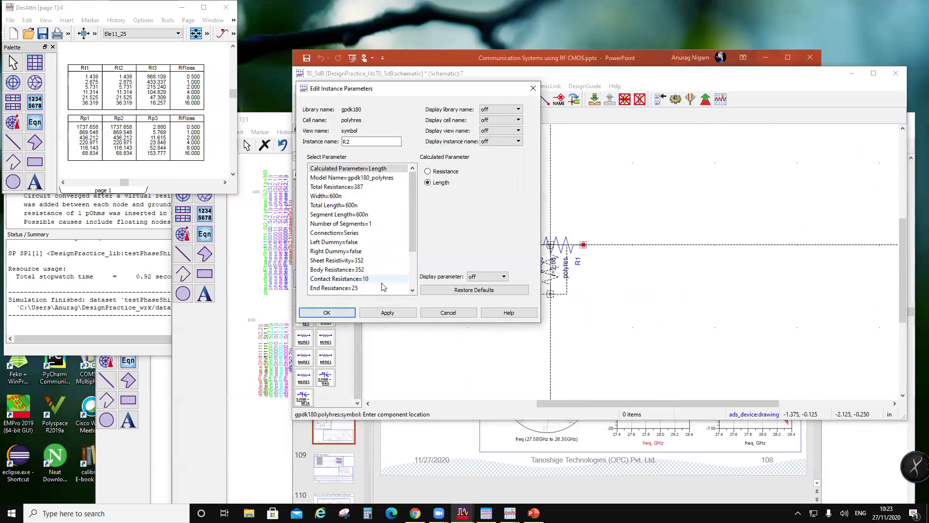
left_click(353, 187)
left_click(367, 195)
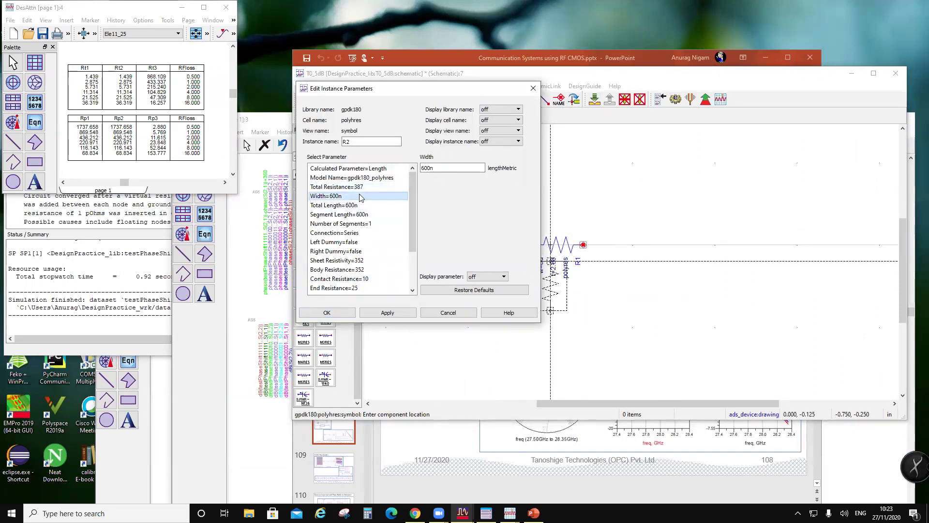
type("1.2u")
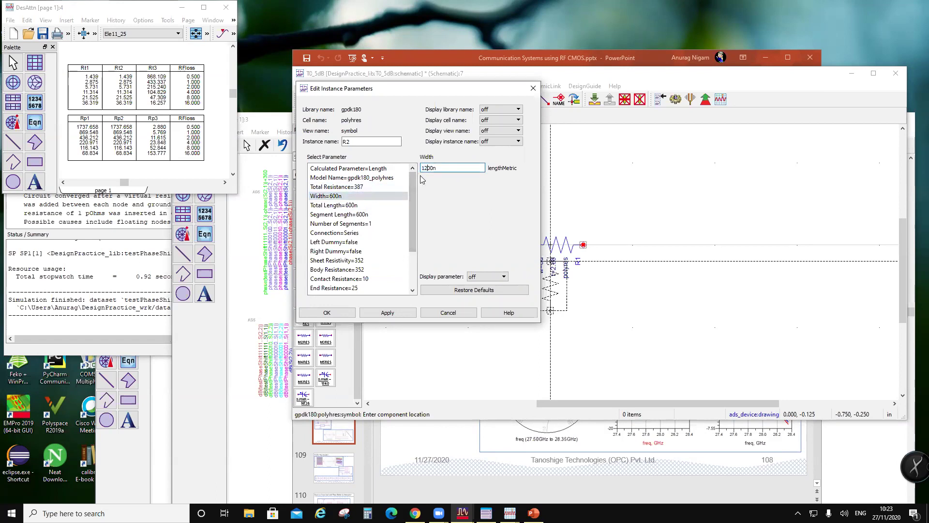
left_click(382, 190)
key("Tab")
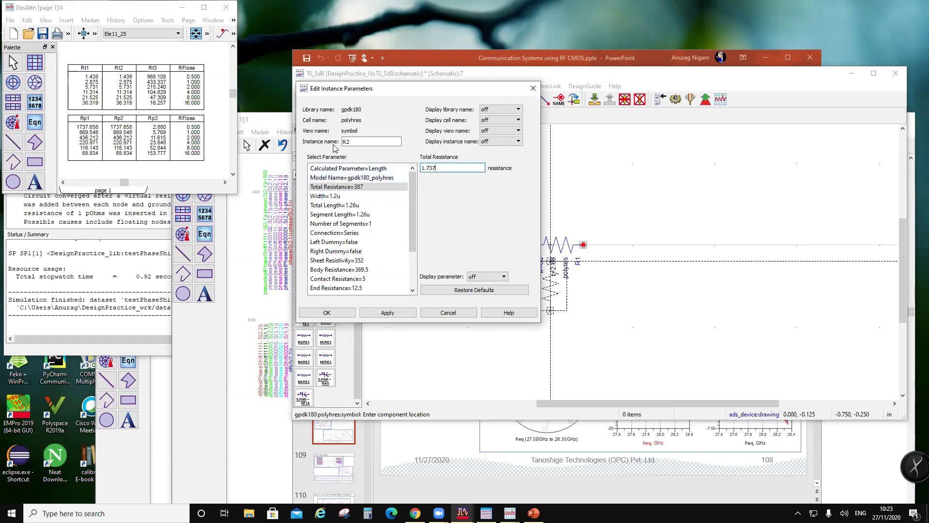
key("Return")
left_click(431, 175)
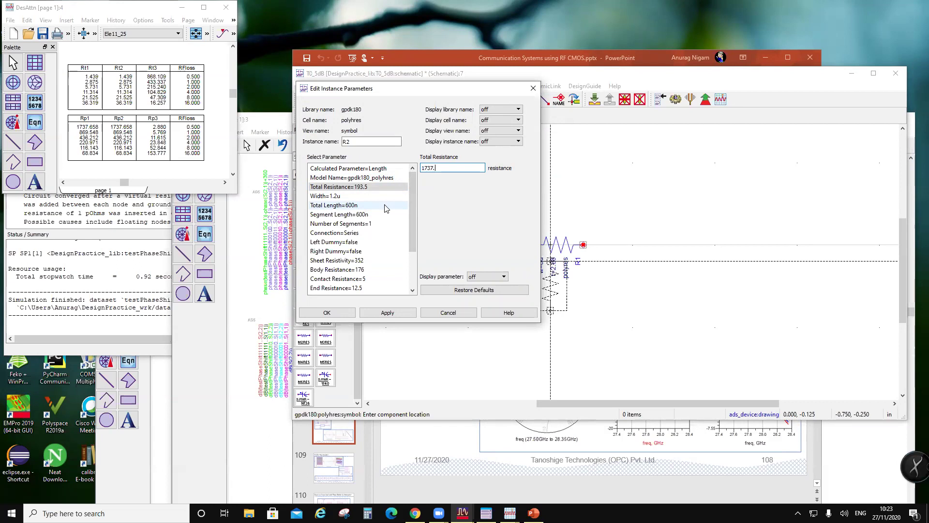
key("Return")
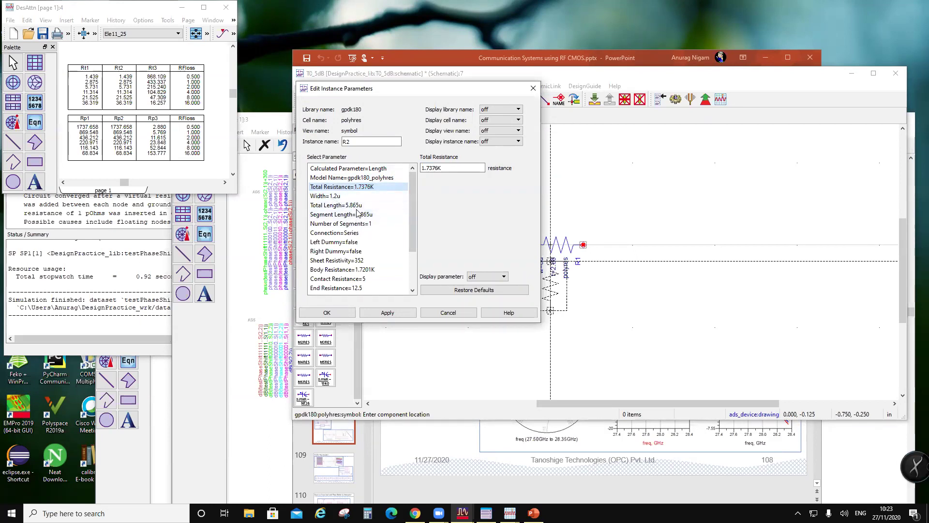
left_click(339, 312)
- Place two vertical polyhres resistors, one below each side of the horizontal resistor R1
left_click(466, 278)
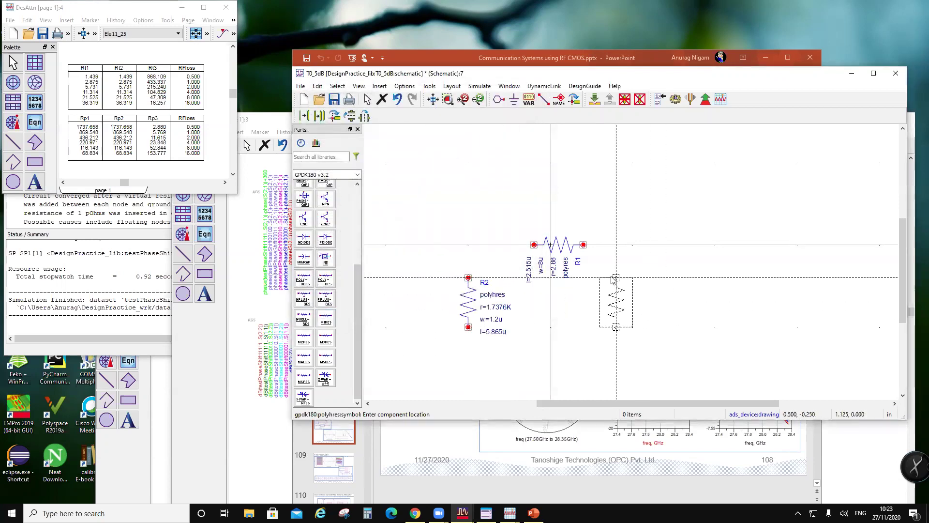
left_click(620, 276)
key("Escape")
scroll(638, 268, "down", 1)
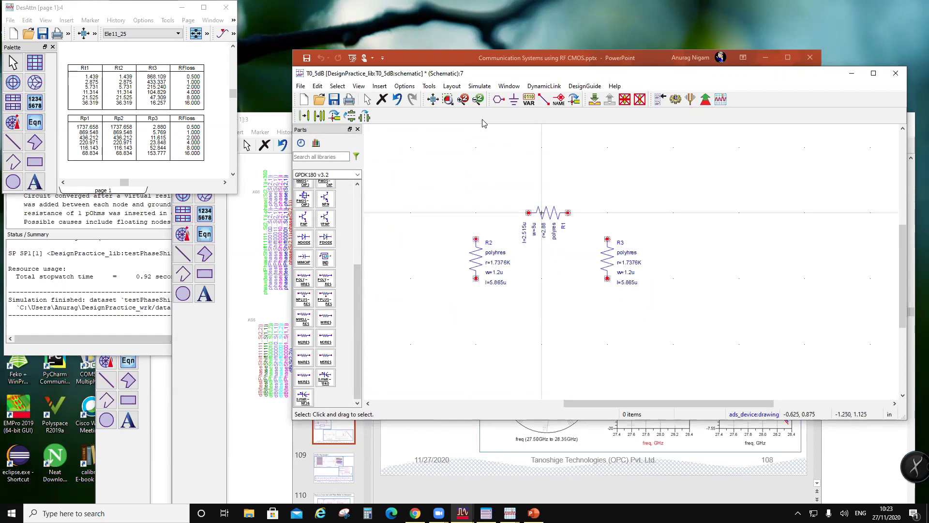
- Attach ground symbols to the lower ends of both polyhres resistors
left_click(513, 99)
left_click(476, 278)
left_click(607, 278)
- Wire each end of R1 to the upper end of the nearest polyhres resistor to form a pi network
left_click(544, 99)
left_click(529, 213)
left_click(476, 239)
left_click(568, 213)
left_click(607, 239)
key("Escape")
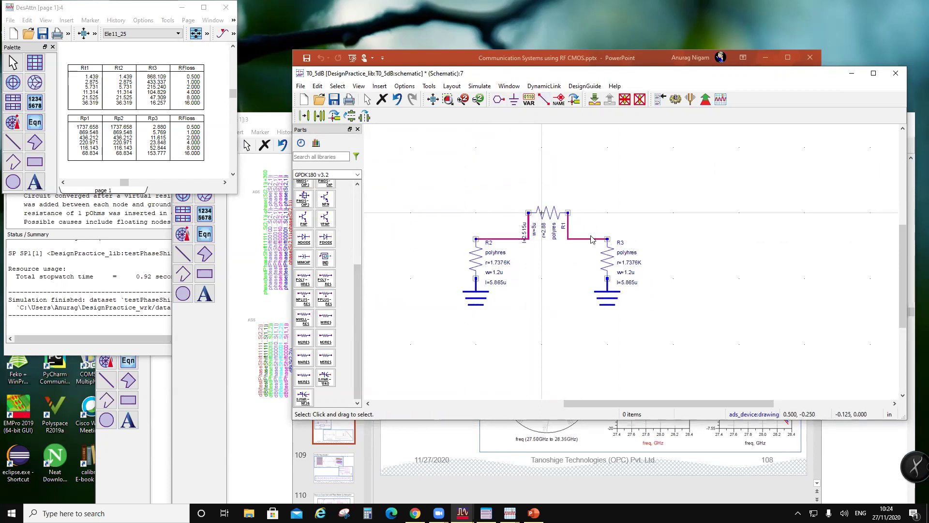
- Straighten both connecting wires by moving their horizontal segments up in line with R1
left_click_drag(592, 239, 585, 213)
left_click(511, 239)
left_click_drag(512, 239, 508, 213)
- Place two Term ports from the Simulation-S_Param palette, one on each side of the resistor network
scroll(581, 242, "down", 2)
scroll(532, 217, "up", 1)
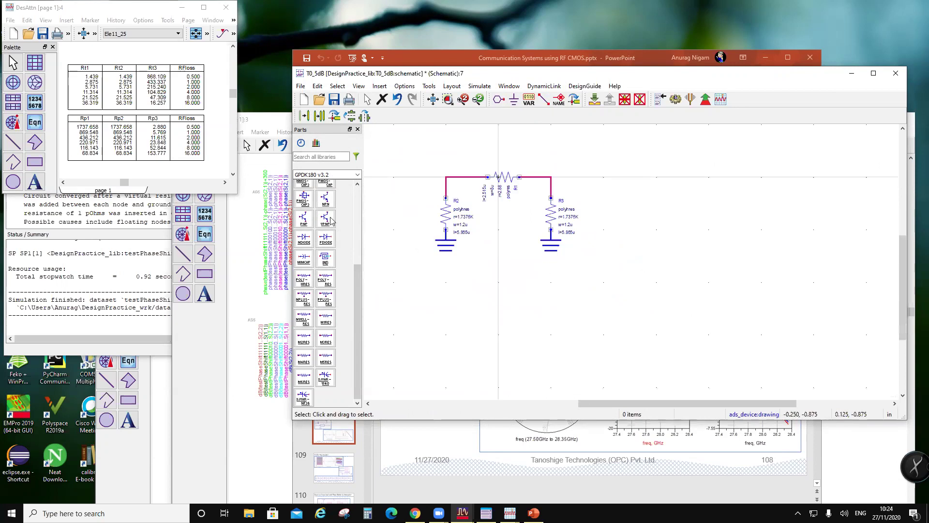
left_click(357, 176)
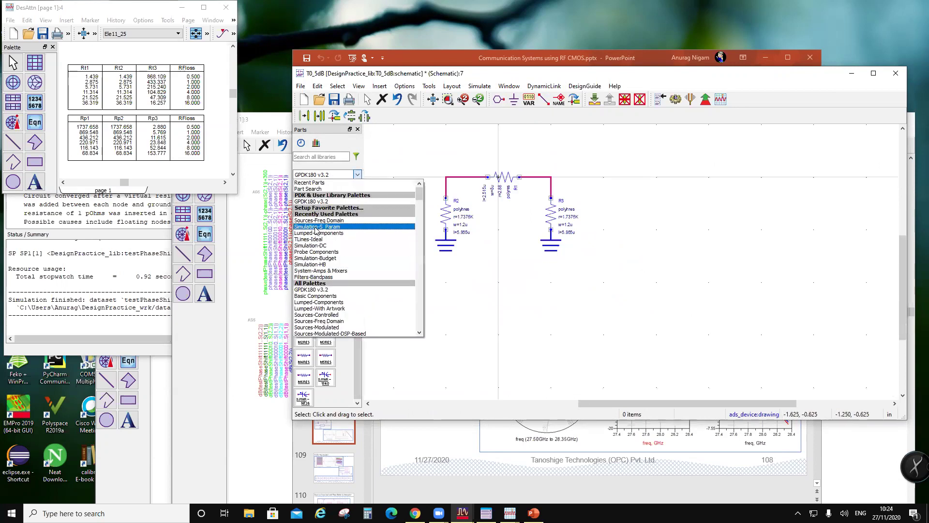
left_click(304, 250)
double_click(303, 249)
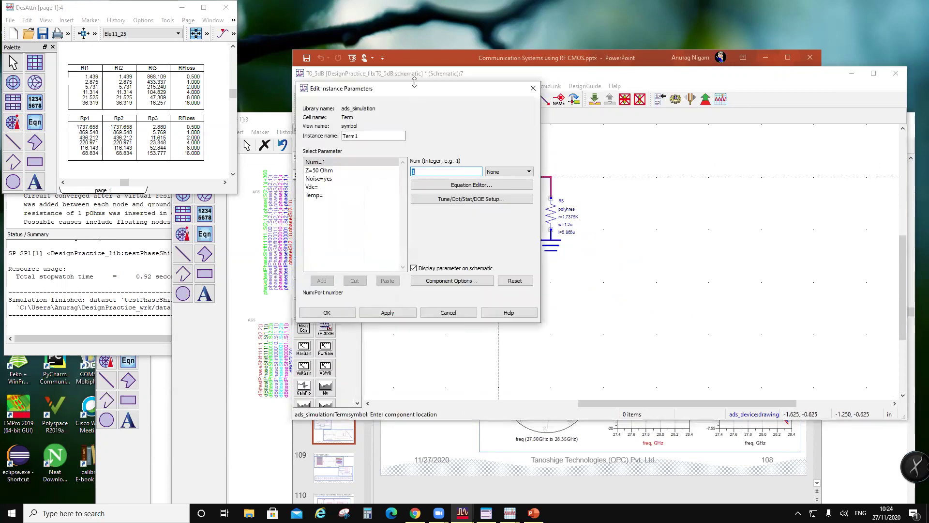
left_click_drag(414, 82, 131, 114)
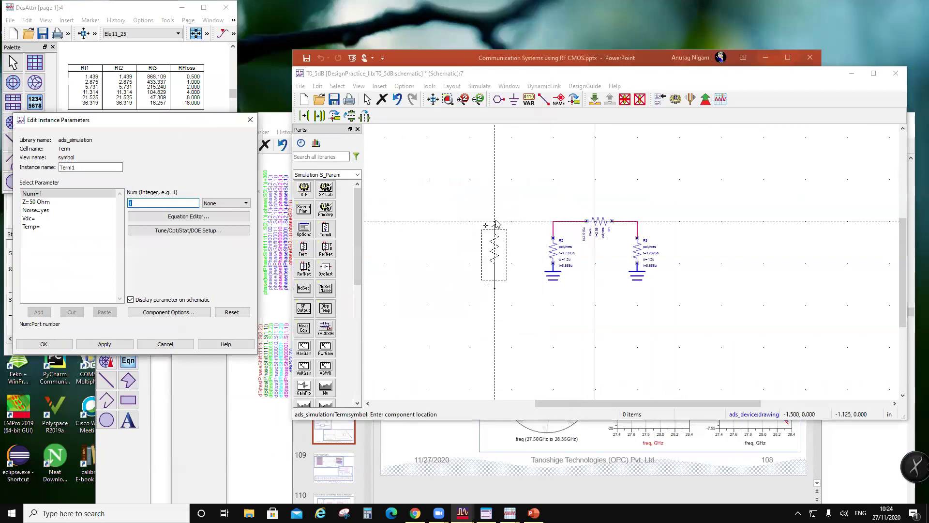
left_click(496, 224)
left_click(690, 223)
- Ground the negative ends of both Term ports and wire their positive ends to the network's two nodes
left_click(515, 100)
left_click(494, 288)
left_click(687, 289)
left_click(544, 99)
left_click(494, 221)
left_click(553, 221)
left_click(687, 221)
left_click(637, 221)
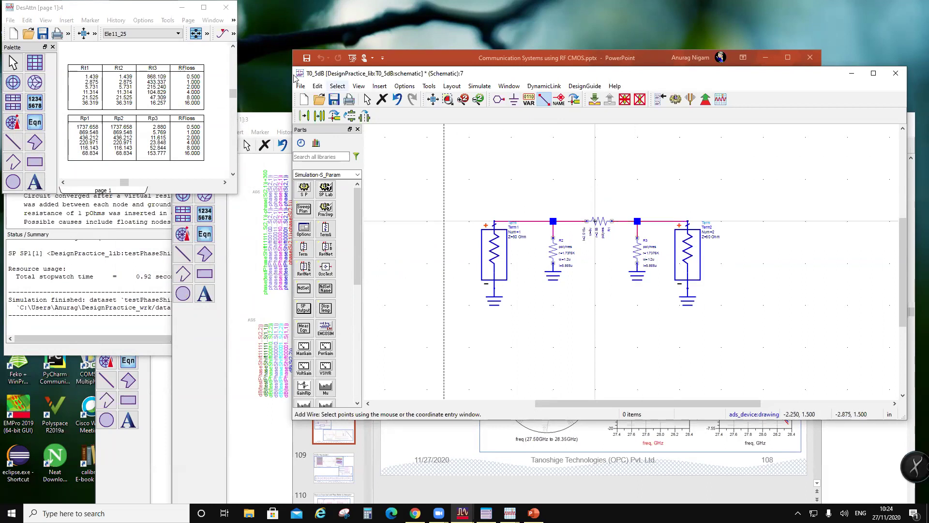
- Save the schematic, and save a copy of the design as cell P0_5dB in DesignPractice_lib
left_click(334, 98)
key("Escape")
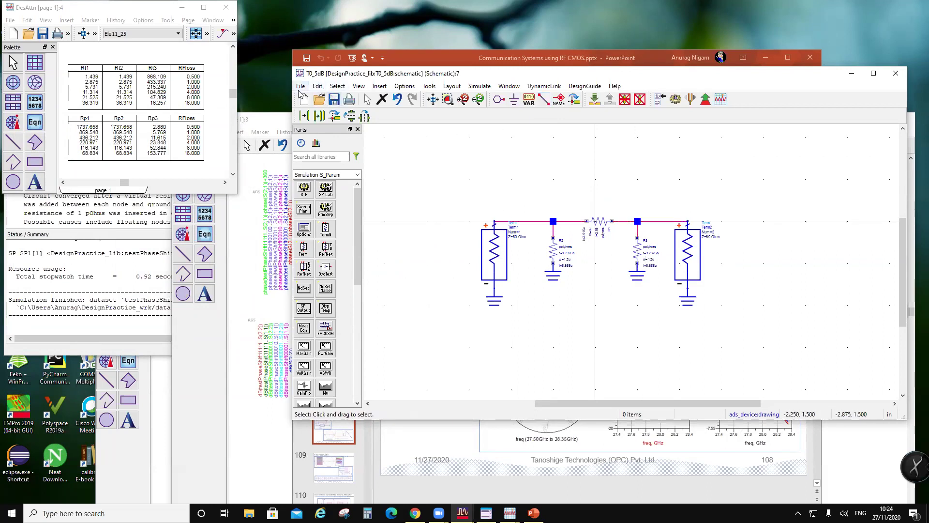
left_click(300, 86)
left_click(320, 148)
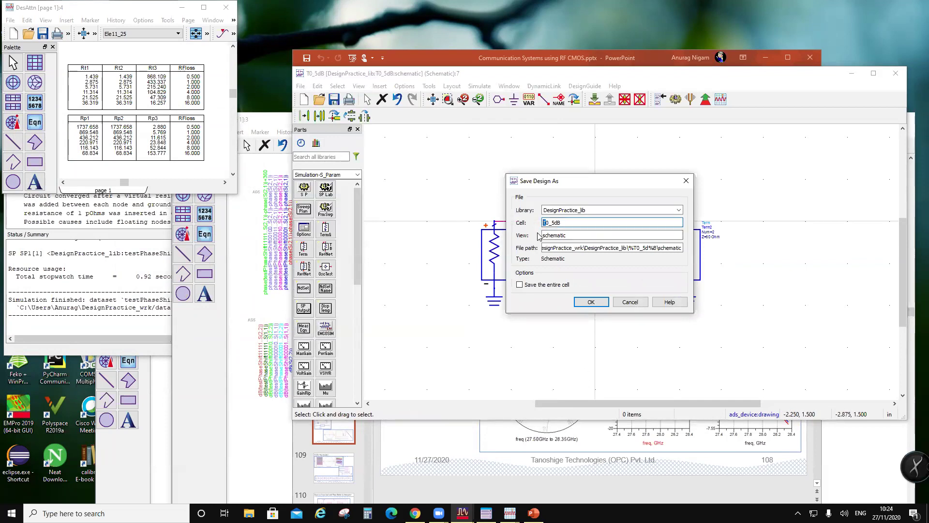
left_click(590, 302)
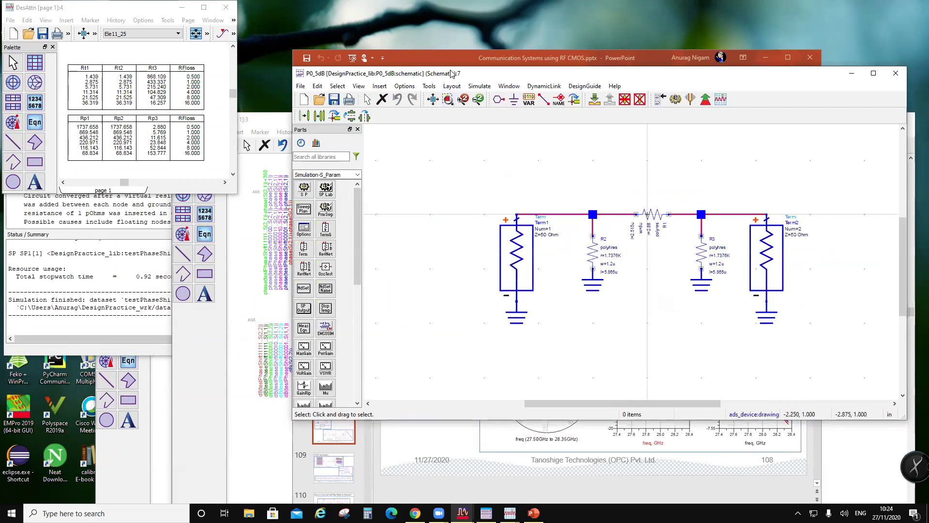
left_click_drag(451, 73, 295, 52)
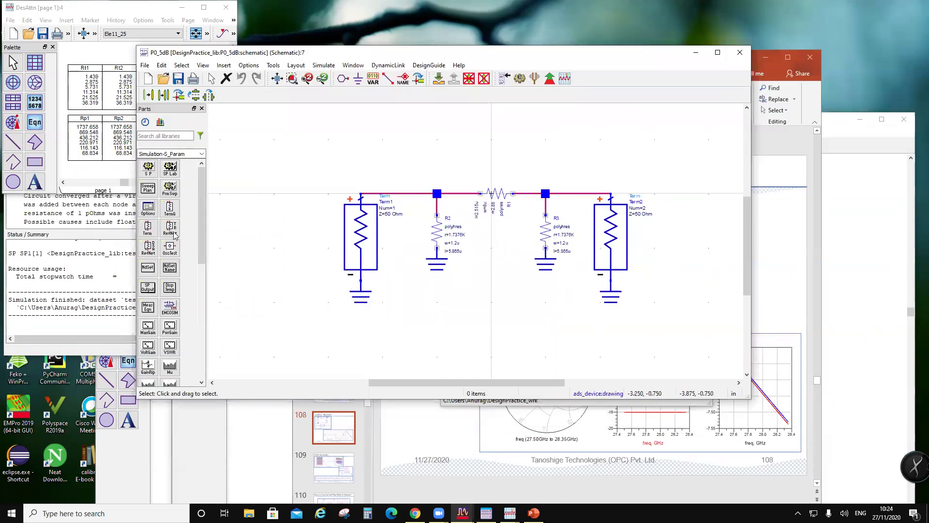
- Place the GPDK netlist include component from the GPDK180 v3.2 palette above the second Term port
left_click(177, 154)
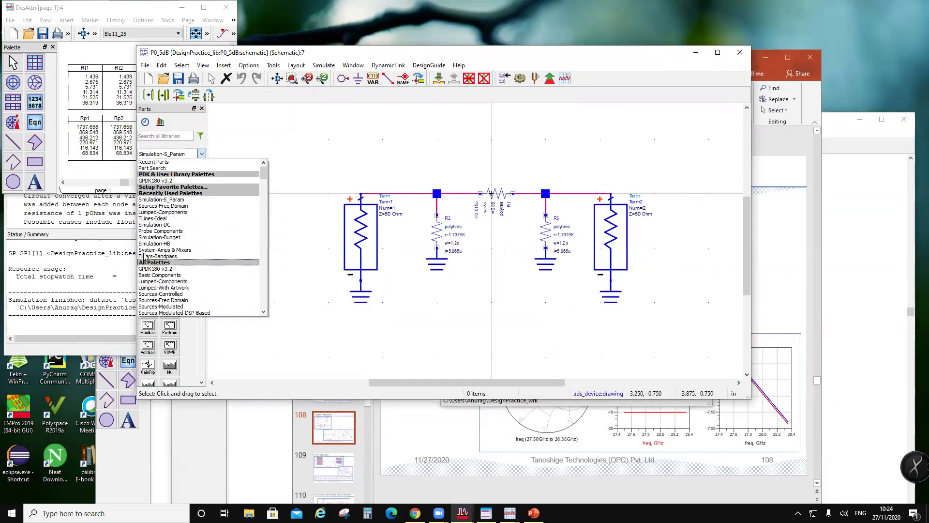
left_click(166, 180)
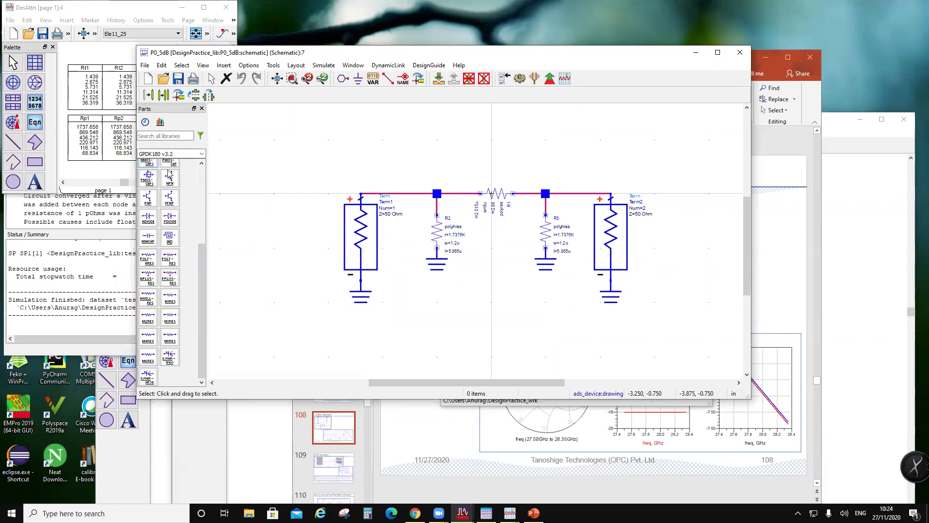
left_click(150, 171)
left_click(621, 111)
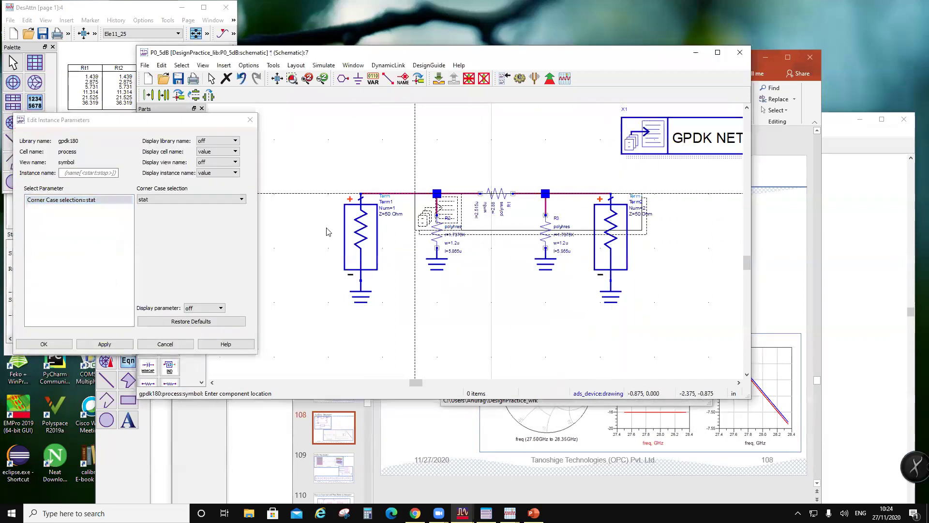
key("Escape")
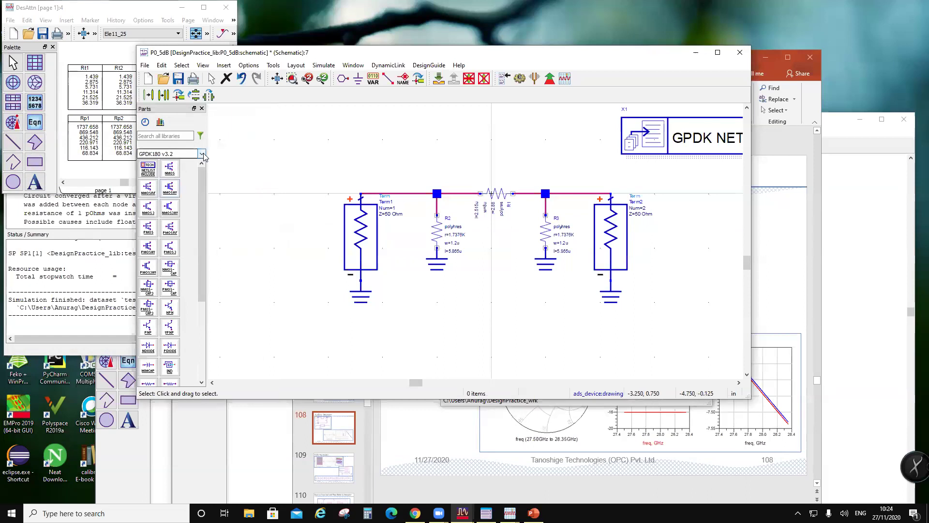
- Place an S-parameter simulation controller from the Simulation-S_Param palette below the netlist include and open its settings
left_click(176, 154)
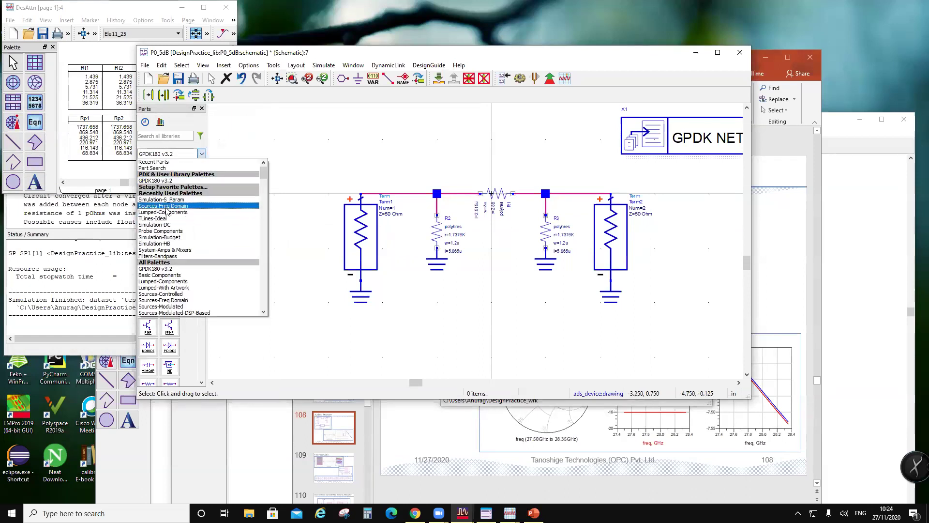
left_click(169, 205)
left_click(201, 154)
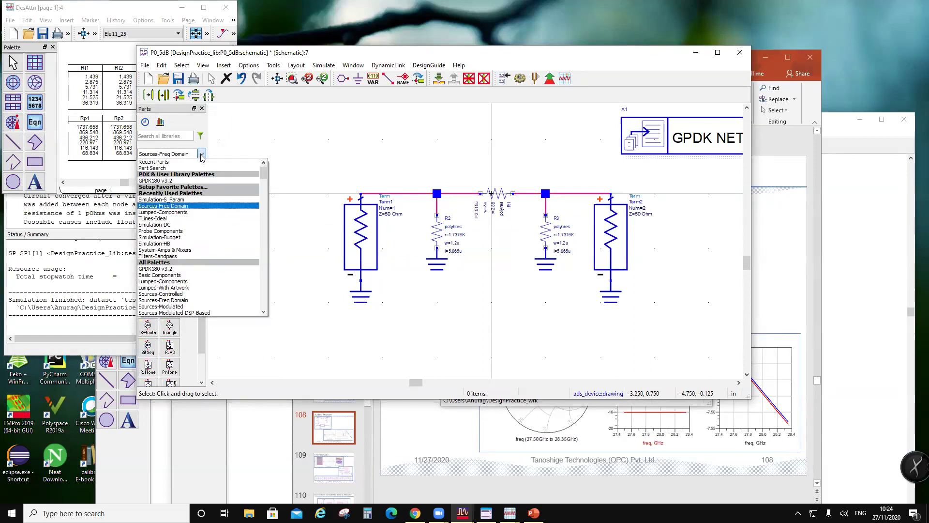
left_click(150, 195)
left_click(148, 166)
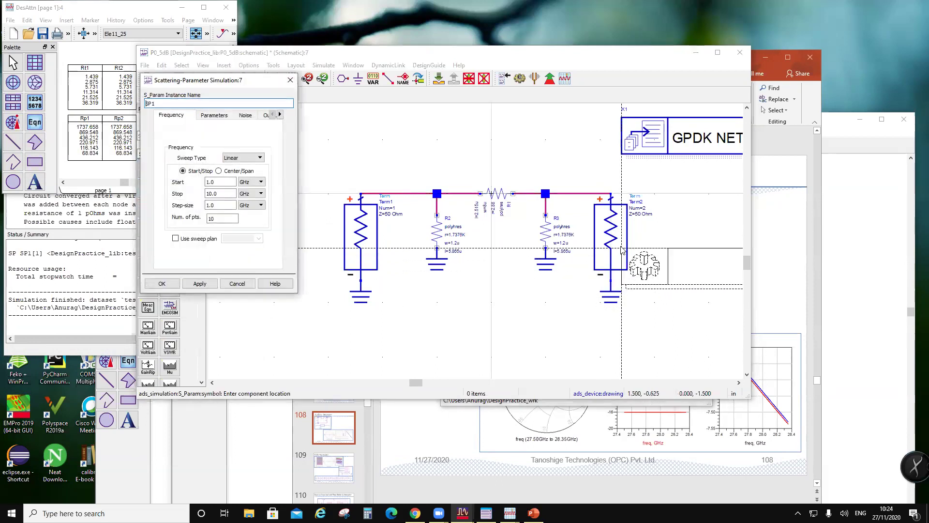
scroll(547, 246, "down", 1)
left_click(542, 250)
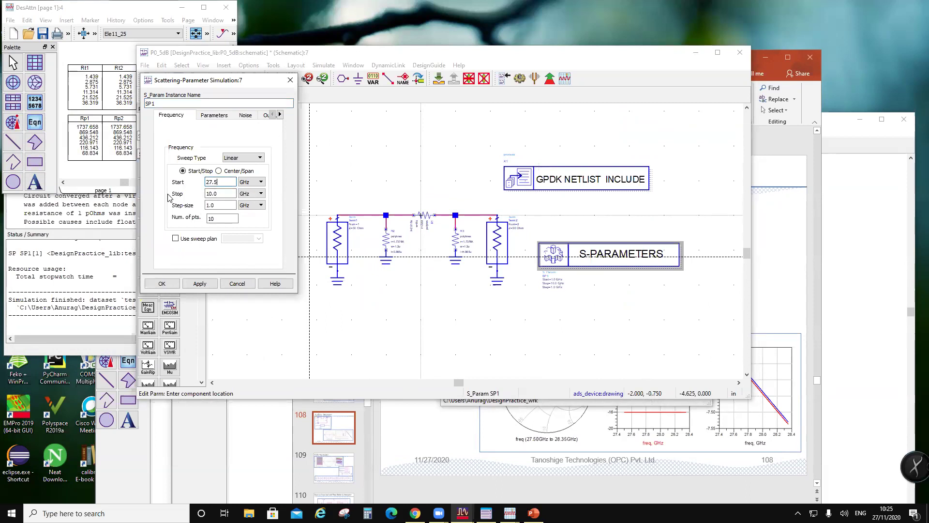
- Set the linear frequency sweep from 27.5 GHz to 28.35 GHz with a 10 MHz step, and run the simulation
double_click(222, 194)
double_click(220, 206)
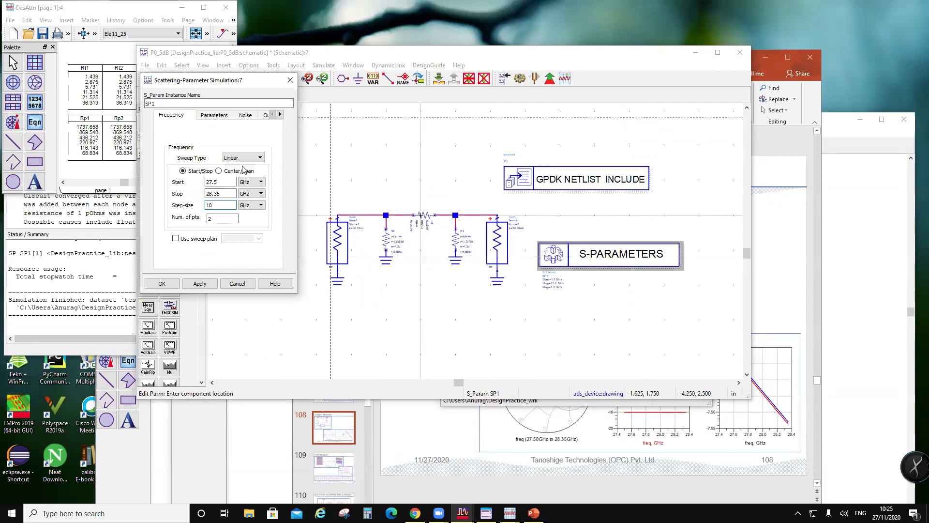
left_click(261, 205)
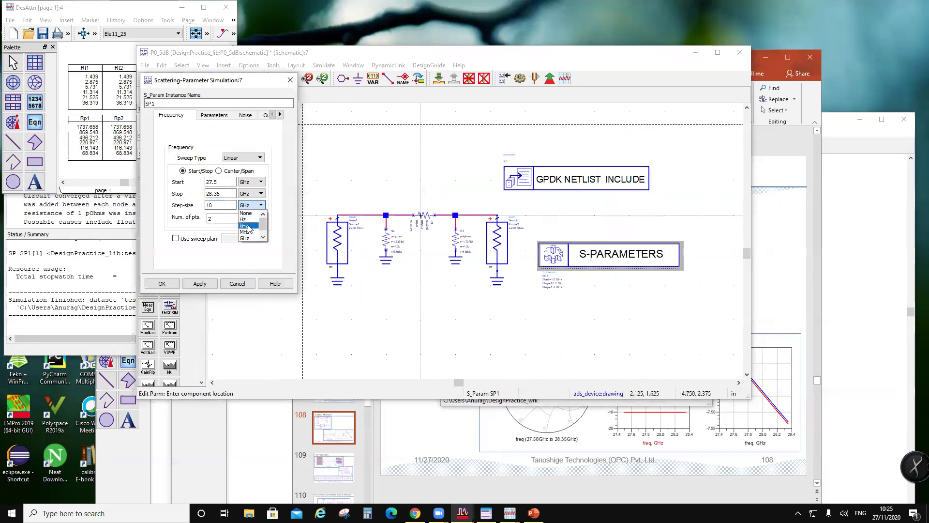
left_click(247, 227)
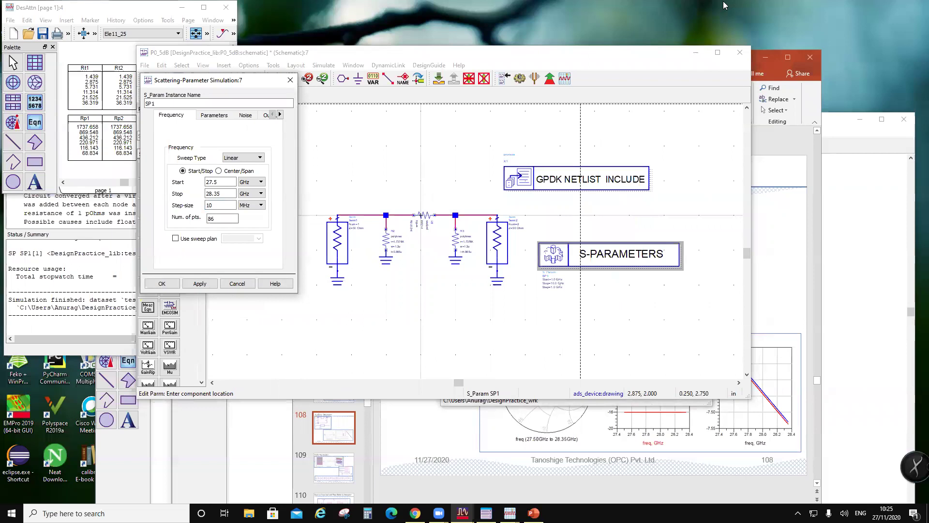
left_click(162, 283)
left_click(520, 79)
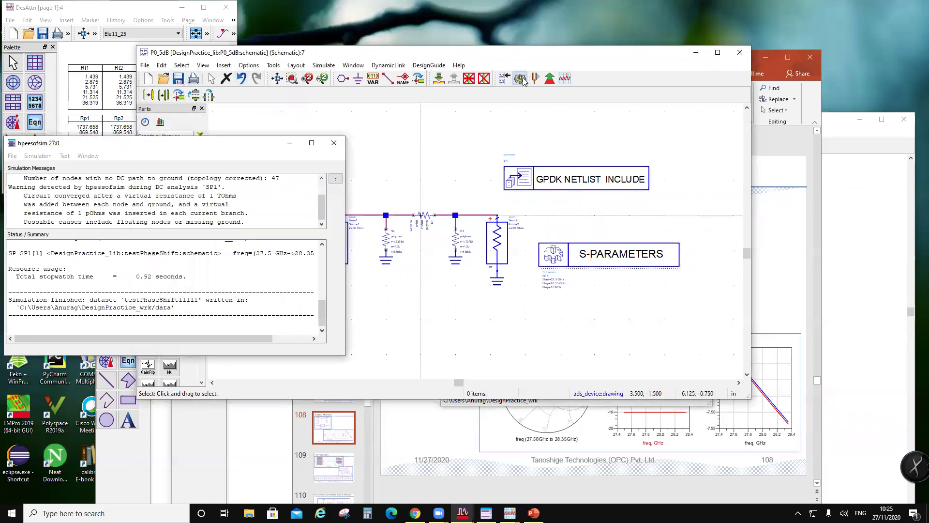
- Add a Smith chart plotting S(1,1) and S(2,2) to the P0_5dB data display
left_click(55, 100)
left_click(292, 211)
left_click(290, 239)
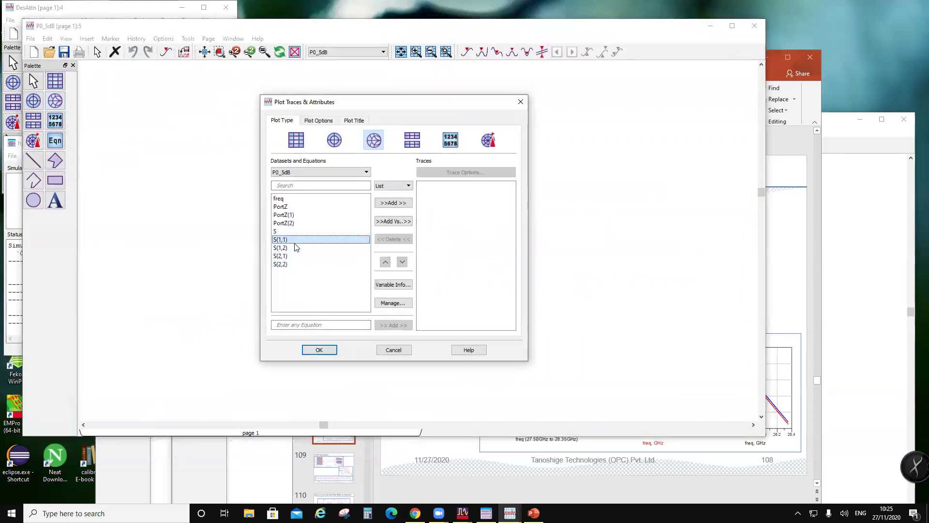
left_click(393, 202)
left_click(281, 264)
left_click(393, 202)
left_click(320, 349)
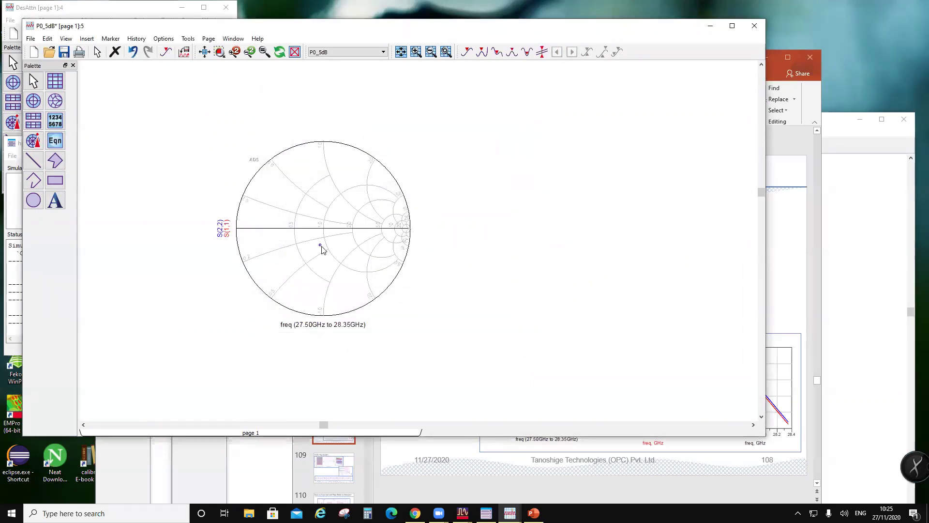
- Add a rectangular plot of S(2,1) in dB beside the Smith chart
mouse_move(322, 249)
left_click(55, 81)
left_click(489, 170)
left_click(280, 255)
left_click(393, 203)
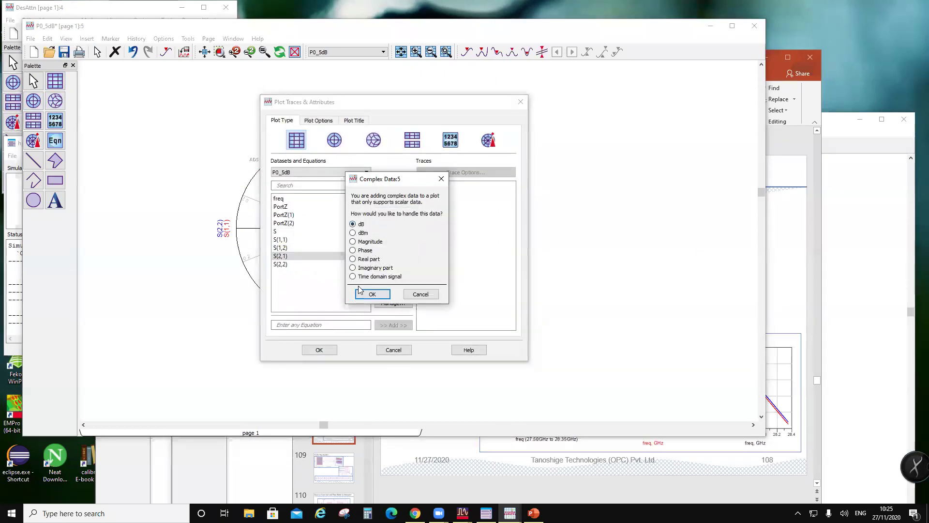
left_click(361, 293)
left_click(329, 349)
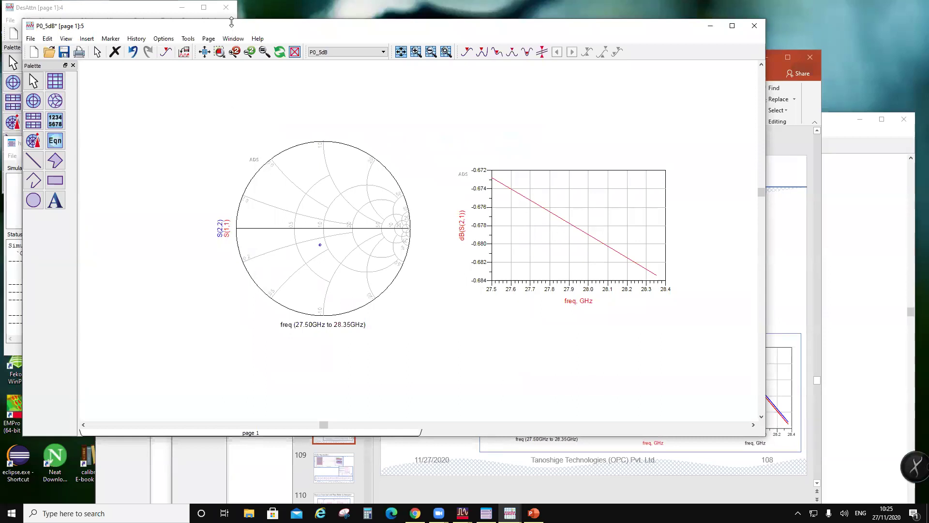
- Return to the P0_5dB schematic and delete the series resistor R1
left_click_drag(232, 22, 232, 78)
left_click(339, 52)
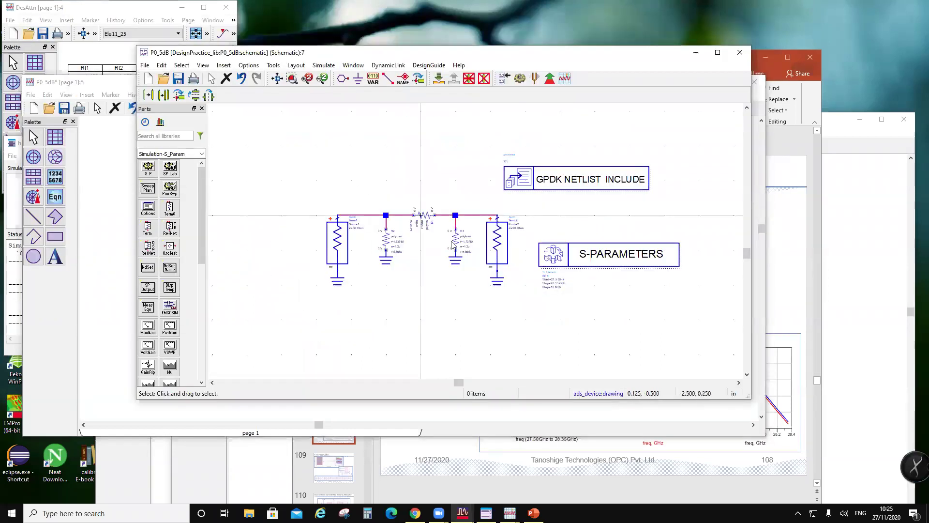
scroll(472, 230, "up", 1)
left_click(456, 199)
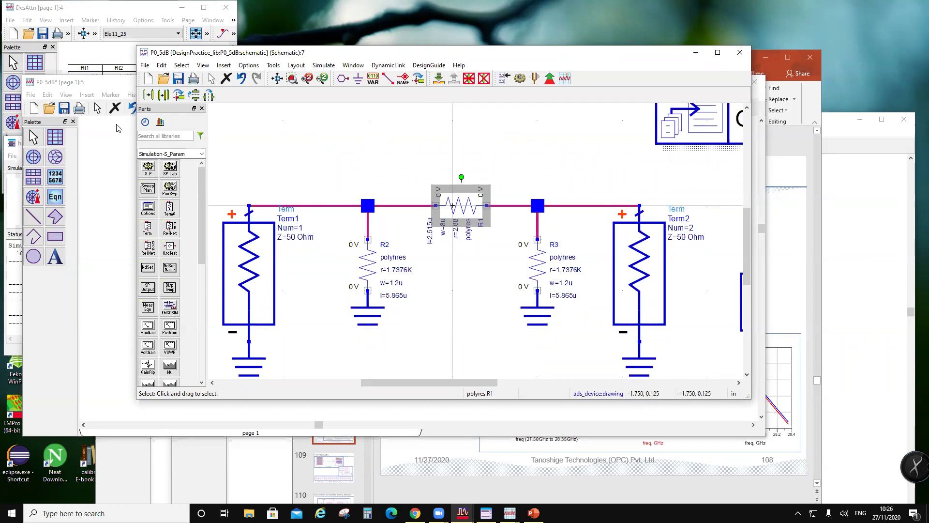
key("Delete")
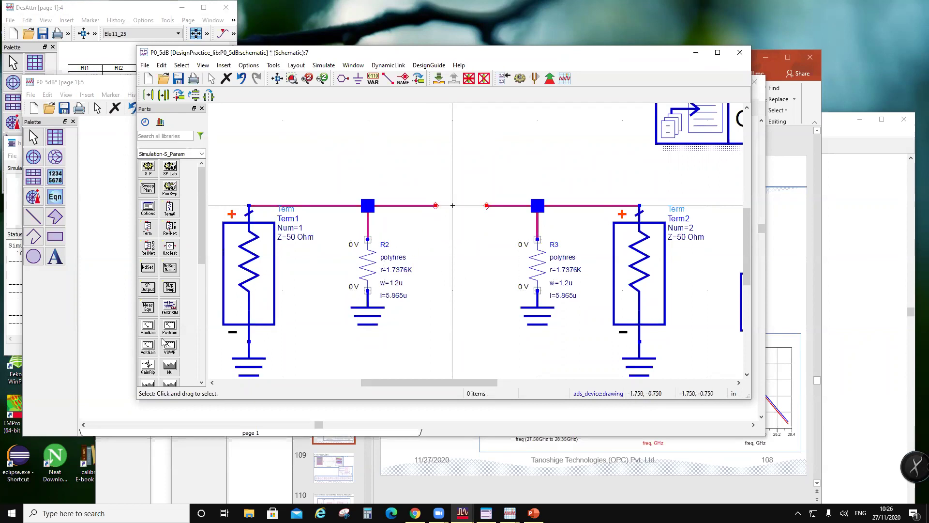
- Start an m2res metal resistor from the GPDK180 v3.2 palette and check its resistance, width and total length parameters
left_click(199, 154)
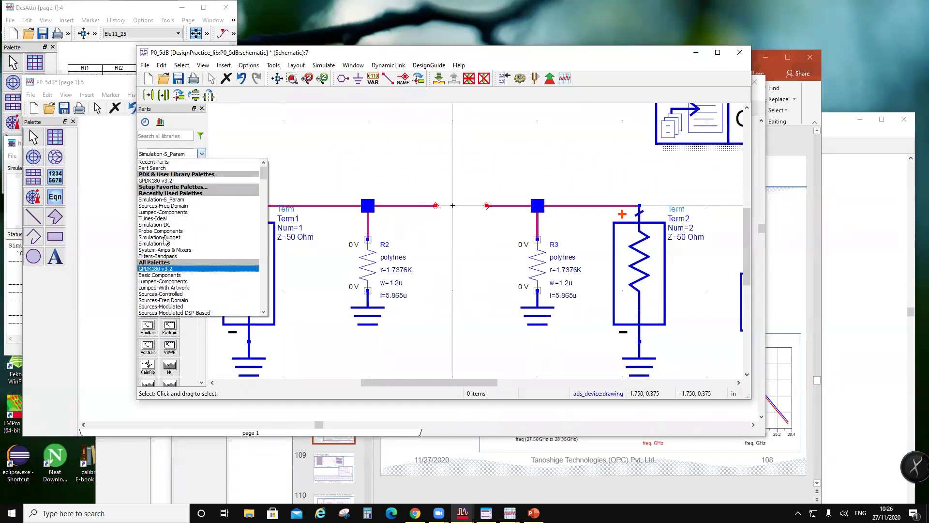
left_click(184, 181)
scroll(183, 290, "down", 5)
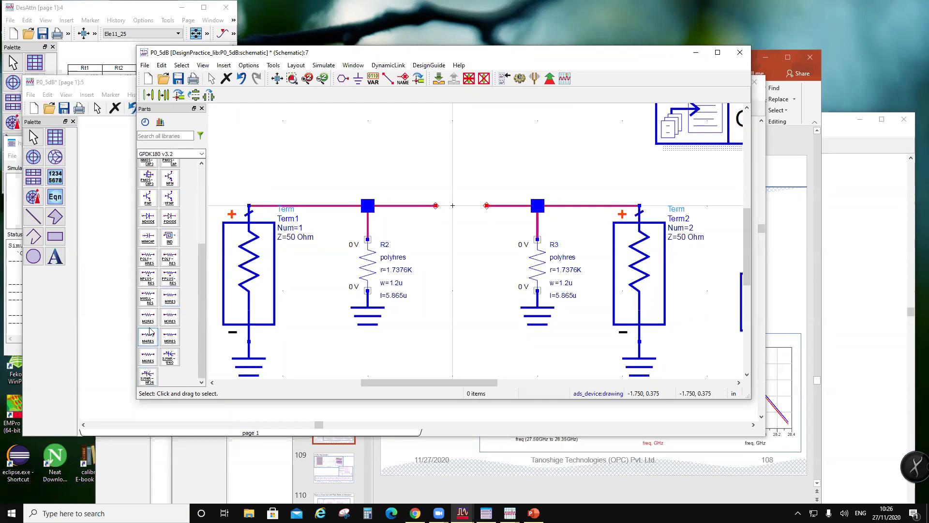
left_click(148, 316)
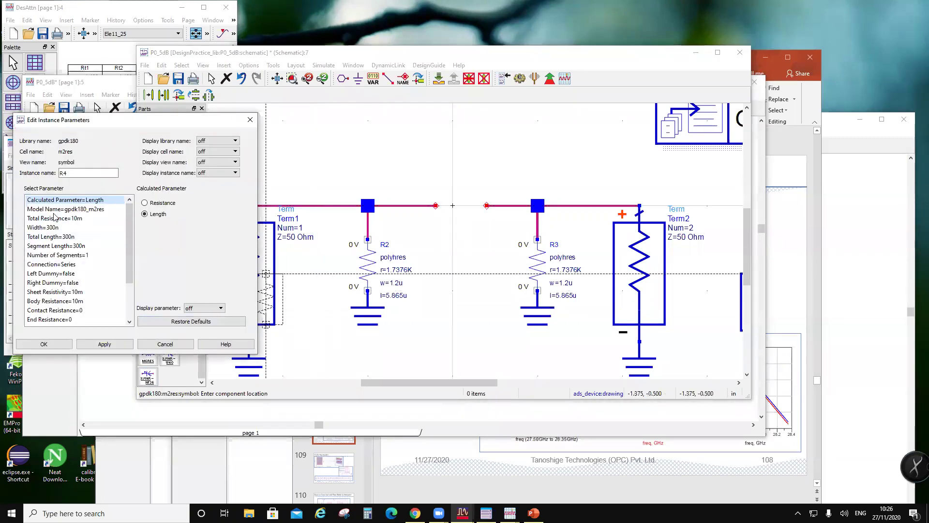
left_click(68, 218)
left_click(72, 227)
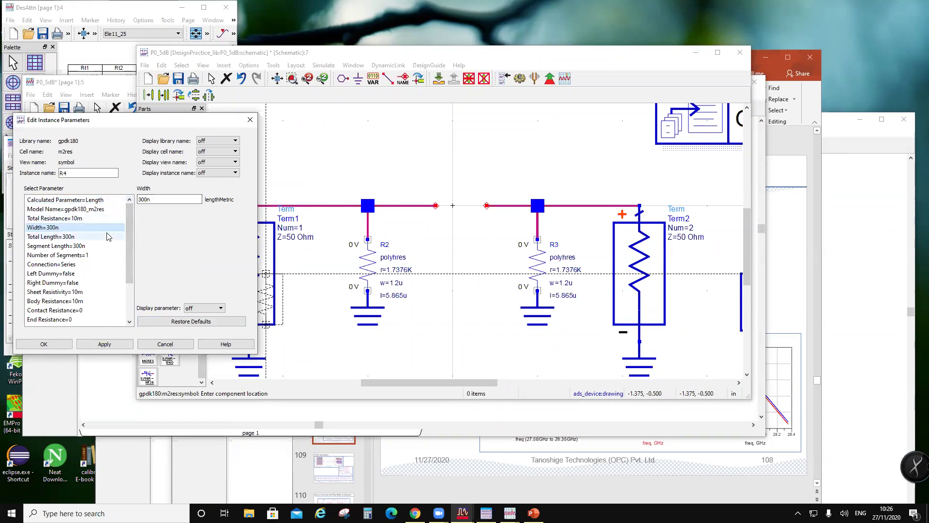
left_click(77, 237)
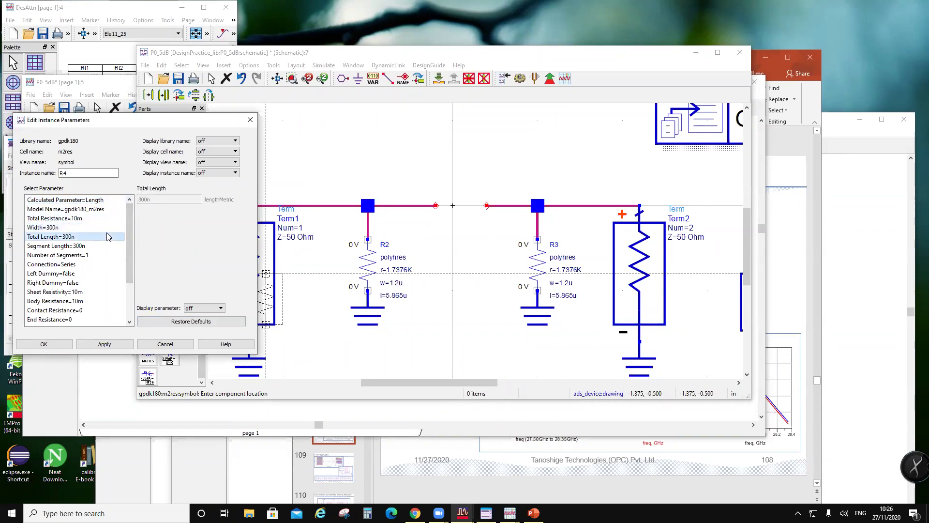
- Set the m2res resistor's total resistance to 2.88, taking the 0.5 dB Rp3 value from the DesAttn data display
left_click(90, 218)
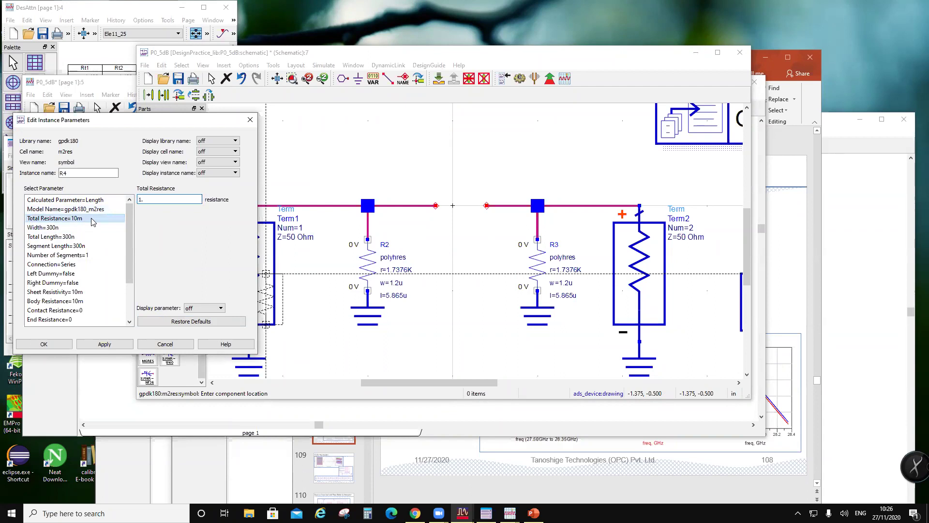
type("1")
left_click(510, 512)
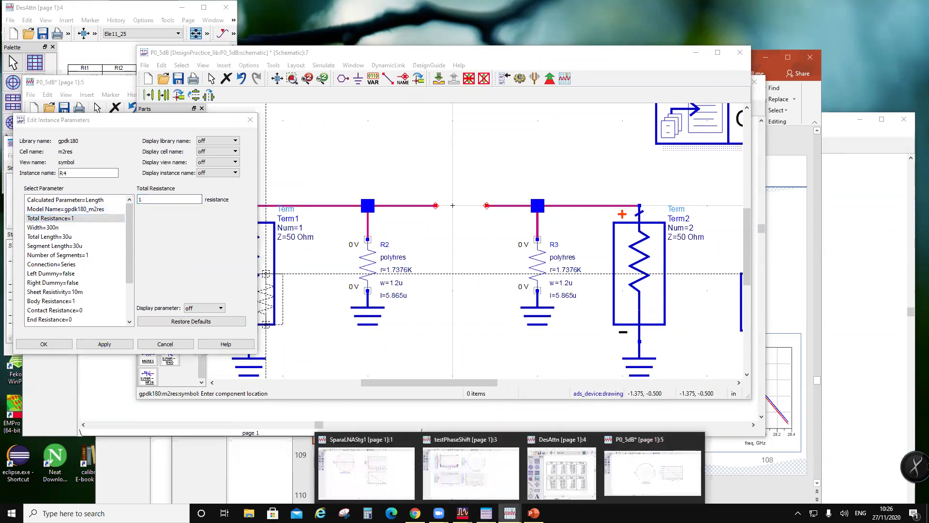
left_click(547, 488)
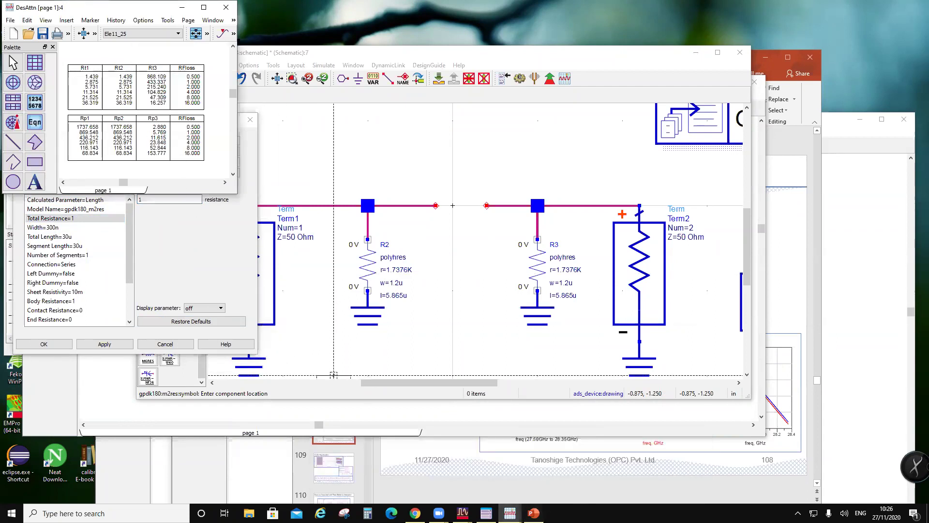
left_click(533, 512)
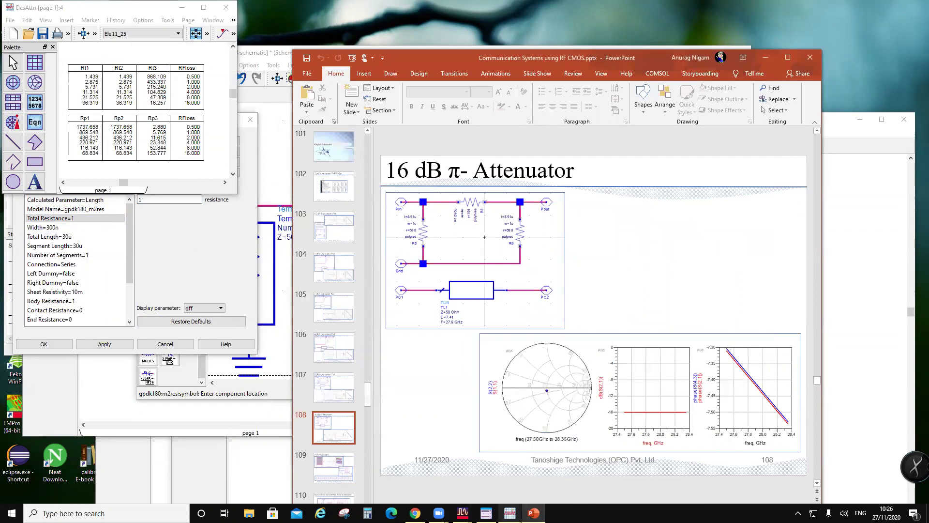
mouse_move(463, 513)
left_click(475, 479)
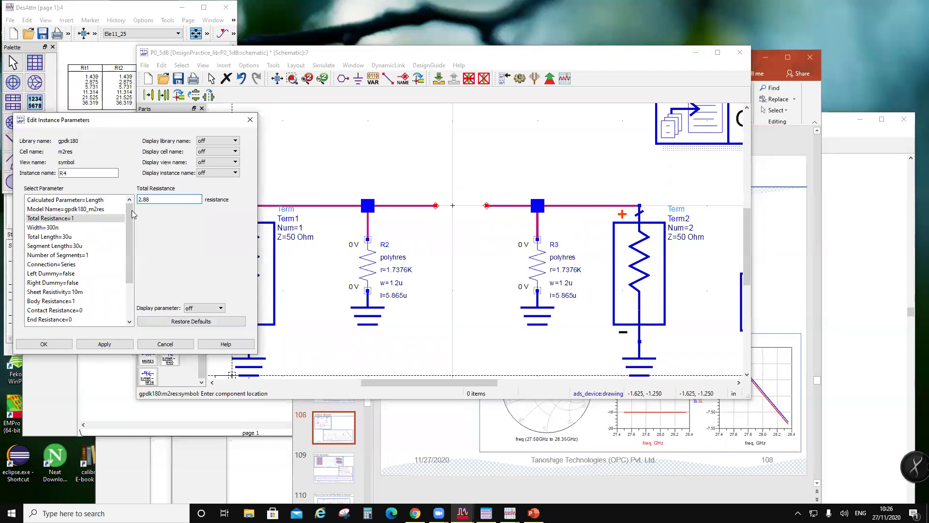
left_click(111, 227)
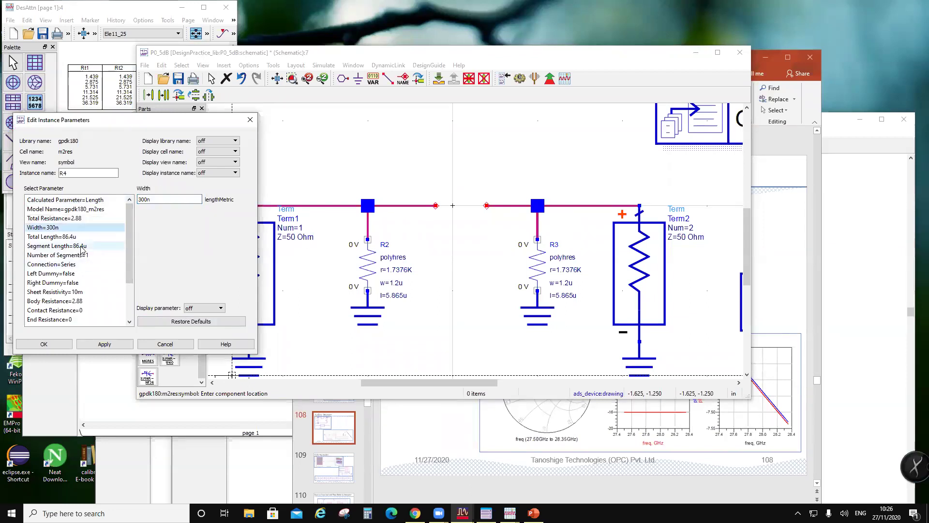
- Set the m2res resistor's number of segments to 4, check the segment length, and accept the parameters
left_click(82, 255)
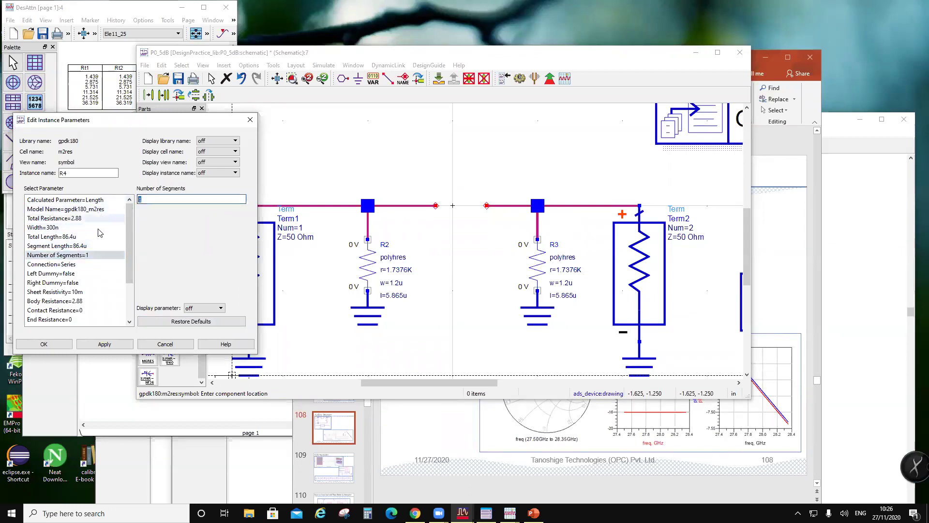
type("4")
left_click(87, 246)
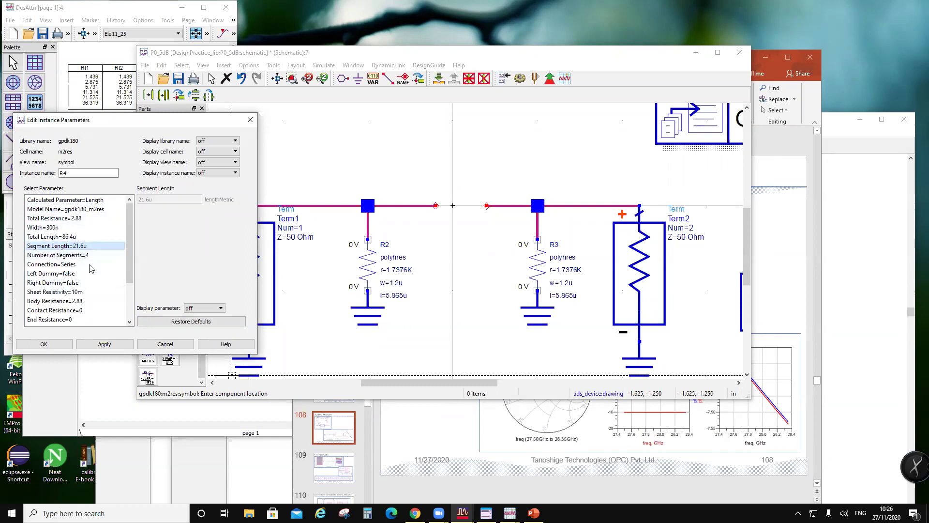
left_click(62, 346)
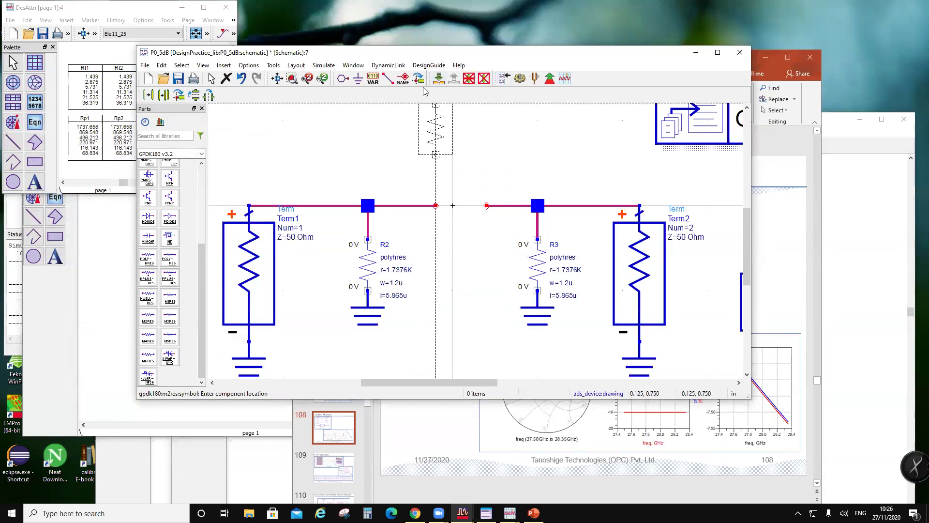
- Rotate the m2res resistor to horizontal, place it in the gap between the two series wires, and save the schematic
key("ctrl+r")
left_click(482, 212)
key("Escape")
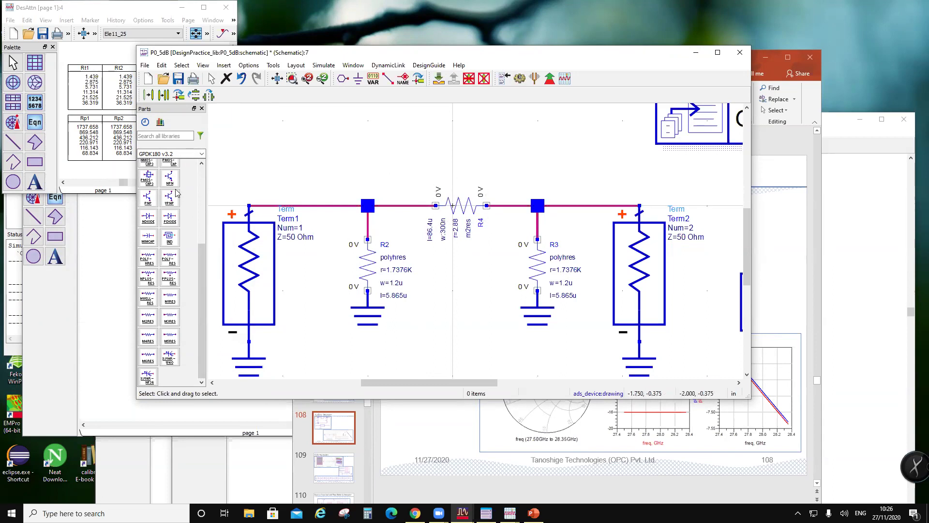
left_click(179, 78)
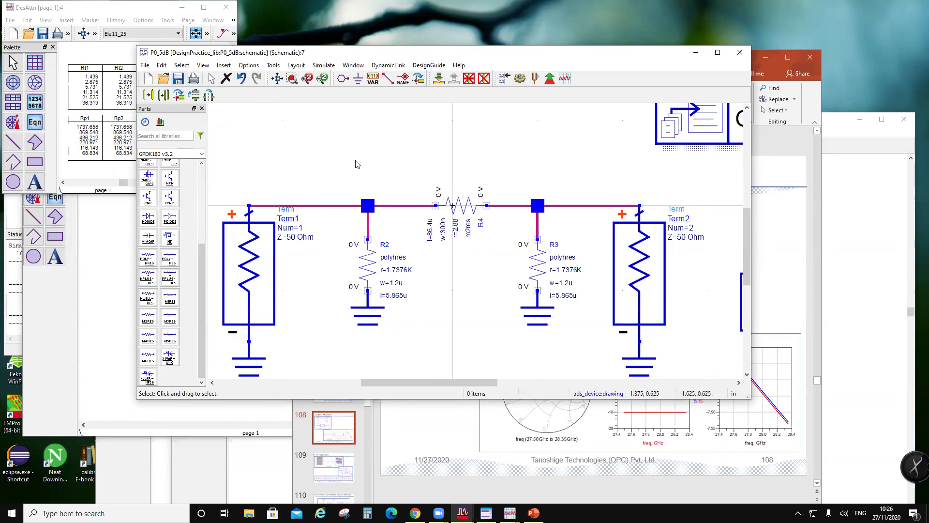
- Simulate the P0_5dB schematic and examine the Smith chart and dB(S(2,1)) plot in the data display
left_click(519, 79)
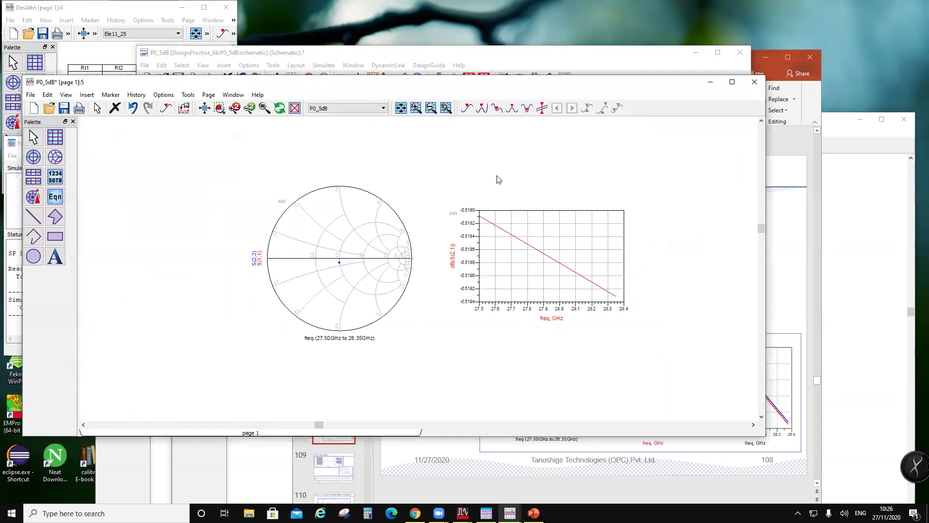
scroll(348, 259, "up", 2)
scroll(445, 278, "down", 3)
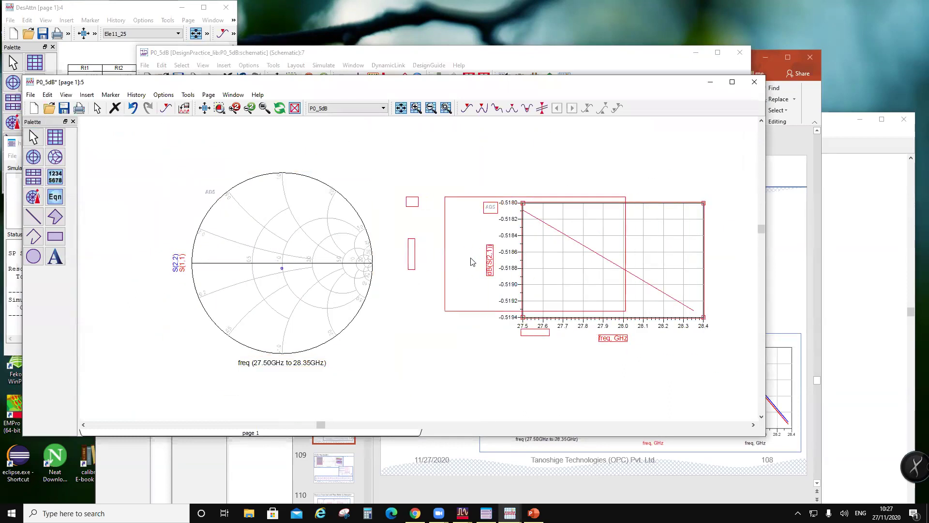
left_click_drag(473, 262, 473, 262)
left_click(369, 60)
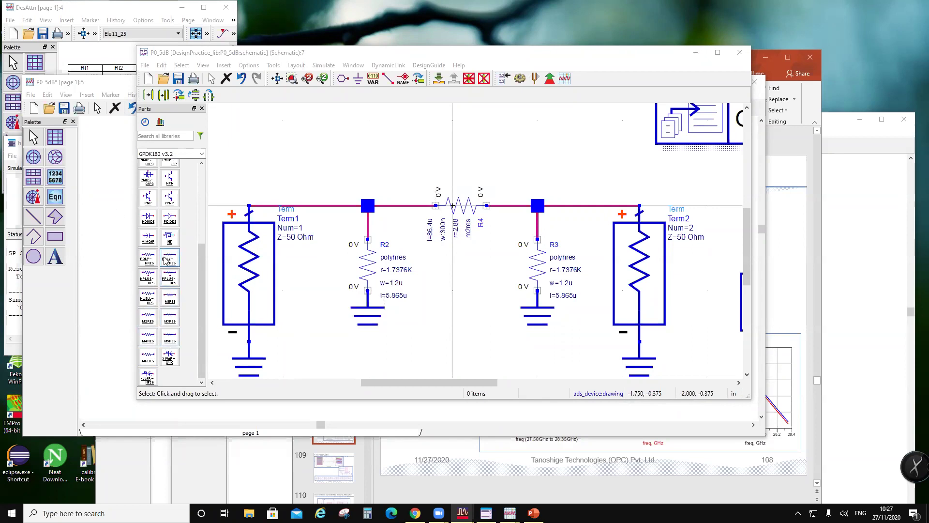
left_click(126, 262)
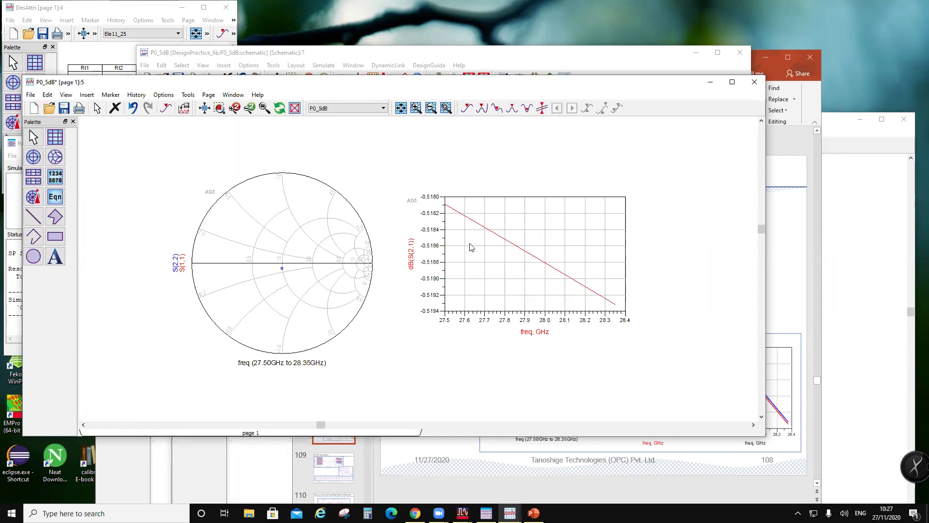
- Try to open the series m2res resistor R4 for editing, and dismiss the message list
left_click(409, 56)
scroll(479, 239, "up", 2)
double_click(479, 240)
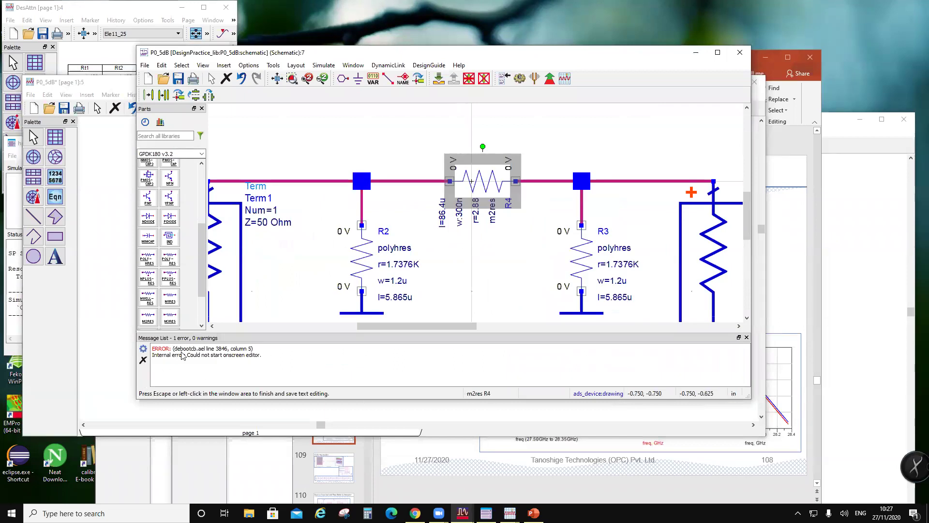
left_click(746, 337)
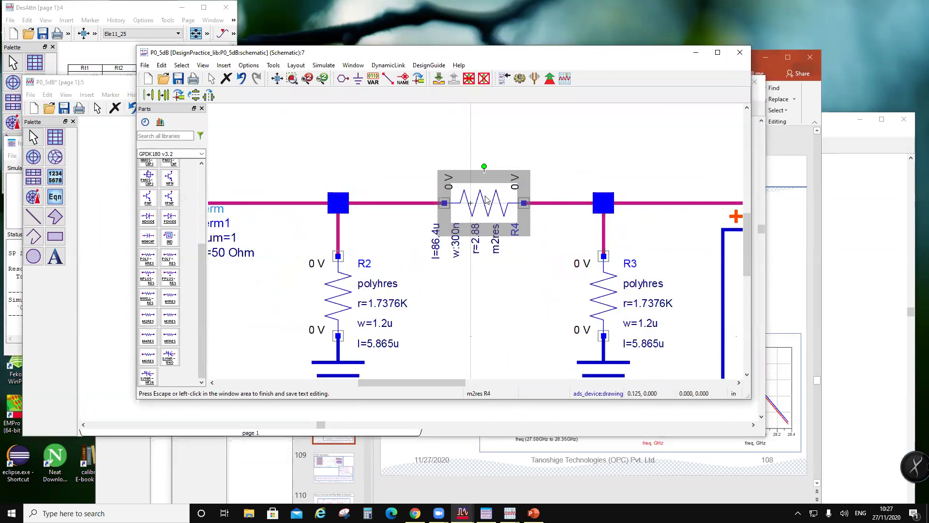
scroll(478, 202, "down", 2)
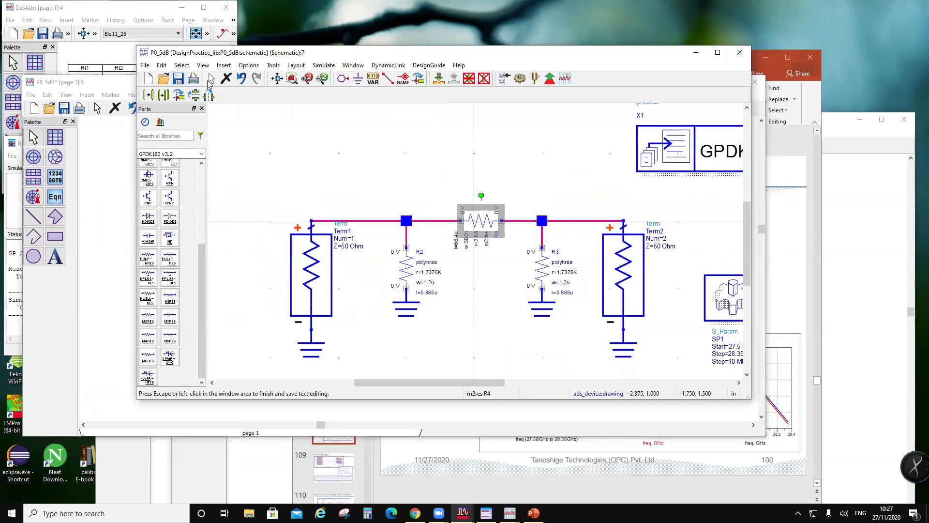
- Close the P0_5dB schematic and its data display, saving the display's changes
left_click(740, 54)
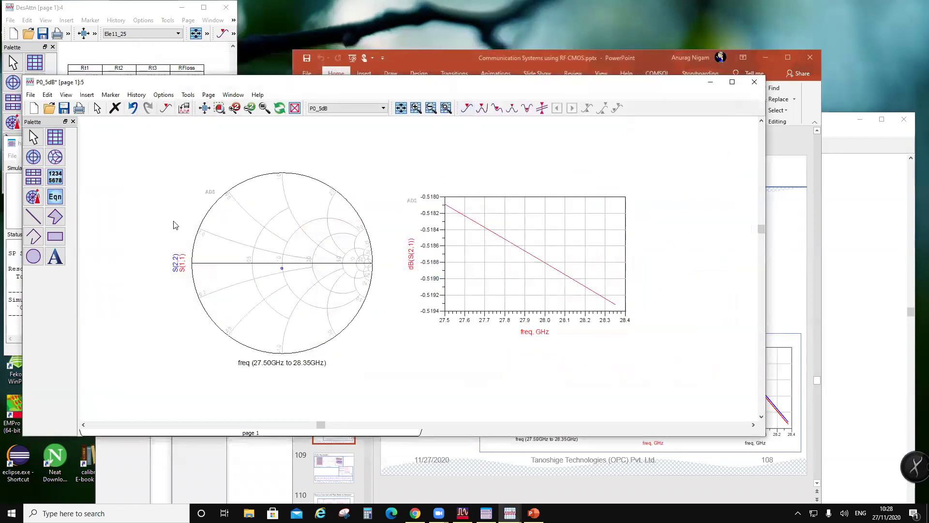
left_click(754, 82)
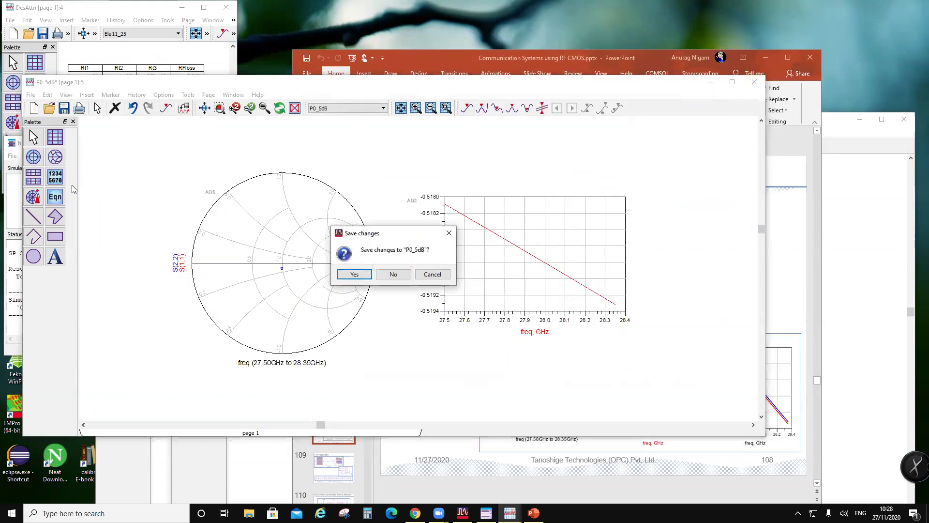
left_click(352, 275)
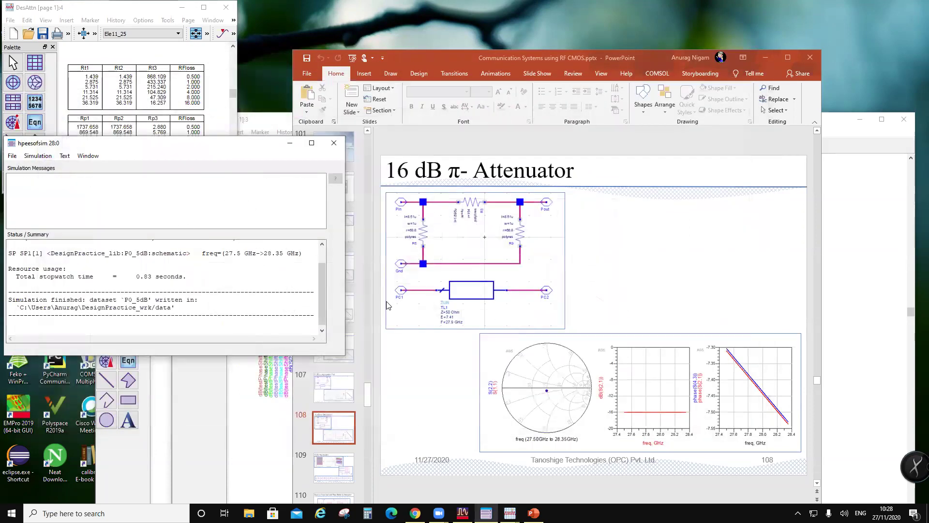
- Close the simulation status window and the DesAttn, testPhaseShift and SparaLNAStg1 data displays
left_click(333, 143)
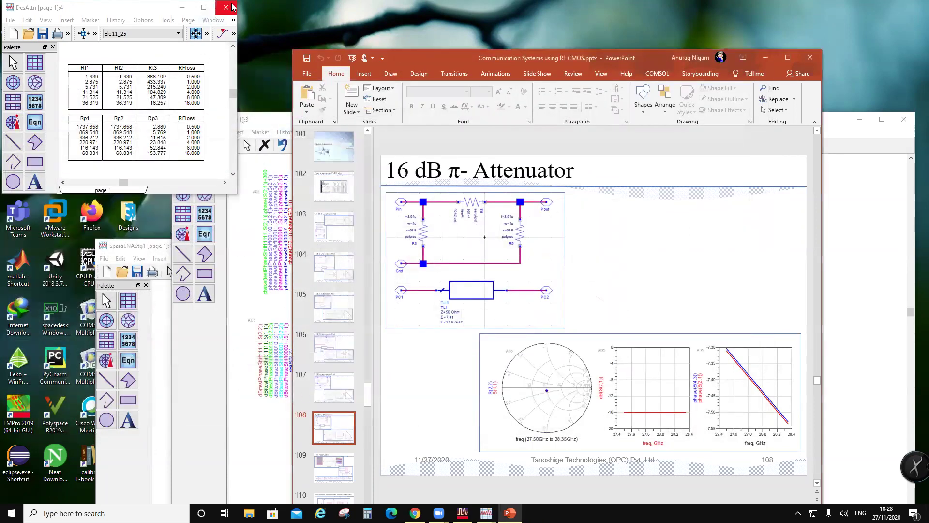
left_click(225, 8)
double_click(179, 119)
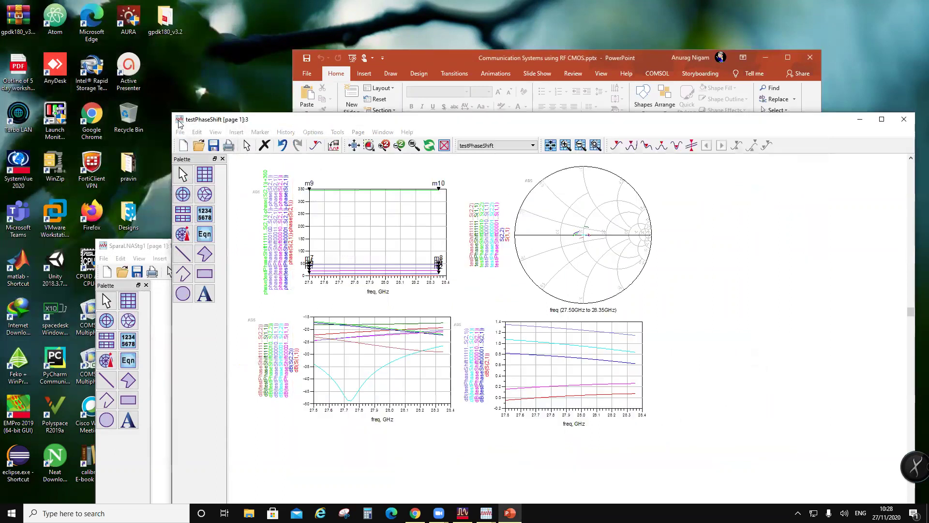
left_click(215, 246)
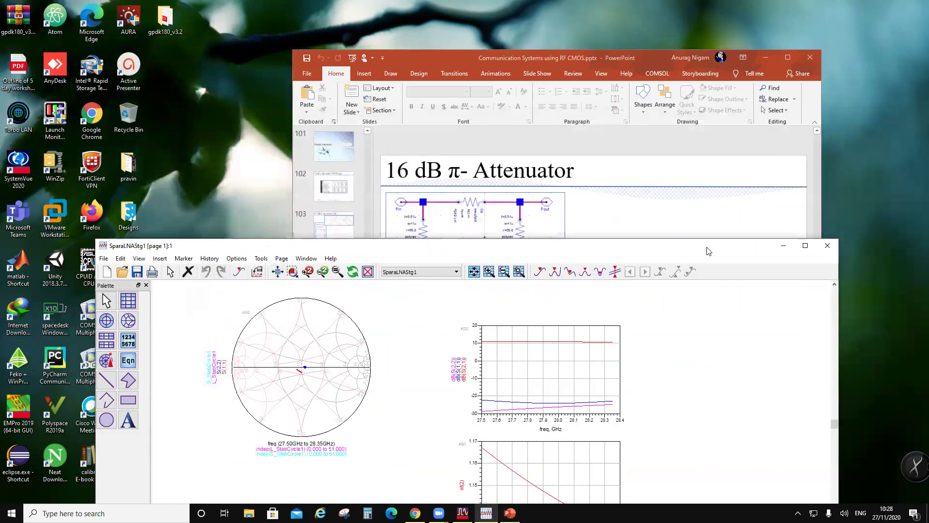
left_click_drag(649, 248, 342, 255)
left_click(524, 255)
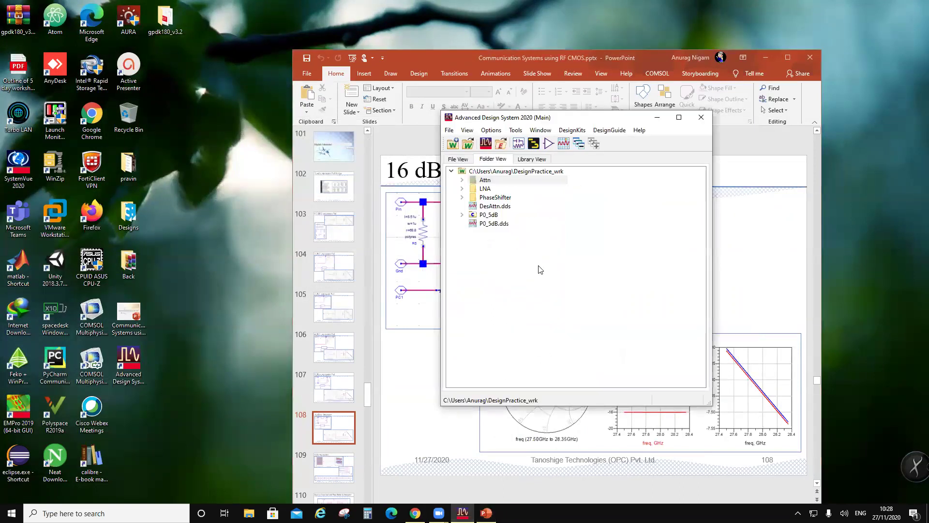
- Restart Advanced Design System and reopen the recent workspace DesignPractice_wrk
left_click(700, 115)
left_click(479, 263)
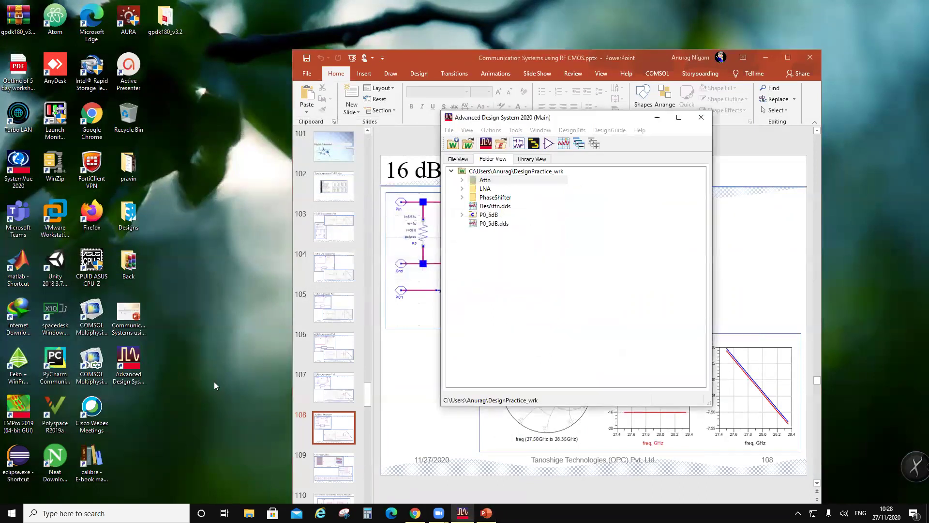
double_click(128, 360)
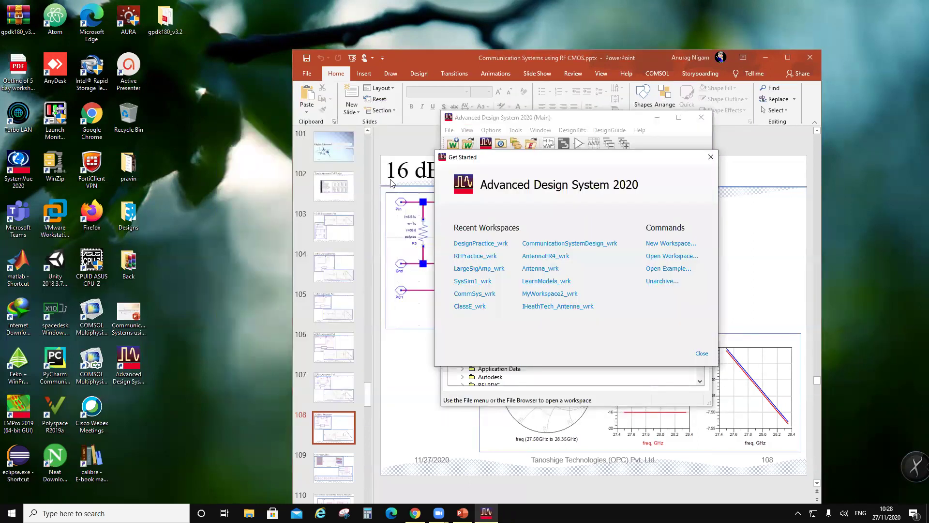
left_click(476, 243)
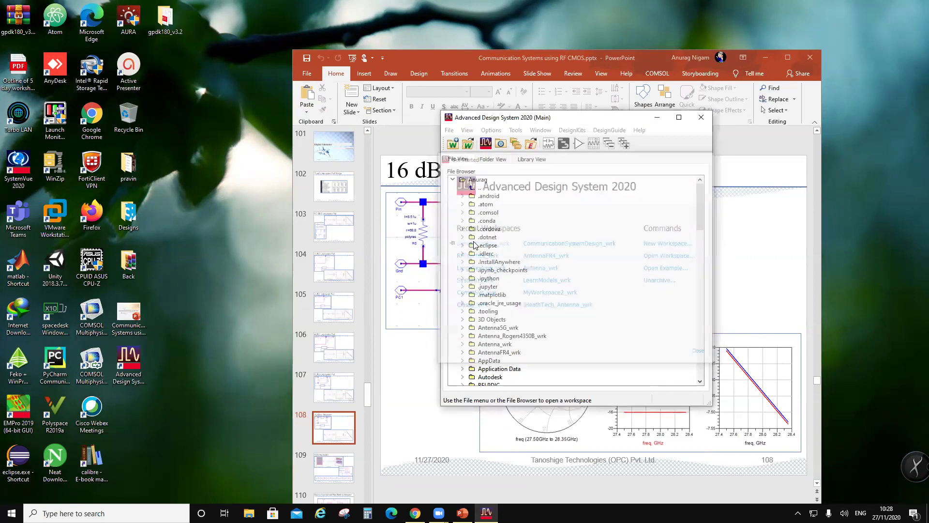
- Delete the T0_5dB cell from the Attn folder and confirm the deletion from disk
left_click(462, 180)
left_click(473, 189)
right_click(492, 189)
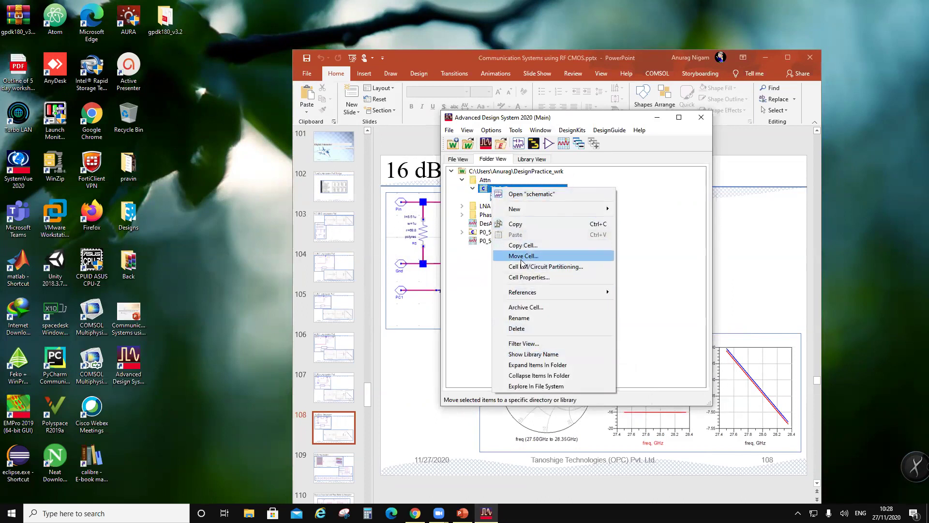
left_click(525, 329)
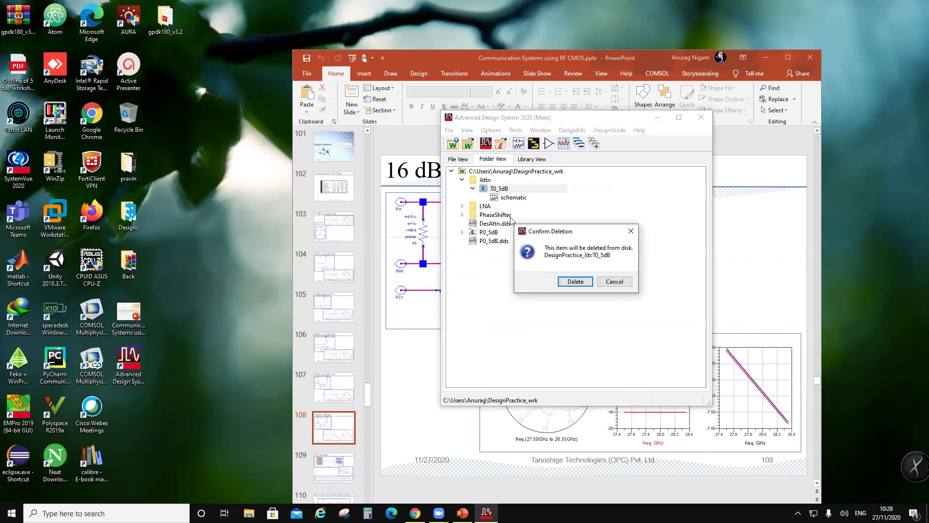
left_click(574, 283)
- Move the P0_5dB cell into the Attn folder and open its schematic, dismissing the message list
left_click_drag(478, 217, 487, 193)
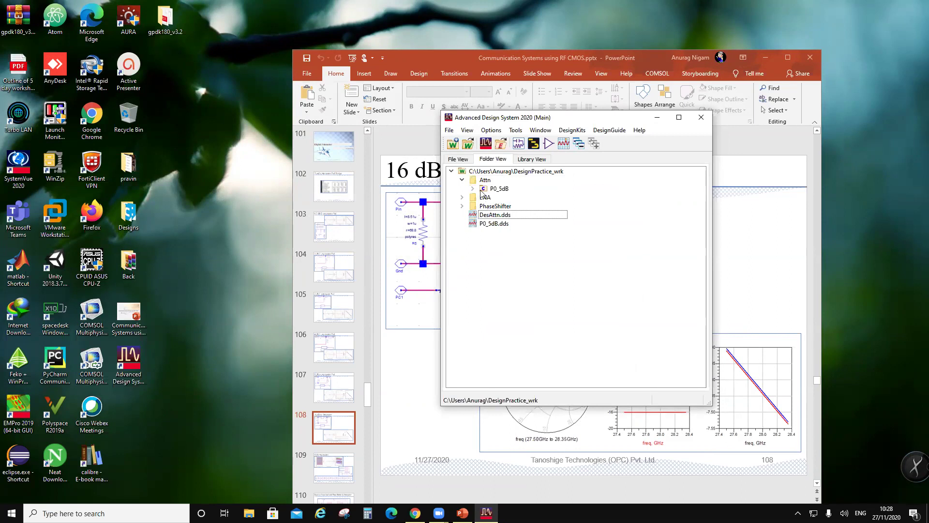
double_click(491, 190)
double_click(513, 198)
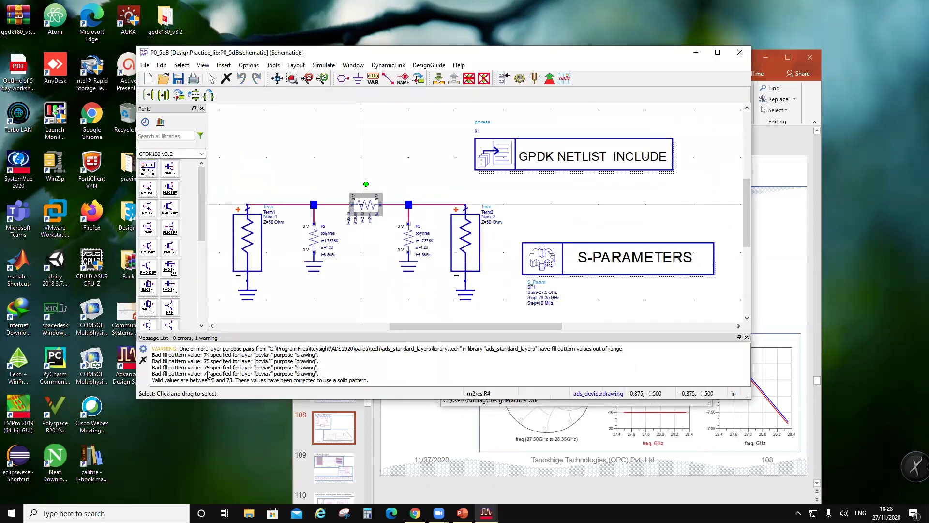
left_click(746, 337)
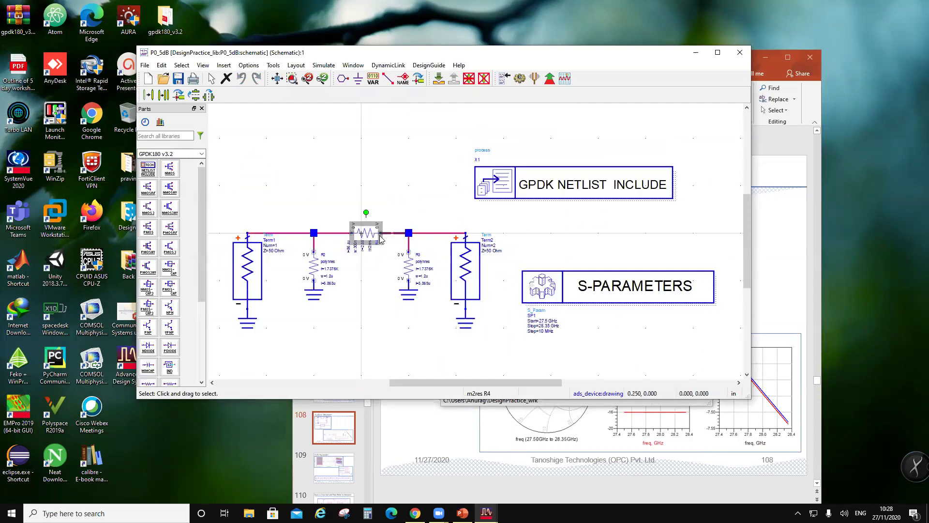
- Set the total resistance of the series m2res resistor R4 to 2.86 and accept the parameters
double_click(372, 207)
left_click(181, 167)
left_click(274, 149)
type("6")
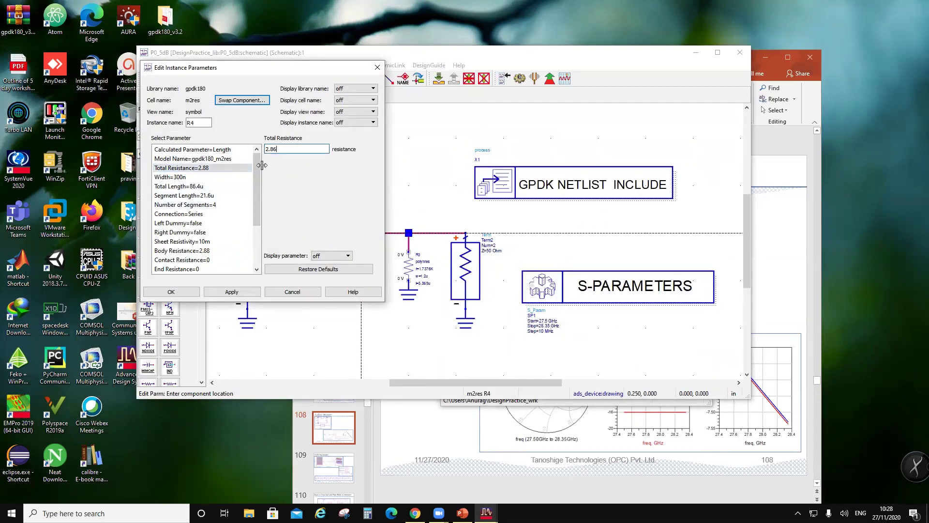
left_click(232, 291)
left_click(171, 292)
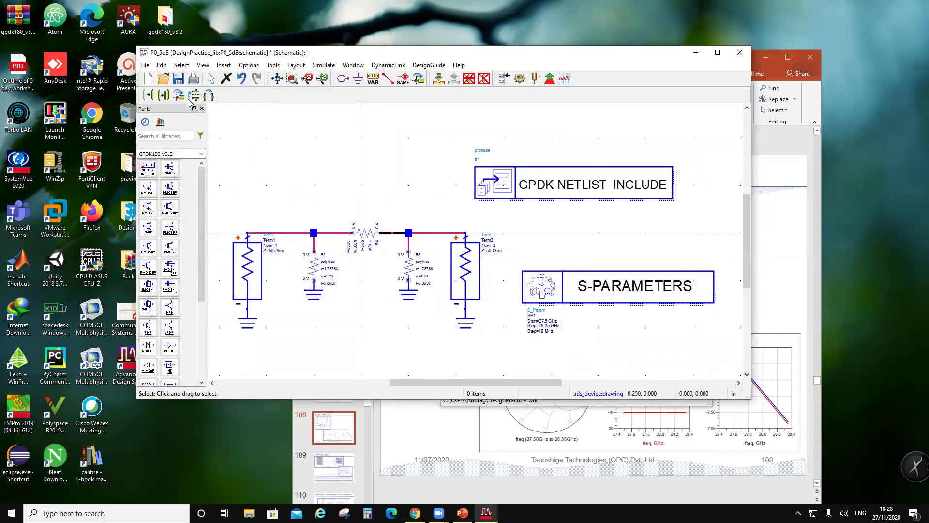
- Simulate the schematic and insert a new rectangular plot below the dB(S(2,1)) plot
left_click(519, 79)
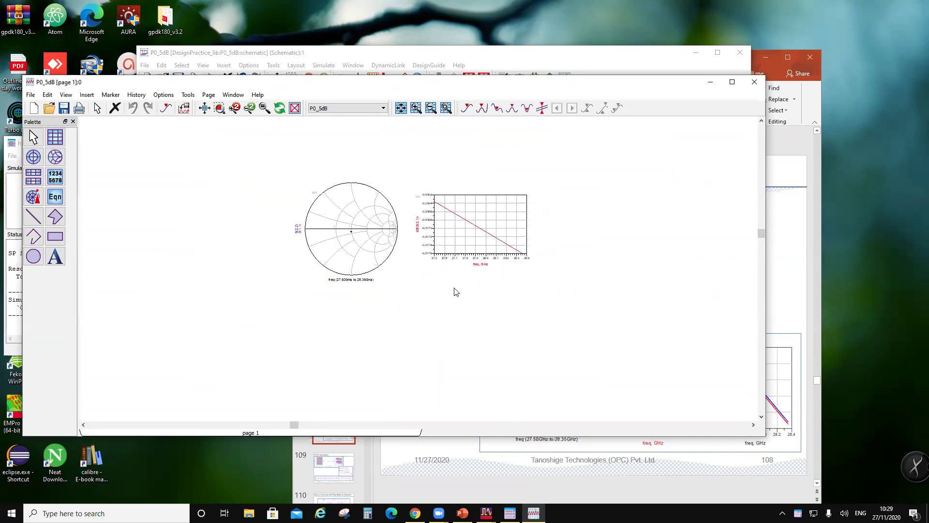
scroll(454, 288, "down", 2)
left_click(57, 140)
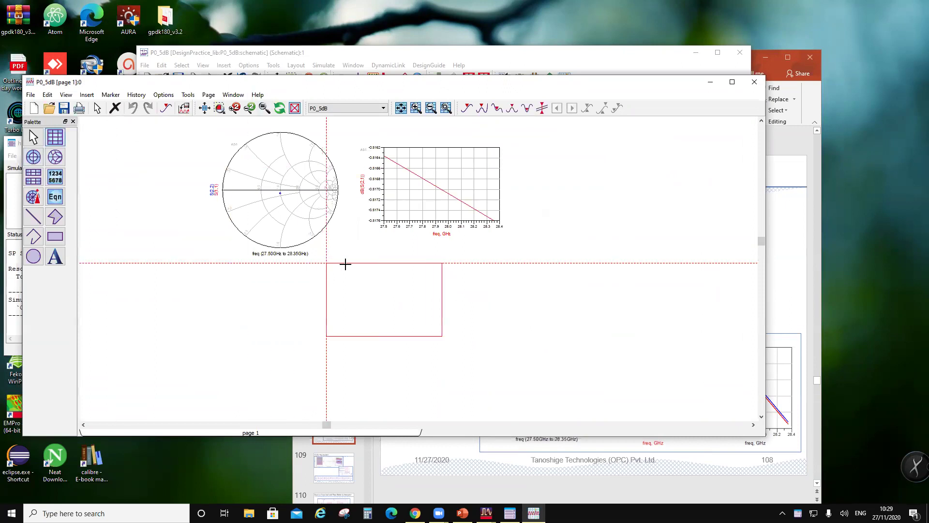
left_click(384, 263)
left_click(292, 285)
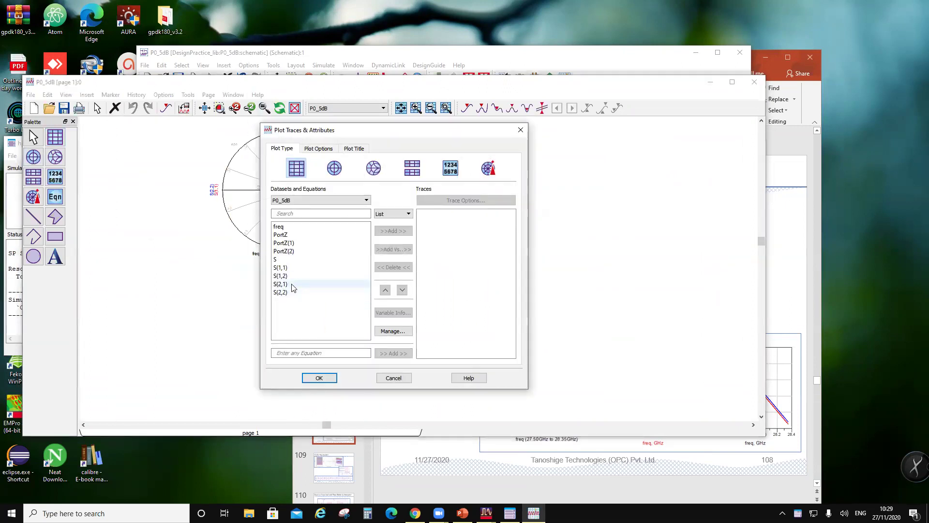
left_click(389, 231)
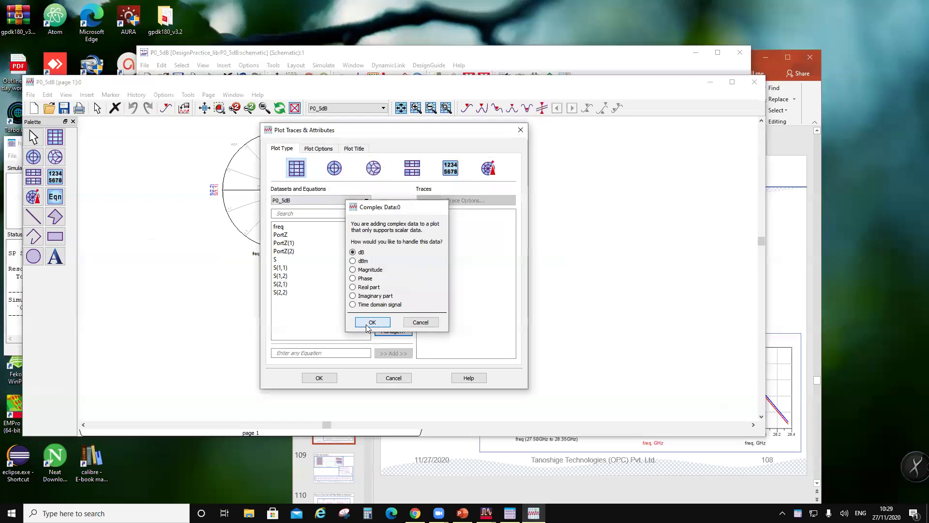
left_click(372, 321)
left_click(424, 214)
left_click(393, 267)
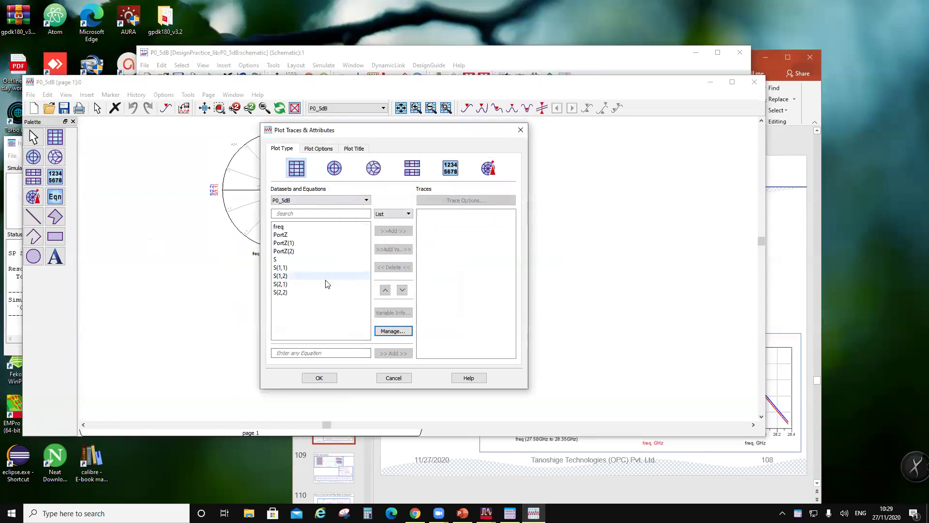
- Add S(2,1) to the new rectangular plot as phase and accept the plot
left_click(325, 284)
left_click(389, 232)
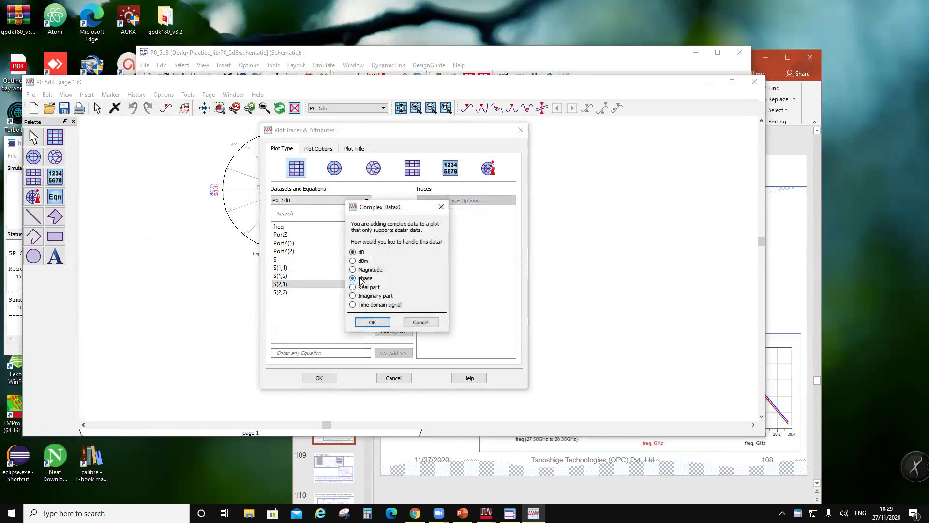
left_click(372, 322)
left_click(319, 377)
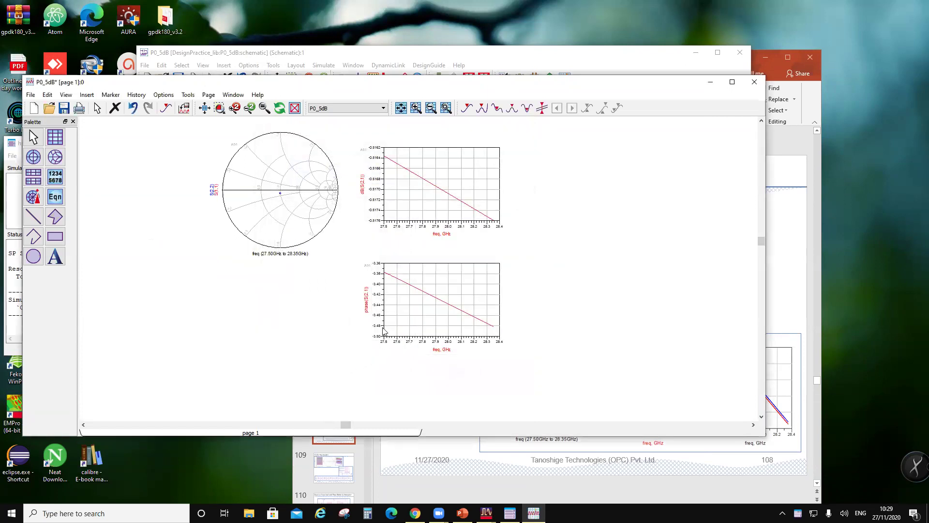
scroll(409, 333, "up", 2)
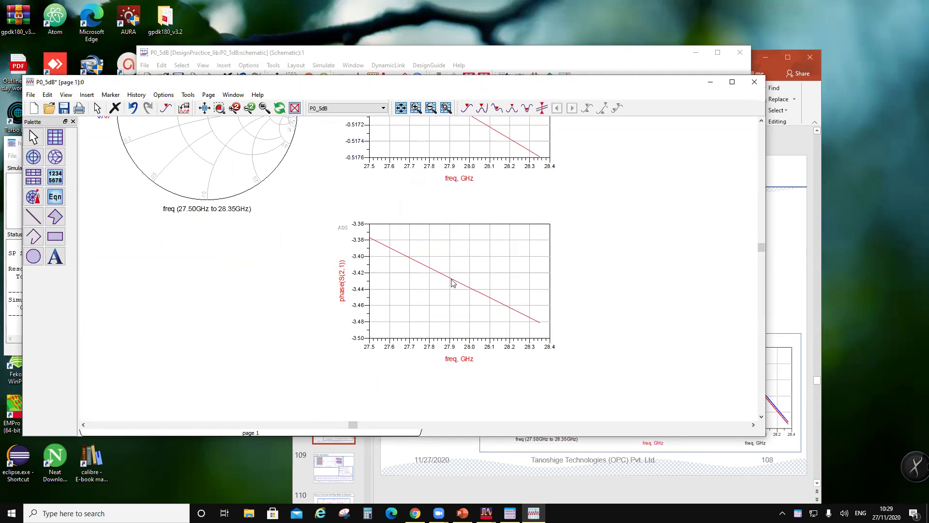
- Save the P0_5dB data display, move its window aside, and return to the schematic
mouse_move(452, 283)
left_click(64, 108)
left_click_drag(301, 87, 490, 196)
left_click(396, 57)
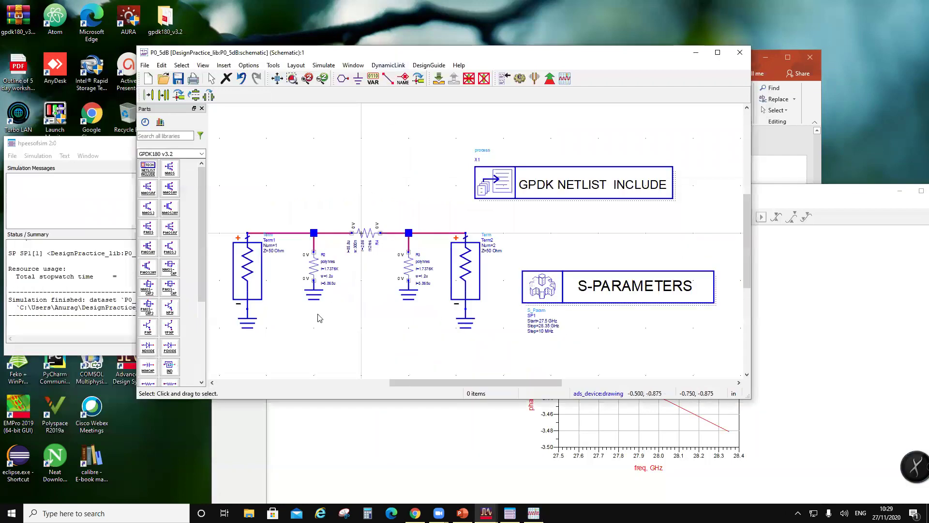
left_click(201, 153)
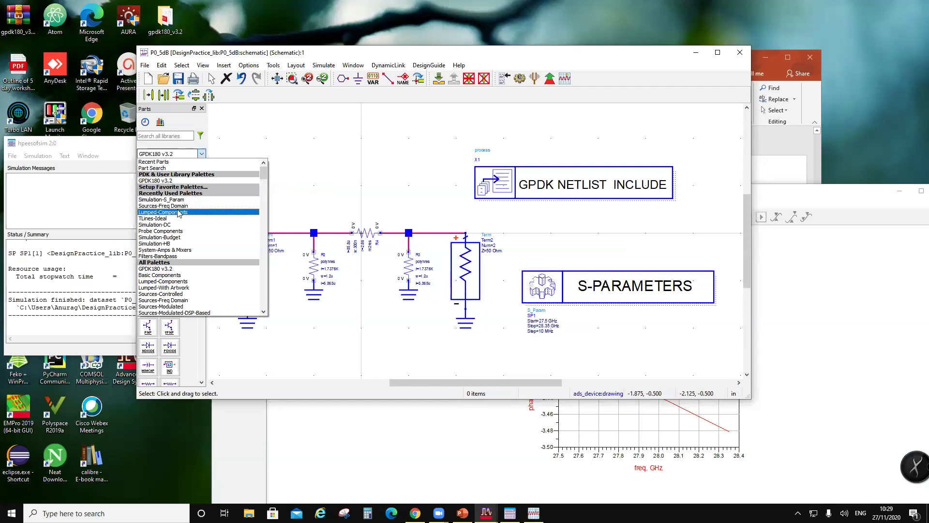
left_click(323, 65)
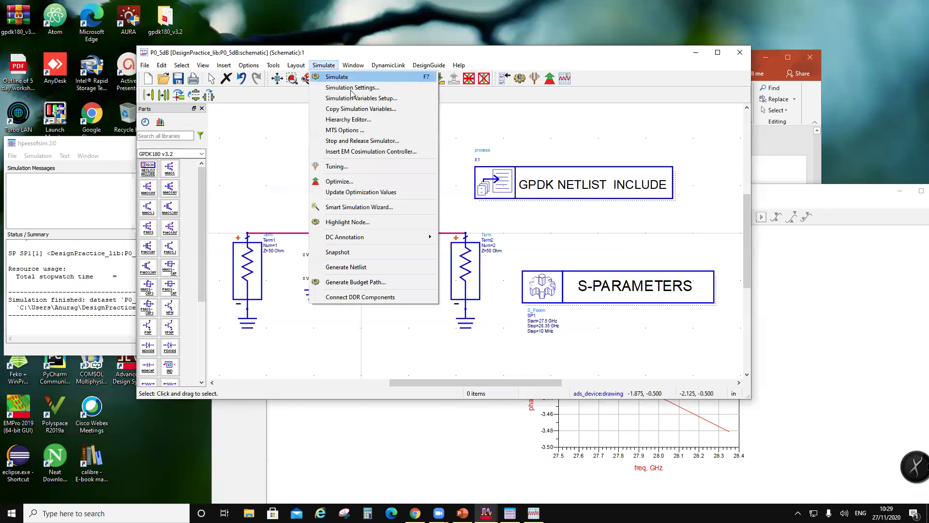
left_click(309, 65)
left_click(273, 65)
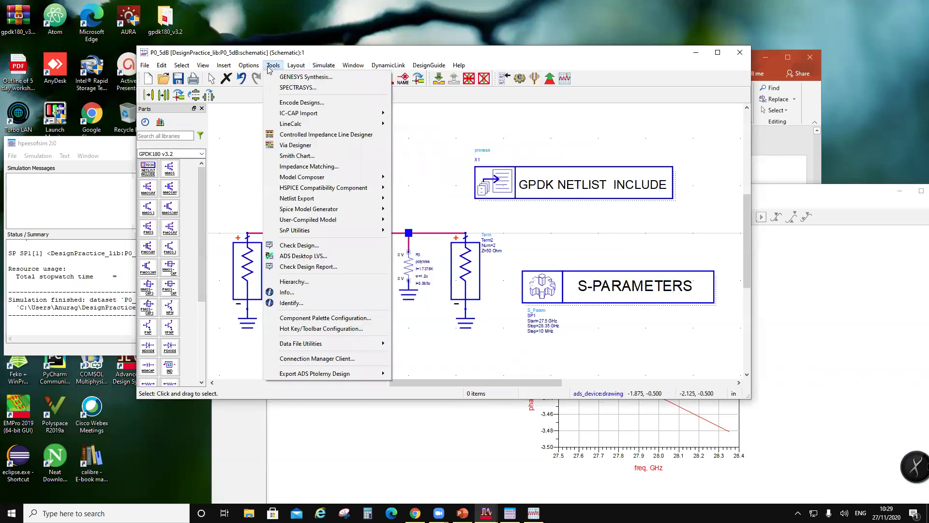
mouse_move(305, 127)
left_click(422, 362)
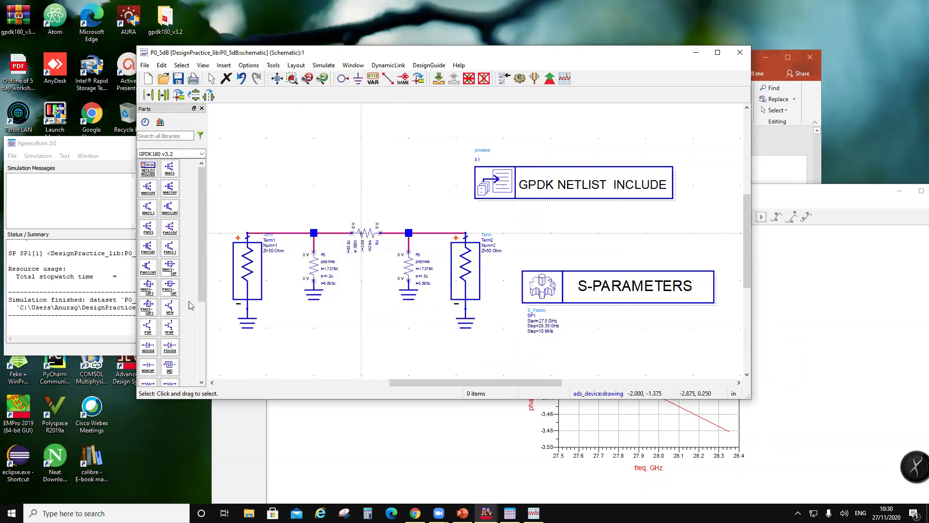
- Start an ideal TLIN transmission line and set its characteristic impedance Z to 50 Ohm
left_click(201, 154)
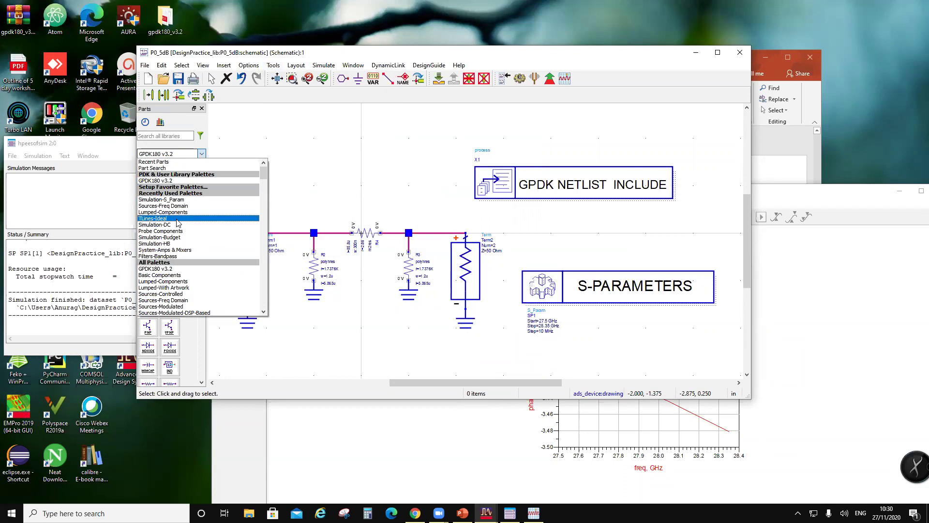
left_click(154, 219)
double_click(149, 176)
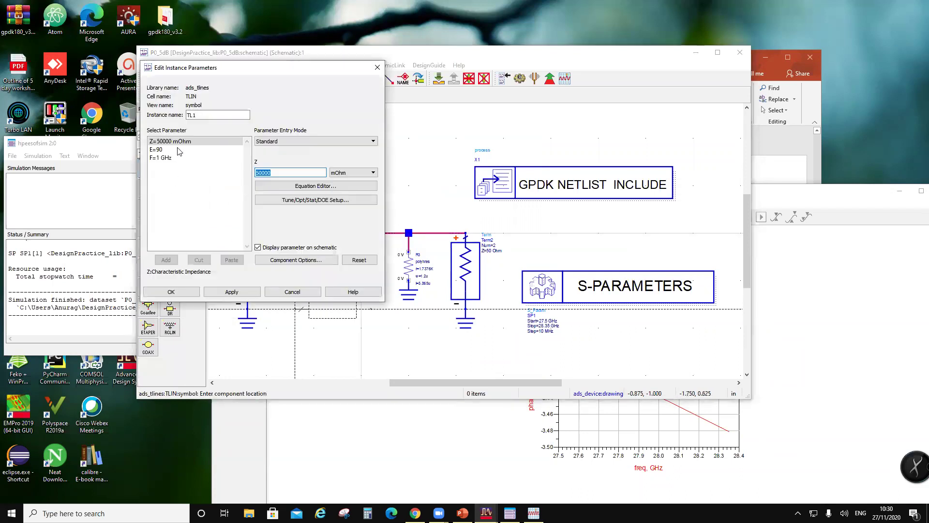
left_click_drag(274, 173, 257, 172)
key("BackSpace")
left_click(356, 172)
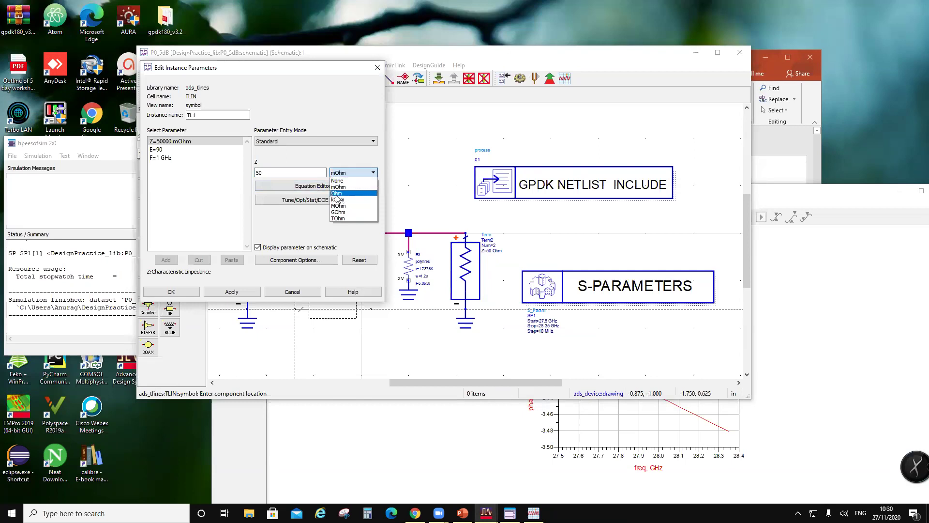
left_click(336, 194)
- Set the line's electrical length to 3.43 deg and reference frequency to 27.9 GHz, and place it below the attenuator
left_click(159, 149)
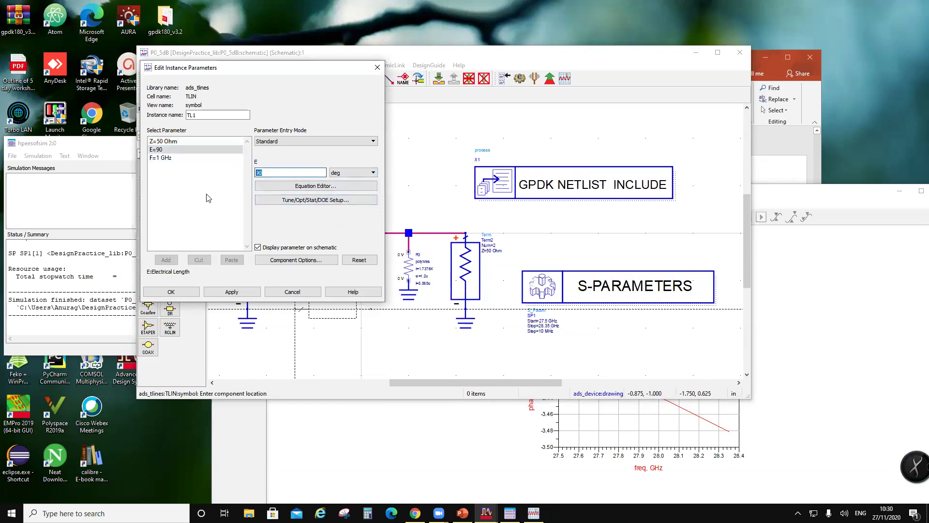
type("3.43")
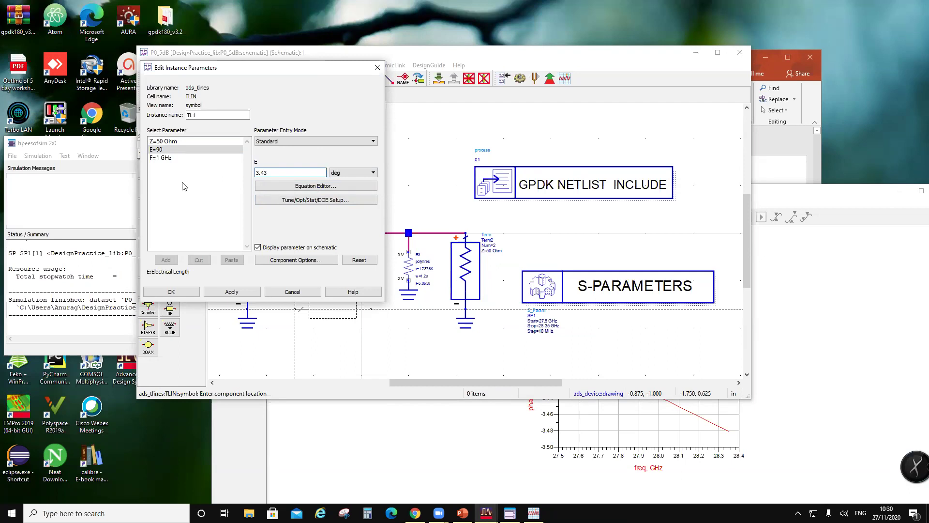
left_click(181, 157)
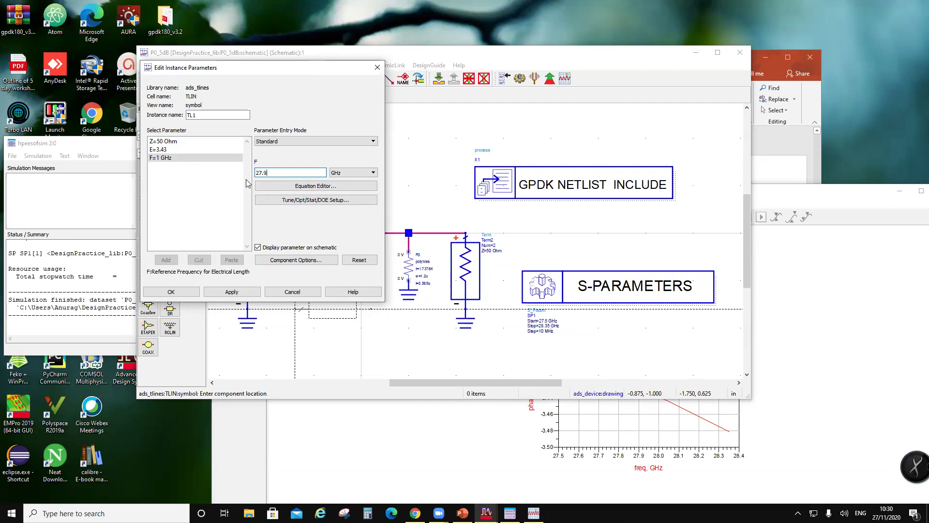
left_click(180, 292)
scroll(417, 347, "down", 2)
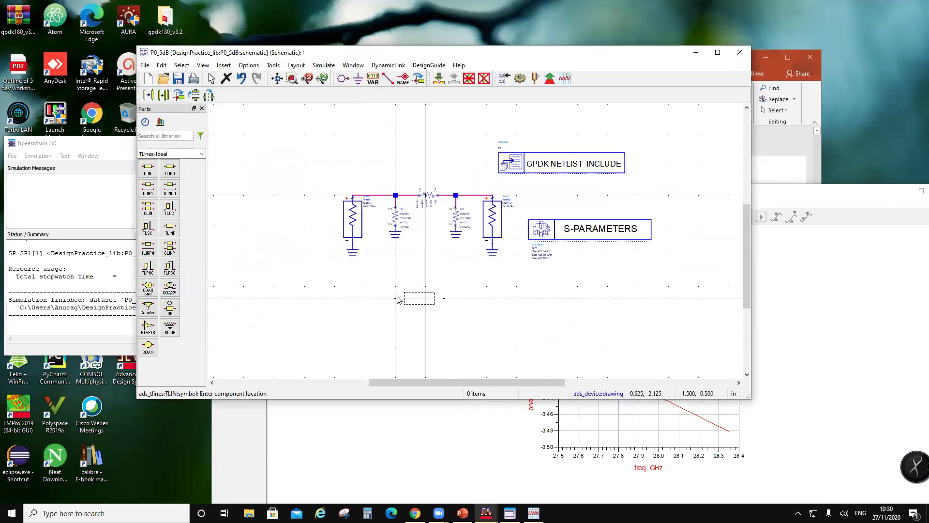
left_click(401, 292)
key("Escape")
- Place two S-parameter Term ports, one on each side of the TLIN line
left_click(201, 154)
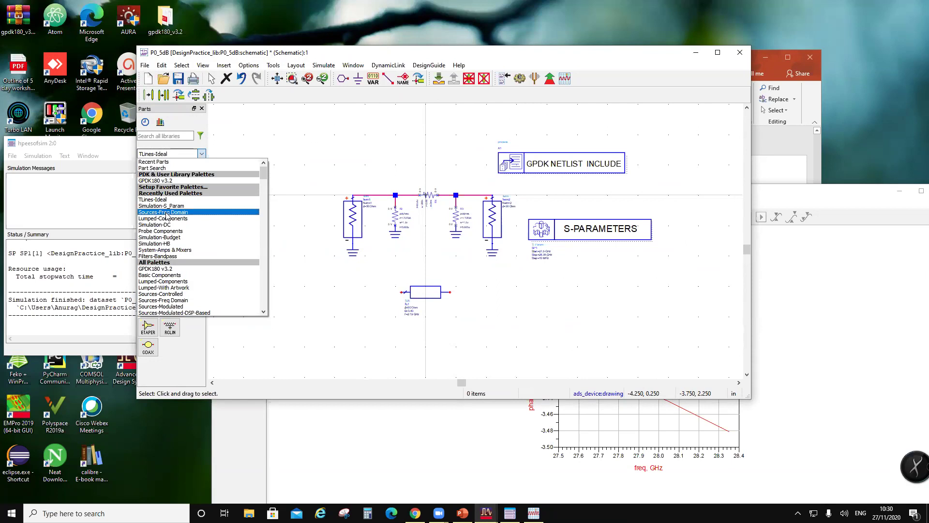
left_click(161, 206)
double_click(148, 208)
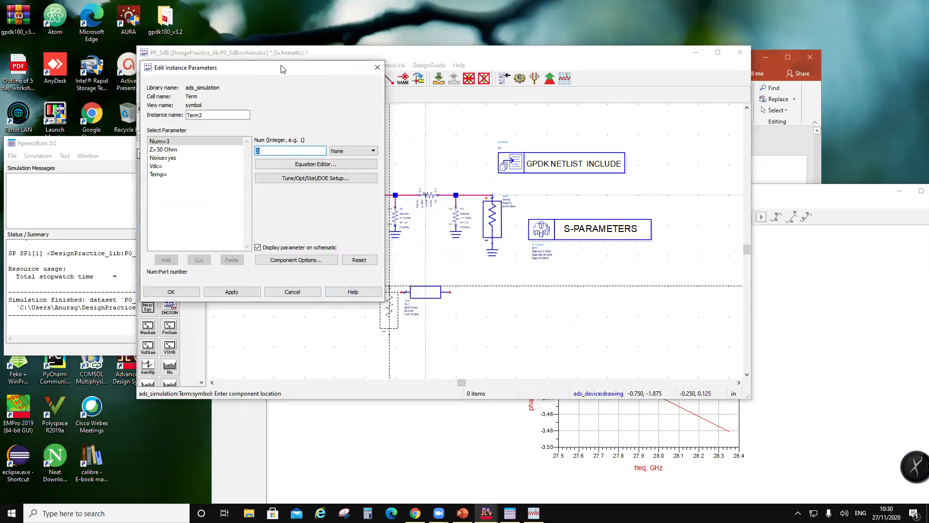
left_click_drag(283, 69, 192, 78)
left_click(370, 297)
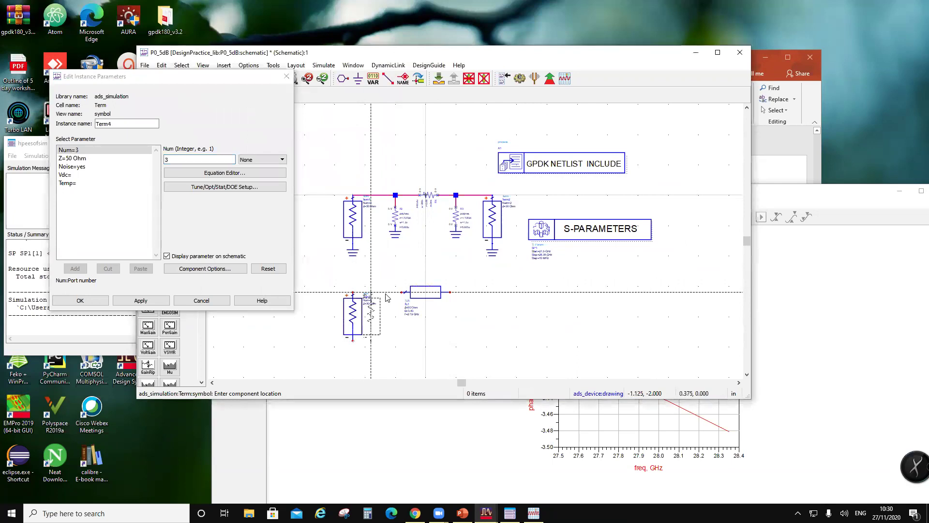
left_click(492, 294)
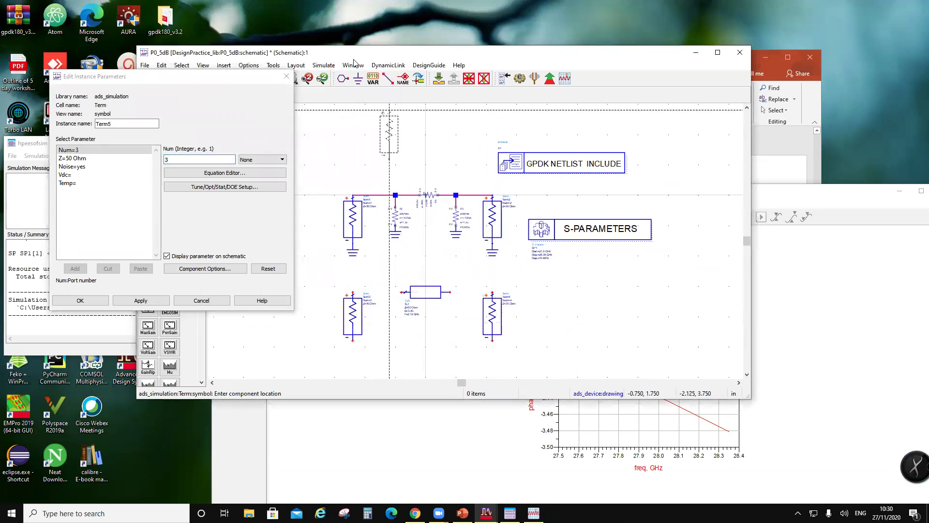
- Ground the lower ends of both Term ports beside the TLIN line
left_click(358, 78)
left_click(353, 342)
left_click(492, 341)
- Wire both ends of the TLIN line to its Term ports and save the schematic
key("ctrl+w")
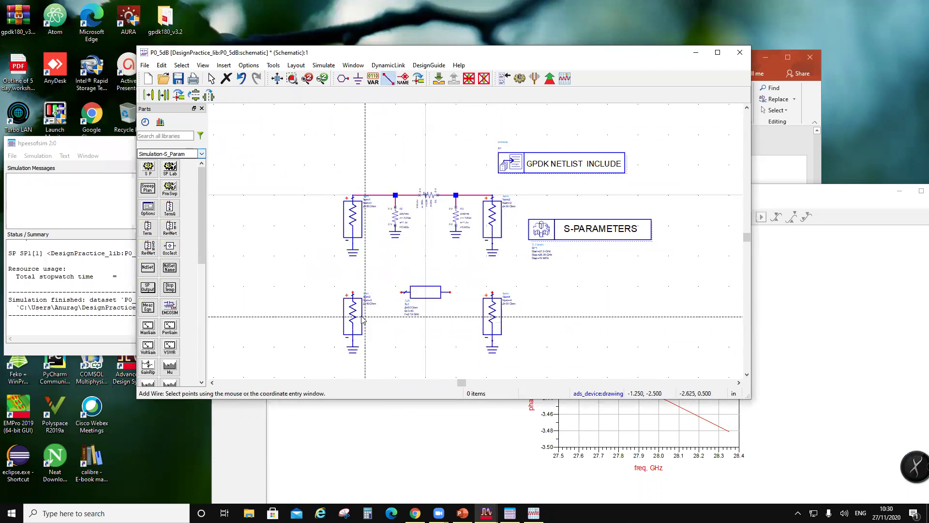
left_click(402, 292)
left_click(353, 293)
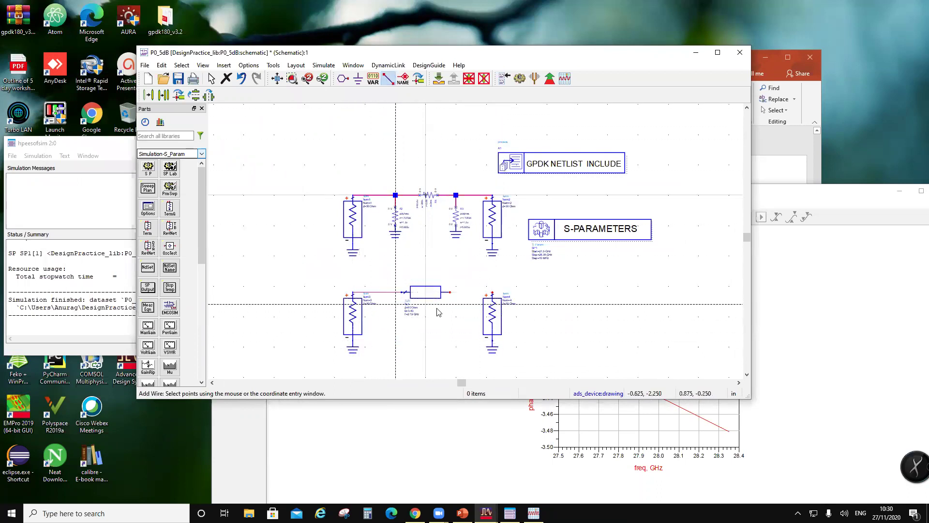
left_click(450, 292)
left_click(492, 292)
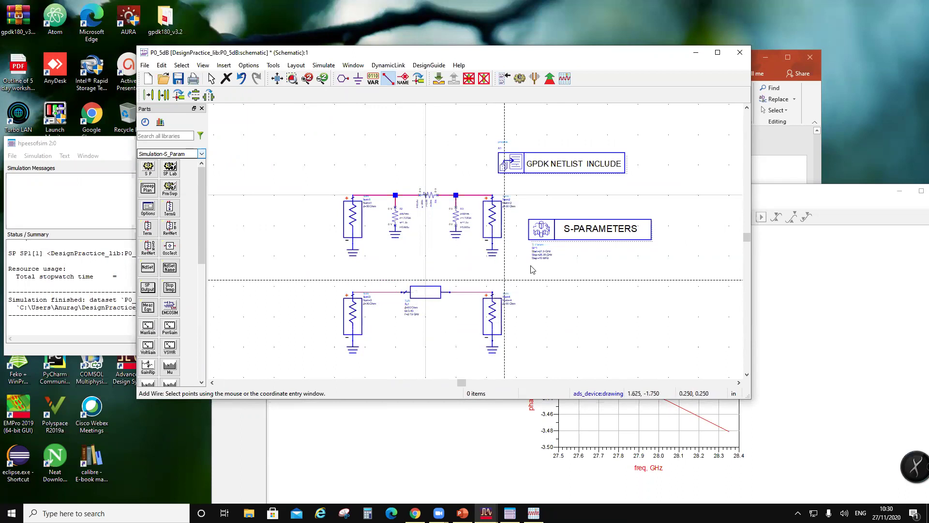
key("Escape")
left_click(178, 78)
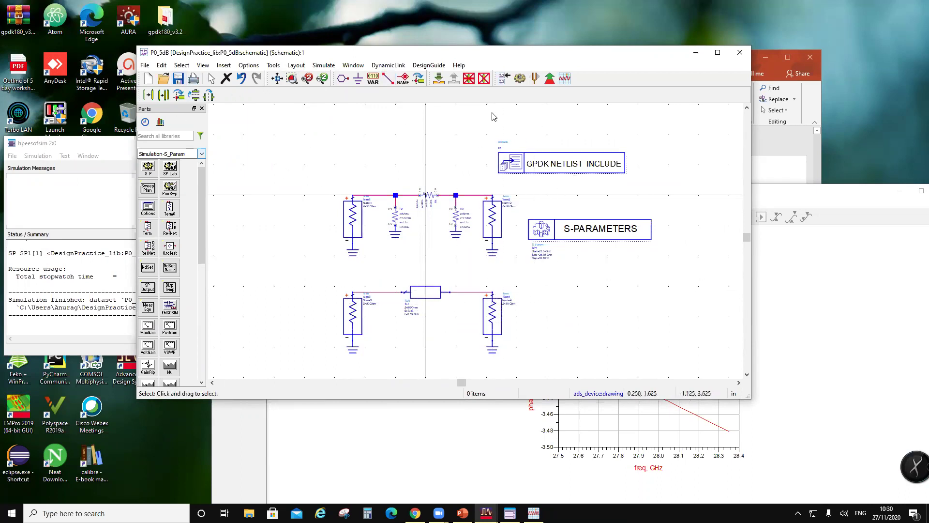
- Simulate the schematic and add S(4,3) as phase to the phase(S(2,1)) plot
left_click(519, 79)
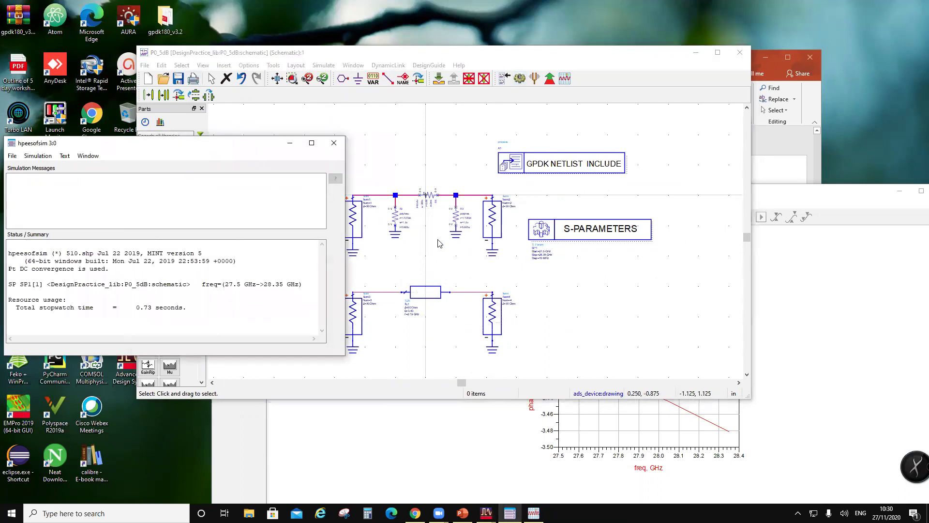
double_click(639, 365)
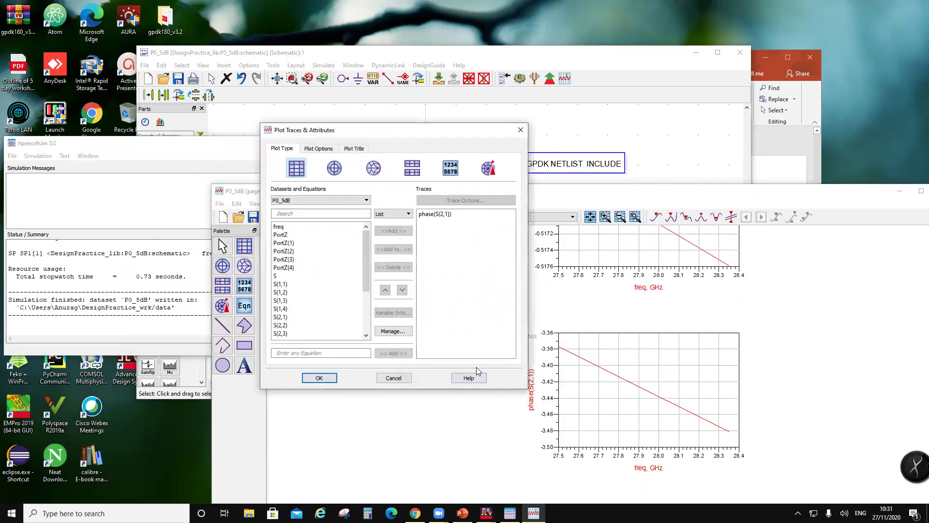
scroll(290, 305, "down", 2)
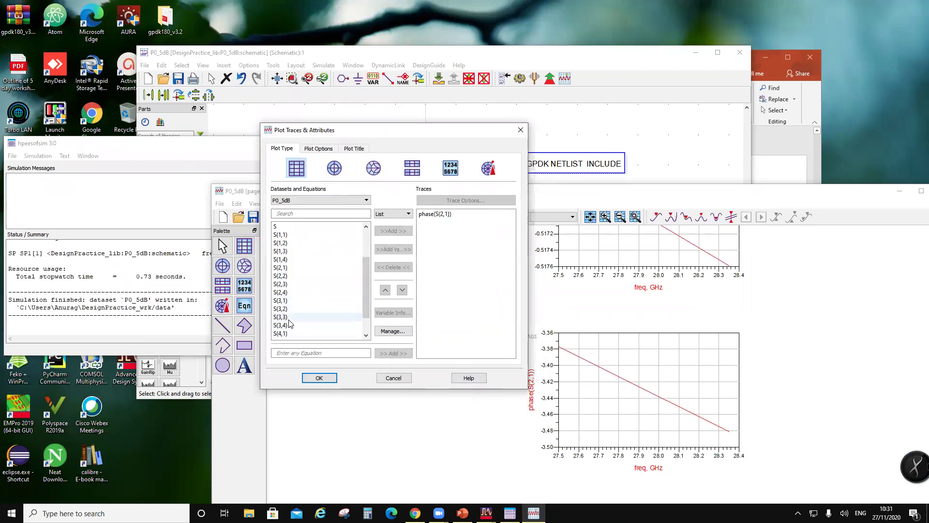
scroll(291, 330, "down", 1)
left_click(290, 328)
left_click(393, 231)
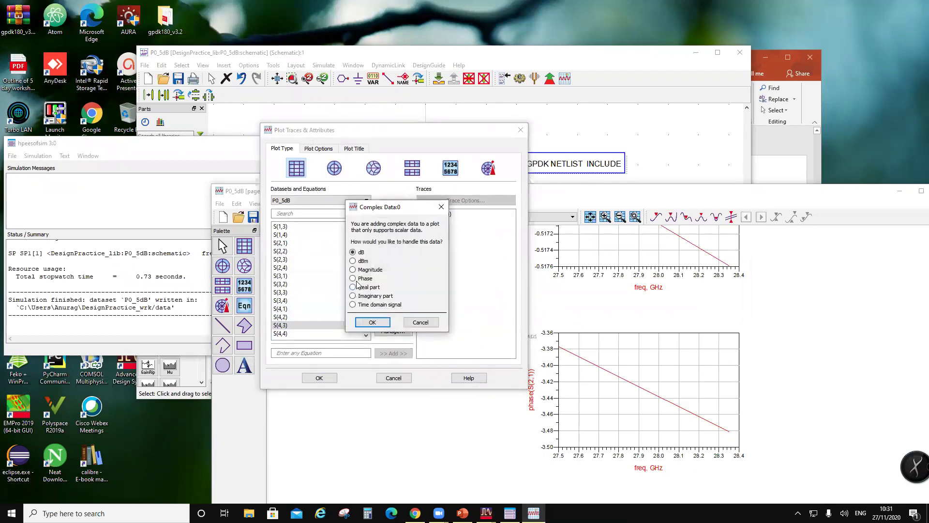
left_click(371, 322)
left_click(319, 377)
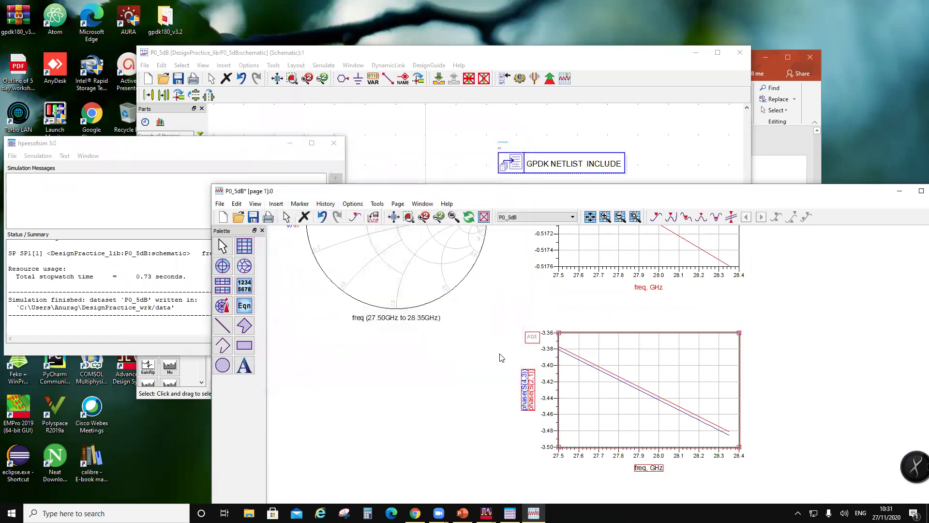
scroll(629, 385, "down", 1)
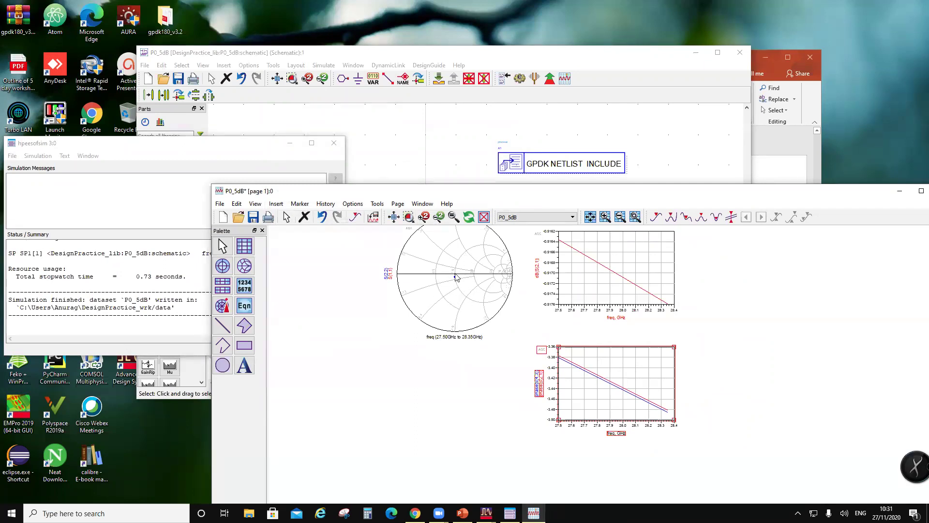
- Save a copy of the schematic in DesignPractice_lib as cell P0_5CdB
left_click(437, 138)
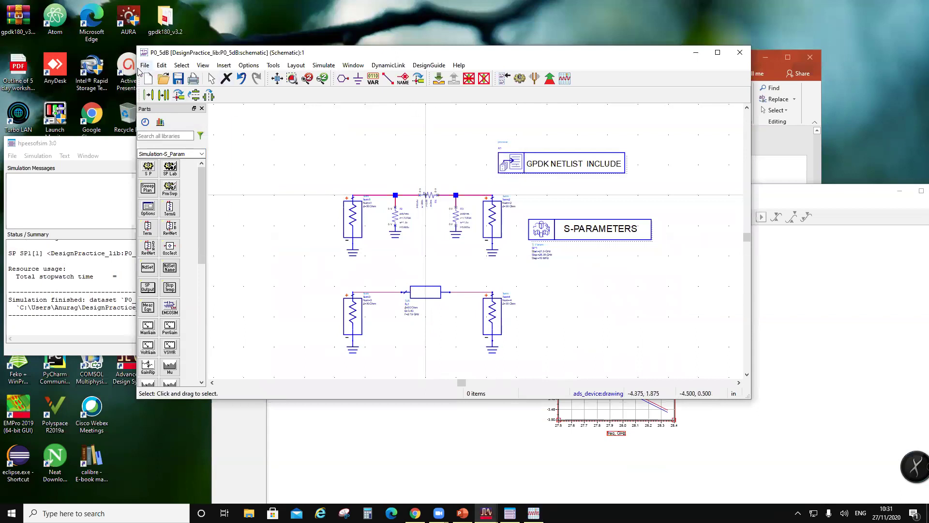
left_click(145, 65)
left_click(165, 128)
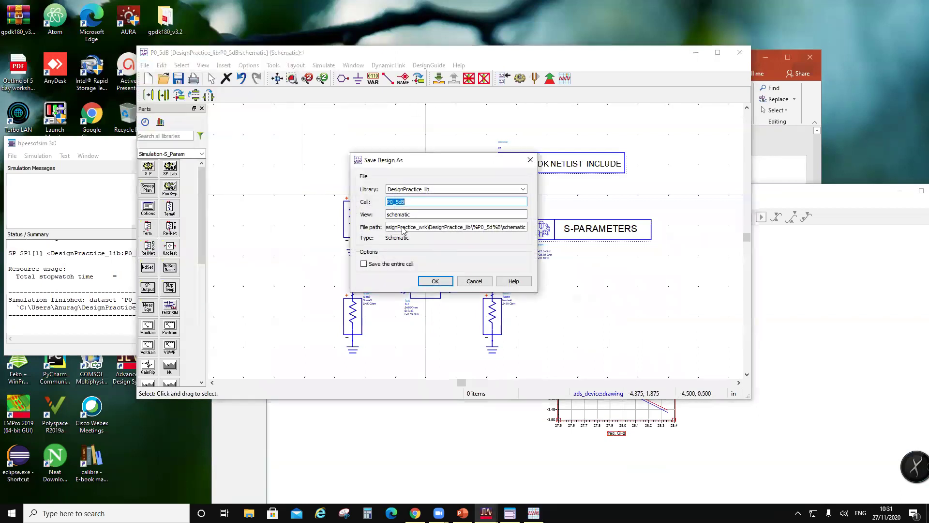
left_click(408, 202)
type("C")
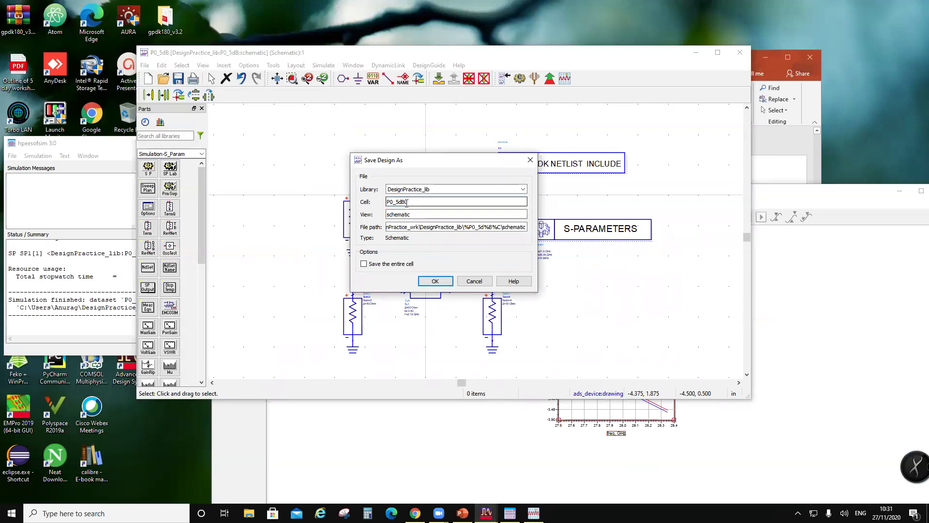
key("BackSpace")
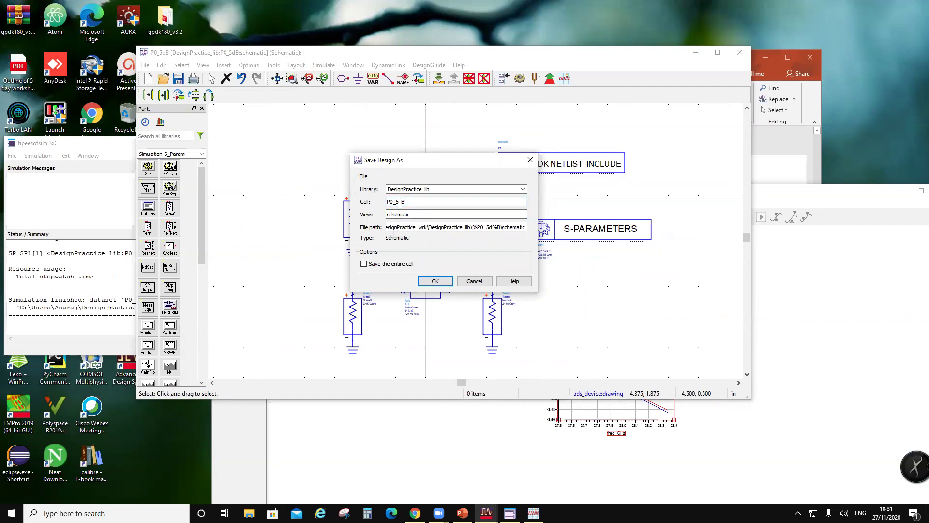
type("C")
left_click(447, 283)
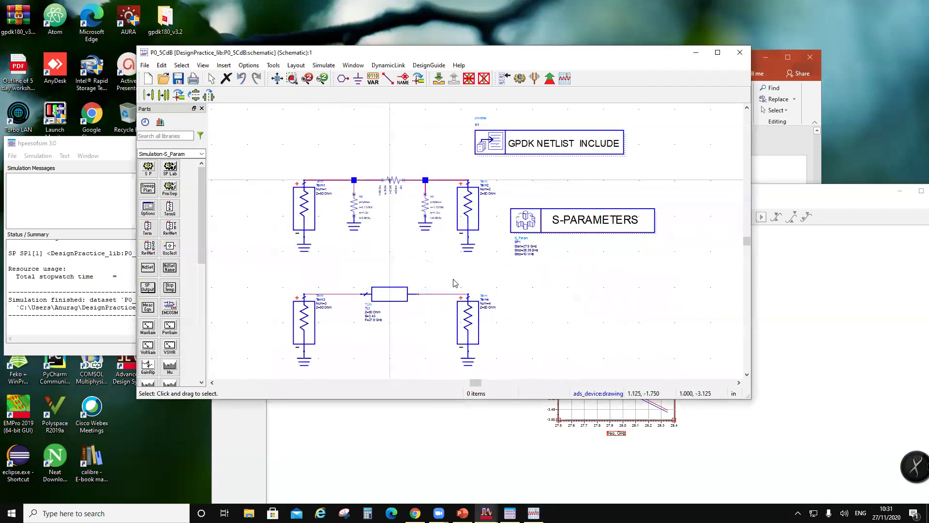
- Delete all four Term ports and their grounds from the attenuator and reference line circuits
left_click_drag(272, 142, 327, 271)
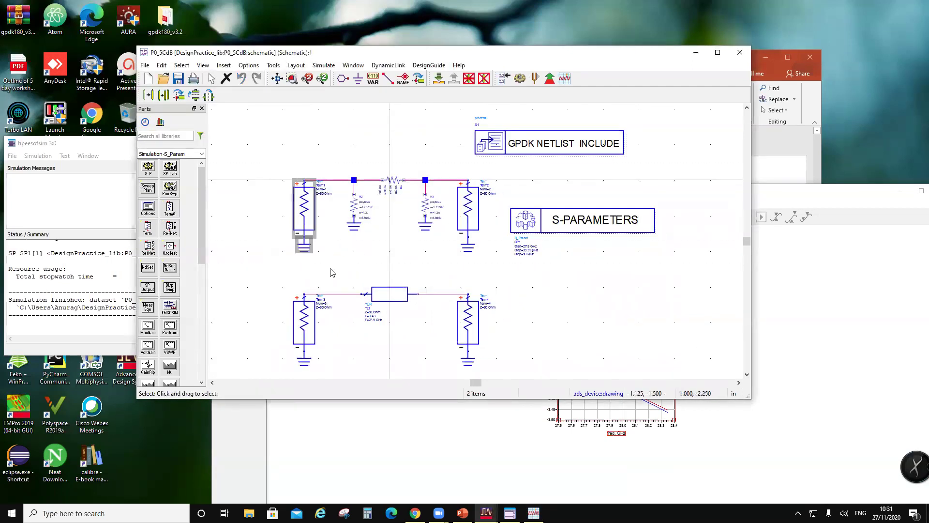
key("Delete")
left_click_drag(271, 264, 333, 373)
key("Delete")
left_click_drag(445, 274, 497, 369)
key("Delete")
left_click_drag(446, 154, 490, 261)
key("Delete")
- Delete the GPDK netlist include and the S-parameters controller from the P0_5CdB schematic
left_click(527, 147)
key("Delete")
left_click(522, 231)
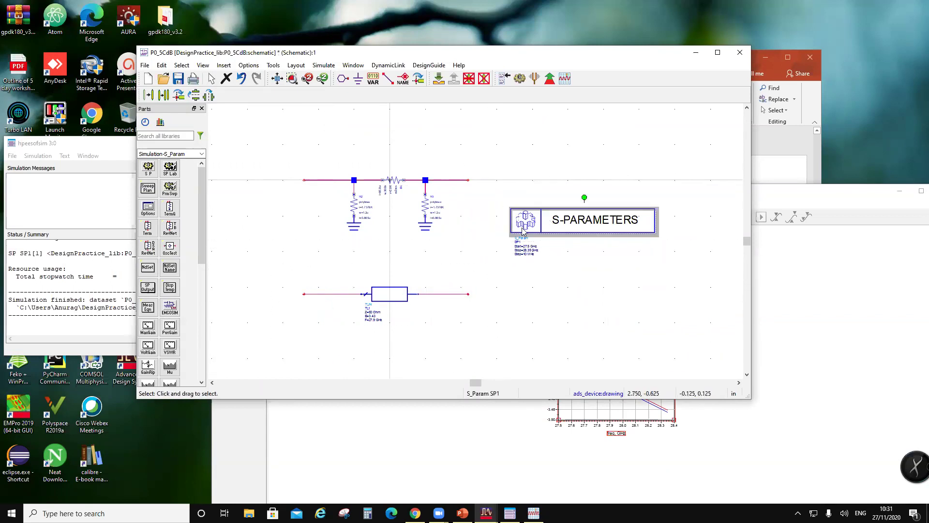
key("Delete")
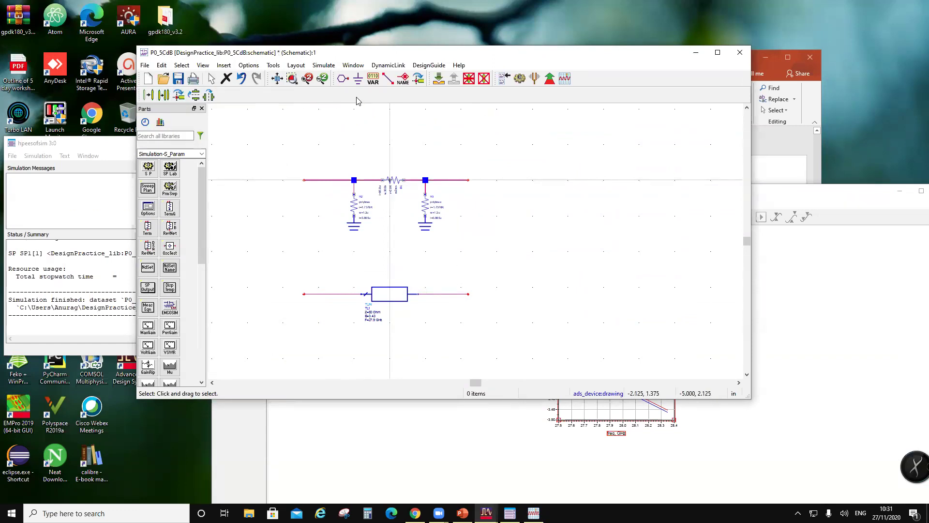
- Add pin A1 at the open left end of the attenuator's wire
left_click(342, 78)
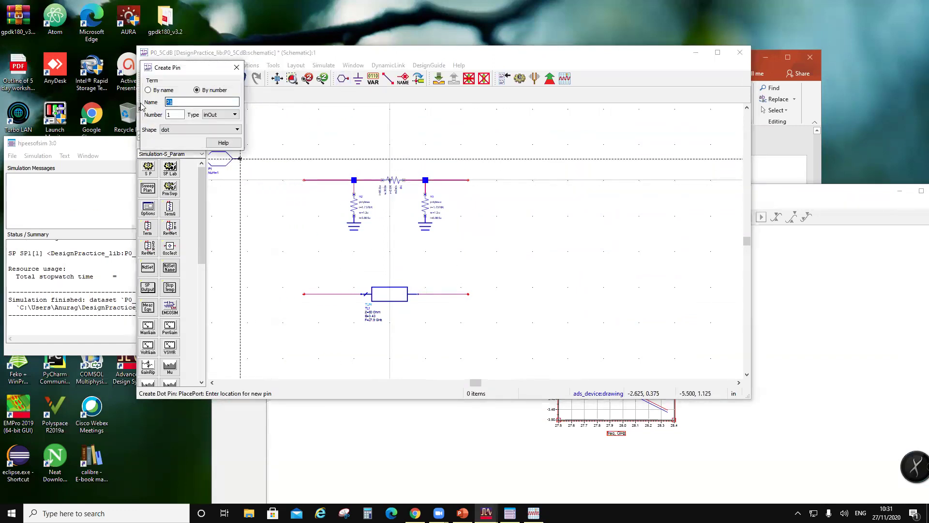
type("A1")
left_click(304, 180)
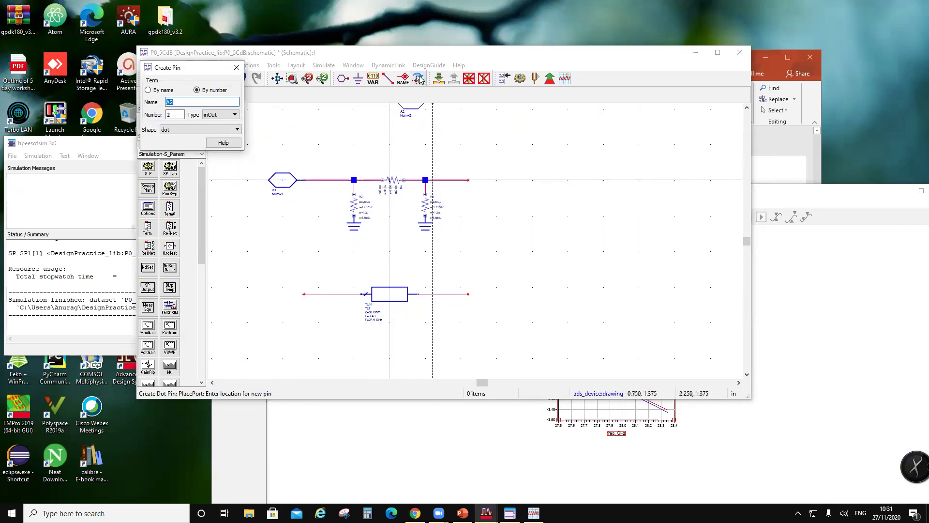
- Add pin A2 at the attenuator's open end and pins P1 and P2 at the two ends of the reference line
left_click(466, 184)
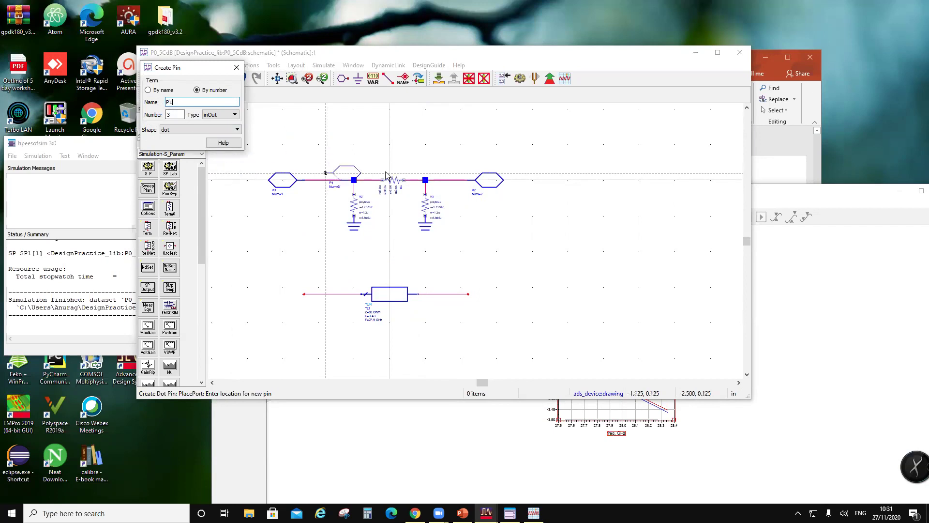
left_click(404, 80)
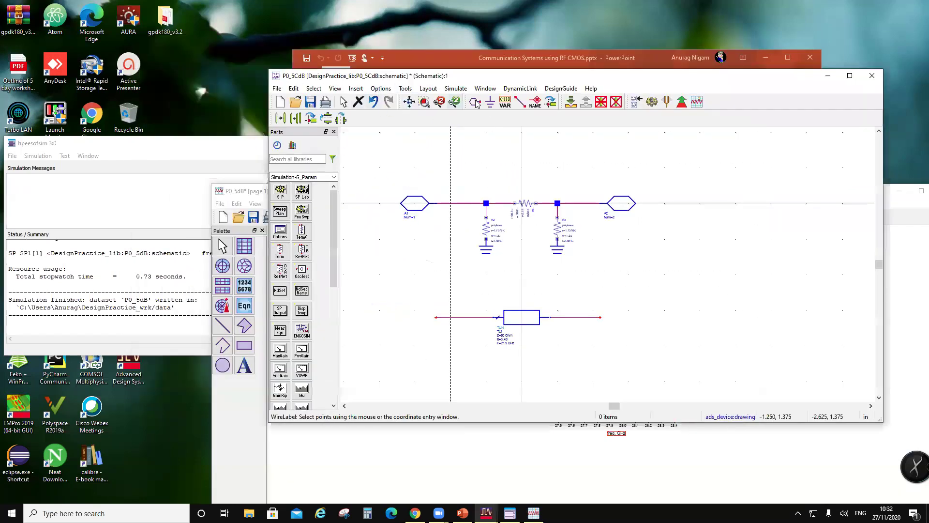
left_click(475, 102)
key("BackSpace")
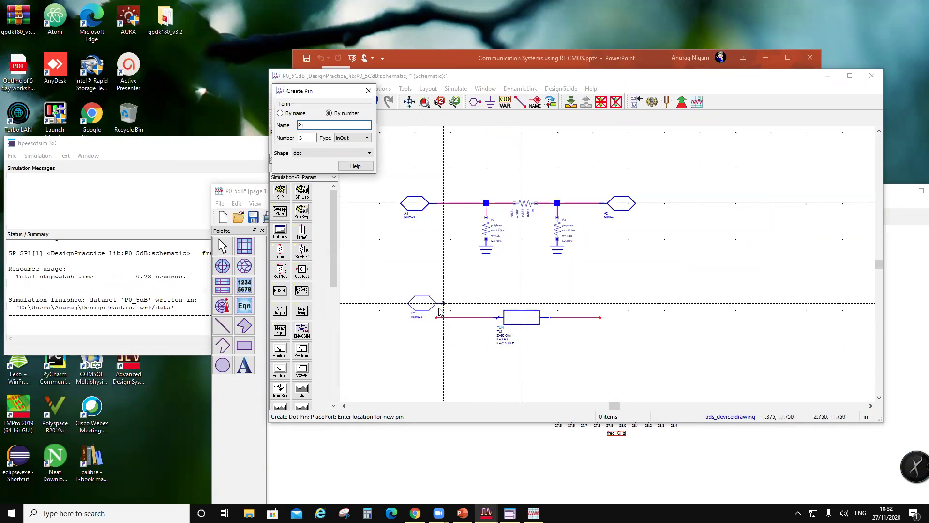
left_click(437, 318)
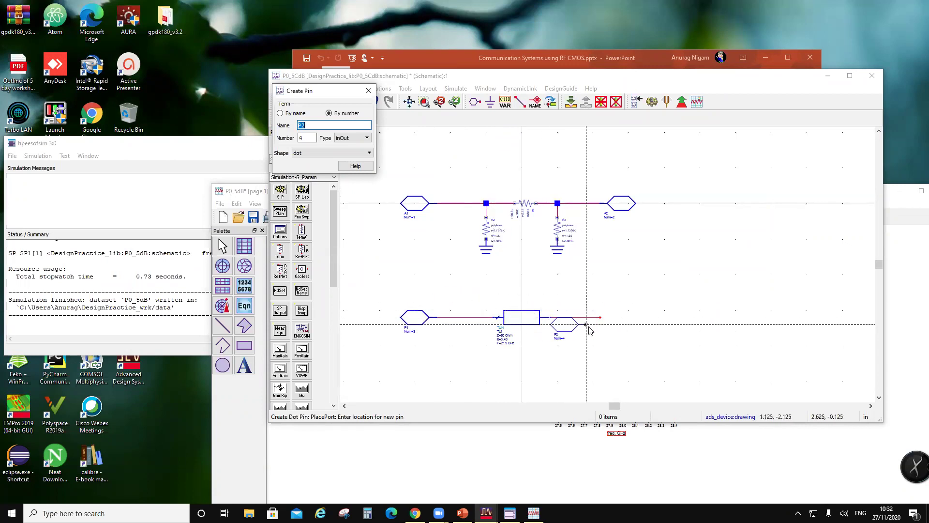
left_click(602, 321)
key("Escape")
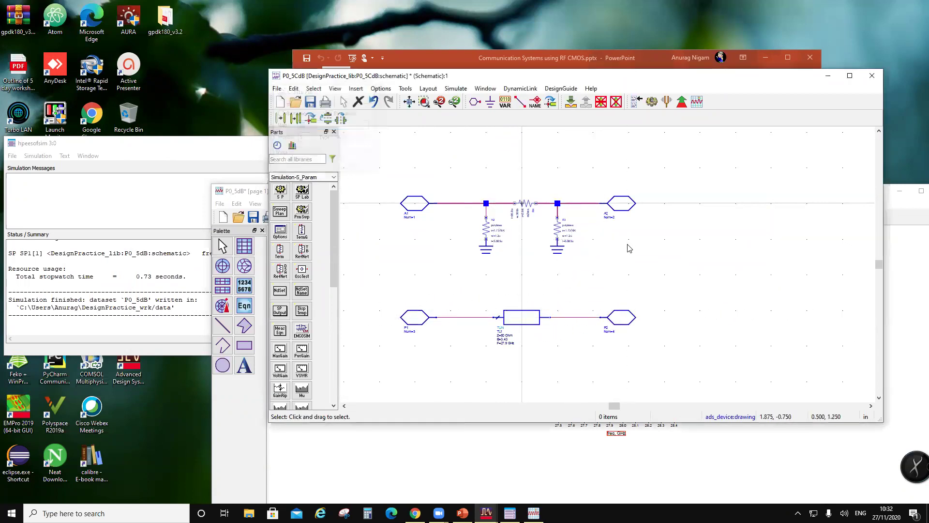
- Save the P0_5CdB schematic and close it
left_click_drag(398, 79, 247, 62)
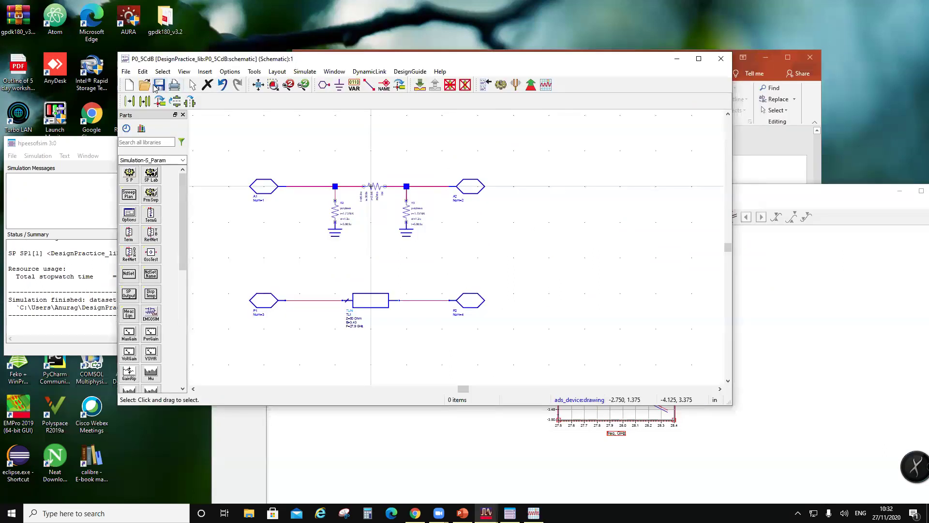
scroll(431, 269, "down", 1)
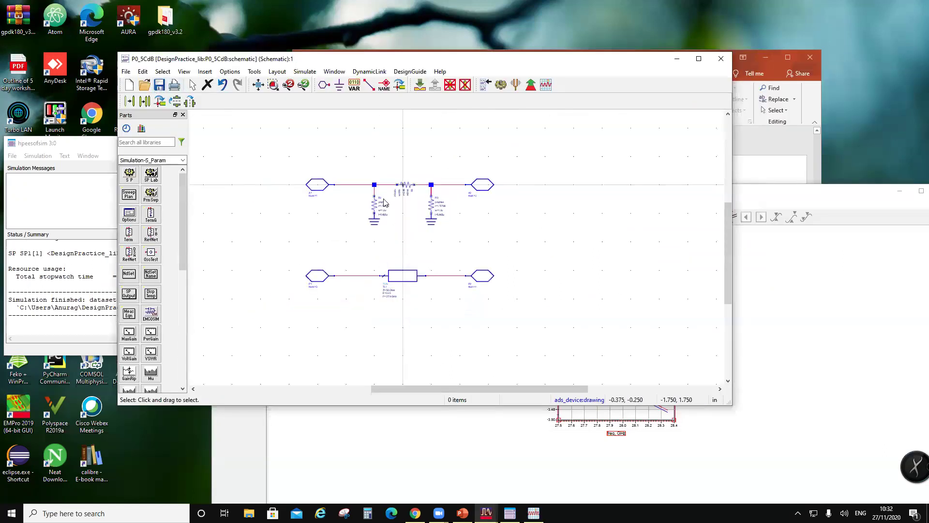
left_click(525, 486)
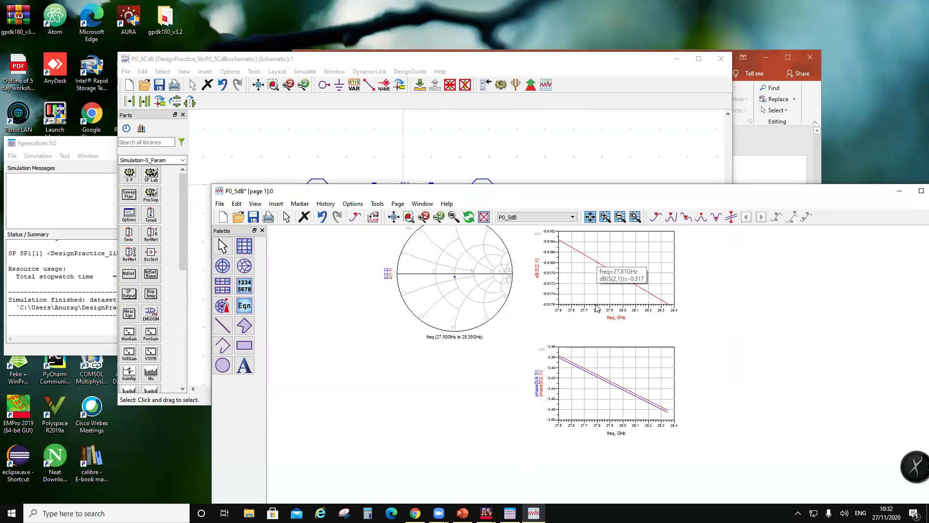
left_click(396, 152)
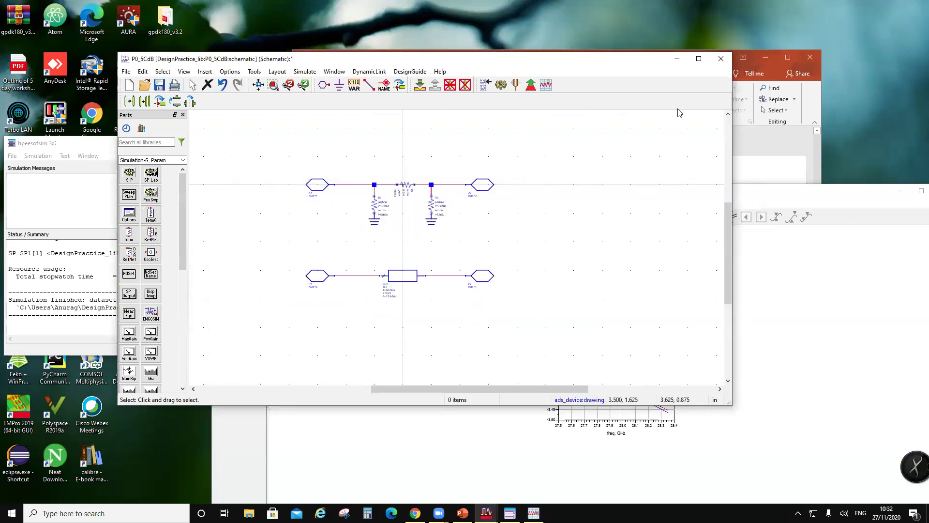
left_click(721, 58)
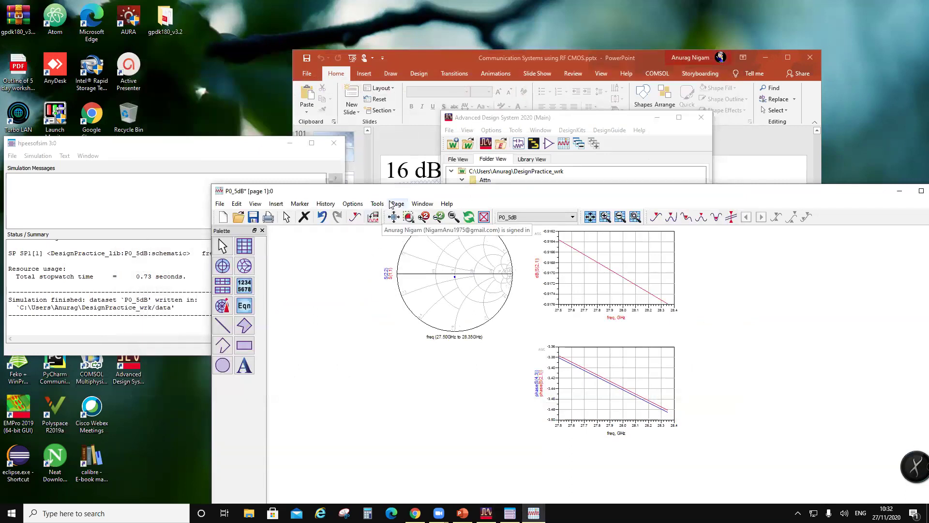
- Save the P0_5dB data display and close it
left_click_drag(386, 193, 152, 180)
left_click(100, 201)
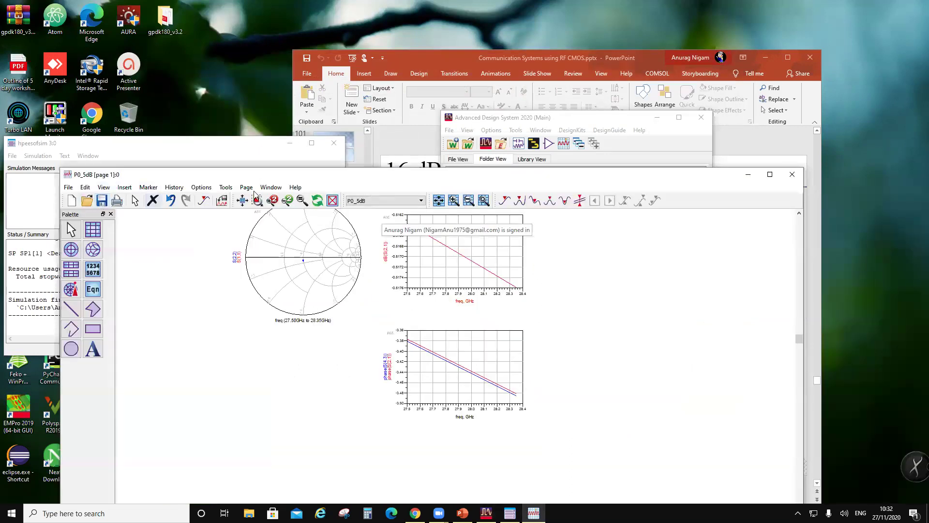
left_click_drag(620, 169, 309, 192)
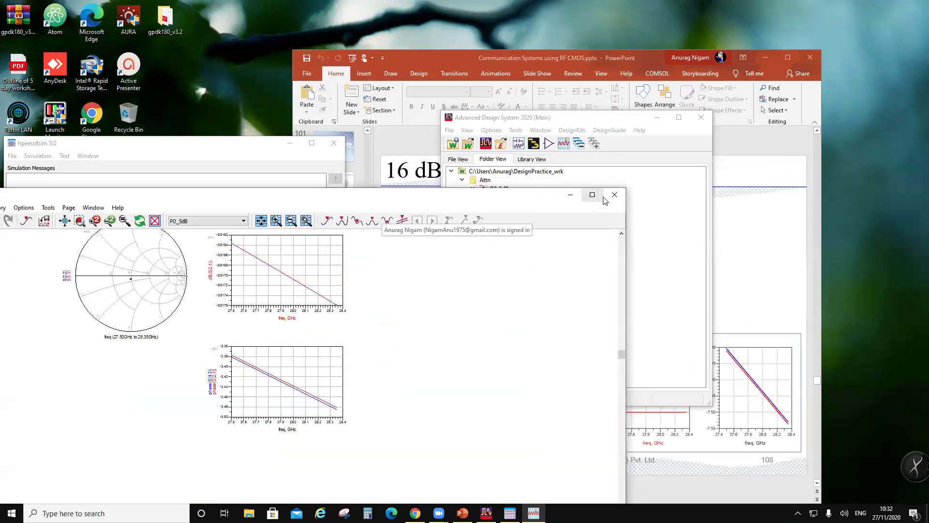
left_click(610, 193)
- Move cell P0_5CdB and the data displays P0_5dB.dds and DesAttn.dds into the Attn folder
left_click_drag(532, 117, 223, 93)
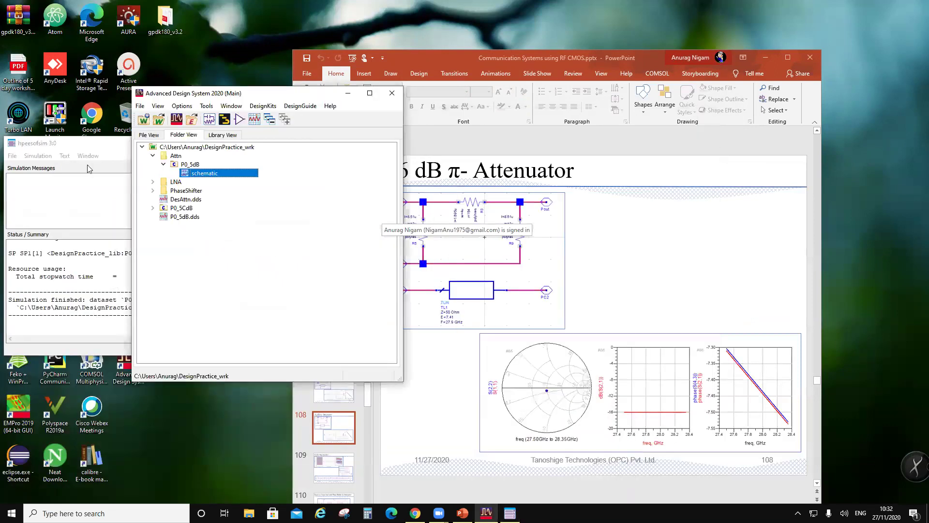
left_click(178, 208)
left_click_drag(174, 196, 176, 156)
left_click_drag(182, 220, 176, 156)
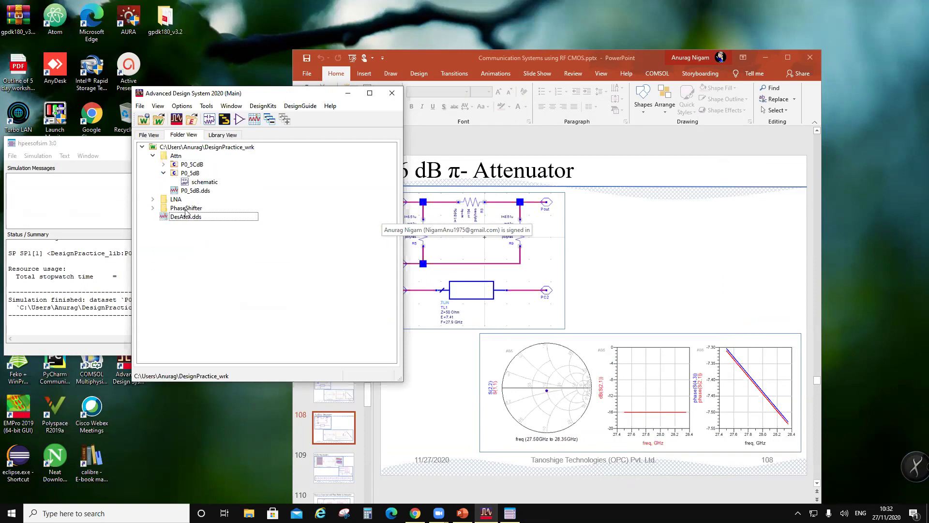
left_click_drag(184, 217, 176, 156)
- Create a symbol for cell P0_5CdB, auto-generated from its schematic with the default dual layout
left_click(195, 173)
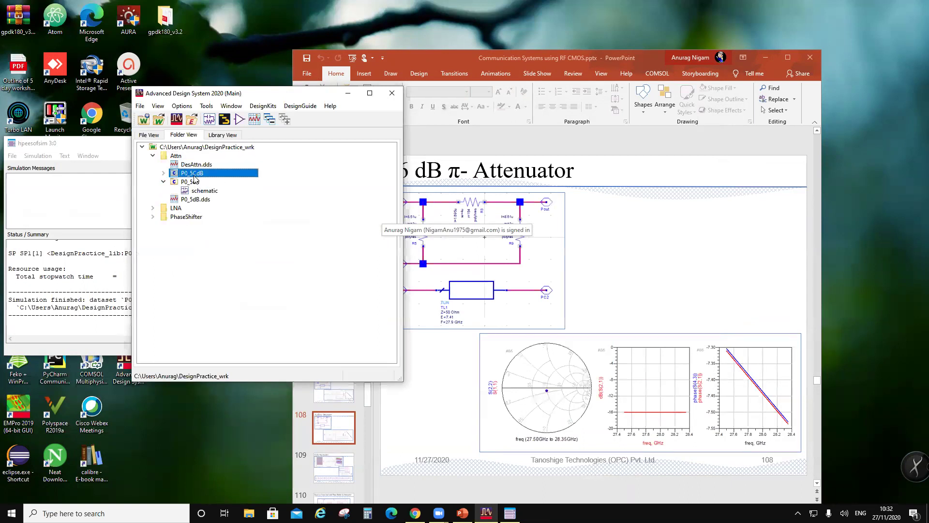
right_click(194, 174)
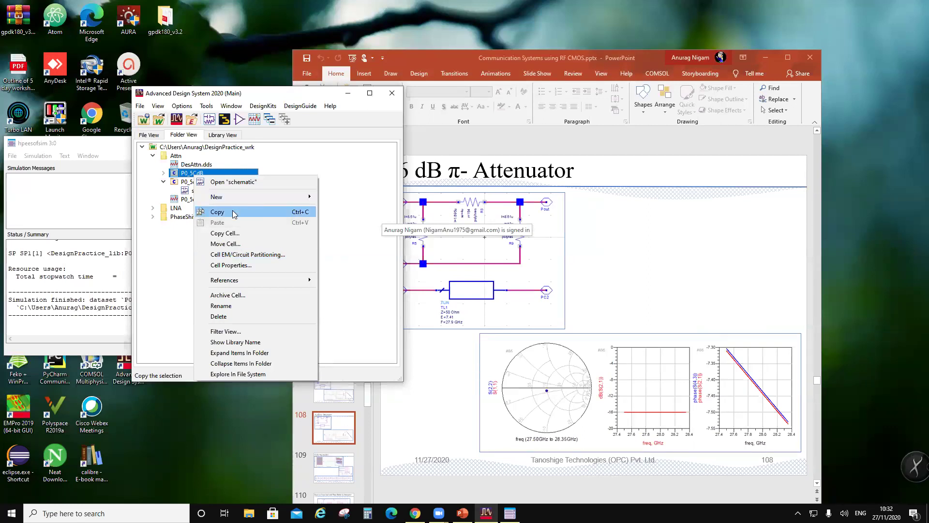
mouse_move(241, 197)
left_click(341, 223)
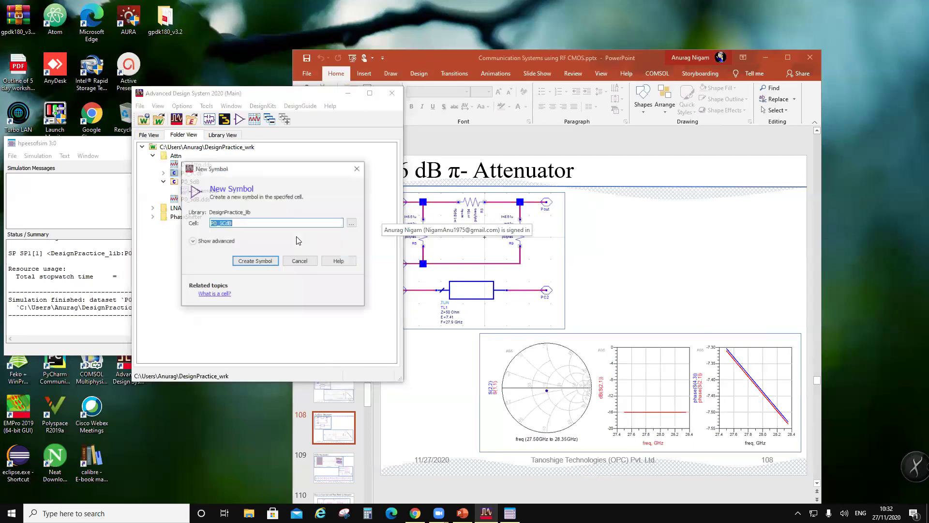
left_click(255, 260)
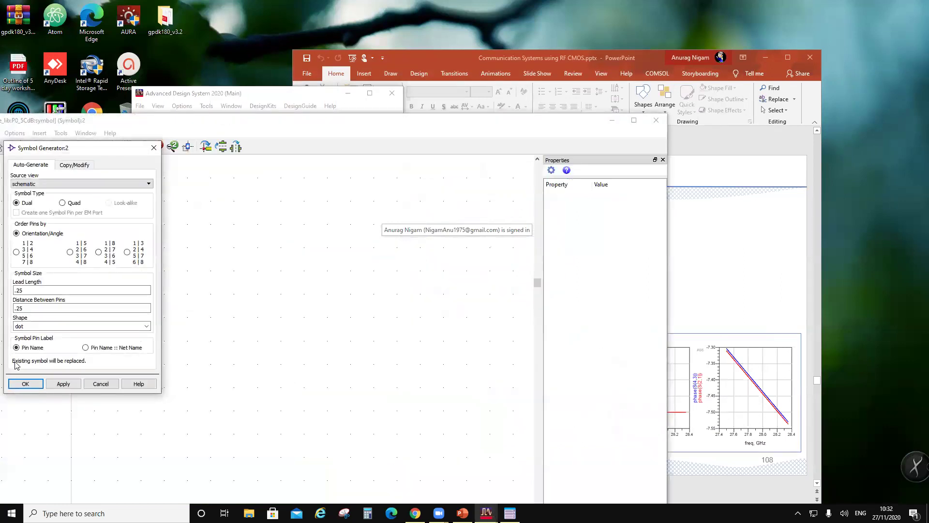
left_click(25, 383)
scroll(270, 327, "down", 3)
left_click(245, 387)
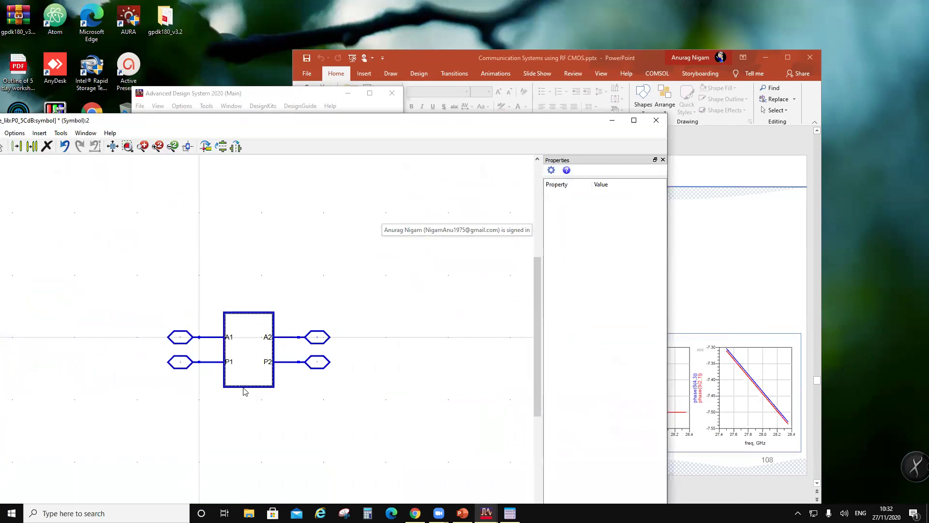
- Clear the generated symbol's drawing and delete the symbol view from cell P0_5CdB
left_click_drag(282, 398, 46, 310)
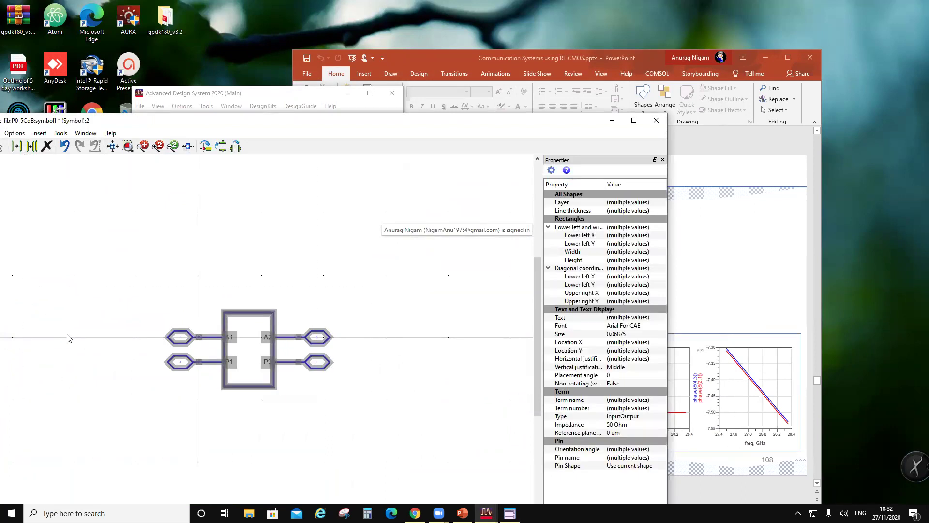
key("Delete")
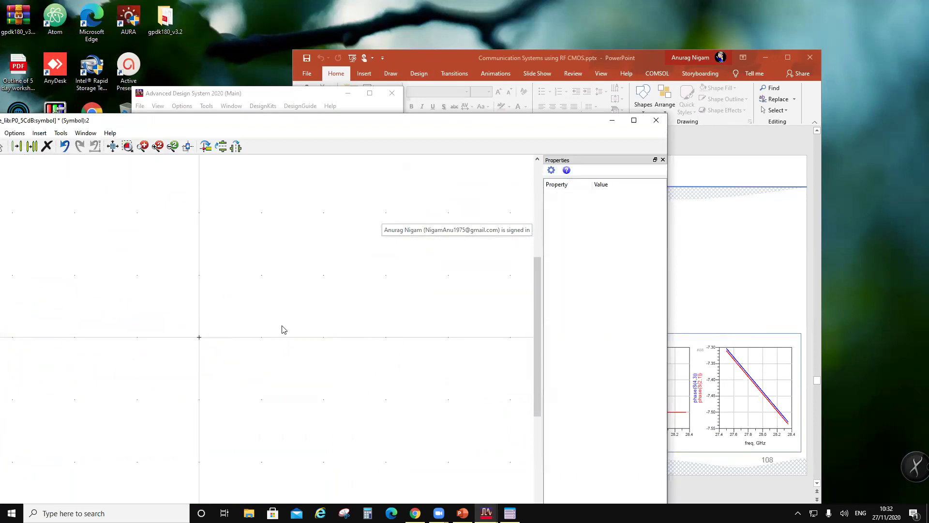
left_click(656, 121)
left_click(330, 352)
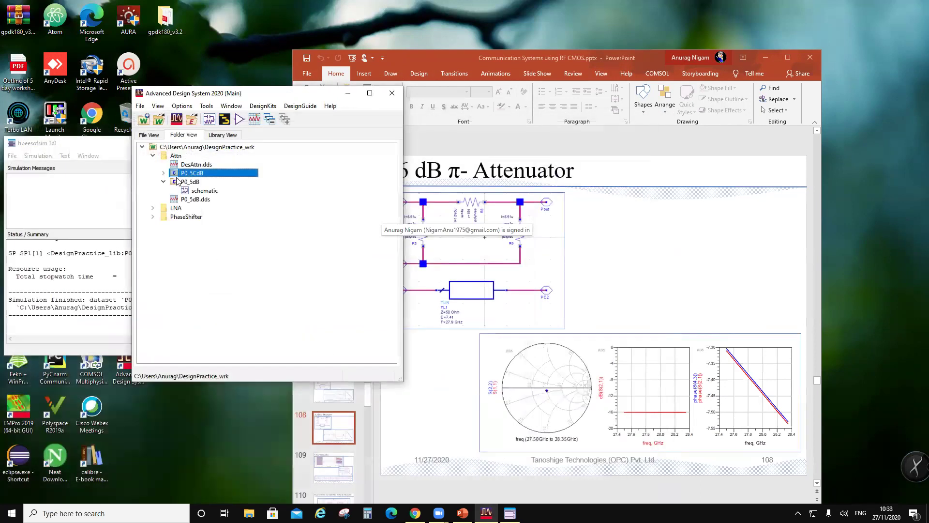
left_click(164, 173)
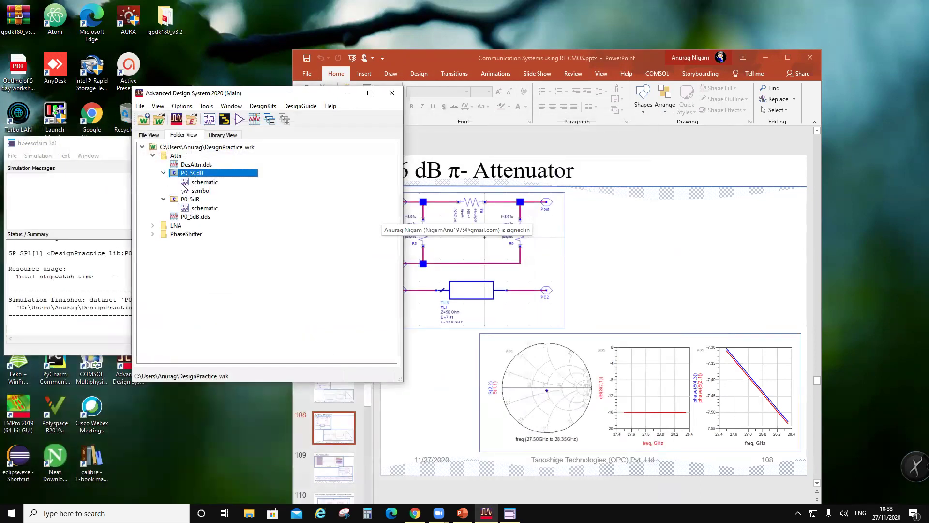
right_click(193, 190)
left_click(225, 306)
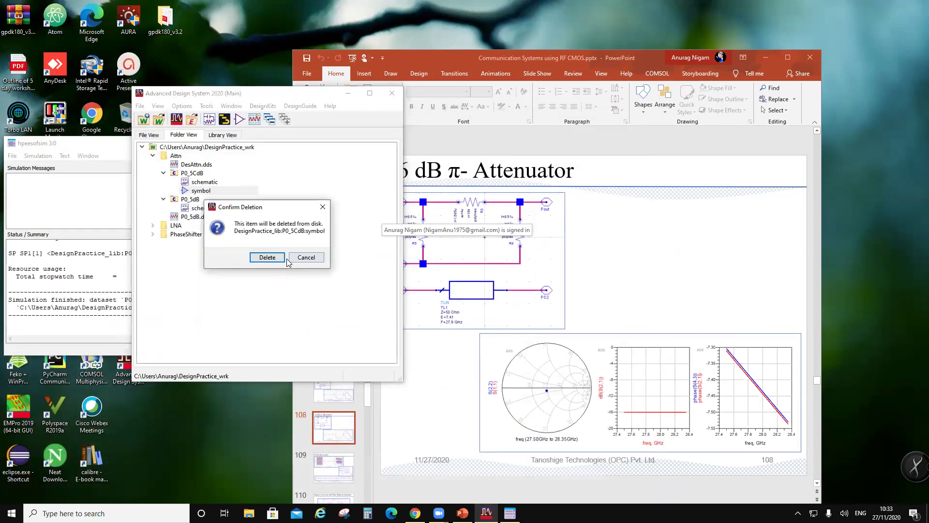
key("Return")
- Open the P0_5CdB schematic and delete the grounds below both shunt resistors
double_click(207, 183)
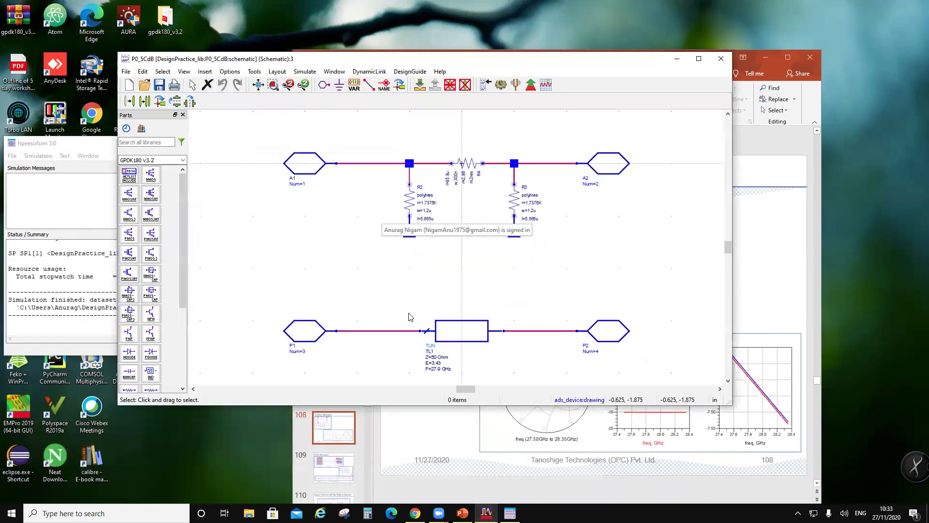
left_click(435, 206)
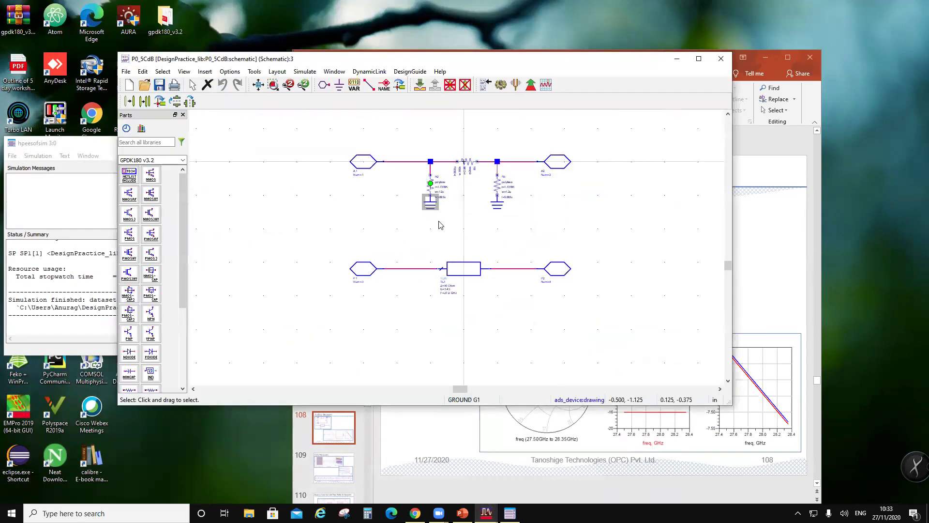
key("Delete")
left_click(497, 204)
key("Delete")
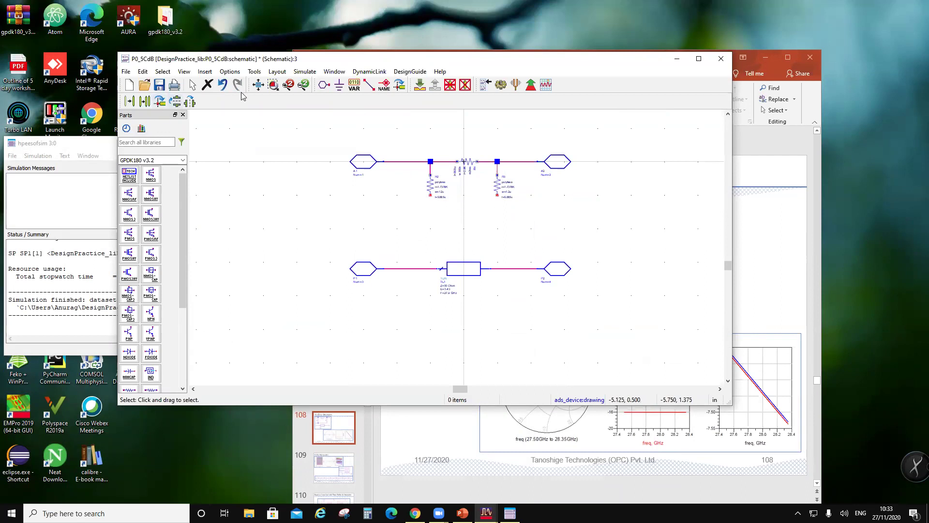
- Add an inOut pin Gnd with number 5 between the attenuator and the reference line, below pin A1
left_click(324, 85)
double_click(150, 110)
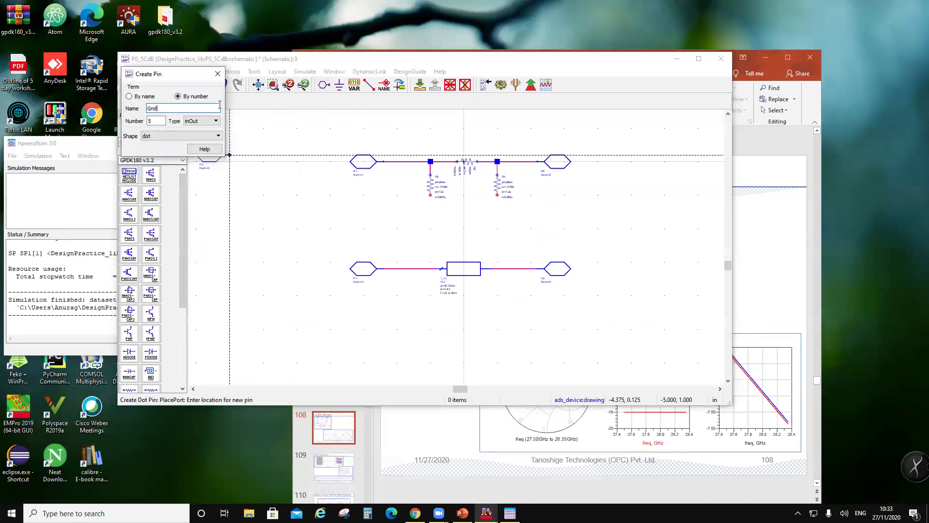
left_click(383, 222)
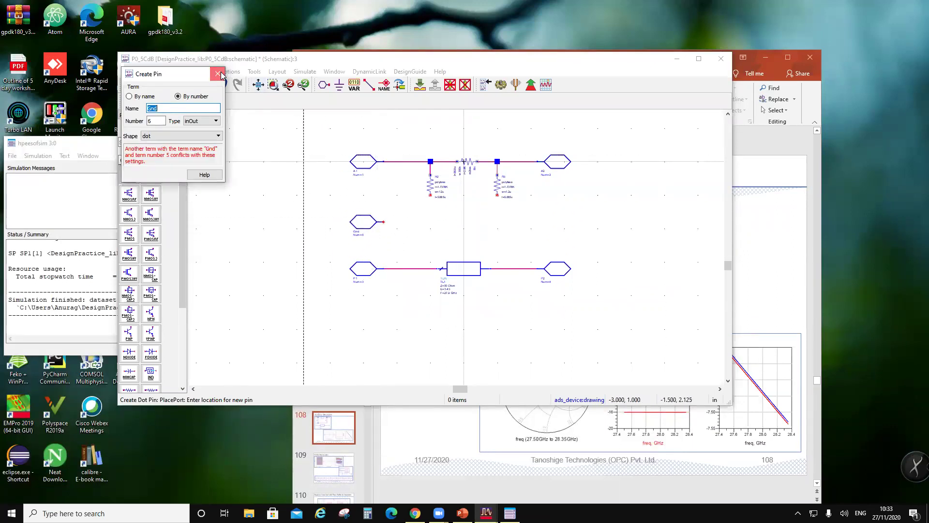
left_click(217, 74)
- Wire pin Gnd to the lower ends of both shunt resistors and close the schematic
left_click(369, 85)
left_click(383, 221)
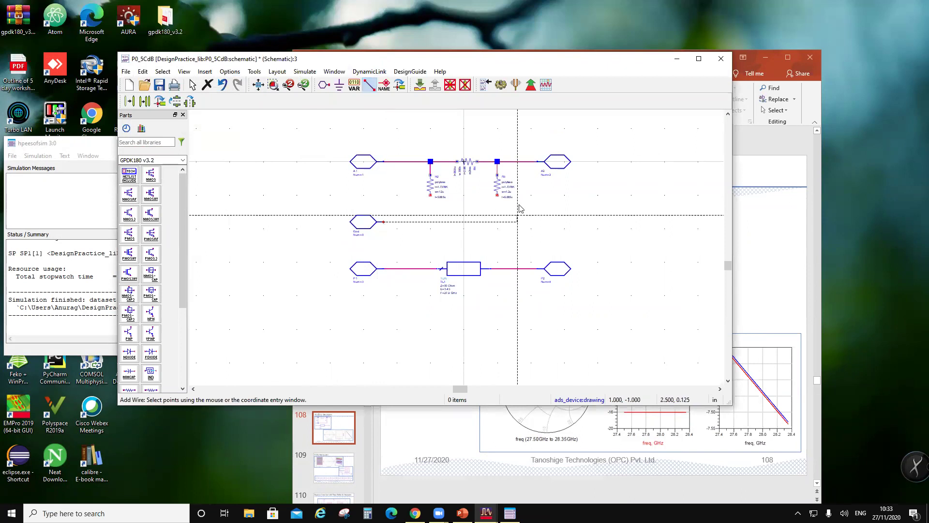
left_click(496, 195)
left_click(431, 195)
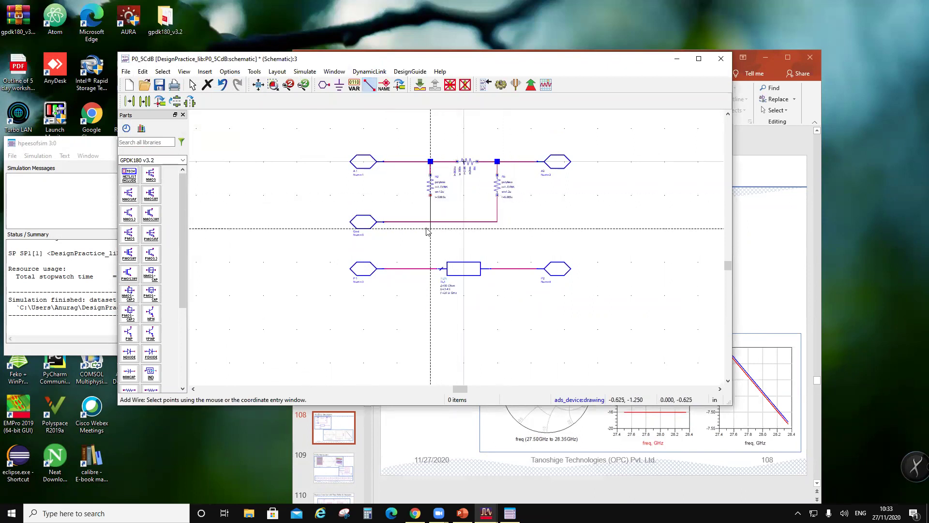
left_click(430, 222)
key("Escape")
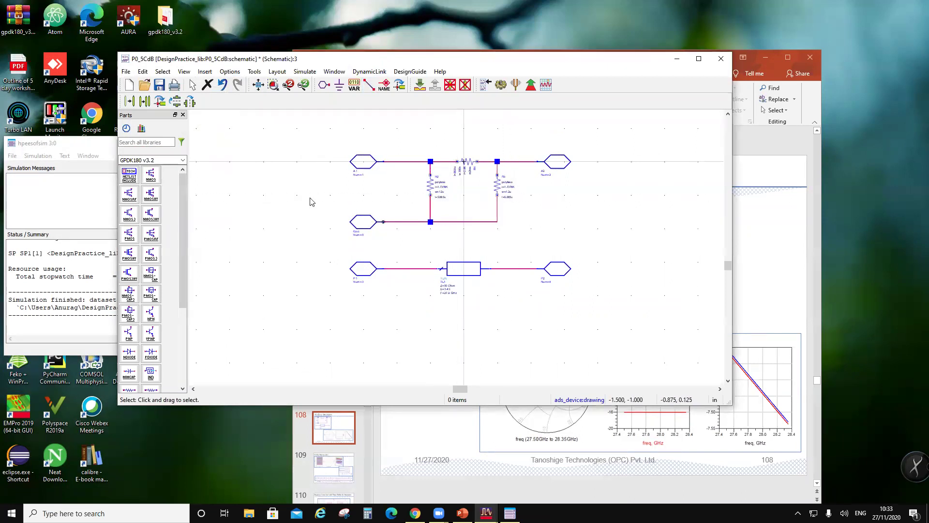
left_click(721, 58)
- Create a new symbol for cell P0_5CdB, auto-generated from its schematic as Dual type with pins ordered by orientation/angle
right_click(185, 175)
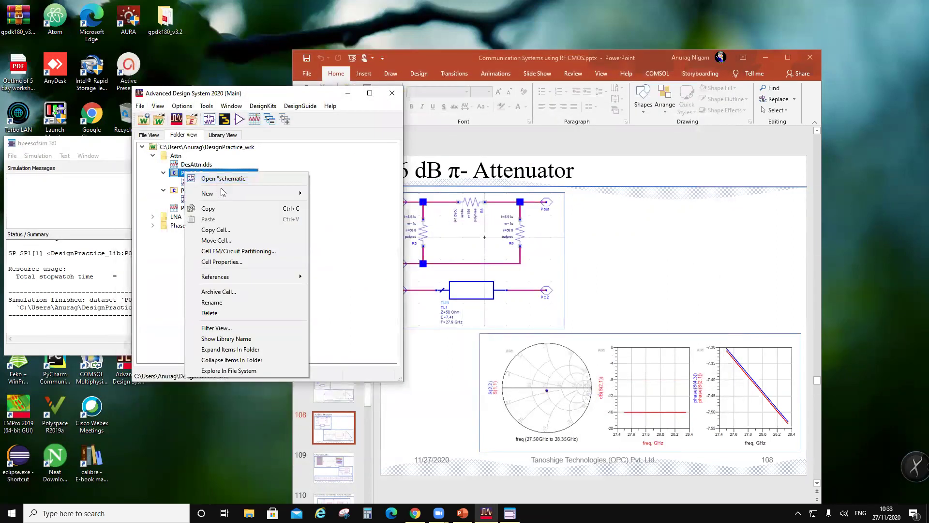
mouse_move(261, 192)
left_click(338, 215)
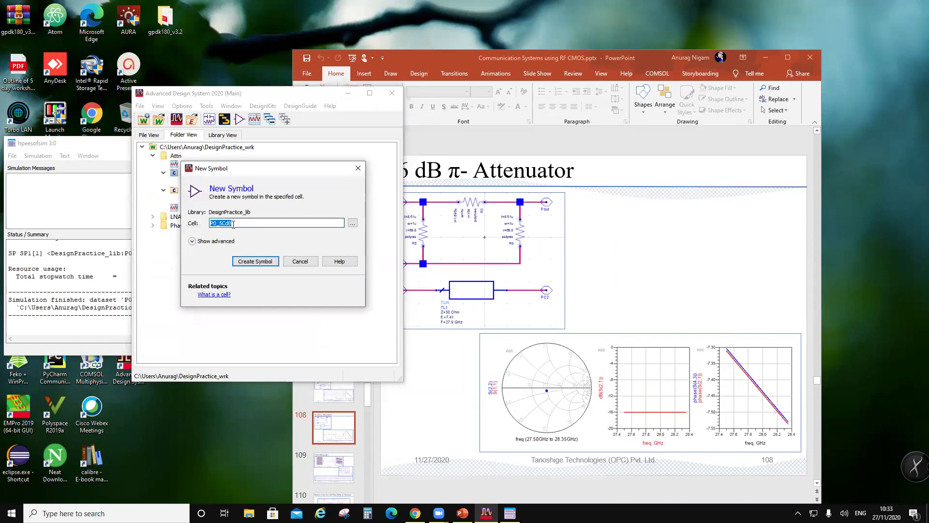
left_click(256, 260)
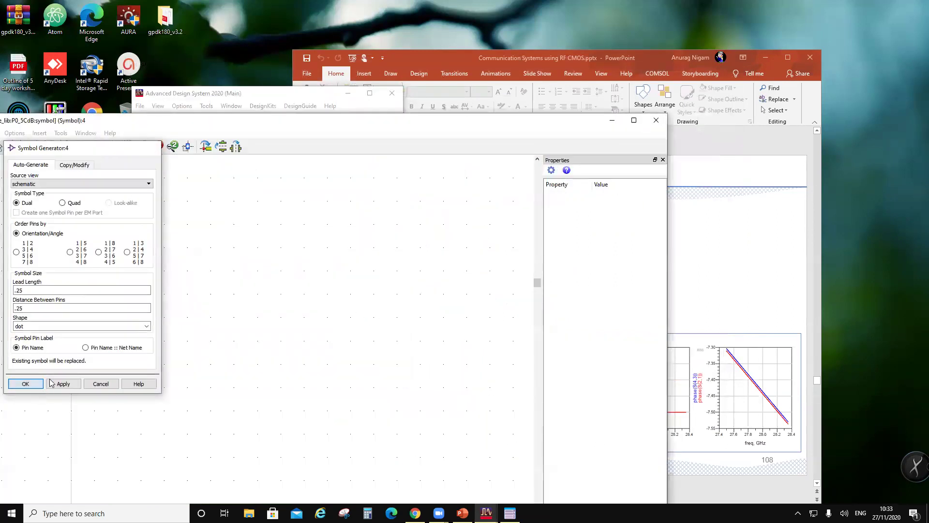
left_click(26, 383)
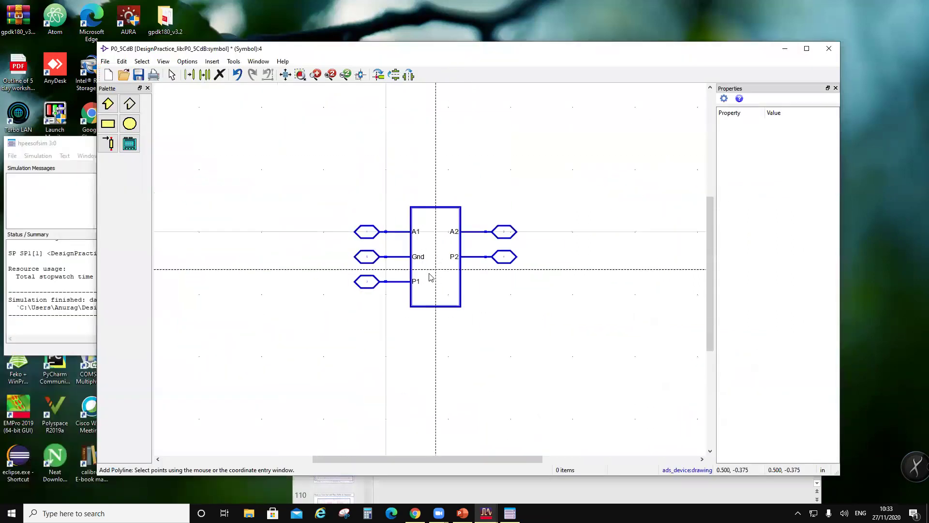
key("Escape")
- Rotate the symbol's Gnd pin until it points downward and place it outside the body, to the lower right
left_click_drag(328, 245, 445, 265)
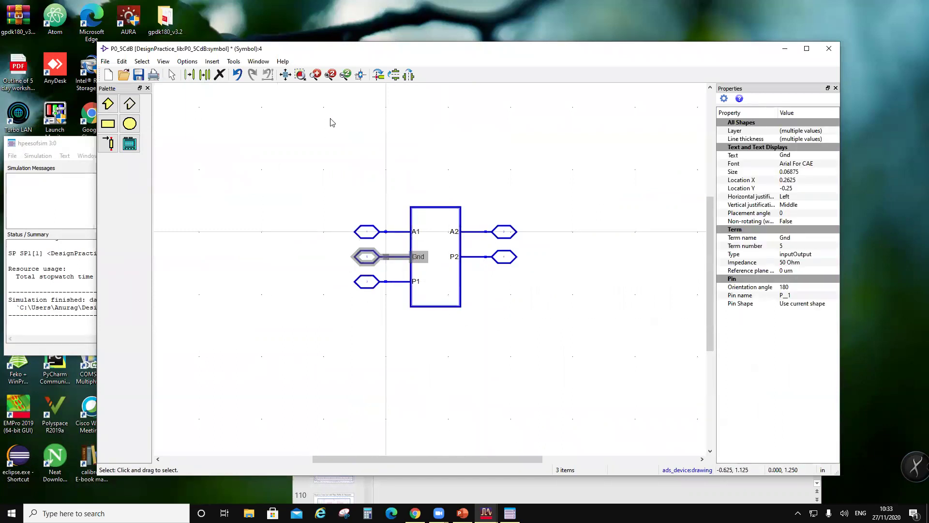
left_click(378, 75)
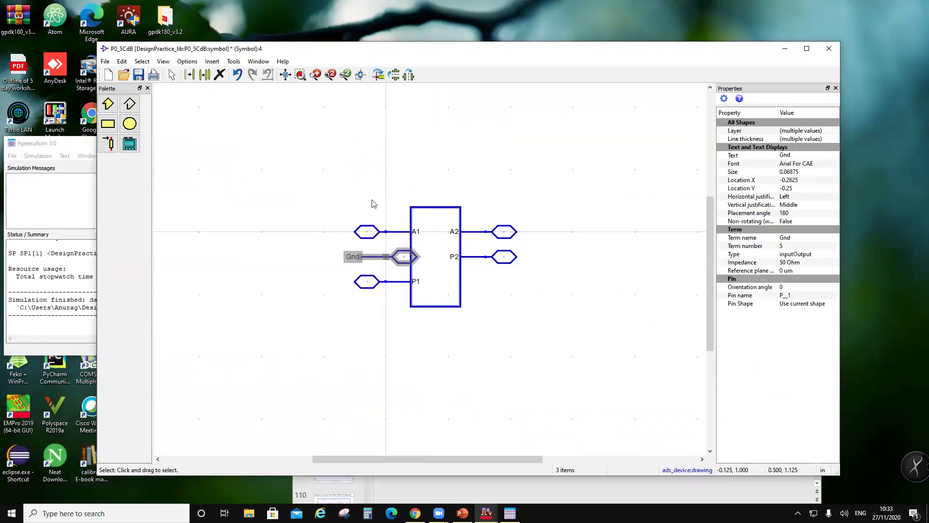
left_click(378, 75)
left_click_drag(386, 268, 538, 349)
- Move pin P1 up level with P2, shrink the symbol body around the four side pins, and attach Gnd at its lower edge's centre
left_click_drag(302, 267, 406, 261)
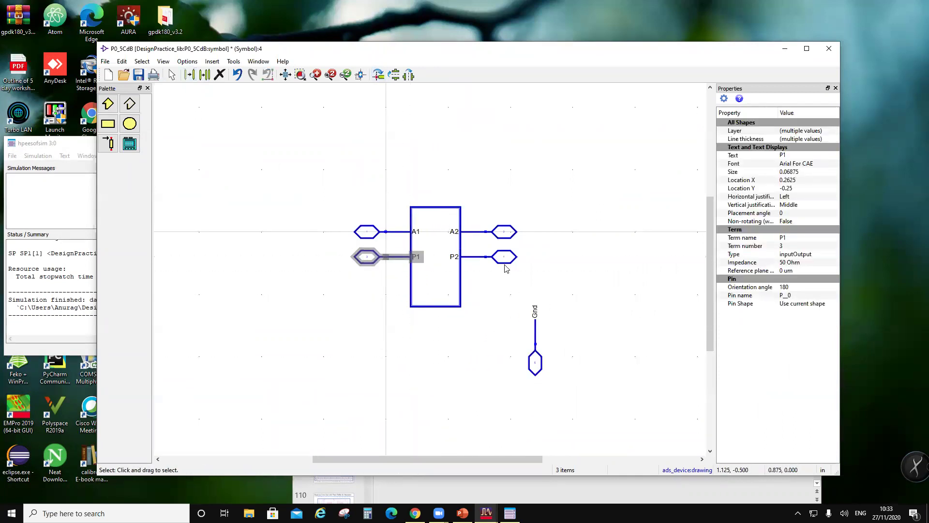
left_click_drag(342, 165, 461, 220)
left_click_drag(401, 286, 460, 269)
left_click_drag(512, 297, 435, 311)
- Move the whole symbol so its body is centred on the origin, and close the symbol view
left_click_drag(297, 198, 583, 349)
left_click_drag(434, 272, 384, 260)
left_click(204, 179)
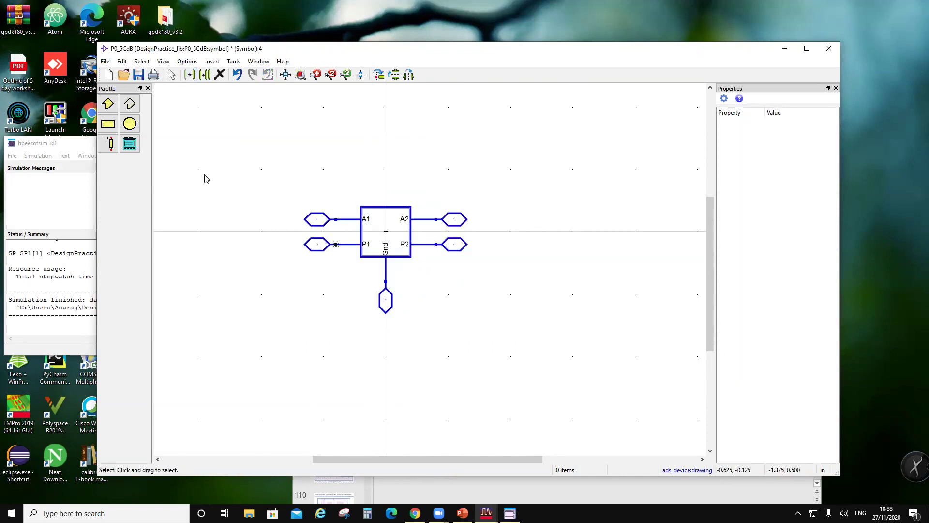
left_click(829, 48)
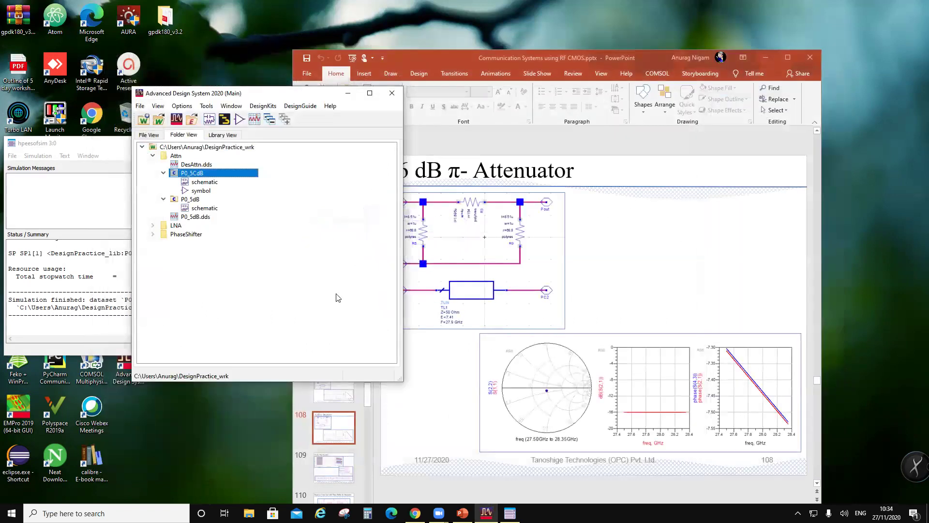
- Copy cell P0_5dB within its current library under the new name T1dB
right_click(190, 175)
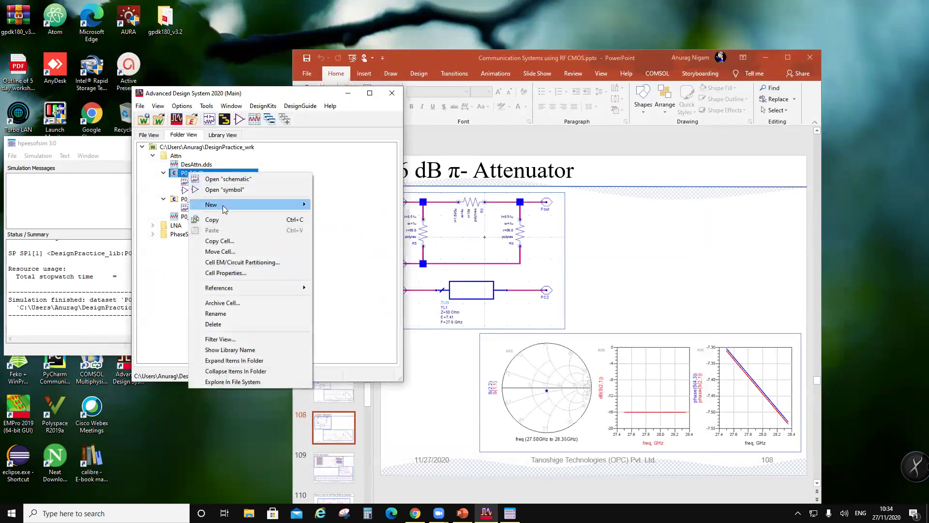
right_click(175, 200)
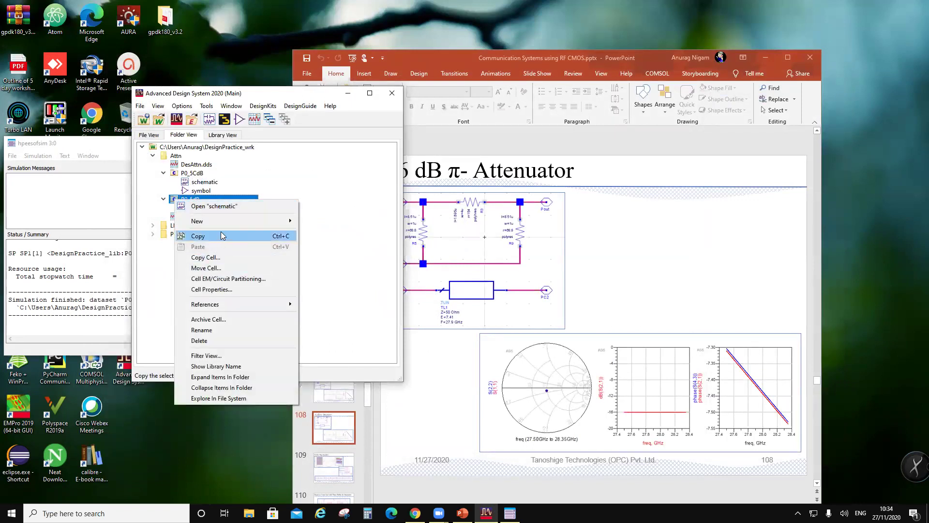
left_click(205, 257)
left_click(432, 239)
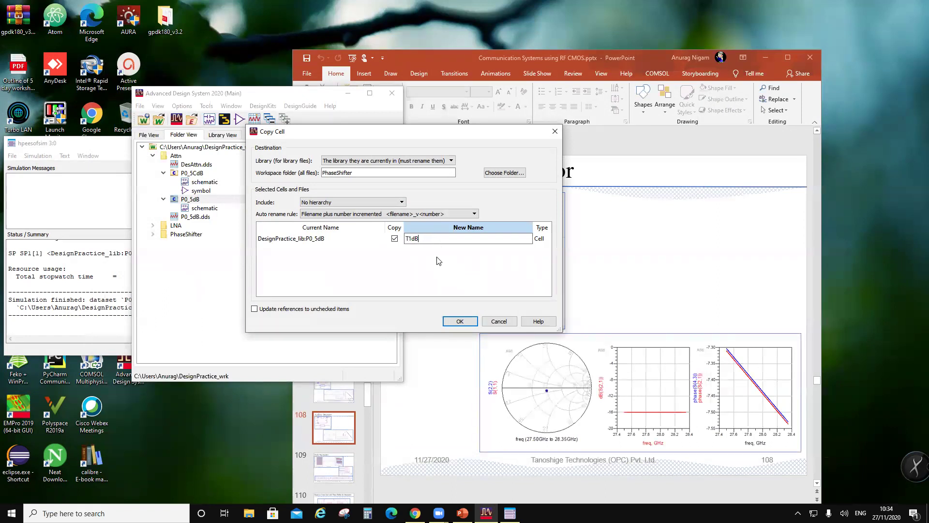
left_click(459, 321)
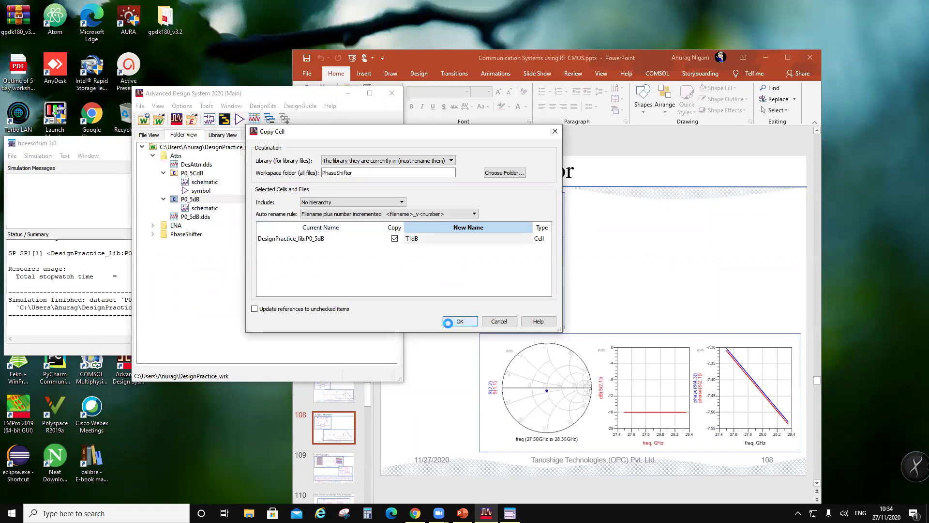
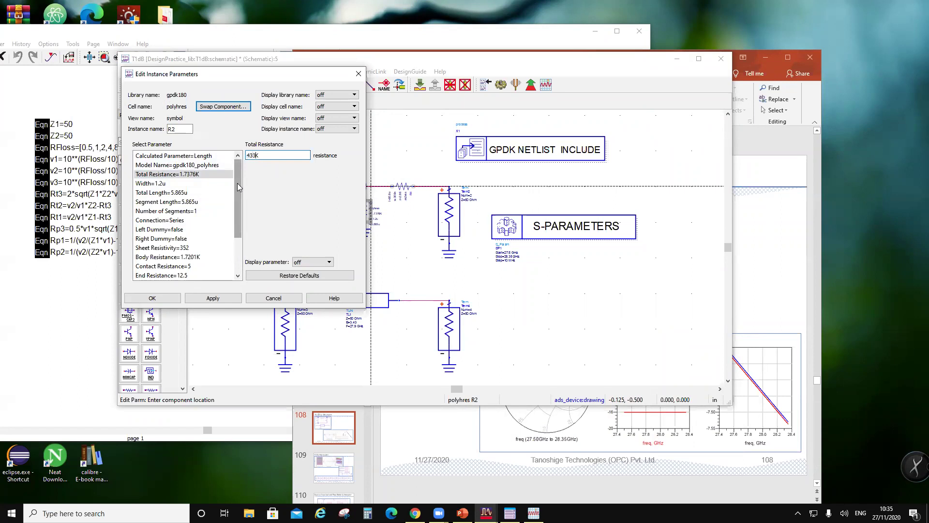
- Set the total resistance of shunt resistor R2 in the T1dB schematic to 433.33 and save the schematic
type("33.")
key("Delete")
type("33")
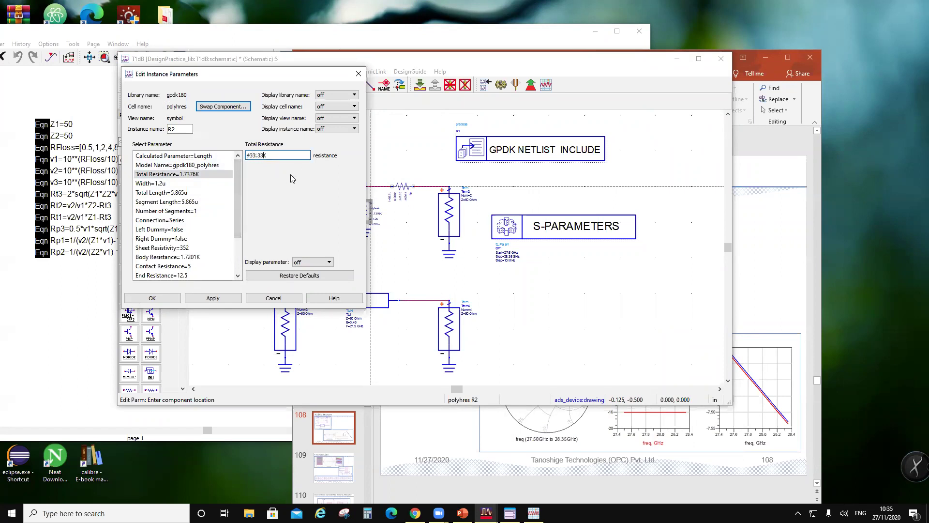
left_click(223, 298)
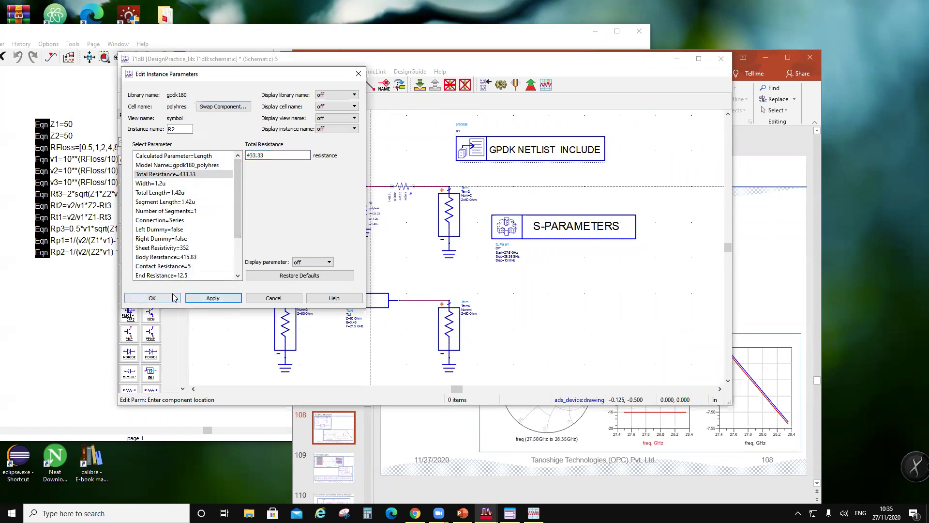
key("Escape")
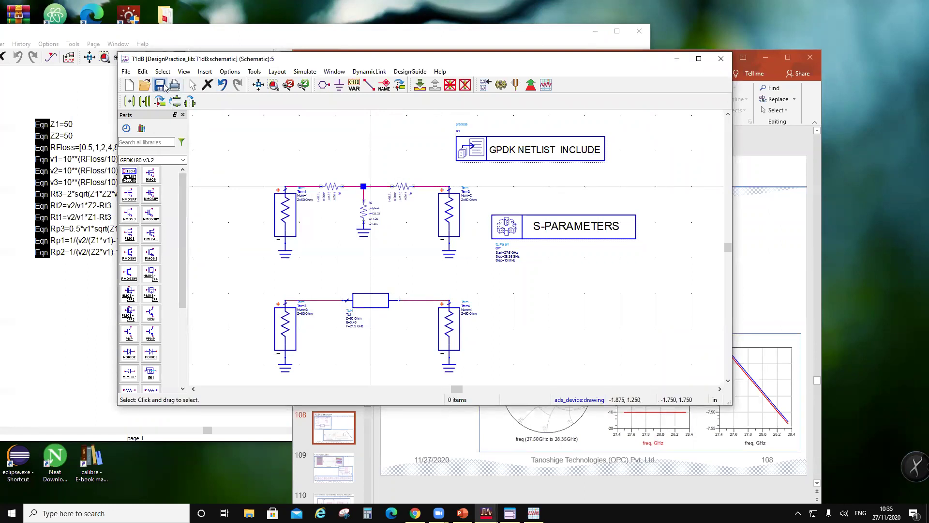
- Simulate the T1dB schematic and plot S(2,1) in dB on a rectangular graph, leaving room beside it for another chart
left_click(500, 84)
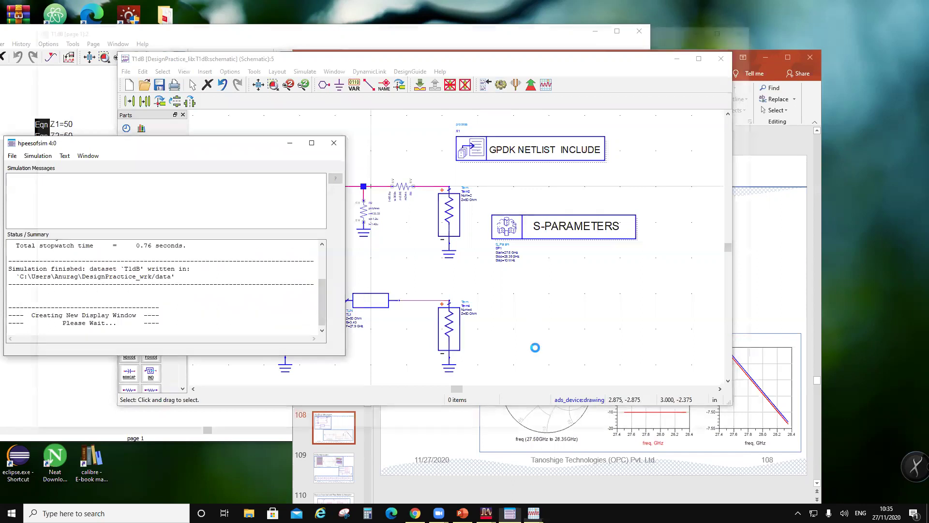
left_click(55, 82)
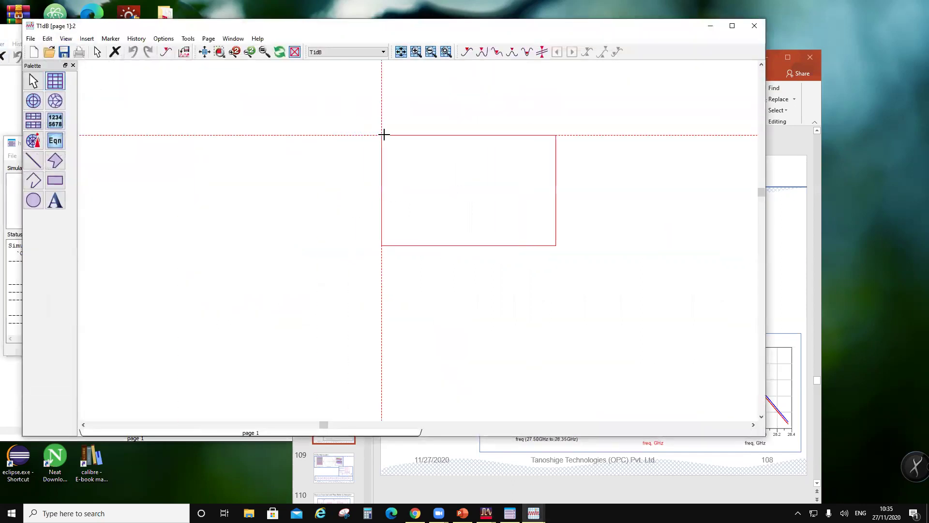
left_click(384, 133)
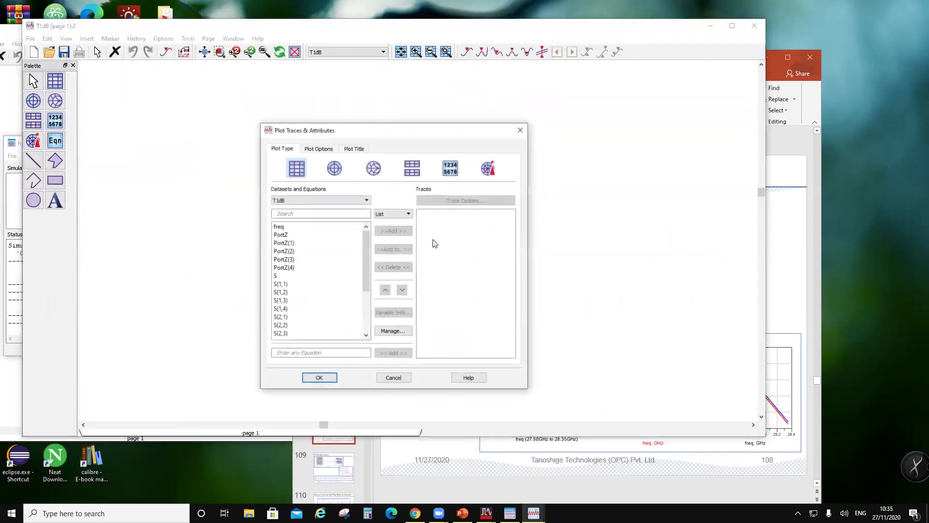
double_click(318, 317)
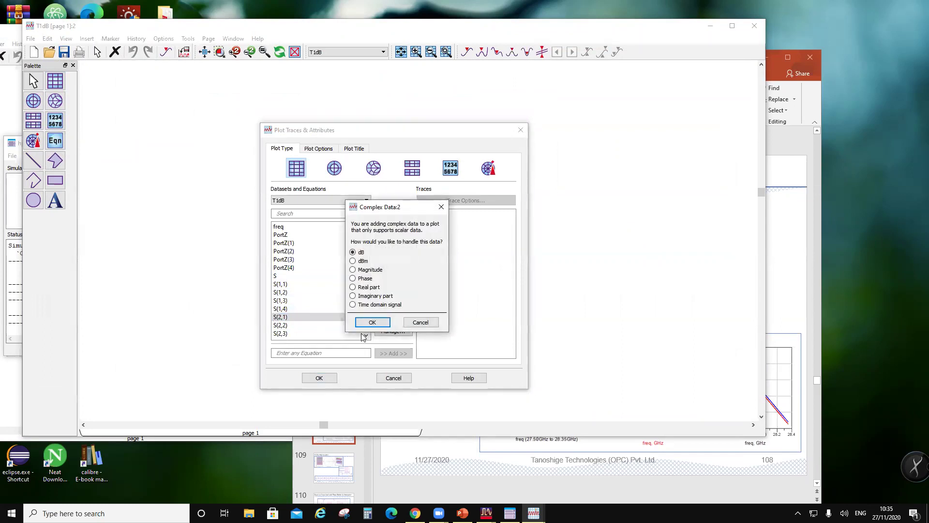
left_click(372, 322)
left_click(319, 378)
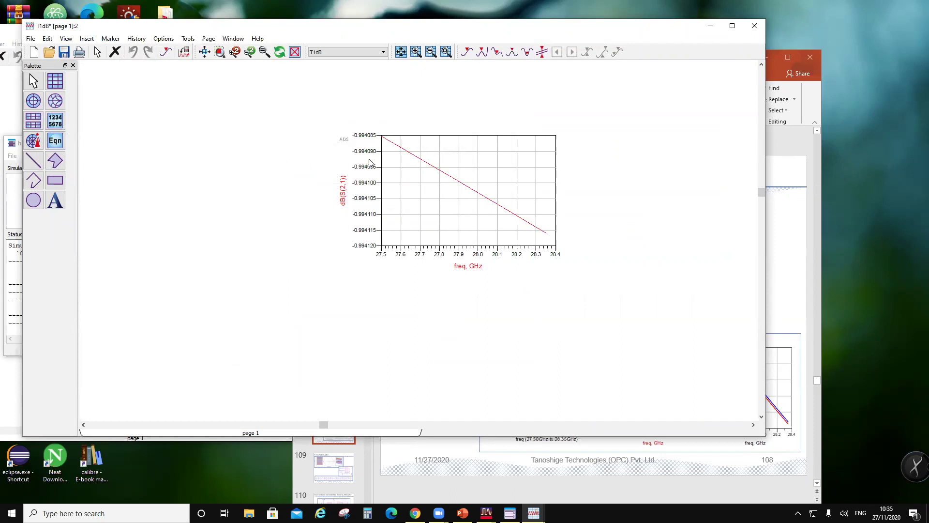
left_click_drag(383, 158, 405, 159)
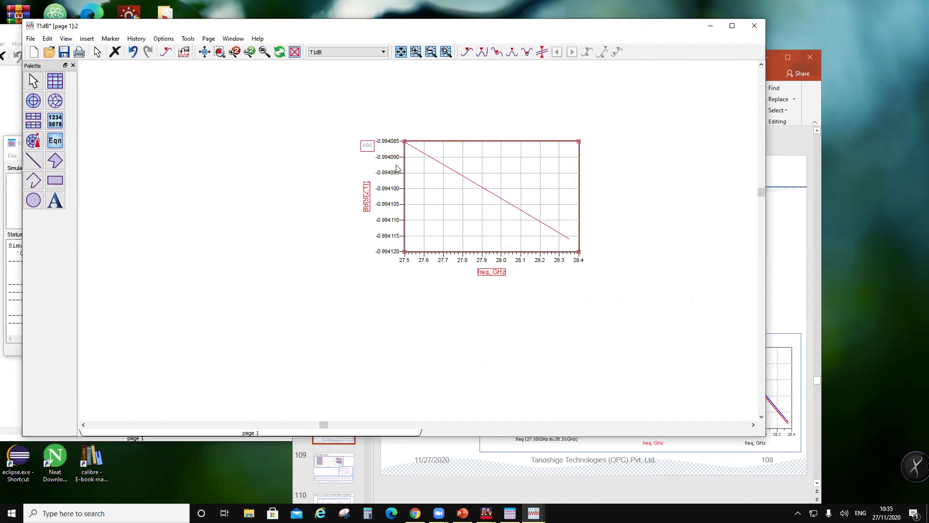
left_click_drag(460, 191, 553, 208)
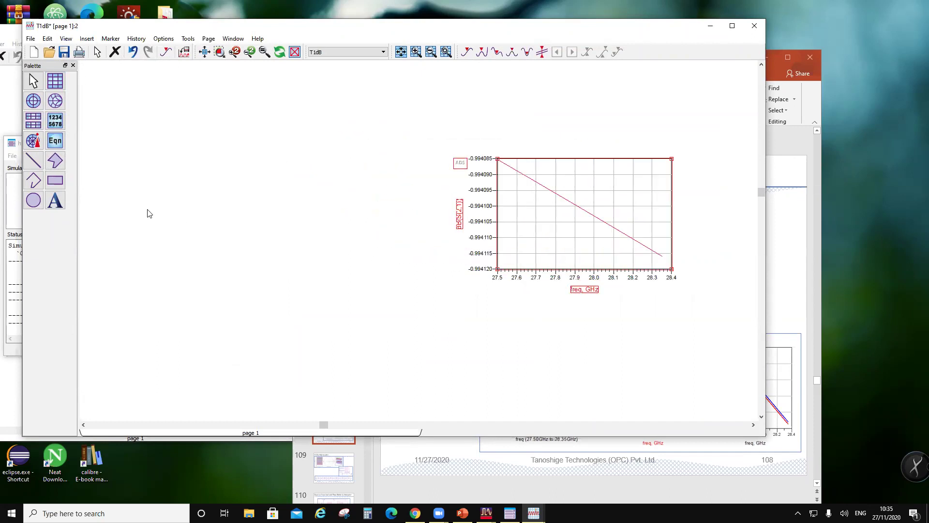
- Add a Smith chart of S(1,1) and S(2,2) beside the dB plot and inspect the match near its centre
left_click(55, 100)
left_click(201, 131)
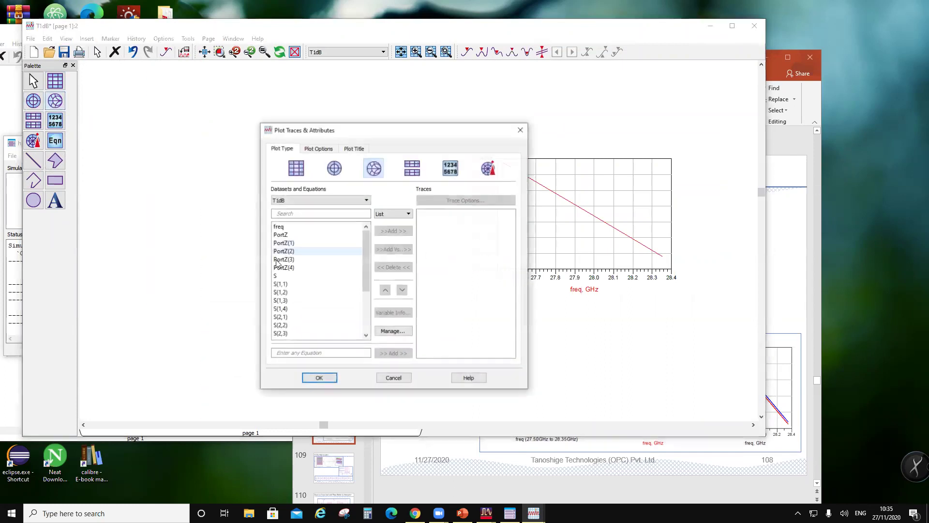
left_click(288, 284)
left_click(393, 231)
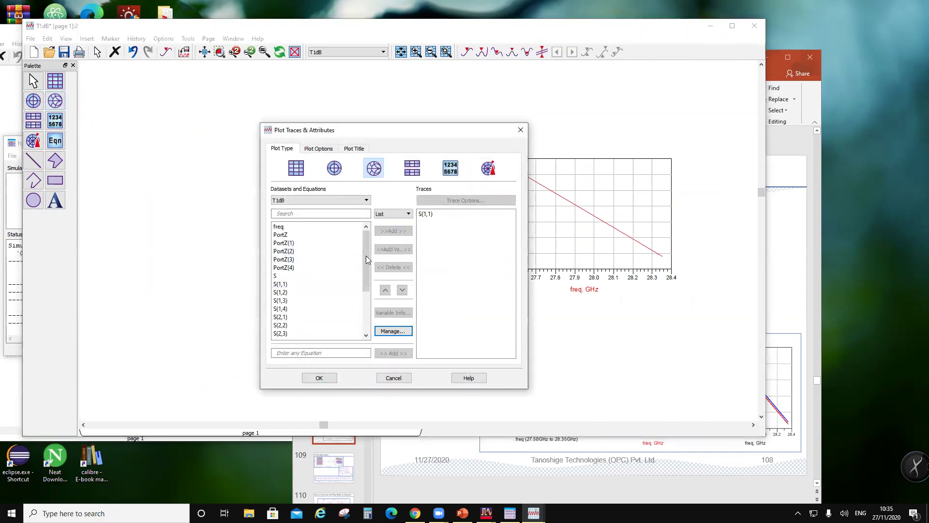
left_click(292, 326)
left_click(393, 231)
left_click(319, 377)
scroll(404, 238, "up", 2)
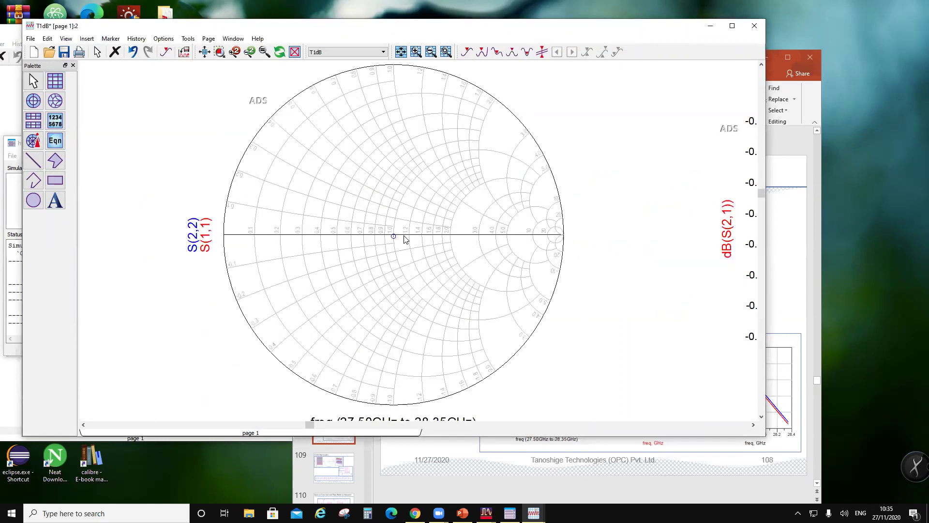
scroll(407, 248, "down", 2)
scroll(575, 271, "up", 1)
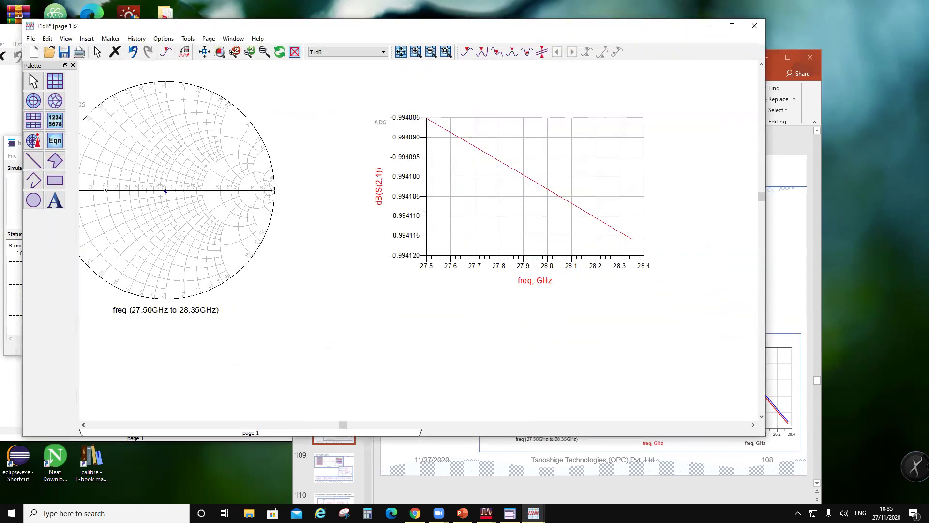
- Add a rectangular plot of the phase of S(2,1) below the dB plot
left_click(55, 81)
left_click(420, 313)
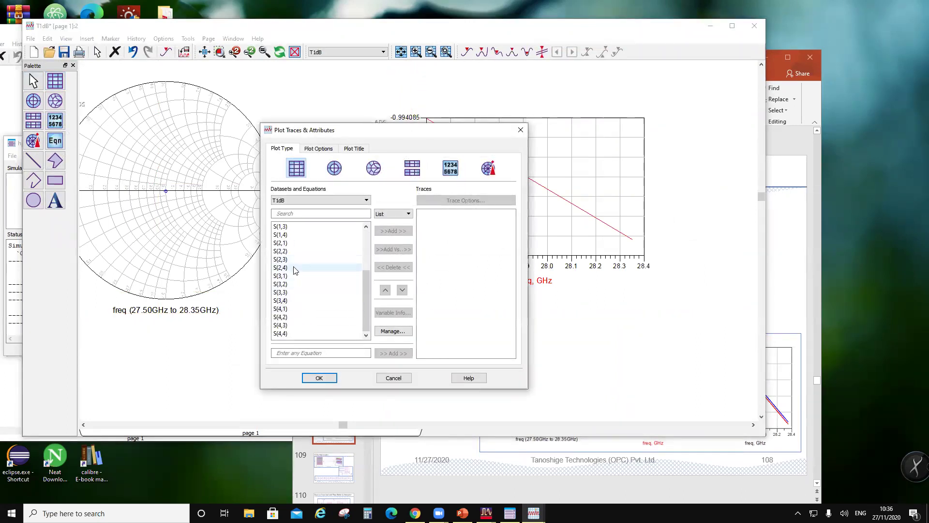
left_click(295, 244)
left_click(406, 231)
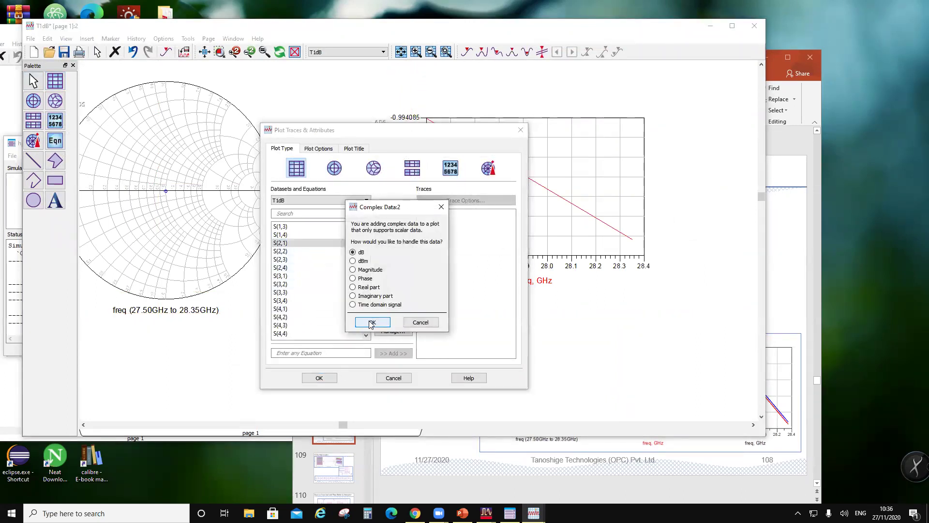
left_click(363, 279)
left_click(372, 322)
left_click(319, 378)
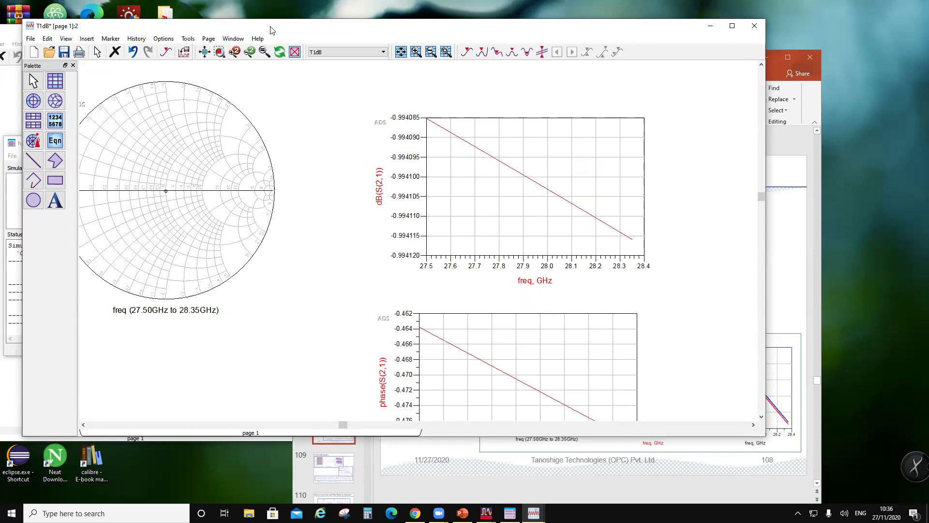
- Return to the T1dB schematic and set the electrical length E of reference line TL1 to 0.47
left_click_drag(270, 30, 387, 172)
left_click(334, 62)
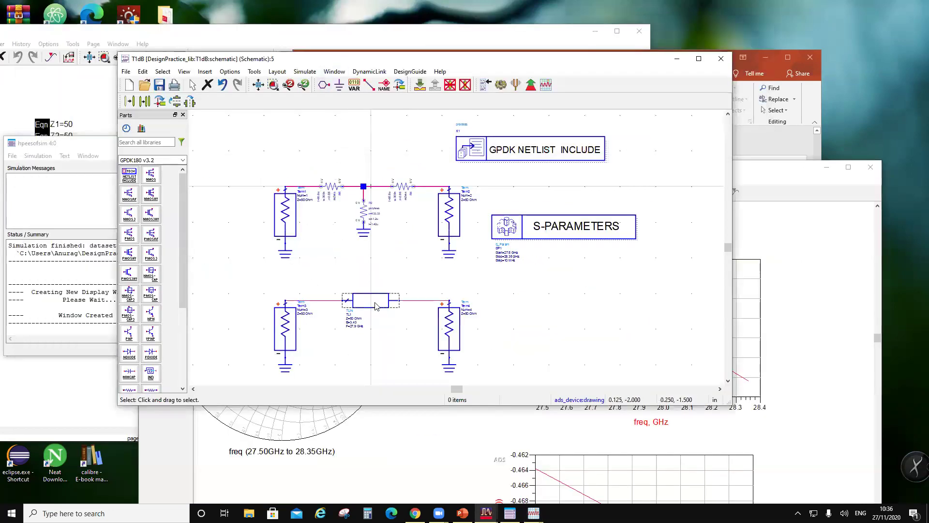
scroll(375, 305, "up", 2)
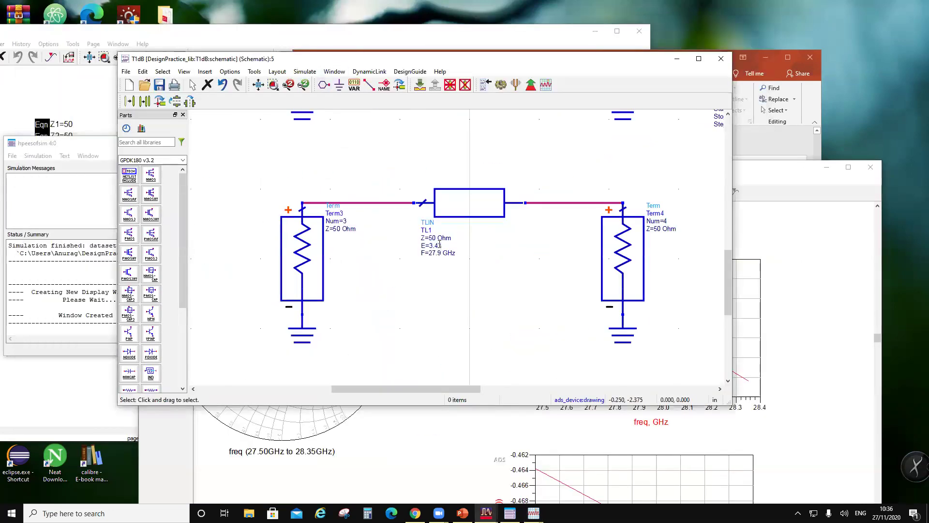
left_click(431, 246)
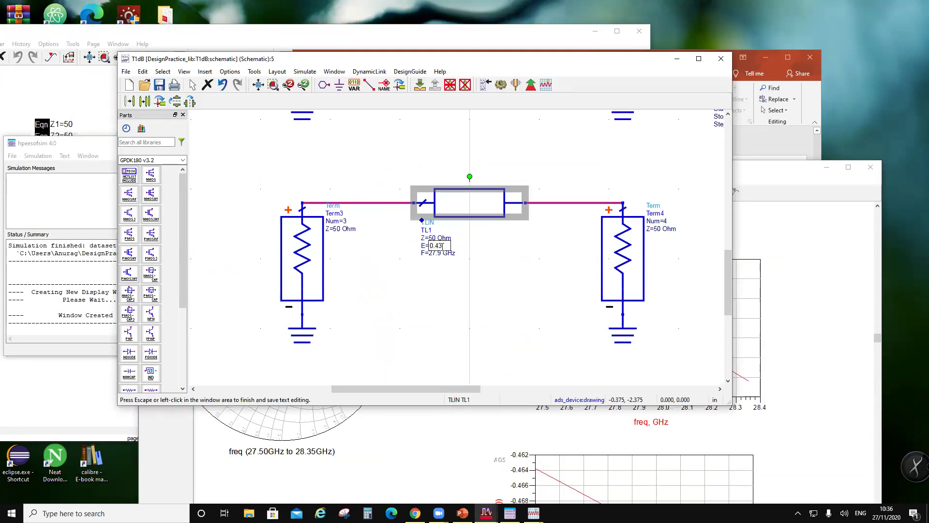
type("0.47")
key("Escape")
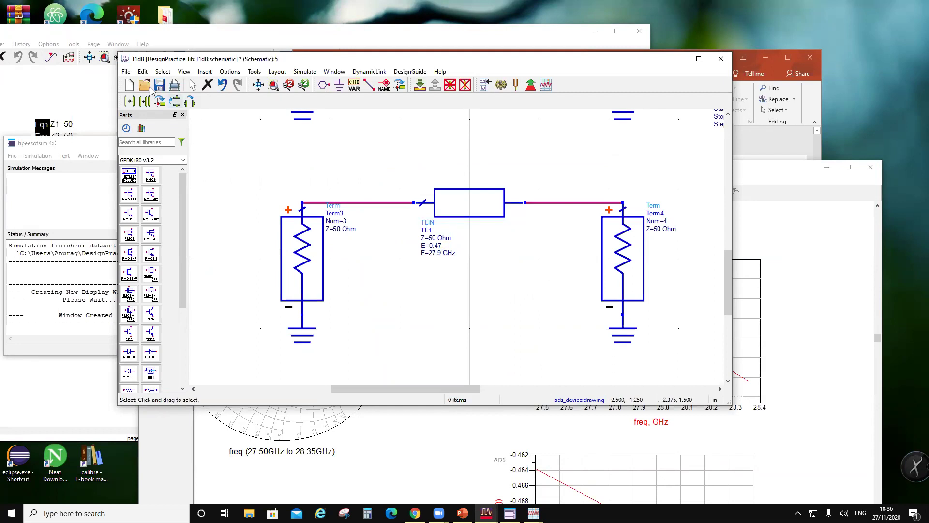
- Save and re-simulate the T1dB schematic, and add the phase of S(4,3) to the existing S(2,1) phase plot
left_click(161, 87)
left_click(500, 84)
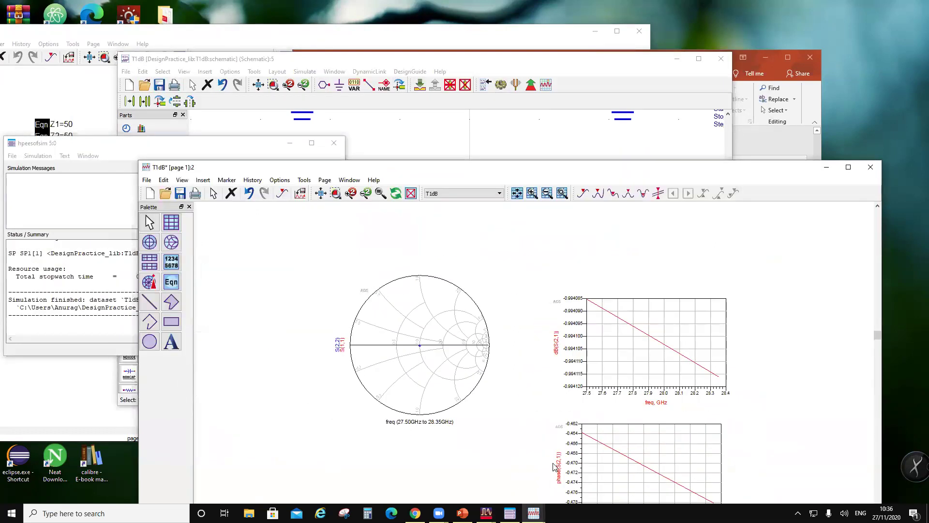
scroll(559, 406, "up", 3)
double_click(535, 409)
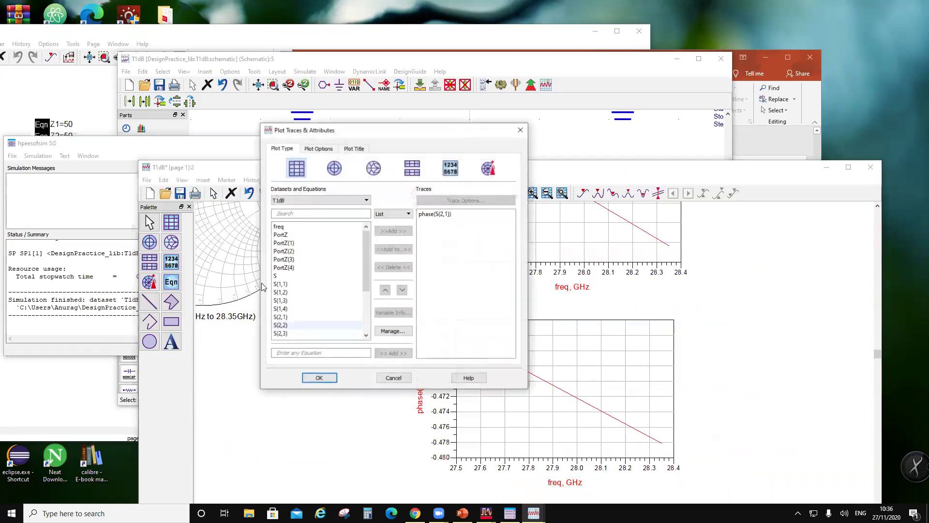
scroll(314, 300, "down", 3)
left_click(292, 325)
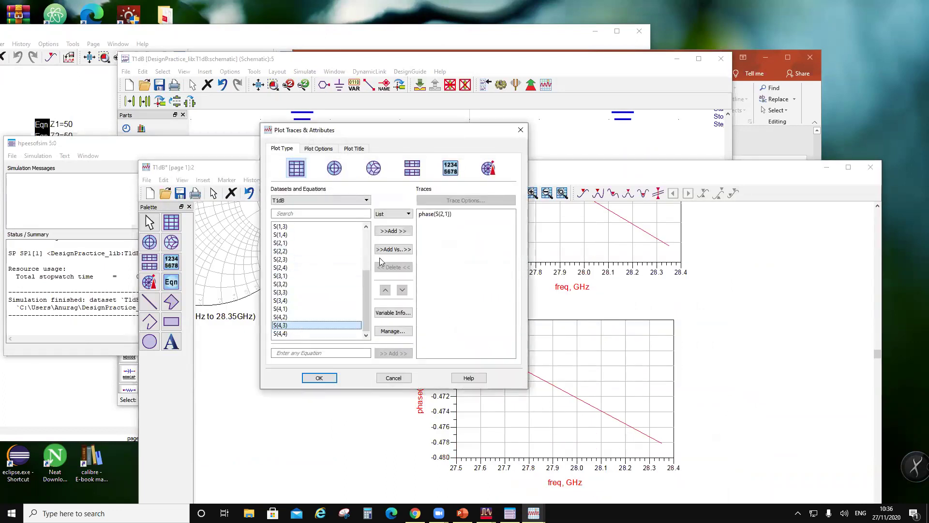
left_click(400, 231)
left_click(353, 278)
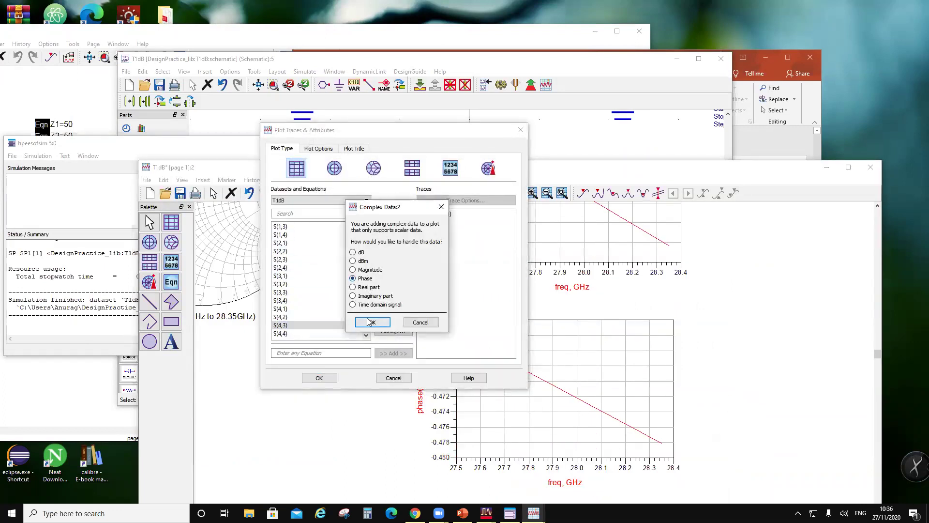
left_click(372, 322)
left_click(318, 378)
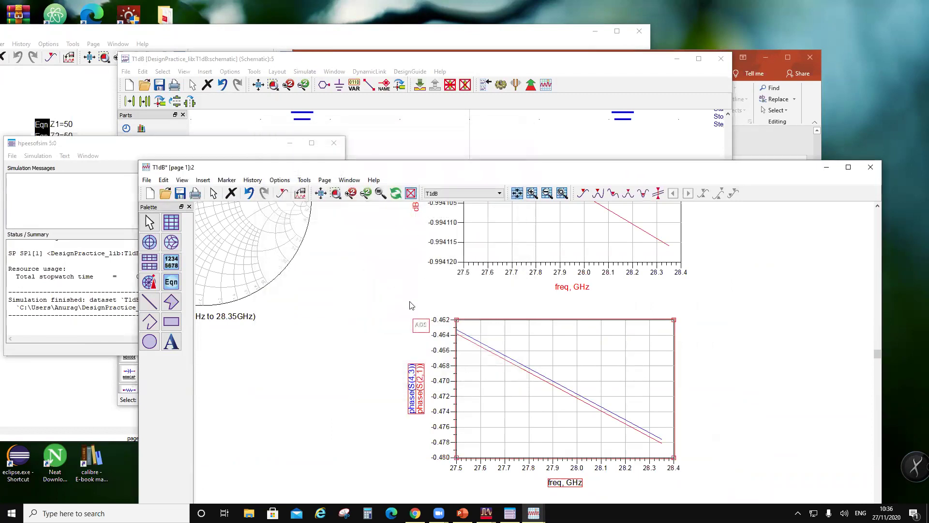
key("F5")
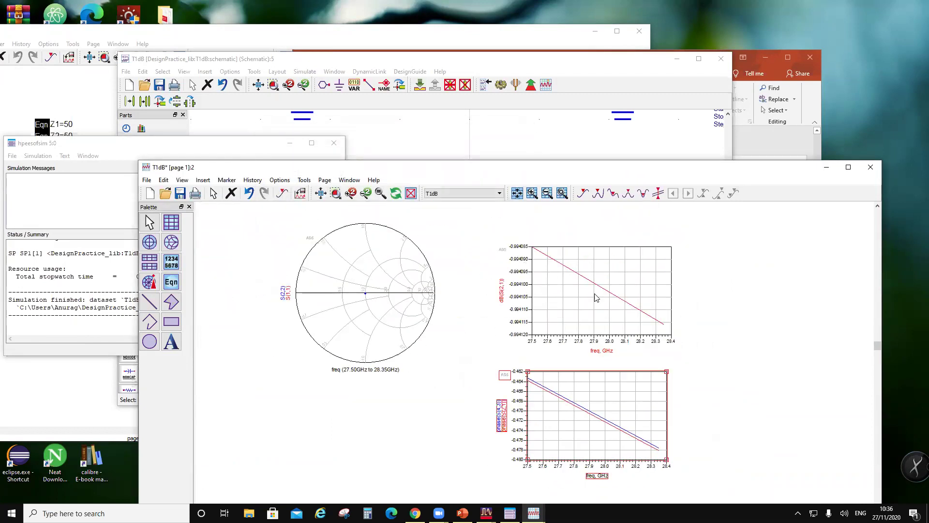
- Copy the T-network resistors with their ground and transmission line TL1 from the T1dB schematic, and close it
left_click(408, 131)
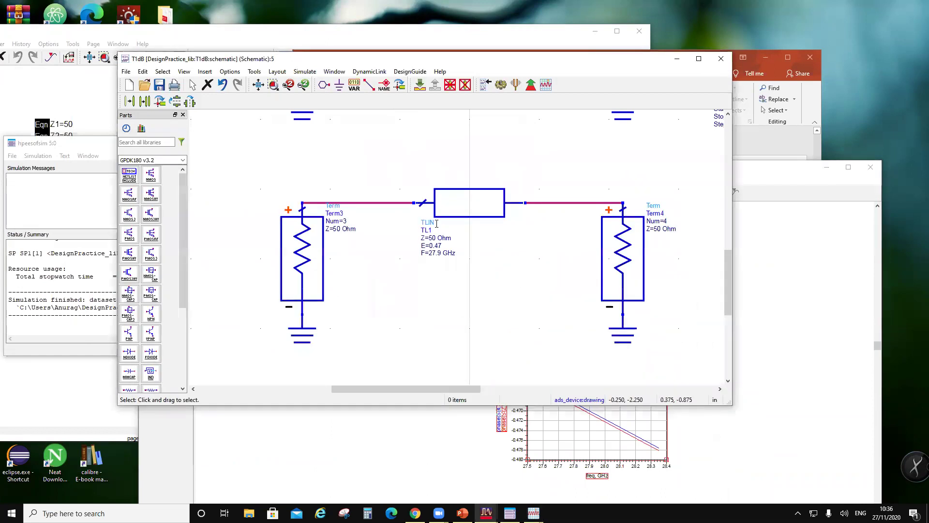
scroll(431, 174, "down", 2)
scroll(415, 171, "down", 1)
left_click_drag(405, 143, 506, 310)
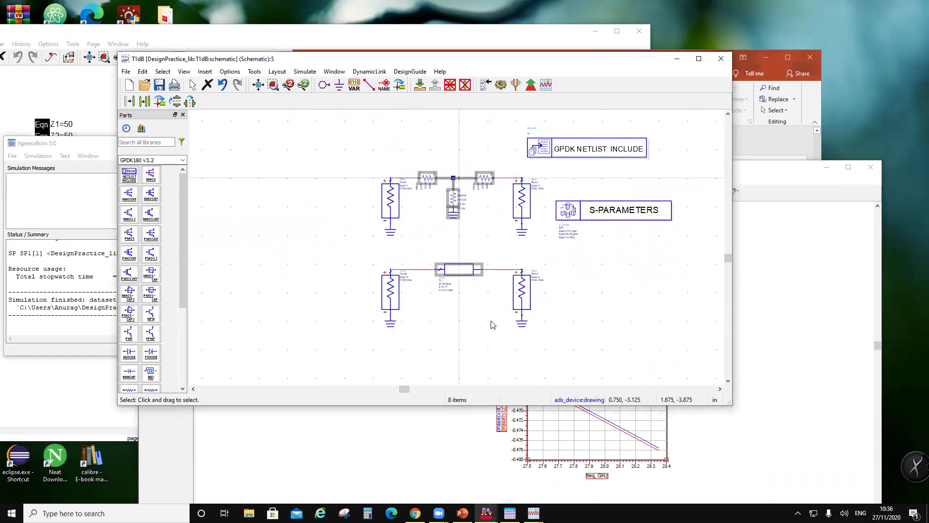
left_click(721, 59)
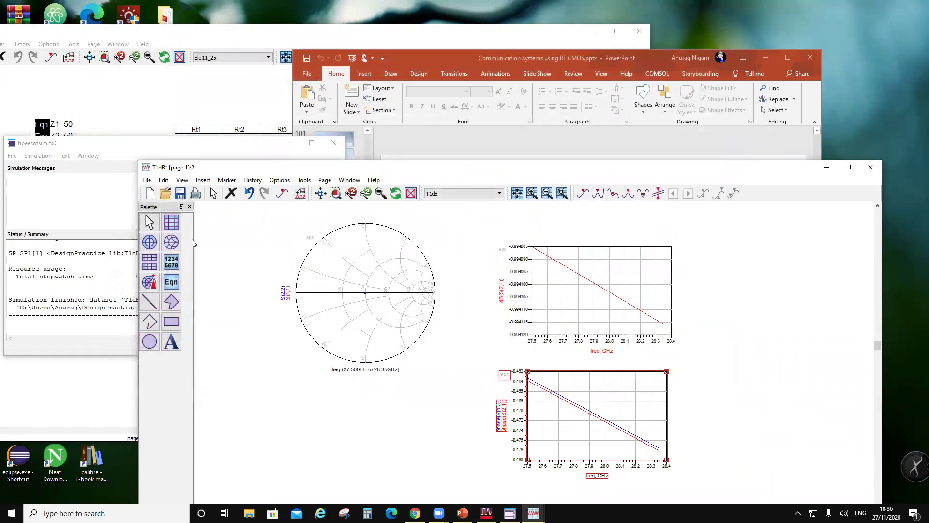
- Begin copying cell P0_5CdB from the main workspace window, with the Attn folder as destination
left_click(444, 472)
left_click(486, 513)
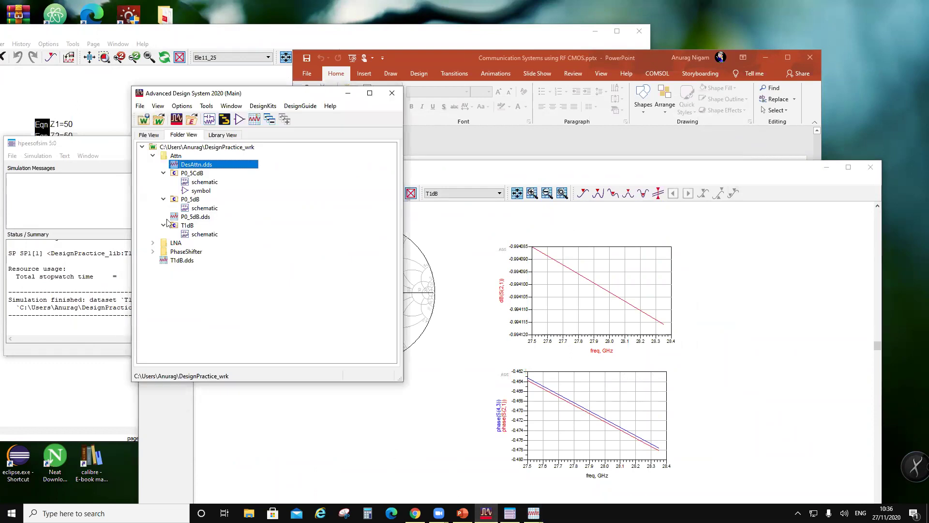
right_click(189, 218)
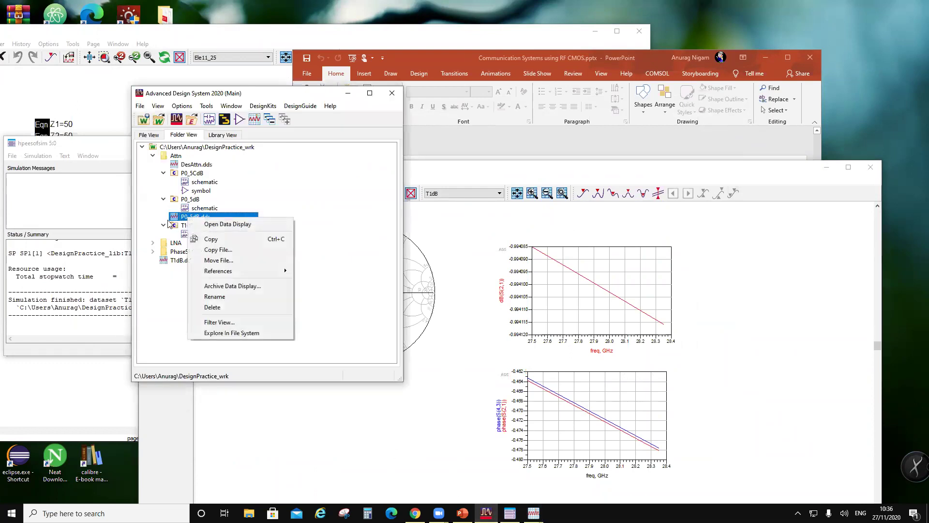
right_click(191, 200)
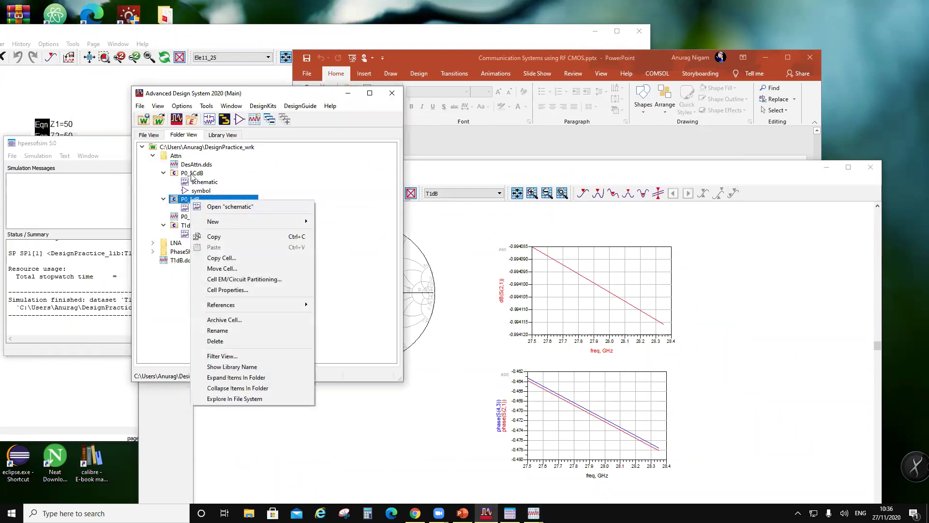
right_click(196, 175)
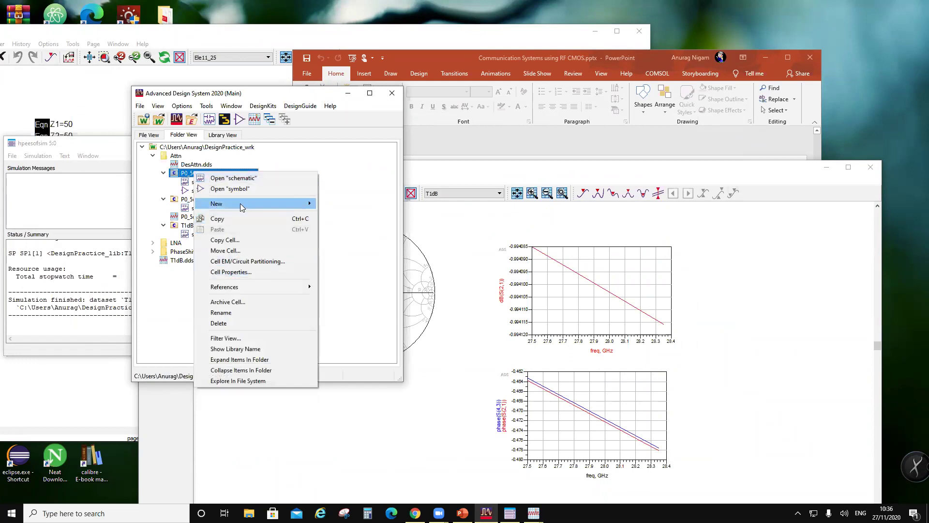
mouse_move(240, 203)
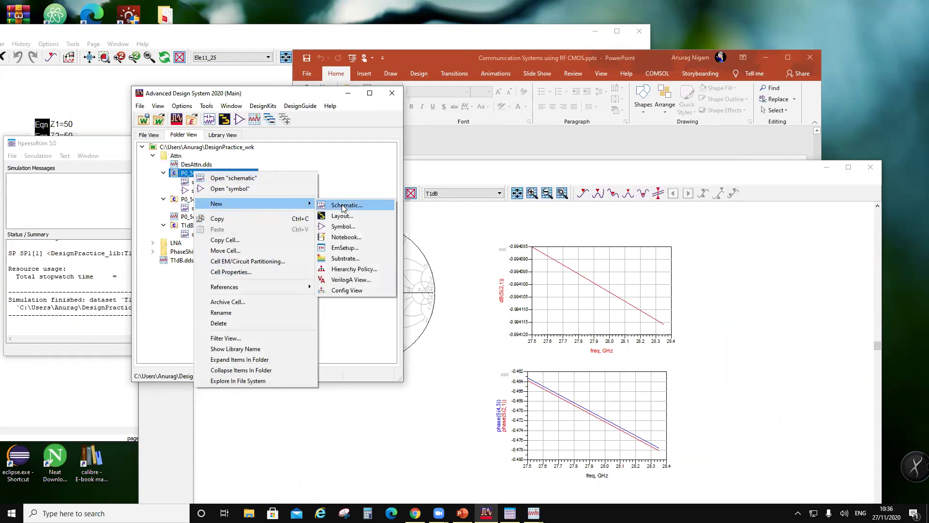
left_click(237, 240)
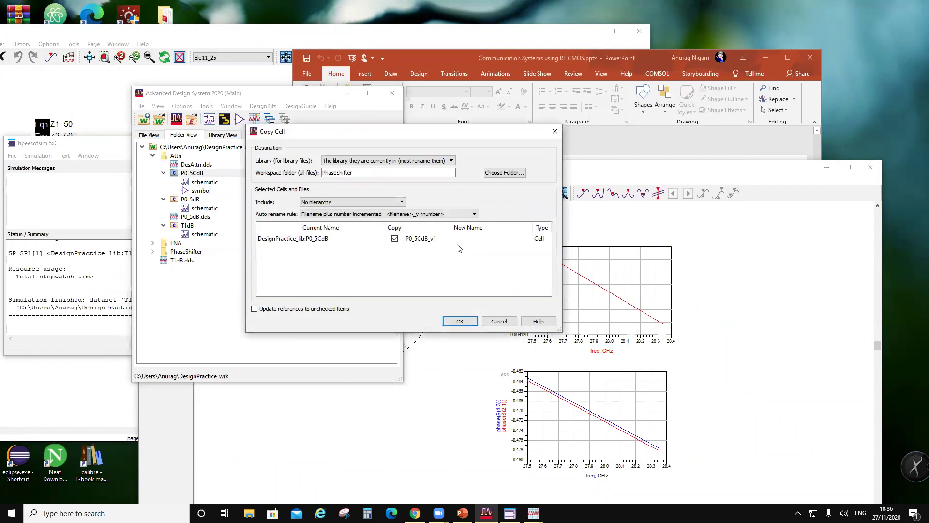
left_click(501, 173)
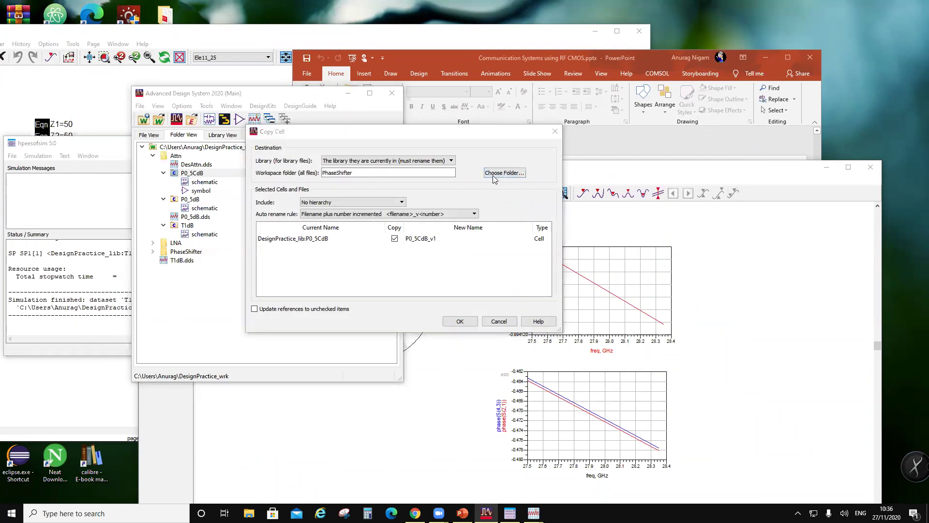
left_click(363, 214)
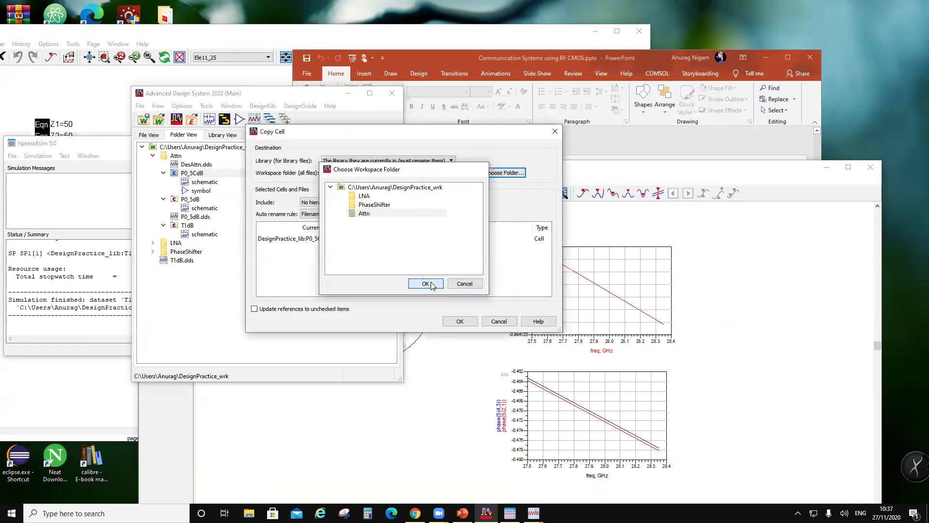
left_click(425, 283)
- Name the new cell T1CdB and complete the copy
left_click(409, 239)
left_click(409, 239)
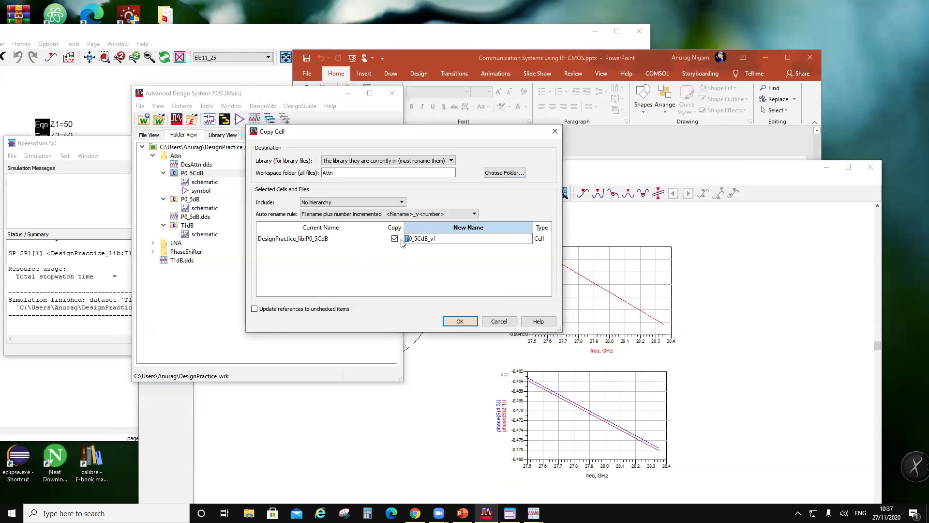
type("T1")
left_click_drag(433, 238, 421, 236)
key("BackSpace")
left_click(460, 321)
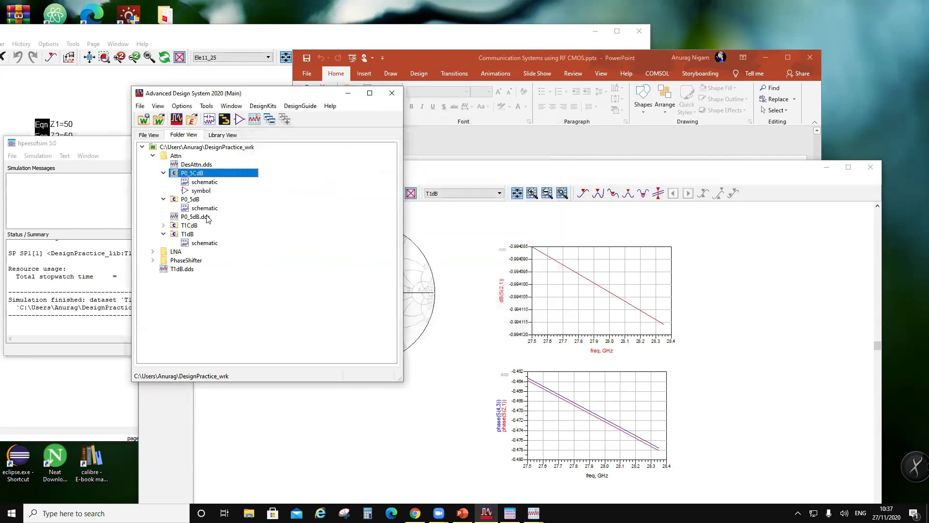
- Open the schematic of cell T1CdB and delete the inherited circuitry between its port pins
left_click(164, 225)
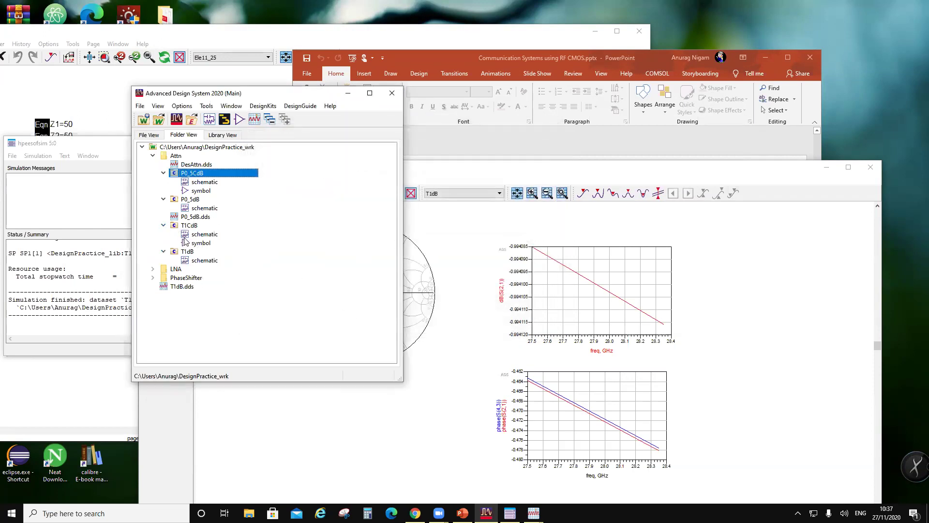
double_click(203, 234)
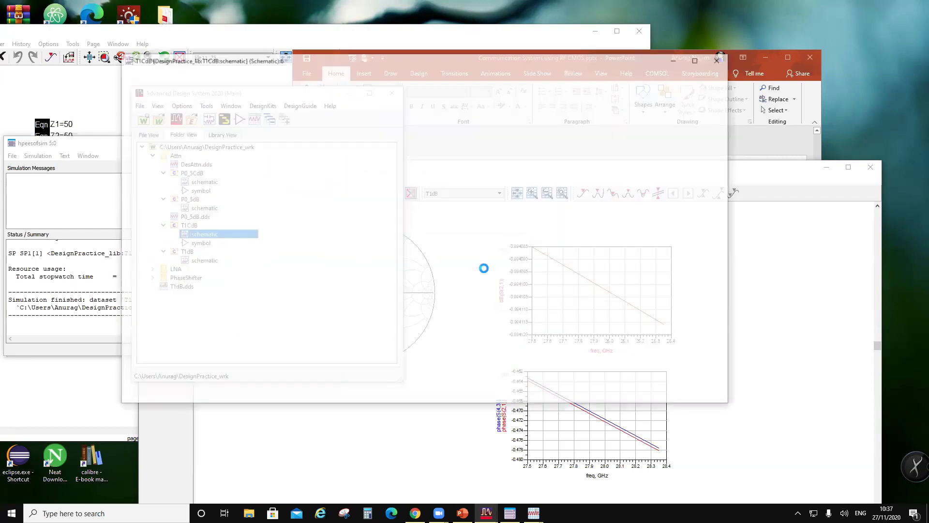
left_click_drag(397, 171, 549, 382)
key("Delete")
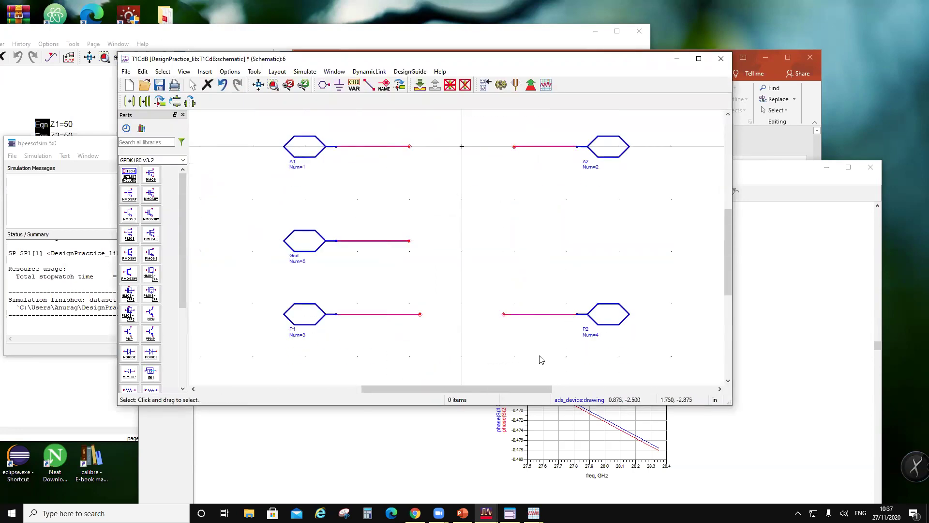
- Paste the copied T network and line TL1 between the A1–A2 and P1–P2 pins
key("ctrl+v")
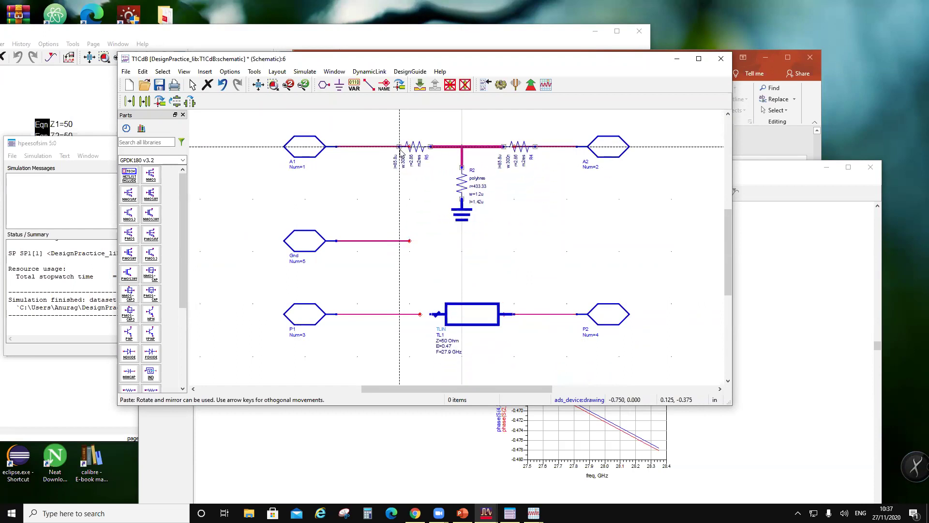
left_click(389, 153)
key("Escape")
- Replace the ground symbol under shunt resistor R2 with a wire to the Gnd pin, then save and close the schematic
left_click(488, 218)
left_click(453, 220)
key("Delete")
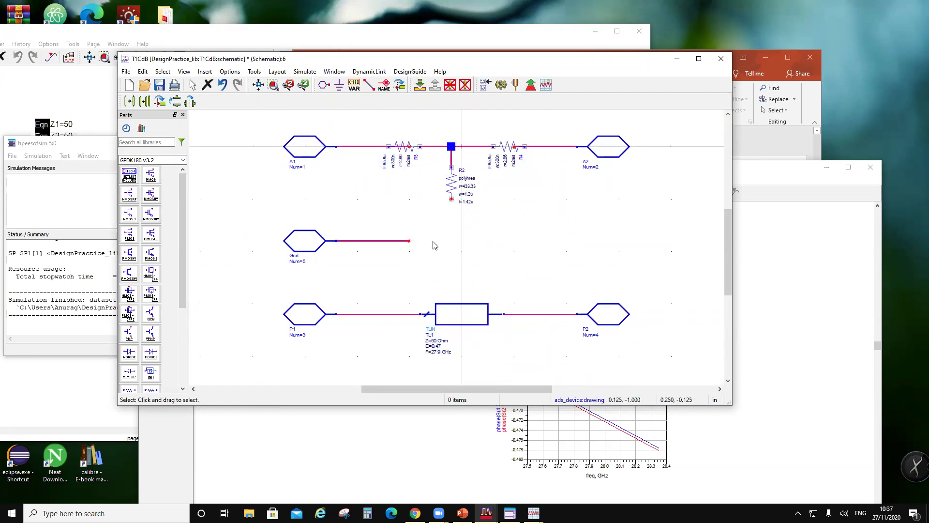
left_click_drag(415, 241, 451, 199)
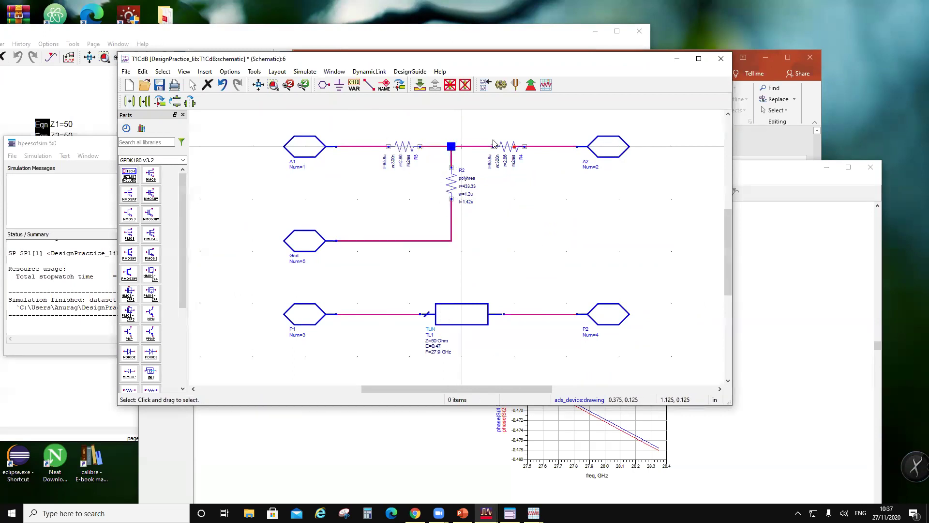
left_click(159, 85)
left_click(721, 59)
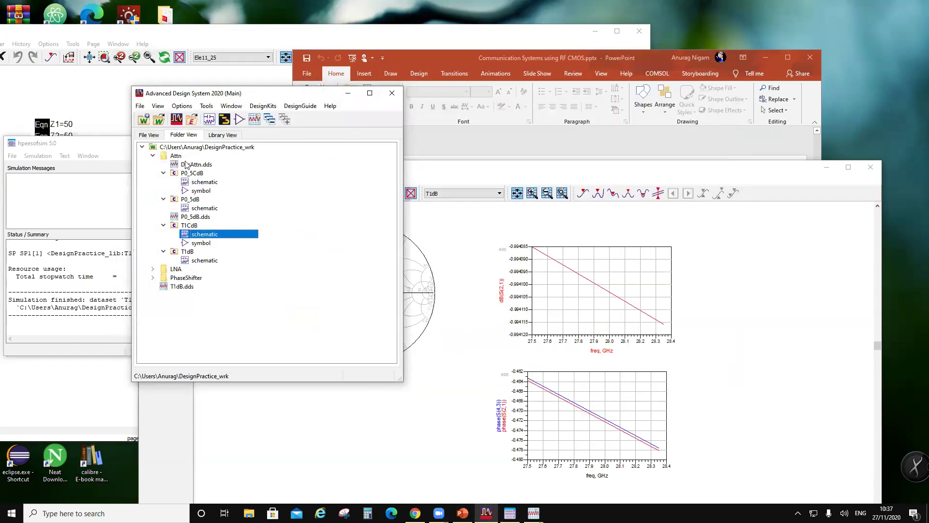
- Copy cell T1dB within the Attn folder under the name T2dB
right_click(190, 226)
left_click(217, 175)
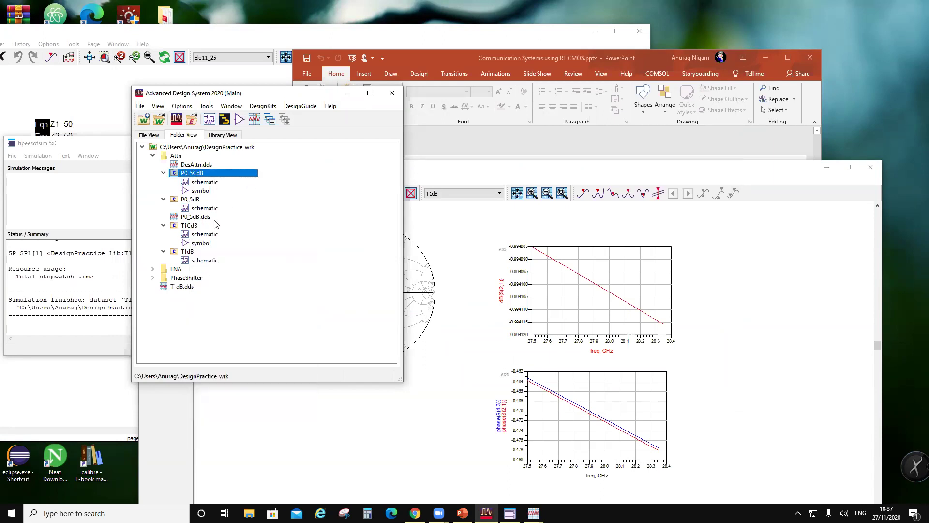
right_click(187, 252)
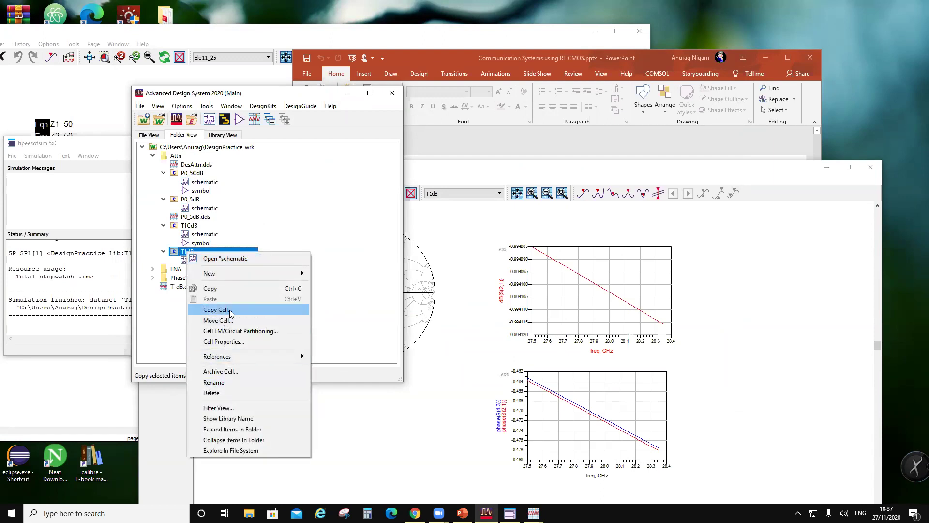
left_click(230, 311)
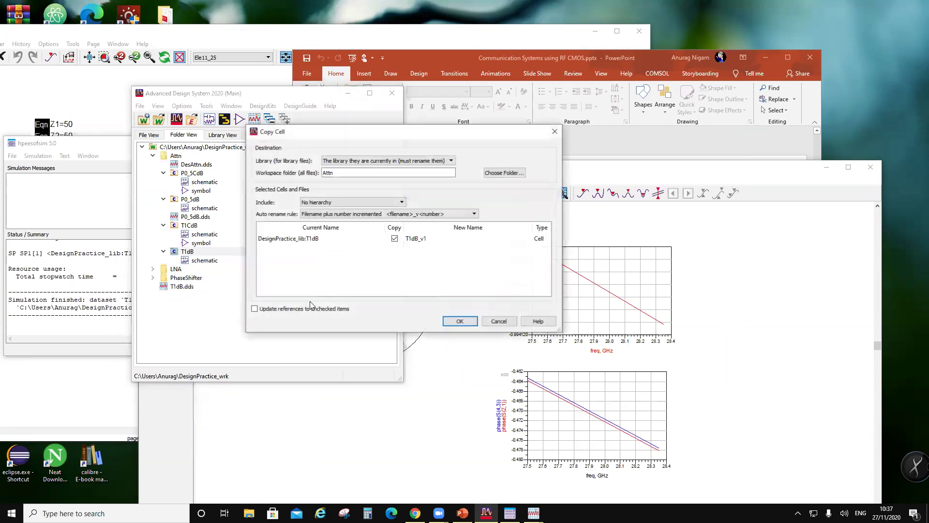
left_click(423, 239)
left_click(424, 239)
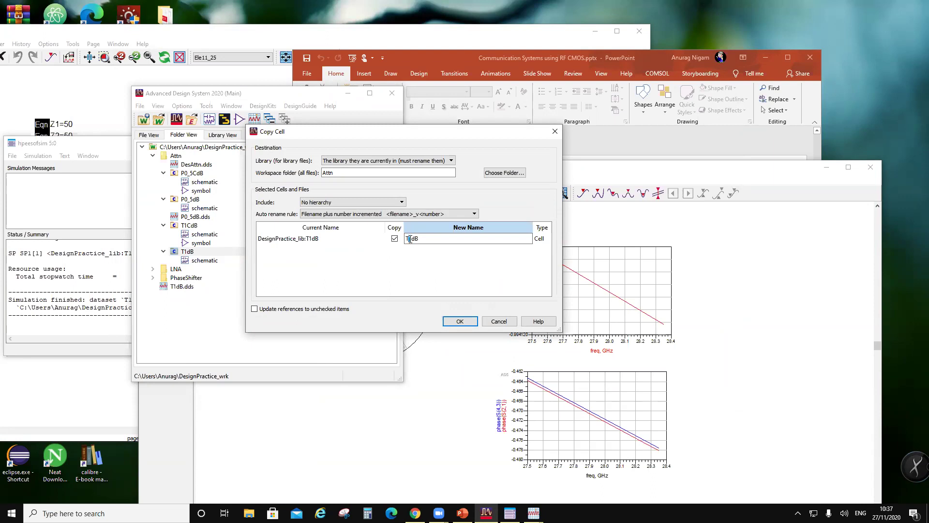
left_click(460, 321)
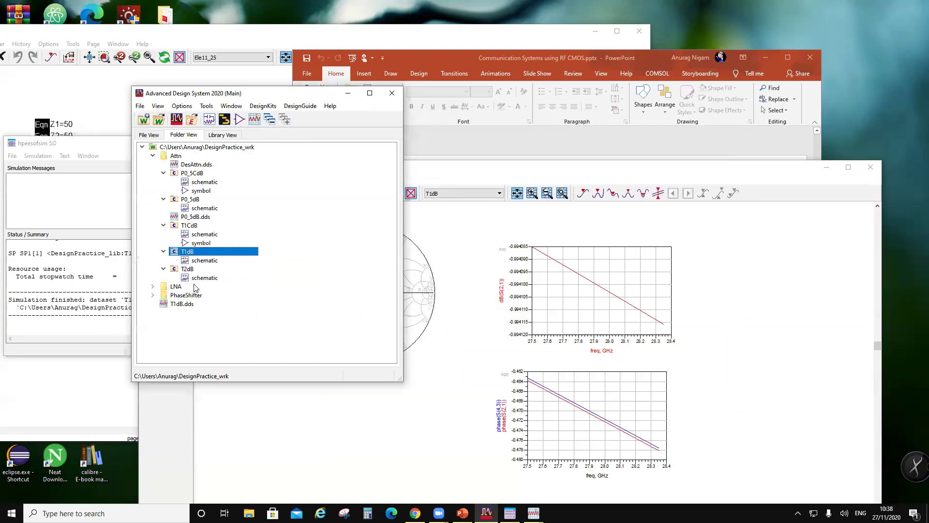
- Open the schematic of cell T2dB and consult the resistor table for the 2 dB T-network values
double_click(198, 279)
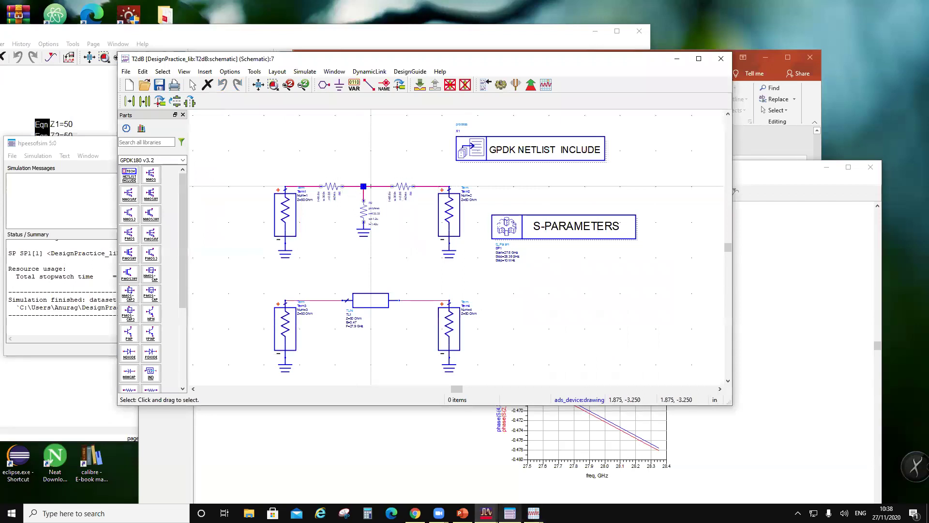
mouse_move(533, 513)
left_click(496, 481)
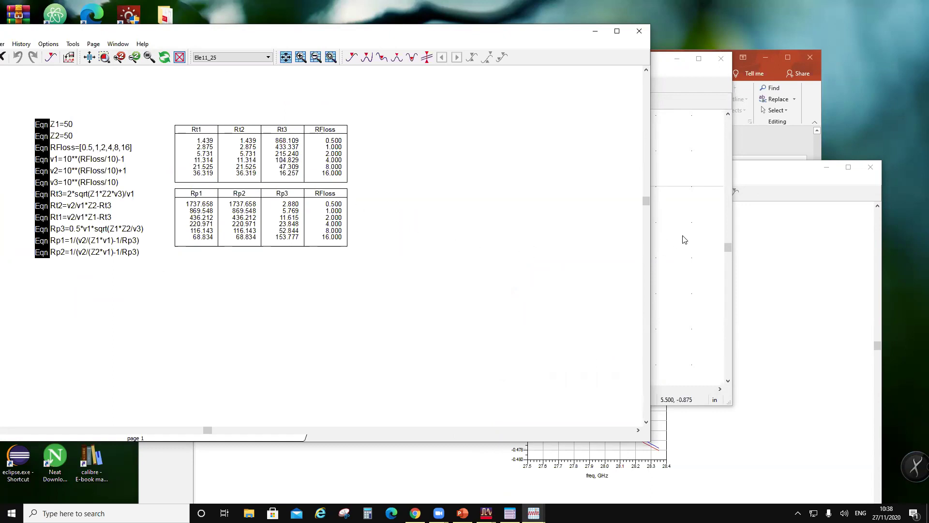
left_click(687, 241)
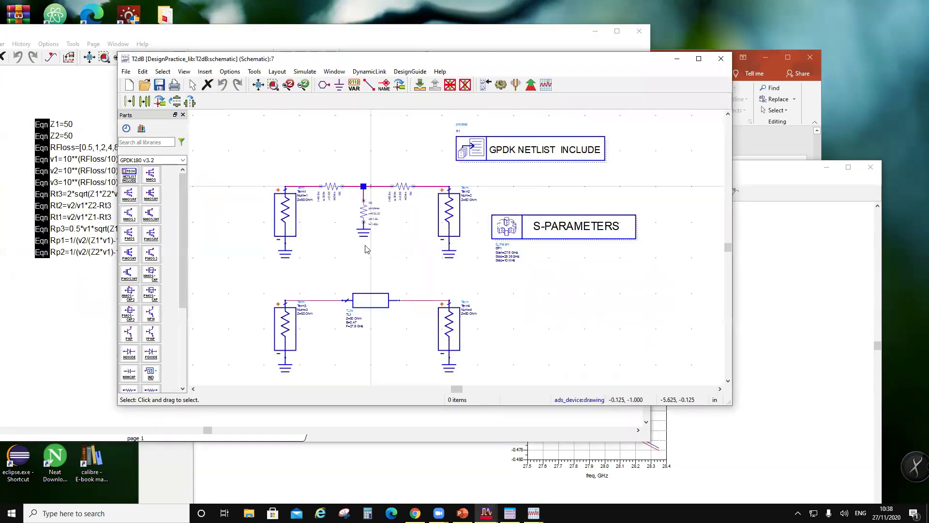
- Delete the two series m2res resistors of the T network between Term1 and Term2
left_click(332, 191)
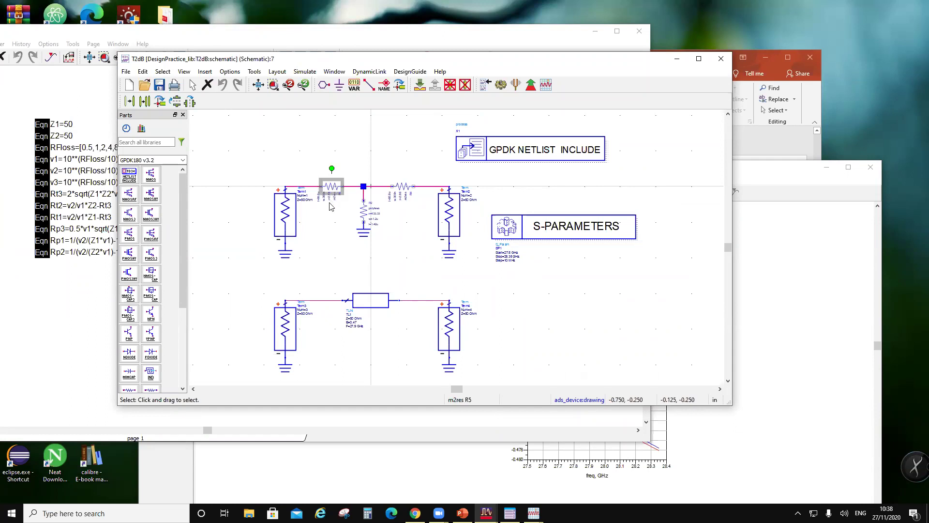
scroll(333, 205, "up", 2)
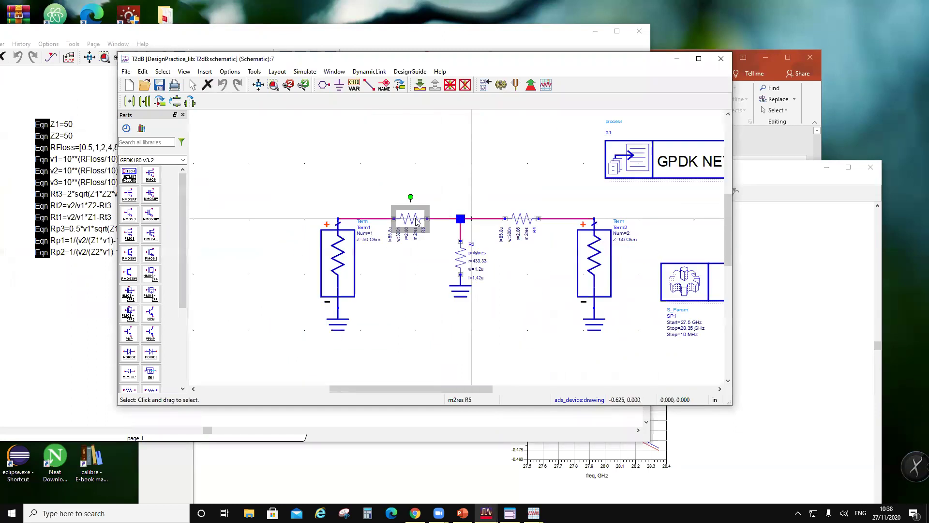
double_click(410, 220)
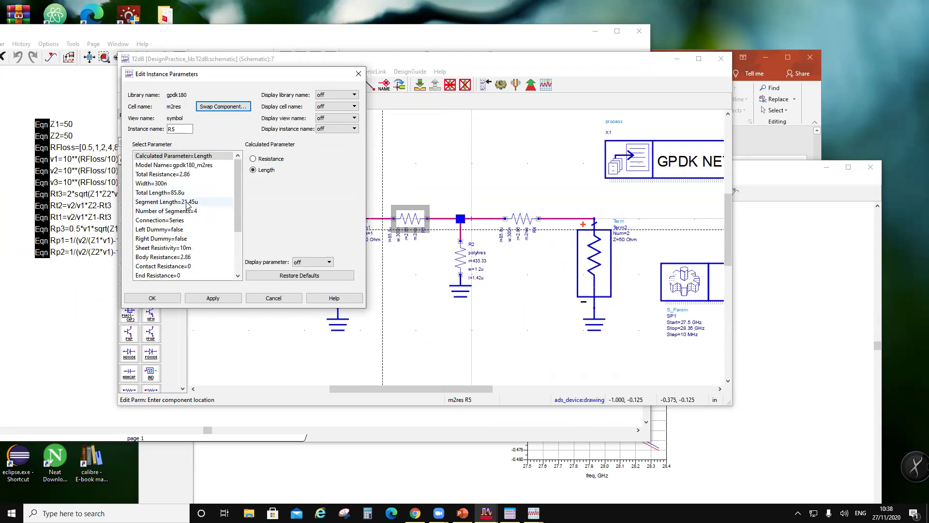
left_click(359, 73)
key("Escape")
key("Delete")
left_click(521, 219)
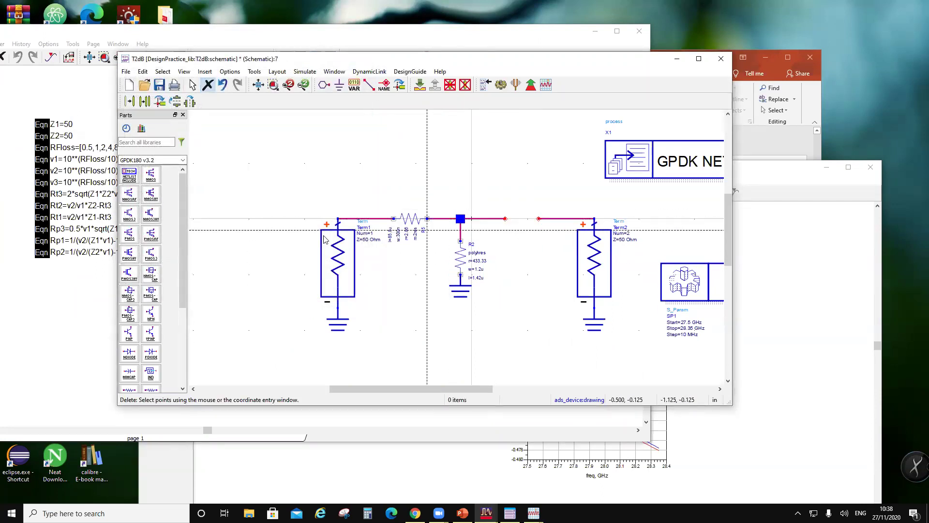
left_click(410, 218)
key("Escape")
- Pick a GPDK180 polyres resistor for placement and try to lower its total resistance at the default width
scroll(160, 359, "down", 3)
scroll(160, 359, "up", 2)
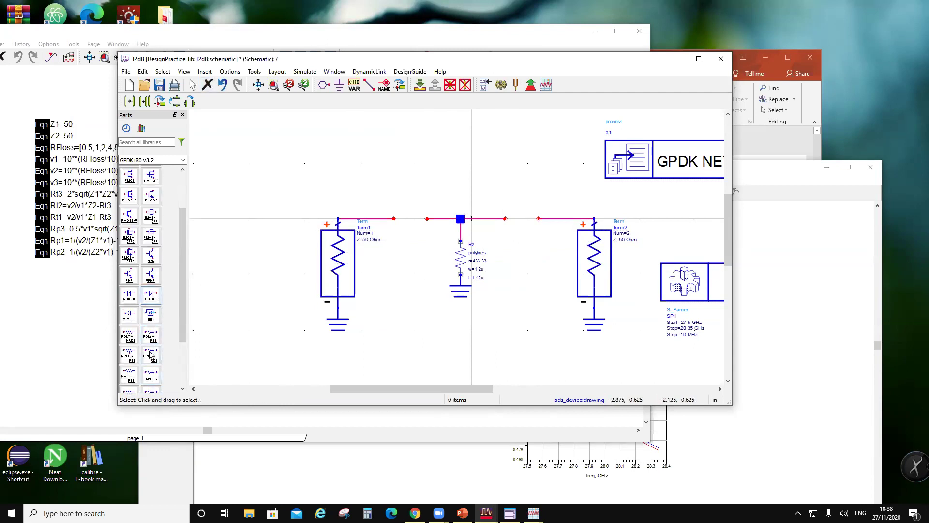
left_click(153, 337)
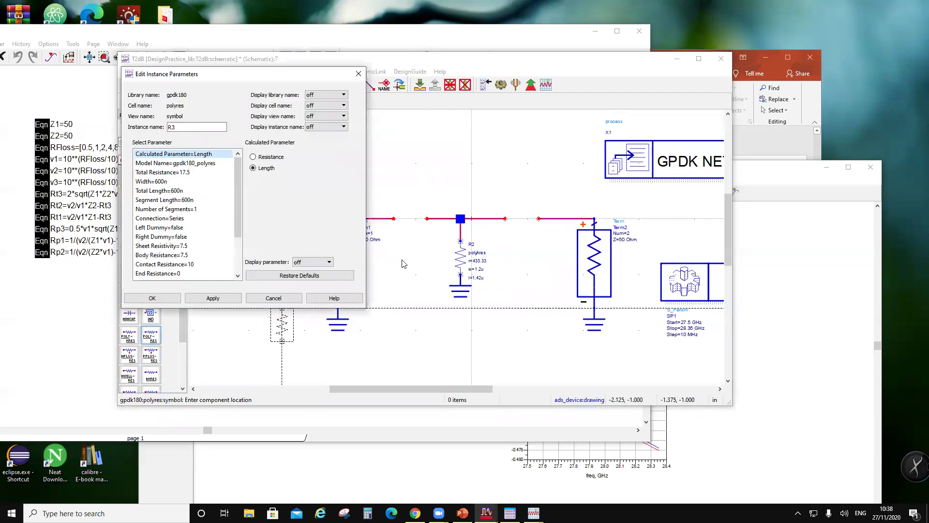
left_click(185, 174)
double_click(285, 153)
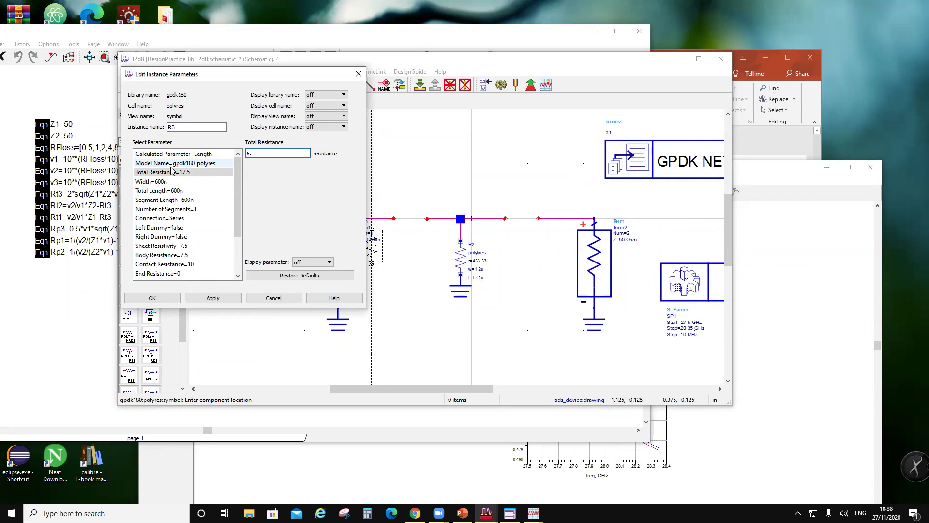
left_click(213, 297)
left_click(256, 160)
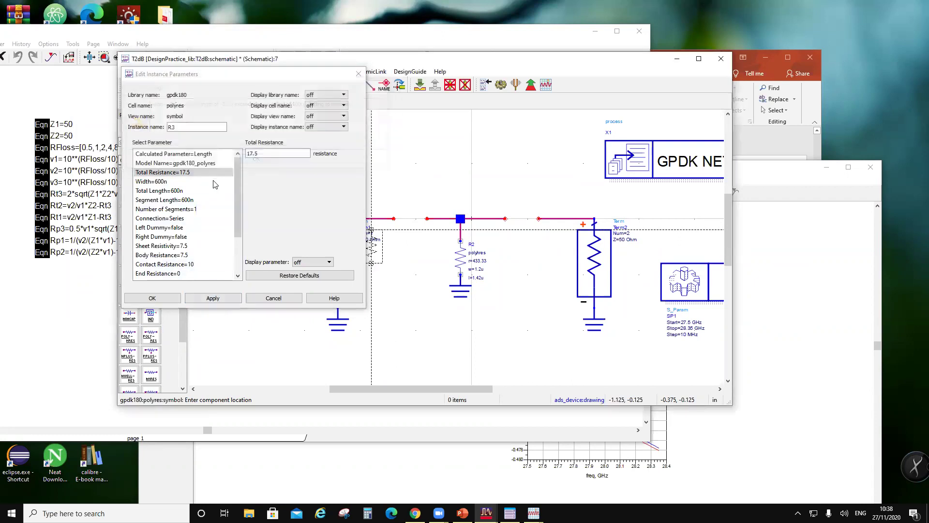
- Try a width of 1.2u with a total resistance of 5.73 for the polyres resistor
left_click(159, 181)
left_click(248, 154)
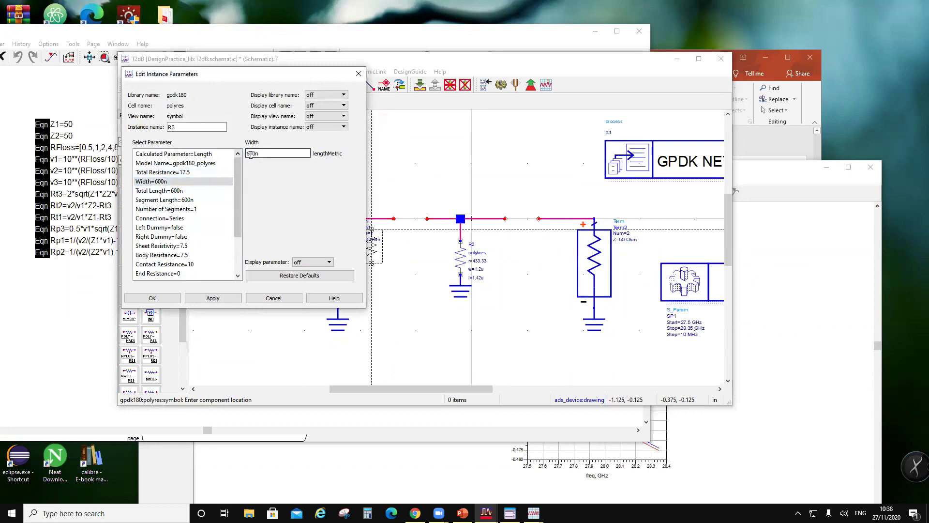
key("Delete")
key("Delete")
key("Delete")
key("Delete")
type("1.2u")
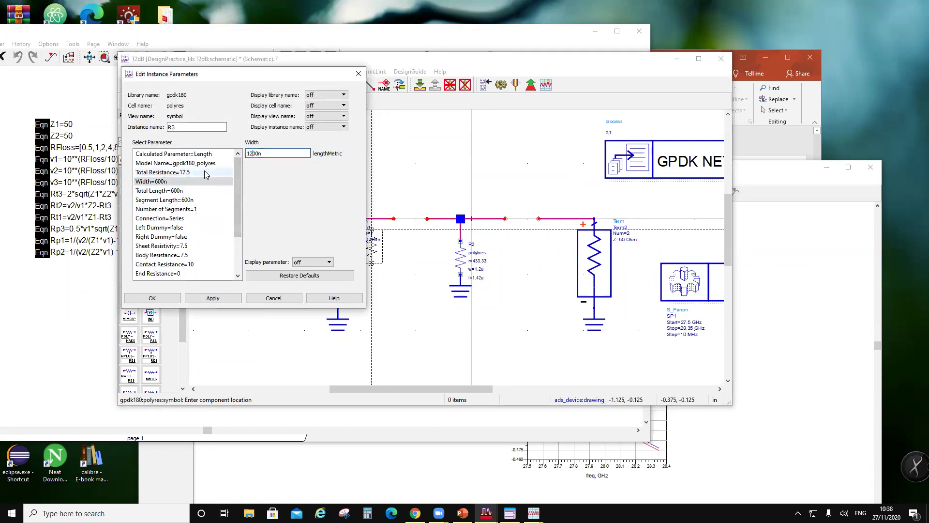
left_click(208, 173)
left_click_drag(265, 157, 245, 154)
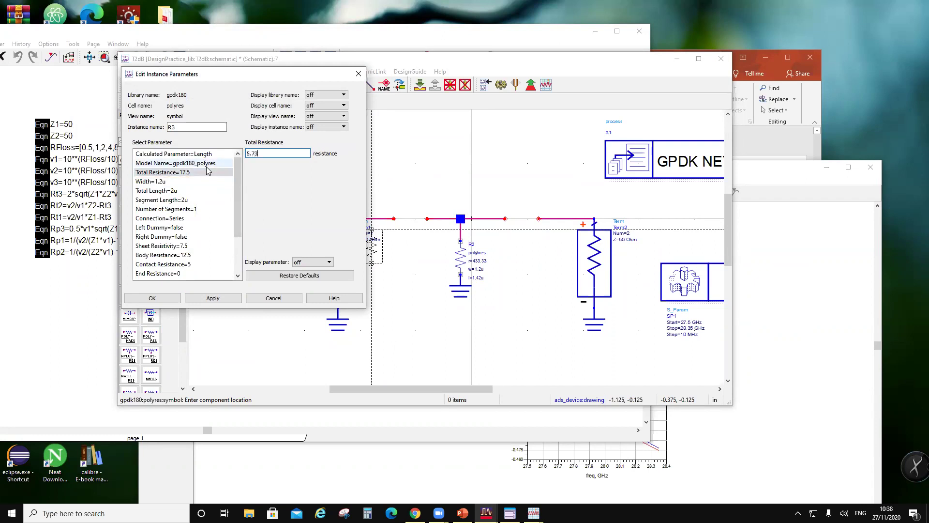
key("Return")
key("Return")
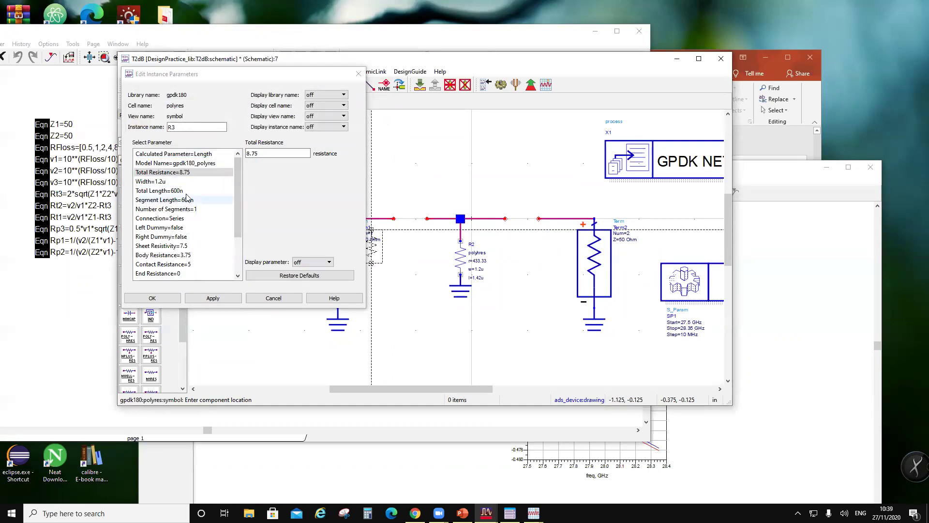
- Set the polyres resistor's width to 2.4u and its total resistance to 5.73
left_click(181, 191)
left_click(183, 182)
double_click(255, 153)
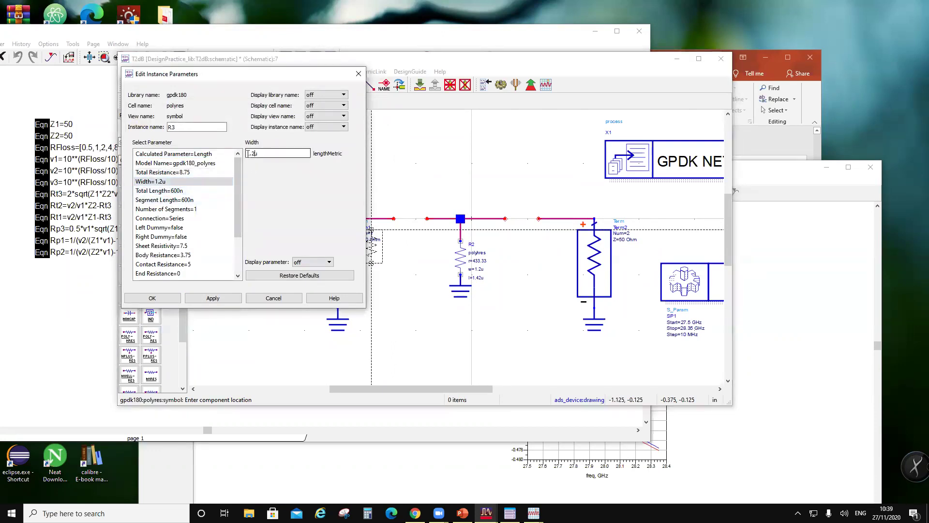
type("2.4u")
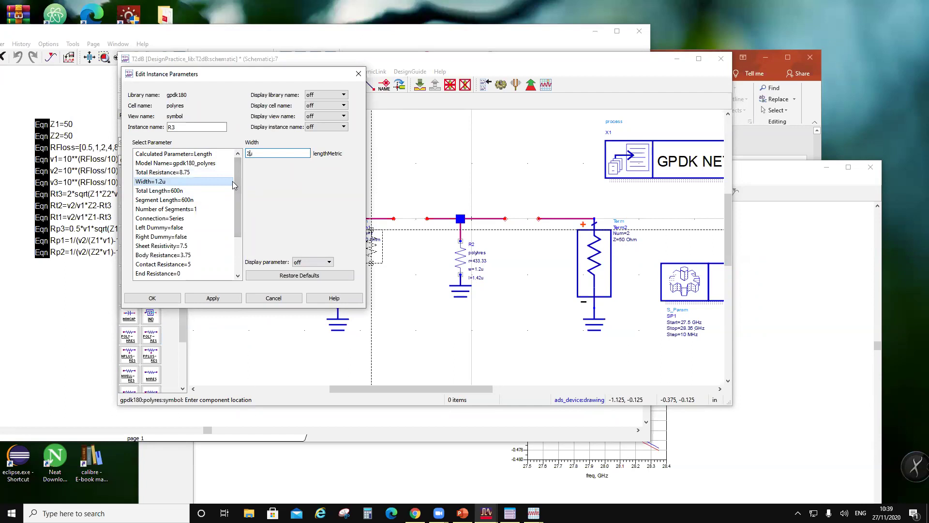
left_click(189, 173)
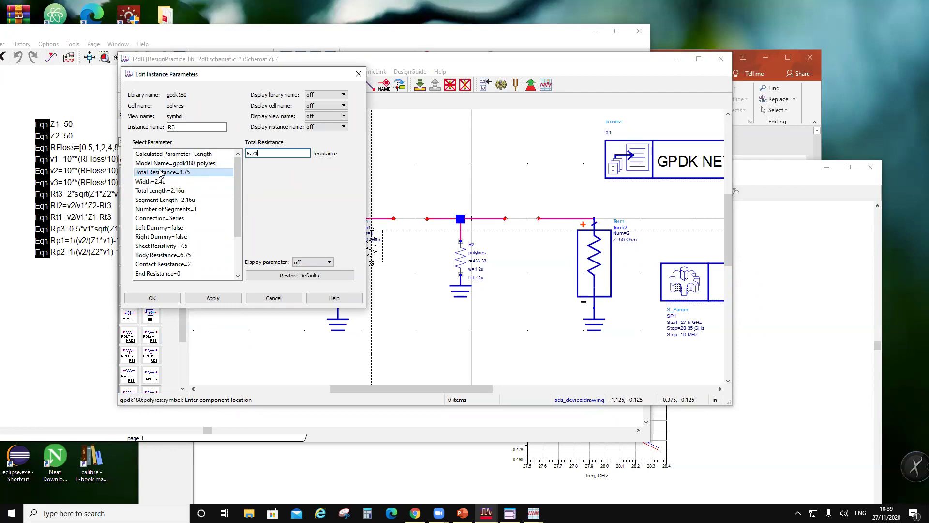
type("5.73")
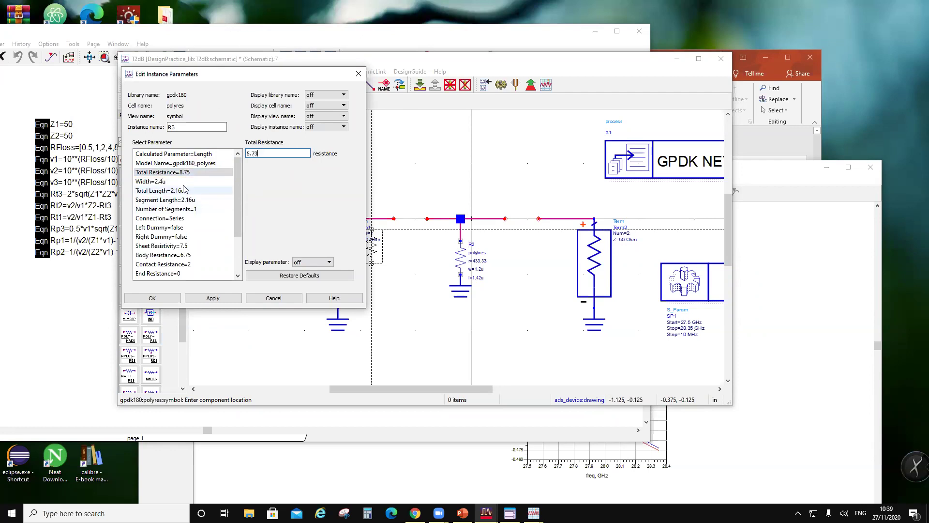
left_click(164, 182)
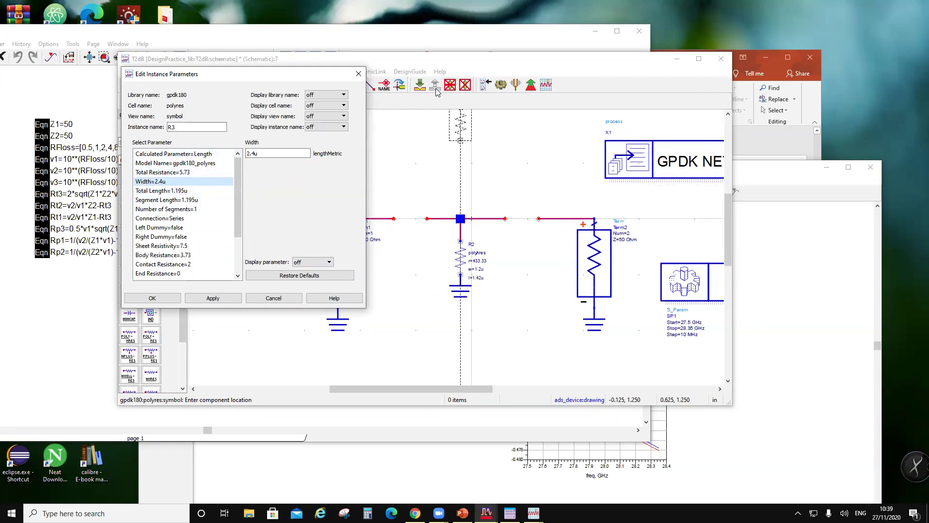
- Rotate the polyres resistor horizontally and place one in each series gap of the T network
key("ctrl+r")
left_click(426, 220)
left_click(539, 221)
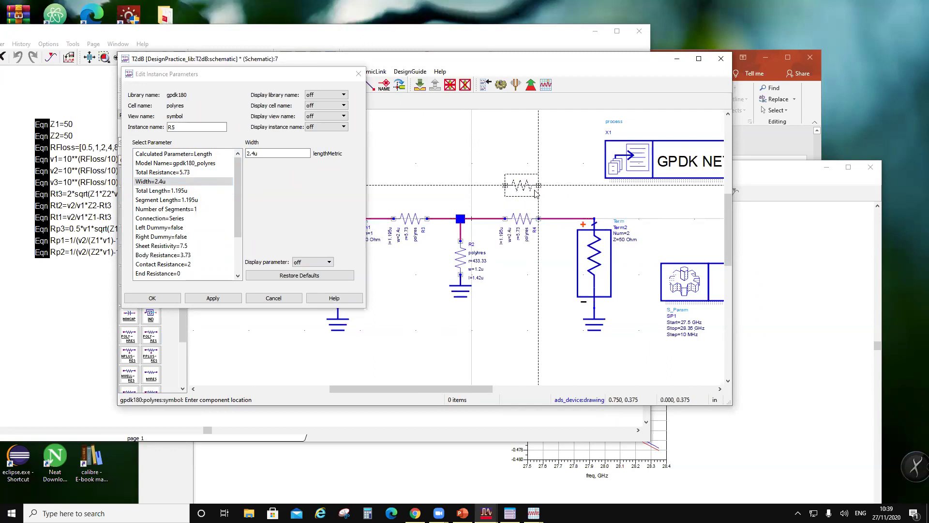
key("Escape")
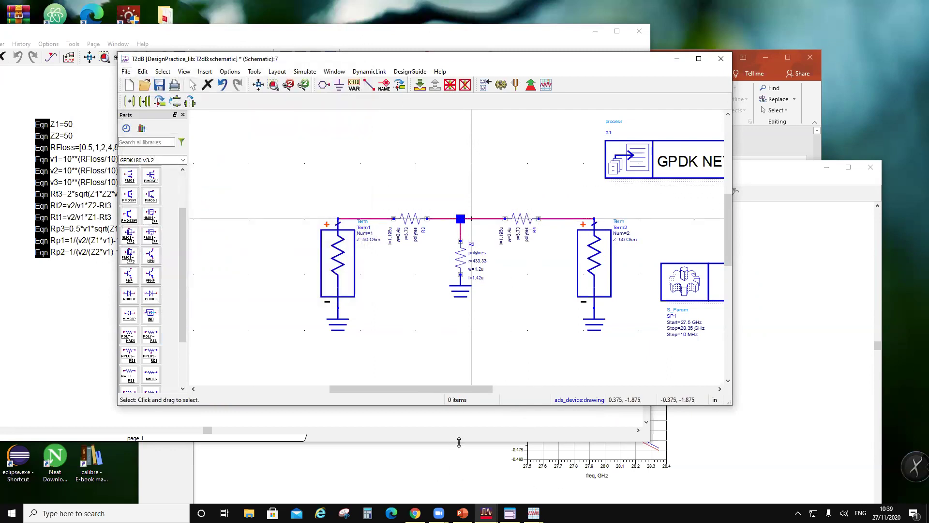
- Look up the 2 dB shunt value and set the total resistance of shunt resistor R2 to 215.24
left_click(97, 320)
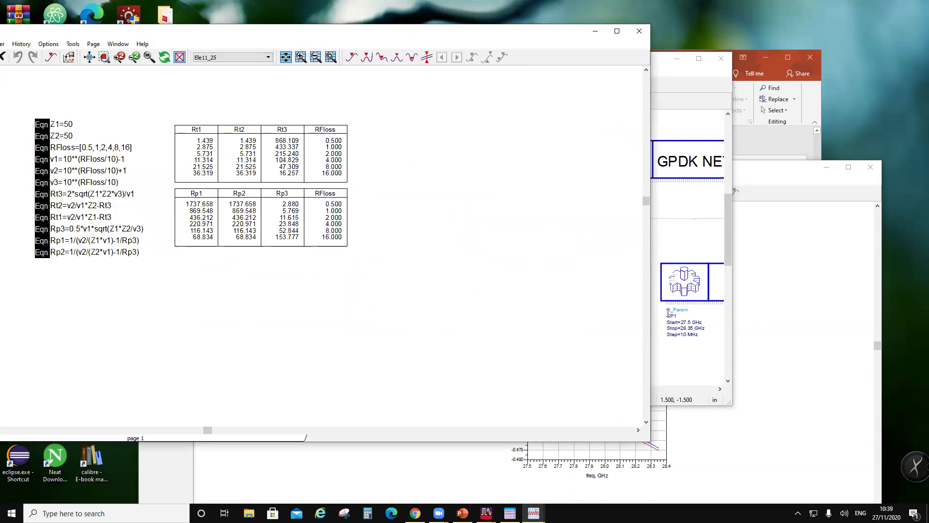
left_click(689, 339)
double_click(471, 266)
left_click(210, 175)
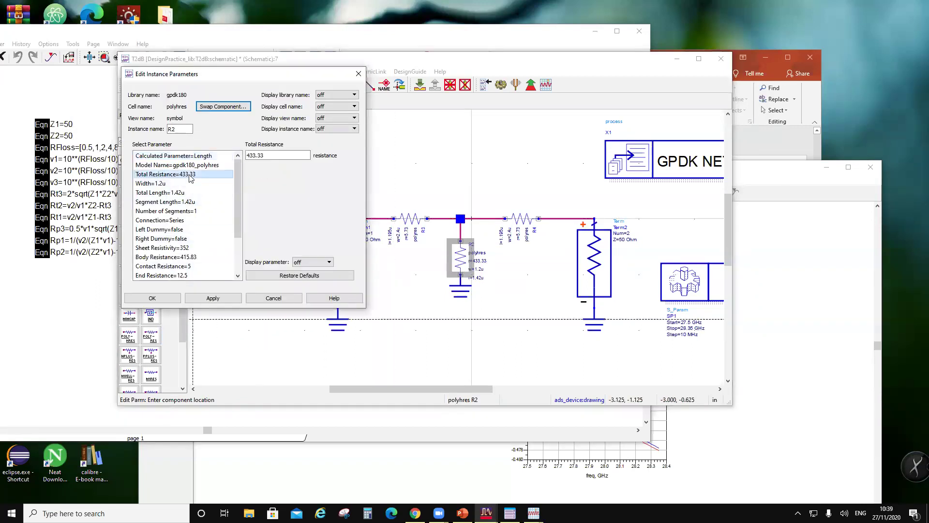
type("215.24")
left_click(191, 298)
left_click(152, 298)
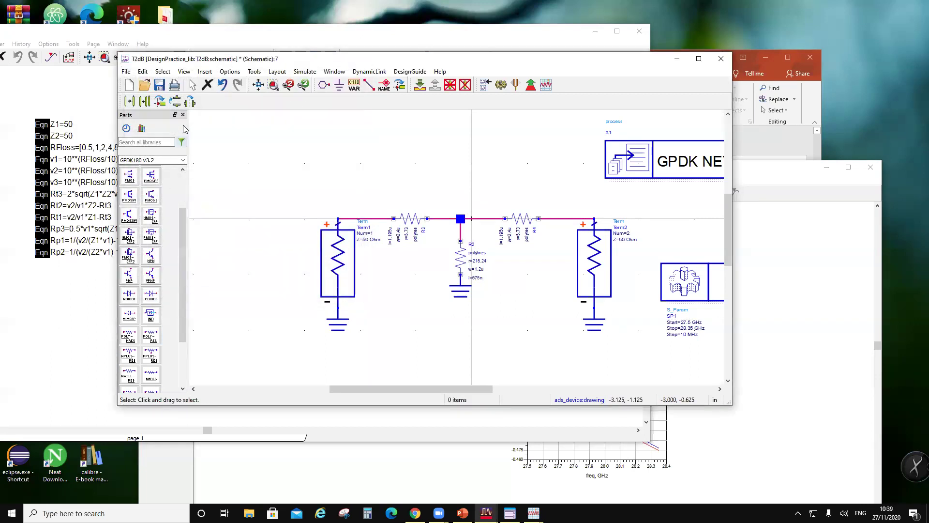
- Simulate the T2dB schematic and plot S(2,1) in dB on a rectangular graph, leaving room beside it
left_click(501, 85)
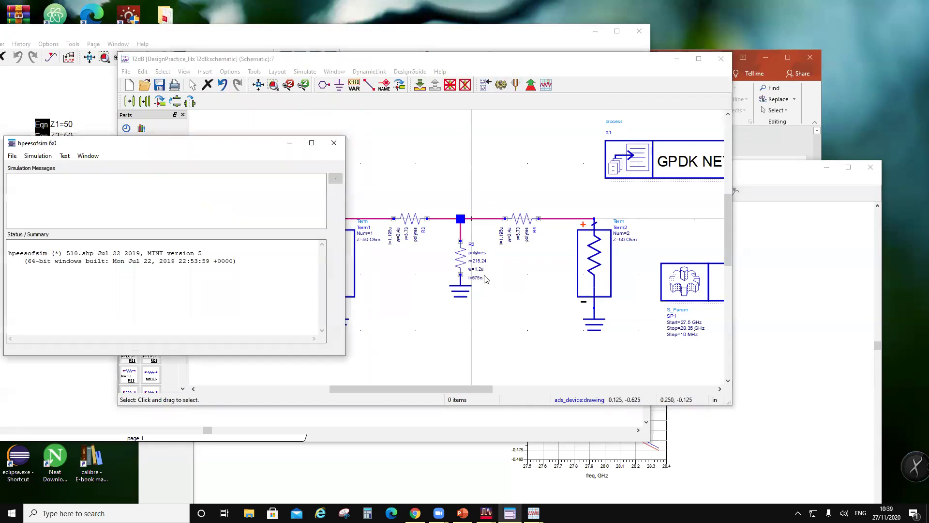
left_click(54, 81)
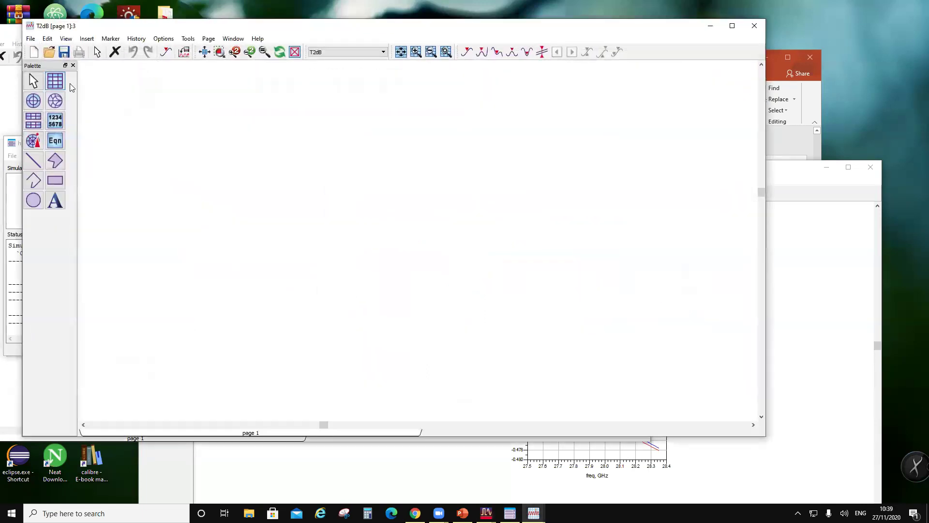
left_click(369, 161)
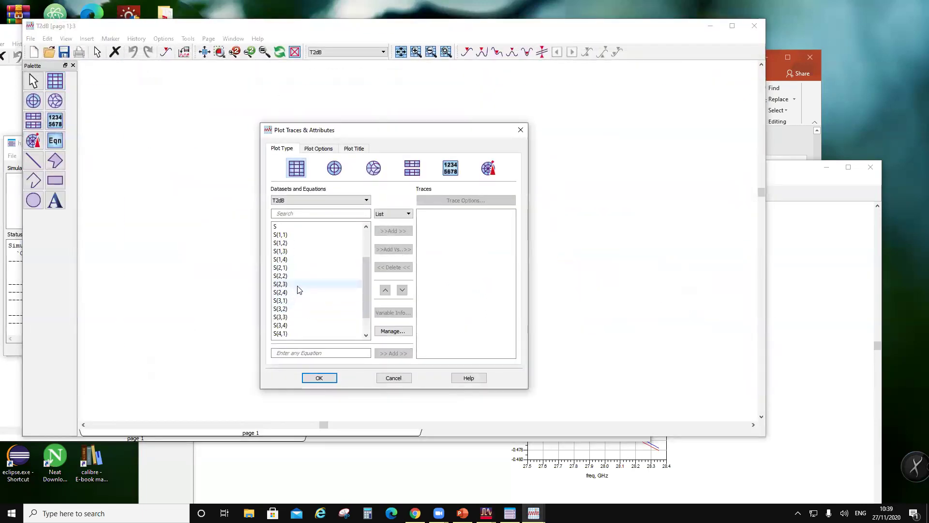
left_click(296, 267)
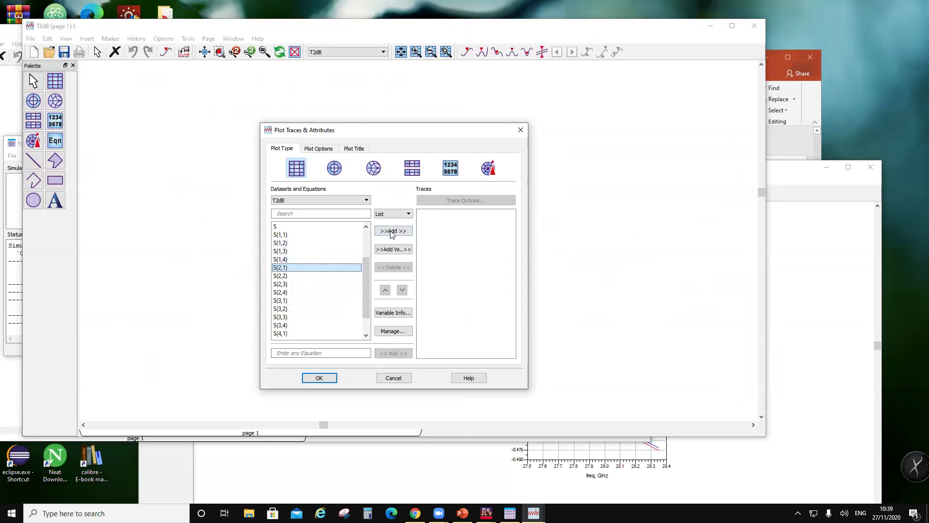
left_click(392, 231)
left_click(370, 320)
left_click(326, 376)
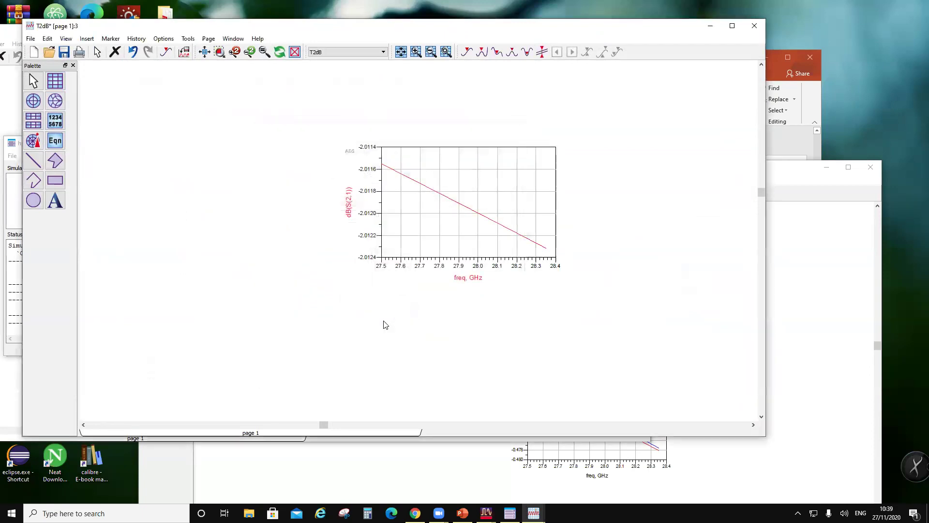
left_click_drag(467, 230, 578, 245)
- Add a Smith chart of S(1,1) and S(2,2) beside the dB(S(2,1)) graph
left_click(55, 100)
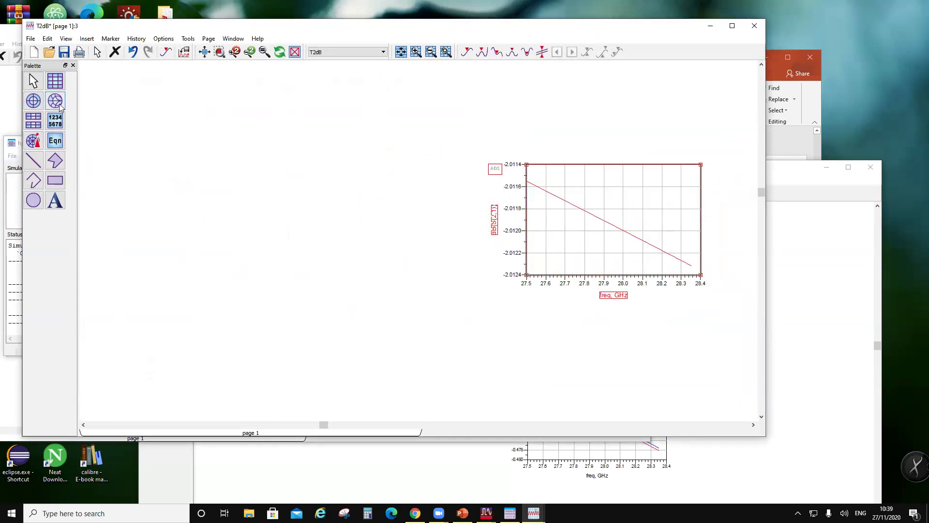
left_click(197, 151)
left_click(280, 284)
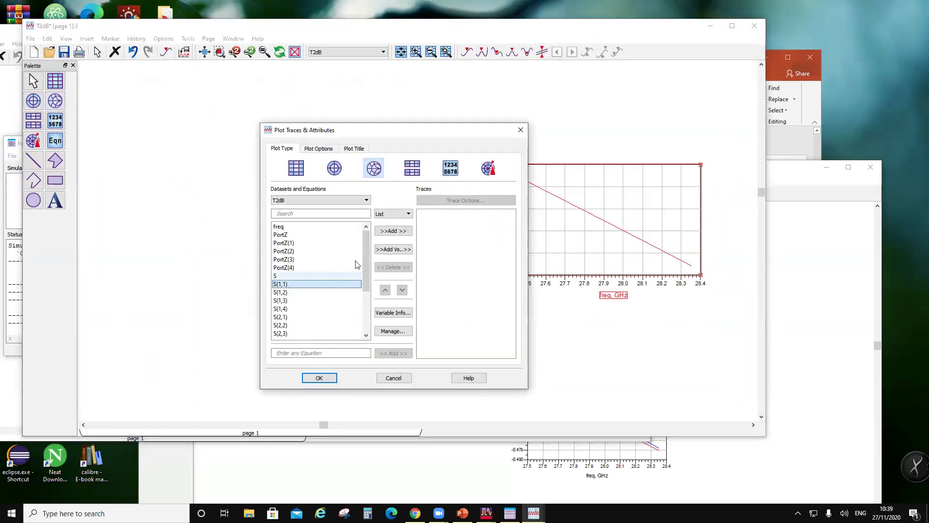
left_click(393, 230)
scroll(292, 332, "down", 2)
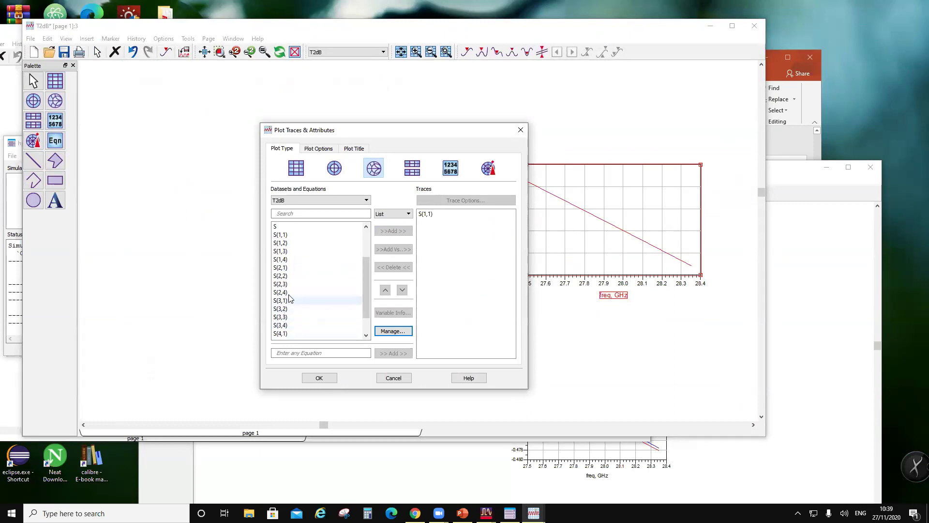
left_click(286, 275)
left_click(386, 233)
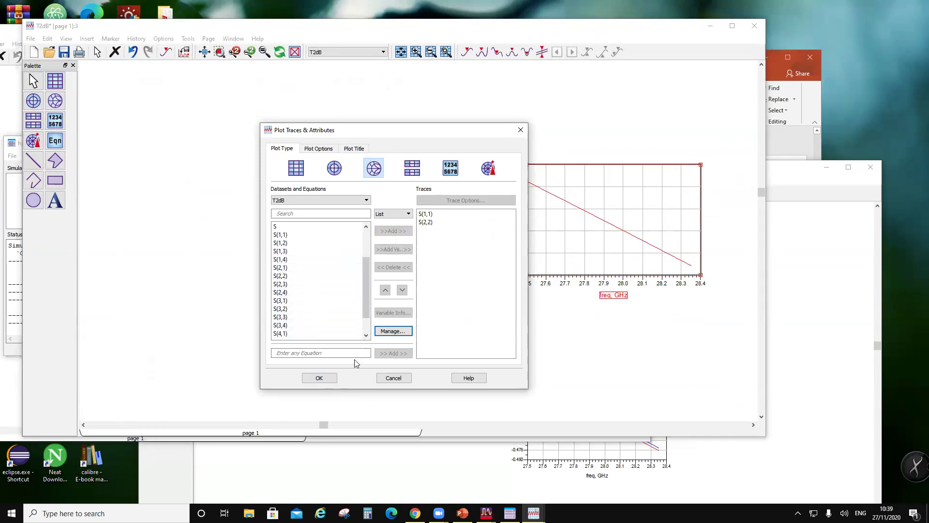
left_click(327, 377)
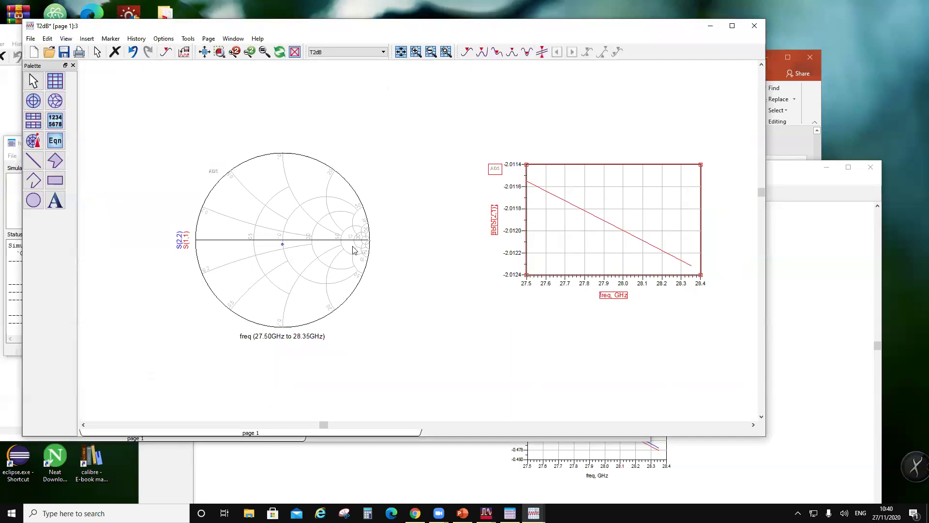
- Add a rectangular graph of the phase of S(2,1) below the dB(S(2,1)) graph
scroll(353, 250, "up", 1)
scroll(384, 245, "down", 3)
left_click(55, 82)
left_click(469, 286)
scroll(289, 289, "down", 4)
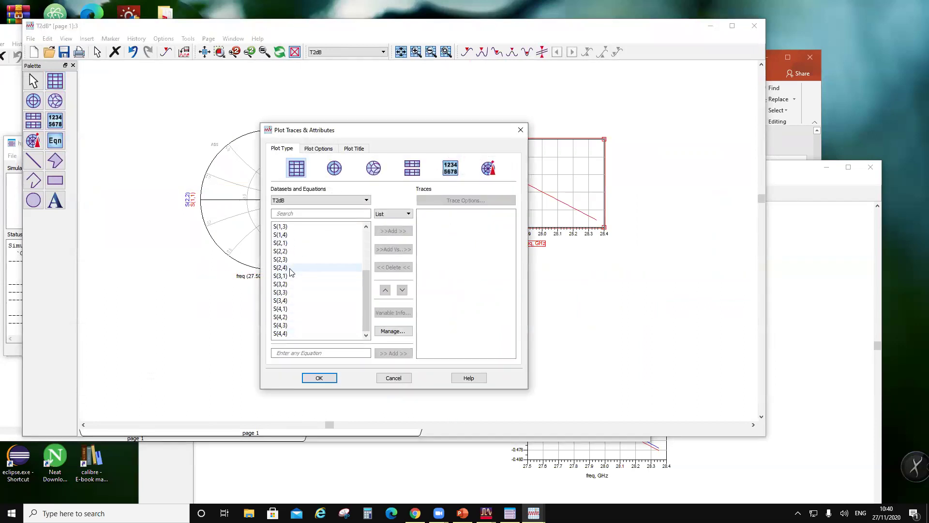
left_click(285, 243)
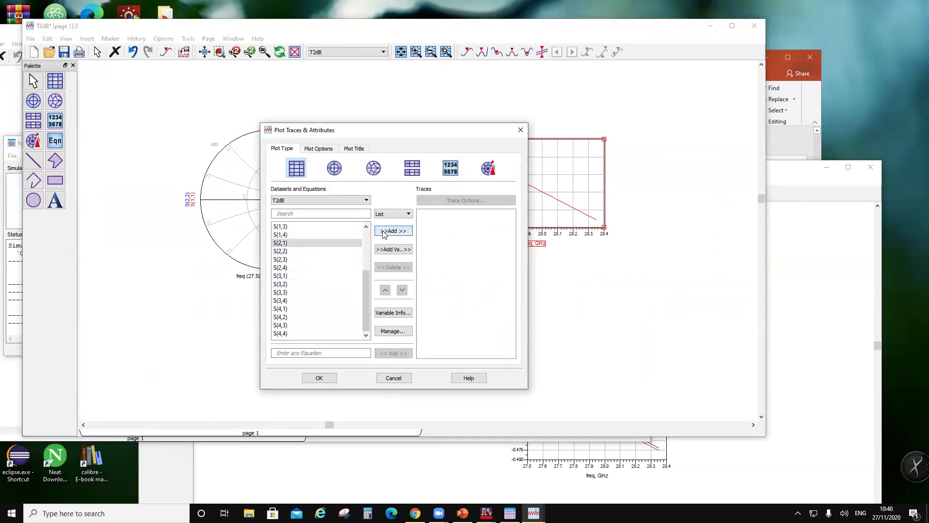
left_click(385, 232)
left_click(363, 282)
left_click(372, 322)
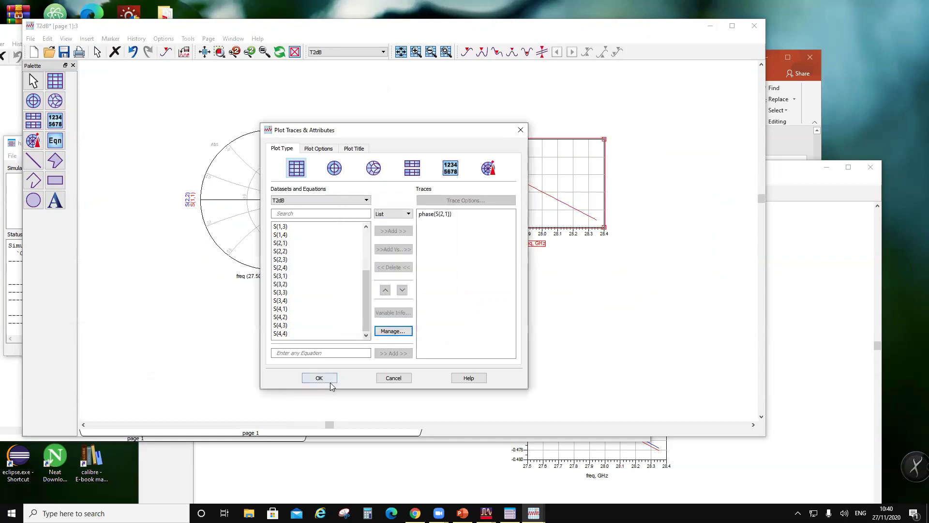
left_click(326, 379)
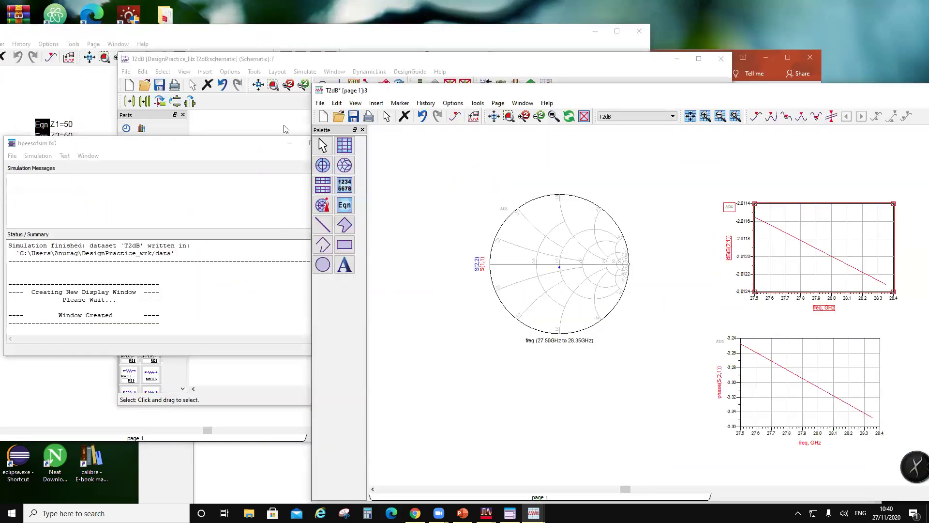
- Set the electrical length E of reference line TL1 to 3.3 in the T2dB schematic and rerun the simulation
left_click_drag(262, 27, 551, 93)
left_click(235, 65)
scroll(460, 269, "down", 1)
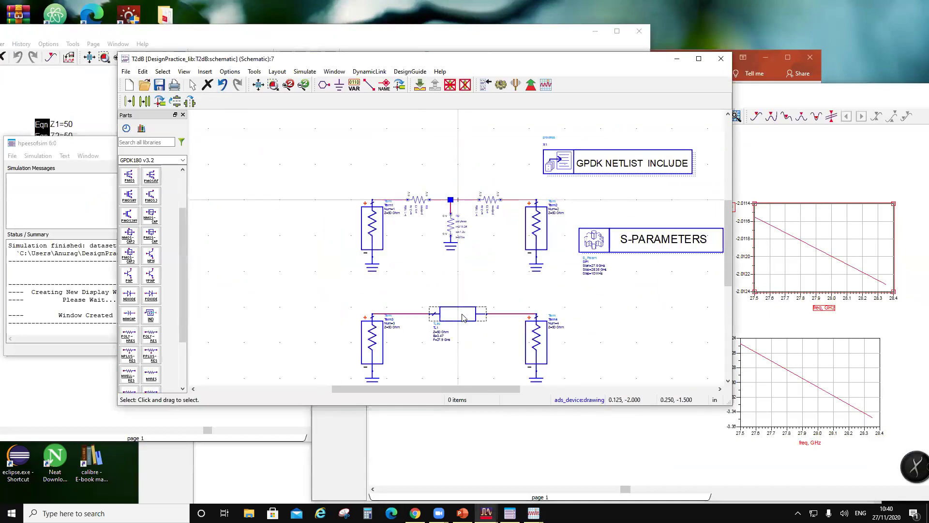
scroll(441, 272, "up", 3)
double_click(438, 273)
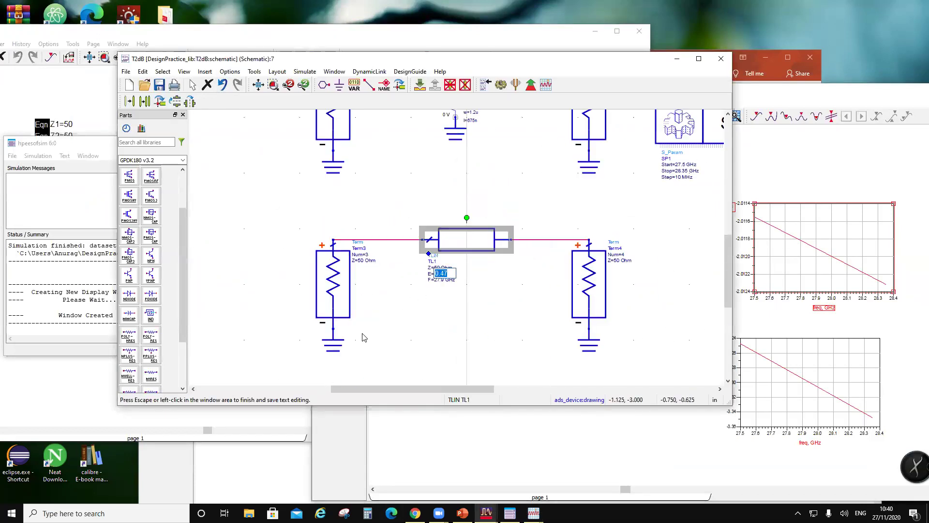
type("3")
left_click(389, 337)
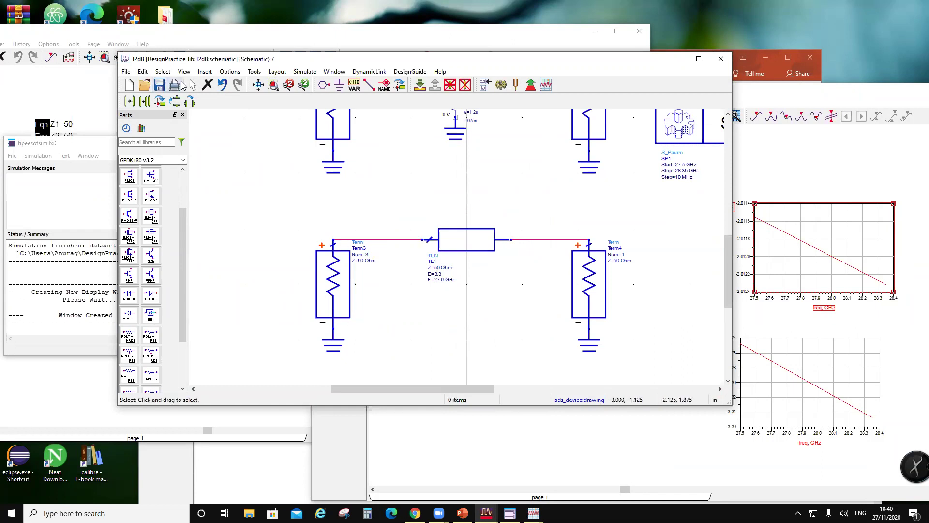
left_click(501, 84)
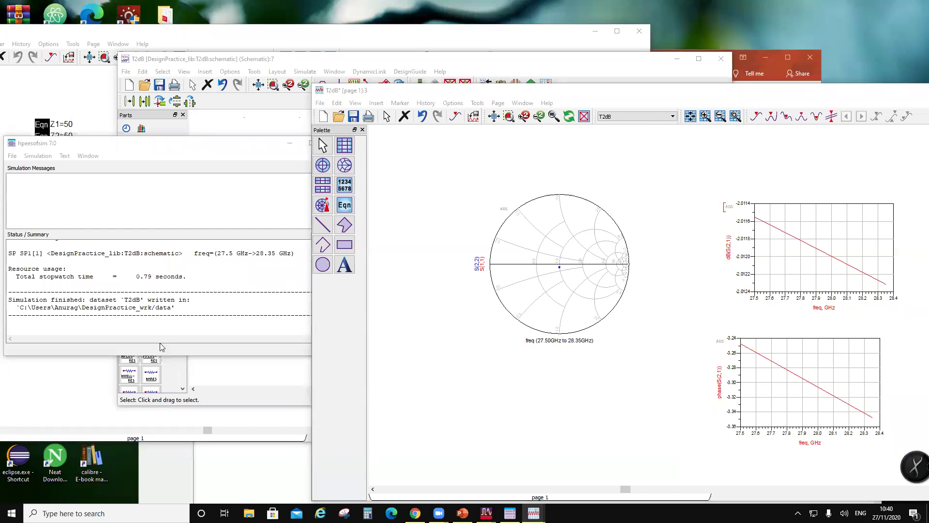
- Add the phase of S(4,3) to the phase(S(2,1)) graph and save the T2dB data display
left_click(246, 127)
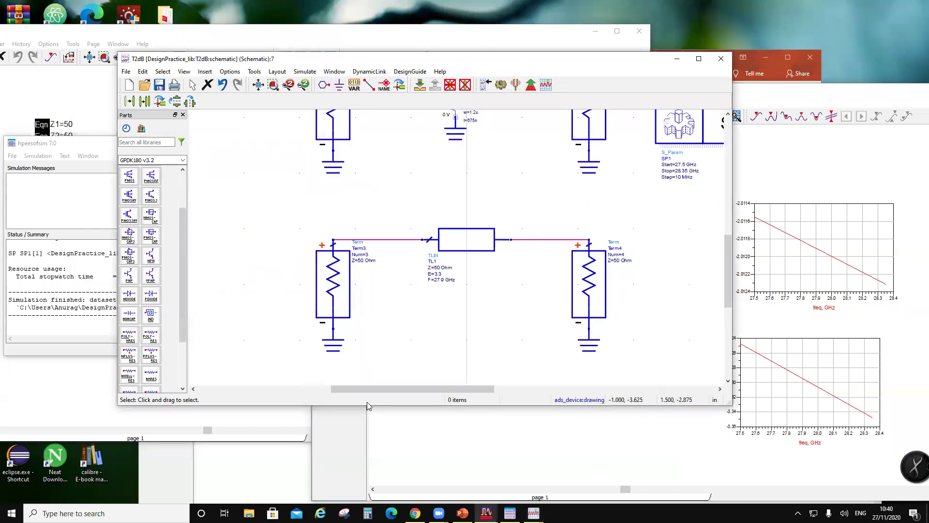
left_click(353, 427)
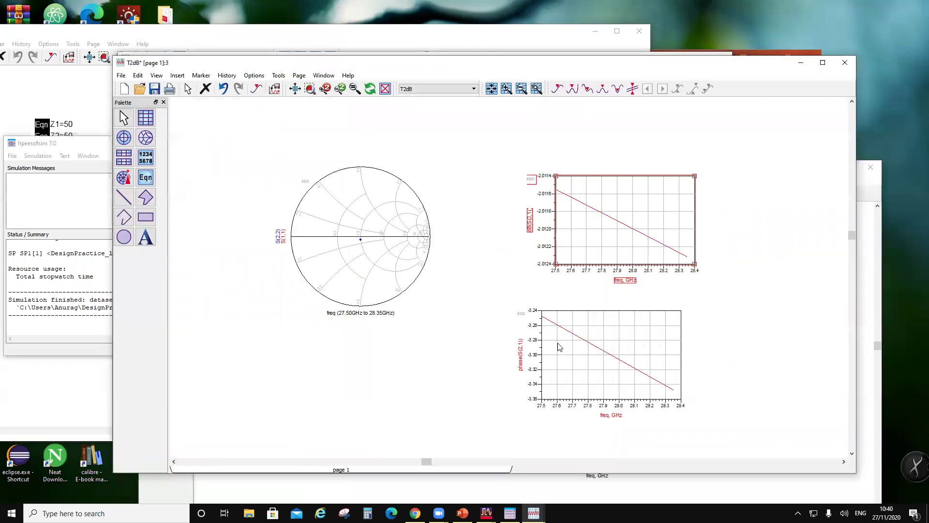
double_click(558, 342)
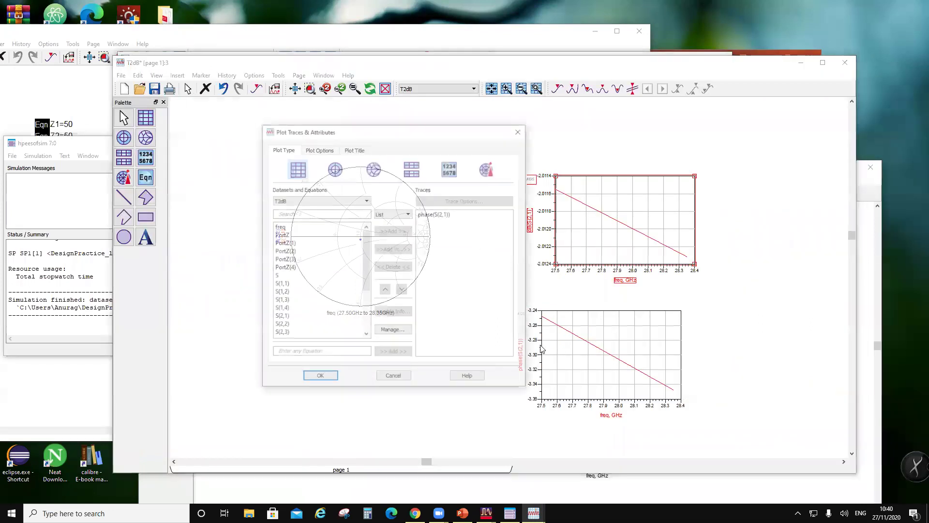
left_click(281, 325)
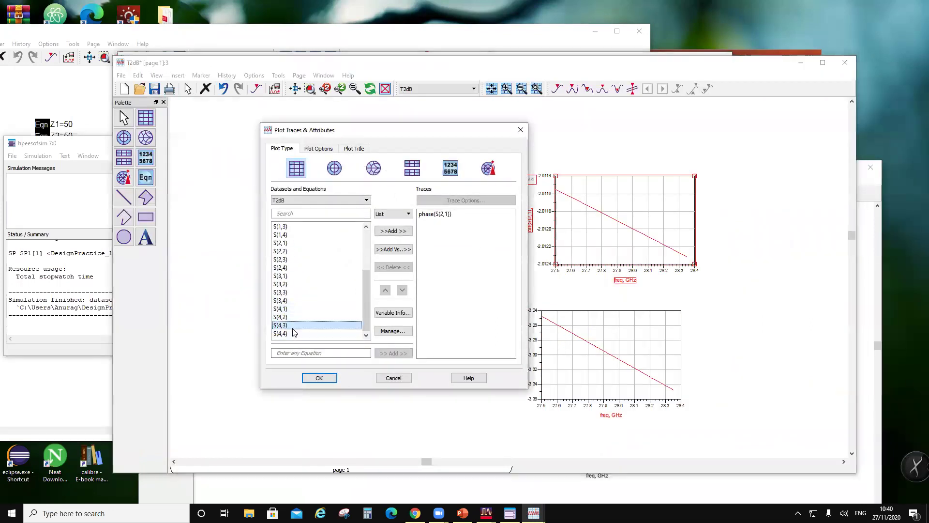
left_click(393, 231)
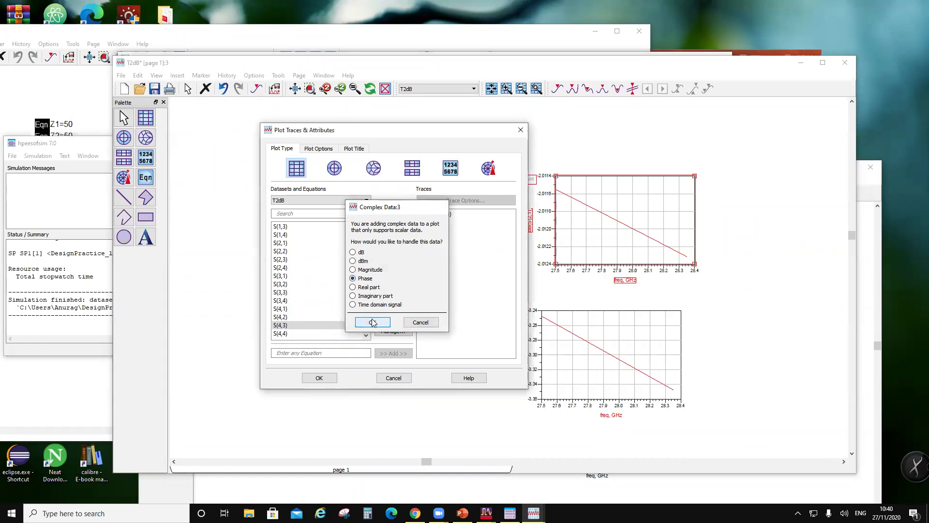
left_click(372, 323)
left_click(321, 377)
left_click(406, 357)
left_click(154, 89)
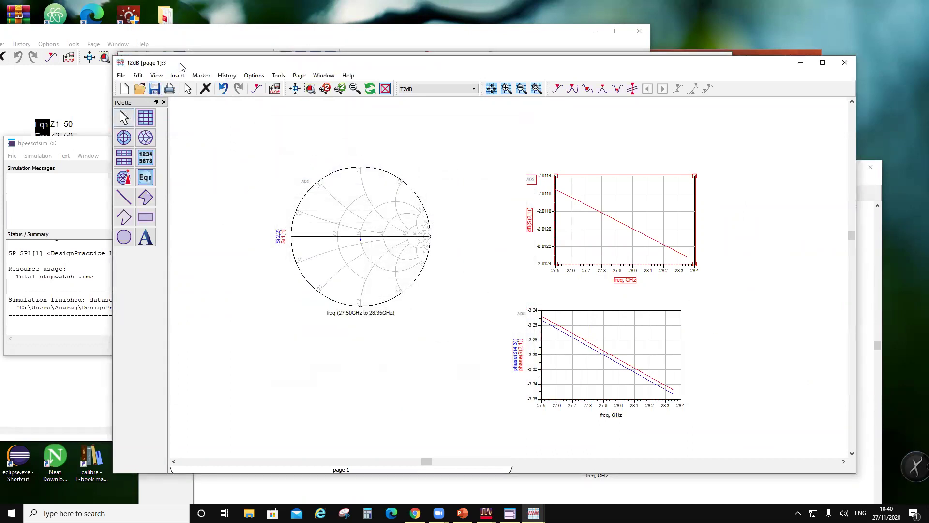
- Copy the T network's resistors and ground together with the TL1 line from the T2dB schematic, then close it
left_click_drag(181, 66, 565, 157)
left_click(387, 67)
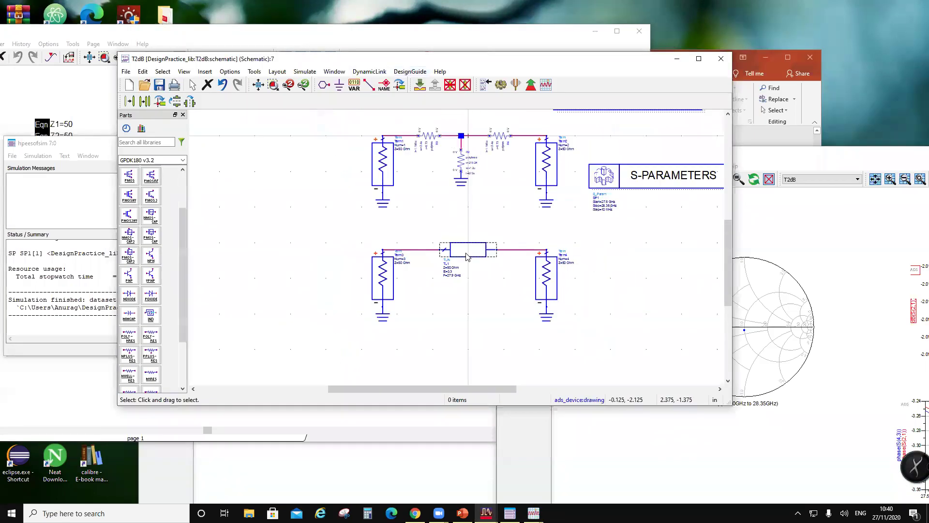
left_click_drag(406, 125, 510, 321)
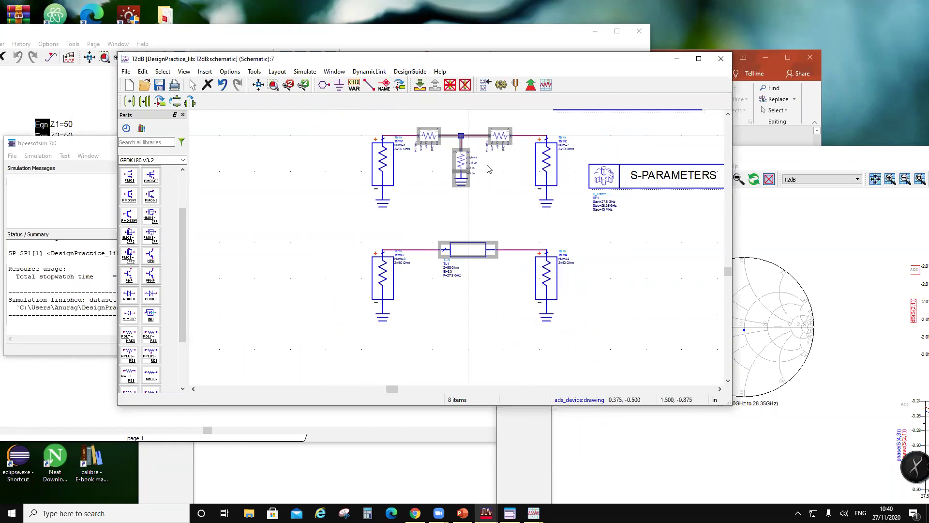
left_click(724, 58)
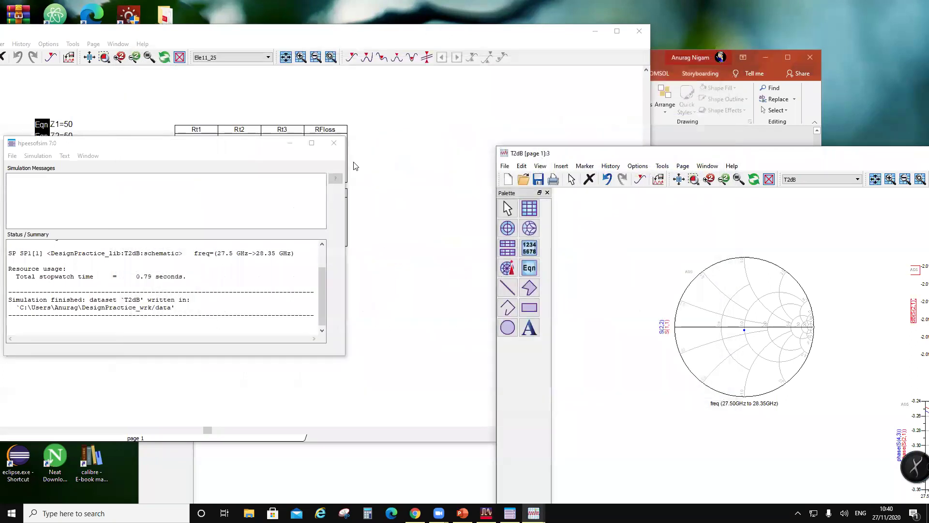
- Copy the T1CdB cell within the Attn folder under the new name T2CdB
left_click(486, 513)
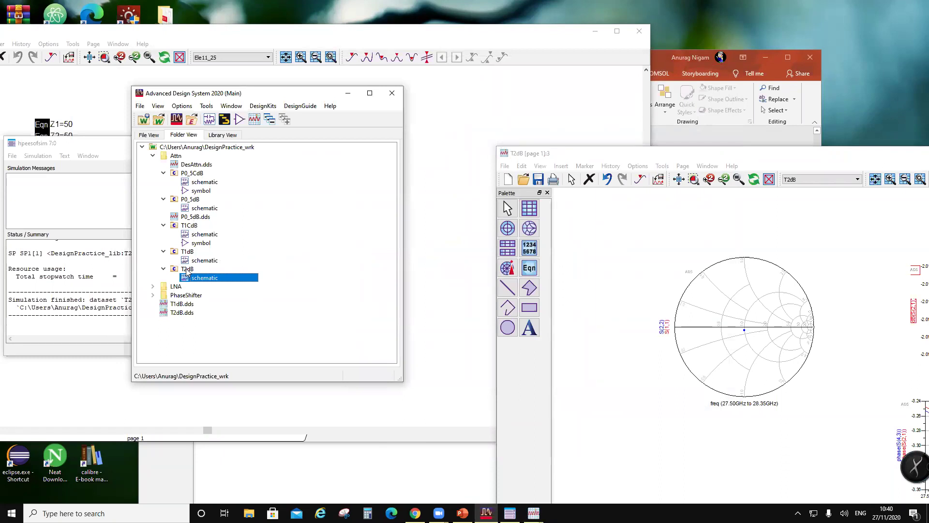
right_click(190, 225)
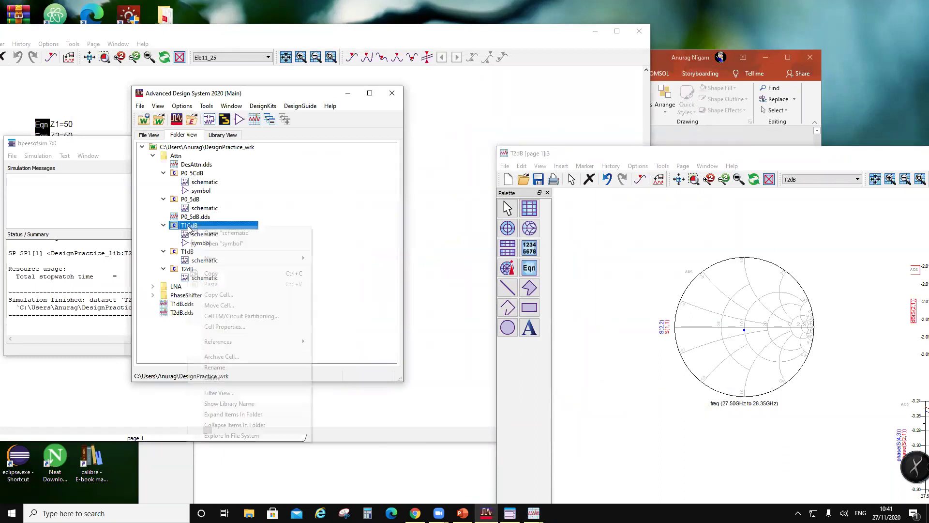
left_click(220, 294)
left_click(414, 240)
left_click(412, 238)
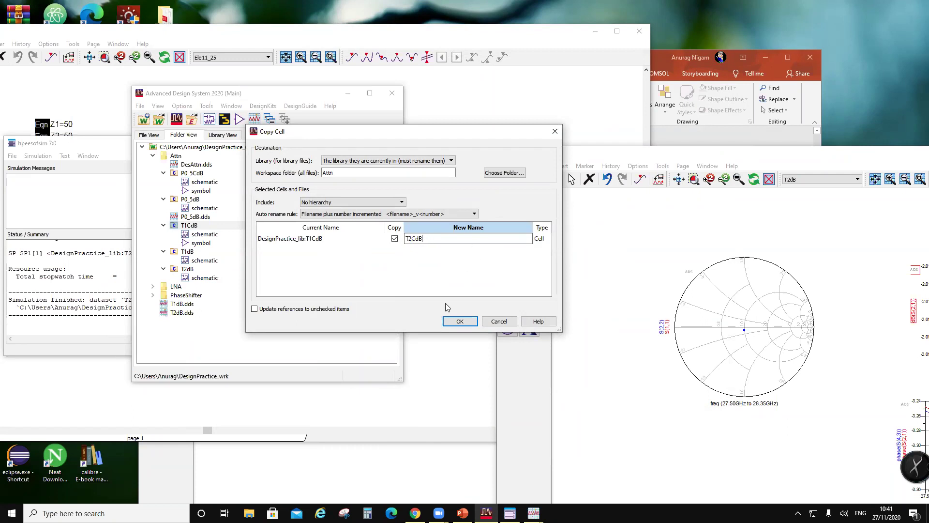
left_click(468, 321)
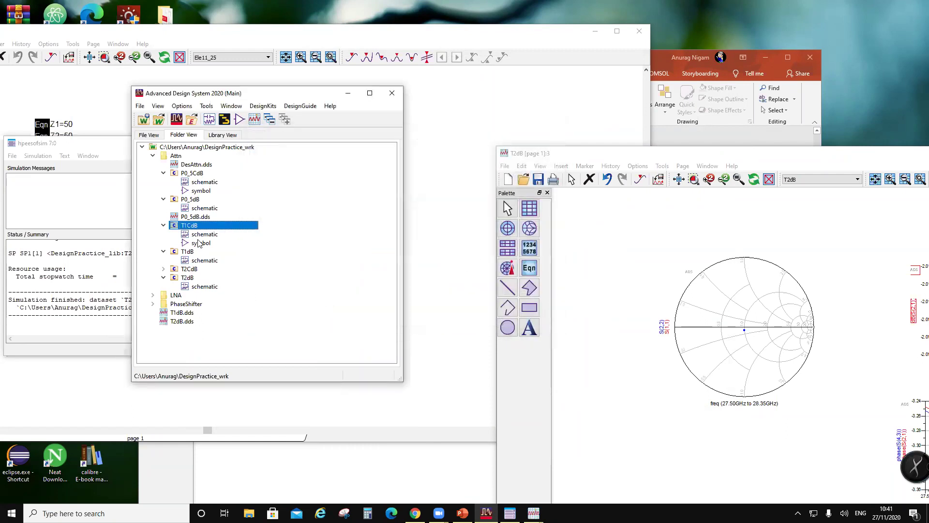
- Replace the T network and transmission line in the T2CdB schematic with the components copied from T2dB
left_click(163, 269)
double_click(201, 277)
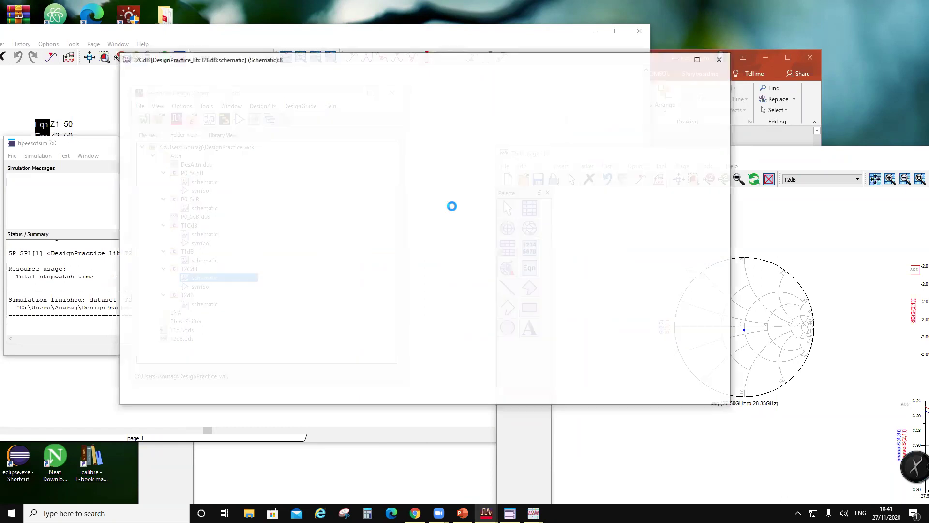
left_click_drag(363, 135, 554, 352)
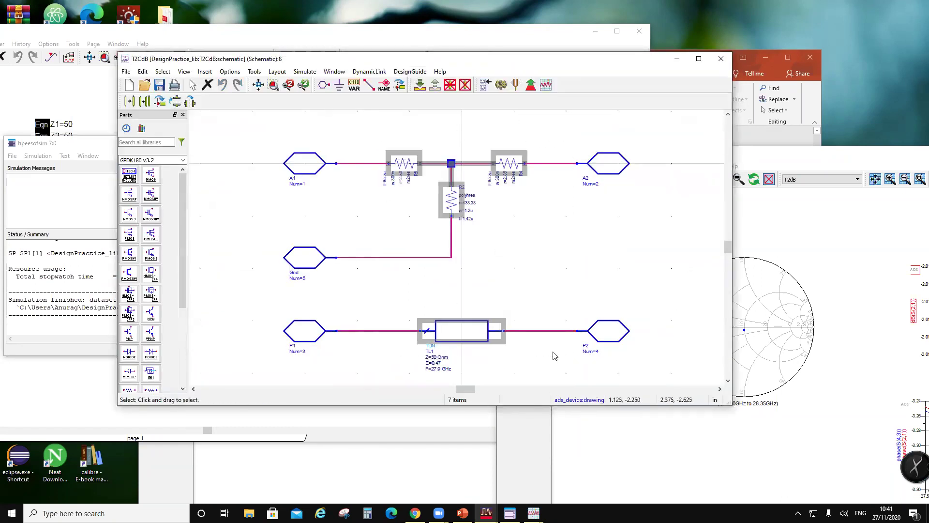
key("Delete")
key("ctrl+v")
left_click(381, 152)
key("Escape")
- Delete the pasted ground symbol below shunt resistor R2, then save and close the T2CdB schematic
left_click(497, 242)
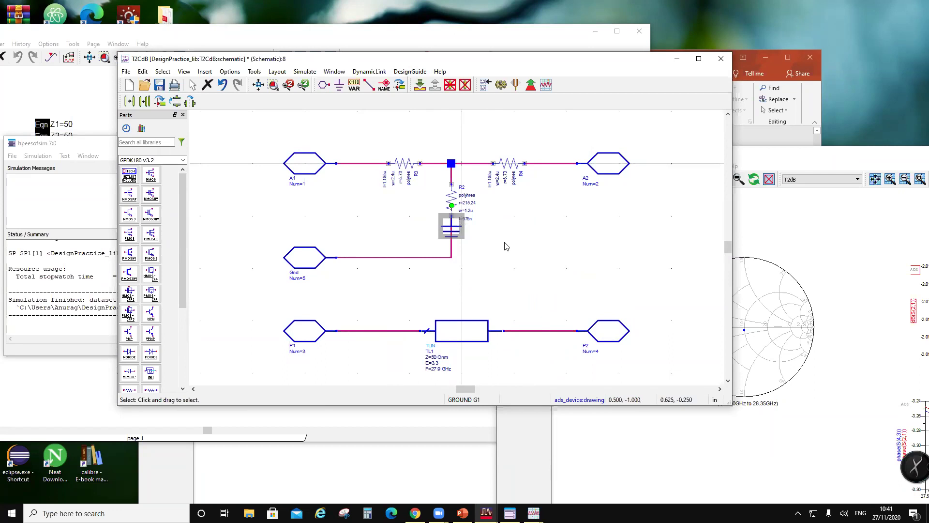
left_click(160, 86)
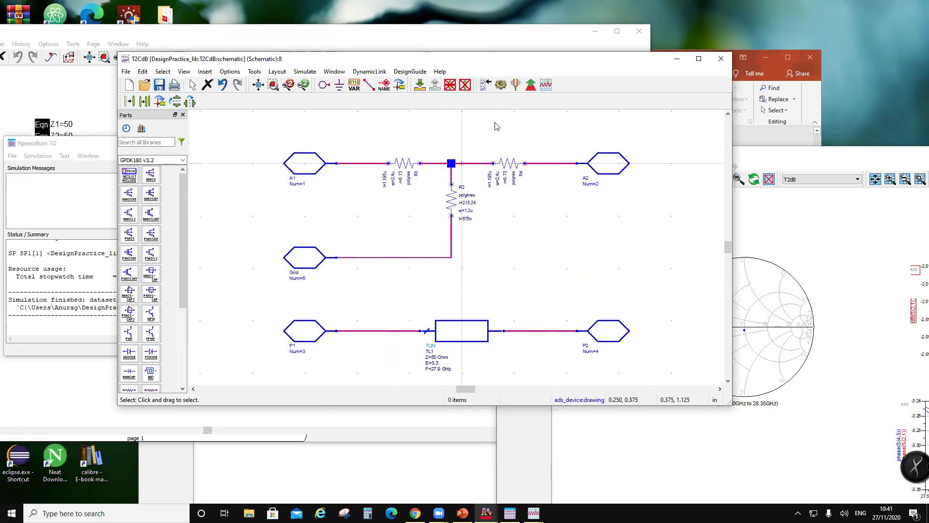
left_click(721, 58)
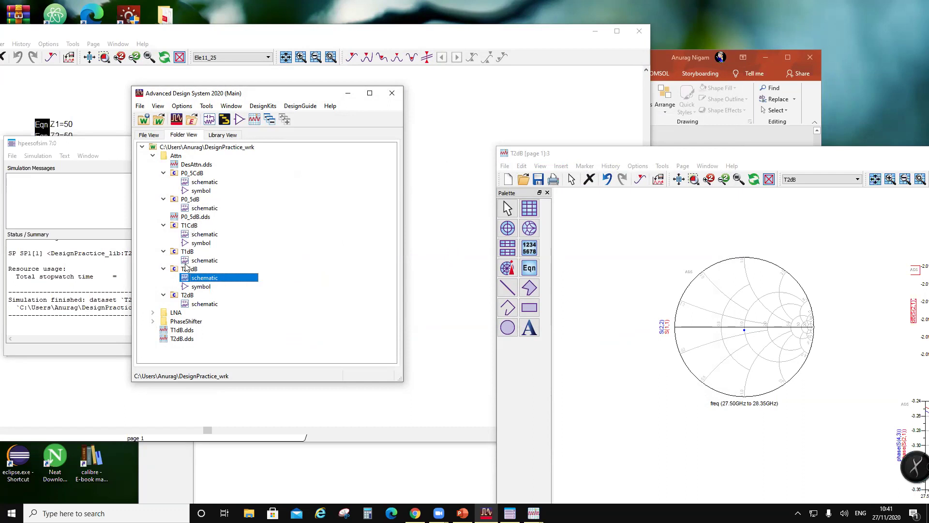
- Copy the T2dB cell within the Attn folder under the new name T4dB
right_click(189, 294)
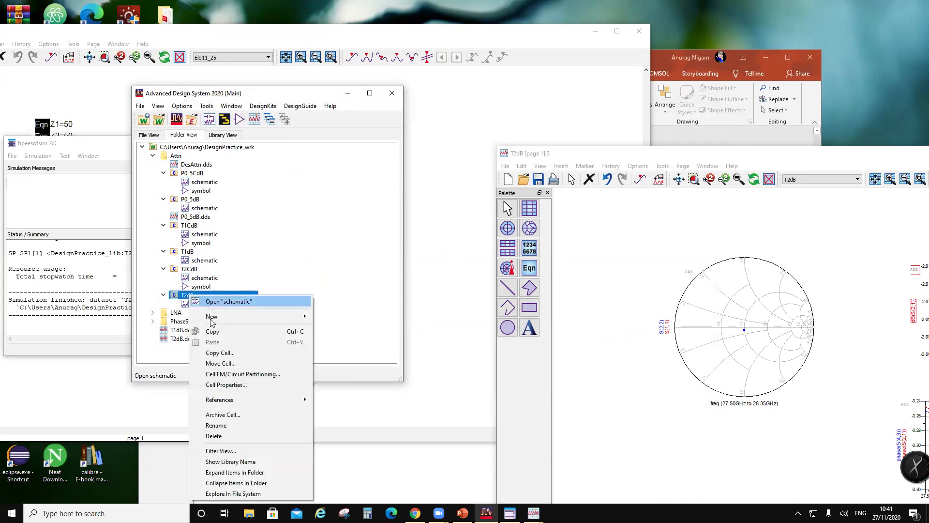
left_click(227, 353)
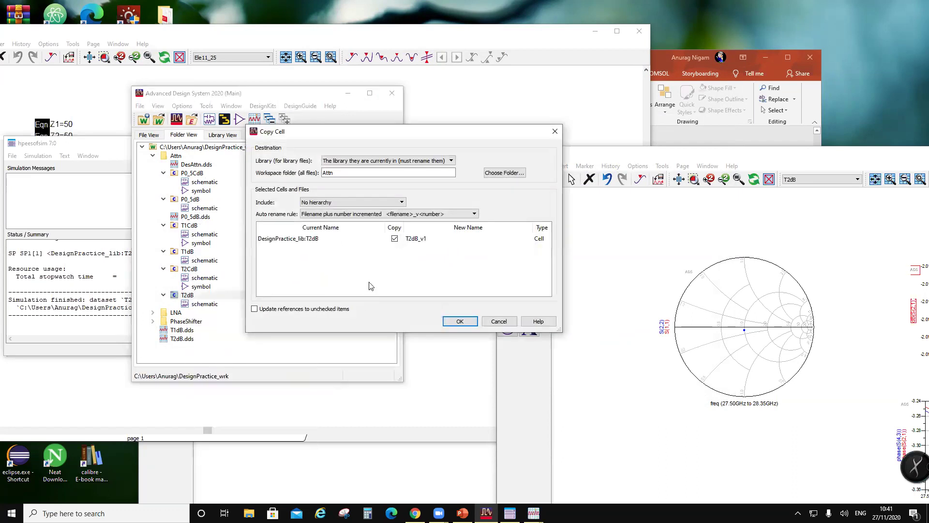
left_click(412, 238)
left_click(412, 238)
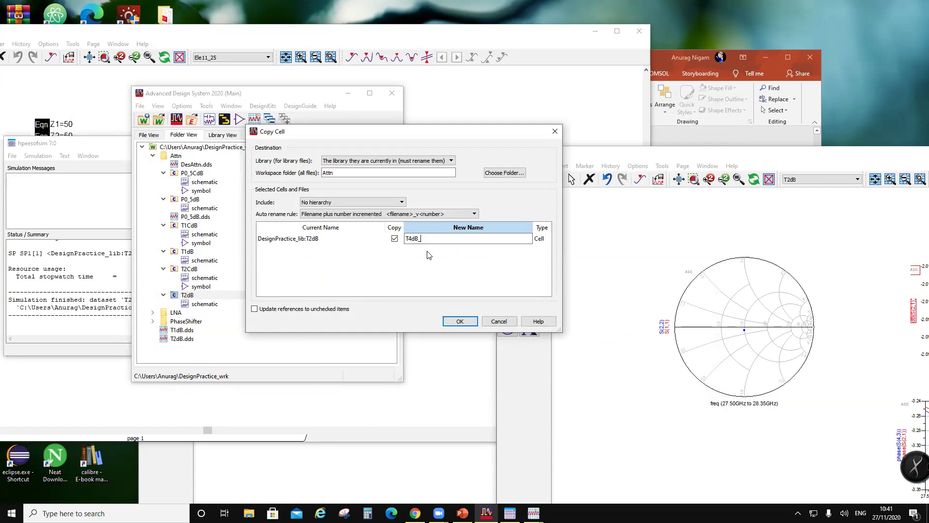
type("T4dB")
left_click(460, 320)
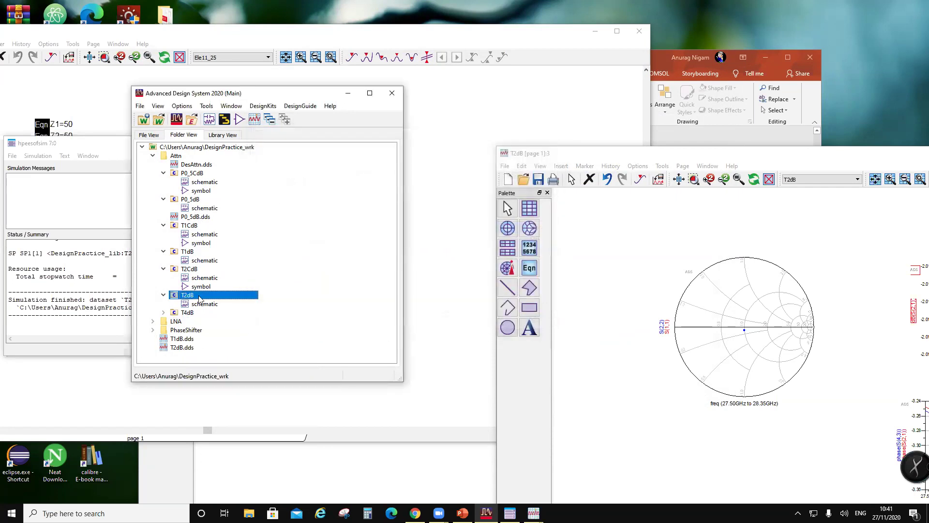
- Open the T4dB schematic and look up the 4 dB T-network resistor values in the attenuator design table
left_click(163, 312)
left_click(194, 322)
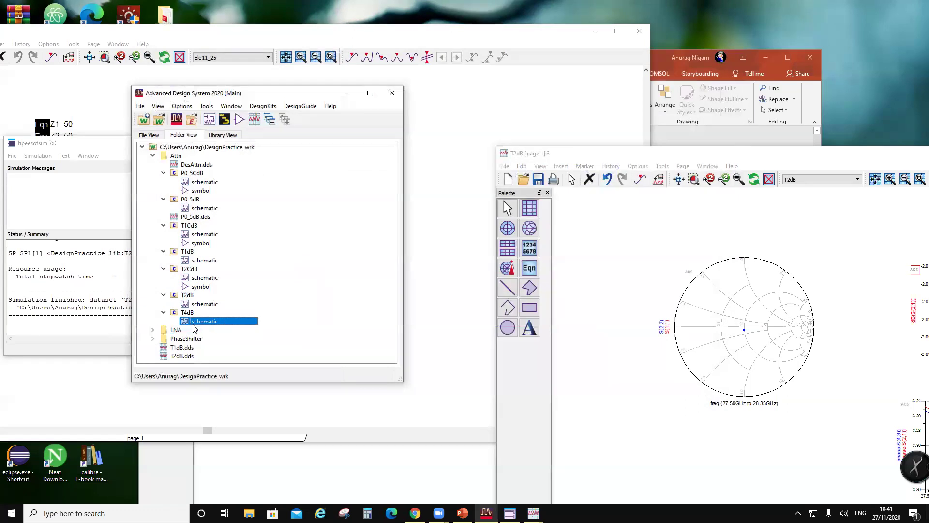
double_click(198, 322)
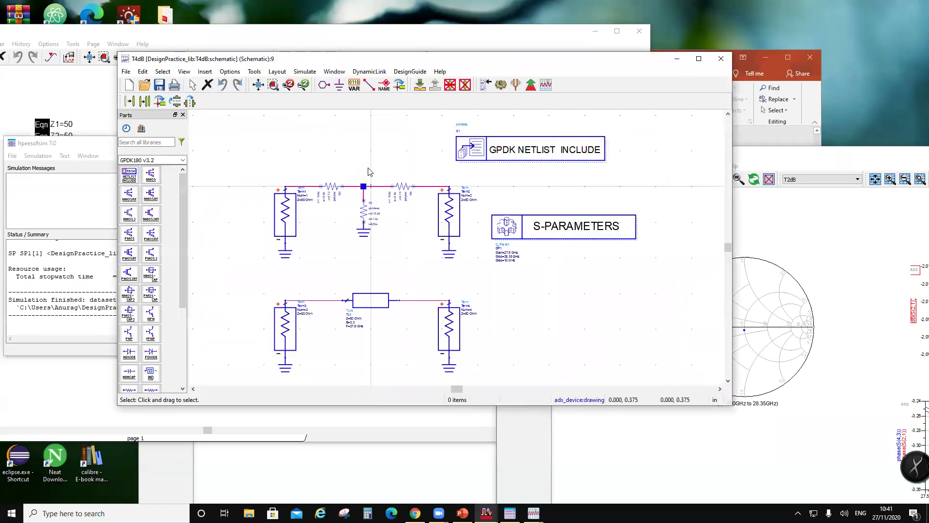
left_click_drag(370, 59, 396, 60)
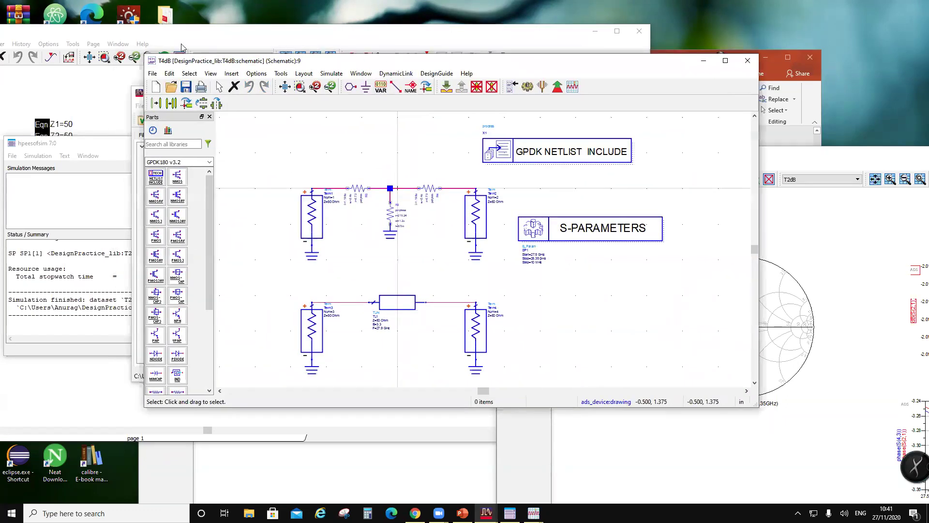
left_click(188, 41)
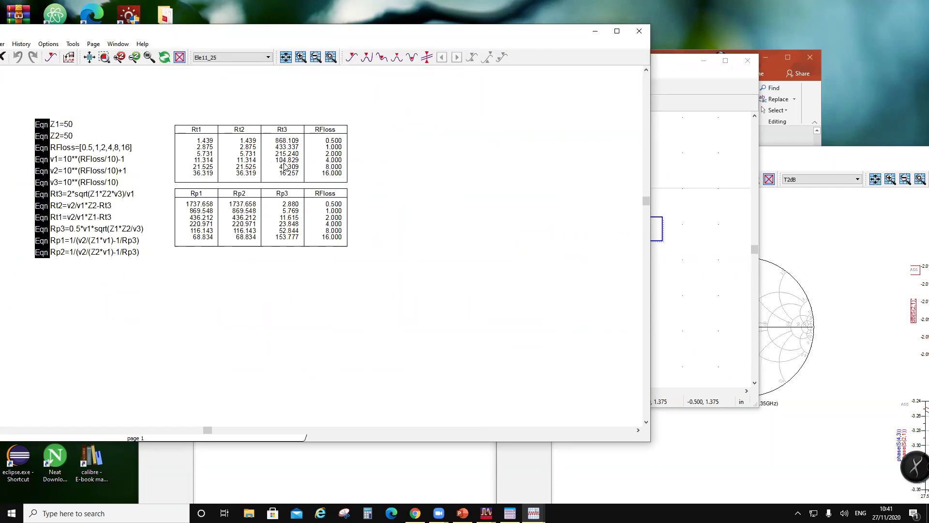
left_click(395, 448)
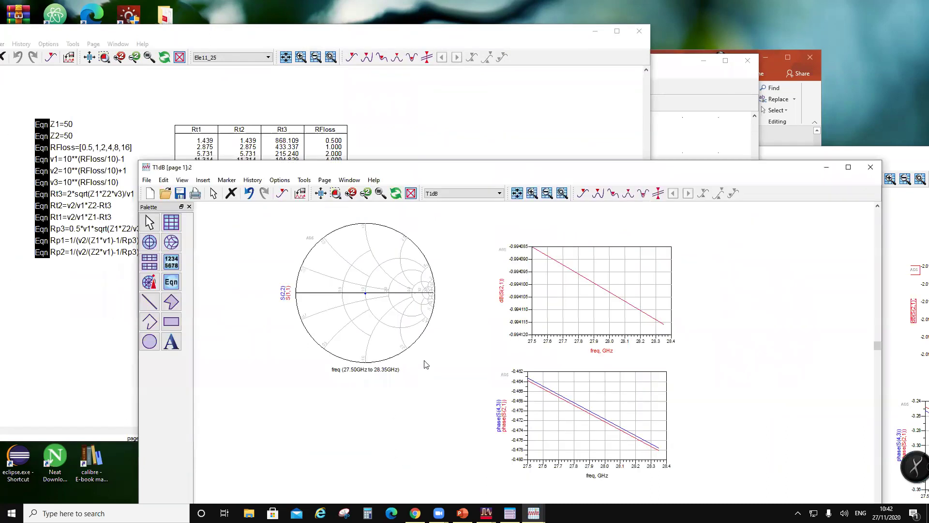
- Try to set the resistance of shunt resistor R2 in the T4dB schematic to 104.8
left_click(684, 139)
scroll(464, 247, "up", 3)
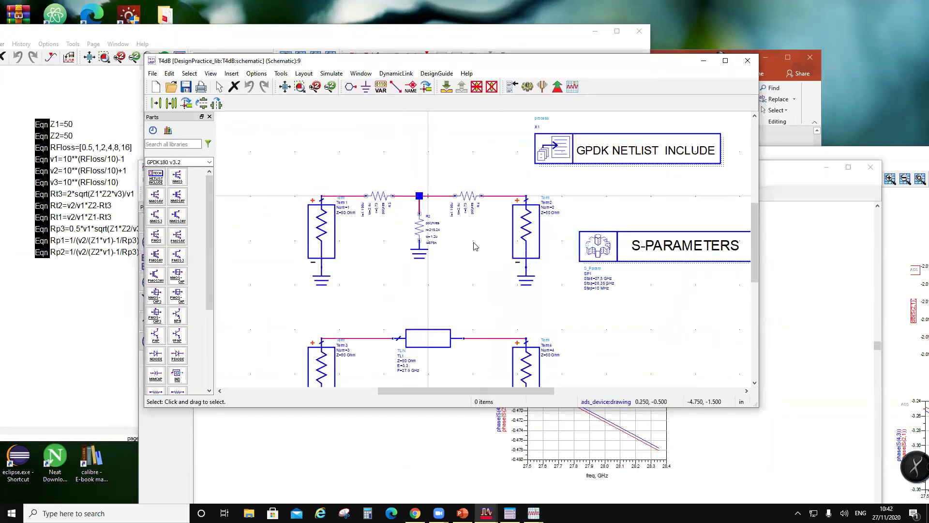
type("104.8")
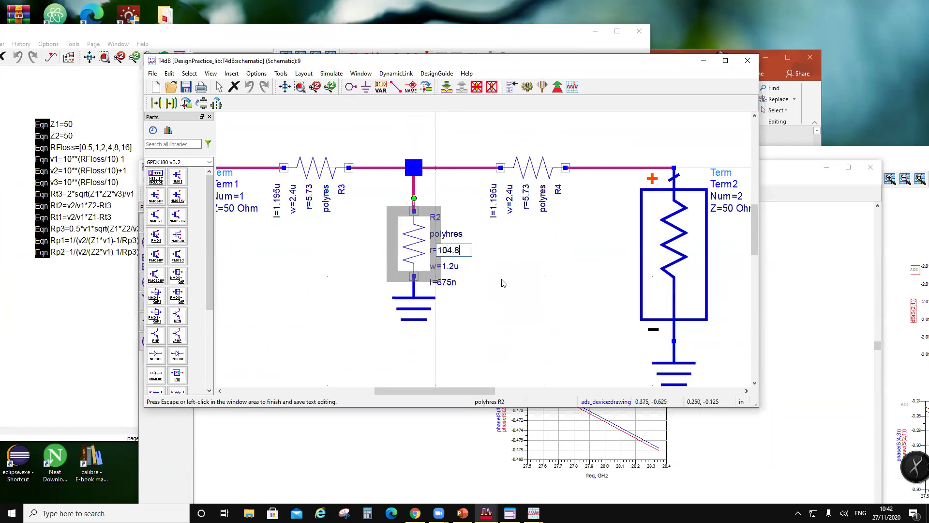
left_click(531, 293)
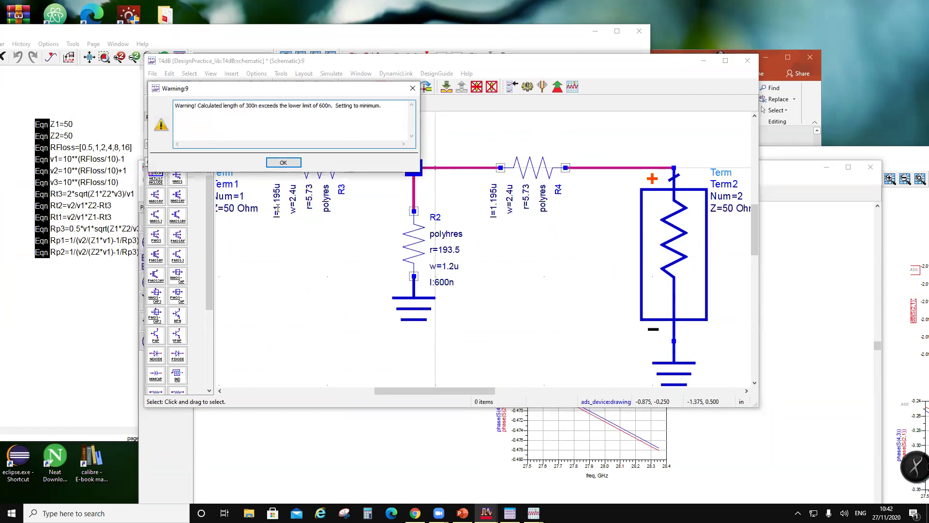
left_click(284, 163)
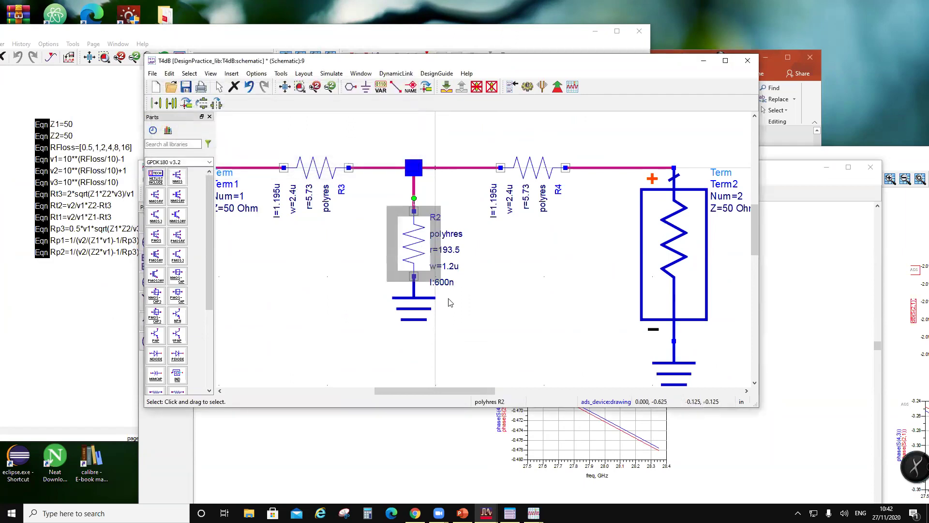
- Replace shunt resistor R2 with a rotated copy of series polyres resistor R4, connected between the T node and ground
key("Delete")
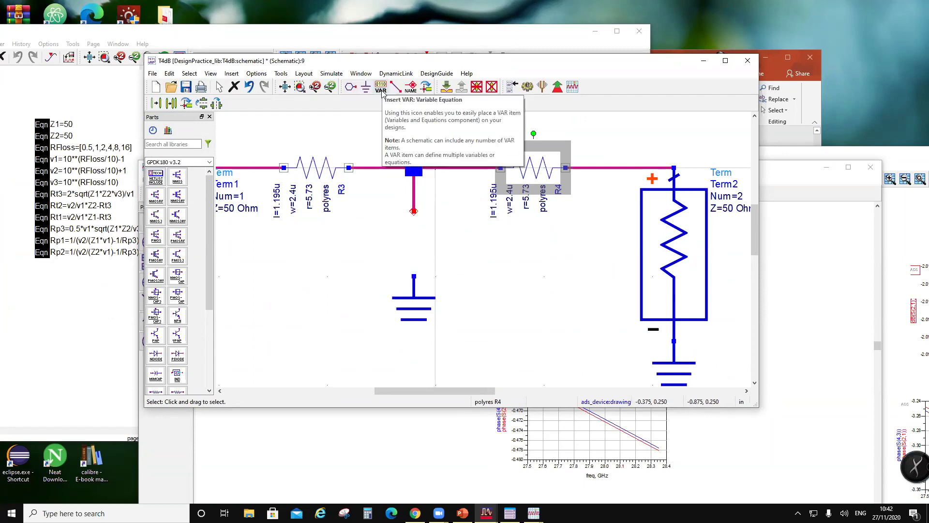
left_click(171, 103)
left_click(555, 183)
key("ctrl+r")
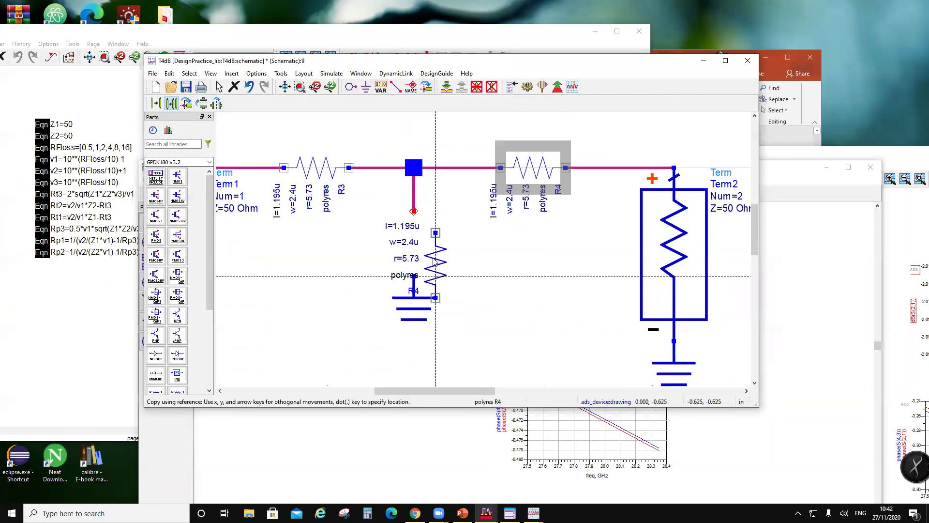
left_click(412, 239)
- Set the copied shunt resistor's total resistance to 104.3 and its width to 1.2u
double_click(401, 248)
left_click(219, 176)
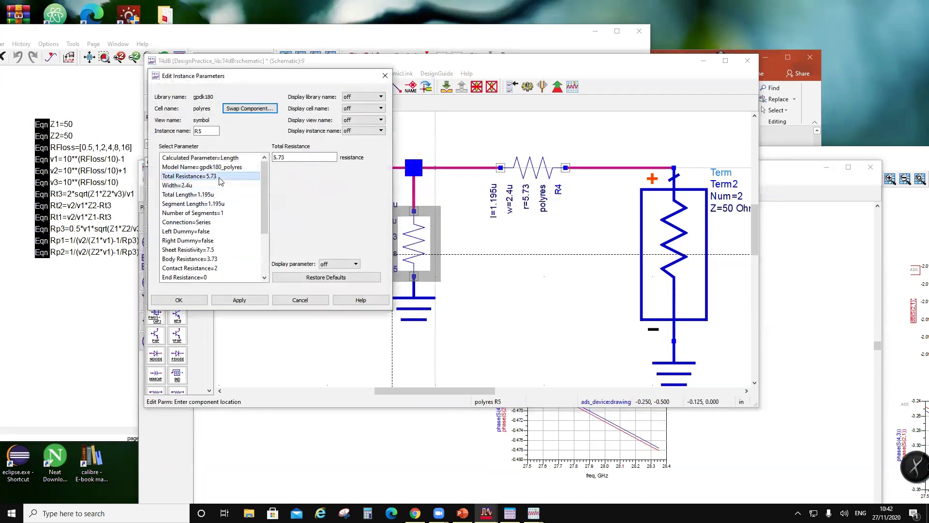
key("Tab")
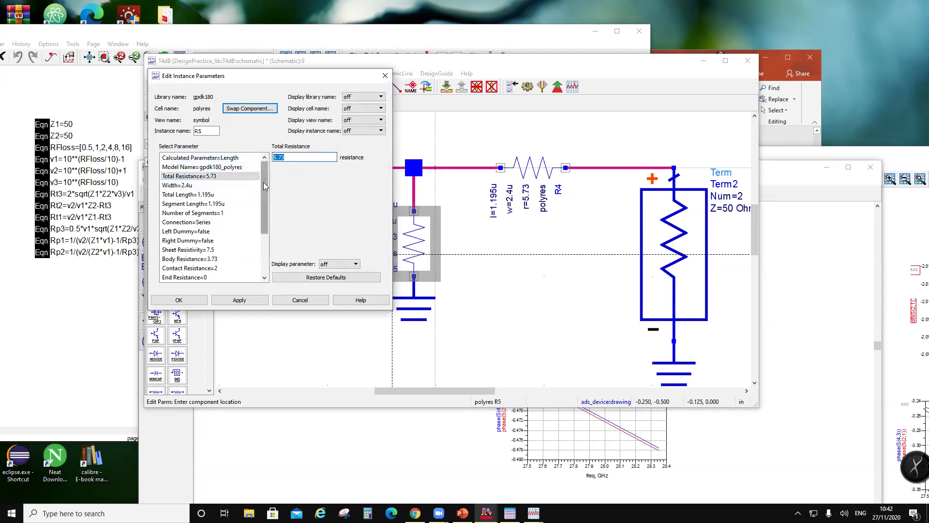
type("104.3")
left_click(213, 186)
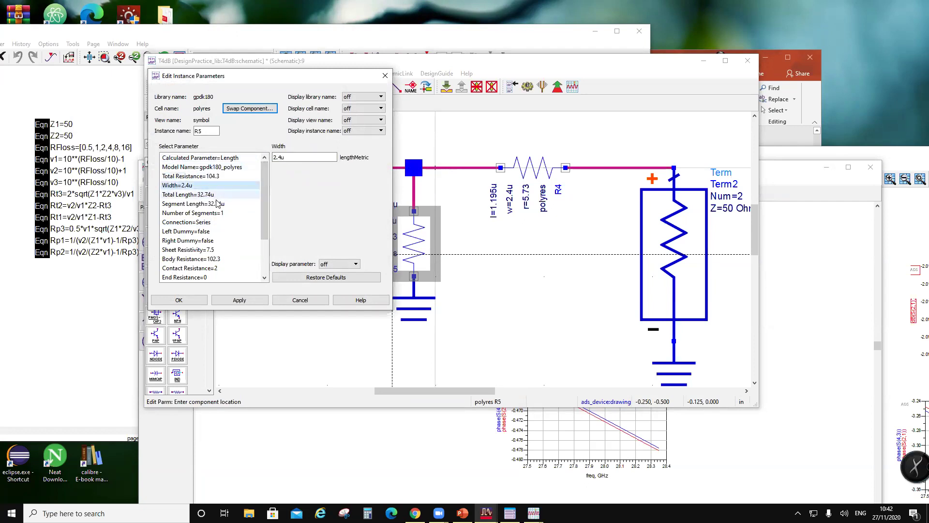
left_click(280, 157)
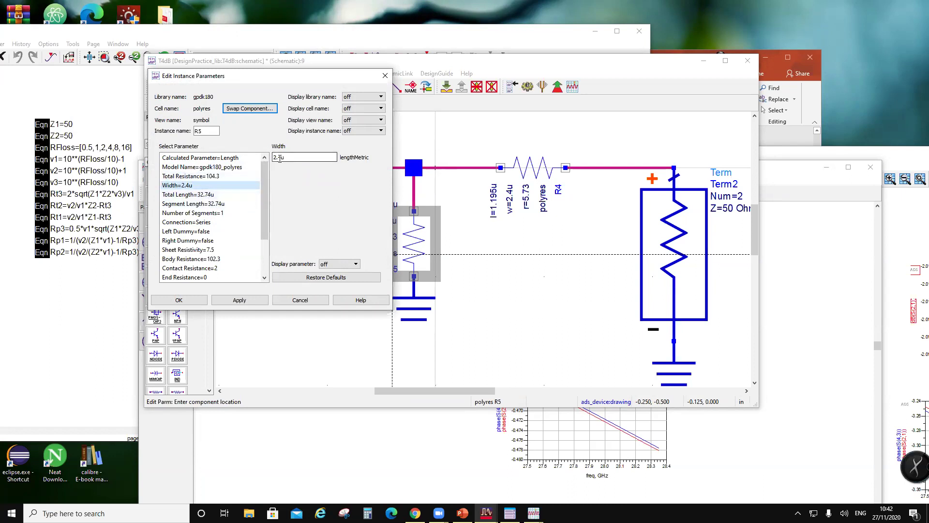
left_click_drag(282, 157, 266, 160)
type("1.2")
left_click(247, 176)
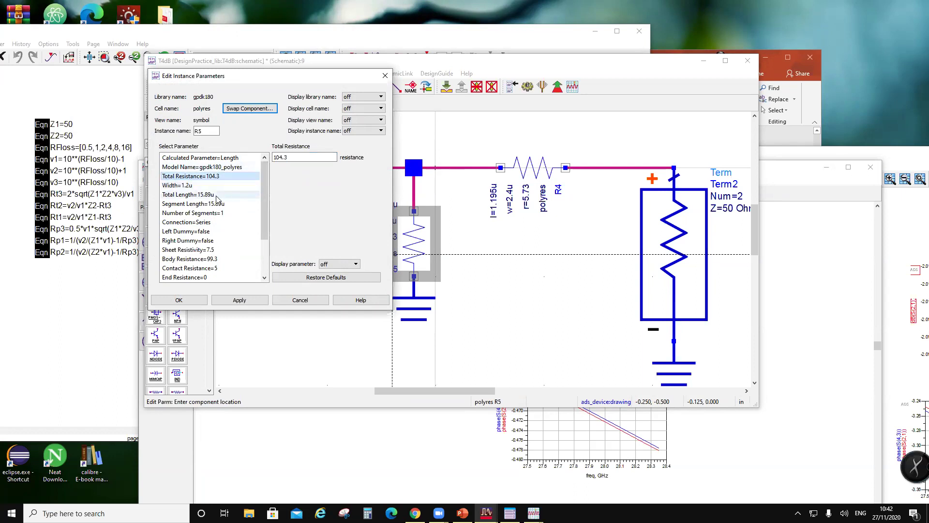
left_click(178, 299)
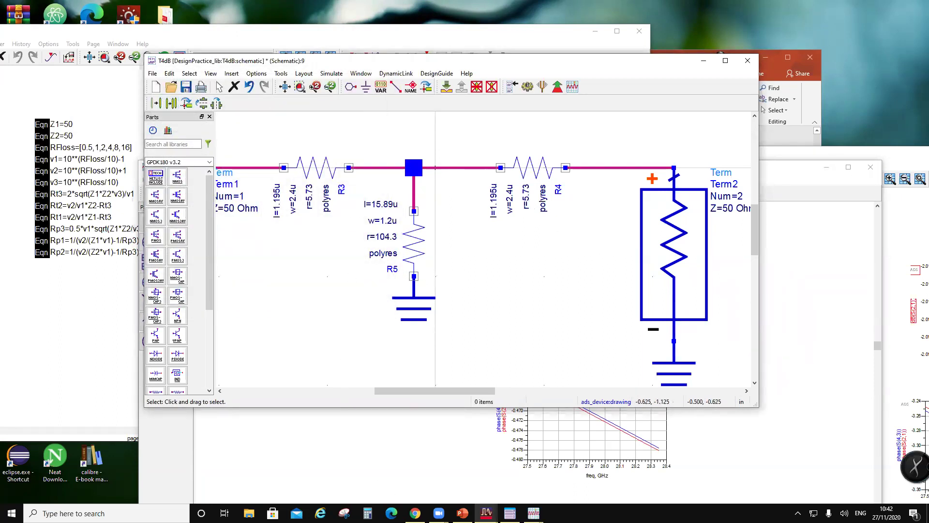
- Check the 4 dB Rt3 value in the attenuator design table and correct the shunt resistor's resistance to 104.8
left_click(110, 300)
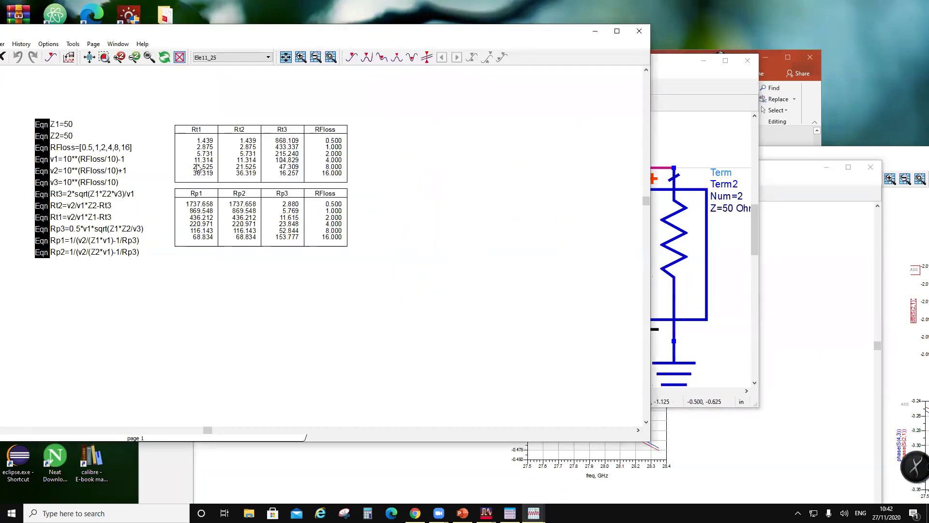
left_click(344, 459)
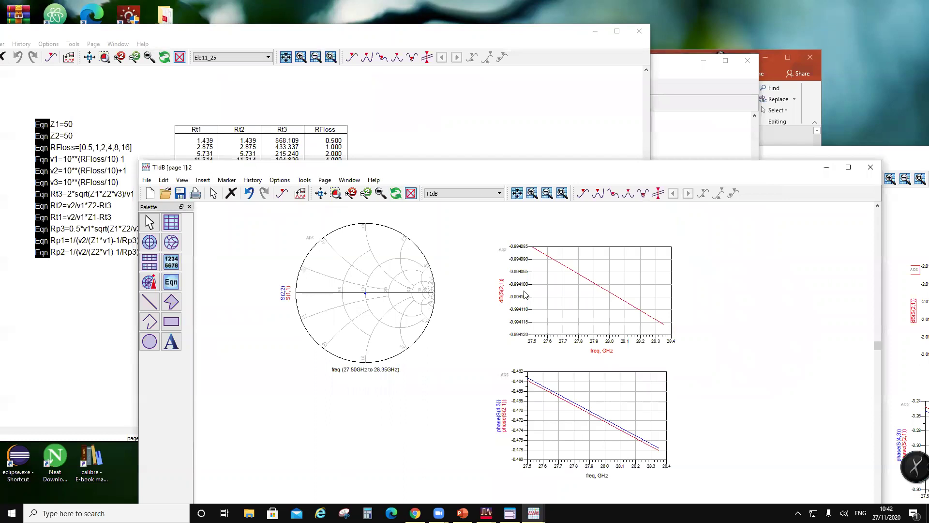
left_click(515, 472)
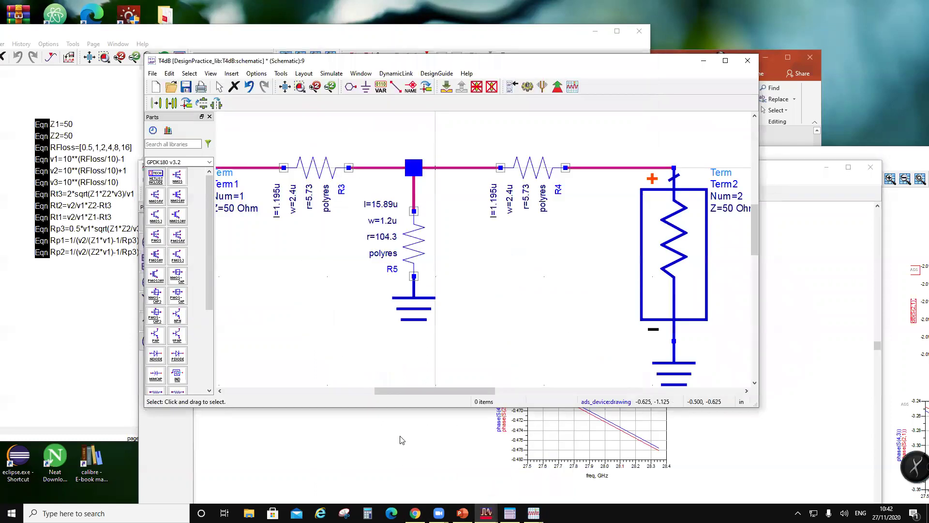
double_click(382, 238)
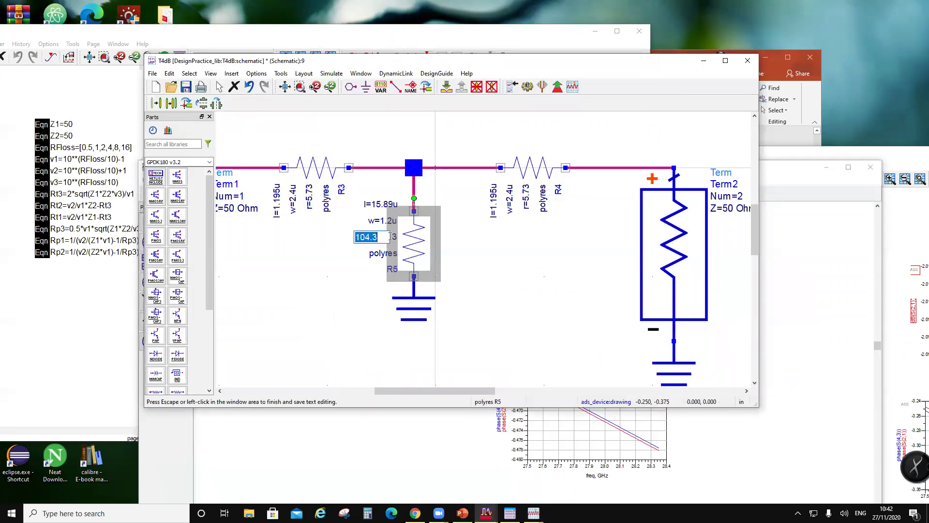
type("8")
left_click(305, 265)
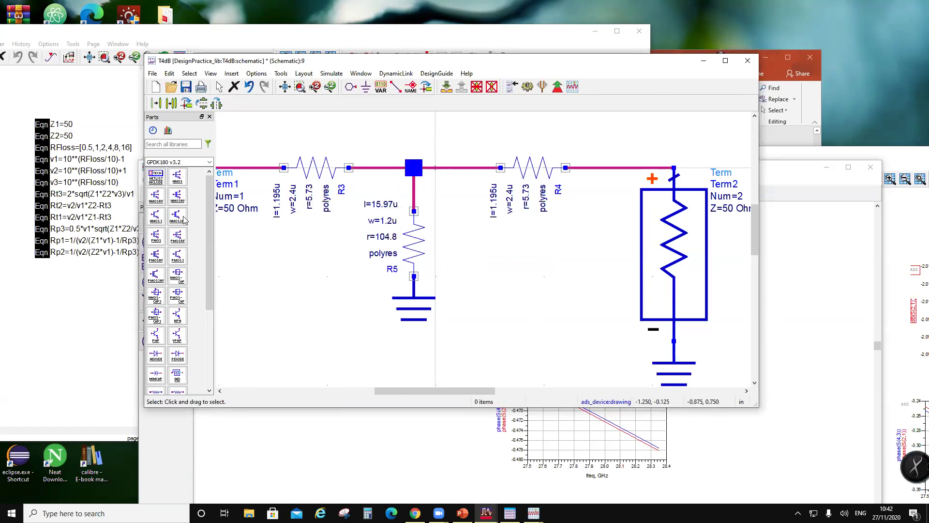
- Set the total resistance of series resistor R3 to 11.3
double_click(340, 168)
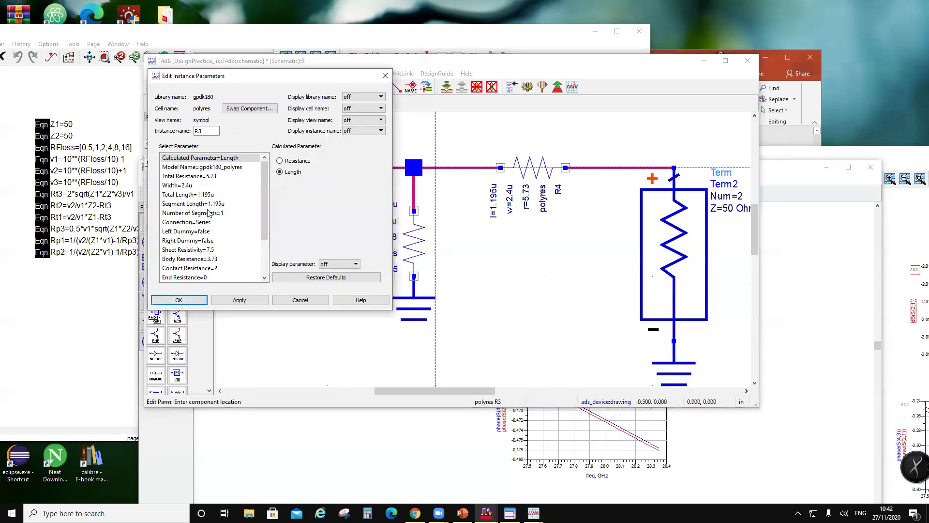
left_click(194, 176)
double_click(274, 157)
type("11")
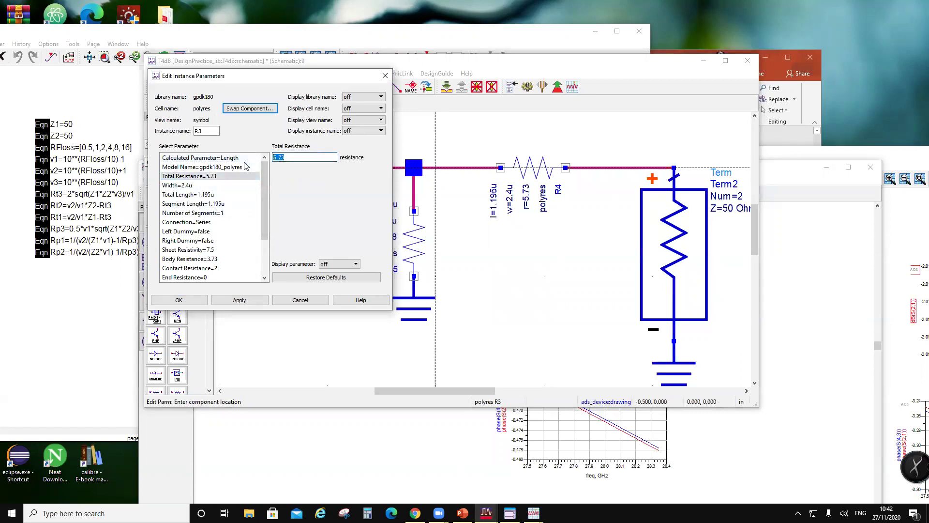
type(".3")
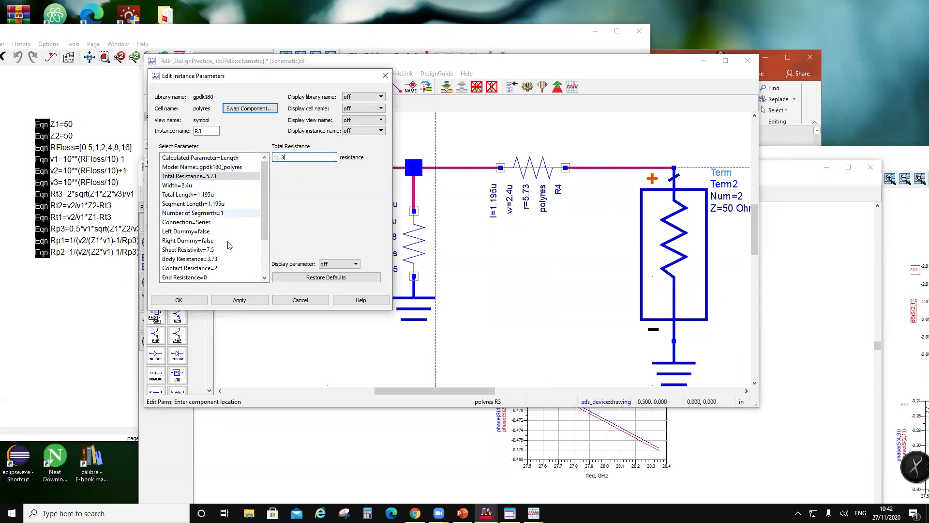
left_click(236, 299)
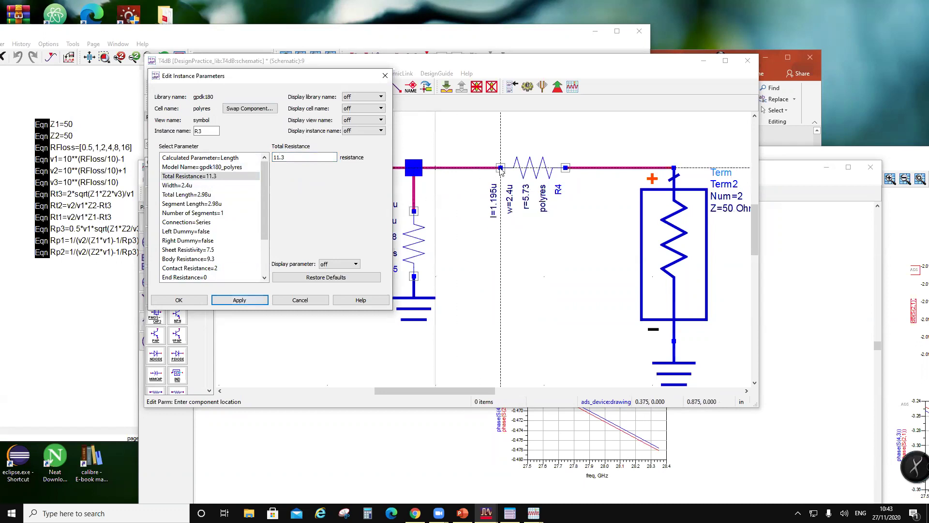
left_click(178, 299)
- Replace series resistor R4 with a copy of R3 in the gap before Term2
left_click(532, 167)
key("Delete")
left_click(342, 165)
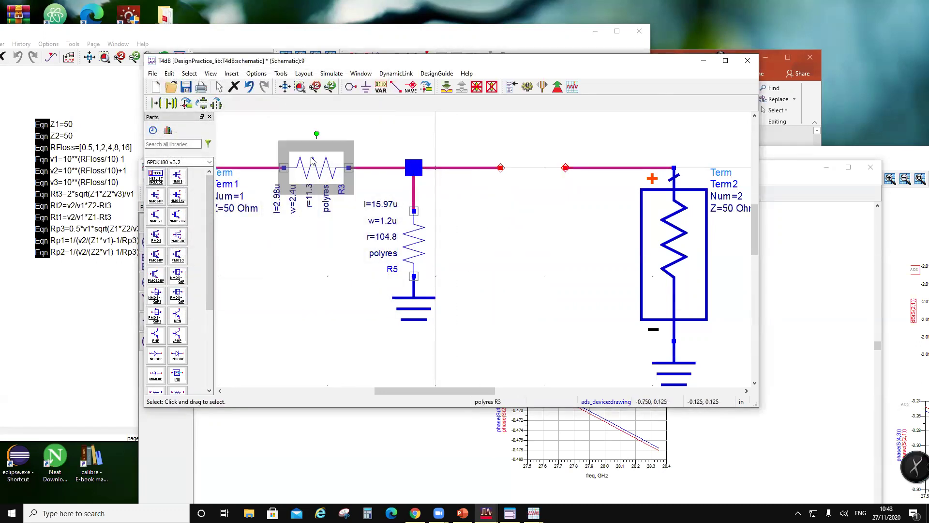
left_click(172, 103)
left_click(284, 167)
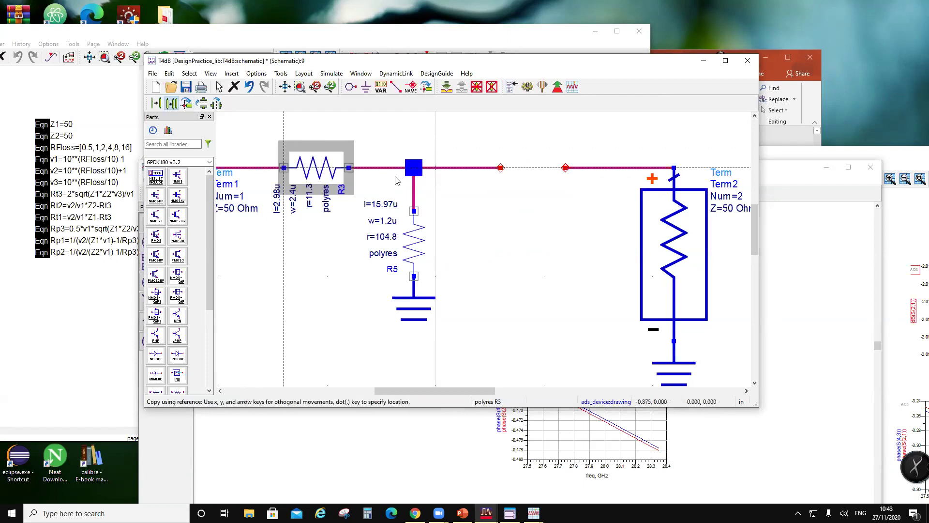
left_click(500, 168)
left_click(224, 143)
- Save and simulate the T4dB schematic, and plot S(1,1) and S(2,2) on a Smith chart
left_click(188, 87)
left_click(528, 86)
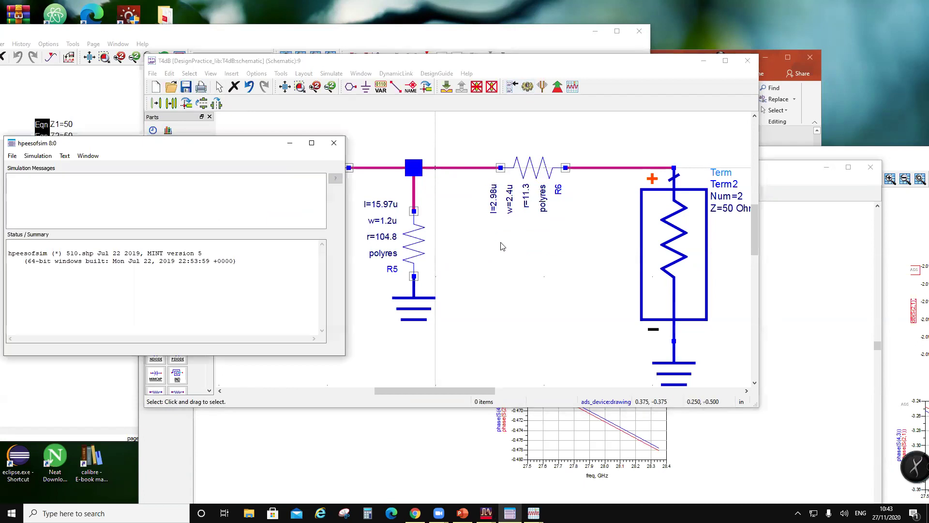
left_click(56, 100)
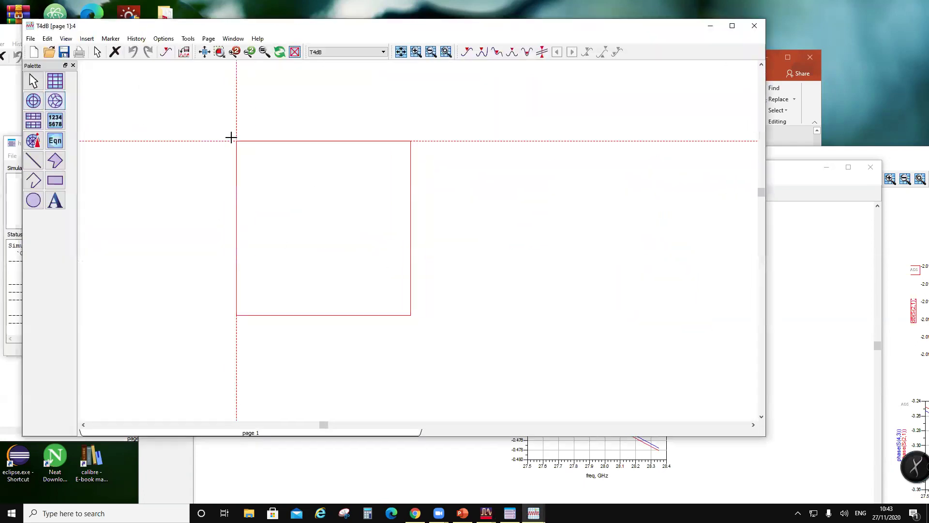
left_click(232, 138)
left_click(285, 286)
left_click(406, 231)
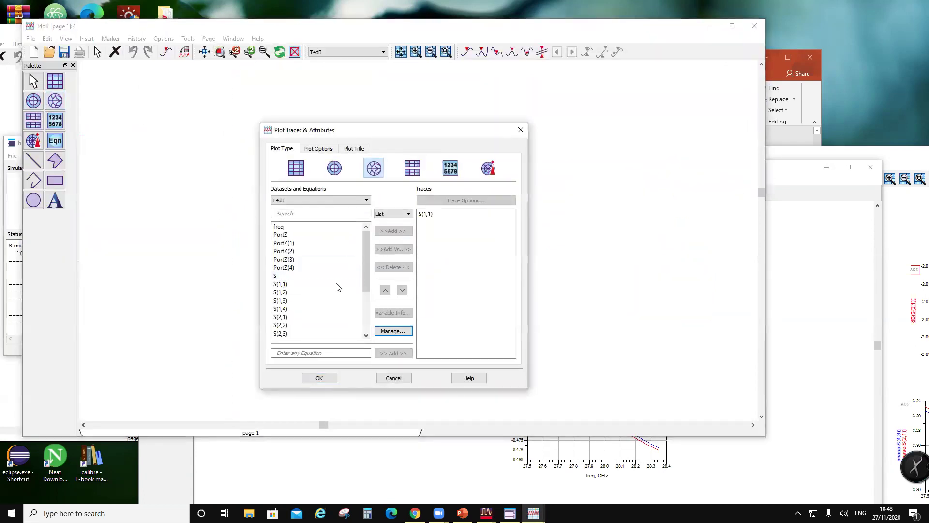
left_click(280, 325)
left_click(393, 230)
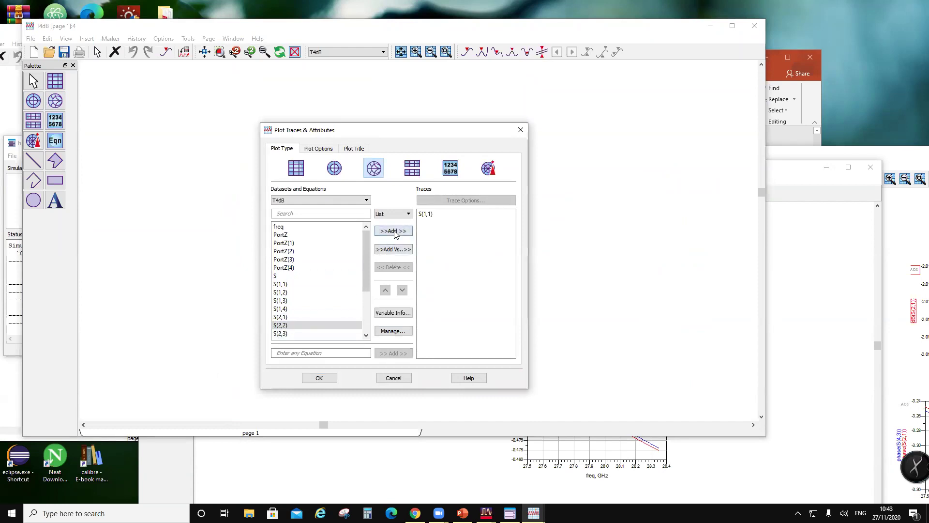
left_click(319, 377)
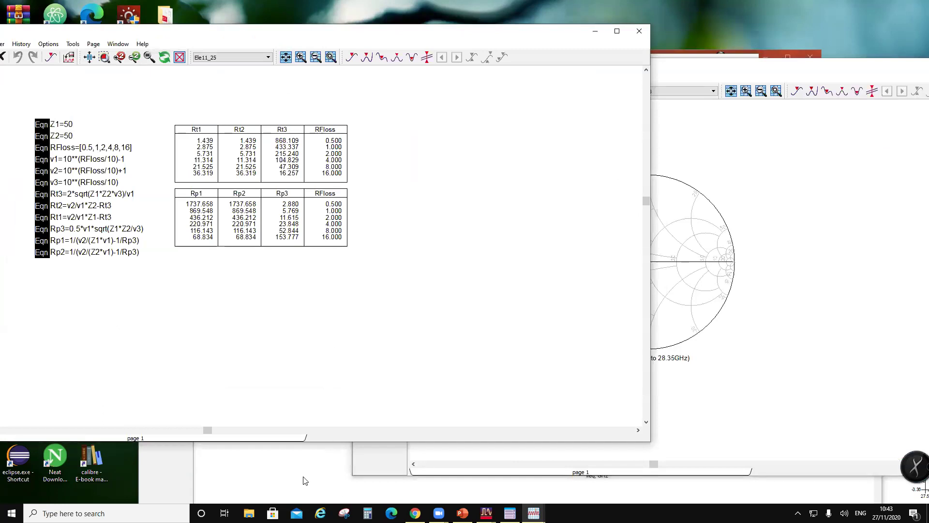
- Return to the T4dB schematic and replace shunt polyres resistor R5 with a new polyhres resistor between the T node and ground
left_click(305, 481)
mouse_move(486, 513)
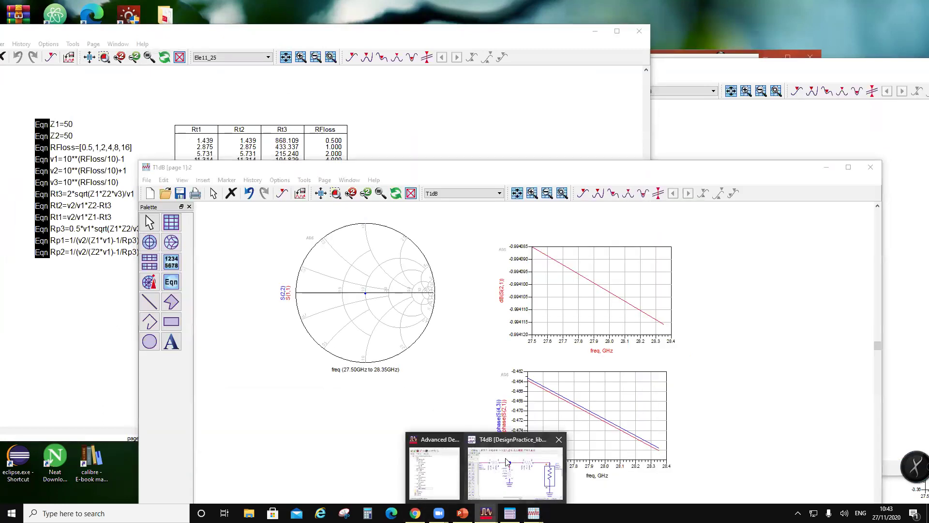
left_click(507, 463)
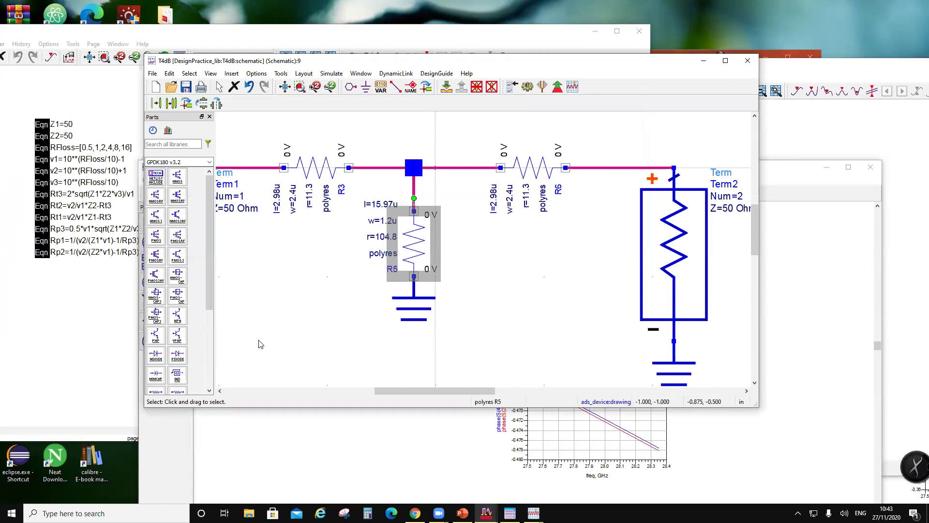
key("Delete")
scroll(174, 315, "down", 3)
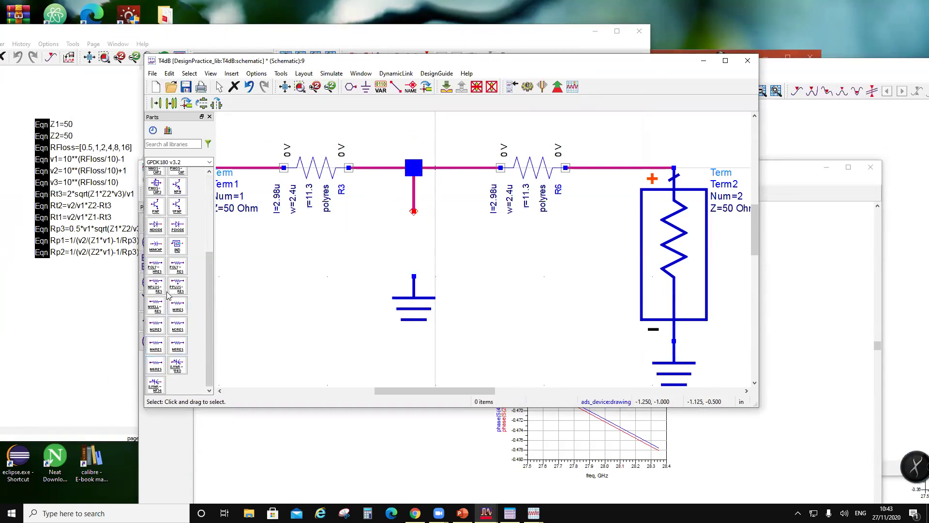
left_click(155, 266)
left_click(413, 211)
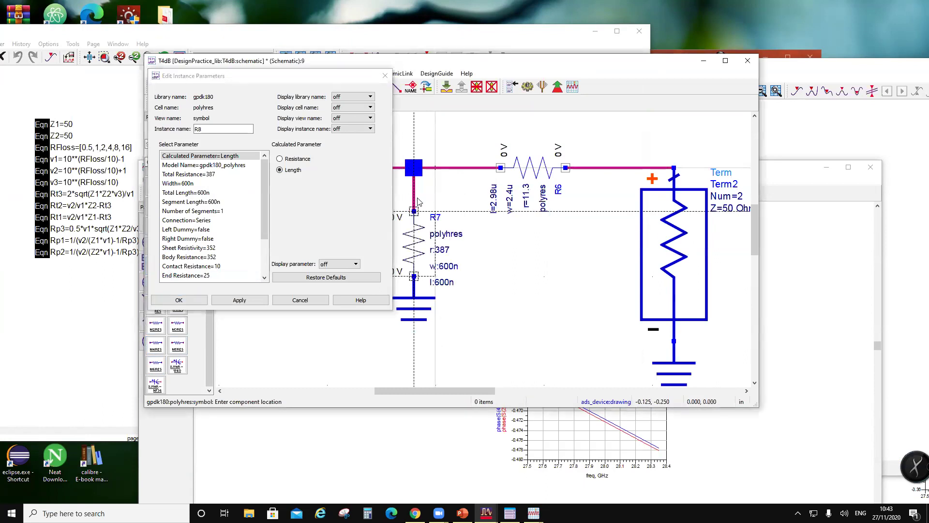
key("Escape")
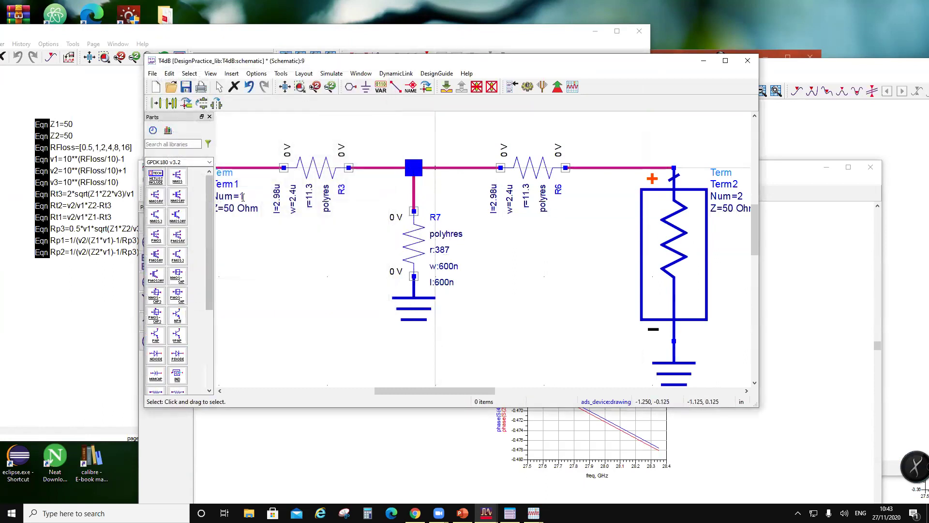
- Set the width of the shunt polyhres resistor R7 to 4u
double_click(413, 242)
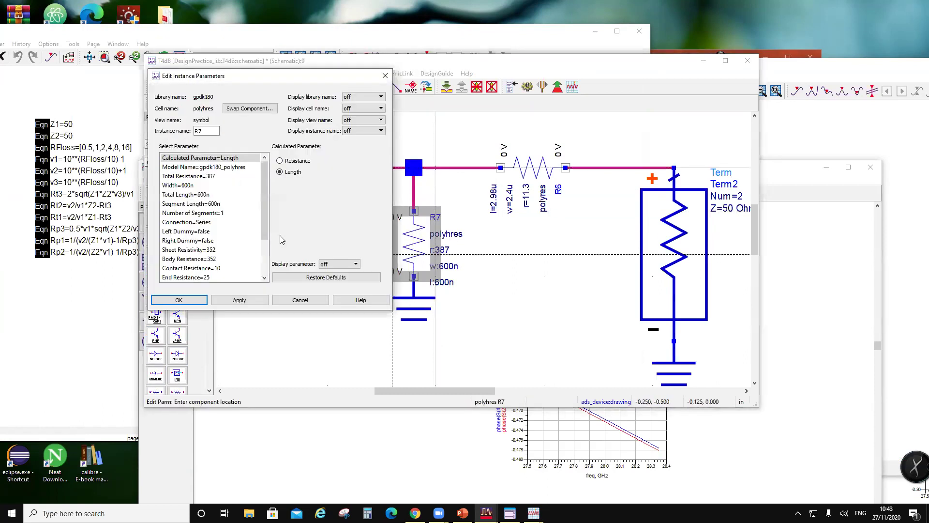
left_click(202, 185)
left_click_drag(277, 156, 267, 162)
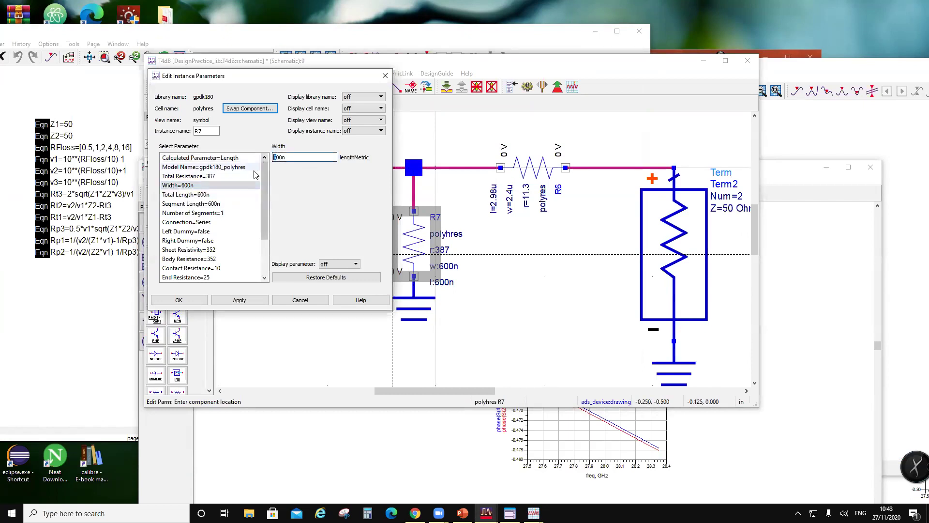
type("4")
key("Delete")
key("Delete")
key("Delete")
type("u")
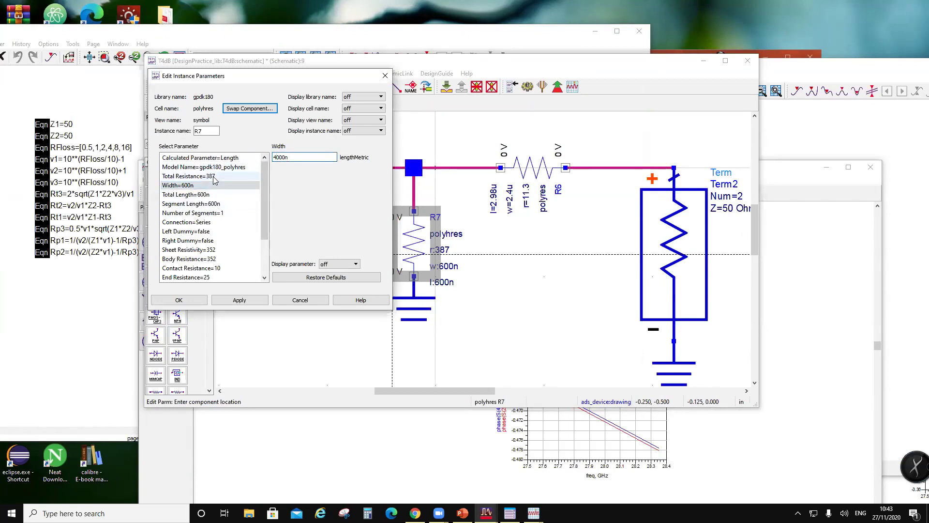
- Set the total resistance of shunt resistor R7 to 104.8 and accept its parameters
left_click(215, 176)
left_click_drag(294, 159, 231, 160)
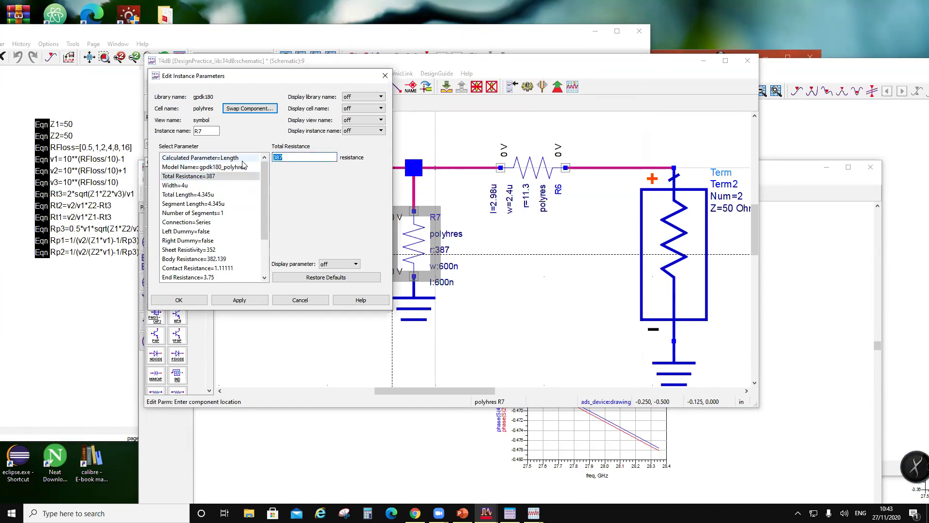
type("104.8")
left_click(203, 194)
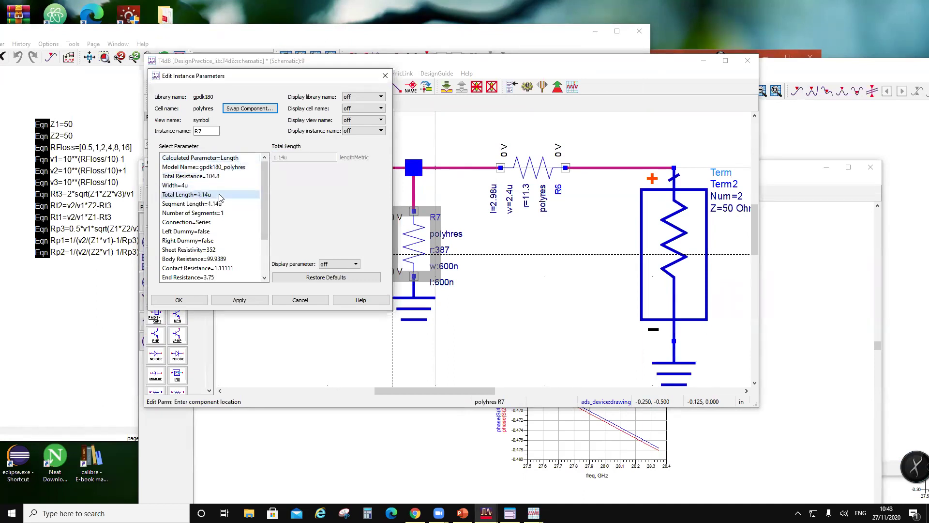
left_click(203, 301)
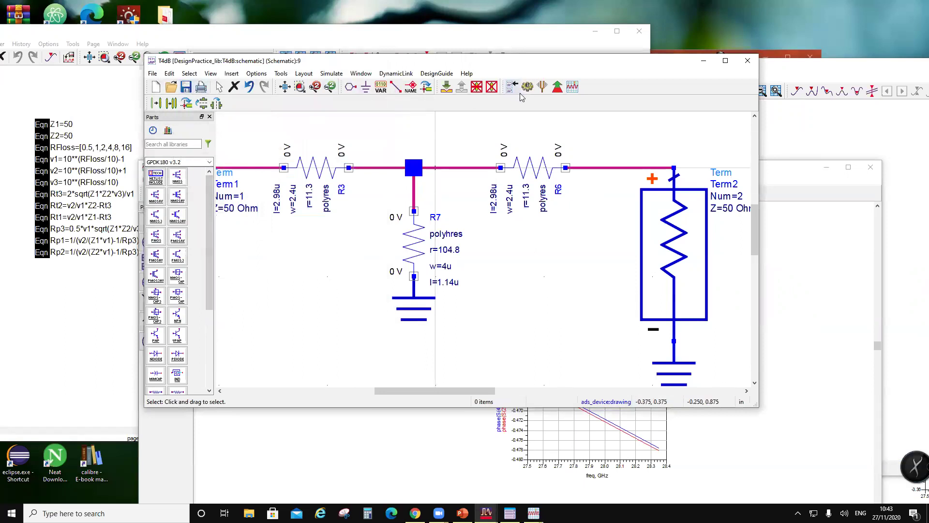
- Simulate the T4dB schematic and read the S(1,1) impedance at 28.35 GHz on the Smith chart
left_click(521, 94)
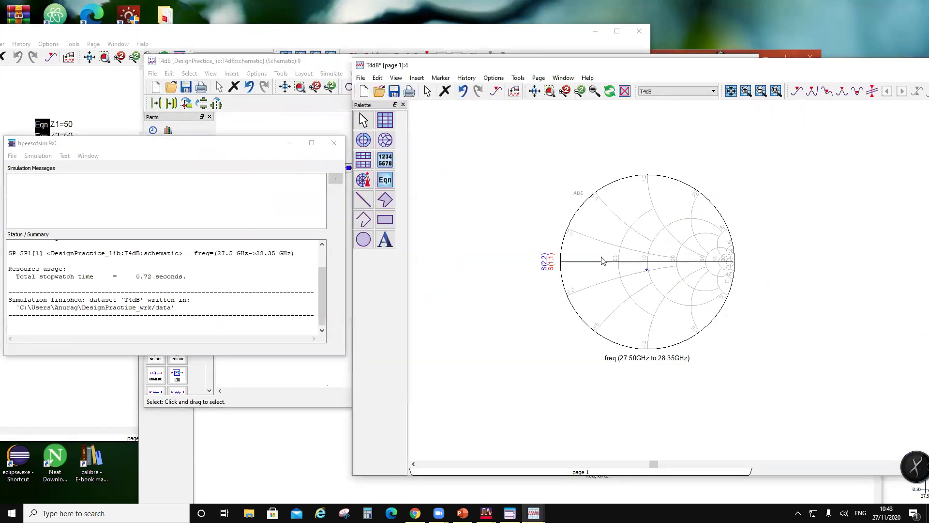
mouse_move(648, 271)
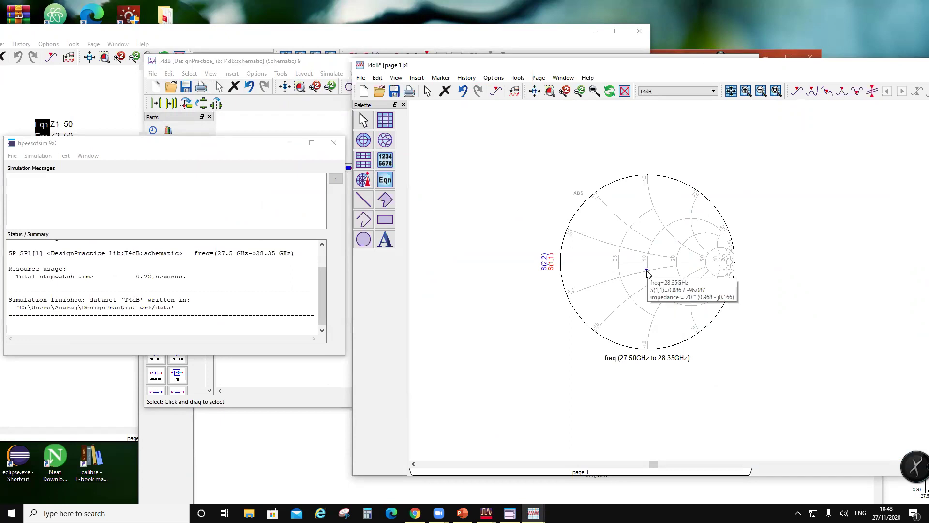
left_click_drag(586, 68, 308, 66)
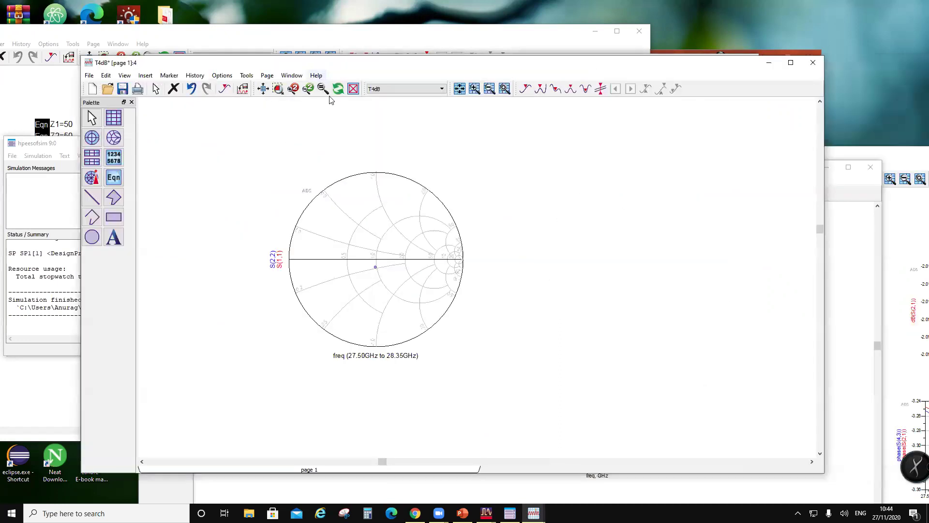
- Add a rectangular plot of S(2,1) in dB beside the Smith chart and examine the attenuation
left_click(115, 125)
left_click(525, 199)
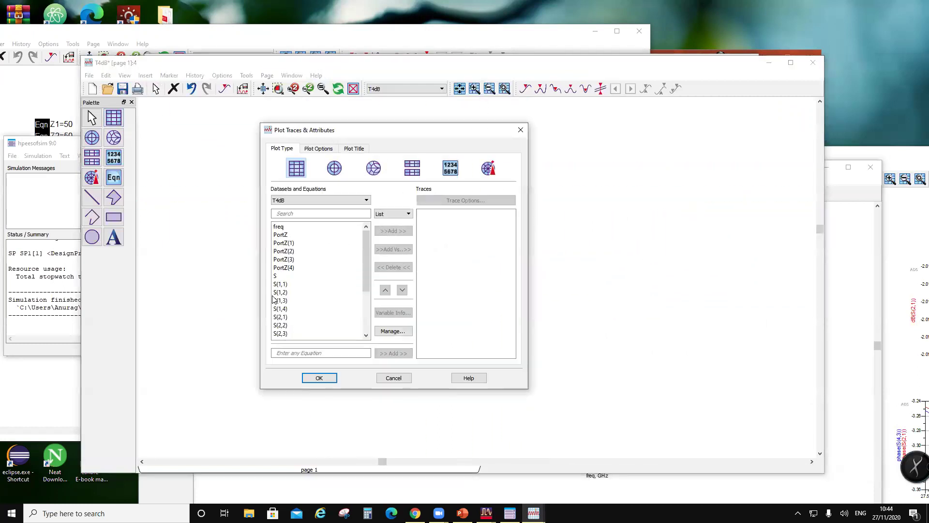
scroll(302, 304, "down", 3)
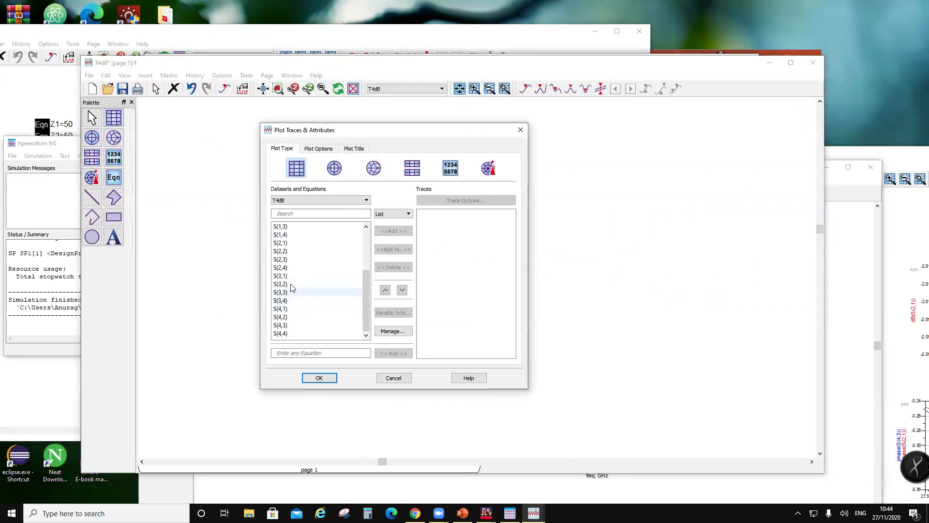
left_click(285, 243)
left_click(394, 231)
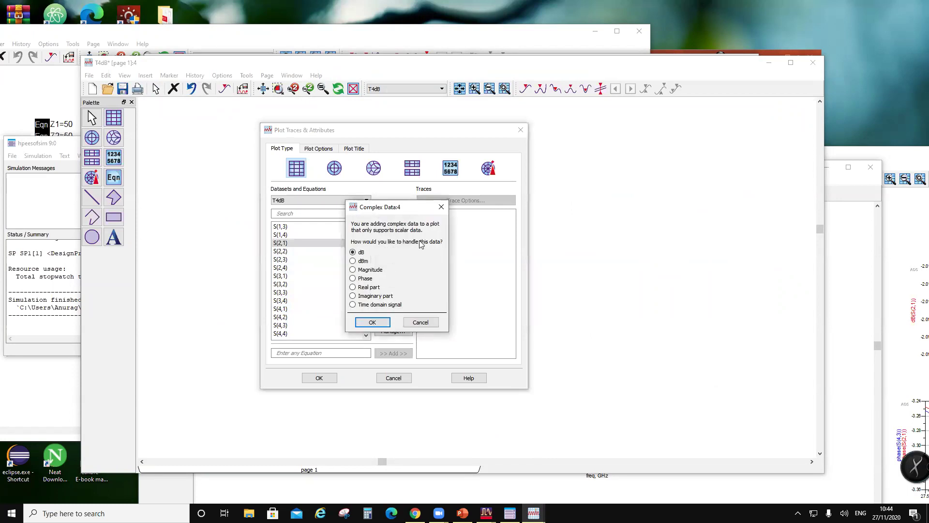
left_click(372, 322)
left_click(319, 378)
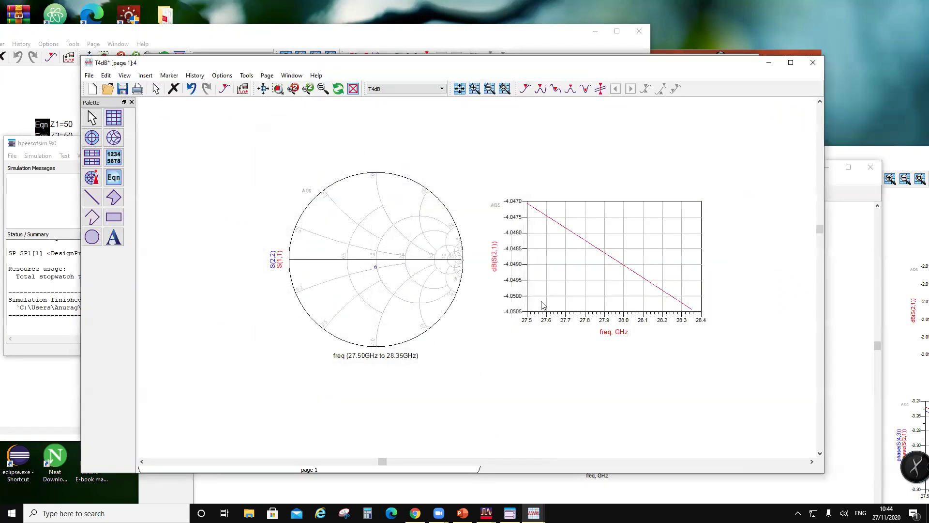
scroll(513, 273, "up", 2)
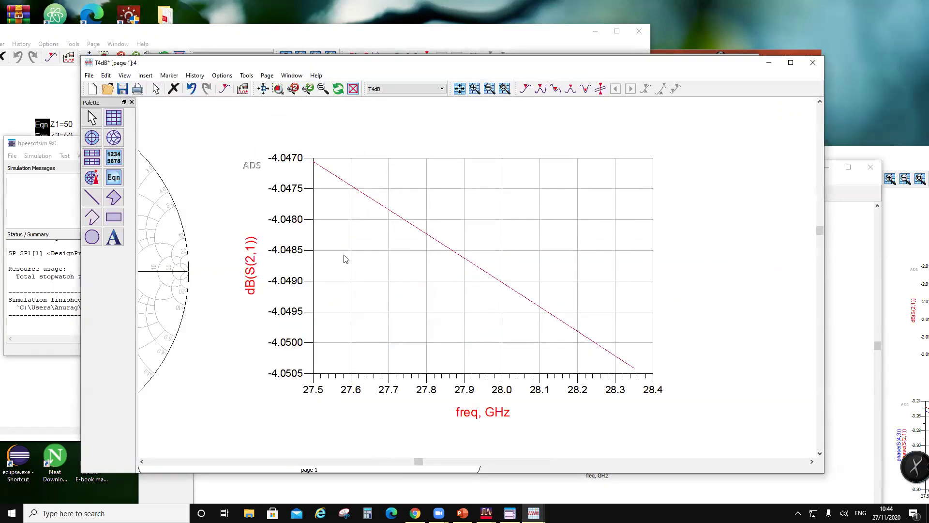
scroll(453, 306, "down", 1)
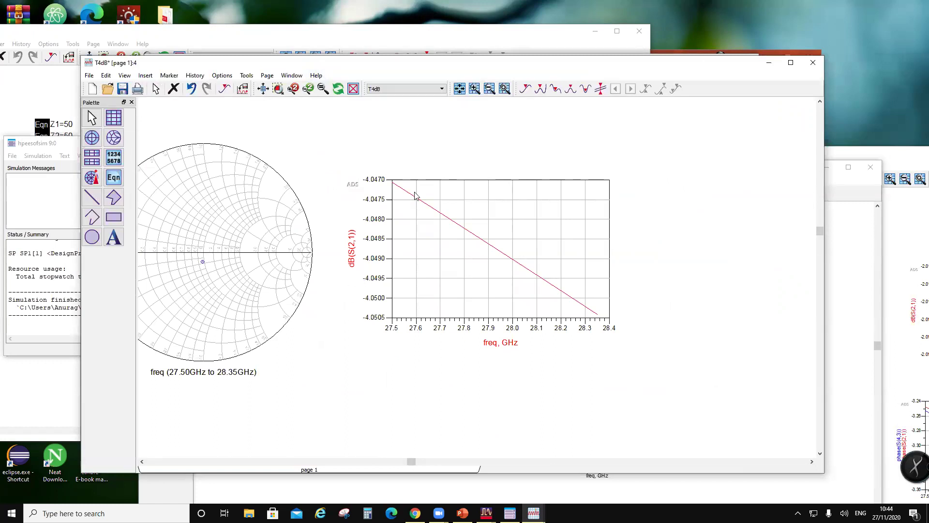
- Add a rectangular plot of the phase of S(2,1) below the dB plot and read the phase near mid-band
scroll(512, 313, "down", 1)
scroll(484, 310, "up", 1)
left_click(113, 118)
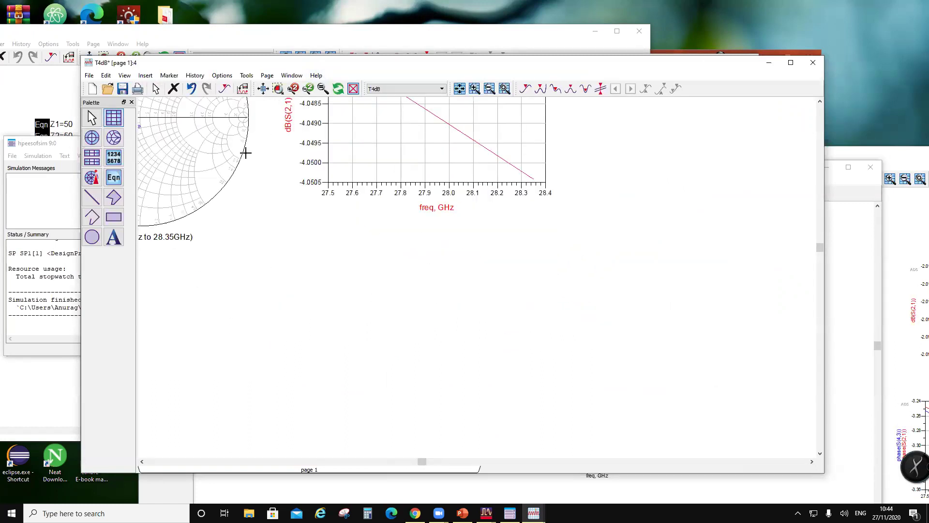
left_click(329, 254)
left_click(280, 317)
left_click(390, 231)
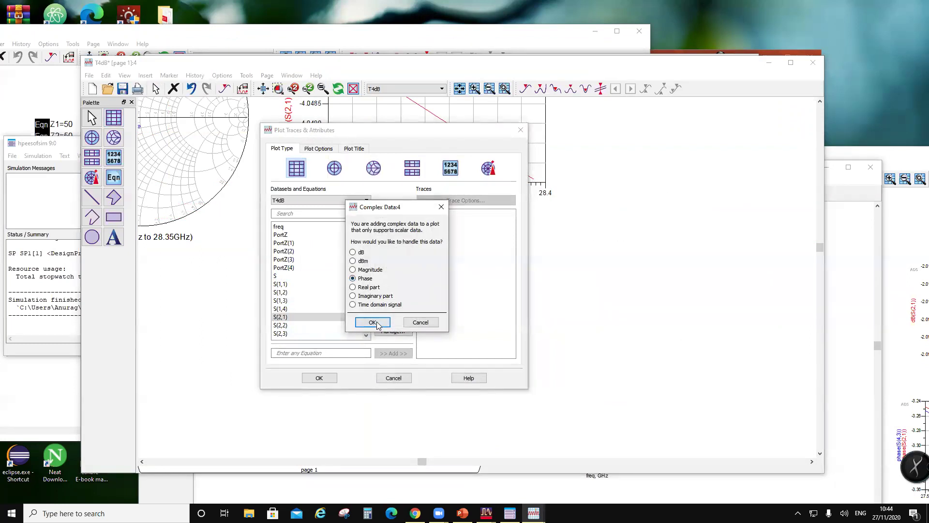
left_click(372, 321)
left_click(319, 378)
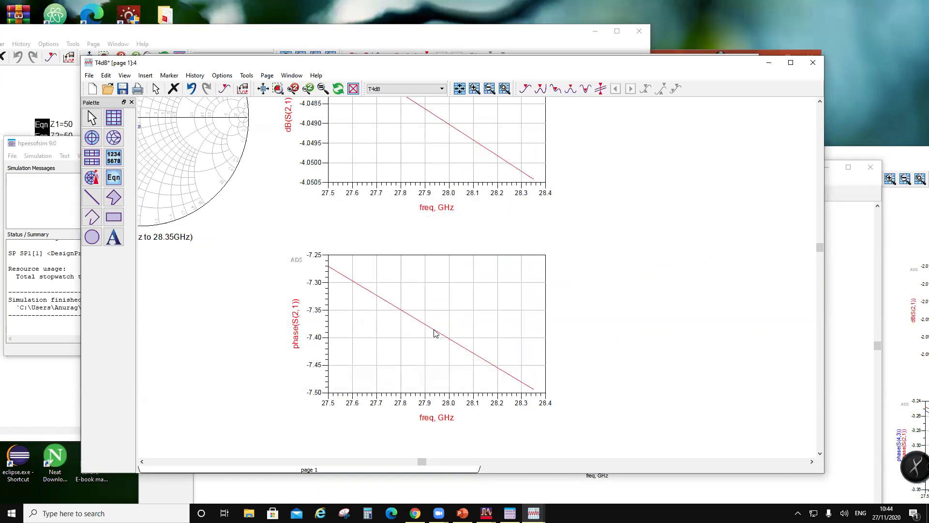
mouse_move(436, 333)
- Return to the T4dB schematic and set the electrical length E of reference line TL1 to 7.38
left_click_drag(278, 66, 589, 93)
left_click(377, 271)
scroll(480, 321, "down", 2)
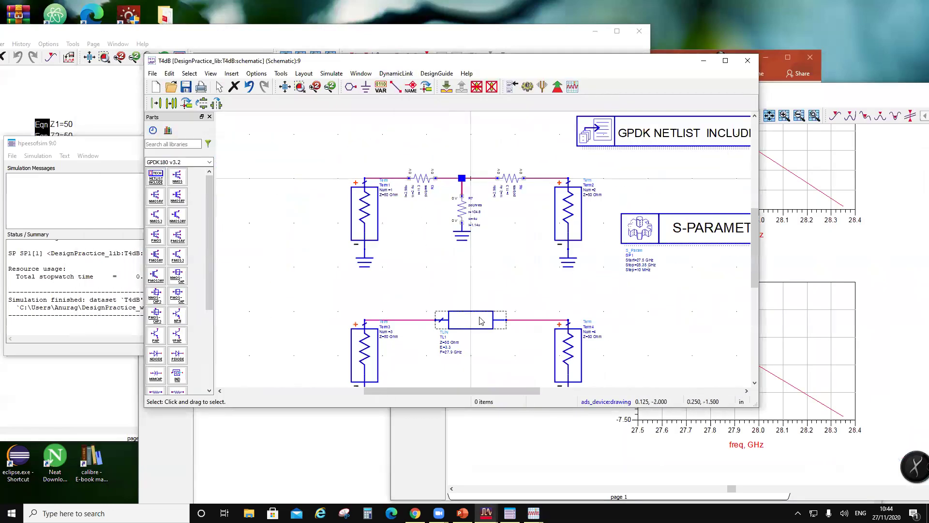
scroll(481, 320, "up", 2)
double_click(423, 286)
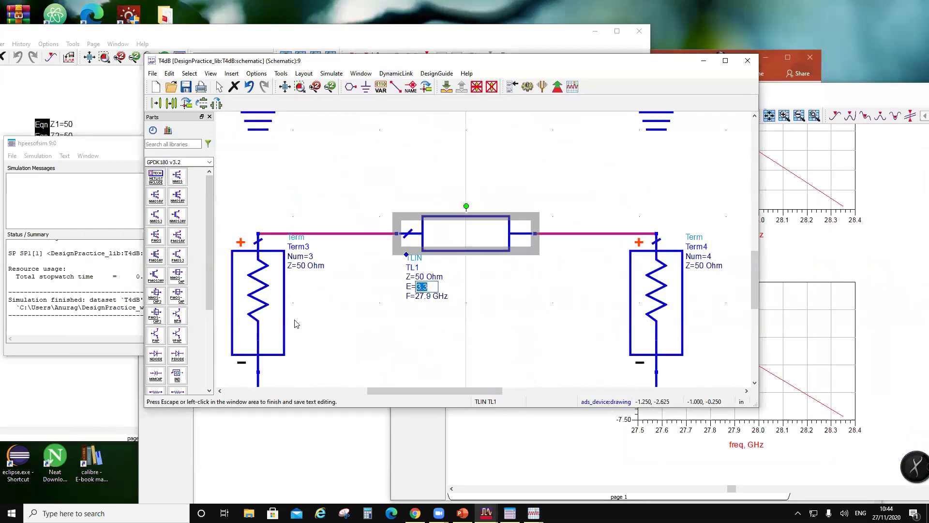
type("7")
left_click(376, 257)
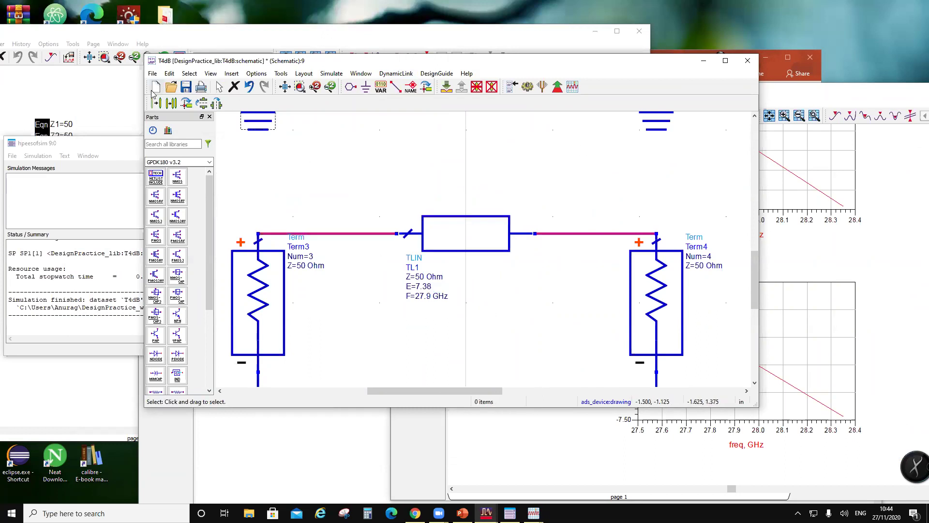
- Save and simulate the T4dB schematic, and add the phase of S(4,3) to the S(2,1) phase plot
left_click(187, 89)
left_click(530, 89)
double_click(684, 356)
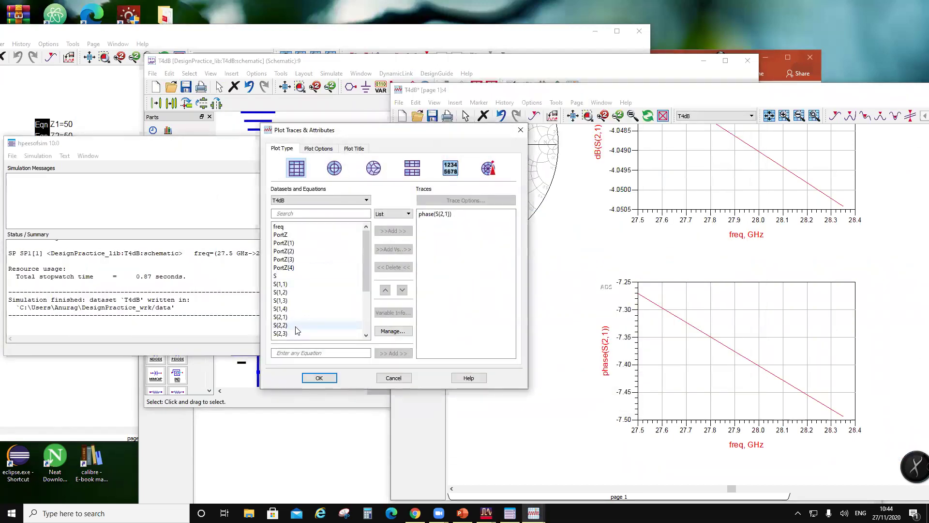
scroll(297, 330, "down", 3)
left_click(295, 326)
left_click(393, 231)
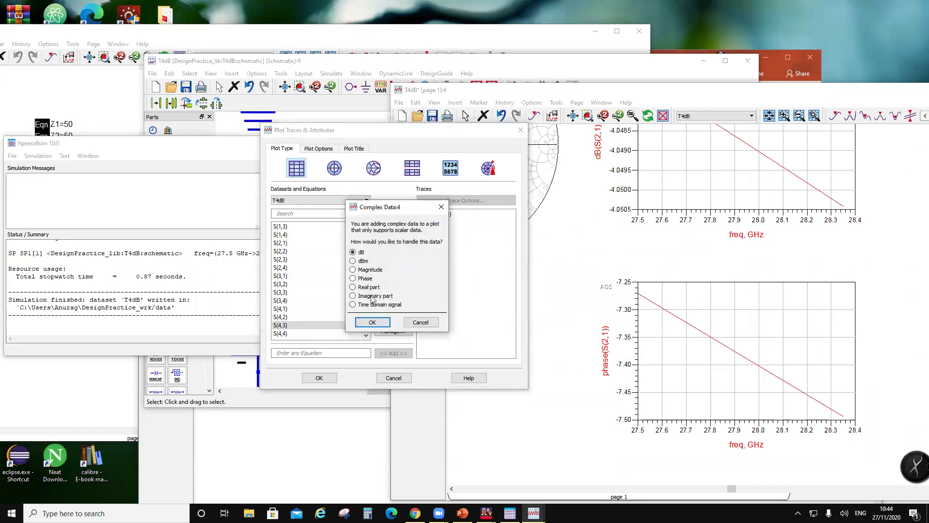
left_click(372, 322)
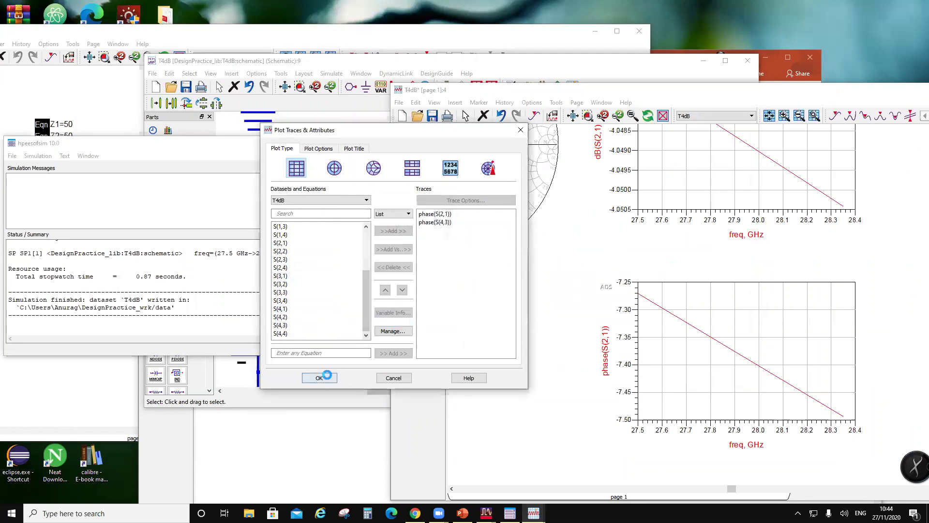
left_click(318, 377)
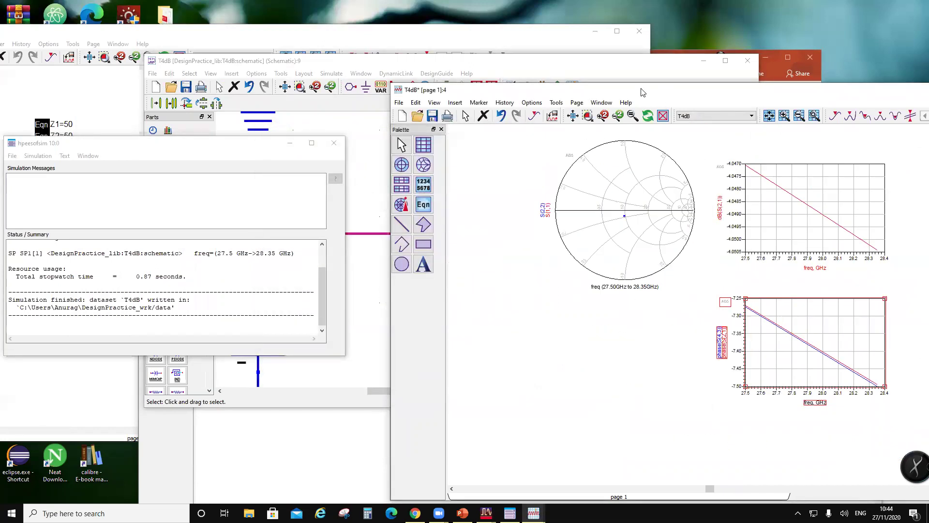
left_click_drag(643, 92, 327, 69)
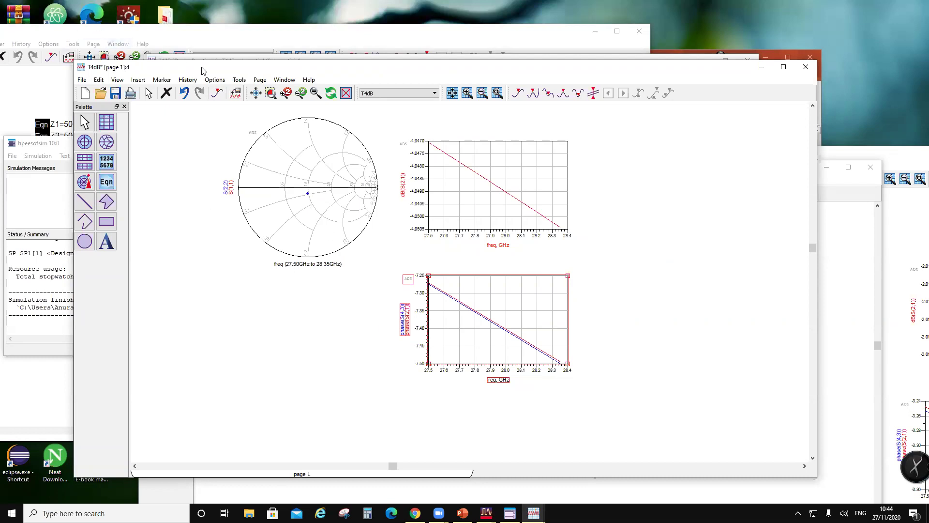
- Select the T resistor network together with line TL1 in the T4dB schematic, and close the schematic
left_click_drag(202, 71, 618, 180)
left_click(370, 65)
scroll(477, 241, "down", 2)
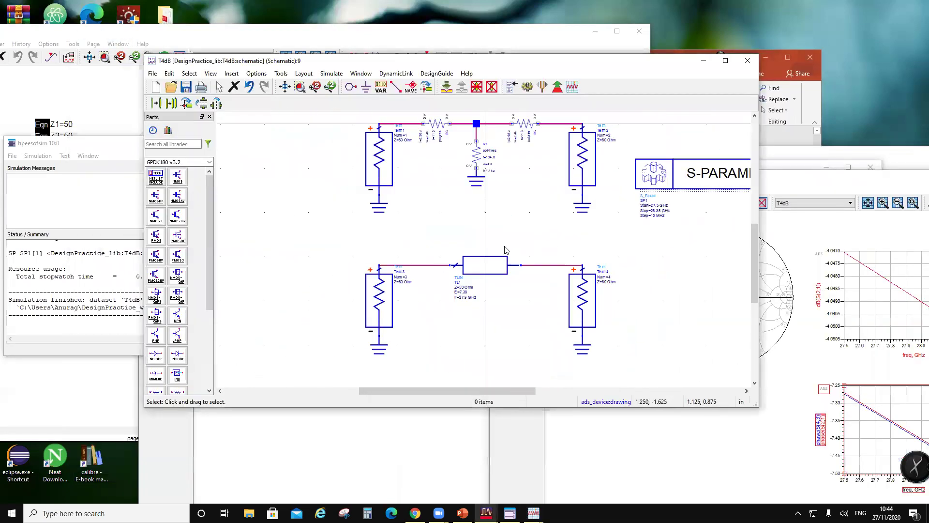
left_click_drag(401, 131, 466, 315)
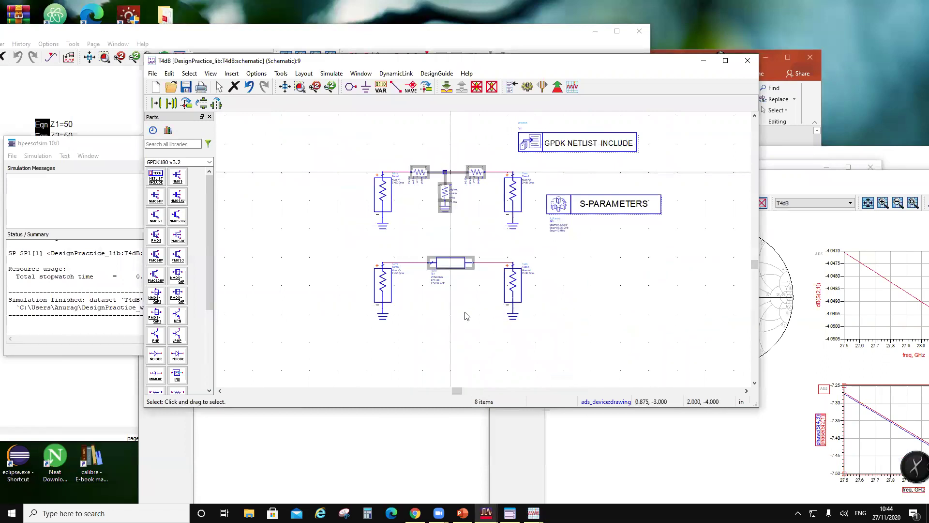
left_click(748, 60)
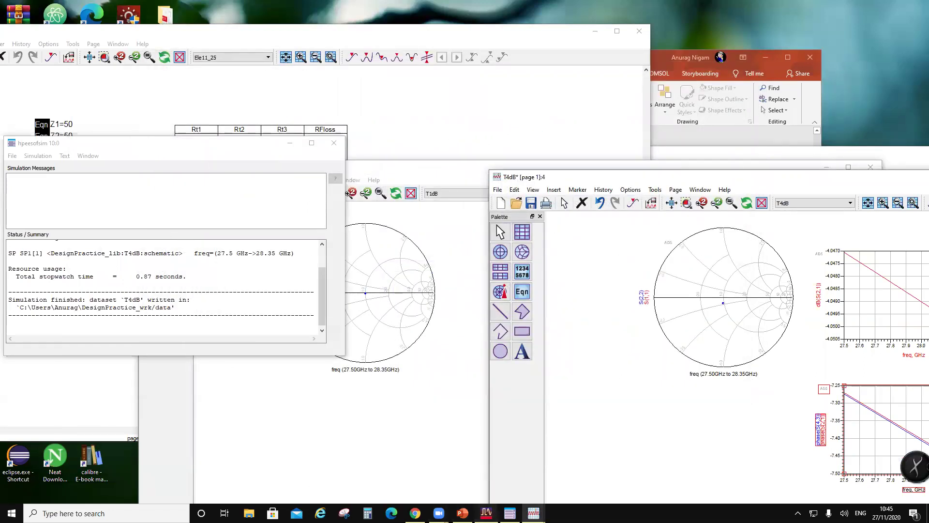
- Copy the T2CdB cell within the Attn folder under the new name T4CdB
left_click(487, 512)
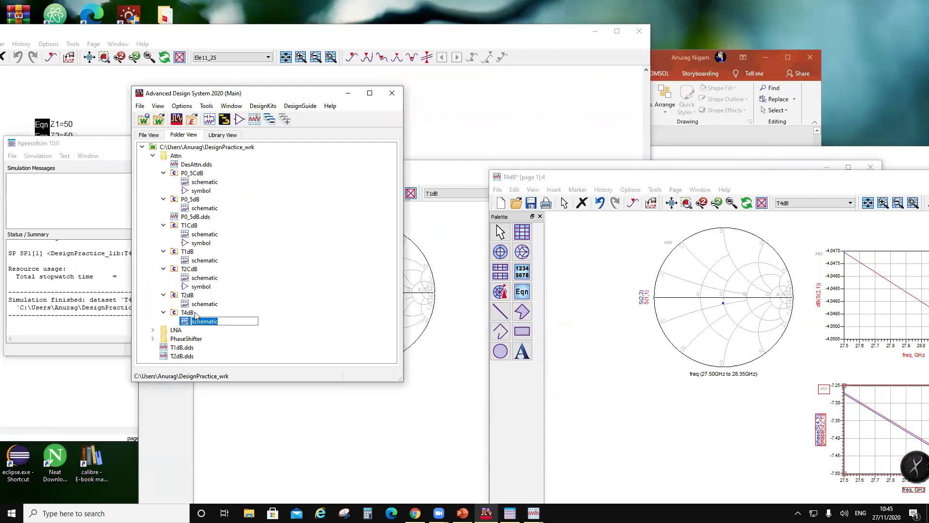
right_click(190, 270)
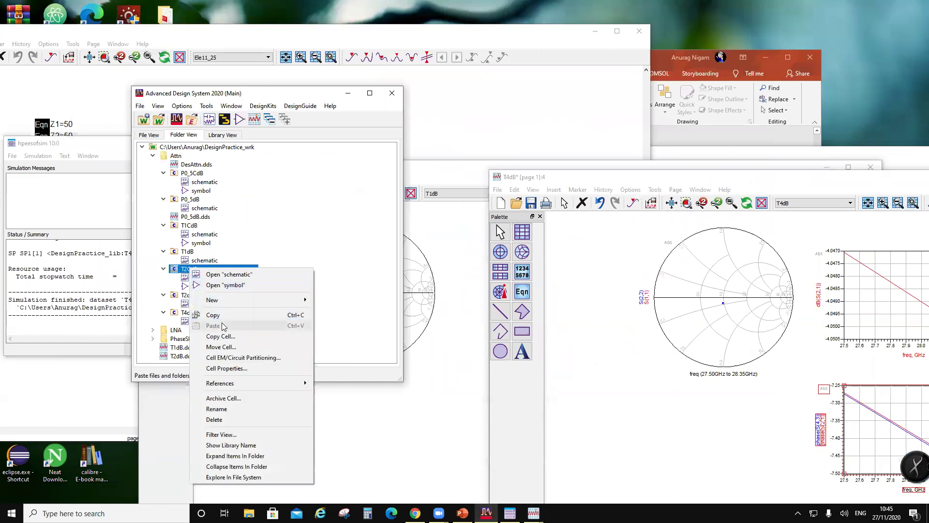
mouse_move(236, 308)
left_click(236, 336)
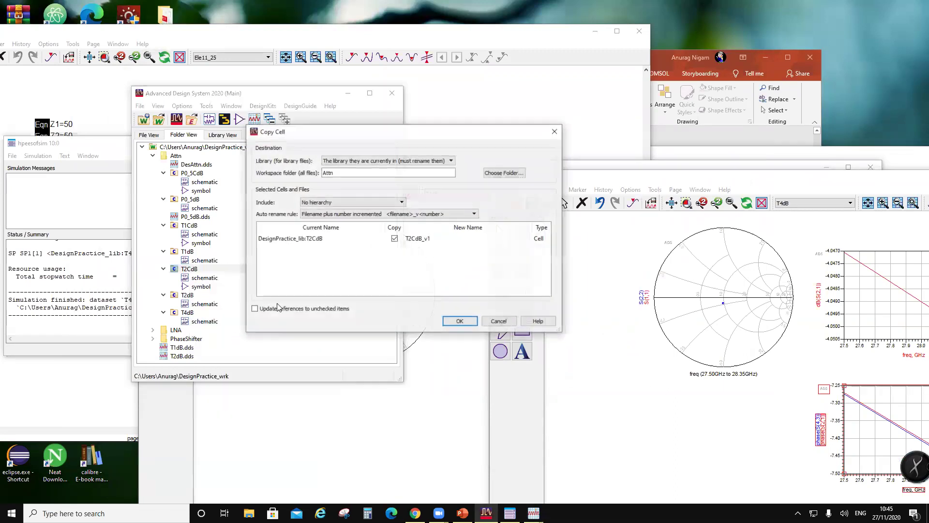
left_click(414, 236)
left_click(411, 237)
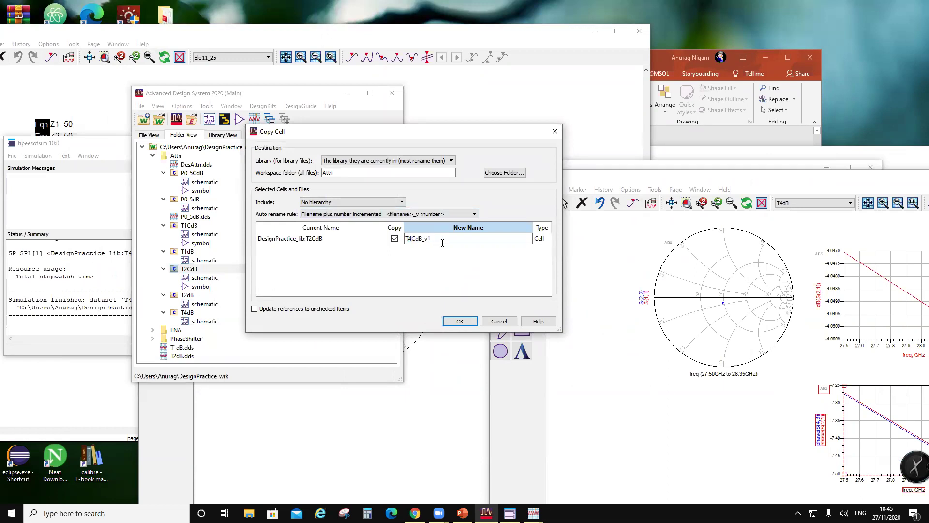
left_click(458, 321)
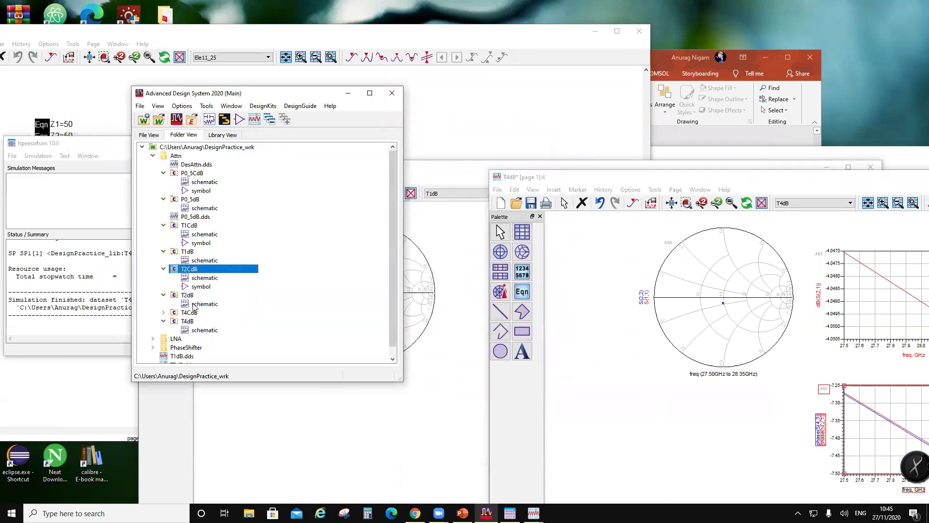
- Replace the network between the ports of the T4CdB schematic with the copied T-attenuator resistors and transmission line, leaving out the ground symbol
left_click(163, 312)
double_click(204, 321)
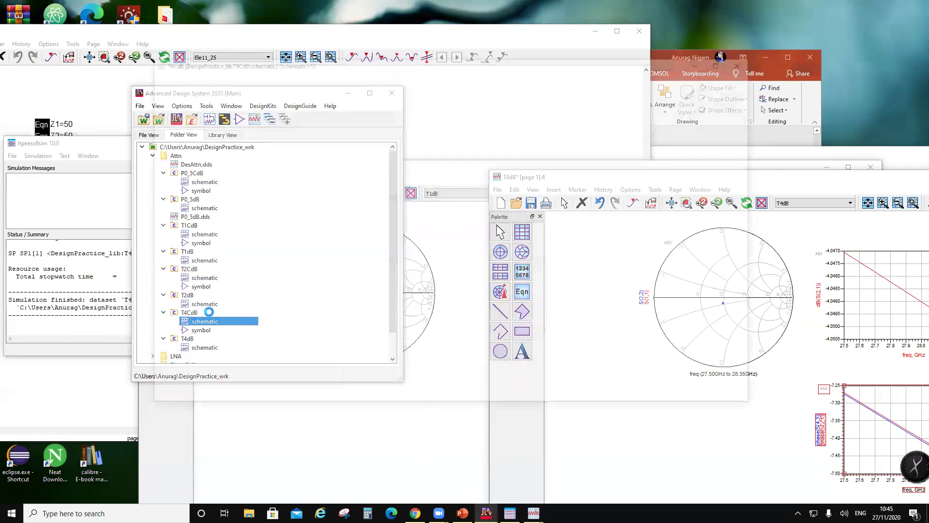
left_click_drag(393, 141, 565, 367)
key("Delete")
key("ctrl+v")
key("Escape")
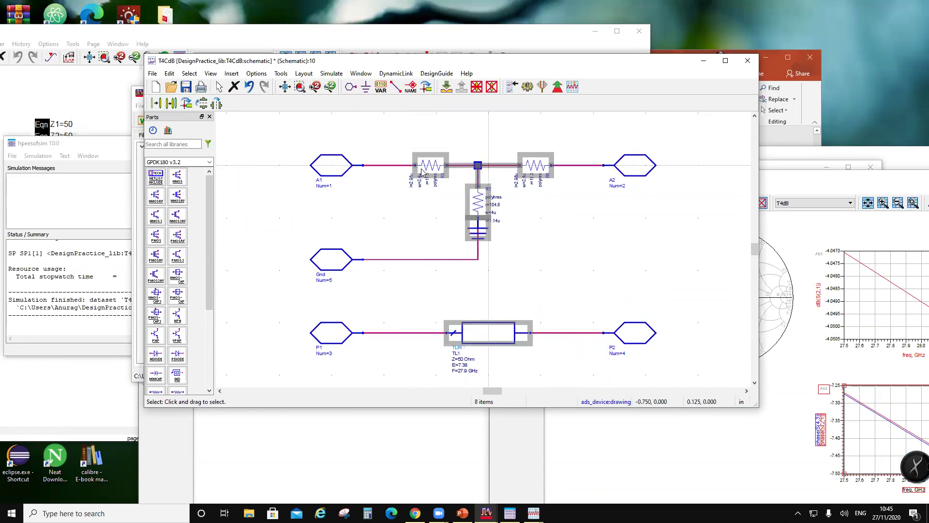
left_click(575, 215)
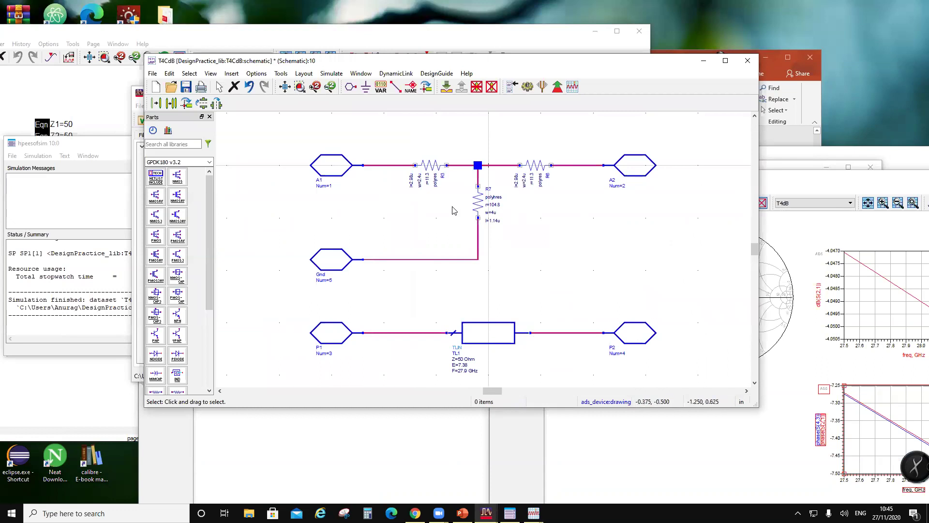
- Undo a trial move of the shunt resistor, and save and close the T4CdB schematic
left_click_drag(477, 214, 530, 215)
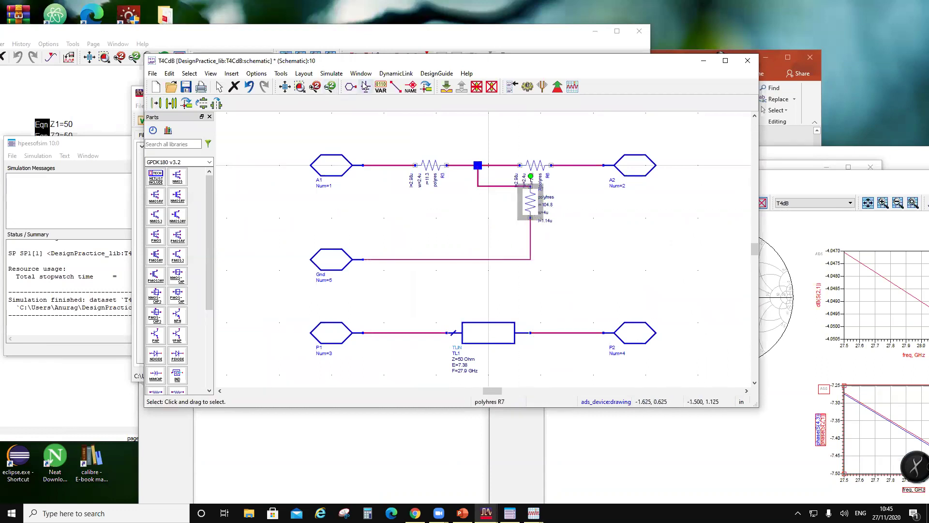
left_click(249, 86)
left_click(185, 86)
left_click(747, 60)
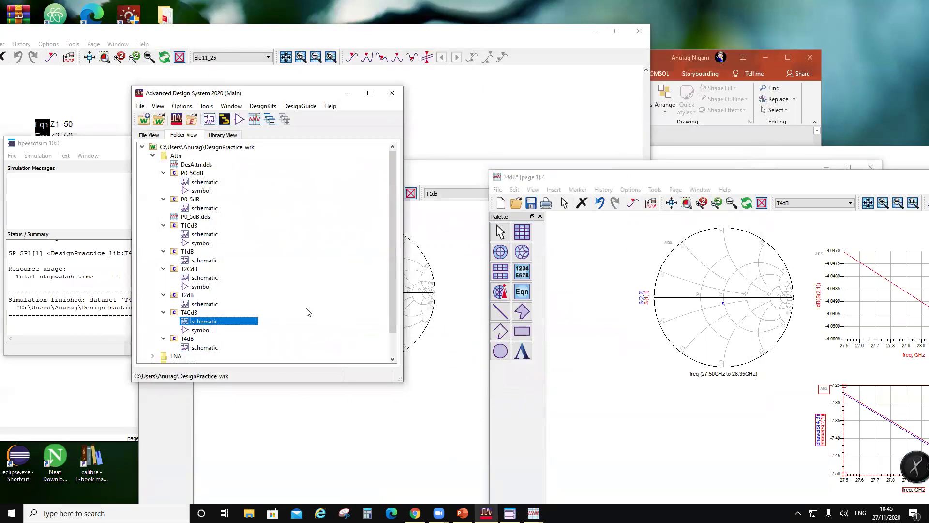
- Save the T4dB data display and close its window
left_click_drag(619, 178, 400, 137)
left_click(312, 162)
left_click_drag(596, 142, 247, 138)
left_click(659, 134)
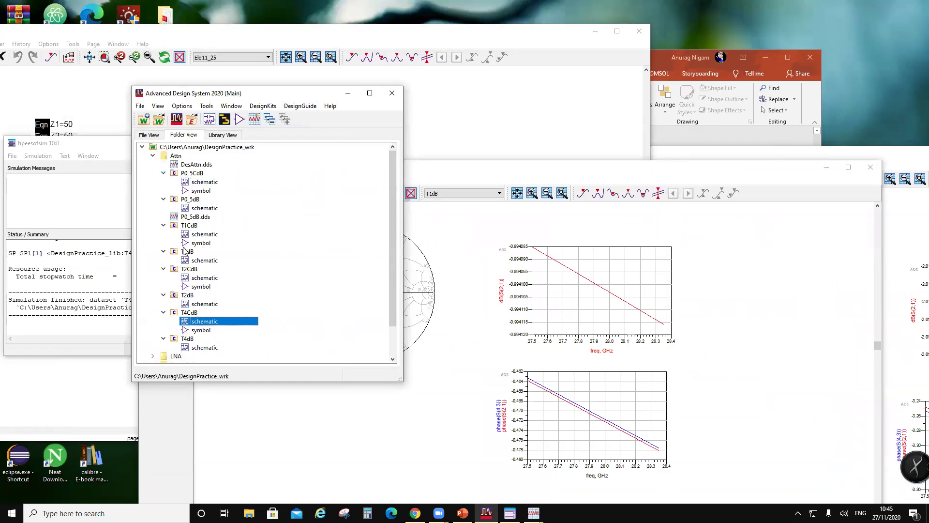
- Copy the P0_5dB cell within the Attn folder under the name P8dB and open the new cell's schematic
left_click(192, 200)
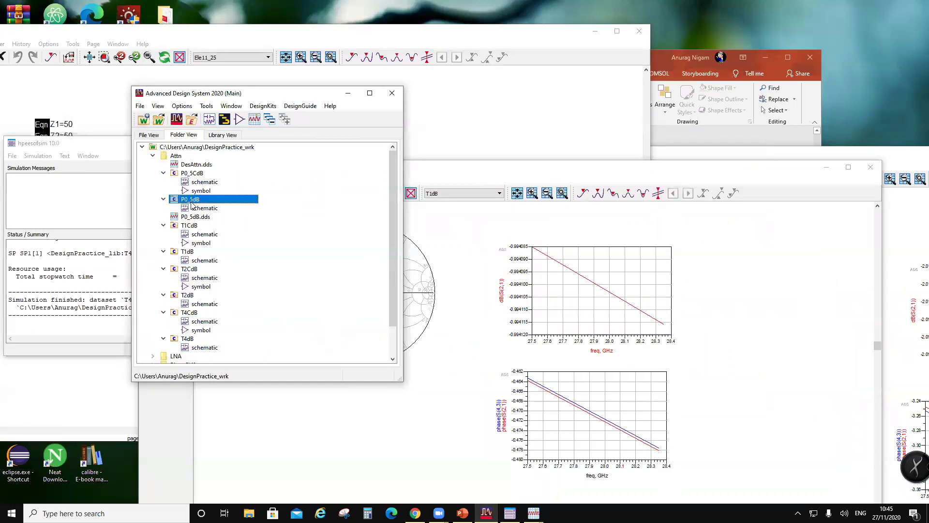
right_click(192, 203)
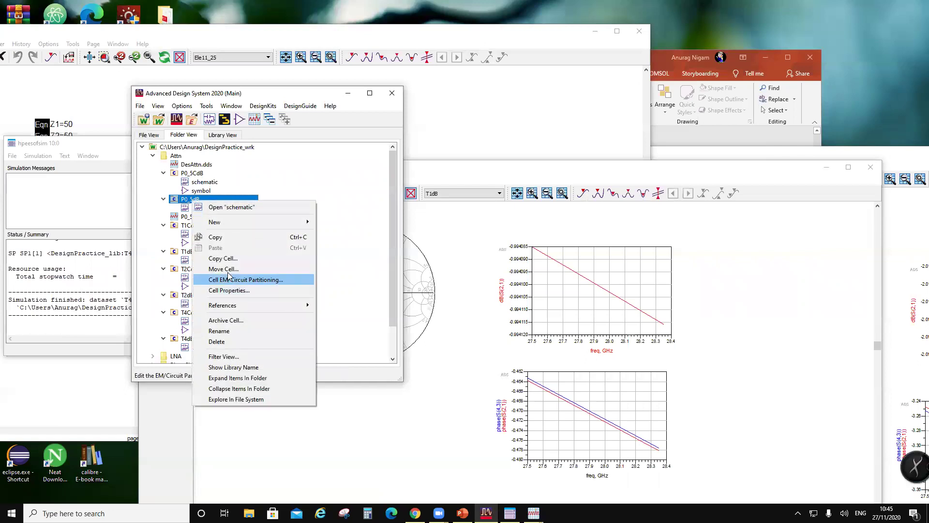
left_click(281, 255)
double_click(417, 239)
left_click(418, 238)
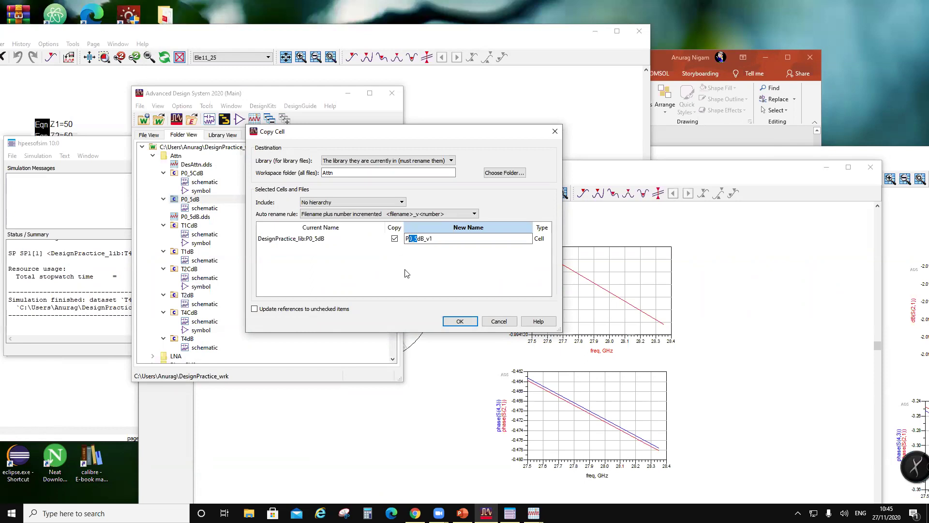
type("8dB")
left_click(458, 321)
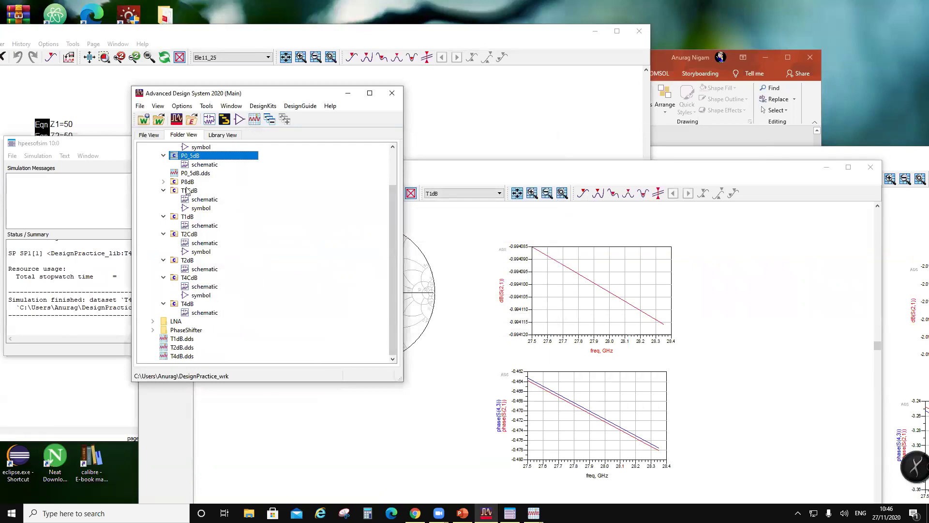
left_click(164, 181)
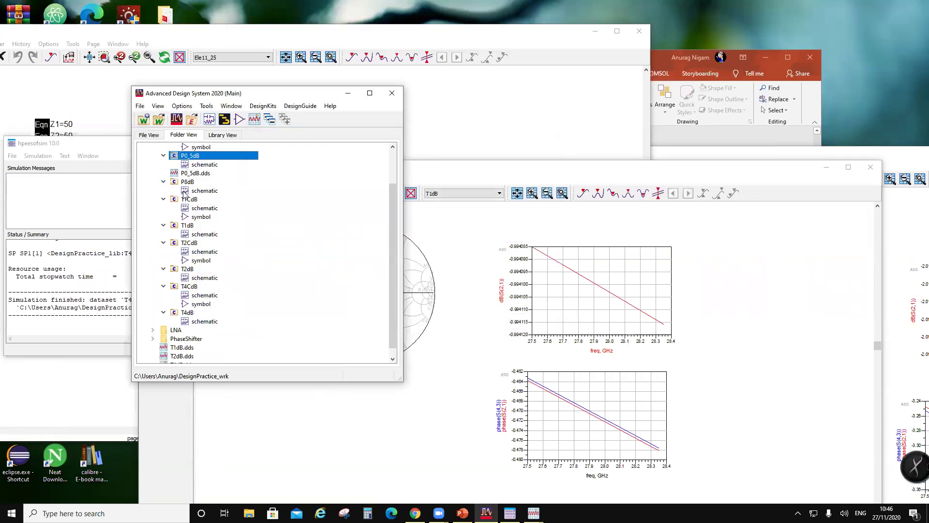
double_click(200, 191)
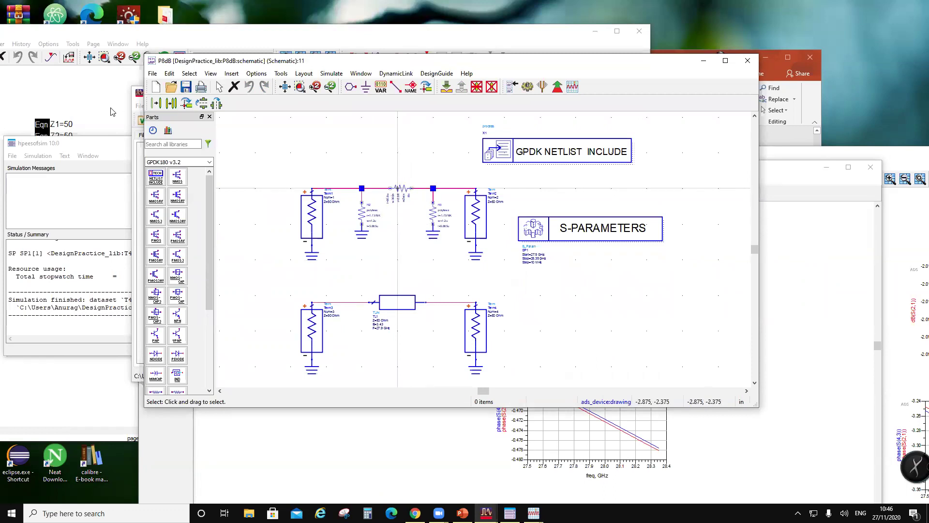
- Look up the pi-attenuator resistor values for 8 dB loss in the DesAttn data display and return to the schematic
key("alt+Tab")
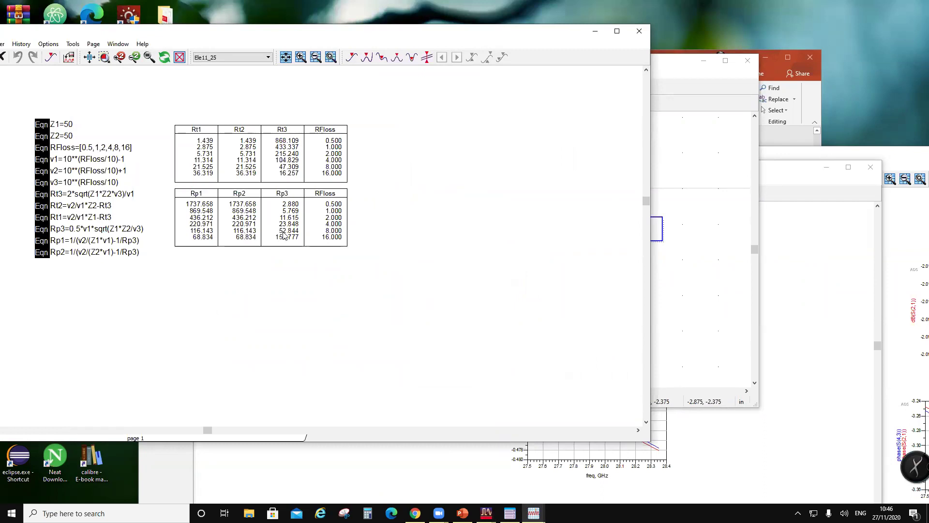
left_click(414, 464)
left_click(700, 132)
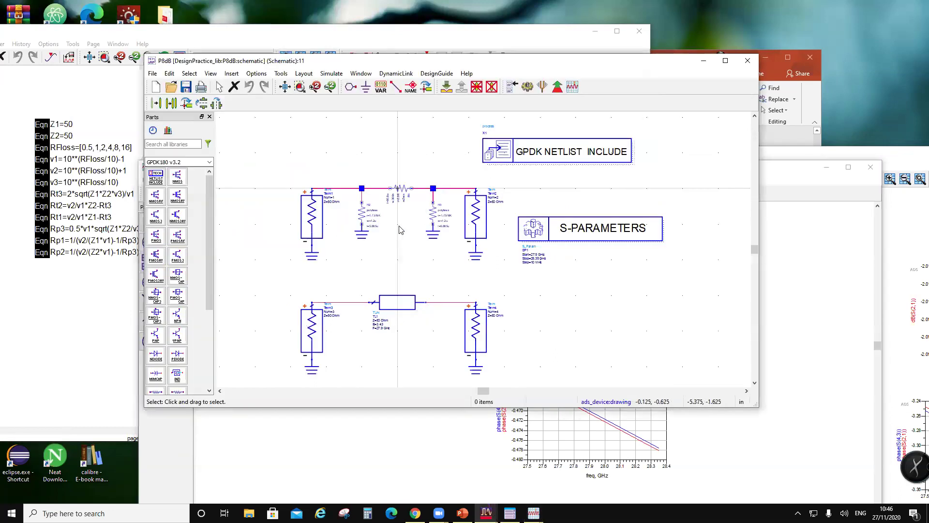
- Set the P8dB schematic's left shunt resistor to a width of 4u and a total resistance of 116
left_click(430, 209)
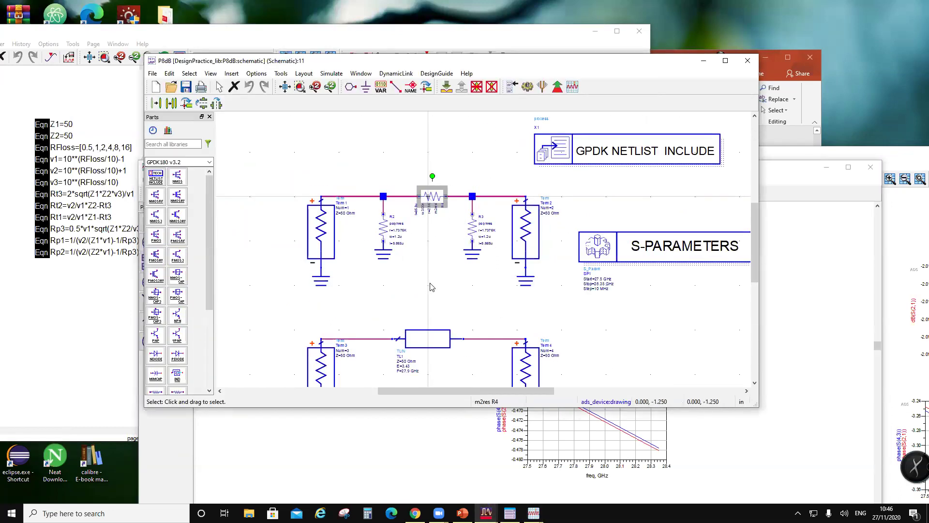
double_click(384, 227)
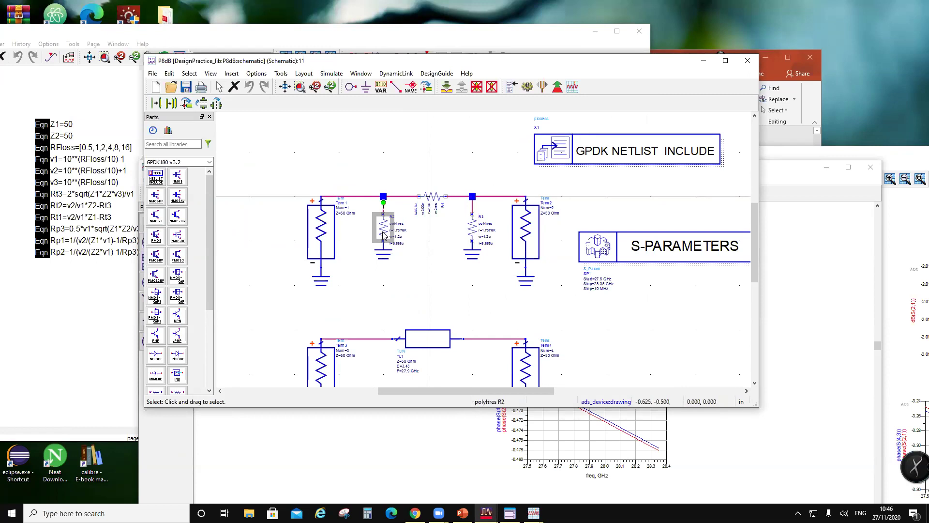
left_click(192, 177)
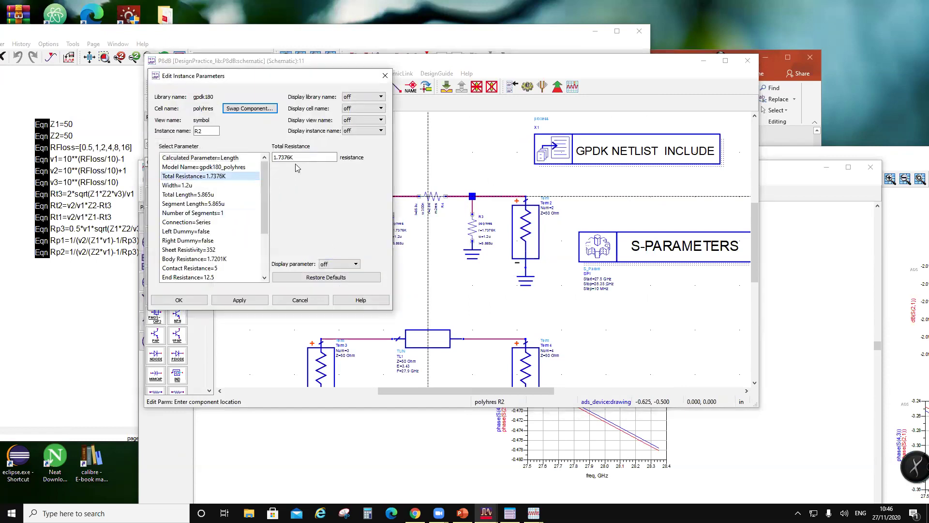
left_click(193, 185)
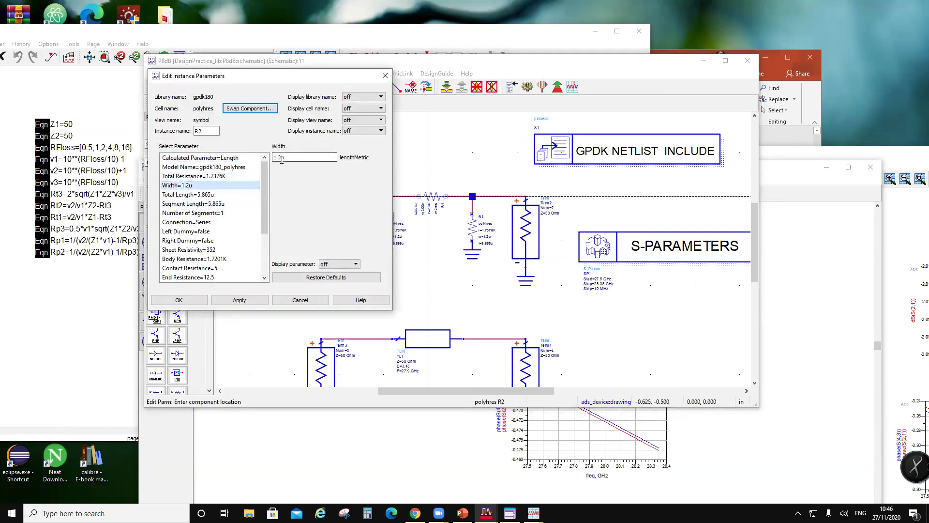
type("4u")
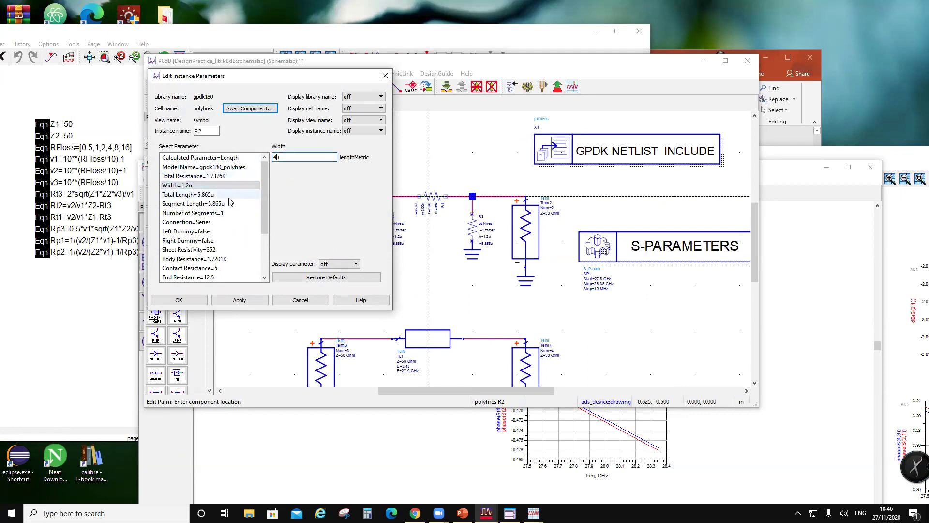
left_click(227, 176)
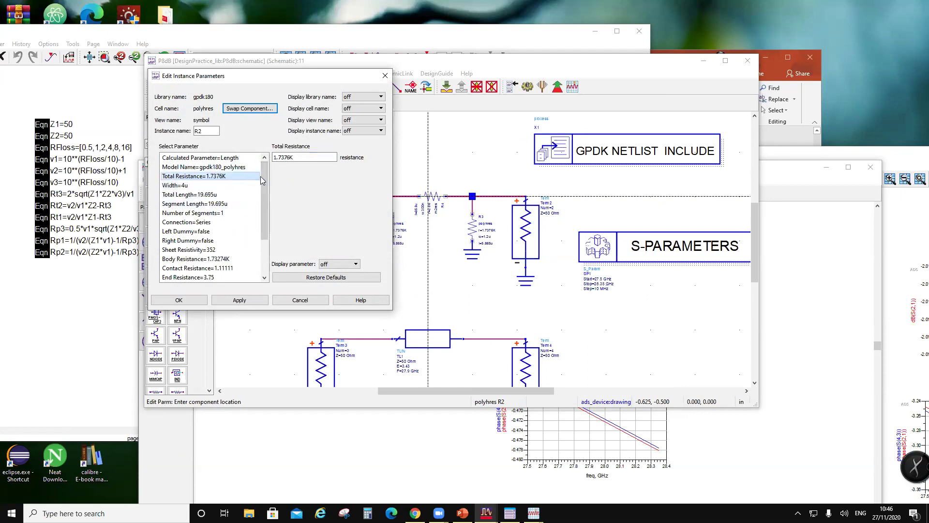
left_click_drag(294, 158, 242, 161)
type("116")
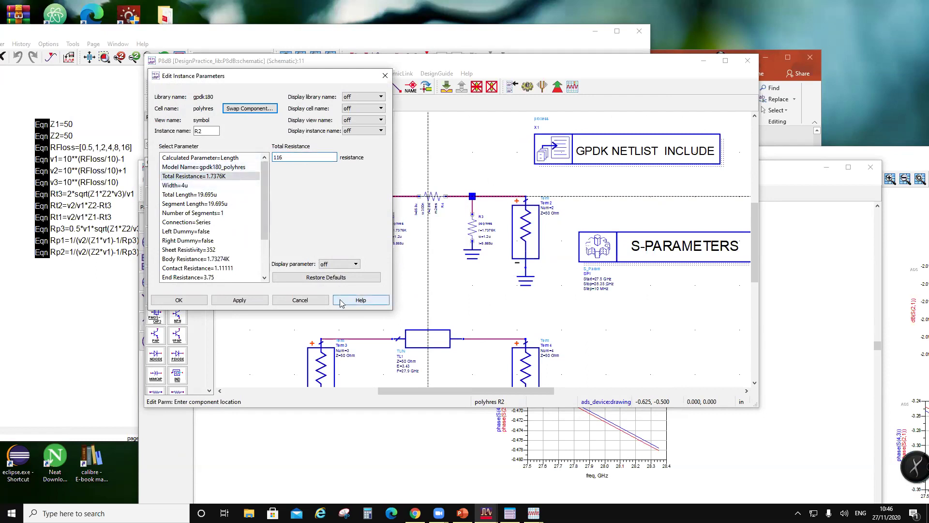
- Recheck the 8 dB Rp1 value in DesAttn and refine the left shunt resistor's total resistance to 116.1
left_click(534, 513)
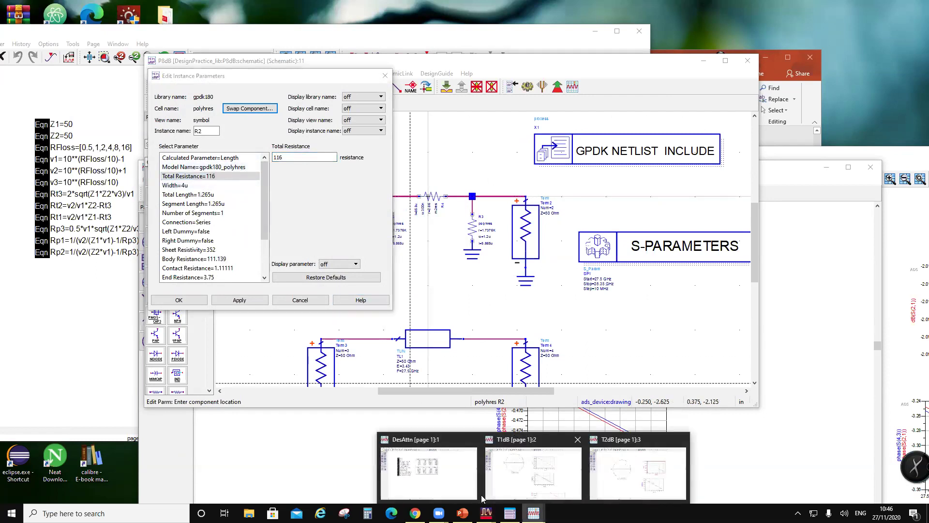
left_click(473, 494)
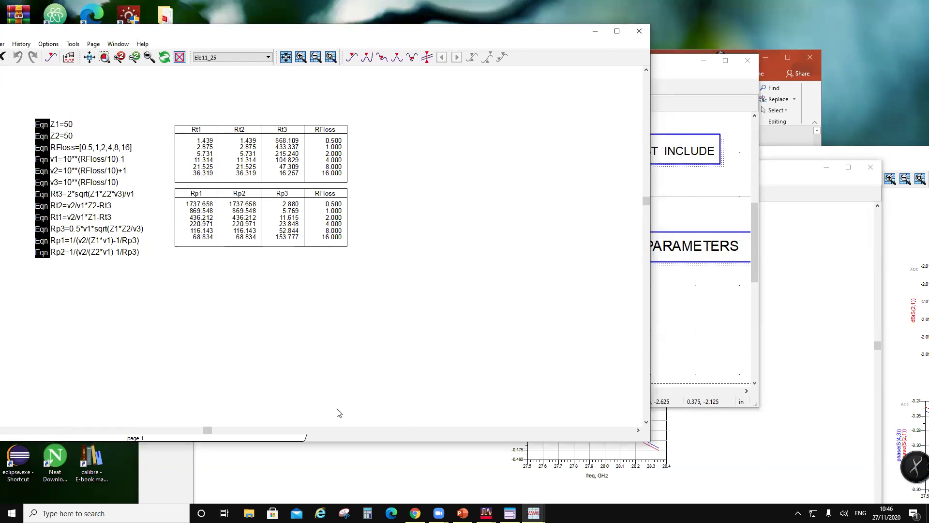
left_click(342, 460)
mouse_move(486, 513)
left_click(515, 465)
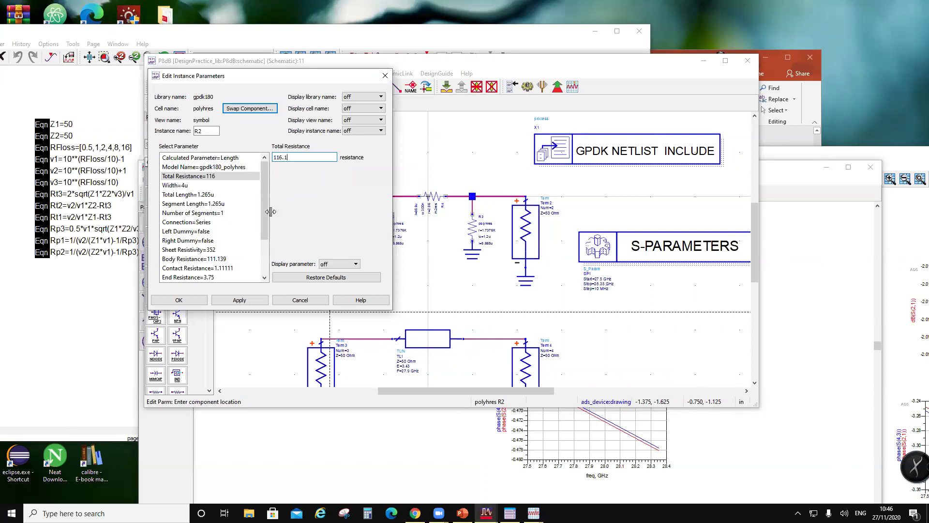
left_click(179, 300)
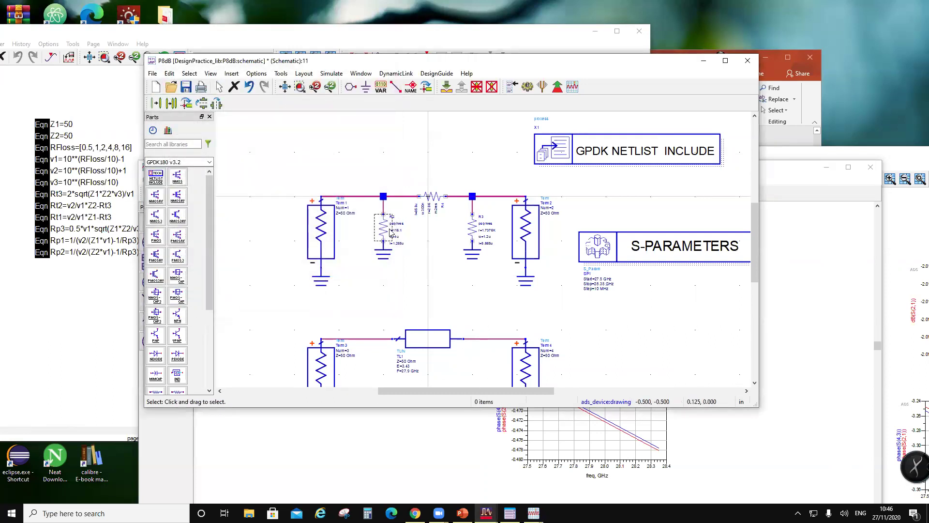
- Replace the right shunt resistor with a copy of the left shunt resistor
left_click(469, 231)
key("Delete")
left_click(387, 225)
left_click(171, 103)
left_click(383, 213)
left_click(473, 213)
- Inspect the series resistor's parameters and compare them with the 8 dB Rp3 value in the DesAttn data display
double_click(437, 204)
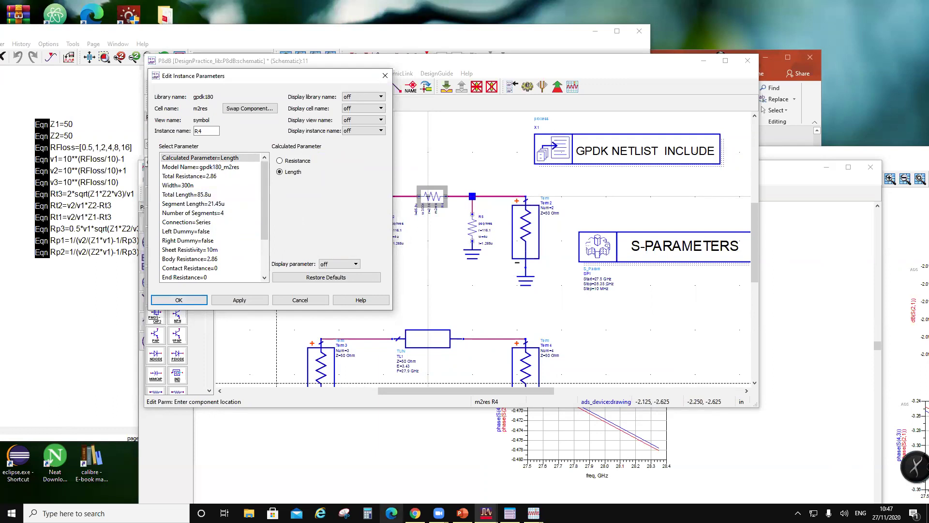
left_click(534, 513)
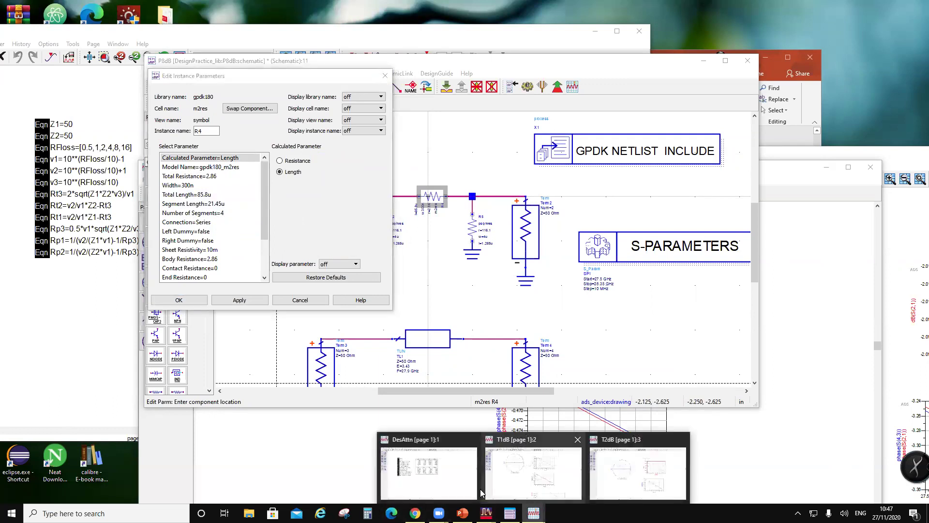
left_click(428, 466)
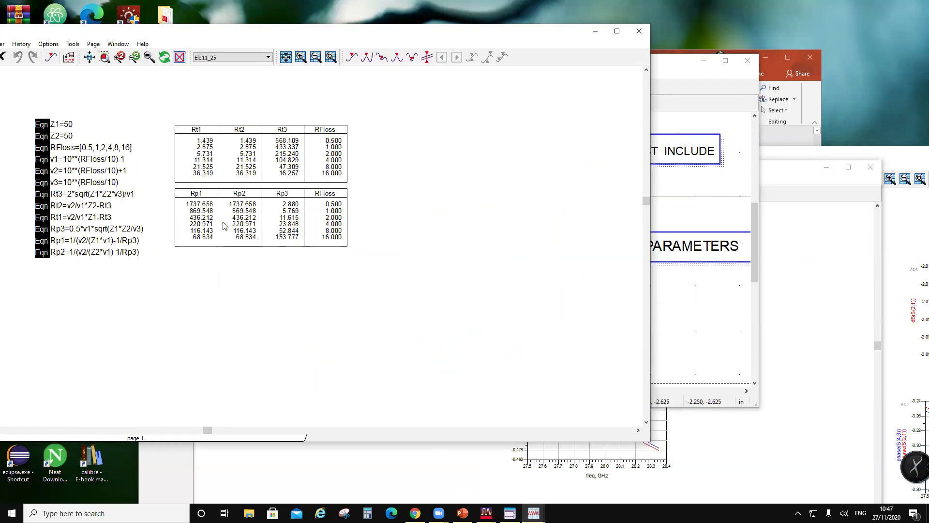
left_click(334, 461)
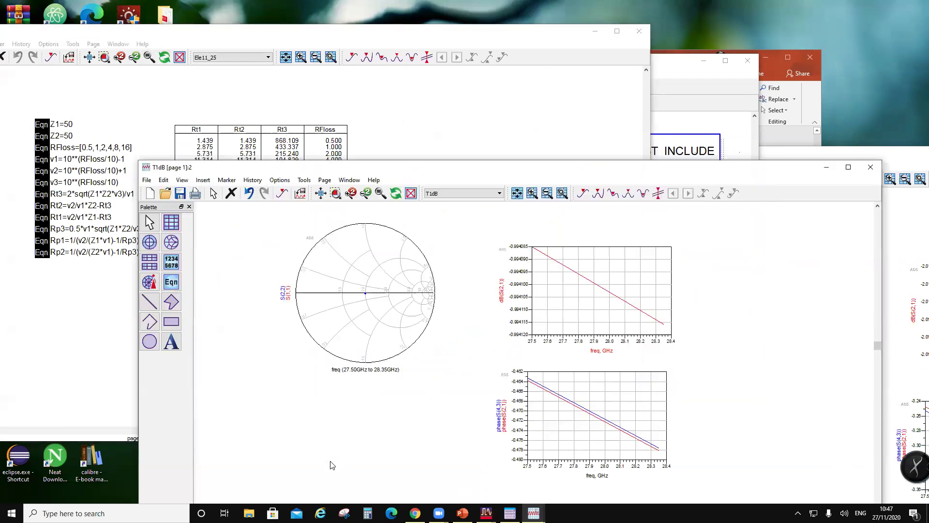
left_click(693, 98)
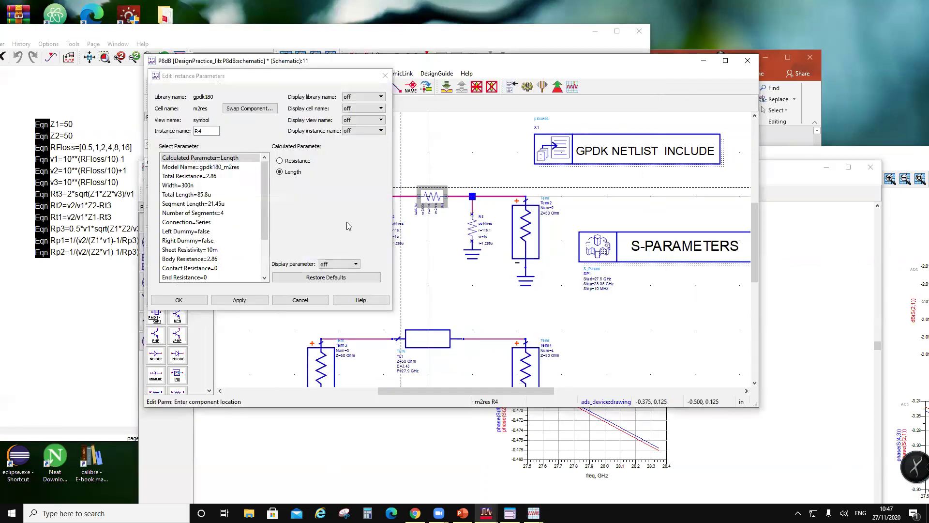
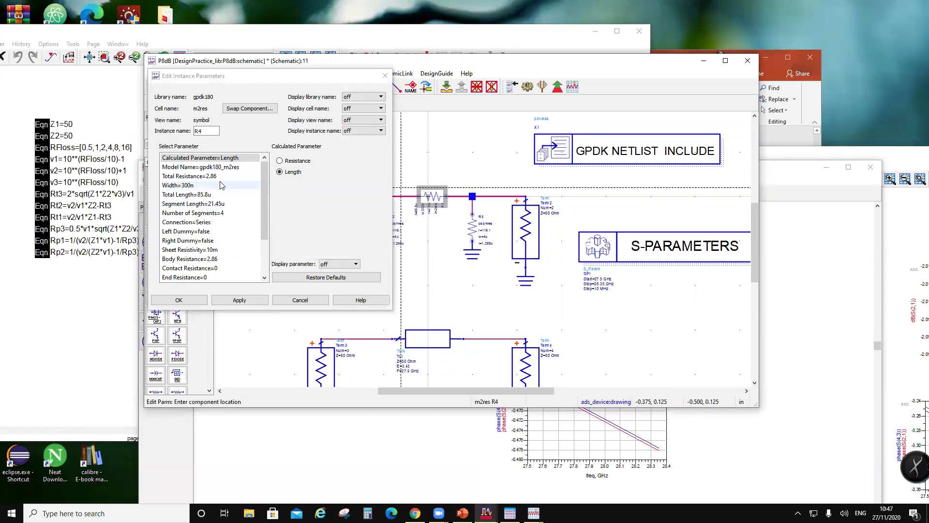
left_click(386, 75)
- Delete the series m2res resistor between the two shunt arms
key("Delete")
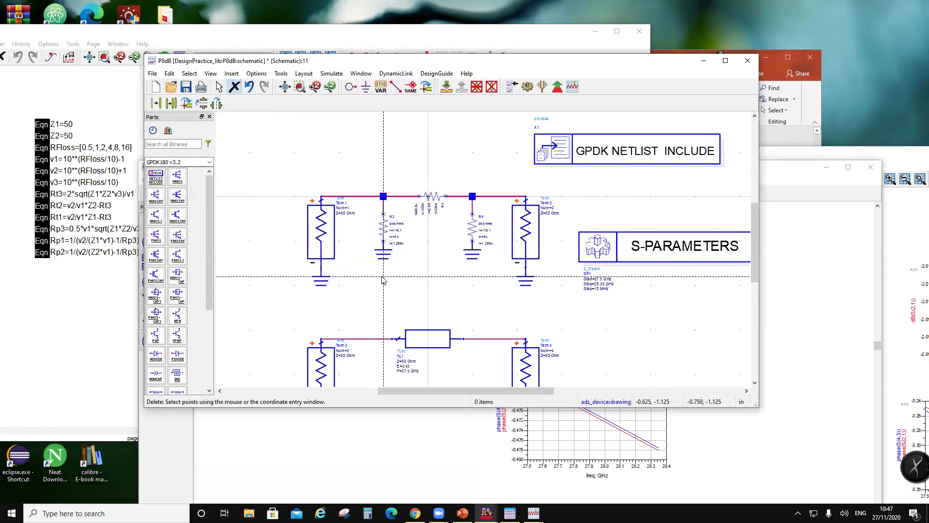
left_click(433, 199)
key("Escape")
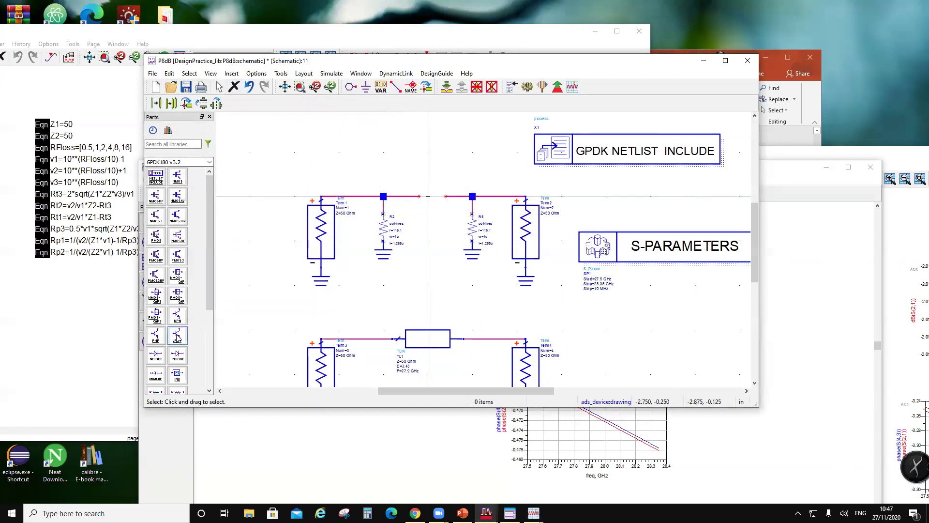
- Insert a GPDK180 polyres resistor with total resistance 52.8, rotated horizontally, as the series element between the two shunt arms
scroll(175, 297, "down", 3)
left_click(177, 266)
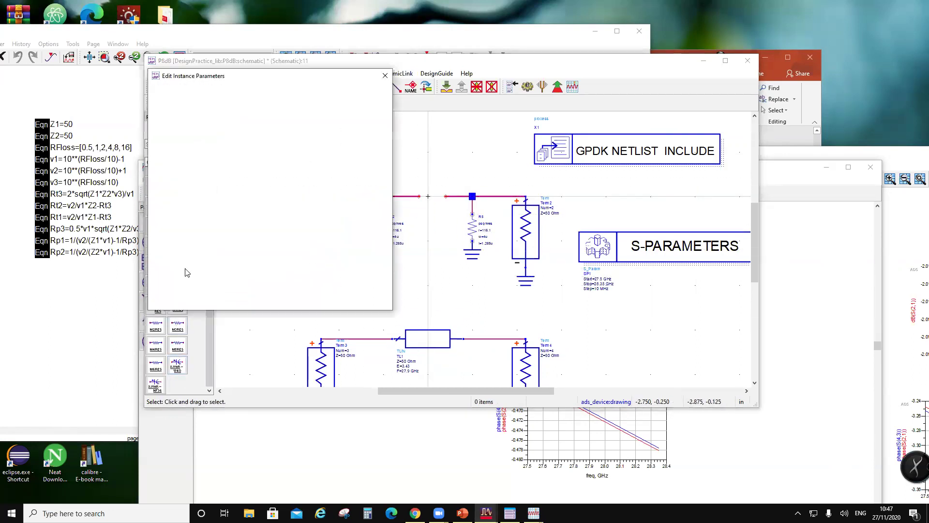
left_click(247, 173)
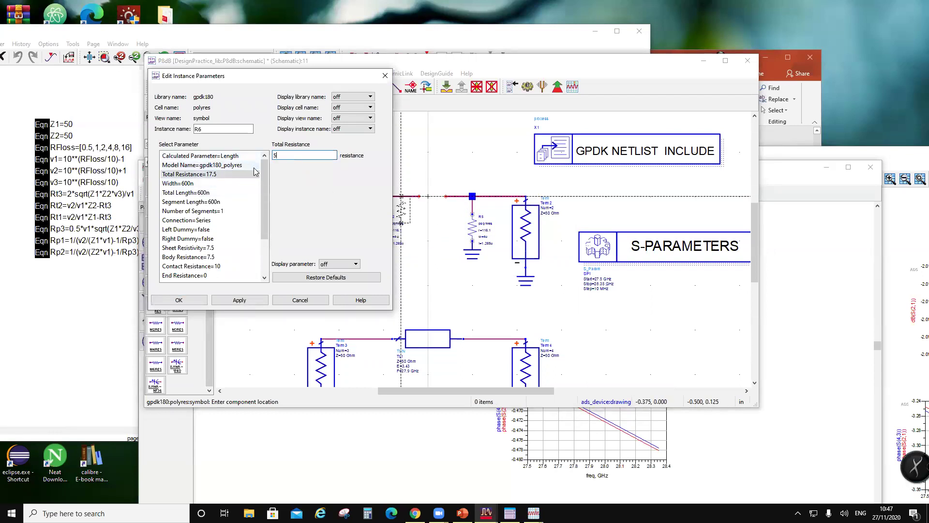
type("52.8")
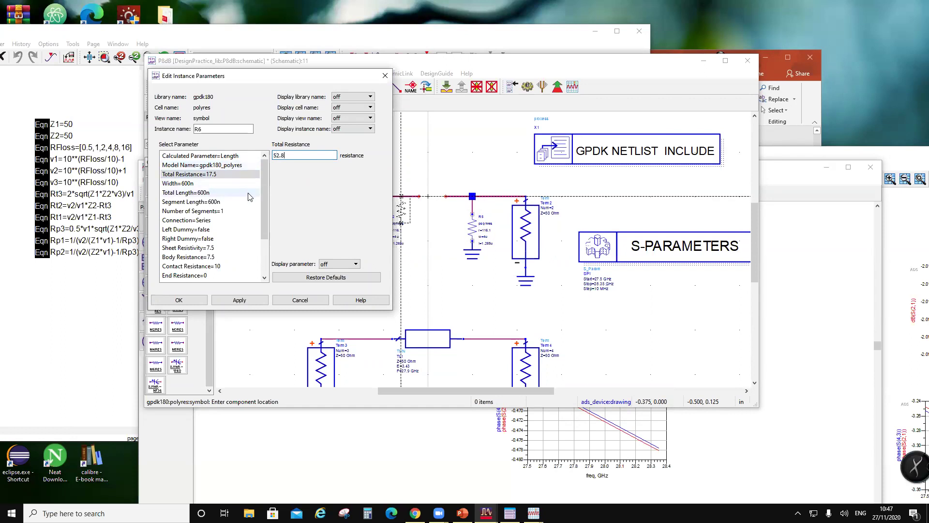
left_click(241, 183)
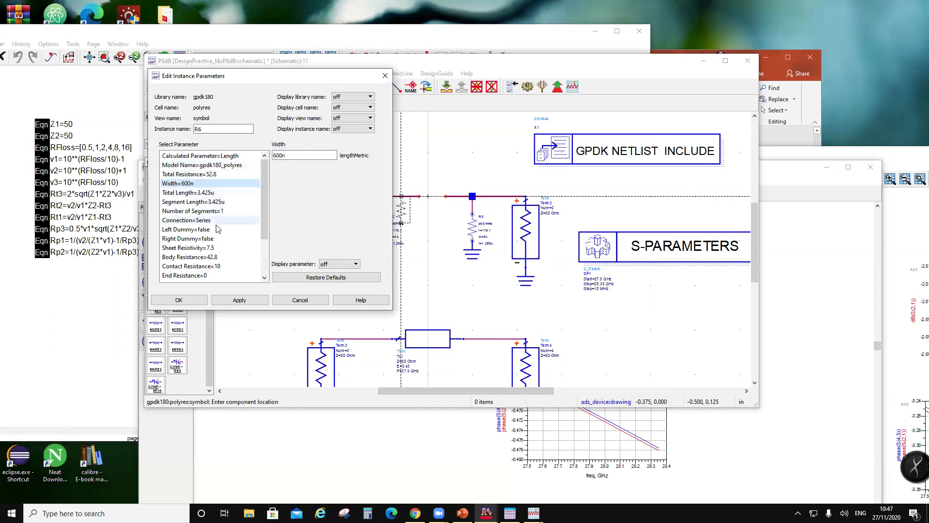
left_click(179, 300)
key("ctrl+r")
left_click(445, 197)
key("Escape")
- Simulate the P8dB schematic and plot S(2,1) in dB on a rectangular plot in the data display
left_click(527, 88)
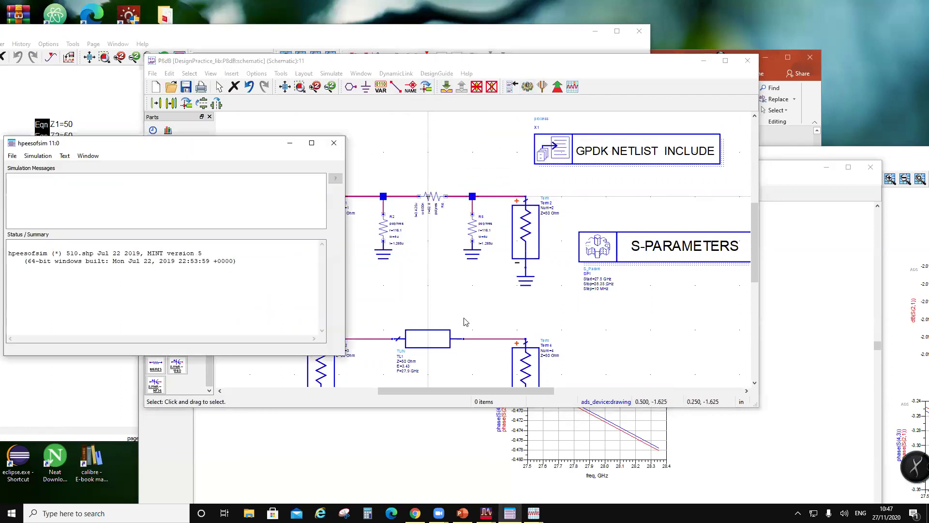
left_click(54, 80)
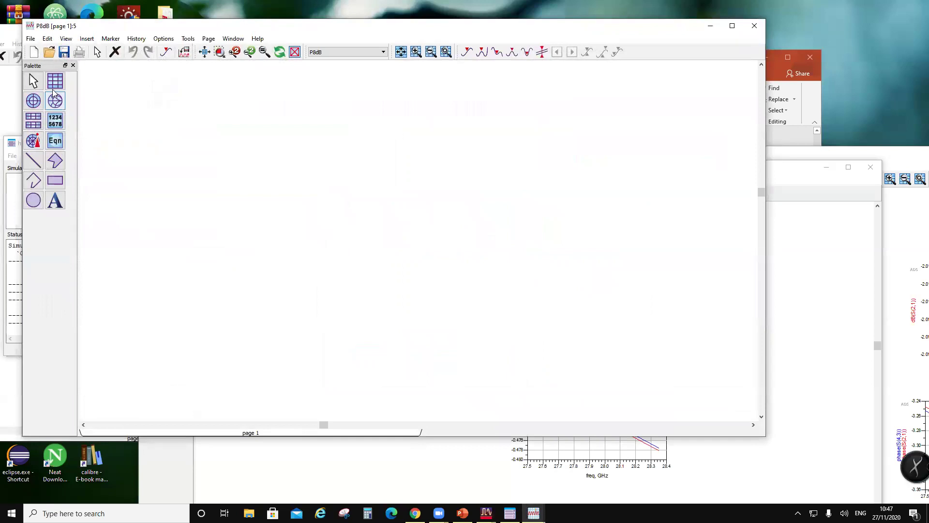
left_click(365, 151)
scroll(293, 301, "down", 2)
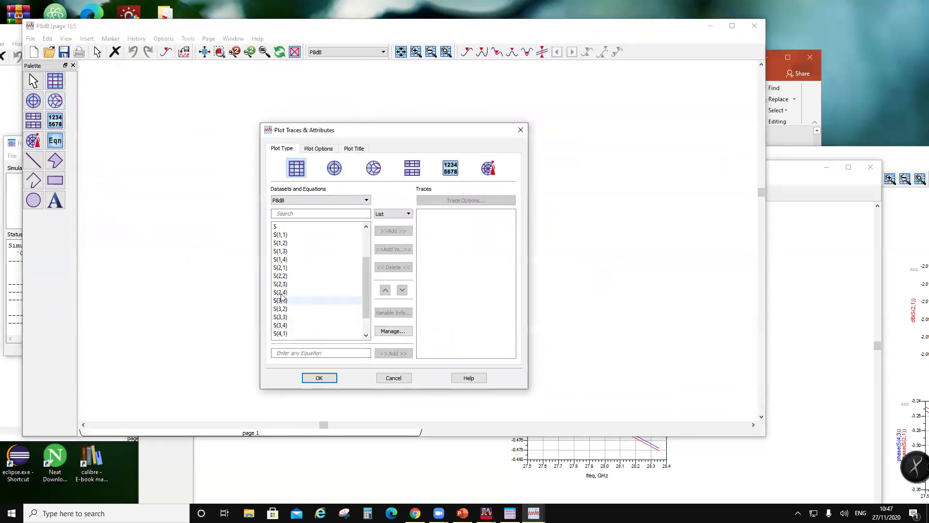
double_click(293, 268)
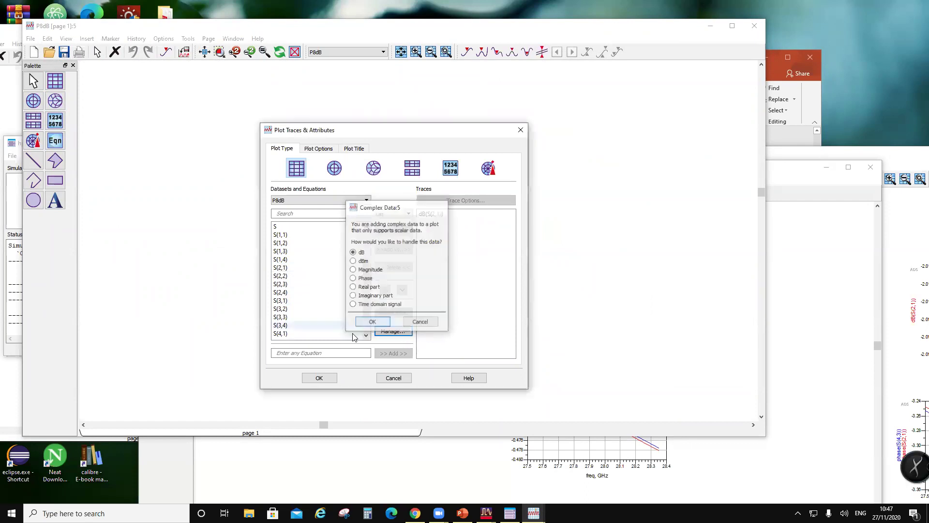
left_click(372, 322)
left_click(319, 378)
scroll(362, 178, "up", 3)
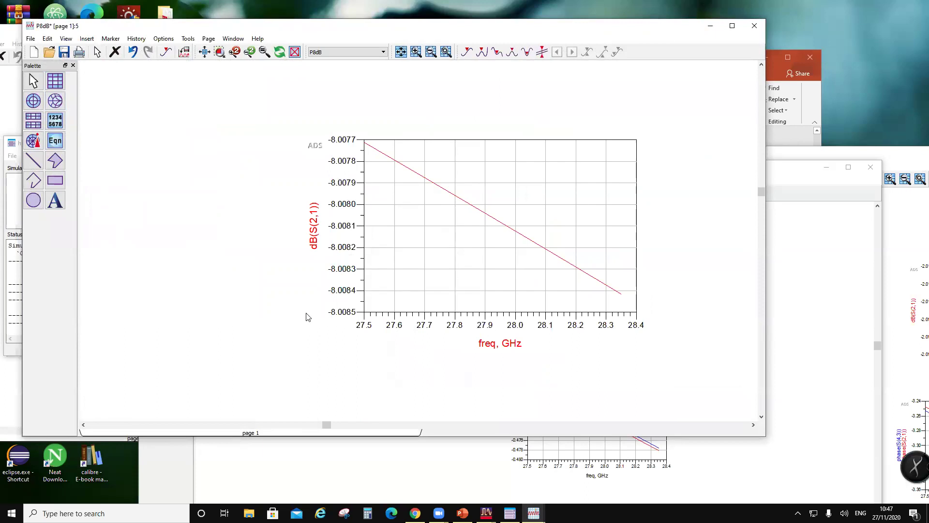
- Add a Smith chart showing S(1,1) and S(2,2) beside the dB plot
scroll(342, 293, "down", 3)
left_click(55, 100)
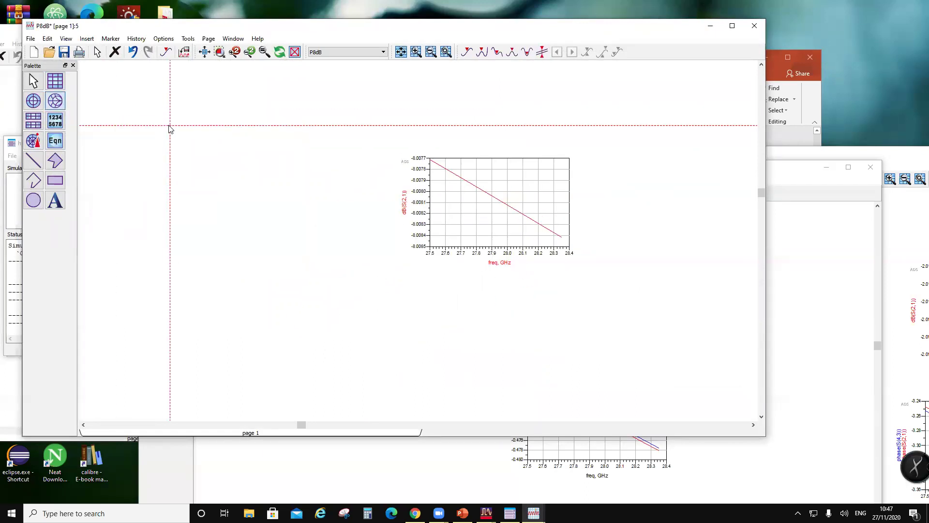
left_click(170, 129)
double_click(280, 284)
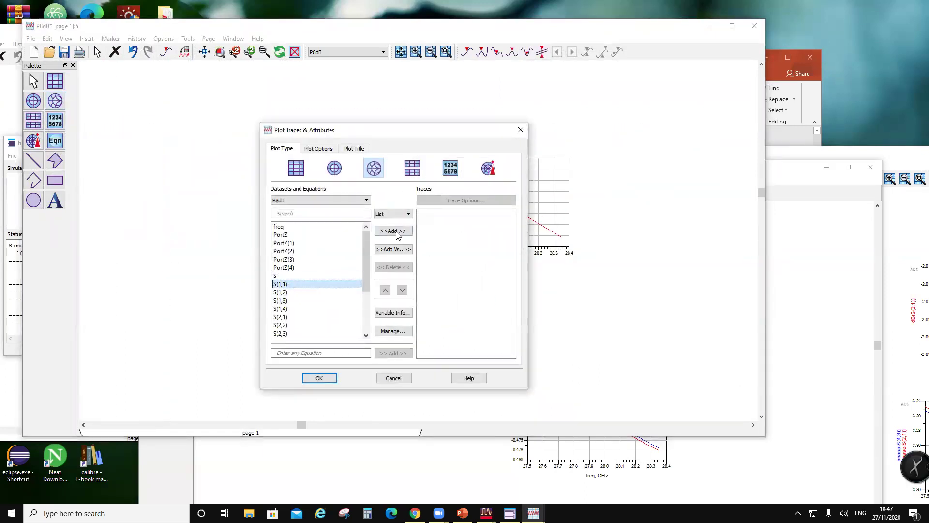
scroll(291, 302, "down", 2)
double_click(281, 275)
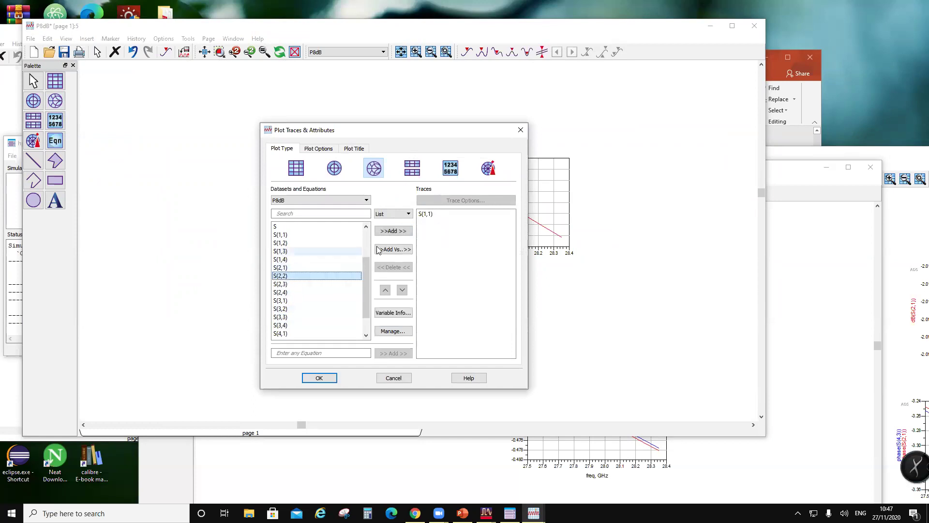
left_click(333, 382)
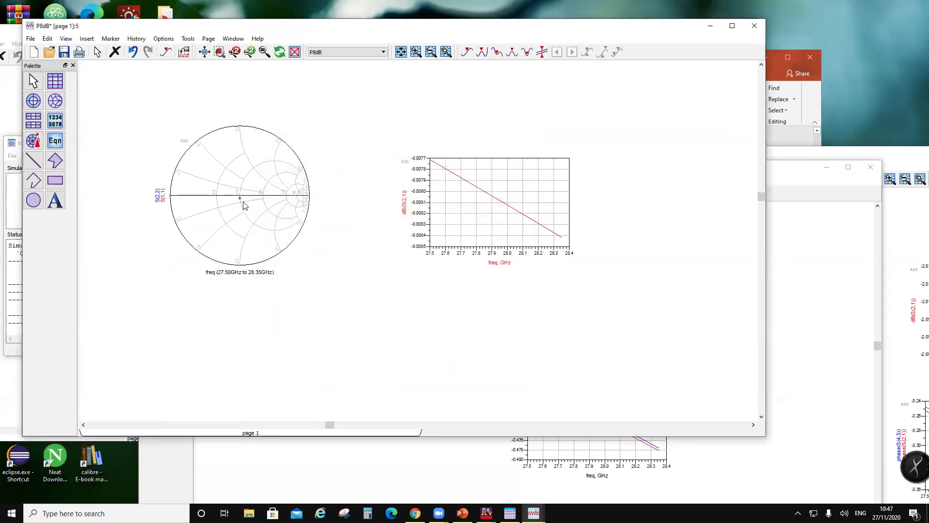
scroll(244, 206, "up", 2)
scroll(407, 249, "down", 2)
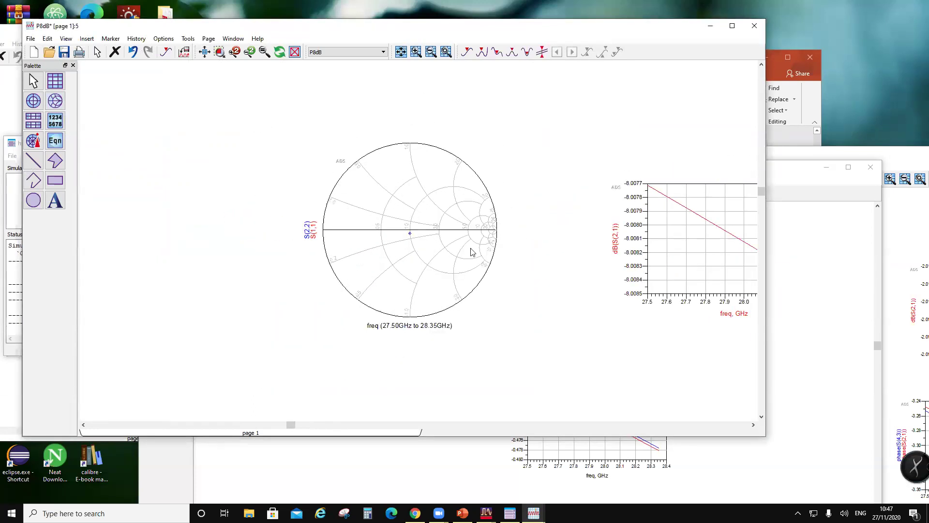
scroll(399, 259, "up", 1)
scroll(489, 292, "down", 1)
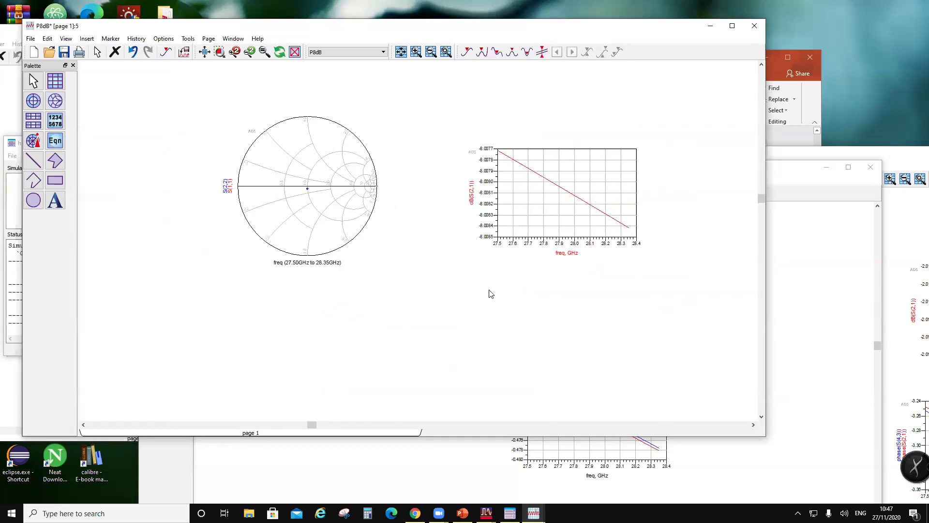
- Add a rectangular plot of the phase of S(2,1) below the dB plot
scroll(402, 277, "up", 1)
left_click(55, 81)
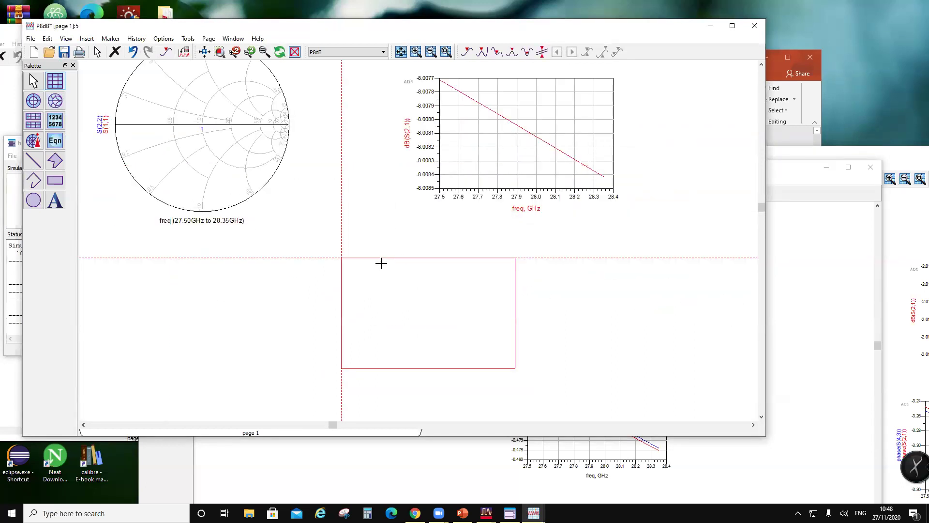
left_click(439, 247)
scroll(277, 300, "down", 3)
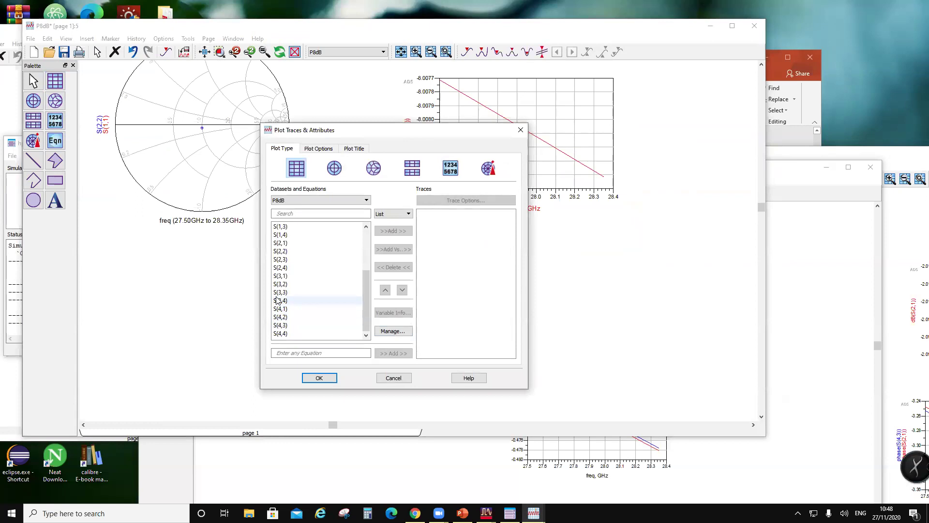
left_click(285, 242)
left_click(392, 231)
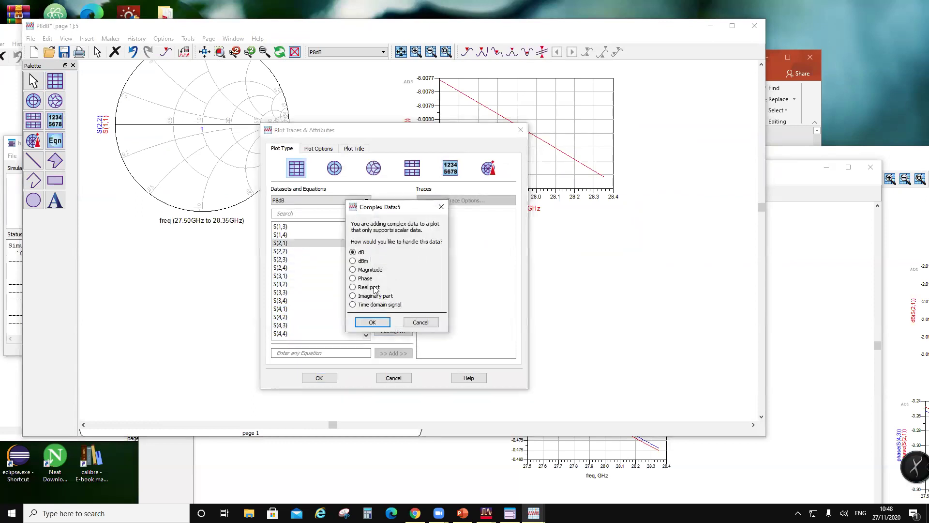
left_click(372, 322)
left_click(319, 377)
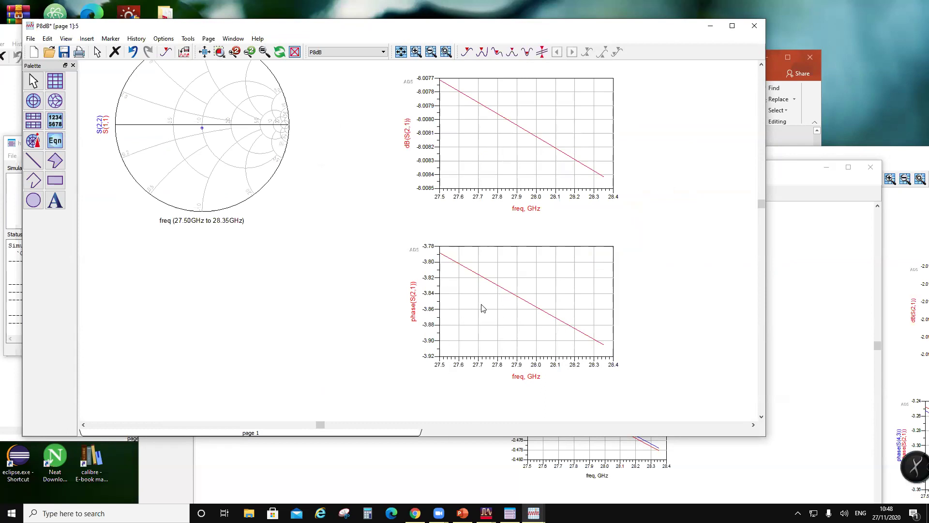
- Read the S(2,1) phase near 27.9 GHz, set the TLIN line's electrical length E to 3.85, and rerun the simulation
mouse_move(527, 302)
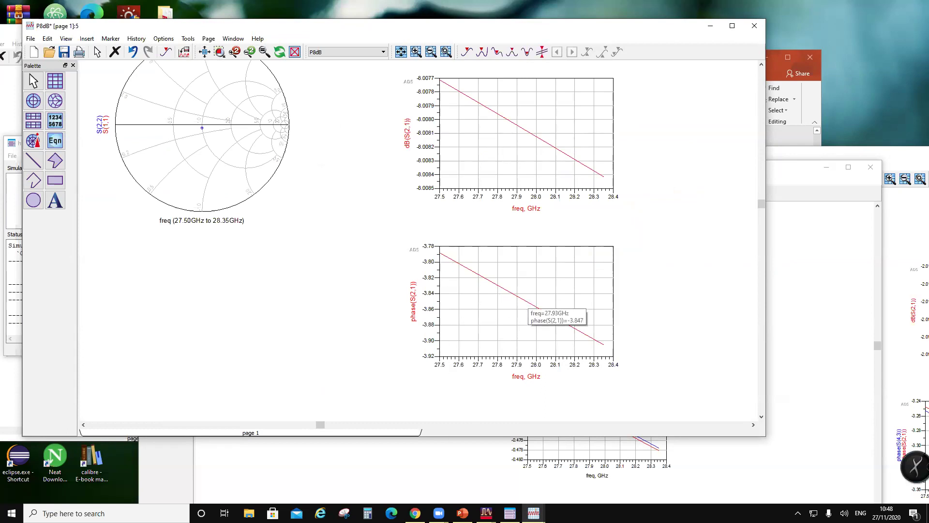
left_click(486, 513)
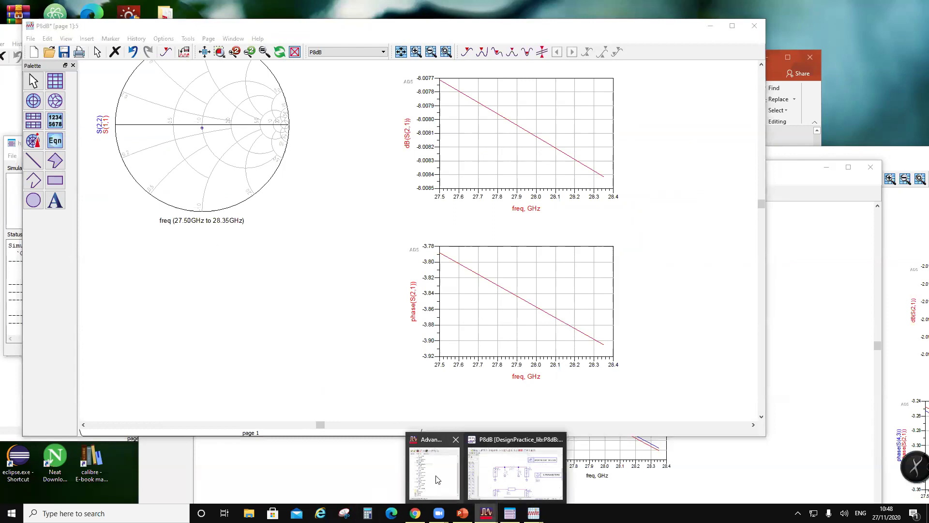
left_click(516, 473)
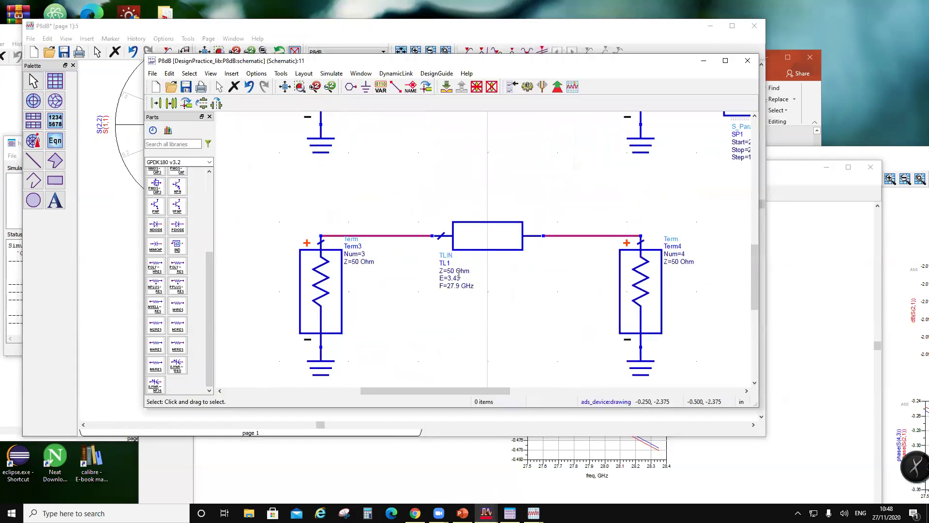
double_click(460, 278)
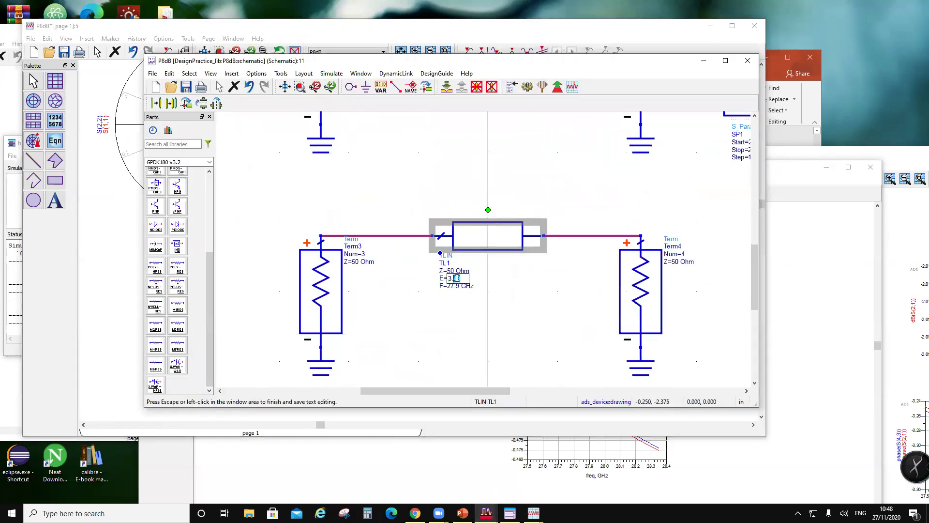
type("3.85")
left_click(502, 307)
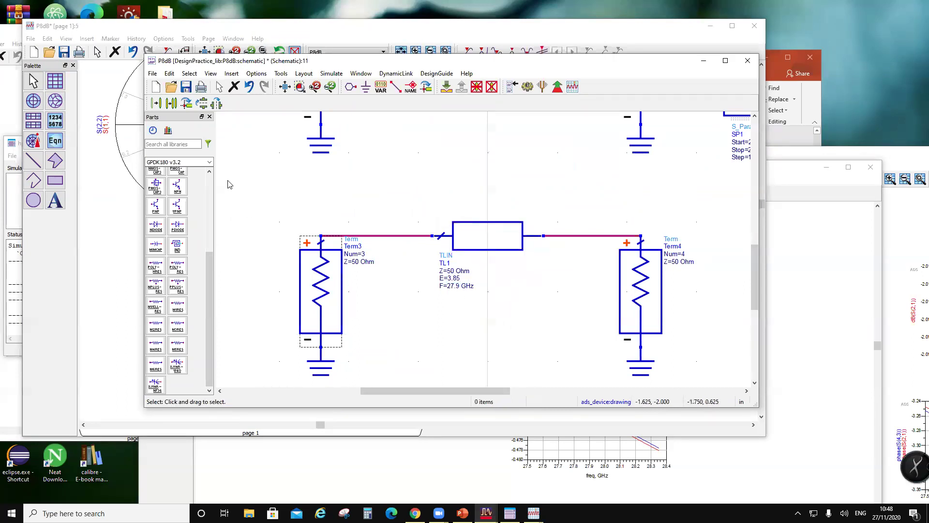
left_click(527, 86)
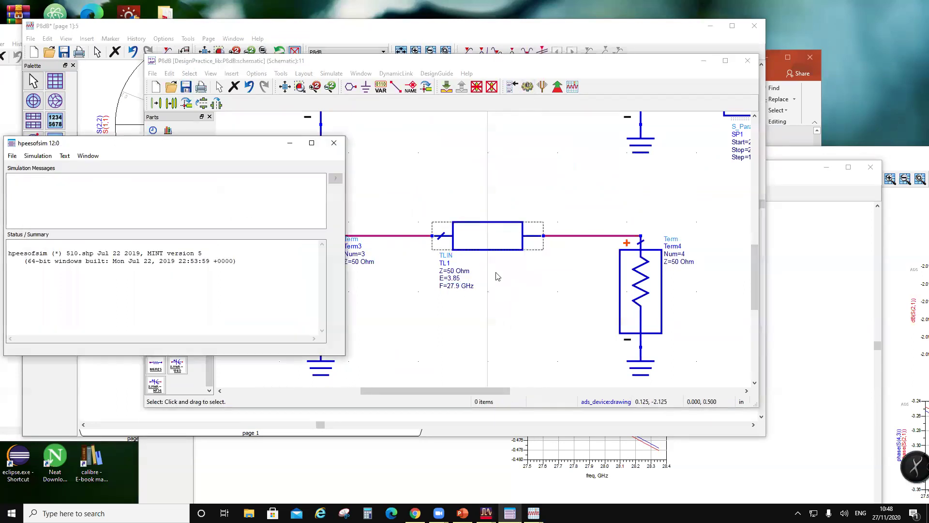
- Add the phase of S(4,3) to the S(2,1) phase plot, and save and close the P8dB data display
double_click(499, 308)
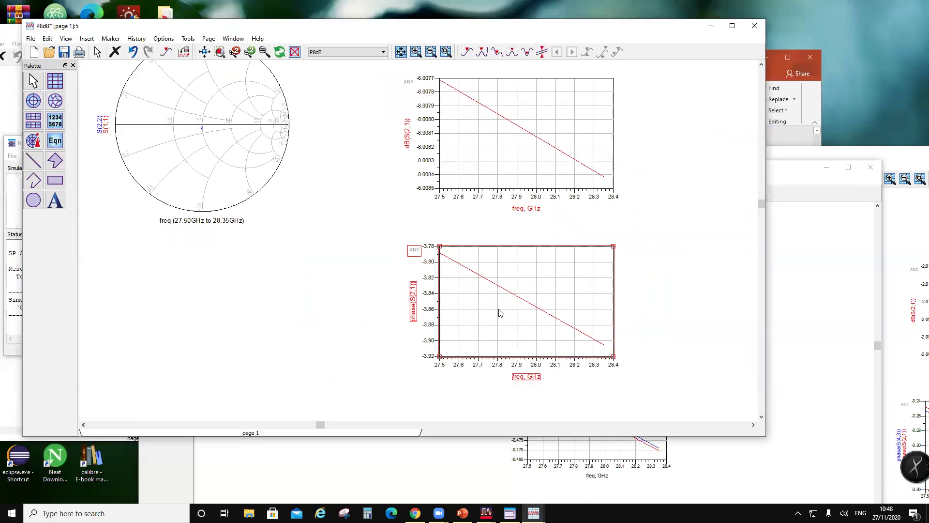
scroll(300, 330, "down", 3)
left_click(296, 325)
left_click(387, 232)
left_click(363, 279)
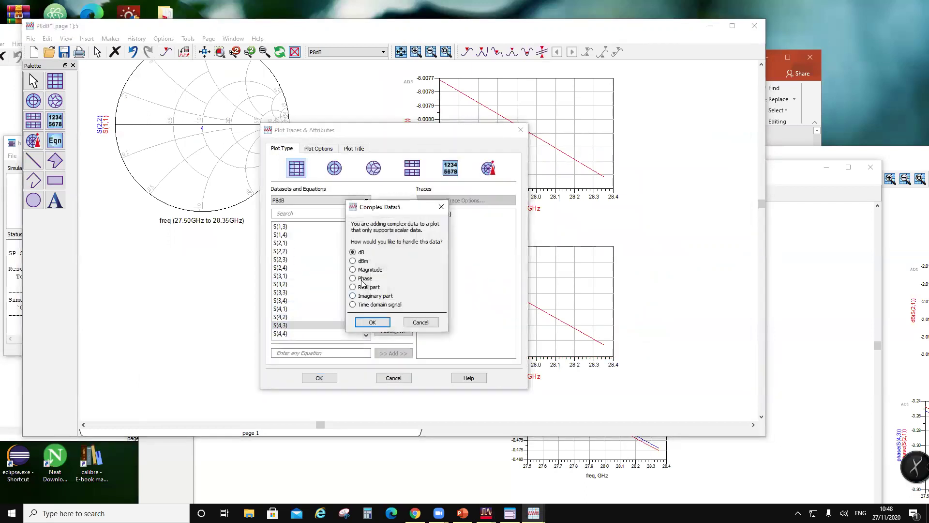
left_click(372, 322)
left_click(320, 377)
scroll(405, 248, "down", 1)
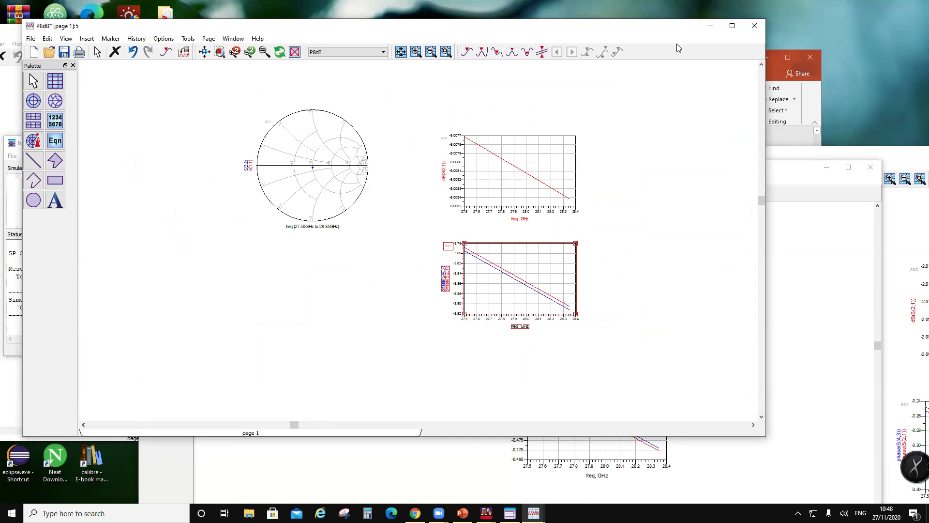
left_click(753, 26)
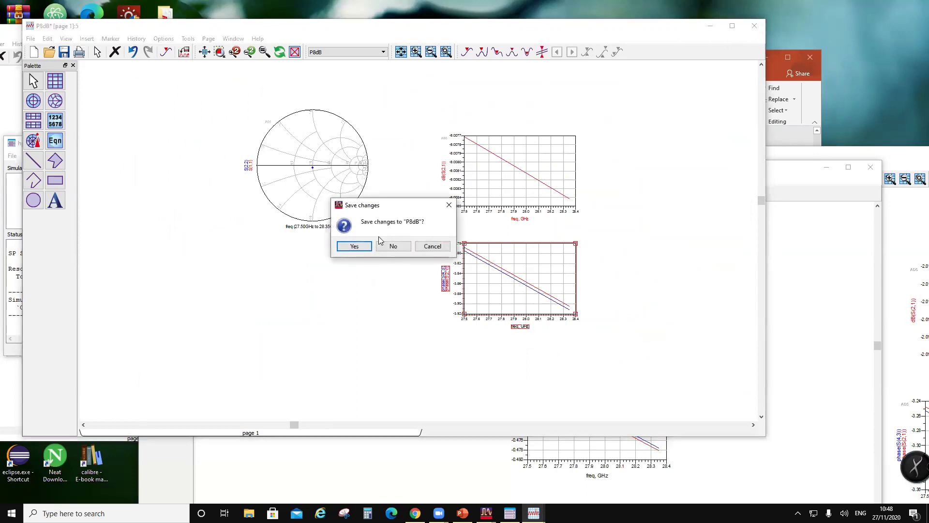
left_click(358, 246)
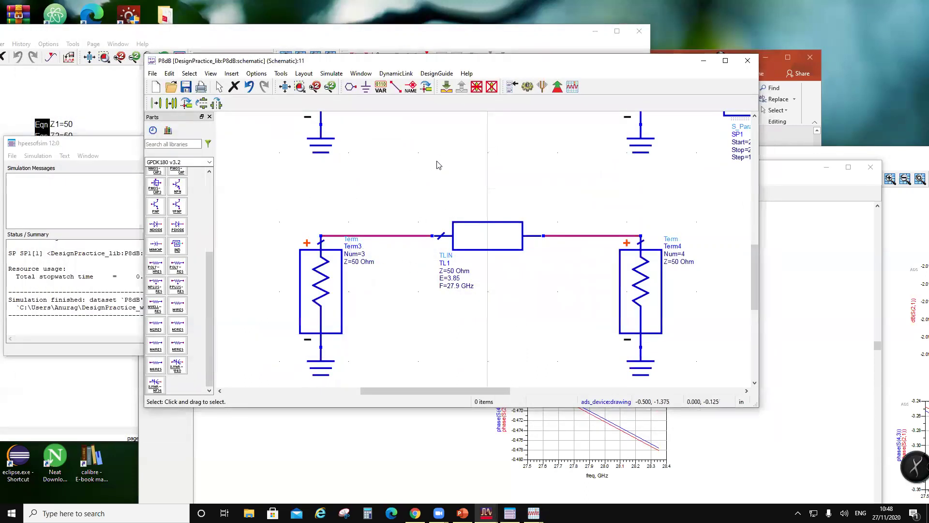
- Select the pi resistor network with its grounds and the TLIN line, and close the P8dB schematic
key("F5")
left_click_drag(448, 147, 529, 313)
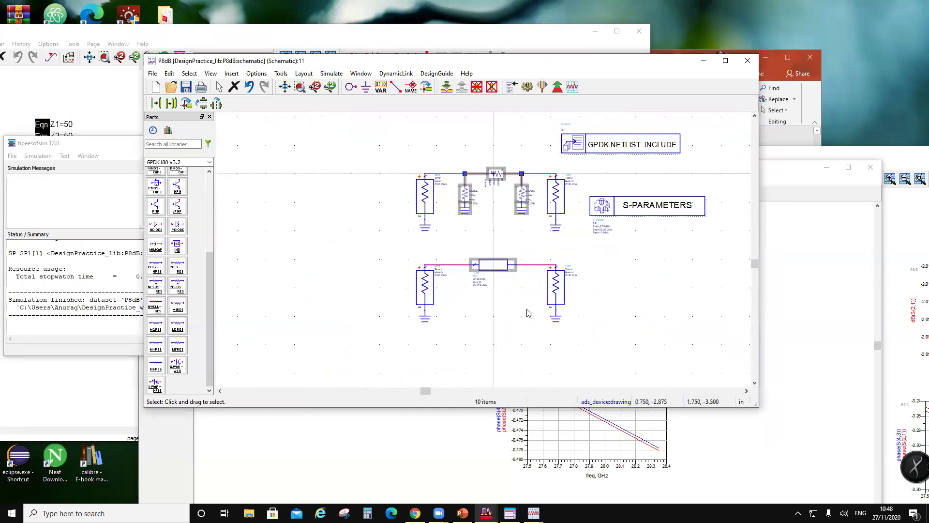
left_click(748, 61)
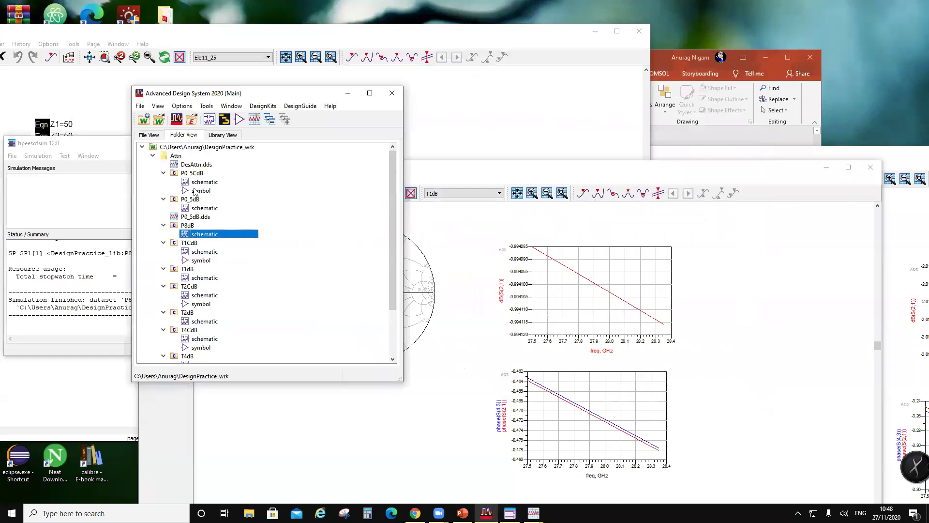
- Copy the P0_5CdB cell within the Attn folder as a new cell named P8CdB
left_click(199, 174)
right_click(198, 173)
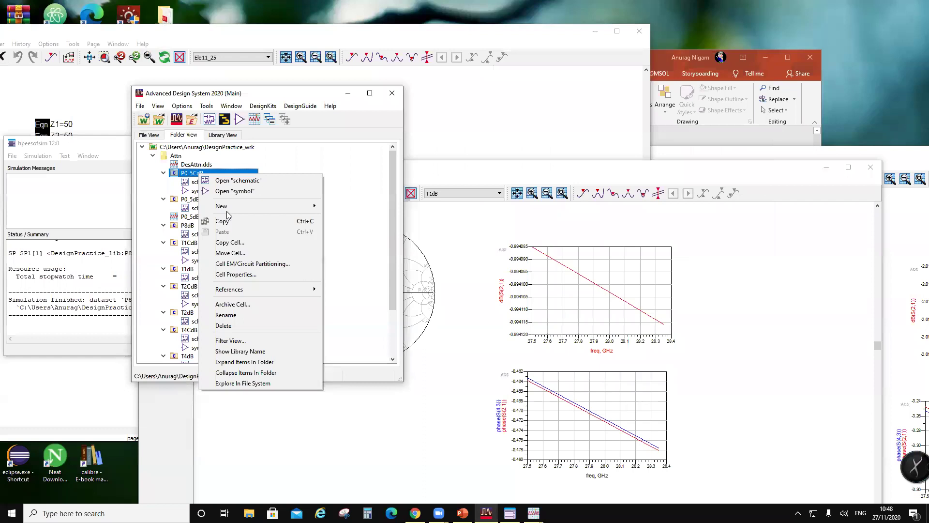
left_click(229, 242)
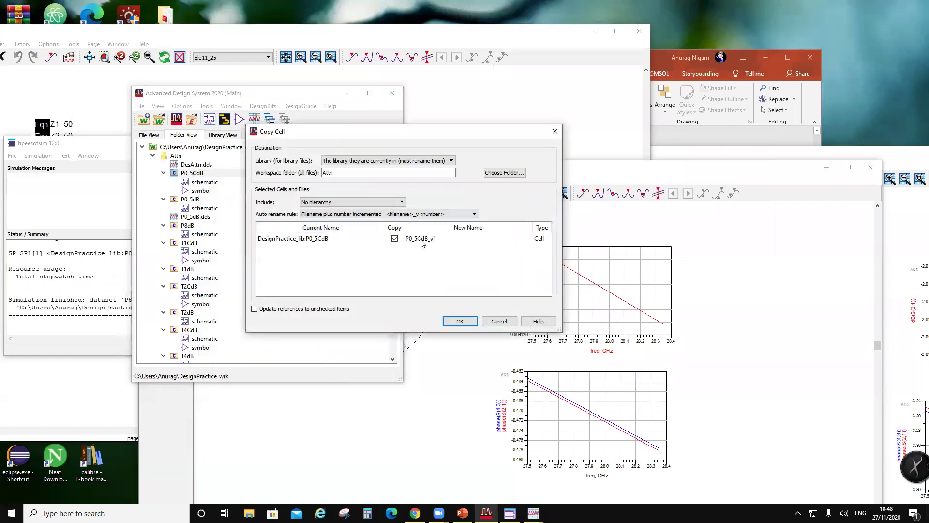
left_click(417, 240)
left_click(414, 239)
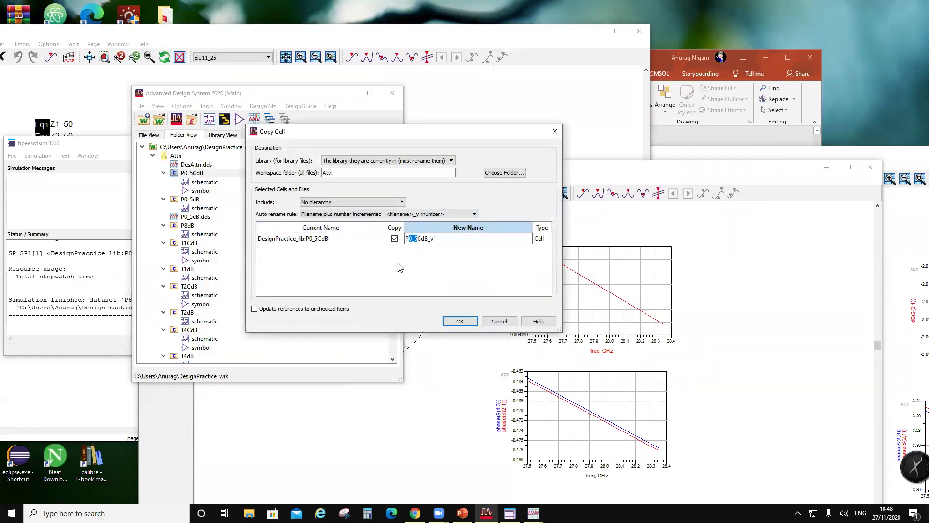
type("8CdB")
left_click(452, 324)
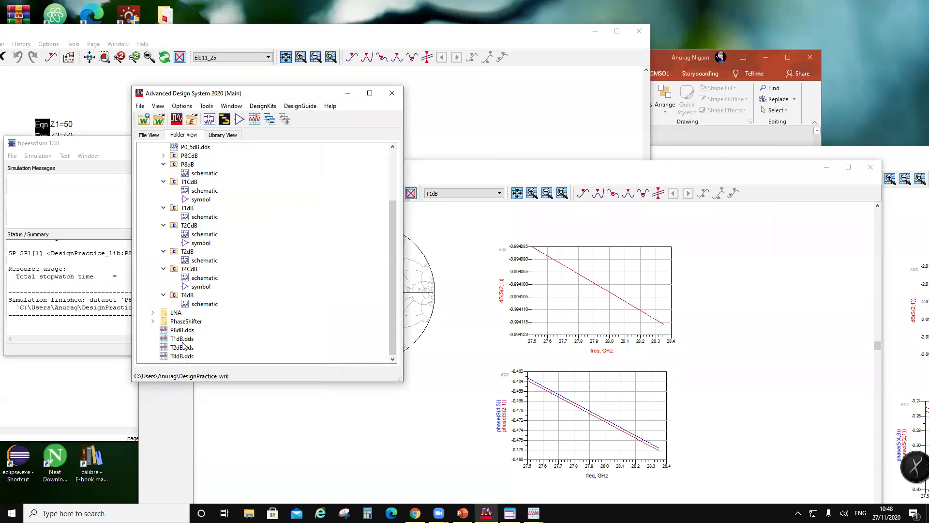
- Open the P8CdB schematic and delete the old attenuator components between the pins
scroll(197, 280, "down", 1)
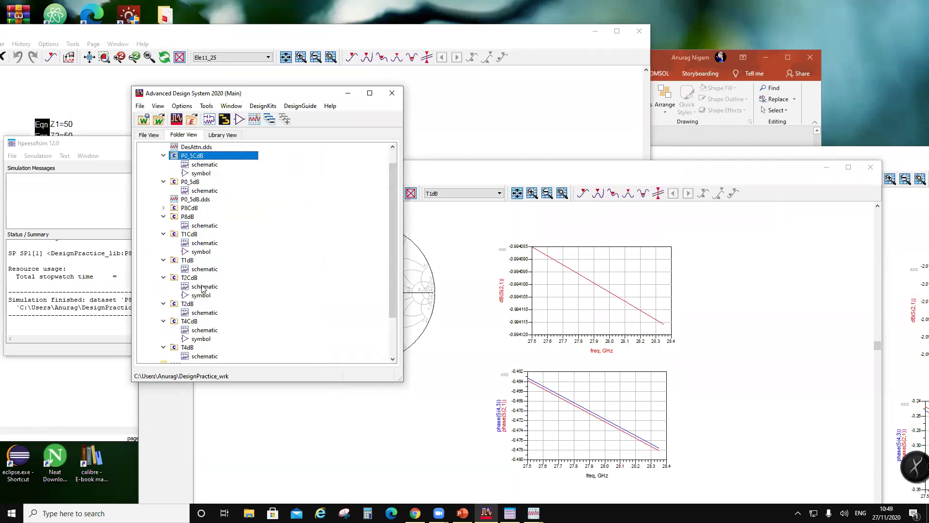
left_click(164, 208)
double_click(204, 216)
left_click_drag(407, 130, 561, 365)
key("Delete")
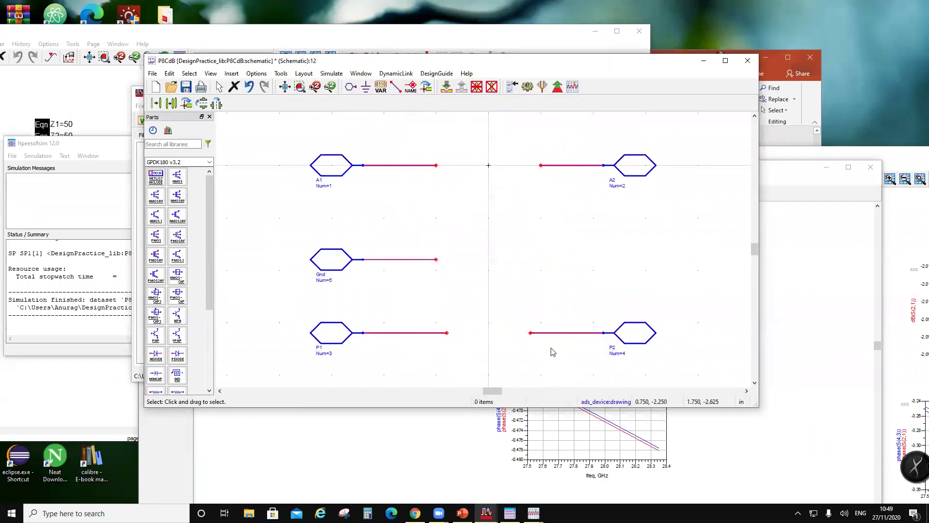
- Paste the copied pi network and TLIN line between the pins, and delete the two grounds under the shunt resistors
key("ctrl+v")
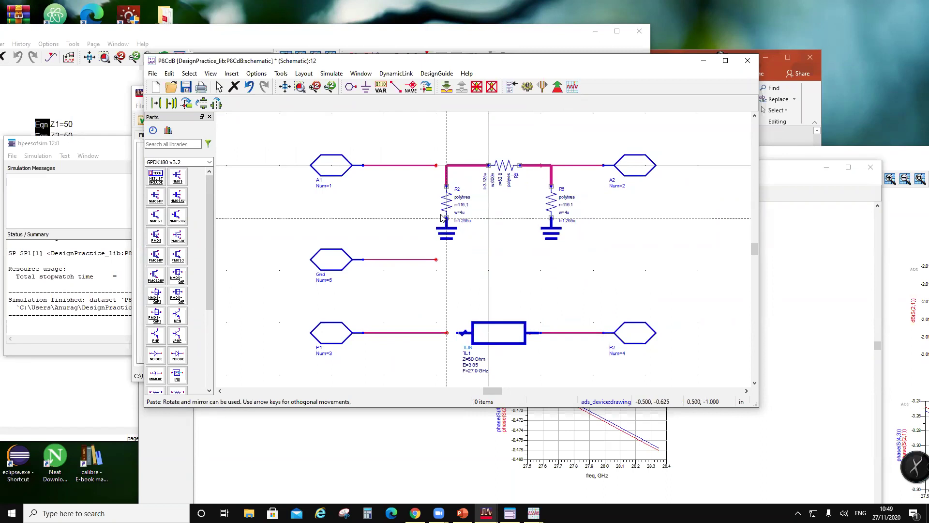
left_click(437, 230)
left_click(436, 231)
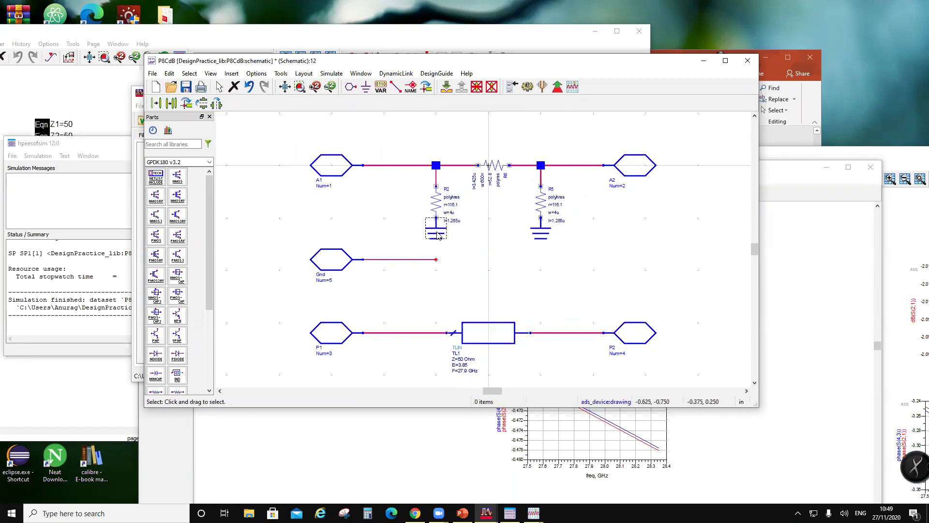
key("Delete")
left_click(540, 234)
key("Delete")
- Wire the lower ends of both shunt resistors to the Gnd pin, and save and close the P8CdB schematic
left_click(396, 86)
left_click(436, 218)
left_click(436, 259)
left_click(541, 218)
left_click(436, 259)
key("Escape")
left_click(186, 87)
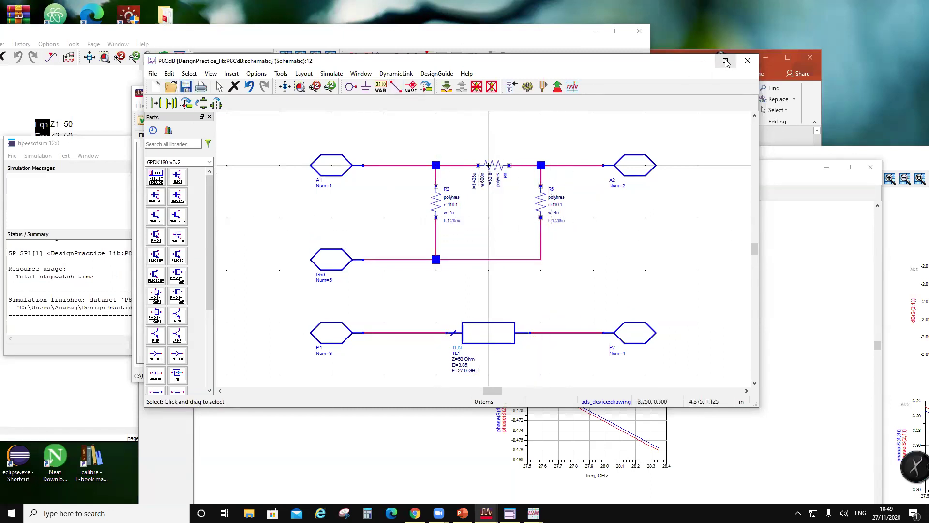
left_click(747, 61)
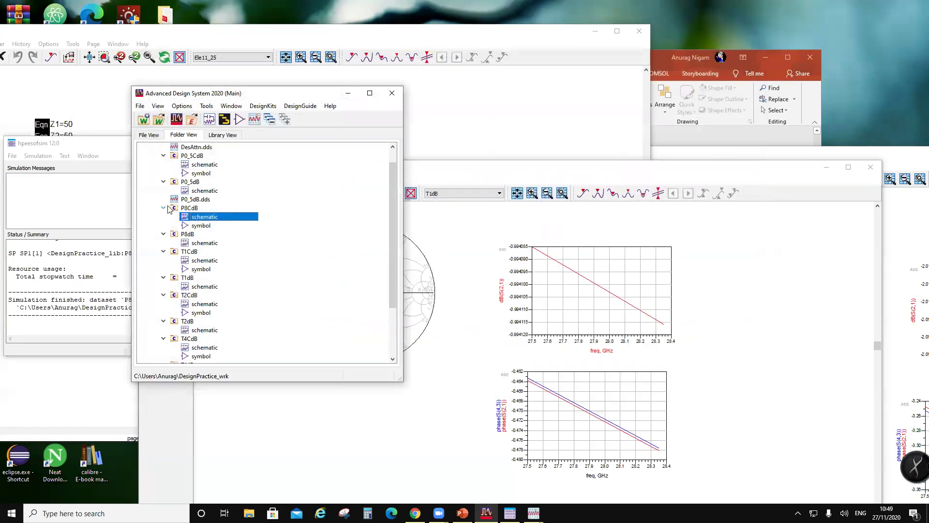
- Copy the P8dB cell within the Attn folder as a new cell named P16dB
scroll(227, 195, "up", 1)
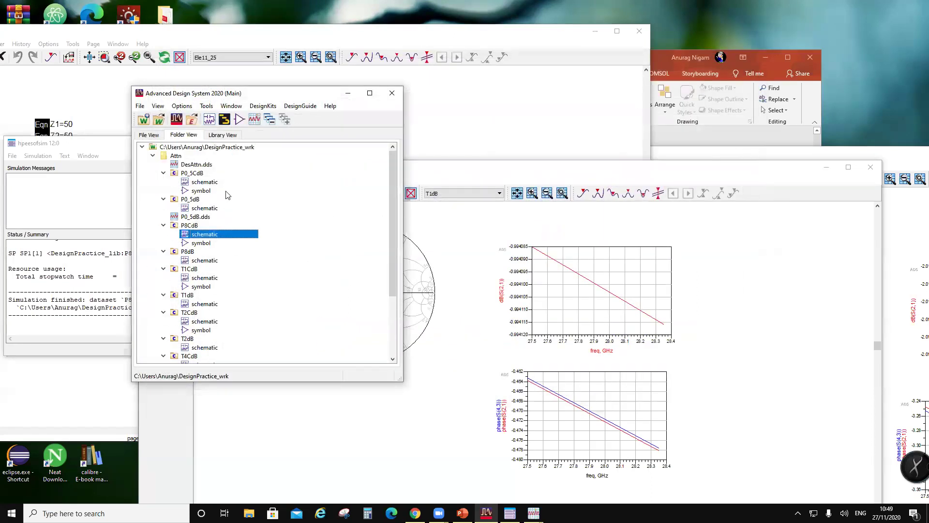
right_click(188, 229)
left_click(203, 229)
right_click(187, 251)
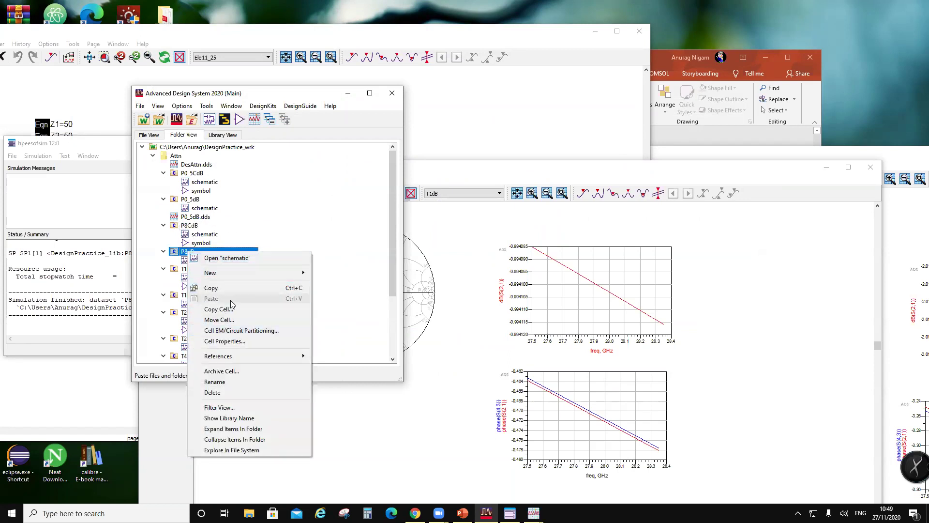
left_click(231, 308)
left_click(410, 238)
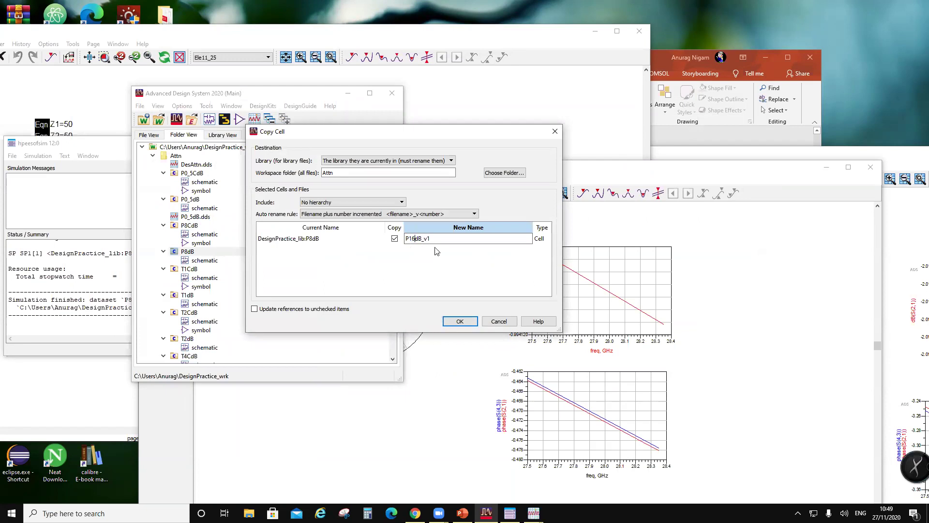
left_click(460, 322)
- Open the P16dB schematic and check the pi resistor values for 16 dB loss in the attenuator design tables
scroll(180, 287, "down", 1)
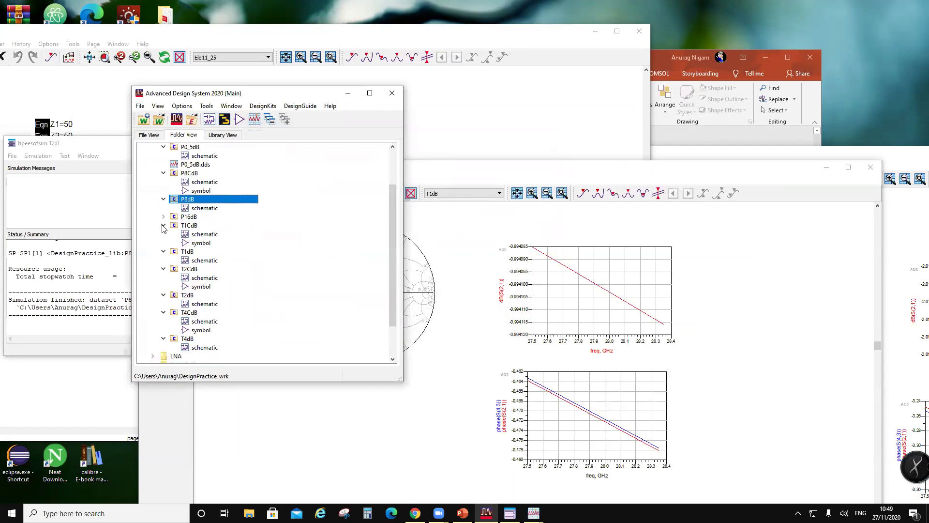
left_click(163, 217)
double_click(203, 226)
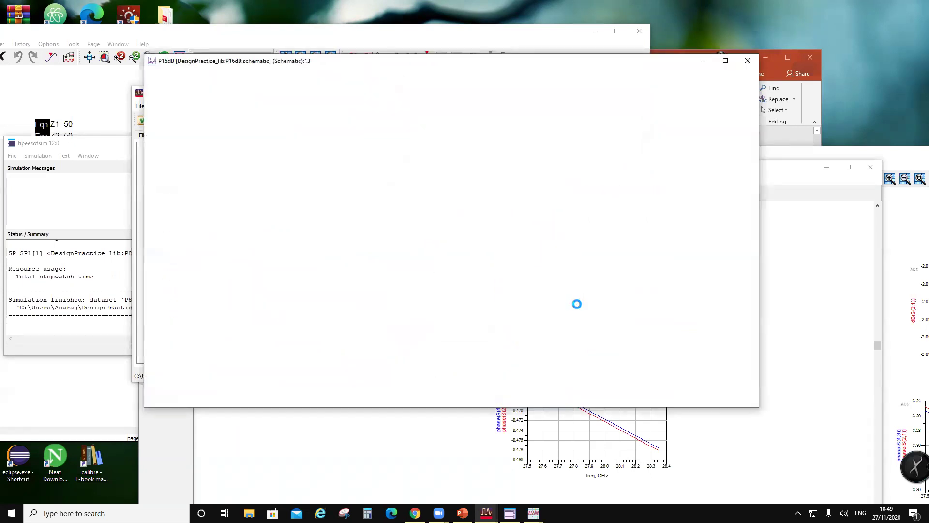
left_click(98, 108)
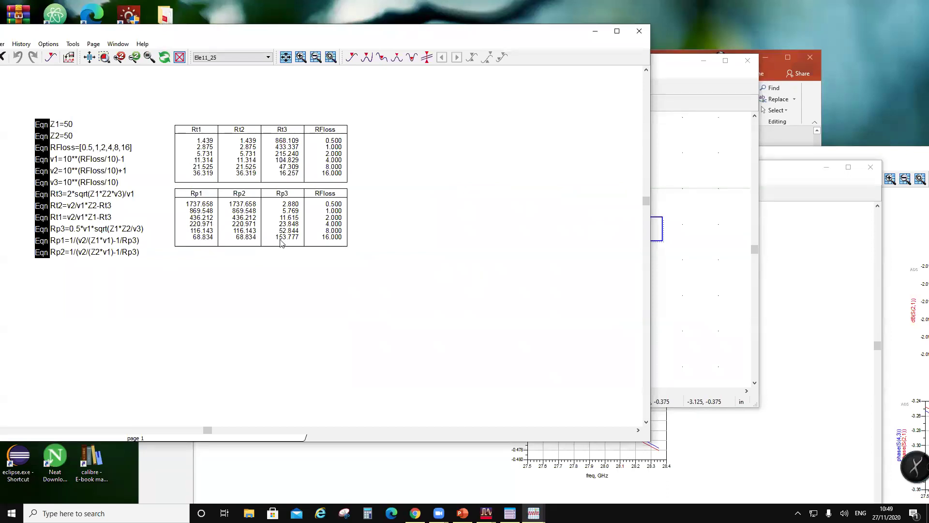
left_click(681, 320)
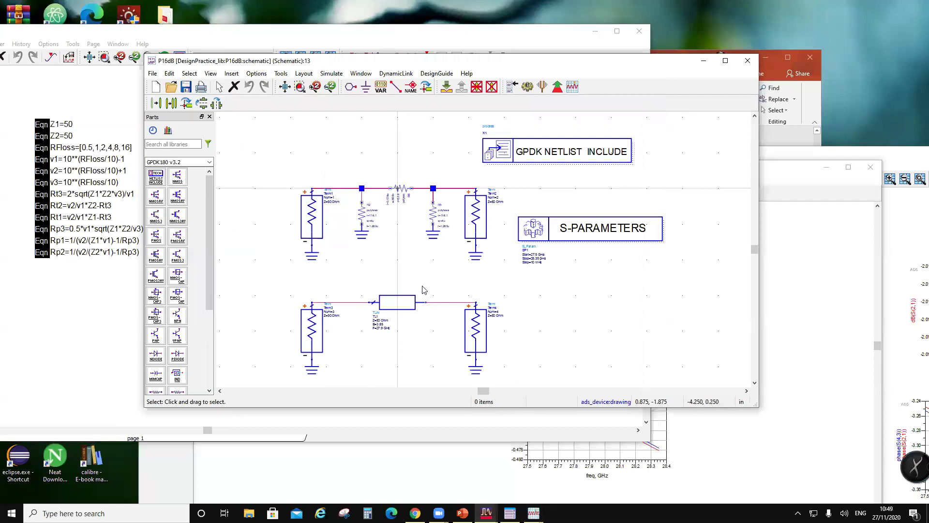
- Copy the polyhres shunt resistor R5, rotate the copy horizontal, and place it above the series resistor
left_click(432, 222)
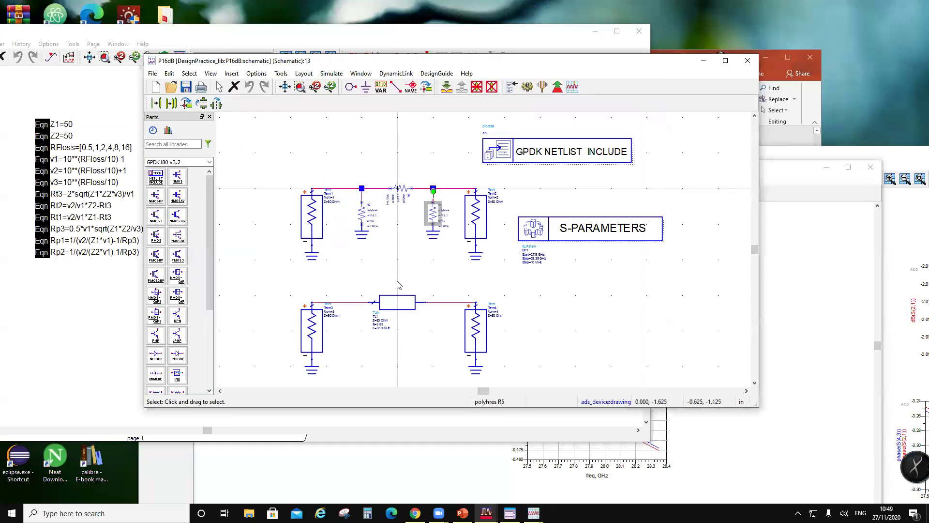
scroll(479, 247, "up", 1)
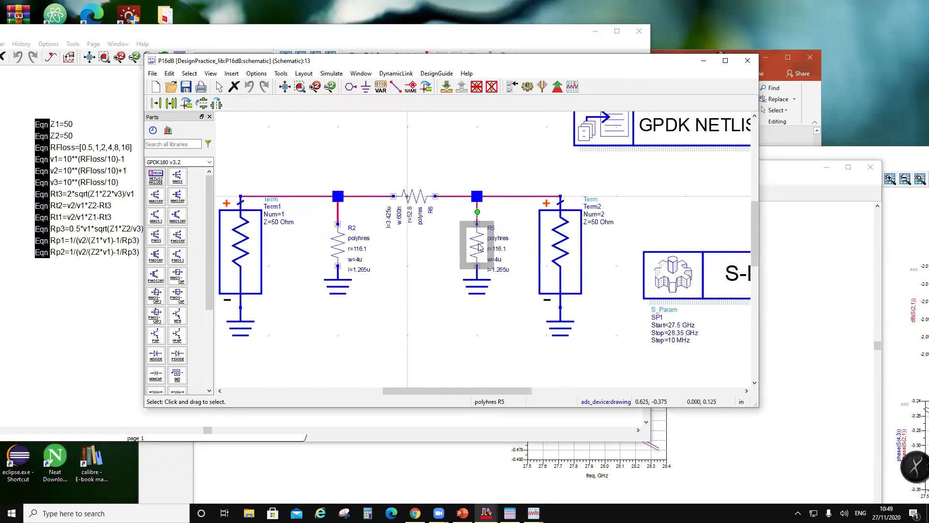
key("ctrl+c")
key("ctrl+v")
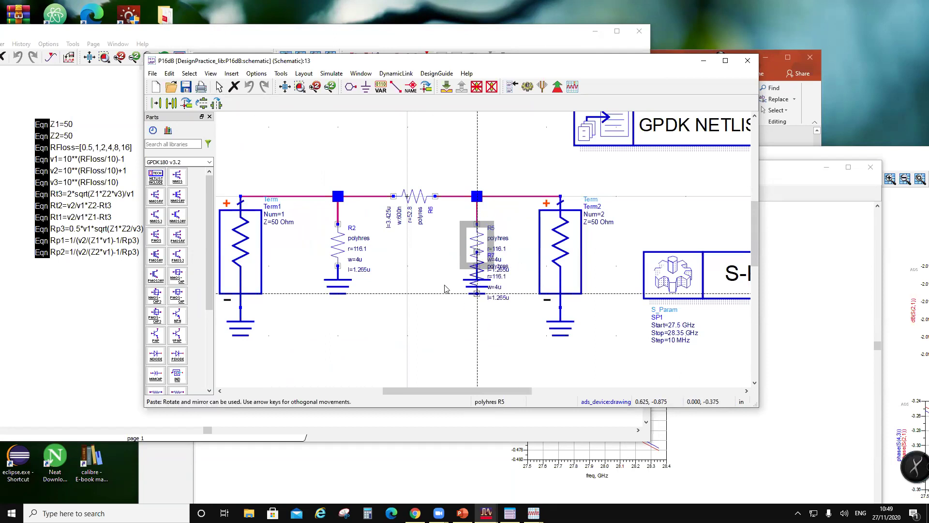
key("ctrl+r")
left_click(435, 140)
- Check Rp3 for 16 dB in the design table and set the copied polyhres resistor's total resistance to 153.77
double_click(414, 144)
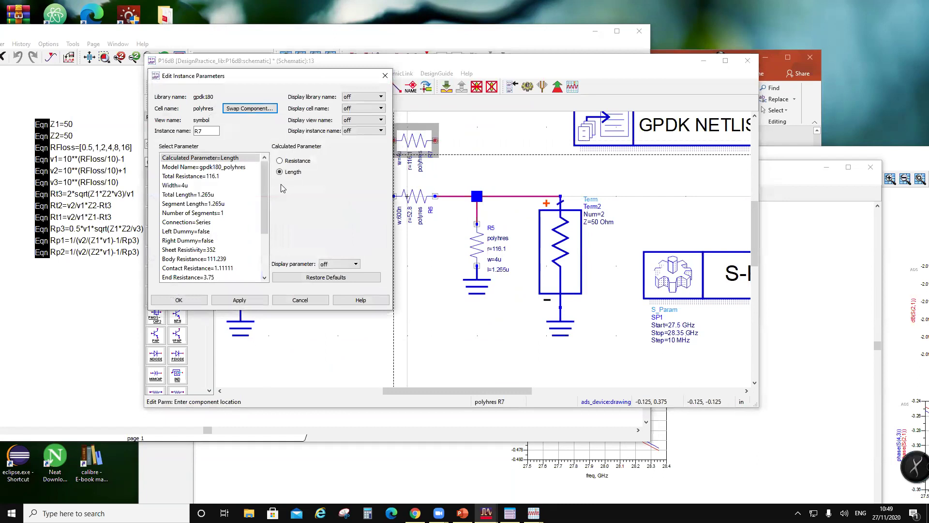
left_click(133, 348)
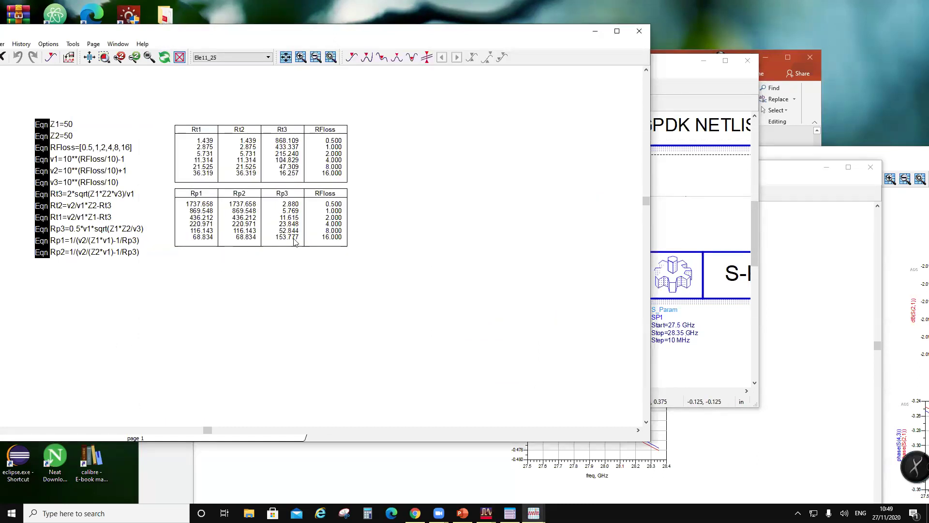
left_click(351, 454)
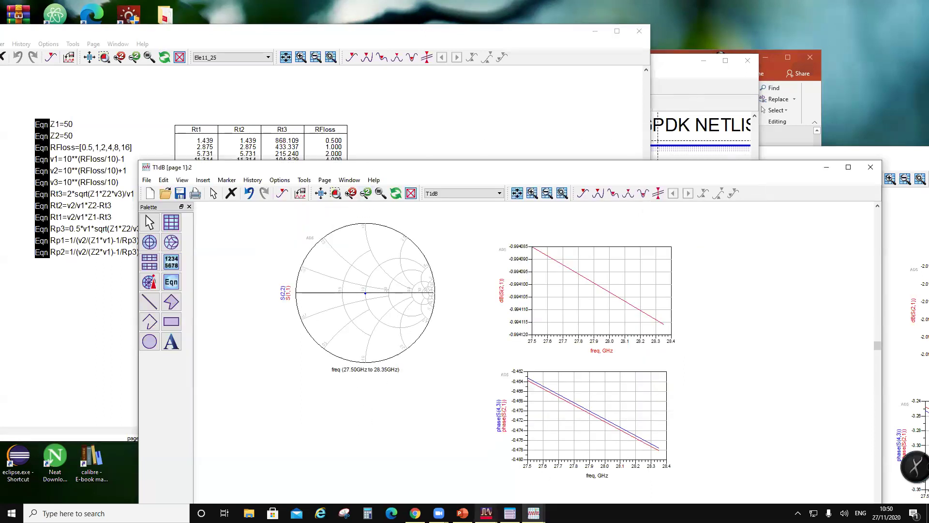
mouse_move(486, 513)
left_click(523, 489)
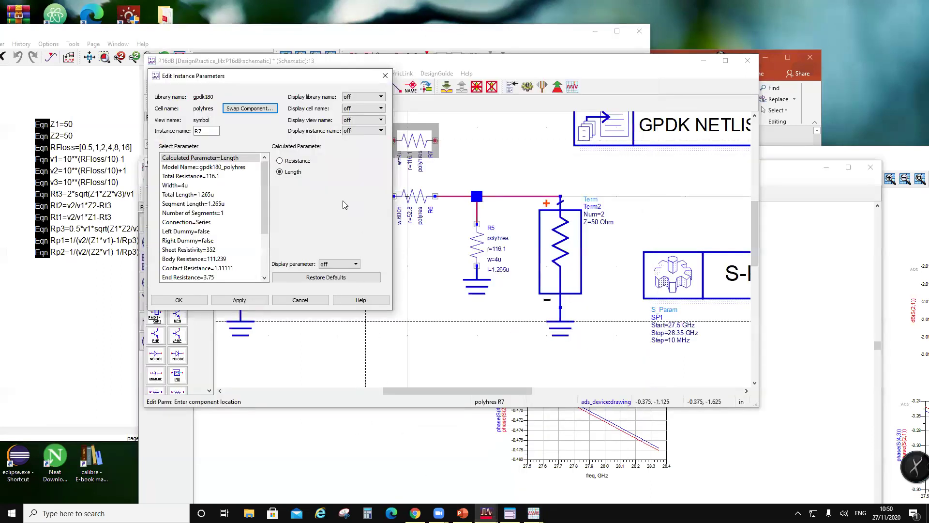
left_click(203, 176)
left_click_drag(287, 157, 279, 157)
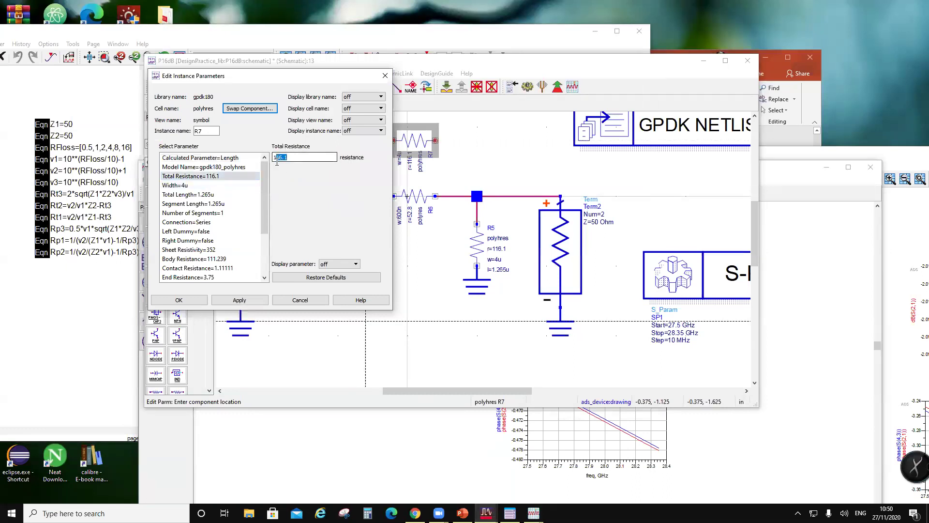
type("53.77")
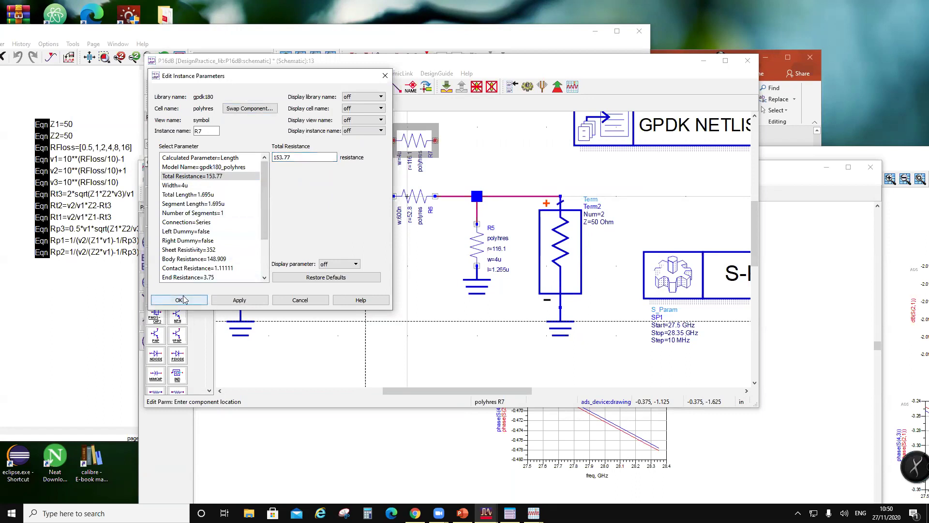
left_click(179, 300)
- Replace the series polyres resistor with the 153.77 ohm polyhres copy, and delete both shunt resistors R2 and R5
left_click(414, 196)
key("Delete")
left_click_drag(413, 140, 426, 200)
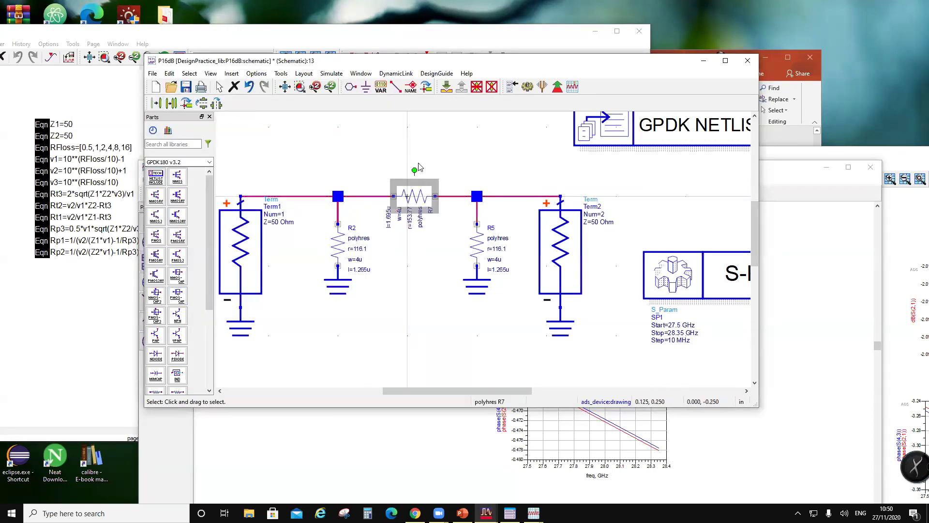
left_click(339, 254)
key("Delete")
left_click(469, 251)
key("Delete")
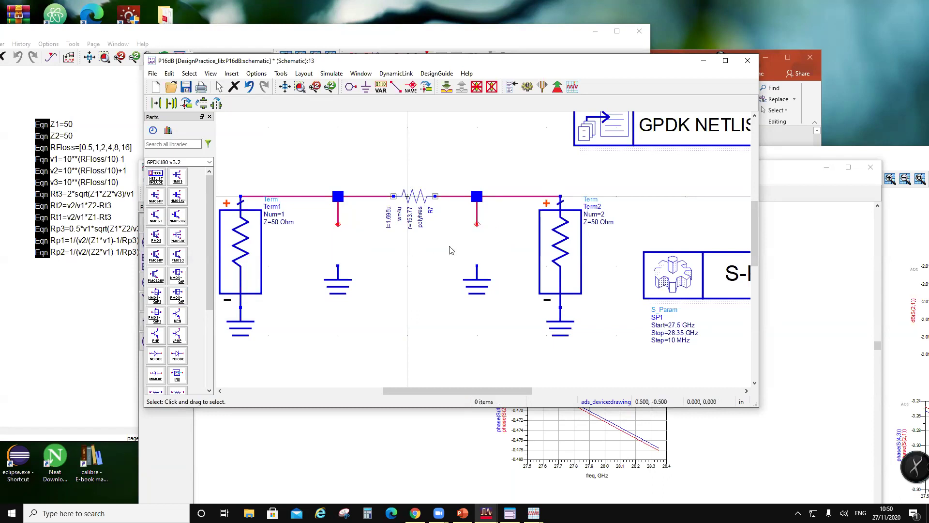
- Check Rp1 and Rp2 for 16 dB in the design table and define a new polyres resistor with total resistance 68.8
left_click(107, 317)
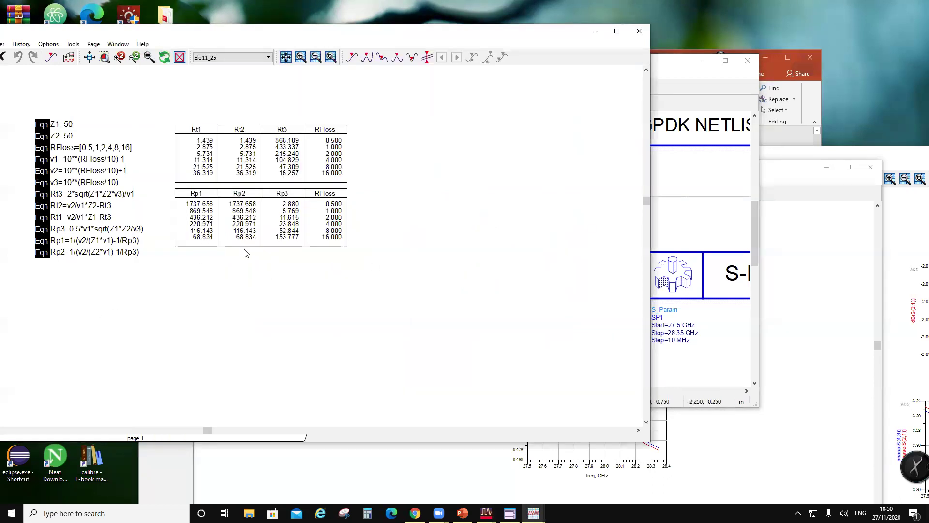
mouse_move(533, 513)
left_click(569, 479)
scroll(184, 341, "down", 3)
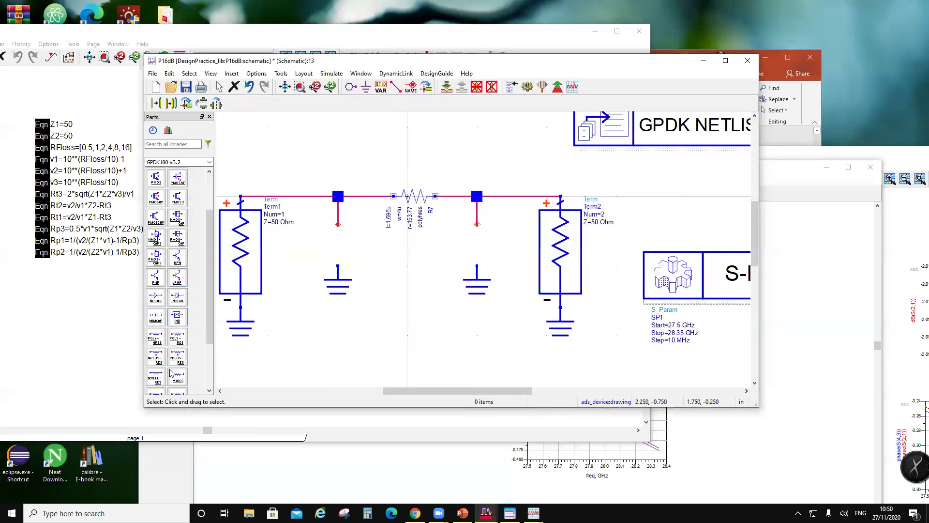
left_click(178, 339)
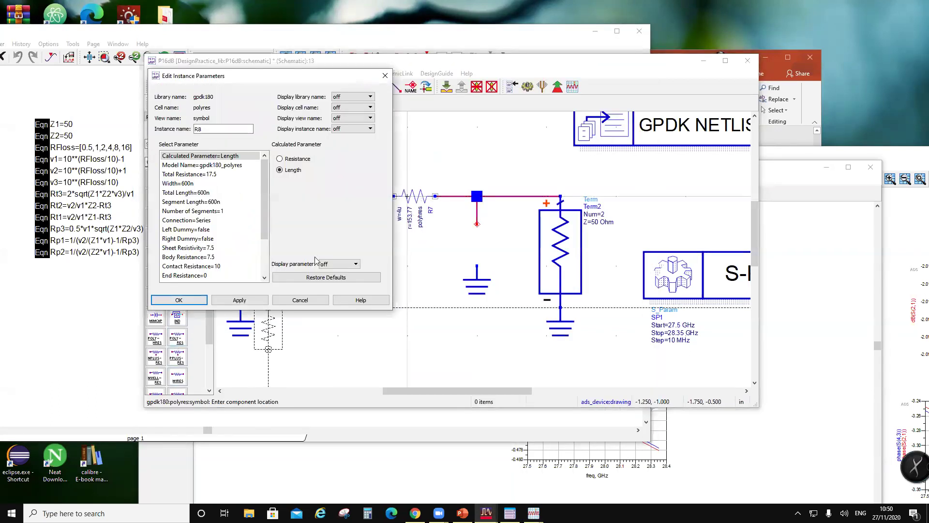
left_click(213, 175)
type("68.8")
left_click(198, 184)
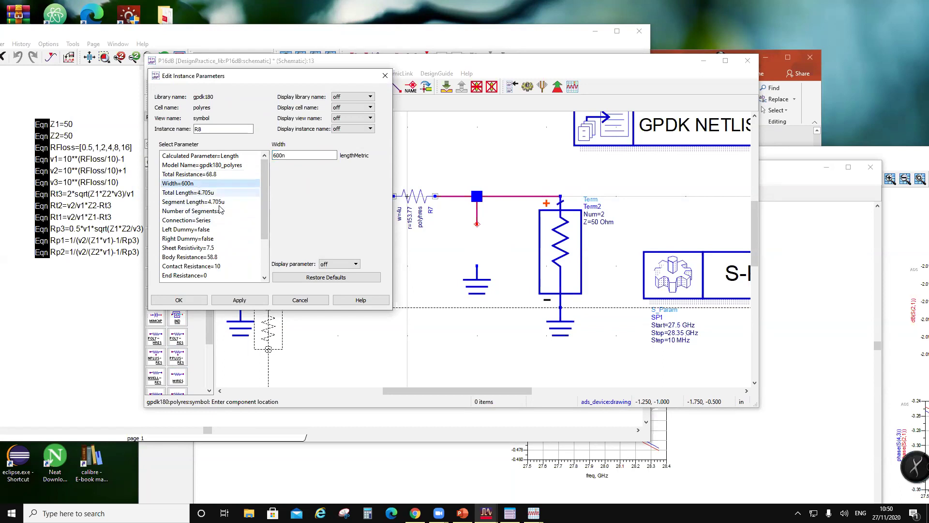
left_click(178, 300)
- Place the 68.8 ohm polyres resistor in both shunt branches, and save and simulate the P16dB schematic
left_click(346, 227)
left_click(477, 225)
key("Escape")
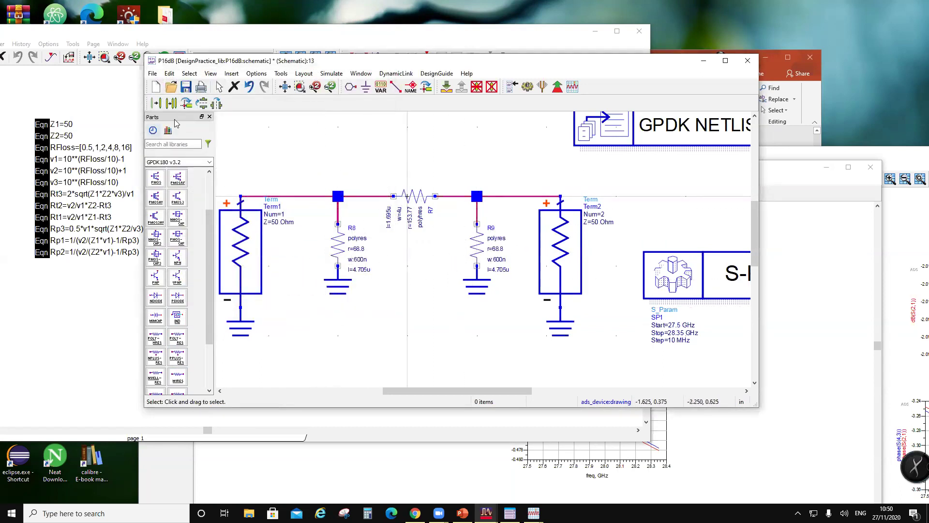
left_click(186, 86)
left_click(527, 86)
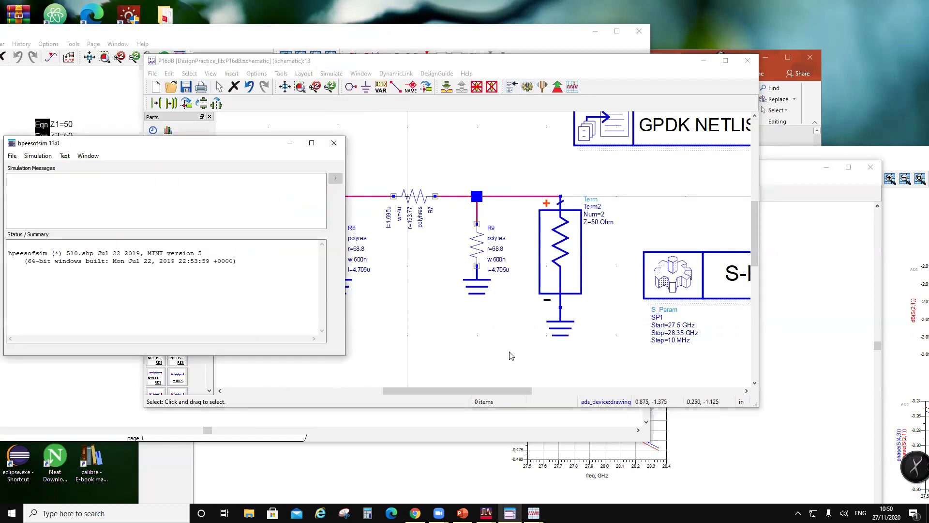
- Create a rectangular plot of S(2,1) in dB from the P16dB dataset
left_click(63, 78)
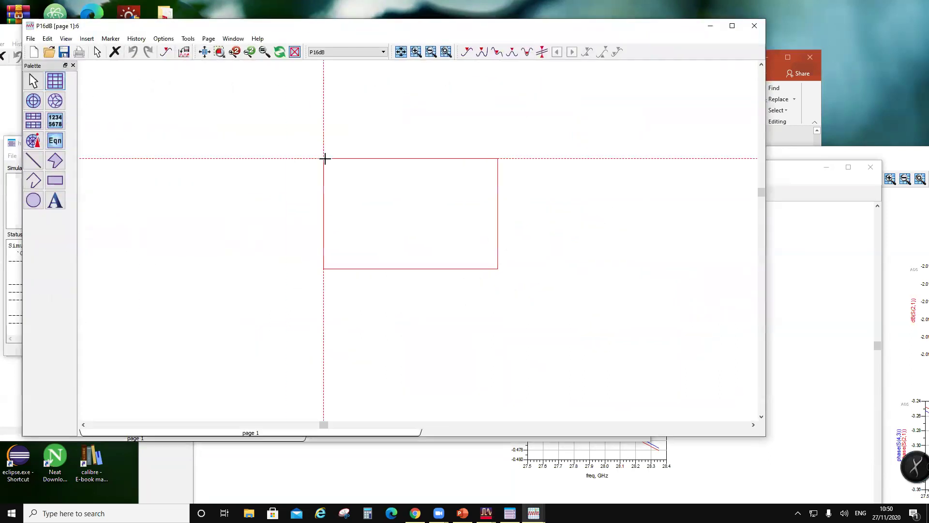
left_click(323, 158)
scroll(290, 290, "down", 3)
left_click(280, 242)
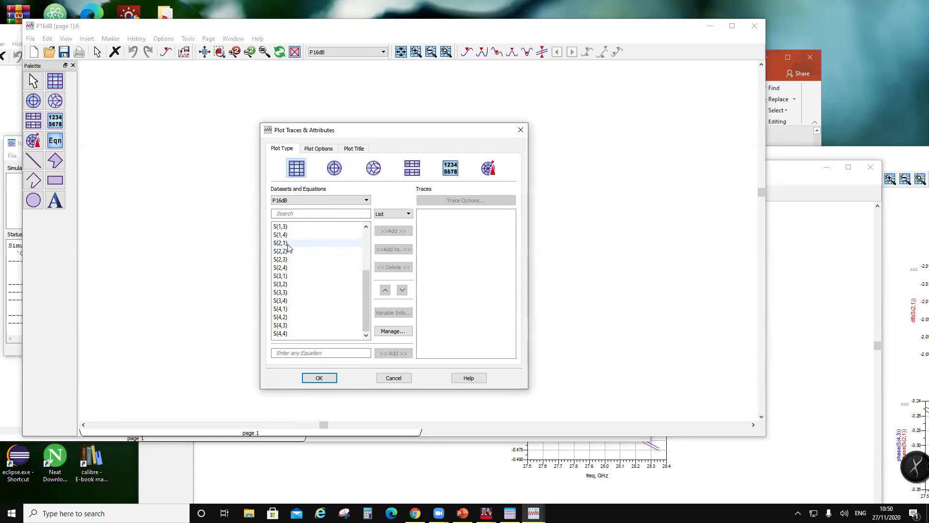
left_click(391, 231)
left_click(372, 322)
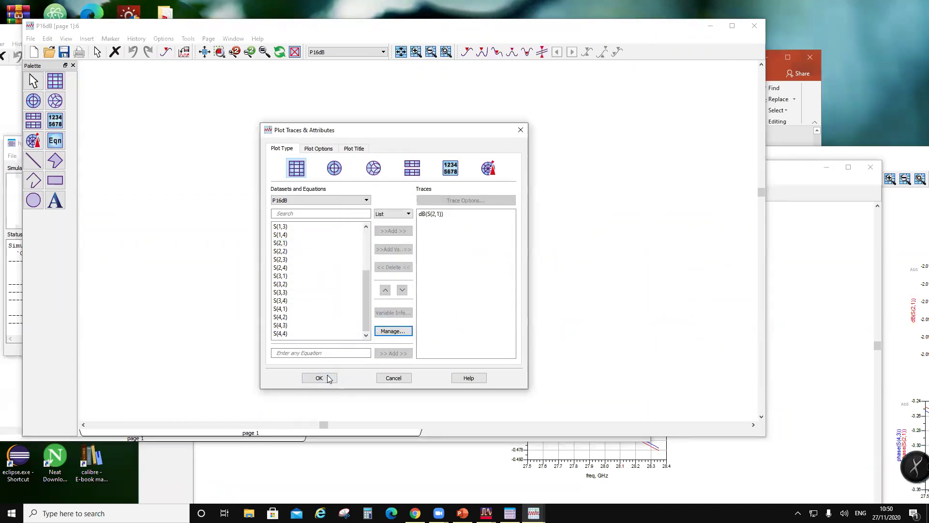
left_click(320, 377)
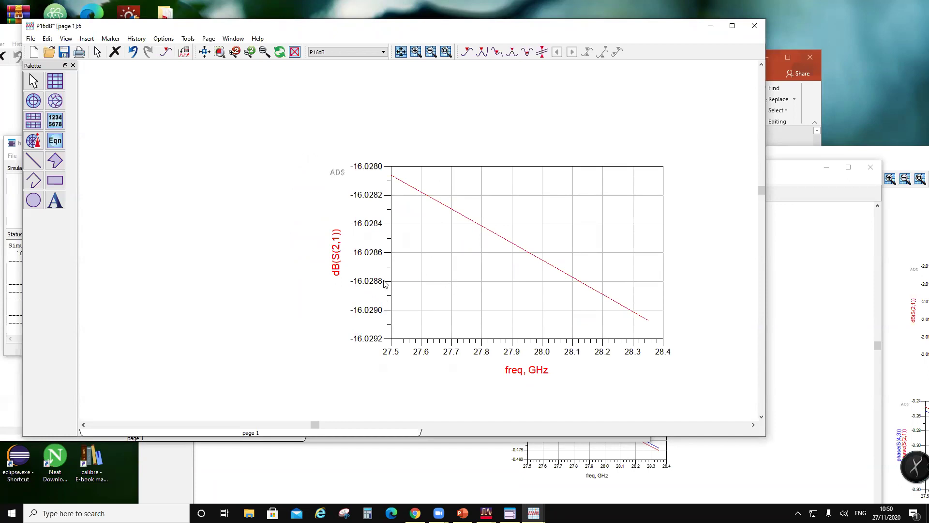
- Add a Smith chart of S(1,1) and S(2,2) beside the dB plot
left_click(55, 101)
left_click(141, 206)
left_click(282, 285)
left_click(394, 231)
left_click(300, 326)
left_click(393, 231)
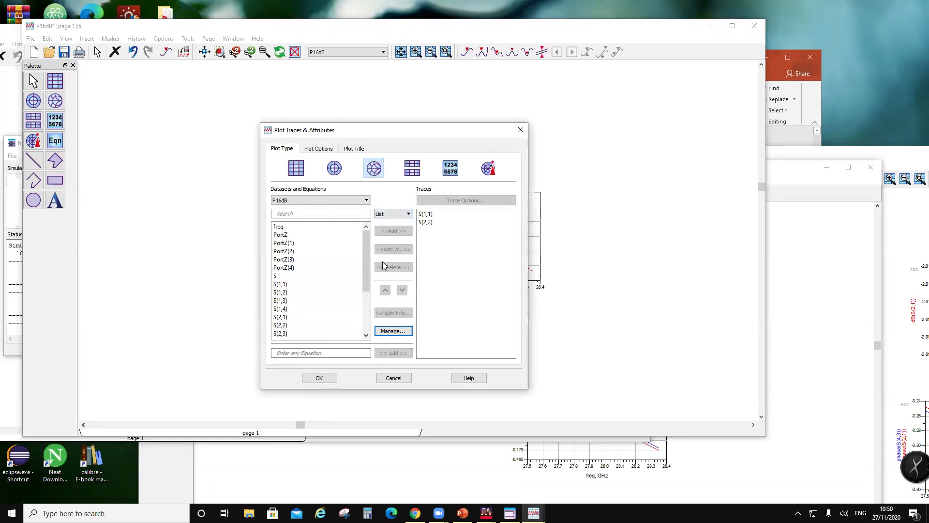
left_click(319, 378)
scroll(410, 230, "up", 2)
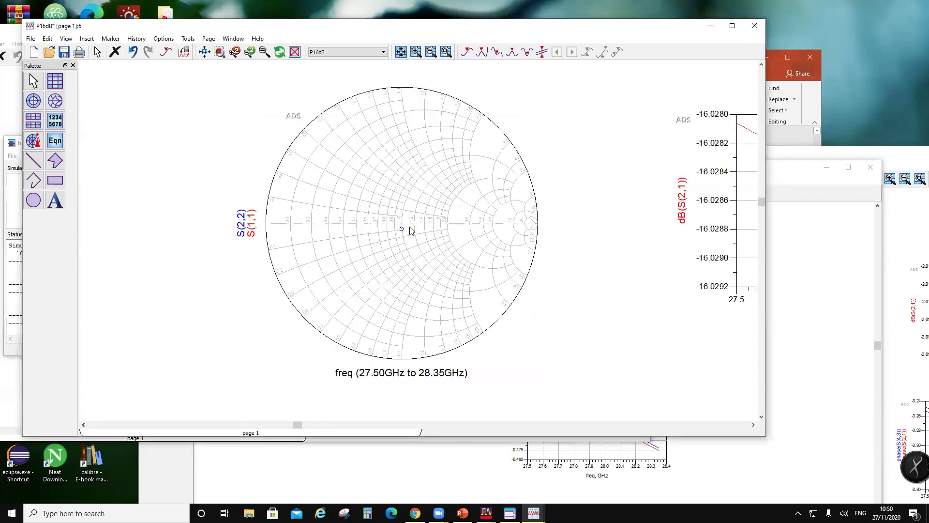
scroll(468, 251, "down", 2)
scroll(532, 286, "up", 1)
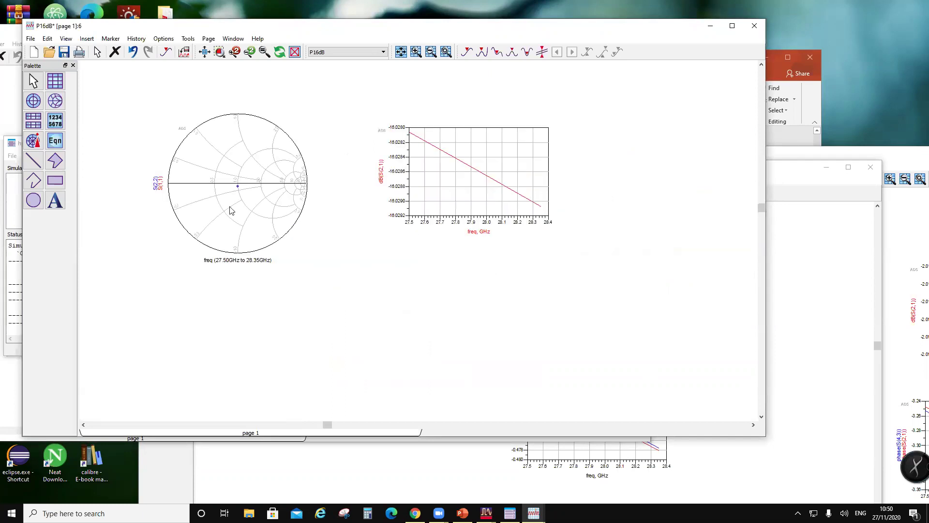
- Add a rectangular plot of the phase of S(2,1) below the dB plot
left_click(56, 81)
left_click(403, 262)
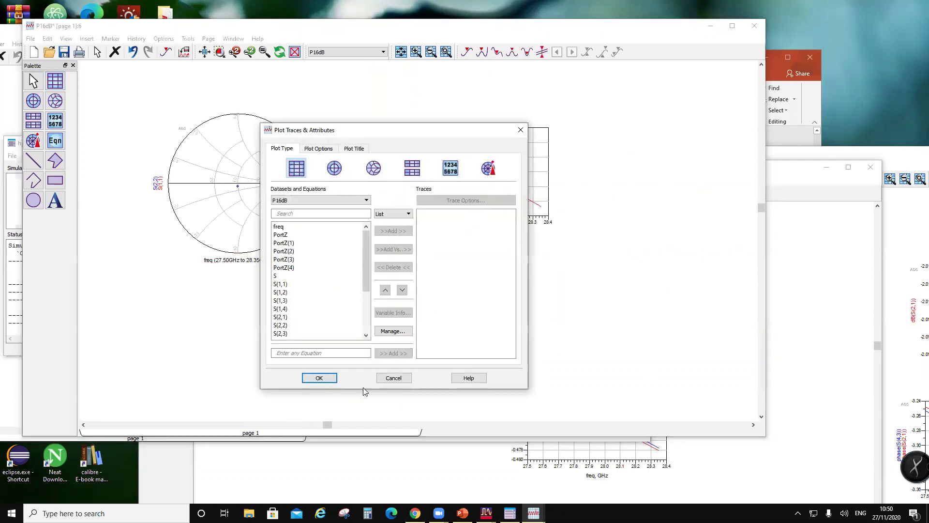
left_click(314, 317)
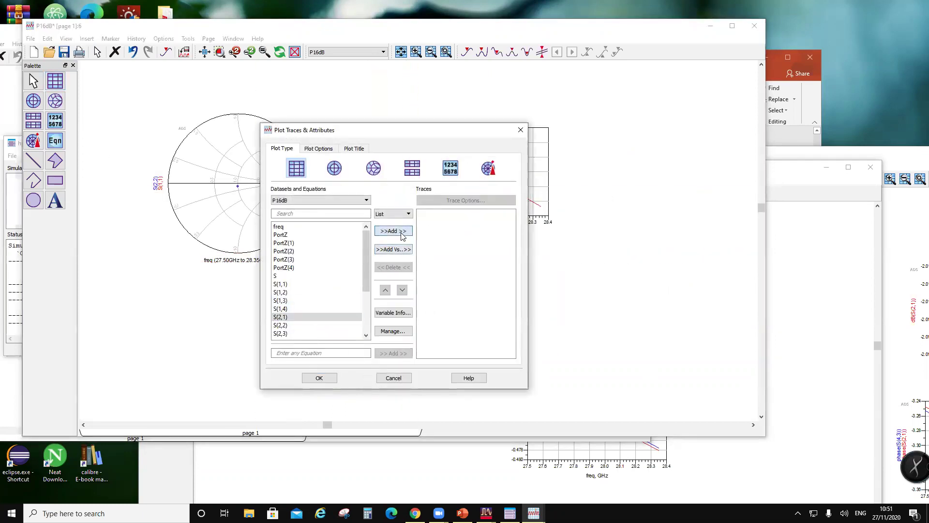
left_click(393, 230)
left_click(353, 278)
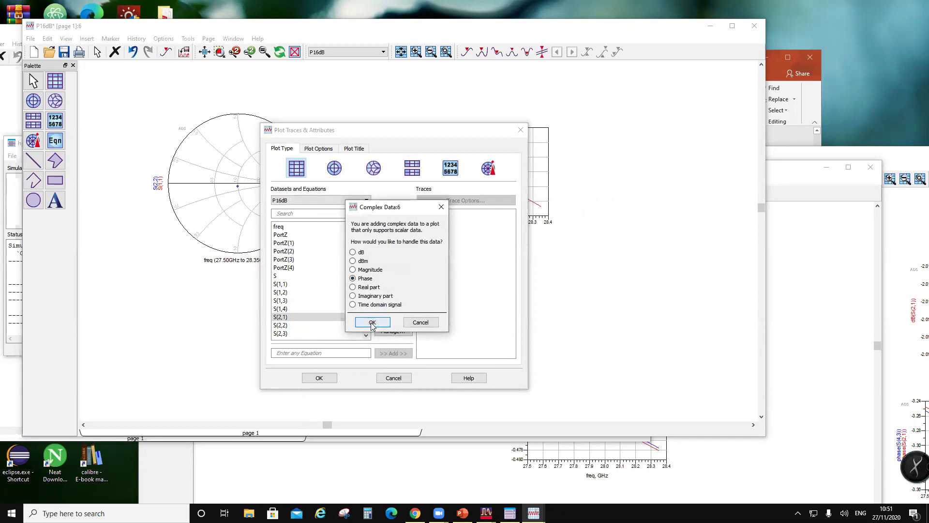
left_click(364, 322)
left_click(334, 378)
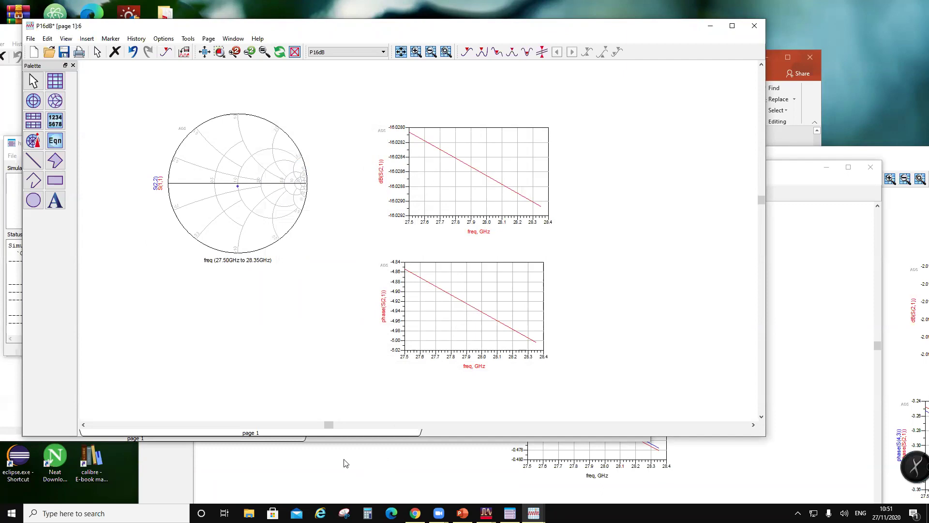
- Set the electrical length E of transmission line TL1 to 4.93 in the P16dB schematic, and save and simulate it
left_click_drag(218, 31, 554, 54)
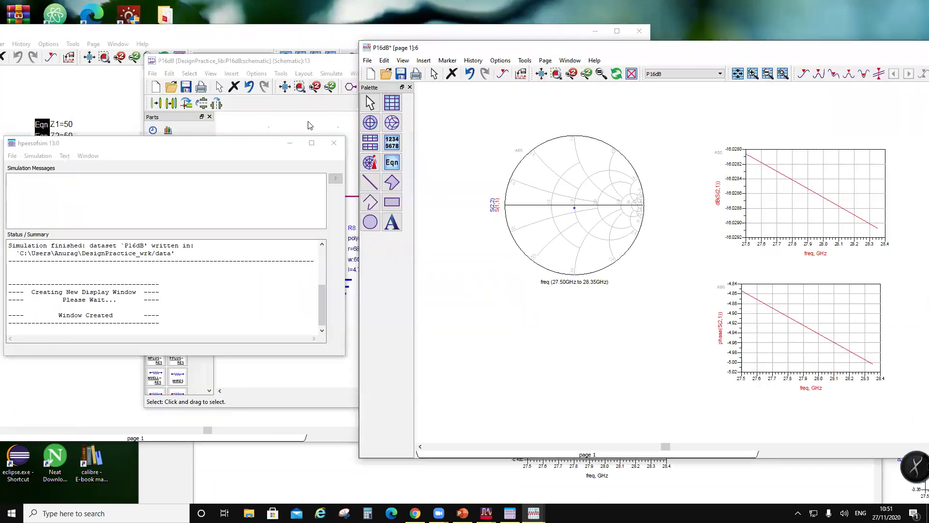
left_click(252, 61)
scroll(487, 286, "up", 3)
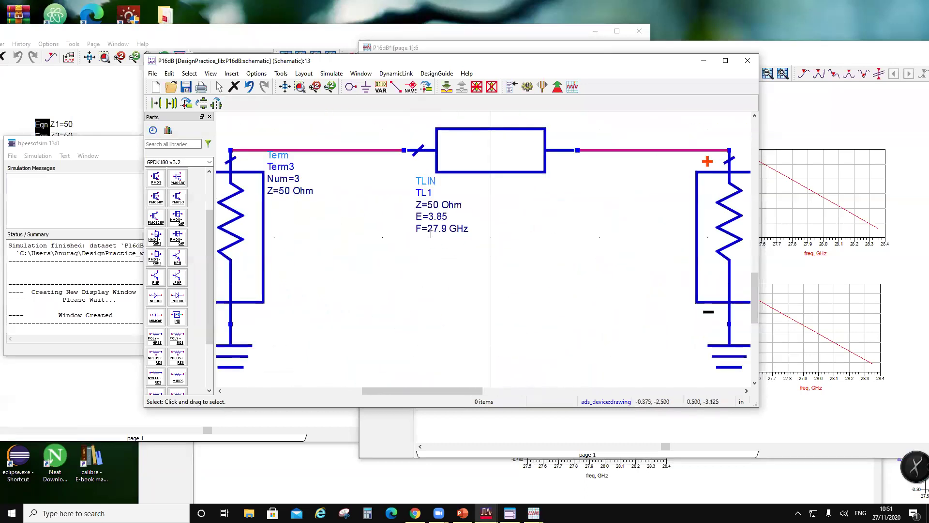
double_click(437, 216)
type("4")
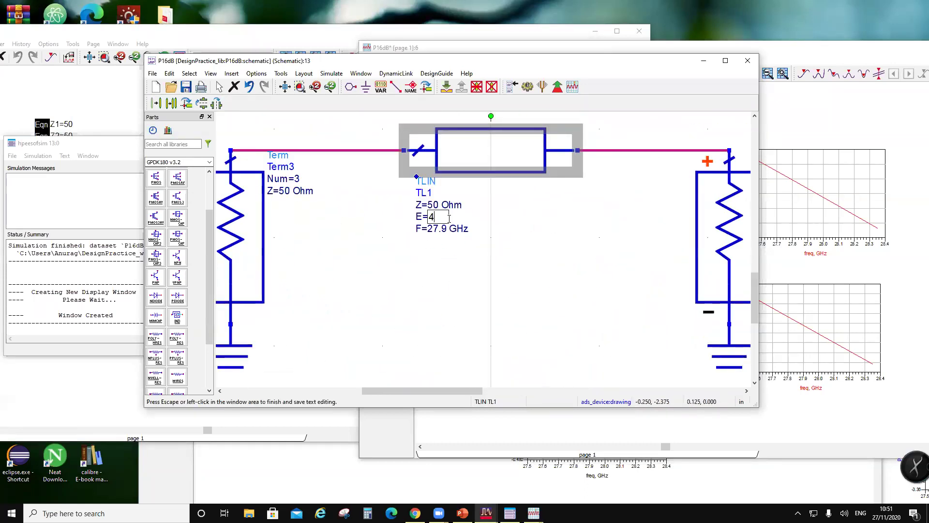
type(".93")
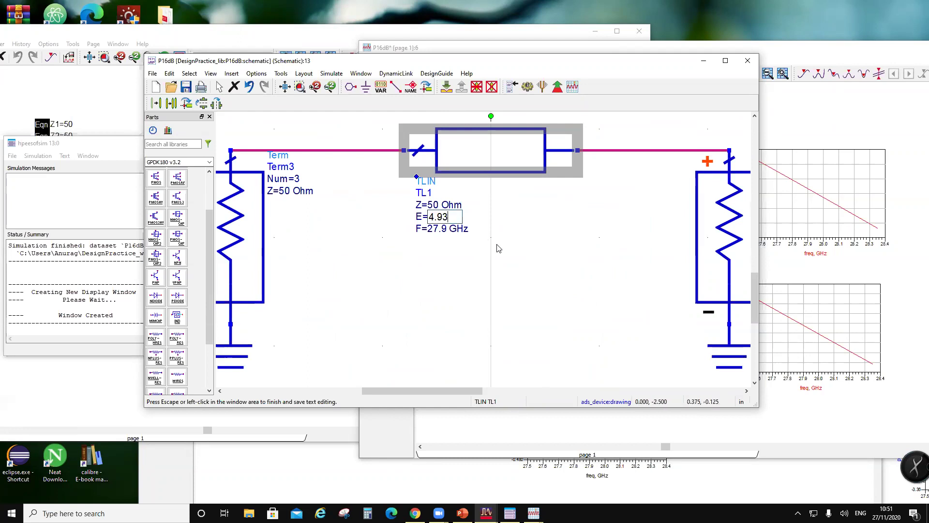
left_click(498, 249)
left_click(187, 87)
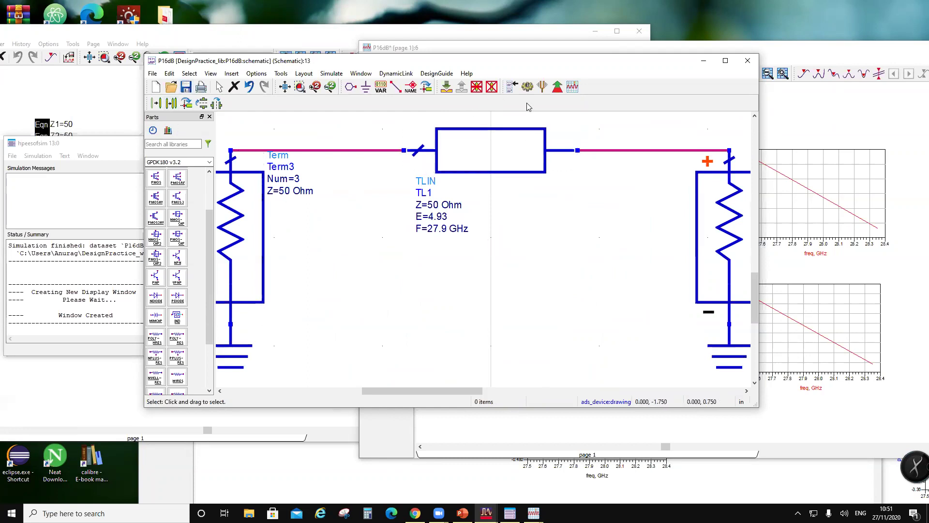
left_click(529, 87)
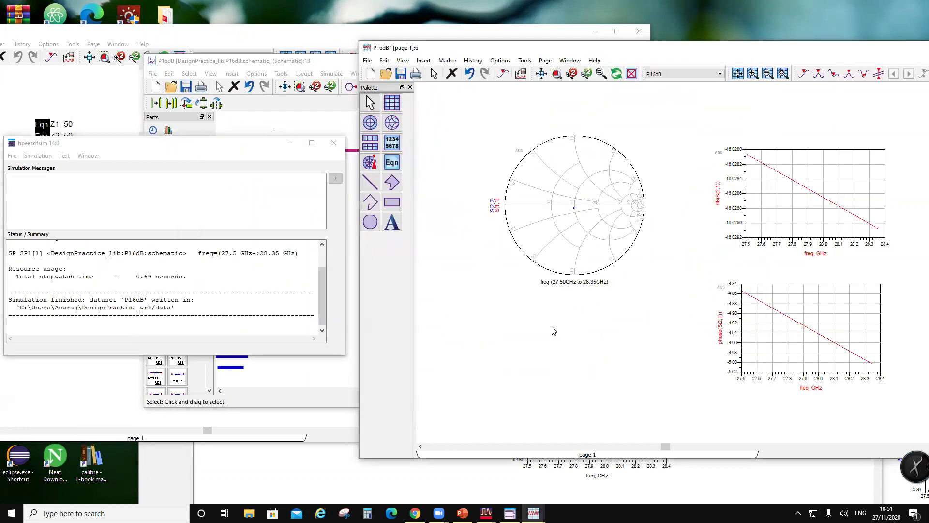
- Add the phase of S(4,3) to the phase plot, and close the P16dB data display with its changes saved
left_click_drag(586, 43, 241, 48)
double_click(444, 353)
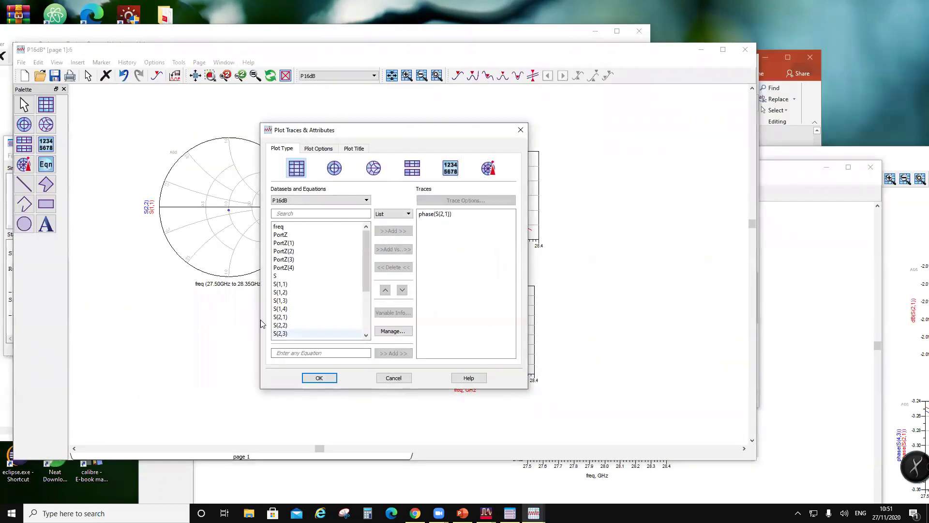
scroll(307, 315, "down", 5)
left_click(304, 325)
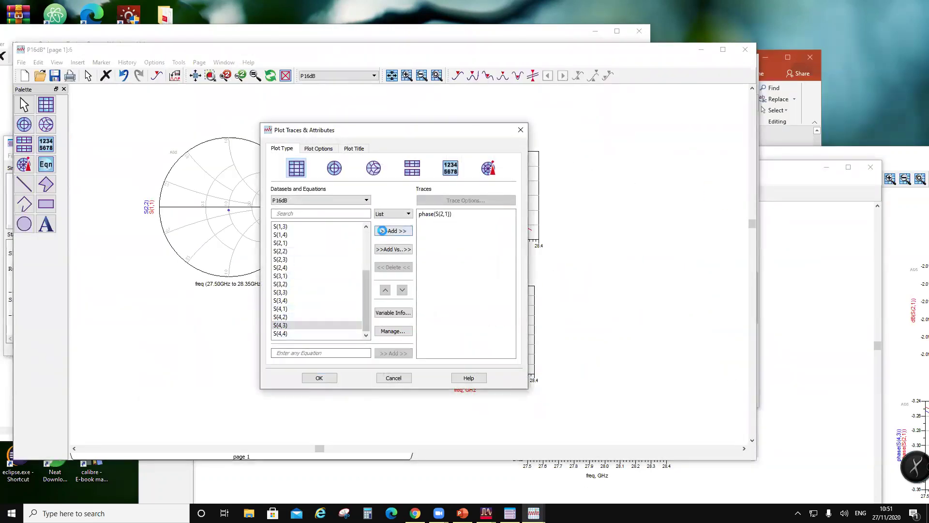
left_click(393, 231)
left_click(364, 283)
left_click(372, 322)
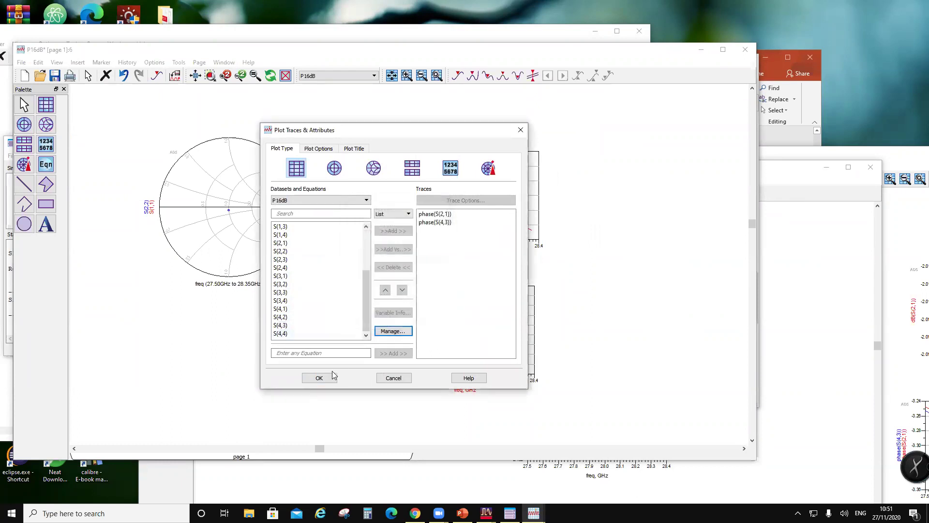
left_click(319, 377)
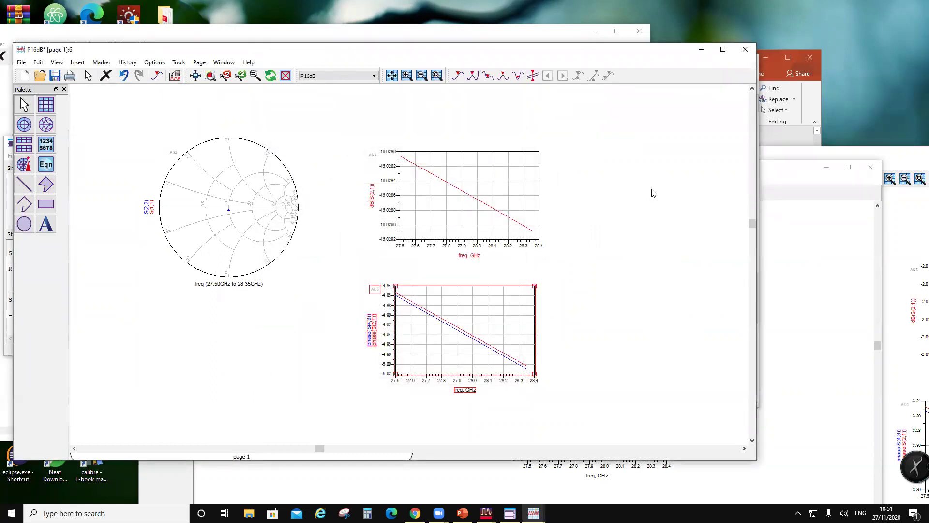
left_click(745, 50)
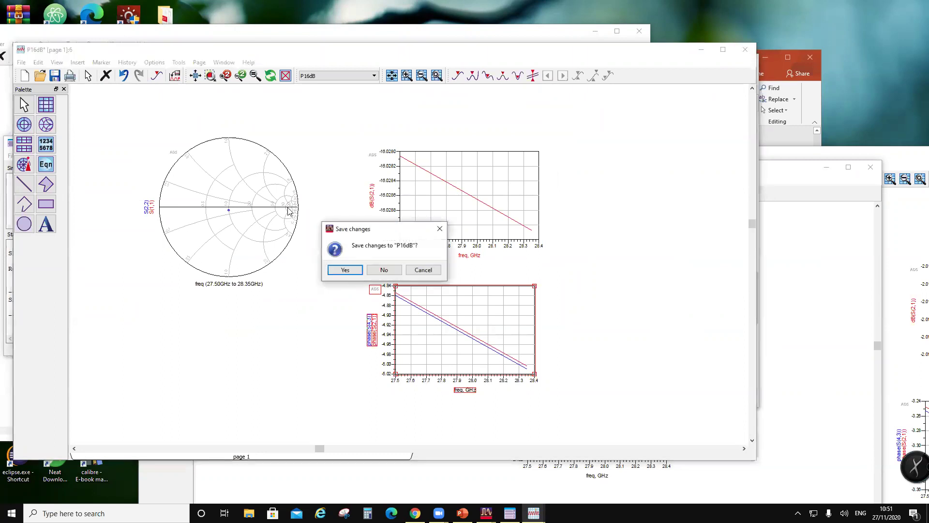
left_click(343, 270)
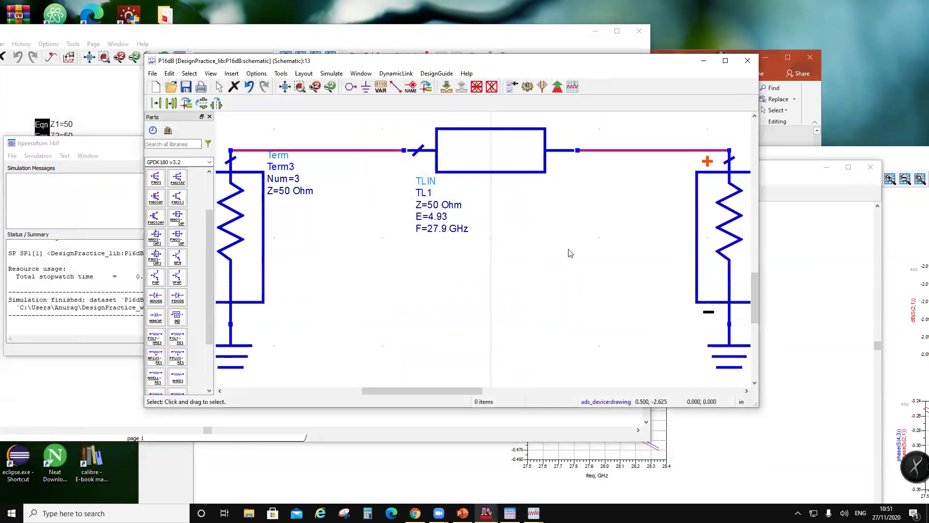
- Copy the pi resistor network with its grounds and the TLIN line from the P16dB schematic, and close that schematic
scroll(489, 240, "down", 3)
left_click_drag(431, 124, 501, 271)
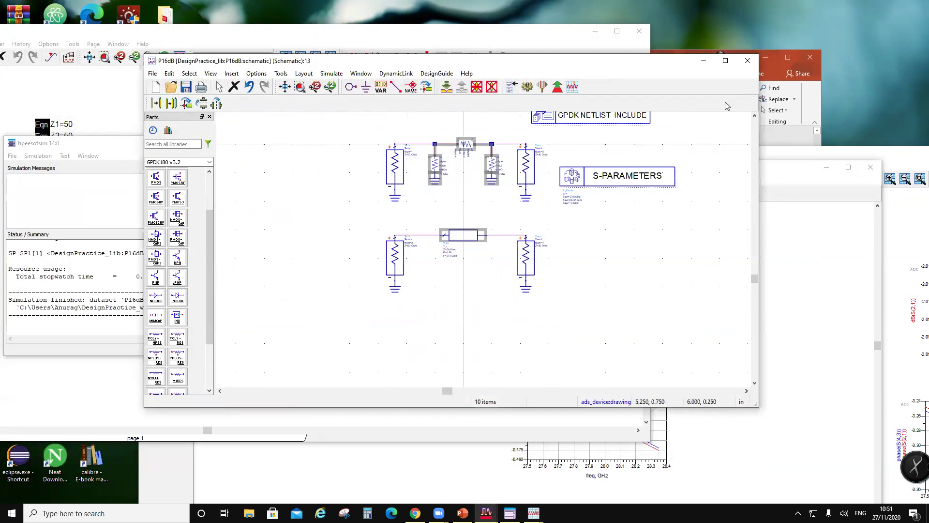
left_click(747, 62)
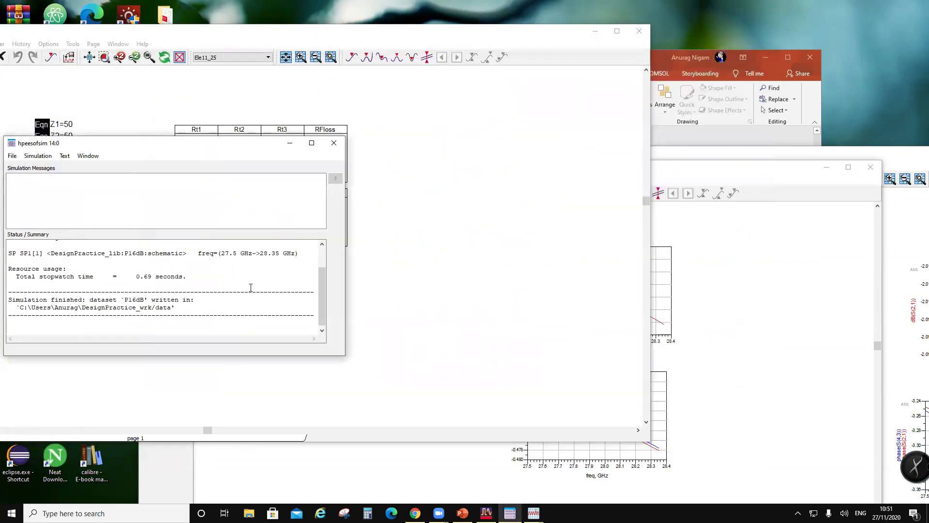
- Copy the P8CdB cell within its library under the new name P16CdB
left_click(487, 512)
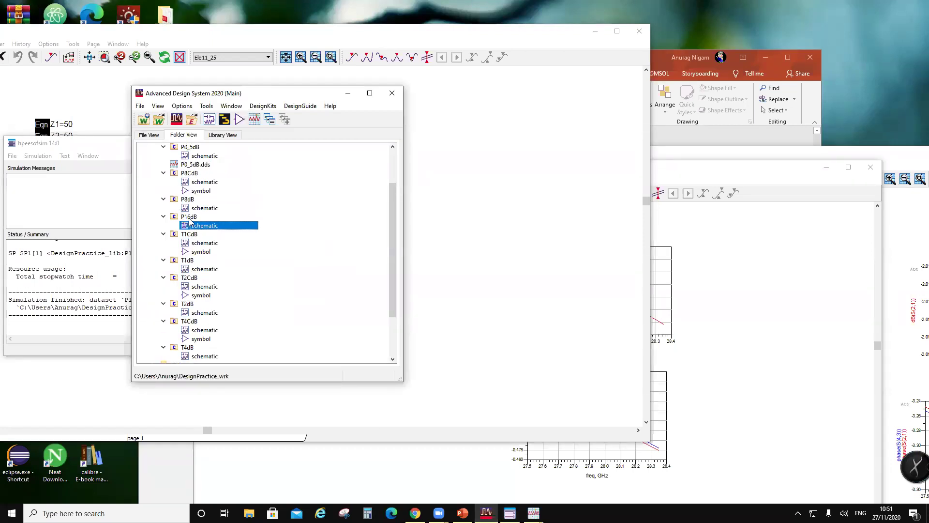
left_click(186, 173)
right_click(186, 172)
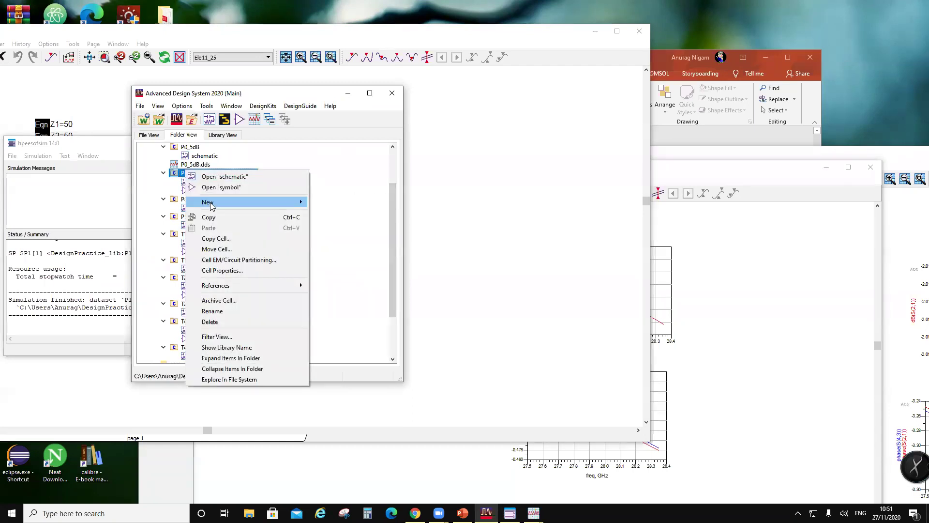
left_click(216, 238)
left_click(410, 238)
left_click(409, 238)
type("16CdB")
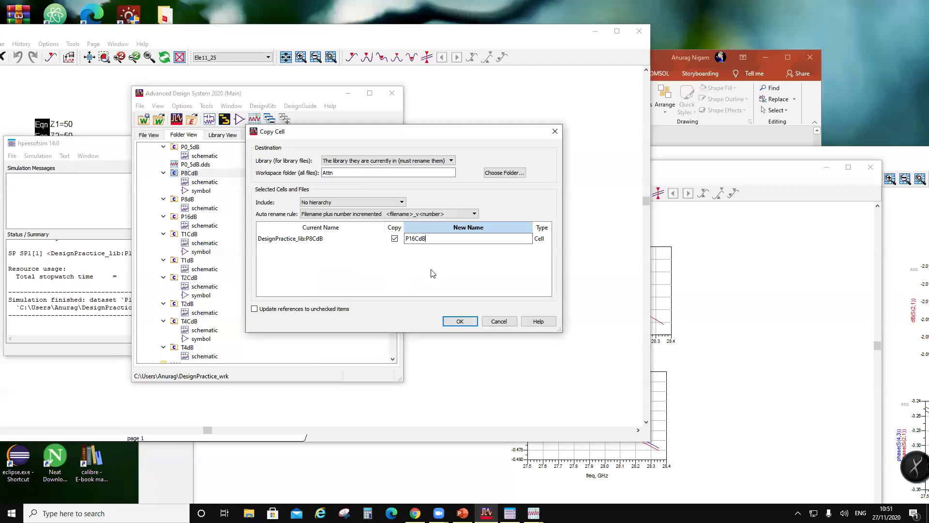
left_click(457, 320)
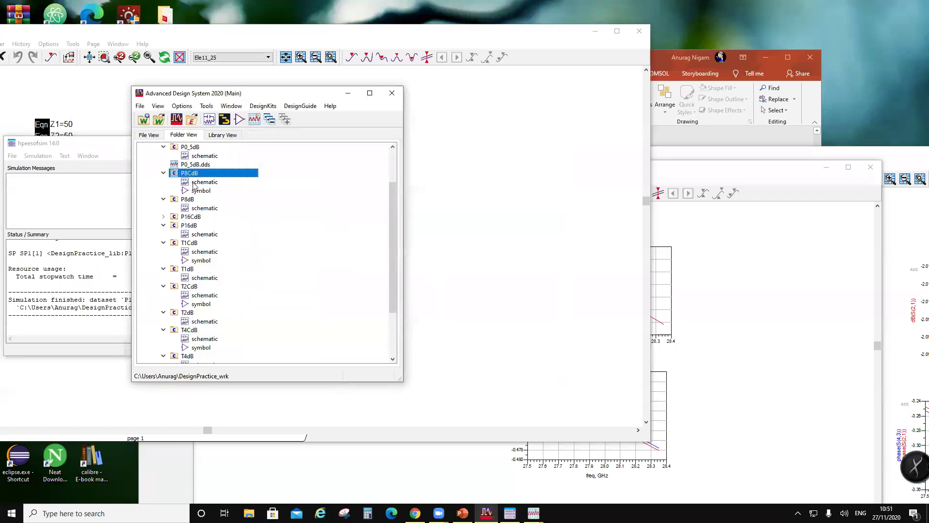
- Open the P16CdB schematic and replace the circuit between its pins with the copied 16 dB network and transmission line
double_click(203, 183)
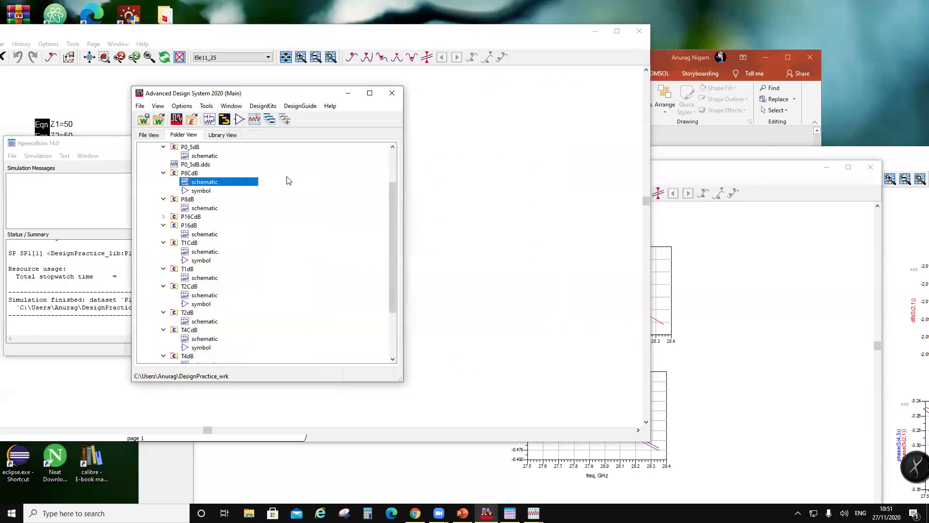
left_click(164, 217)
double_click(199, 226)
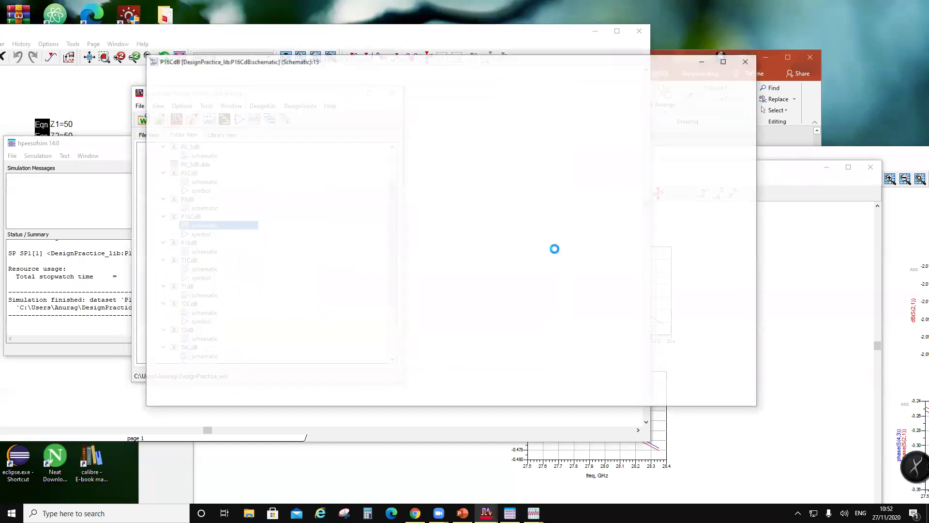
left_click_drag(389, 133, 584, 353)
key("Delete")
key("ctrl+v")
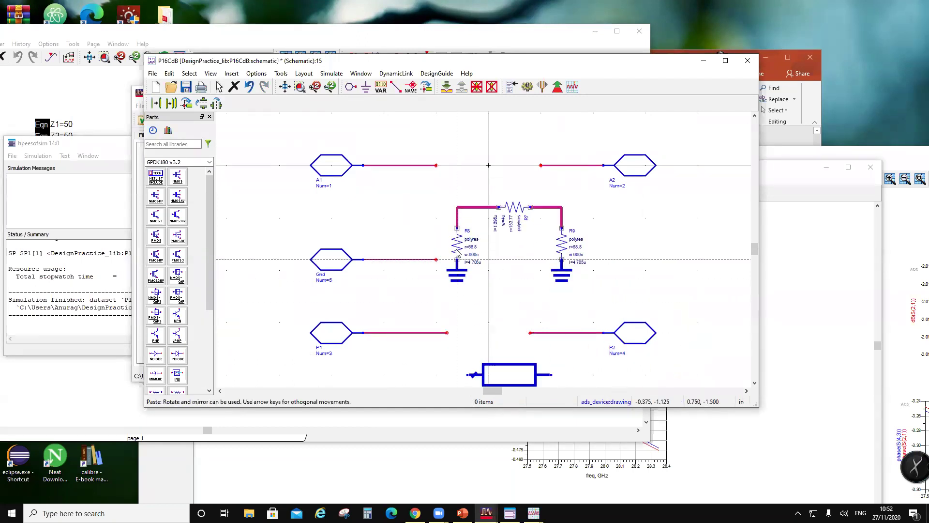
left_click(487, 333)
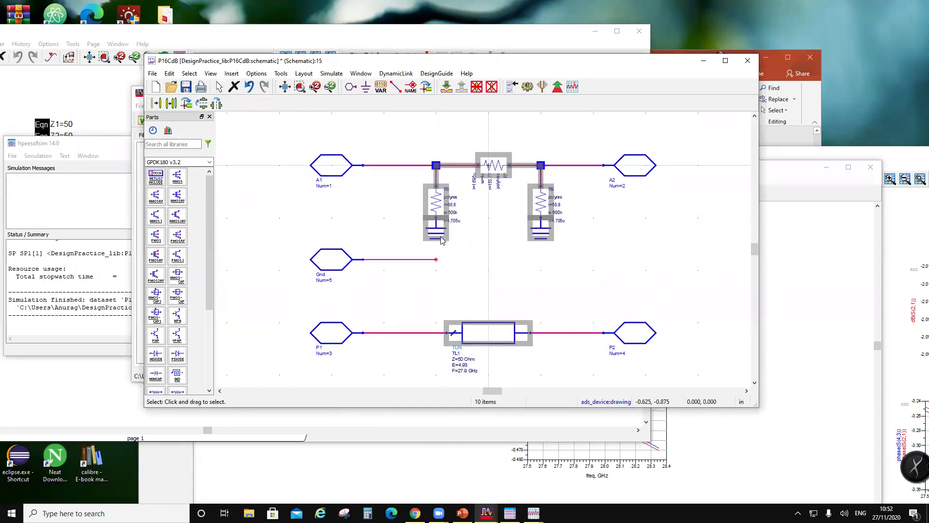
- Replace the ground symbols under both shunt resistors with wires to the Gnd pin, and save the P16CdB schematic
left_click(441, 236)
key("Delete")
left_click(541, 232)
key("Delete")
key("ctrl+w")
left_click(436, 218)
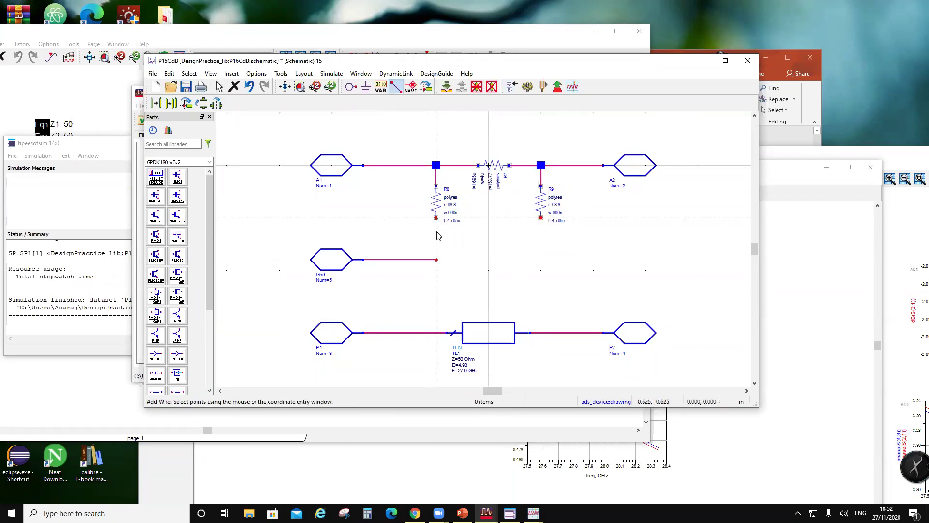
left_click(436, 259)
left_click(541, 220)
key("Escape")
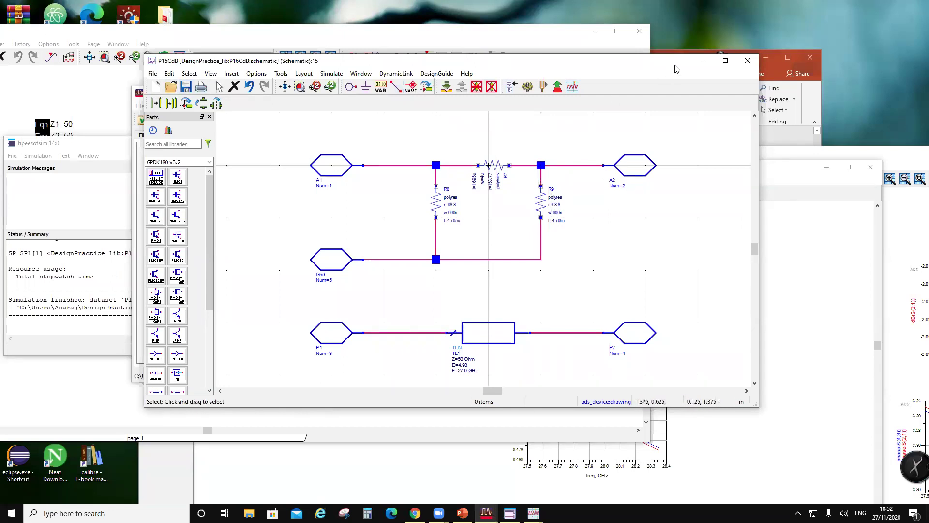
- Close the P16CdB schematic and collapse every cell in the Attn folder
left_click(747, 61)
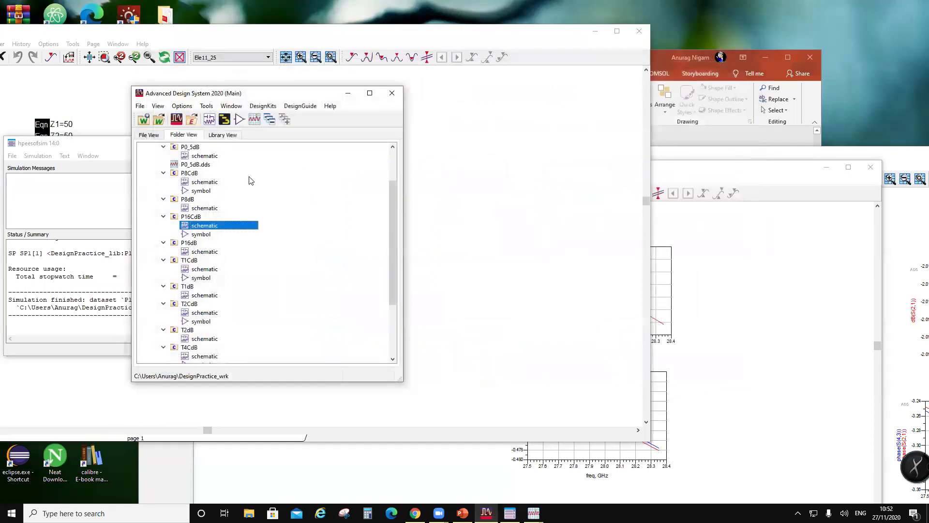
scroll(183, 203, "up", 2)
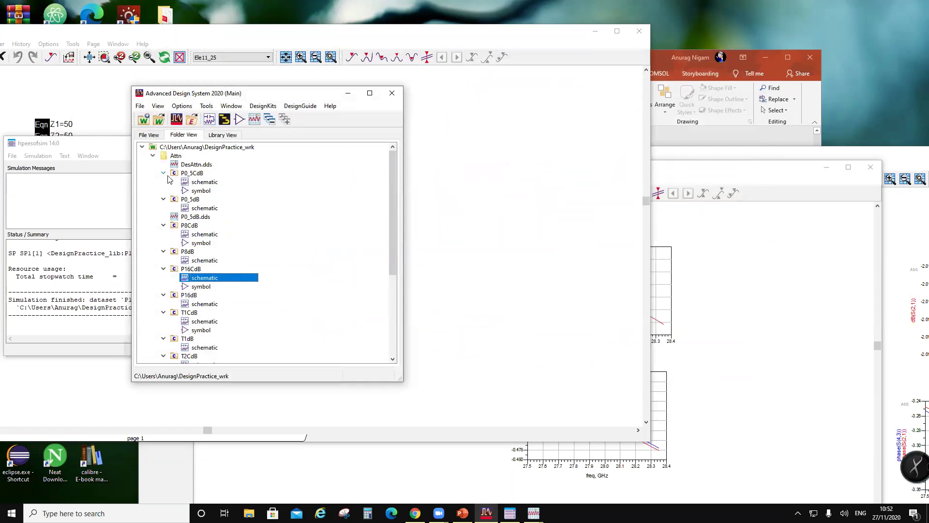
left_click(163, 173)
left_click(163, 181)
left_click(163, 199)
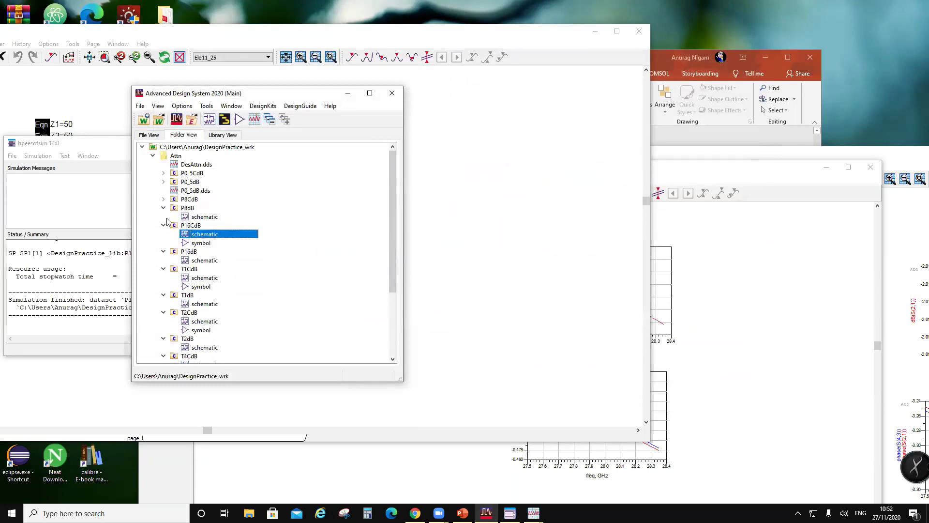
left_click(163, 207)
left_click(163, 217)
left_click(163, 225)
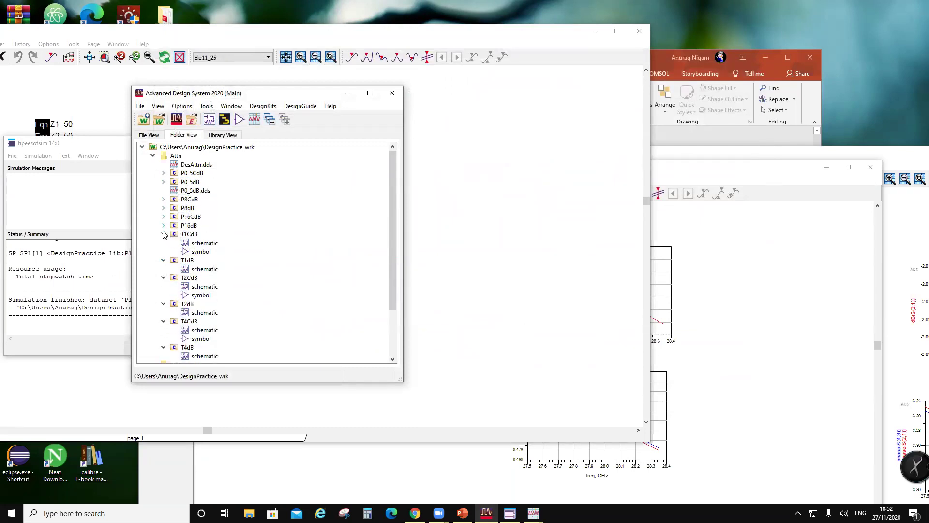
left_click(163, 233)
left_click(163, 243)
left_click(163, 252)
left_click(163, 260)
left_click(163, 268)
left_click(163, 278)
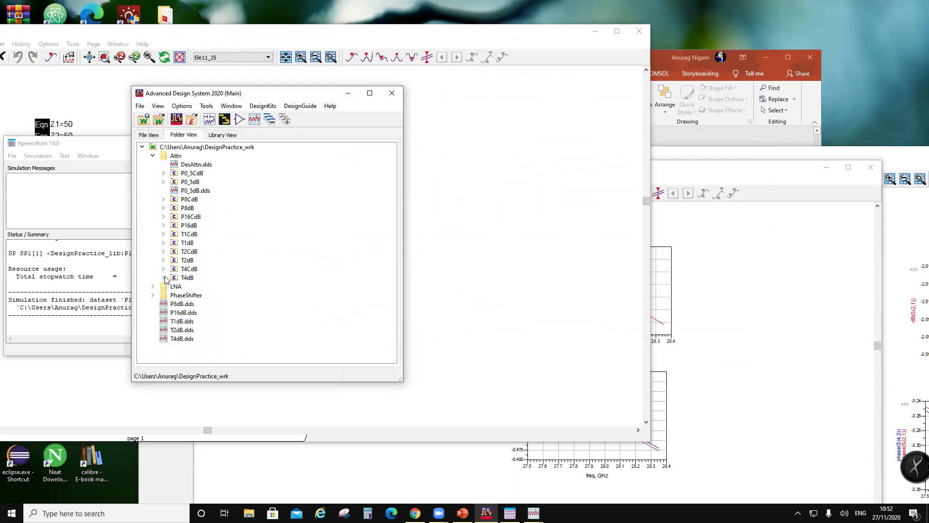
- Move the data displays P8dB.dds, P16dB.dds, T1dB.dds, T2dB.dds and T4dB.dds into the Attn folder and collapse it
left_click(177, 306)
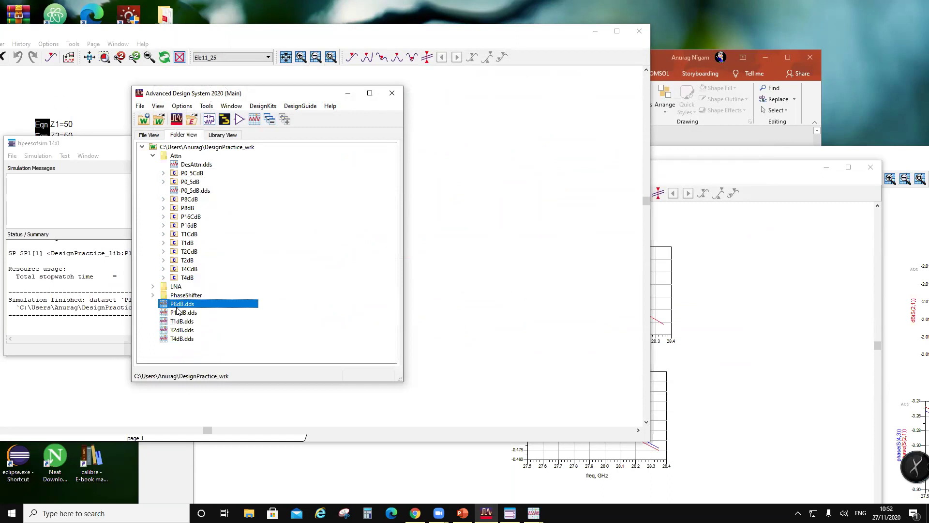
left_click(184, 342, "shift")
left_click_drag(182, 338, 177, 157)
left_click(204, 162)
left_click(153, 155)
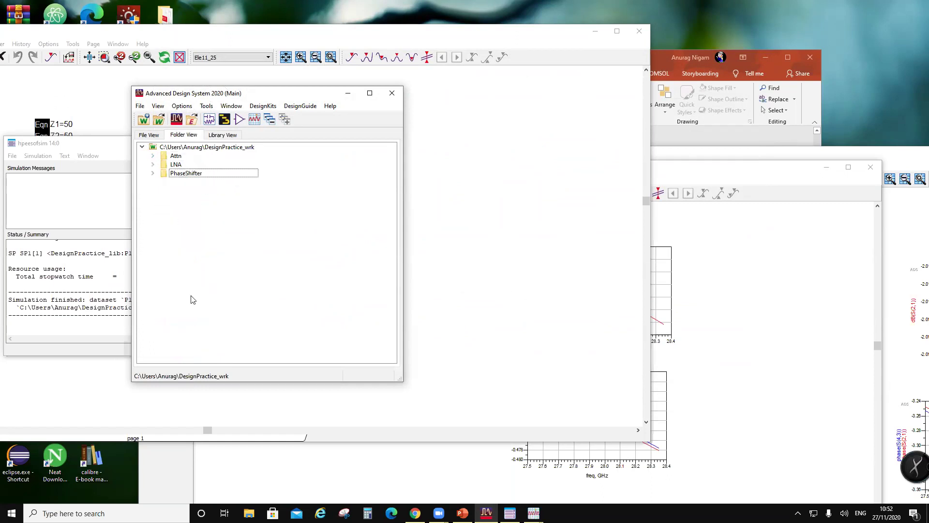
left_click(744, 339)
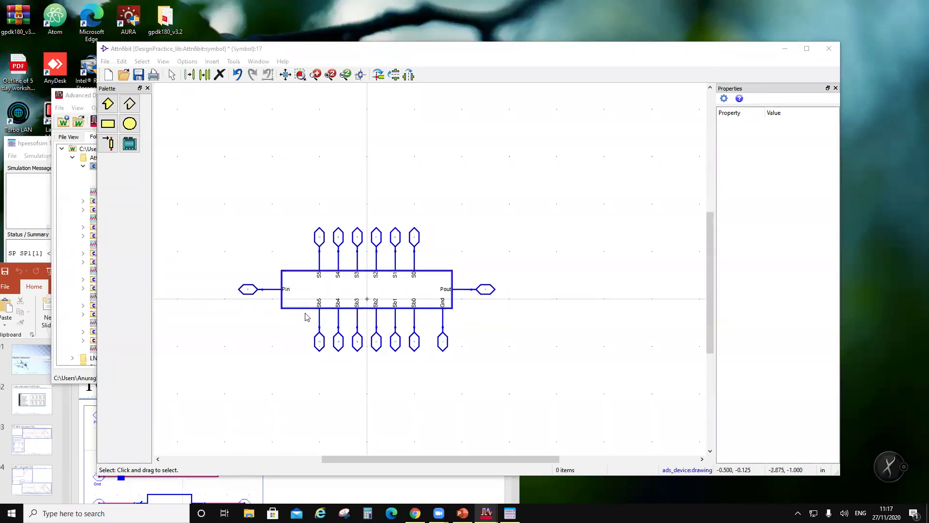
- Save and close the Attn6bit symbol, and open the Attn6bit schematic to review its cascaded stages before closing it
left_click(354, 284)
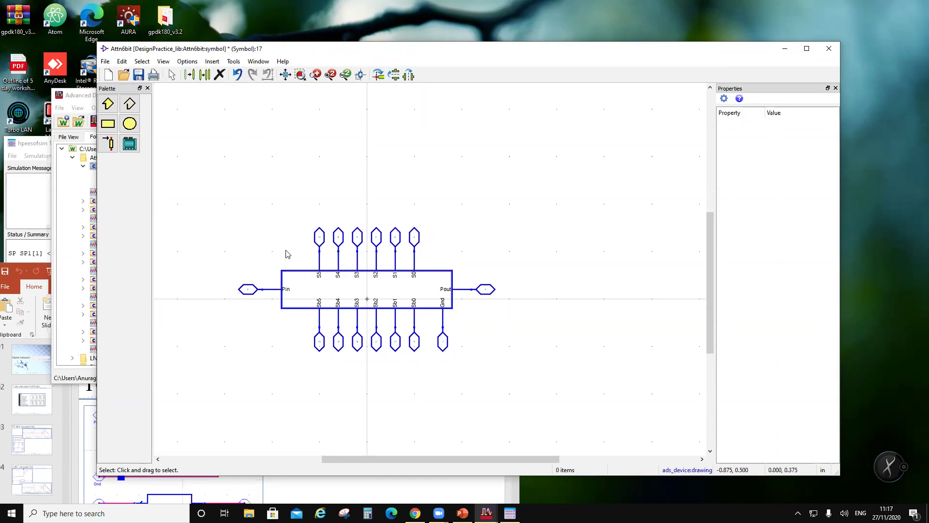
left_click(138, 75)
double_click(105, 49)
double_click(106, 175)
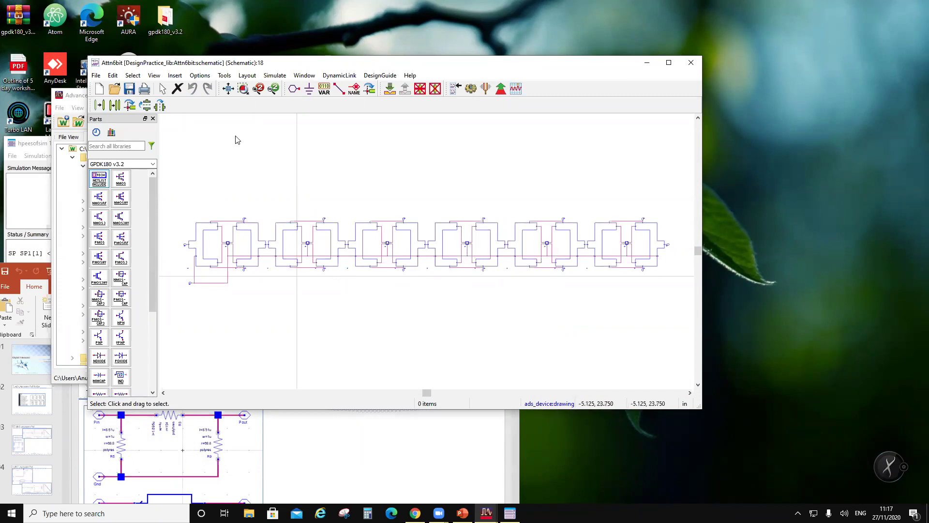
left_click(691, 63)
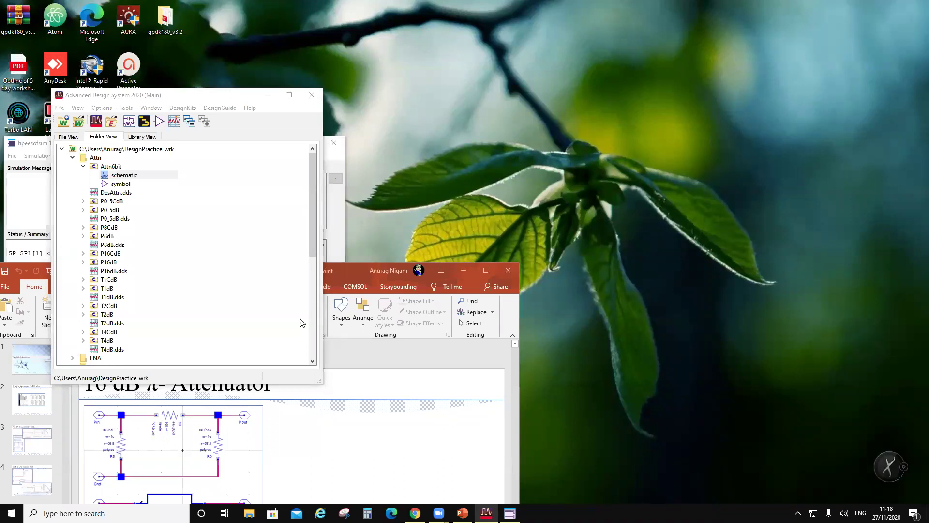
- Create a new schematic named testAttn in the Attn folder
left_click(187, 99)
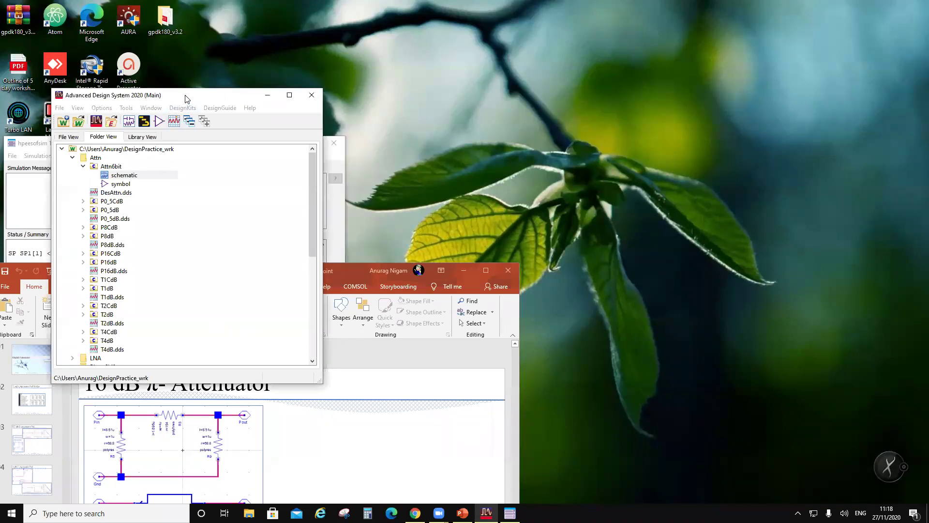
left_click_drag(185, 97, 504, 88)
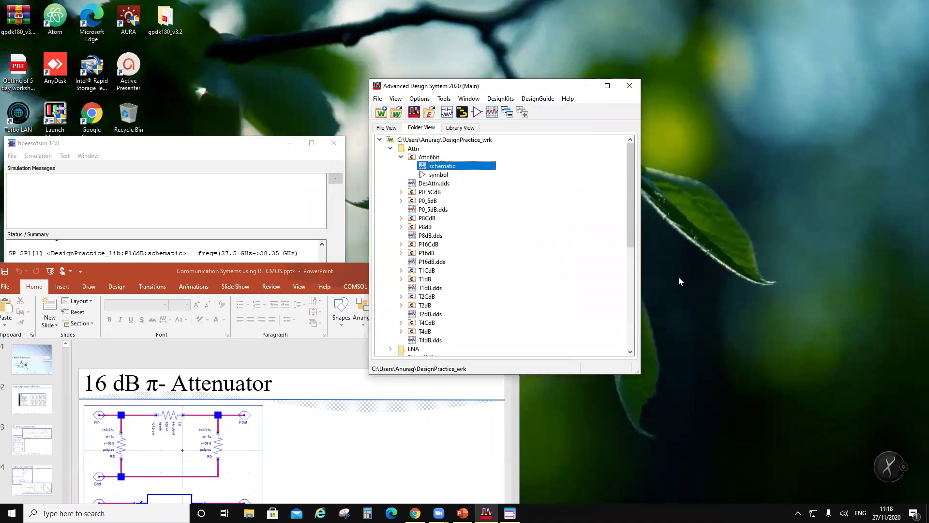
left_click(678, 277)
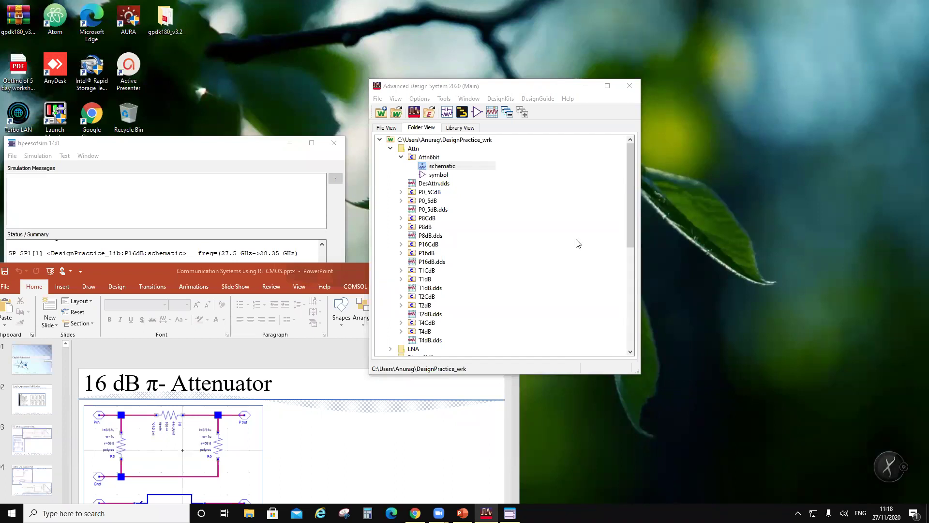
left_click_drag(439, 90, 405, 88)
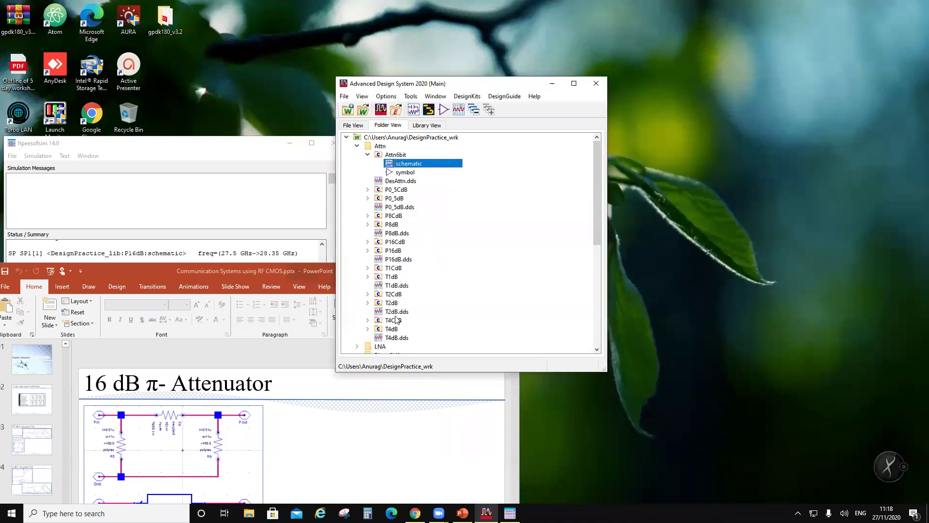
right_click(377, 146)
mouse_move(414, 150)
left_click(505, 150)
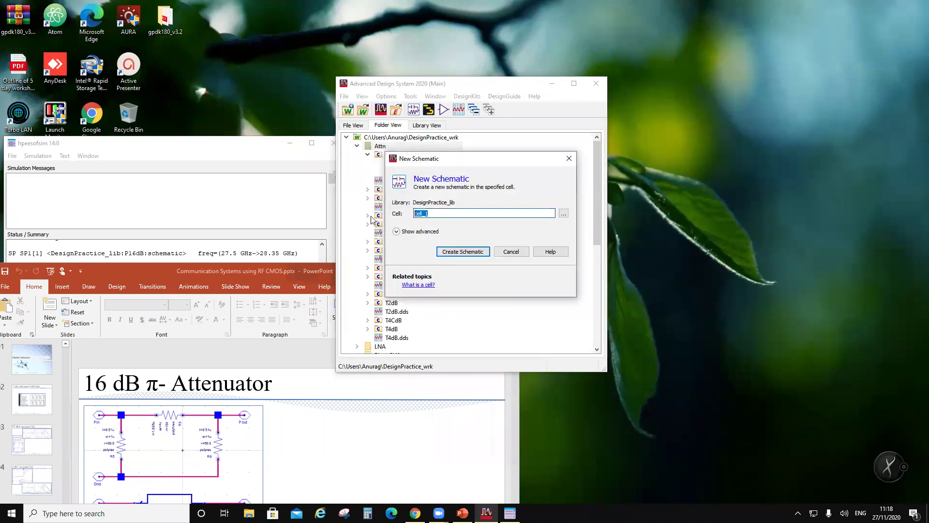
type("At")
left_click(472, 252)
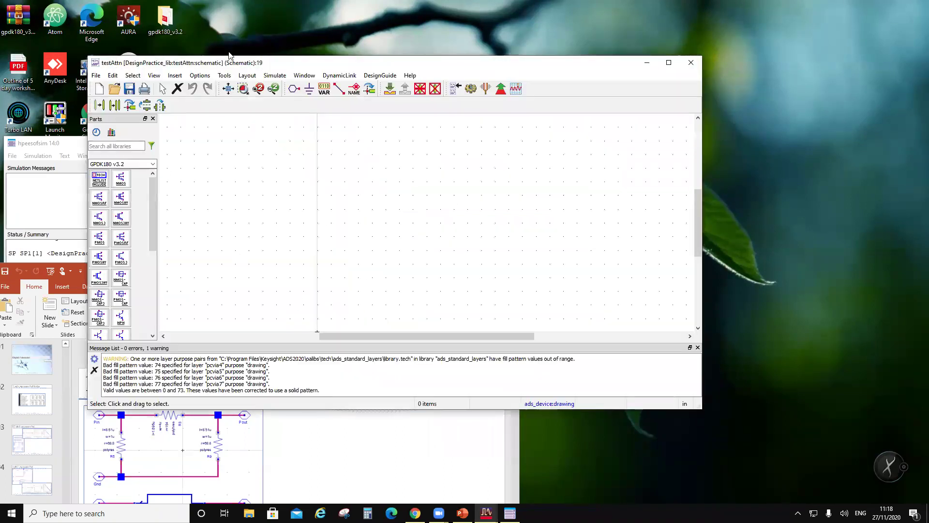
- Clear and close the message list of the testAttn schematic, and move its window clear of the main window
left_click(95, 370)
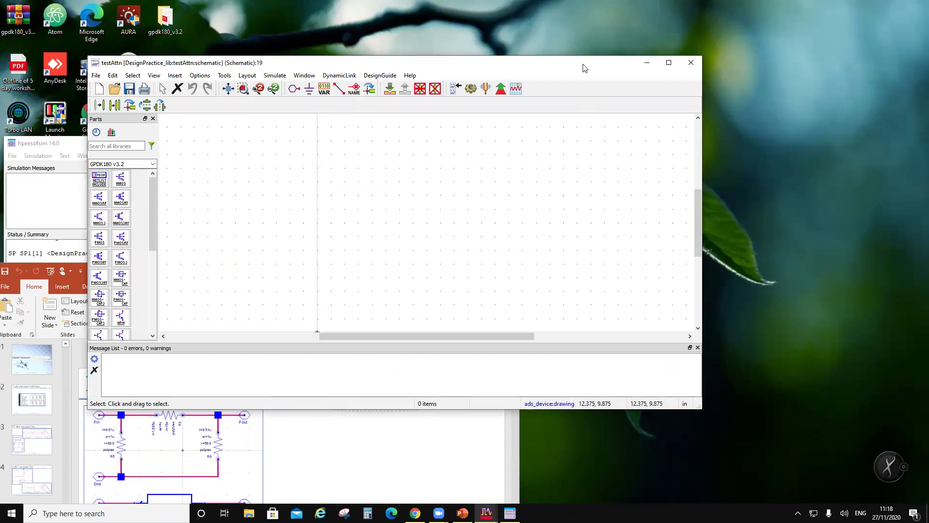
left_click_drag(582, 65, 540, 75)
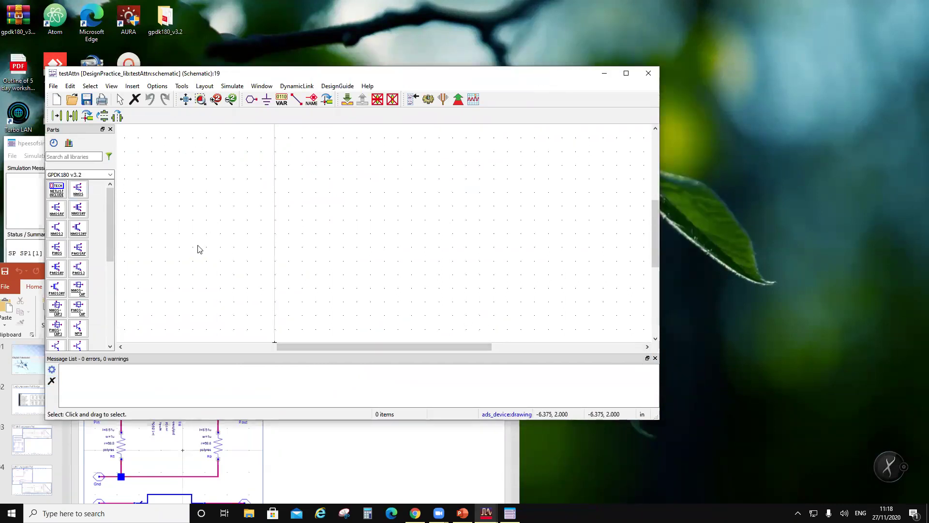
left_click(655, 358)
left_click_drag(265, 76, 496, 74)
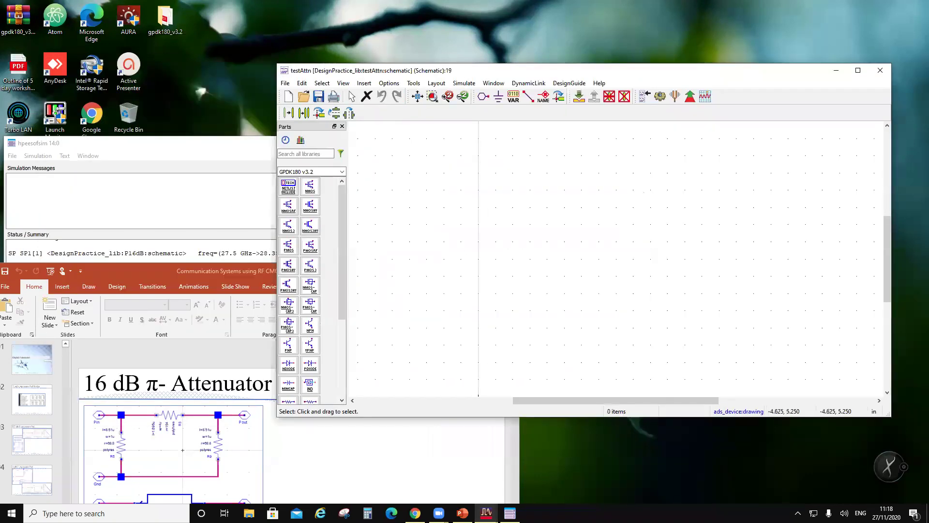
- Open the schematic of the testPhaseShift cell from the PhaseShifter folder
left_click(433, 467)
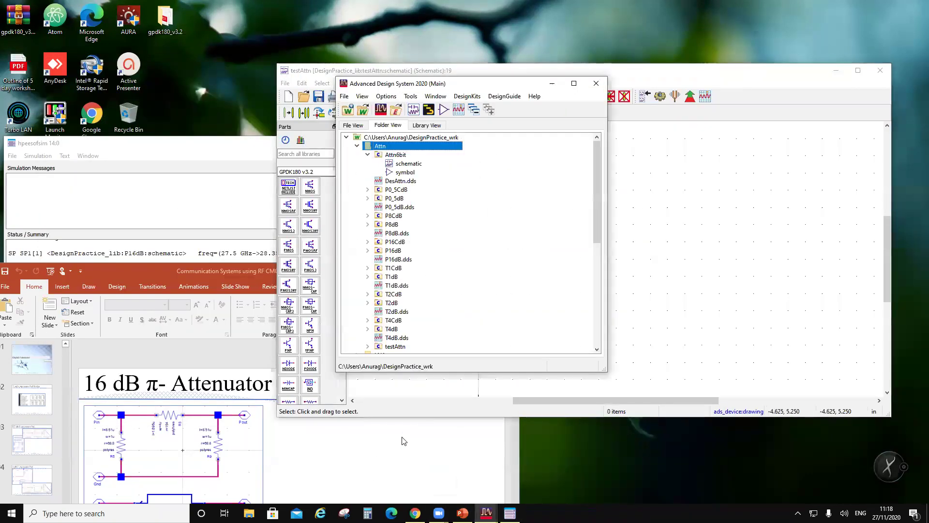
scroll(431, 238, "down", 5)
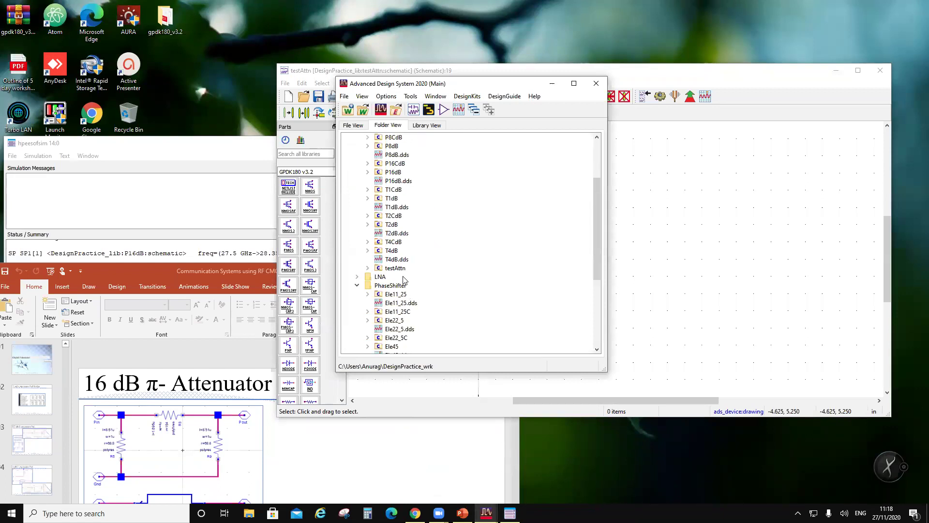
scroll(405, 280, "down", 3)
scroll(409, 289, "down", 3)
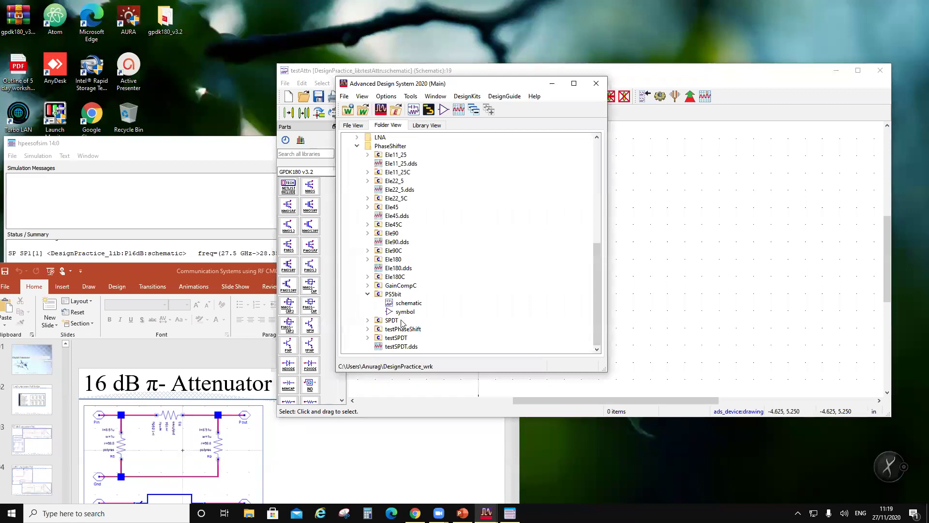
left_click(367, 330)
double_click(403, 337)
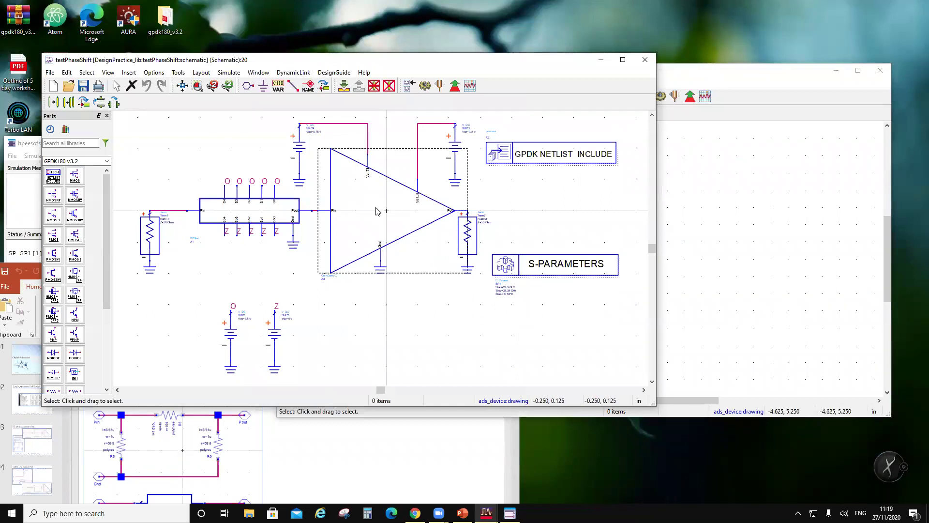
- Move the GPDK netlist include and S-parameters blocks away from the amplifier circuit
scroll(573, 202, "down", 2)
left_click_drag(412, 186, 539, 161)
left_click_drag(414, 273, 533, 199)
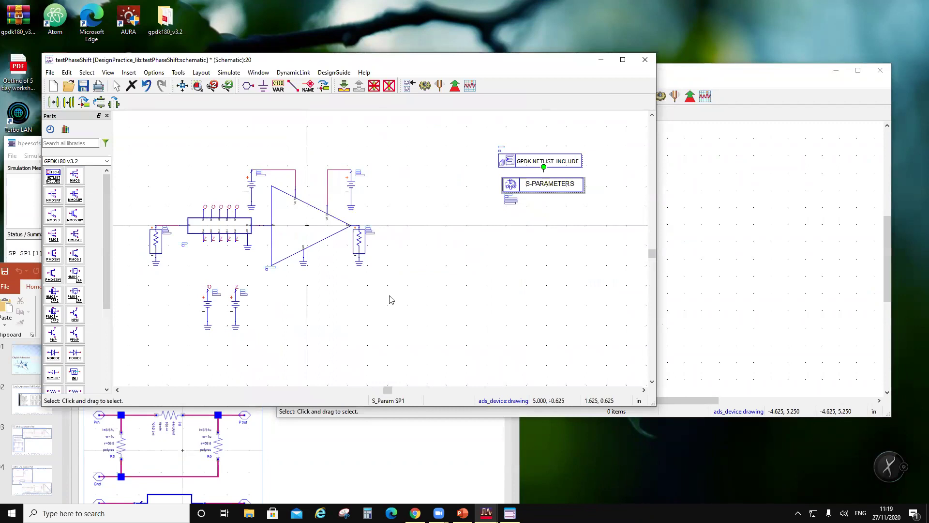
- Copy the whole testPhaseShift test bench, and close that schematic with its changes saved
scroll(420, 201, "down", 2)
left_click_drag(195, 143, 564, 302)
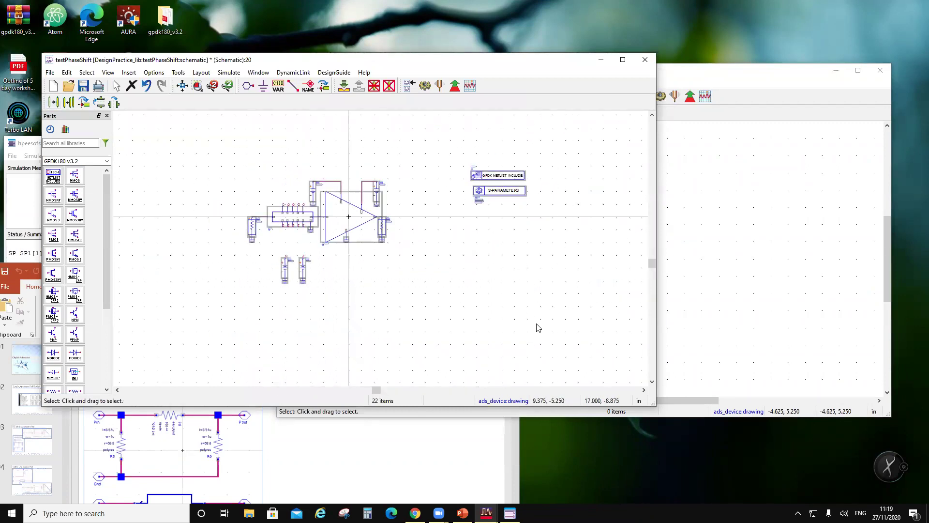
left_click(647, 62)
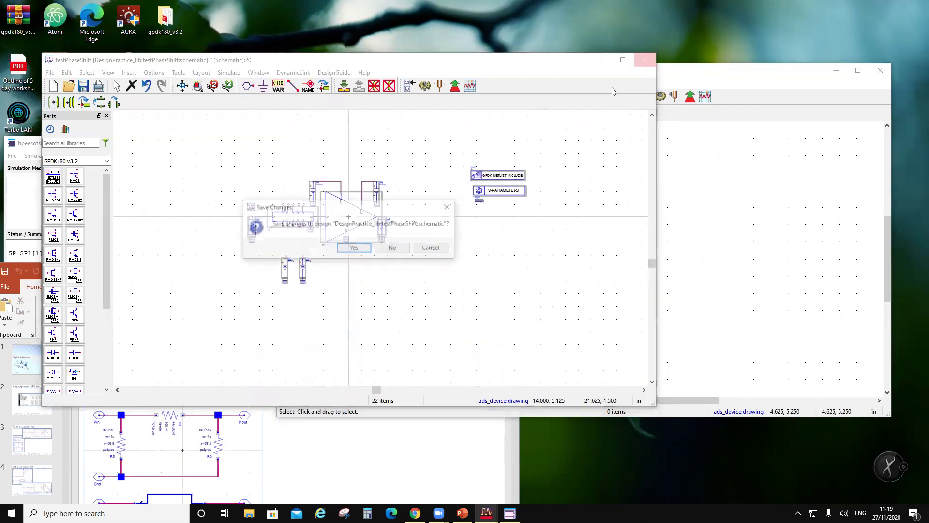
left_click(354, 247)
- Paste the copied test bench into the testAttn schematic
left_click(653, 261)
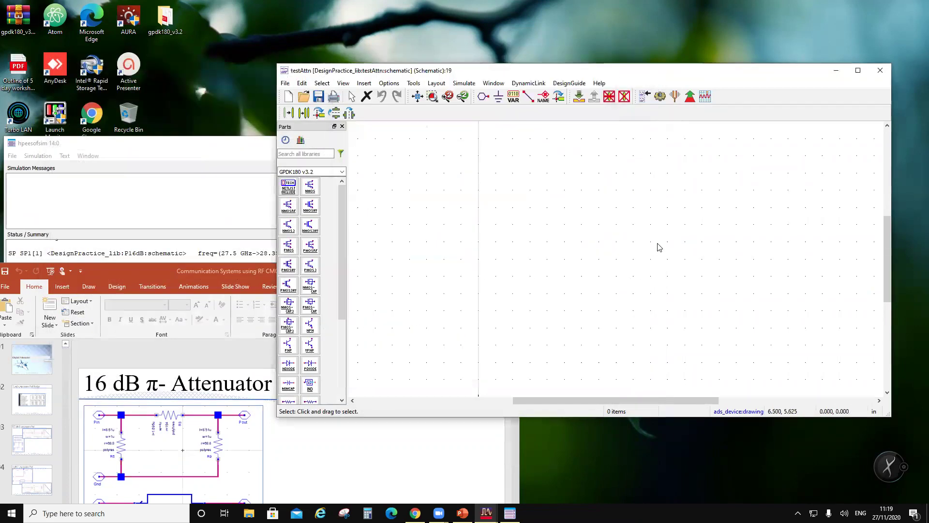
key("ctrl+v")
scroll(520, 278, "down", 3)
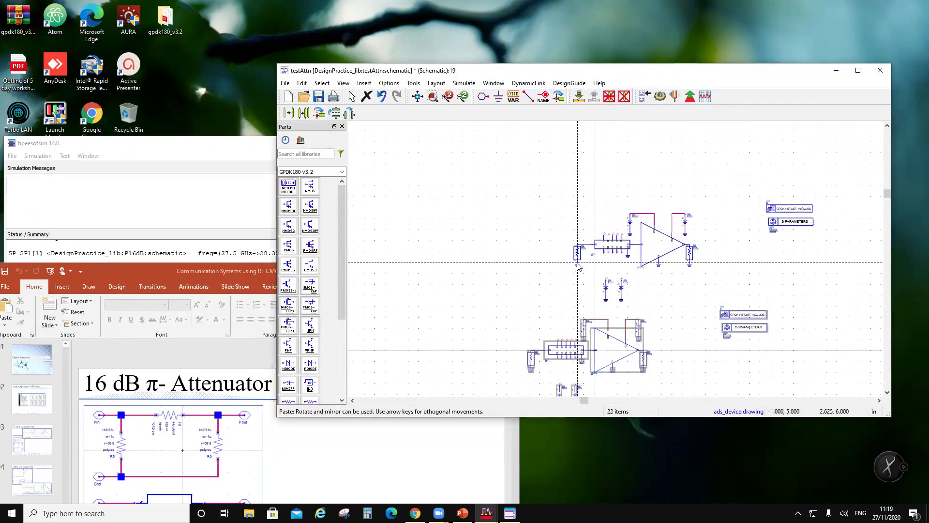
left_click(529, 370)
scroll(616, 282, "down", 2)
scroll(616, 282, "up", 2)
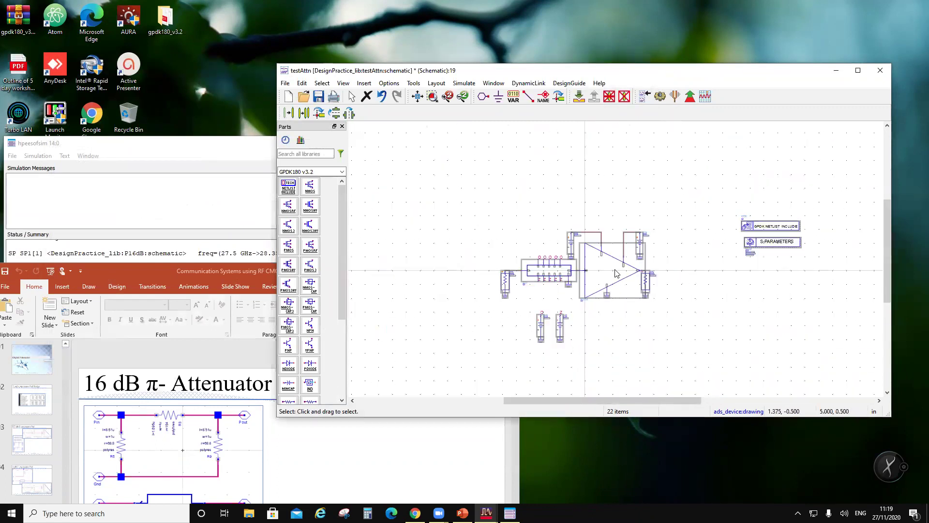
- Delete the PS5bit phase shifter block and move the input termination farther away from the amplifier
left_click(534, 261)
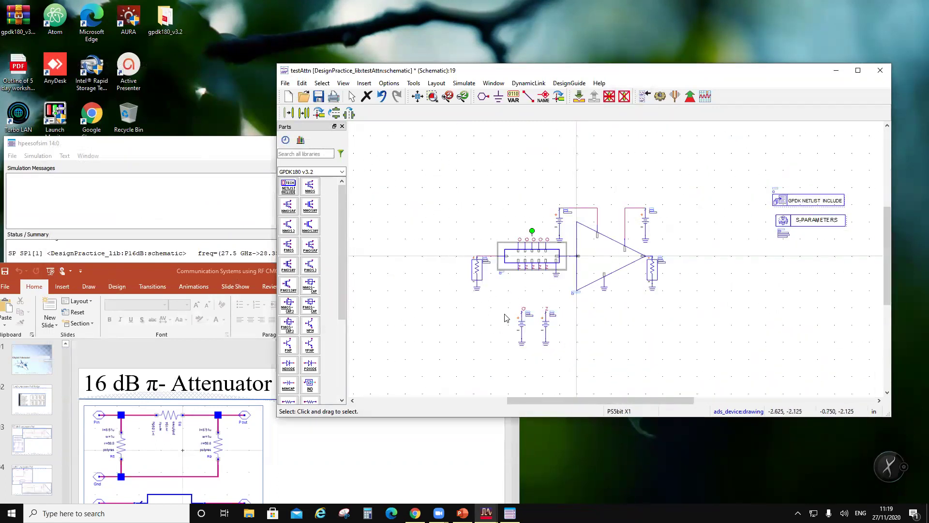
key("Delete")
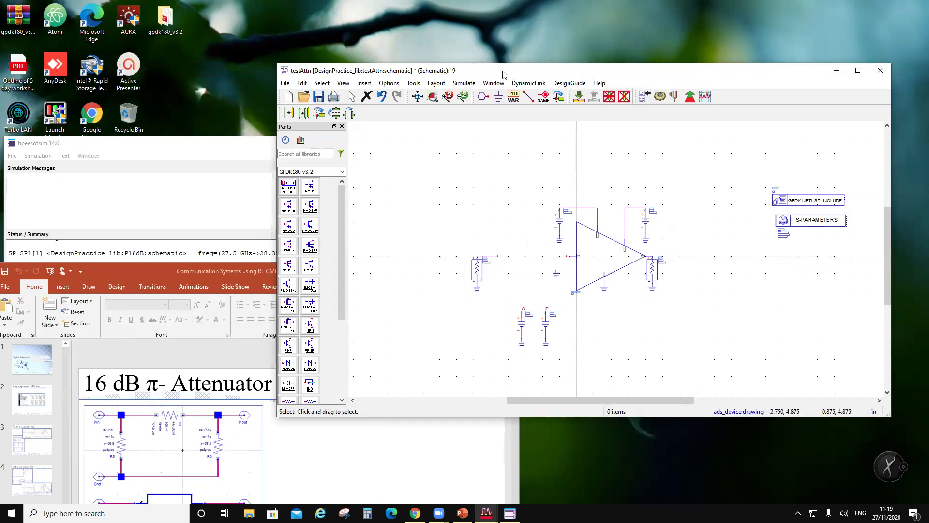
left_click_drag(505, 73, 311, 51)
left_click_drag(264, 210, 235, 254)
left_click(518, 289)
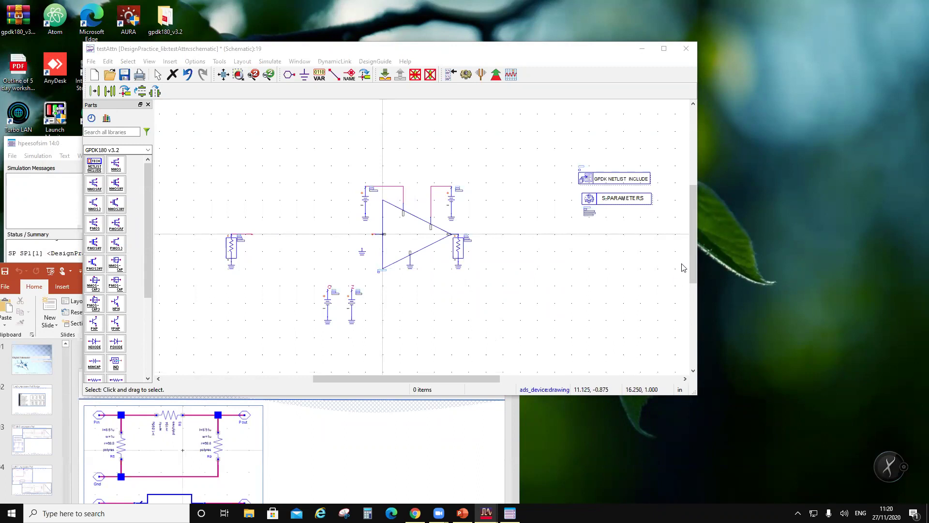
left_click(147, 149)
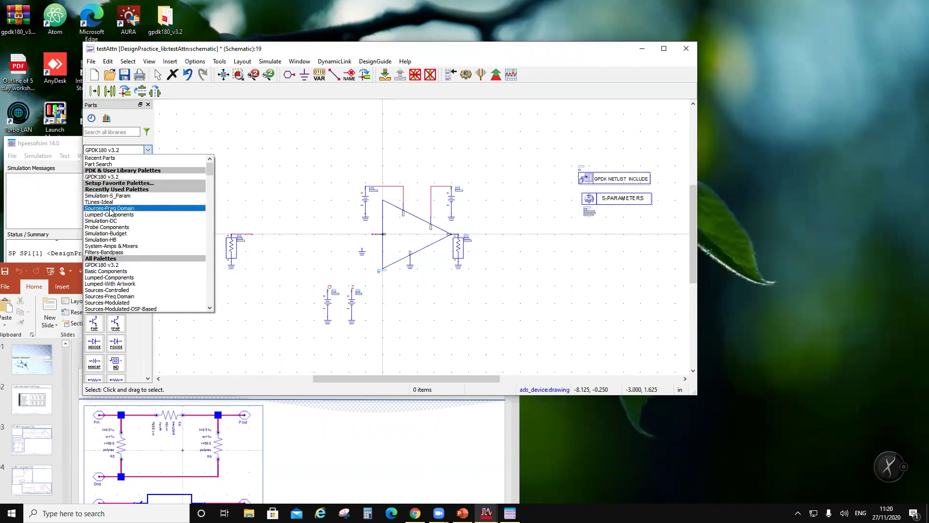
left_click(174, 51)
left_click_drag(369, 54, 569, 60)
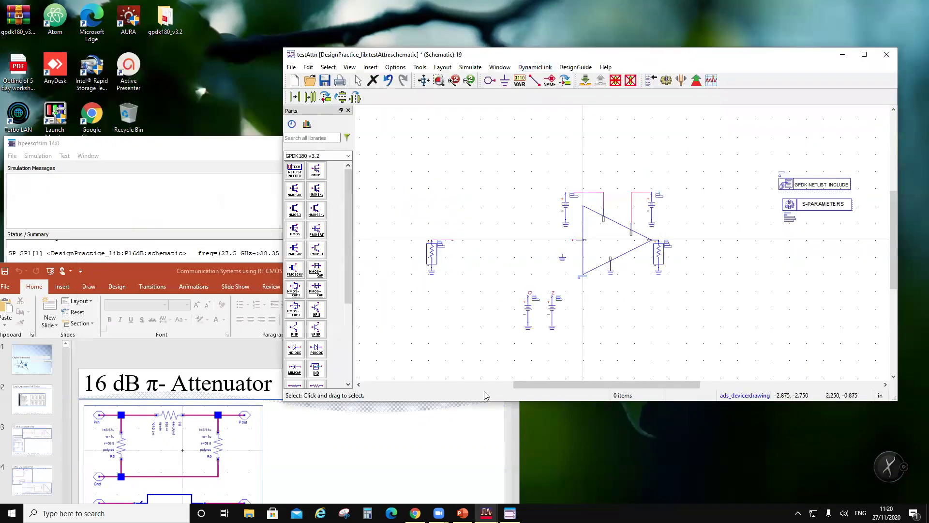
- Place the Attn6bit cell in the testAttn schematic between the input termination and the amplifier
left_click(486, 513)
left_click(435, 479)
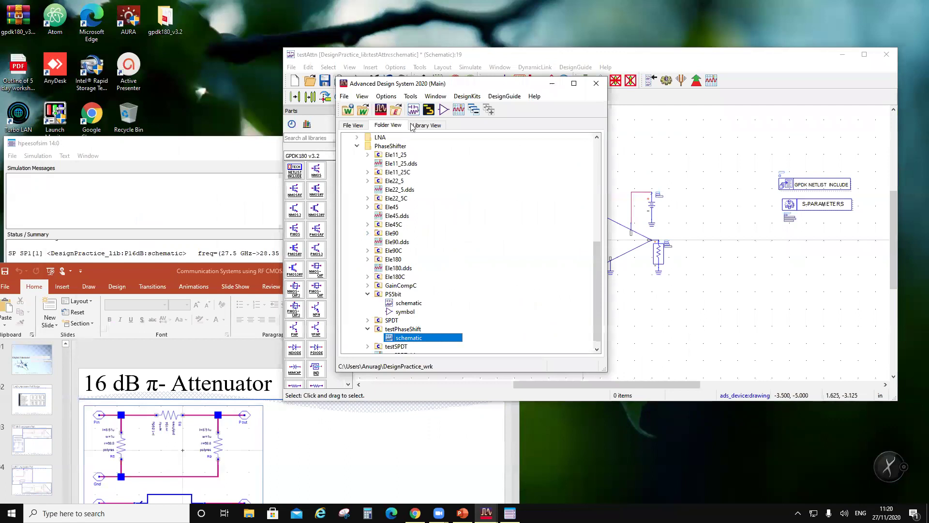
left_click_drag(425, 86, 89, 83)
scroll(114, 289, "down", 1)
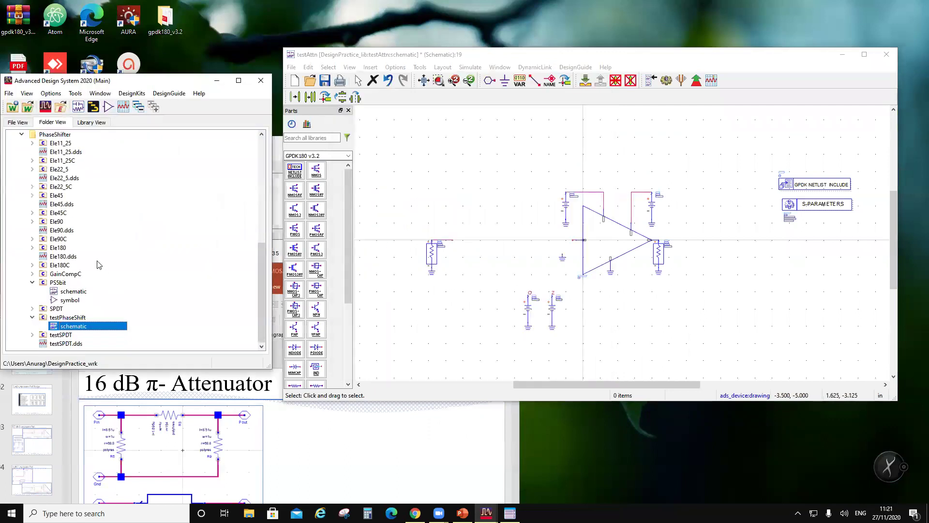
scroll(75, 268, "up", 10)
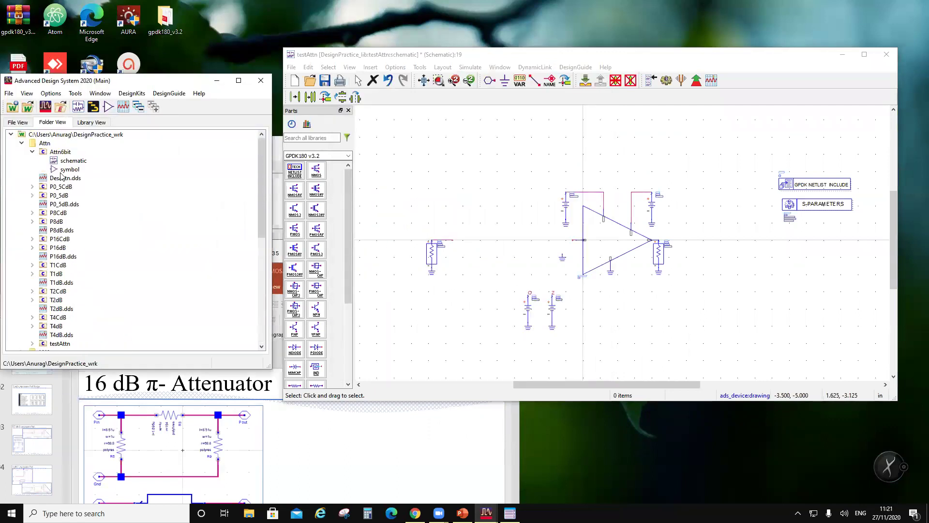
left_click(60, 151)
left_click_drag(515, 290, 515, 247)
key("Escape")
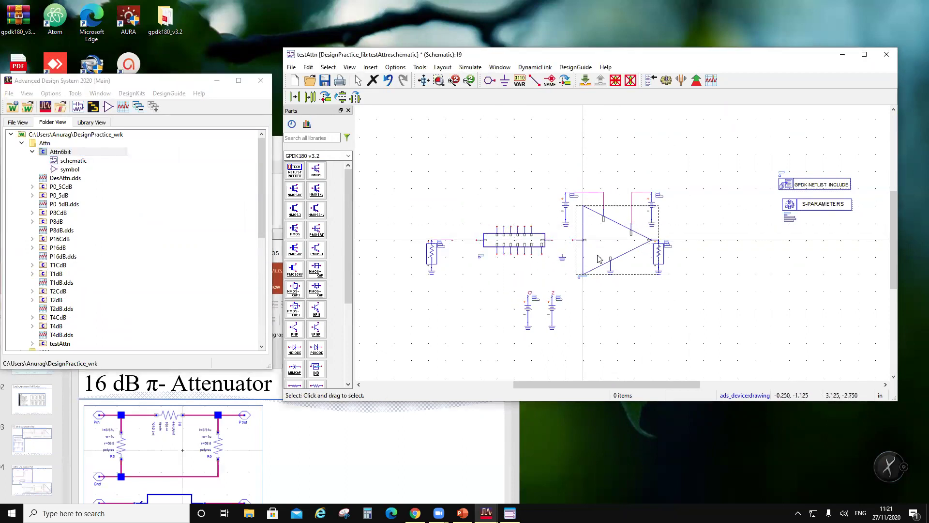
- Wire the attenuator's Pout to the amplifier input and its Pin to the input termination, and move the loose ground onto its Gnd pin
scroll(600, 259, "up", 1)
left_click(534, 80)
left_click(574, 196)
left_click(621, 195)
left_click(427, 196)
left_click(380, 195)
key("Escape")
left_click_drag(595, 230, 554, 230)
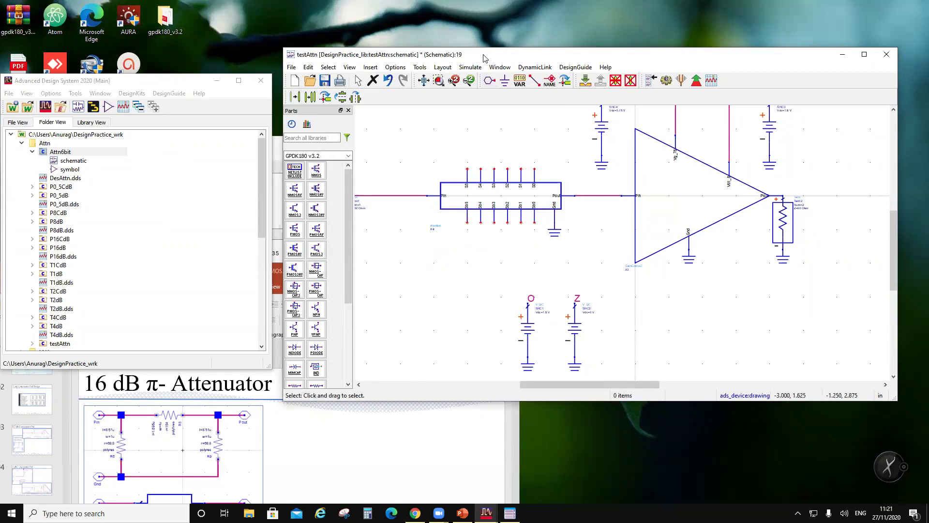
- Save the testAttn schematic and apply simulation output settings that use the cell name for the dataset and data display
left_click_drag(487, 57, 372, 57)
left_click(212, 80)
scroll(489, 245, "up", 1)
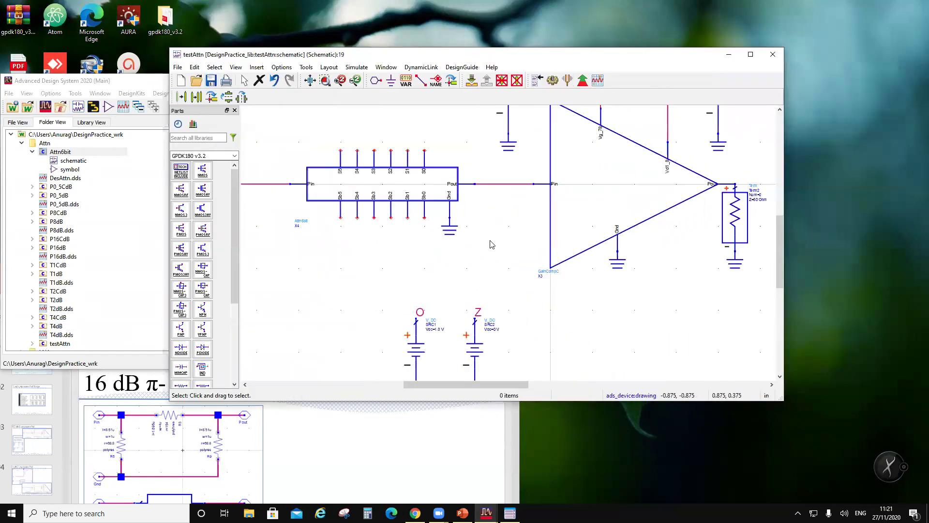
scroll(503, 243, "down", 2)
left_click(356, 68)
left_click(384, 90)
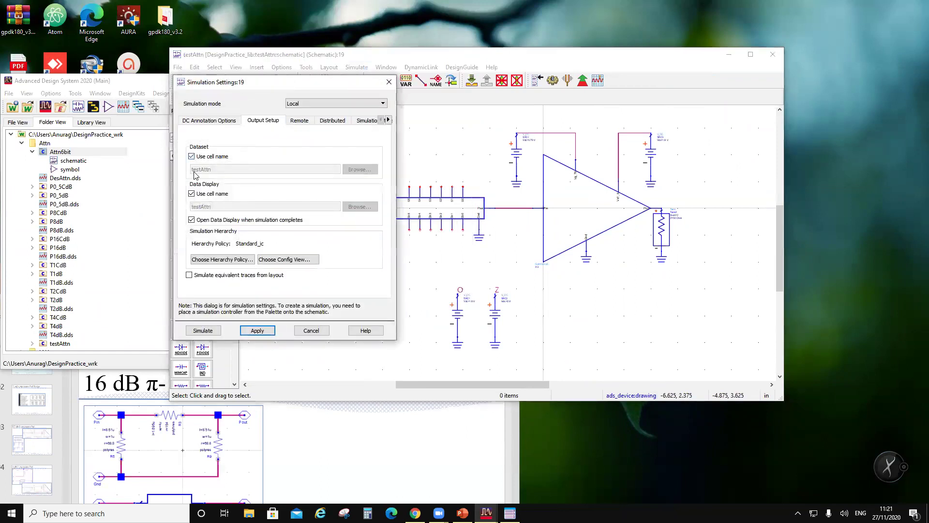
left_click(257, 330)
left_click(311, 330)
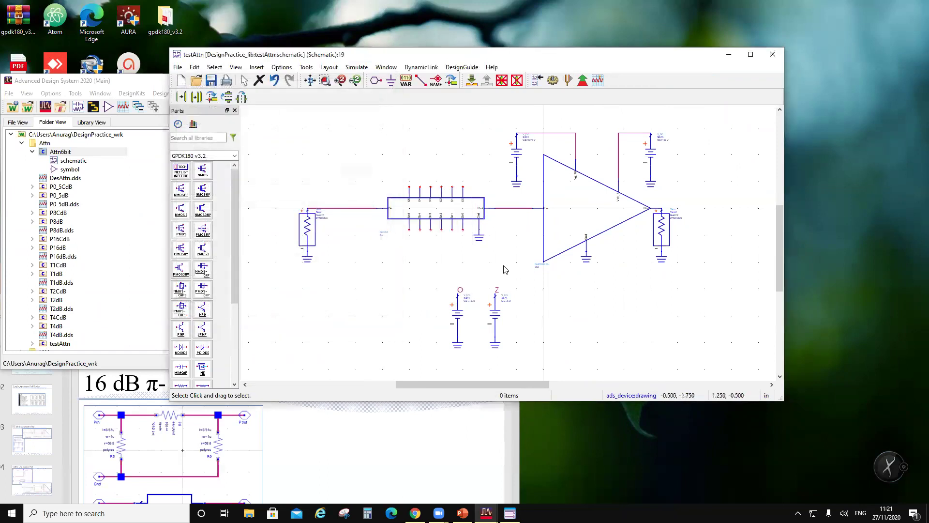
- Label the attenuator's control pins S0 through S5 with the net name Z
scroll(479, 229, "up", 1)
scroll(516, 225, "up", 1)
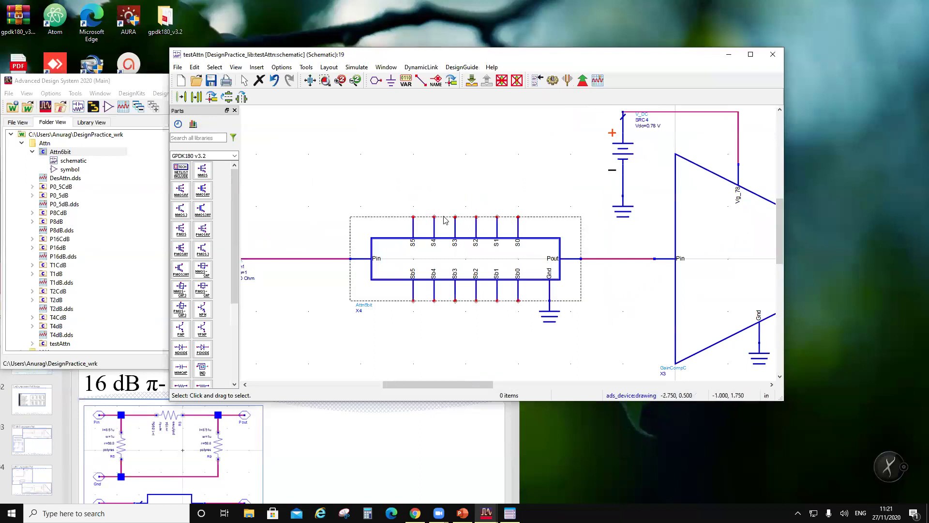
left_click(435, 80)
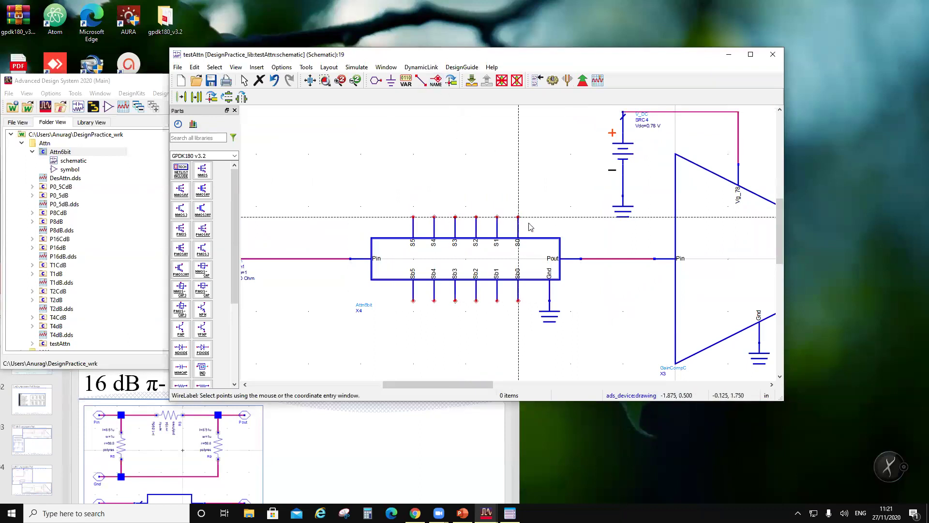
left_click(518, 216)
type("Z")
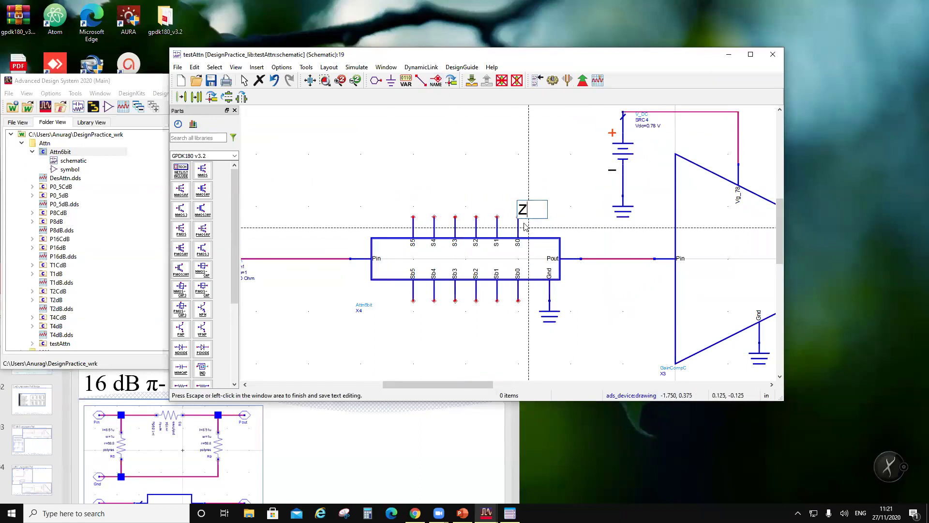
left_click(499, 216)
left_click(497, 217)
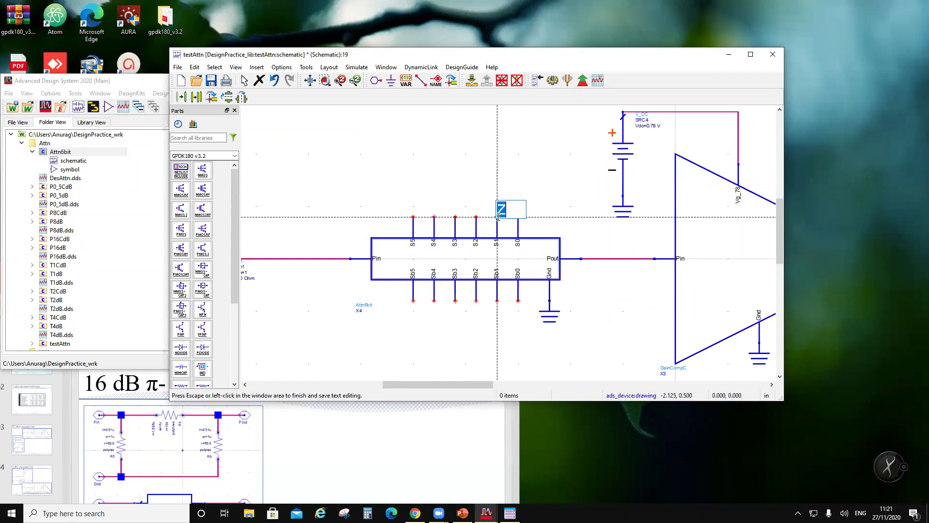
left_click(474, 224)
left_click(475, 217)
left_click(471, 213)
left_click(455, 217)
left_click(440, 207)
left_click(434, 216)
left_click(421, 207)
left_click(413, 216)
- Label the attenuator's complementary control pins Sb0 through Sb5 with the net name O
left_click(519, 300)
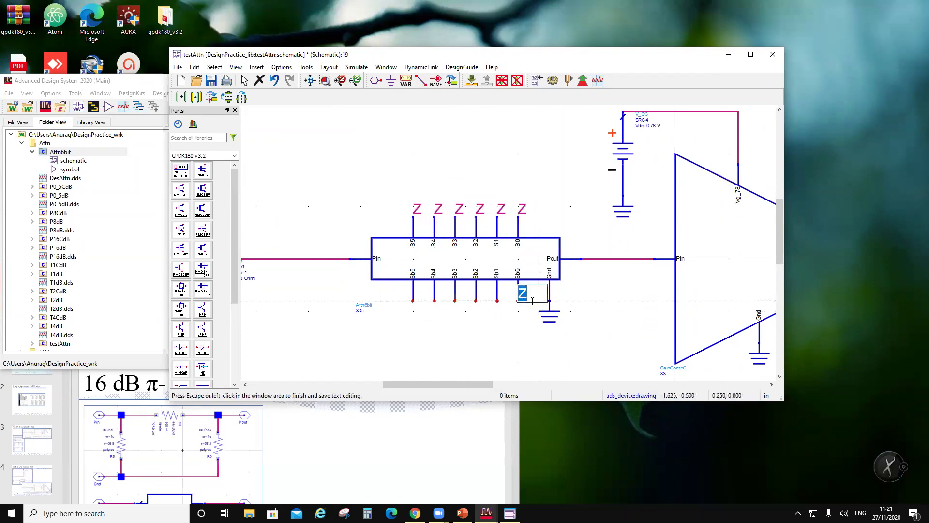
key("Escape")
left_click(497, 300)
left_click(464, 301)
left_click(464, 302)
left_click(455, 301)
left_click(455, 301)
left_click(434, 302)
left_click(434, 301)
key("Return")
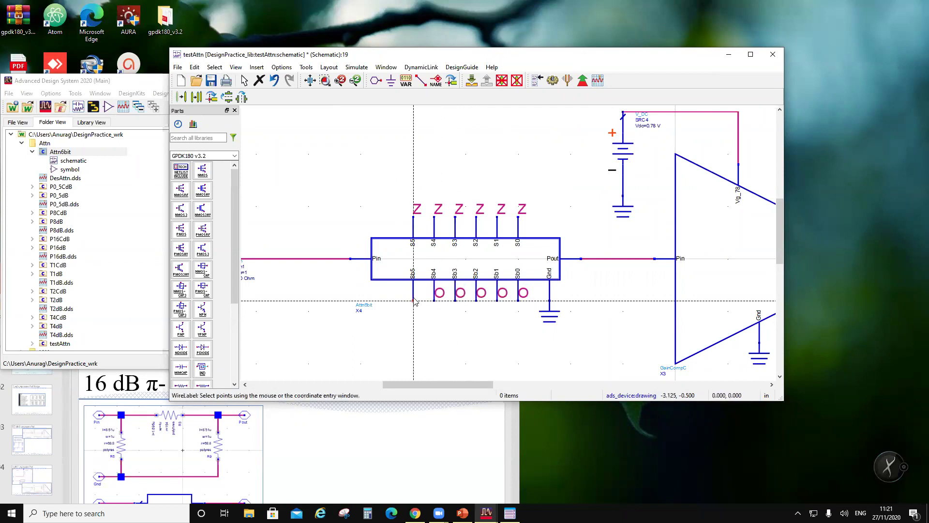
left_click(414, 299)
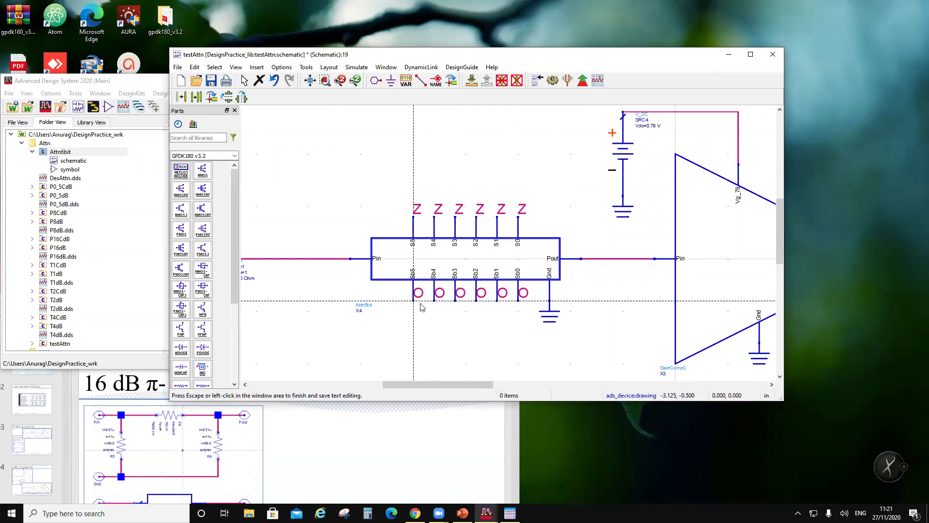
key("Escape")
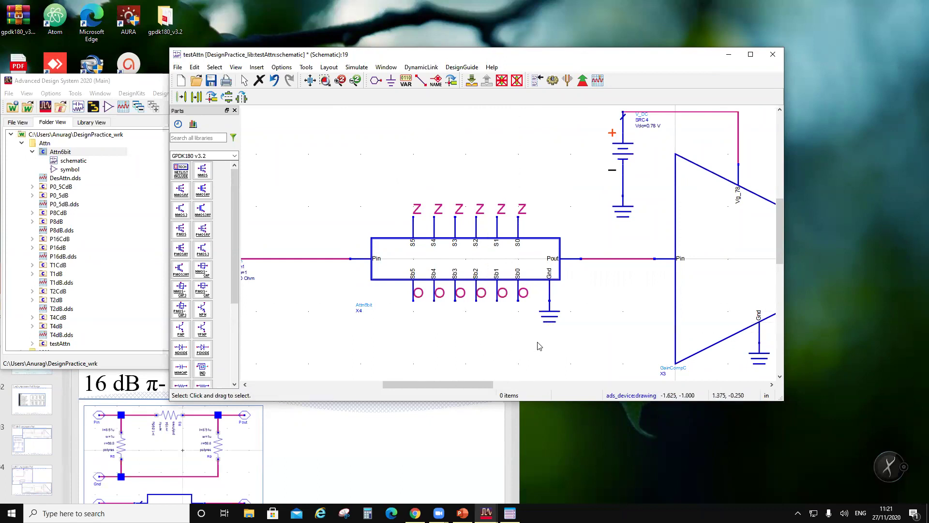
- Save the labelled testAttn schematic and run its S-parameter simulation
scroll(513, 267, "down", 2)
left_click(212, 80)
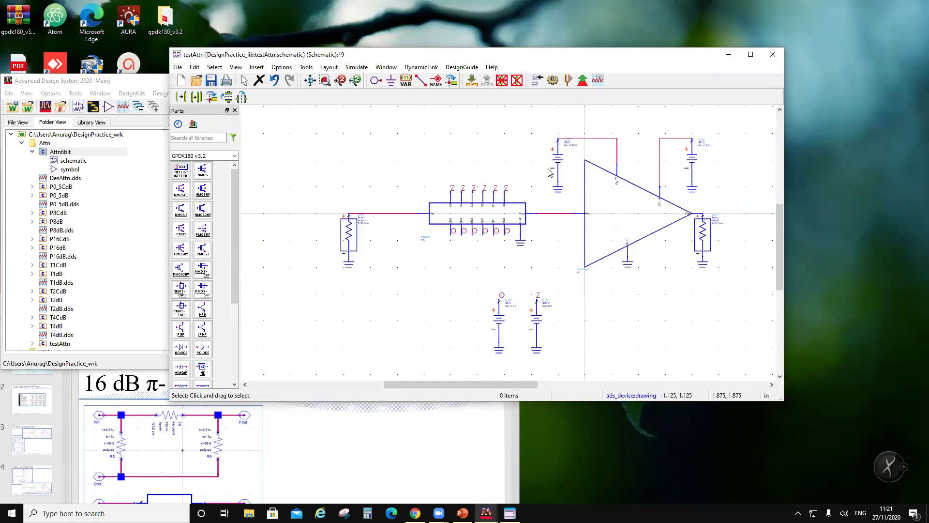
scroll(572, 278, "down", 1)
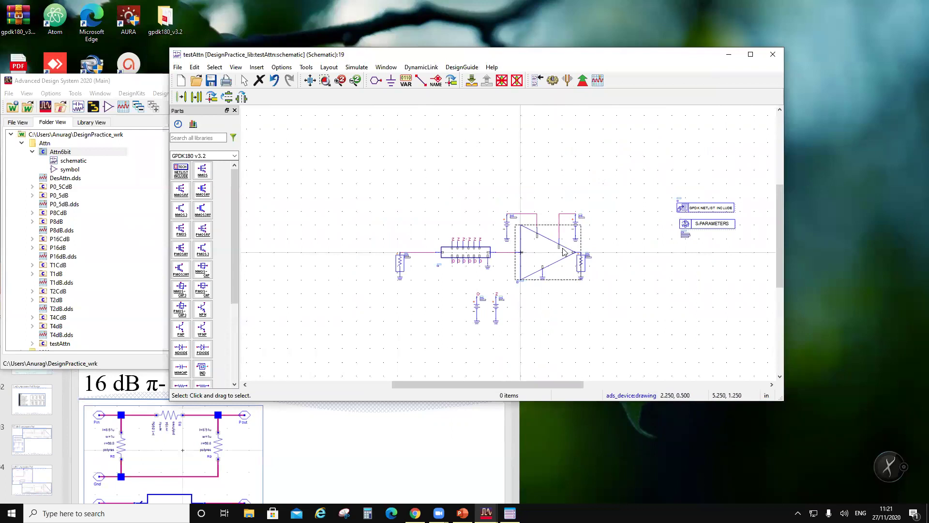
scroll(572, 278, "up", 1)
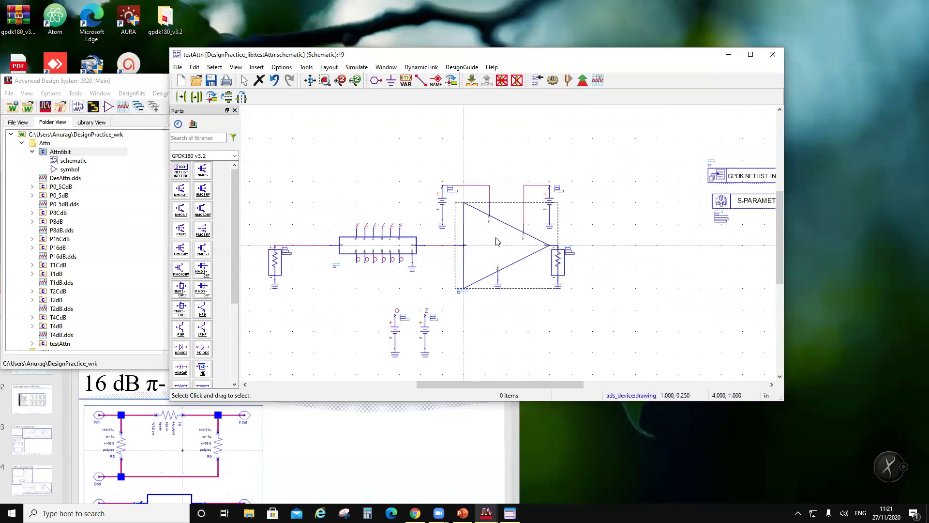
scroll(499, 240, "up", 2)
scroll(537, 280, "down", 1)
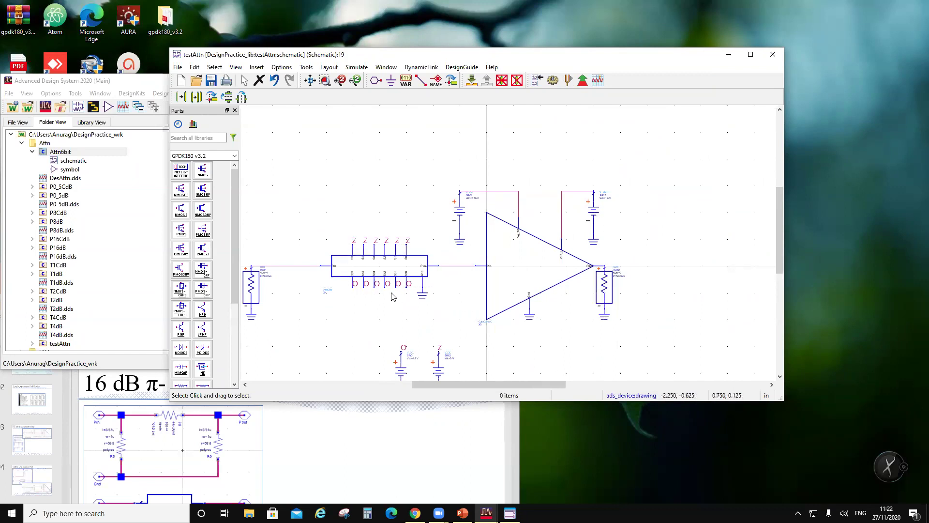
key("F7")
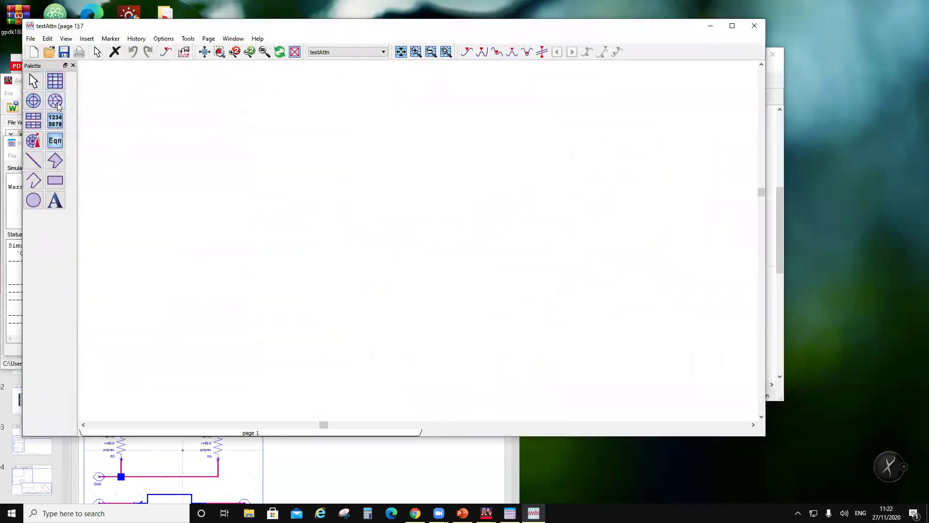
- Insert a Smith chart in the testAttn data display with the S(1,1) and S(2,2) traces
left_click(56, 101)
left_click(168, 149)
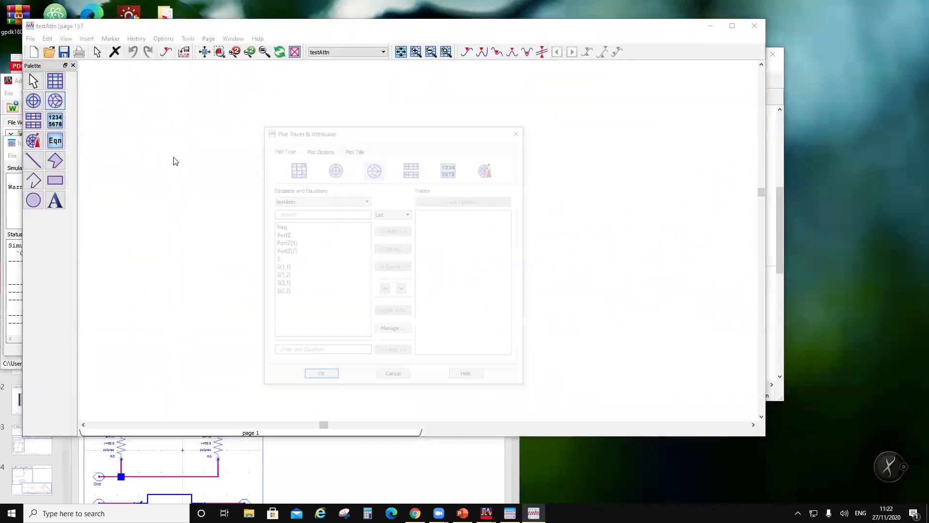
double_click(308, 265)
left_click(281, 292)
left_click(393, 231)
left_click(319, 378)
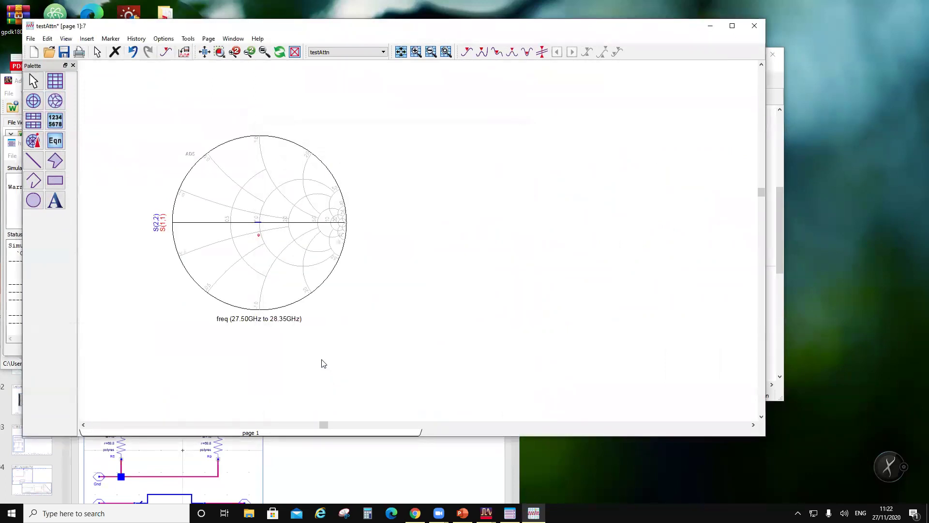
- Set the line thickness of the S(1,1) and S(2,2) traces on the Smith chart to 1.5 points
key("ctrl+shift+f")
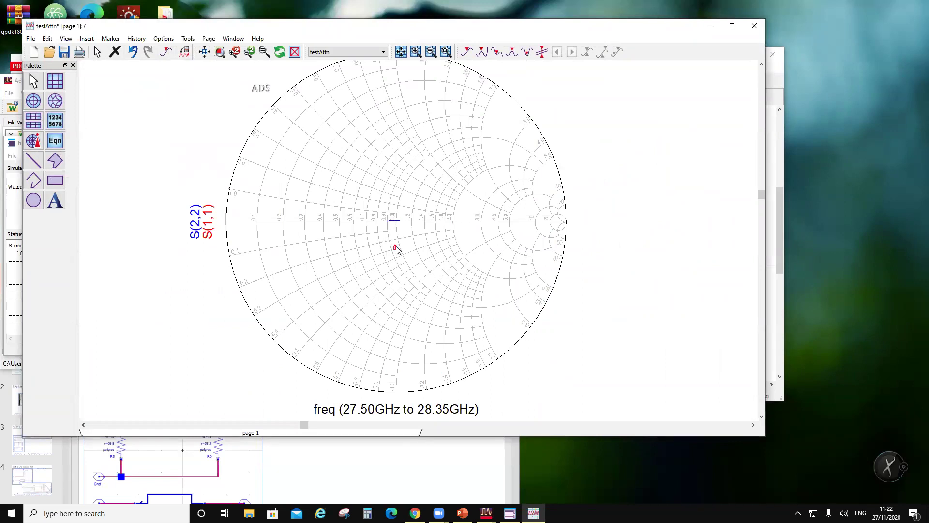
double_click(395, 248)
left_click(330, 342)
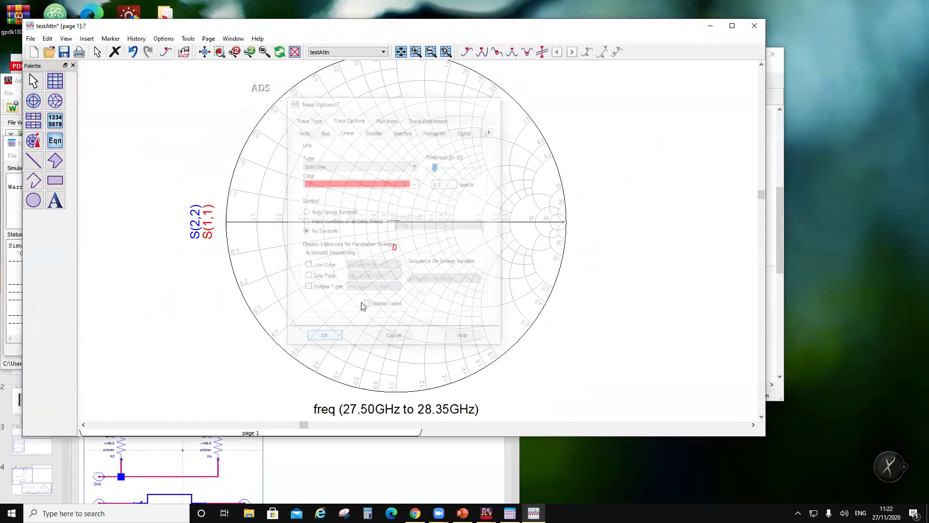
double_click(394, 222)
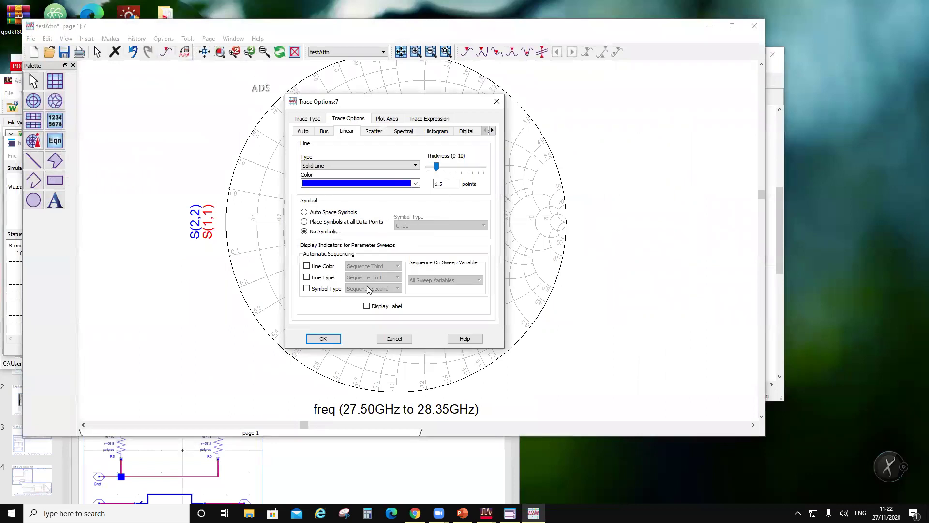
left_click(319, 340)
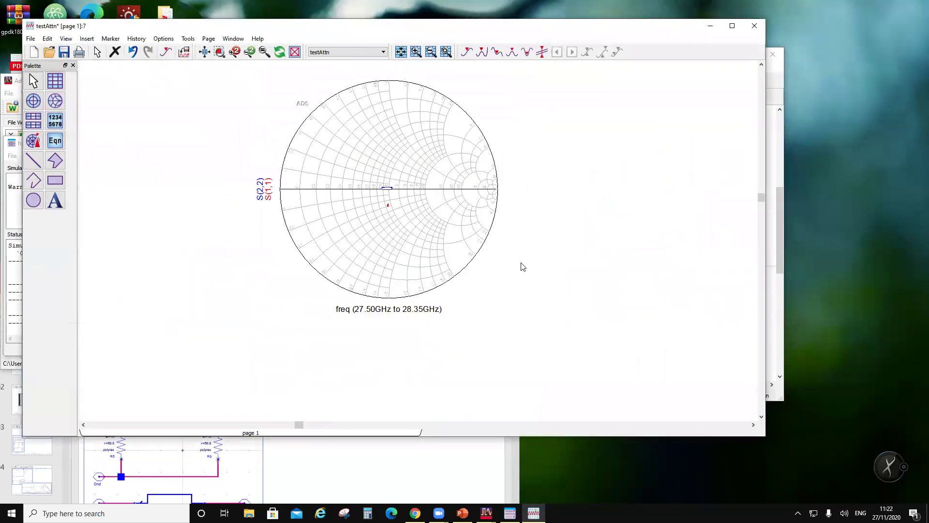
- Add a rectangular plot of S(2,1) in dB beside the Smith chart and move it slightly farther away from the chart
left_click(55, 81)
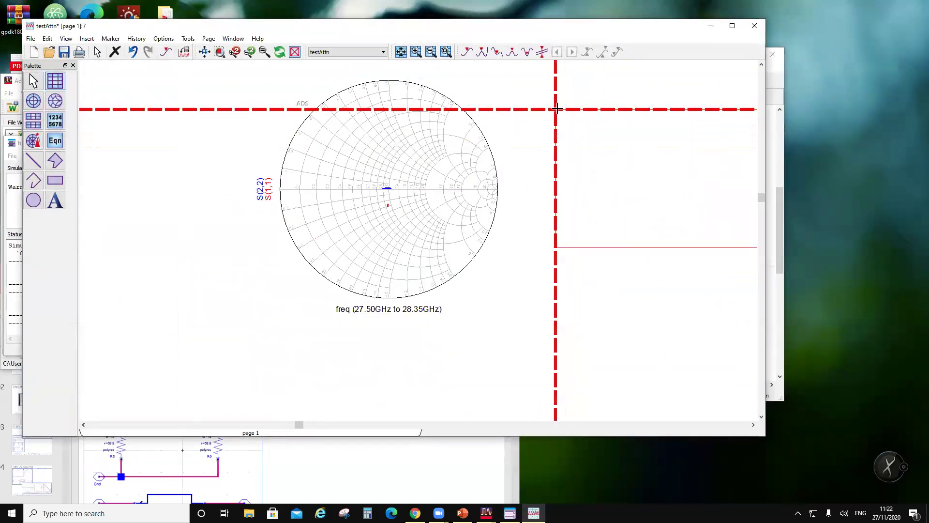
left_click(556, 115)
left_click(281, 284)
left_click(392, 231)
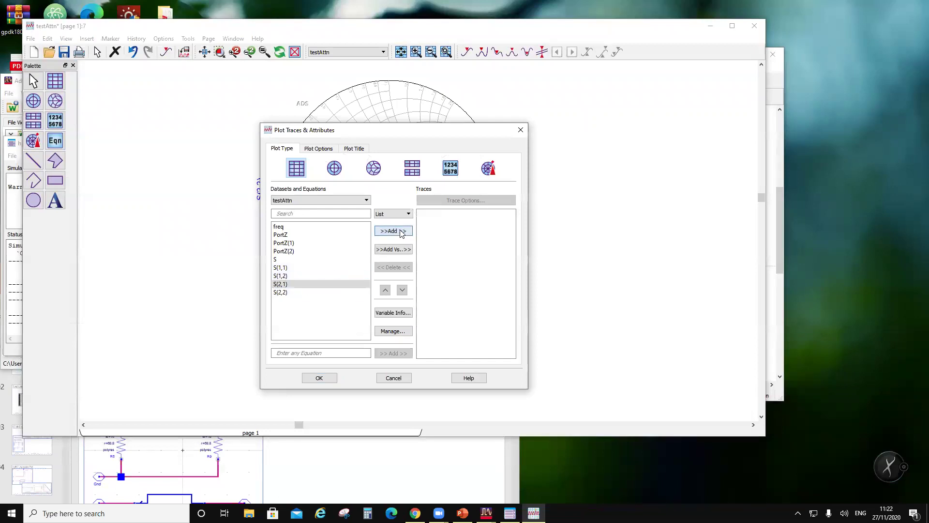
left_click(369, 323)
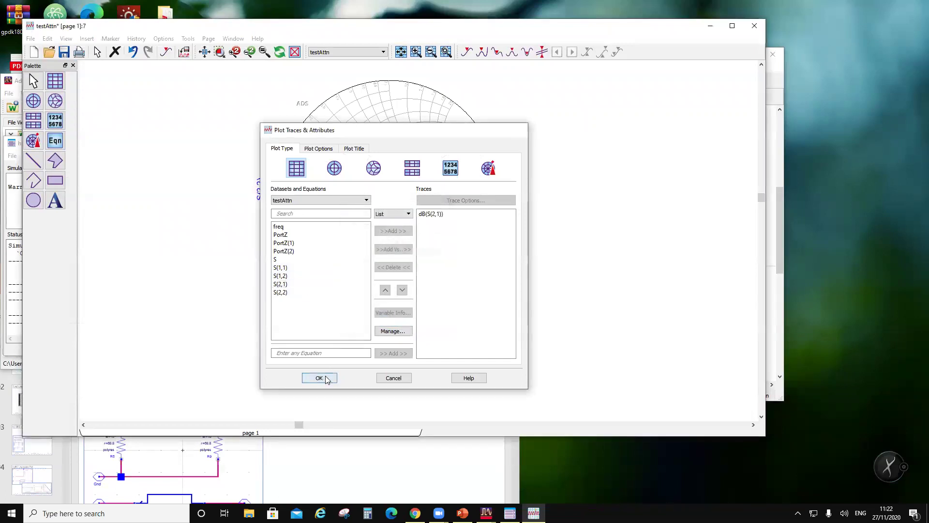
left_click(320, 378)
left_click_drag(478, 237, 517, 236)
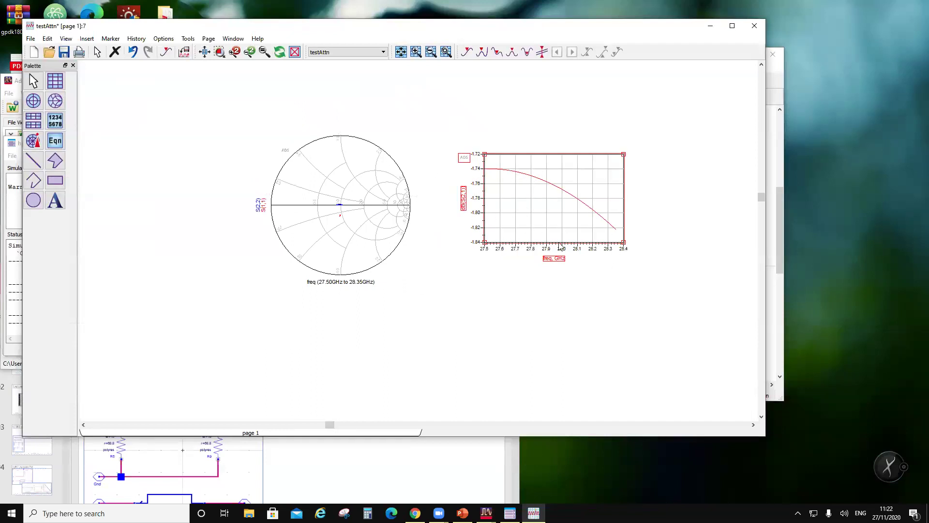
left_click_drag(517, 236, 532, 245)
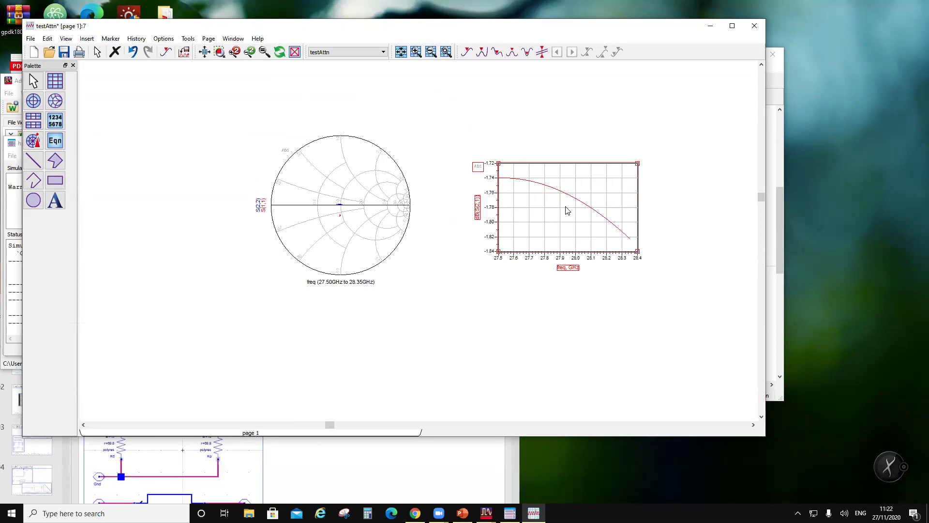
- Change the rectangular plot's trace expression to dB(S(2,1))-dB(S(2,1)) and save the data display
double_click(535, 231)
double_click(431, 214)
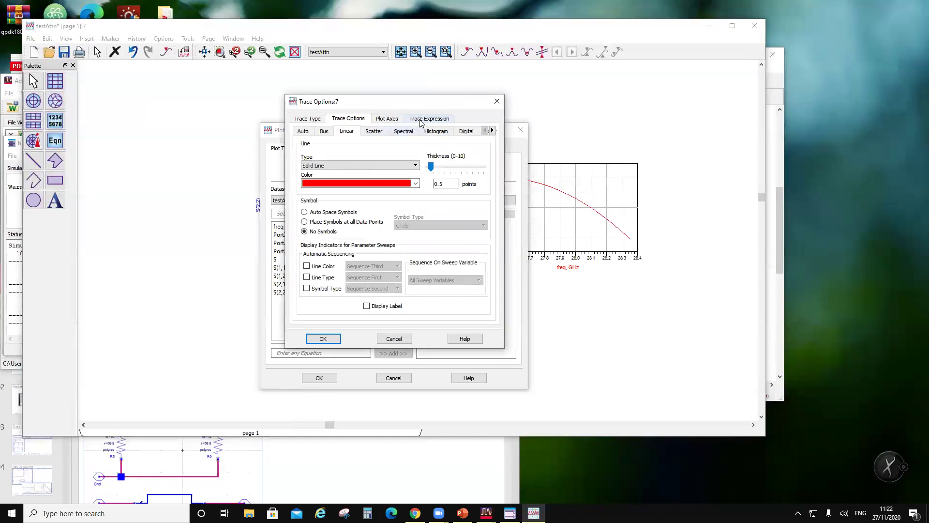
left_click(419, 122)
left_click_drag(334, 181, 256, 197)
key("ctrl+c")
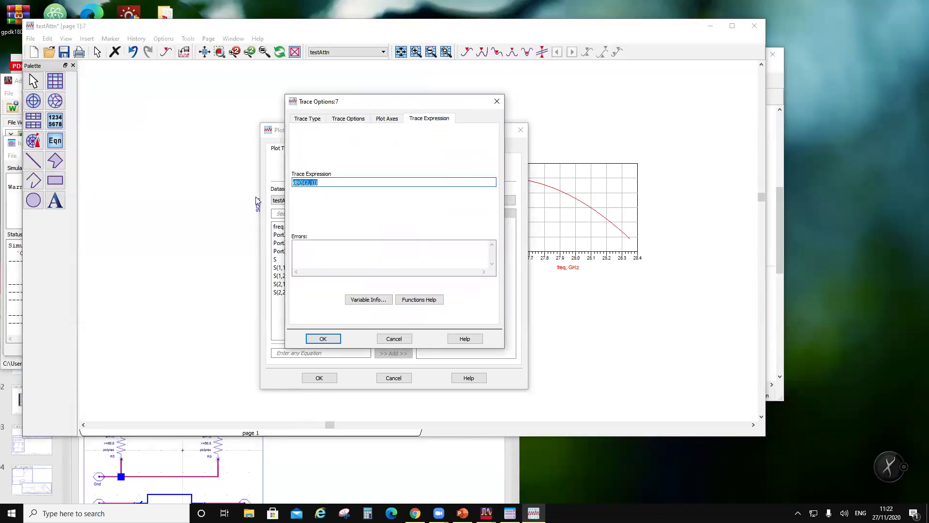
left_click(327, 183)
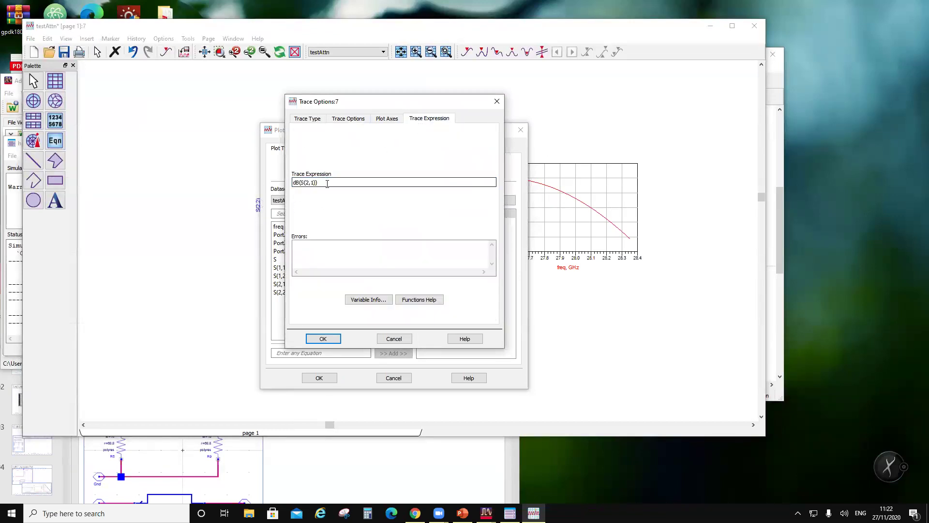
type("-")
key("ctrl+v")
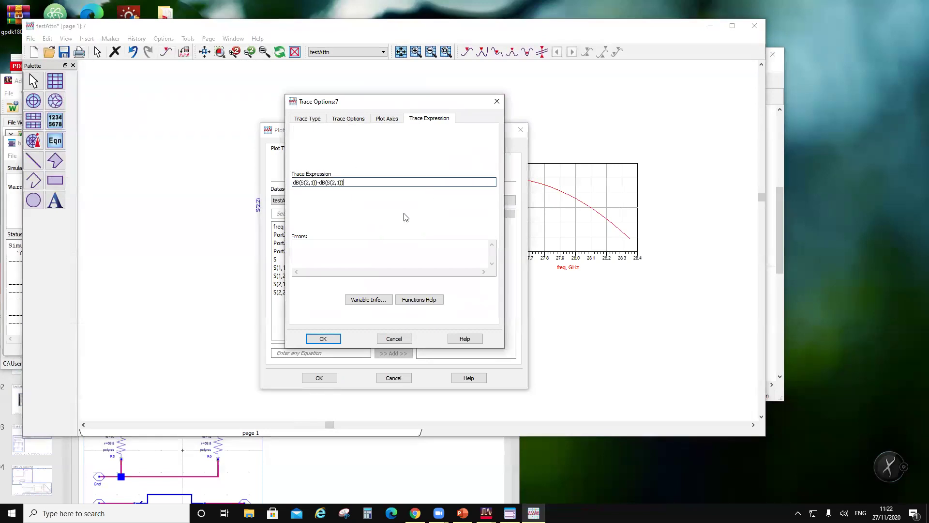
left_click(323, 342)
left_click(321, 378)
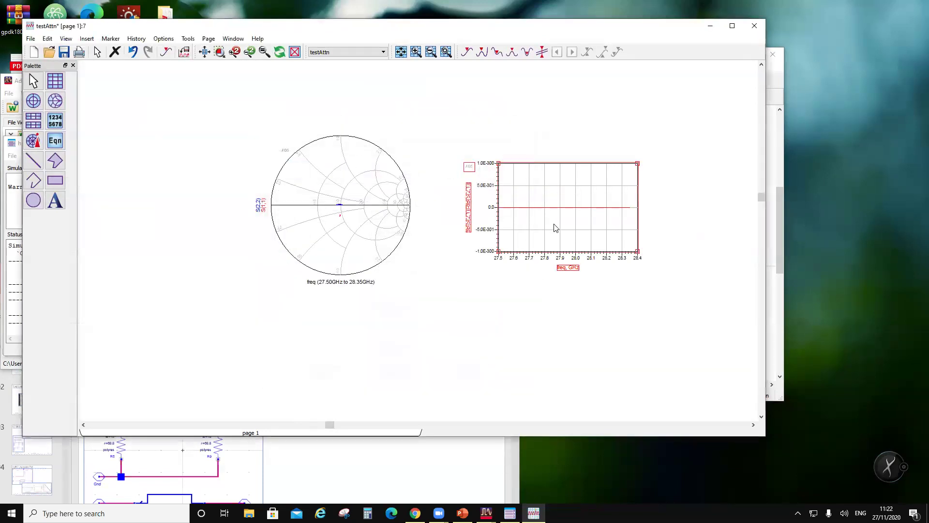
left_click(66, 55)
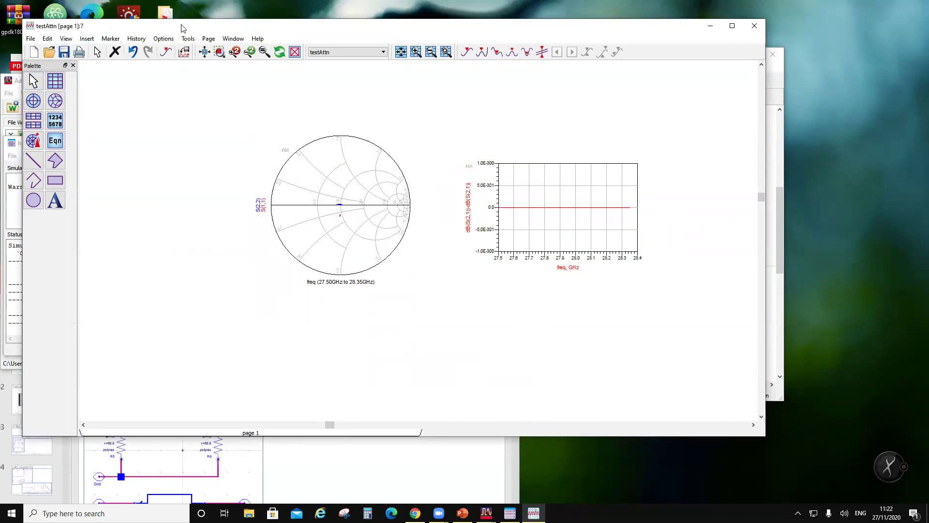
- In the testAttn schematic, relabel the attenuator's S0 pin wire as O and its Sb0 pin wire as Z, and save
left_click_drag(181, 28, 412, 66)
left_click(316, 140)
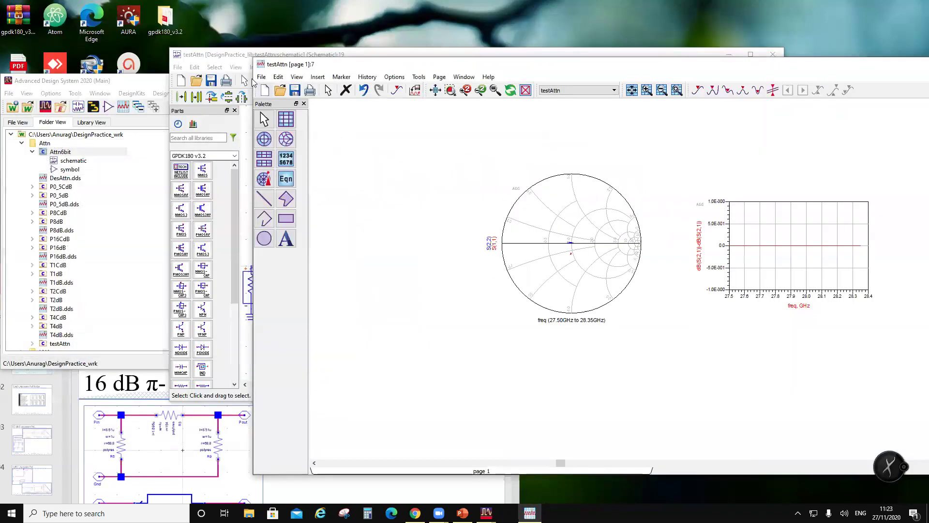
left_click(253, 82)
scroll(478, 220, "up", 3)
left_click(479, 219)
left_click(481, 220)
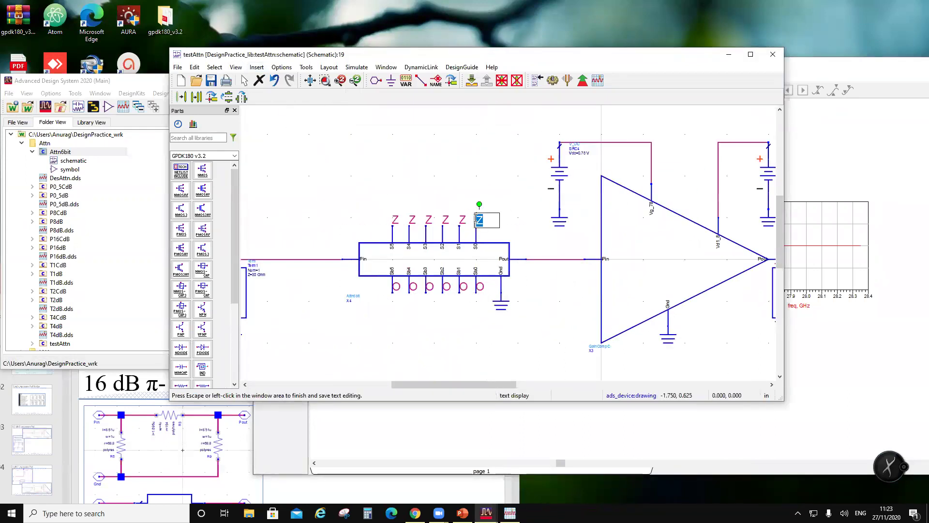
type("0")
key("Escape")
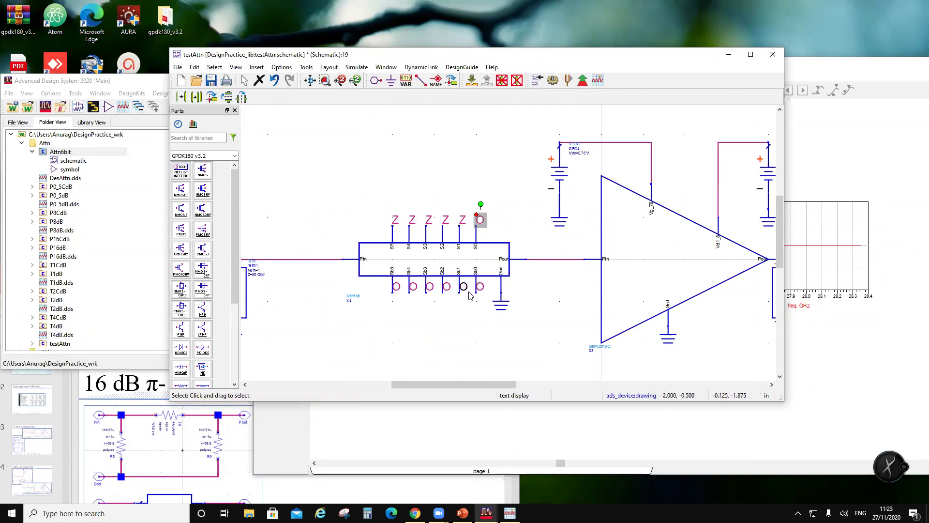
double_click(480, 287)
type("Z")
left_click(479, 215)
left_click(211, 81)
- Set the simulation output dataset to testAttn000001 instead of the cell name
left_click(357, 67)
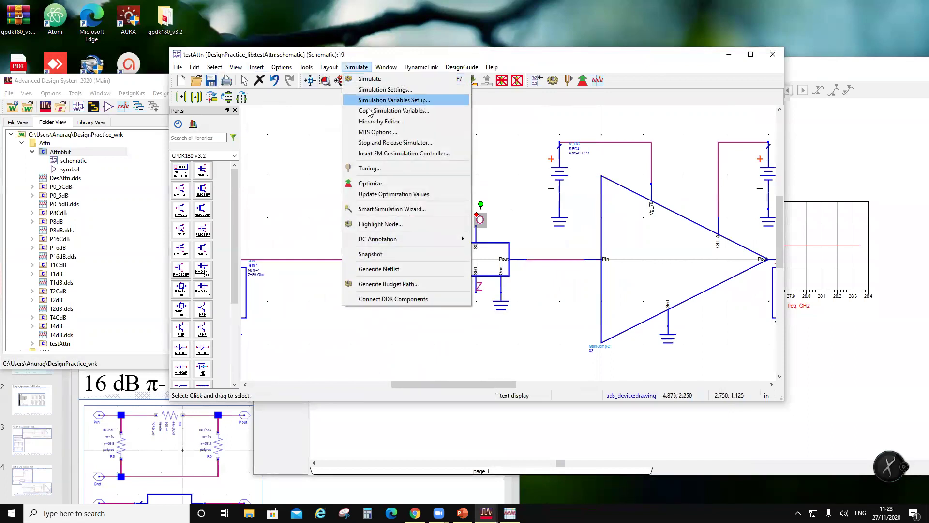
left_click(393, 90)
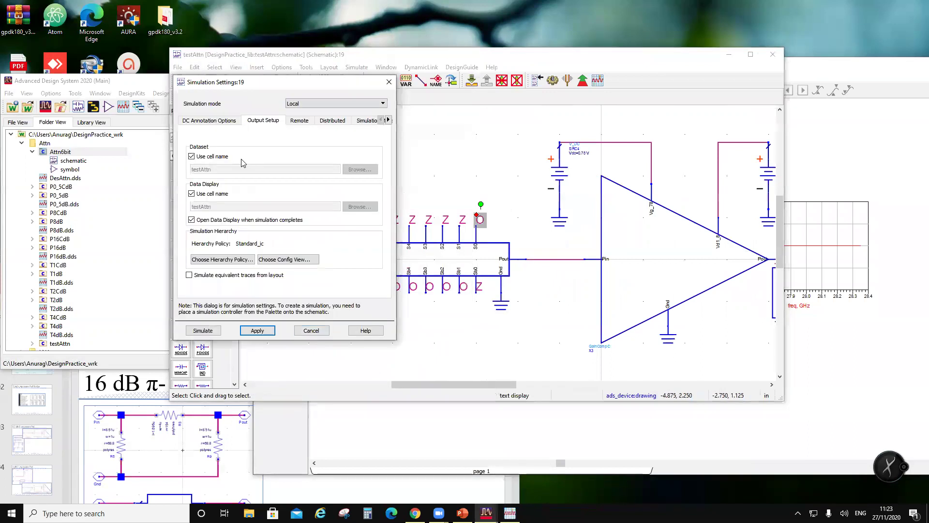
left_click(191, 157)
left_click(226, 169)
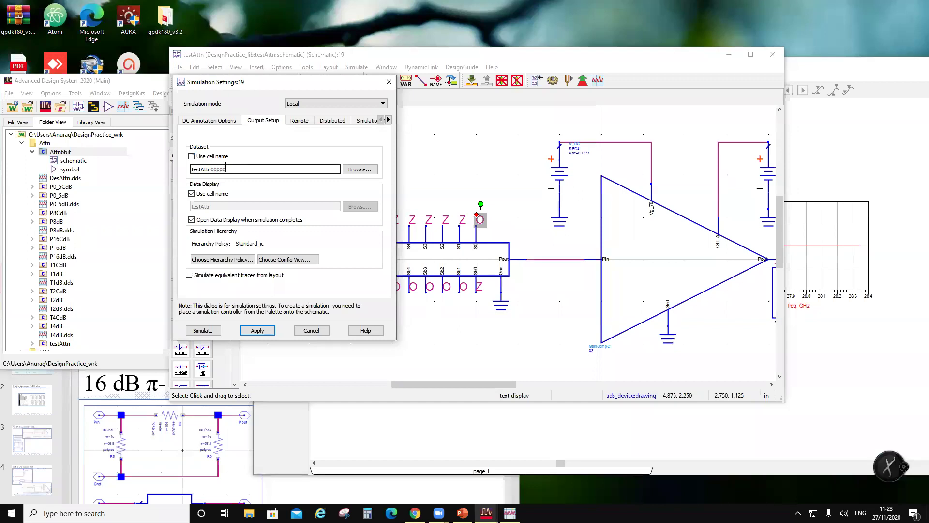
left_click(257, 331)
left_click(320, 332)
- Save the schematic and run the simulation, keeping testAttn as the data display's default dataset
left_click(210, 80)
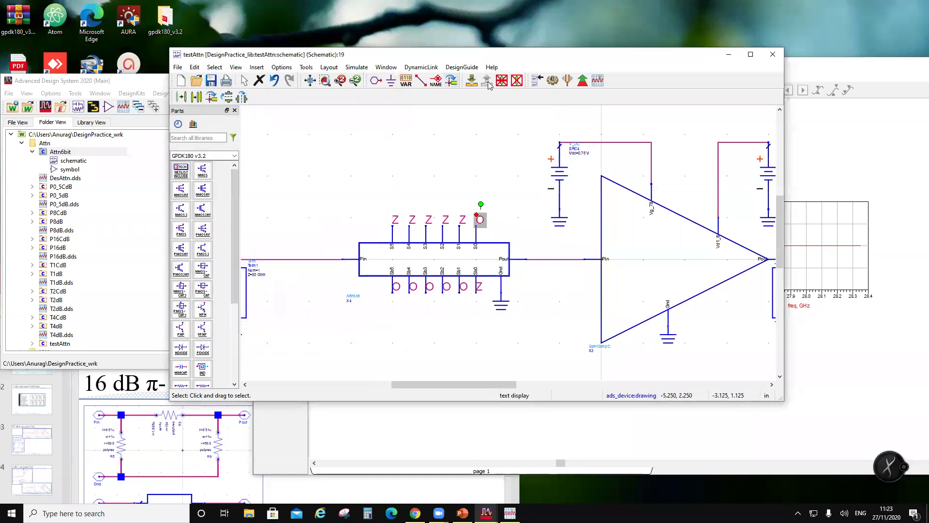
left_click(552, 80)
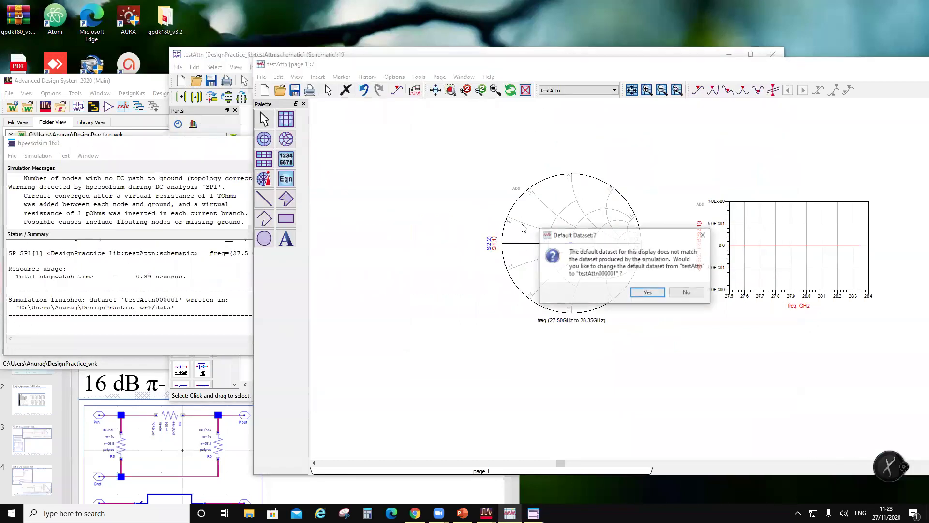
left_click(685, 292)
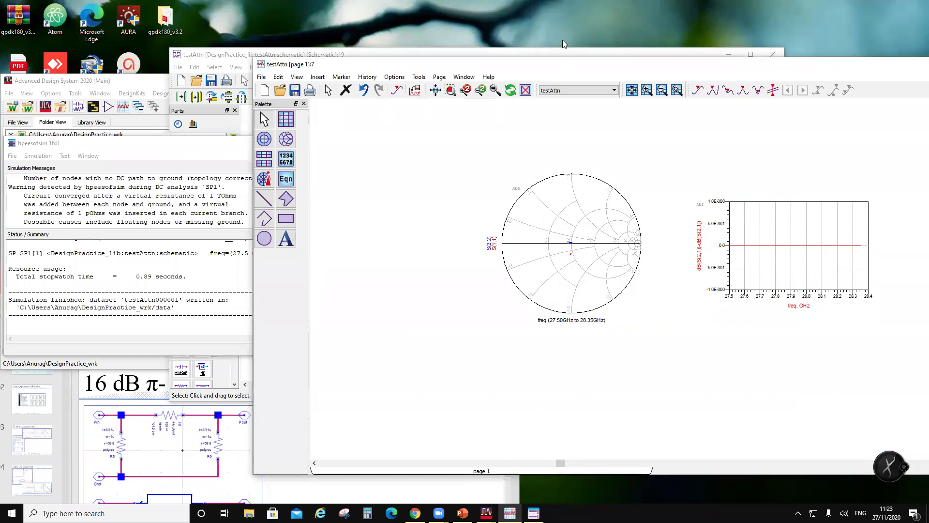
- Add the S(1,1) and S(2,2) traces from the testAttn000001 dataset to the Smith chart
left_click_drag(566, 69, 310, 58)
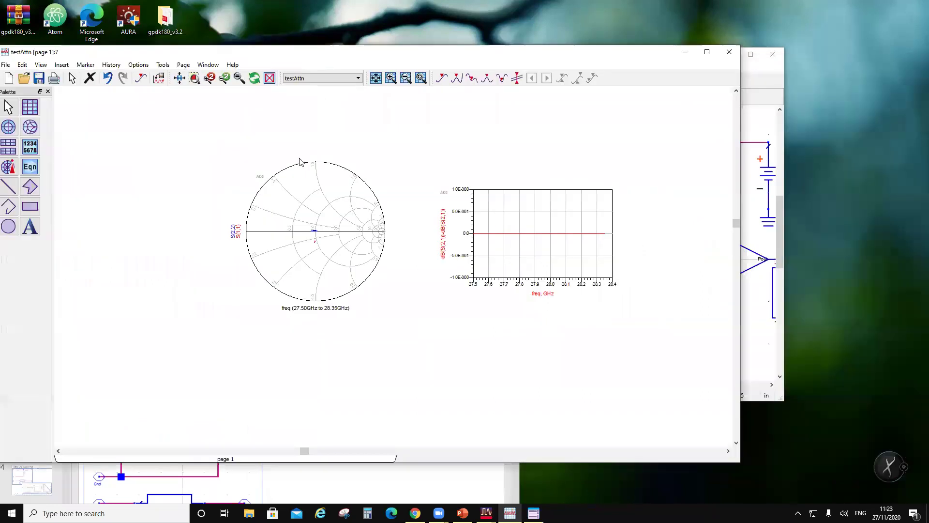
double_click(312, 268)
left_click(317, 202)
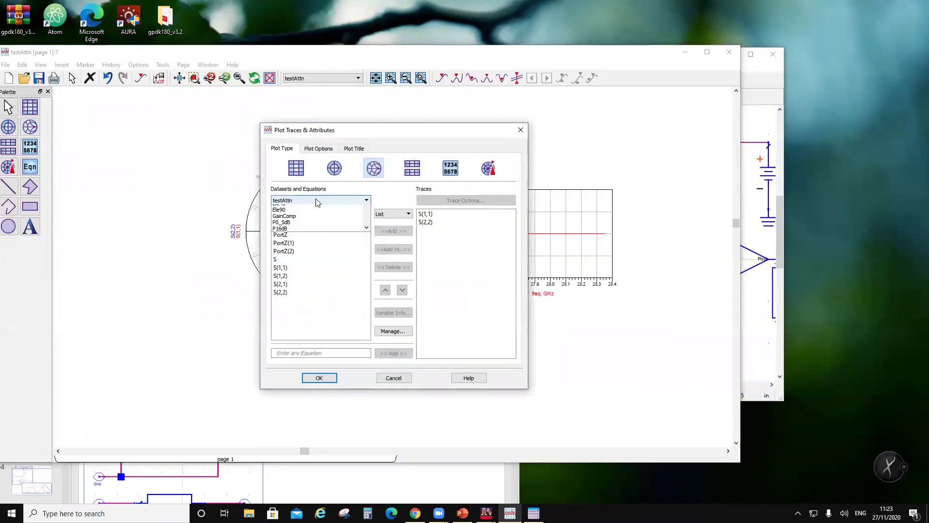
scroll(307, 261, "down", 4)
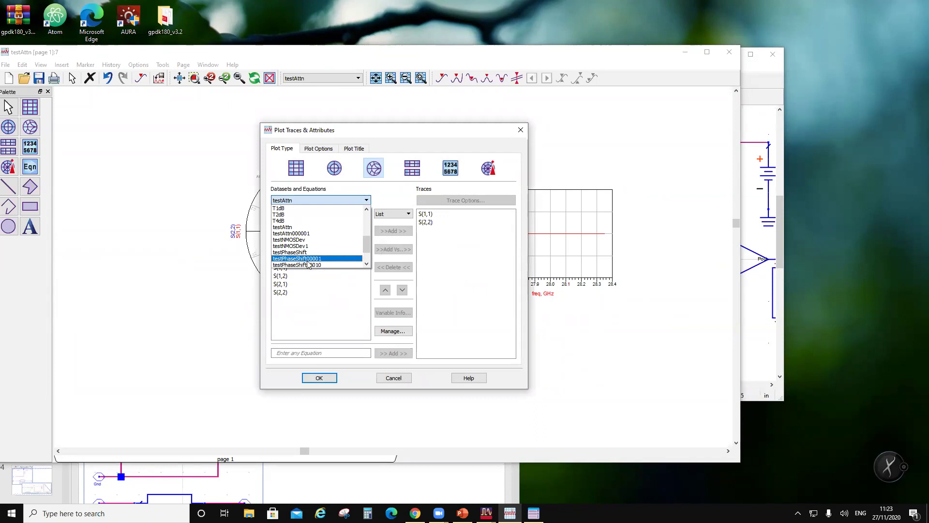
scroll(308, 261, "down", 1)
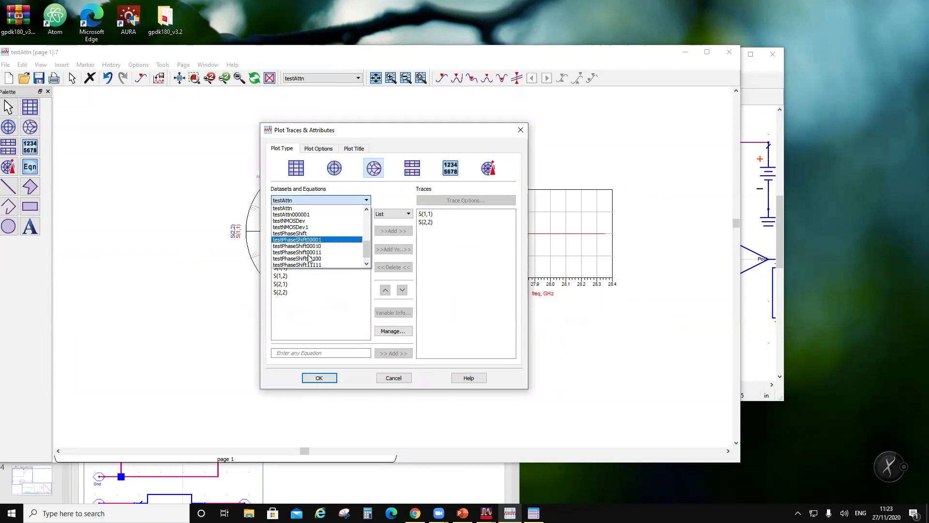
left_click(292, 218)
left_click(281, 267)
left_click(393, 231)
left_click(283, 292)
left_click(399, 234)
left_click(320, 378)
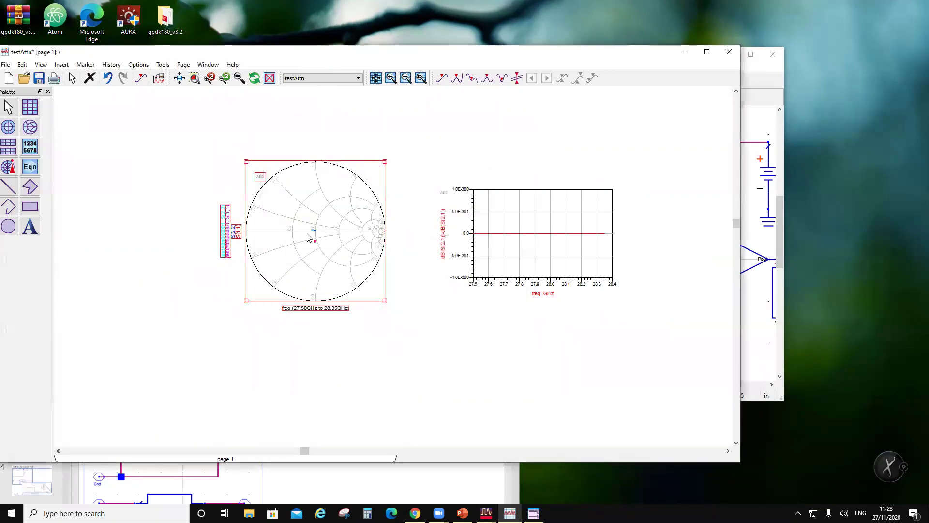
- Add the S(2,1) trace in dB from the testAttn000001 dataset to the rectangular plot
double_click(555, 267)
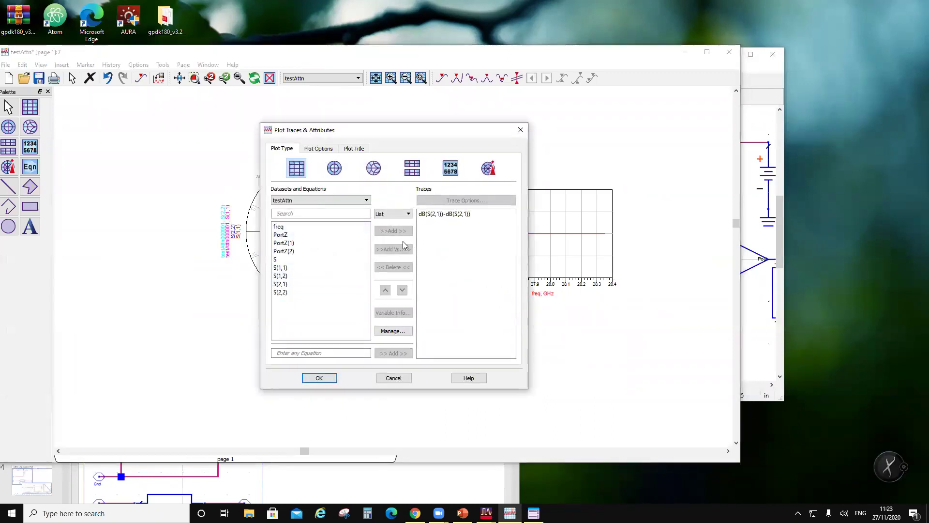
left_click(318, 200)
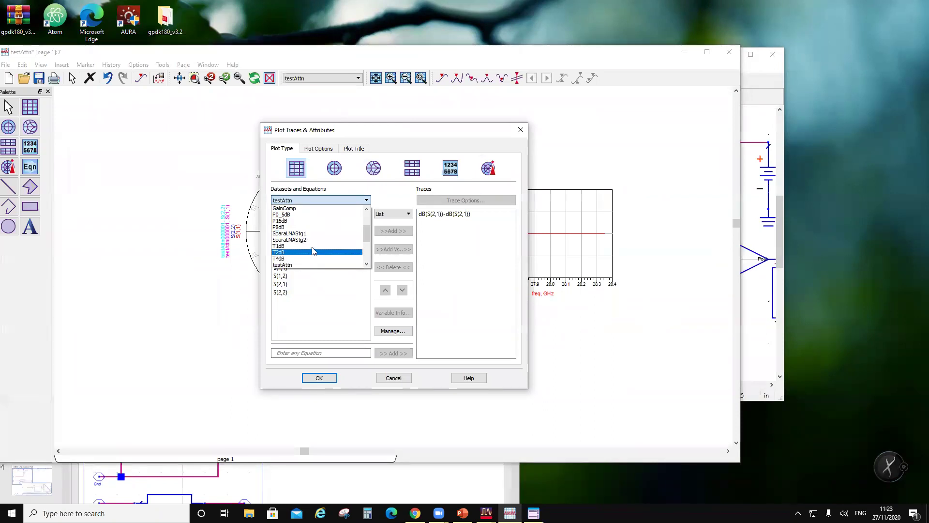
scroll(308, 246, "down", 1)
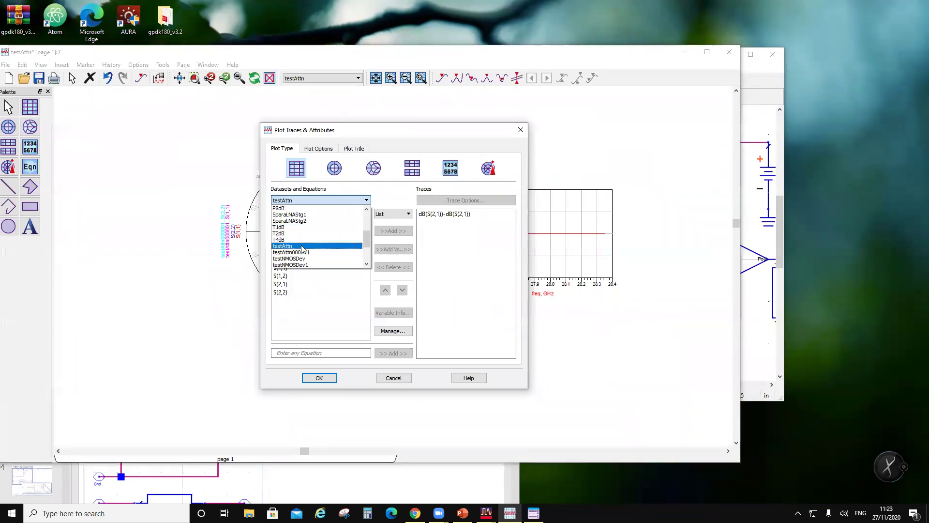
left_click(308, 252)
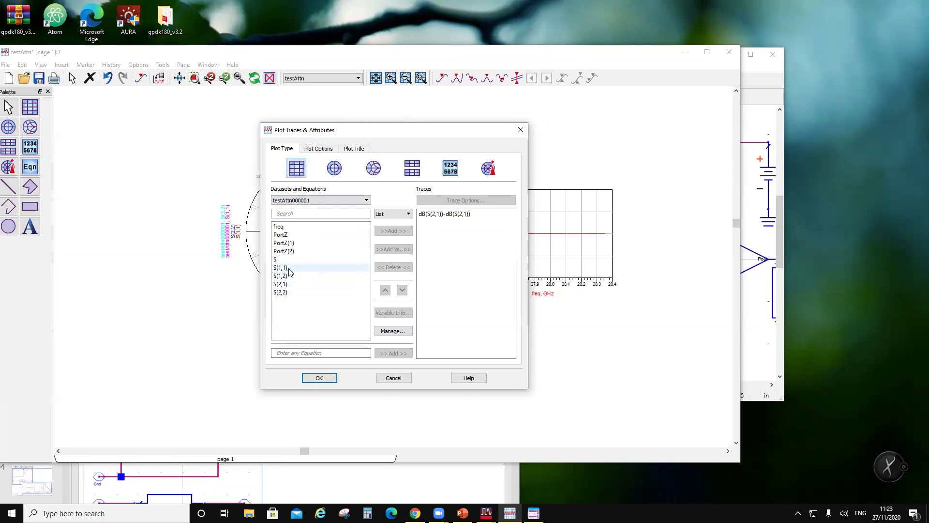
left_click(286, 283)
left_click(393, 231)
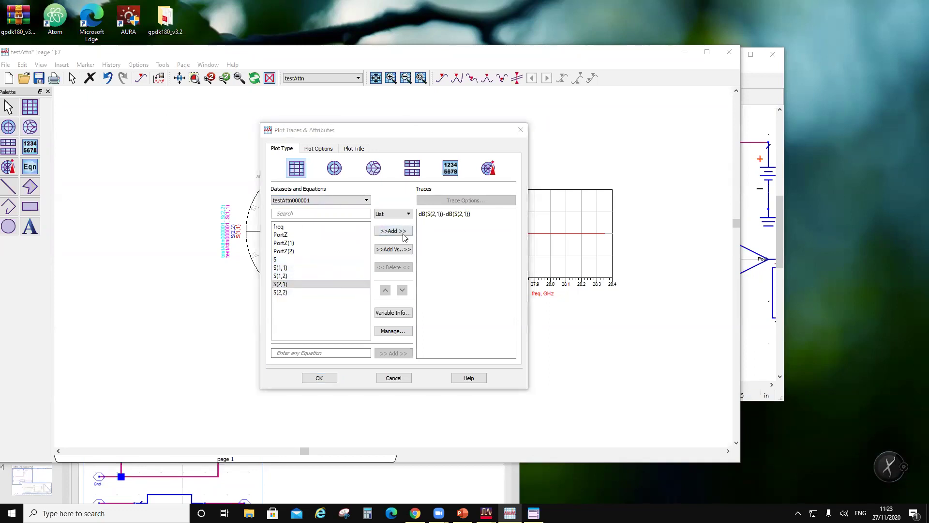
left_click(372, 322)
- Set the added trace's expression to dB(testAttn000001..S(2,1))-dB(S(2,1)) and save the data display
double_click(443, 223)
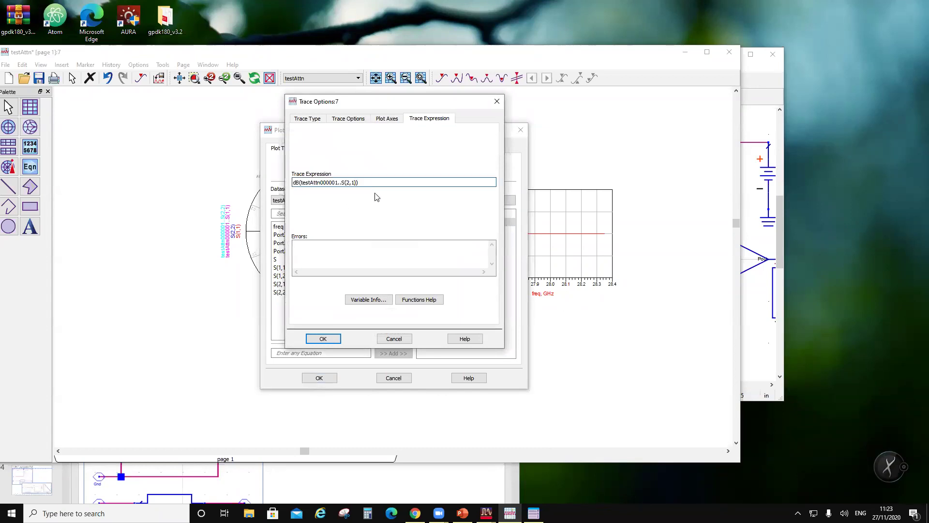
left_click(358, 183)
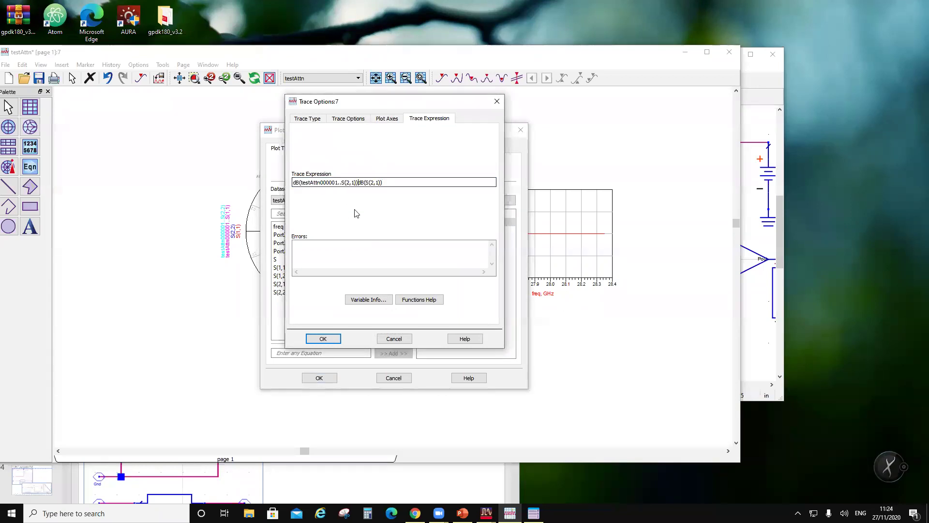
type("-")
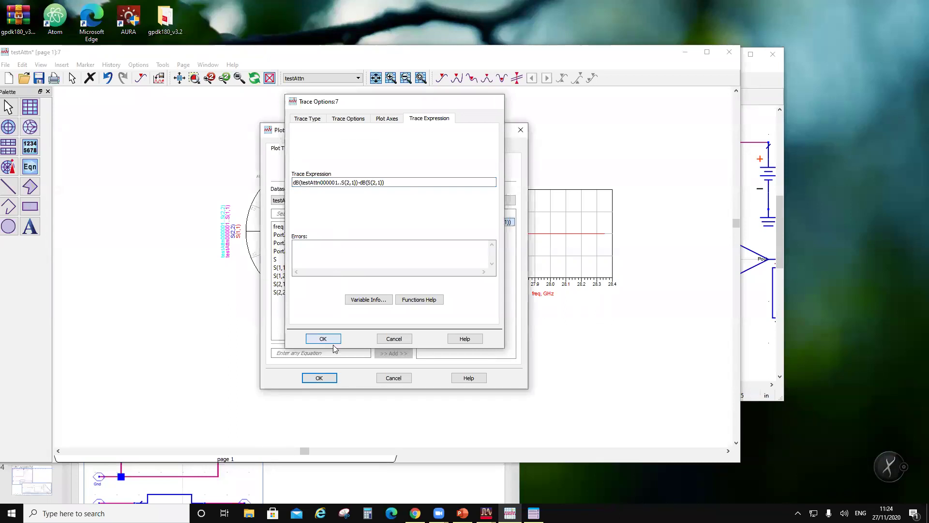
left_click(322, 338)
left_click(322, 380)
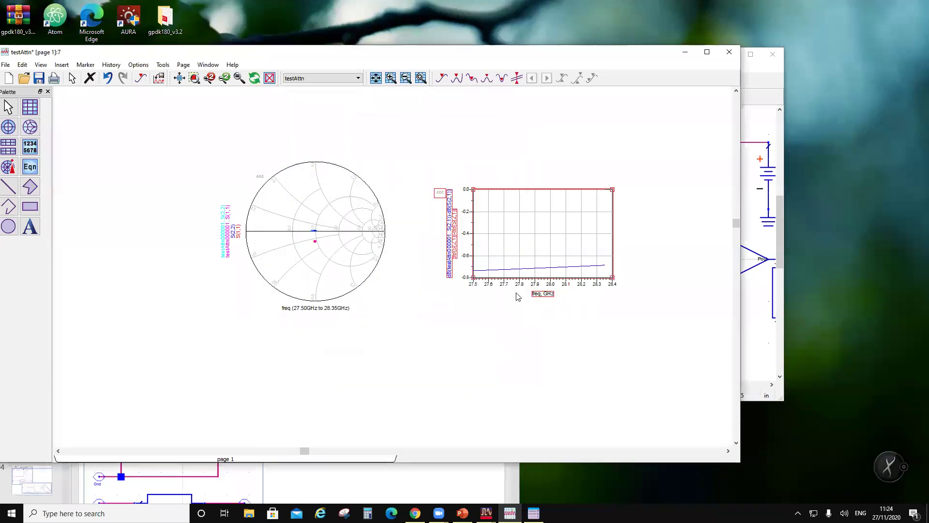
scroll(434, 262, "up", 1)
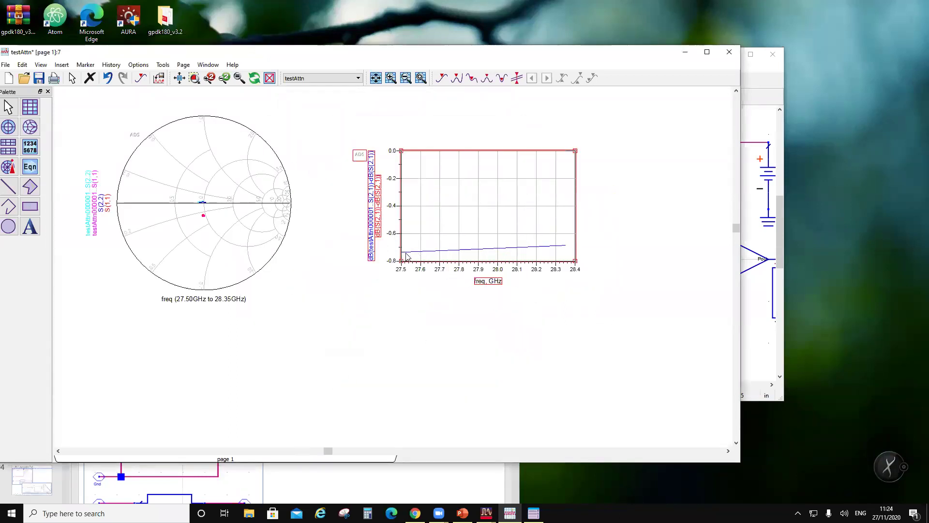
left_click(39, 78)
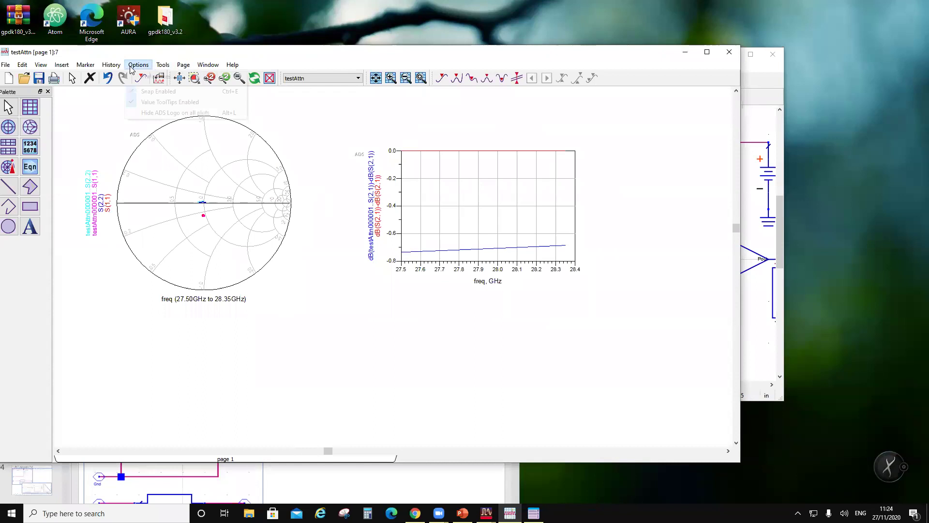
- Place markers on the testAttn000001 difference trace at 27.51 GHz and 28.35 GHz
left_click(86, 65)
left_click(97, 74)
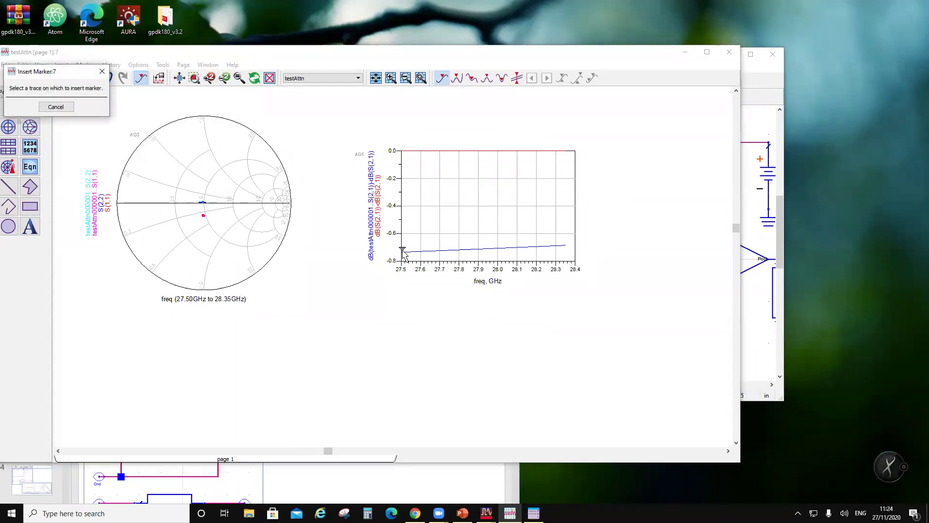
left_click(404, 252)
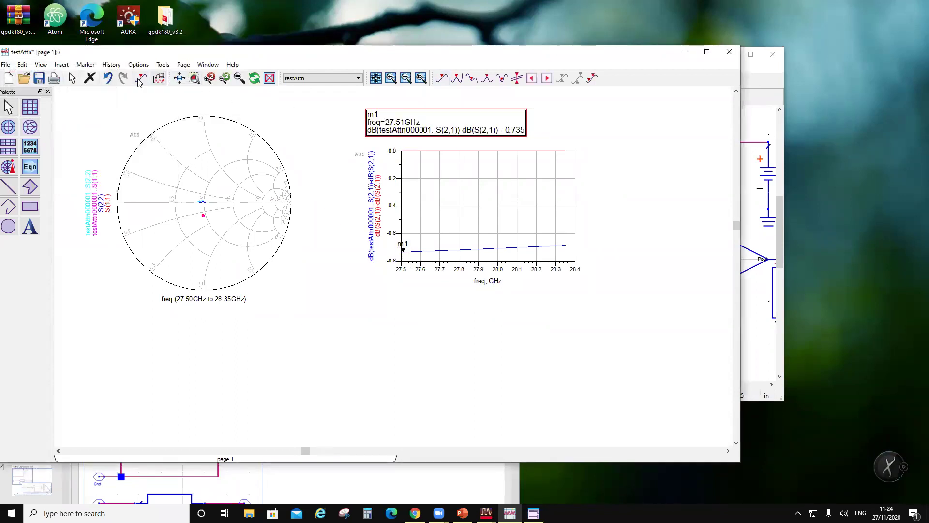
left_click(85, 64)
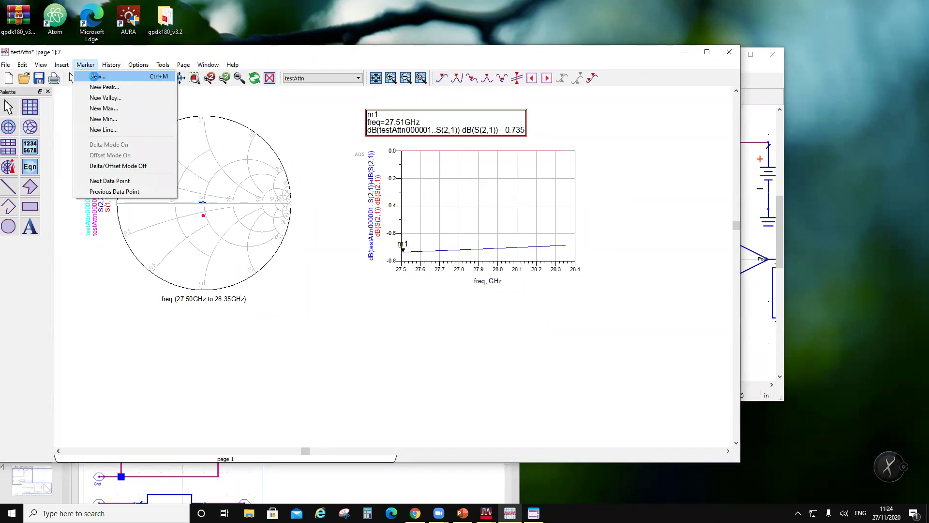
left_click(96, 76)
left_click(565, 246)
- Arrange the two marker readouts side by side above the rectangular plot
mouse_move(481, 99)
left_mouse_down()
mouse_move(643, 131)
mouse_move(634, 128)
left_mouse_up()
left_click_drag(485, 127, 456, 127)
left_click_drag(561, 127, 526, 126)
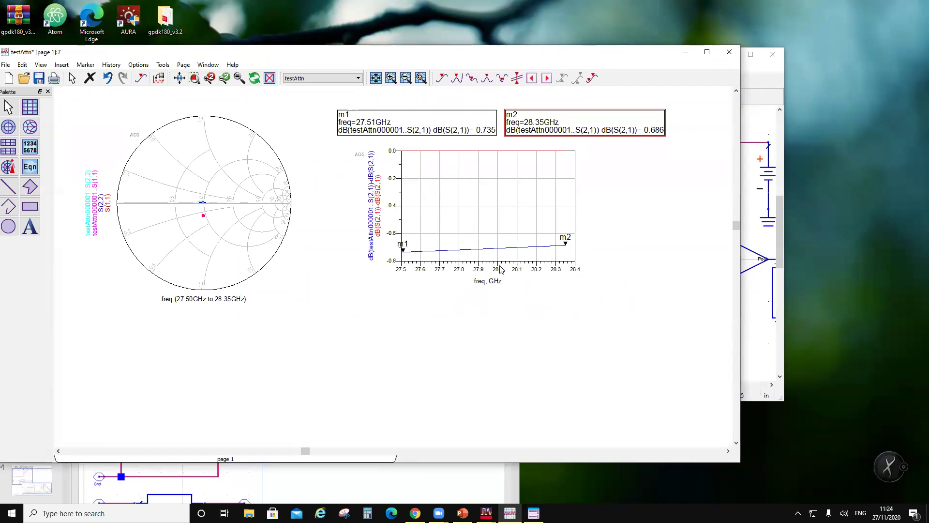
left_click(748, 96)
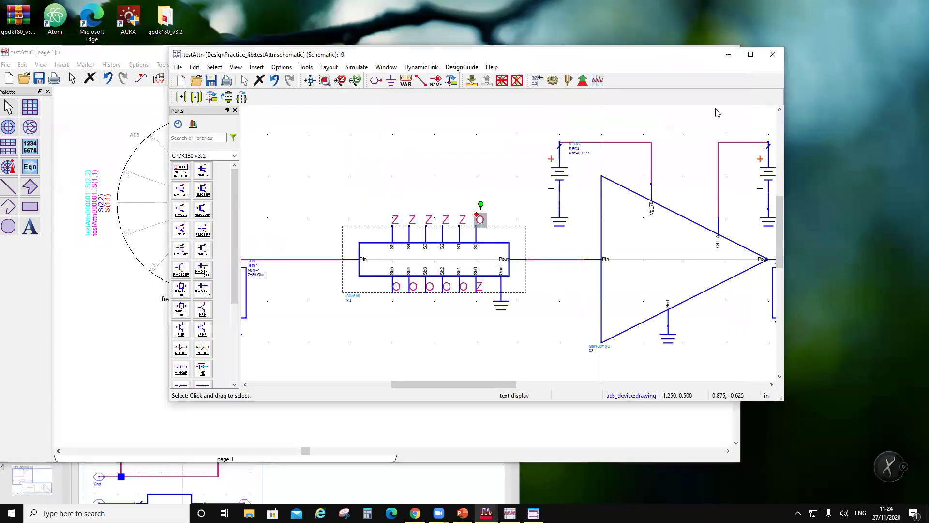
left_click(473, 175)
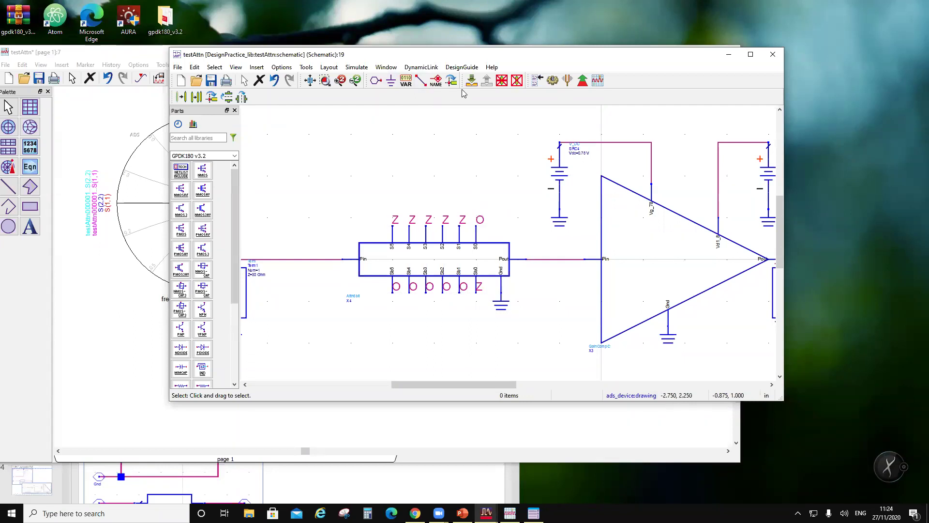
left_click(151, 53)
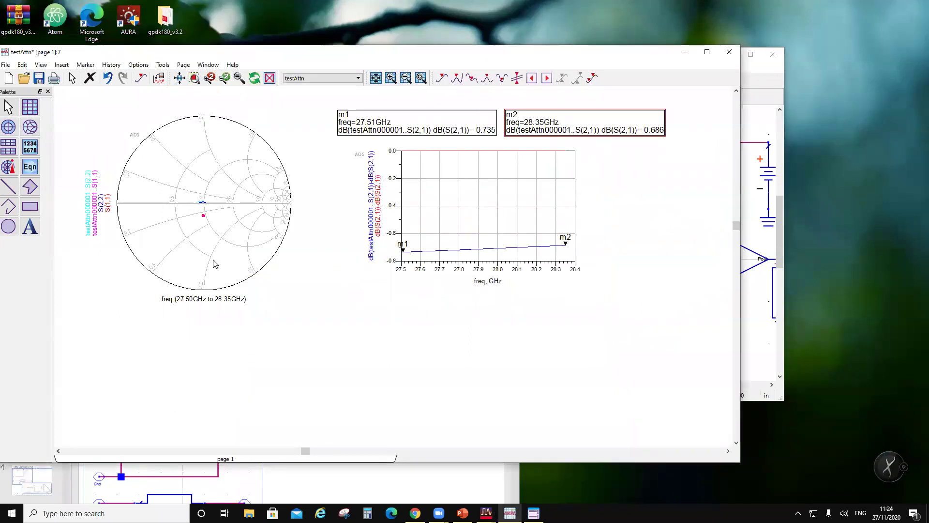
- Insert a rectangular plot below the relative attenuation plot showing the phase of S(2,1) from the testAttn dataset
left_click(30, 106)
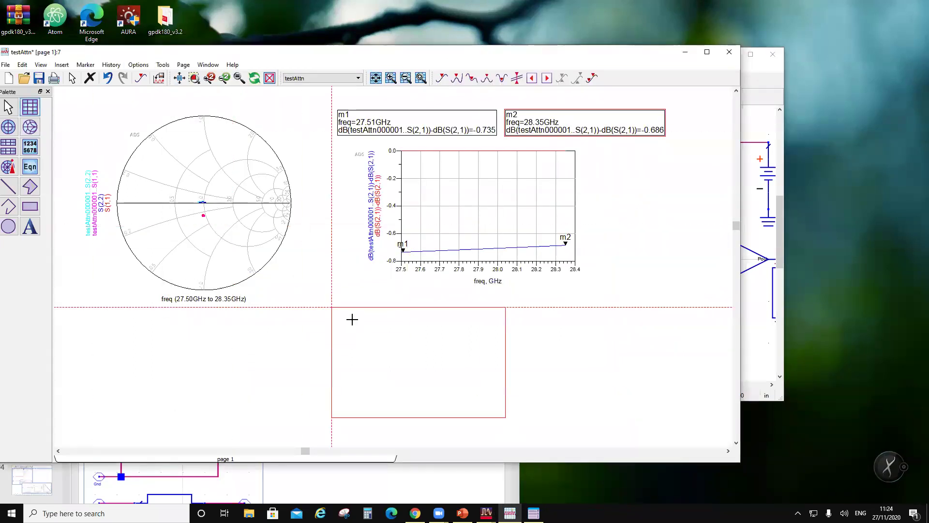
left_click(382, 315)
left_click(290, 284)
left_click(393, 230)
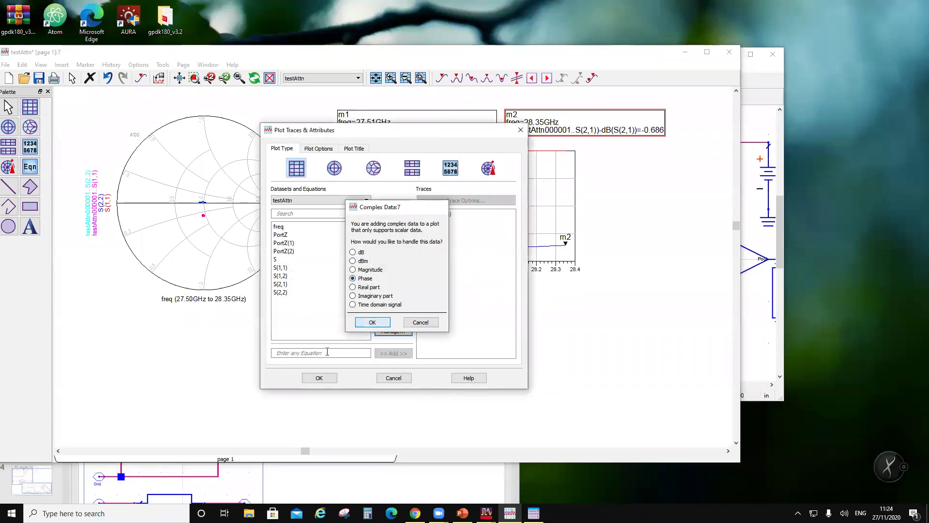
left_click(372, 322)
left_click(319, 377)
- Add the phase of S(2,1) from the testAttn000001 dataset to the phase plot
double_click(426, 378)
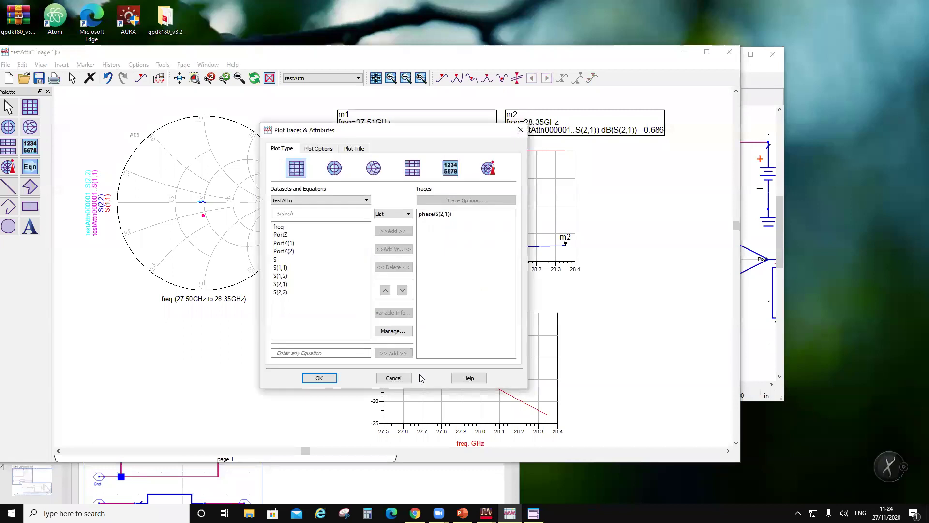
left_click(316, 148)
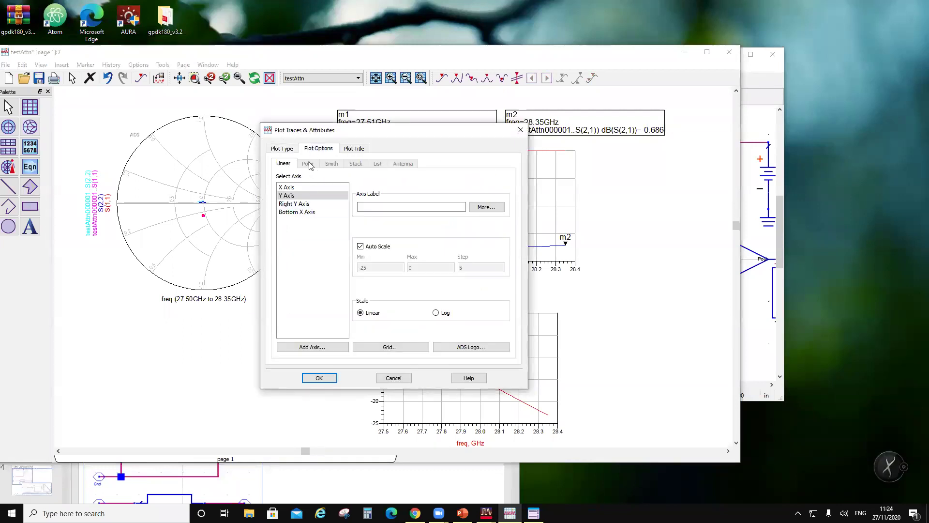
left_click(286, 148)
left_click(329, 200)
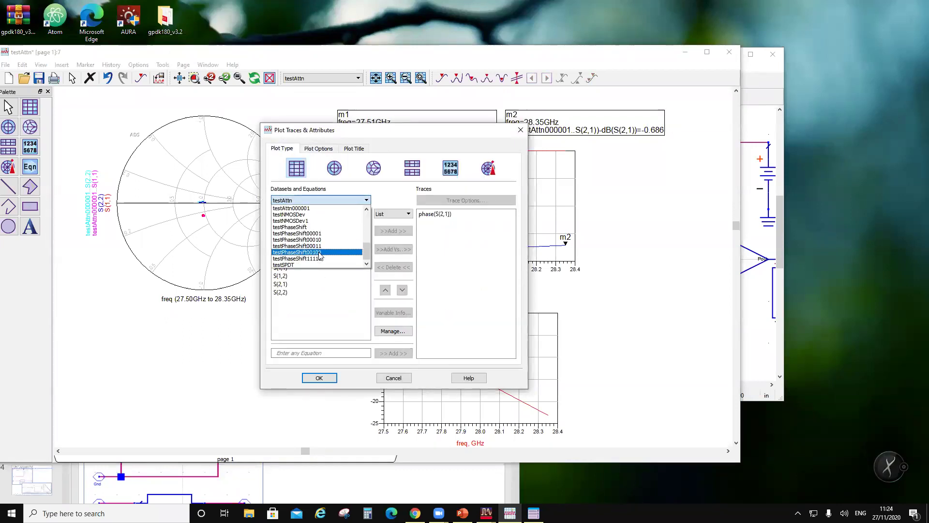
scroll(324, 239, "up", 3)
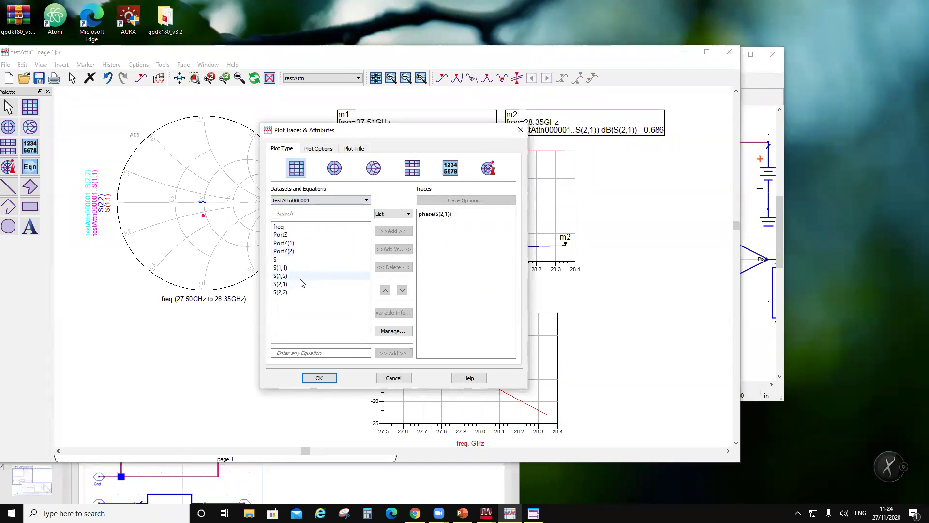
double_click(303, 284)
left_click(362, 279)
left_click(372, 322)
left_click(319, 378)
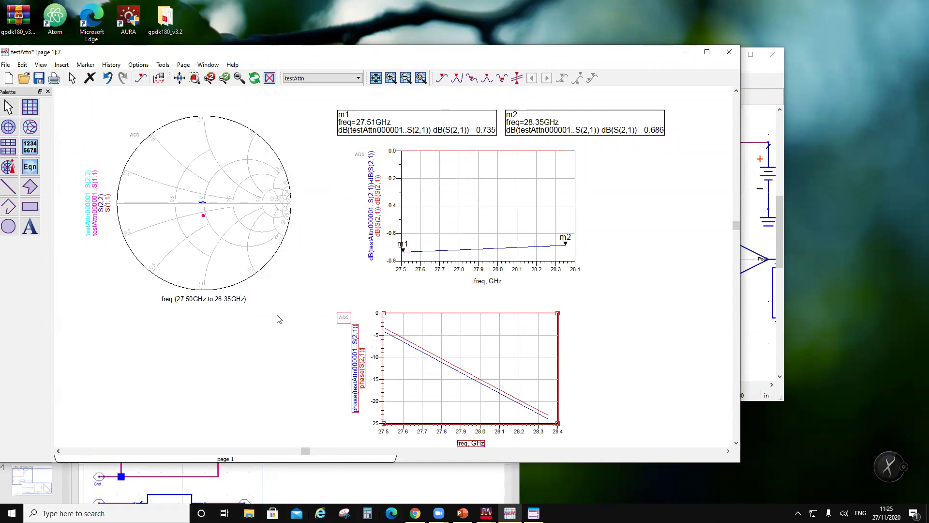
- Set the simulation output dataset of the testAttn schematic to testAttn000010 and apply it
double_click(401, 57)
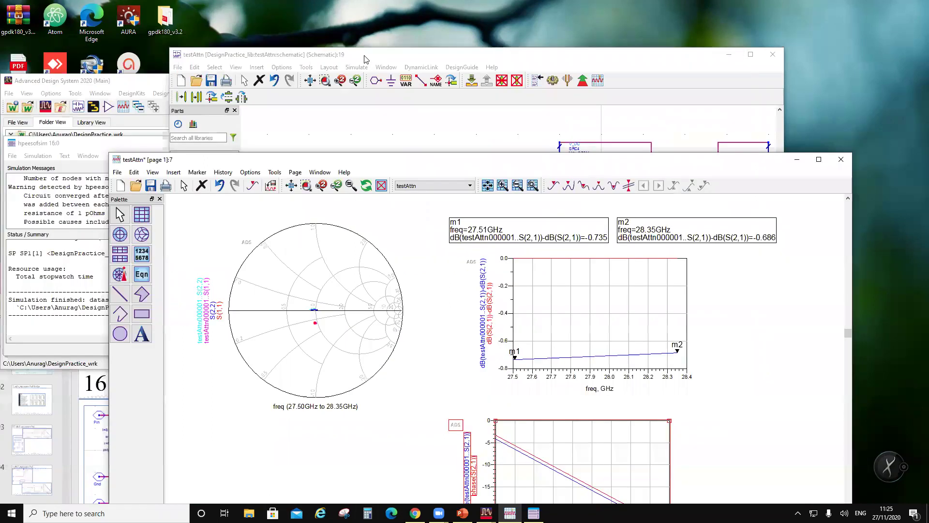
left_click(366, 58)
left_click(356, 67)
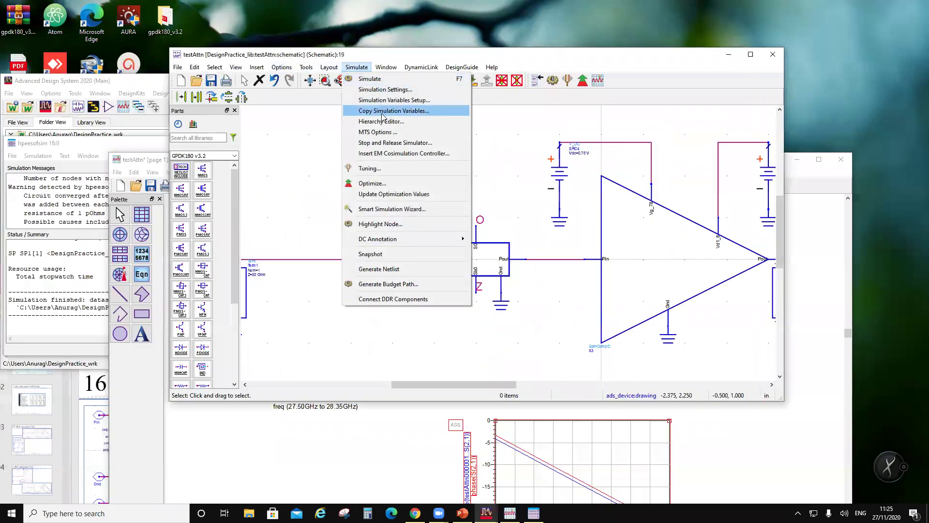
left_click(385, 89)
left_click(234, 170)
key("BackSpace")
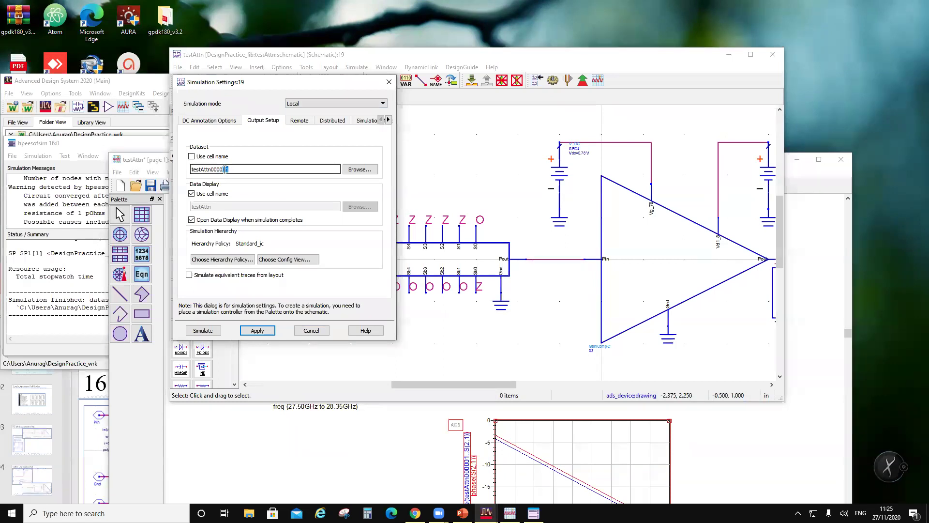
type("10")
left_click(254, 331)
left_click(301, 332)
- Change the attenuator's upper control labels to O on pin S1 and Z on pin S0
left_click(461, 220)
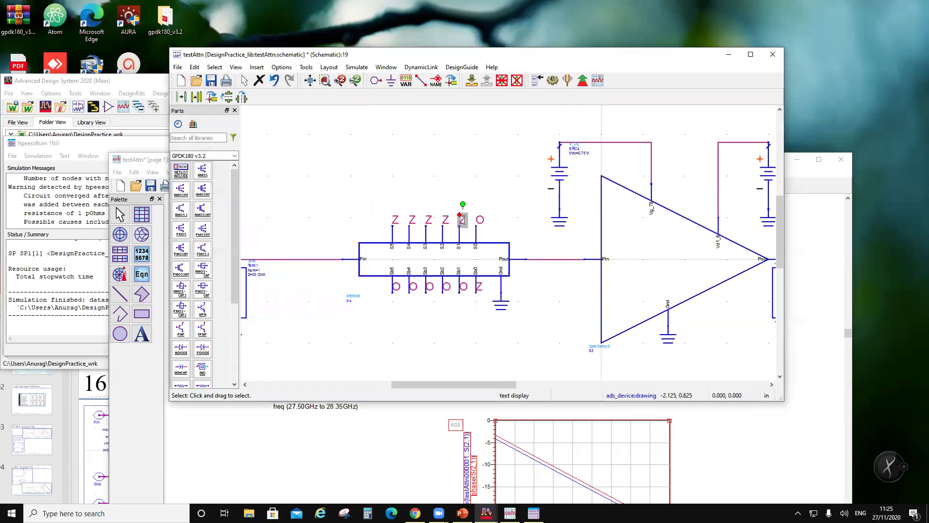
left_click(463, 220)
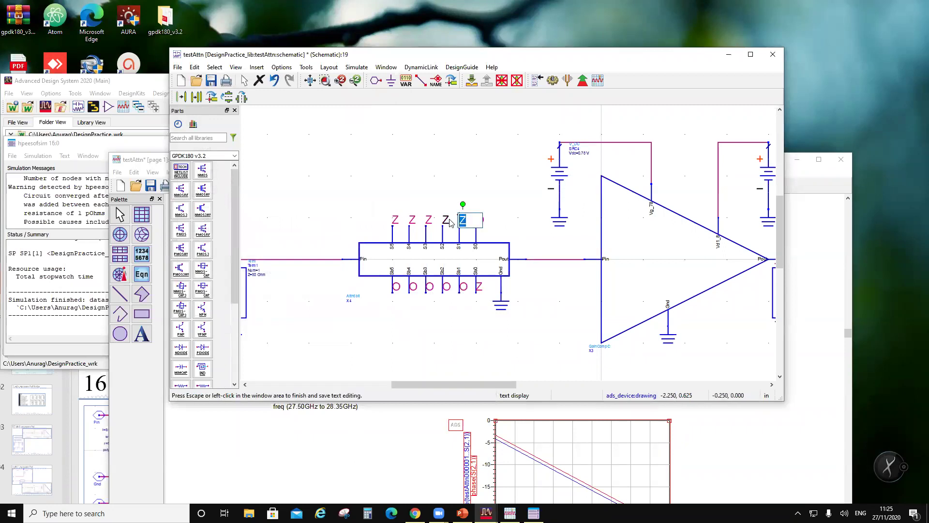
type("O")
left_click(480, 220)
left_click(481, 221)
left_click(484, 220)
type("Z")
key("Escape")
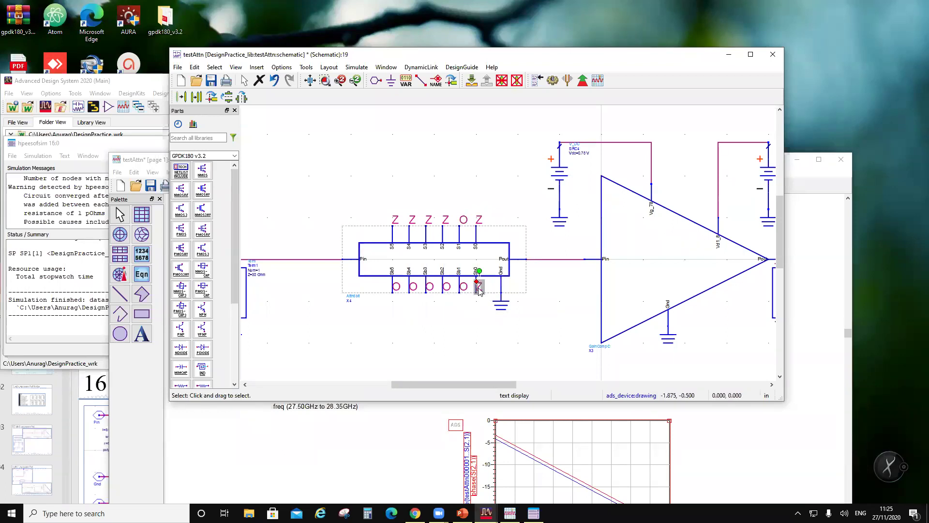
- Change the attenuator's complementary control labels to O on pin Sb0 and Z on pin Sb1
left_click(482, 290)
key("Escape")
left_click(435, 80)
left_click(485, 293)
key("Escape")
left_click(463, 290)
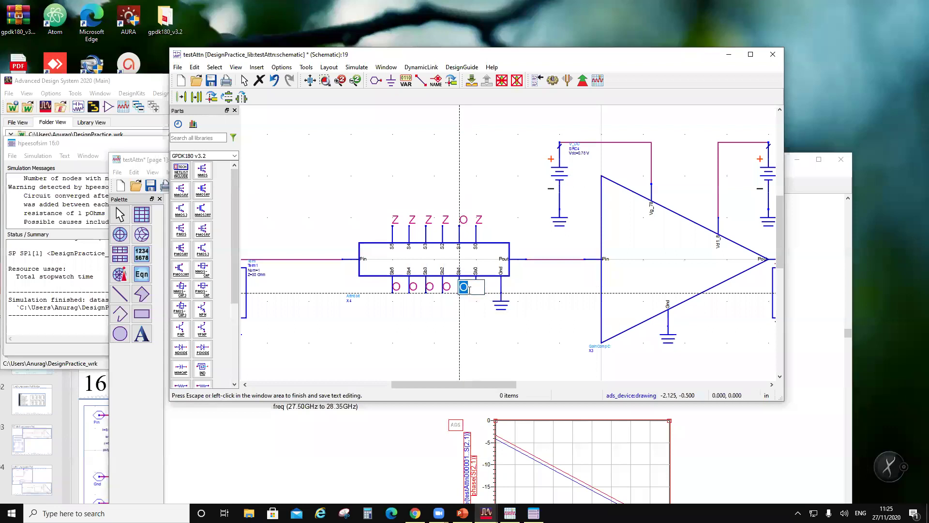
type("Z")
key("Escape")
key("Escape")
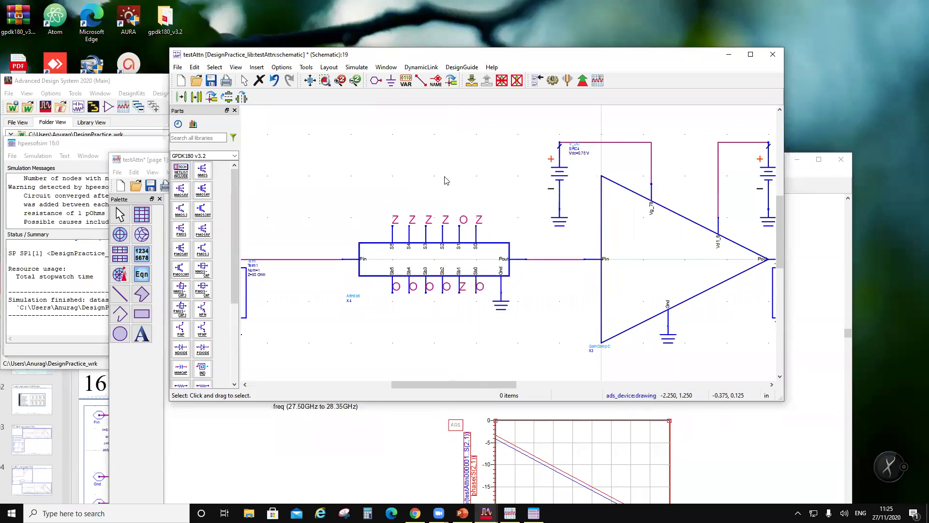
- Save the schematic and run the simulation, keeping testAttn as the data display's default dataset
left_click(213, 80)
left_click(552, 81)
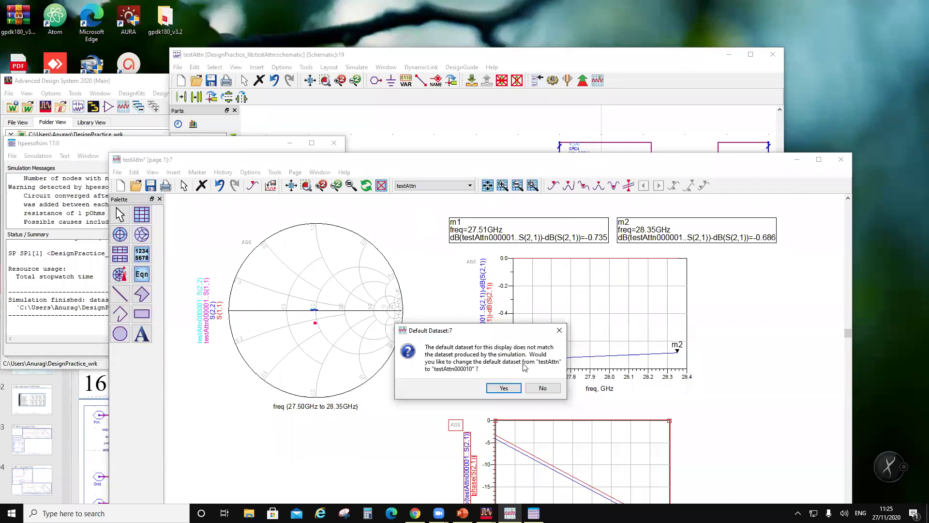
left_click(542, 388)
- Add the S(1,1) and S(2,2) traces from the testAttn000010 dataset to the Smith chart
double_click(331, 319)
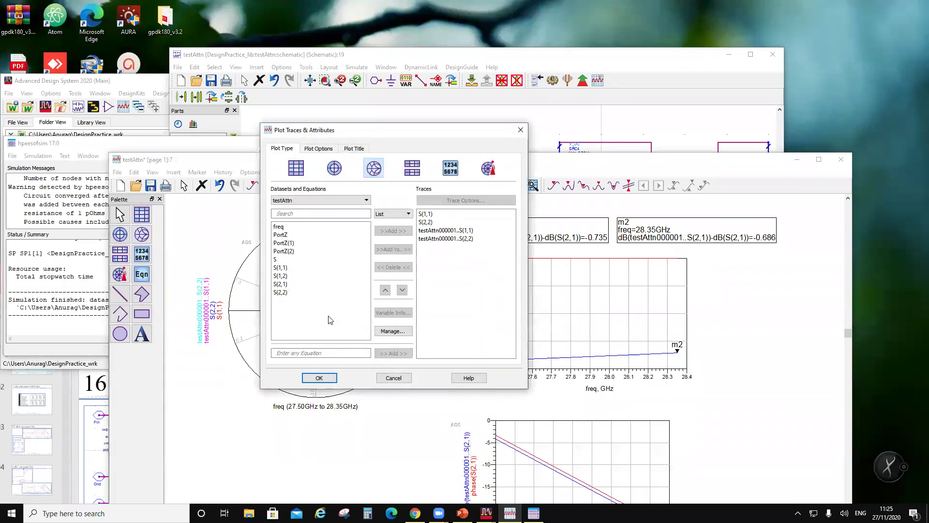
left_click(329, 199)
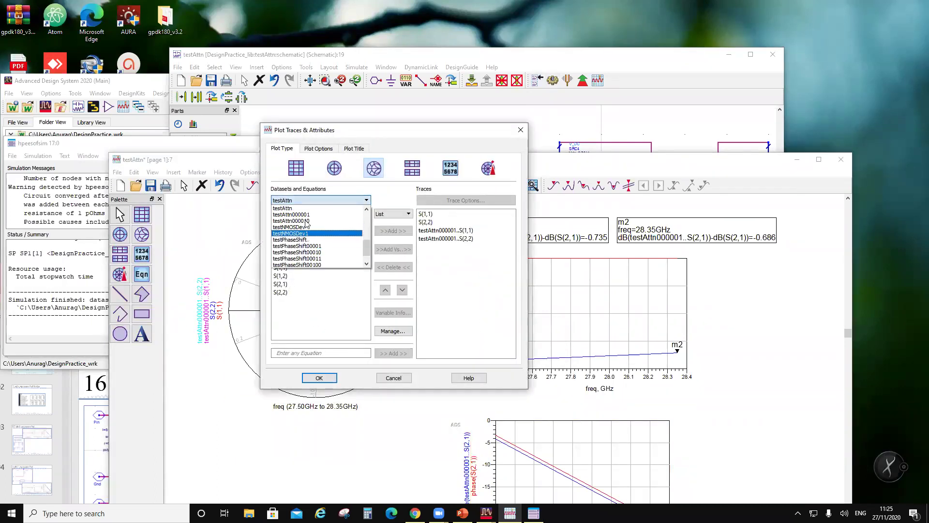
left_click(305, 220)
left_click(280, 267)
left_click(393, 230)
left_click(290, 292)
left_click(393, 230)
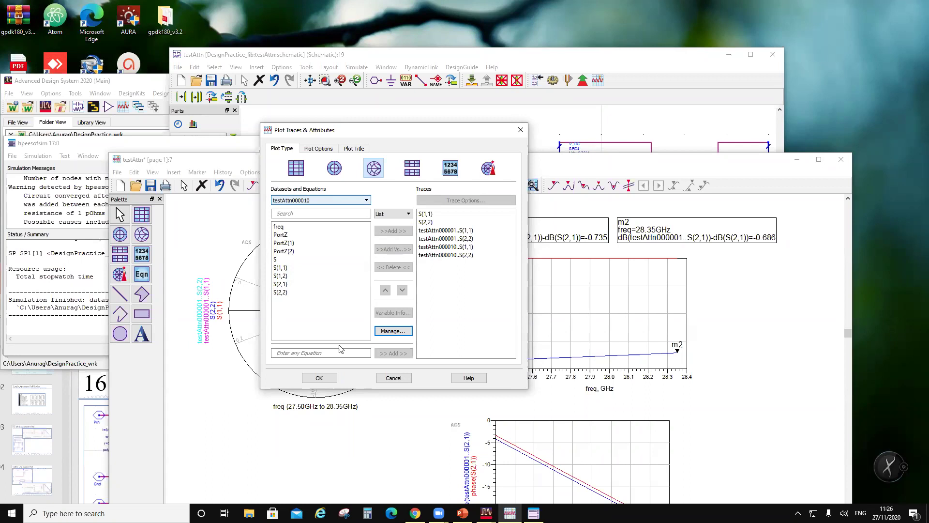
left_click(319, 378)
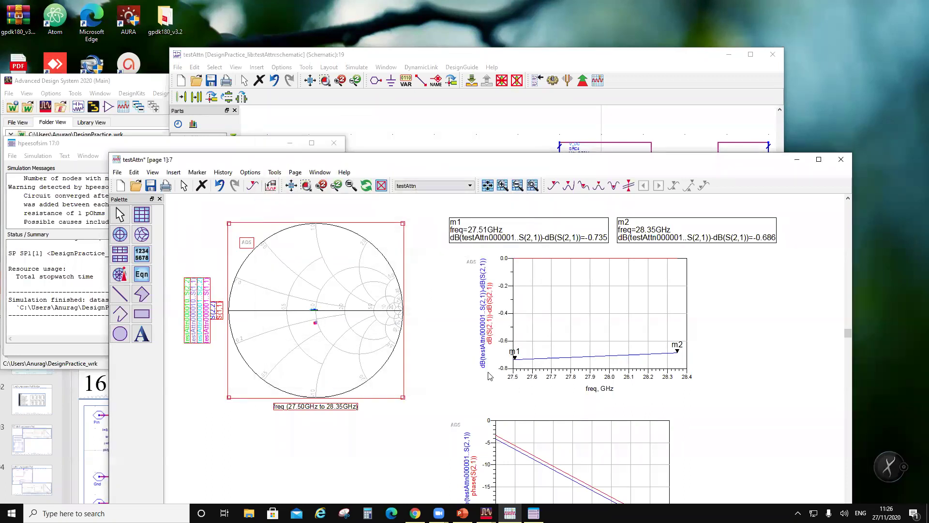
- Add the S(2,1) trace in dB from the testAttn000010 dataset to the relative attenuation plot
scroll(494, 375, "down", 1)
scroll(561, 385, "up", 1)
double_click(469, 330)
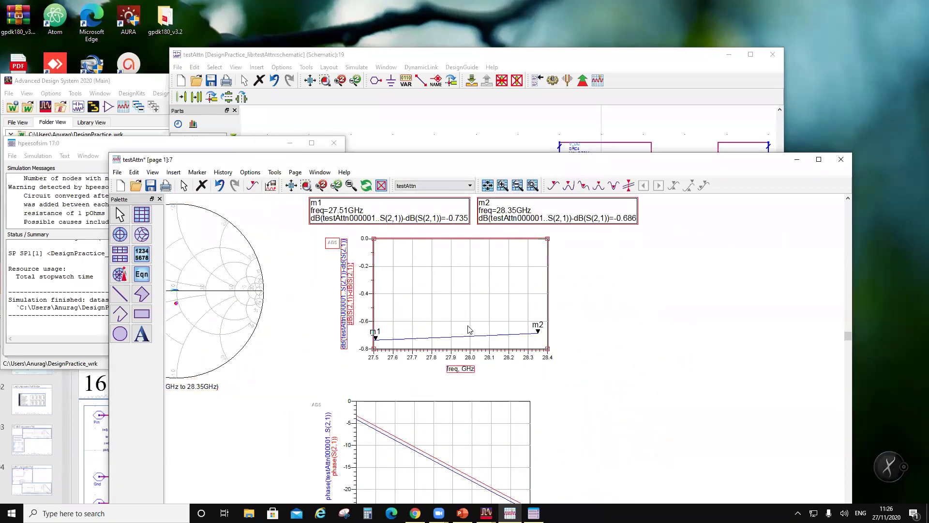
left_click(315, 200)
scroll(309, 242, "down", 2)
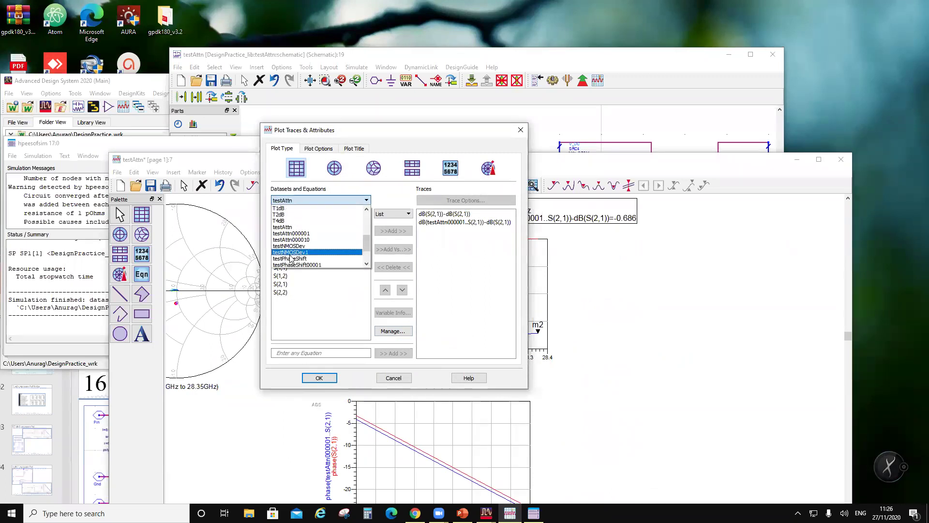
left_click(313, 241)
left_click(286, 284)
left_click(385, 232)
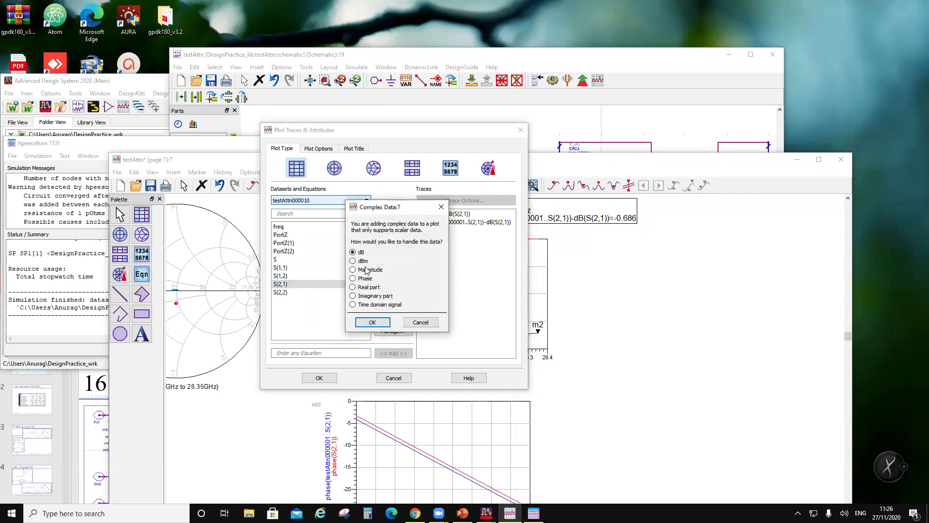
left_click(374, 322)
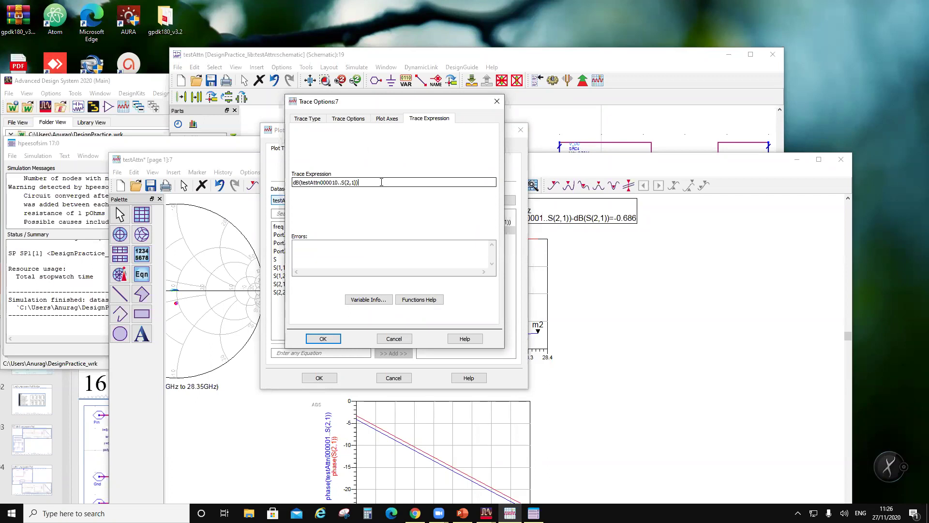
- Set the new trace's expression to dB(testAttn000010..S(2,1))-dB(S(2,1)) and apply the plot changes
type("-")
type("dB(S(2,1))")
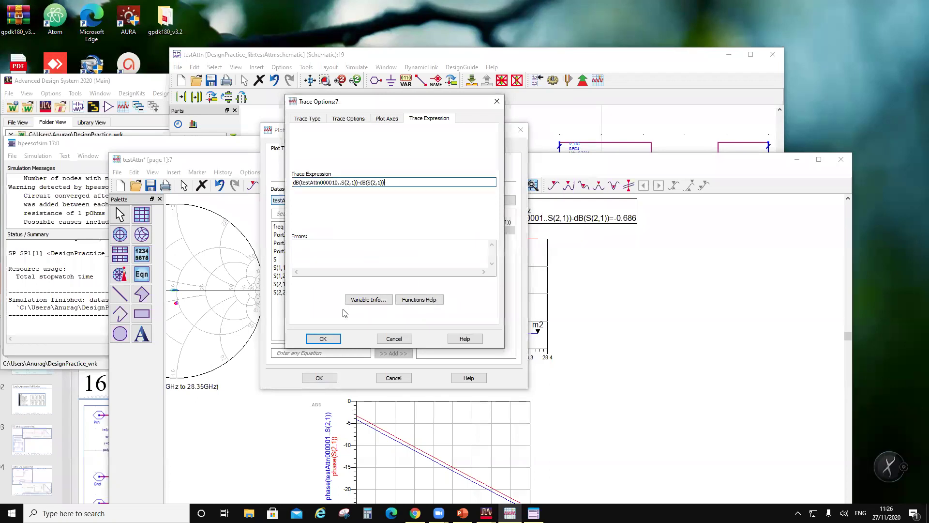
left_click(324, 338)
left_click(319, 377)
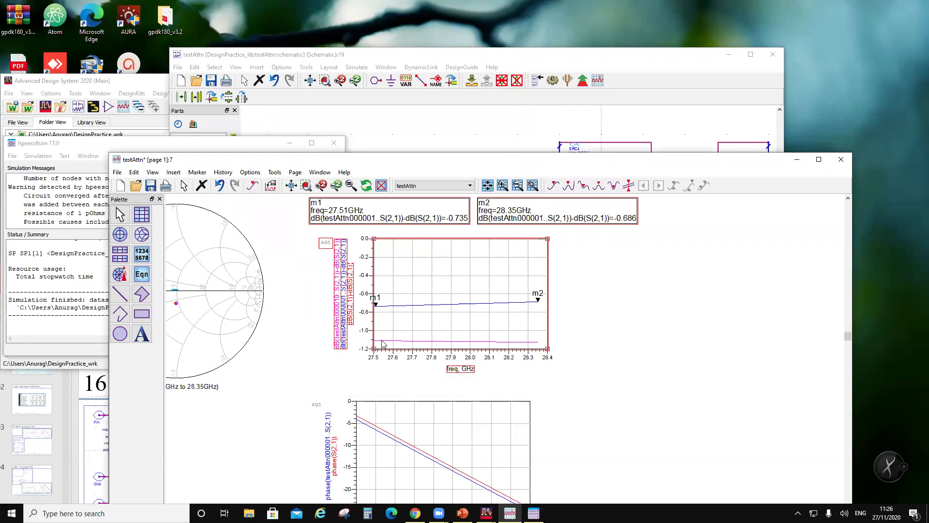
- Move marker m1 on the testAttn000001 difference trace to 27.50 GHz and save the data display
left_click(377, 305)
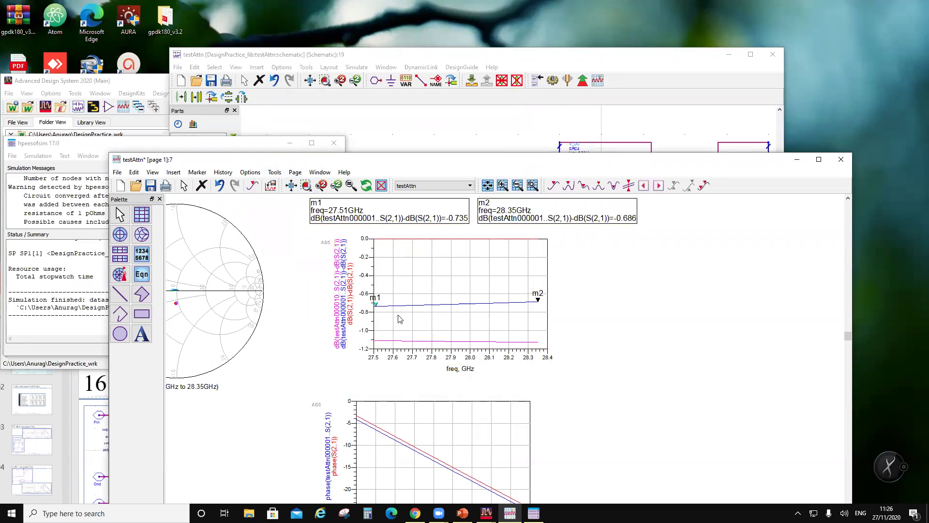
left_click_drag(372, 305, 373, 306)
left_click(151, 186)
- Place markers on the testAttn000010 difference trace at 27.51 GHz and 28.35 GHz
left_click(224, 173)
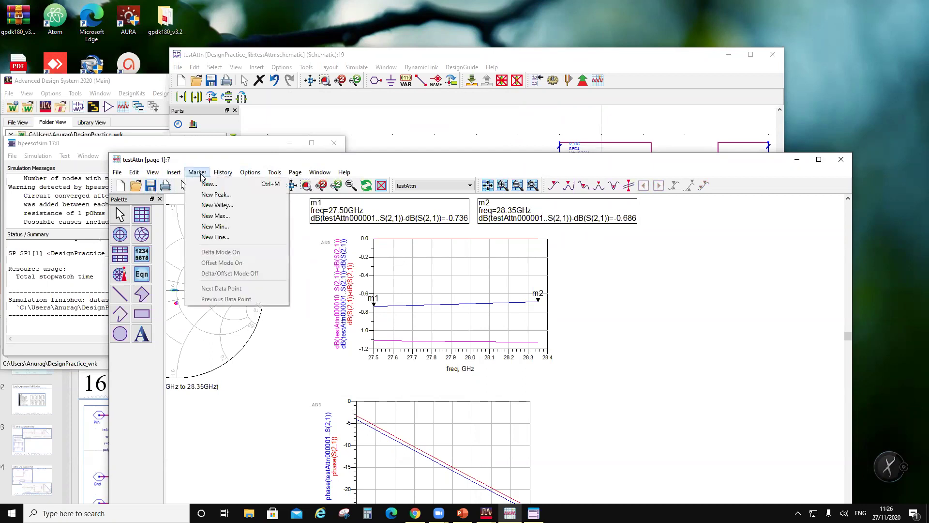
left_click(206, 185)
left_click(375, 340)
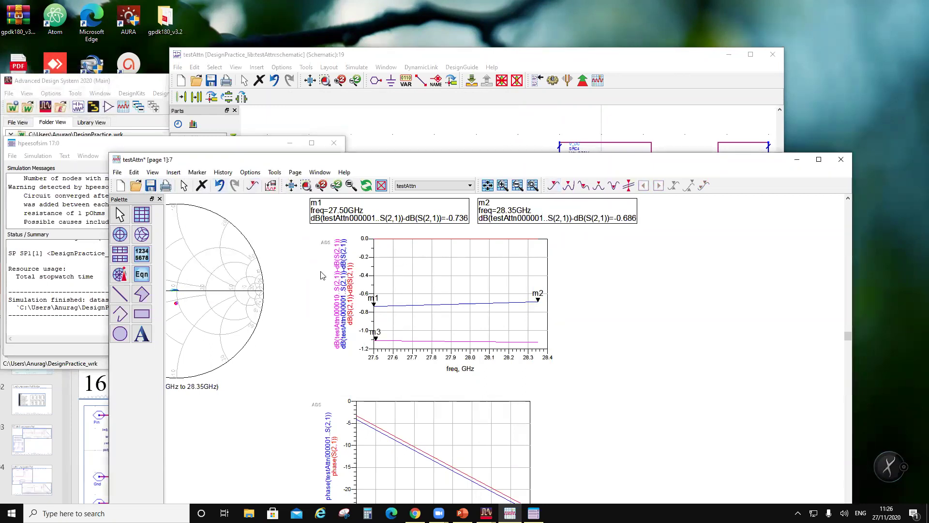
left_click(197, 173)
left_click(207, 184)
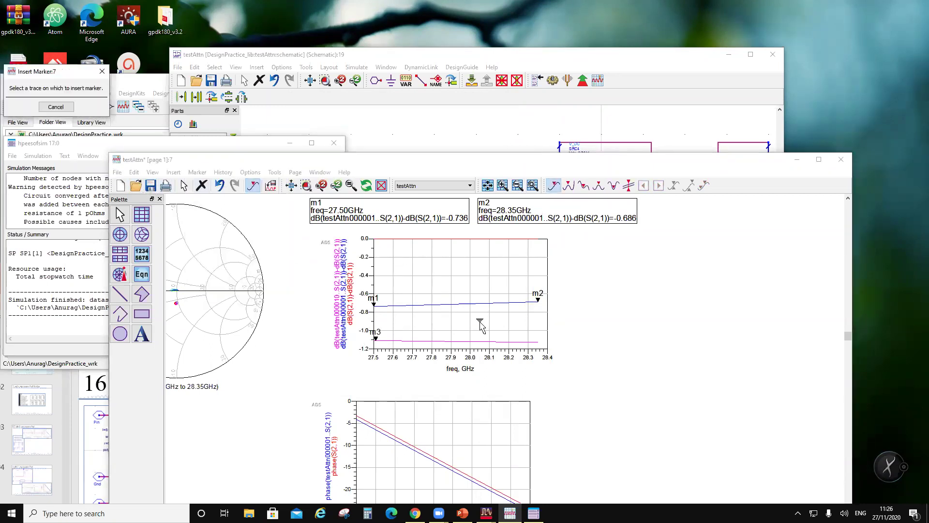
left_click(532, 346)
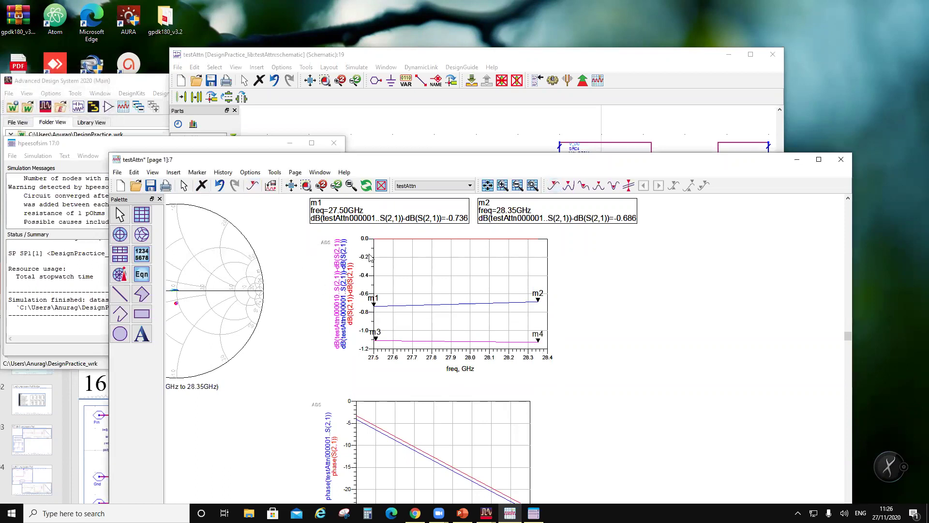
scroll(440, 318, "down", 3)
scroll(554, 405, "up", 2)
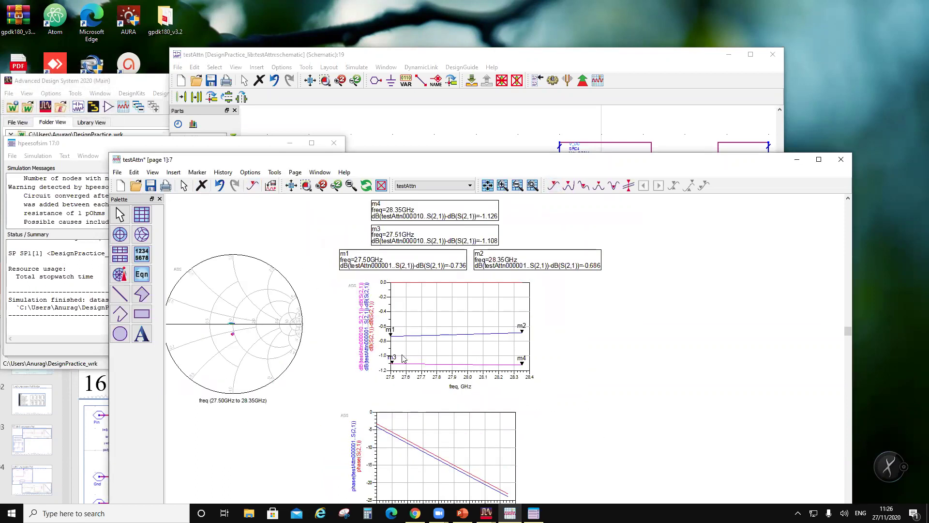
- Move marker m3 on the testAttn000010 difference trace to 27.50 GHz
left_click_drag(394, 363, 390, 362)
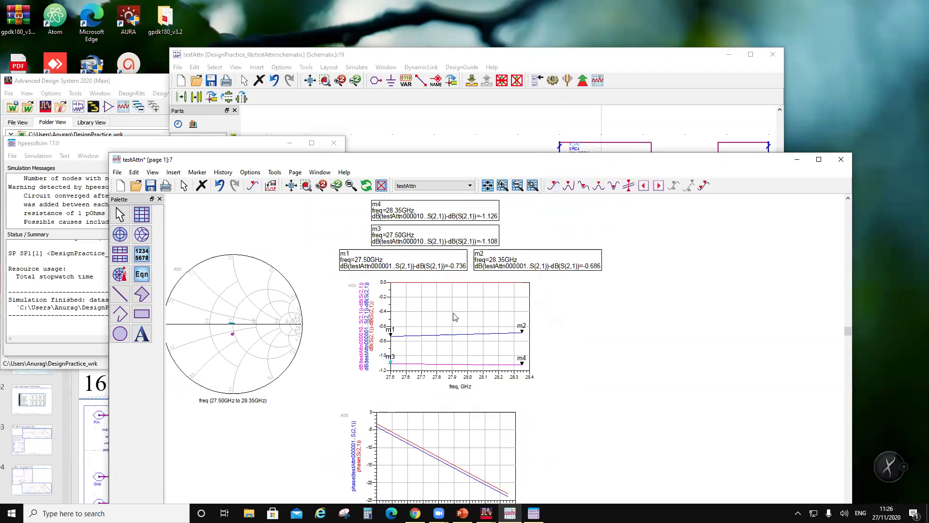
mouse_move(446, 335)
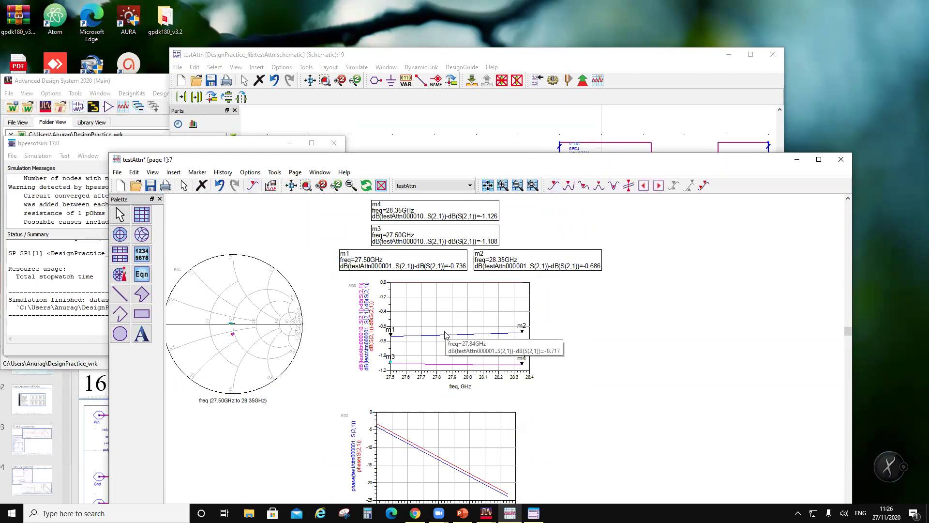
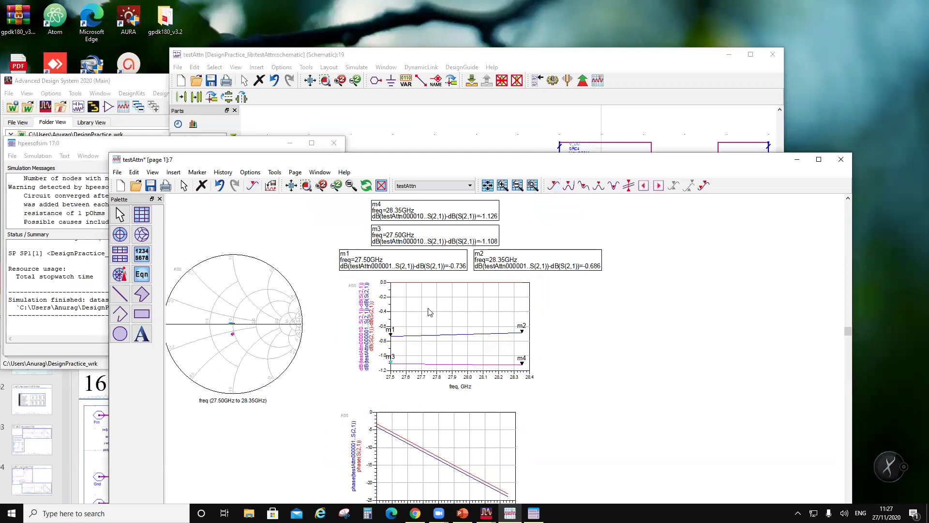
- In the testAttn schematic, descend into the 6-bit attenuator X4 and then into its P0_5CdB pad X22
left_click(455, 139)
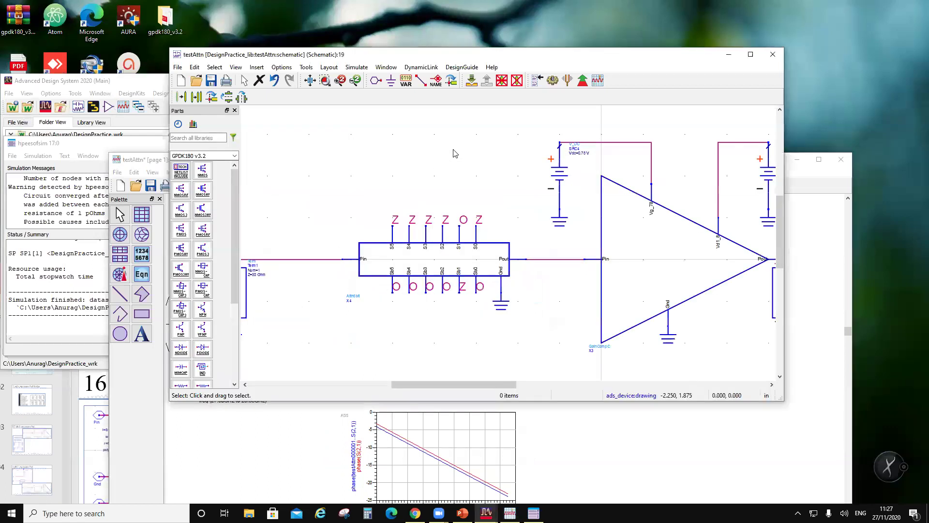
left_click(442, 268)
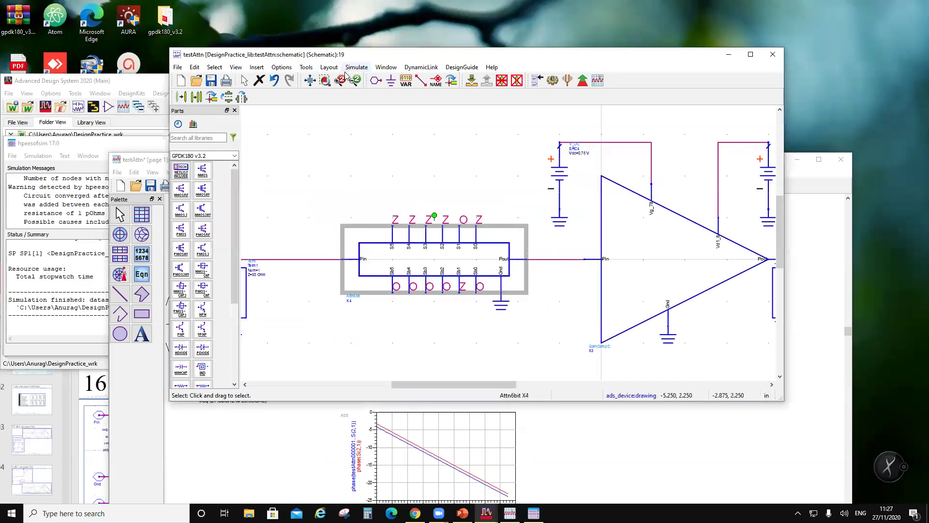
left_click(471, 80)
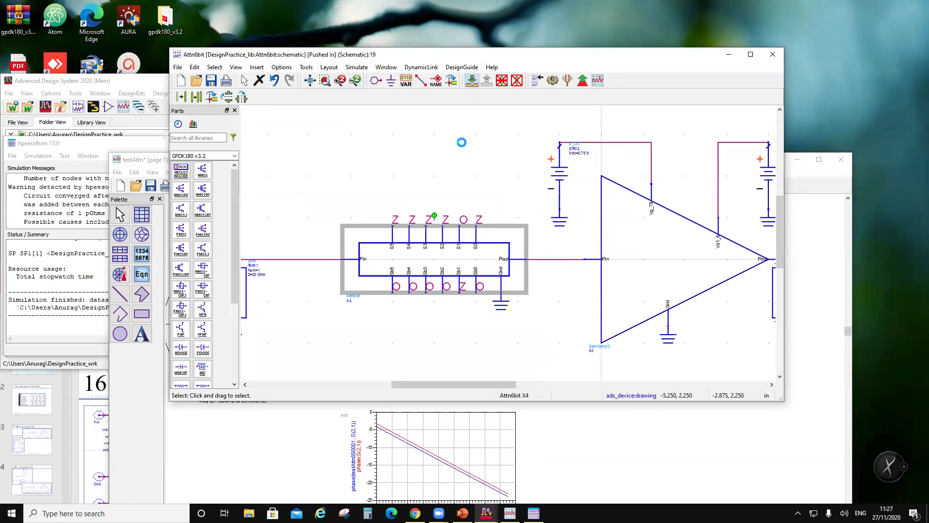
scroll(573, 269, "up", 5)
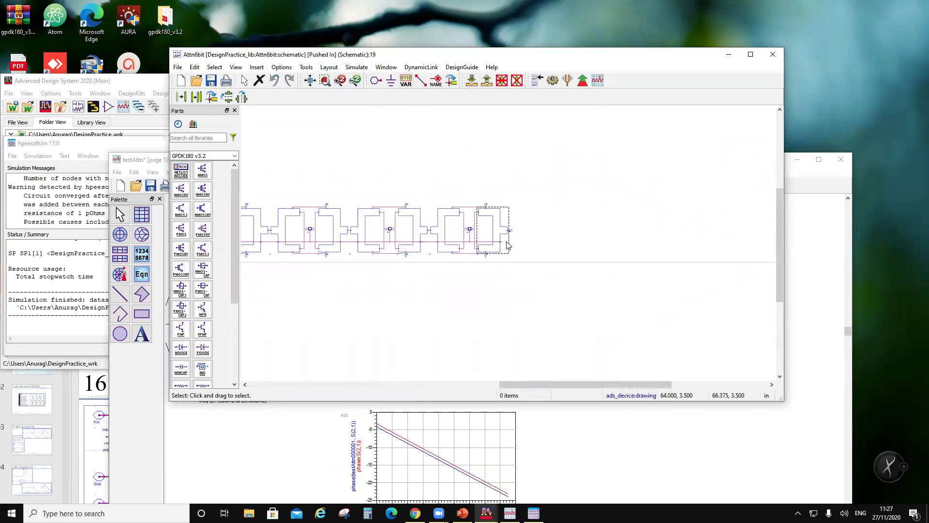
left_click(568, 247)
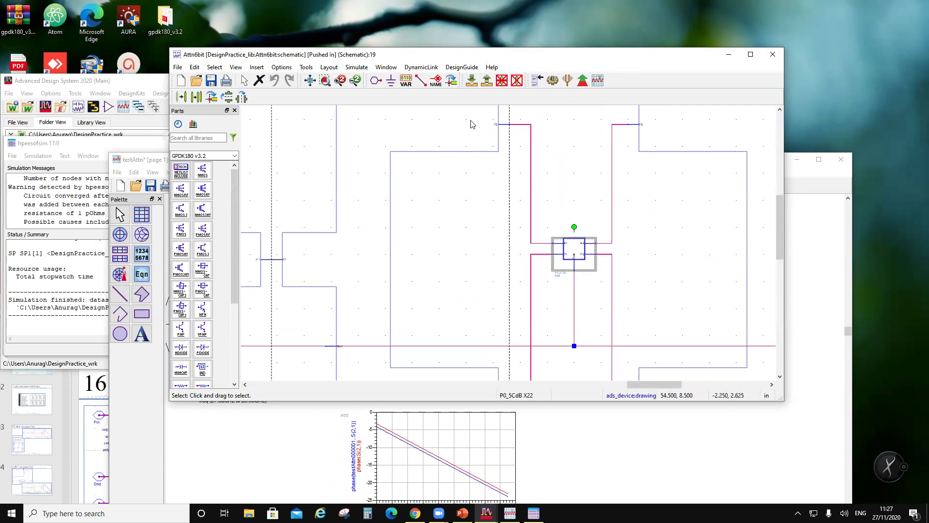
left_click(471, 80)
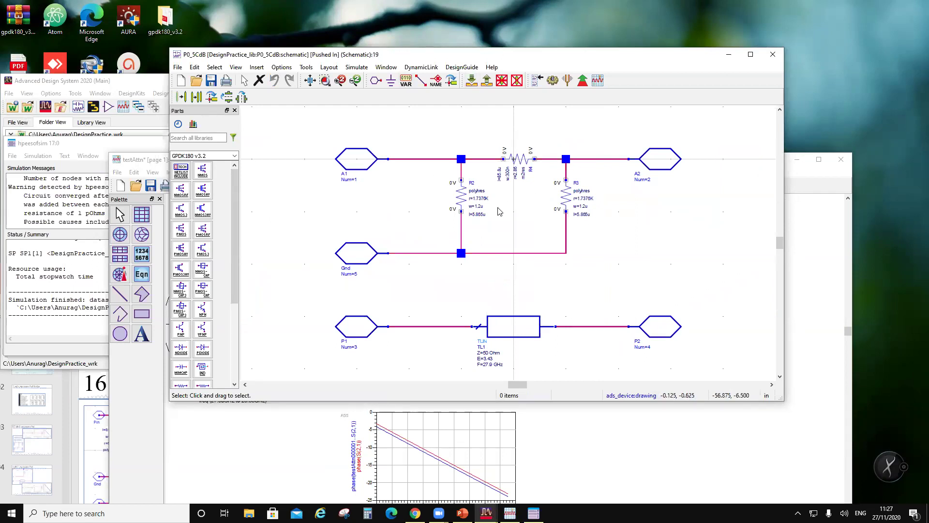
- Set the resistance of shunt resistor R2 to 1.8K
scroll(500, 213, "up", 2)
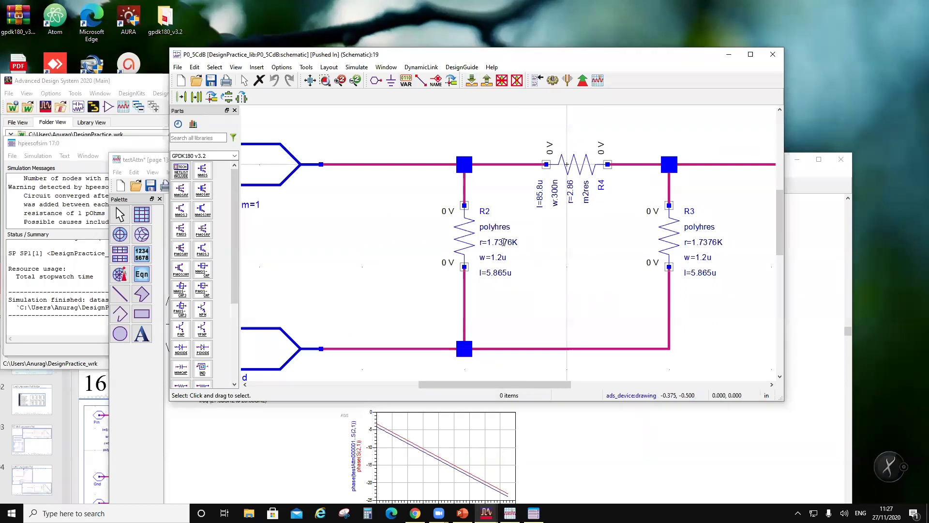
double_click(503, 242)
left_click(507, 241)
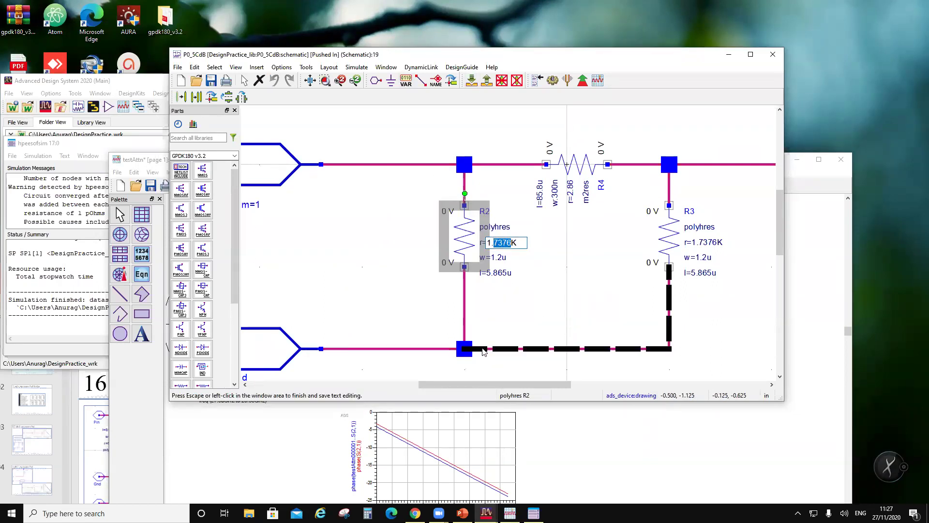
type("8")
left_click(562, 308)
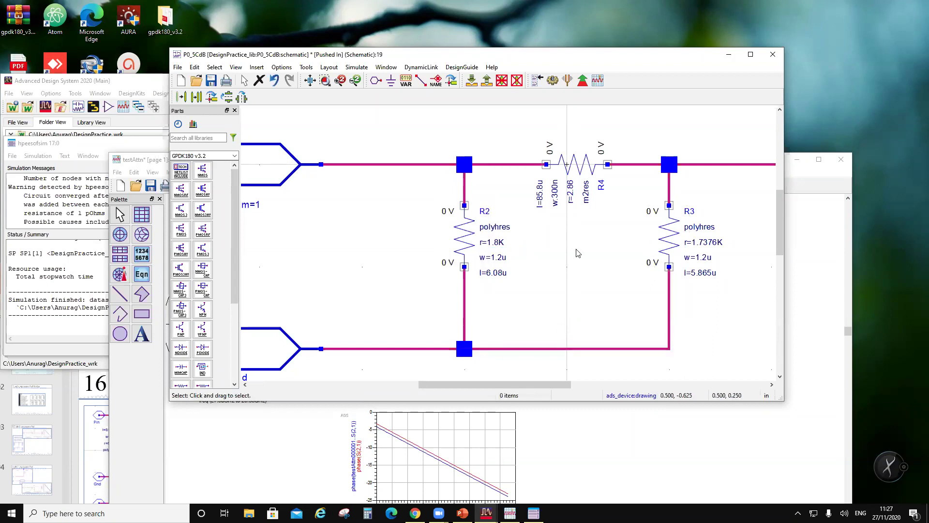
- Set the resistance of shunt resistor R3 to 1.8K and save the P0_5CdB schematic
scroll(578, 252, "down", 2)
scroll(556, 245, "up", 3)
double_click(570, 231)
left_click(574, 231)
left_click_drag(574, 231, 551, 231)
type("8")
left_click(477, 288)
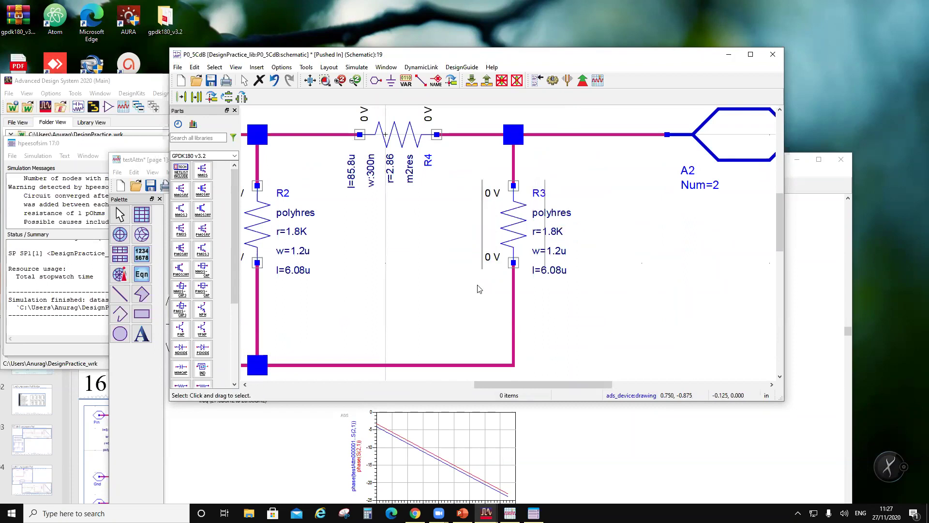
left_click(209, 81)
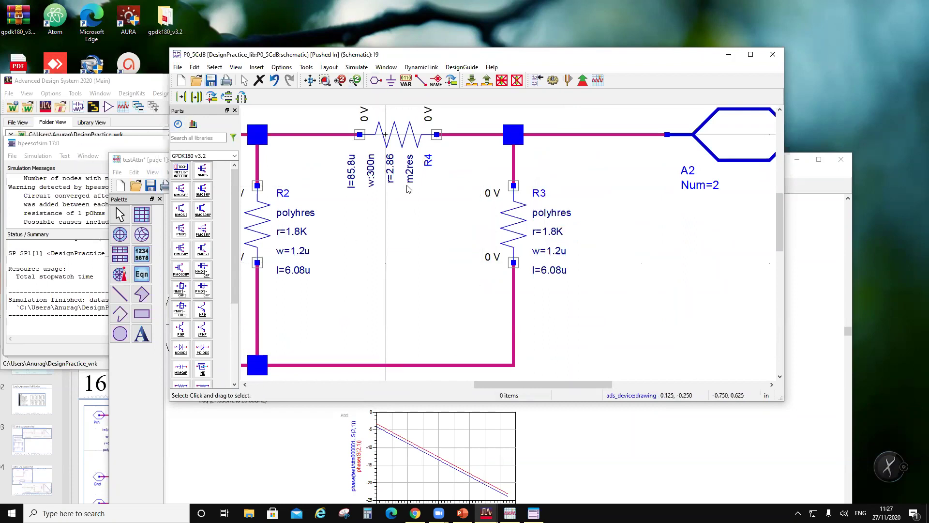
- Set the total resistance of series resistor R4 to 2.8 and return to the top-level testAttn schematic
scroll(409, 139, "down", 2)
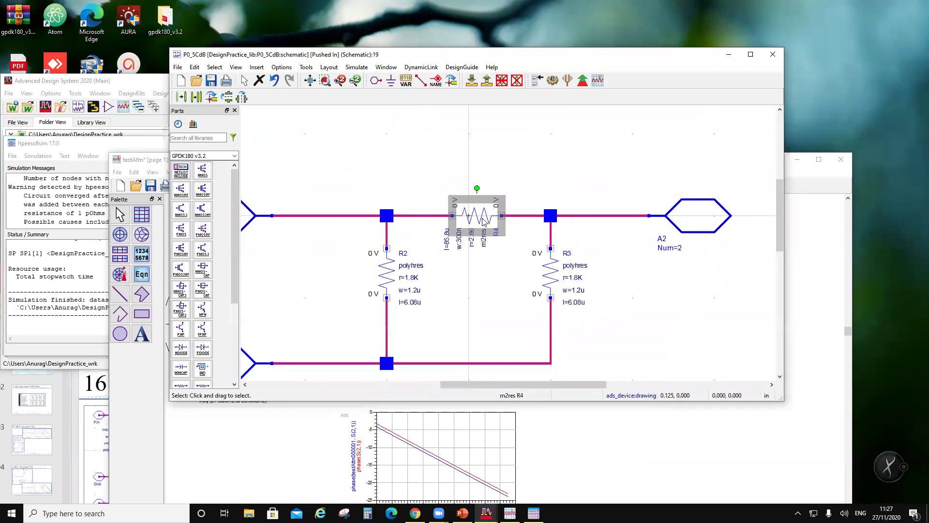
double_click(484, 222)
left_click(237, 170)
left_click(307, 151)
key("BackSpace")
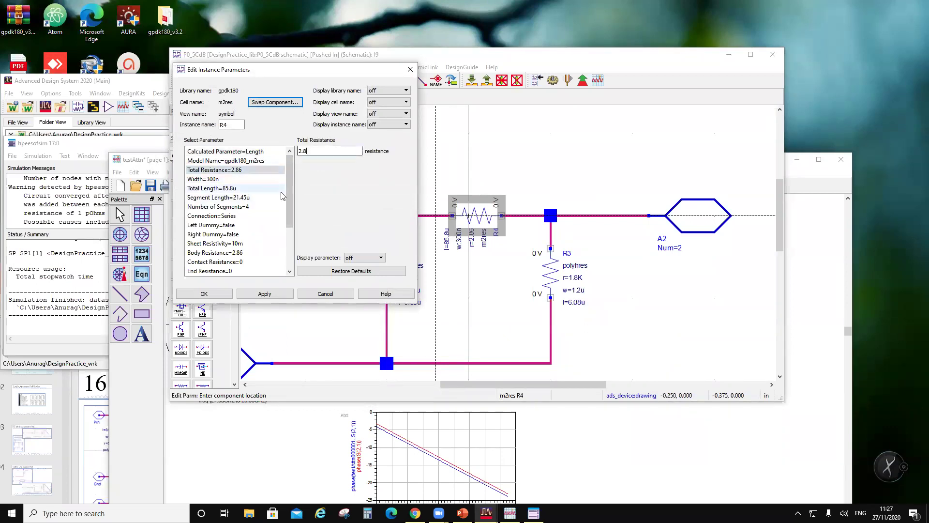
left_click(264, 293)
left_click(204, 293)
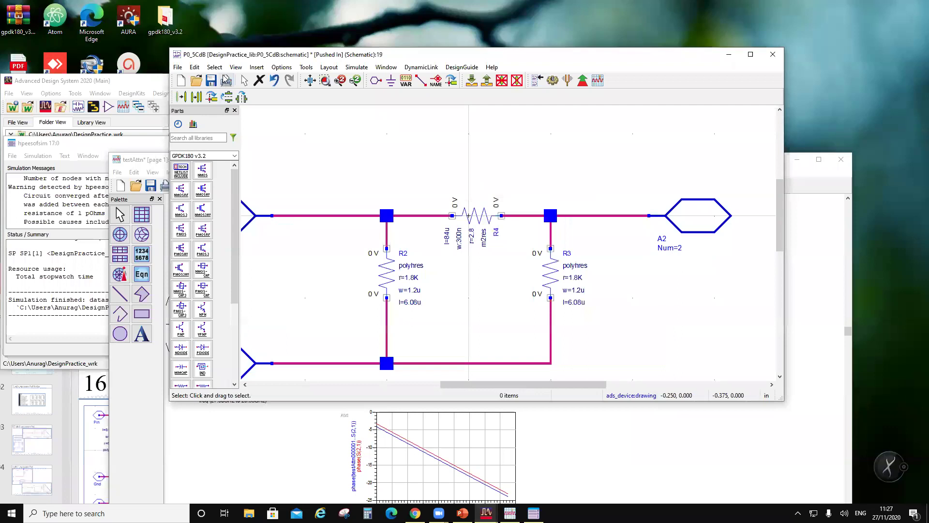
left_click(487, 81)
left_click(487, 80)
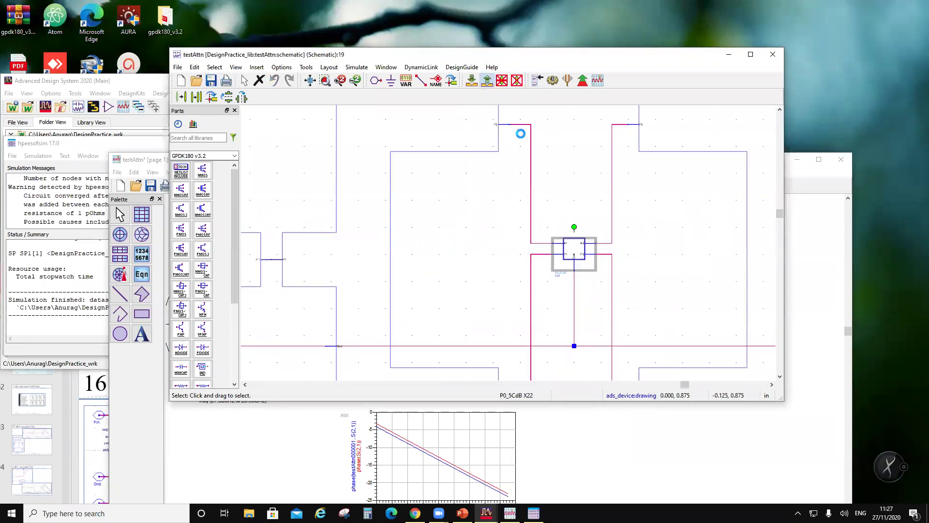
- Relabel the attenuator's S1 pin wire as Z and its Sb1 pin wire as O, and save the schematic
left_click(479, 211)
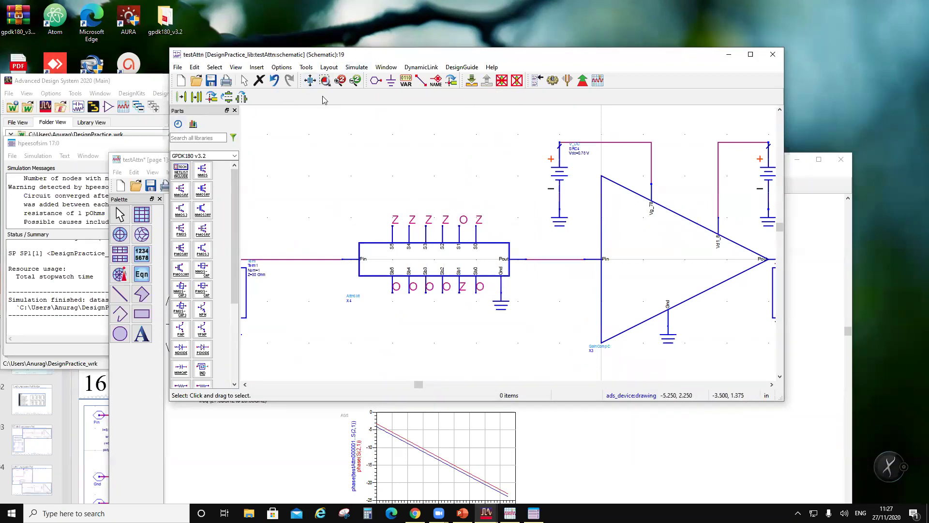
left_click(435, 80)
left_click(465, 235)
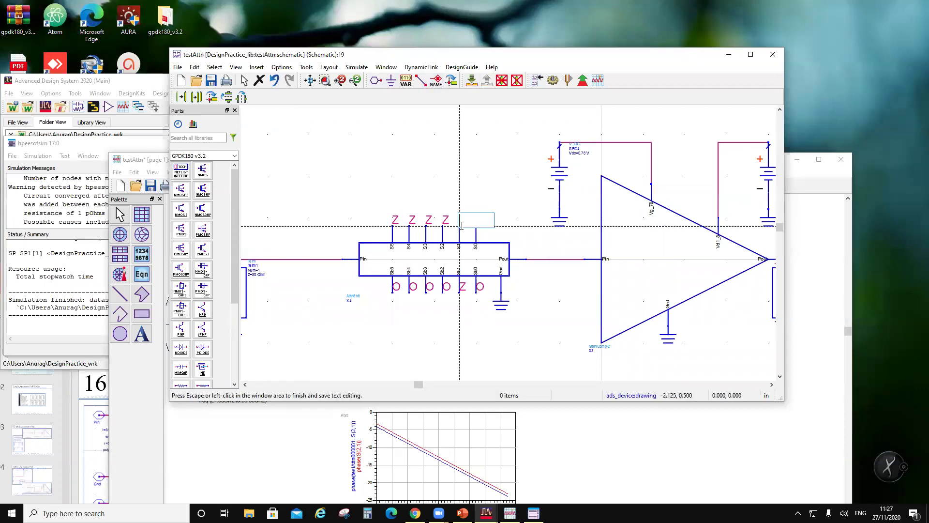
type("Z")
left_click(466, 235)
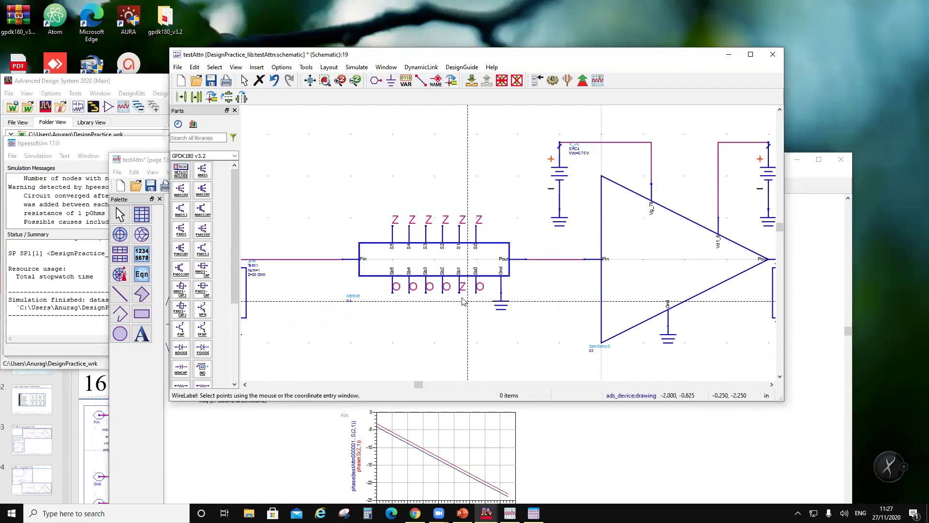
left_click(462, 293)
type("O")
key("Escape")
key("Escape")
left_click(211, 80)
- Set the simulation output dataset to use the cell name and simulate the all-Z reference state
left_click(357, 67)
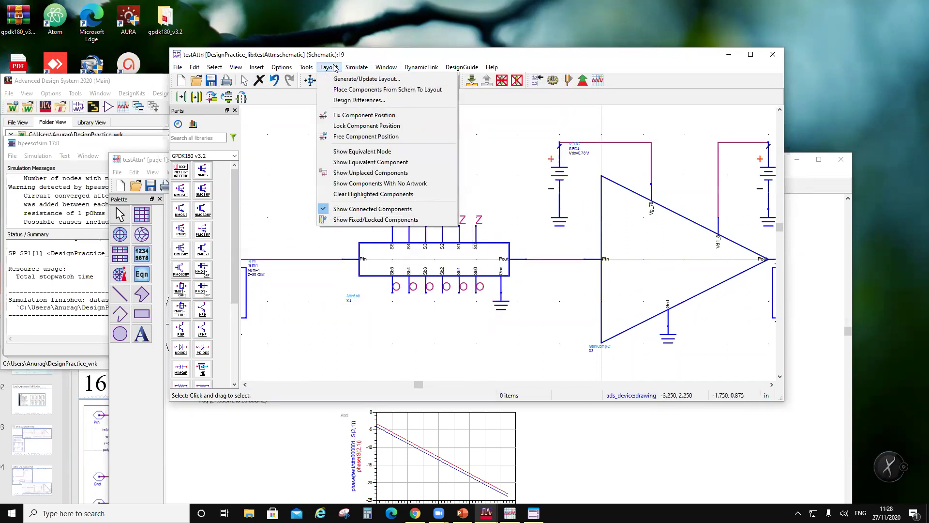
mouse_move(368, 70)
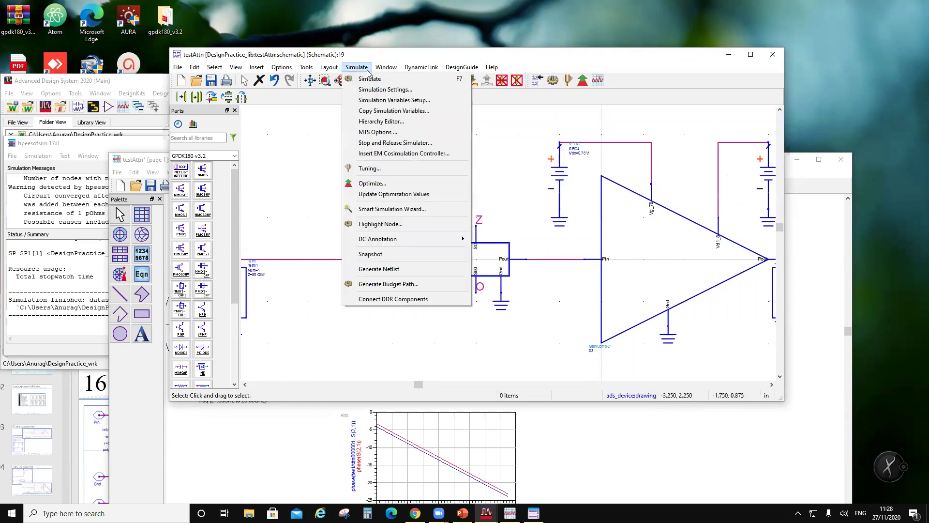
left_click(384, 90)
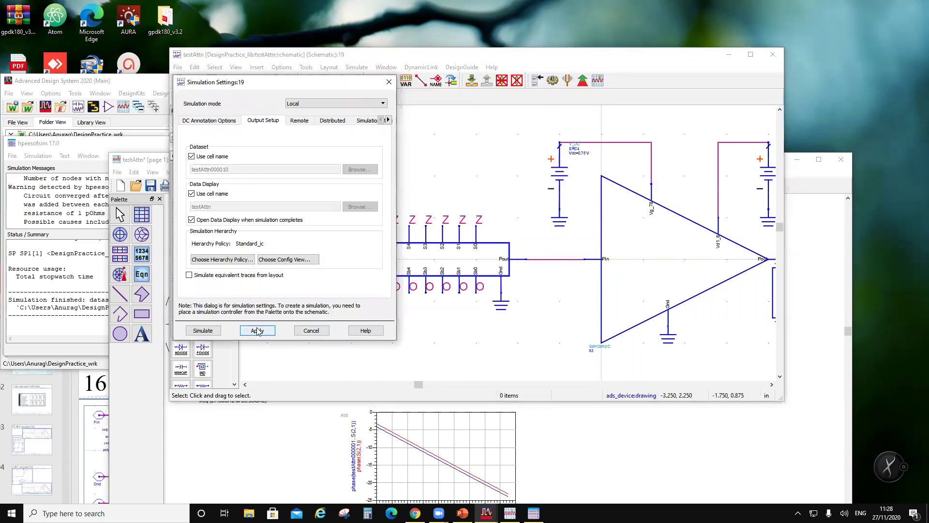
left_click(312, 330)
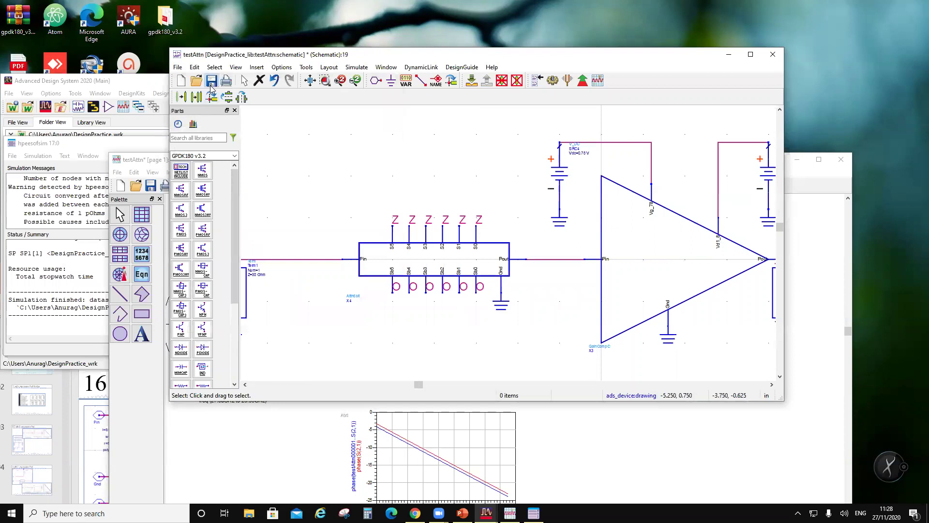
left_click(552, 81)
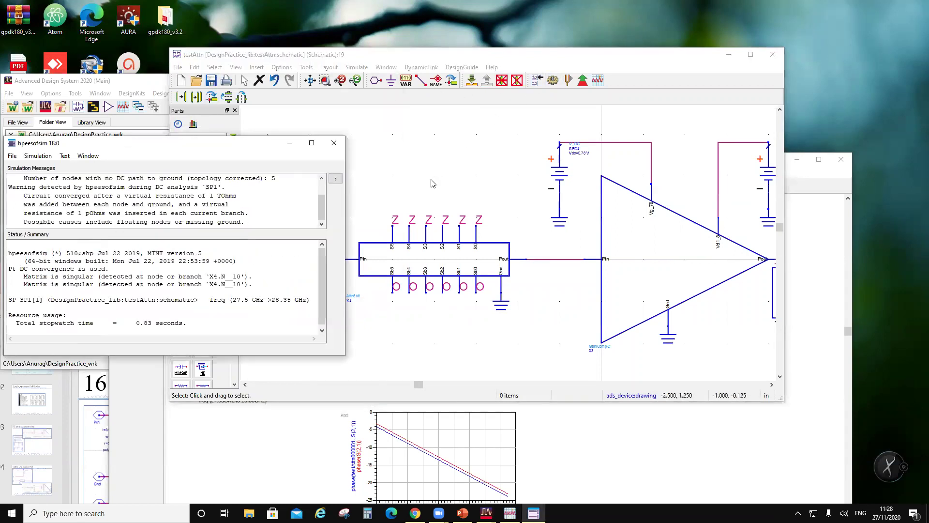
- Relabel the attenuator's S0 pin wire as O and its Sb0 pin wire as Z, and save the schematic
left_click(454, 129)
left_click(479, 220)
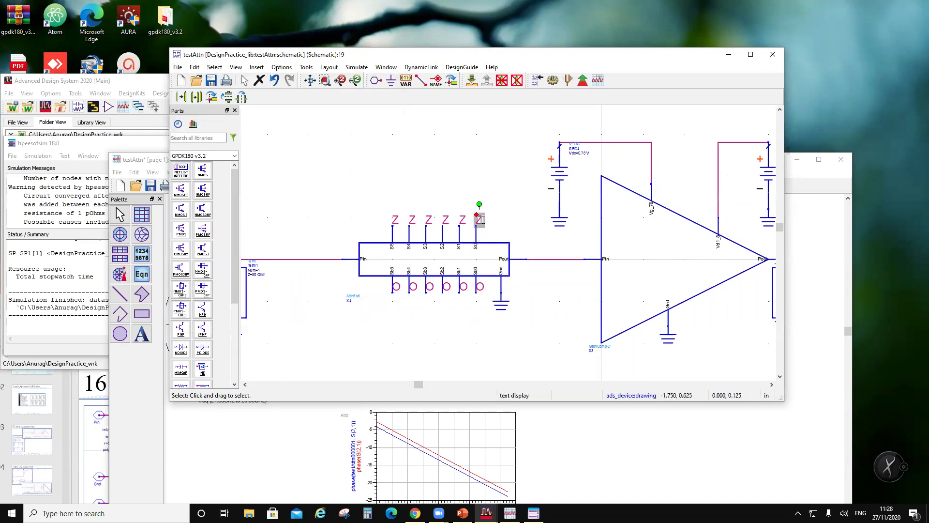
double_click(480, 220)
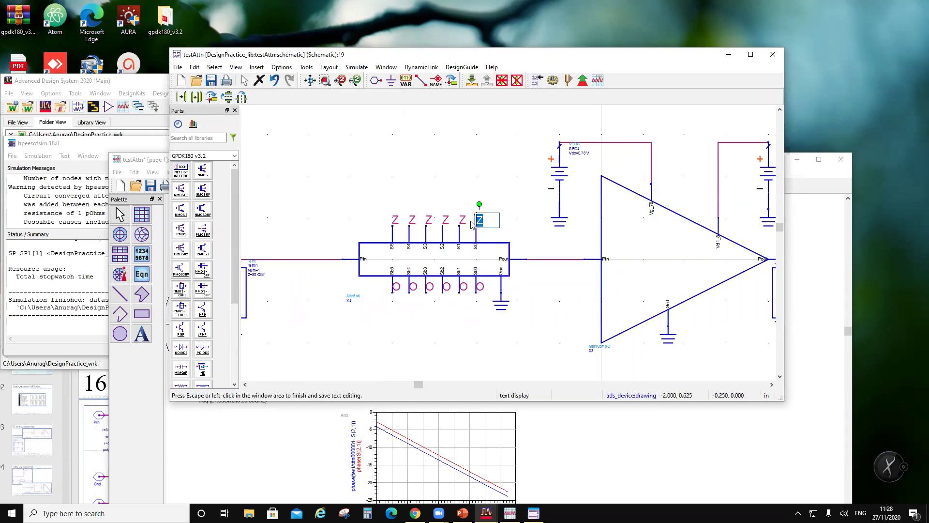
type("O")
key("Escape")
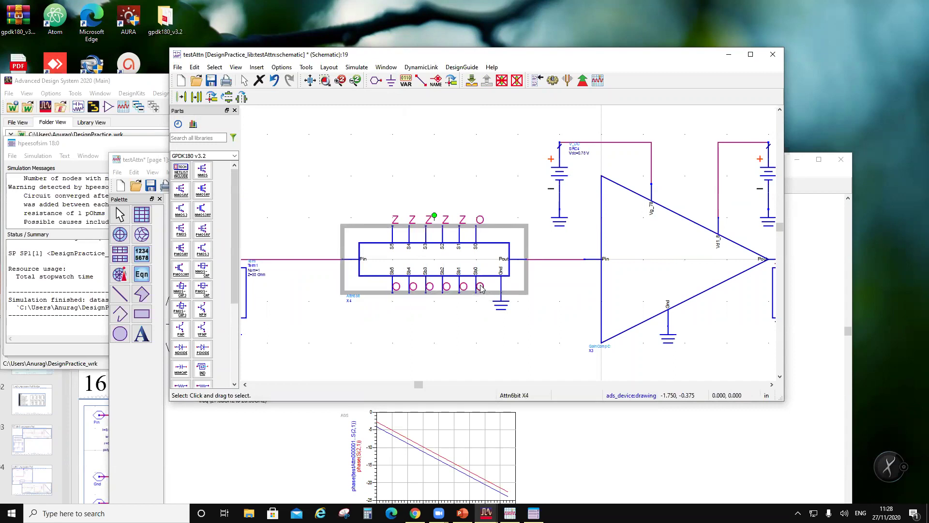
left_click(436, 80)
left_click(476, 289)
type("Z")
key("Escape")
key("Escape")
left_click(211, 81)
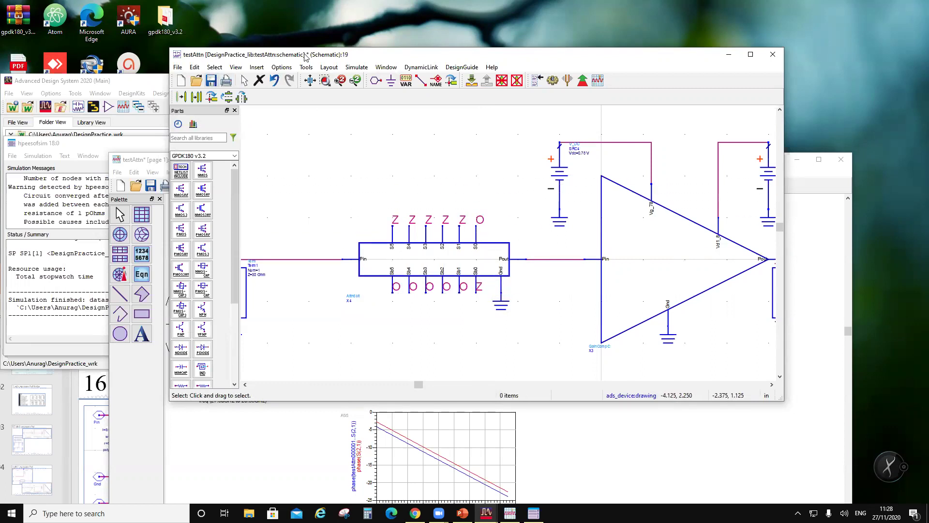
- Set the simulation output dataset to testAttn000001 instead of the cell name and run the simulation
left_click(356, 67)
left_click(382, 90)
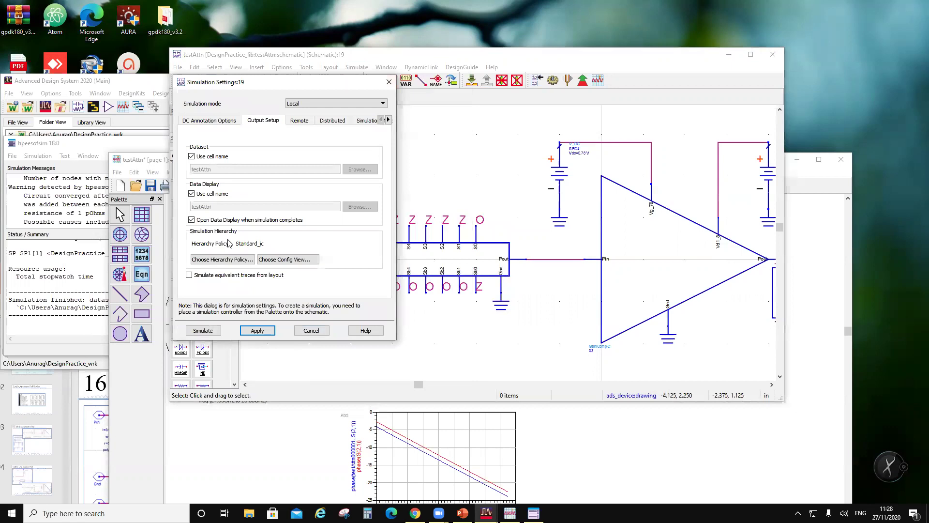
left_click(192, 156)
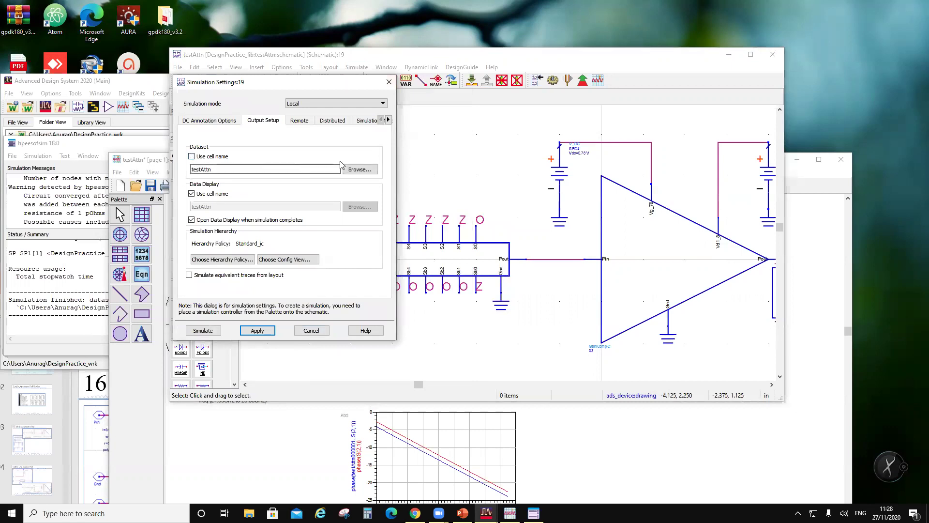
left_click(359, 169)
scroll(211, 120, "down", 1)
left_click(214, 123)
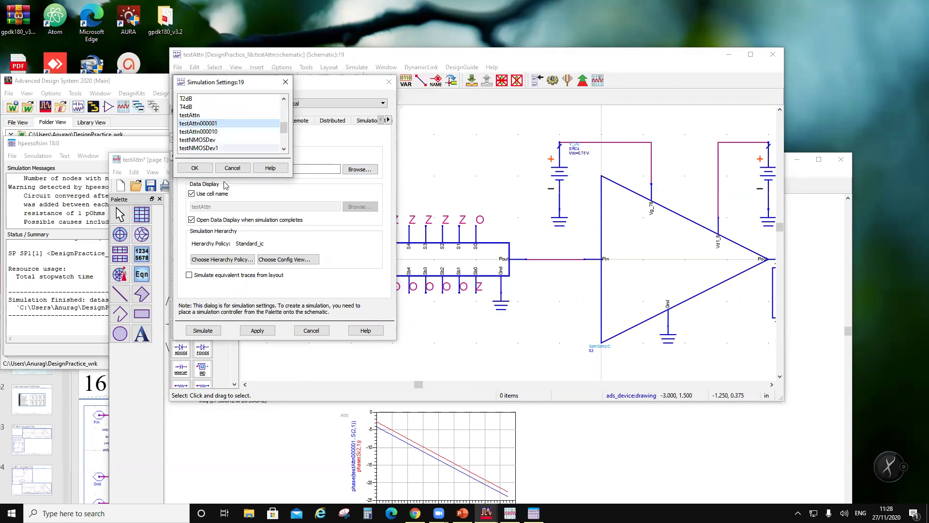
left_click(195, 168)
left_click(247, 334)
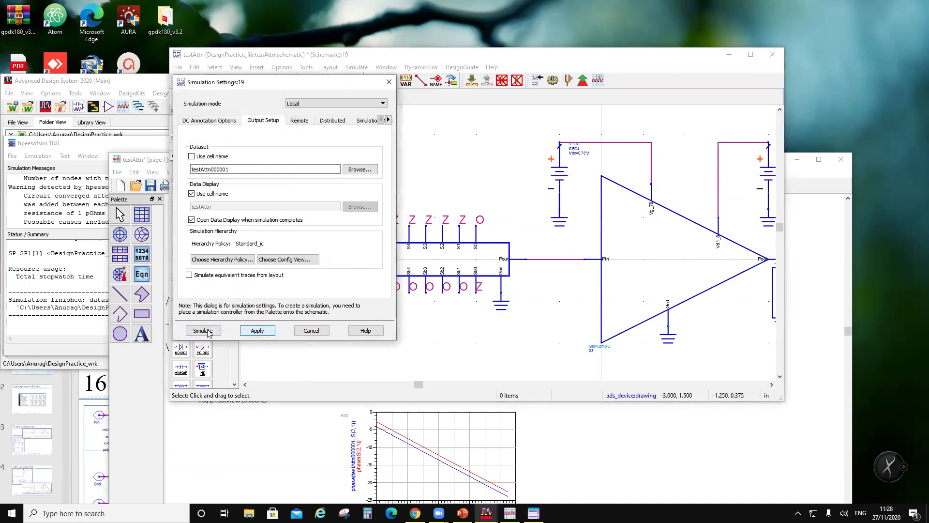
left_click(209, 331)
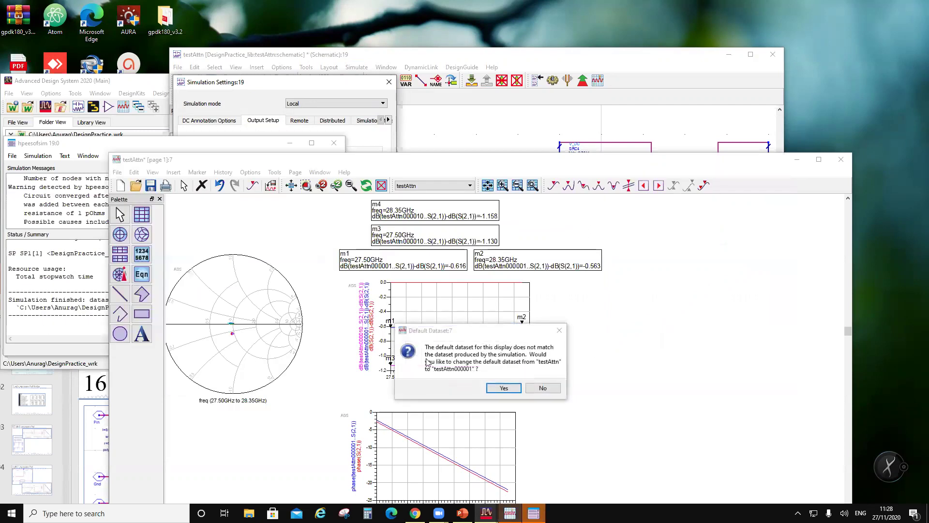
- Keep testAttn as the display's default dataset and set the simulation output dataset to testAttn000010
left_click(542, 388)
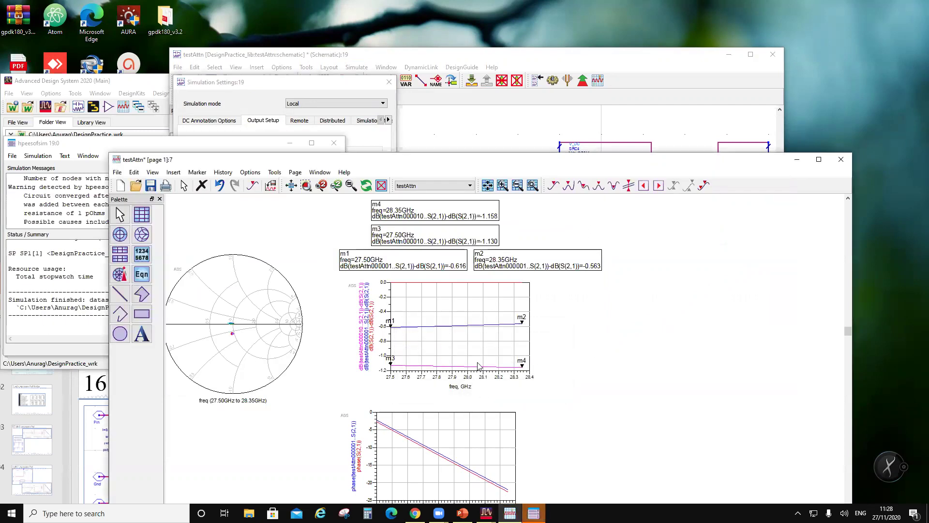
scroll(396, 334, "up", 2)
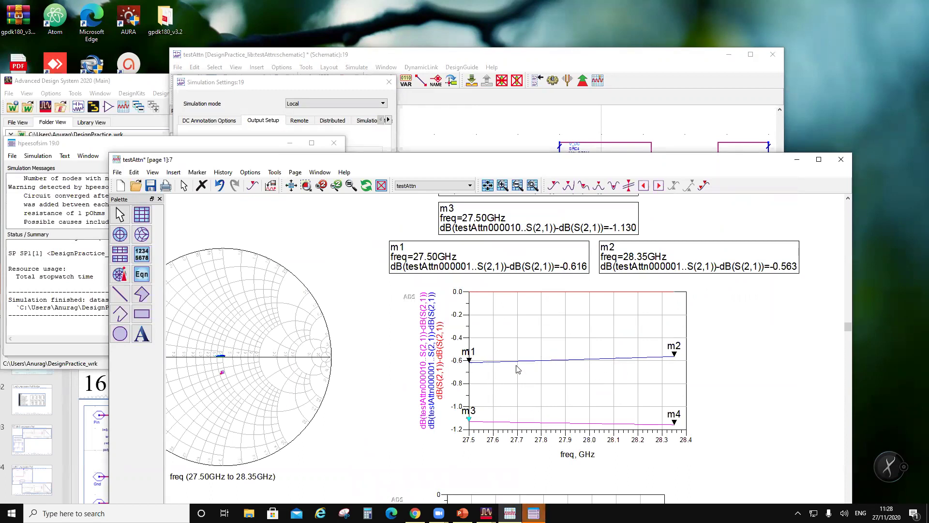
left_click(267, 133)
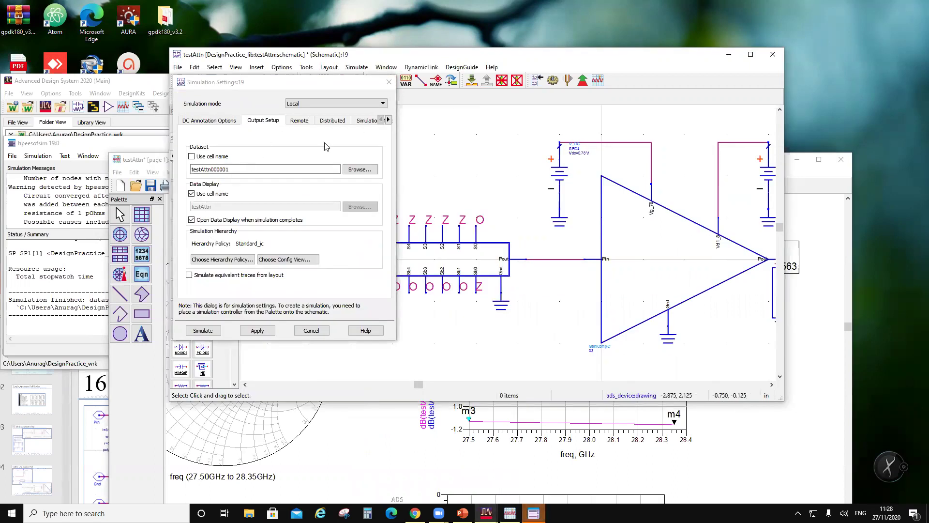
left_click(359, 169)
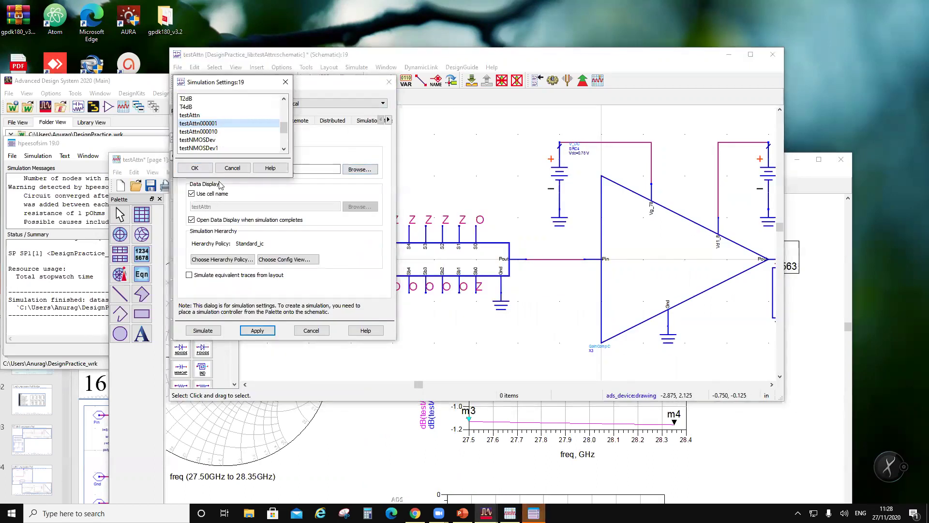
left_click(198, 131)
left_click(200, 167)
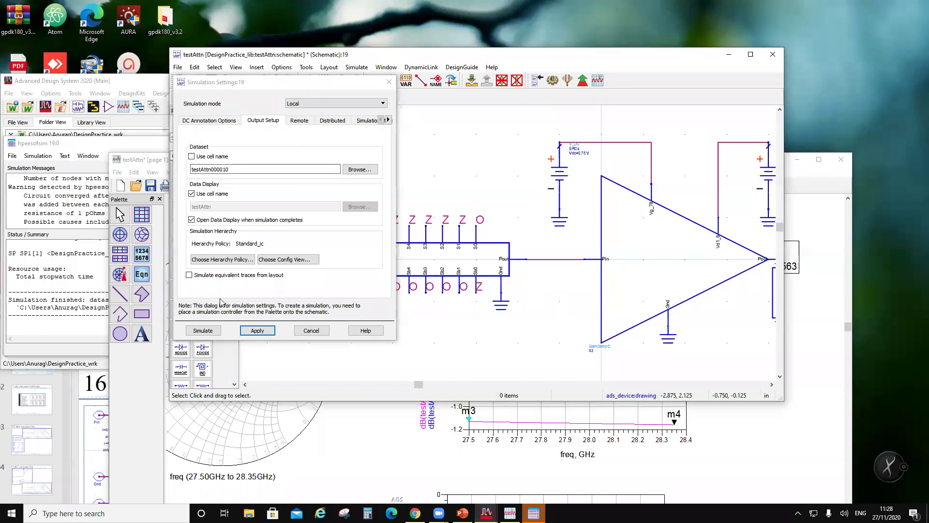
left_click(312, 331)
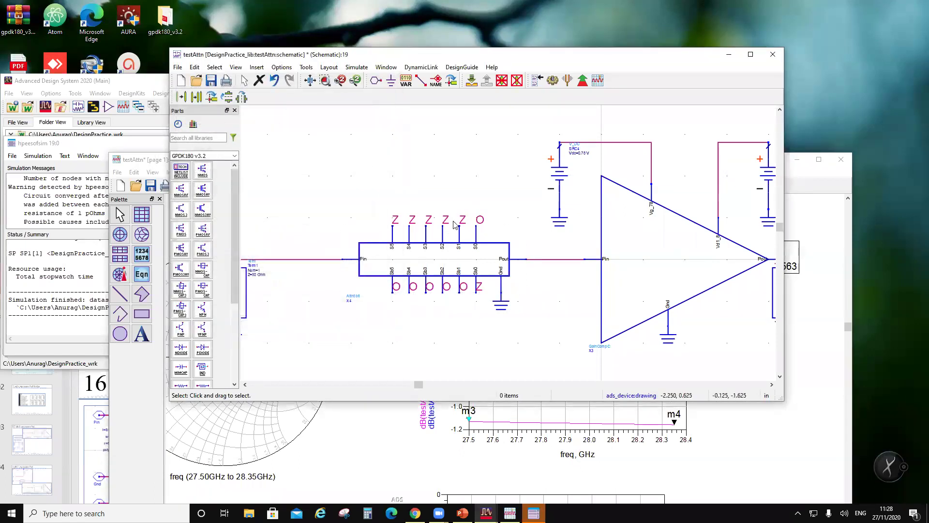
- Relabel the attenuator's S1 pin wire as O and its S0 pin wire as Z
left_click(463, 220)
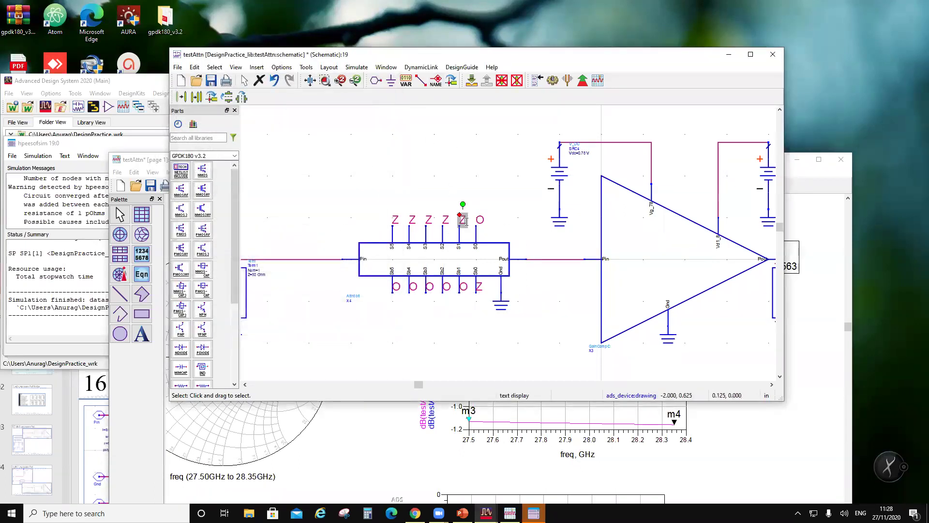
left_click(464, 221)
type("O")
key("Escape")
left_click(480, 221)
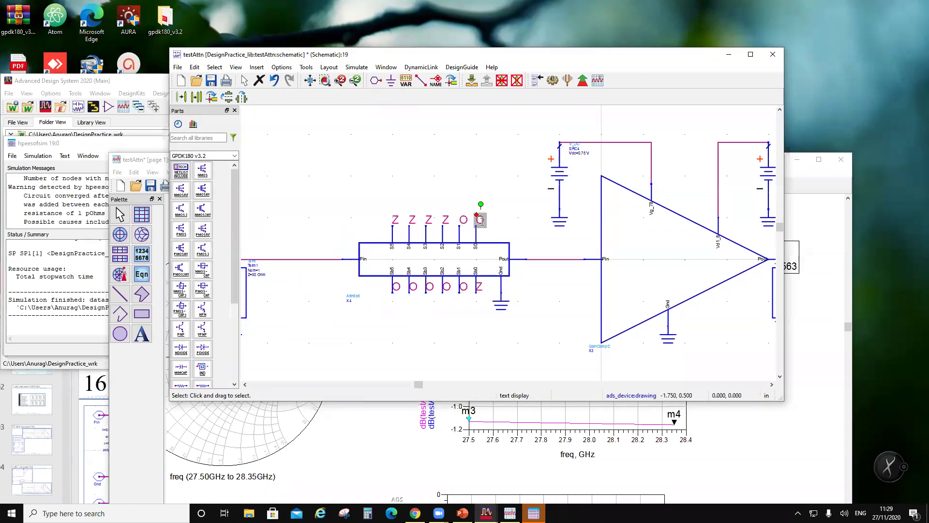
left_click(481, 221)
key("Escape")
- Relabel the attenuator's Sb1 pin wire as Z and its Sb0 pin wire as O, and save the schematic
left_click(463, 286)
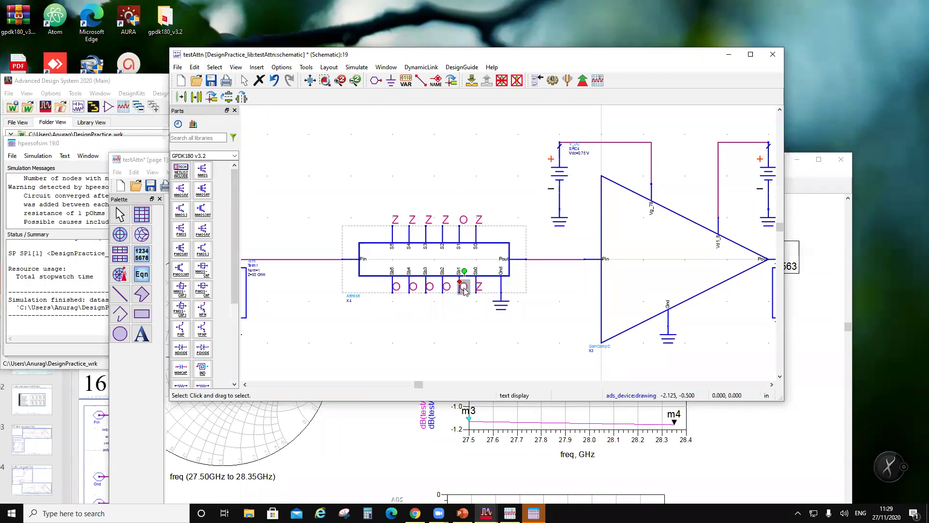
left_click(465, 289)
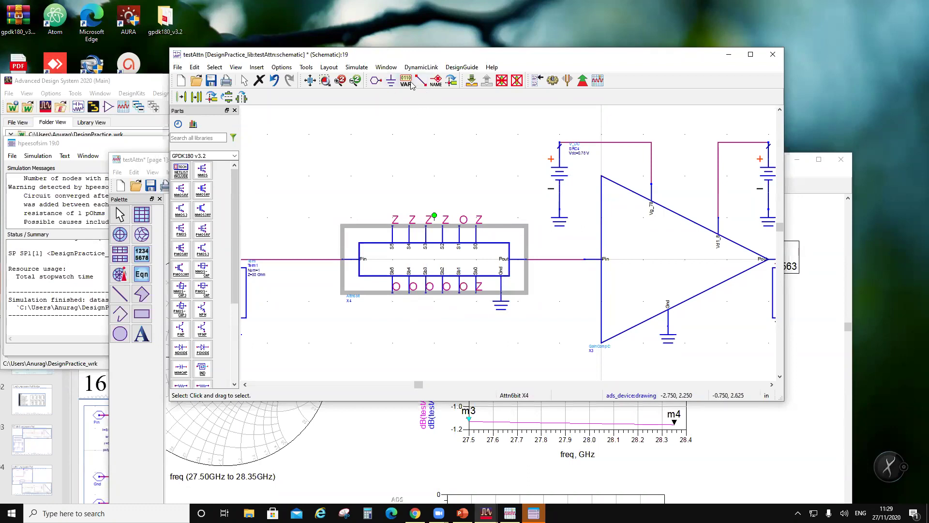
left_click(436, 80)
left_click(457, 293)
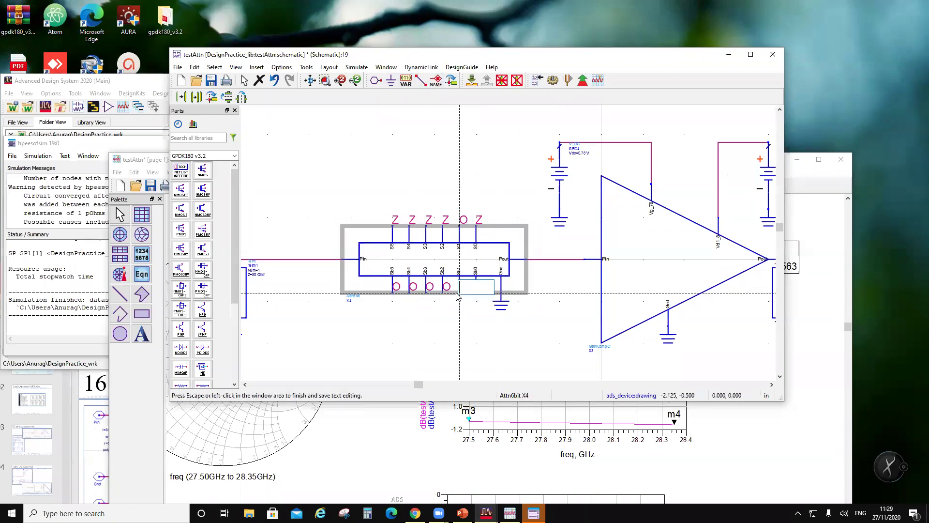
type("z")
left_click(479, 312)
left_click(479, 290)
type("o")
left_click(479, 272)
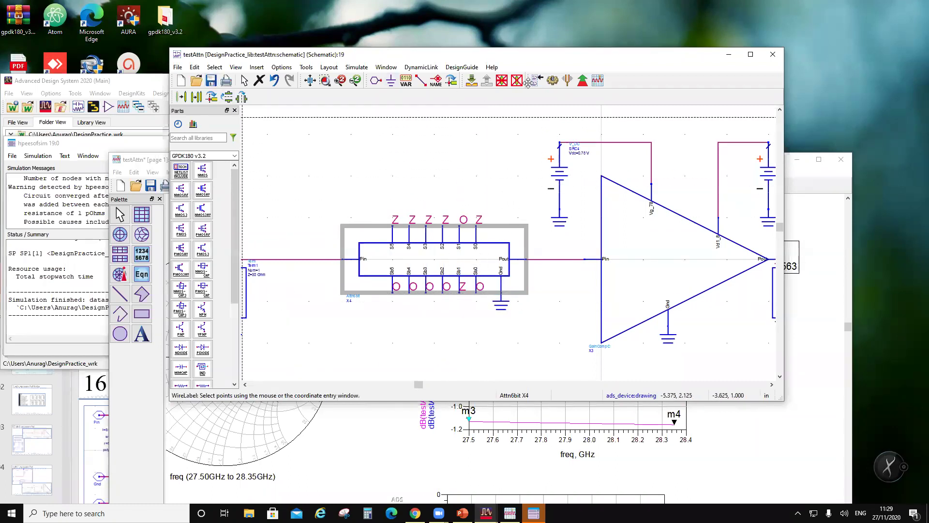
- Simulate the 000010 state, keep testAttn as the default dataset, and check the relative attenuation markers
left_click(552, 80)
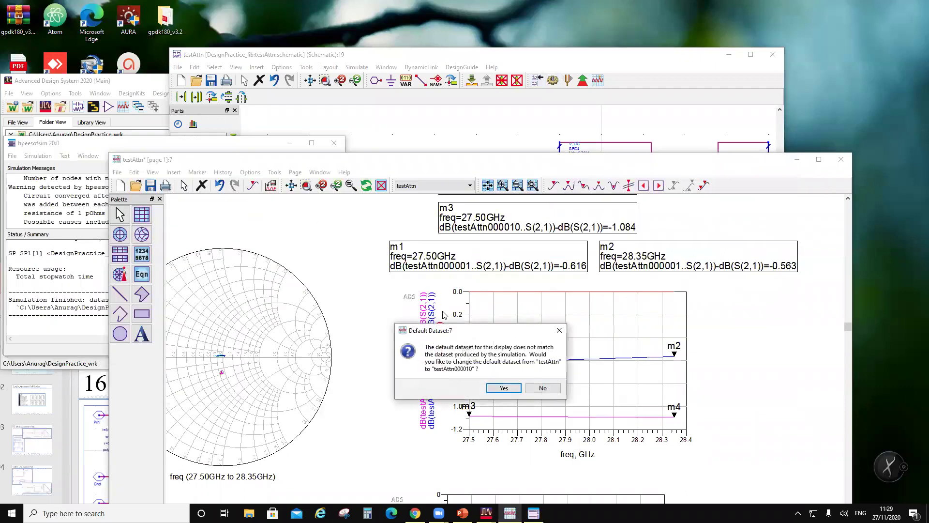
left_click(537, 388)
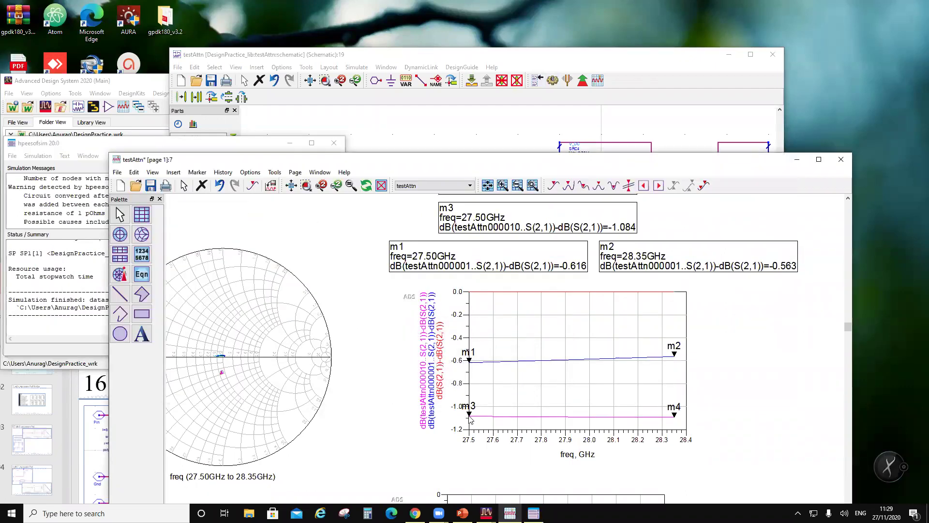
left_click_drag(474, 162, 372, 105)
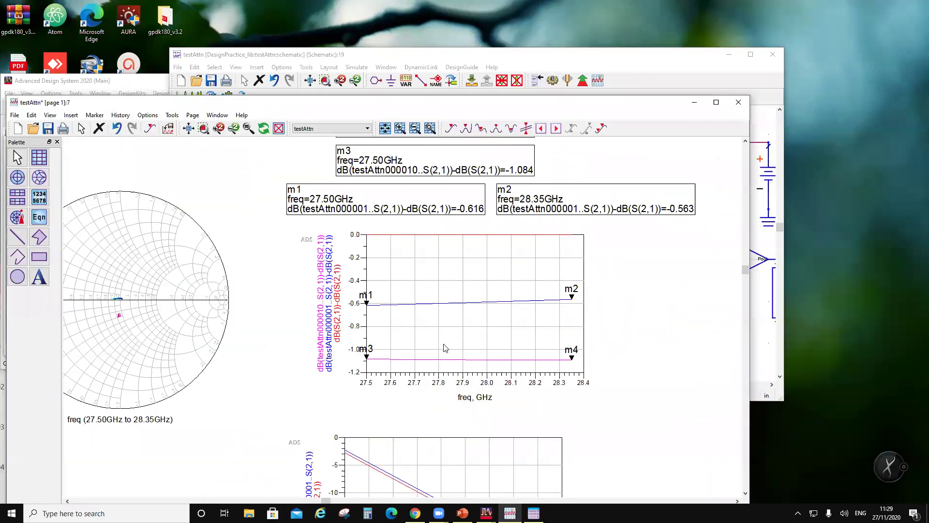
scroll(420, 329, "down", 2)
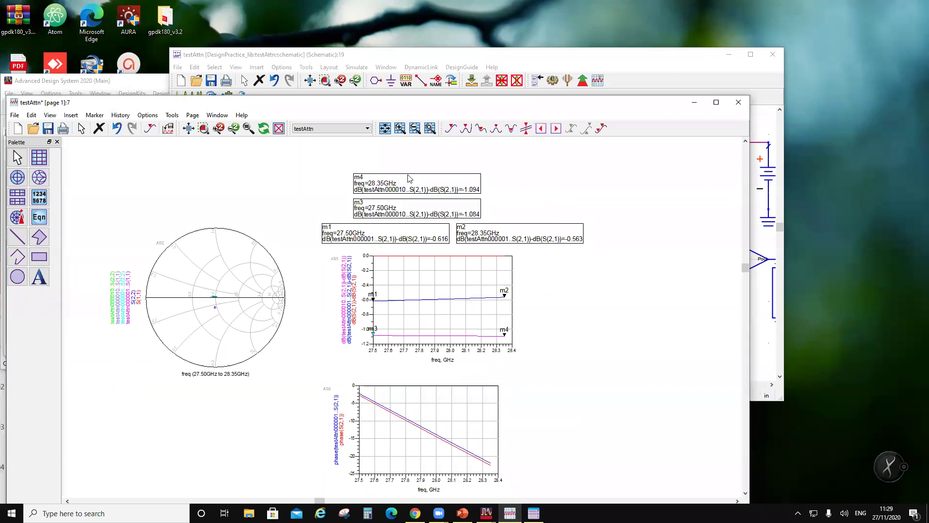
- Change the simulation output dataset to testAttn000011 and apply the setting
left_click(412, 57)
left_click(494, 311)
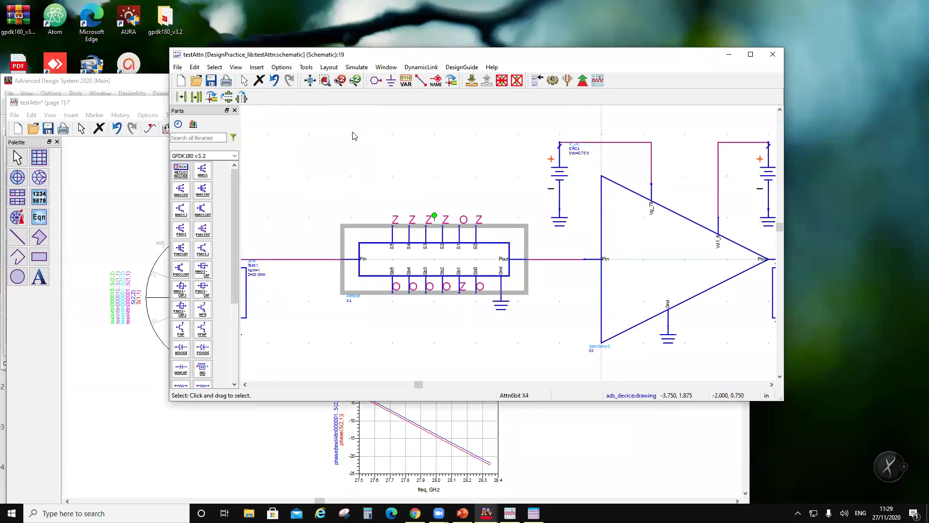
left_click(356, 67)
left_click(352, 105)
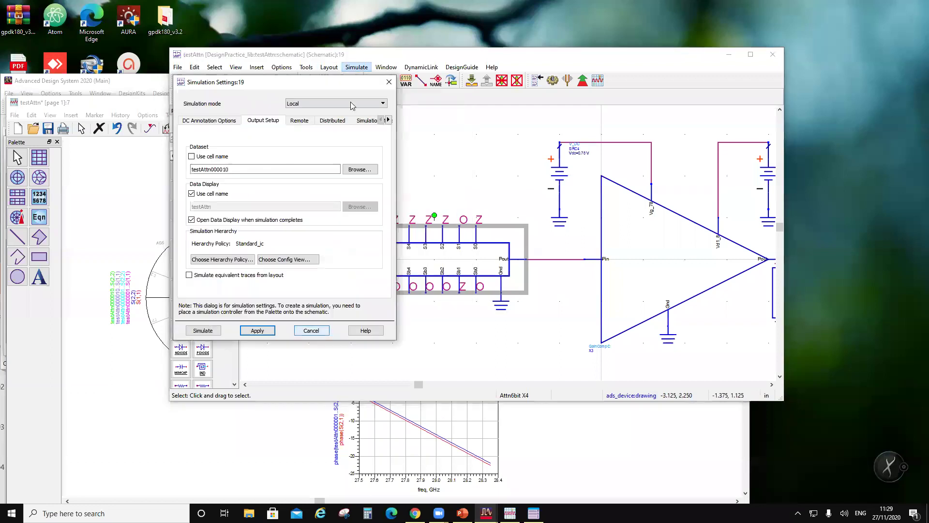
left_click(231, 170)
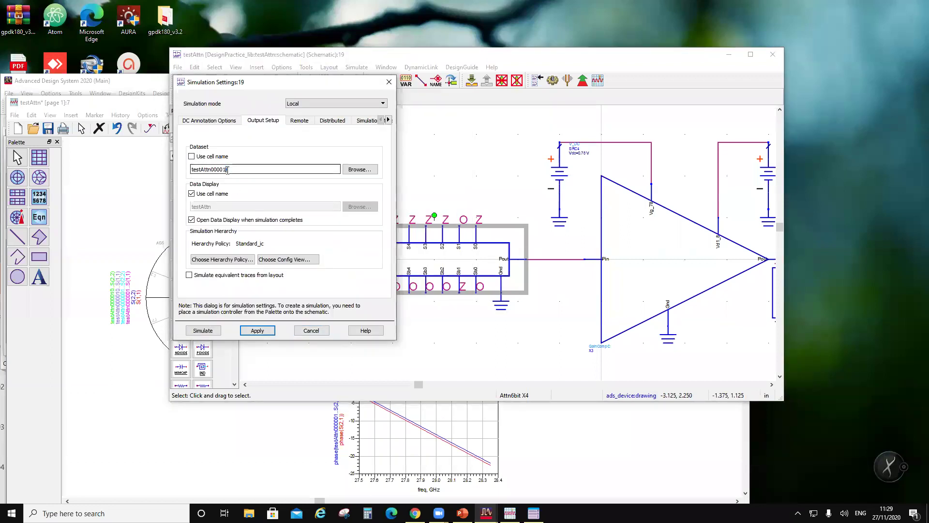
left_click(257, 330)
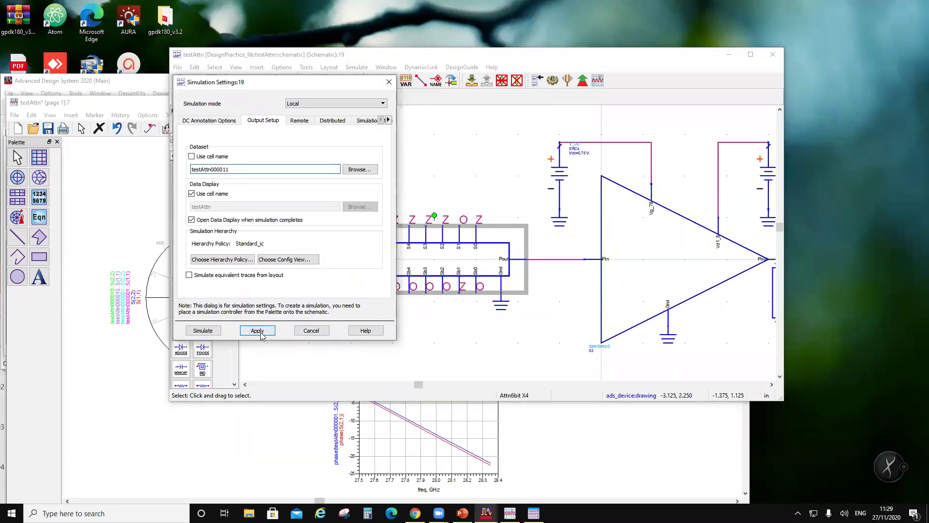
left_click(315, 331)
- Relabel the attenuator's S0 pin wire as O and its Sb0 pin wire as Z
left_click(437, 187)
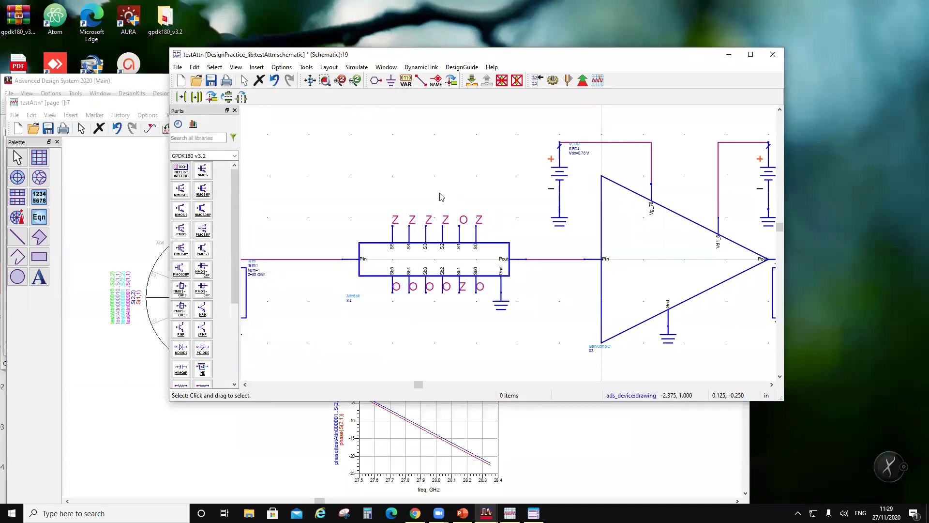
left_click(479, 220)
left_click(480, 220)
double_click(480, 220)
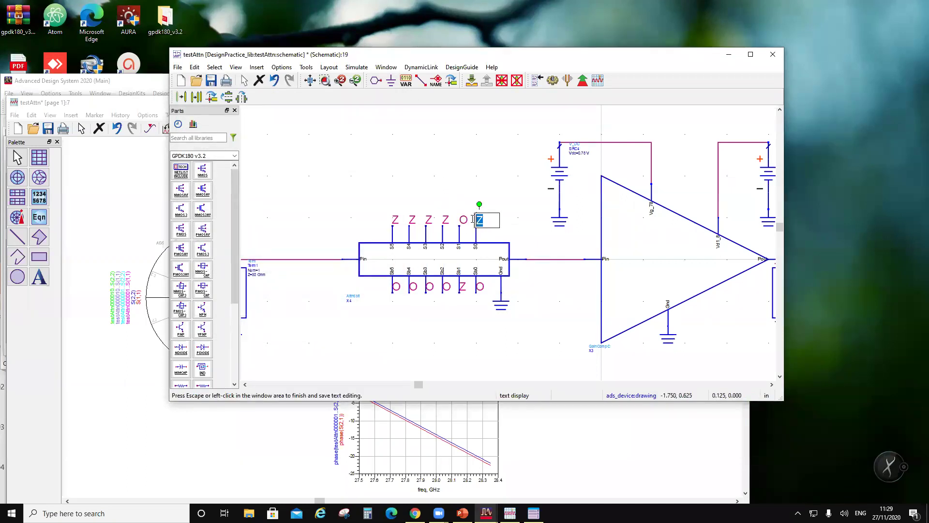
type("O")
left_click(463, 221)
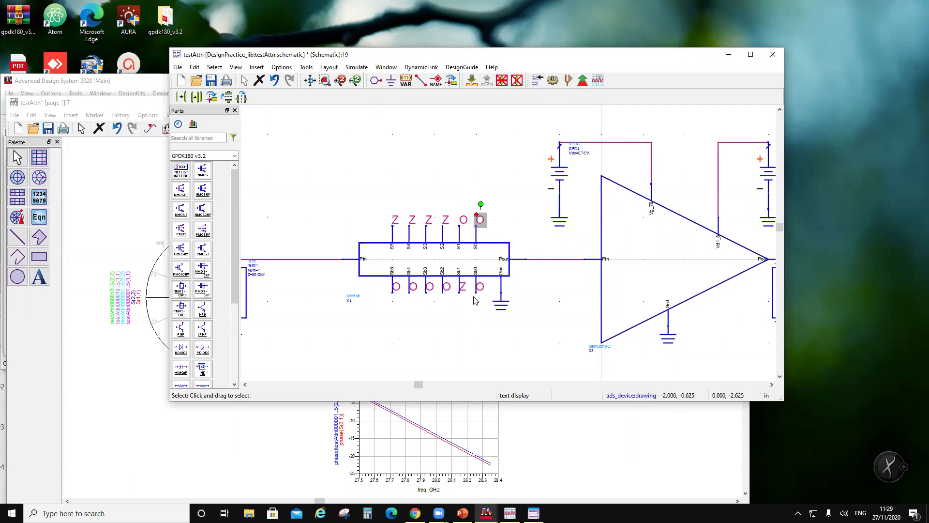
left_click(480, 287)
left_click(483, 293)
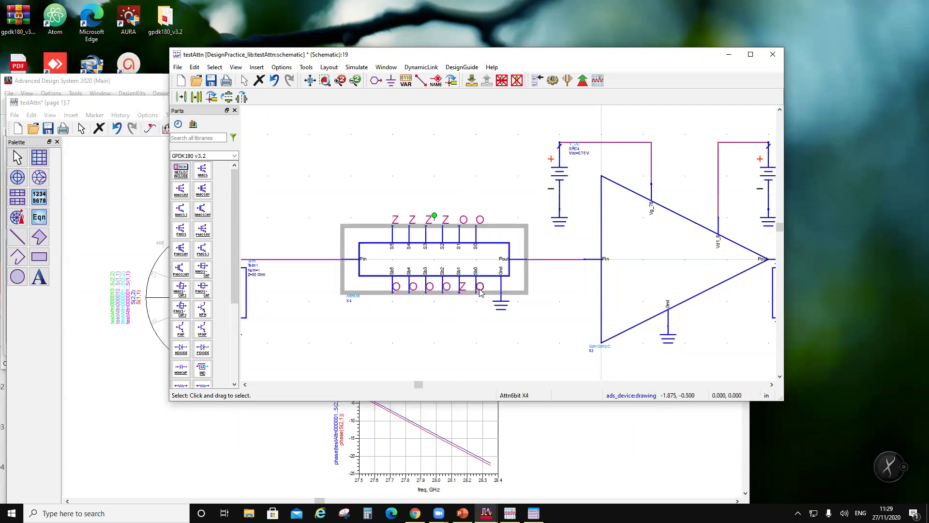
left_click(436, 80)
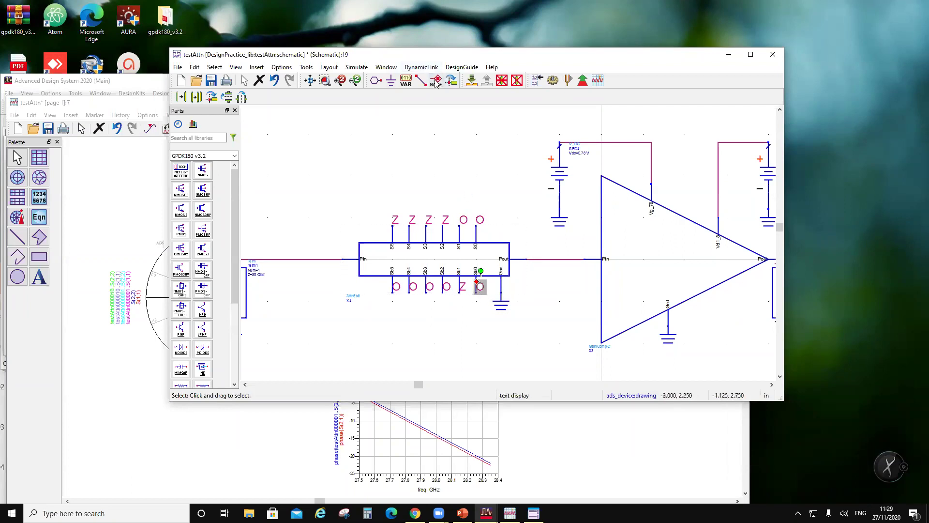
left_click(480, 290)
type("Z")
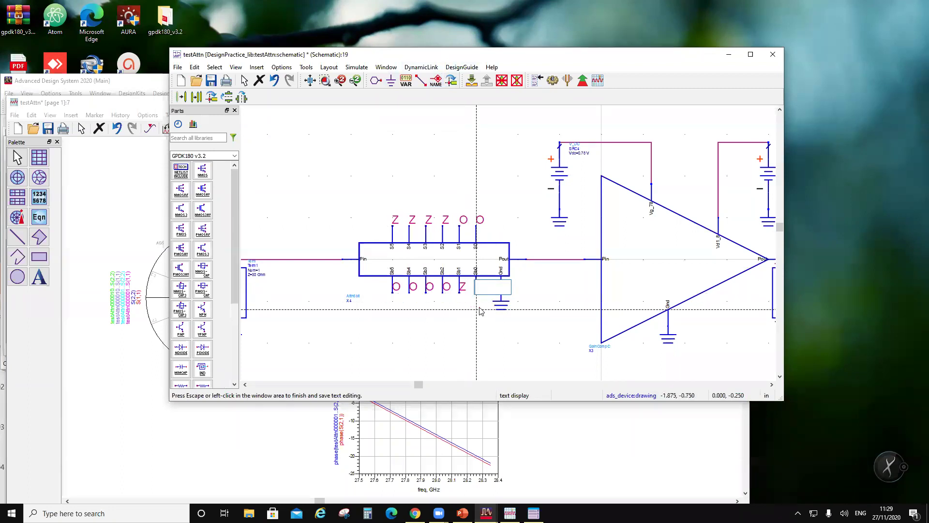
key("Escape")
- Save the schematic and simulate the 000011 state, keeping testAttn as the display's default dataset
key("ctrl+s")
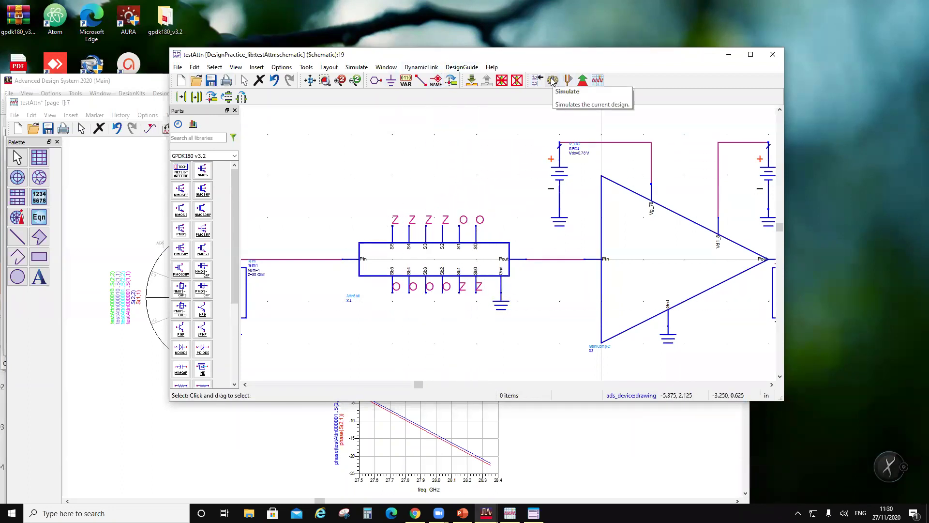
left_click(552, 80)
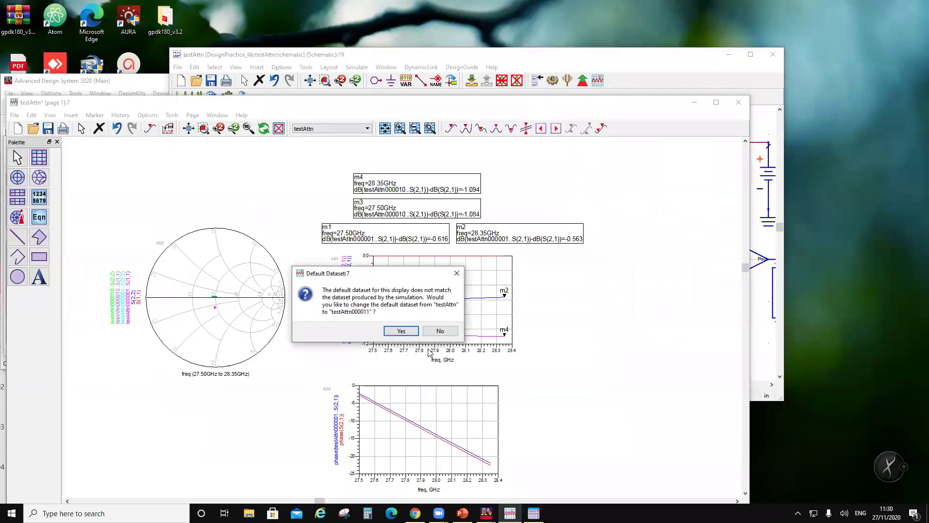
left_click(439, 330)
- Add the S(1,1) and S(2,2) traces from the testAttn000011 dataset to the Smith chart
double_click(241, 296)
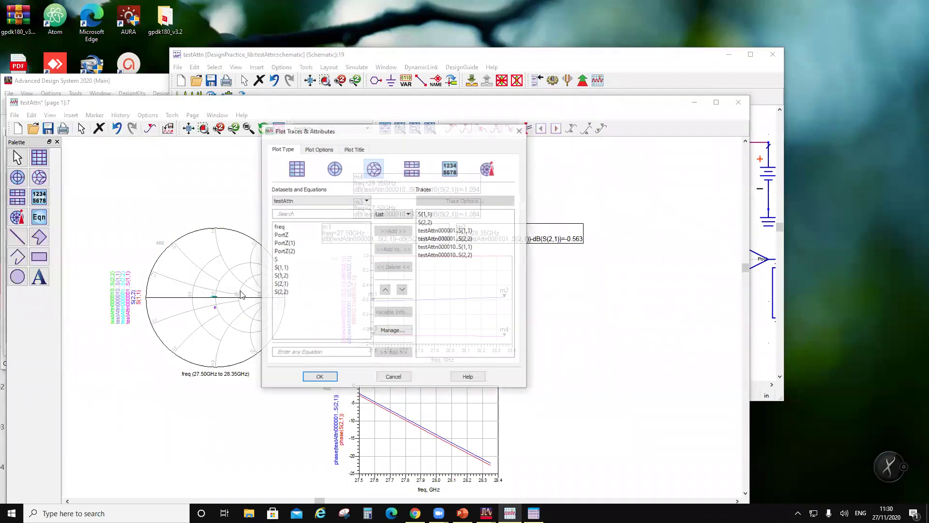
left_click(315, 200)
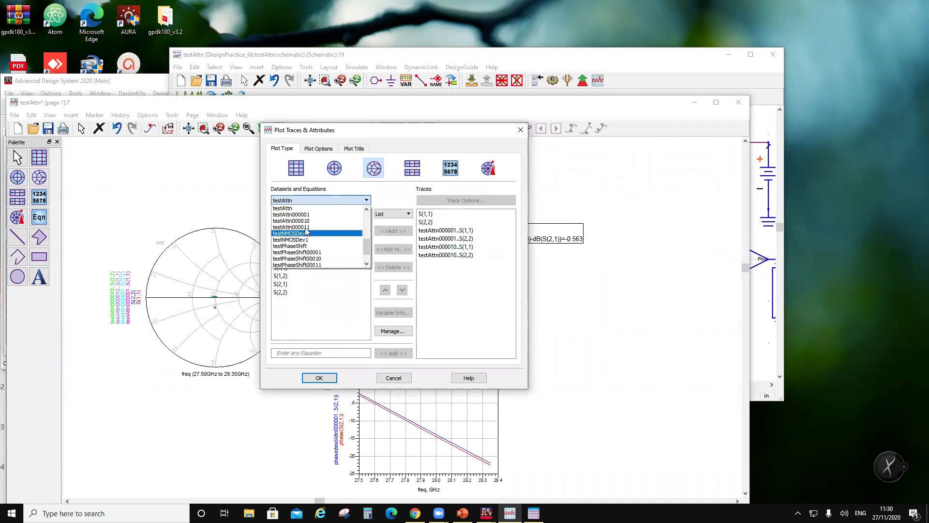
left_click(291, 227)
left_click(286, 268)
left_click(393, 231)
left_click(281, 292)
left_click(389, 231)
left_click(320, 378)
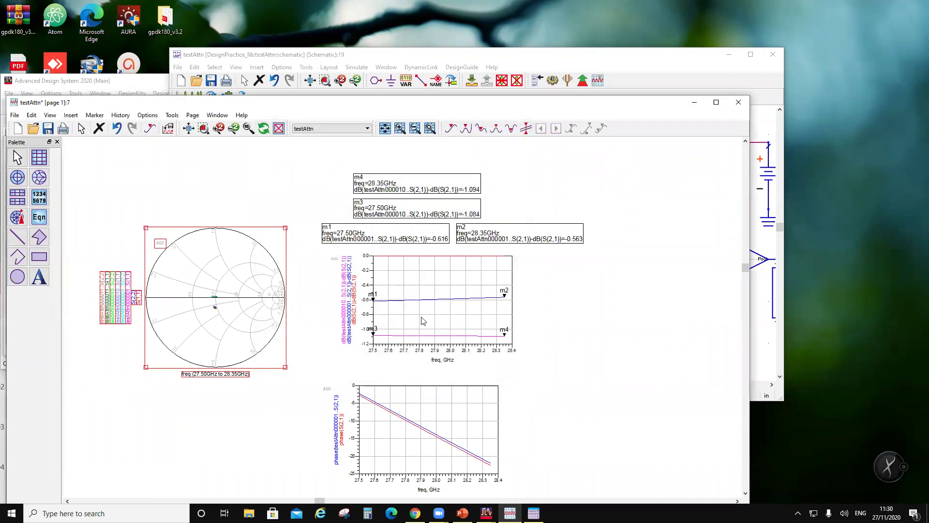
- Add the S(2,1) trace from the testAttn000011 dataset in dB to the relative attenuation plot
double_click(423, 321)
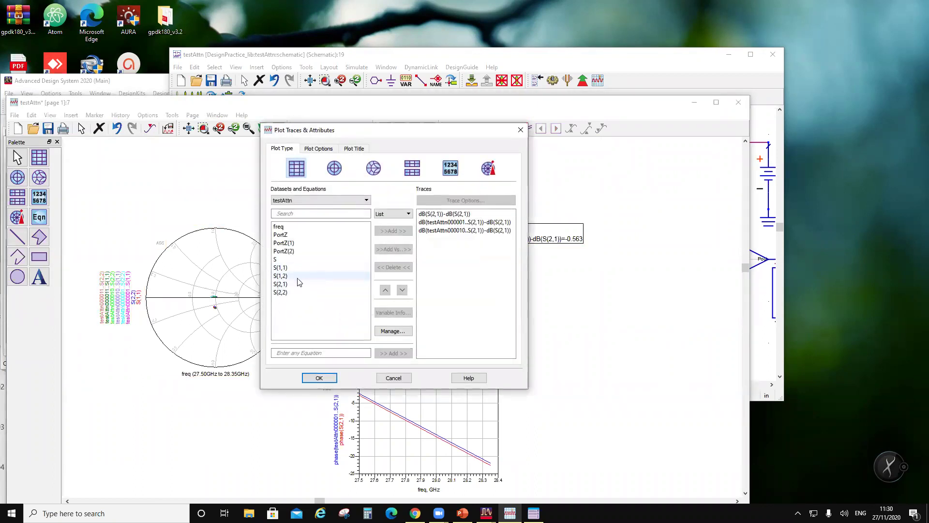
left_click(319, 199)
scroll(311, 240, "down", 2)
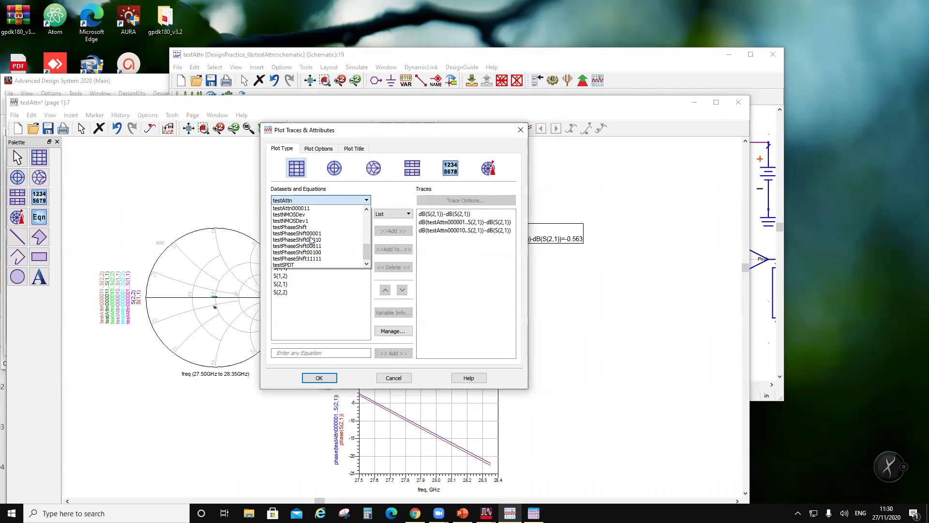
scroll(310, 244, "up", 2)
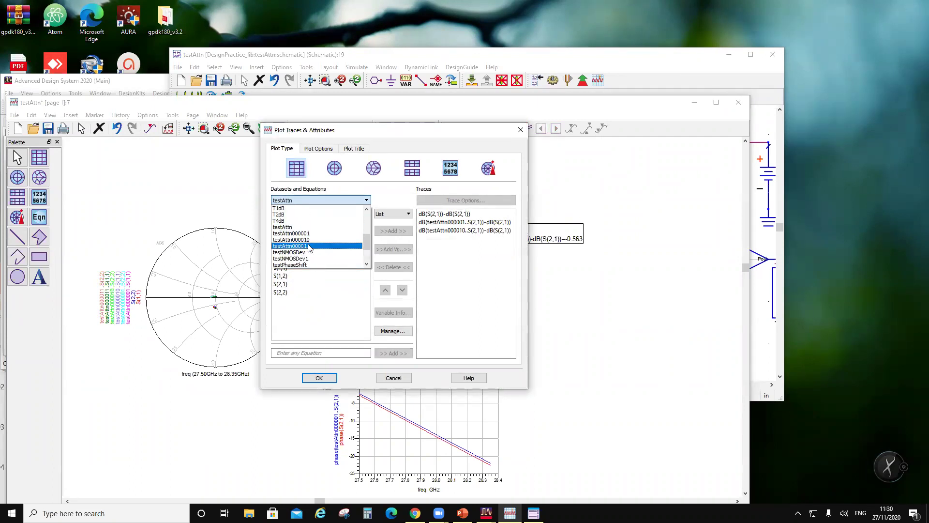
left_click(310, 247)
left_click(287, 285)
left_click(392, 231)
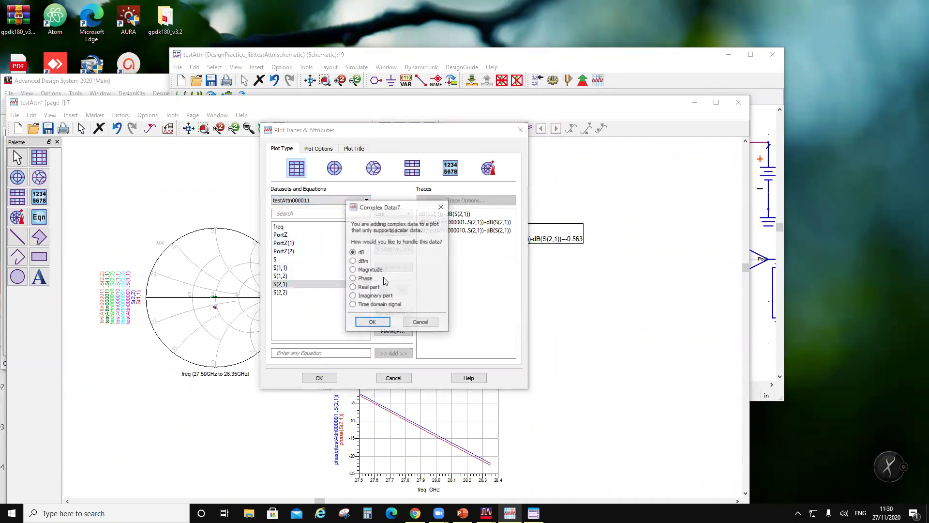
left_click(372, 322)
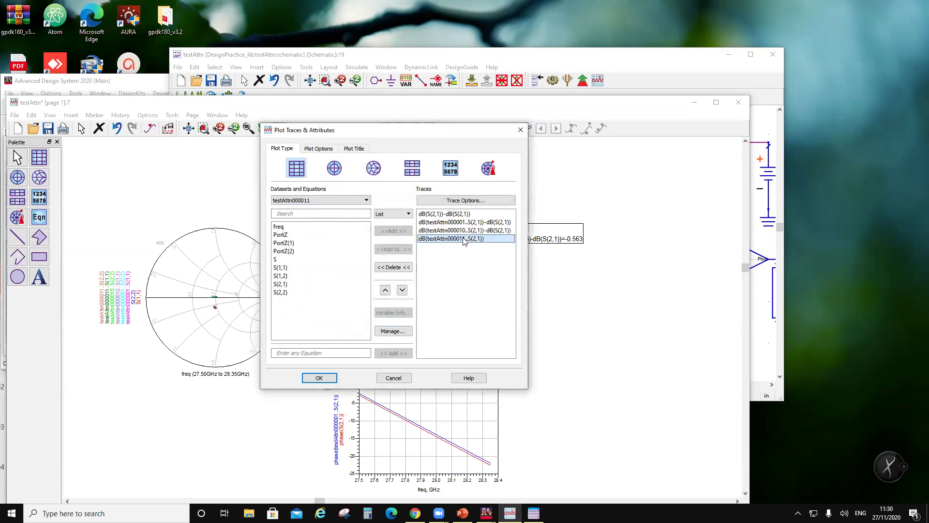
- Change the testAttn000011 trace expression to dB(testAttn000011..S(2,1))-dB(S(2,1)) and apply it to the attenuation plot
double_click(464, 239)
left_click(371, 182)
type("-dB(S(2,1))")
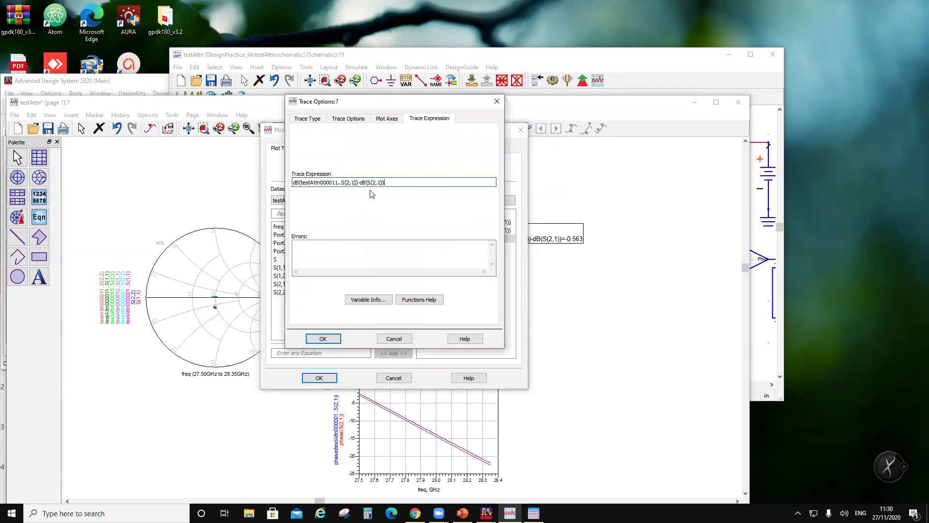
left_click(334, 338)
left_click(320, 378)
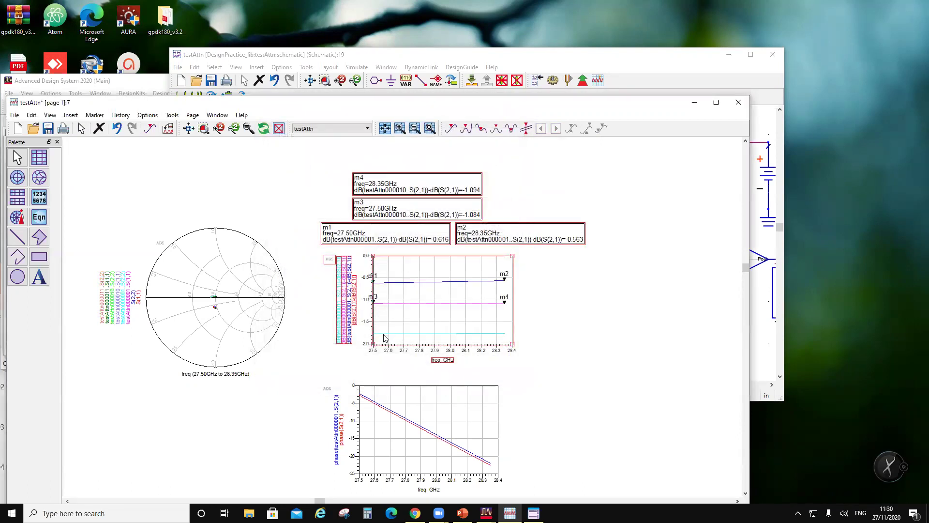
mouse_move(381, 337)
mouse_move(433, 338)
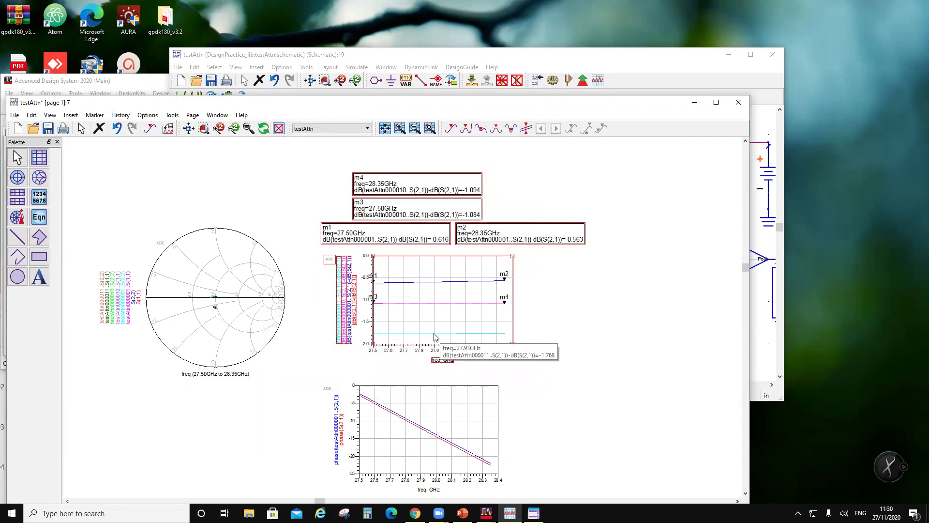
- Return to the testAttn schematic and relabel the attenuator's S2 pin wire as O
left_click(274, 58)
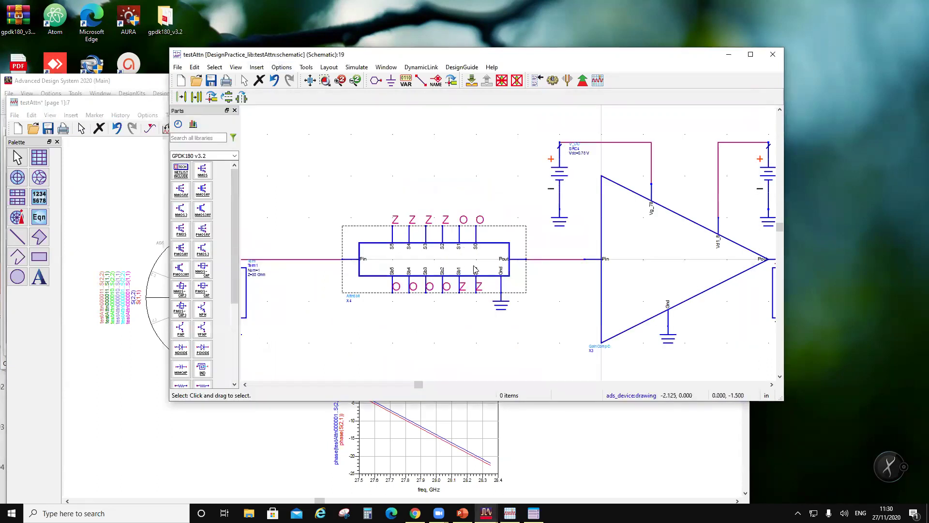
left_click(350, 454)
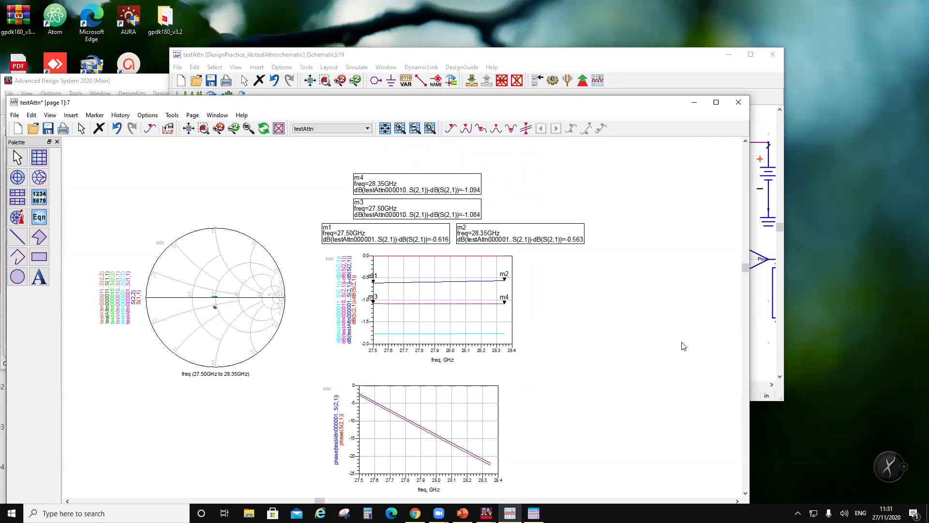
left_click(406, 54)
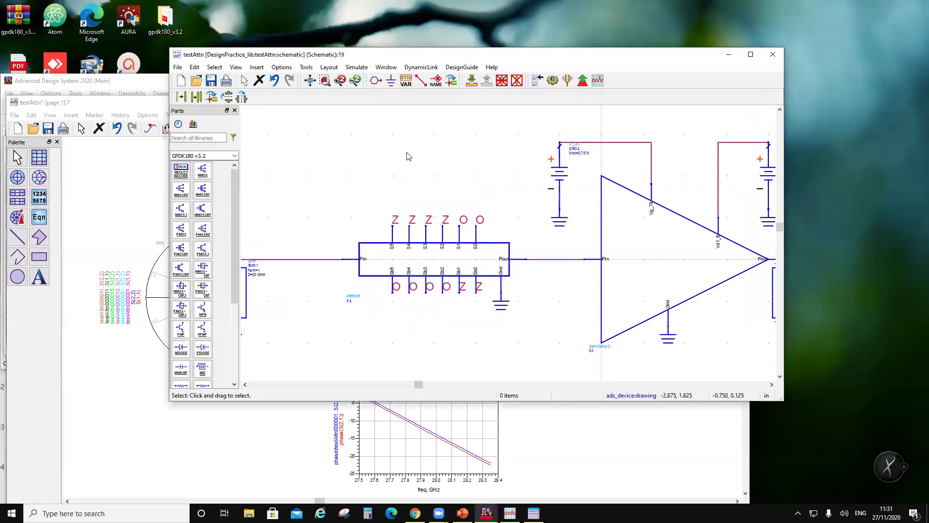
double_click(446, 220)
type("O")
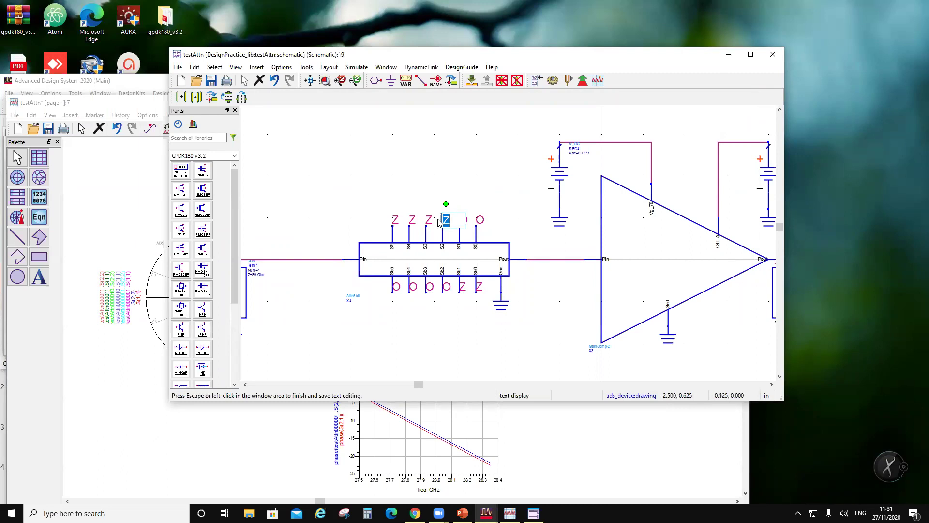
left_click(483, 166)
- Relabel the attenuator's S1 and S0 pin wires as Z
left_click(464, 220)
double_click(467, 221)
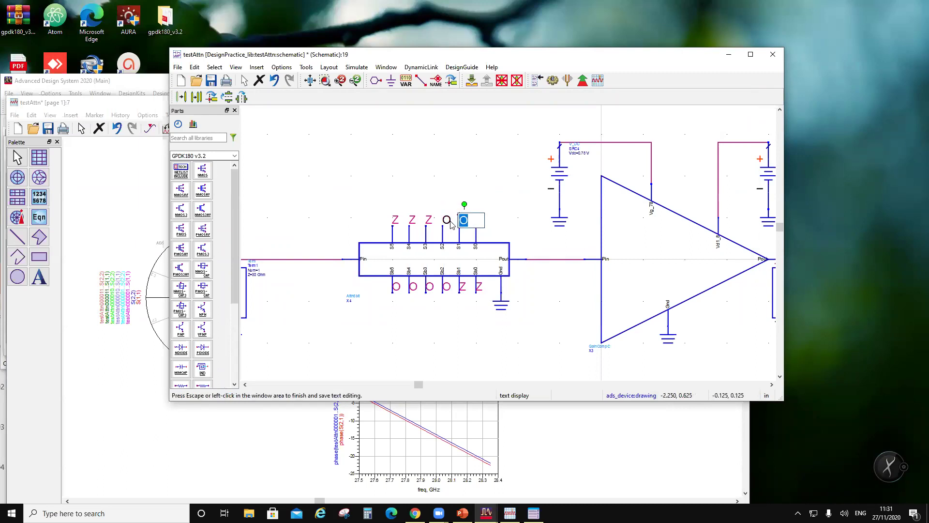
type("Z")
left_click(483, 219)
left_click(480, 220)
double_click(480, 220)
type("Z")
left_click(479, 219)
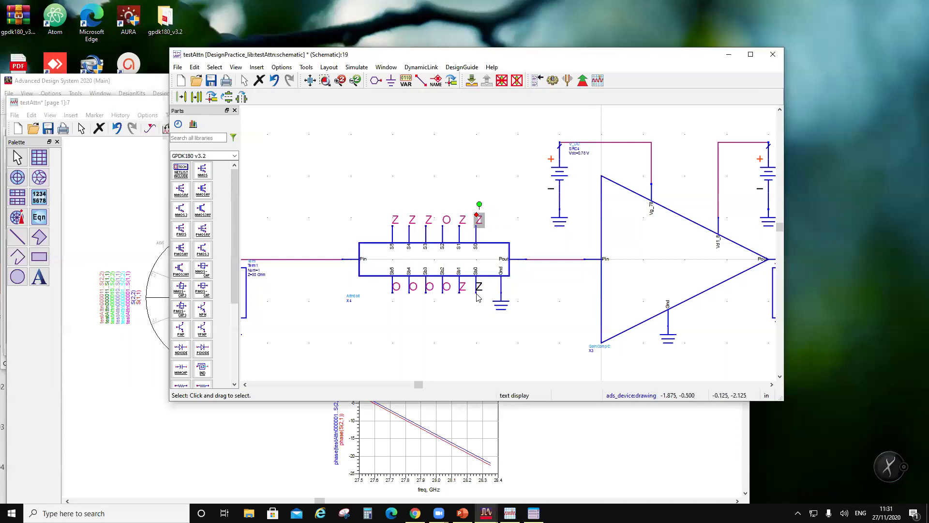
- Relabel the attenuator's Sb0 and Sb1 pin wires as O and its Sb2 pin wire as Z
left_click(436, 80)
left_click(478, 293)
key("Escape")
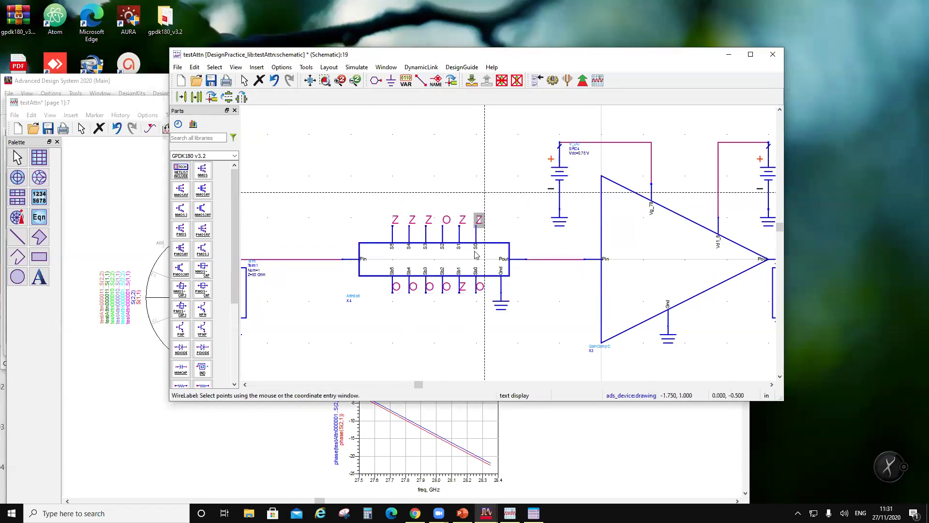
left_click(459, 292)
key("Escape")
left_click(449, 284)
type("Z")
key("Escape")
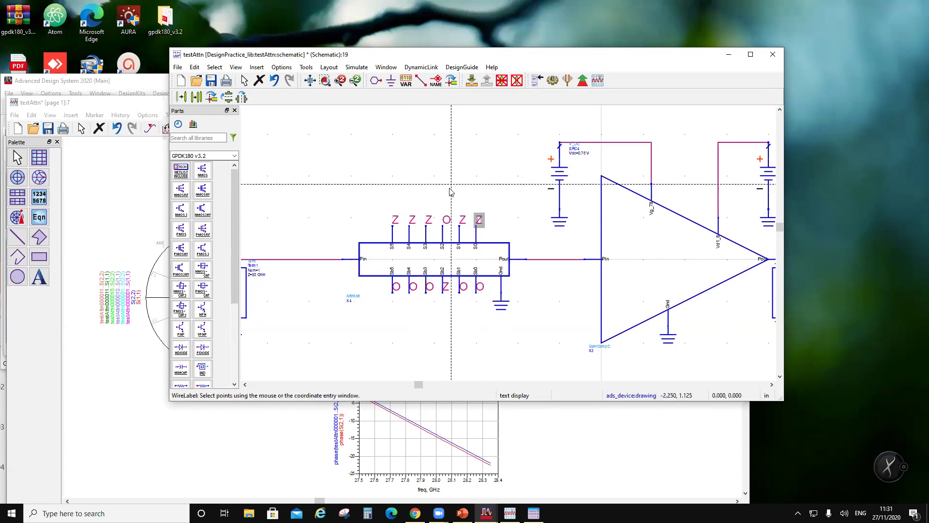
- Set the simulation output dataset to testAttn000100 and simulate, keeping testAttn as the display's default dataset
left_click(356, 68)
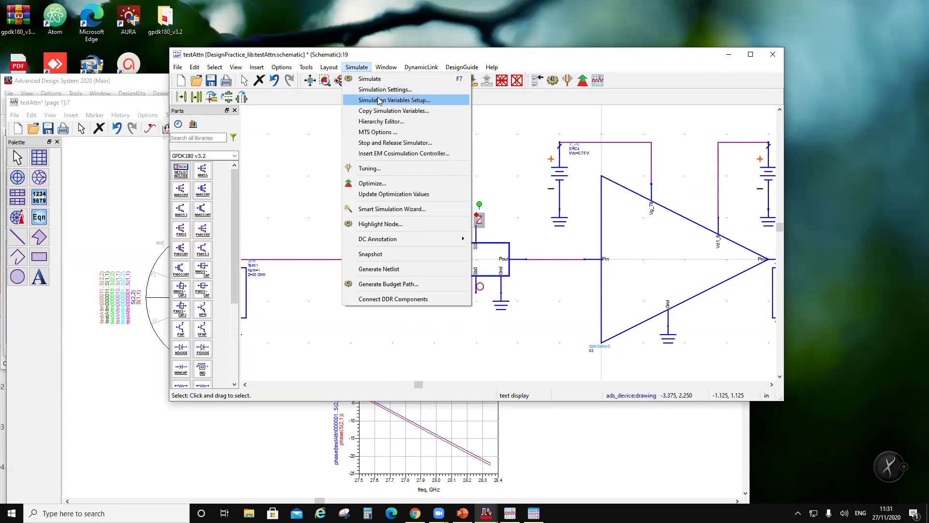
left_click(386, 90)
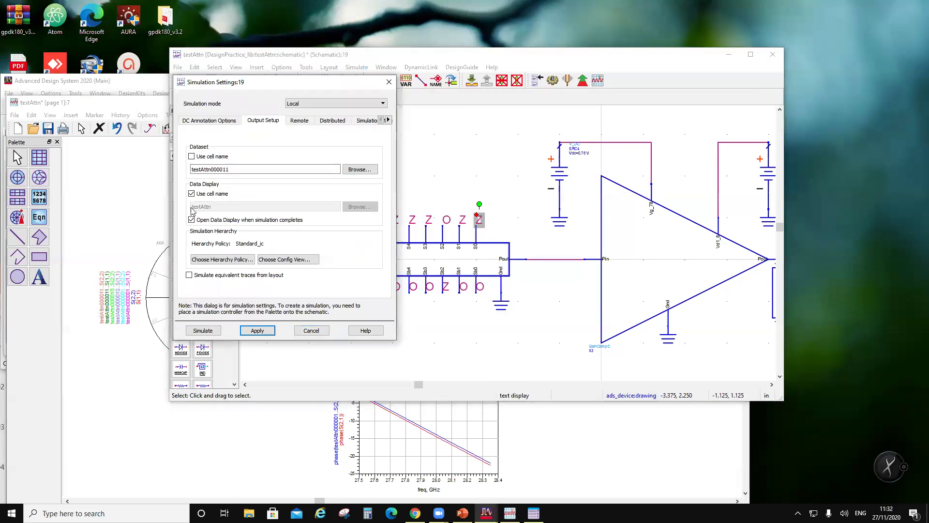
left_click(235, 169)
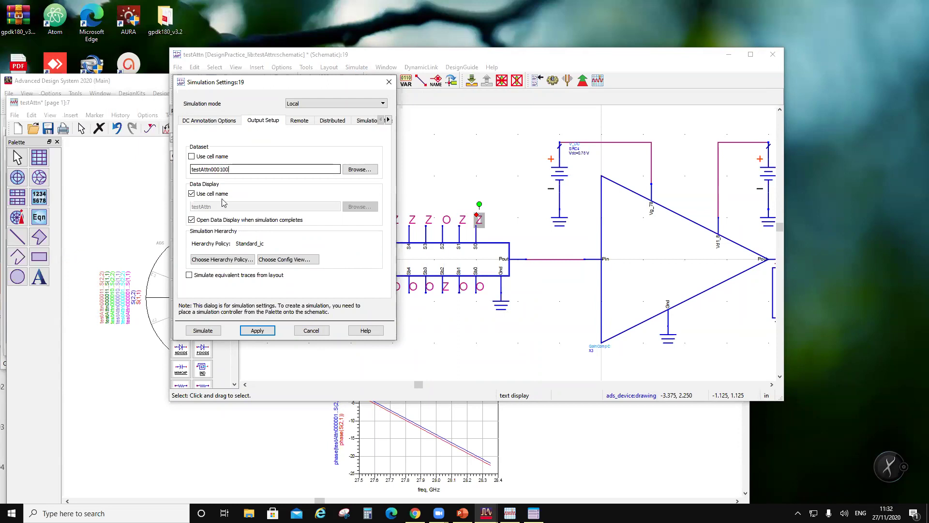
left_click(255, 333)
left_click(301, 333)
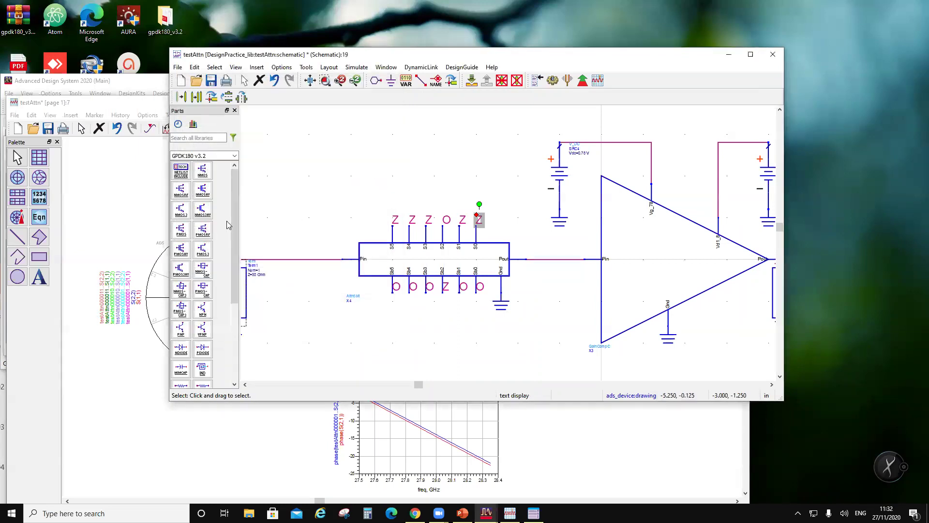
left_click(553, 80)
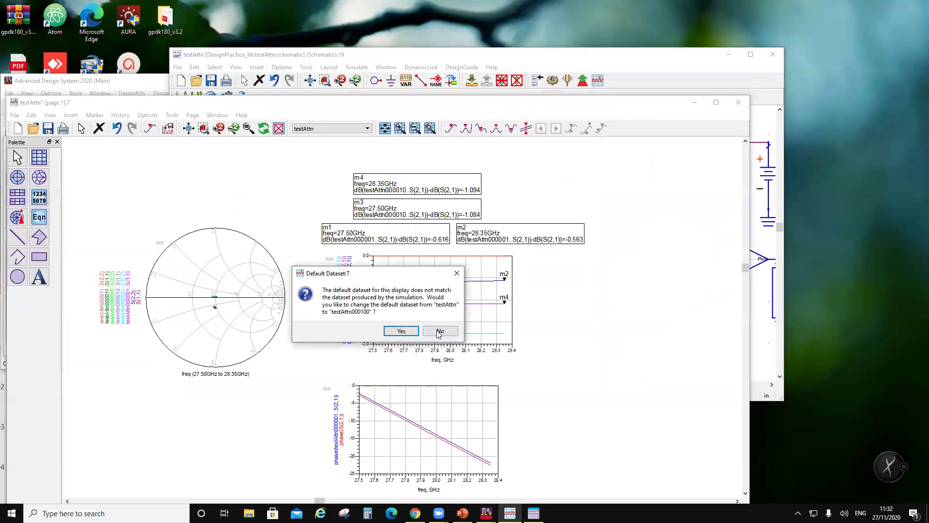
left_click(439, 332)
- Add the S(1,1) and S(2,2) traces from the testAttn000100 dataset to the Smith chart
double_click(243, 328)
left_click(316, 200)
scroll(318, 260, "down", 2)
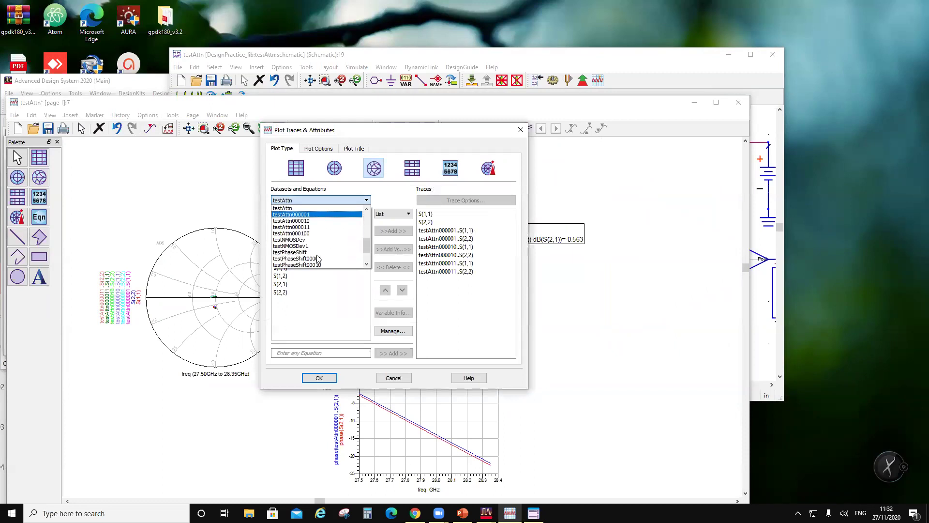
left_click(310, 233)
left_click(291, 269)
left_click(390, 231)
left_click(296, 293)
left_click(387, 232)
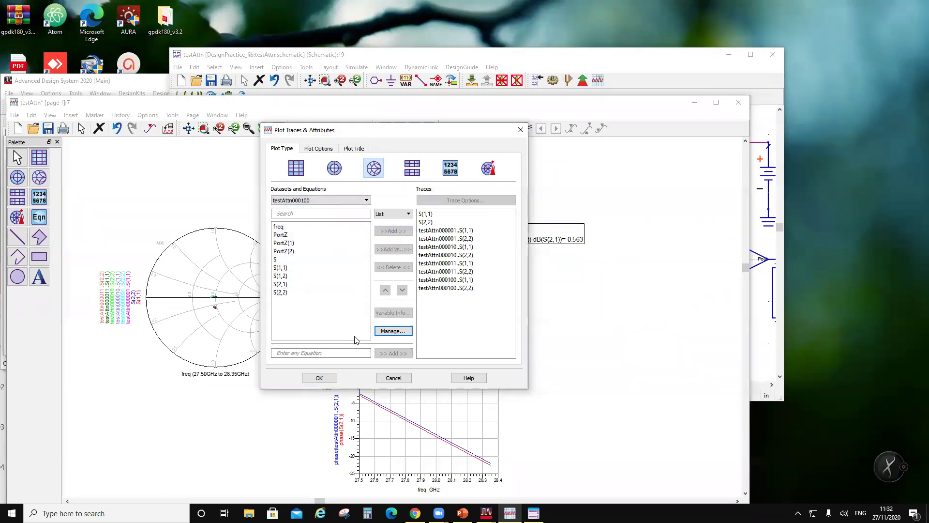
left_click(320, 378)
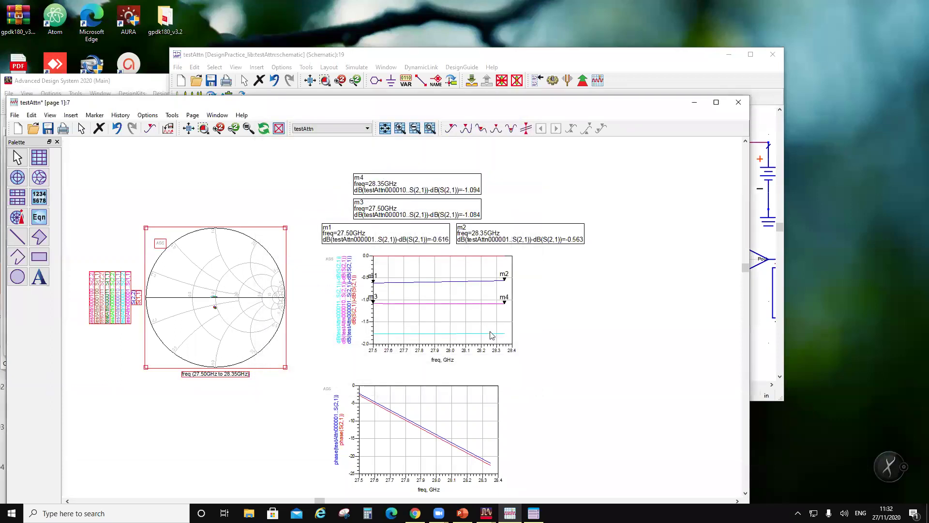
- Add the S(2,1) trace from the testAttn000100 dataset in dB to the relative attenuation plot
double_click(467, 319)
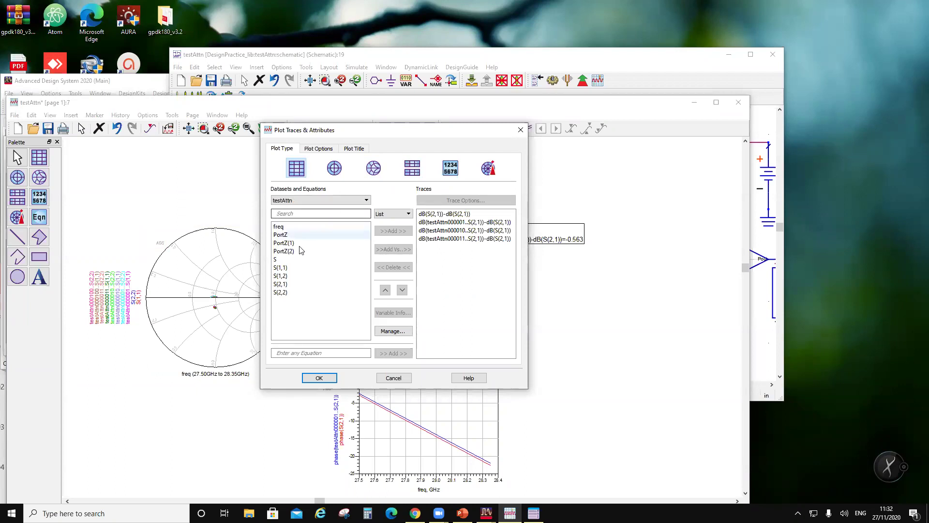
left_click(322, 200)
scroll(317, 246, "down", 2)
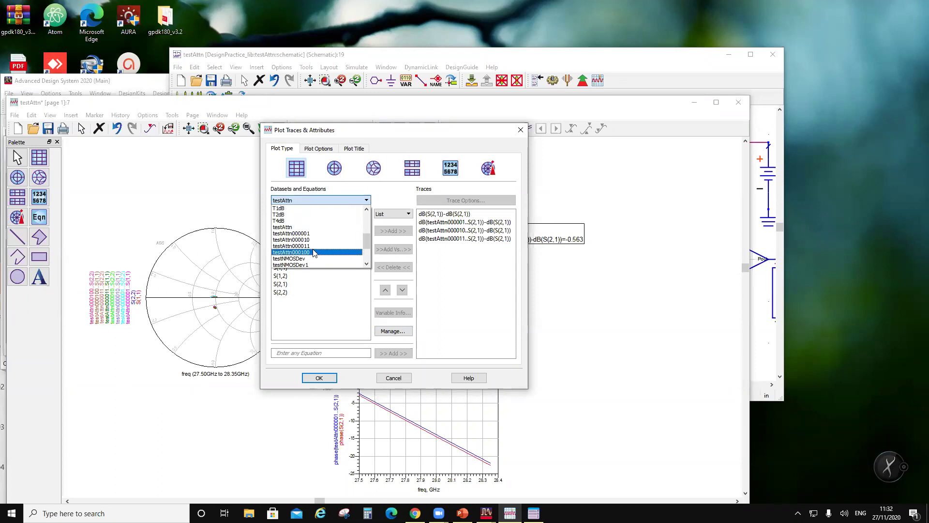
left_click(294, 252)
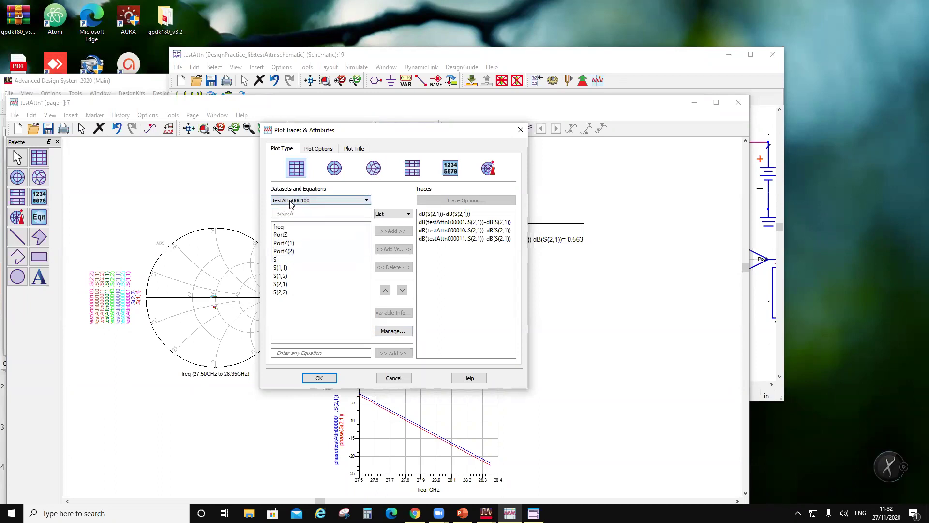
left_click(285, 284)
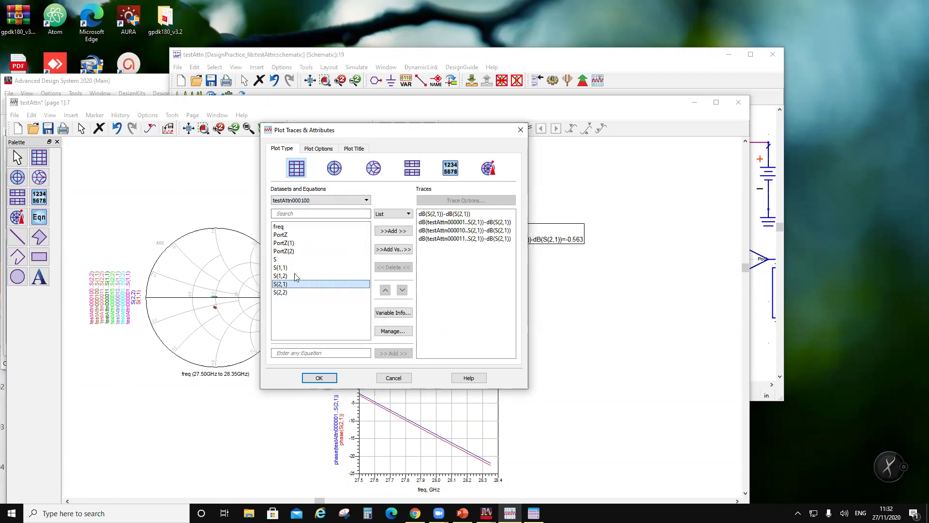
left_click(389, 231)
left_click(371, 321)
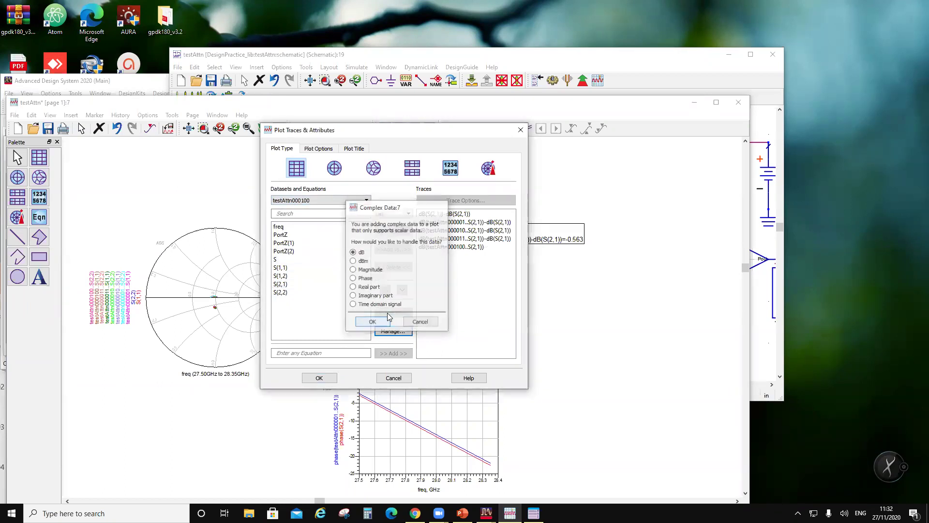
- Change the testAttn000100 trace expression to dB(testAttn000100..S(2,1))-dB(S(2,1)) and apply it to the attenuation plot
double_click(465, 247)
left_click(365, 182)
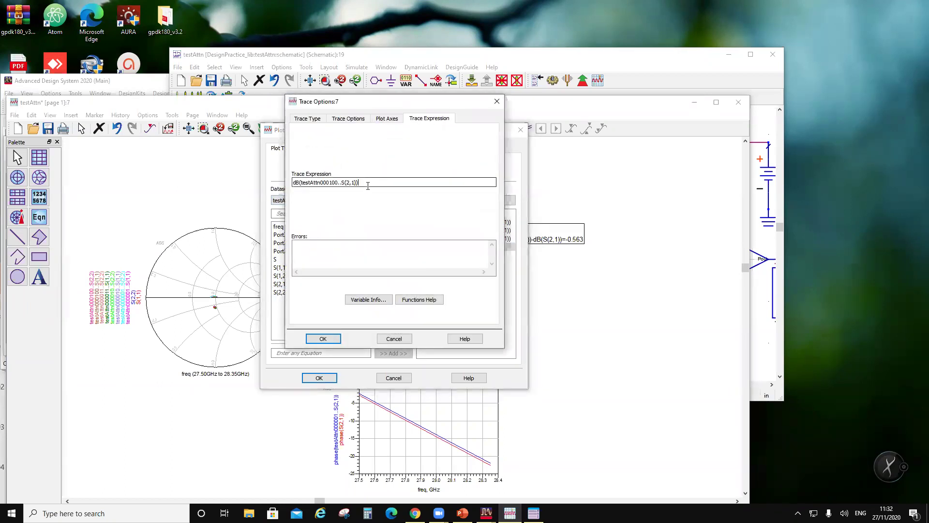
type("-")
type("dB(S(2,1))")
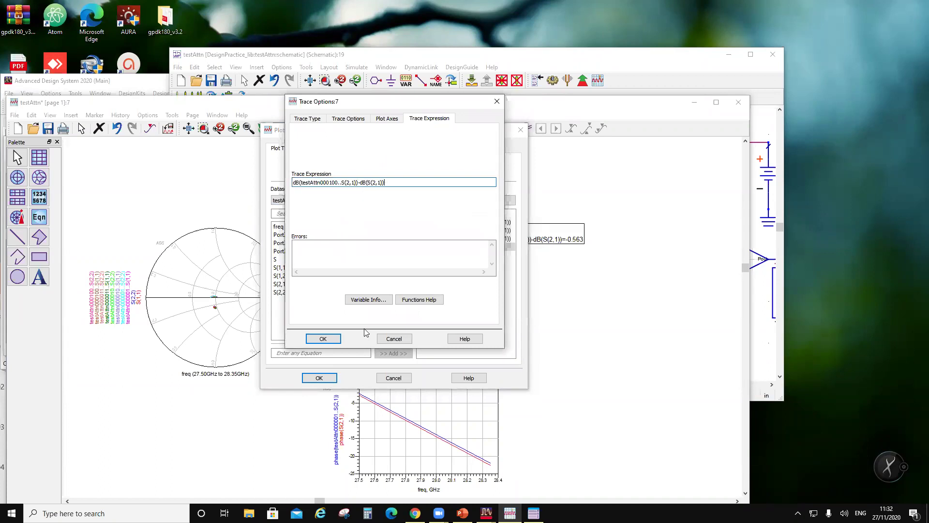
left_click(337, 339)
left_click(319, 377)
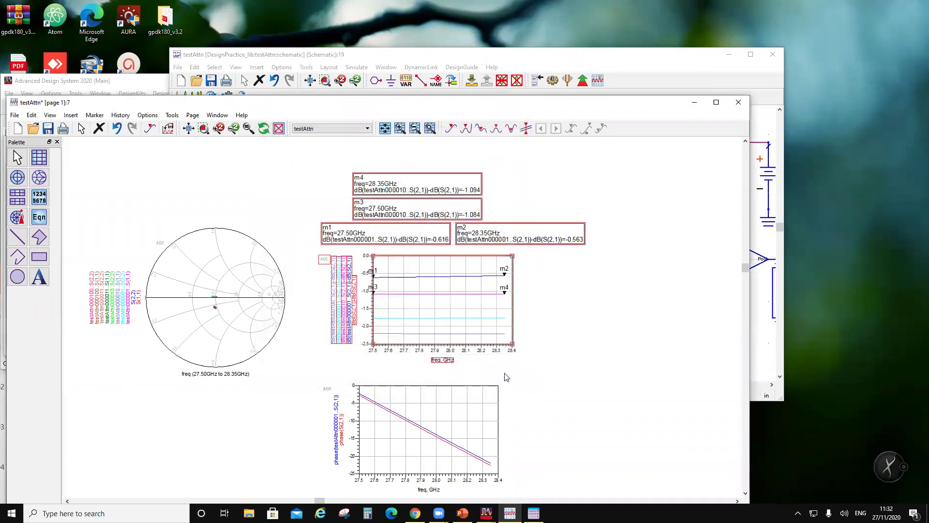
mouse_move(385, 337)
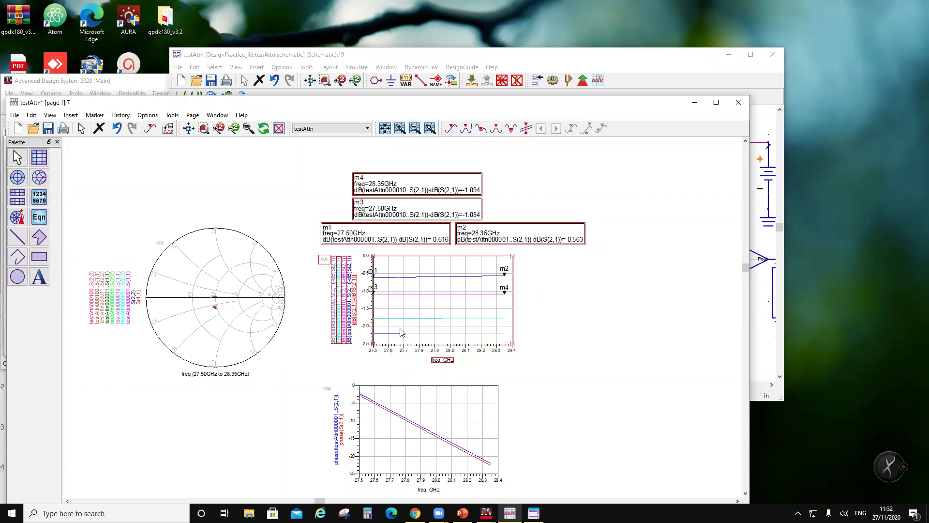
- Go back to the testAttn schematic and relabel the attenuator's S0 pin wire as O
left_click(357, 60)
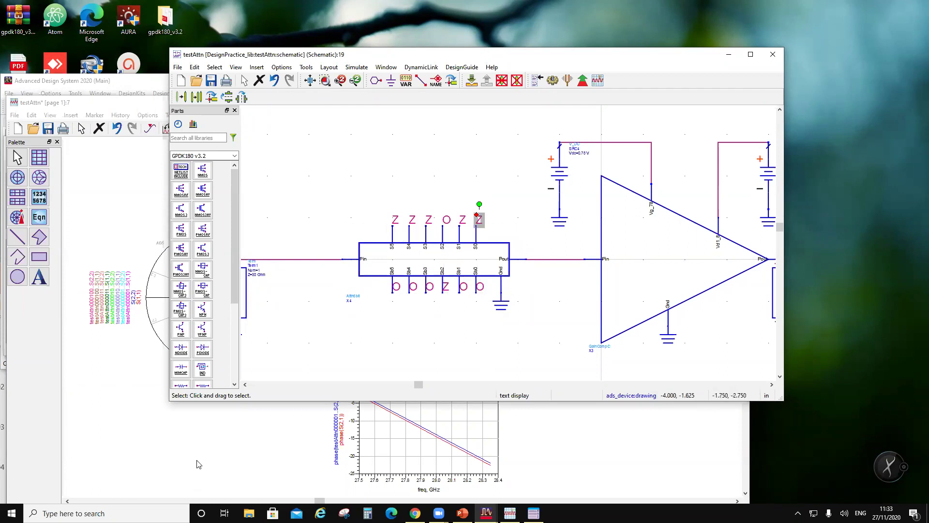
left_click(307, 413)
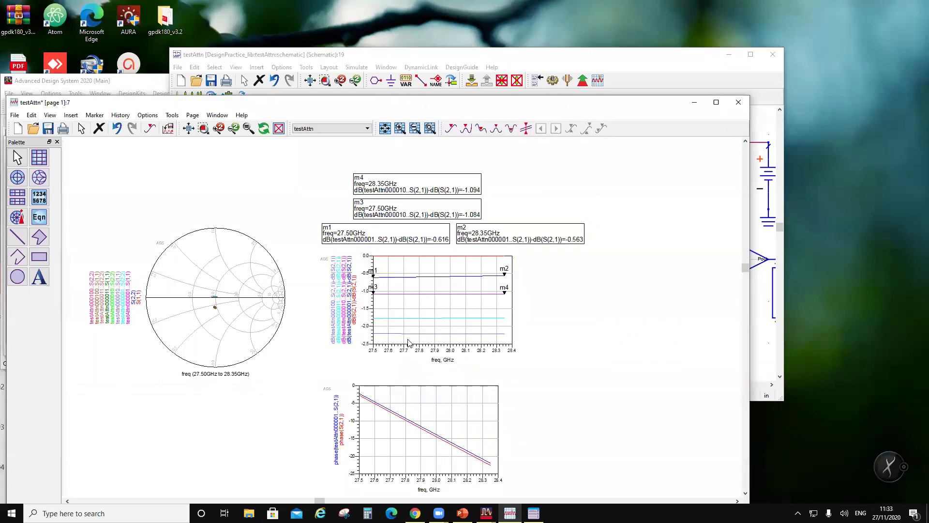
left_click(214, 57)
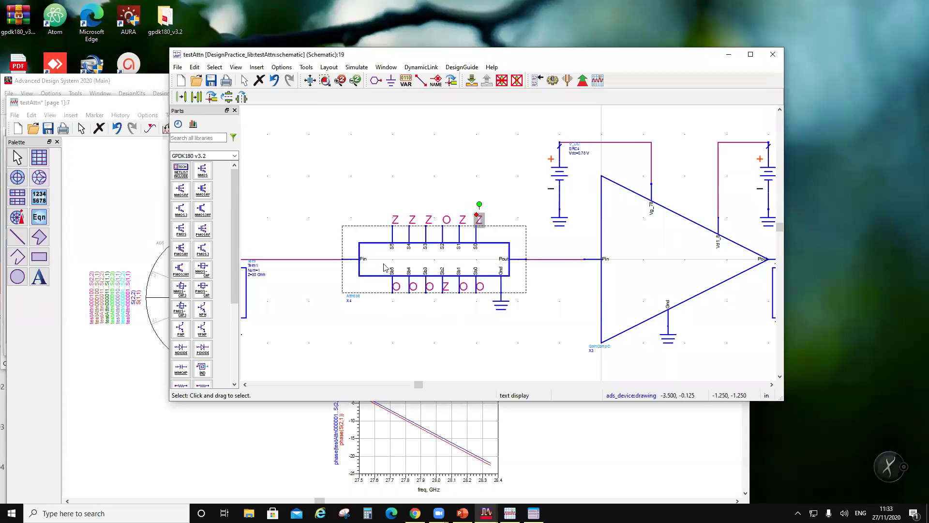
left_click(436, 81)
left_click(478, 221)
type("O")
left_click(504, 223)
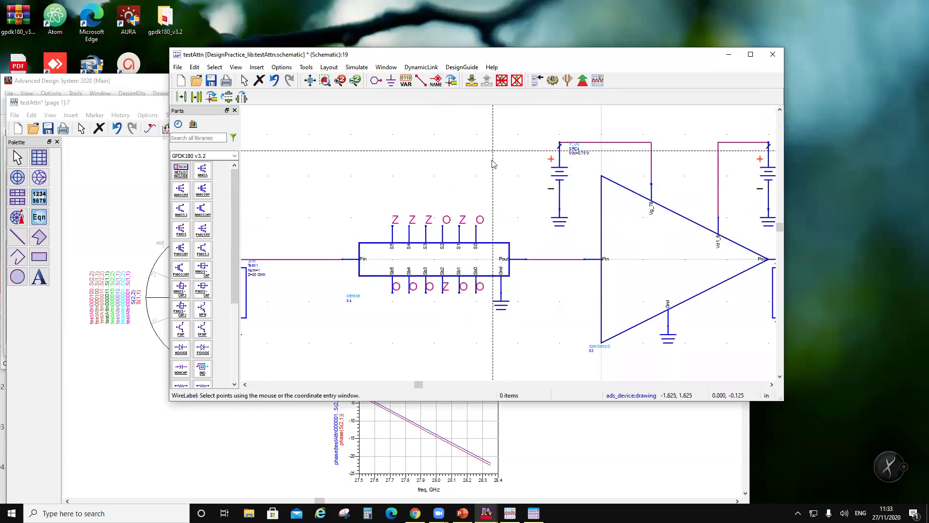
- Relabel the wires on the attenuator's S3, S4 and S5 control pins as O
left_click(459, 228)
left_click(426, 230)
left_click(418, 227)
left_click(409, 229)
left_click(392, 230)
left_click(392, 230)
type("O")
left_click(494, 210)
key("Escape")
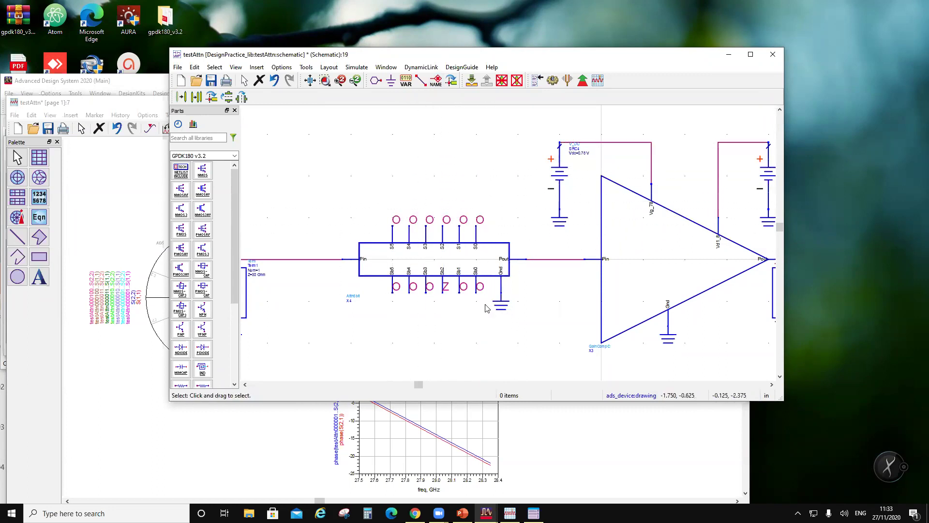
- Relabel the wires on the attenuator's complementary pins Sb0, Sb1, Sb3, Sb4 and Sb5 as Z
left_click(436, 81)
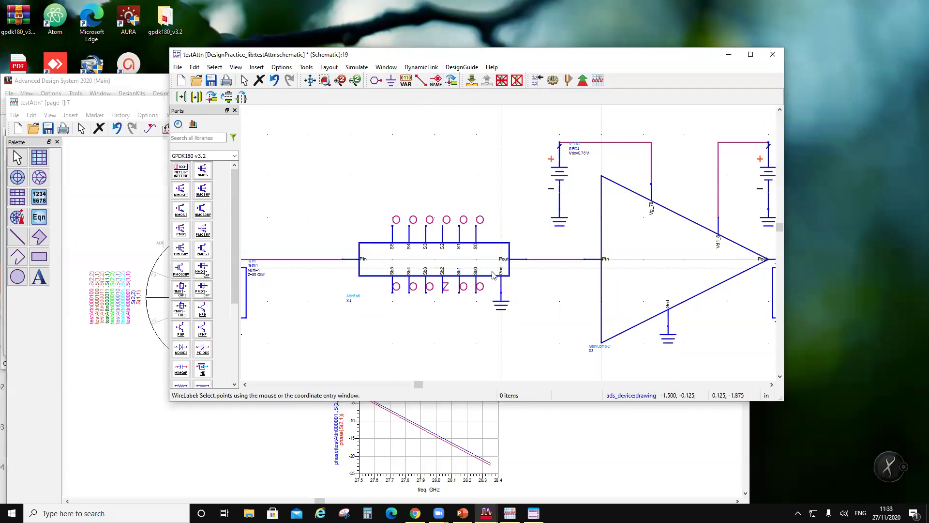
left_click(477, 292)
type("Z")
left_click(484, 293)
left_click(463, 285)
type("Z")
left_click(417, 306)
left_click(431, 290)
type("Z")
left_click(425, 298)
left_click(413, 293)
type("Z")
left_click(396, 287)
type("Z")
left_click(406, 176)
key("Escape")
left_click(379, 256)
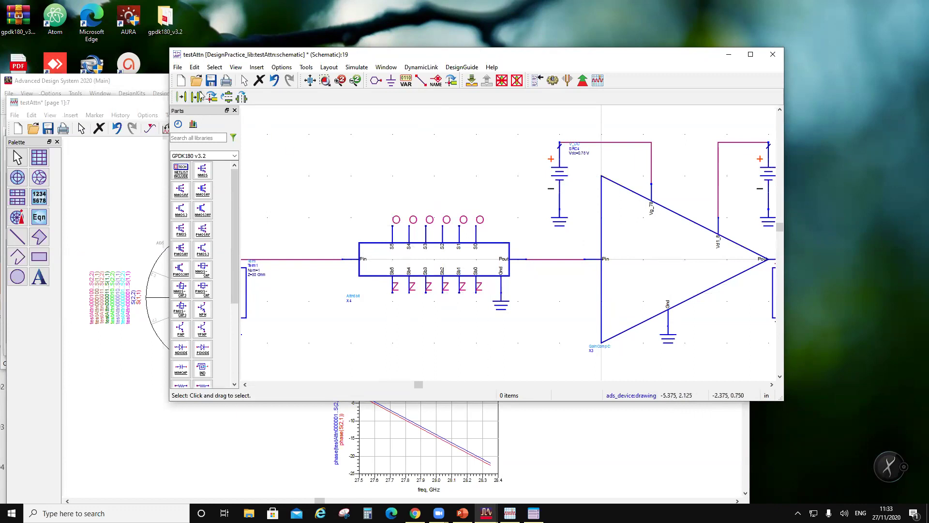
- Save the schematic and simulate it into the dataset testAttn111111, keeping testAttn as the data display's default dataset
left_click(211, 81)
left_click(357, 67)
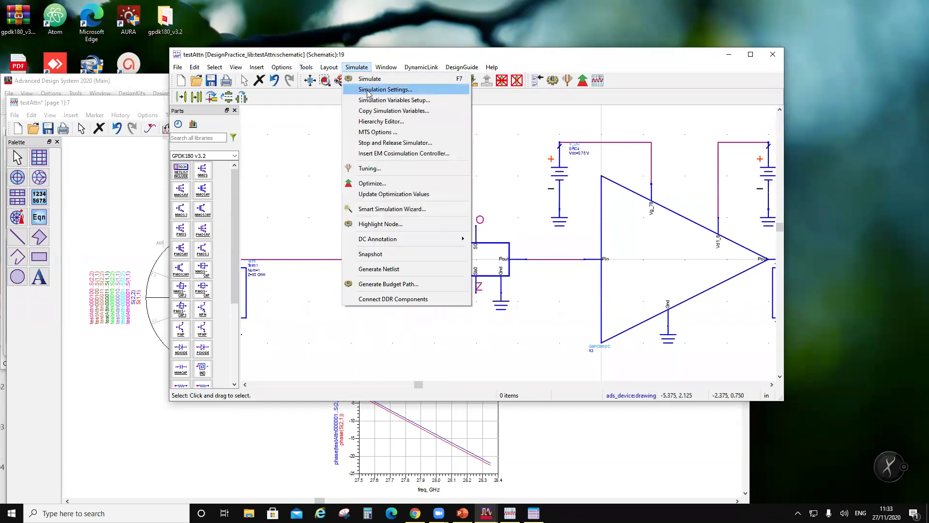
left_click(385, 90)
left_click(236, 169)
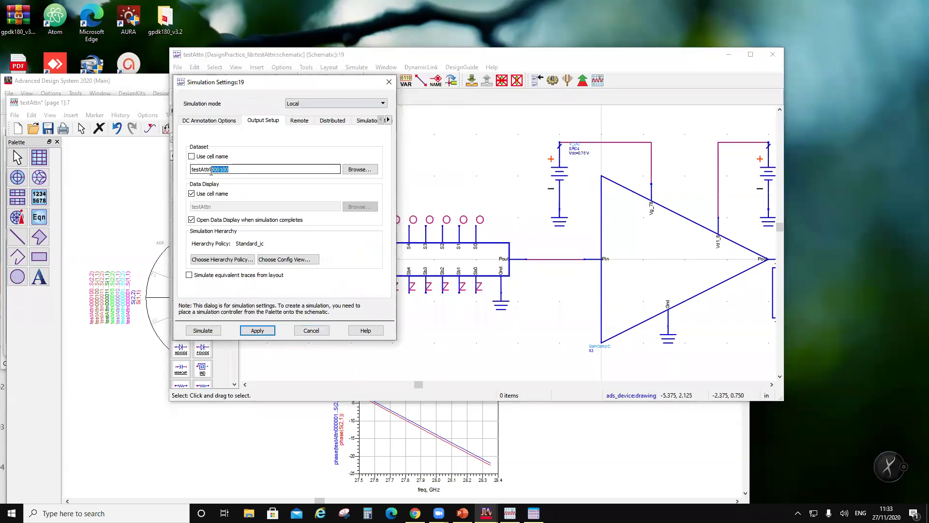
type("11111")
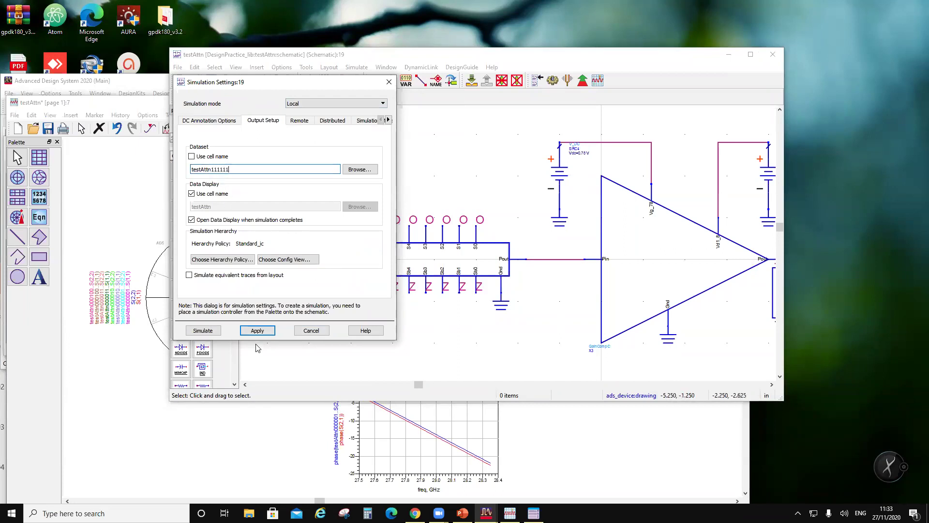
left_click(257, 330)
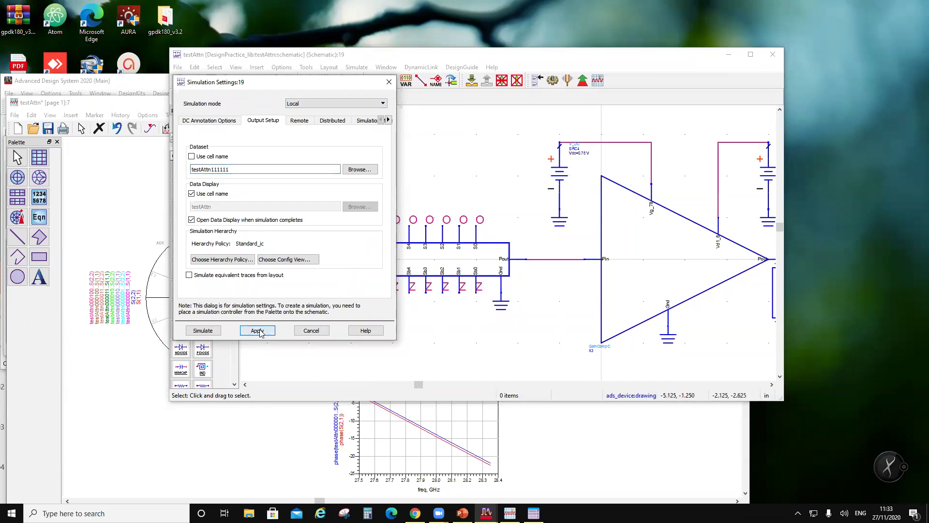
left_click(311, 330)
left_click(552, 80)
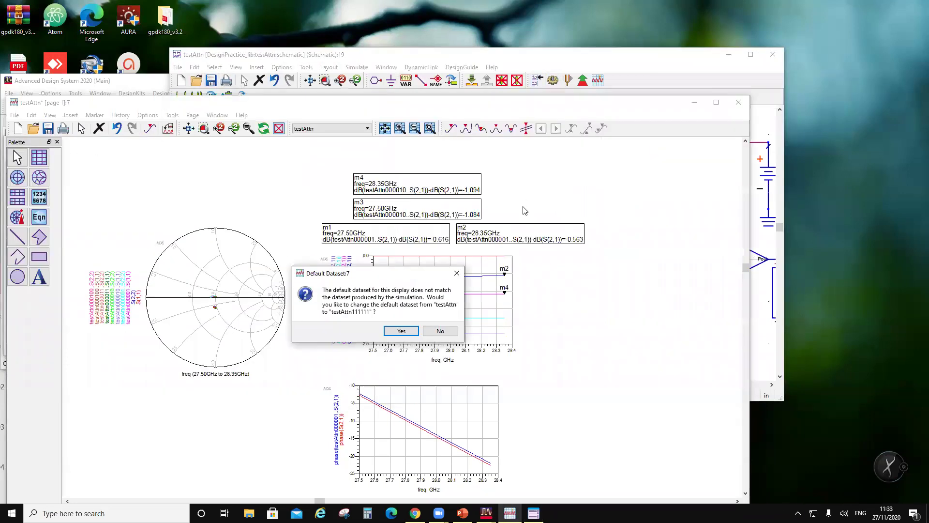
left_click(426, 331)
- Add the S(1,1) and S(2,2) traces from the testAttn111111 dataset to the Smith chart
double_click(199, 338)
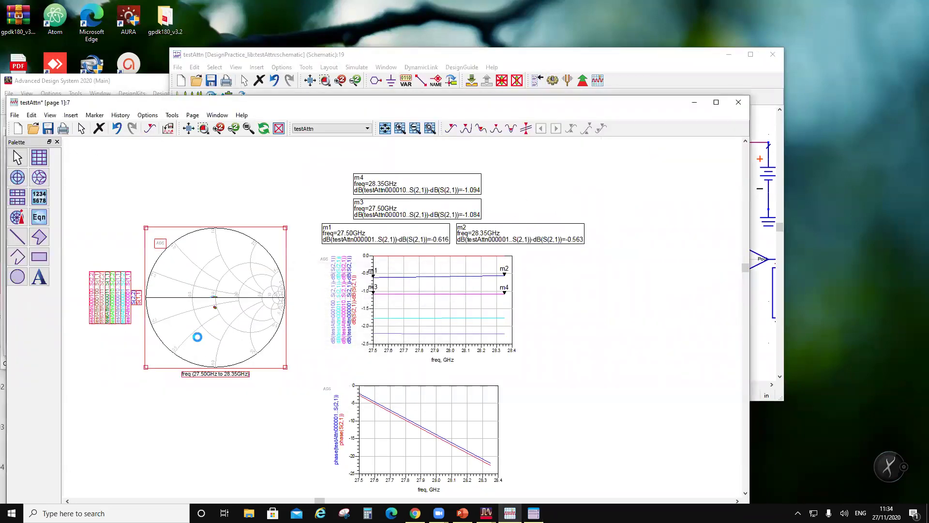
left_click(324, 201)
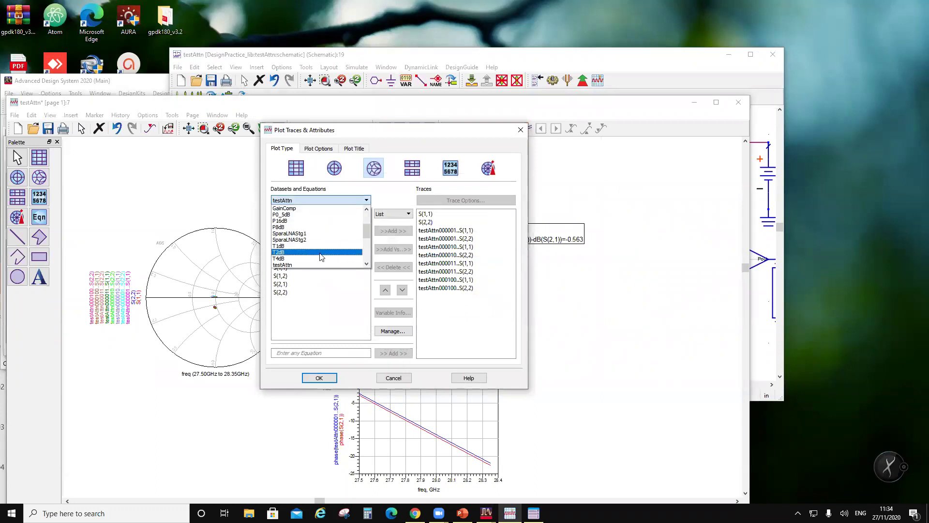
left_click(291, 258)
left_click(279, 268)
left_click(393, 231)
left_click(281, 292)
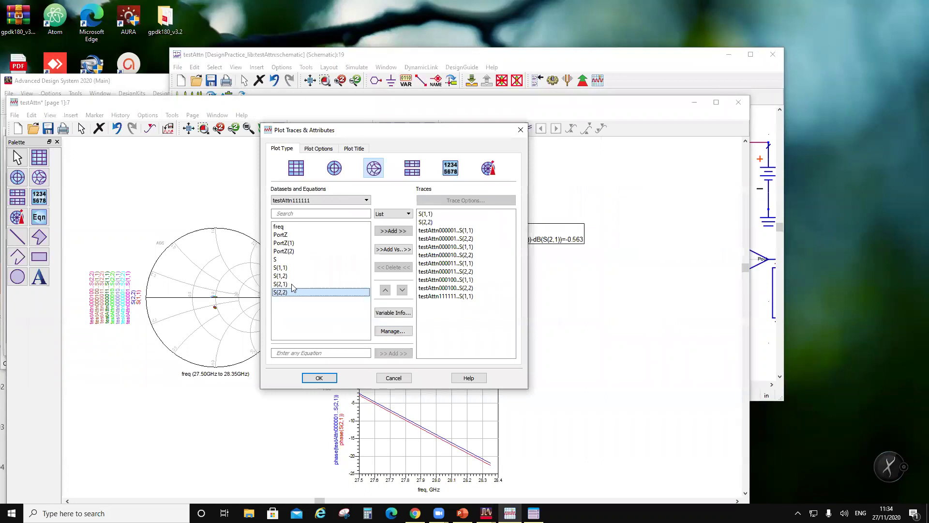
left_click(393, 232)
left_click(319, 377)
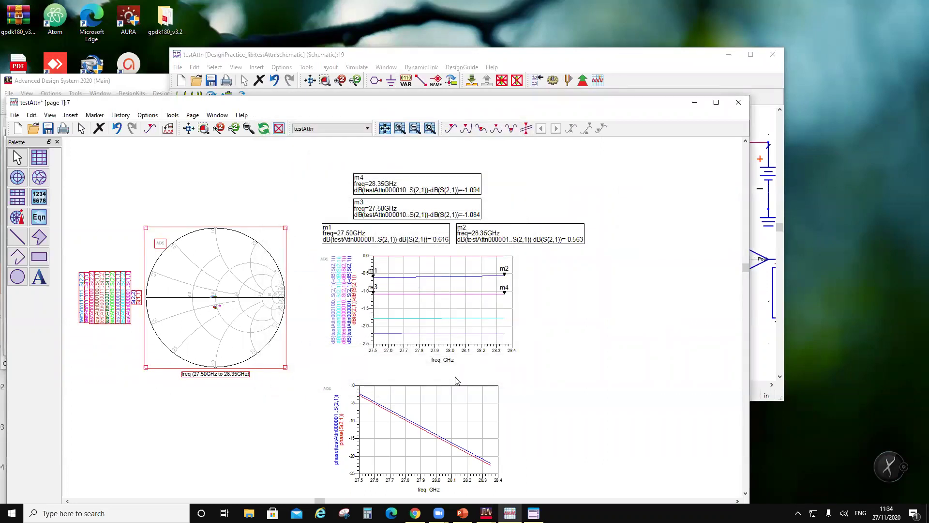
- Add S(2,1) in dB from the testAttn111111 dataset to the relative attenuation plot's traces
double_click(437, 328)
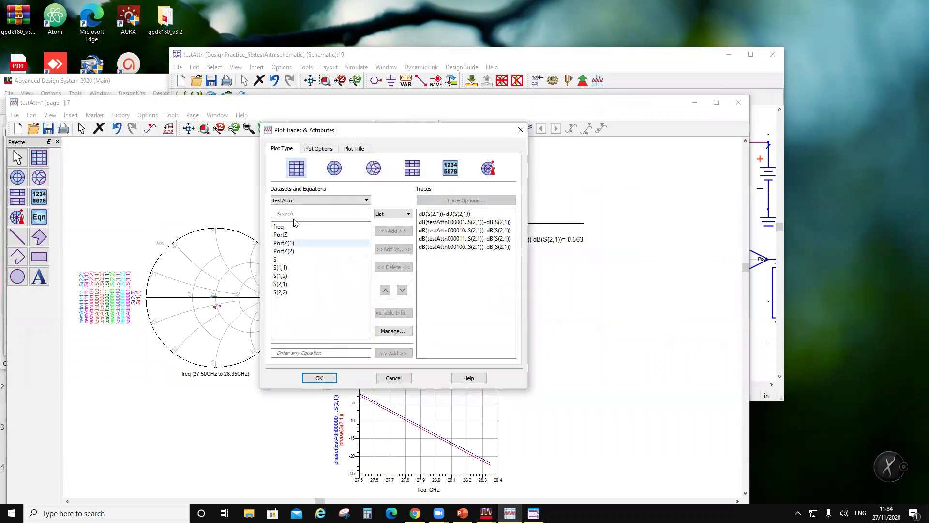
left_click(297, 202)
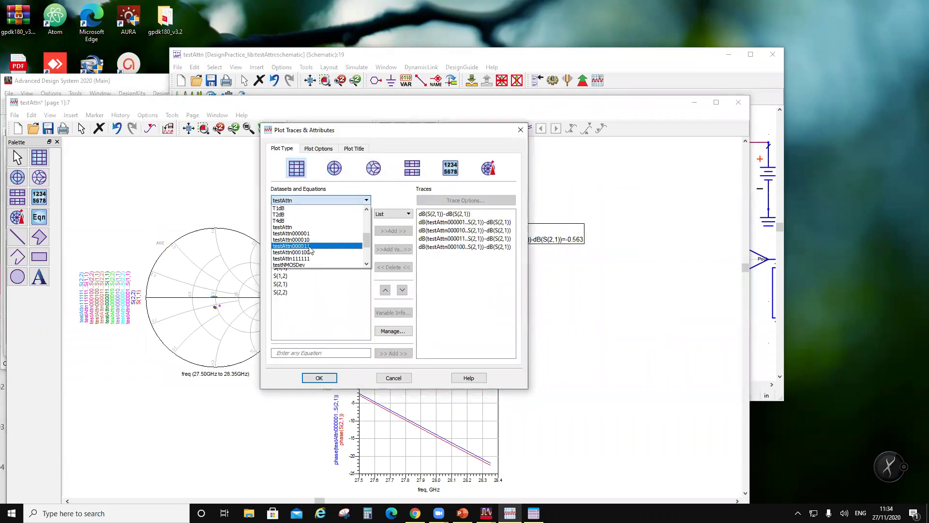
left_click(300, 239)
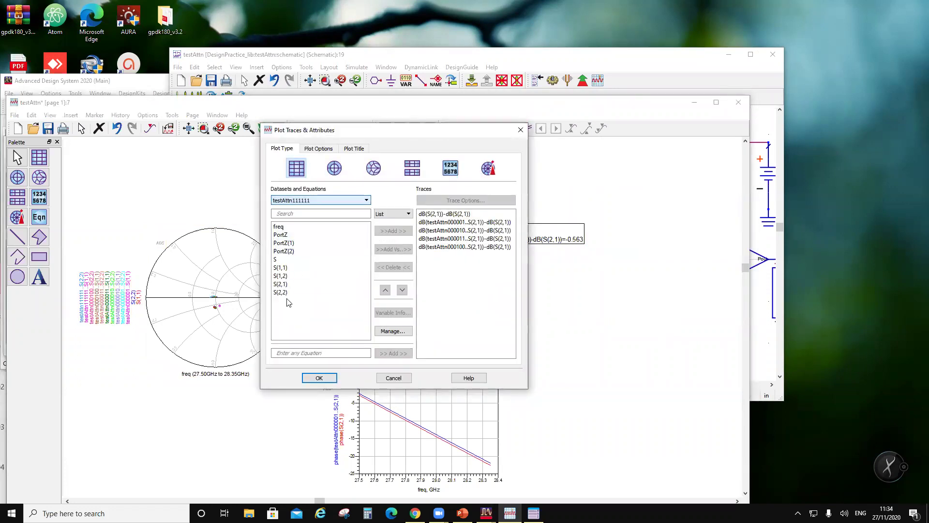
left_click(285, 284)
left_click(392, 231)
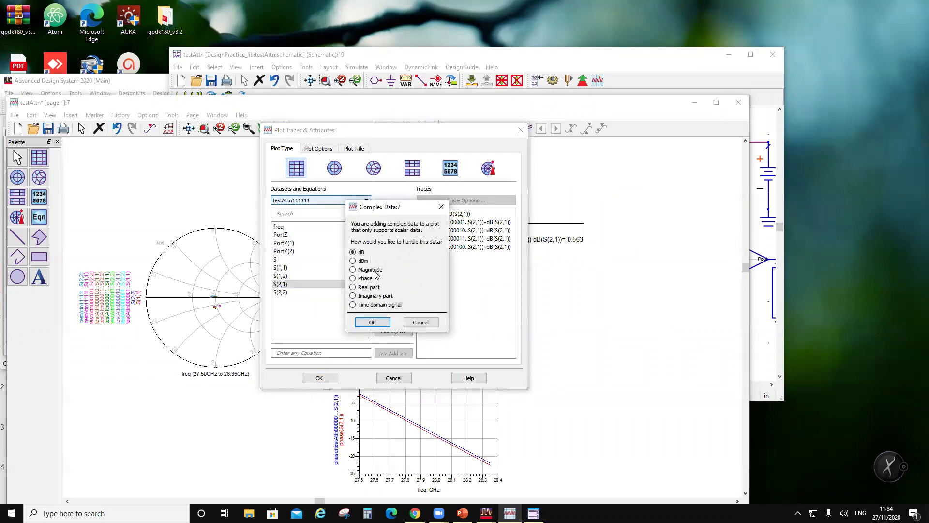
left_click(372, 322)
- Change the new trace's expression to dB(testAttn111111..S(2,1))-dB(S(2,1)) and apply it to the plot
double_click(465, 255)
left_click(364, 182)
type("-")
type("dB(S(2,1))")
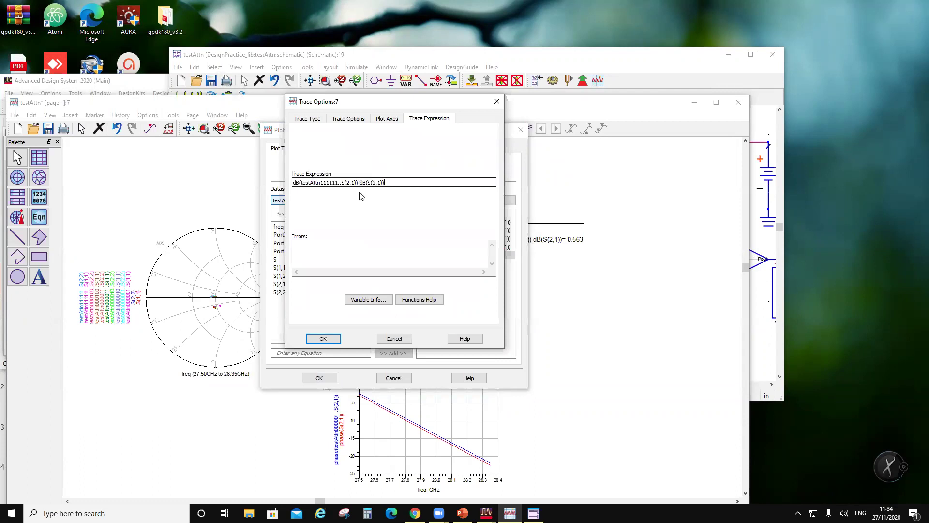
left_click(323, 338)
left_click(318, 378)
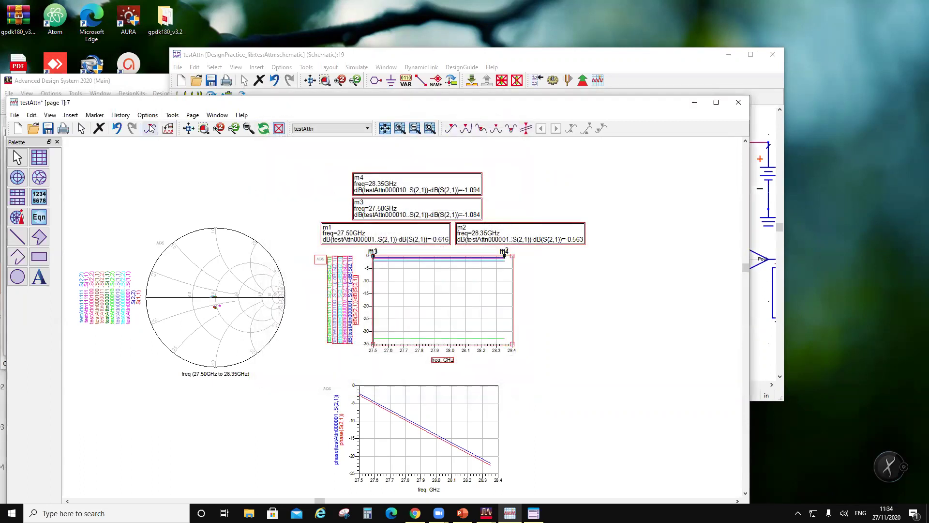
- Place a marker on the testAttn111111 attenuation trace at 27.50 GHz and move its readout beside the plot
left_click(95, 115)
left_click(105, 127)
left_click(373, 338)
left_click(377, 337)
mouse_move(406, 165)
left_mouse_down()
mouse_move(523, 225)
mouse_move(574, 285)
mouse_move(557, 277)
left_mouse_up()
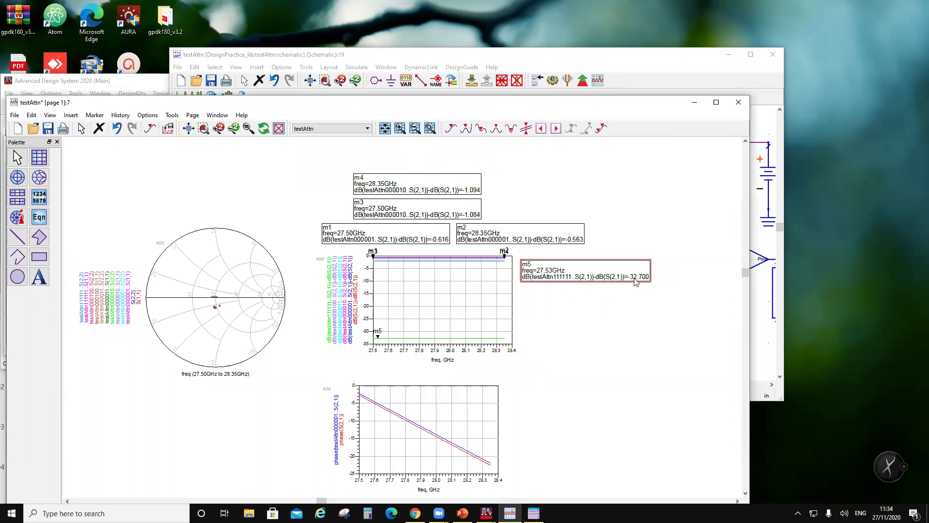
left_click_drag(378, 339, 364, 366)
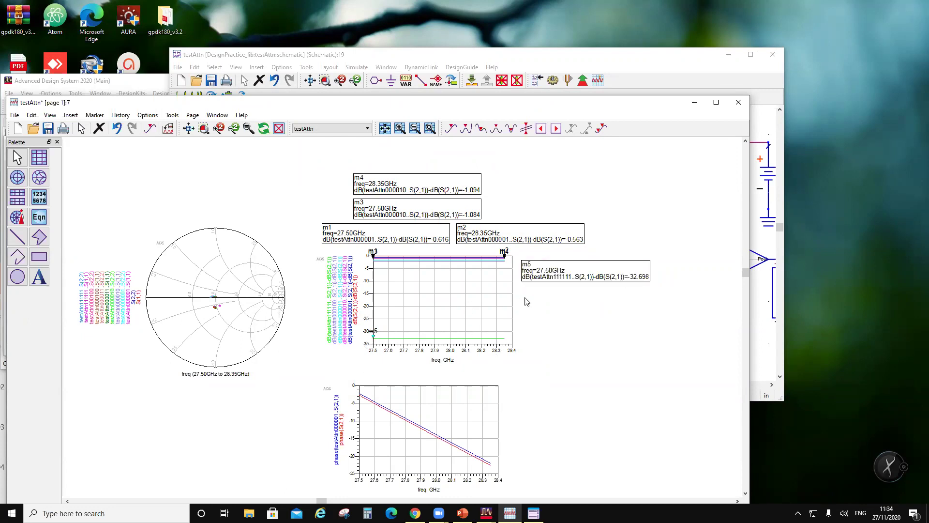
- Add a marker at 28.35 GHz on the testAttn111111 trace, place its readout under m5, and save the data display
left_click(94, 115)
left_click(104, 125)
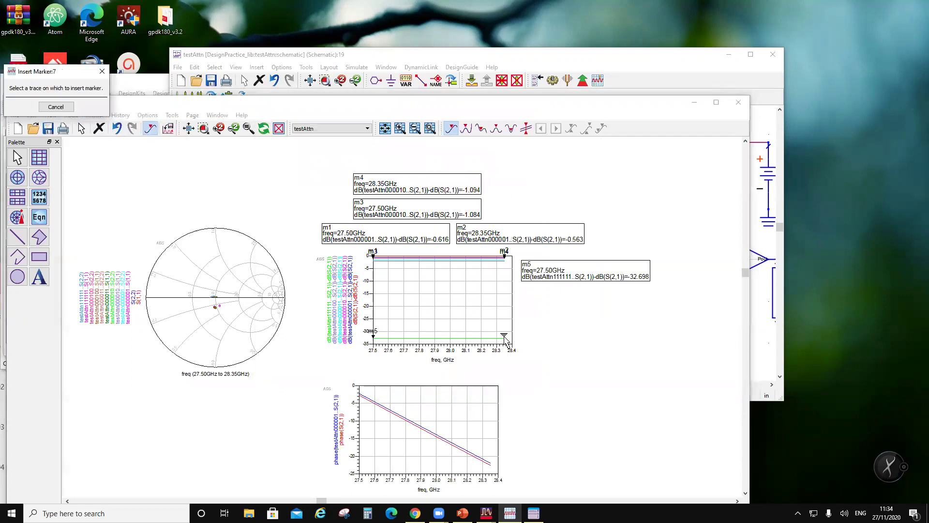
left_click(504, 336)
left_click_drag(482, 193, 584, 296)
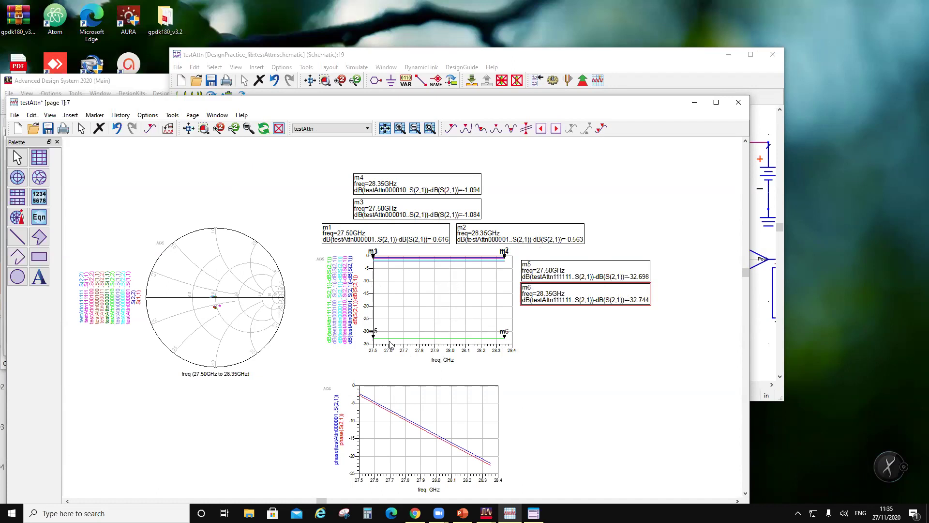
left_click(48, 128)
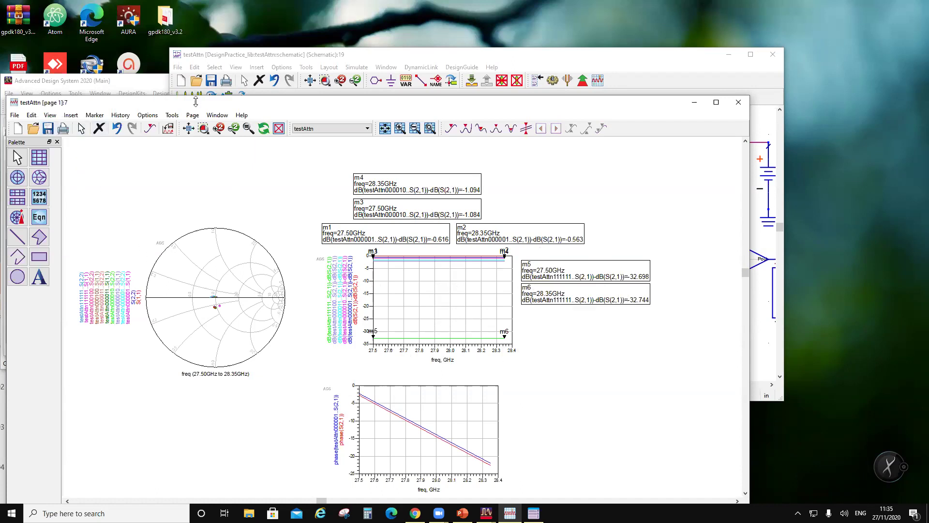
- Close the testAttn data display and schematic windows
left_click(348, 57)
scroll(527, 201, "down", 2)
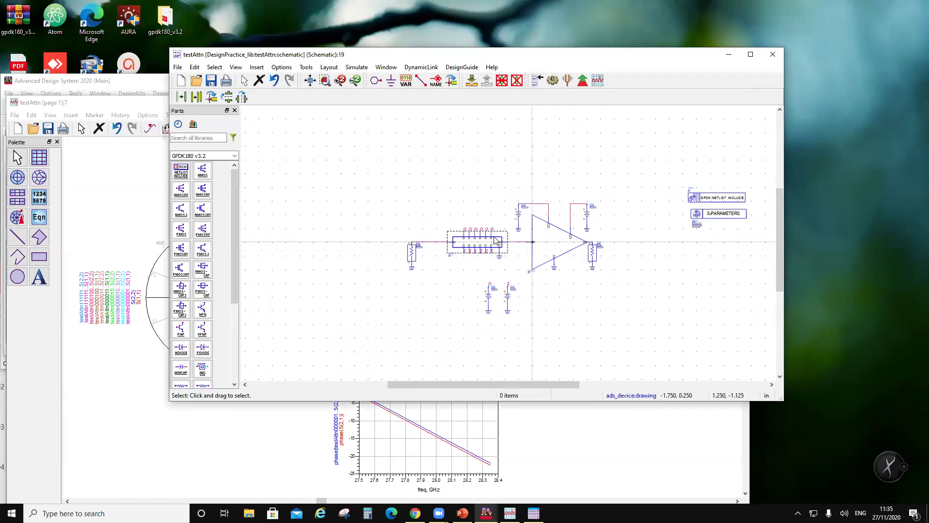
left_click(111, 104)
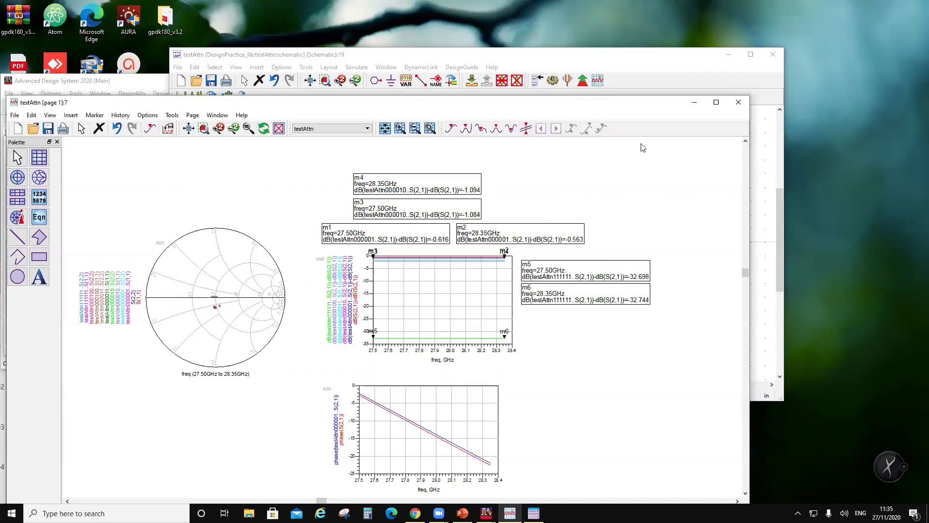
left_click(738, 102)
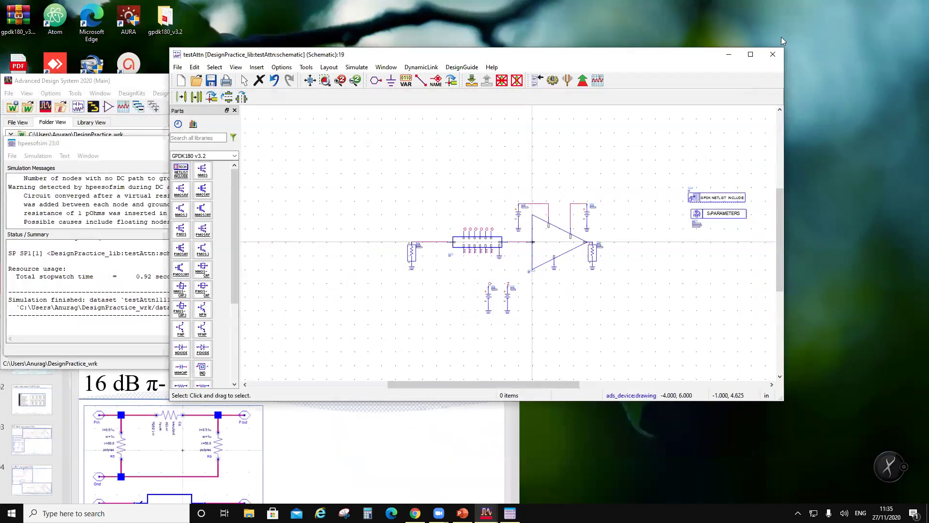
left_click(772, 54)
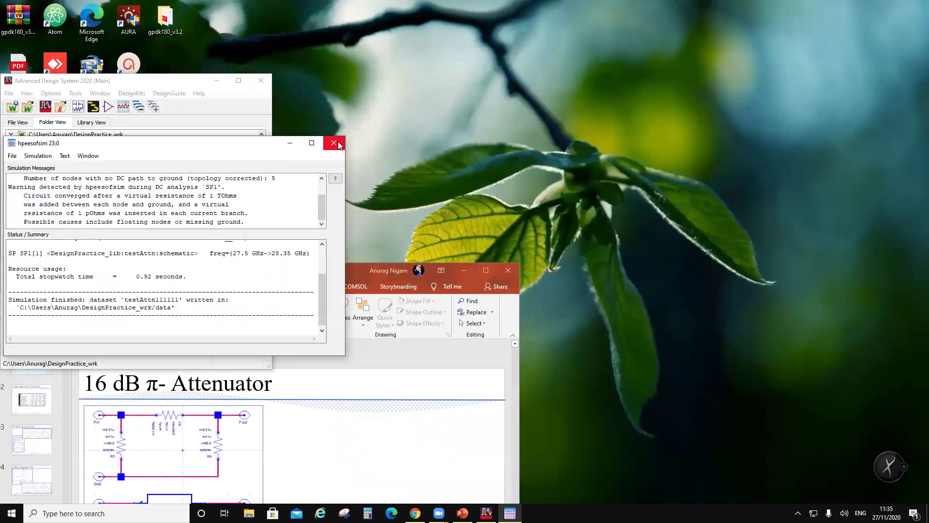
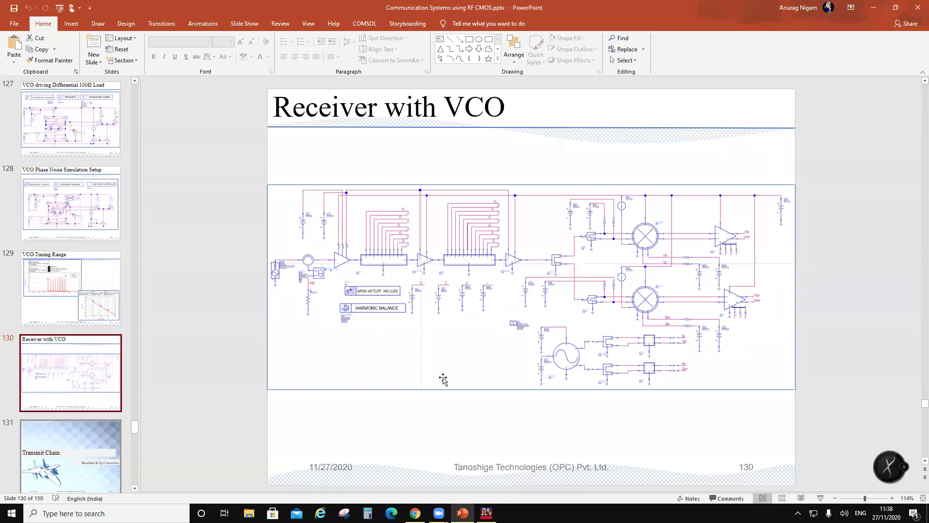
- Switch from PowerPoint to the Advanced Design System main window and collapse the Attn and PhaseShifter folders
left_click(557, 262)
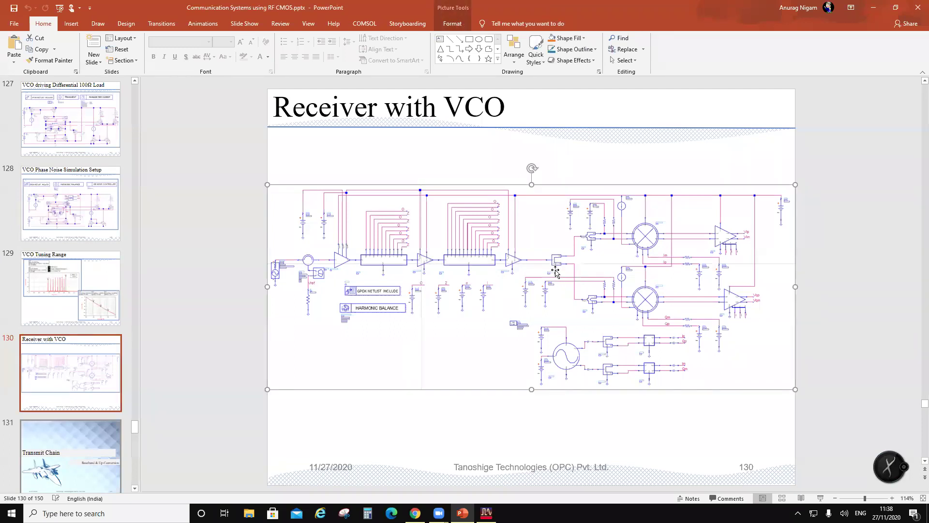
left_click(462, 513)
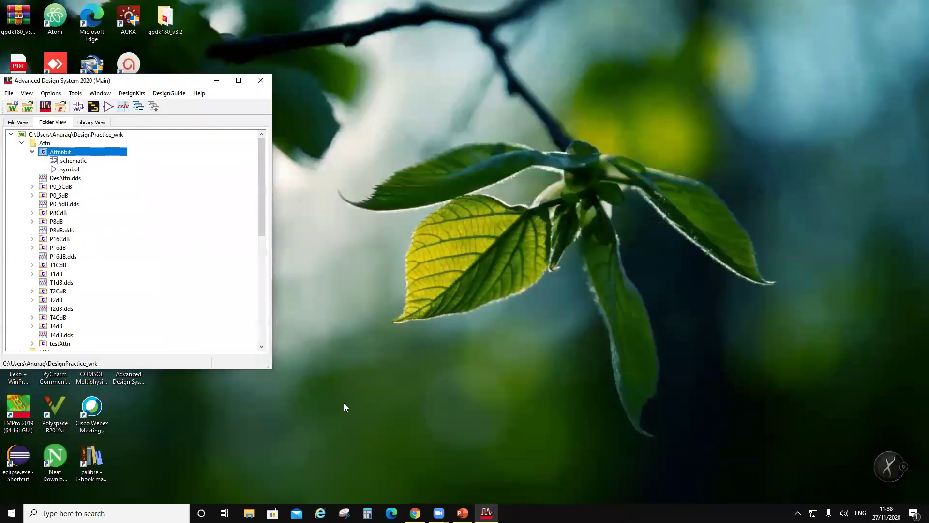
left_click(32, 152)
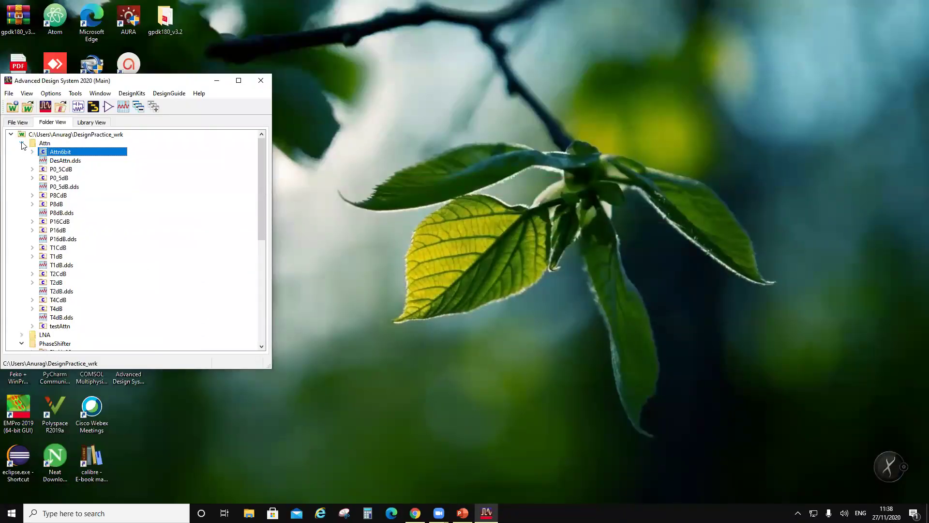
left_click(21, 143)
left_click(21, 160)
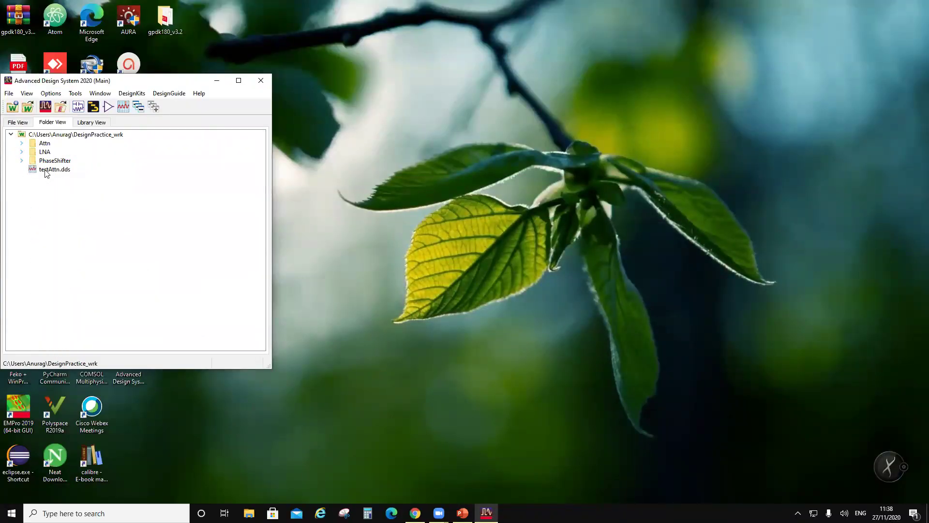
- Move testAttn.dds into the Attn folder
left_click(46, 170)
right_click(48, 141)
left_click(55, 147)
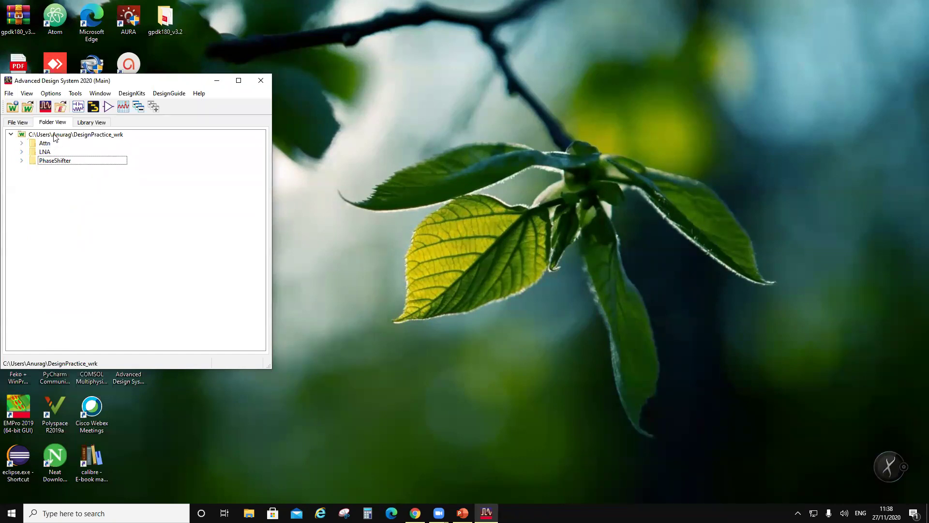
- Create a new folder named Passives in the DesignPractice_wrk workspace
right_click(54, 135)
mouse_move(77, 141)
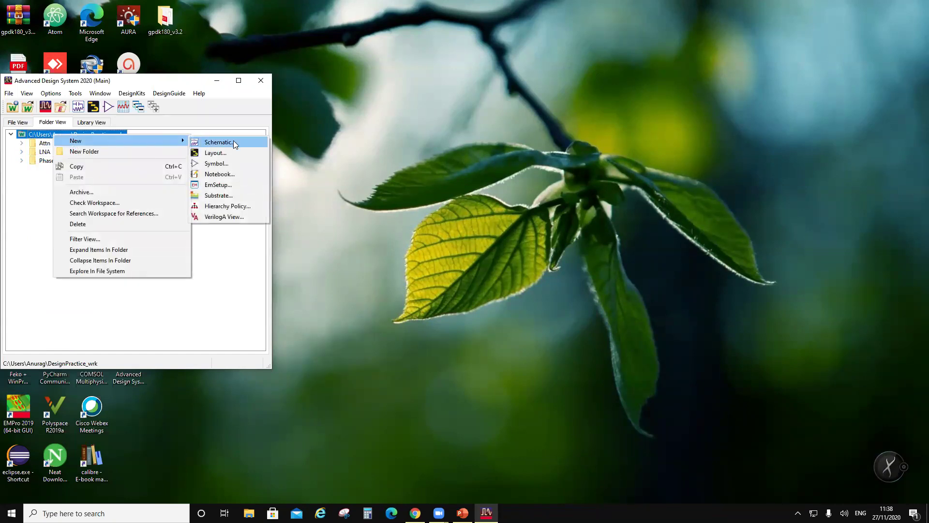
left_click(145, 151)
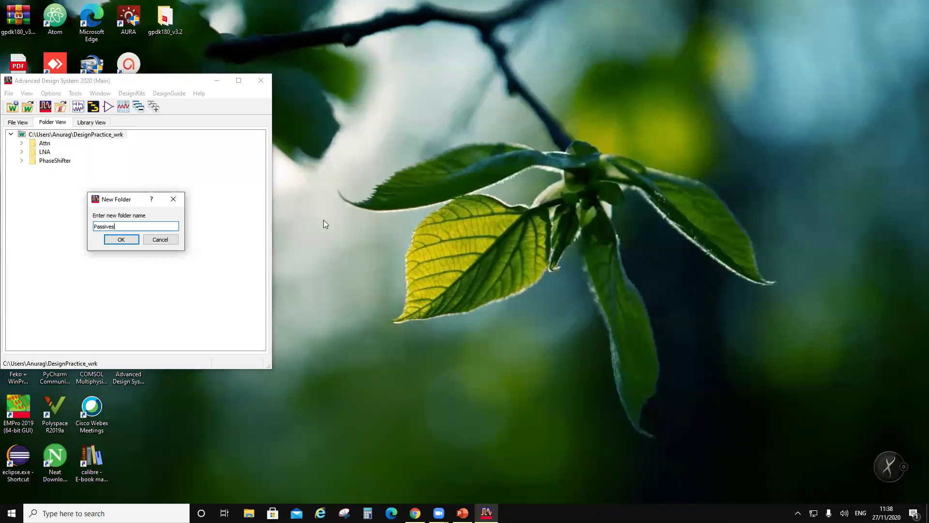
type("Passives")
left_click(121, 239)
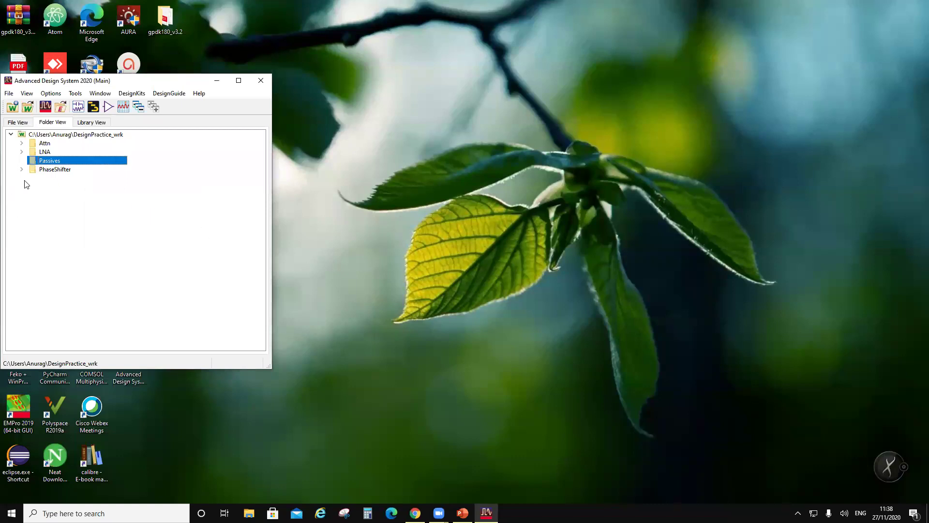
- Create a new schematic cell named WilkinsonDivider inside the Passives folder
right_click(51, 160)
mouse_move(97, 166)
left_click(189, 167)
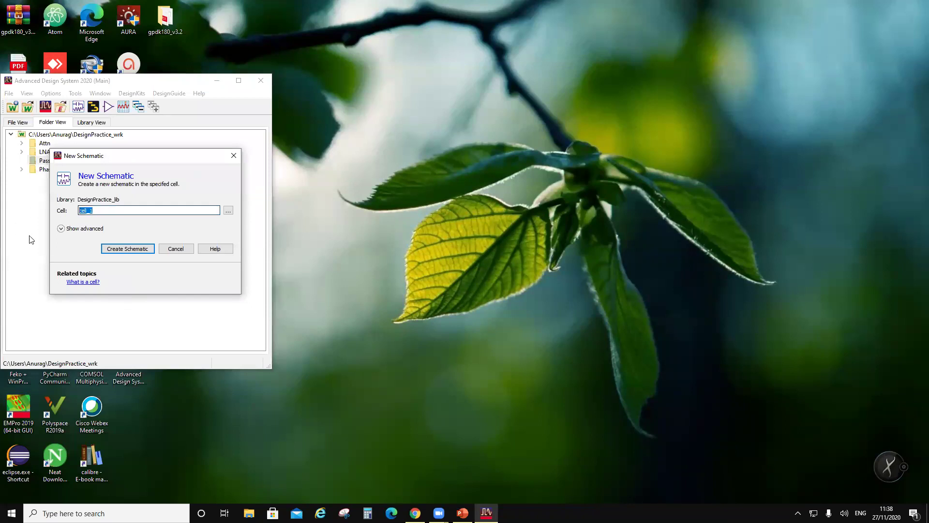
type("WilkinsonDivider")
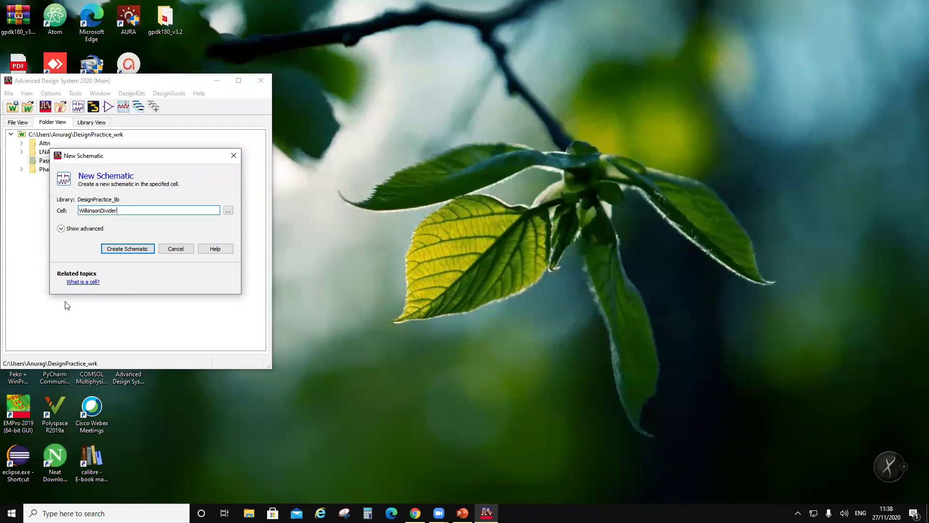
left_click(128, 248)
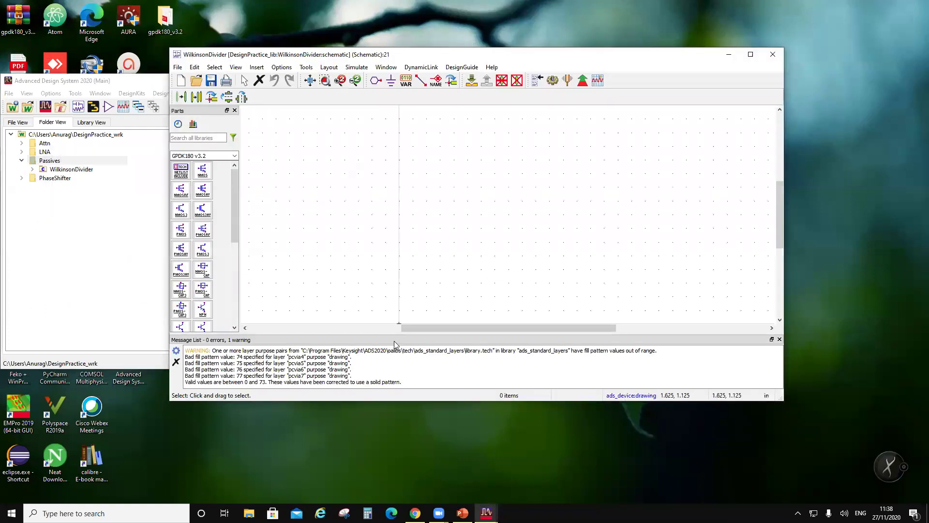
- Clear and close the schematic's message list, and move the schematic window clear of the workspace folder tree
left_click(175, 361)
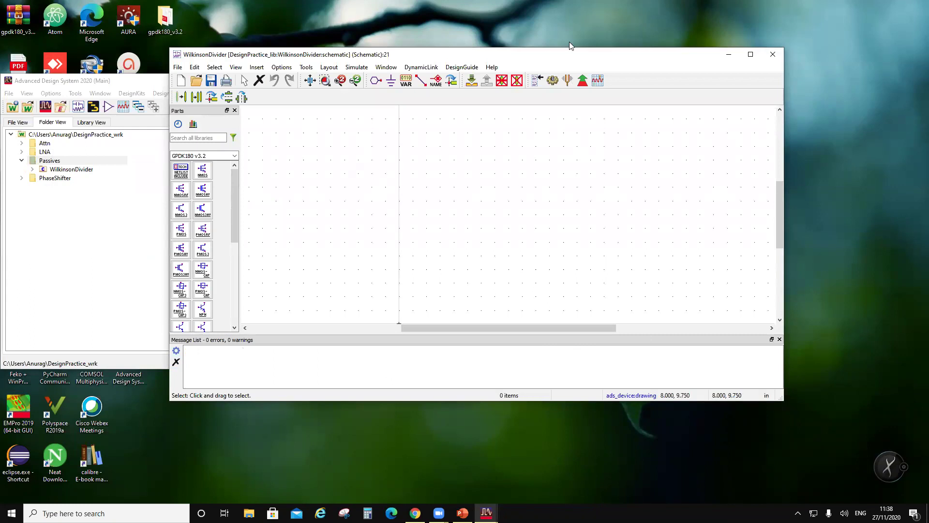
left_click_drag(561, 60, 417, 65)
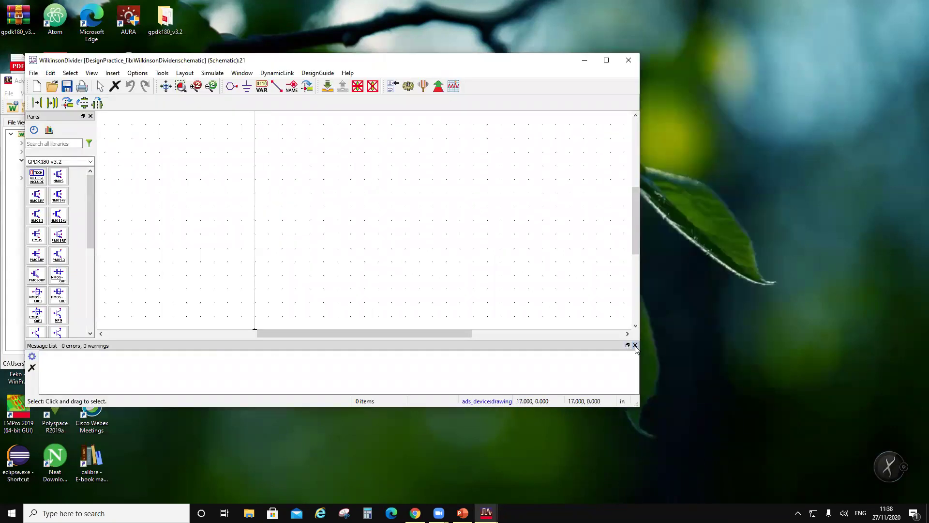
left_click(635, 345)
left_click_drag(284, 64, 449, 106)
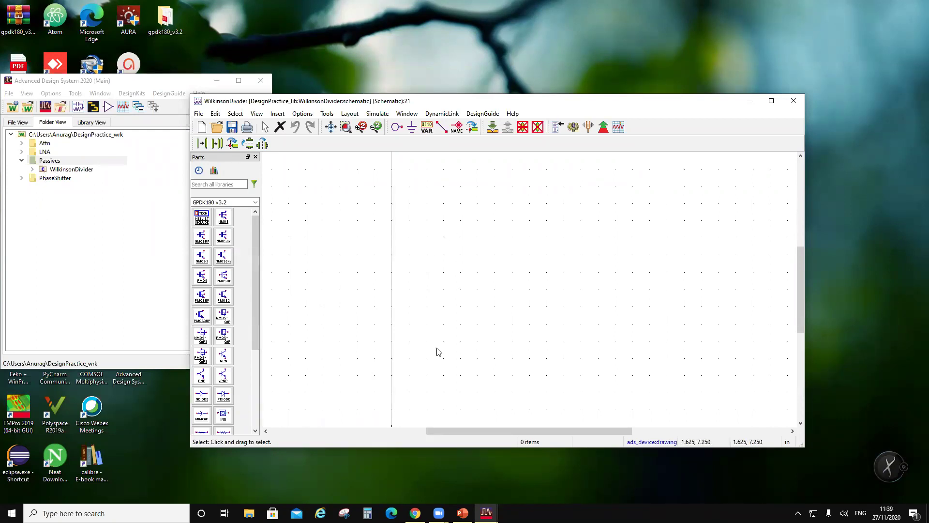
- Open a new data display and save it as DesWilki in the workspace directory
right_click(59, 160)
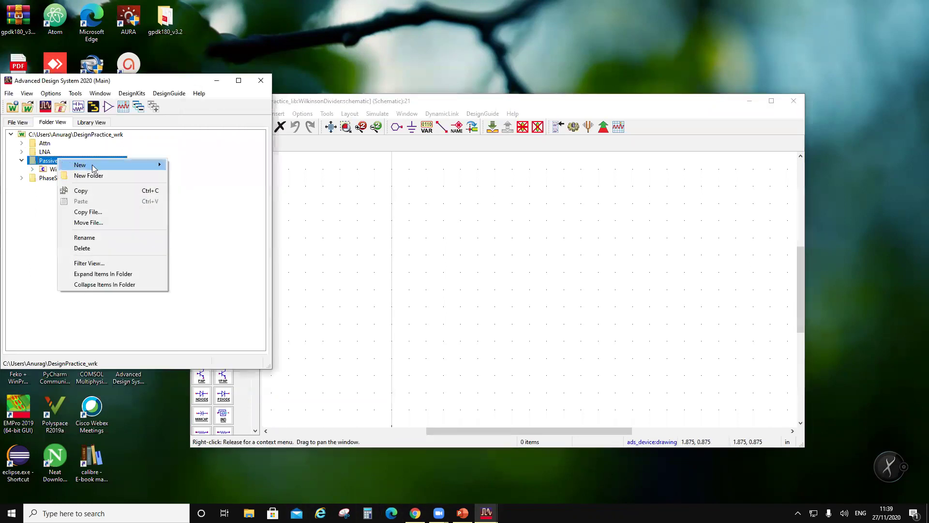
mouse_move(155, 165)
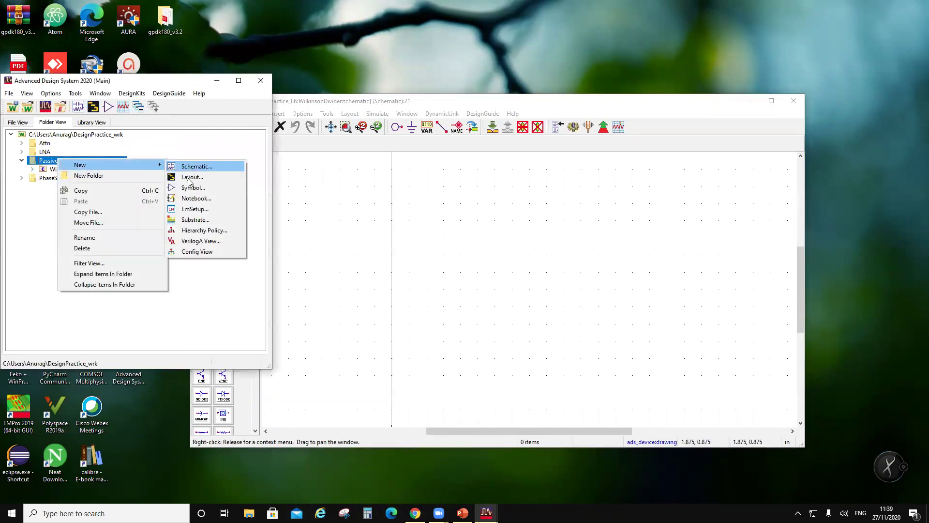
left_click(123, 107)
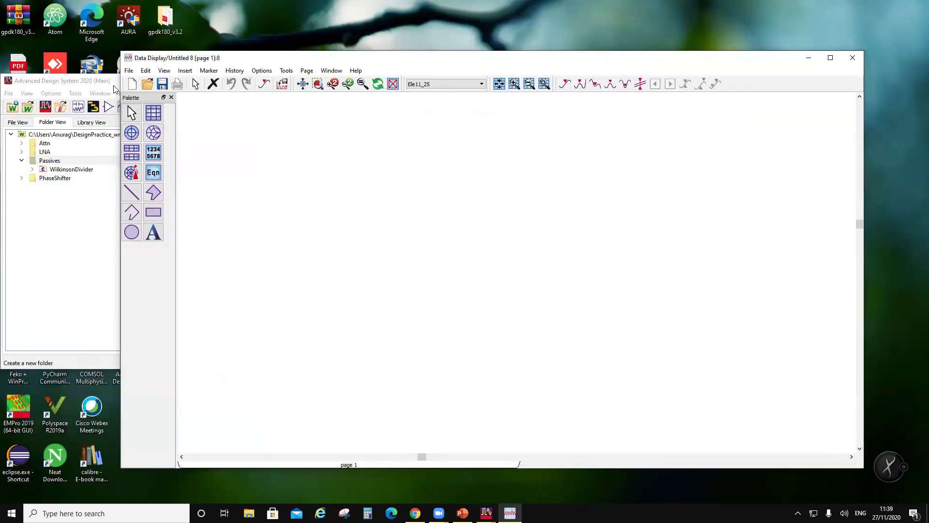
left_click(129, 70)
left_click(162, 127)
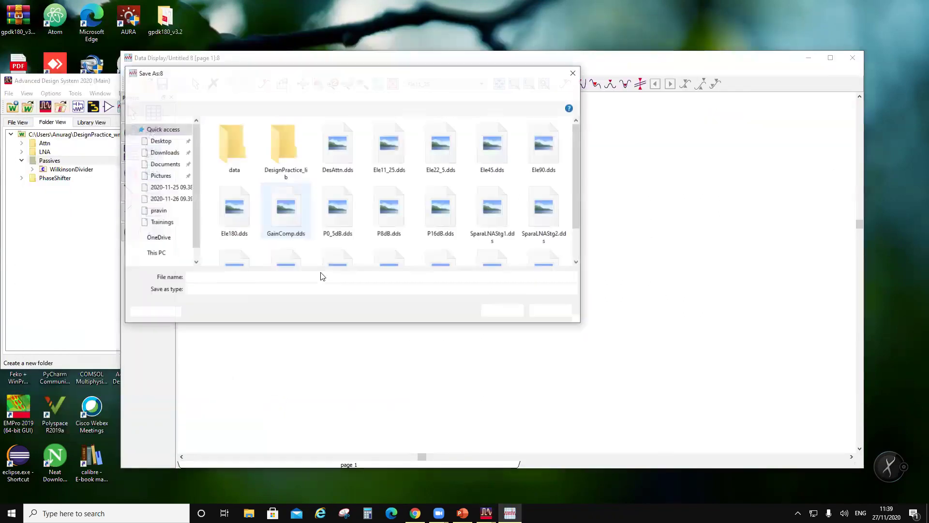
type("S")
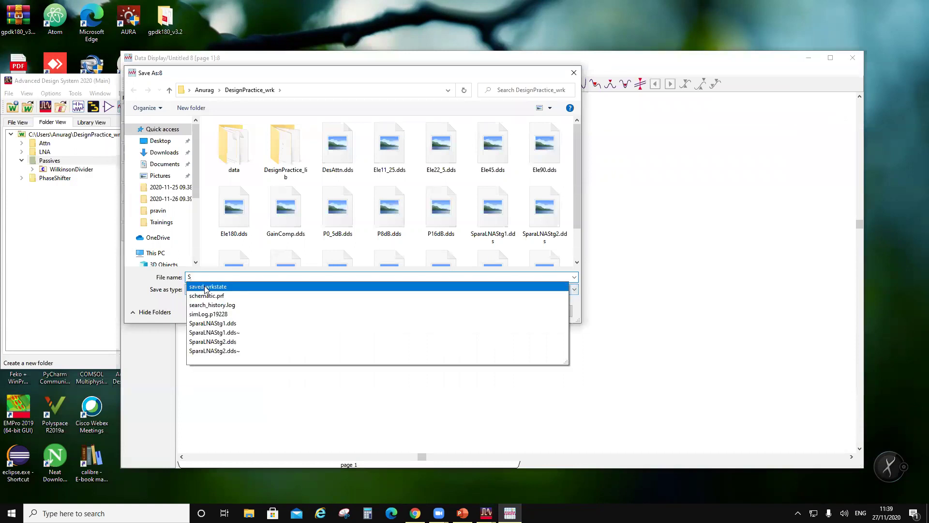
key("BackSpace")
type("DesWilki")
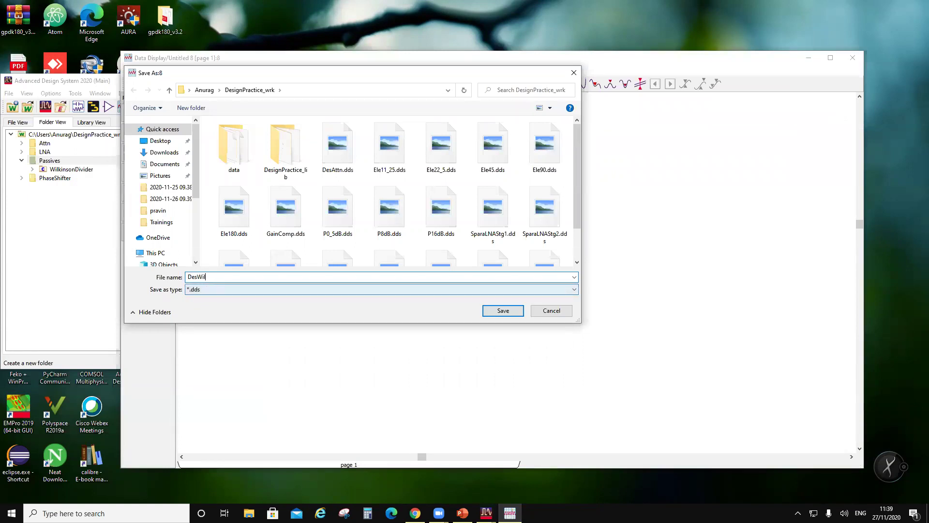
left_click(503, 311)
- Add the equations Z0=50 and R0=sqrt(2)*Z0 to the DesWilki data display, one below the other
left_click(157, 170)
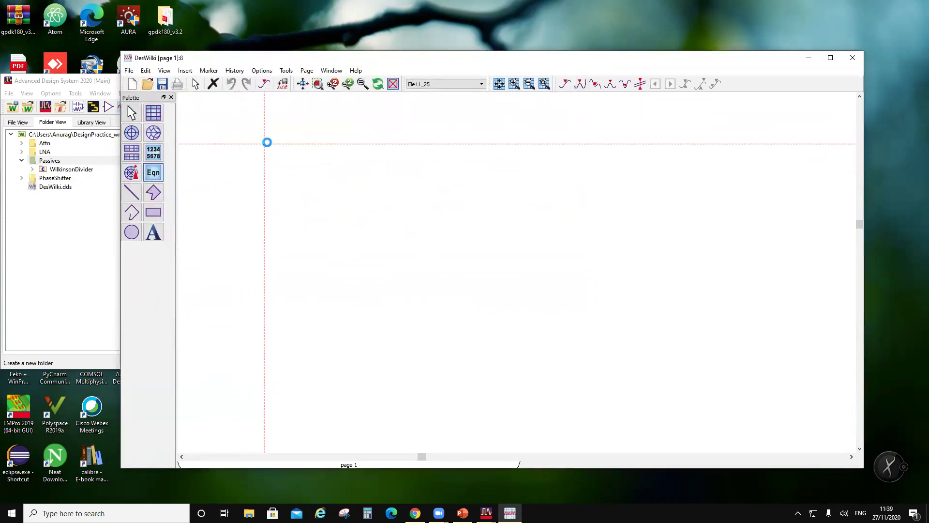
left_click(266, 141)
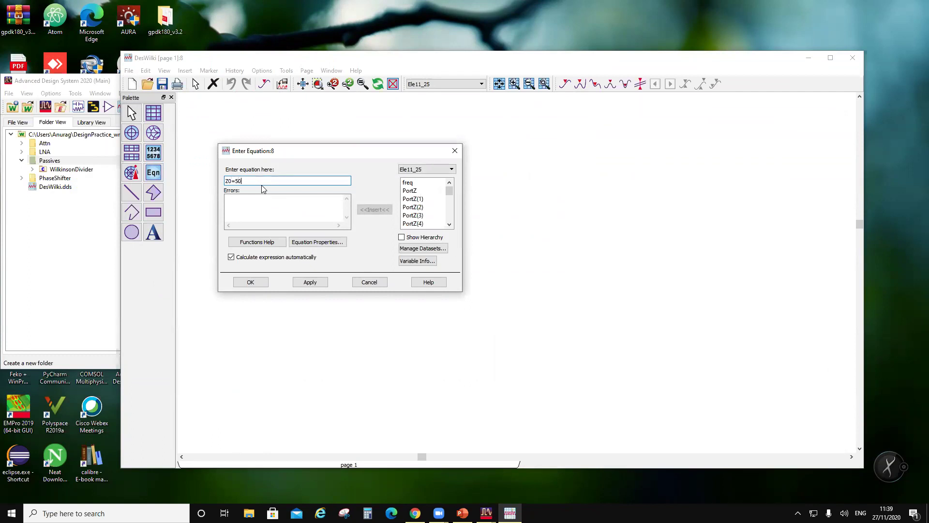
left_click(250, 281)
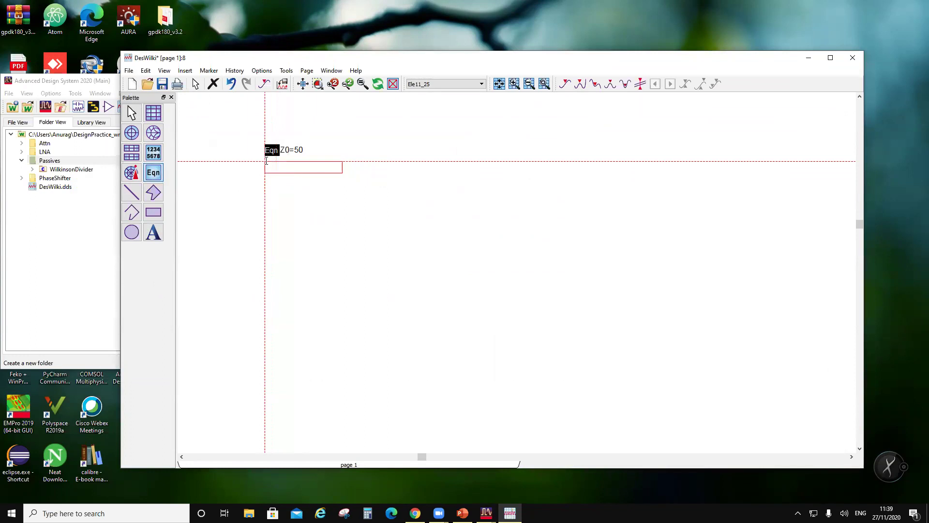
left_click(265, 159)
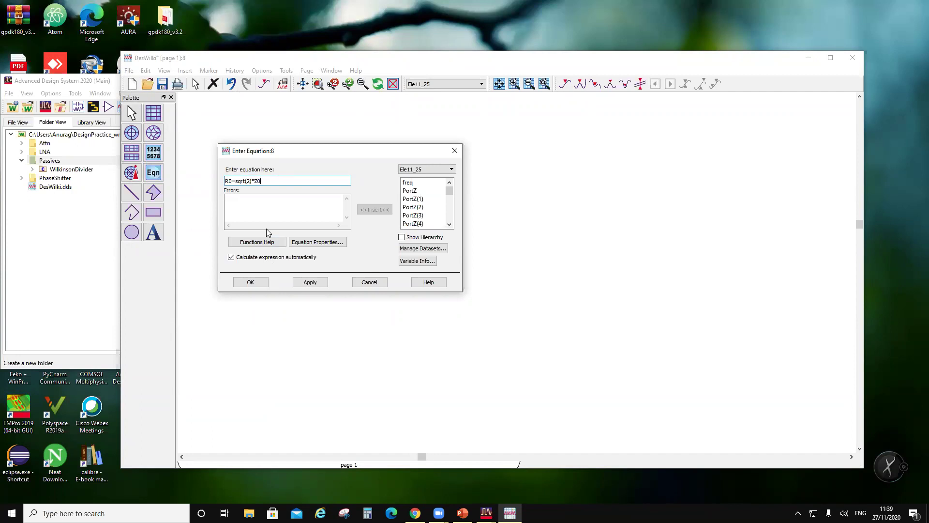
left_click(245, 281)
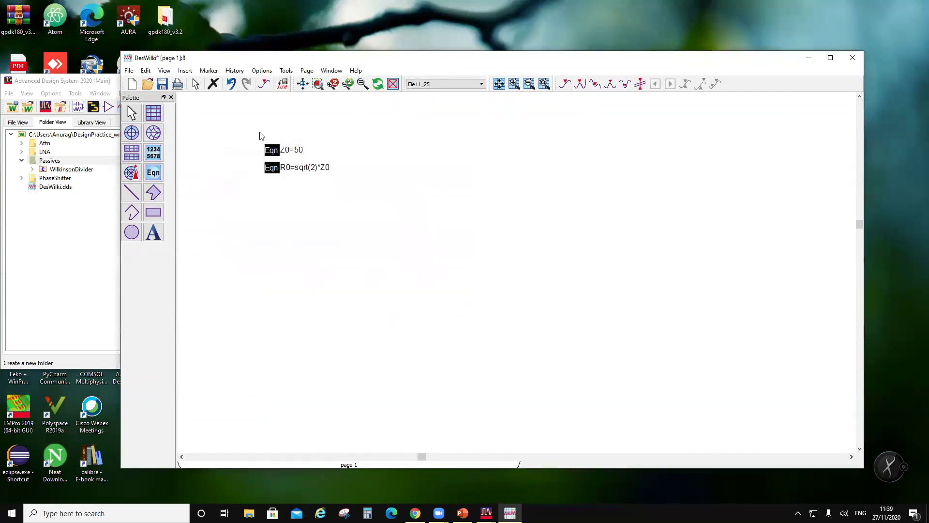
- Add the equation Ls=R0/(2*pi*f0) below R0 and the equation f0=27.9e9 beside Z0
left_click(153, 173)
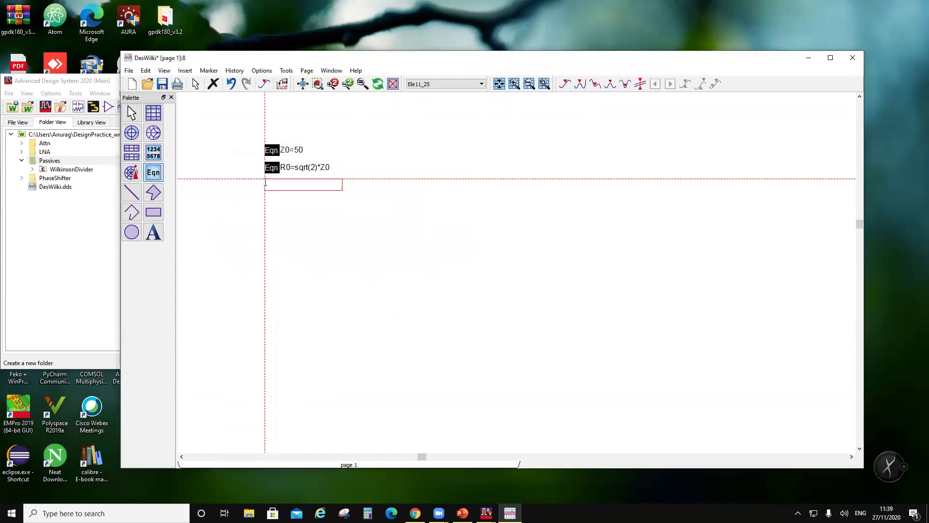
left_click(265, 180)
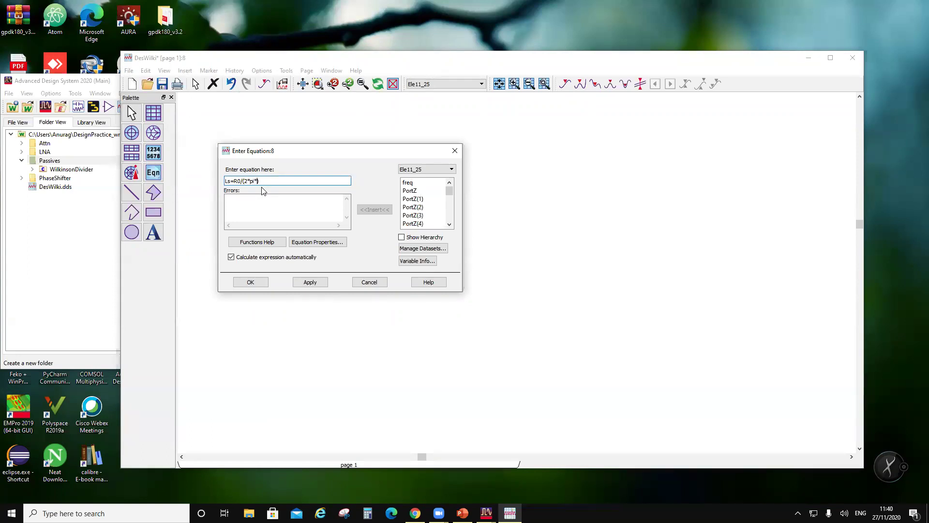
left_click(250, 281)
left_click(156, 173)
left_click(335, 149)
type("e9")
left_click(250, 283)
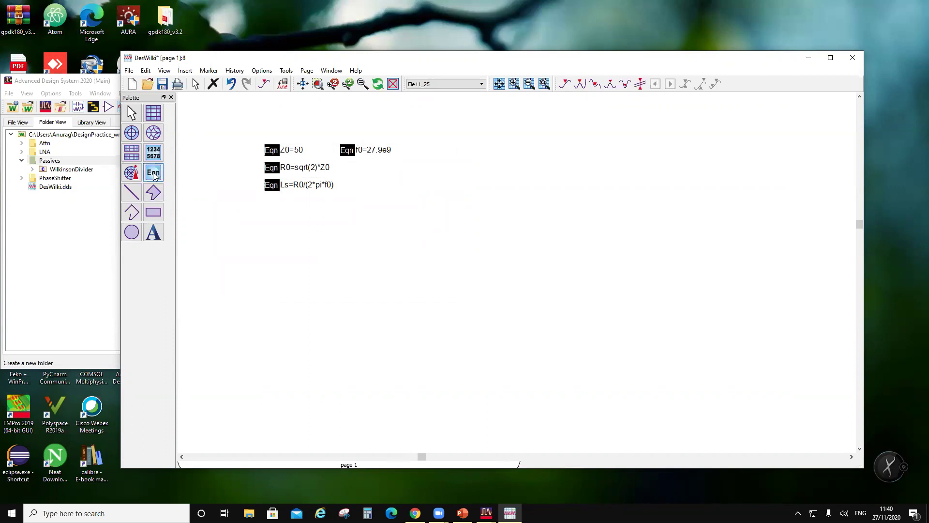
- Add the equation Csh=1/(2*pi*f0*R0), align it under the f0 equation, and save the data display
left_click(154, 152)
left_click(154, 172)
left_click(344, 161)
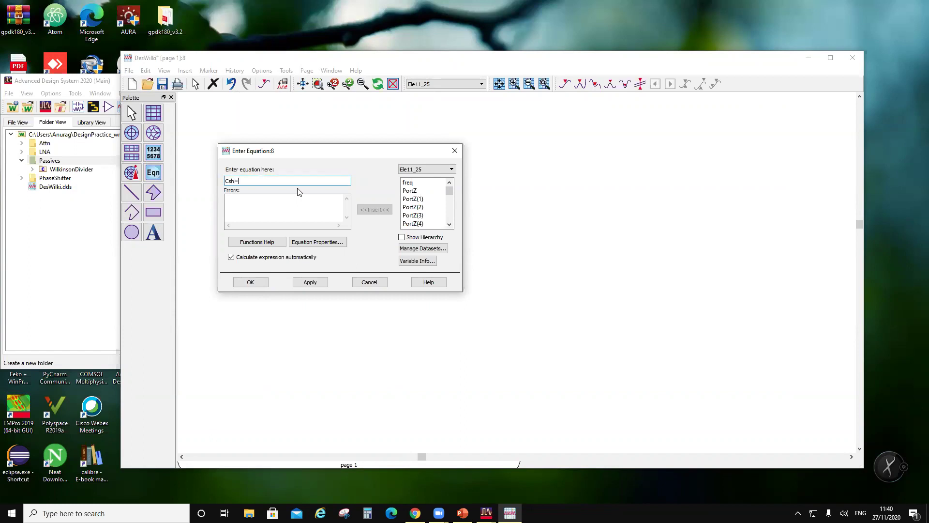
left_click_drag(315, 154, 462, 147)
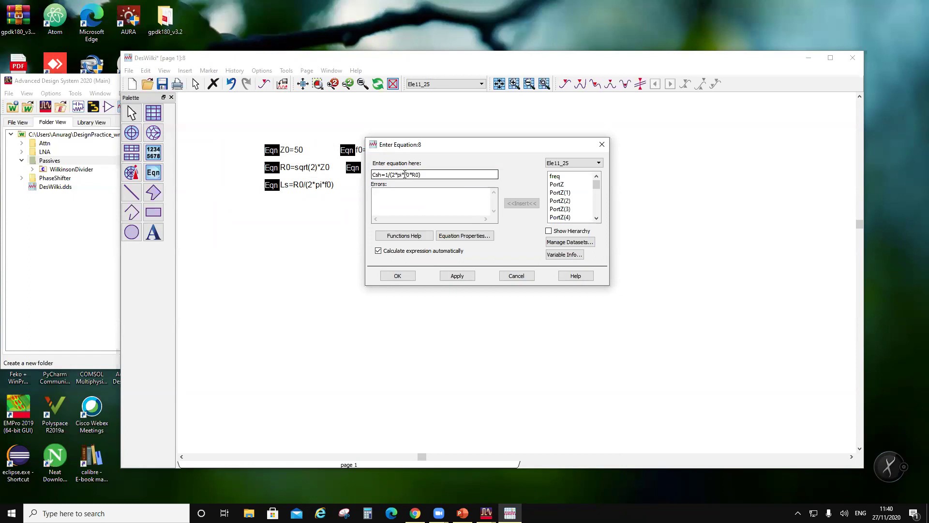
left_click(397, 275)
left_click(343, 172)
left_click_drag(343, 173, 336, 173)
left_click(162, 84)
left_click(391, 206)
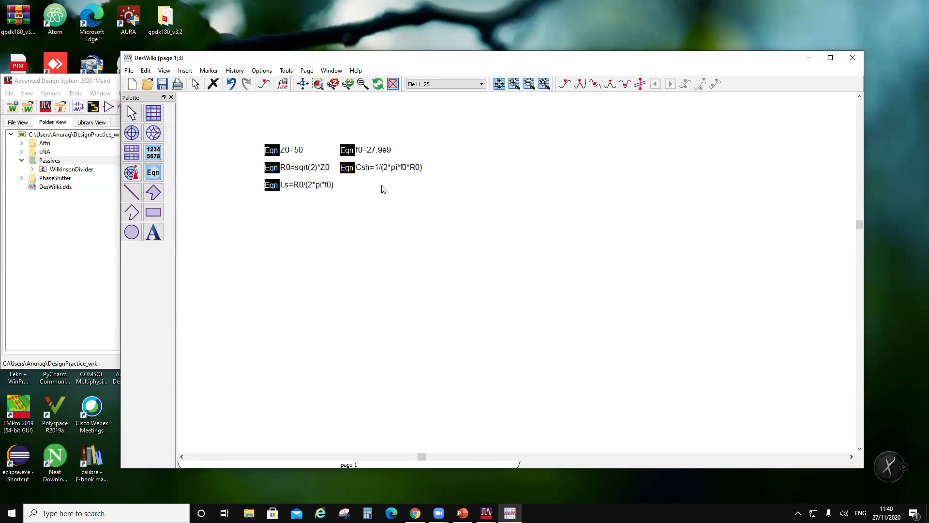
- Insert a list below the equations showing the Ls and Csh equation values, and save the data display
left_click_drag(285, 58, 210, 58)
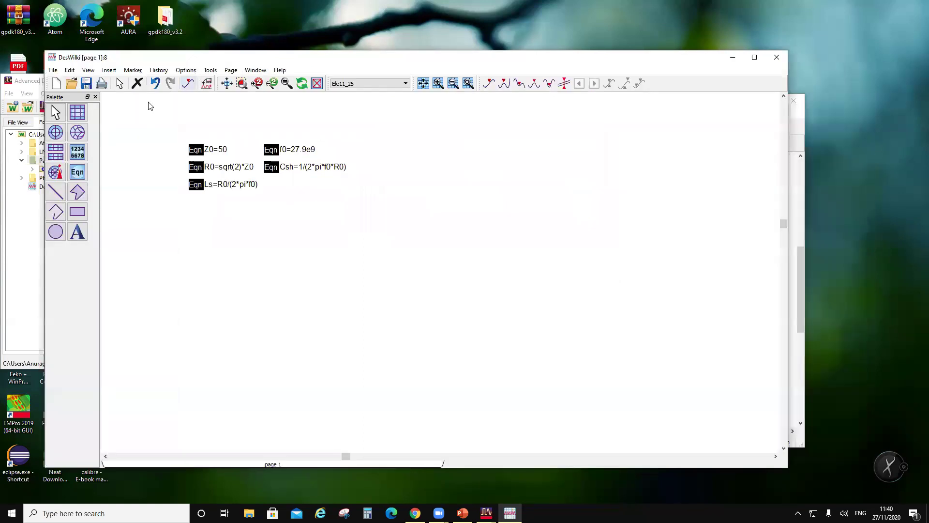
left_click(78, 152)
left_click(206, 211)
left_click(320, 200)
left_click(290, 217)
left_click(278, 236)
left_click(394, 232)
left_click(295, 226)
left_click(387, 231)
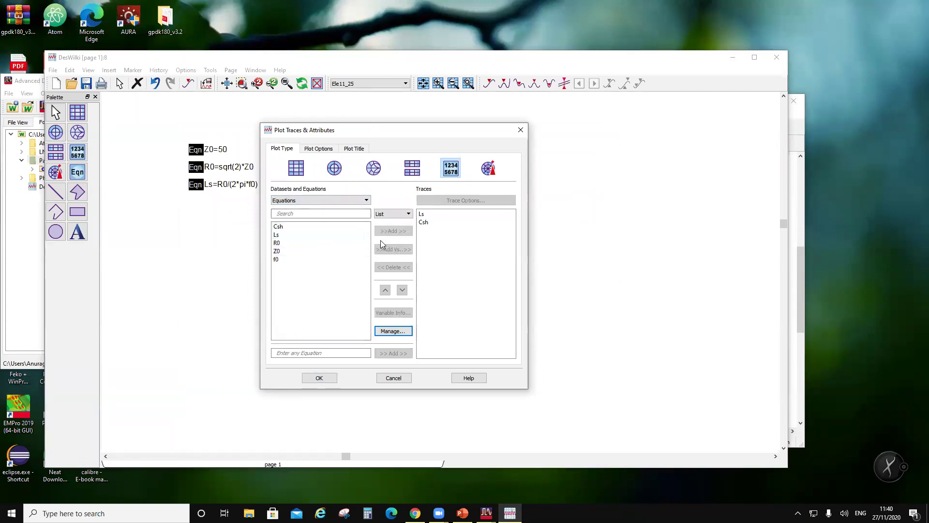
left_click(328, 379)
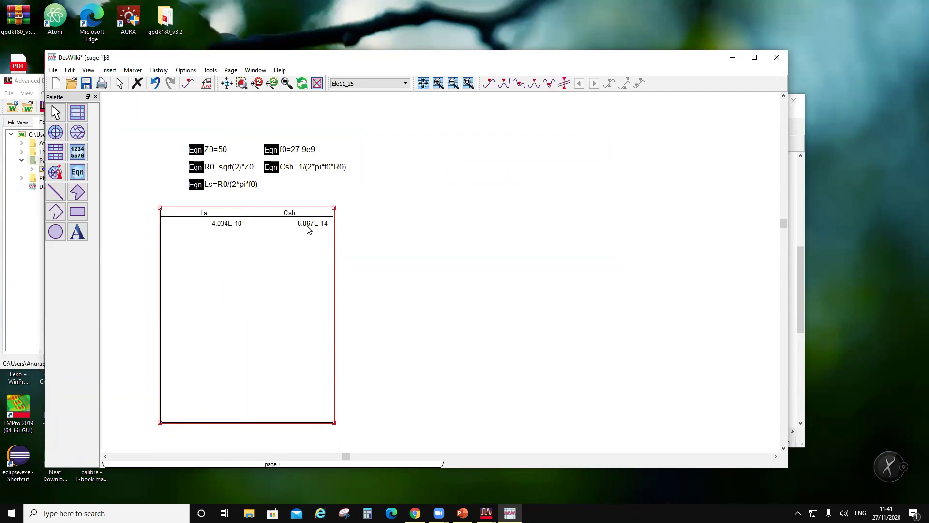
left_click(86, 84)
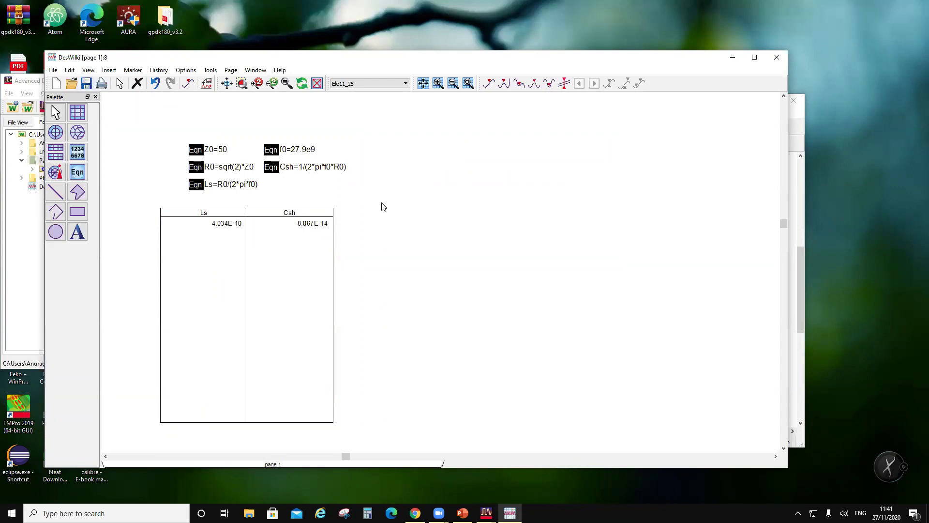
- Switch to the WilkinsonDivider schematic, start inserting a GPDK180 IND inductor, and arrange the windows so the calculated Ls value stays readable
left_click(487, 513)
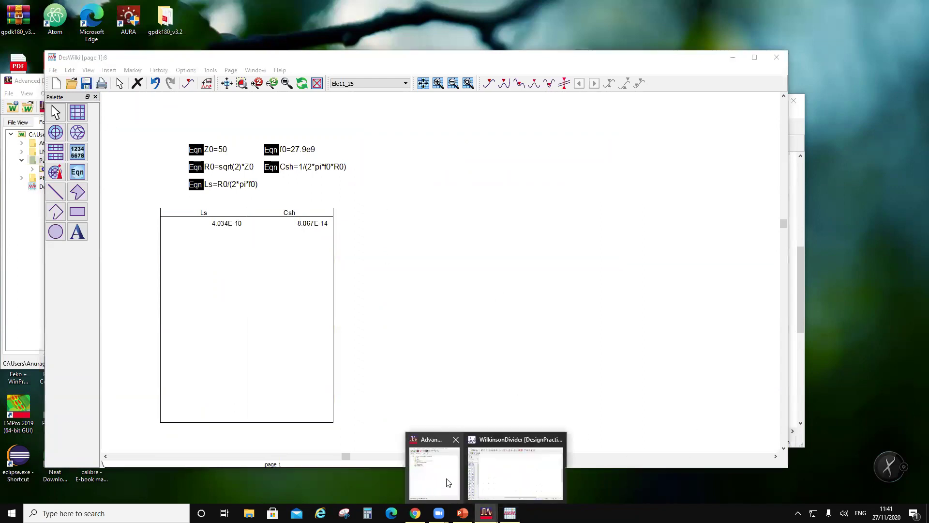
left_click(489, 470)
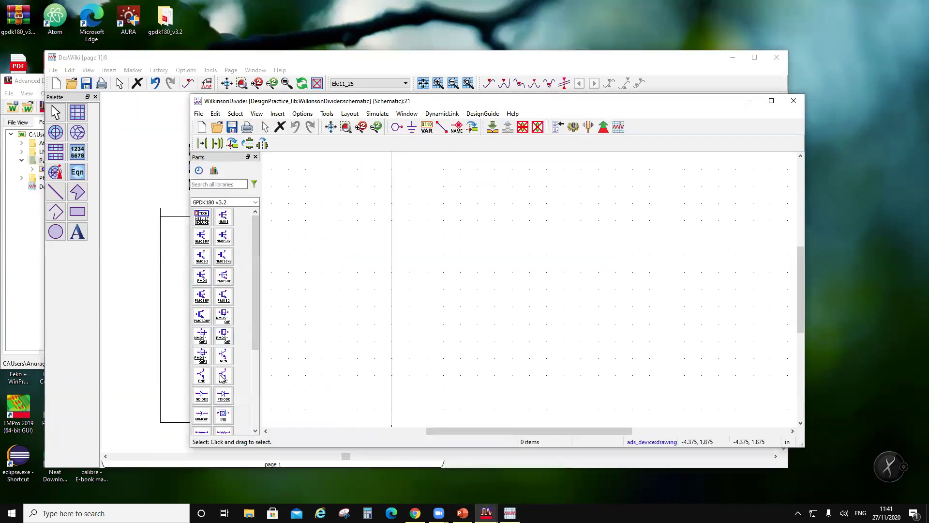
scroll(222, 378, "down", 3)
left_click(223, 358)
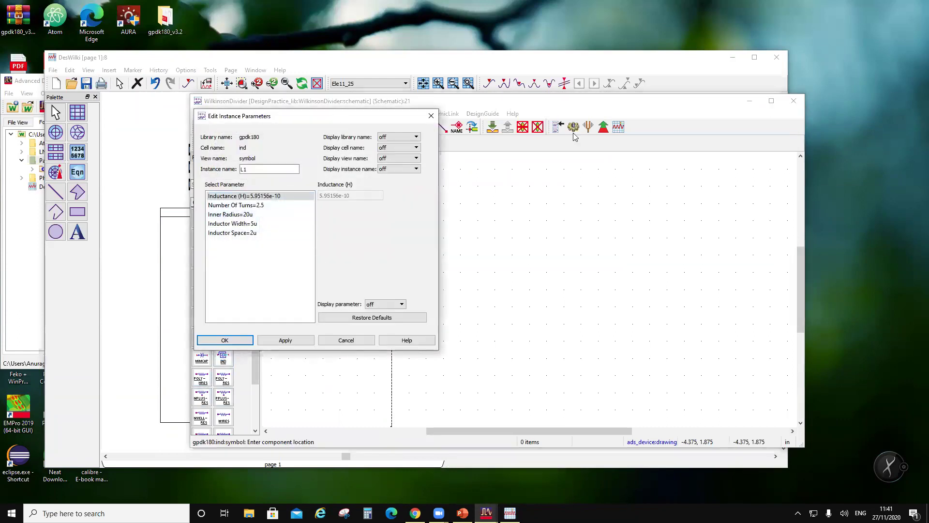
left_click(266, 102)
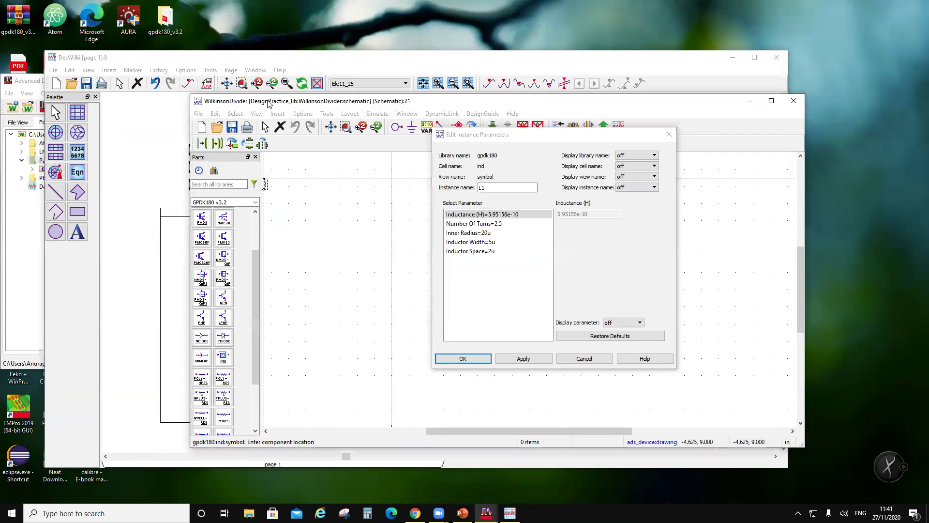
left_click_drag(269, 103, 540, 177)
left_click_drag(509, 138, 379, 112)
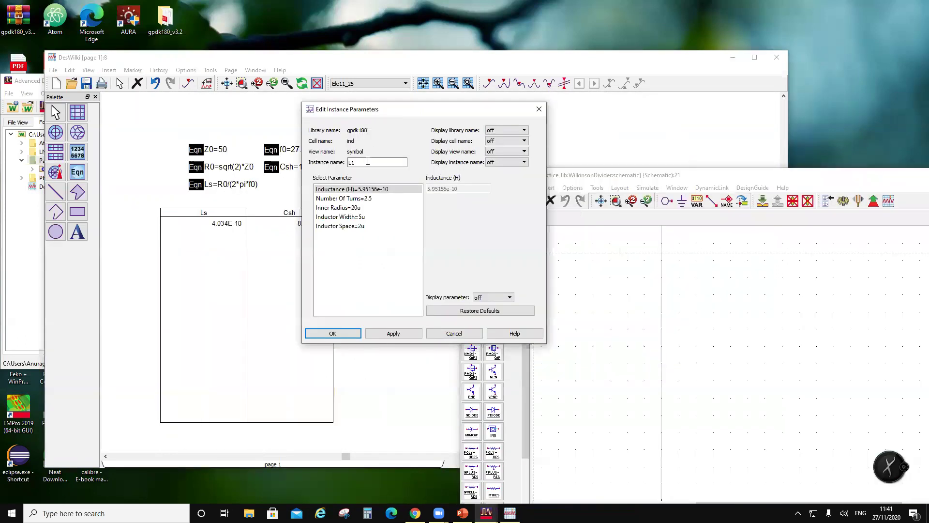
- Set the inductor's number of turns to 1.5
left_click(372, 199)
left_click(430, 189)
left_click(437, 199)
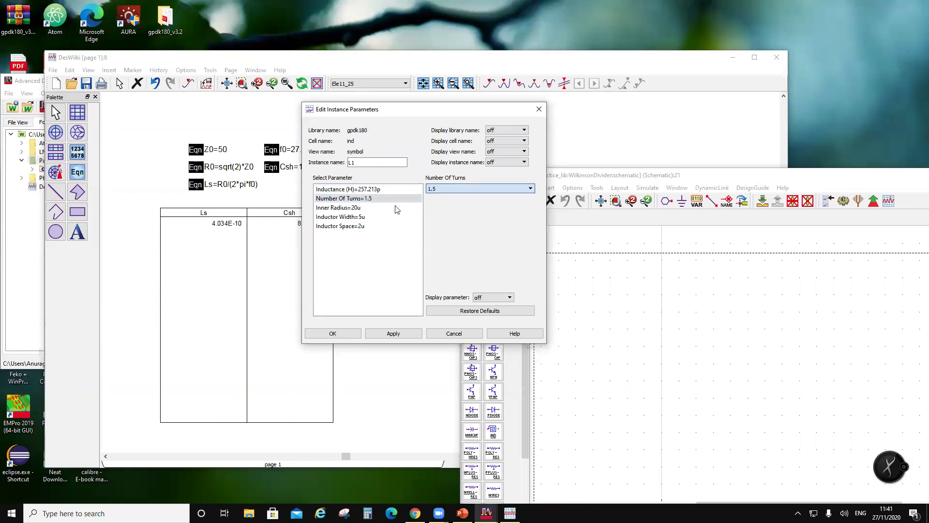
- Try inner radius values of 24u and 28u for the inductor, refreshing its inductance after each one
left_click(355, 207)
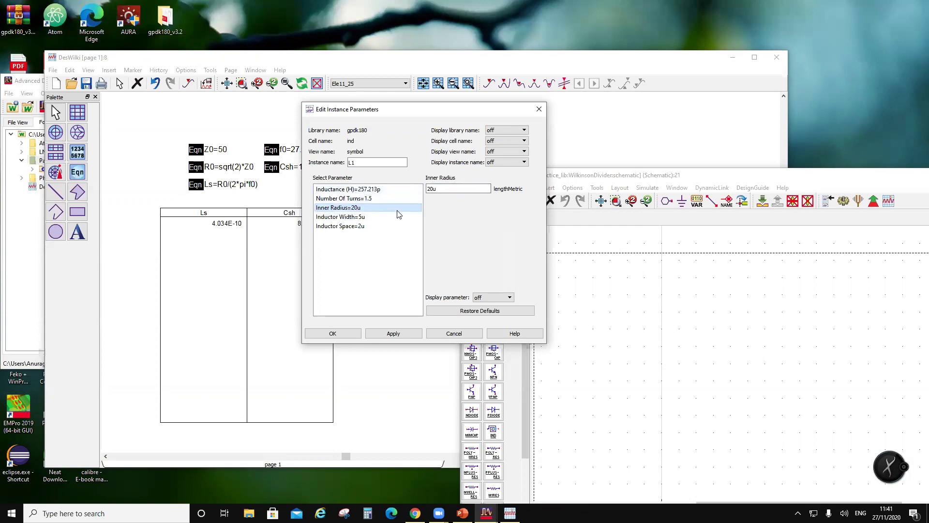
left_click(432, 189)
key("BackSpace")
type("4")
left_click(356, 201)
left_click(360, 210)
left_click(432, 189)
type("8")
left_click(387, 200)
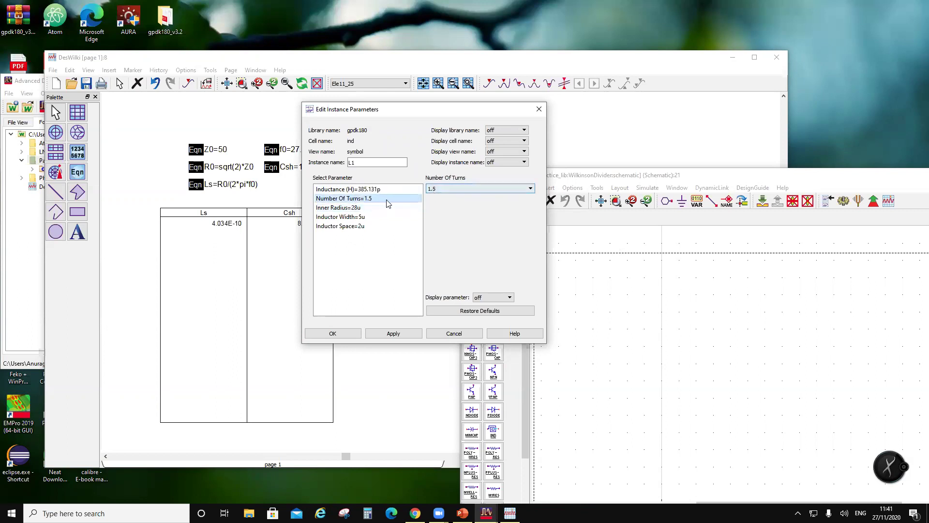
- Try inner radius values of 31u and 29.6u for the inductor and check the resulting inductance against Ls
left_click(360, 207)
left_click(432, 190)
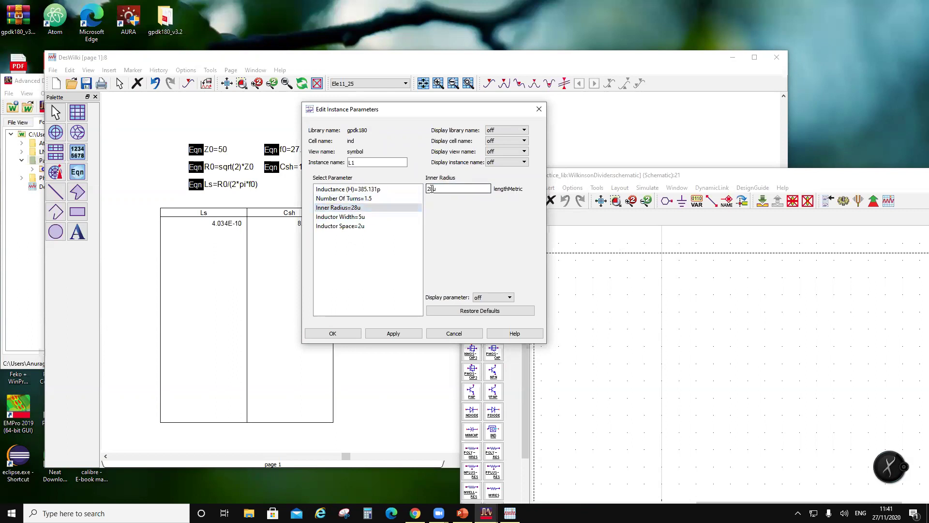
key("BackSpace")
key("BackSpace")
type("31")
left_click(385, 200)
left_click(363, 209)
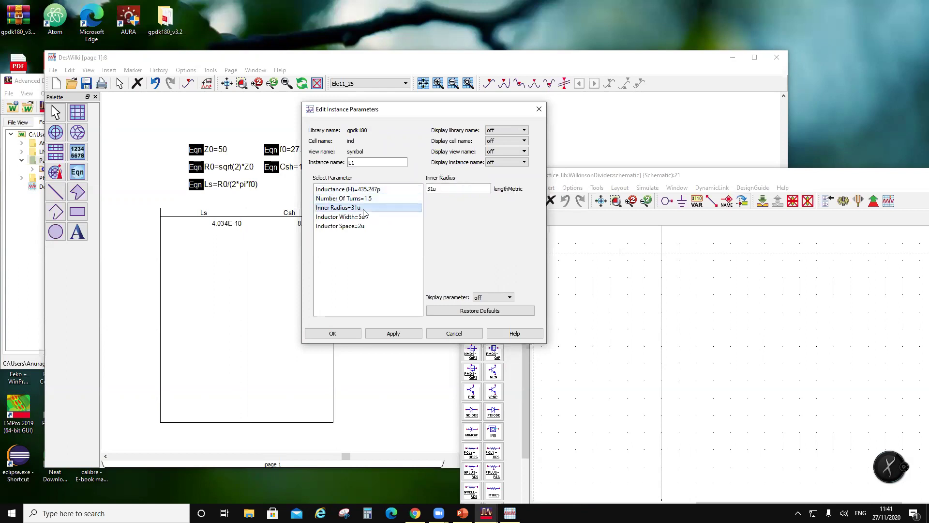
left_click(432, 189)
type("29.6")
left_click(404, 199)
left_click(400, 208)
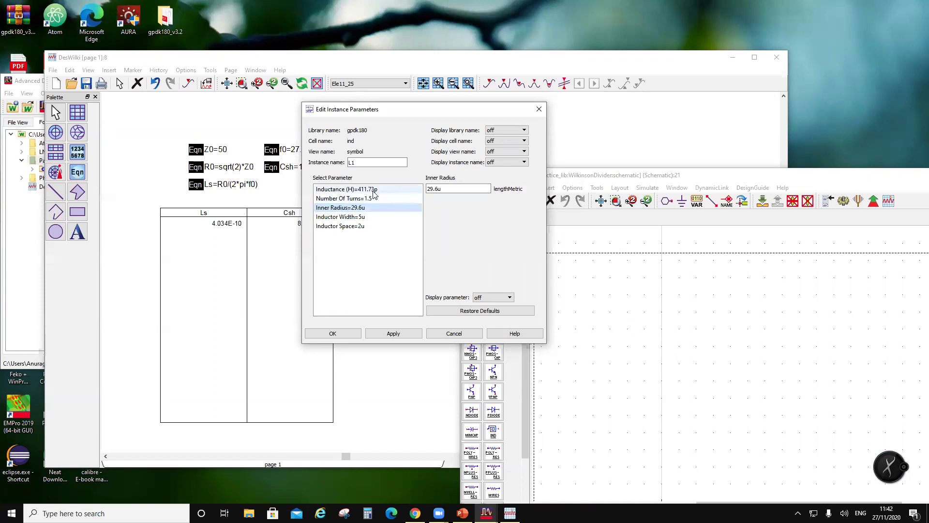
- Try inner radius values of 29u and 29.2u for the inductor to bring its inductance closer to Ls
left_click(440, 189)
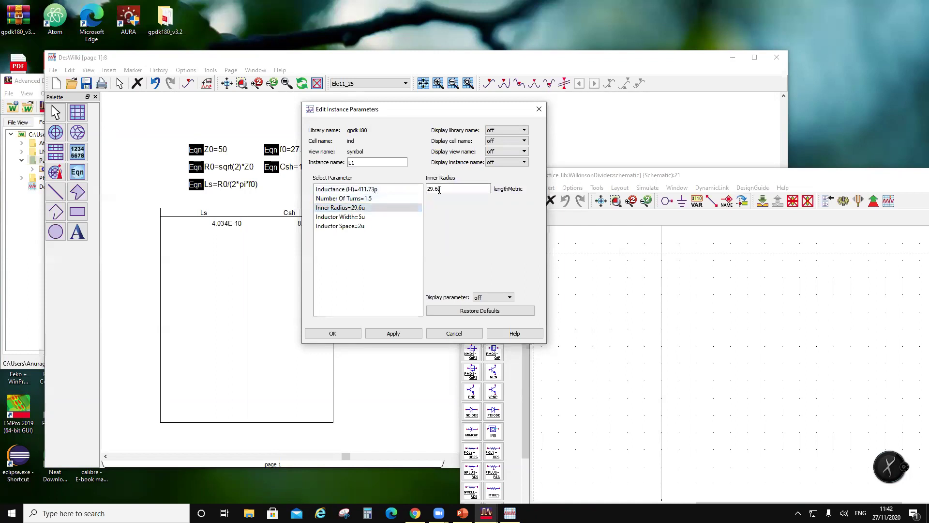
key("Delete")
key("Delete")
left_click(391, 198)
left_click(391, 208)
left_click(434, 190)
type(".2")
left_click(382, 198)
left_click(391, 208)
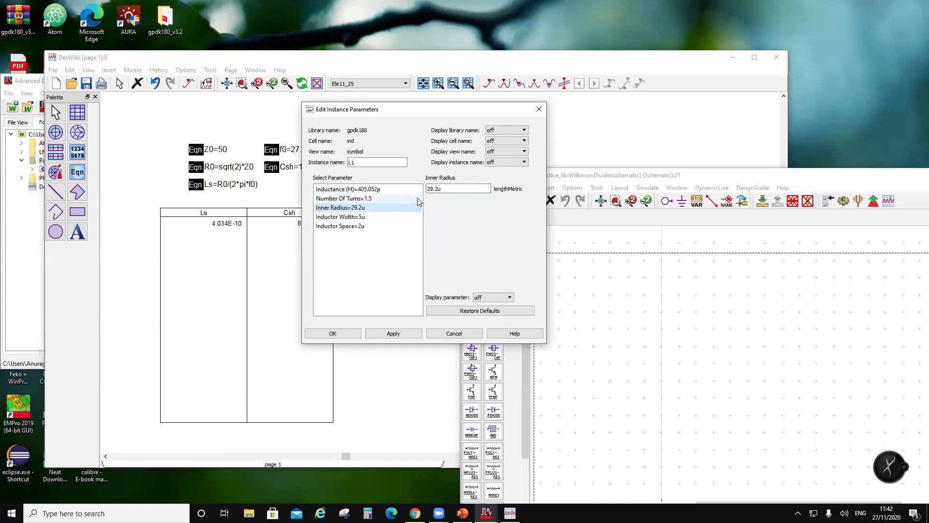
- Set the inductor's inner radius to 29.1u and accept the instance parameters
left_click(434, 189)
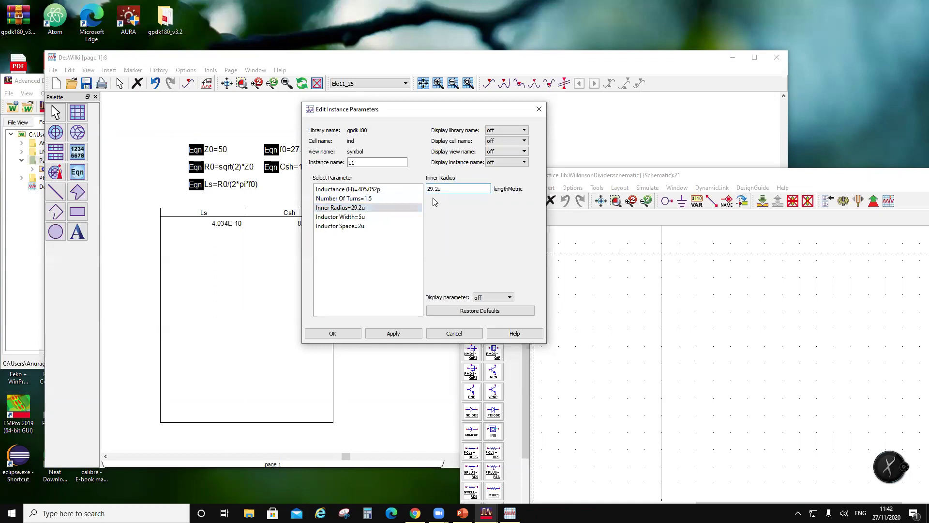
key("Delete")
type("1")
left_click(387, 198)
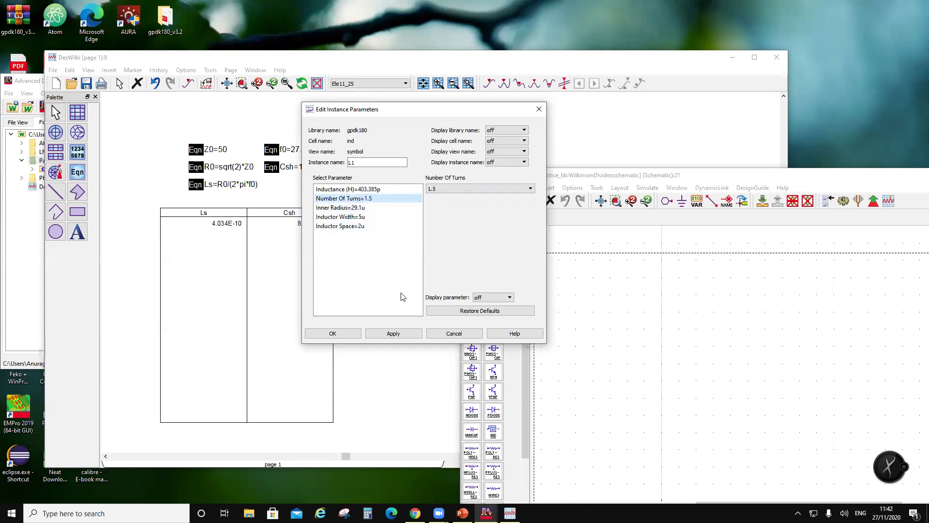
left_click(333, 334)
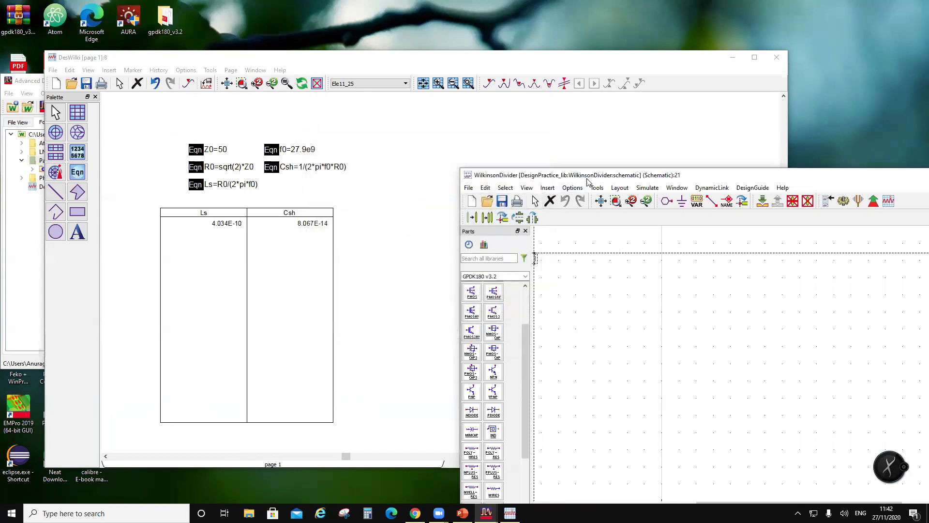
- Place two of the configured inductors in the schematic, one above and one below the horizontal axis near the origin
left_click_drag(582, 176, 276, 147)
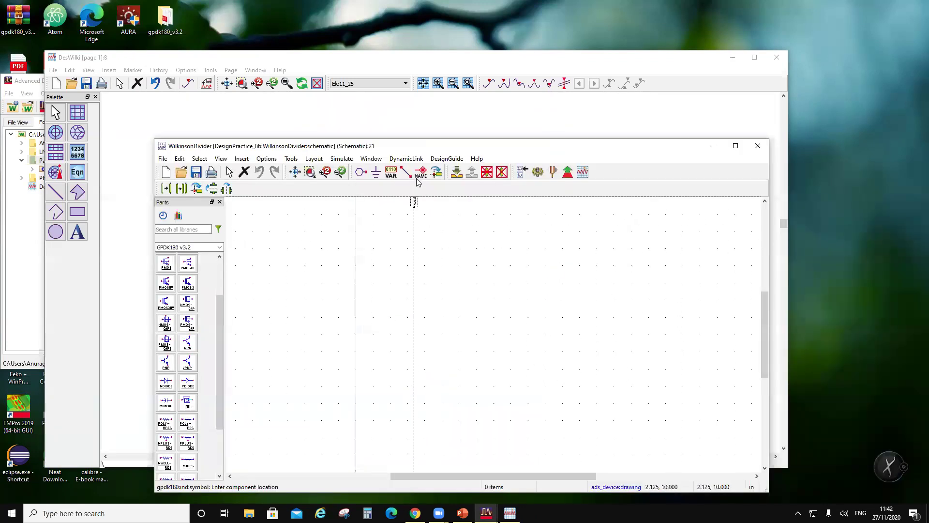
scroll(474, 382, "up", 1)
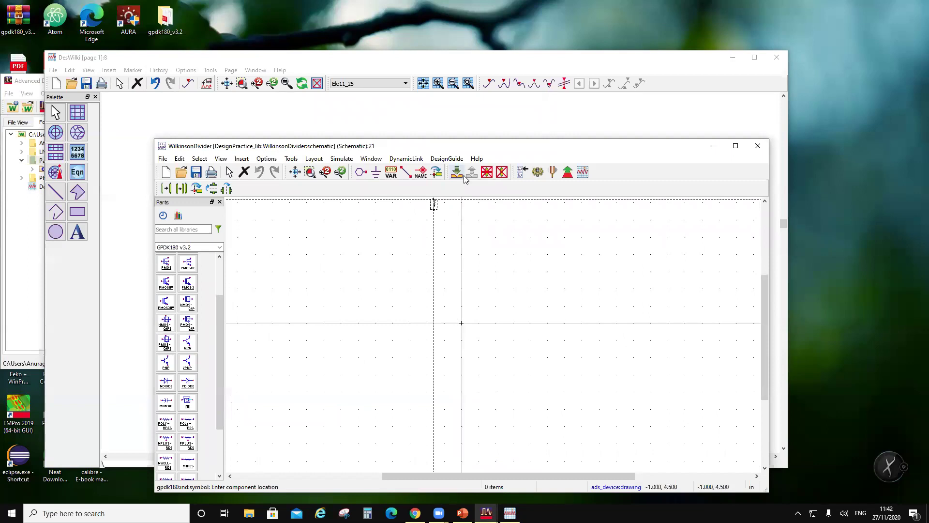
left_click(483, 287)
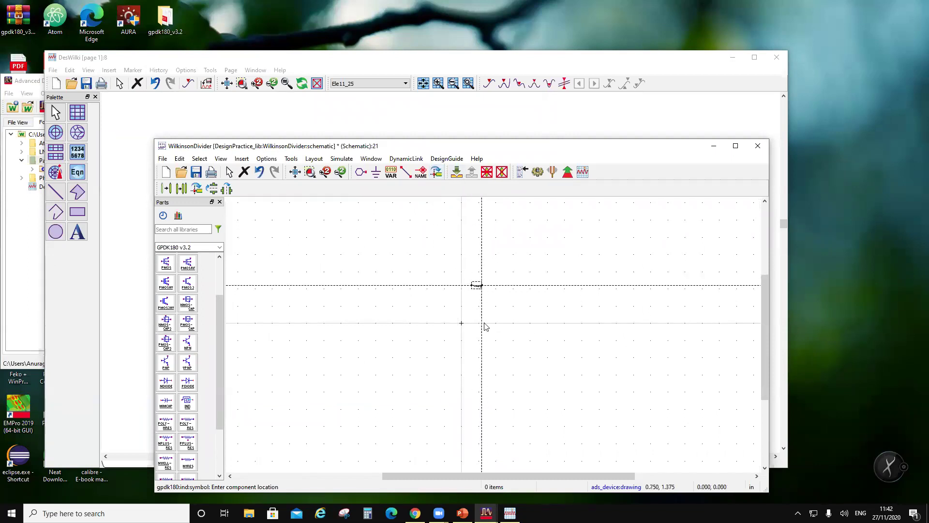
left_click(483, 337)
key("Escape")
scroll(496, 271, "up", 2)
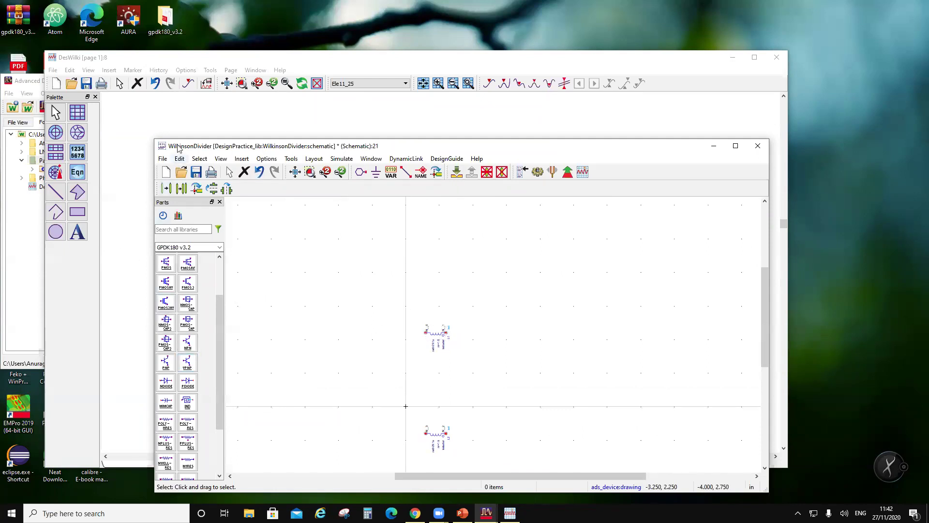
- Check the calculated Csh value in the DesWilki data display, then start inserting a GPDK180 MIMCAP capacitor in the schematic
left_click(188, 120)
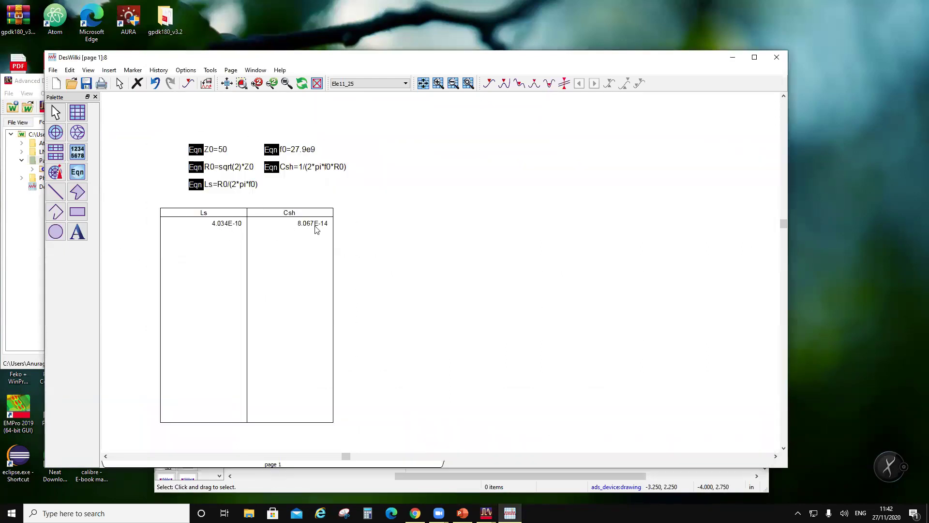
left_click(321, 473)
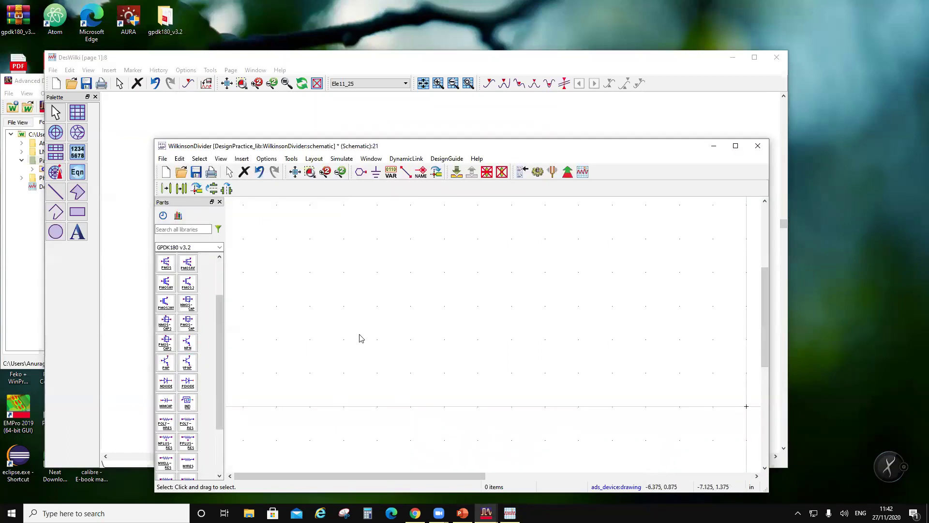
left_click(310, 172)
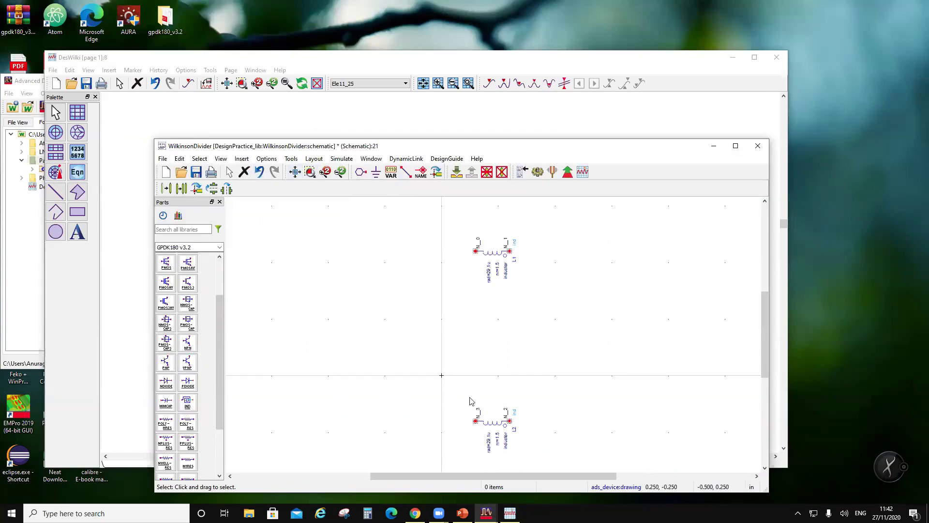
scroll(191, 411, "down", 3)
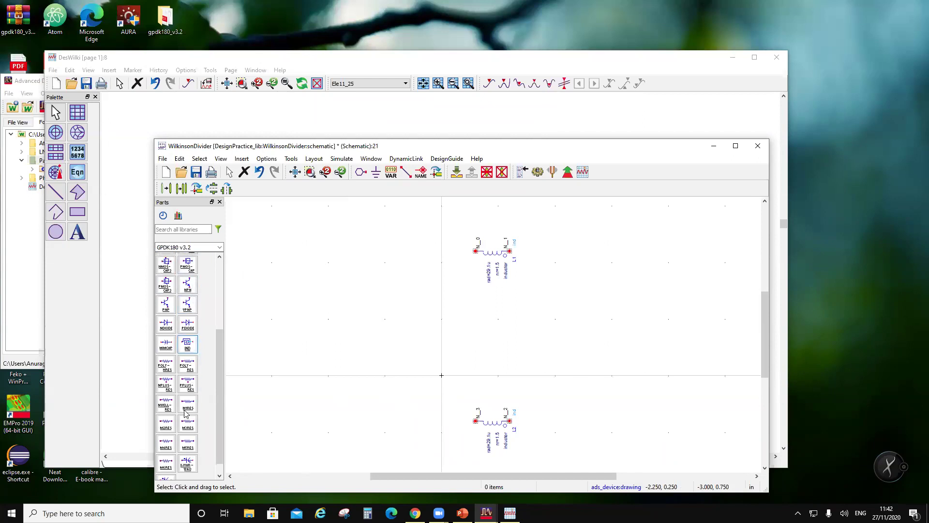
left_click(166, 345)
- Try a width of 10u and a length of 10u for the MIM capacitor
left_click(329, 216)
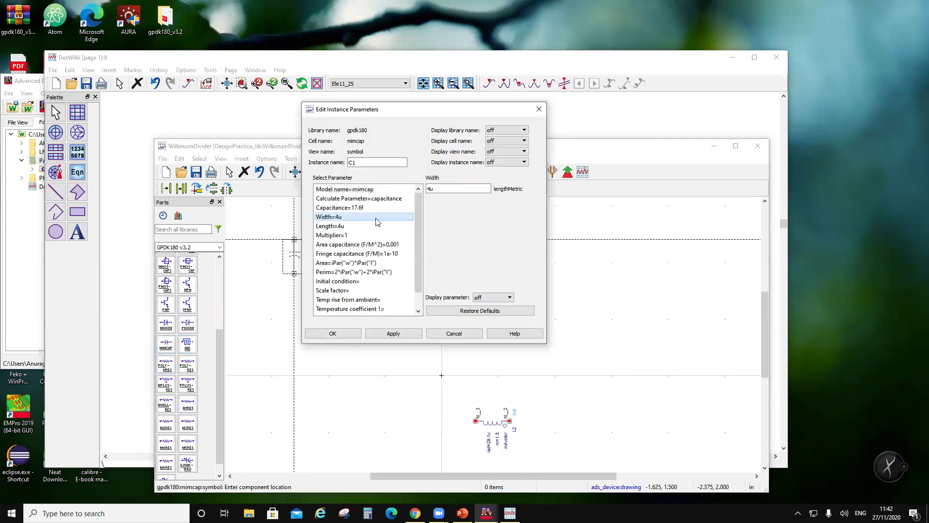
left_click(384, 217)
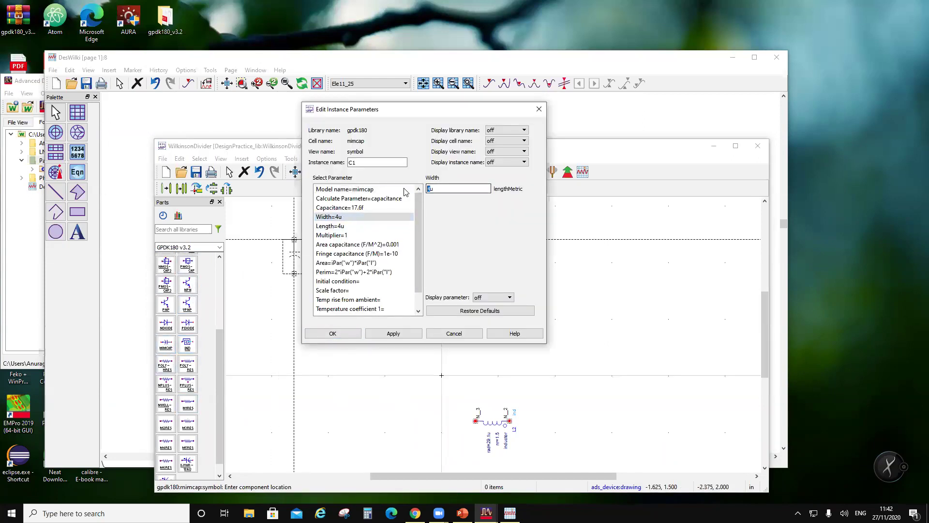
type("10u")
left_click(389, 225)
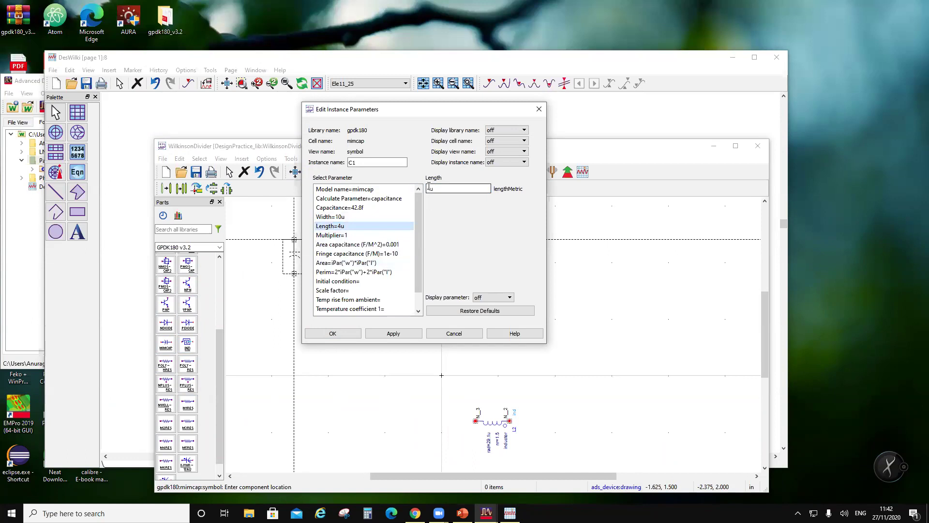
double_click(429, 189)
type("10u")
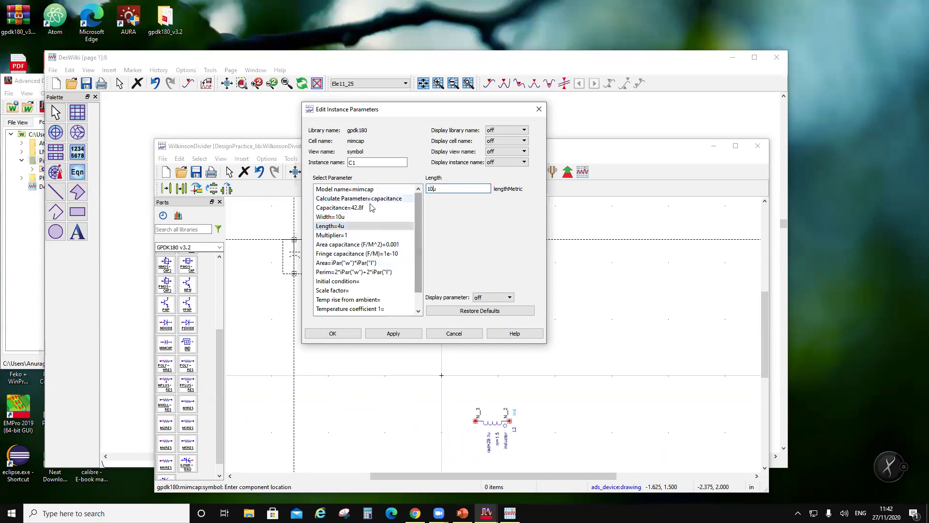
- Set the MIM capacitor's width and length to 9u each and check its capacitance
left_click(364, 220)
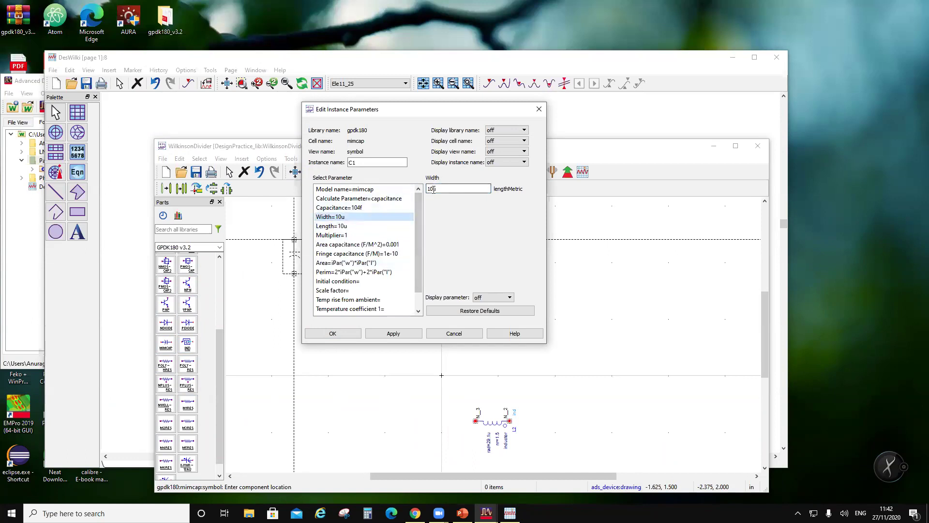
type("9u")
left_click(369, 226)
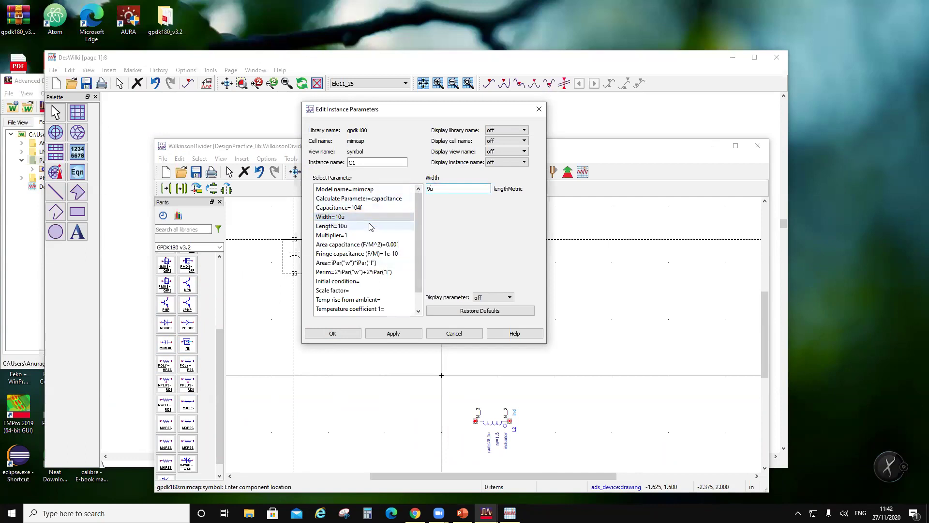
type("9u")
left_click(382, 207)
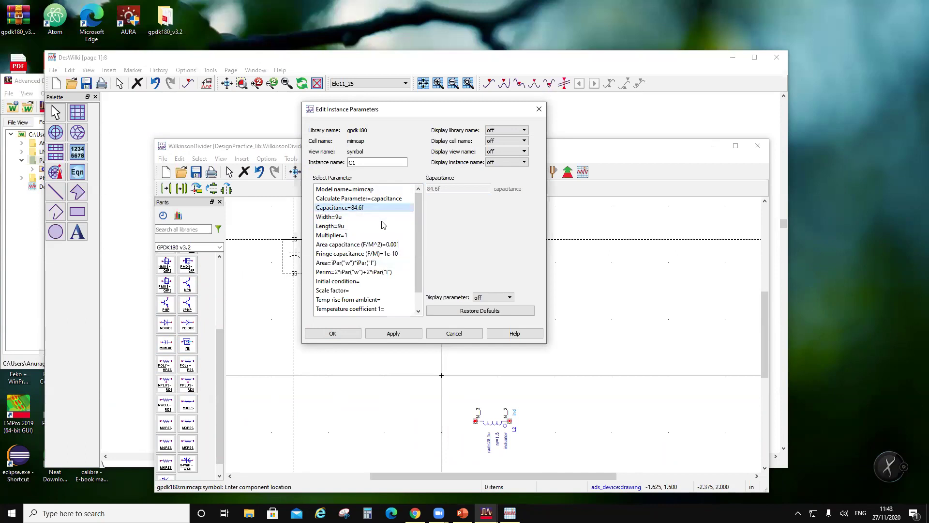
- Try MIM capacitor widths of 8.6u and 8.5u, and change the length to 8.5u
left_click(390, 217)
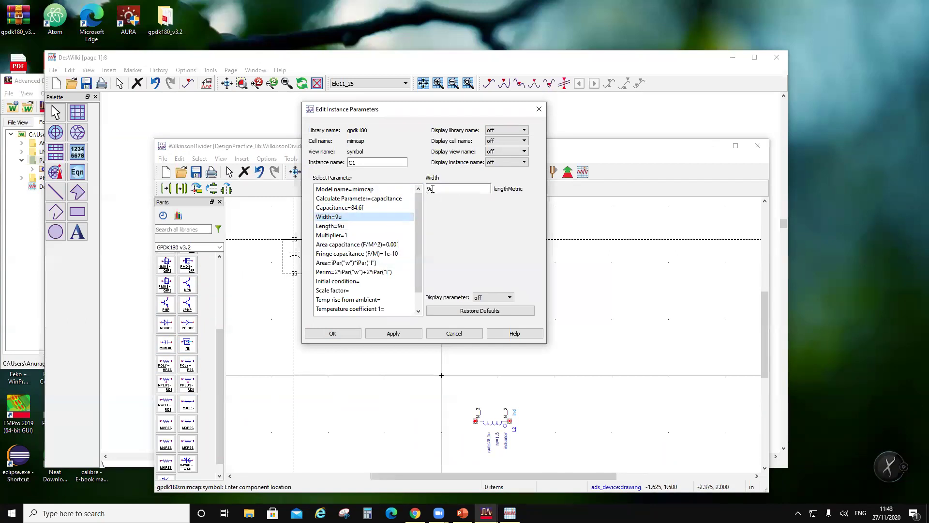
type("8.6")
left_click(358, 226)
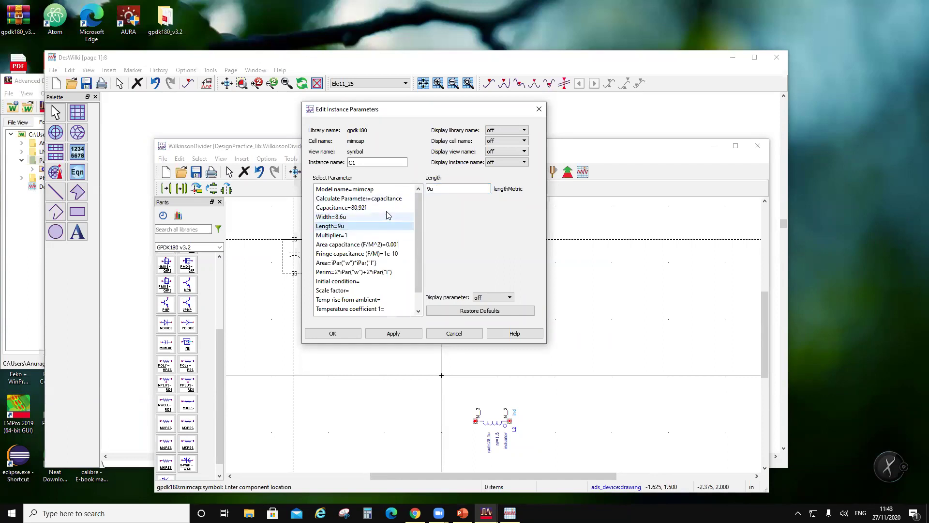
left_click(356, 217)
left_click(434, 189)
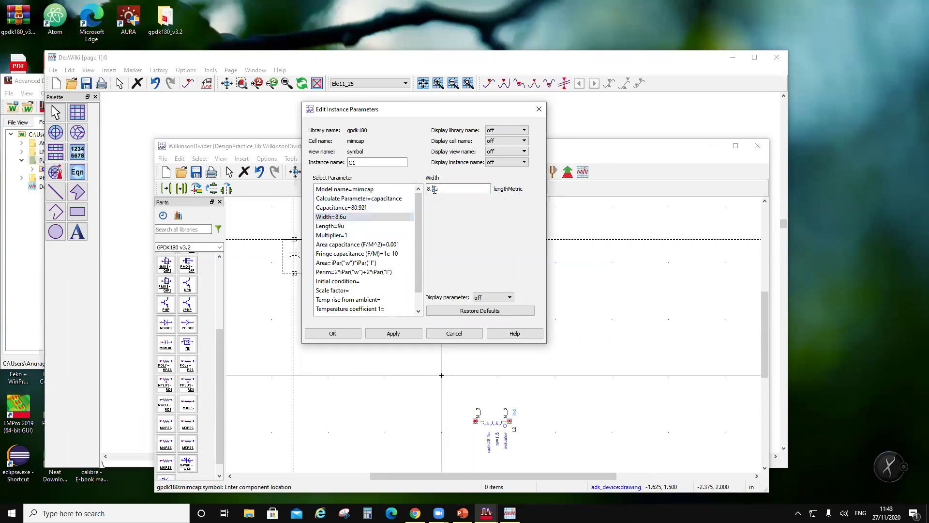
type("5")
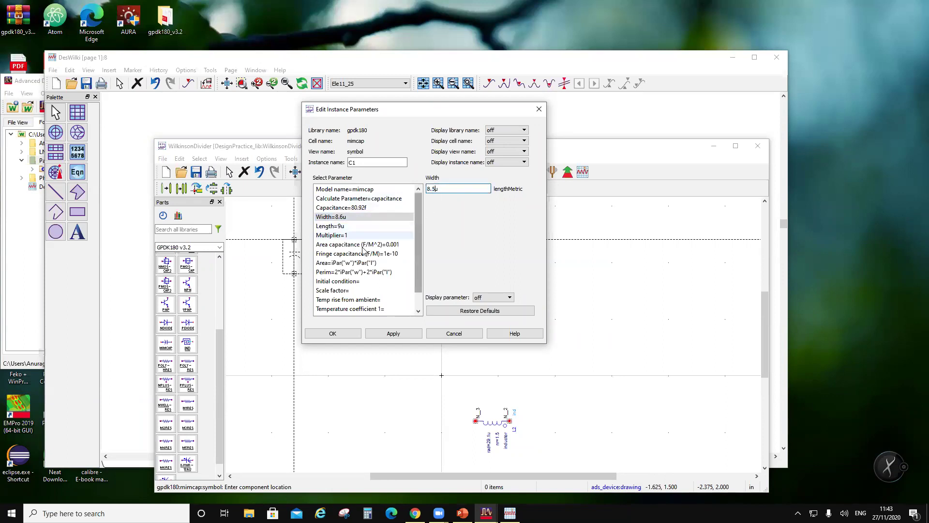
left_click(382, 225)
left_click_drag(431, 189, 417, 199)
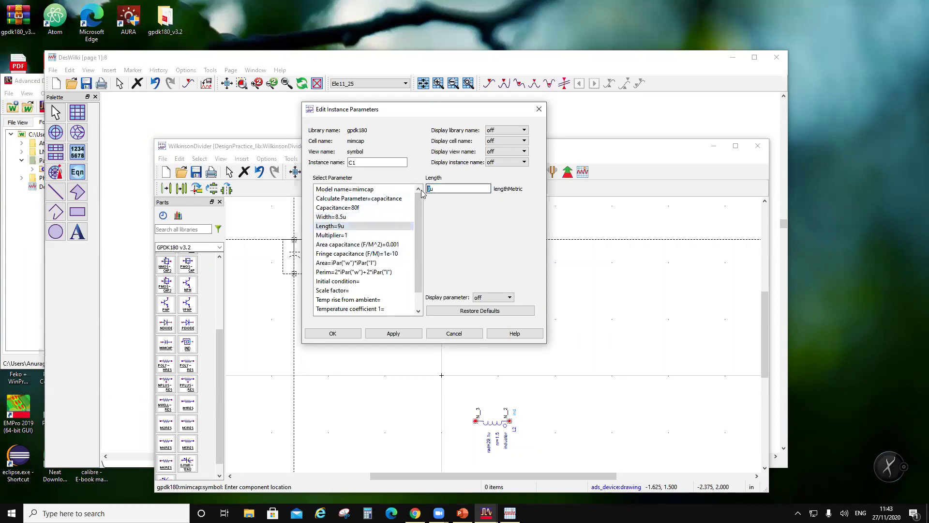
type("8.5")
- Try a width and length of 8.6u each for the MIM capacitor
left_click(371, 219)
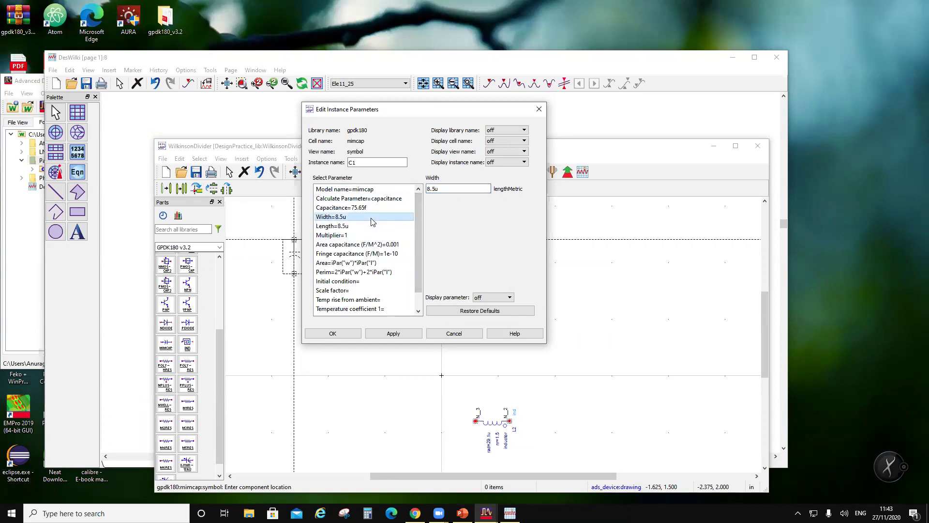
left_click(437, 190)
type("6")
left_click(373, 226)
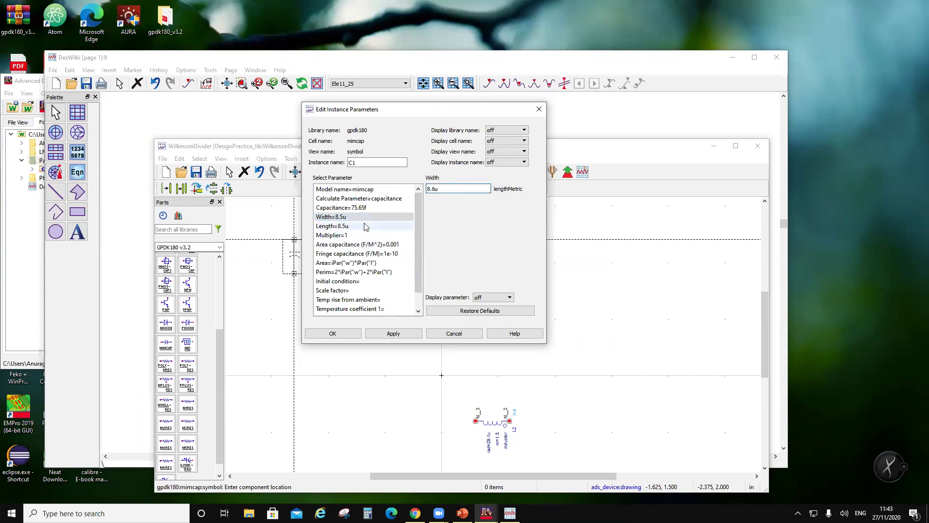
left_click(434, 189)
key("BackSpace")
type("6")
left_click(360, 225)
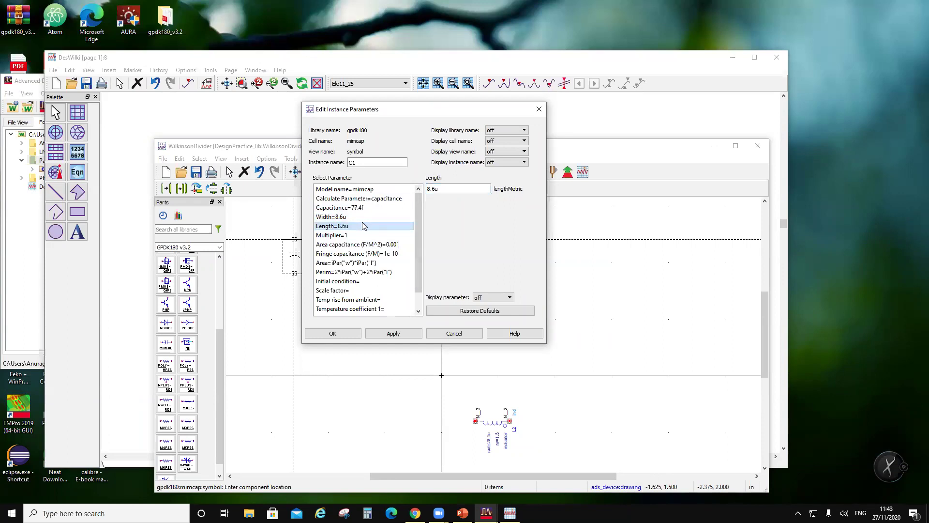
- Try a width and length of 8.7u each for the MIM capacitor
left_click(358, 217)
left_click(434, 189)
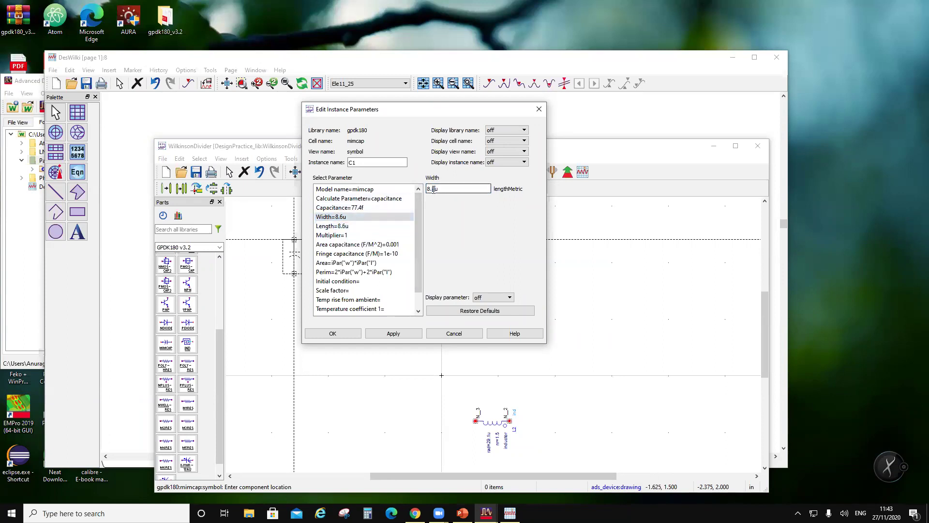
key("BackSpace")
type("7")
left_click(373, 225)
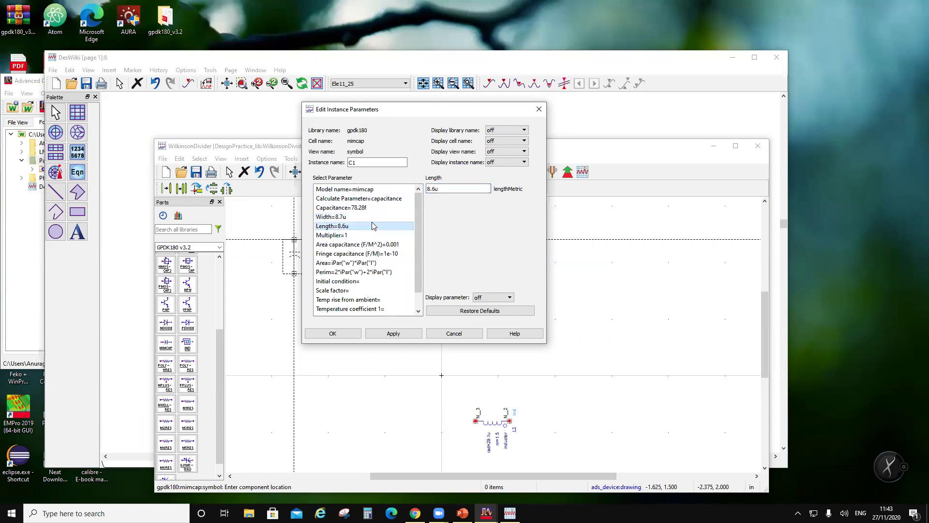
left_click(433, 189)
key("BackSpace")
type("7")
- Set the MIM capacitor's width and length to 8.8u each and accept the parameters
left_click(385, 217)
left_click(434, 189)
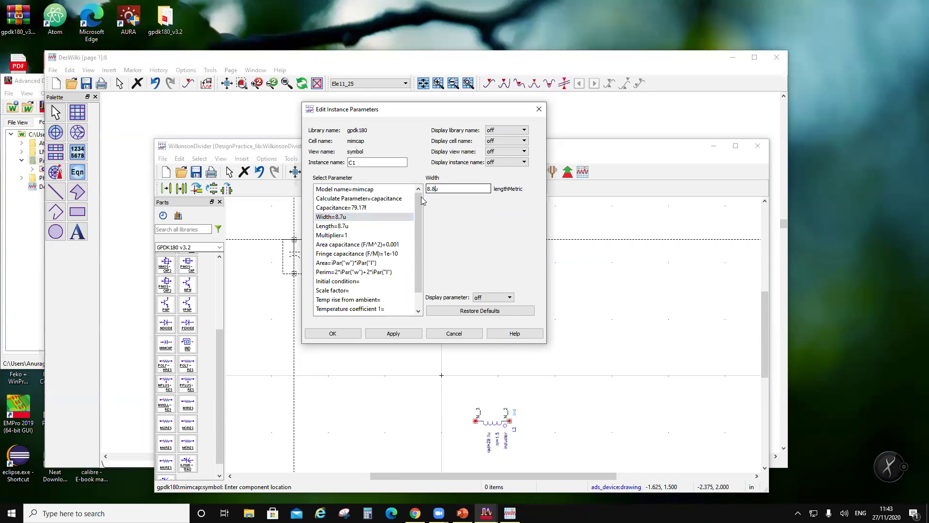
type("8")
left_click(380, 226)
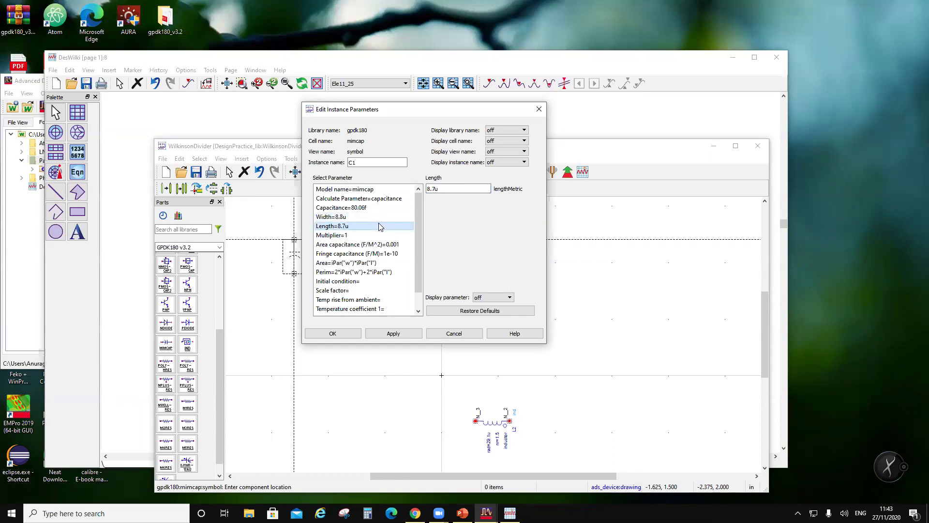
left_click(434, 189)
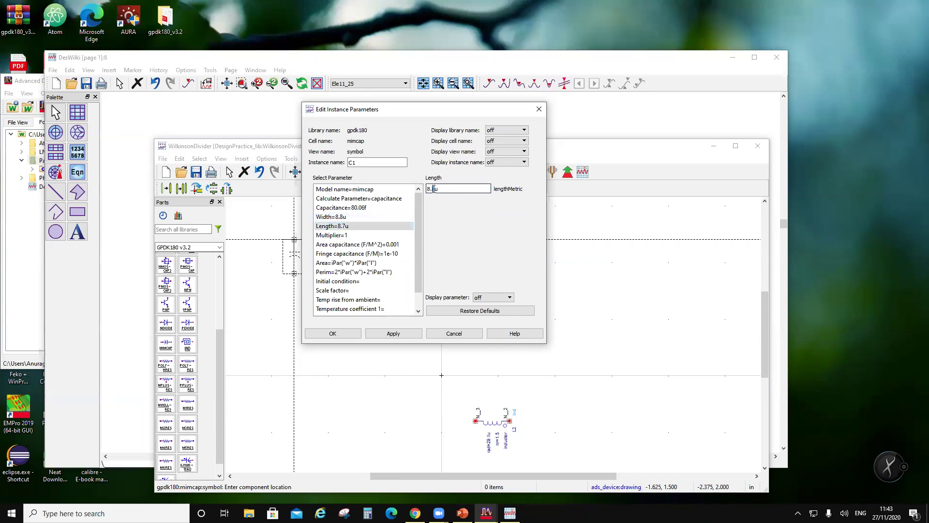
type("8")
left_click(370, 218)
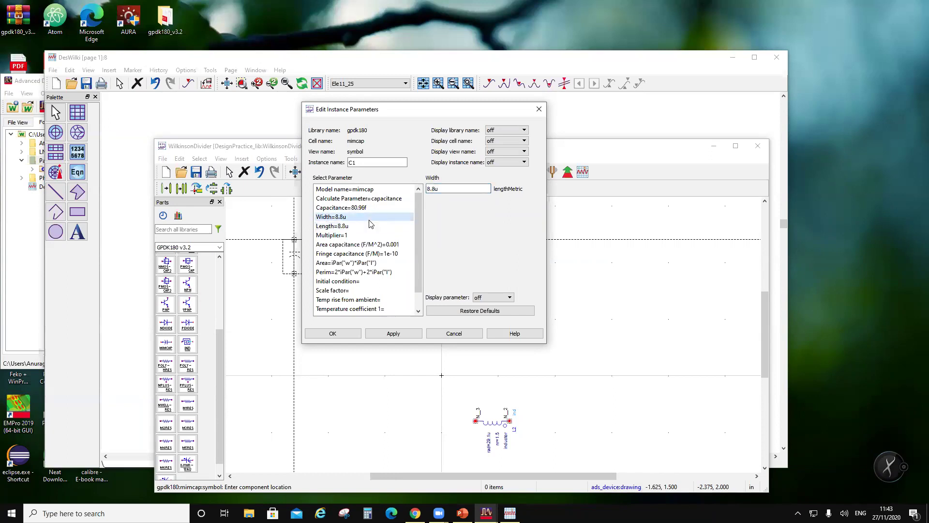
left_click(347, 335)
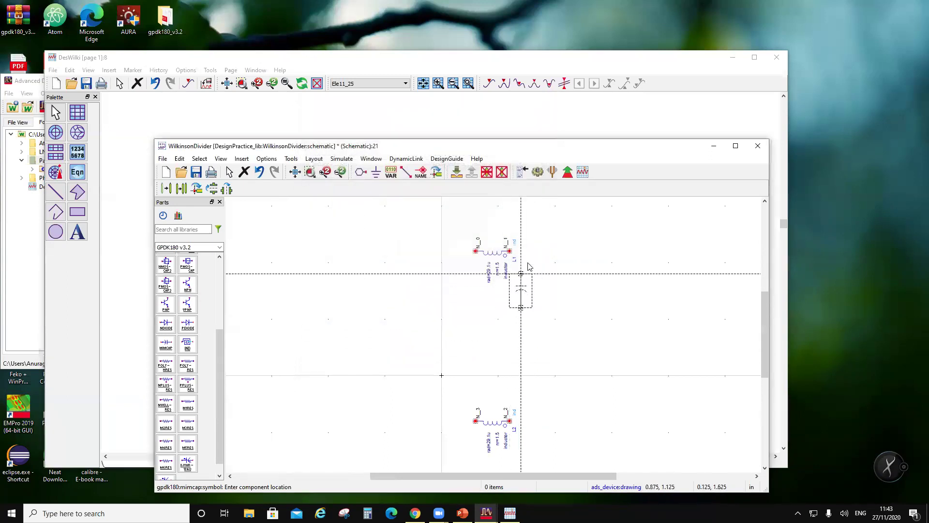
- Place four of the 8.8u capacitors: one right of each inductor and two side by side left of the vertical axis
left_click(544, 264)
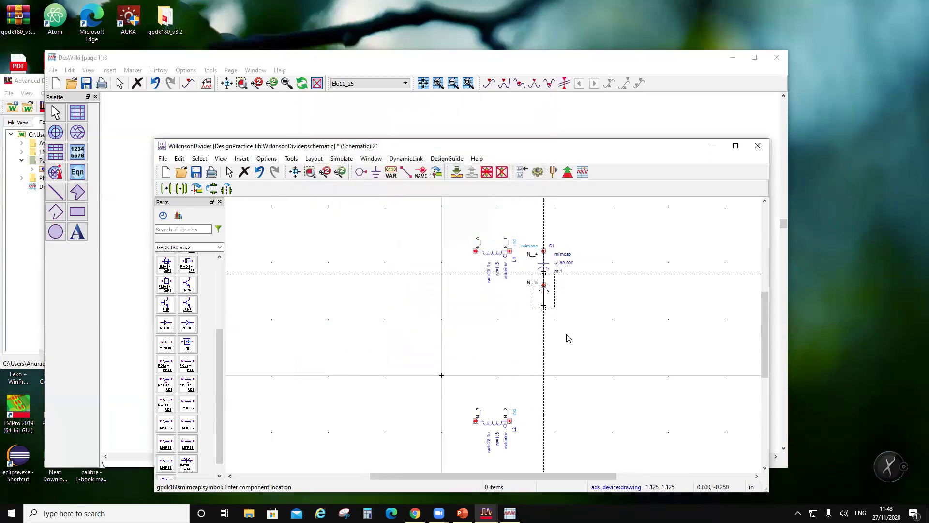
left_click(543, 421)
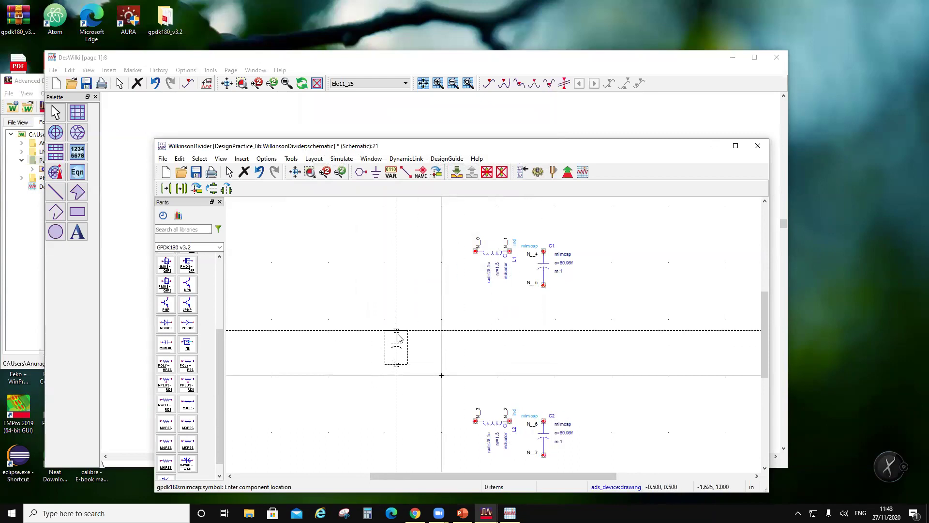
left_click(367, 339)
left_click(412, 339)
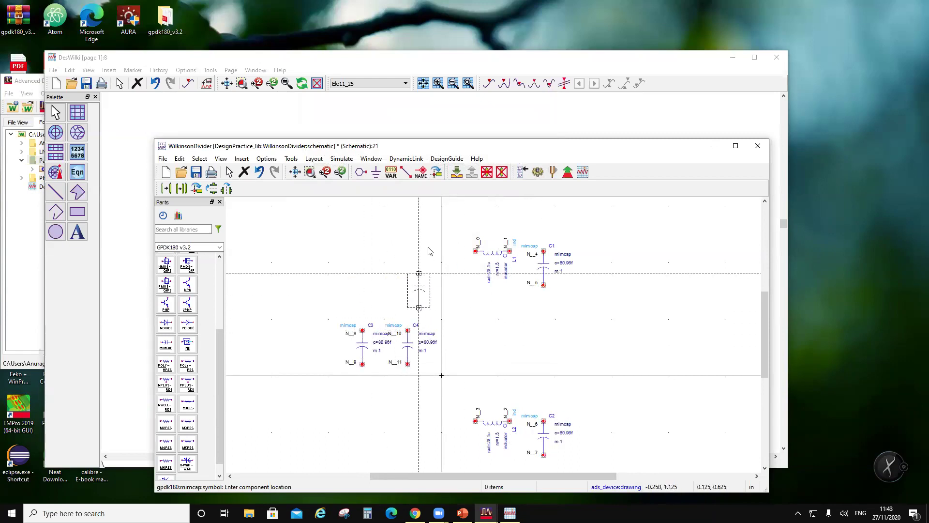
key("Escape")
- Wire the upper inductor L1 to capacitor C1 and join the left terminals of inductors L1 and L2
left_click(406, 171)
left_click(509, 251)
left_click(544, 251)
left_click(475, 251)
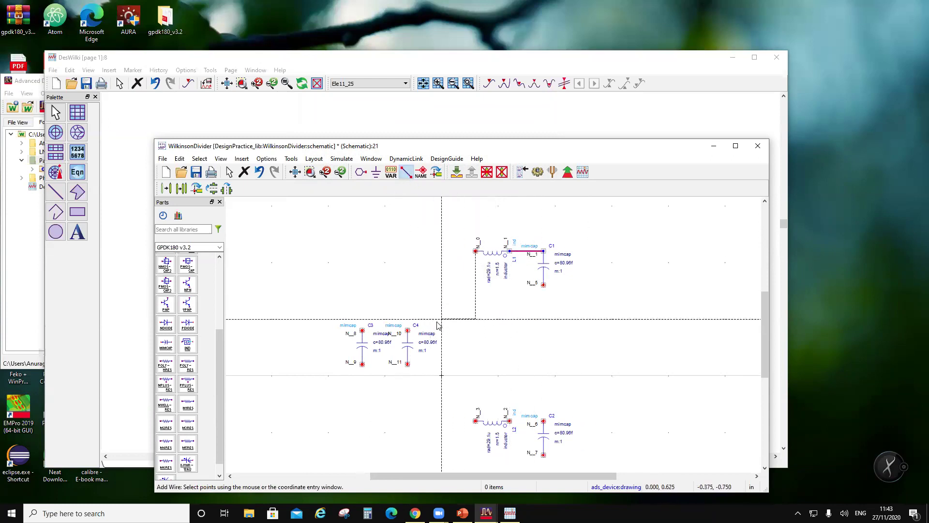
left_click(476, 420)
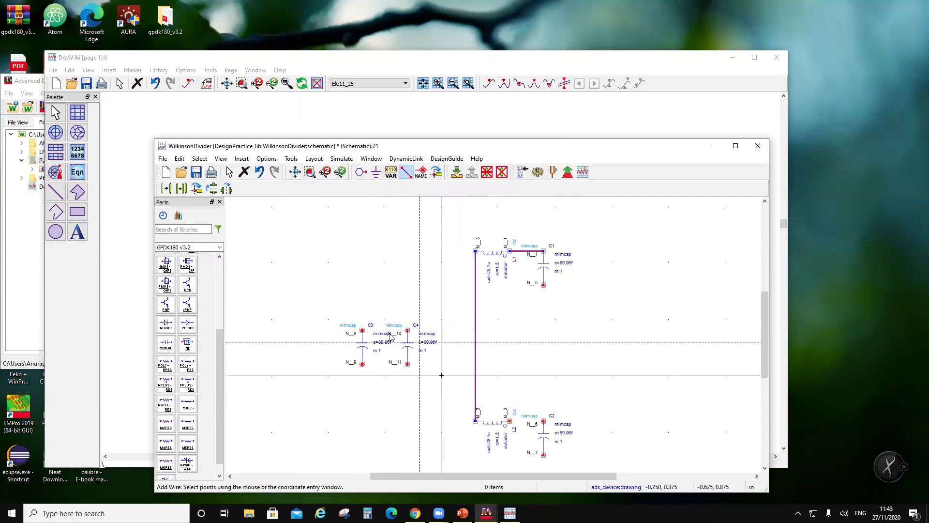
- Wire the upper terminals of C3 and C4 to the vertical inductor wire, and connect inductor L2 to capacitor C2
left_click(362, 331)
left_click(408, 330)
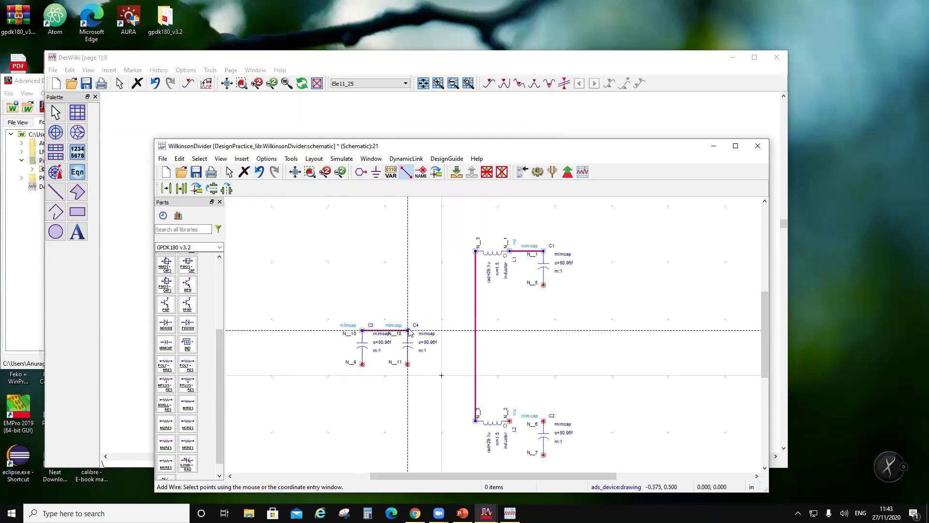
left_click(476, 331)
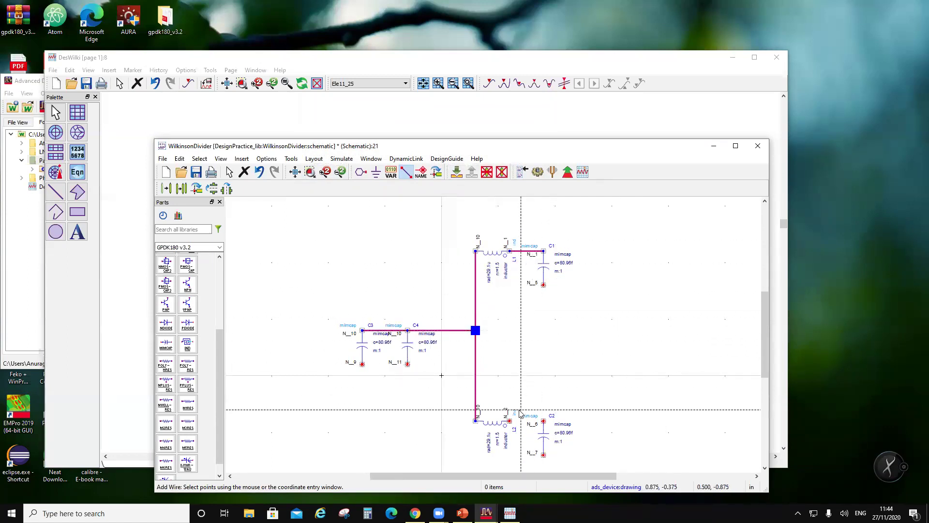
left_click(510, 421)
left_click(544, 421)
key("Escape")
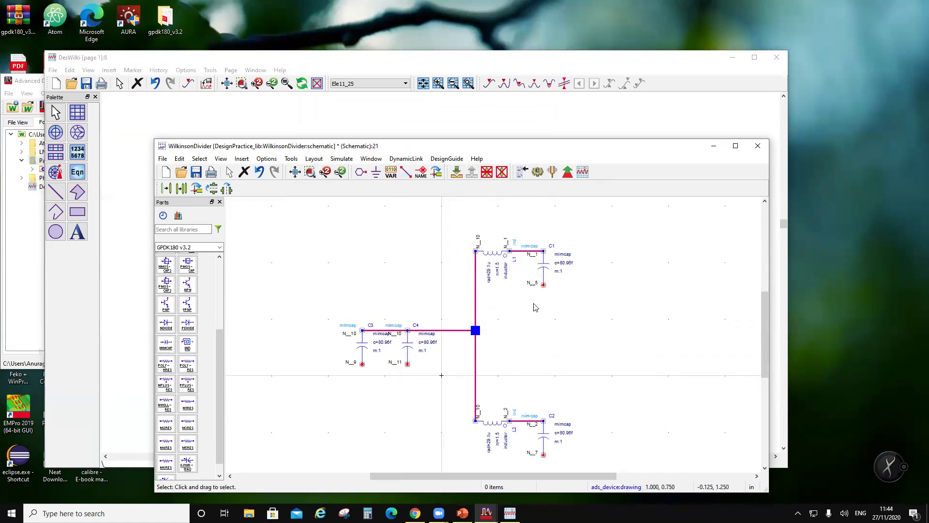
- Move capacitors C1 and C2 together to the right, away from the inductors, keeping their wires attached
left_click_drag(527, 236, 599, 462)
left_click_drag(544, 441, 599, 440)
left_click(600, 357)
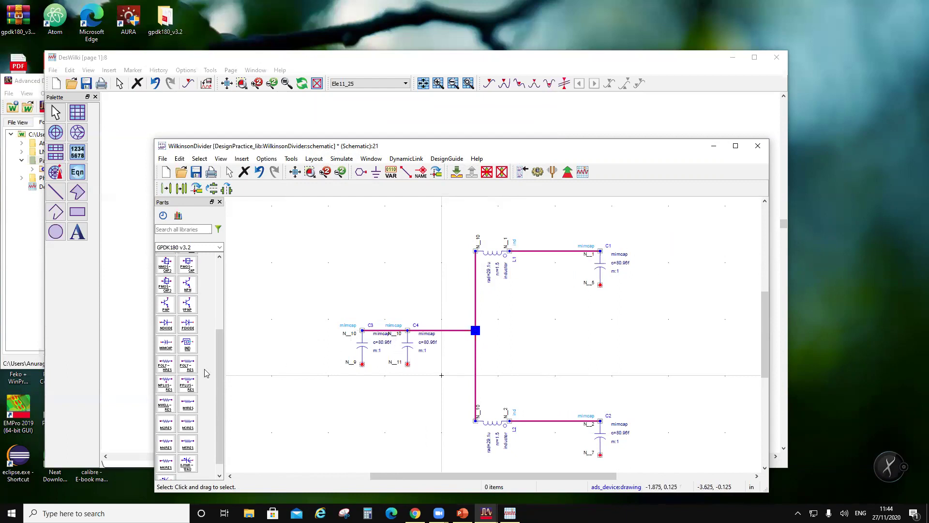
- Insert another GPDK180 MIMCAP and set its width and length to 30u each
double_click(166, 344)
left_click(339, 216)
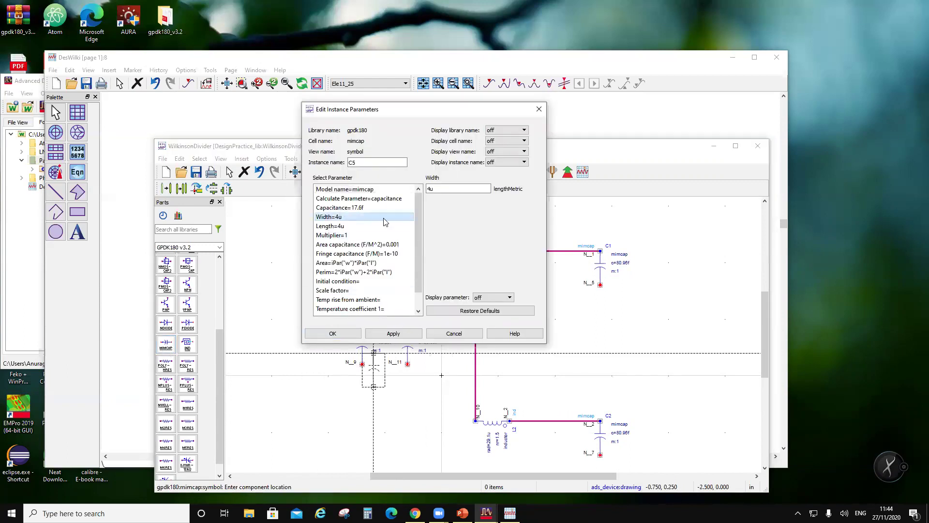
double_click(433, 189)
type("30u")
left_click(348, 226)
left_click(429, 189)
key("BackSpace")
key("BackSpace")
type("30u")
left_click(392, 334)
- Place the 30u capacitor horizontally left of C3 and right of both C1 and C2, and delete the one beside C3
left_click_drag(450, 109, 138, 186)
key("ctrl+r")
left_click(329, 330)
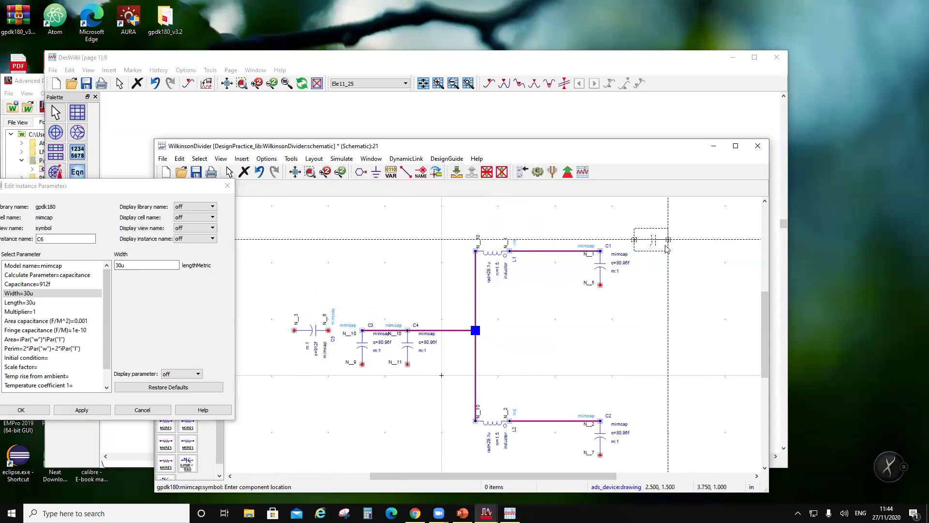
left_click(668, 252)
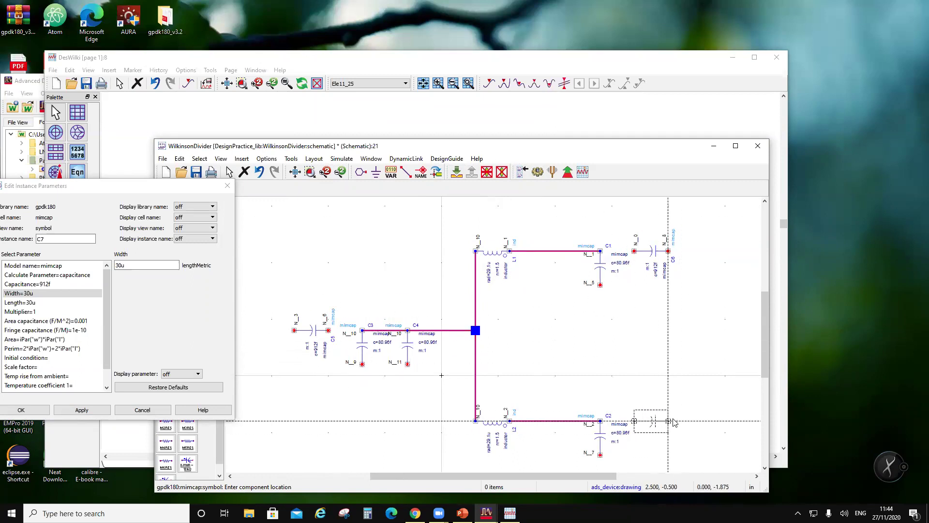
left_click(673, 422)
key("Escape")
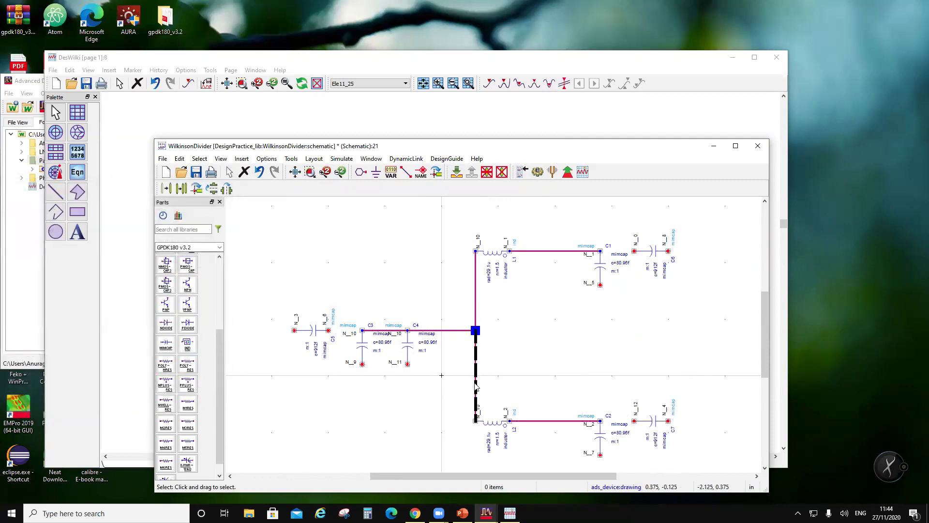
left_click(303, 333)
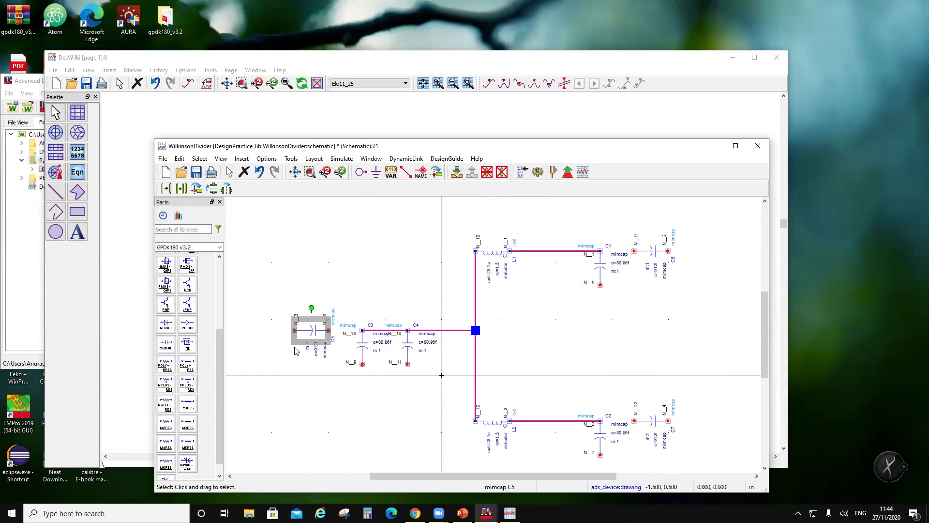
key("Delete")
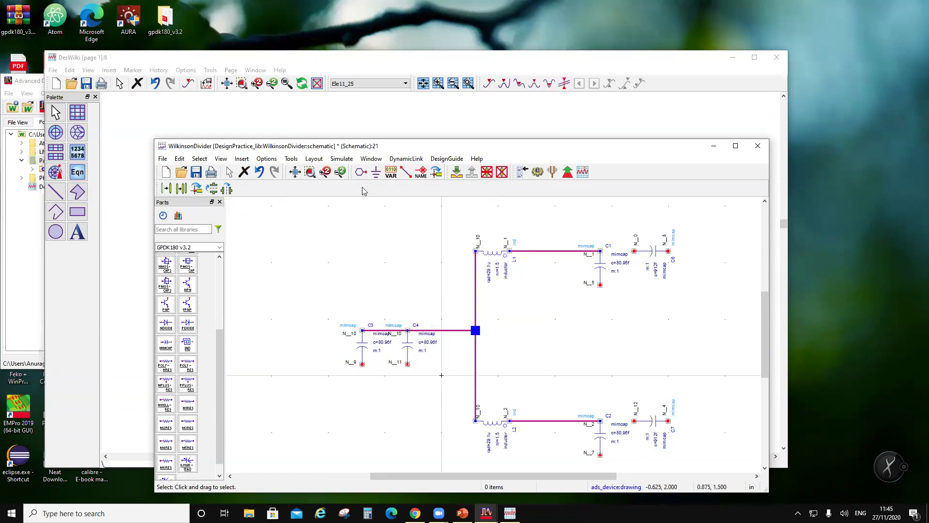
- Wire the horizontal capacitors to C1 and C2, and join the lower terminals of C1, C2, C3 and C4
left_click(410, 174)
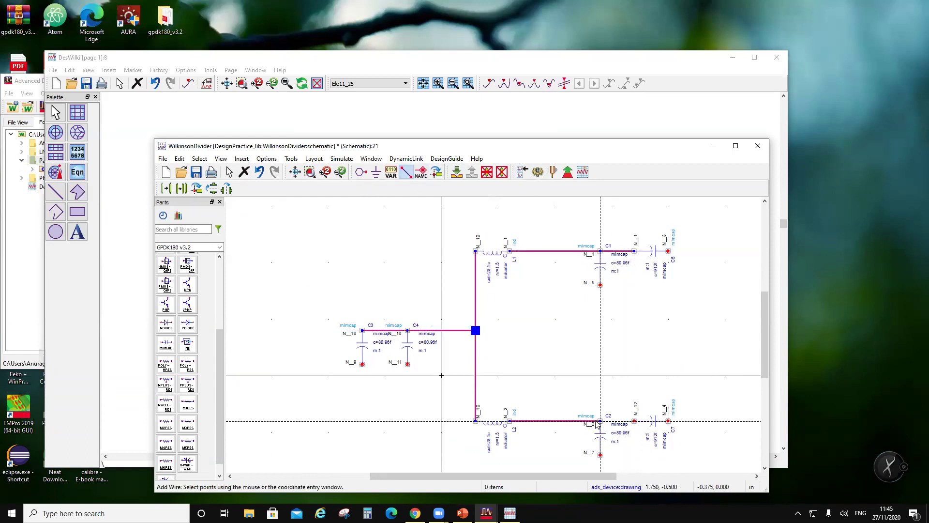
left_click(362, 364)
left_click(600, 284)
left_click(544, 364)
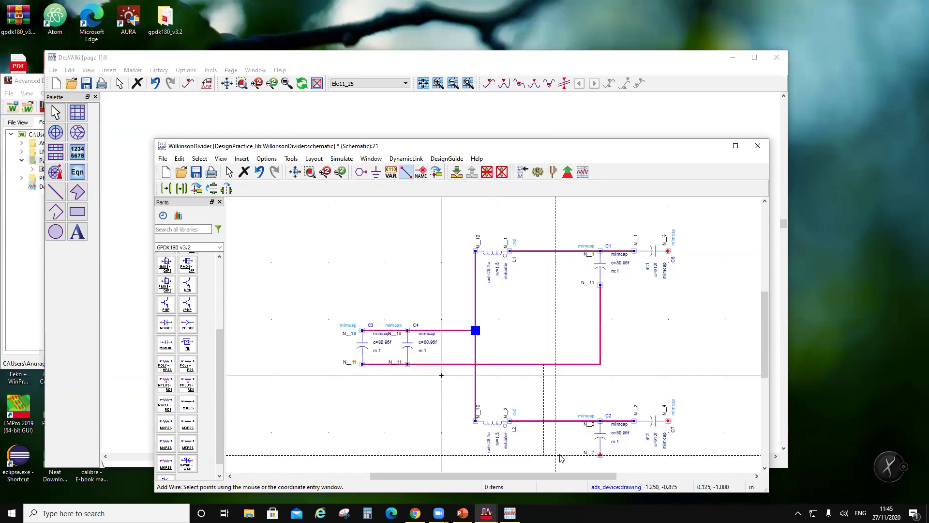
left_click(600, 455)
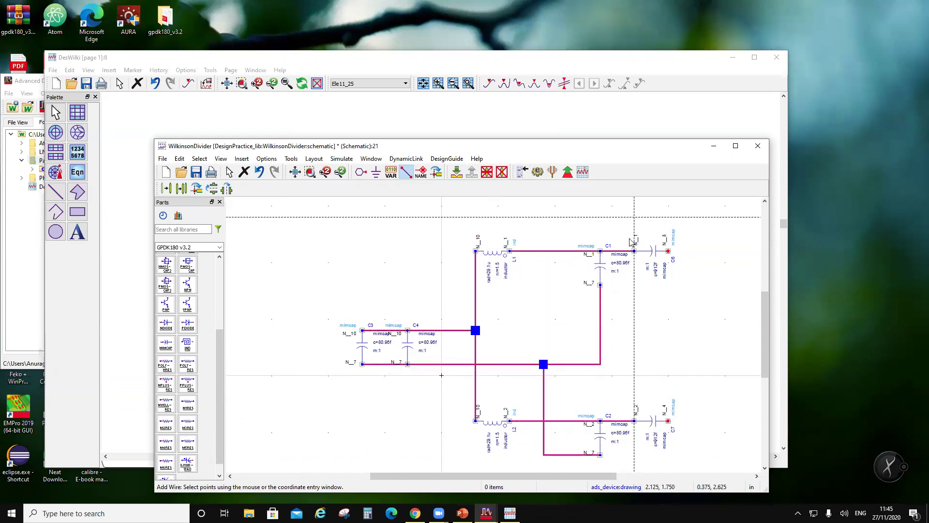
scroll(526, 367, "down", 2)
scroll(526, 367, "up", 2)
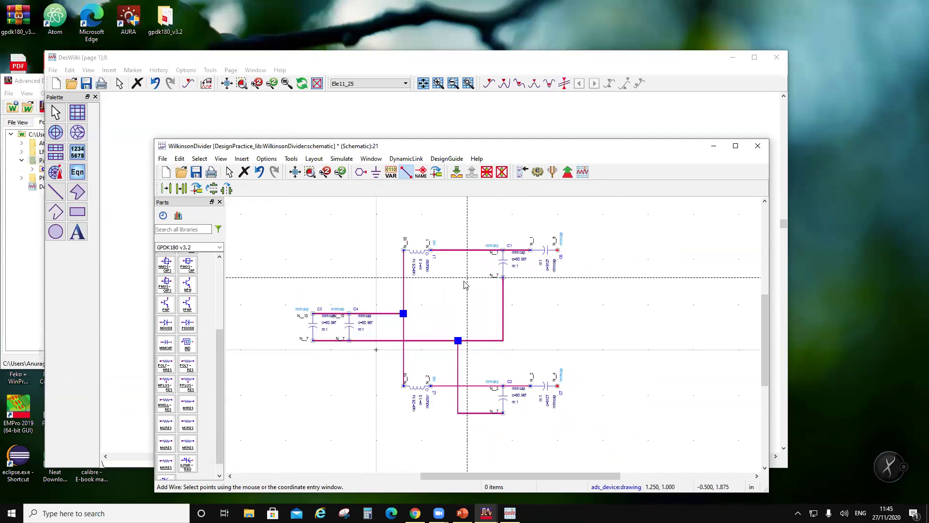
key("Escape")
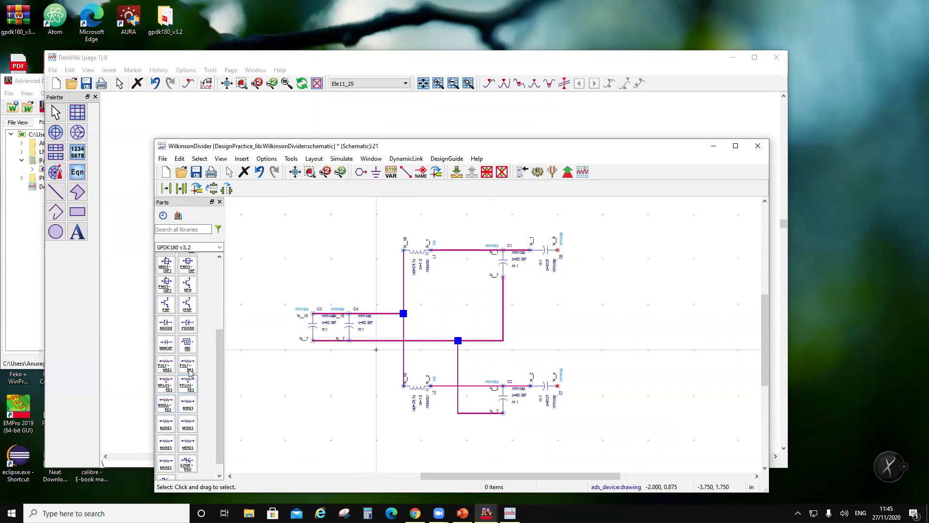
- Insert a GPDK180 polyhres resistor and try to set its total resistance to 4000 and to 100
left_click(165, 372)
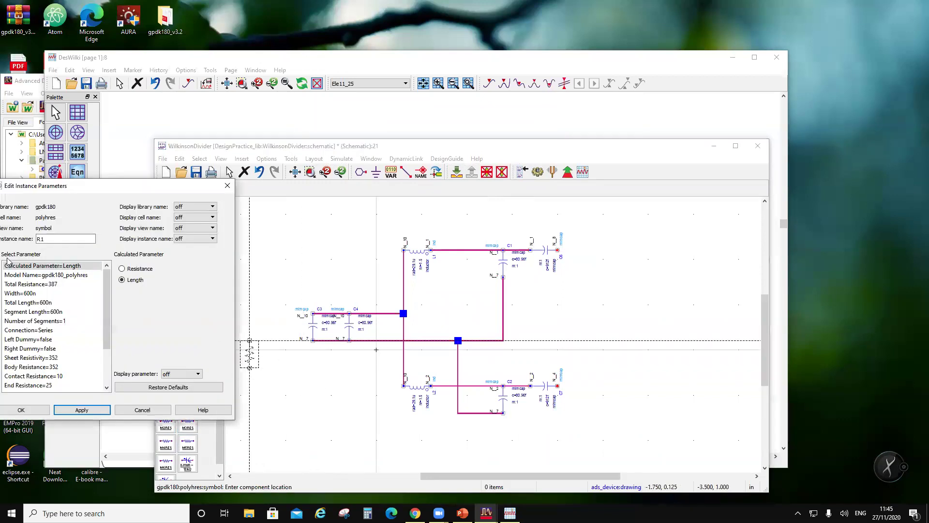
left_click_drag(111, 190, 327, 163)
left_click(247, 256)
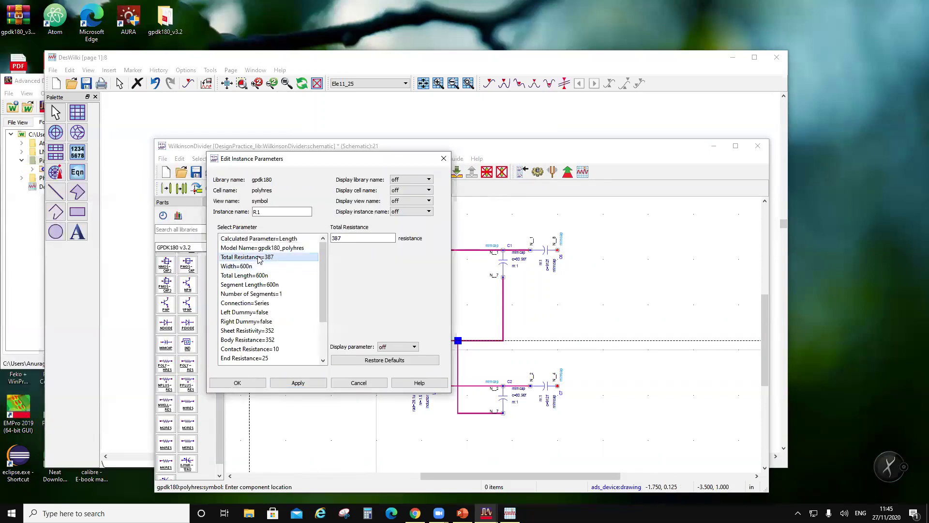
double_click(341, 238)
type("4000")
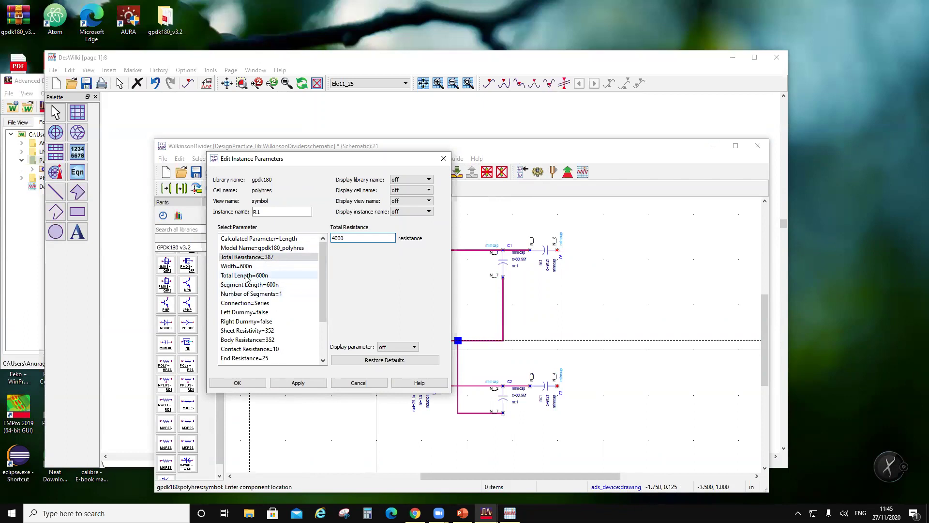
double_click(338, 239)
type("100")
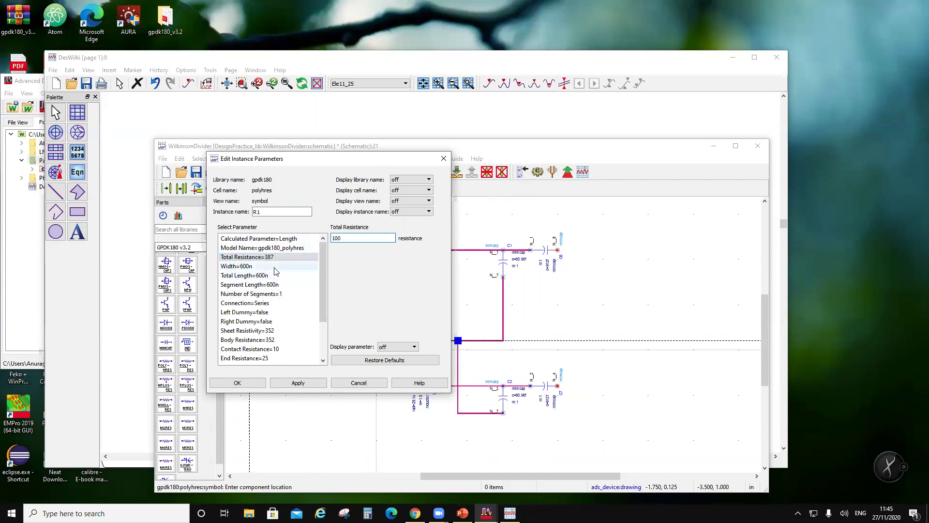
- Set the polyhres resistor's width to 4u and its total resistance to 100
left_click(274, 267)
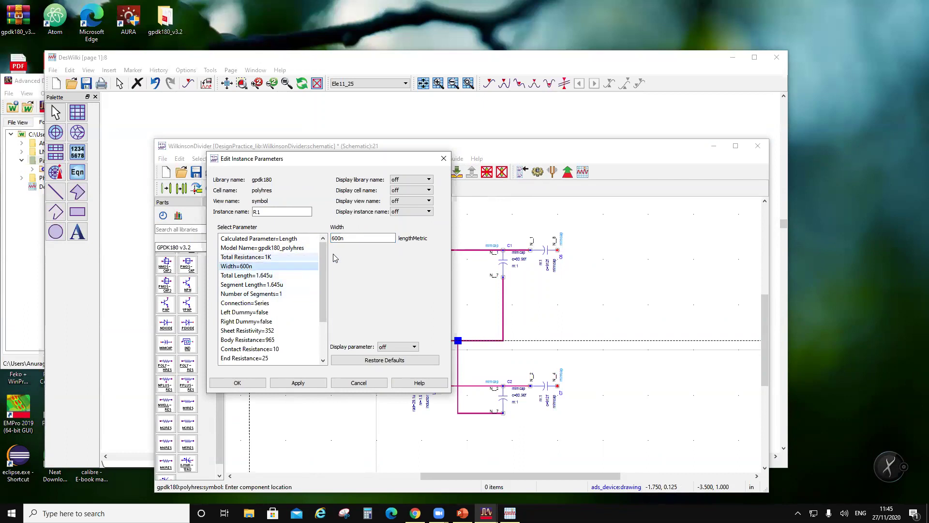
left_click(337, 238)
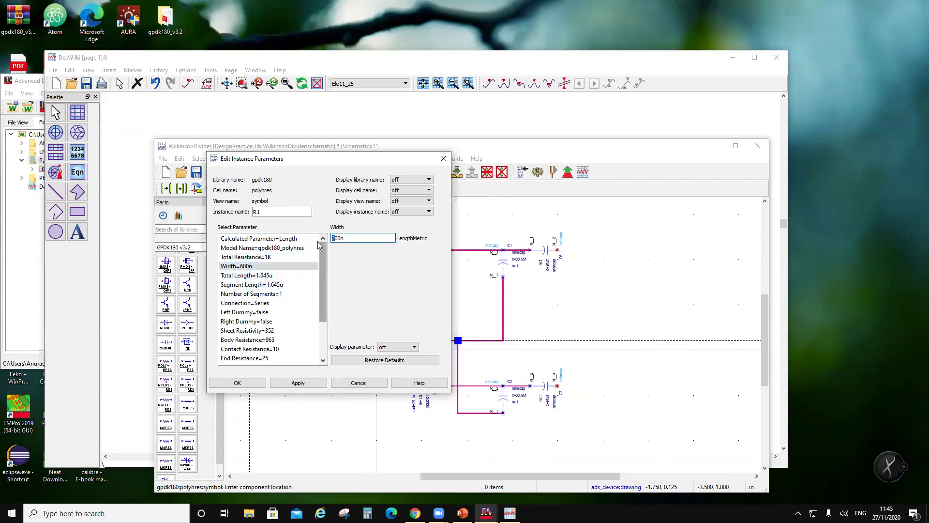
type("4u")
left_click(278, 257)
key("Tab")
type("100")
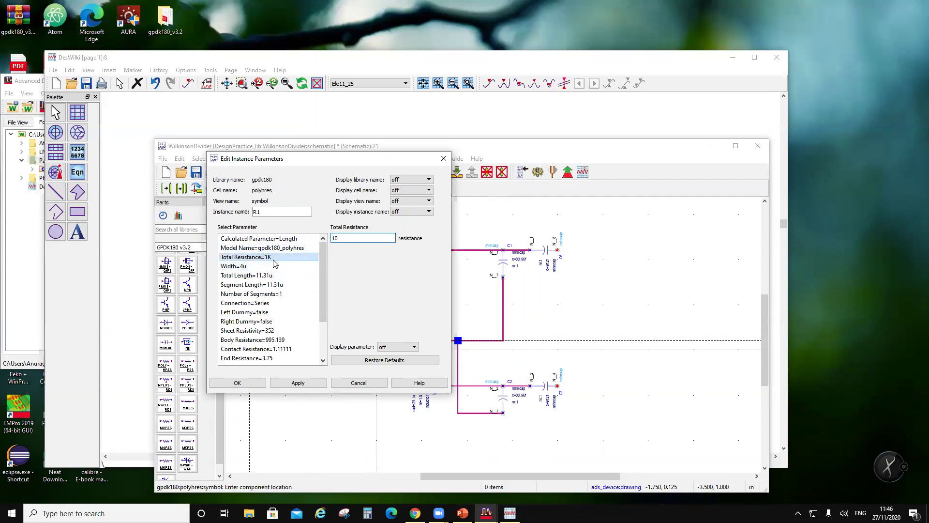
left_click(269, 275)
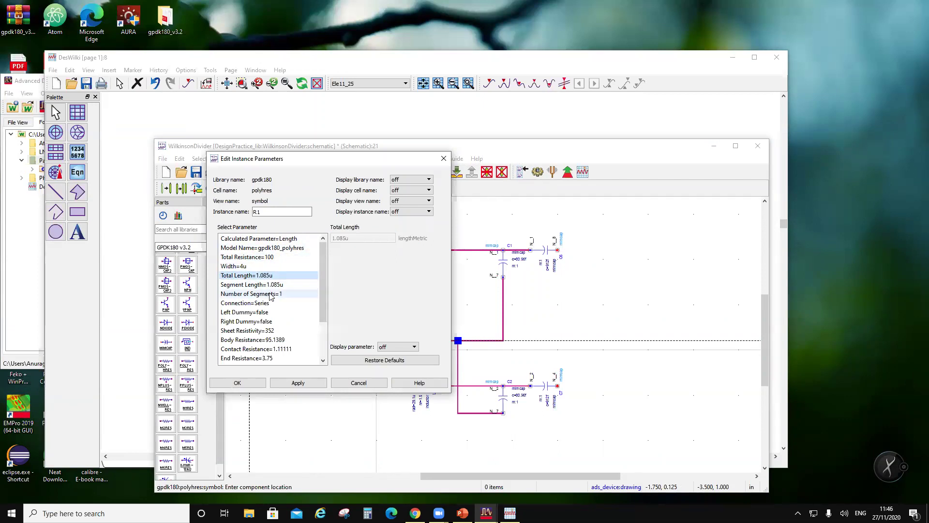
left_click(237, 382)
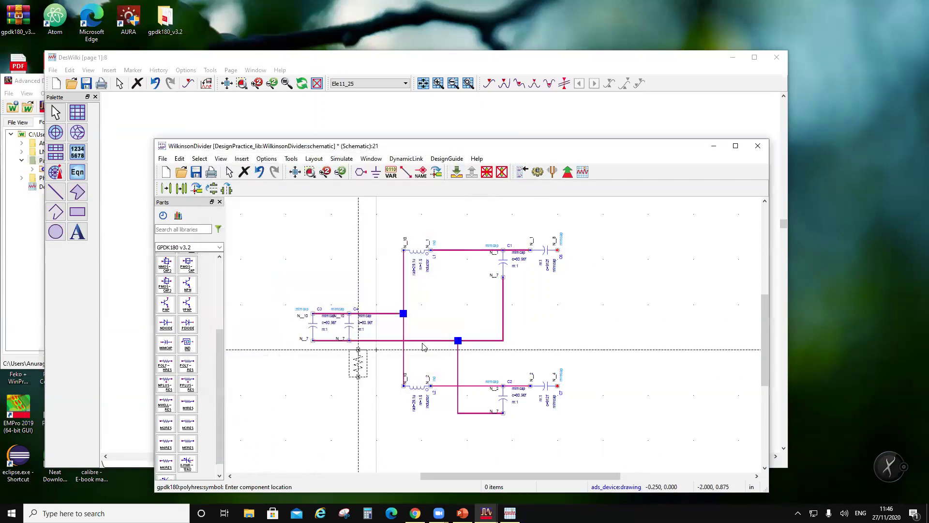
- Place the resistor vertically between the two branches and wire its ends to the L1–C1 and L2–C2 lines
left_click(475, 306)
key("Escape")
left_click(405, 172)
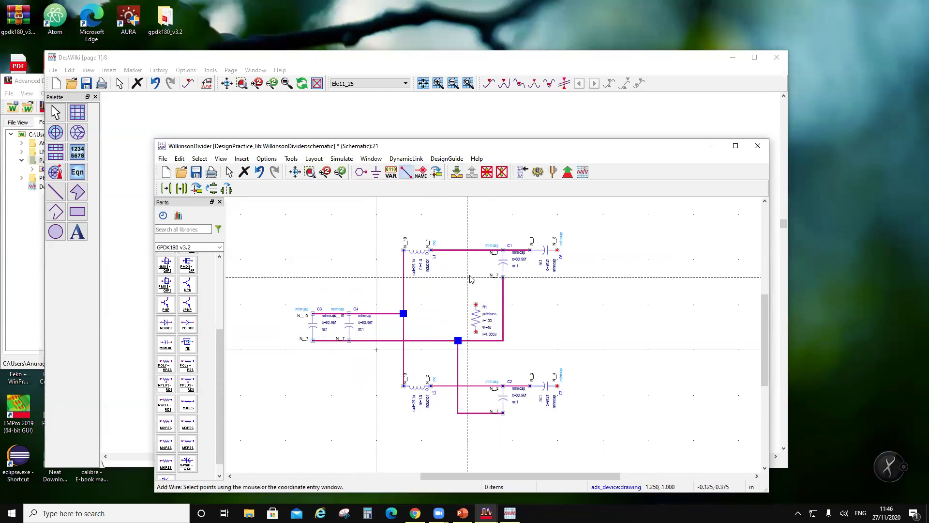
left_click(475, 305)
left_click(477, 250)
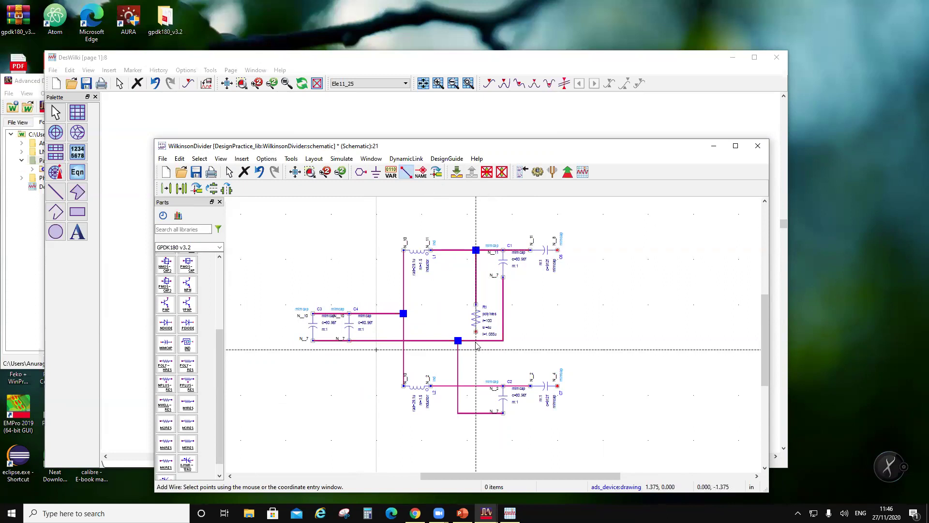
left_click(476, 332)
left_click(475, 385)
key("Escape")
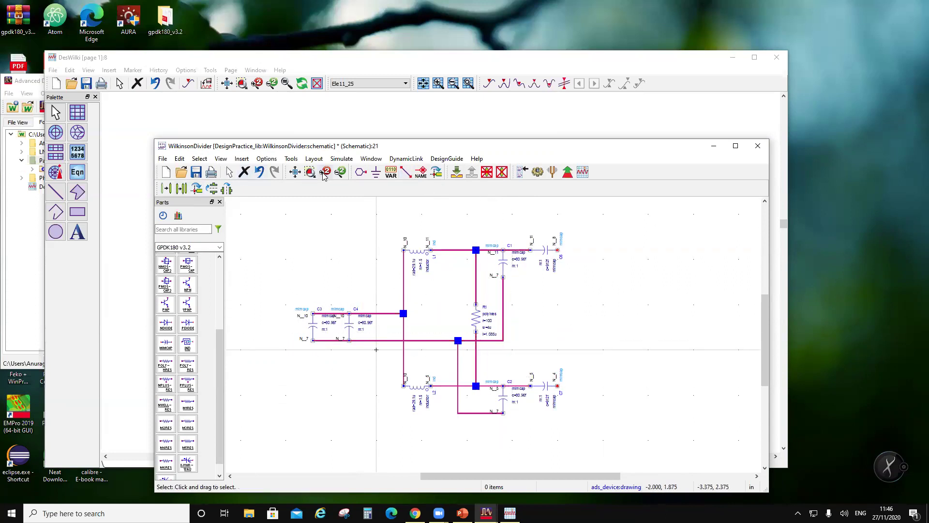
- Place pin P1 left of C3, and pins P2 and P3 right of the upper and lower horizontal capacitors
left_click(361, 172)
left_click(289, 317)
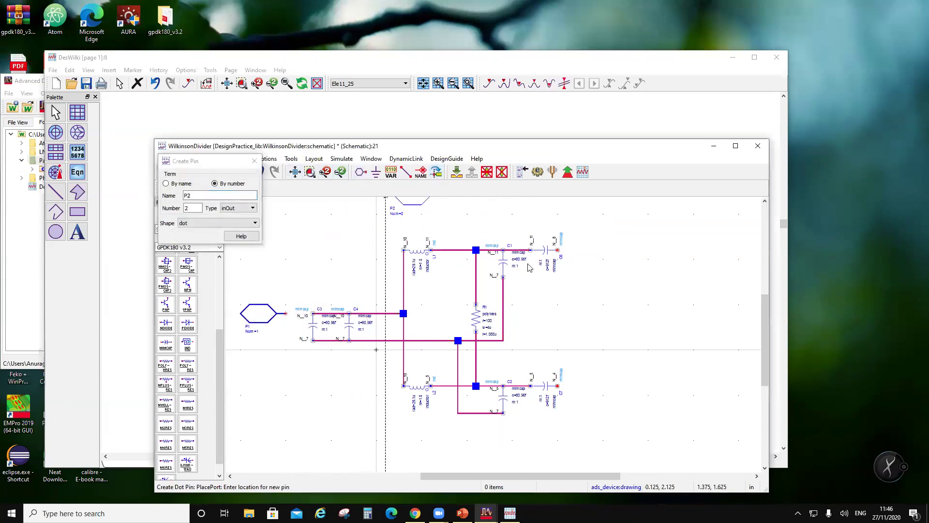
left_click(585, 250)
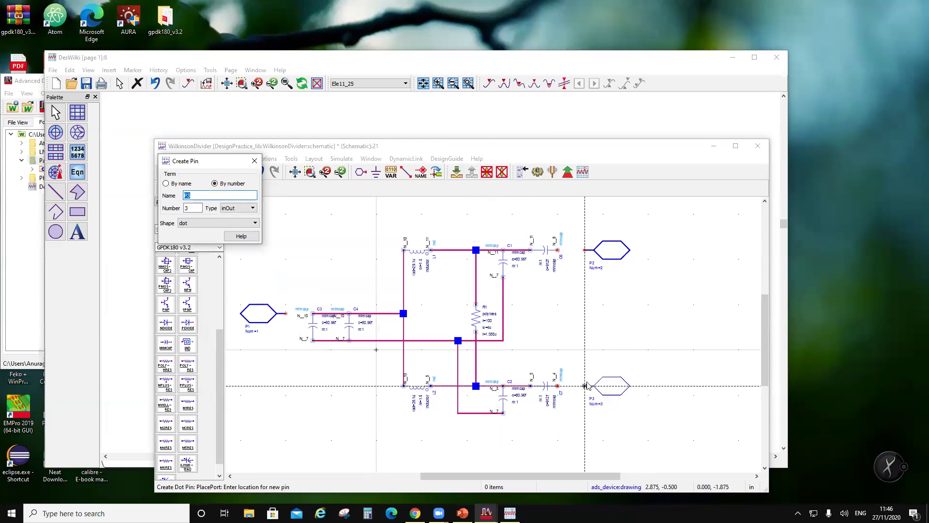
left_click(586, 385)
key("Escape")
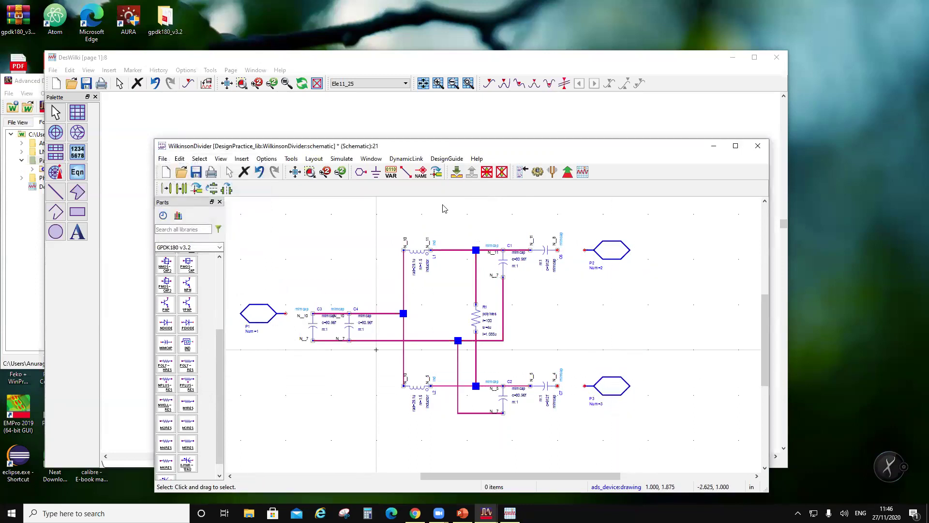
- Wire P2 and P3 to the upper and lower horizontal capacitors, and P1 to the upper terminal of C3
left_click(406, 172)
left_click(585, 250)
left_click(557, 250)
left_click(586, 386)
left_click(557, 386)
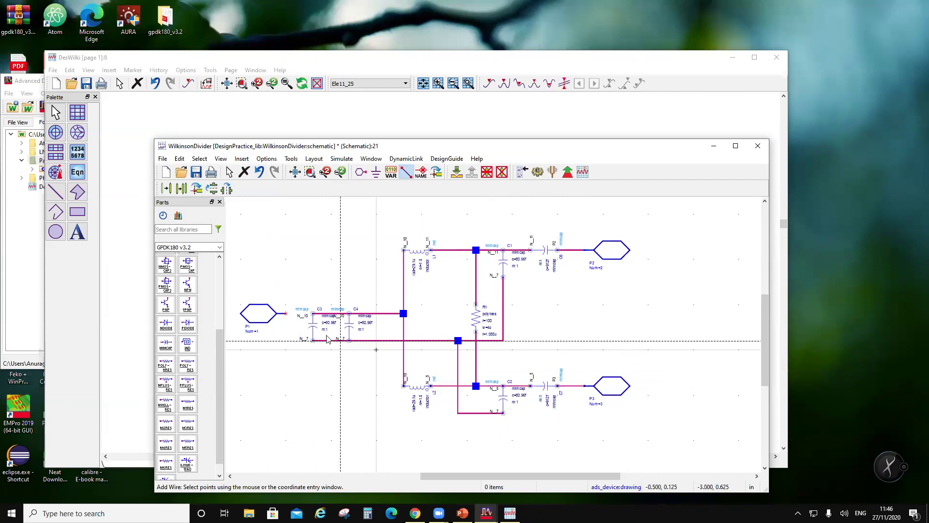
left_click(313, 314)
left_click(286, 314)
key("Escape")
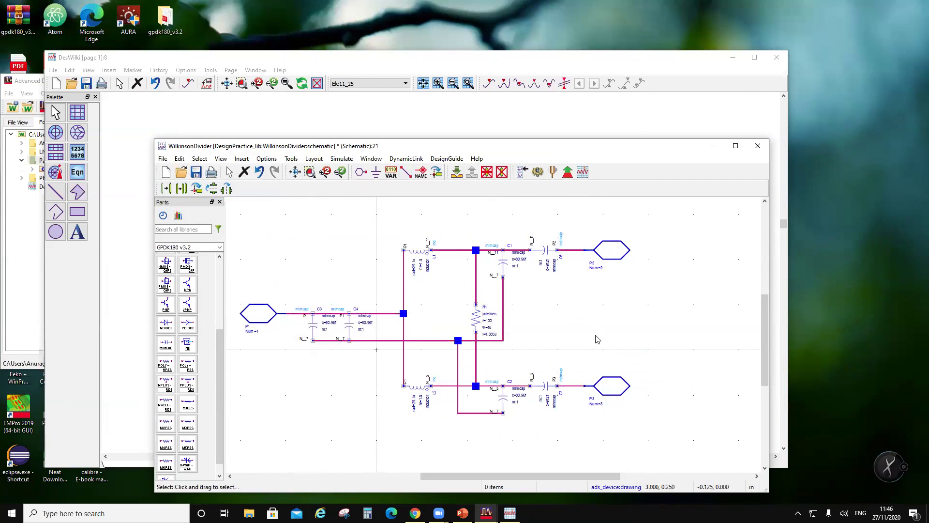
- Delete both horizontal series capacitors, extend the P2 and P3 wires to the C1 and C2 lines, and save the schematic
left_click(543, 252)
key("Delete")
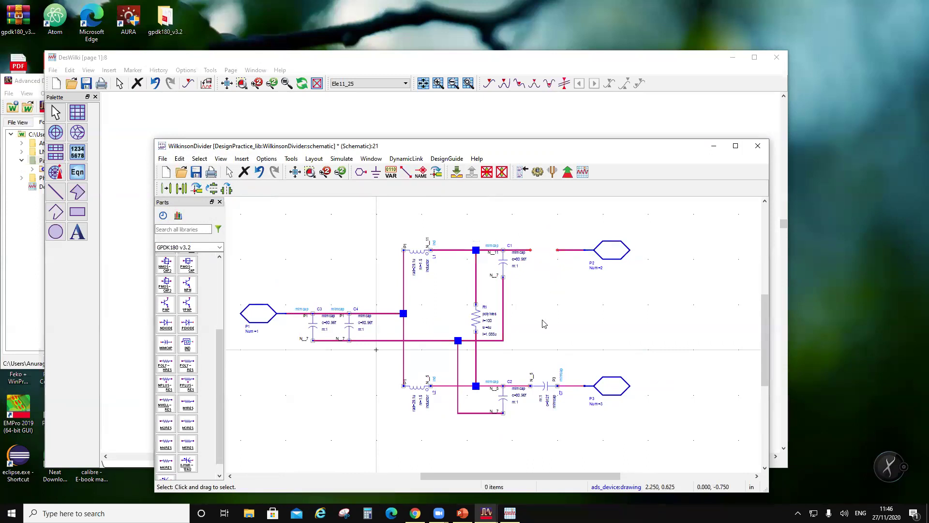
left_click(547, 386)
key("Delete")
left_click_drag(557, 251, 530, 250)
left_click_drag(557, 386, 530, 385)
left_click(195, 172)
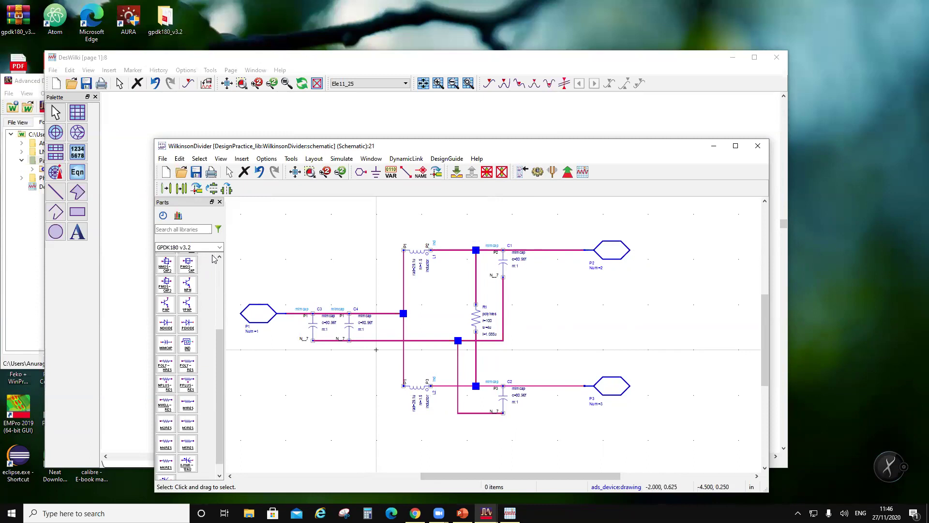
- Add a pin named Gnd, number 4, below P1 and wire it to the lower terminal of C3
left_click(360, 172)
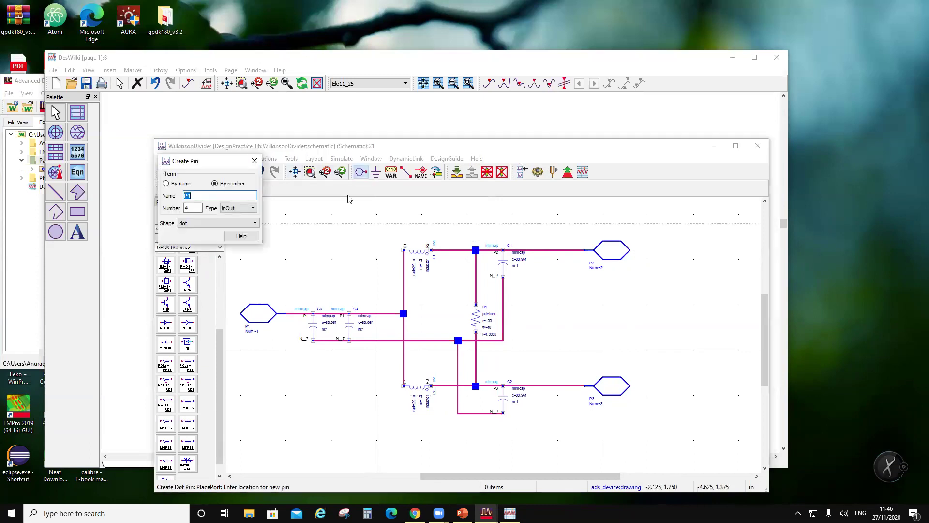
type("Gnd")
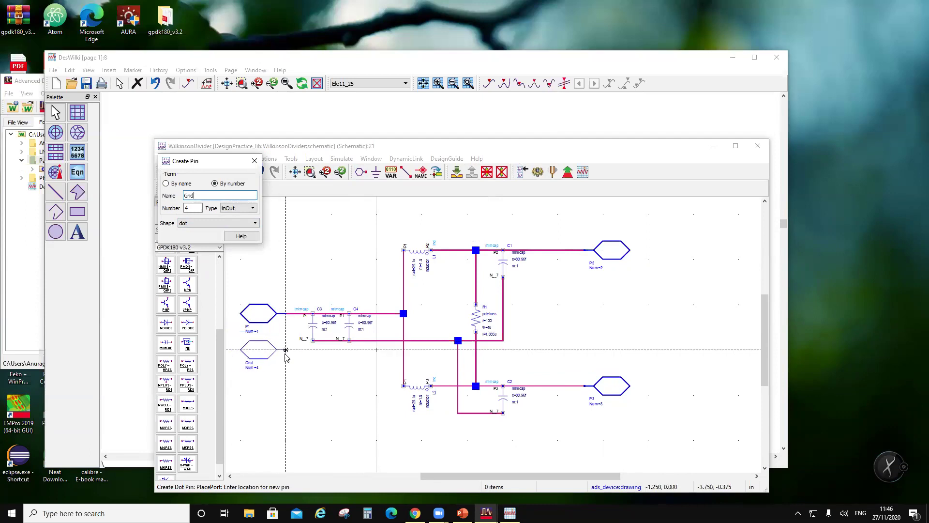
left_click(285, 359)
key("Escape")
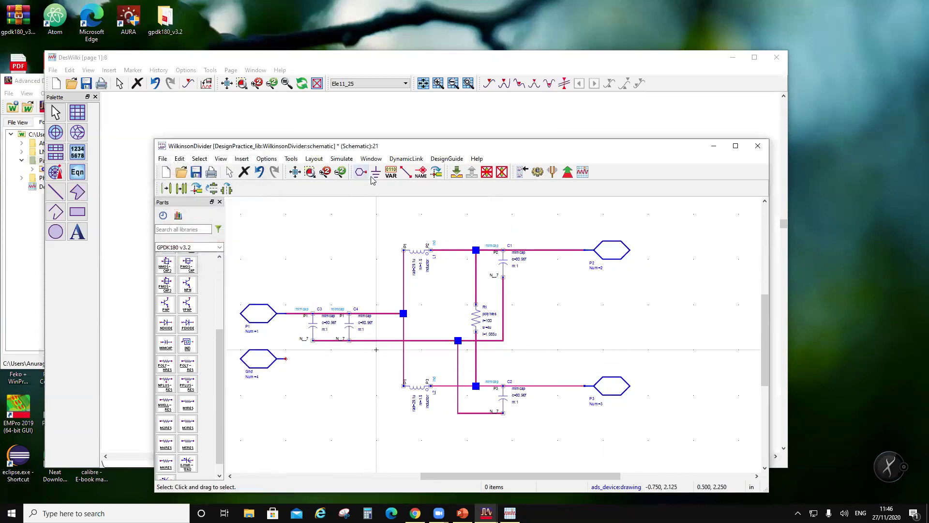
left_click(406, 175)
left_click(285, 358)
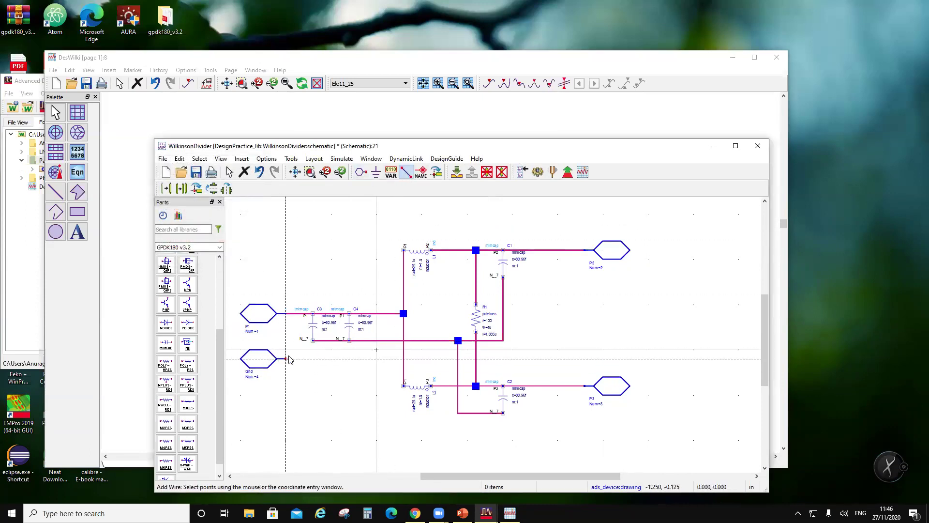
left_click(313, 341)
key("Escape")
- Save and close the WilkinsonDivider schematic, and close the DesWilki data display
left_click(199, 177)
left_click(757, 145)
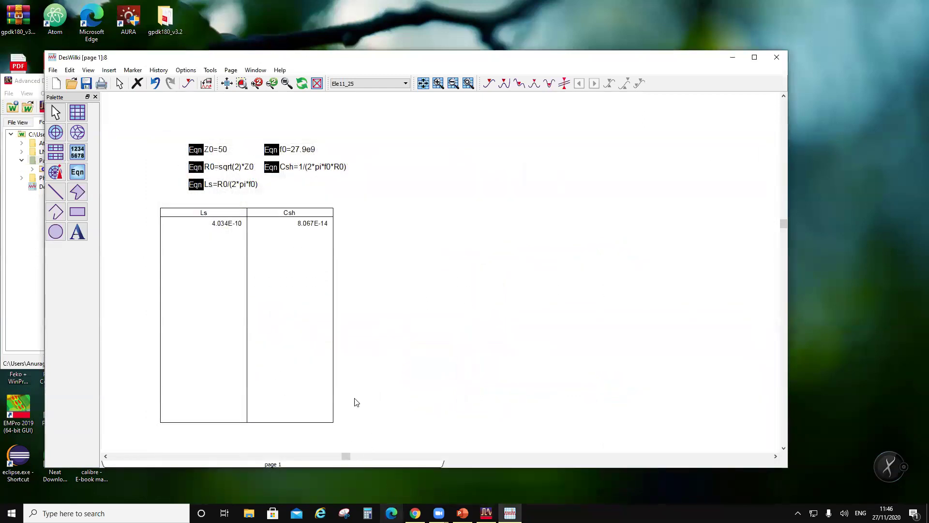
left_click(776, 57)
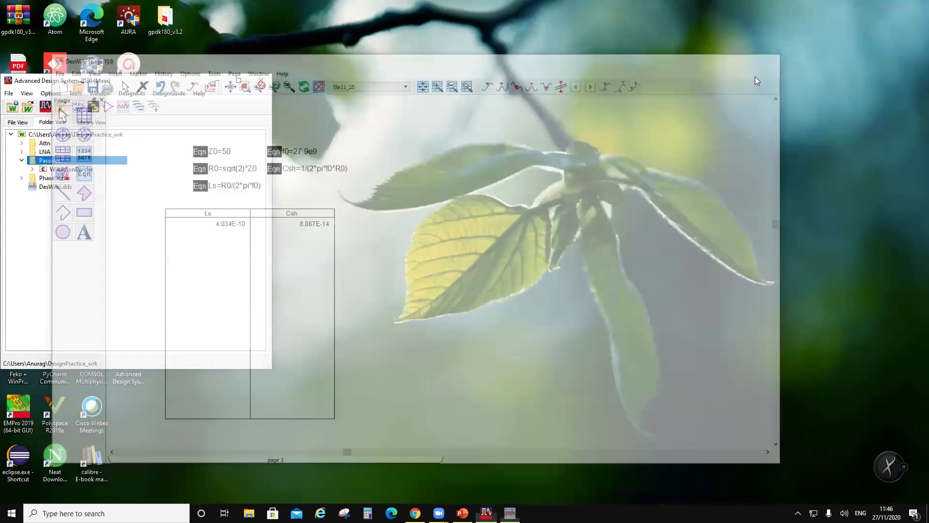
right_click(66, 161)
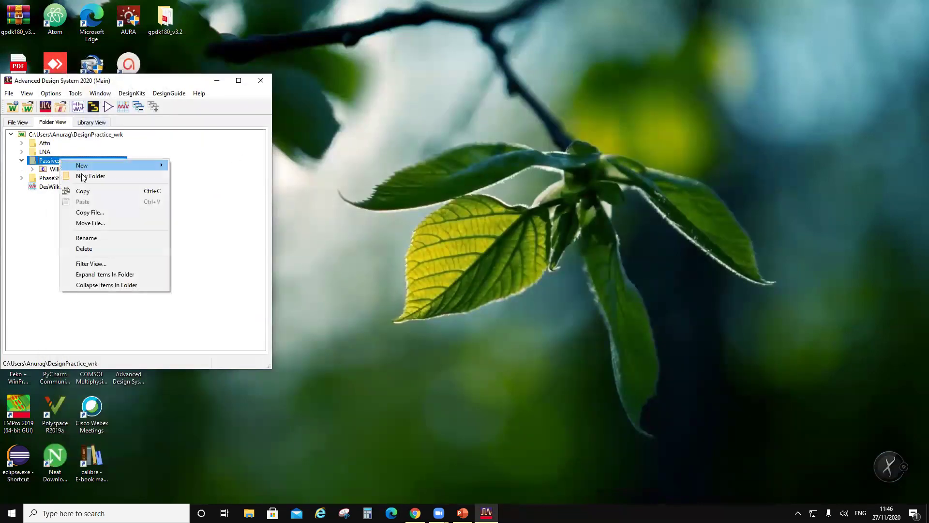
mouse_move(140, 165)
left_click(200, 191)
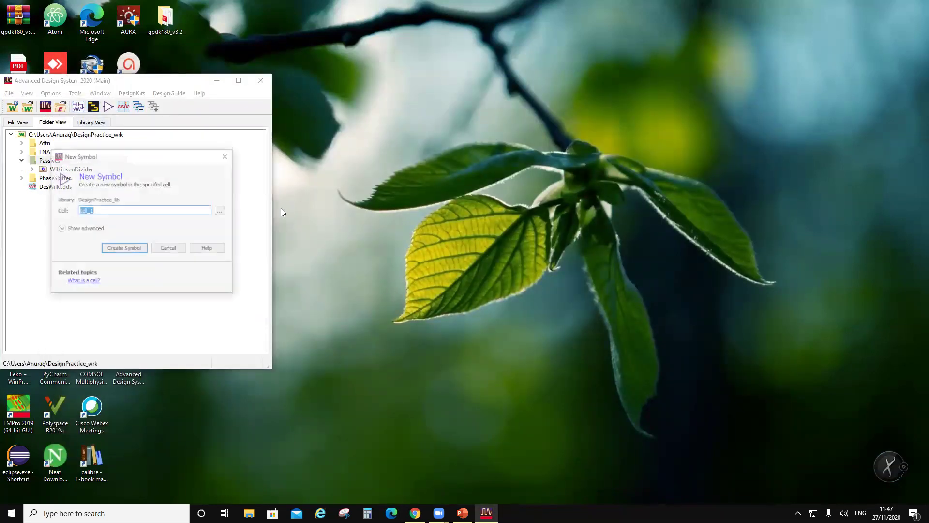
left_click(125, 246)
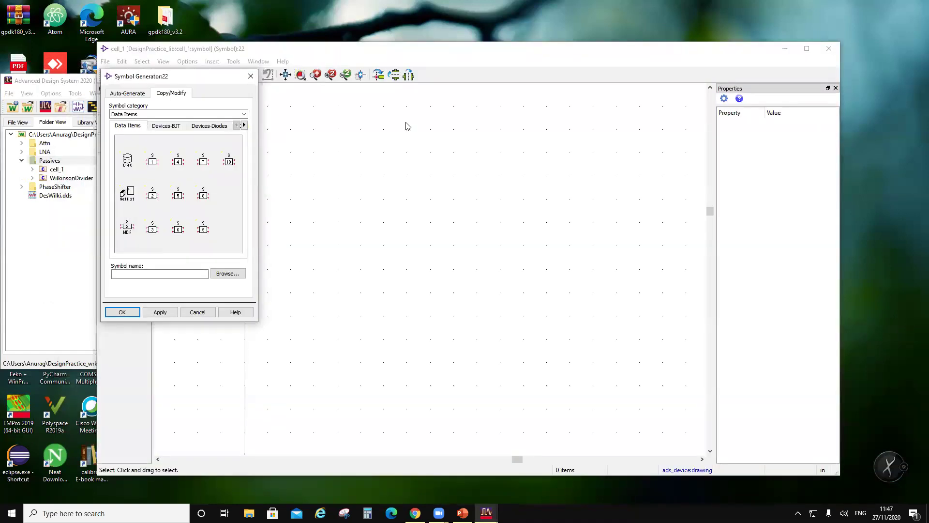
left_click(250, 76)
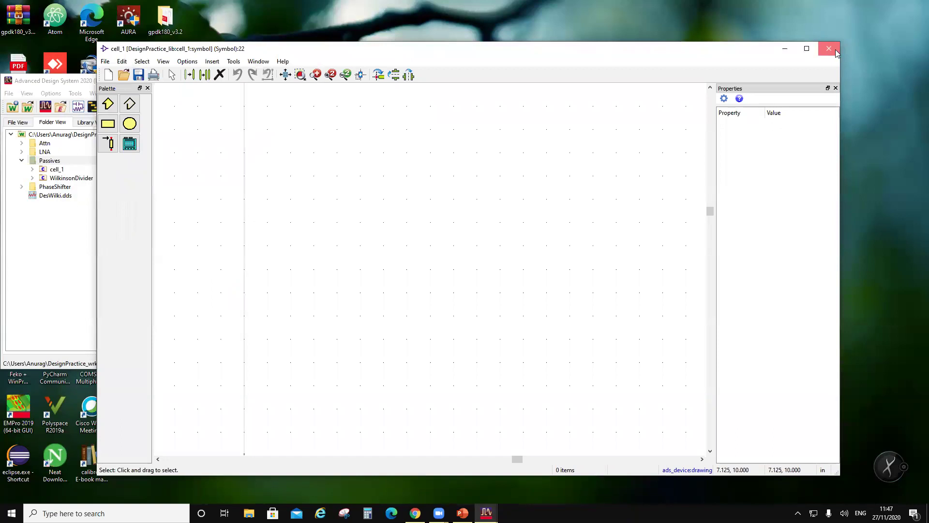
left_click(829, 49)
right_click(47, 170)
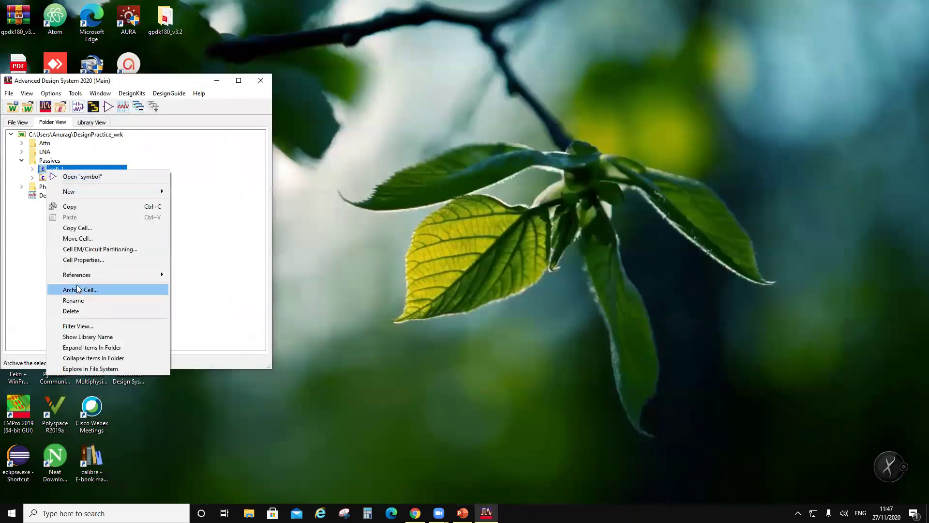
left_click(72, 311)
left_click(132, 245)
- Generate a new symbol for the WilkinsonDivider cell and move the whole symbol so it sits around the origin
right_click(65, 171)
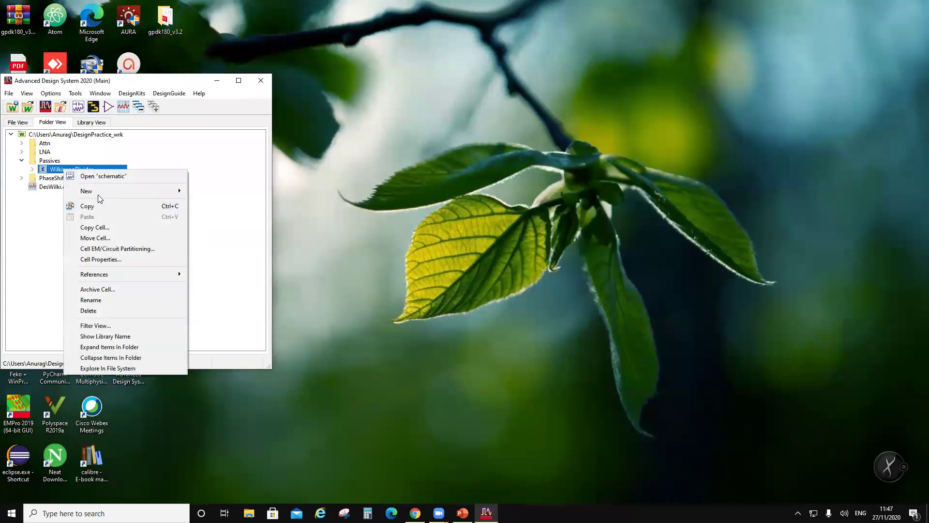
mouse_move(97, 193)
left_click(222, 213)
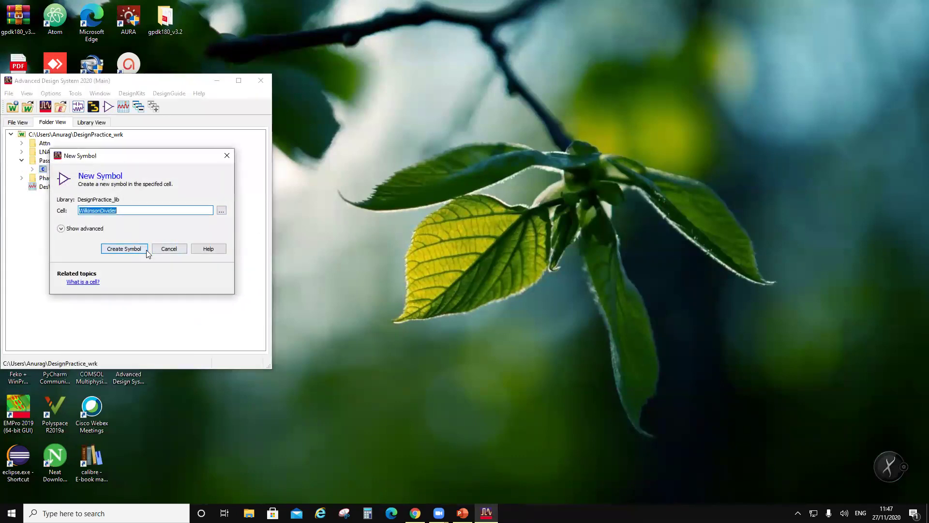
left_click(145, 252)
left_click(121, 313)
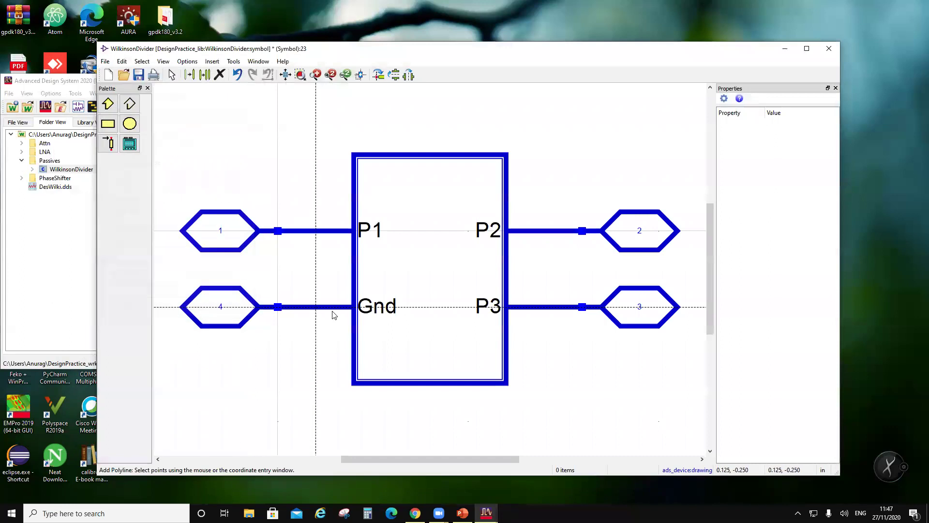
left_click_drag(328, 177, 564, 339)
left_click_drag(479, 292, 410, 269)
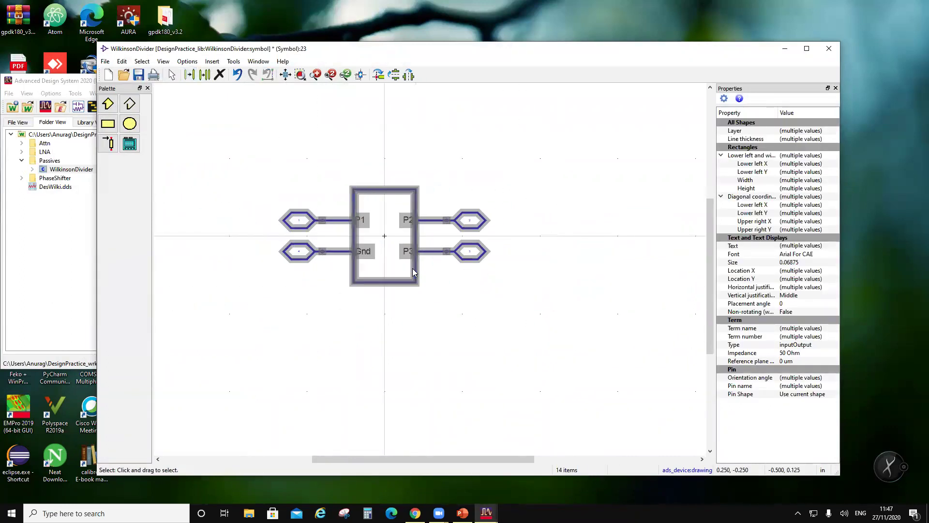
- Rotate the Gnd pin to point downward and move it to the centre of the symbol box's lower edge
left_click(290, 263)
left_click(271, 239)
left_click(379, 264)
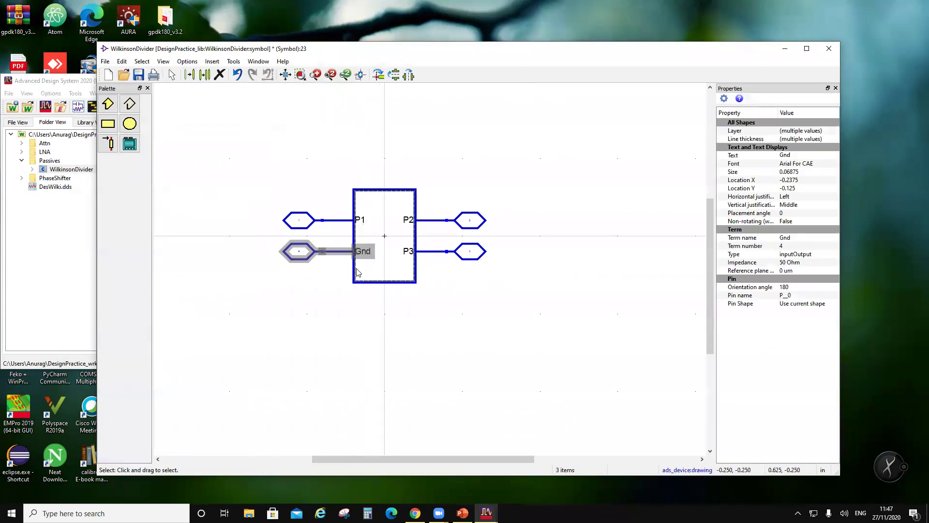
left_click(381, 76)
left_click_drag(319, 270, 382, 333)
- Move the P1 pin down so it lines up with the origin on the symbol box's left edge
left_click(266, 213)
left_click_drag(266, 201, 382, 257)
left_click_drag(359, 220, 359, 235)
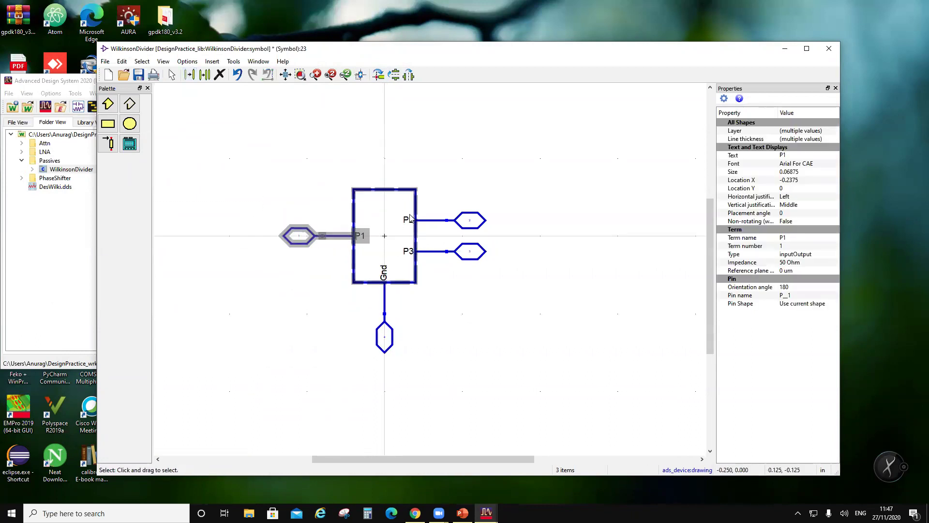
left_click(451, 218)
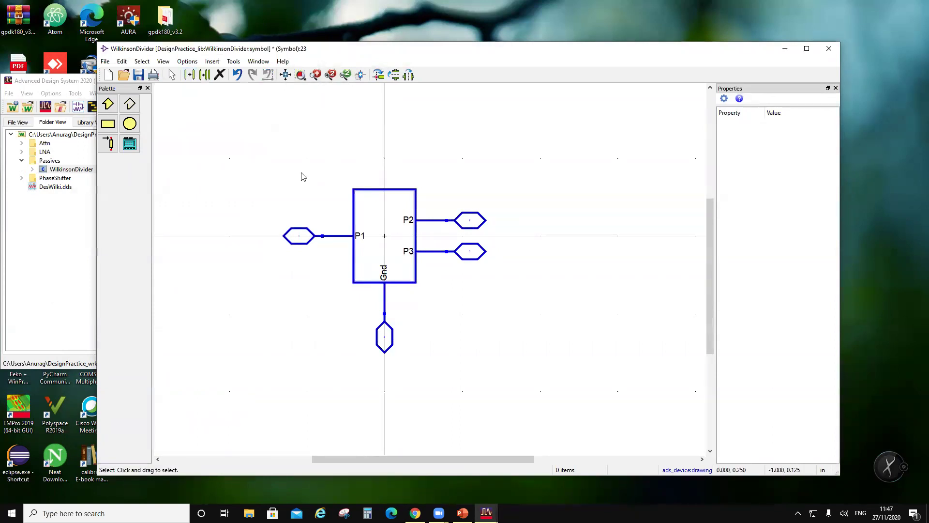
left_click(130, 105)
left_click(20, 38)
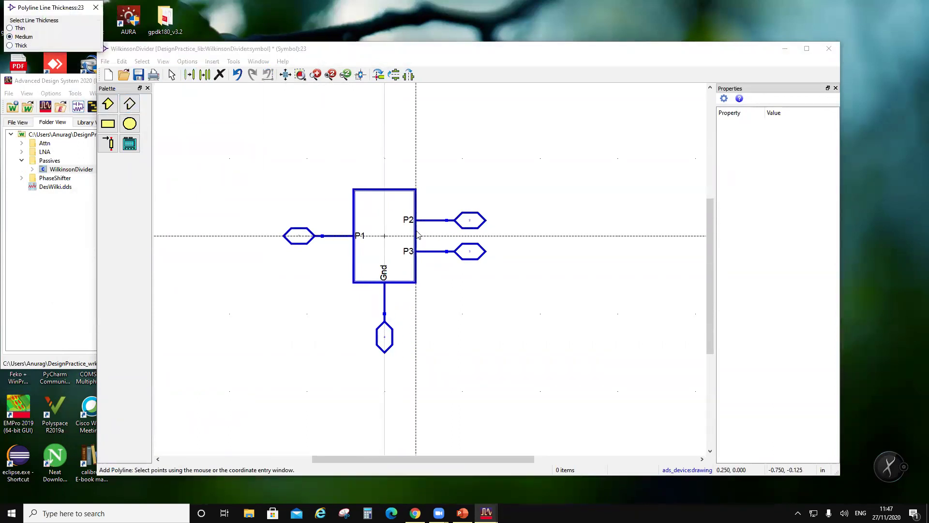
scroll(418, 234, "up", 2)
key("Escape")
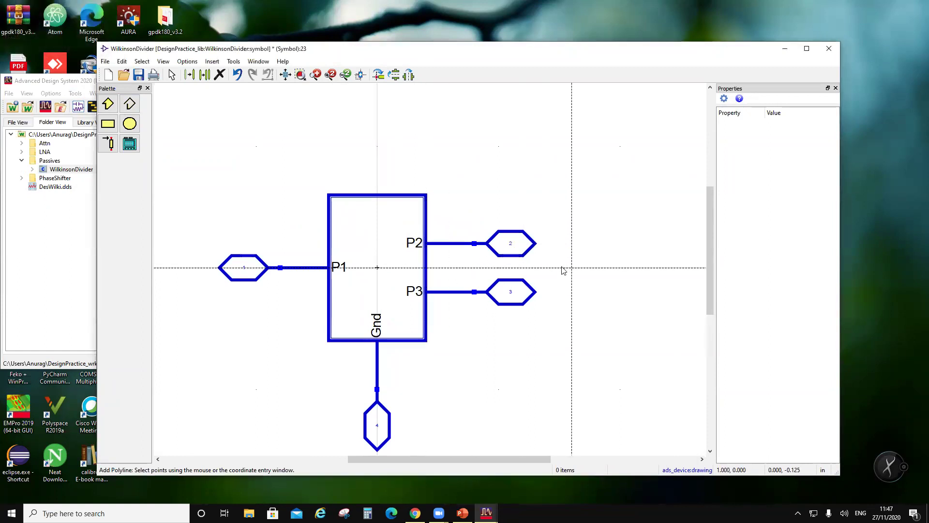
- Move the P2 pin up and the P3 pin down by 0.125 in each, keeping them symmetrical about the origin
left_click(563, 265)
left_click(397, 218)
left_click_drag(452, 241, 452, 217)
left_click(544, 308)
left_click(438, 280)
left_click_drag(442, 289, 445, 328)
key("Escape")
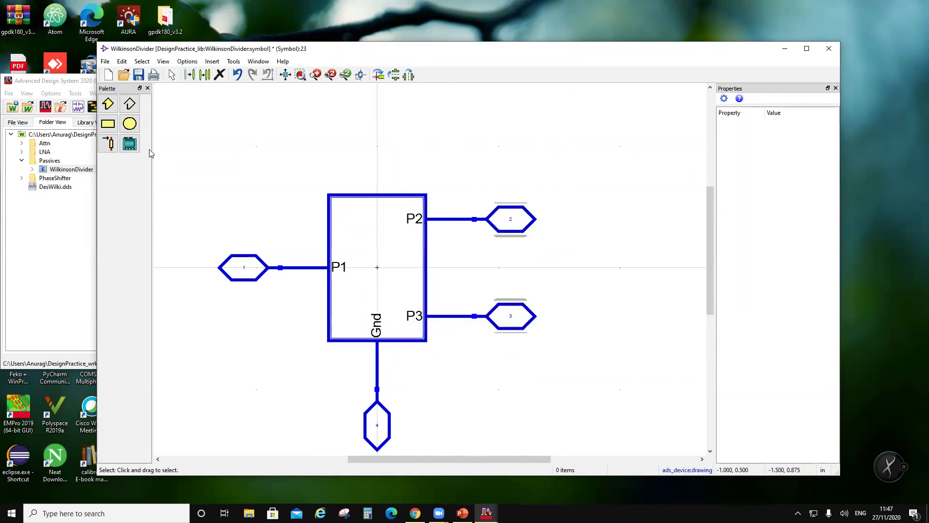
- Draw a medium-thickness polyline tracing the symbol box outline with a 0.25 in square notch in its right edge between P2 and P3
left_click(122, 105)
left_click(15, 37)
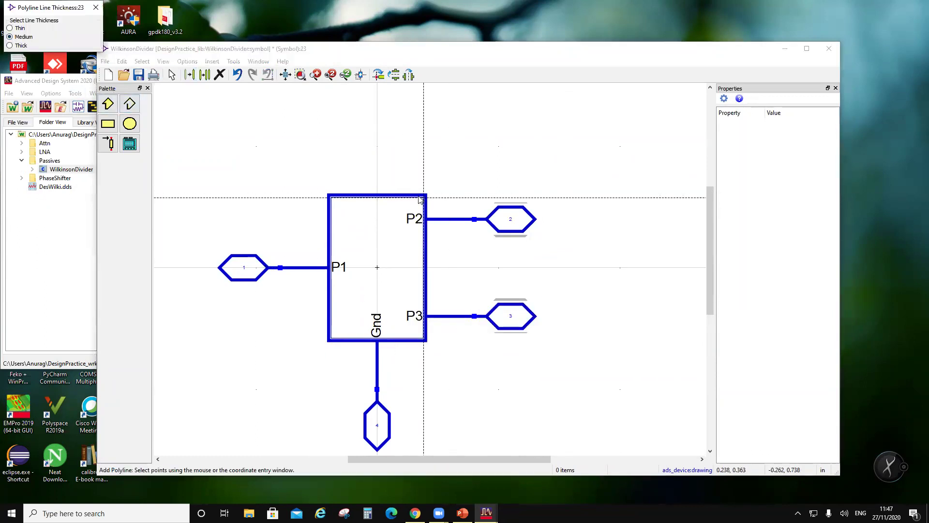
left_click(428, 247)
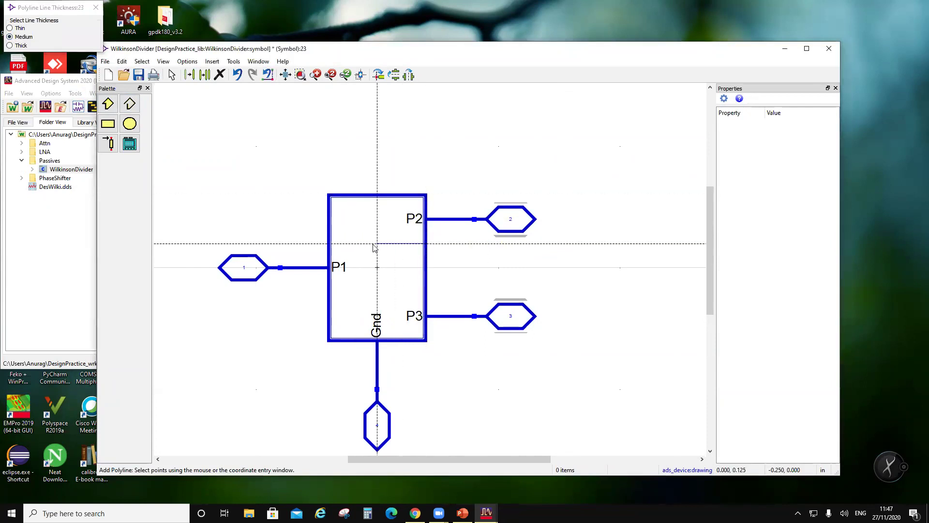
left_click(372, 245)
left_click(379, 292)
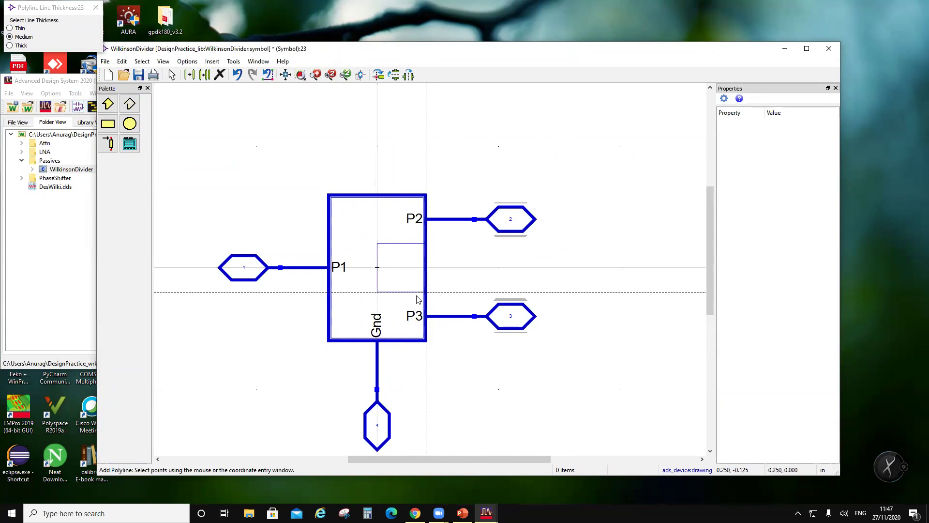
left_click(424, 293)
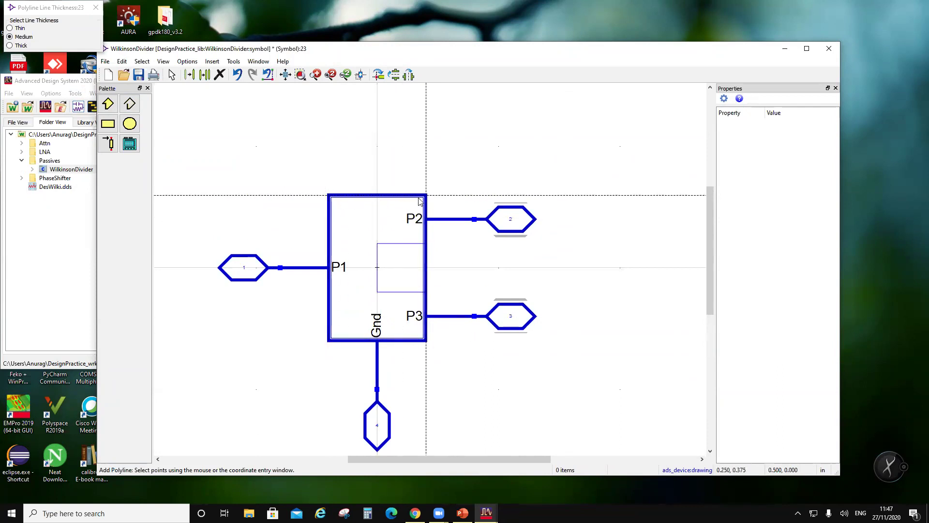
key("Escape")
- Delete the original rectangle from the symbol body, then save and close the symbol
left_click(424, 265)
key("Delete")
key("ctrl+z")
key("Delete")
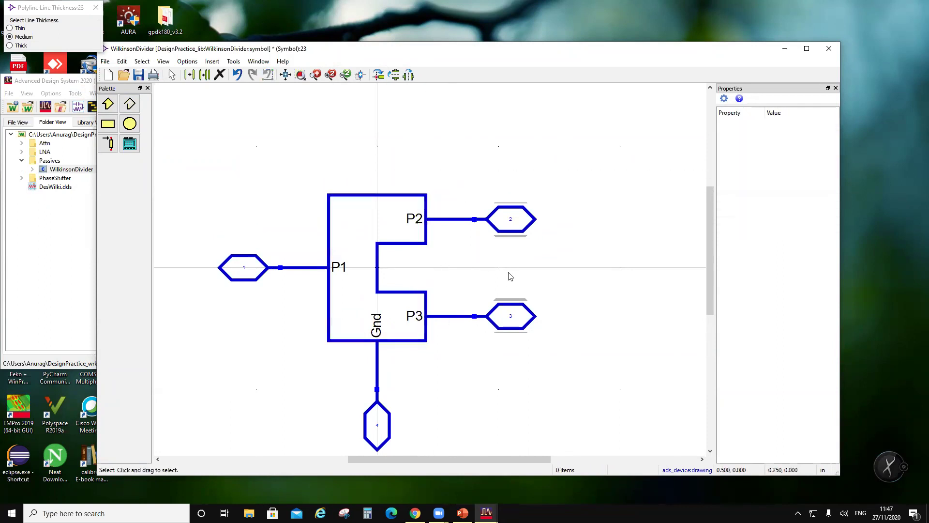
left_click(138, 75)
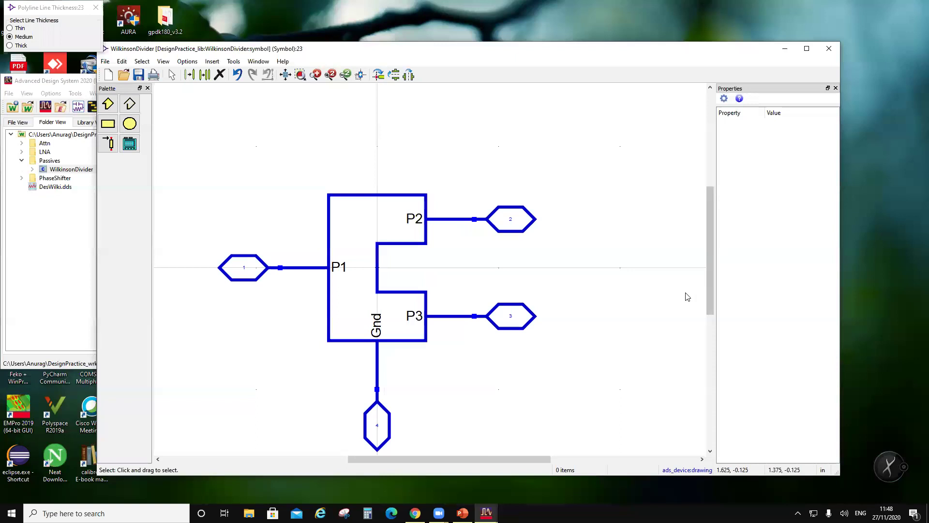
left_click(829, 49)
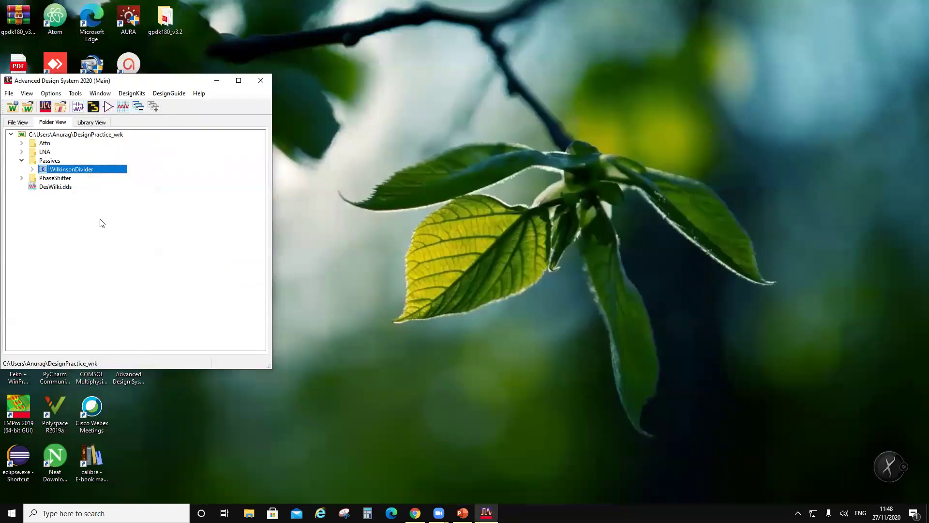
- Create a schematic cell named testWilki in the Passives folder, then clear and close its message list
right_click(48, 160)
mouse_move(140, 166)
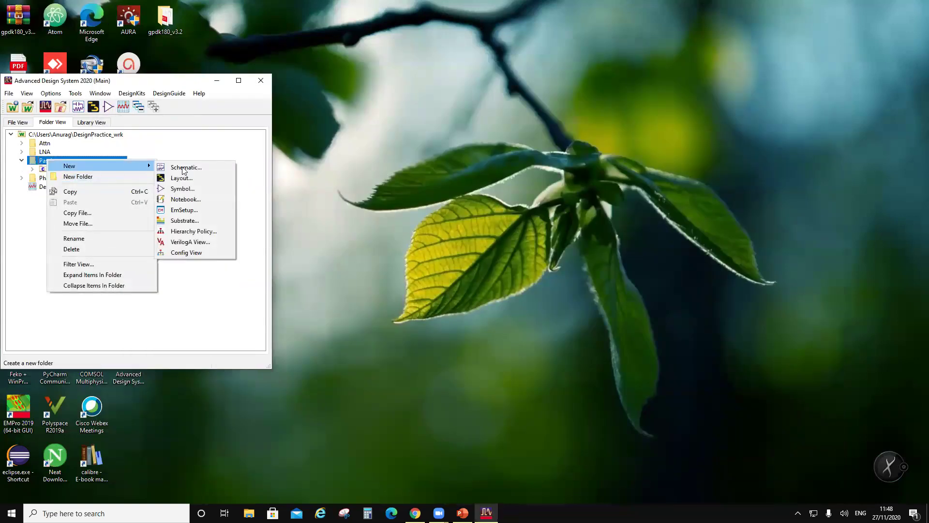
left_click(184, 168)
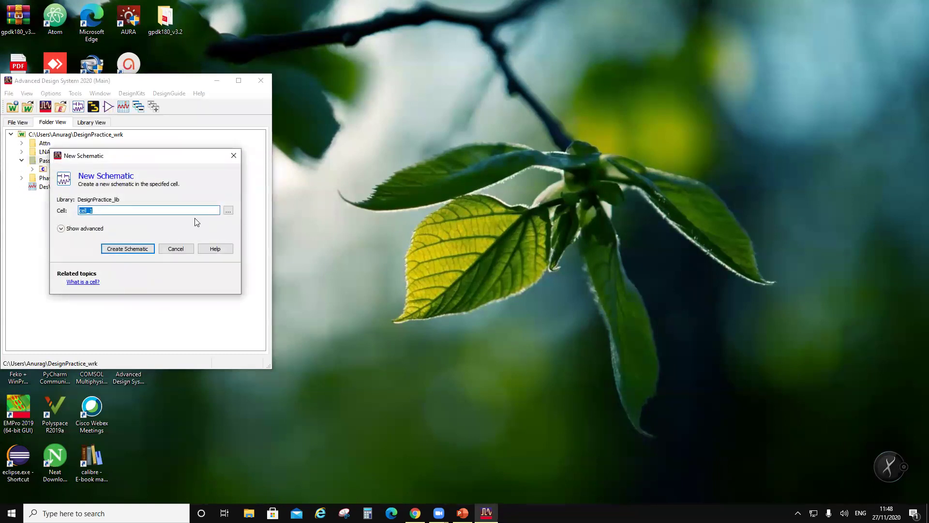
type("testWilki")
left_click(105, 248)
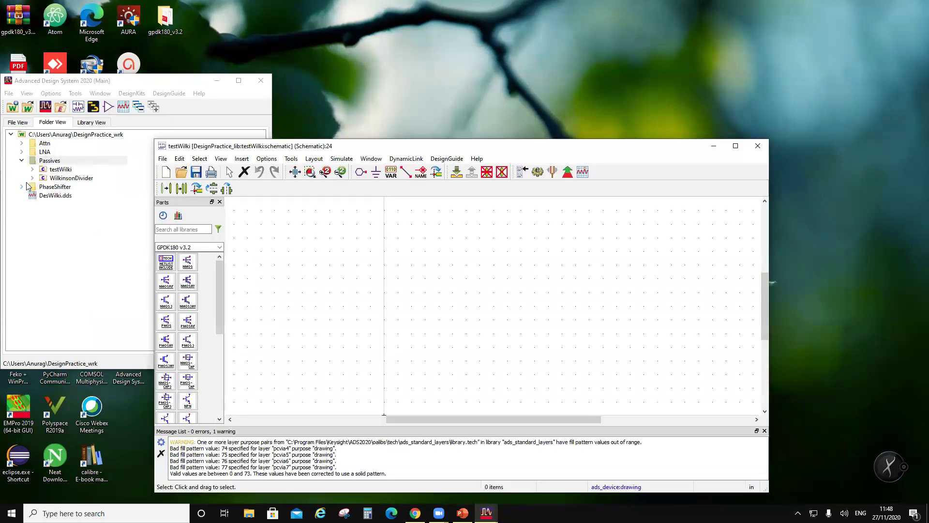
left_click(161, 453)
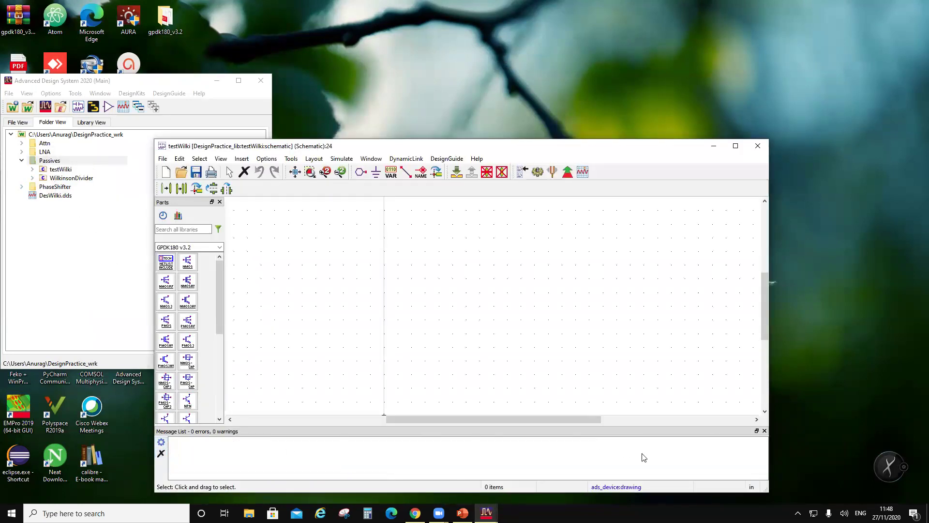
left_click_drag(598, 147, 548, 142)
left_click(714, 426)
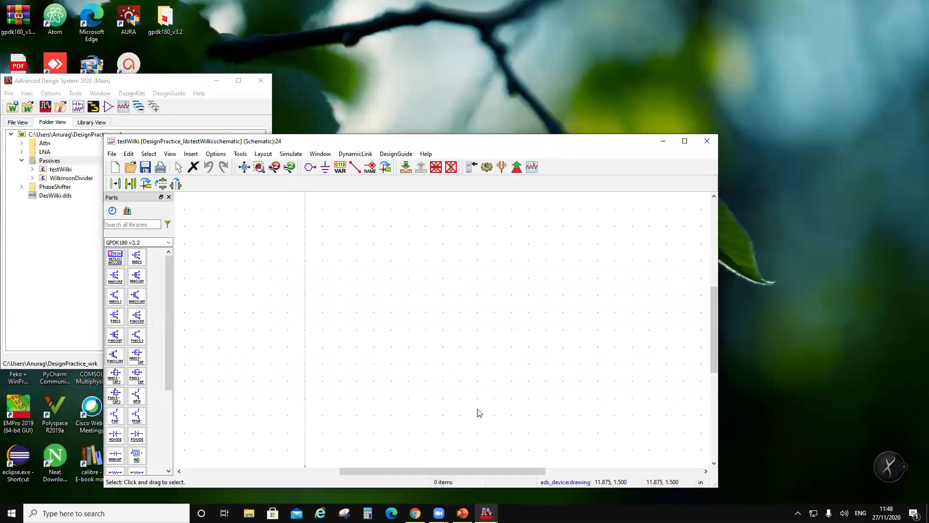
- Place the WilkinsonDivider cell in the testWilki schematic and attach a ground to its Gnd pin
left_click_drag(59, 178, 373, 254)
left_click_drag(399, 144, 460, 69)
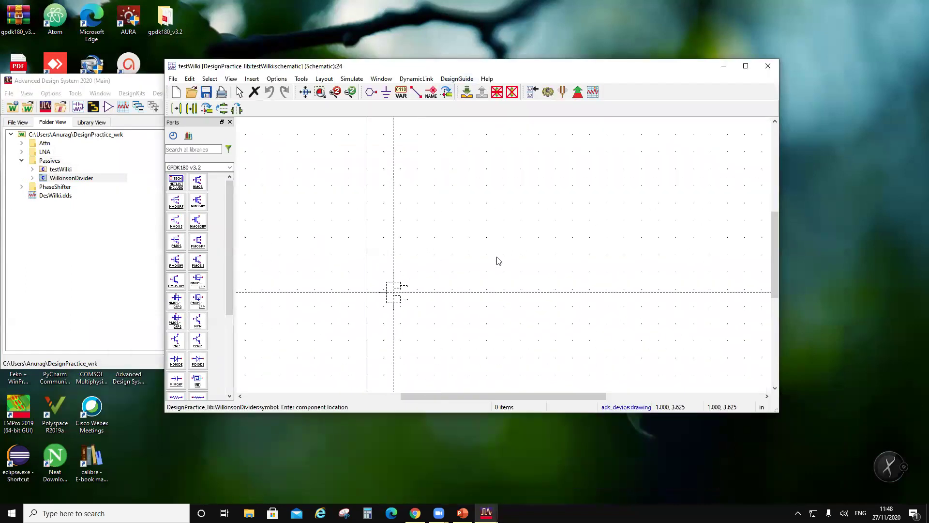
left_click(496, 211)
key("Escape")
left_click(385, 92)
left_click(496, 228)
key("Escape")
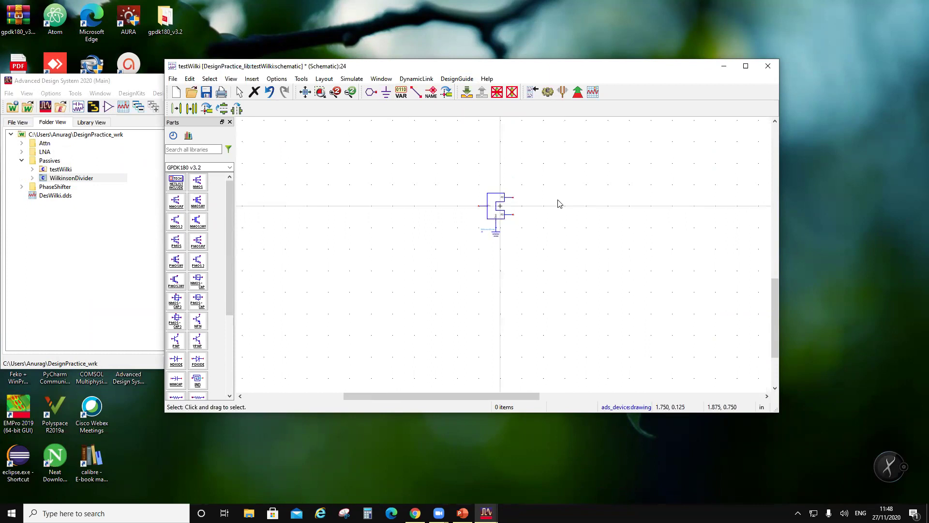
- Place three Term components from the Simulation-S_Param palette, one on the divider's input side and two on its output side
left_click(229, 167)
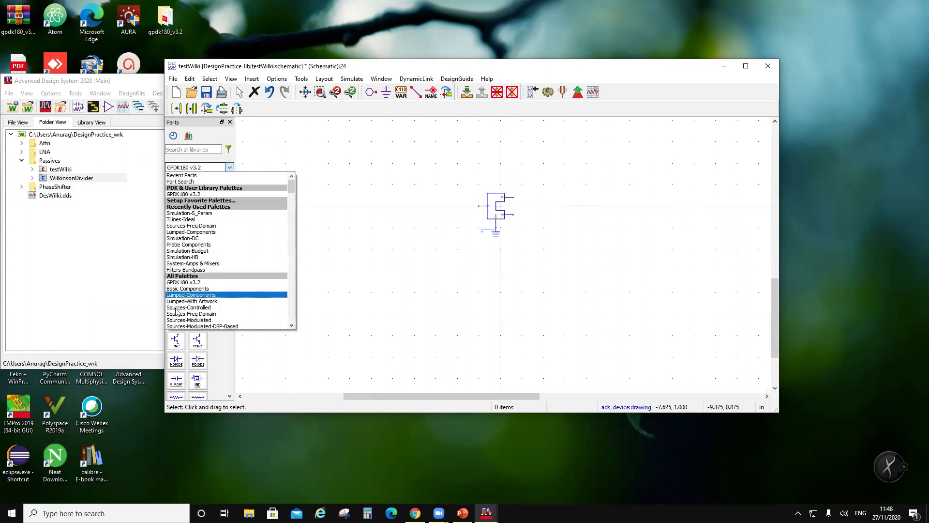
left_click(178, 213)
double_click(176, 240)
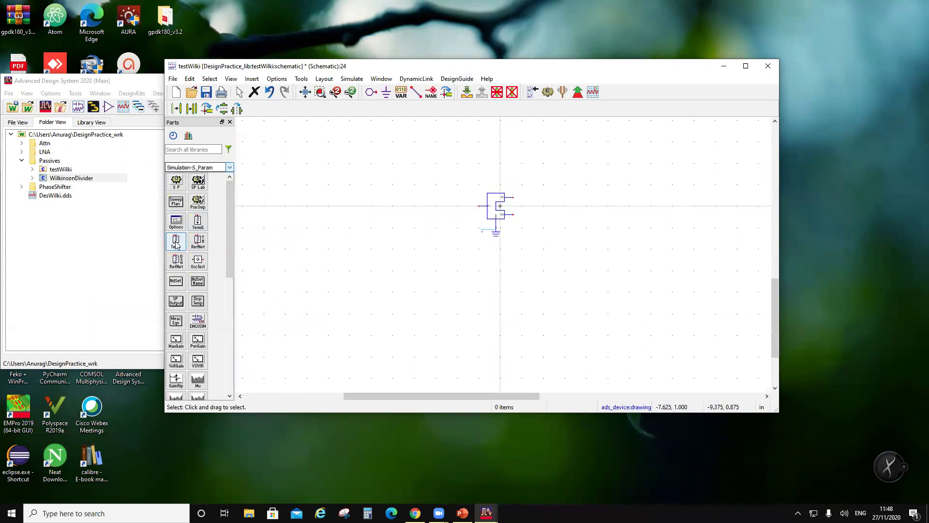
left_click(453, 209)
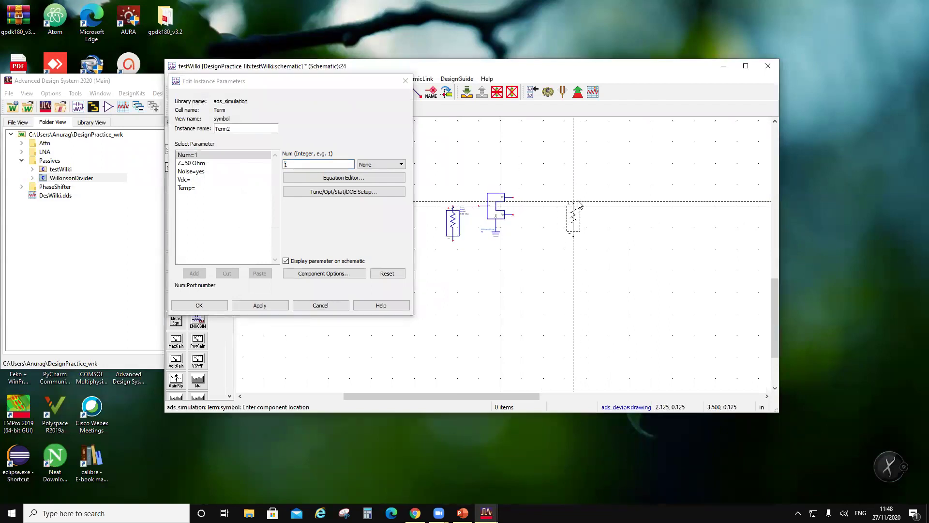
left_click(578, 199)
left_click(536, 219)
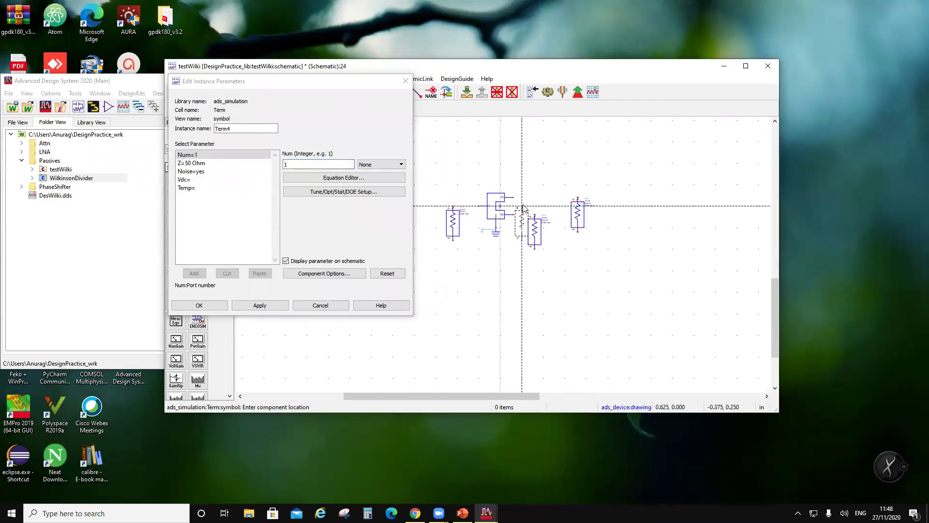
key("Escape")
- Attach a ground to the lower terminal of each of the three Term components
left_click(386, 92)
left_click(453, 239)
left_click(534, 248)
left_click(580, 233)
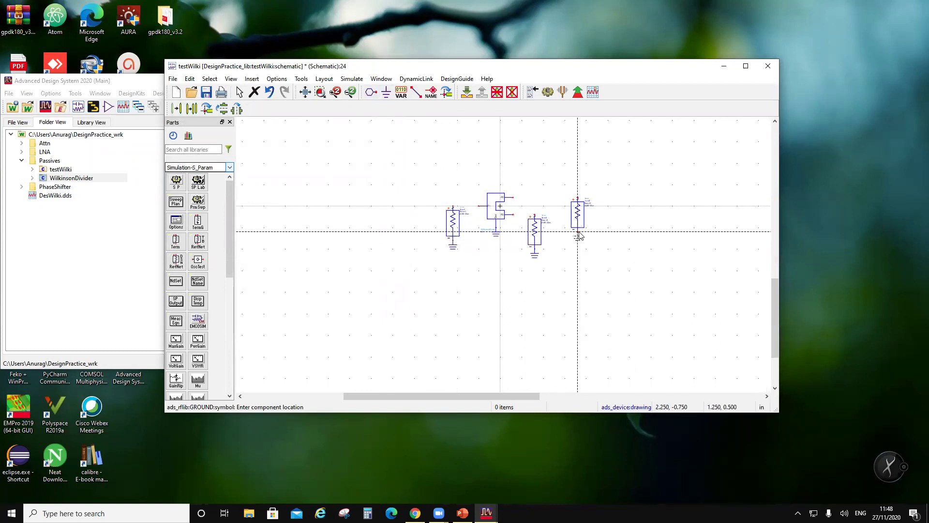
- Wire the divider's P1, P2 and P3 pins to the upper terminals of their Term components
left_click(416, 92)
left_click(577, 199)
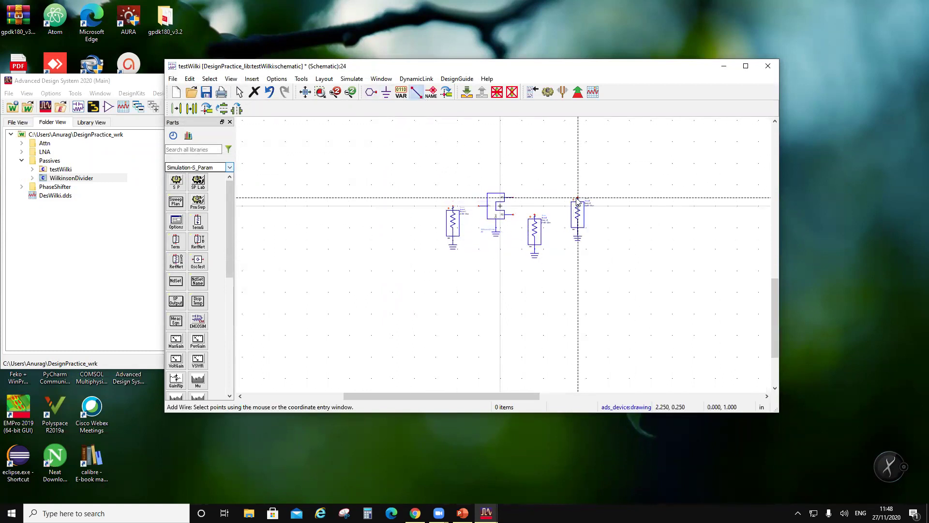
left_click(513, 197)
left_click(534, 216)
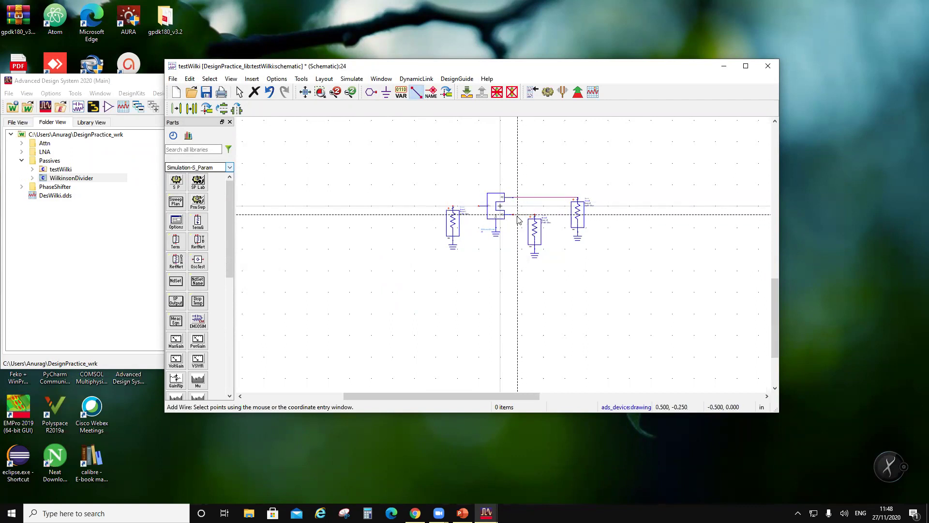
left_click(514, 214)
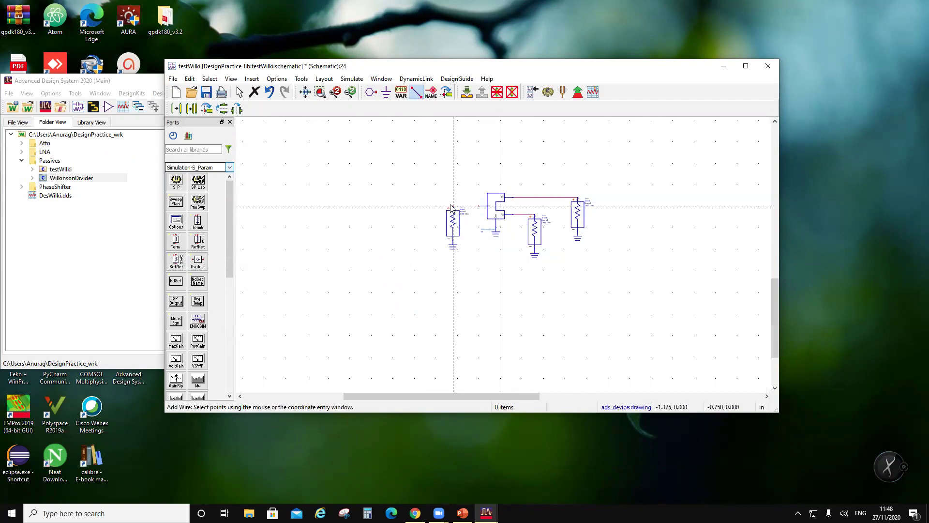
- Add an S-parameter simulation controller sweeping from 27.5 to 28.36 GHz, with step size 10 and a changed step unit
left_click(176, 182)
left_click(600, 149)
double_click(257, 196)
type("27.5")
key("Tab")
type("28.36")
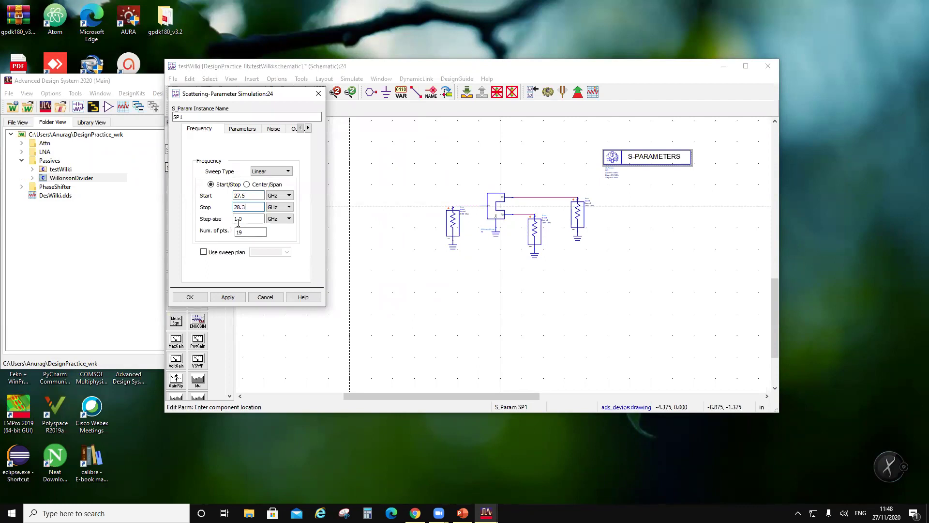
double_click(246, 217)
type("10")
left_click(289, 219)
left_click(280, 239)
left_click(189, 297)
- Place a GPDK Netlist Include below the S-parameter controller, and save and simulate the schematic
left_click(225, 168)
left_click(184, 194)
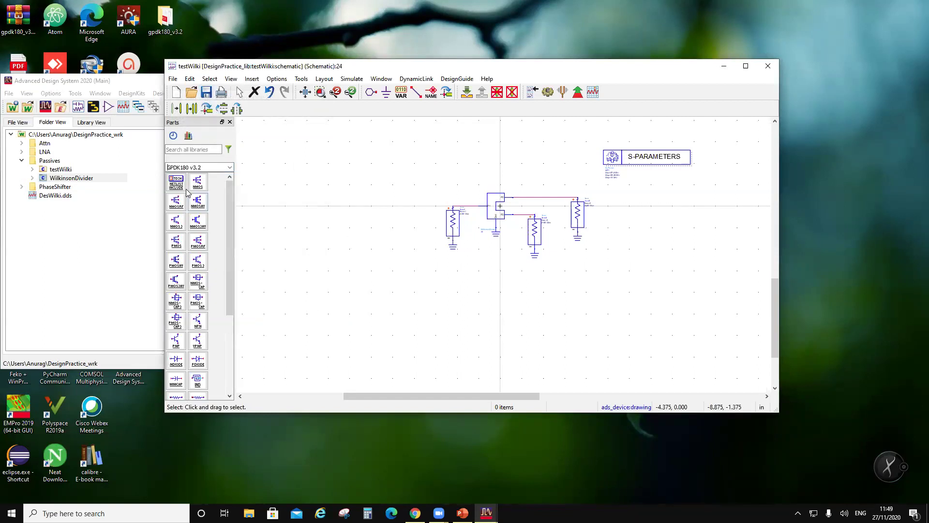
left_click(176, 182)
left_click(615, 196)
key("Escape")
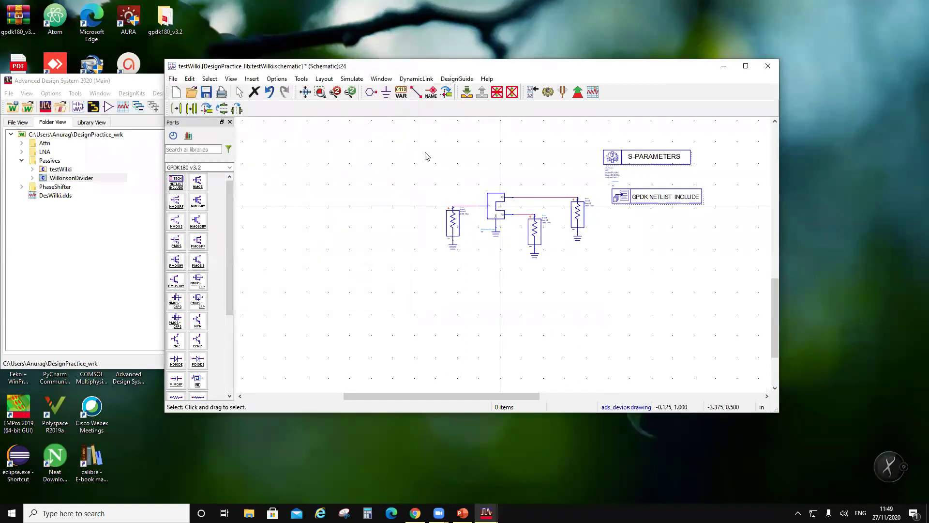
left_click(215, 93)
left_click(547, 92)
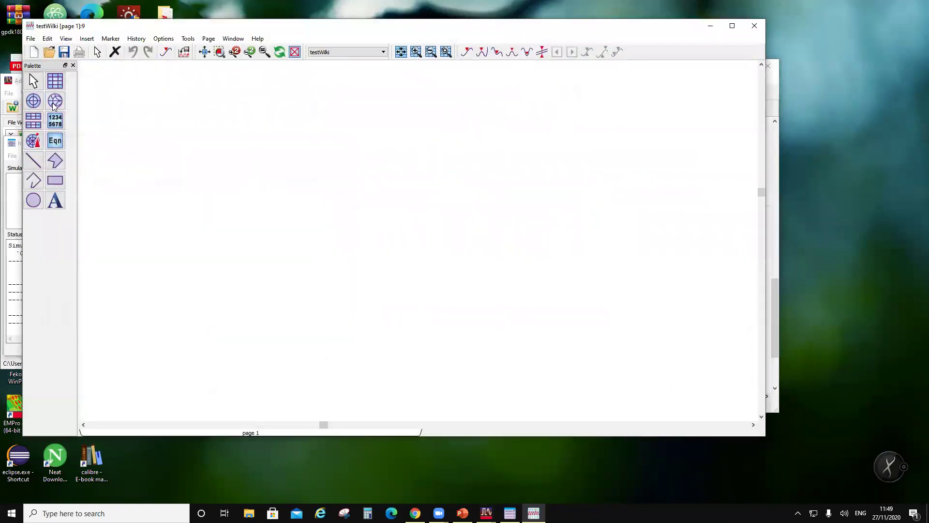
- Add a Smith chart plotting S(1,1), S(2,2) and S(3,3) to the testWilki data display
left_click(55, 100)
left_click(155, 135)
left_click(304, 275)
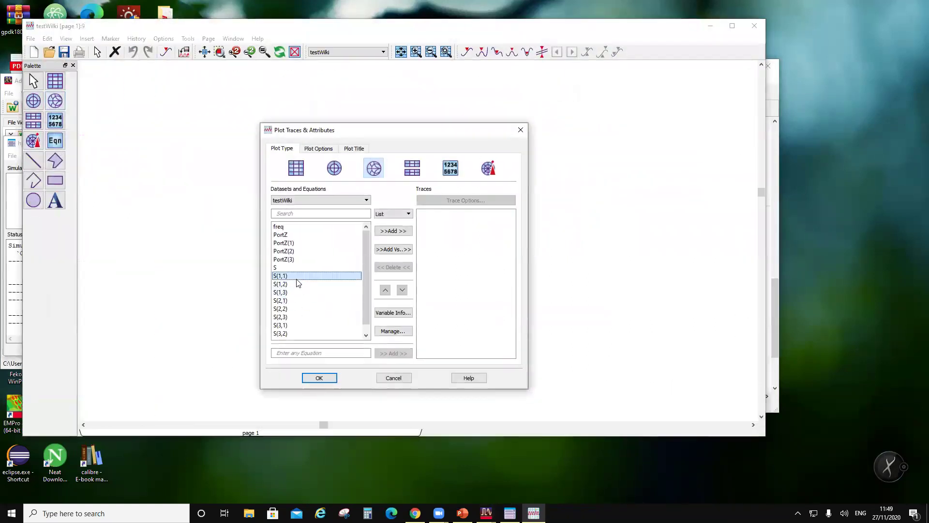
left_click(384, 231)
left_click(307, 309)
left_click(386, 233)
left_click(280, 334)
left_click(393, 232)
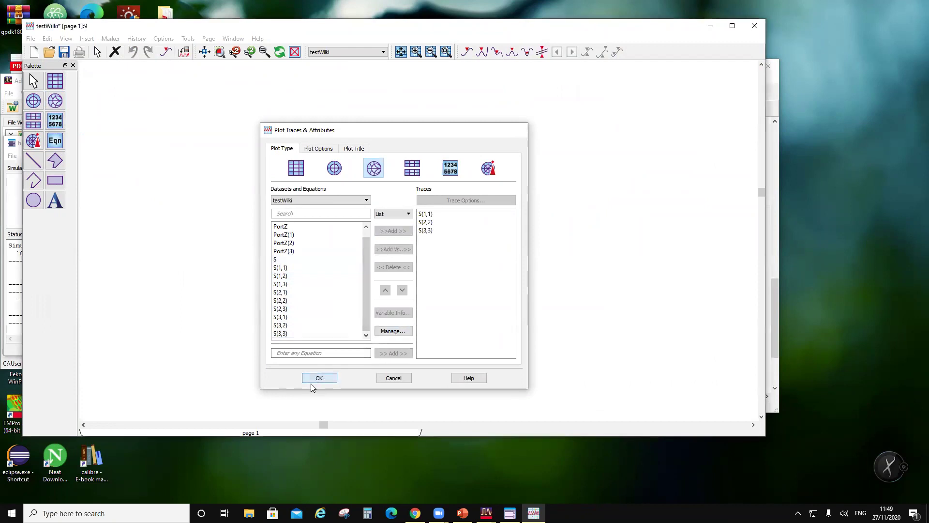
left_click(319, 378)
scroll(250, 237, "up", 2)
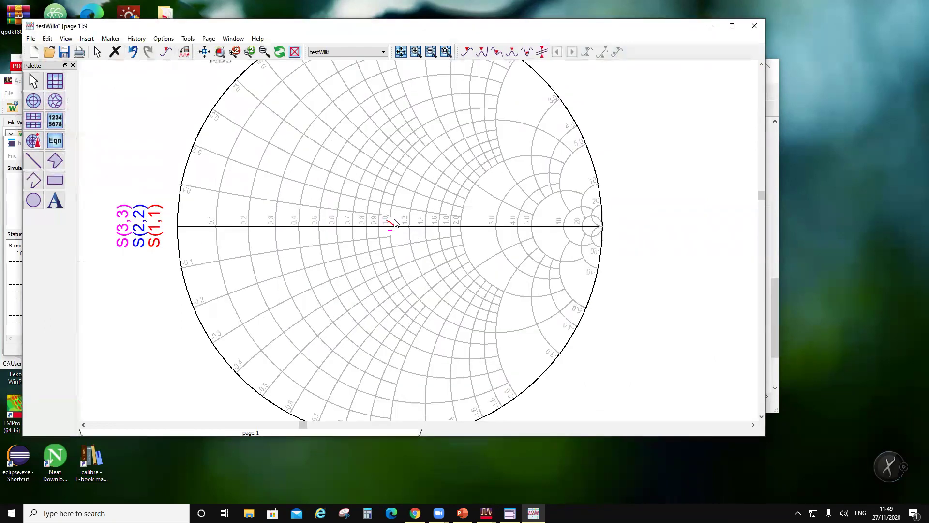
- Add a rectangular plot of S(2,1) and S(3,1) in dB beside the Smith chart
scroll(548, 249, "down", 3)
scroll(455, 240, "up", 1)
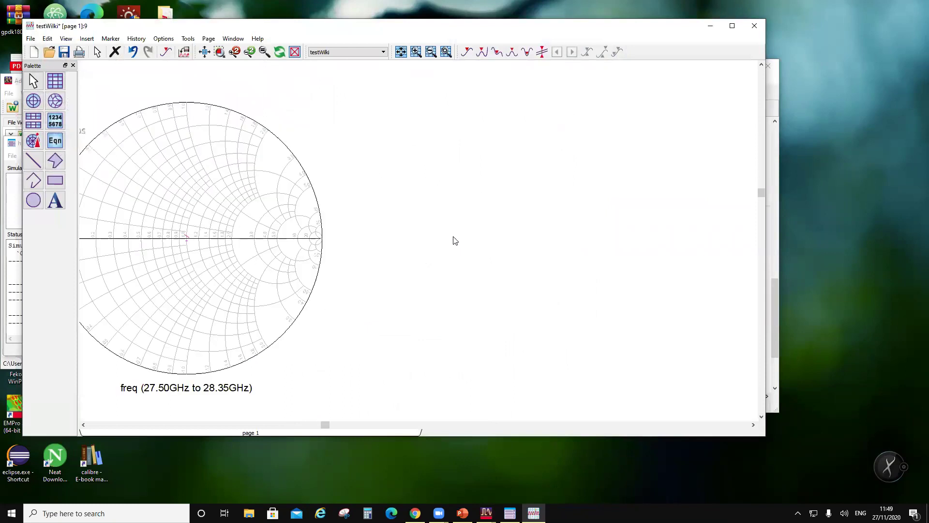
left_click(55, 80)
left_click(414, 176)
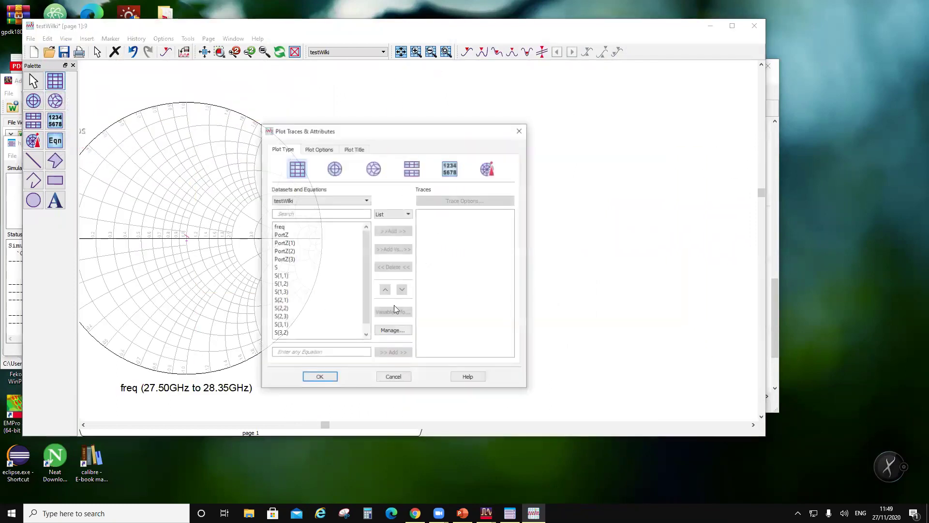
left_click(291, 302)
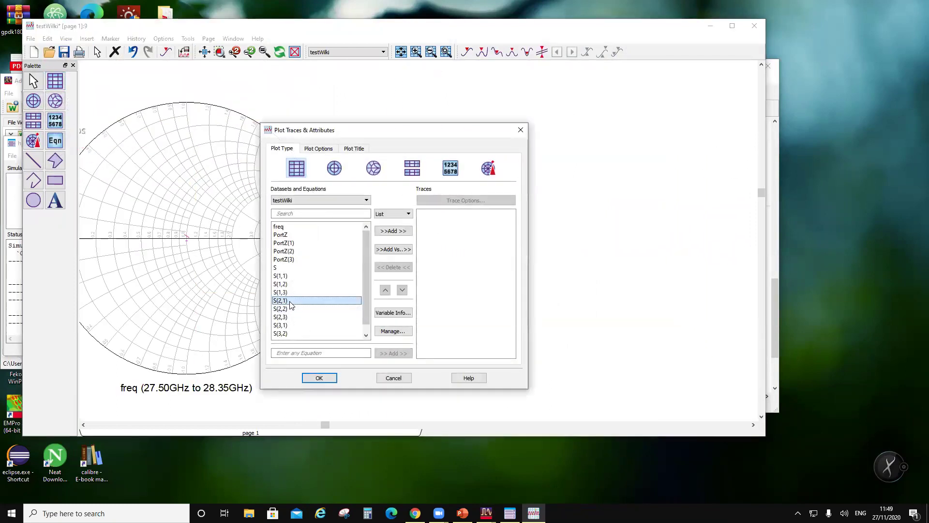
left_click(393, 231)
left_click(369, 321)
scroll(286, 329, "down", 1)
left_click(287, 317)
left_click(319, 377)
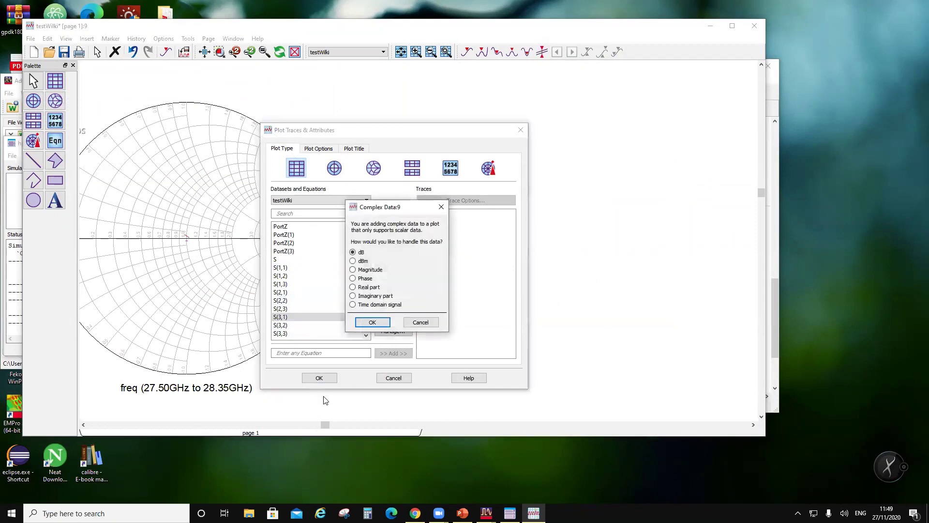
left_click(373, 322)
left_click(317, 377)
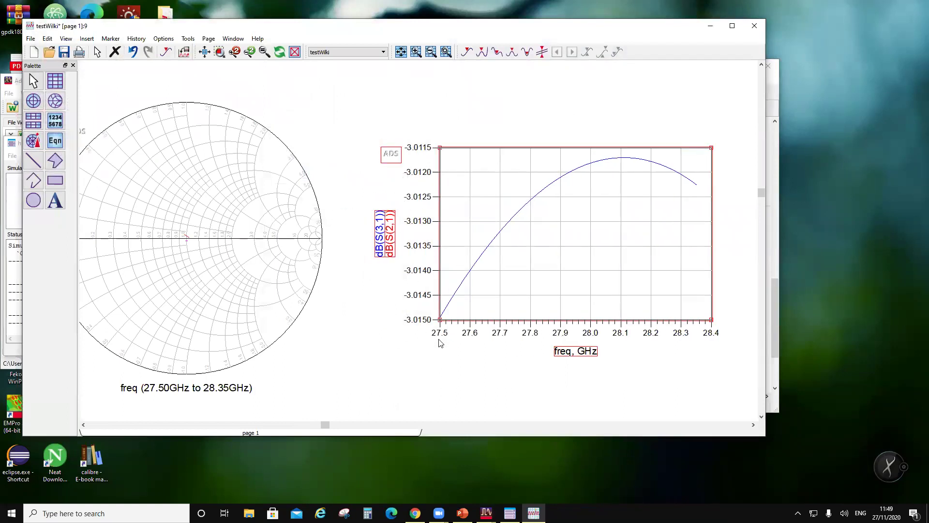
- Add a rectangular plot of the phase of S(2,1) and S(3,1) below the dB plot
left_click(55, 80)
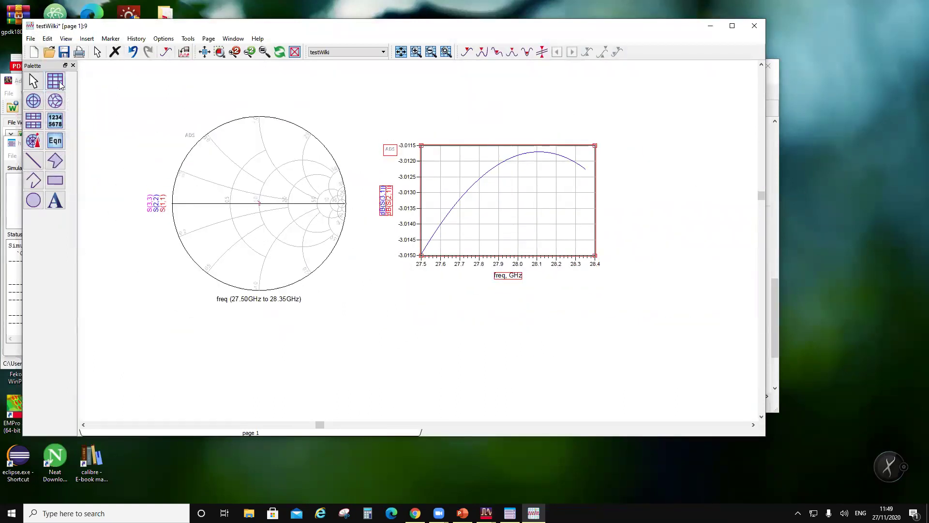
left_click(426, 302)
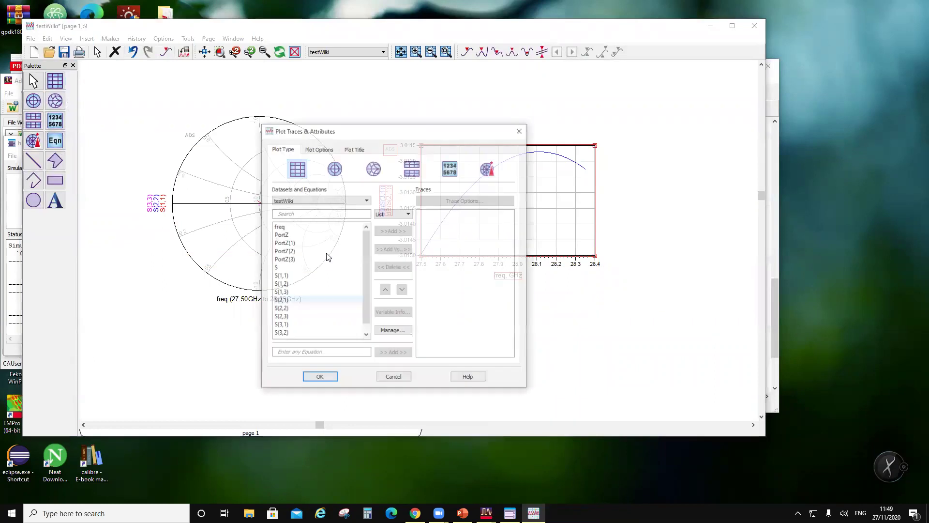
double_click(305, 301)
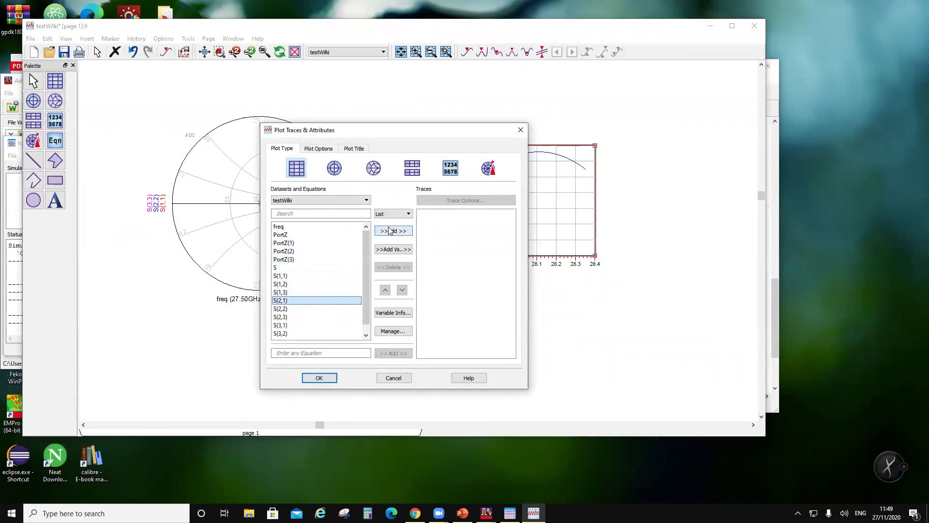
left_click(364, 279)
left_click(372, 321)
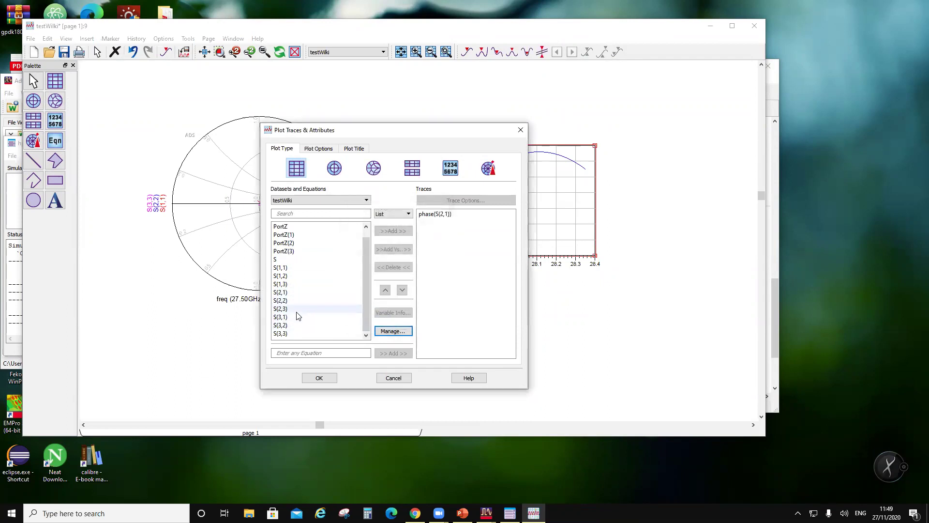
left_click(293, 317)
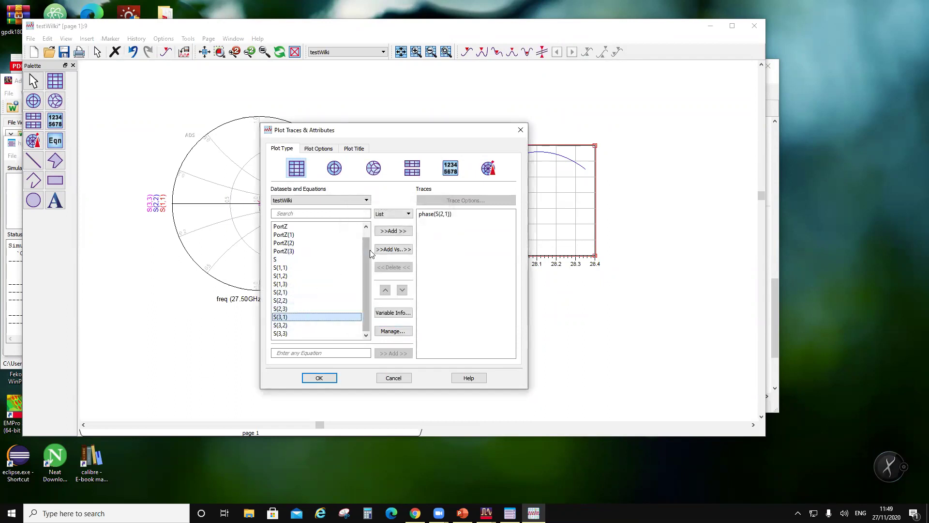
left_click(393, 231)
left_click(364, 279)
left_click(373, 322)
left_click(317, 377)
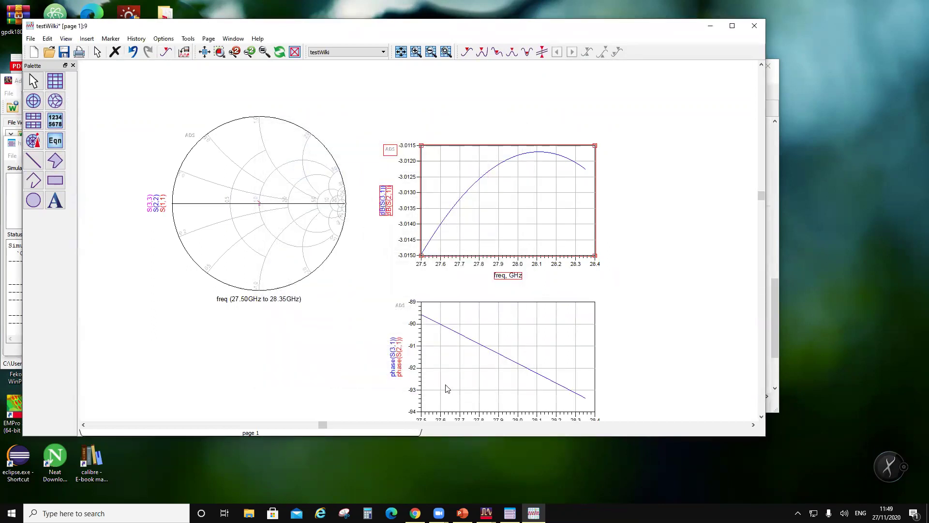
scroll(444, 315, "up", 1)
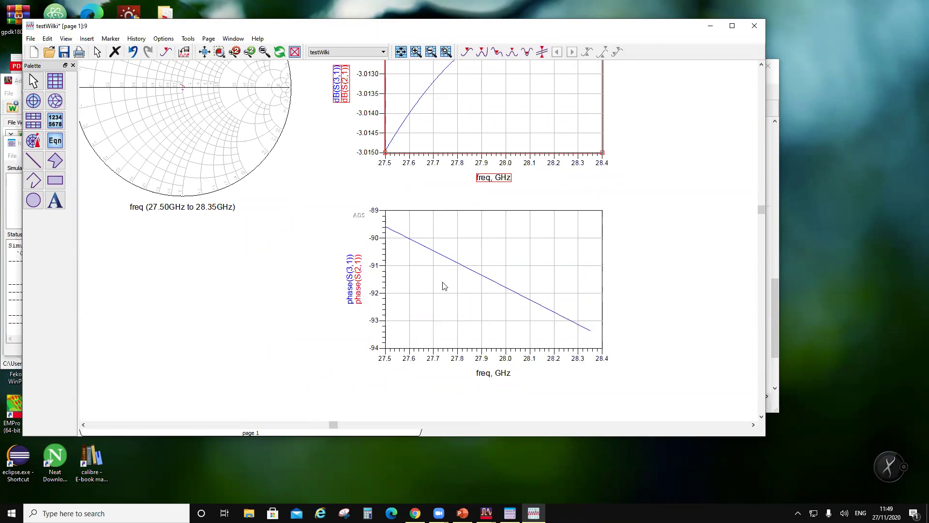
- Save the testWilki data display, and close it along with the testWilki schematic
scroll(444, 286, "down", 2)
left_click(64, 52)
left_click(755, 27)
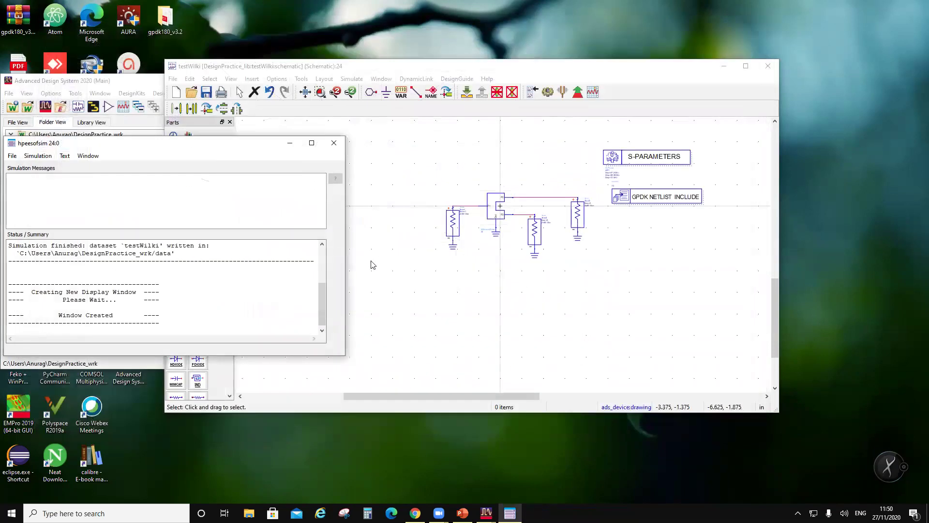
left_click(767, 65)
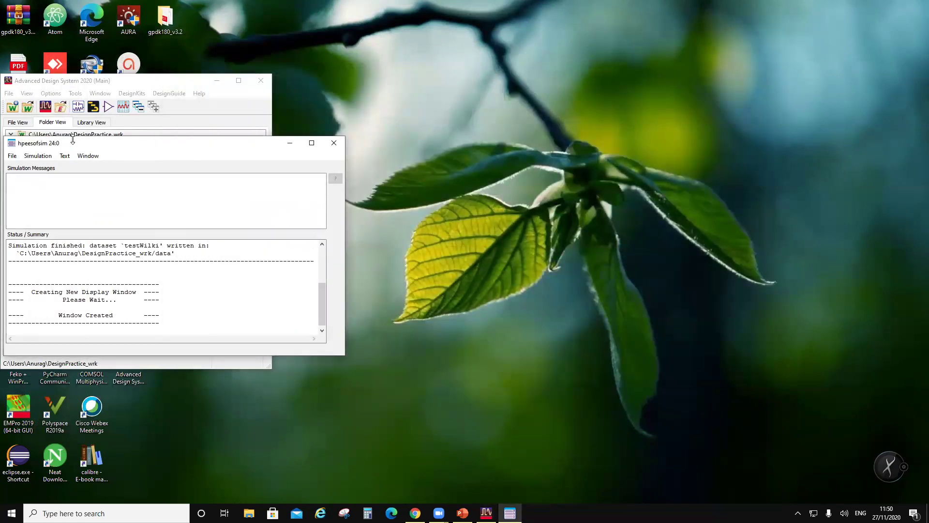
- Create a new schematic in the Passives folder with the cell name BALUNx
left_click_drag(80, 147, 367, 131)
right_click(50, 160)
mouse_move(74, 168)
left_click(187, 167)
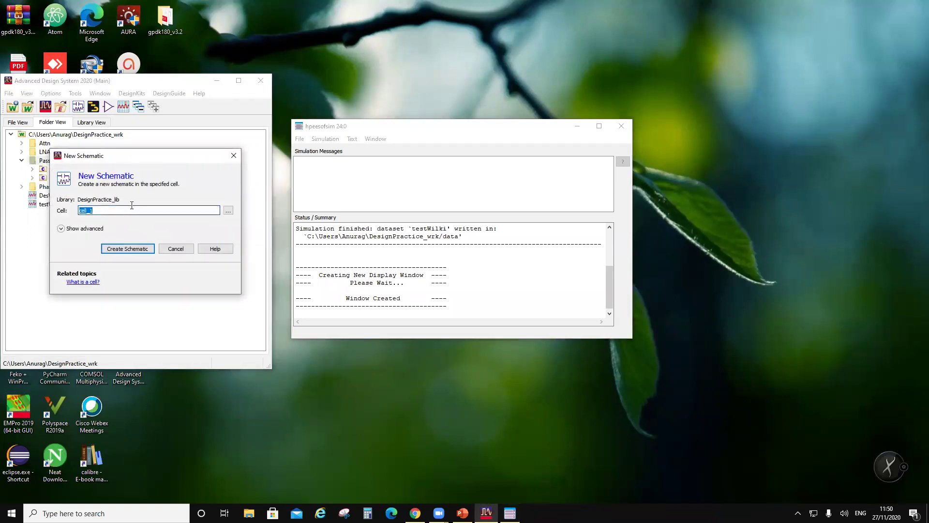
type("BALUNx")
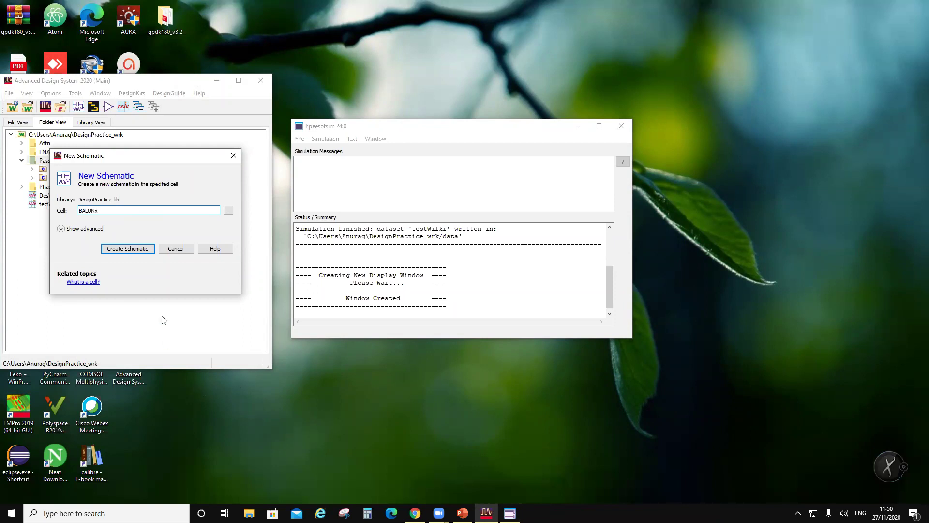
left_click(134, 253)
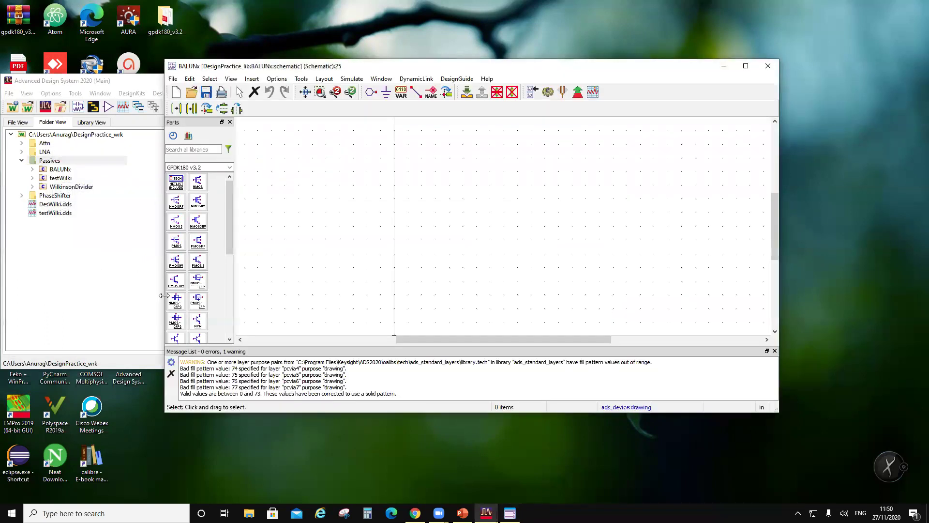
- Clear and close the message list of the BALUNx schematic, and shift its window clear of the workspace tree
left_click(171, 373)
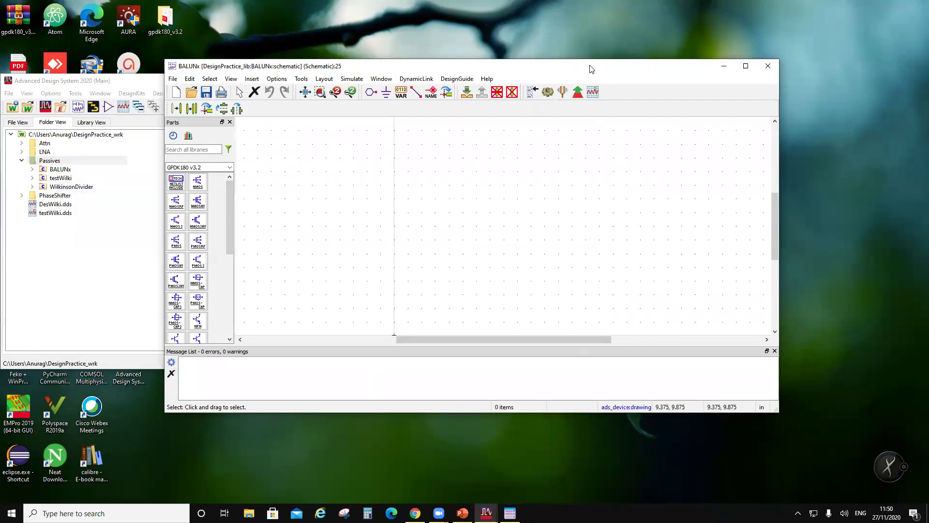
left_click_drag(591, 69, 478, 90)
left_click(661, 371)
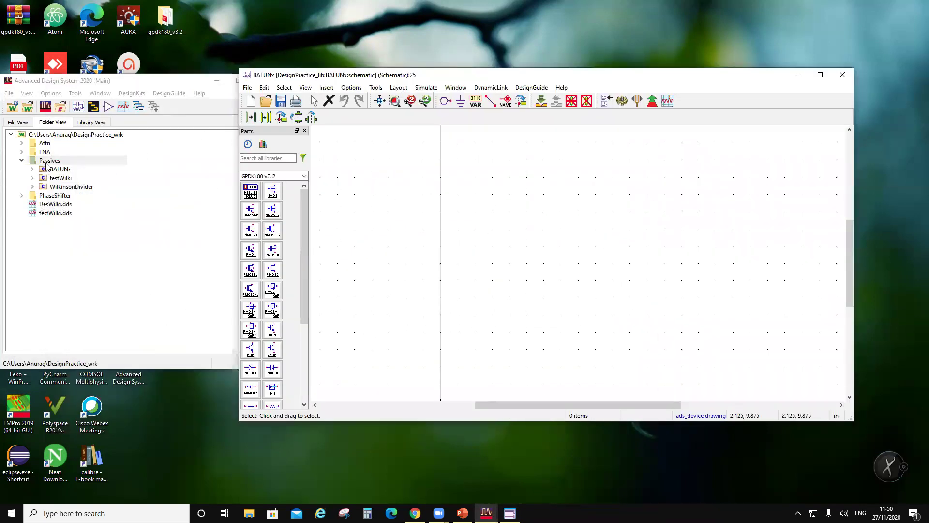
- Open a new data display and add the equation Z0=50
right_click(47, 162)
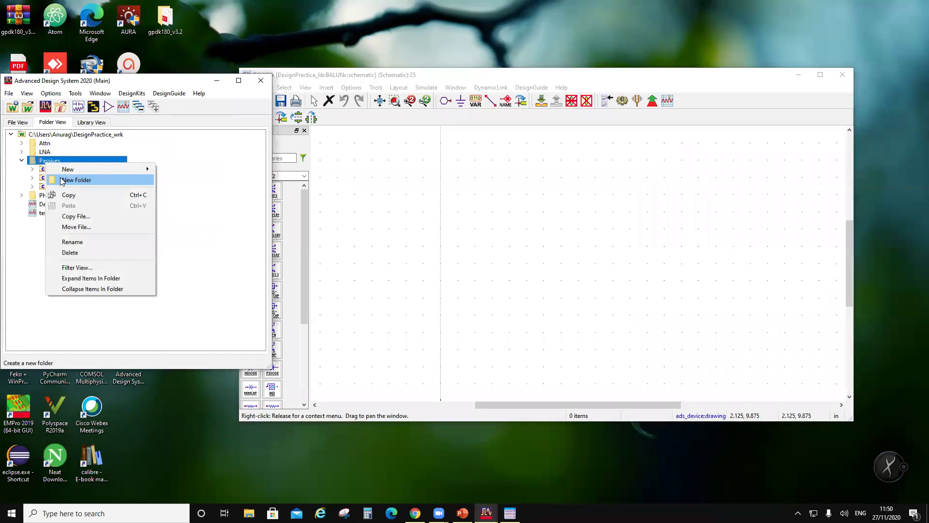
left_click(123, 106)
left_click(55, 140)
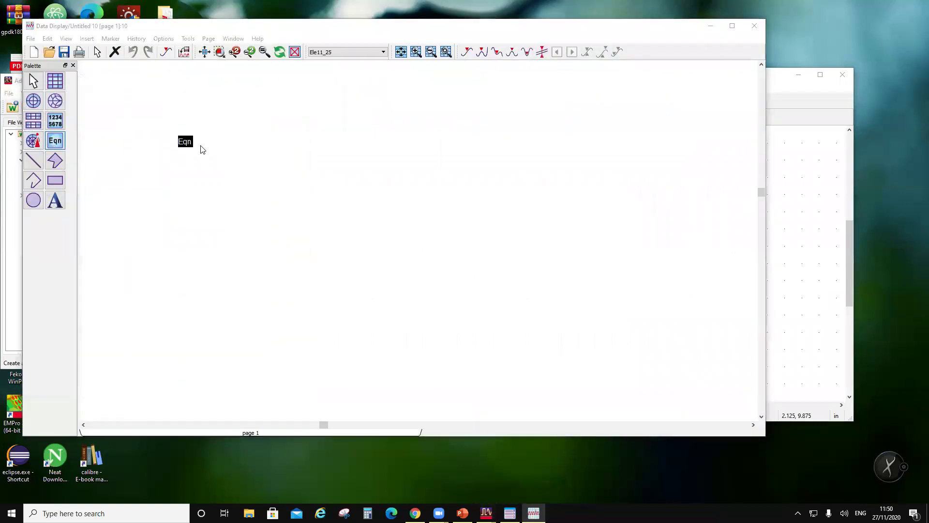
left_click(203, 150)
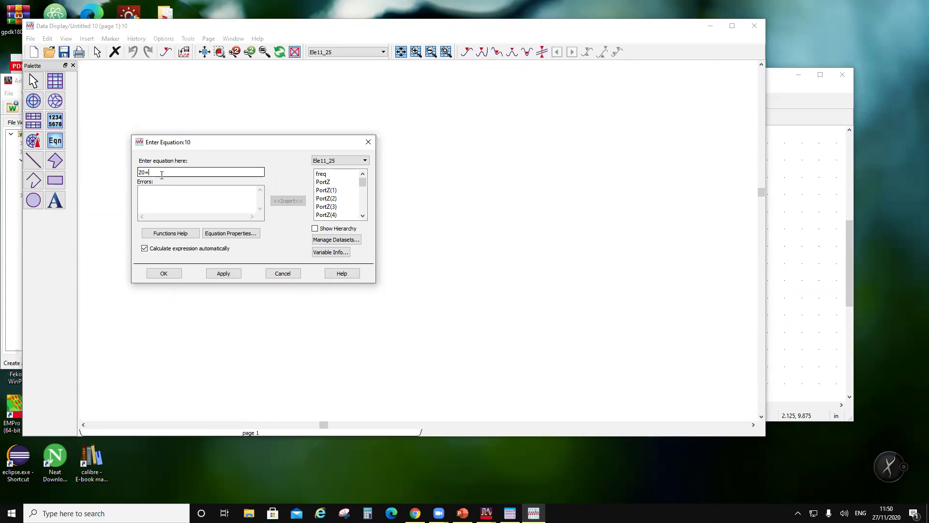
left_click(164, 274)
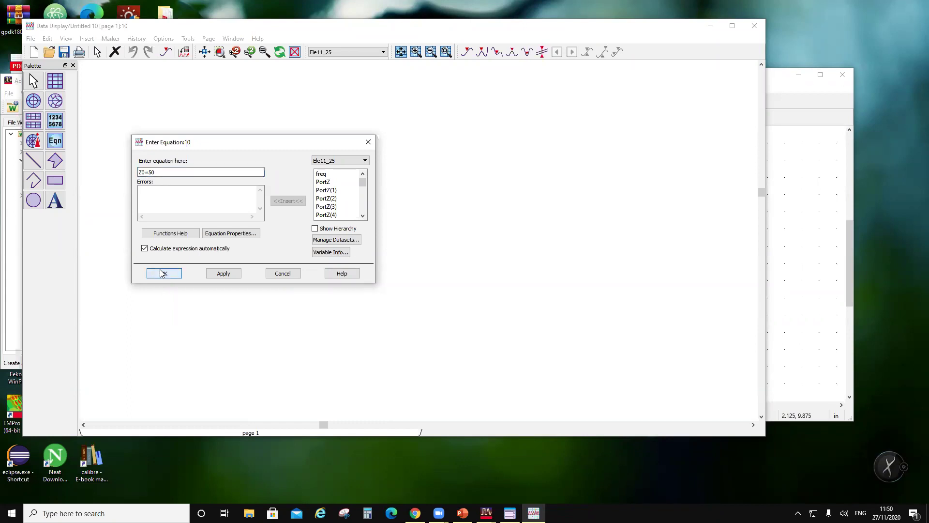
- Add the equation Ls=Z0/(sqrt(2)*pi*f0) below Z0, and the equation f0=27.9e9 beside Z0
left_click(54, 141)
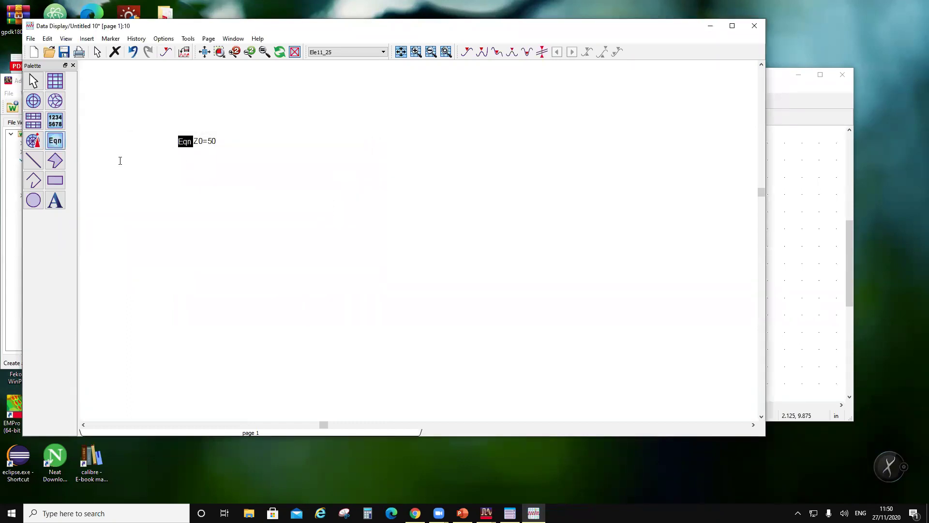
left_click(179, 152)
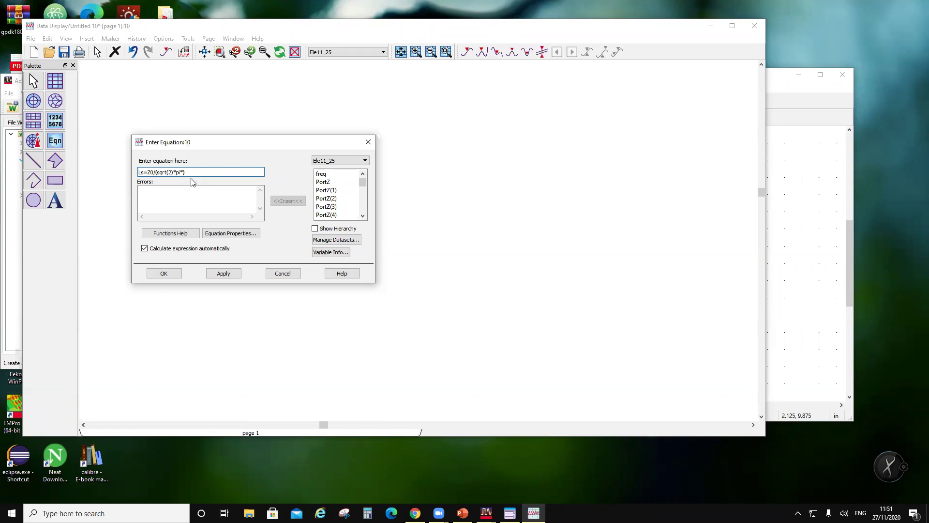
left_click(165, 273)
left_click(56, 141)
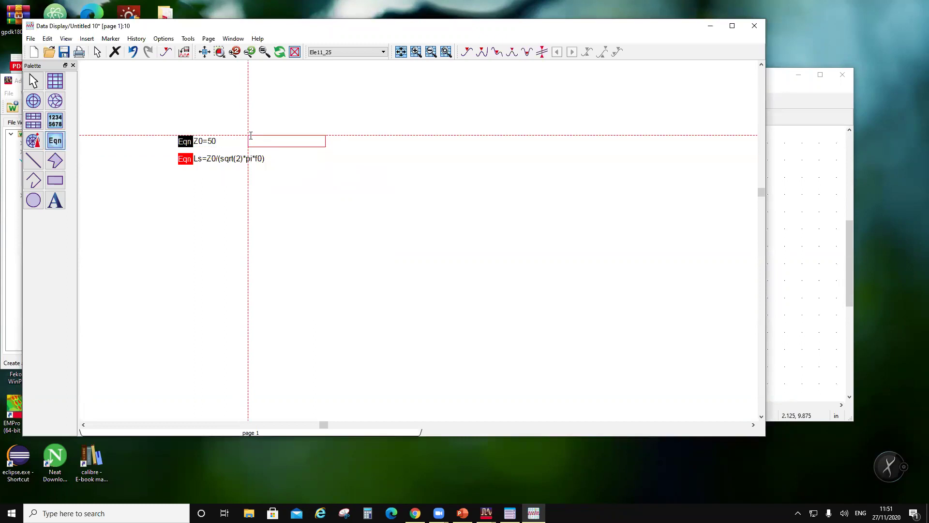
left_click(249, 136)
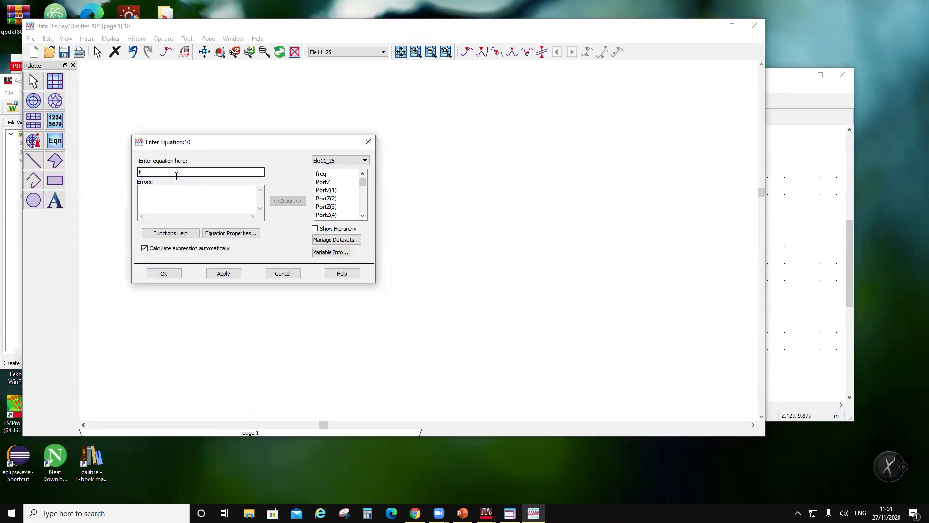
type("f0=27.9e9")
left_click(164, 273)
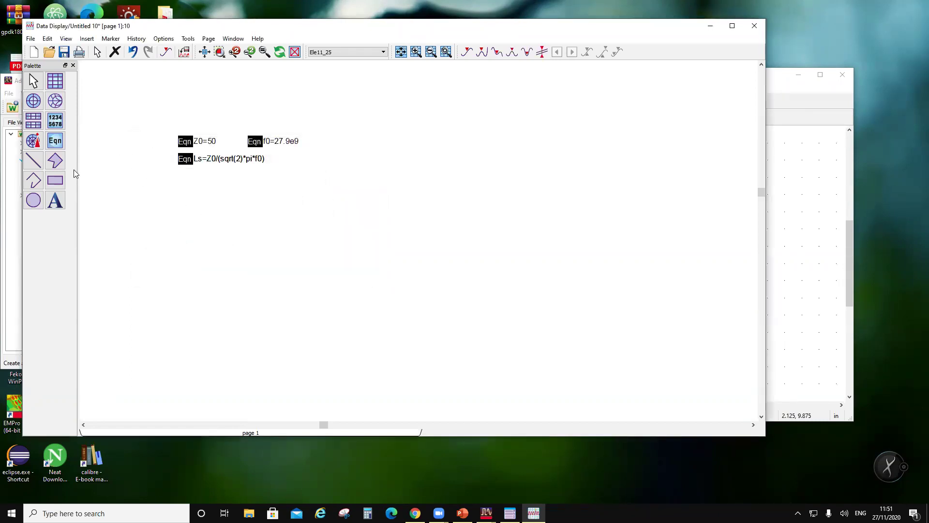
- Add the equation Cs=1/(2*sqrt(2)*pi*f0) below the Ls equation
left_click(55, 140)
left_click(179, 167)
type("Cs=")
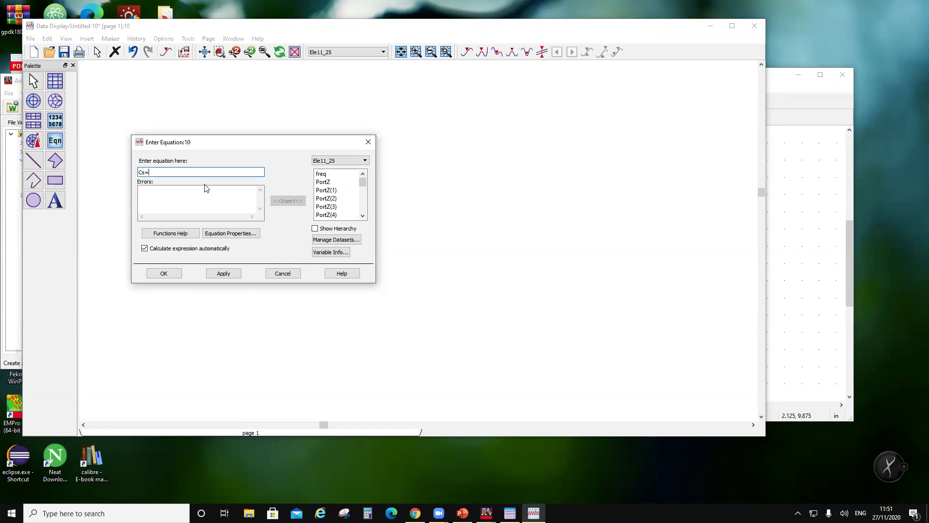
left_click_drag(265, 148, 429, 147)
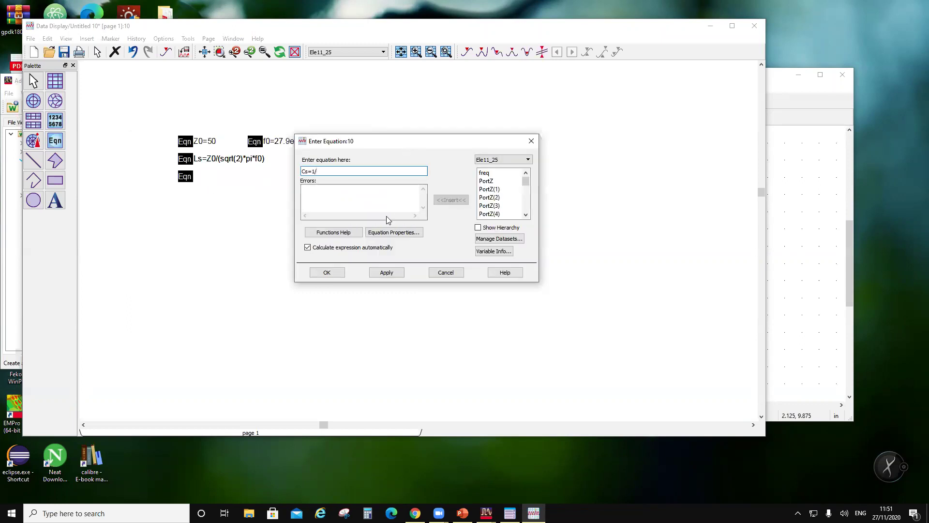
type("=1/(2*sqrt(2)*pi*f0")
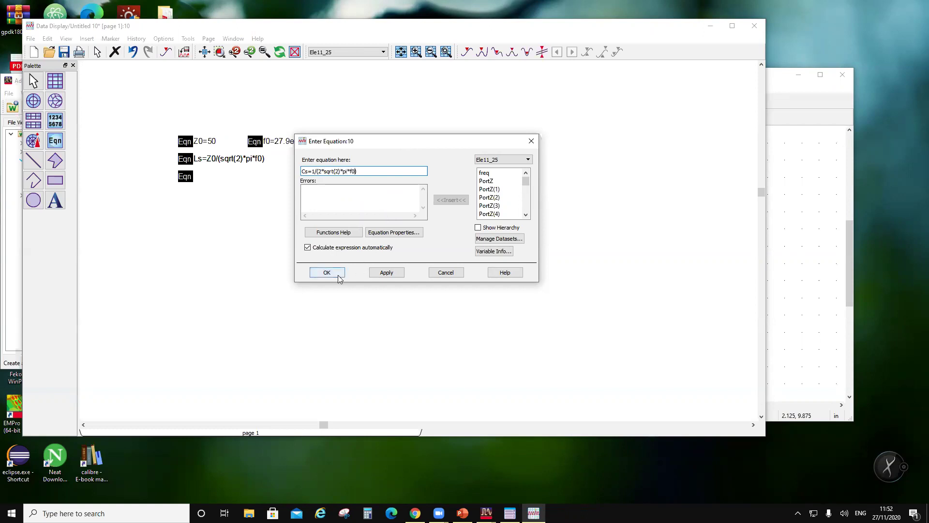
left_click(327, 272)
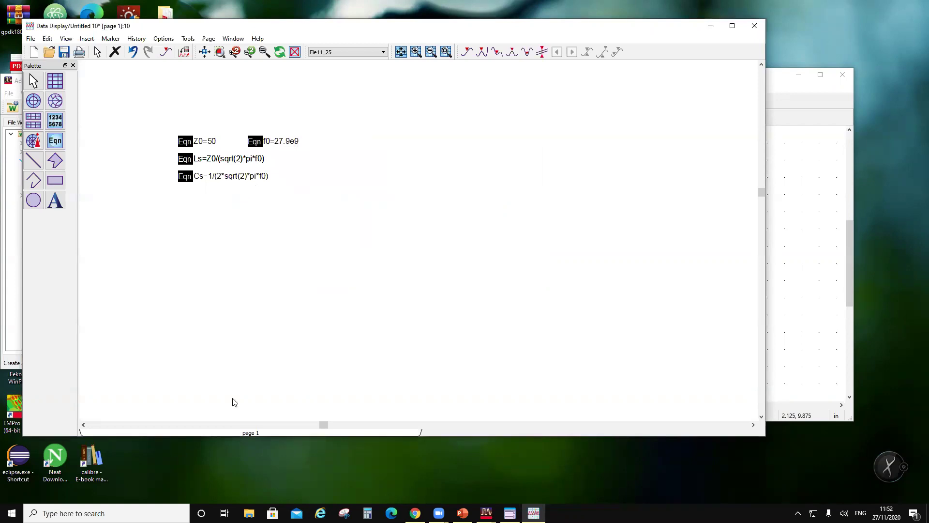
- Save the data display in the DesignPractice_wrk folder as DesBalun.dds
left_click(64, 51)
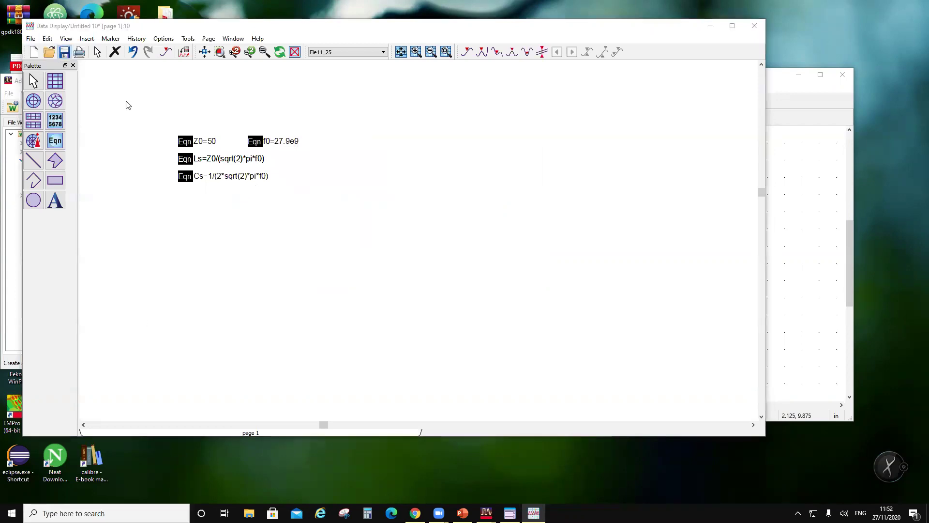
left_click_drag(111, 245, 65, 245)
type("DesBalun.dds")
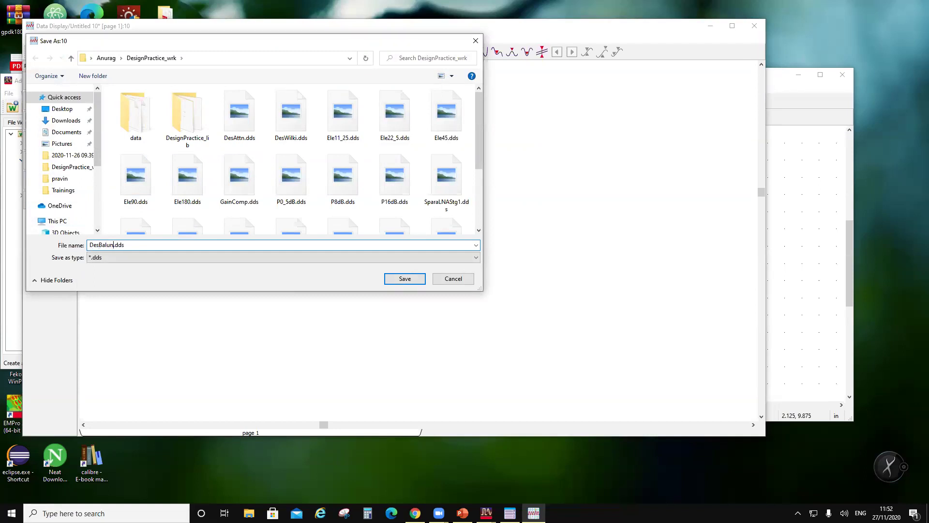
left_click(403, 277)
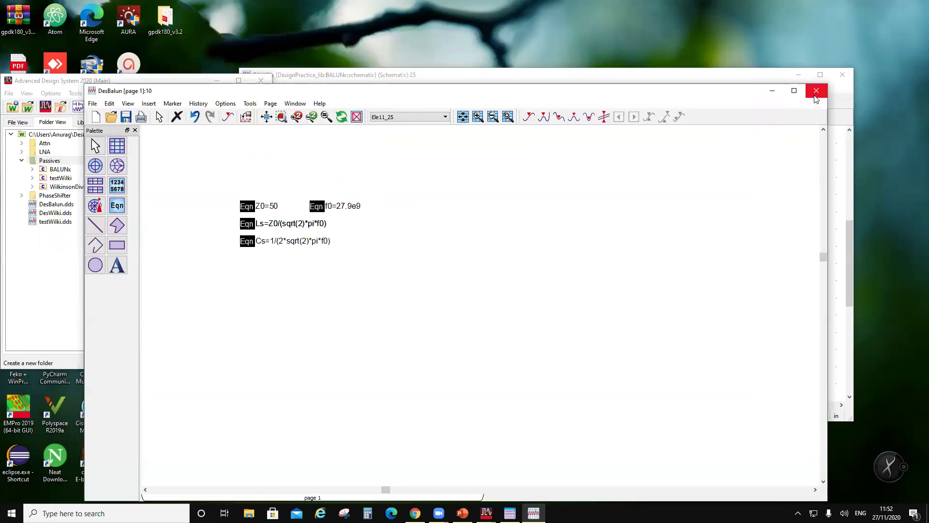
- Place a list plot below the equations with the Ls and Cs results from the Equations dataset
left_click(117, 186)
left_click(278, 342)
scroll(306, 251, "down", 2)
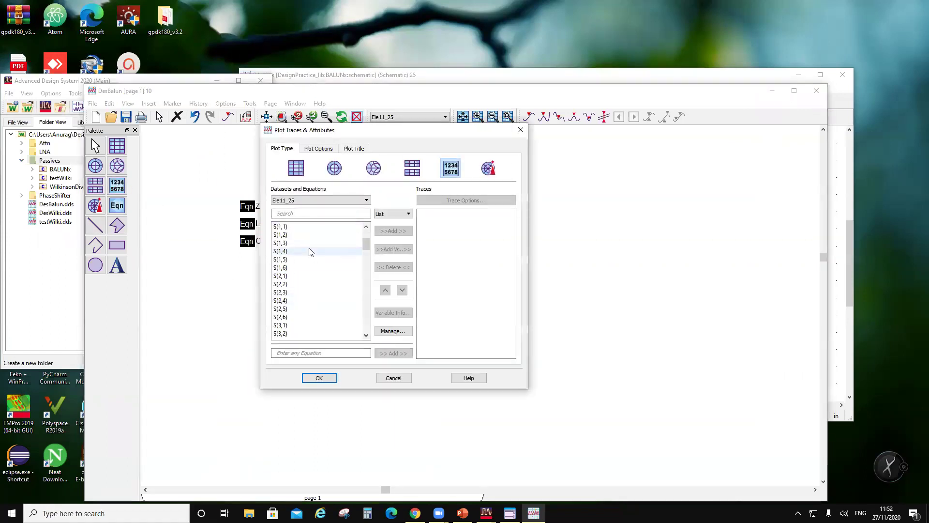
scroll(306, 279, "up", 2)
left_click(308, 201)
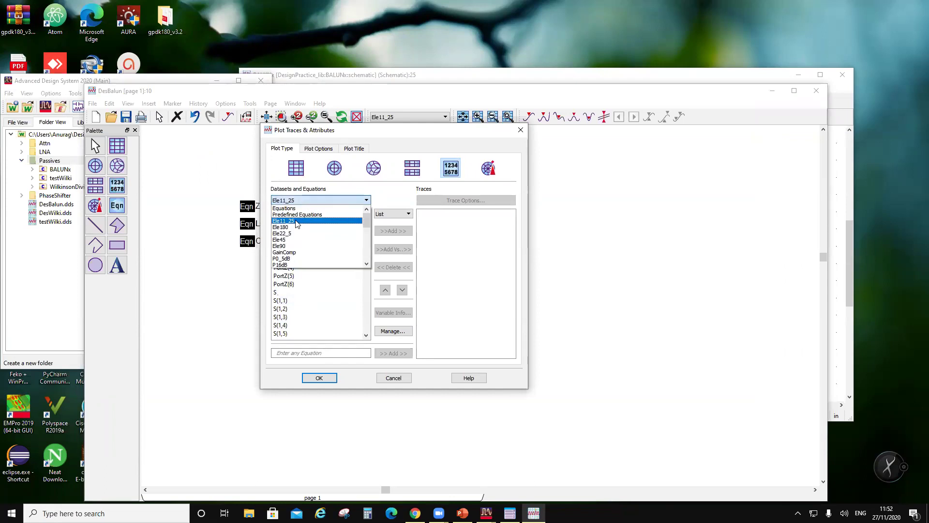
left_click(291, 208)
left_click(337, 235)
left_click(384, 233)
left_click(293, 227)
left_click(392, 230)
left_click(333, 377)
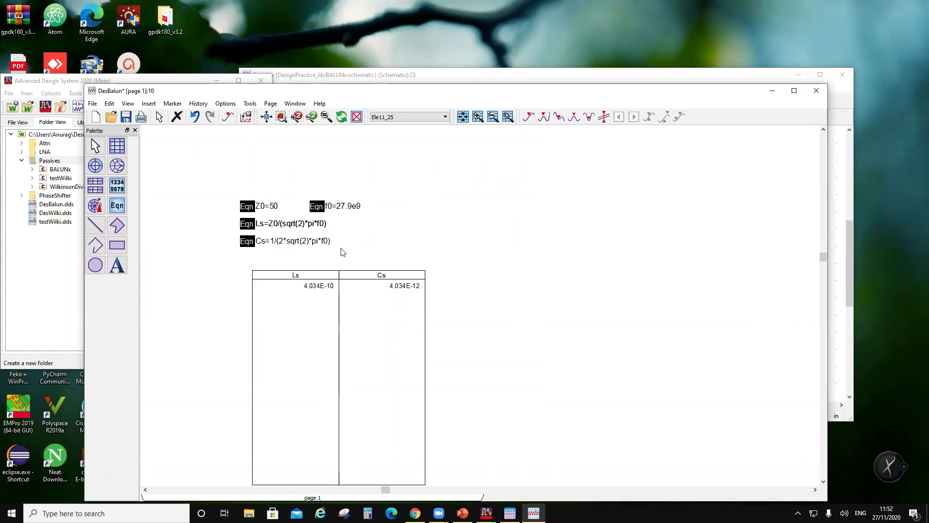
- Correct the Cs equation to Cs=1/(2*sqrt(2)*pi*f0*Z0)
double_click(327, 241)
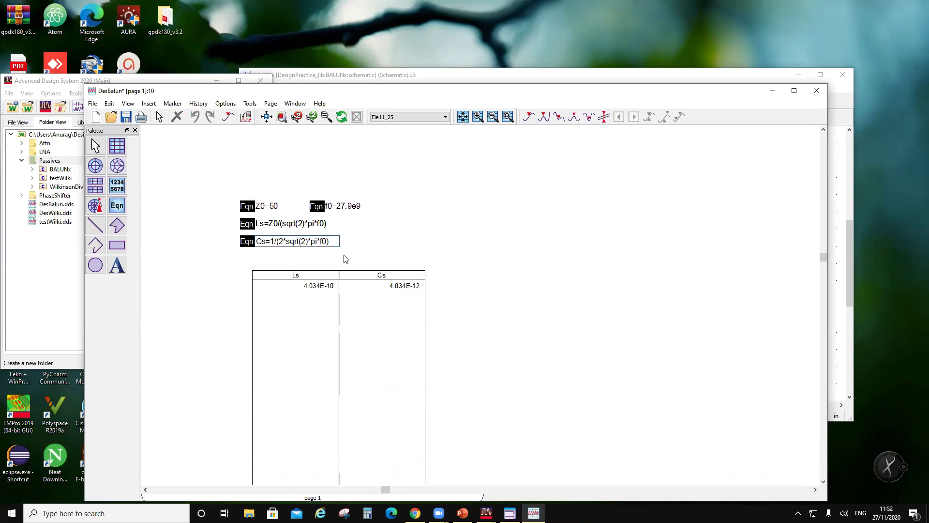
type("*Z0")
left_click(360, 249)
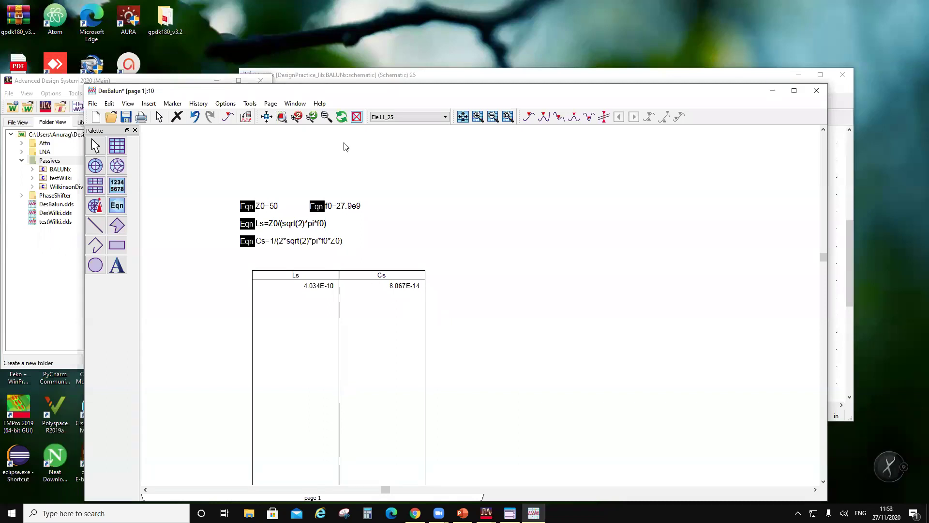
- Open the WilkinsonDivider schematic, copy its inductor L1 and capacitor C1, and close the schematic again
left_click(359, 92)
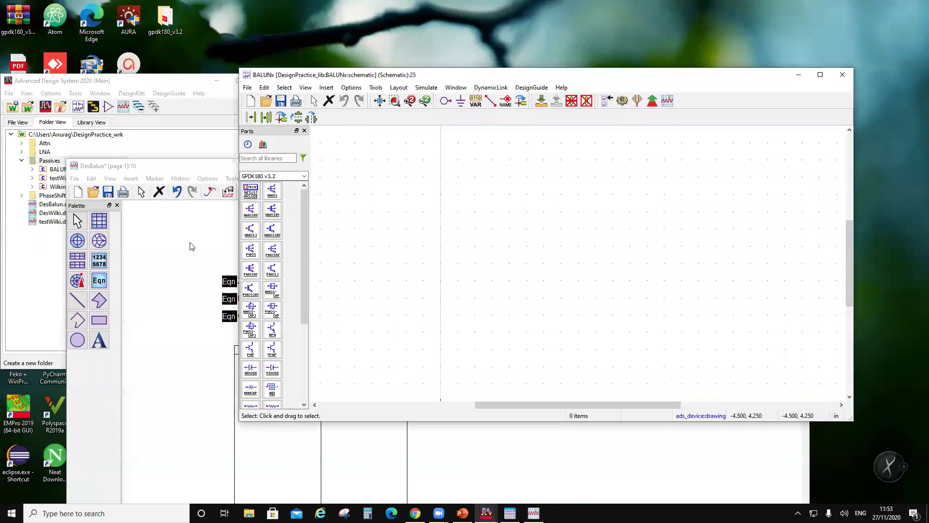
left_click(14, 161)
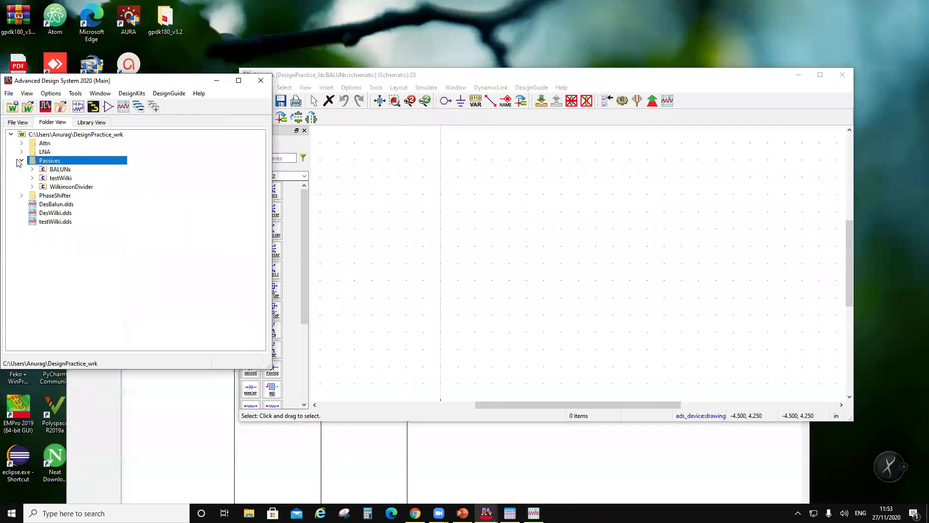
left_click(32, 187)
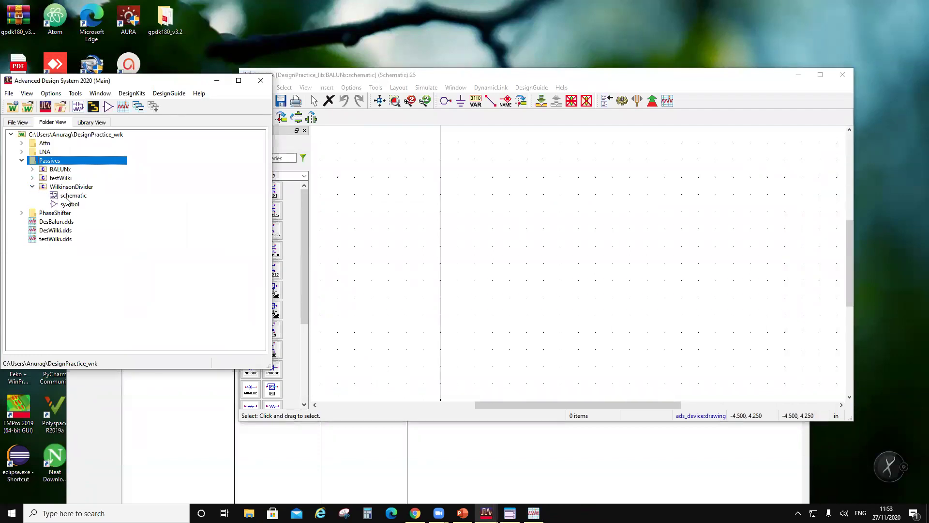
double_click(68, 195)
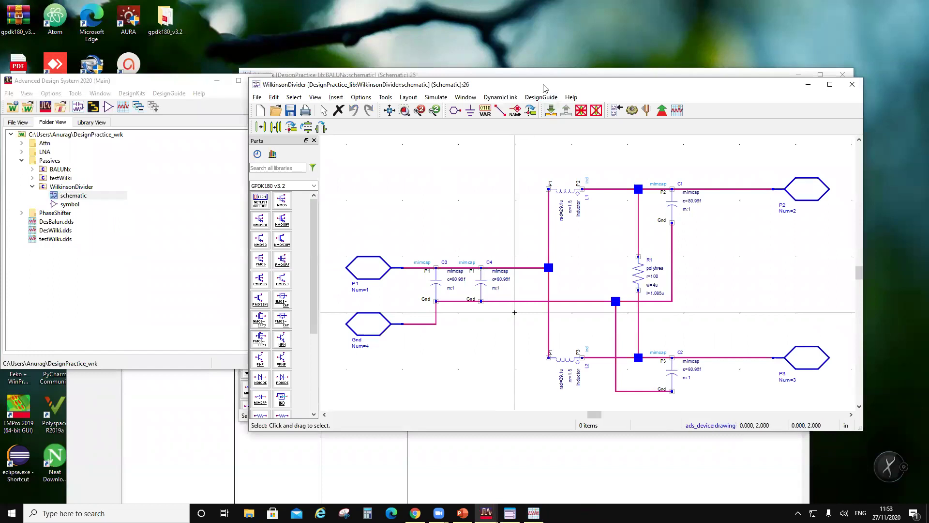
left_click_drag(547, 85, 334, 119)
left_click(459, 242, "ctrl")
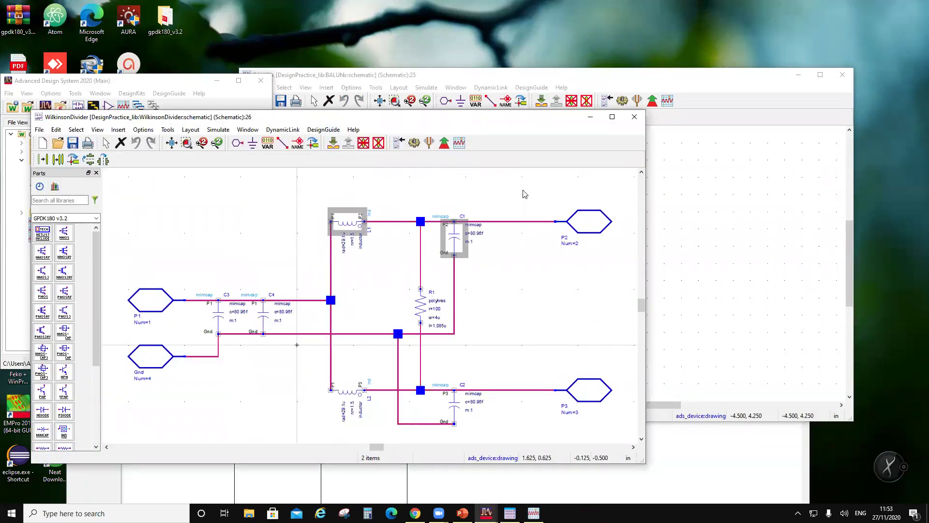
left_click(635, 116)
- Paste the copied inductor and mimcap into the BALUNx schematic near the origin, and move the inductor slightly above the capacitor
left_click(575, 71)
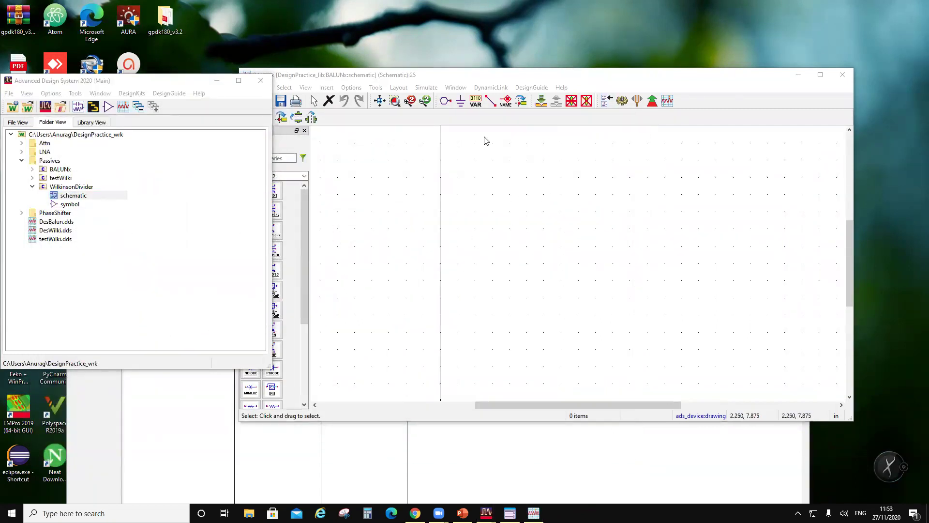
key("ctrl+v")
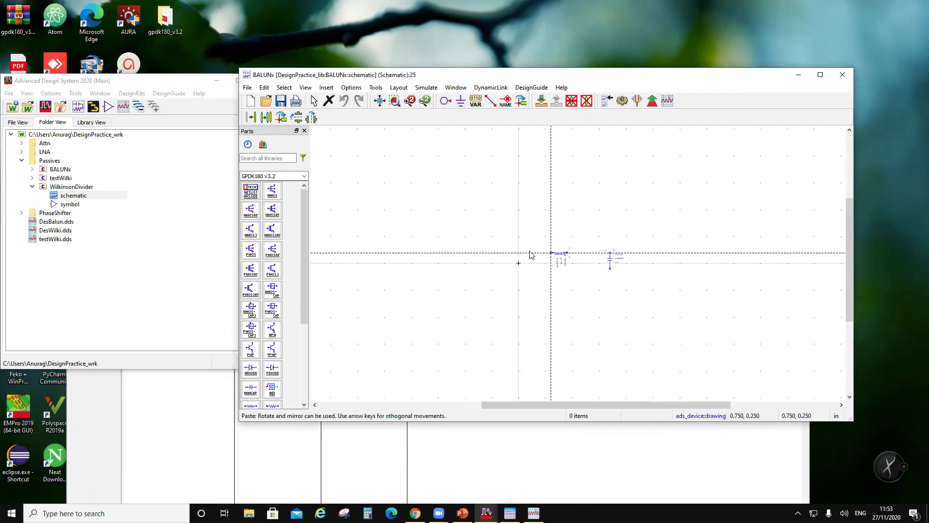
left_click(509, 212)
scroll(550, 236, "up", 2)
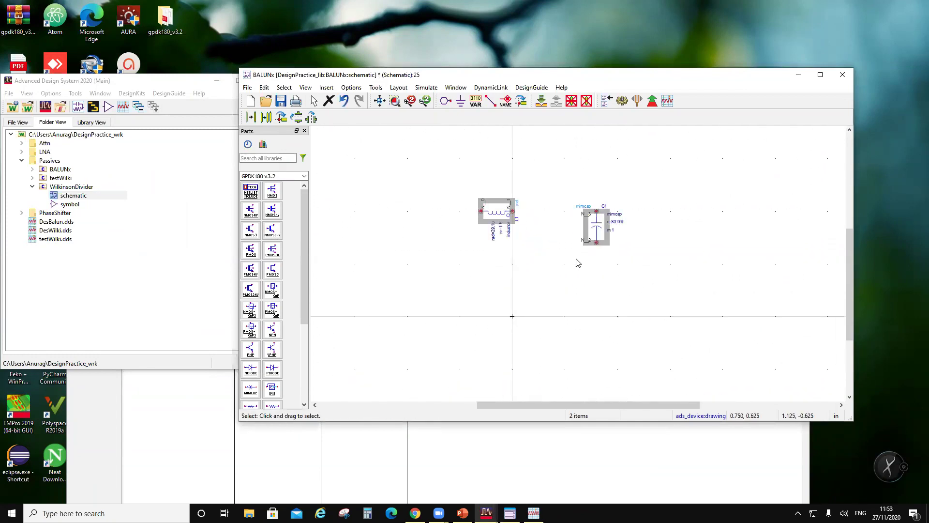
key("m")
left_click(515, 251)
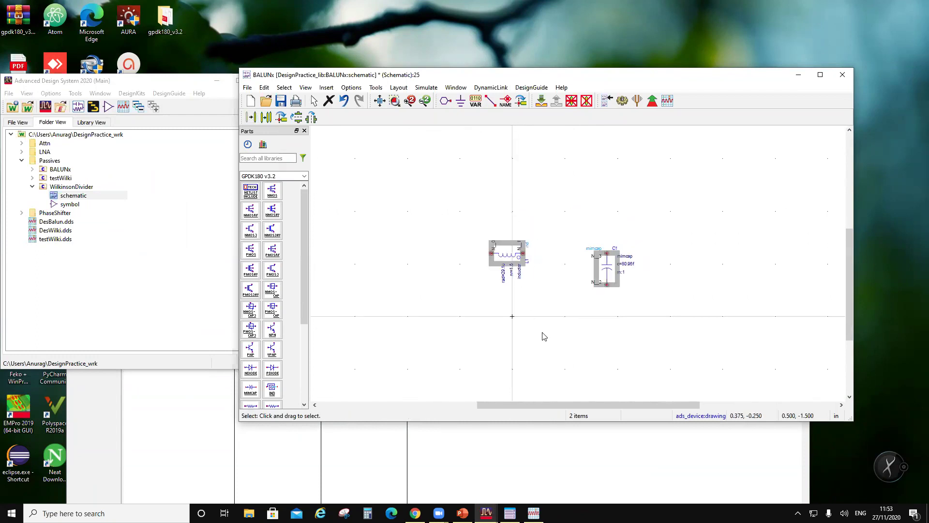
left_click(519, 256)
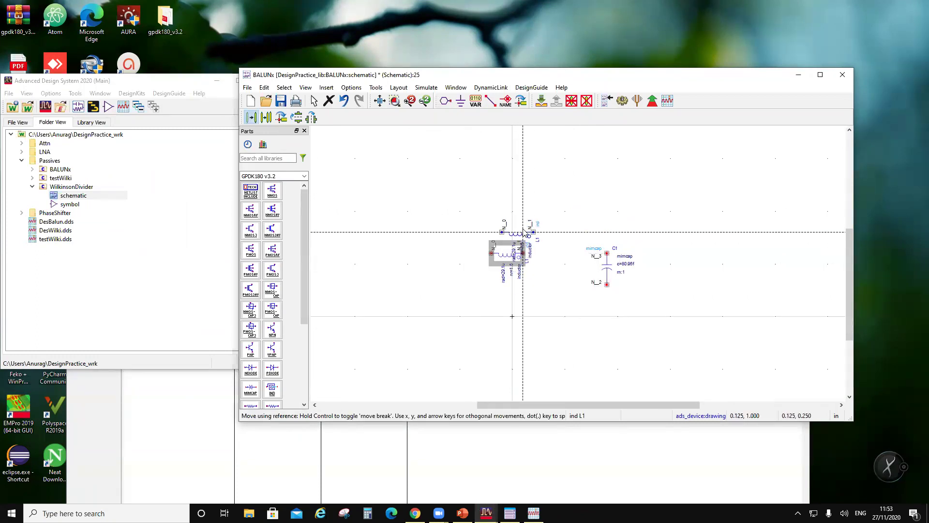
left_click(518, 233)
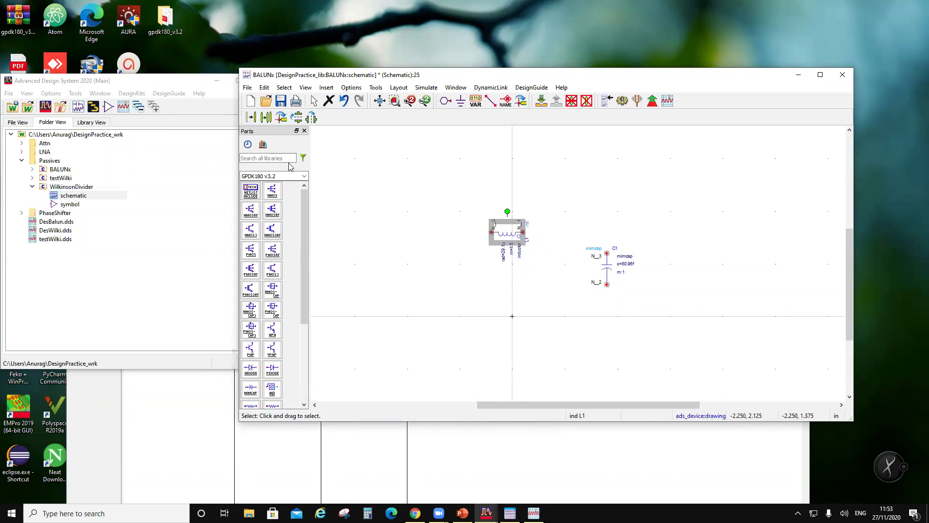
- Copy inductor L1 with a 90-degree rotation and place two vertical inductors below it, one on each side
left_click(265, 117)
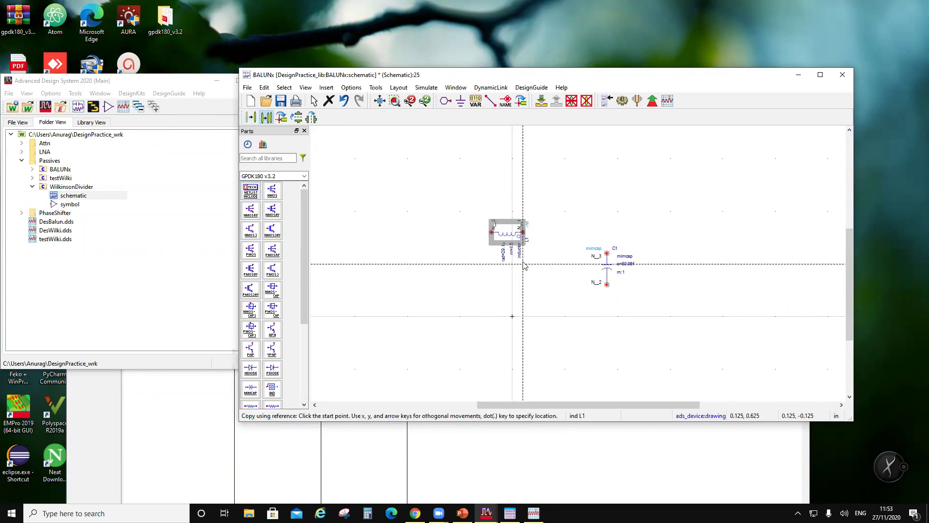
left_click(491, 232)
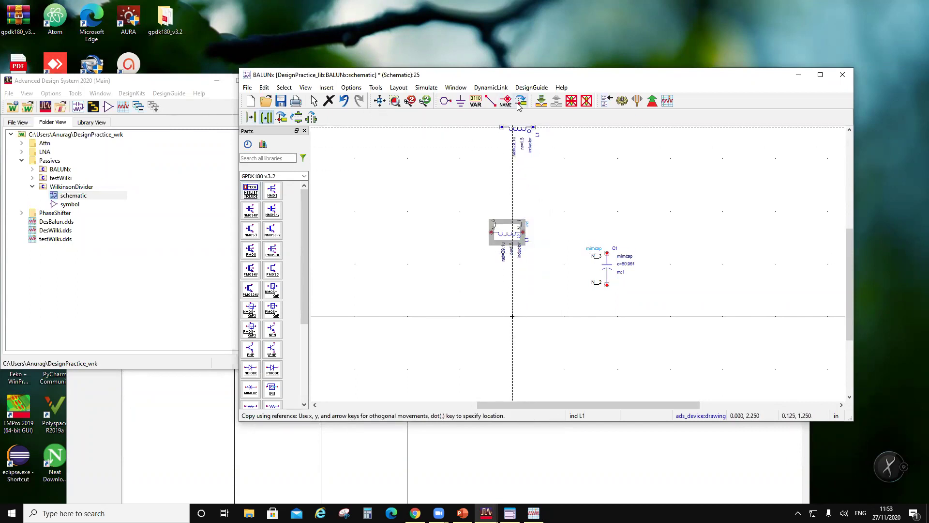
key("ctrl+r")
left_click(548, 263)
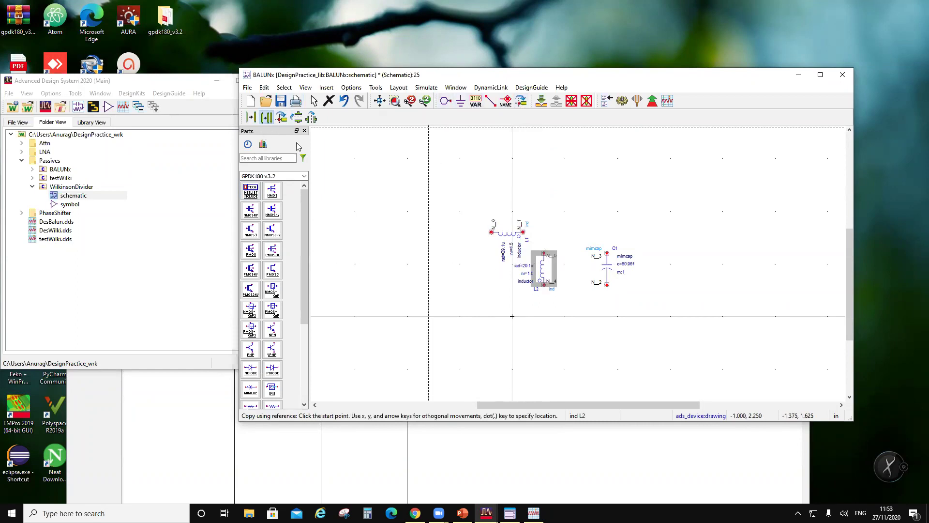
left_click(548, 269)
left_click(473, 269)
left_click(514, 317)
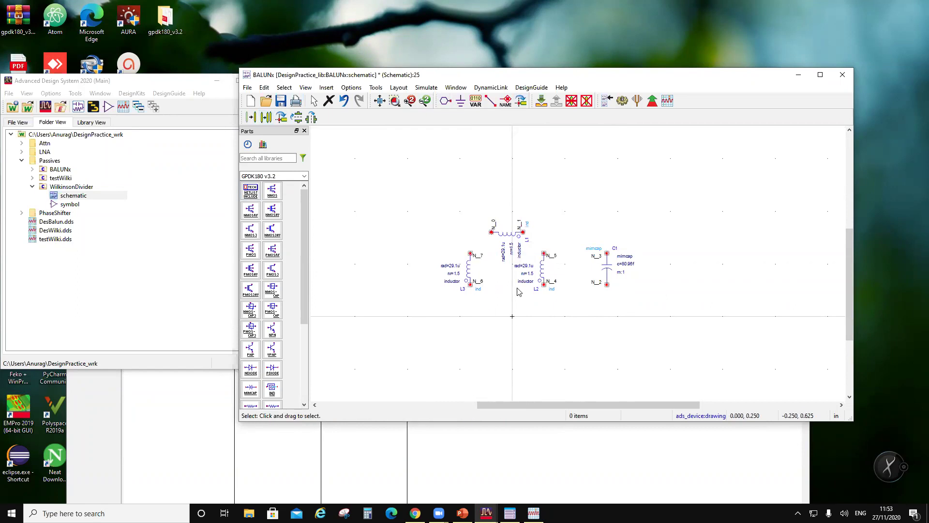
- Copy the vertical inductor L2 to the schematic origin, centred between and below the two side inductors
left_click(546, 272)
left_click(267, 117)
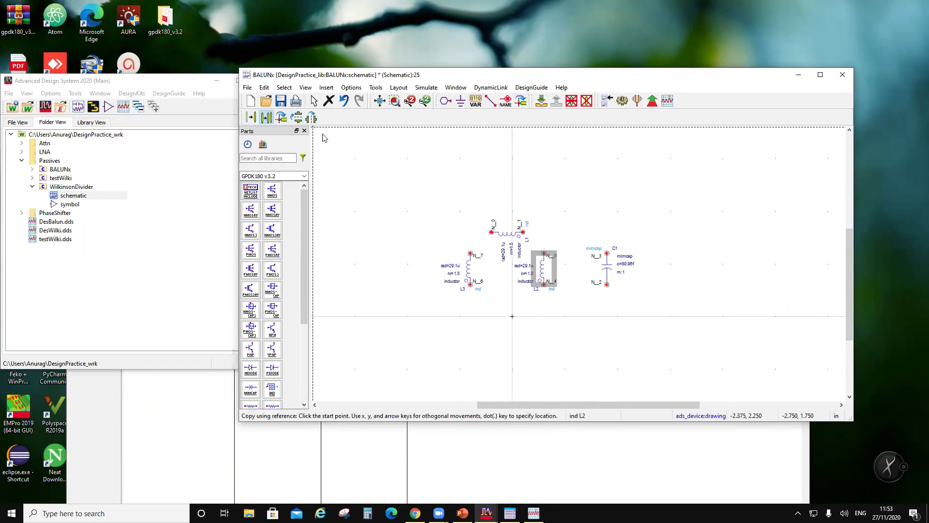
left_click(549, 266)
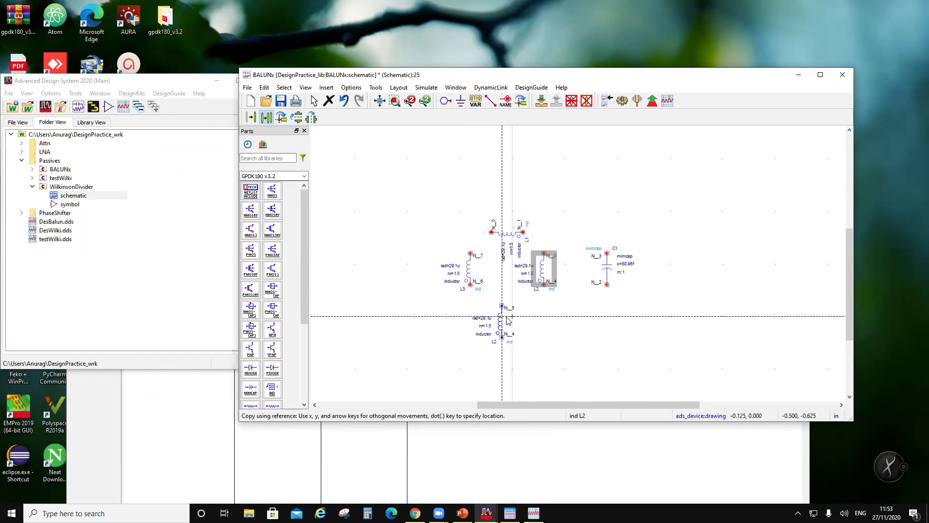
left_click(517, 319)
left_click(621, 300)
- Move the mimcap C1 directly under inductor L2 and shift both parts to the right, away from the centre inductor
left_click_drag(608, 268, 544, 322)
left_click(432, 315)
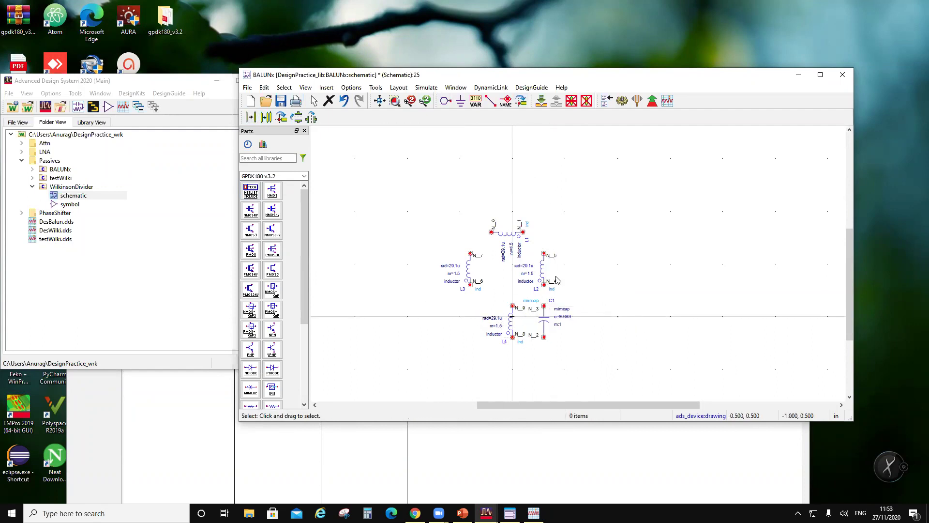
left_click_drag(526, 200, 574, 379)
left_click_drag(543, 319, 575, 319)
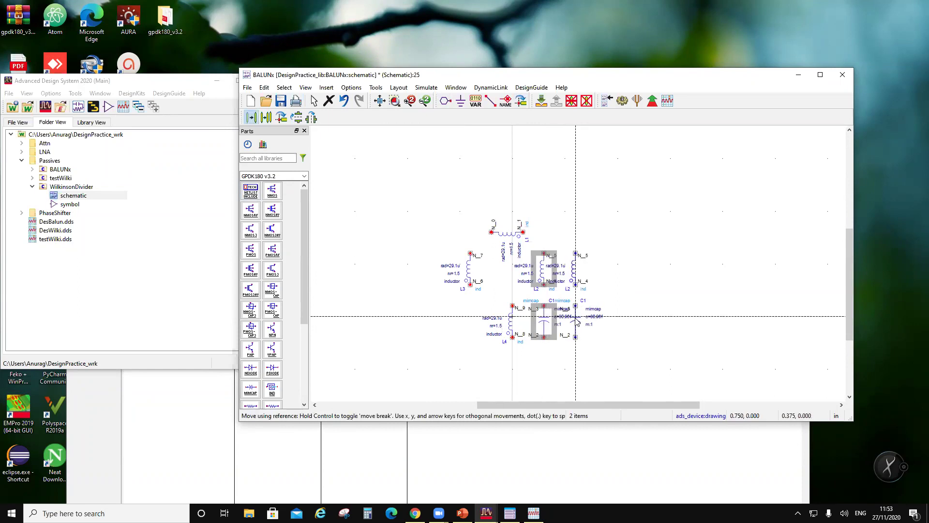
left_click(465, 225)
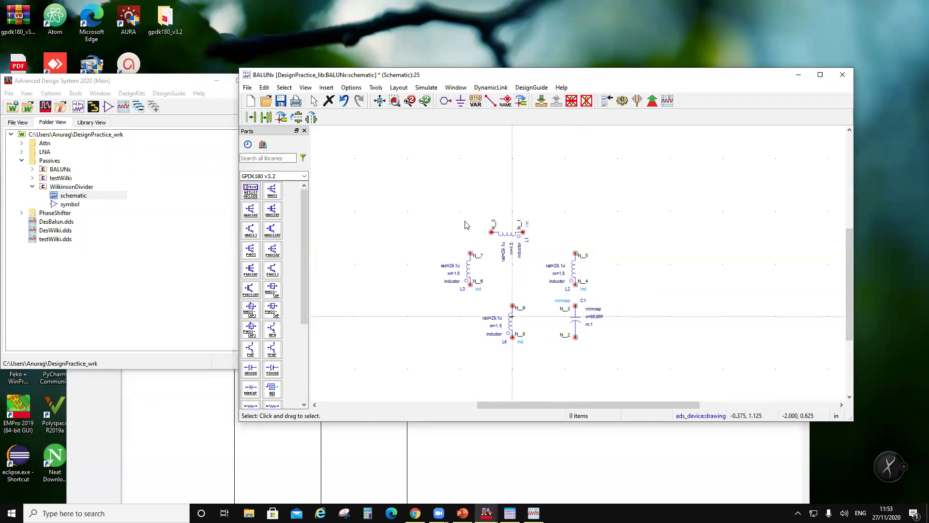
- Copy the mimcap C1 to the opposite side of the centre inductor and align inductor L3 directly above the copy
left_click(577, 323)
left_click(267, 118)
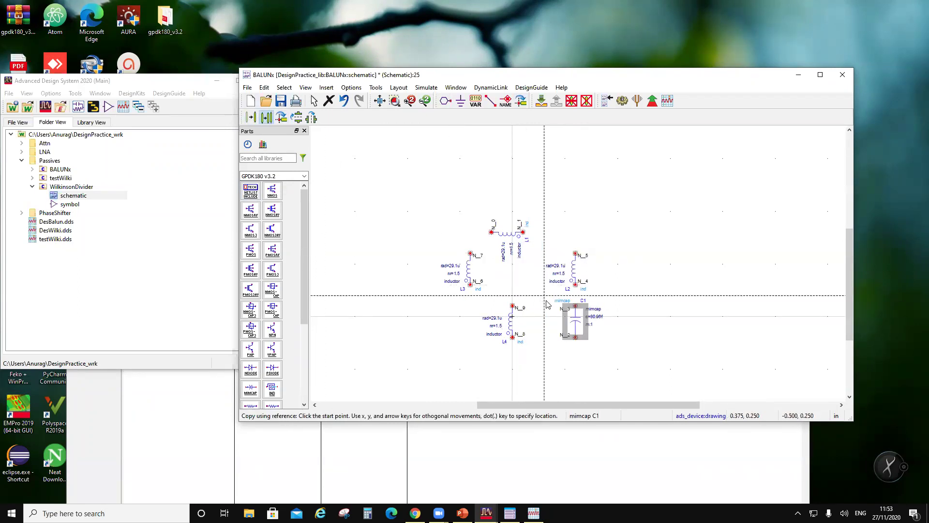
left_click(471, 311)
left_click_drag(448, 240, 429, 315)
left_click(549, 359)
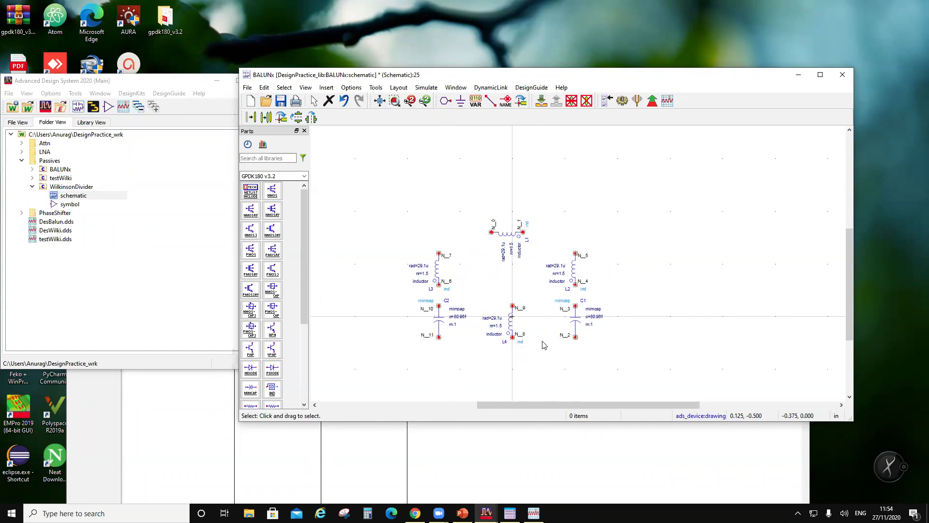
- Copy the mimcap C2 rotated to horizontal and place one series capacitor on each side of the centre inductor's upper terminal
left_click(446, 322)
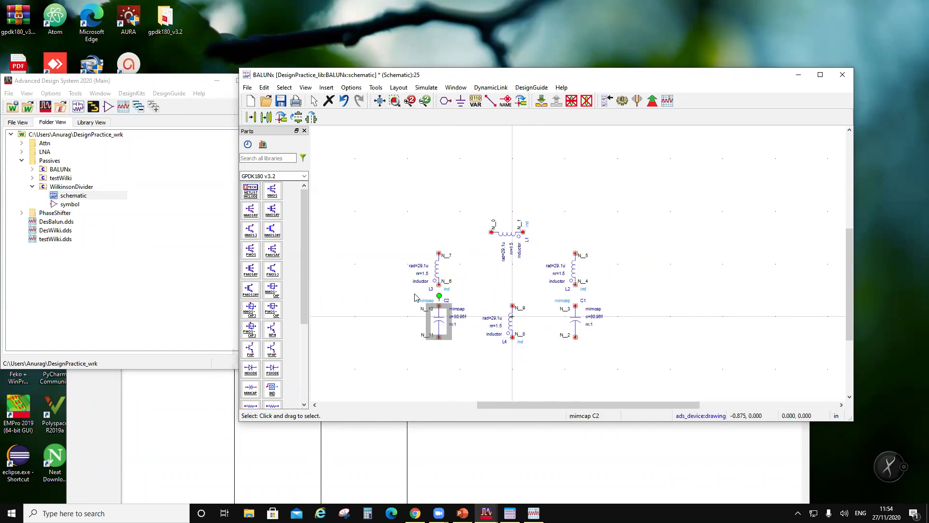
left_click(267, 118)
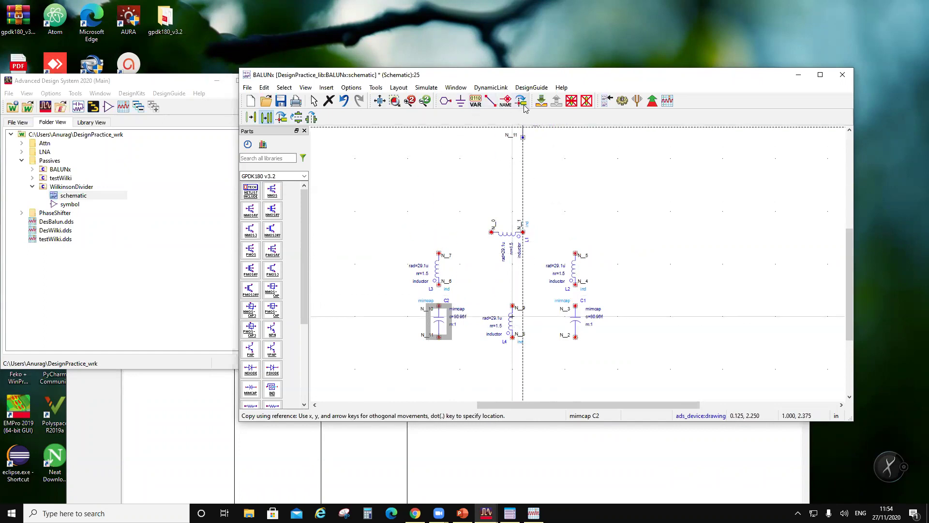
key("ctrl+r")
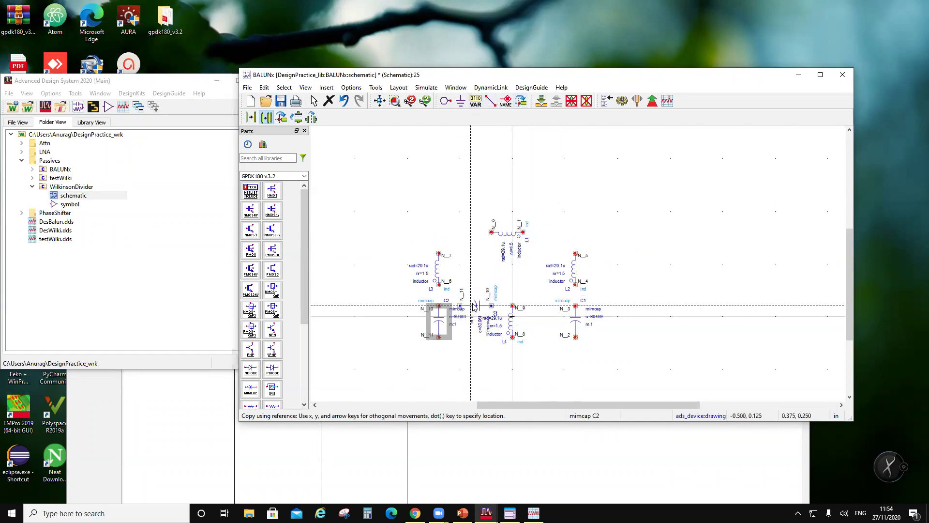
left_click(474, 306)
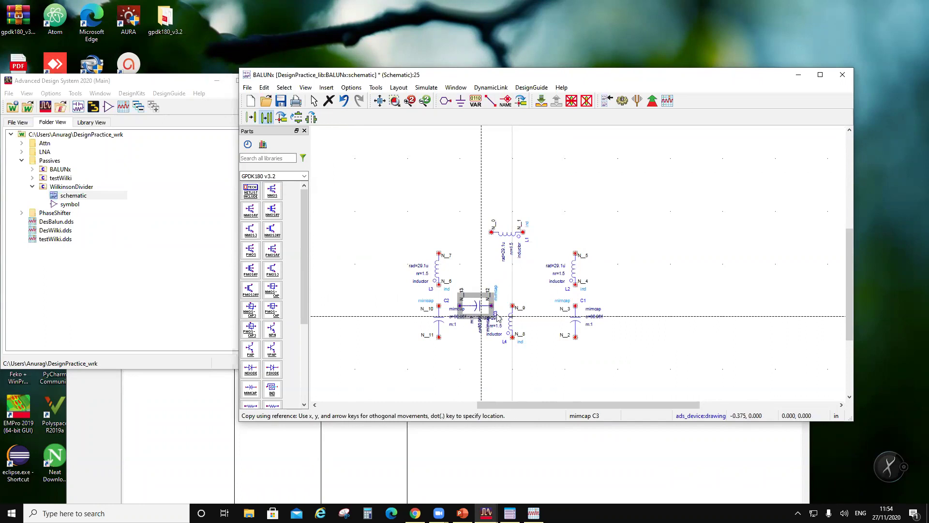
left_click(546, 319)
left_click(664, 271)
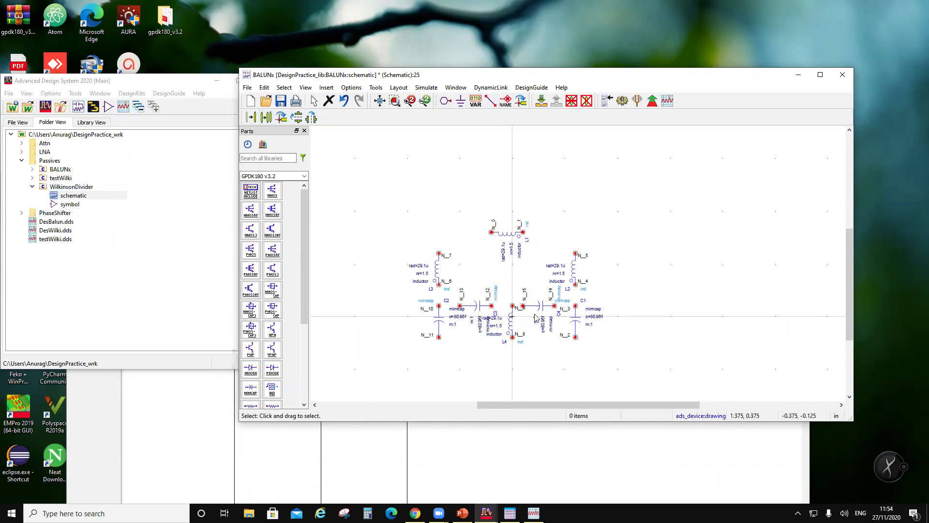
- Add grounds to the lower terminals of the two vertical capacitors and the centre inductor
left_click(460, 100)
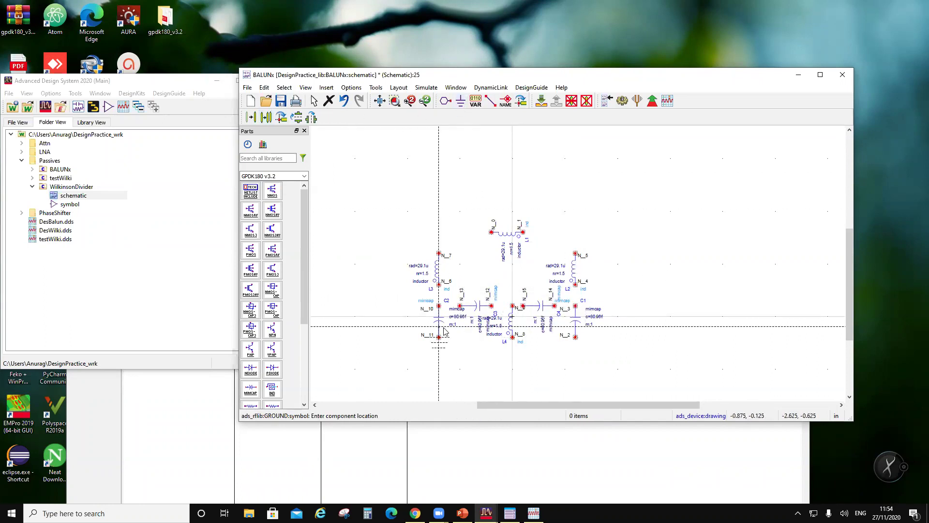
left_click(439, 338)
left_click(516, 348)
left_click(576, 348)
- Wire the two series capacitors to the centre inductor and to the upper terminals of the vertical capacitors C1 and C2
left_click(490, 101)
left_click(555, 307)
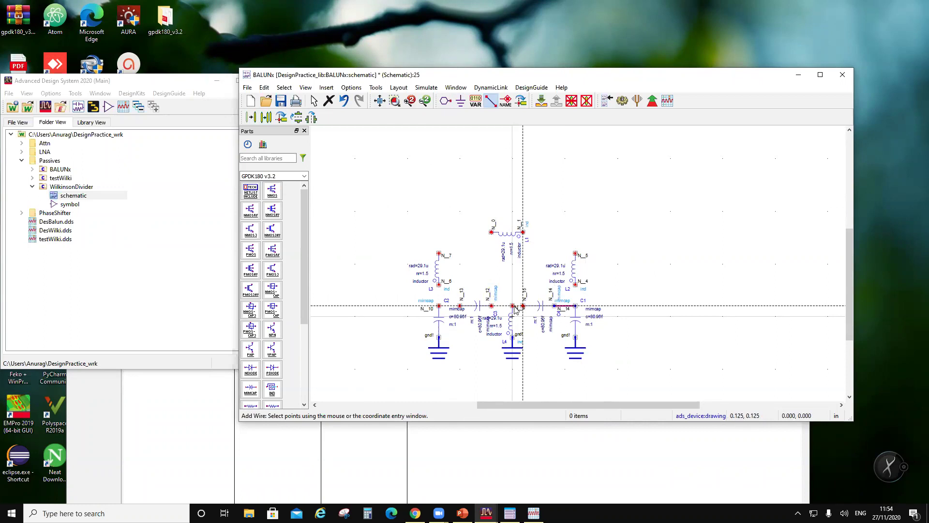
left_click(491, 306)
left_click(460, 306)
left_click(439, 306)
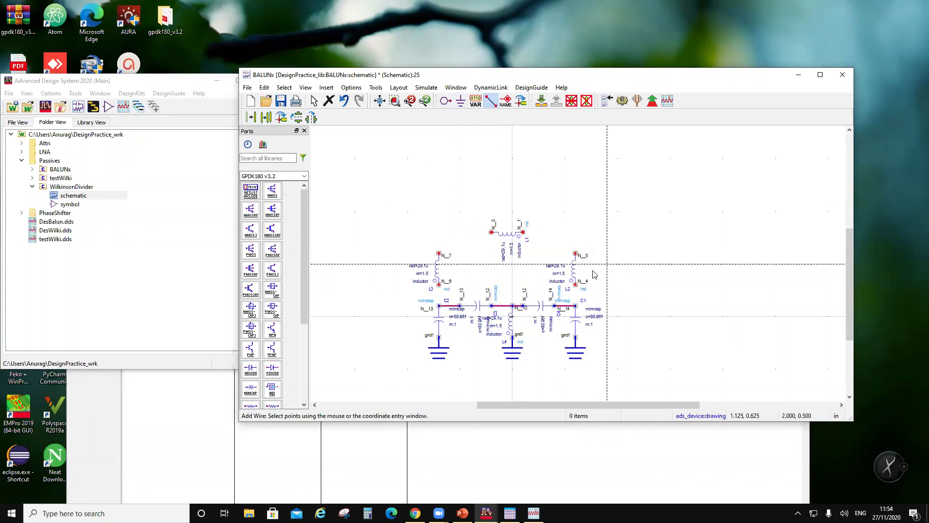
- Wire the lower terminals of inductors L2 and L3 to the upper terminals of capacitors C1 and C2
left_click(574, 286)
left_click(439, 305)
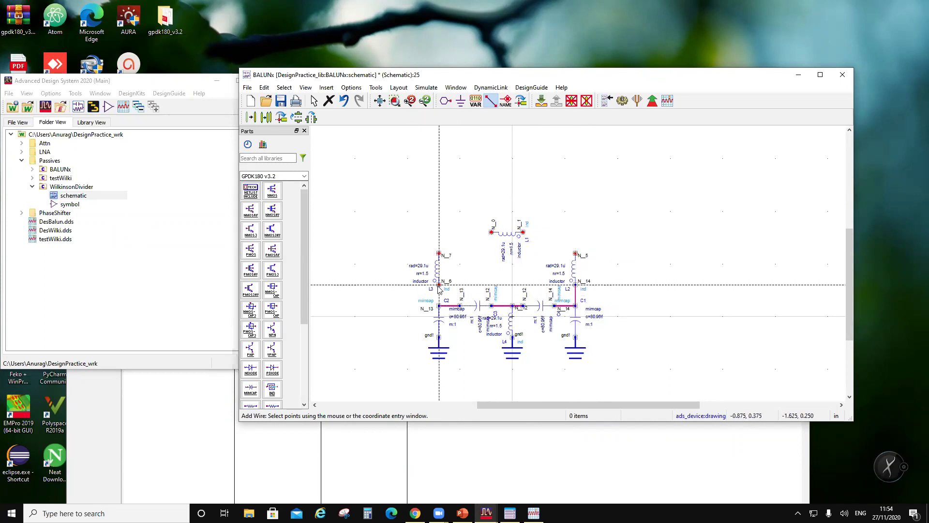
left_click(438, 286)
- Wire the two ends of inductor L1 to the upper terminals of inductors L3 and L2
left_click(438, 253)
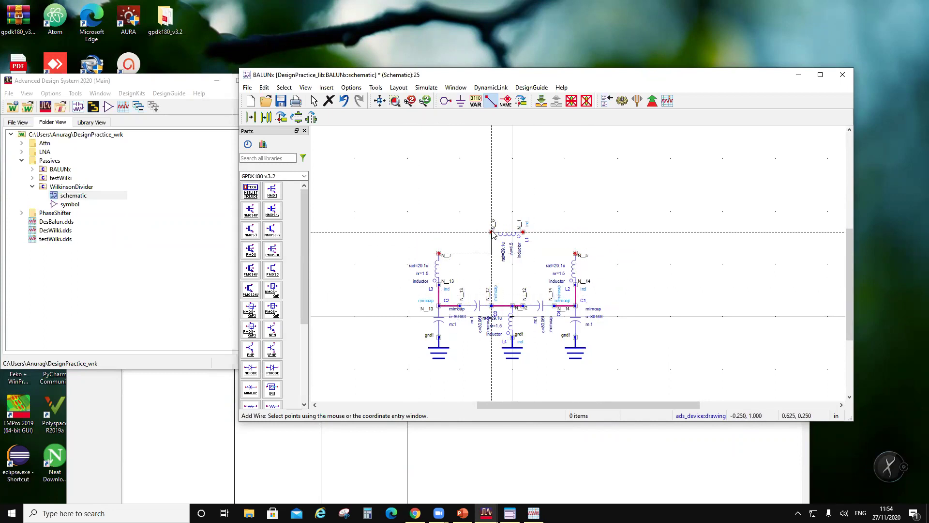
left_click(439, 232)
left_click(492, 232)
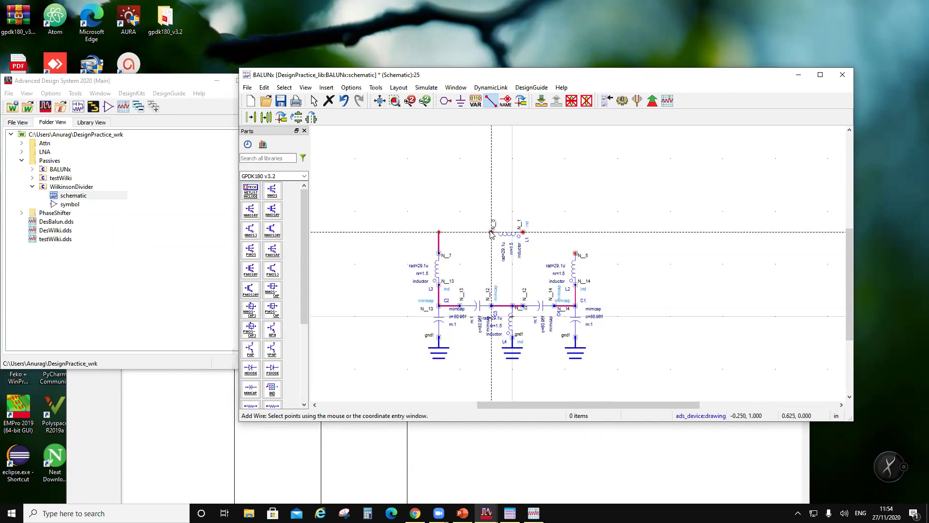
left_click(523, 232)
left_click(576, 232)
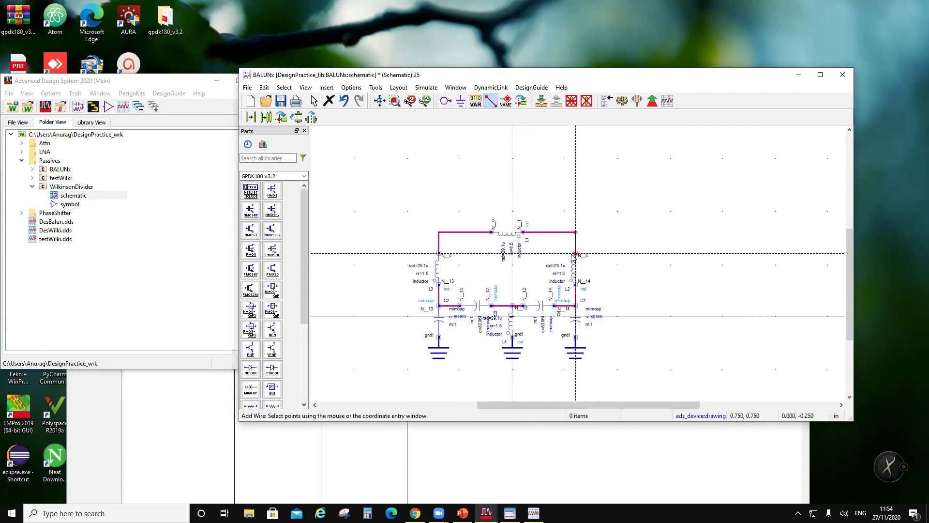
left_click(576, 254)
key("Escape")
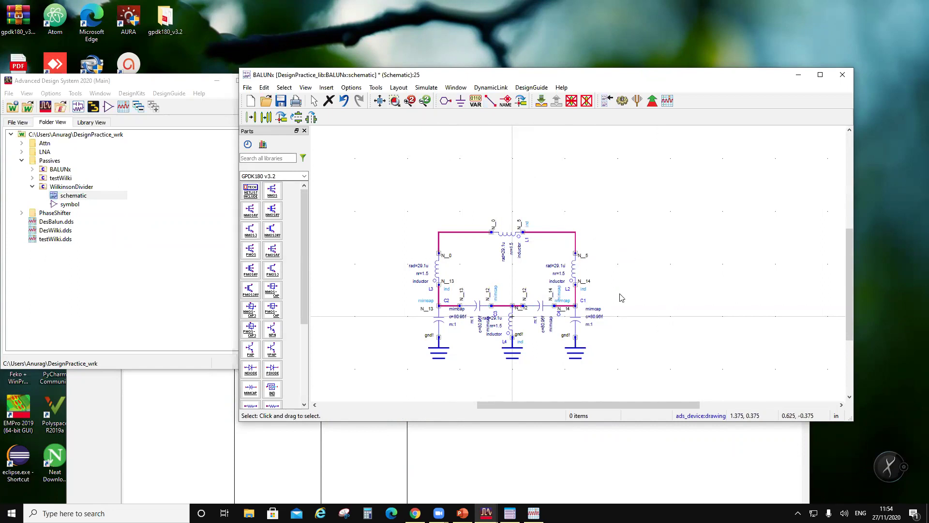
- Copy mimcap C1 turned 180 degrees and place the copy above the wire corner between inductors L1 and L2
left_click(577, 331)
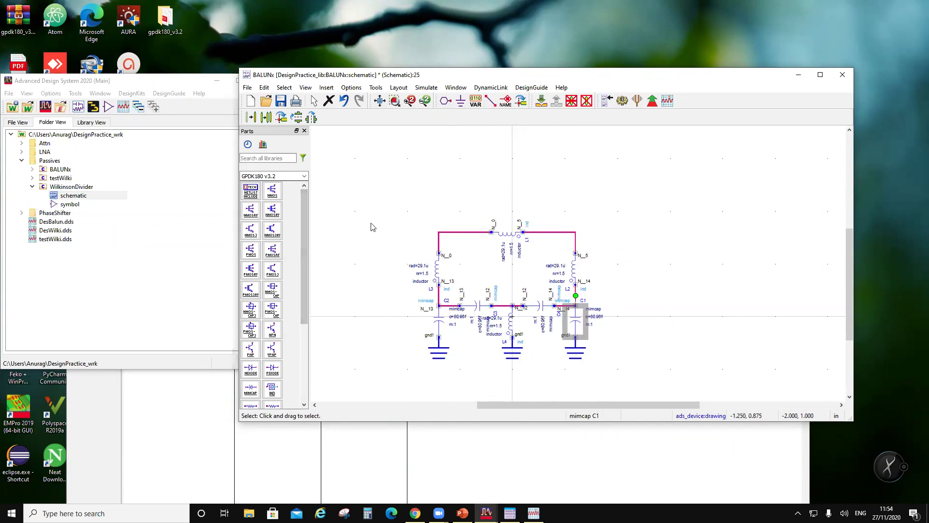
left_click(266, 118)
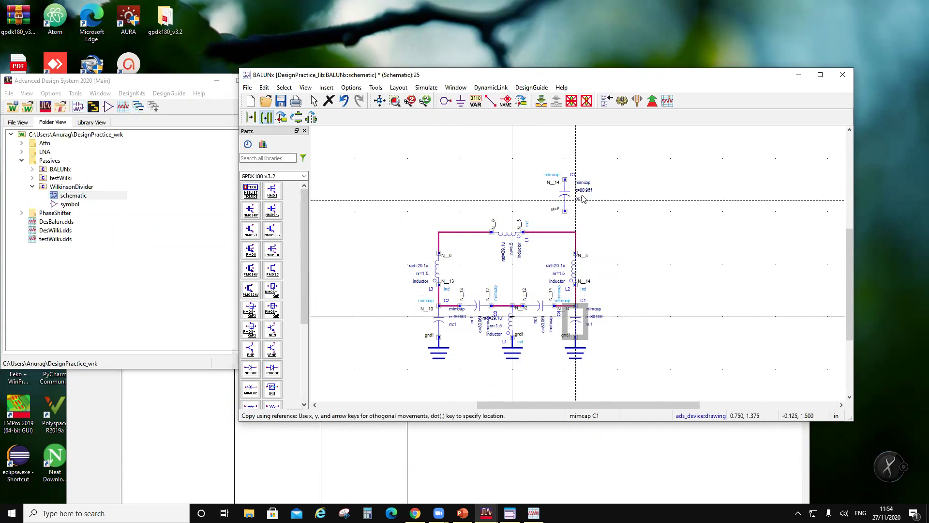
key("ctrl+r")
key("ctrl+r")
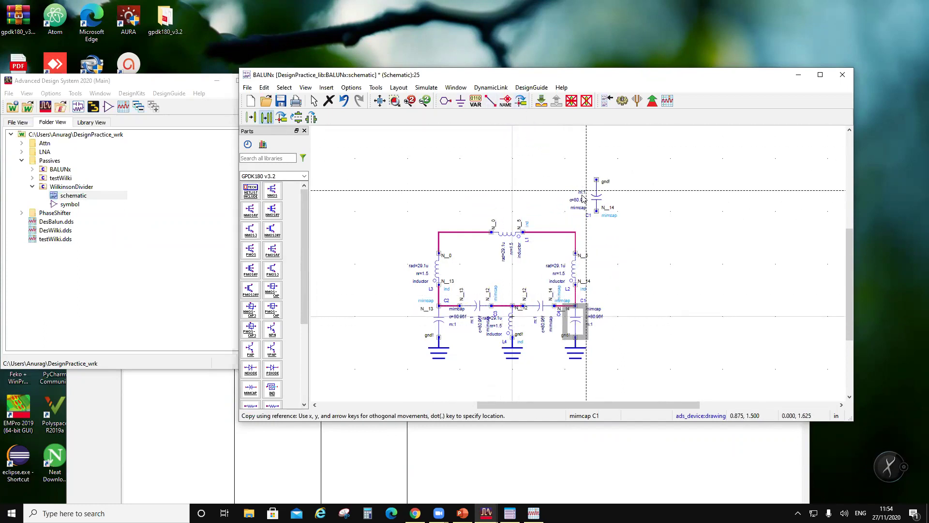
left_click(571, 199)
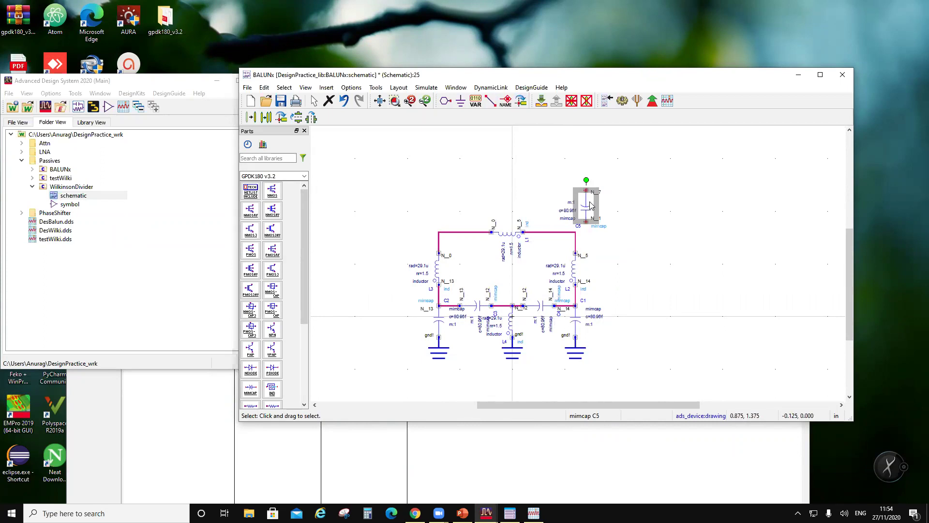
- Try a width and length of 16u for the copied mimcap C5
double_click(590, 206)
left_click(290, 190)
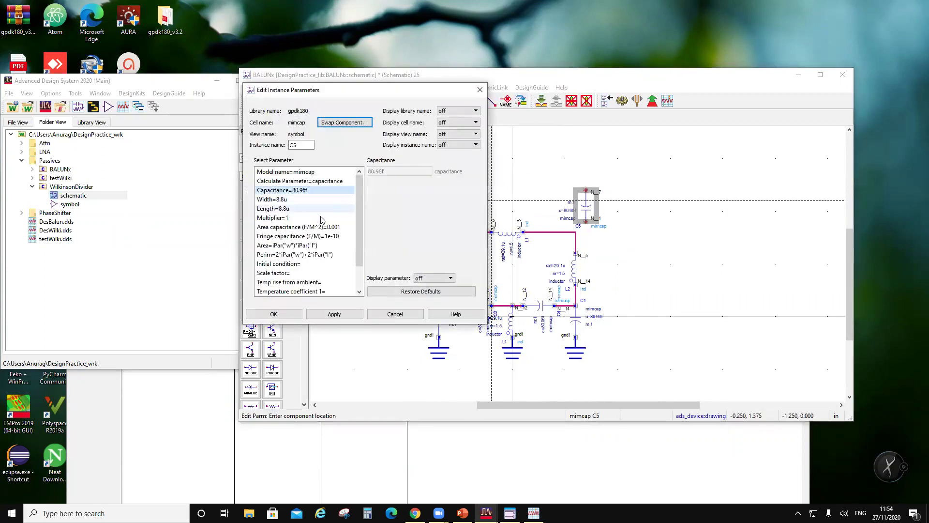
left_click(345, 200)
left_click_drag(377, 172, 333, 194)
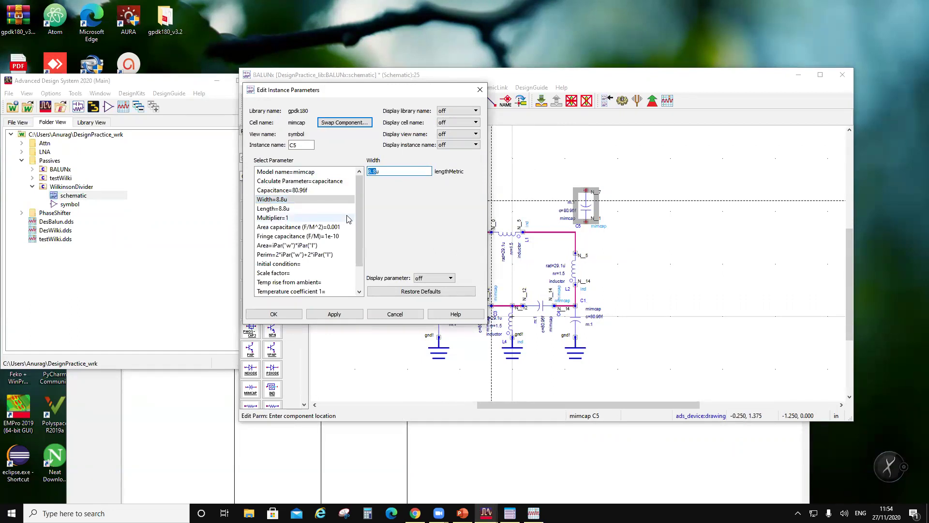
type("16u")
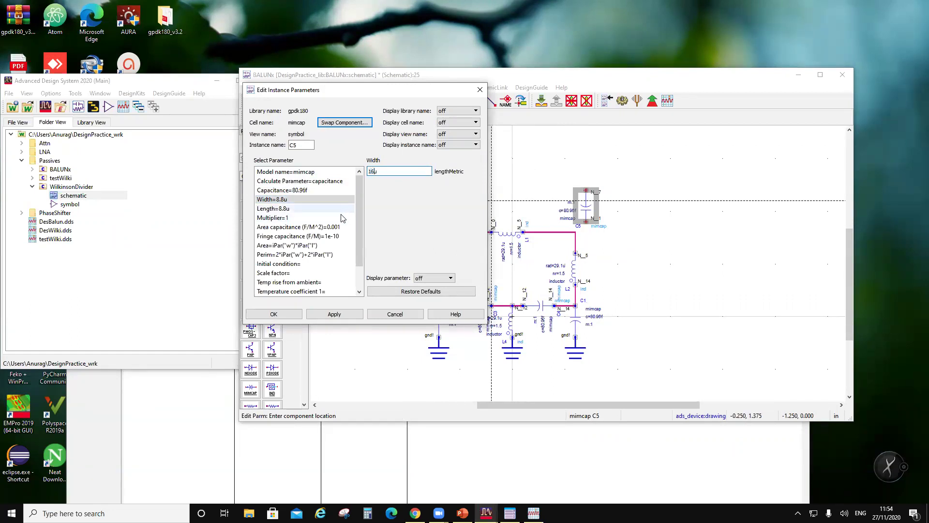
left_click(292, 213)
left_click_drag(376, 171, 346, 201)
type("16u")
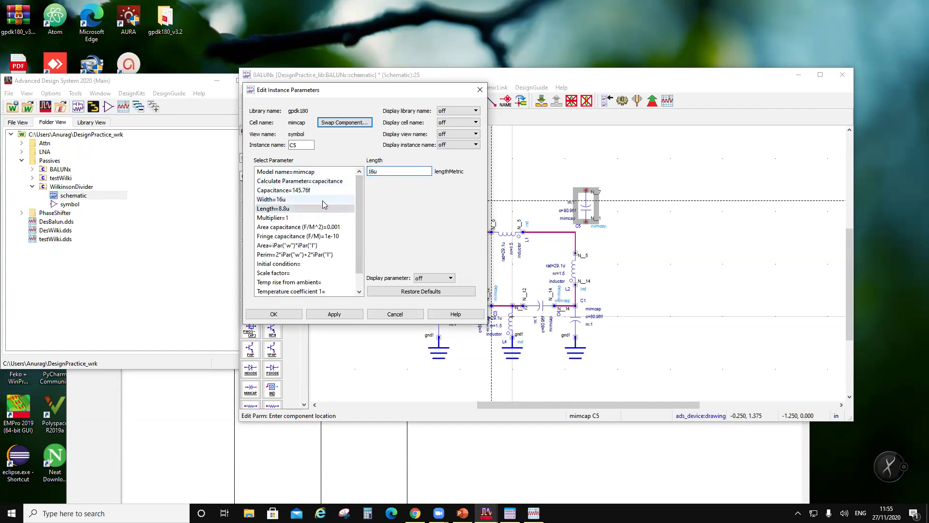
- Try a width and length of 13u for mimcap C5 and check the resulting capacitance
left_click(322, 201)
left_click(369, 171)
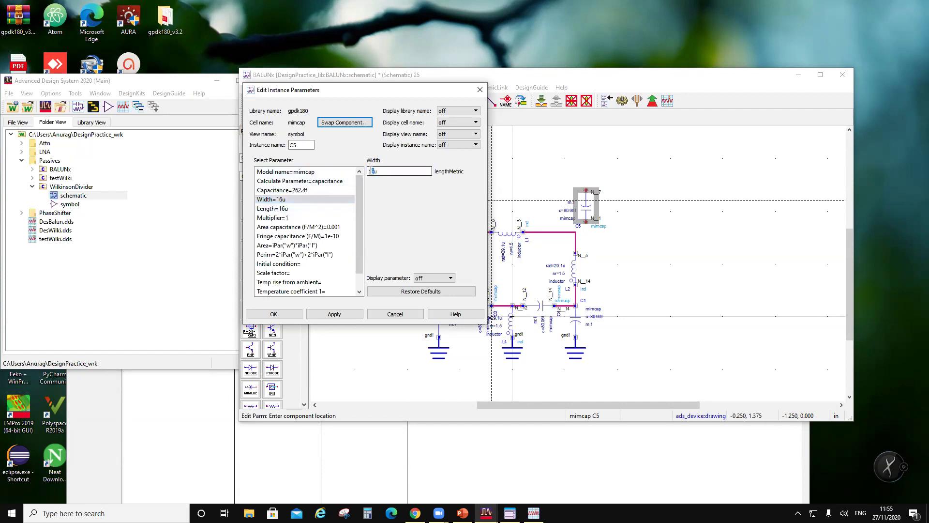
type("3")
key("Return")
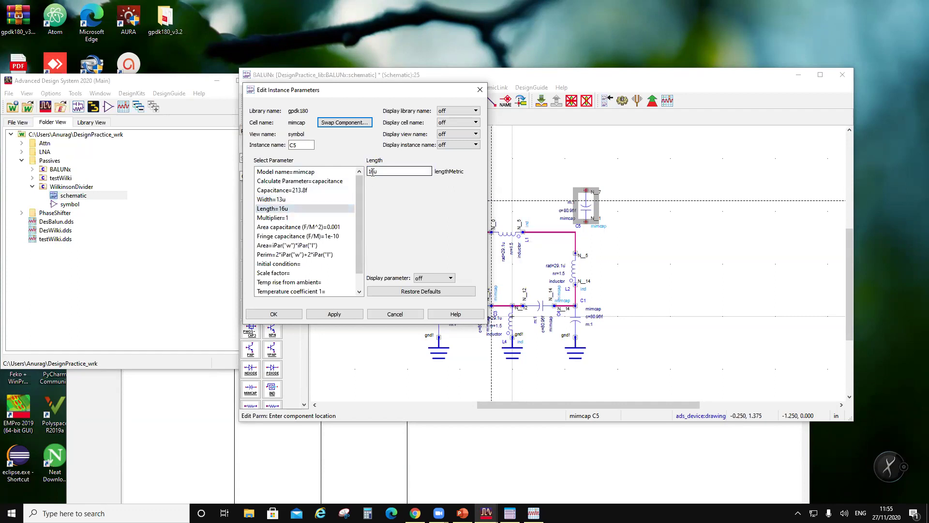
key("Return")
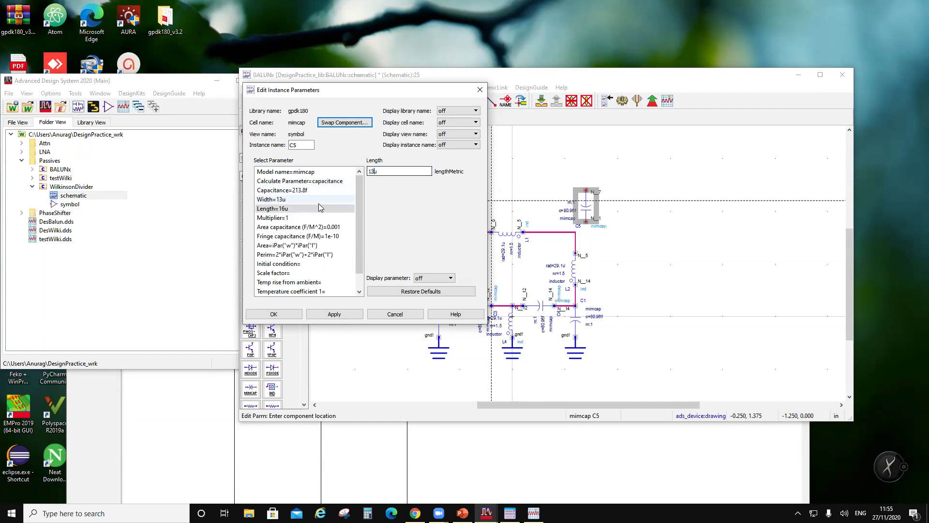
left_click(314, 190)
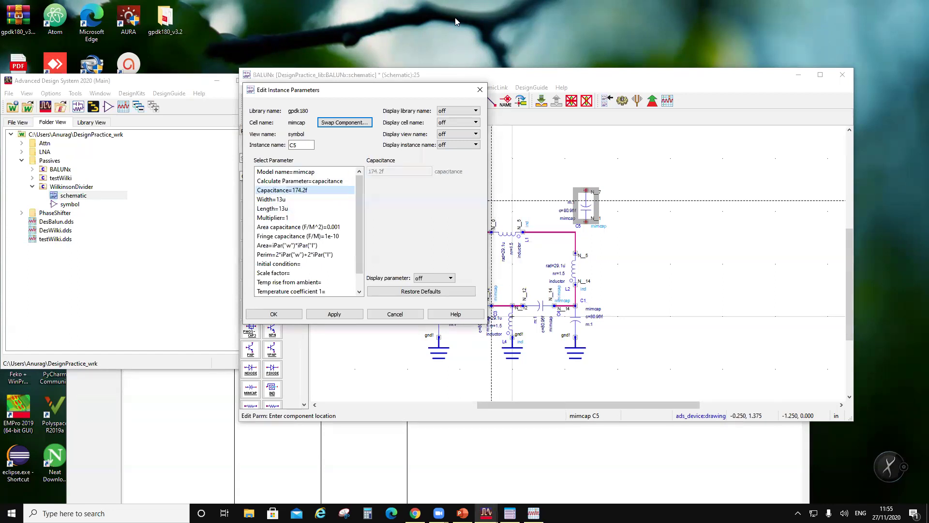
- Fine-tune mimcap C5 by setting both its width and length to 12.5u, and accept the parameters
left_click(312, 200)
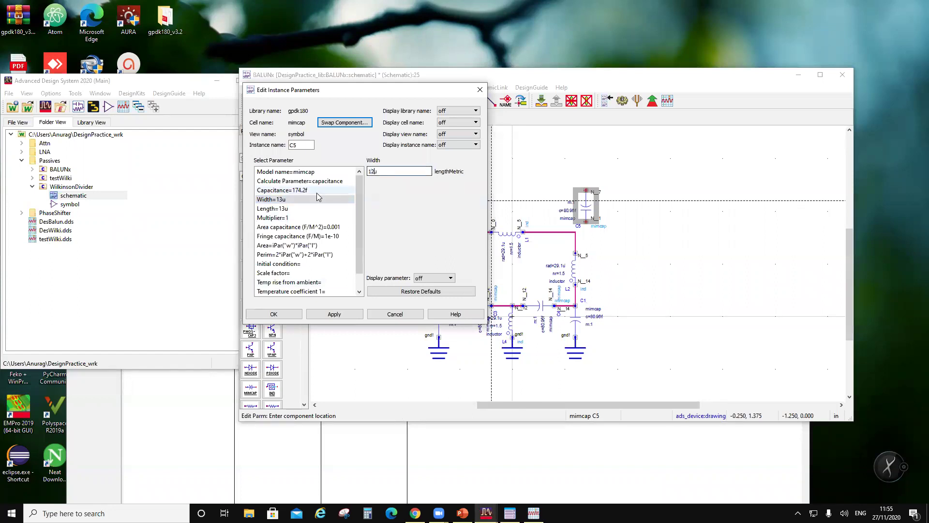
left_click(292, 209)
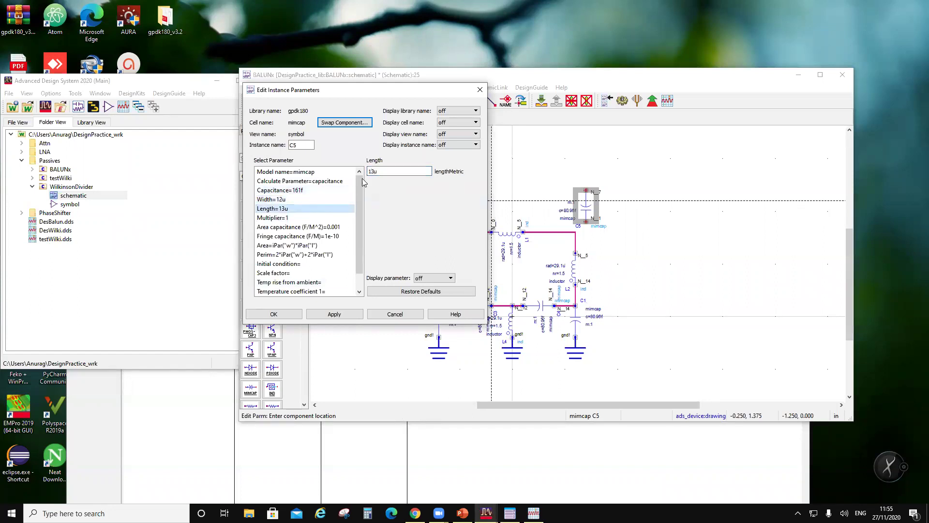
left_click(299, 200)
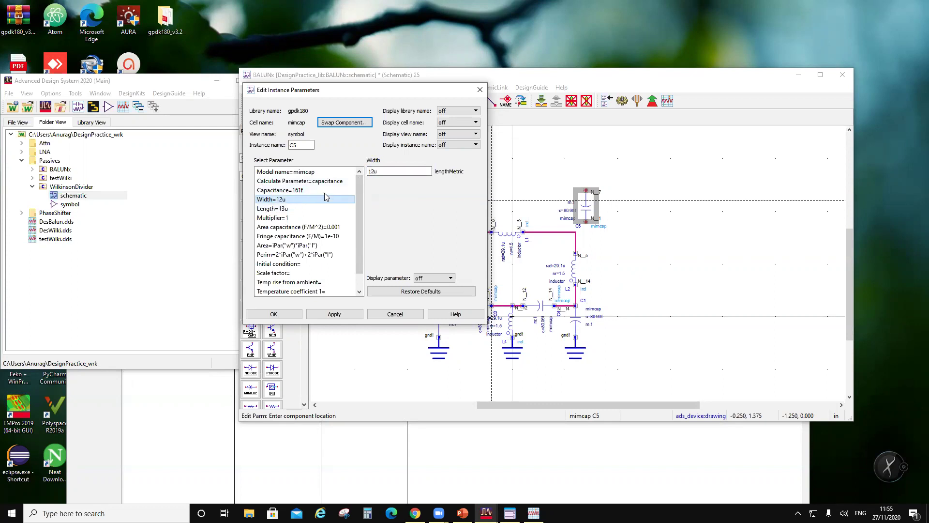
left_click(373, 171)
type(".")
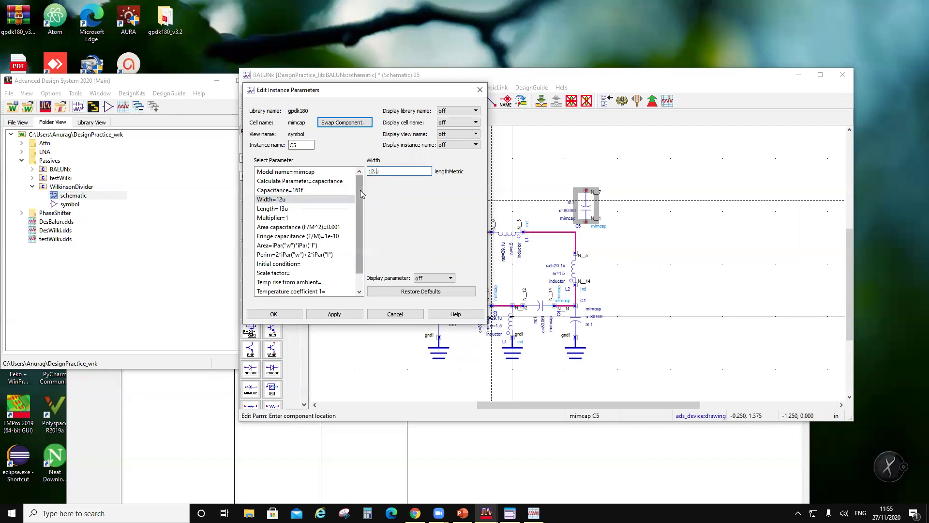
type("5")
left_click(291, 208)
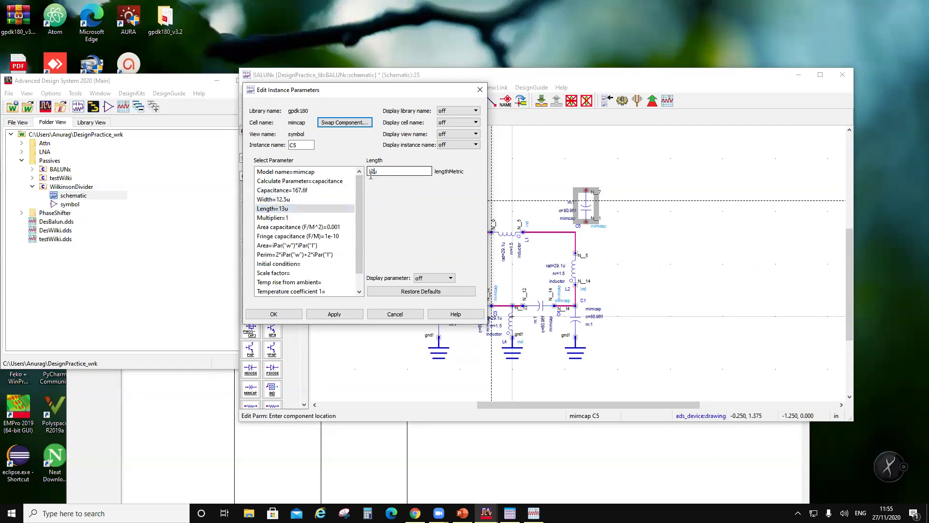
type("5")
left_click(329, 190)
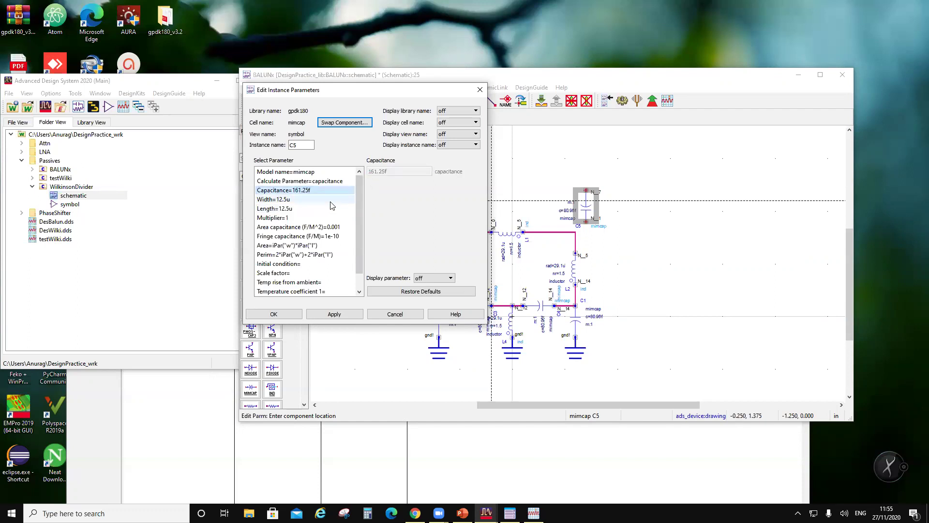
left_click(296, 313)
- Align mimcap C5 directly above inductor L2 and wire its lower terminal to the junction of L1 and L2
left_click_drag(592, 211, 586, 222)
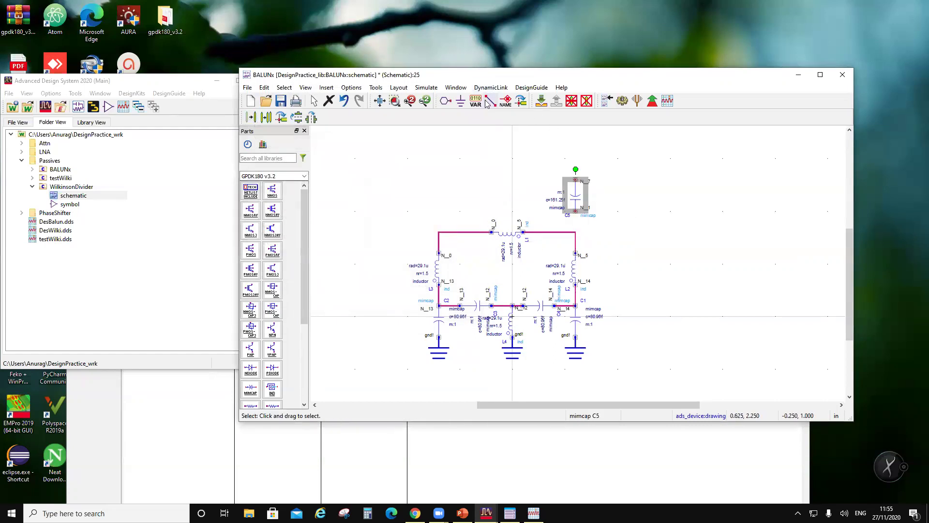
left_click(490, 100)
left_click(575, 211)
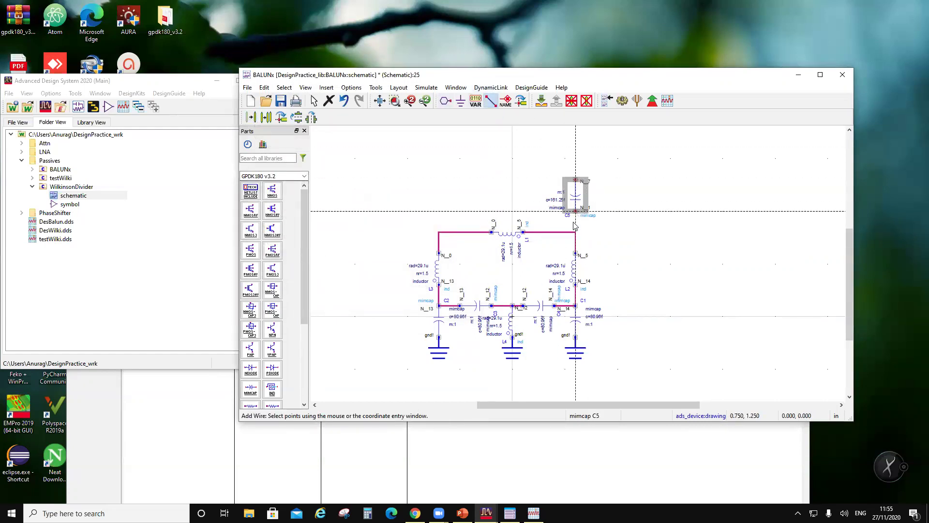
left_click(575, 232)
key("Escape")
- Copy mimcap C5 directly above inductor L3 and wire the copy's lower terminal to the junction of L1 and L3
left_click(265, 117)
left_click(575, 211)
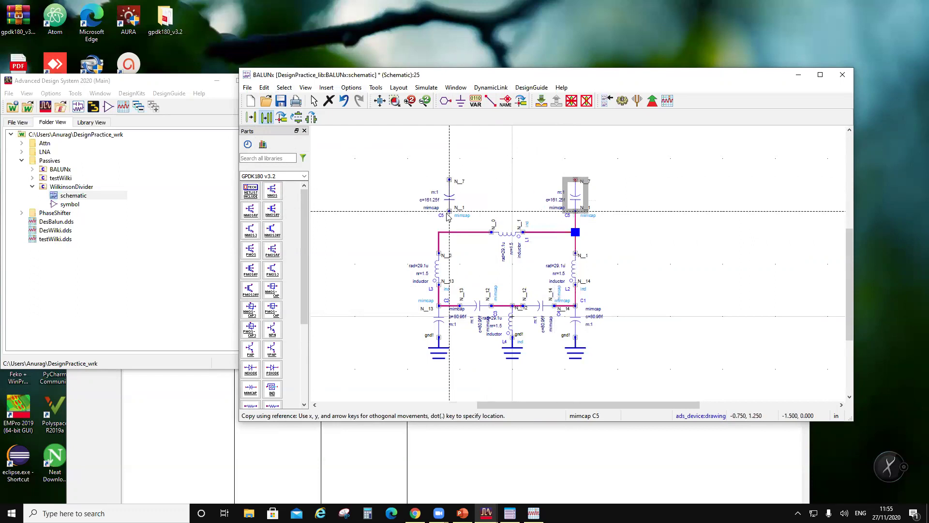
left_click(439, 211)
left_click(490, 101)
left_click(439, 211)
left_click(439, 232)
key("Escape")
- Add upside-down grounds to the upper terminals of mimcaps C5 and C6
left_click(460, 100)
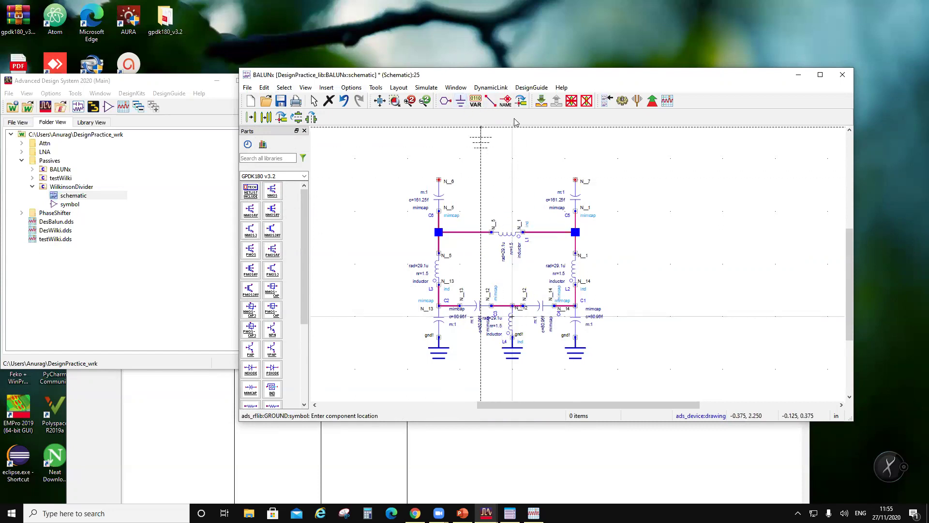
left_click(521, 100)
left_click(442, 162)
left_click(579, 160)
key("Escape")
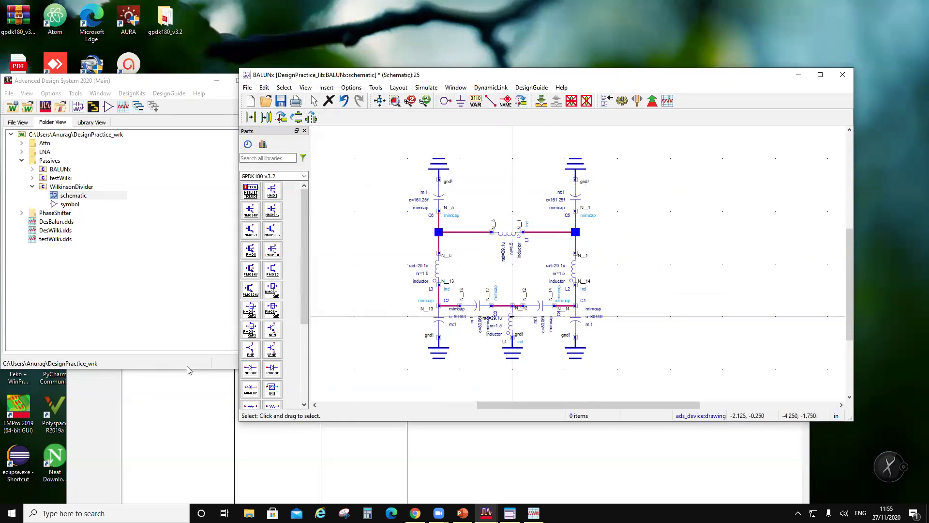
- Configure a new polyhres resistor with a width of 5000n and a total resistance of 50 for placement
scroll(246, 372, "down", 5)
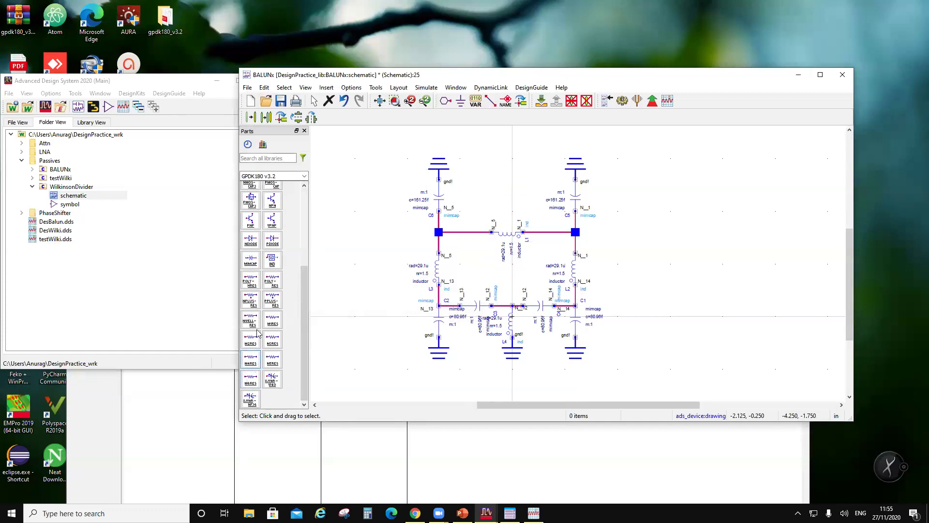
double_click(250, 285)
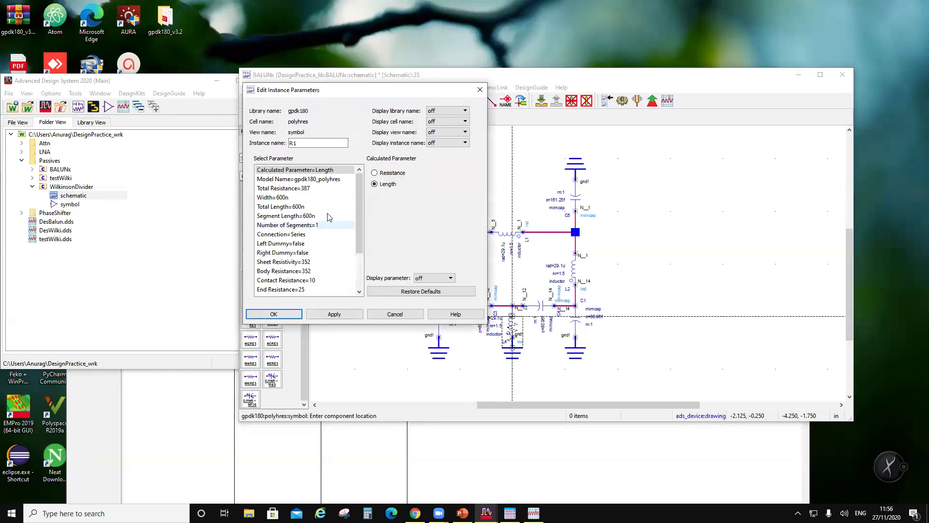
left_click(309, 188)
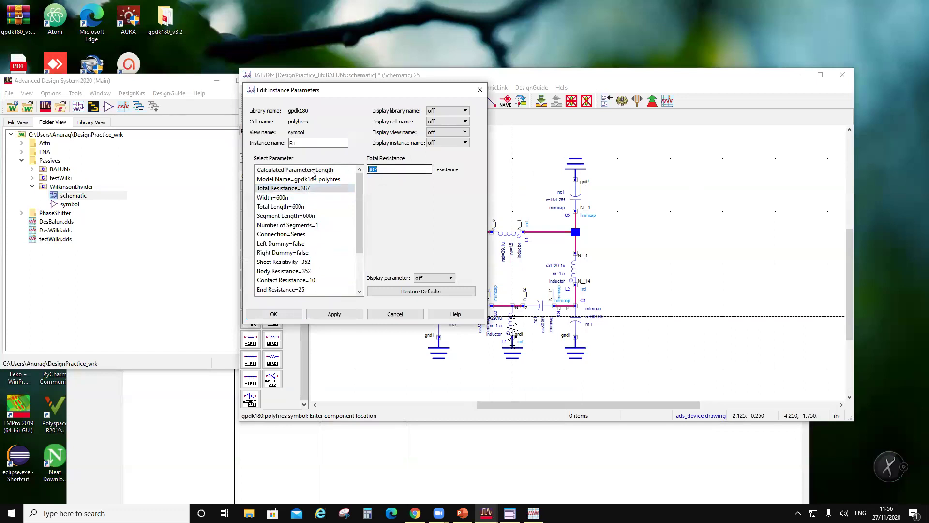
left_click(286, 197)
left_click_drag(371, 171, 362, 180)
type("5000n")
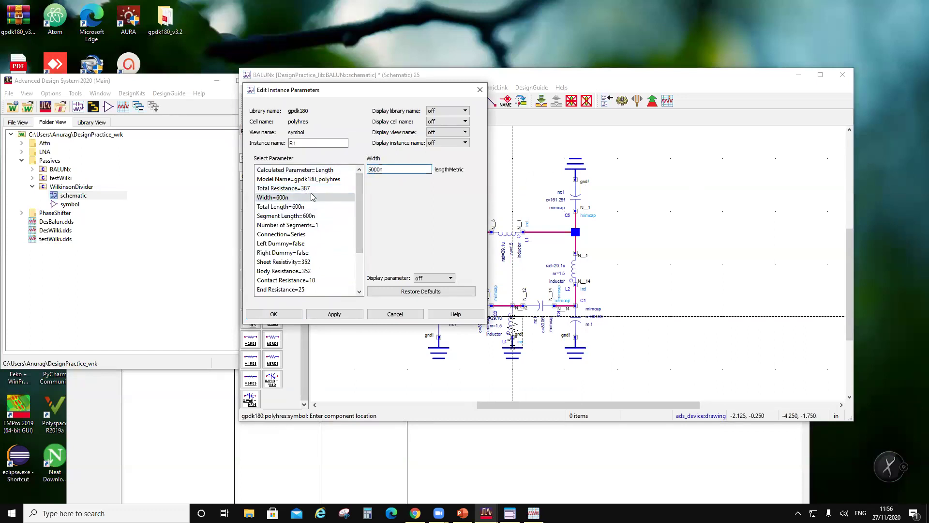
left_click(341, 191)
key("Tab")
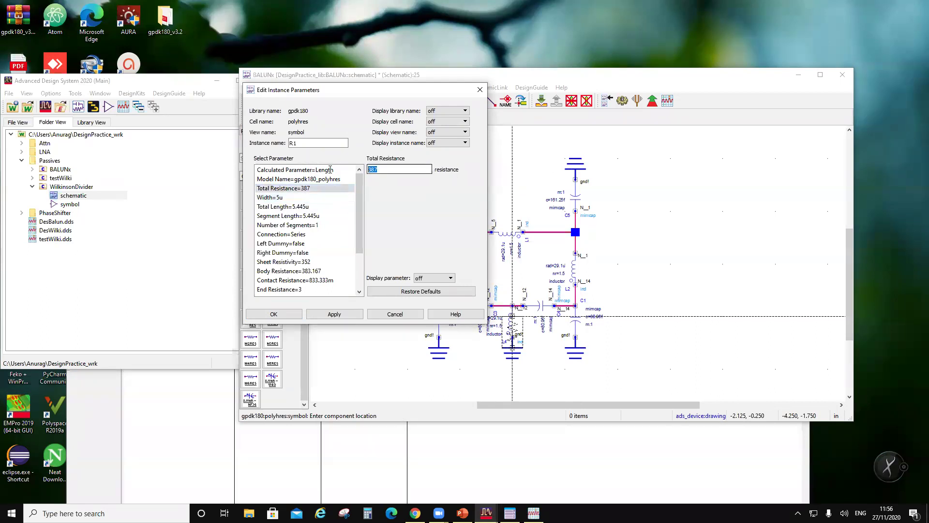
type("50")
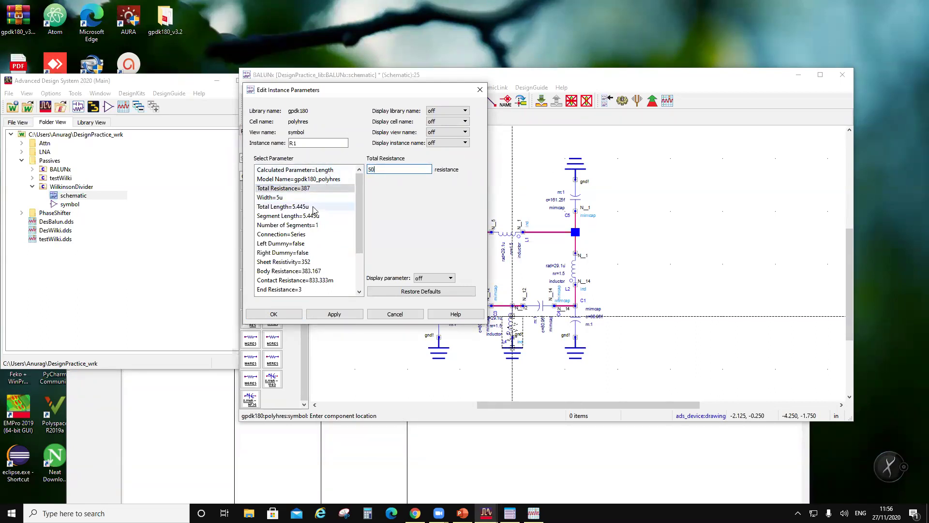
left_click(313, 197)
left_click(299, 314)
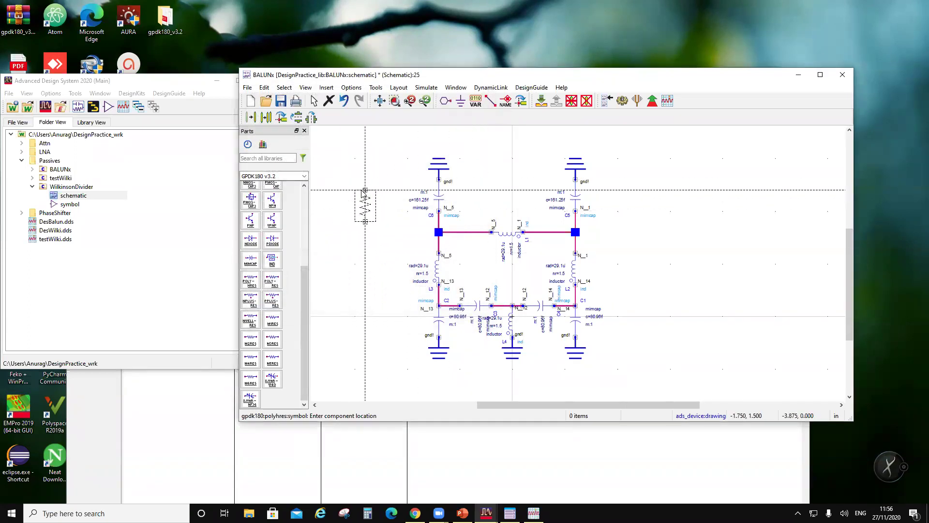
- Place the polyhres resistor to the left of mimcap C6 and wire it in parallel with that capacitor
left_click(366, 191)
key("Escape")
left_click_drag(369, 203, 400, 213)
left_click(490, 100)
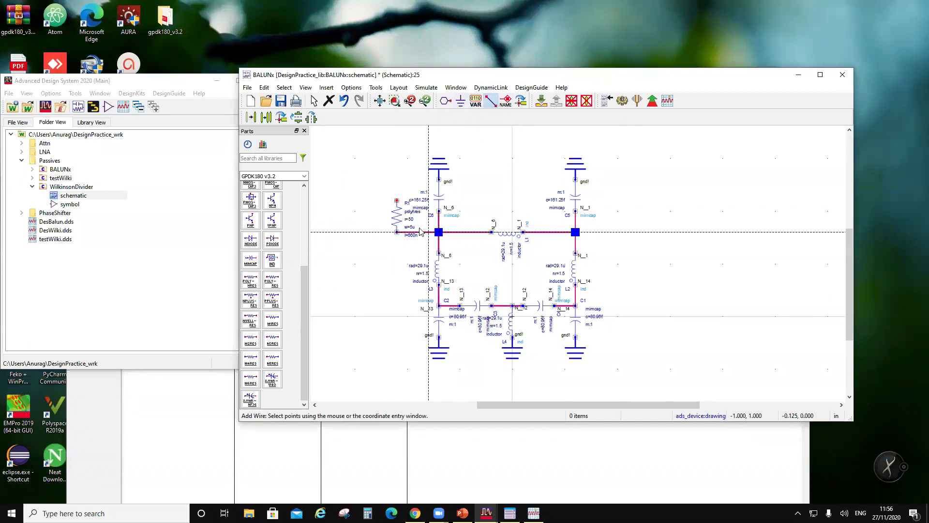
left_click(397, 200)
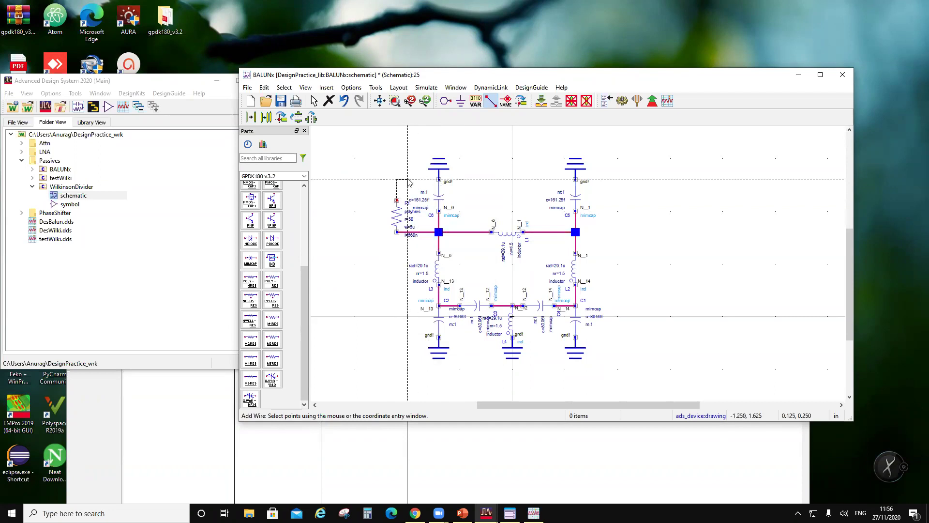
left_click(438, 180)
key("Escape")
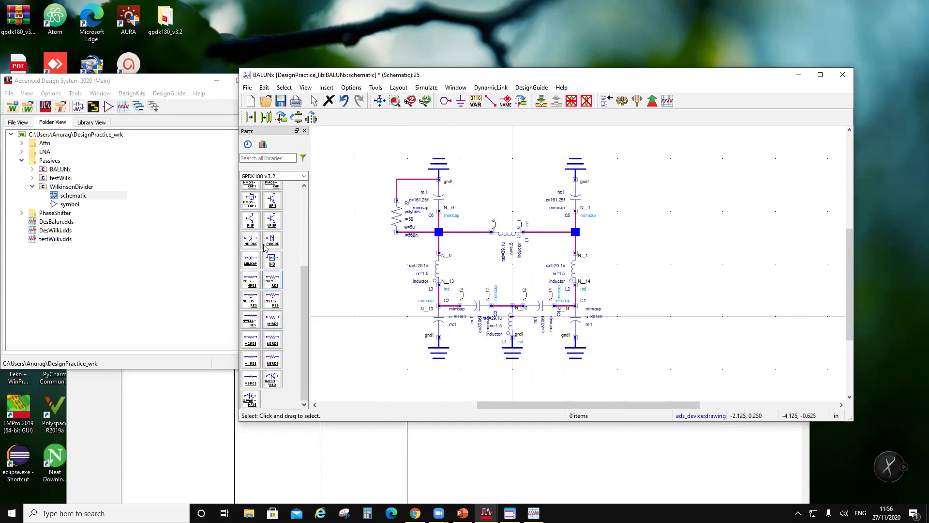
- Configure a new mimcap with a width of 30u and a length of 30u for placement
double_click(250, 260)
left_click(270, 197)
left_click(372, 169)
left_click(345, 194)
type("30u")
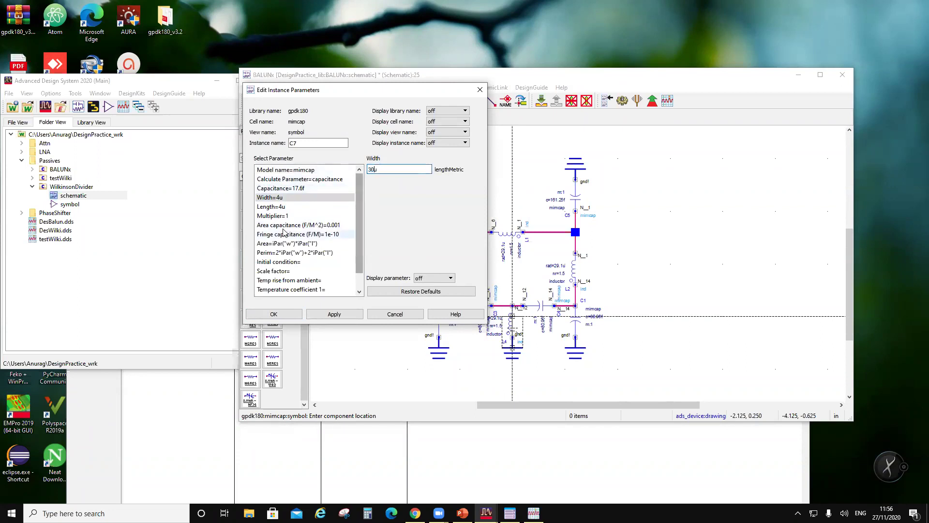
left_click(285, 207)
left_click(376, 173)
key("Left")
key("BackSpace")
type("30")
left_click(290, 198)
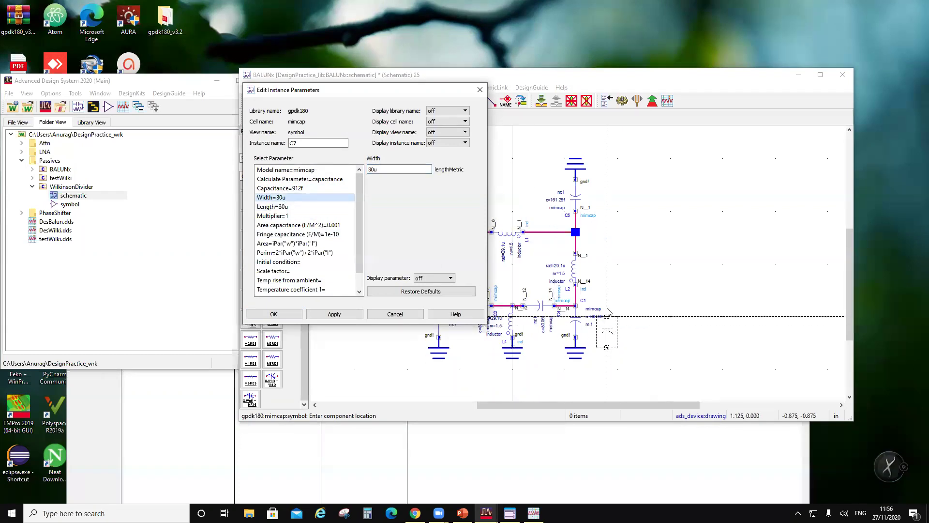
- Place three horizontal mimcaps: one right of the L1-L2 junction, one right of the L2-C1 junction, and one left of the L3-C2 junction
key("ctrl+r")
left_click(638, 307)
left_click(638, 232)
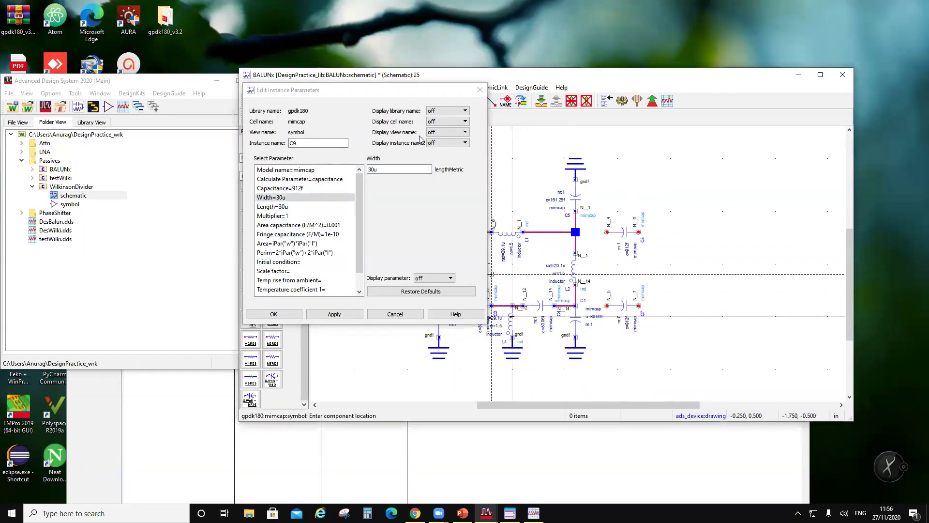
left_click_drag(419, 90, 251, 145)
left_click(407, 306)
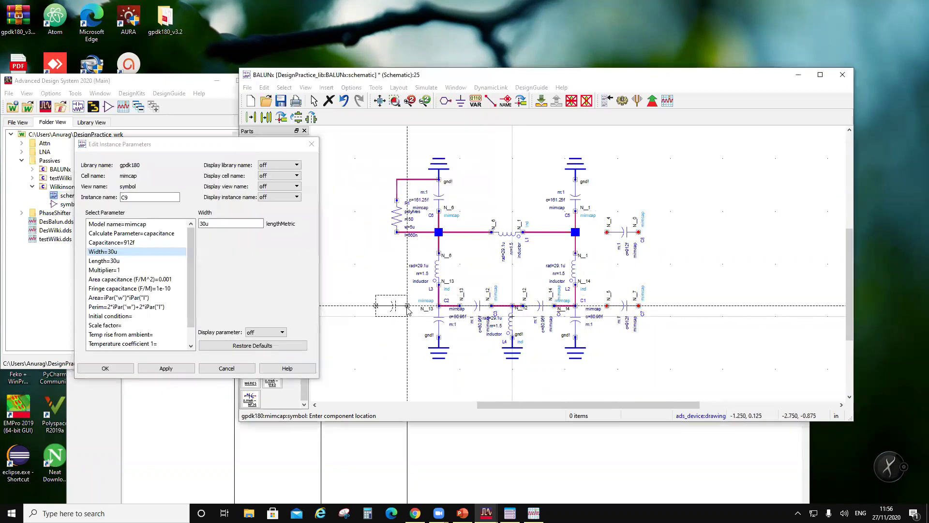
key("Escape")
- Wire the inner terminals of mimcaps C8, C7 and C9 to their adjacent circuit junctions
left_click(490, 100)
left_click(606, 232)
left_click(574, 233)
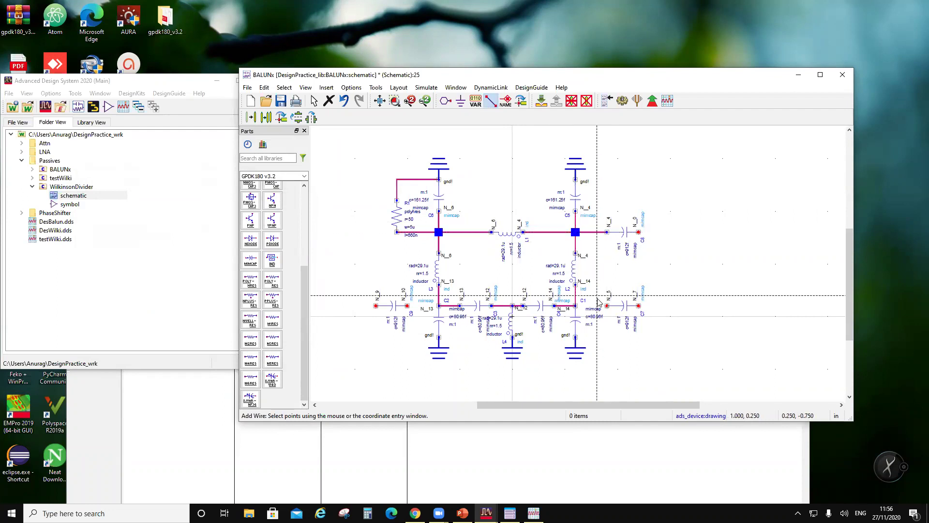
left_click(607, 306)
left_click(574, 306)
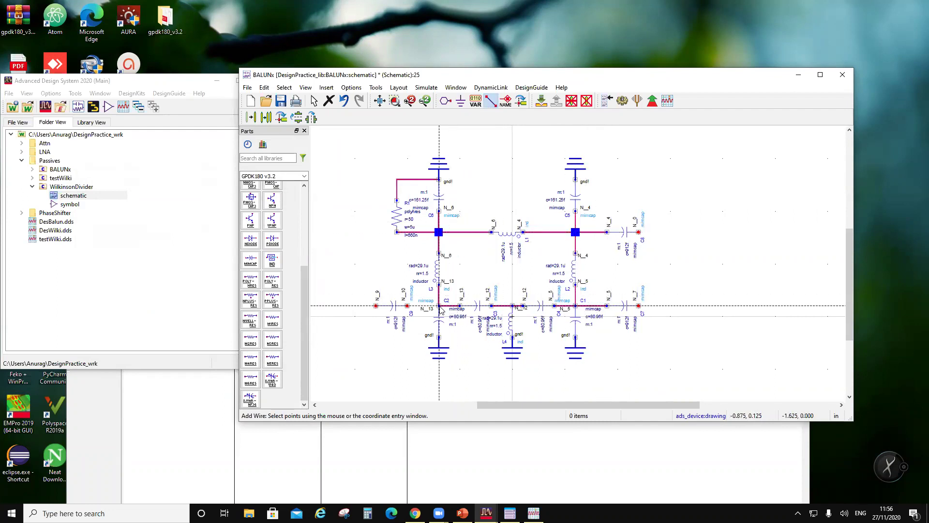
left_click(408, 306)
left_click(439, 306)
key("Escape")
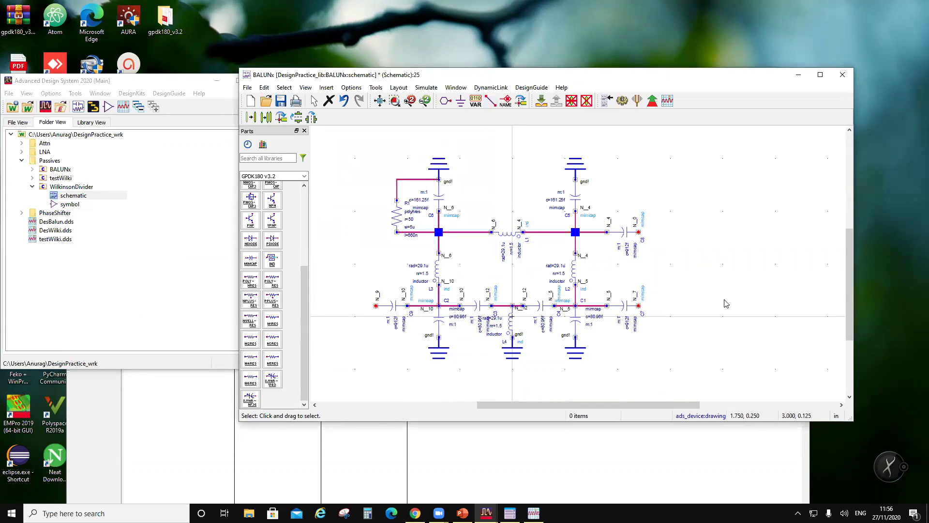
- Add pin P1 to the outer terminal of mimcap C7, P2 to C8 and P3 to C9
left_click(445, 102)
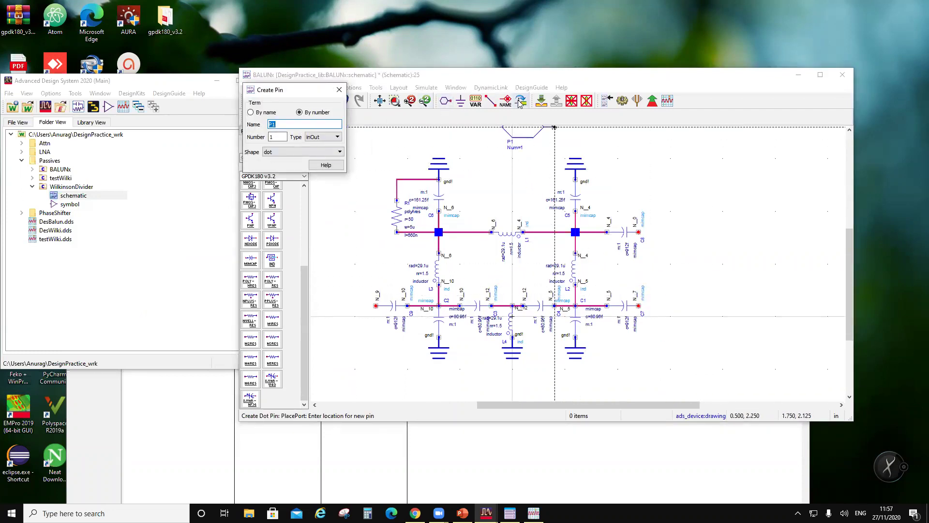
left_click(648, 306)
left_click(645, 232)
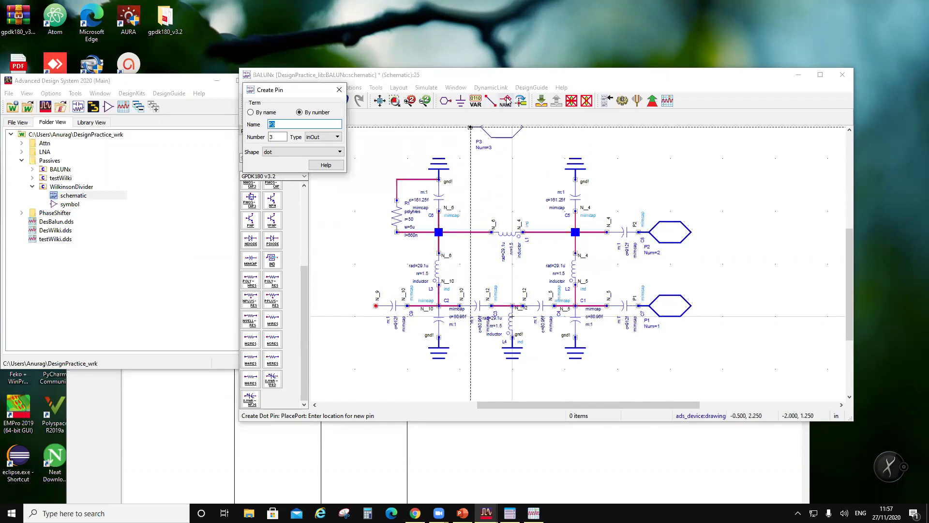
left_click(381, 305)
key("Escape")
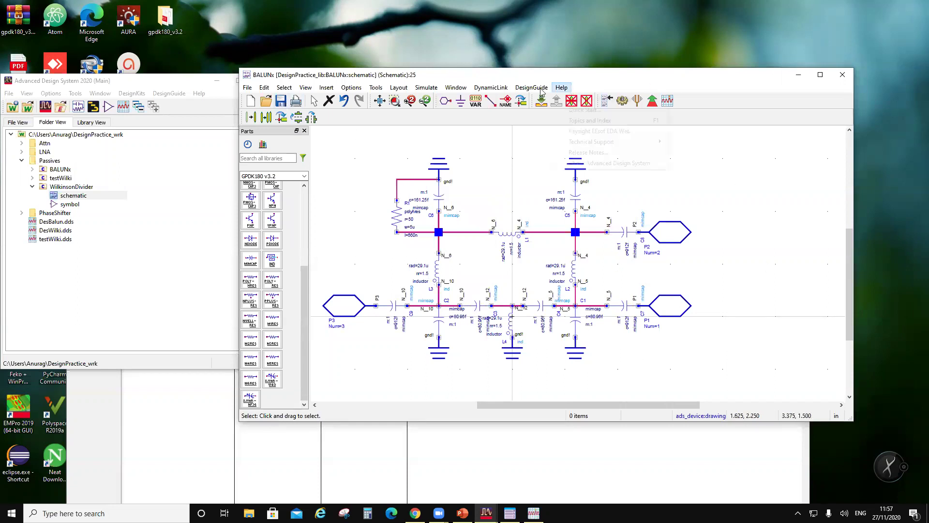
left_click(491, 87)
left_click(568, 79)
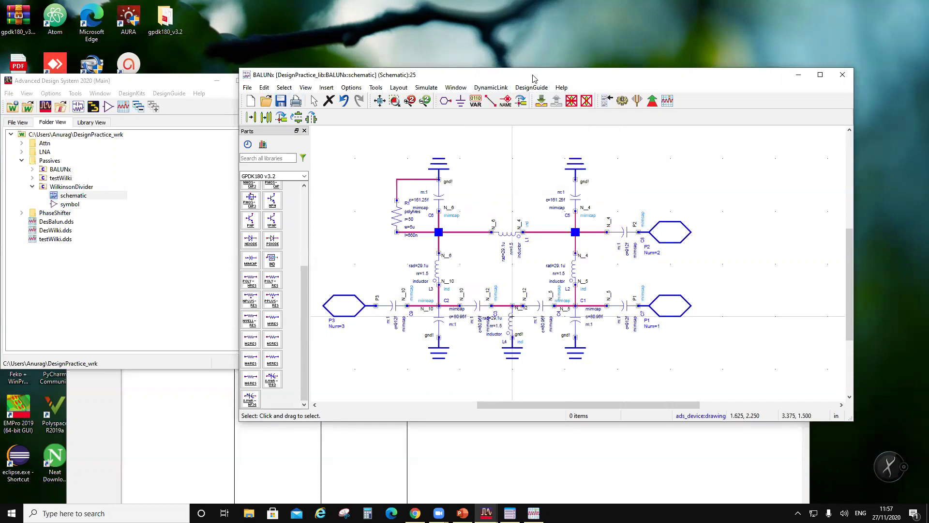
- Delete all five ground symbols above and below the circuit
left_click(449, 169)
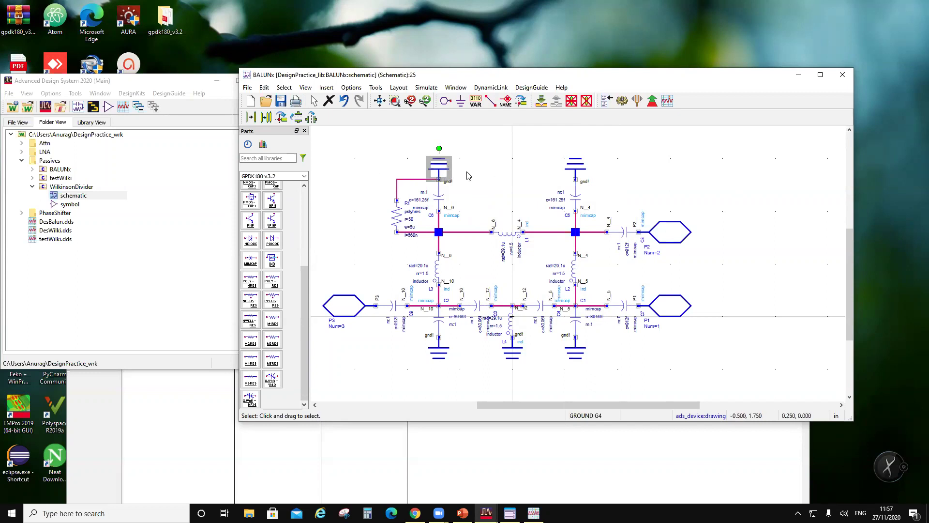
key("Delete")
left_click(581, 168)
key("Delete")
left_click(578, 349)
key("Delete")
left_click(508, 360)
key("Delete")
left_click(428, 351)
key("Delete")
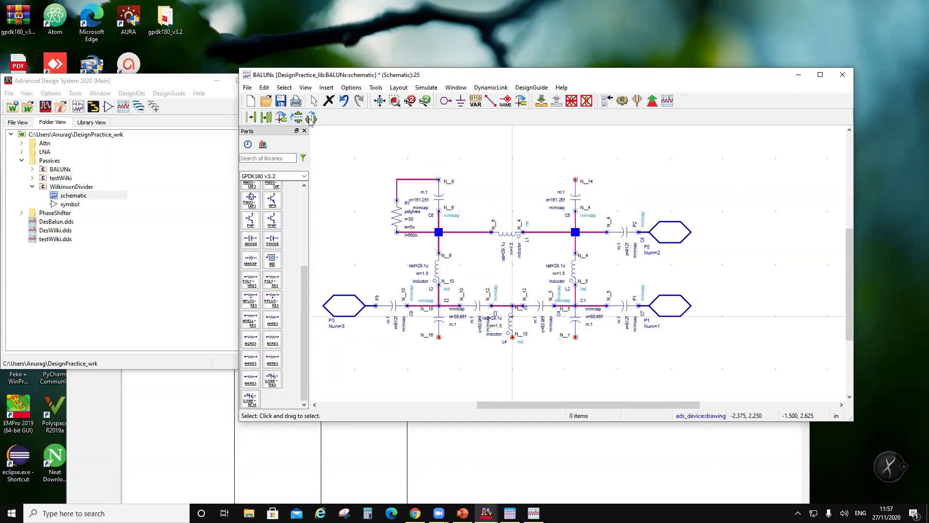
- Place a pin named Gnd below pin P3
left_click(446, 102)
type("Gnd")
left_click(376, 369)
key("Escape")
- Wire the Gnd pin to the lower terminals of C1, L4 and C2, and join the upper terminals of C6 and C5
left_click(491, 100)
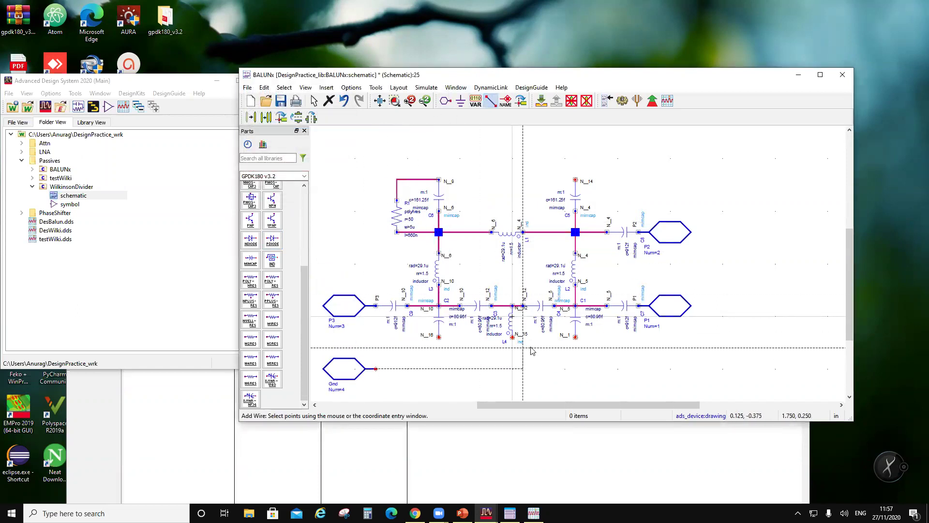
left_click(575, 337)
left_click(512, 369)
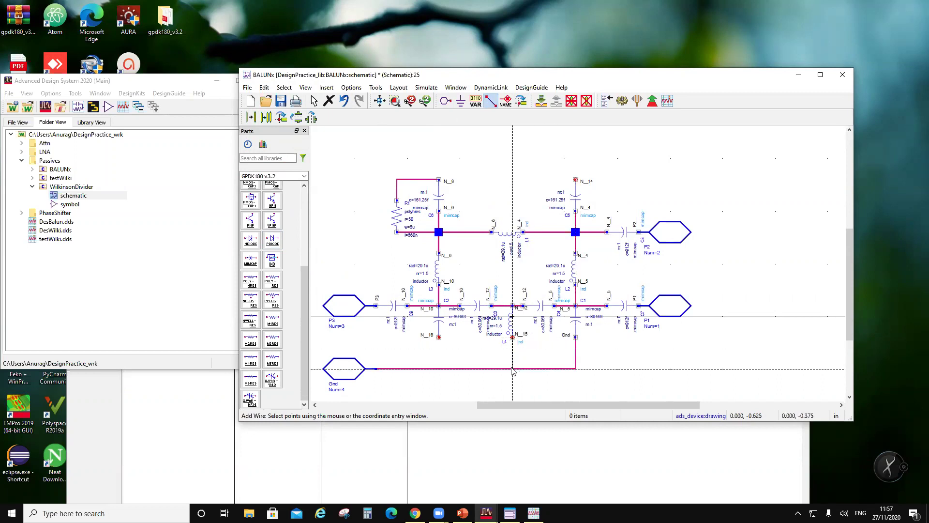
left_click(441, 369)
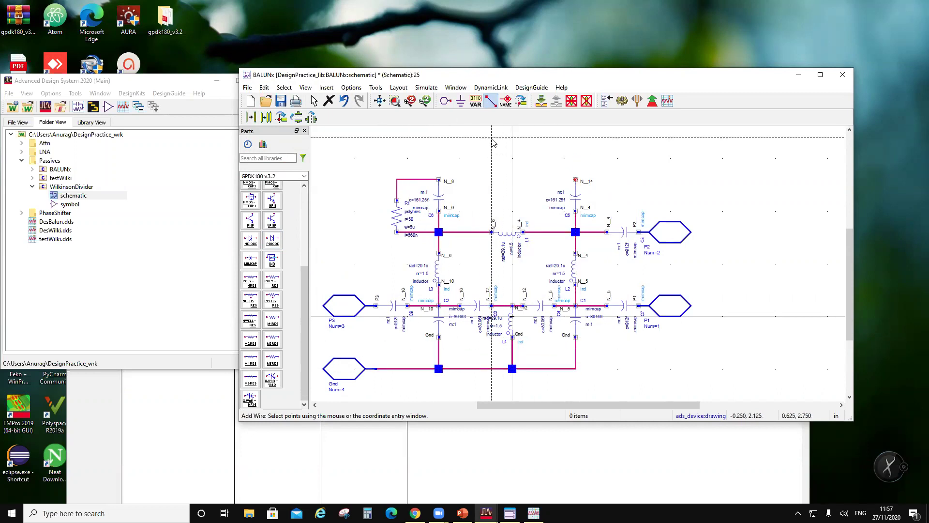
left_click(439, 180)
left_click(575, 180)
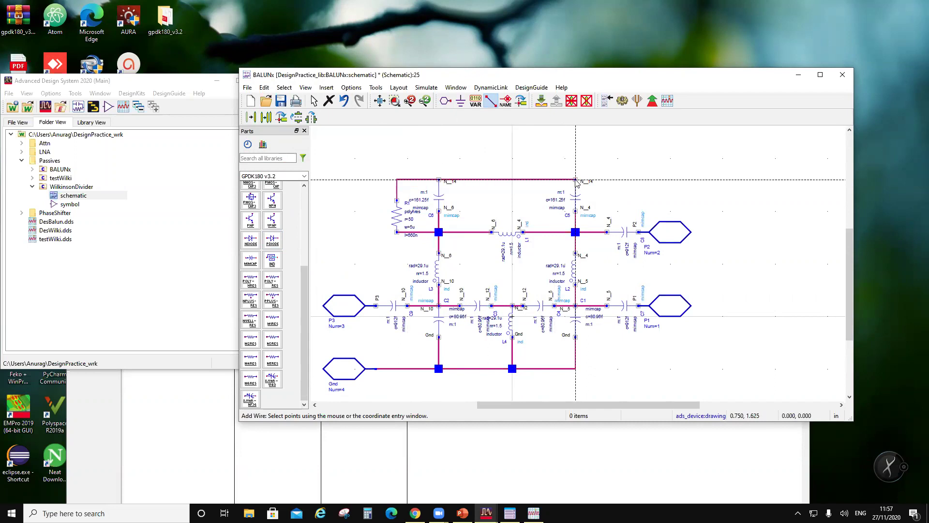
key("Escape")
- Move pins P3 and Gnd farther left and wire the upper net of the resistor and capacitors down to the Gnd line
scroll(530, 269, "down", 1)
left_click_drag(469, 257, 490, 316)
left_click(522, 198)
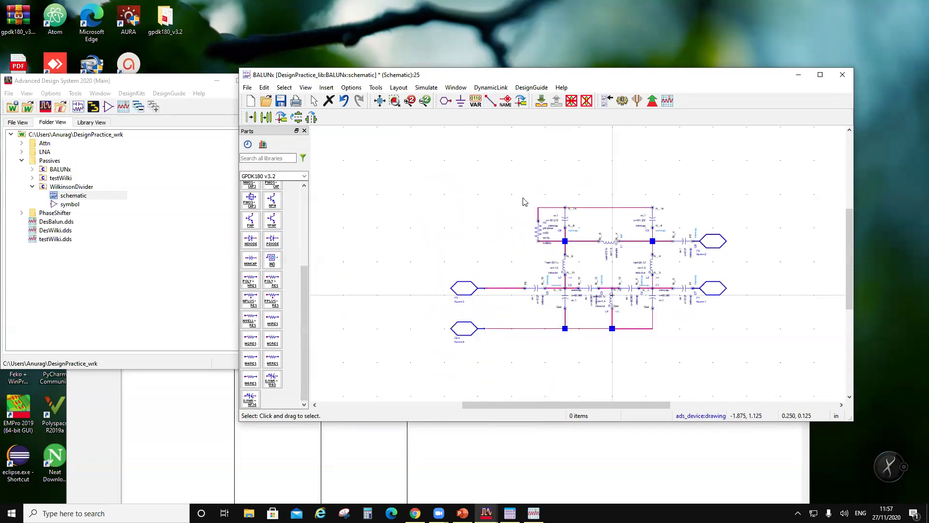
left_click(489, 101)
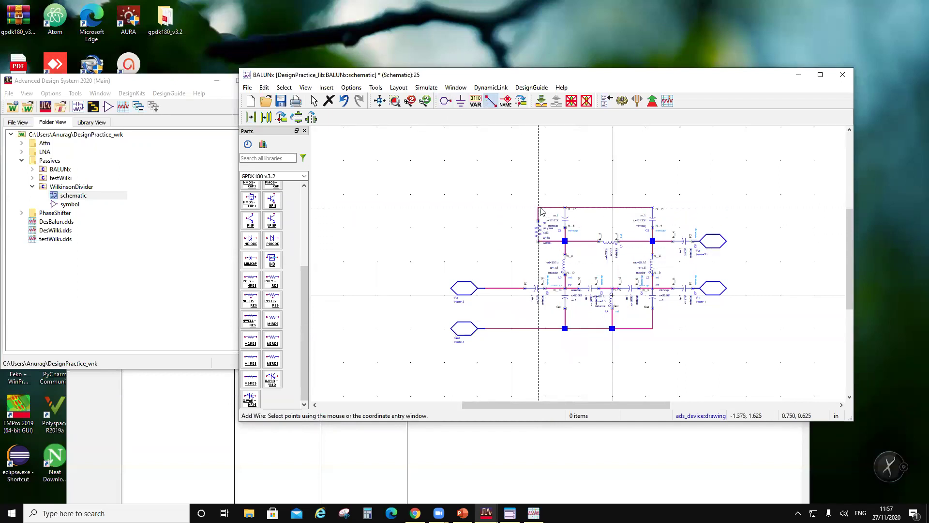
left_click(505, 329)
key("Escape")
left_click_drag(426, 77, 277, 88)
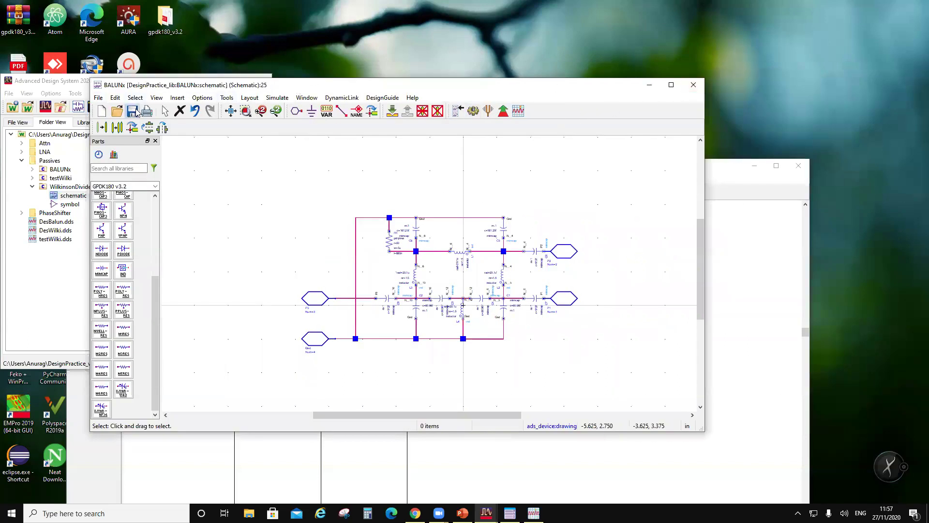
left_click(693, 84)
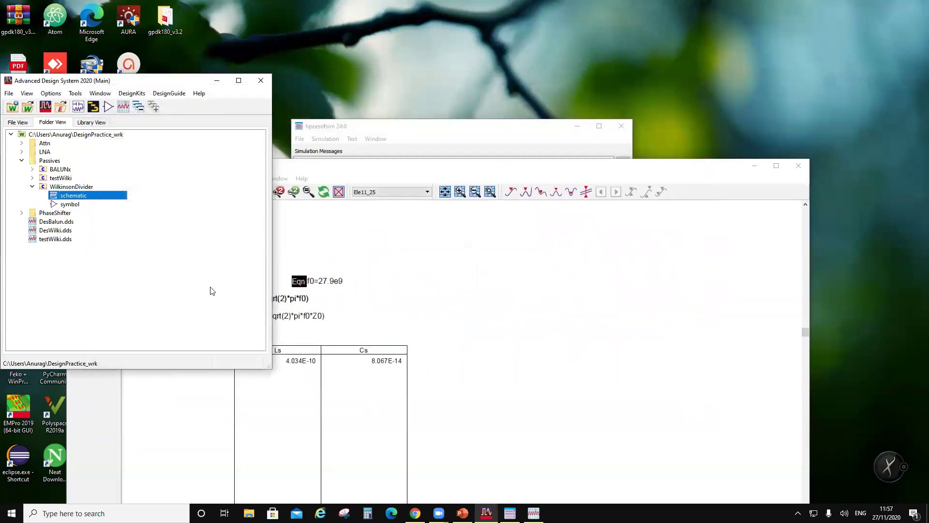
- Inspect the settings of pins P1, P2, P3 and Gnd in the WilkinsonDivider symbol without changing them
double_click(54, 204)
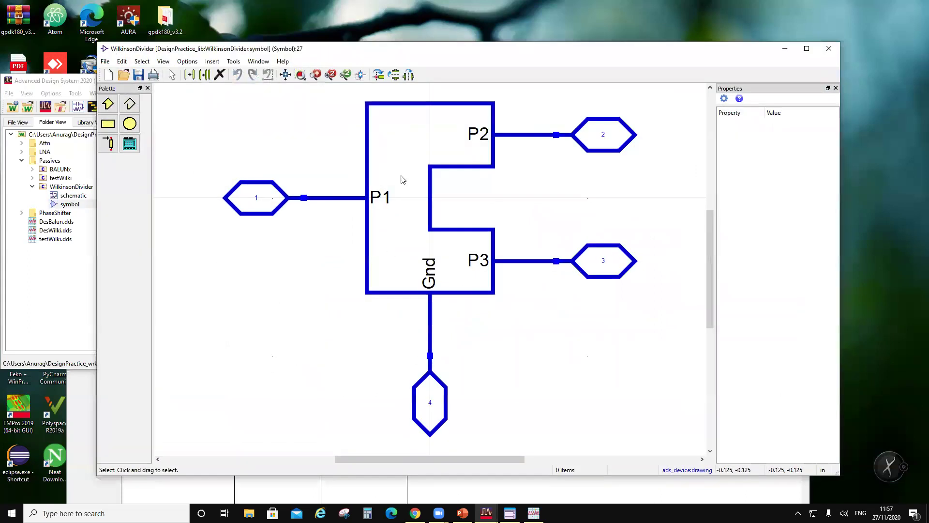
double_click(231, 209)
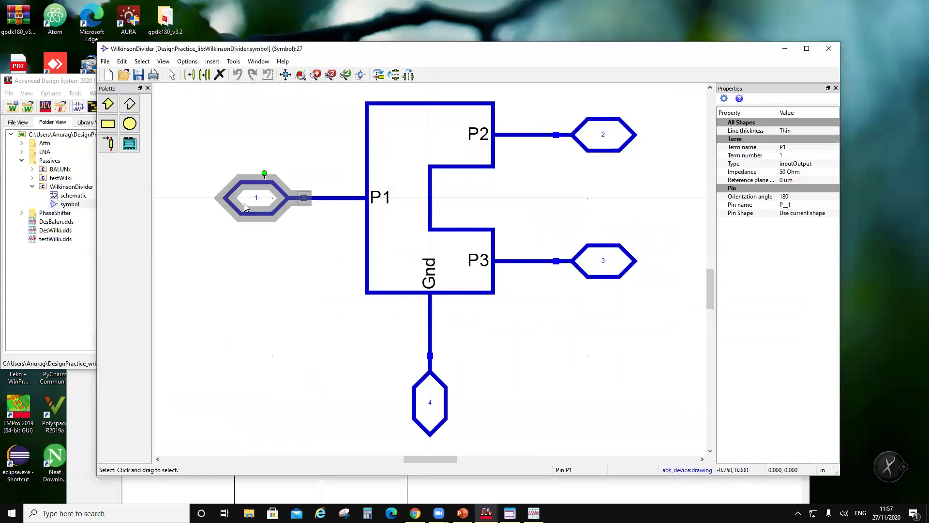
left_click(625, 132)
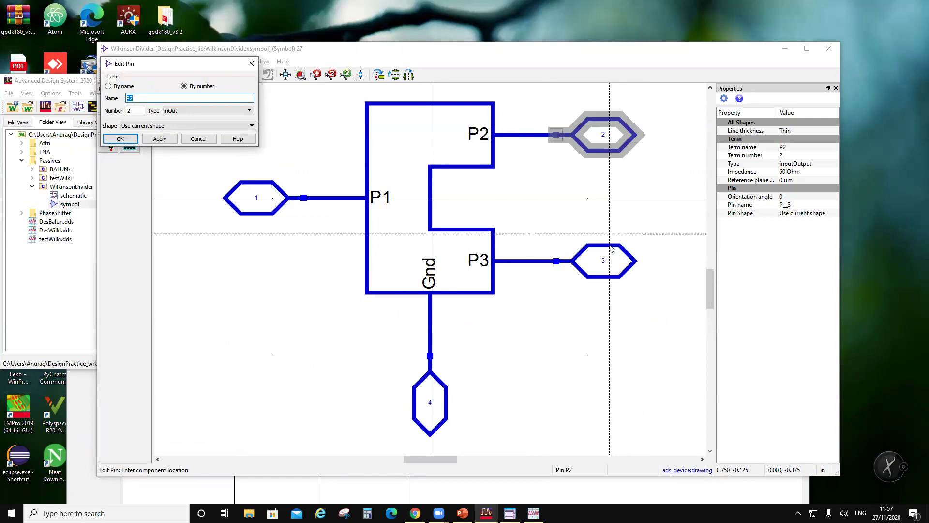
left_click(624, 261)
left_click(424, 395)
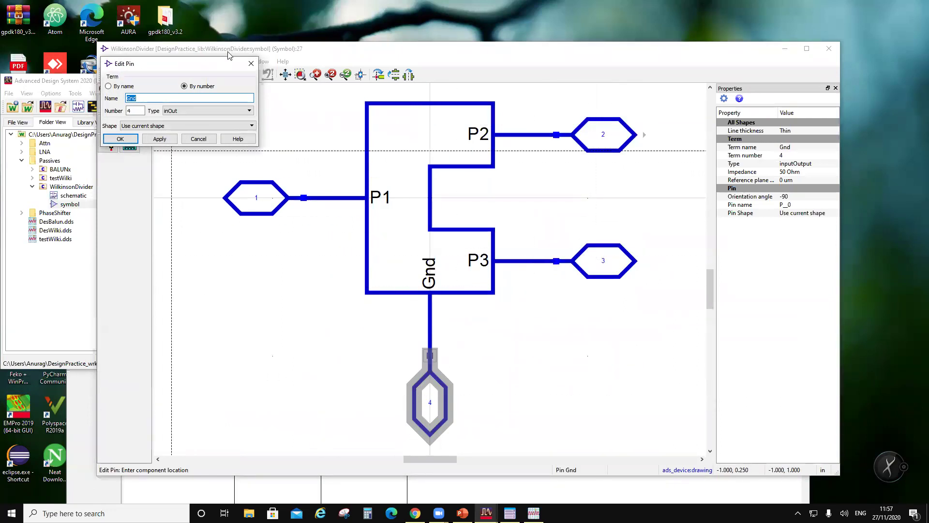
left_click(251, 62)
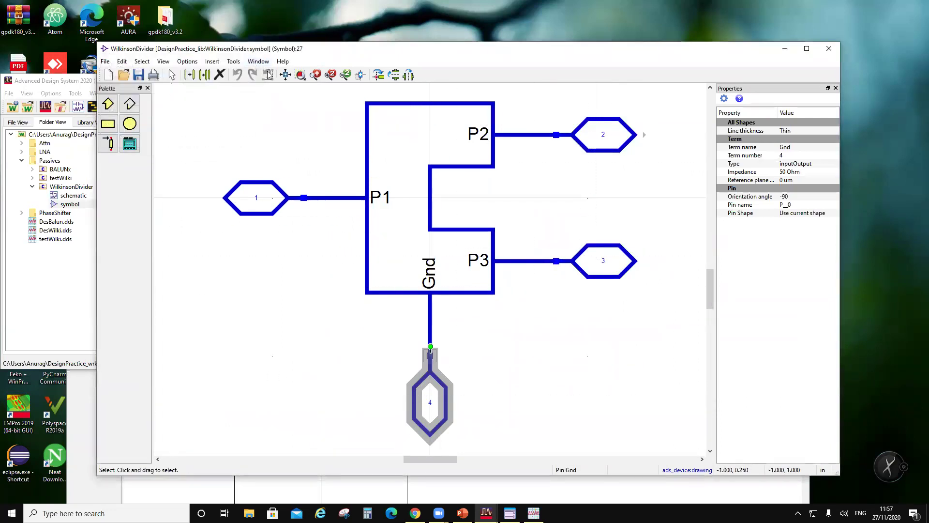
left_click(828, 48)
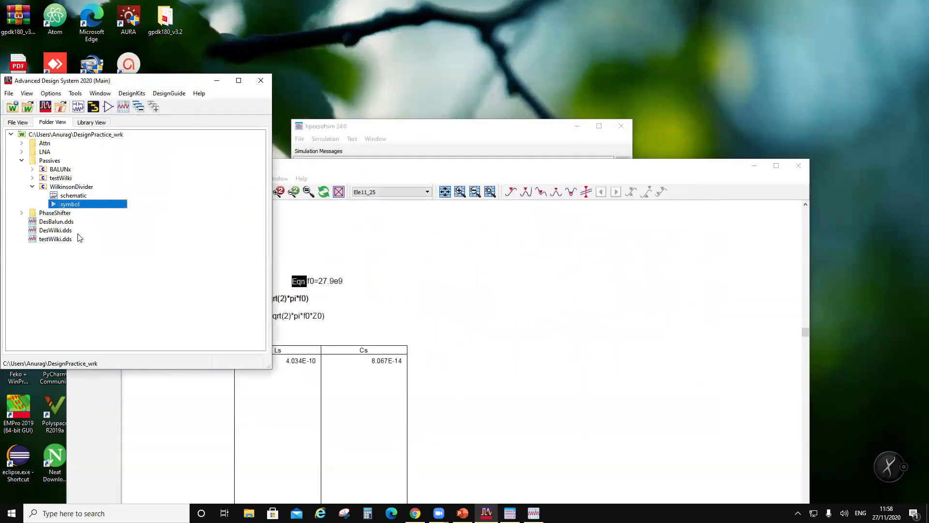
- Copy the WilkinsonDivider symbol into the BALUNx cell and open the copied symbol
right_click(74, 205)
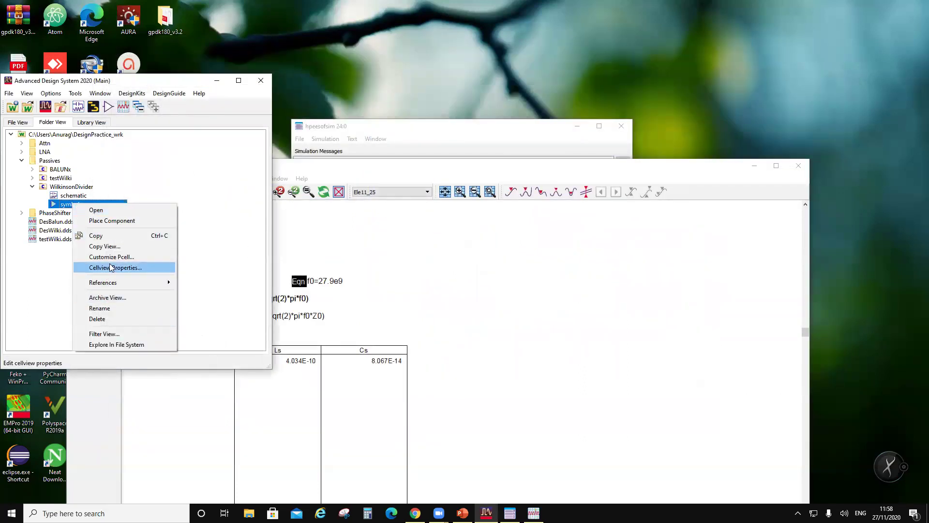
left_click(107, 236)
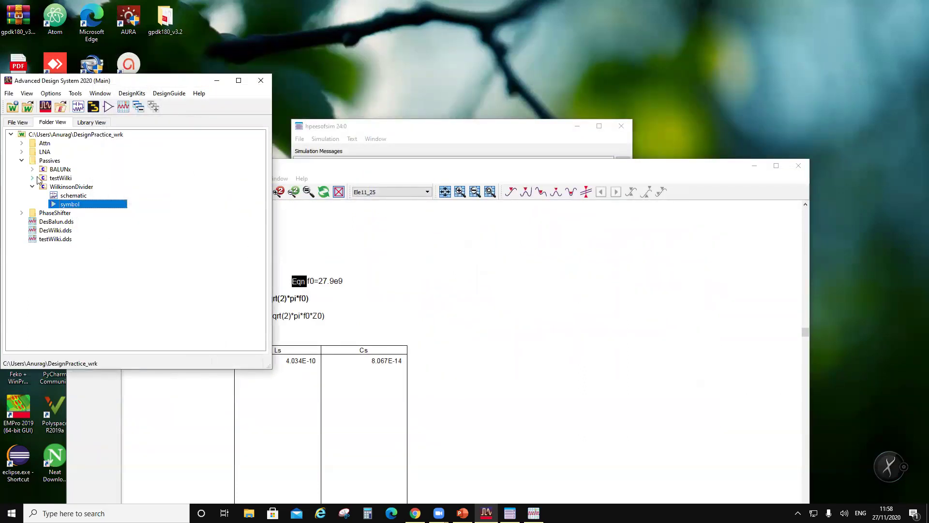
left_click(33, 170)
right_click(61, 172)
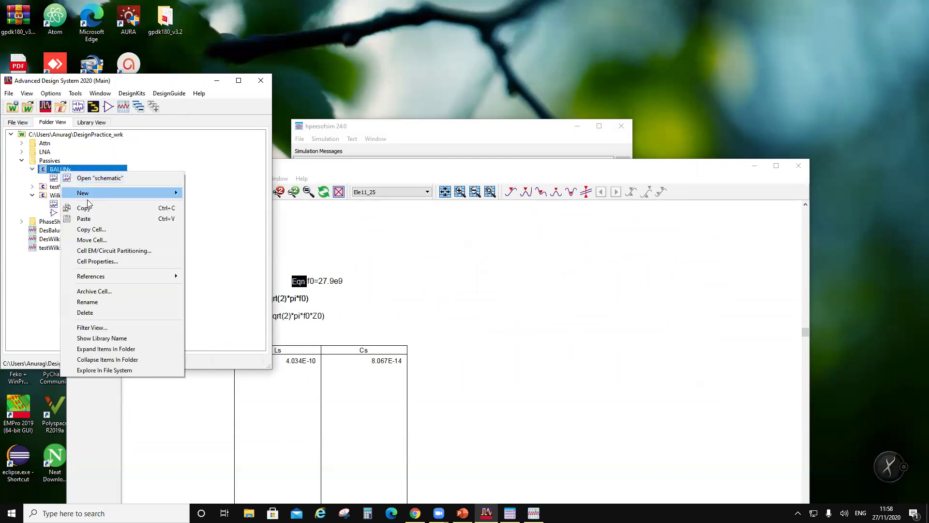
left_click(84, 216)
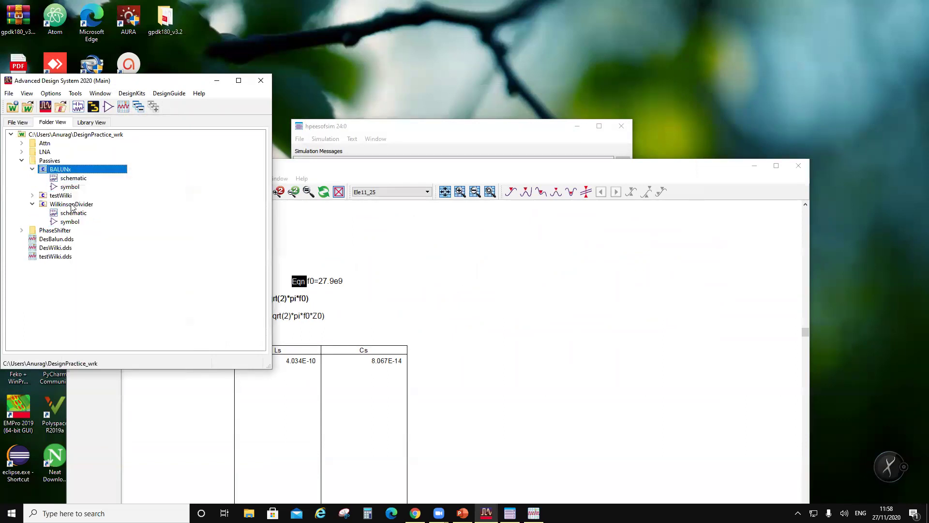
double_click(70, 187)
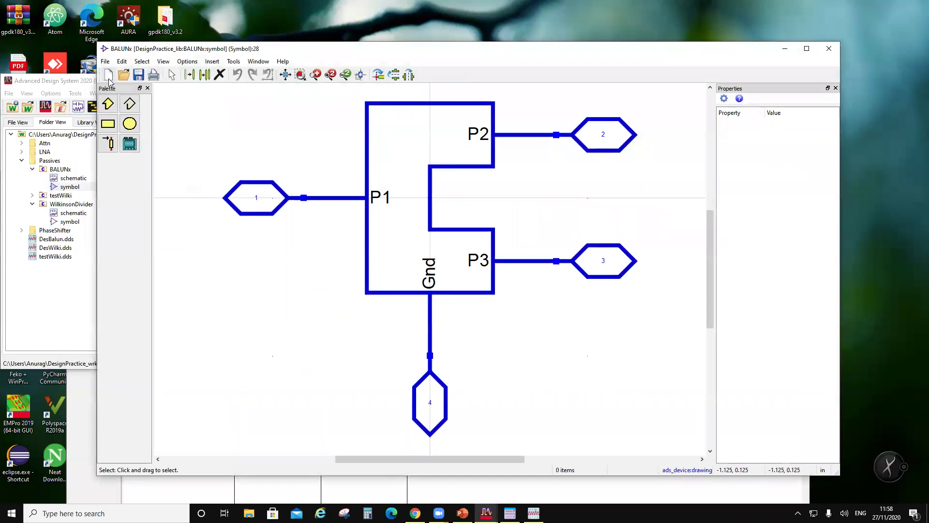
- Close the BALUNx symbol, then review the BALUNx schematic and close it as well
left_click(829, 48)
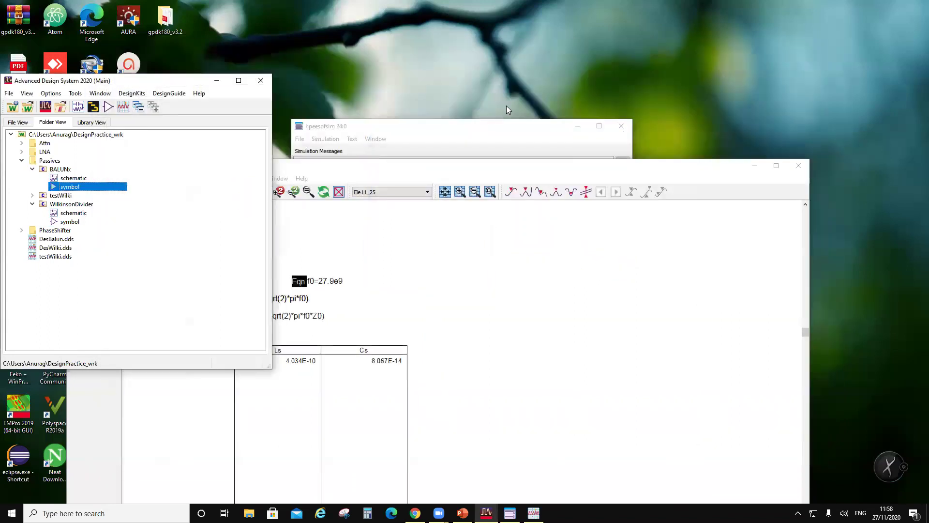
double_click(73, 177)
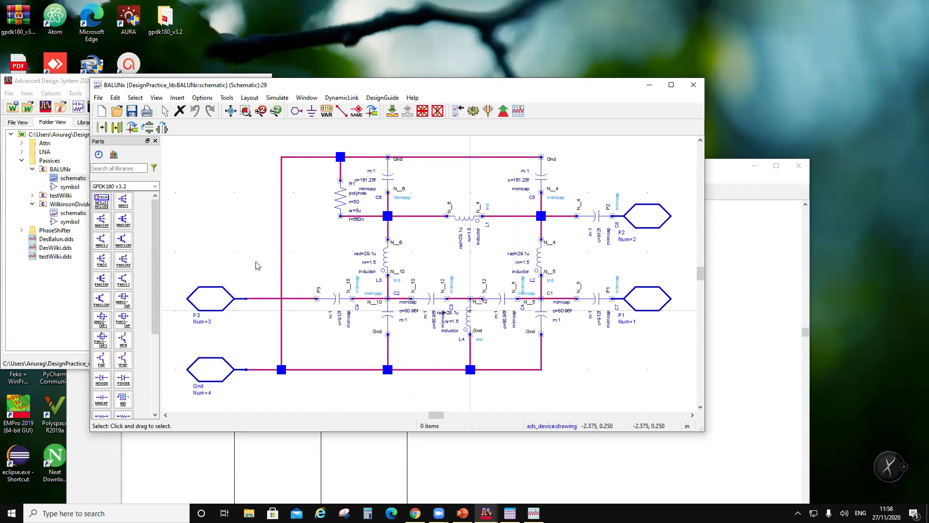
left_click(695, 86)
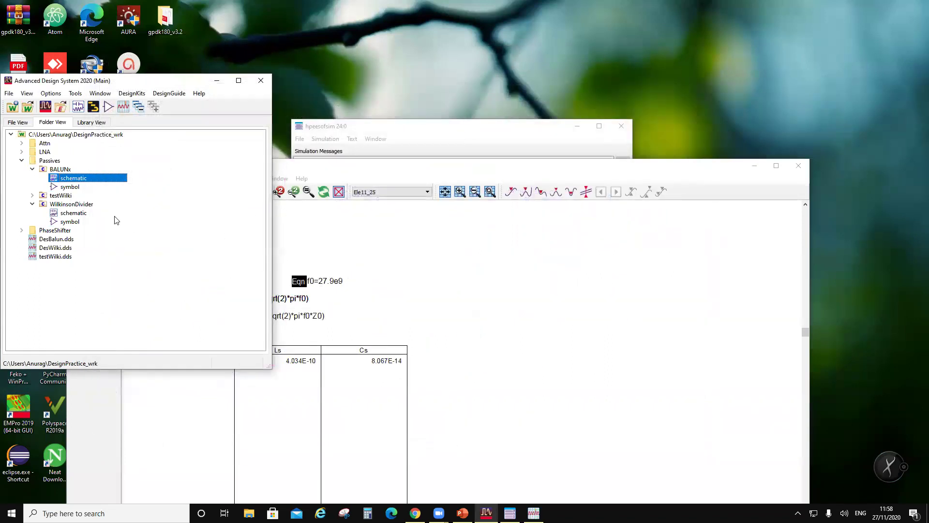
- Copy the testWilki cell within its current library under the new name testBALUN
right_click(61, 200)
right_click(61, 193)
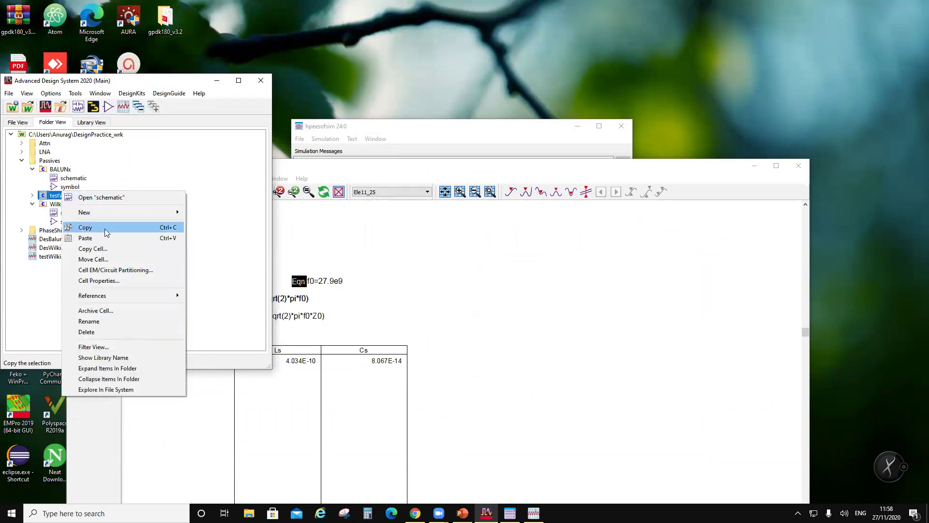
left_click(96, 248)
double_click(343, 253)
left_click_drag(320, 254, 334, 252)
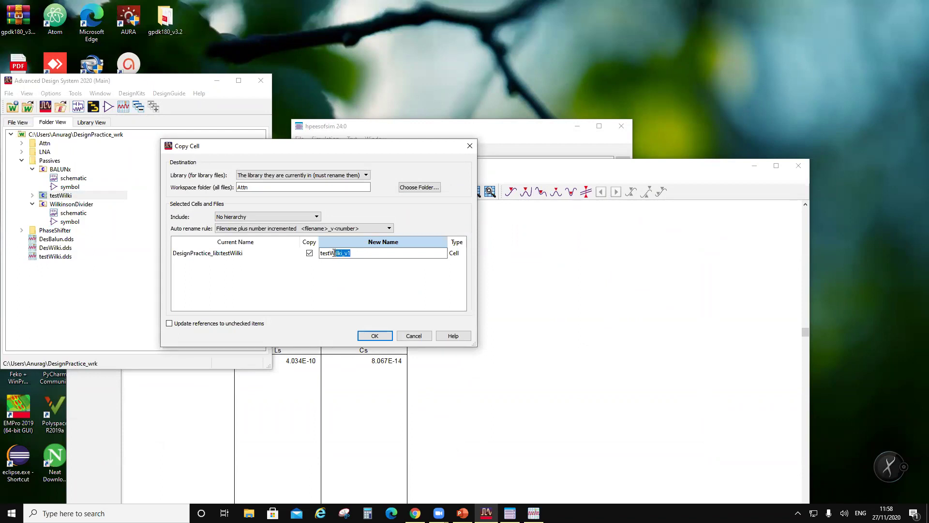
type("BALUN")
left_click(372, 336)
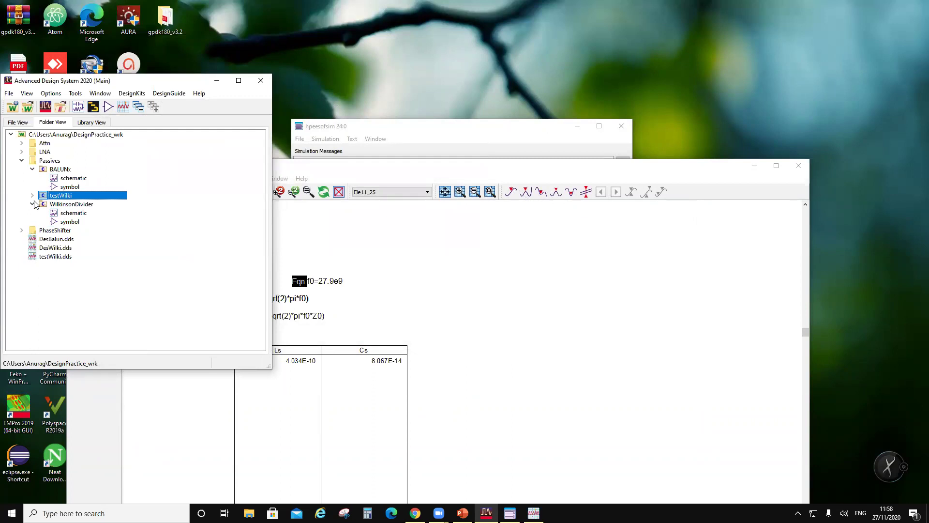
- Move the testBALUN cell from the Attn folder into the Passives folder
left_click(22, 143)
scroll(62, 259, "down", 3)
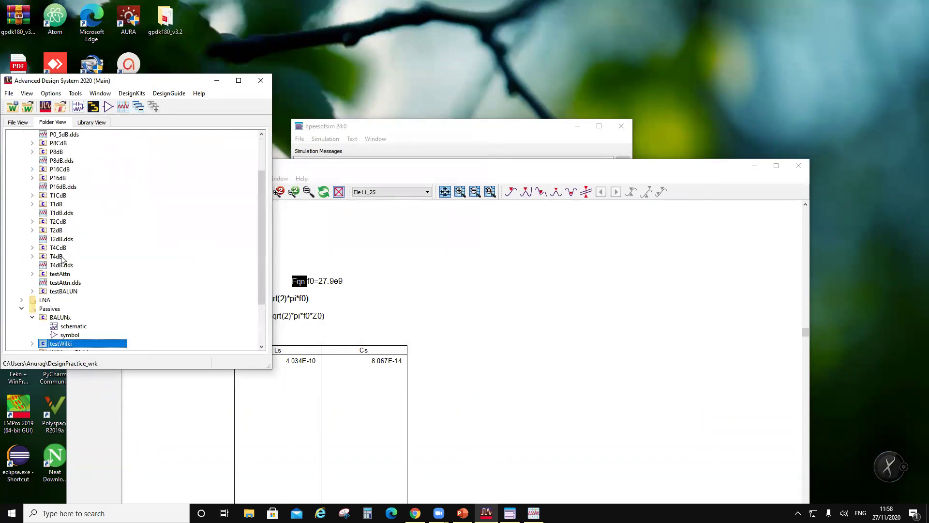
left_click(58, 292)
left_click_drag(57, 293, 62, 310)
left_click(63, 313)
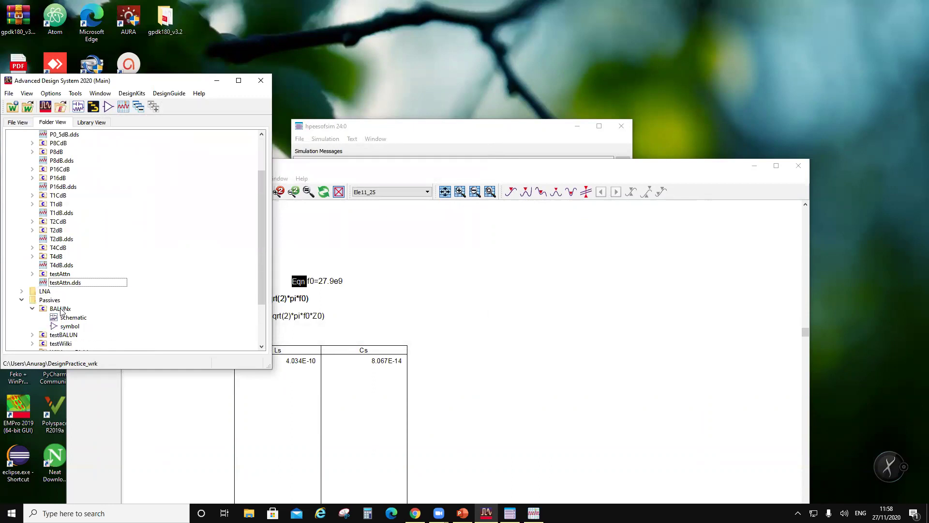
scroll(37, 138, "up", 5)
left_click(23, 144)
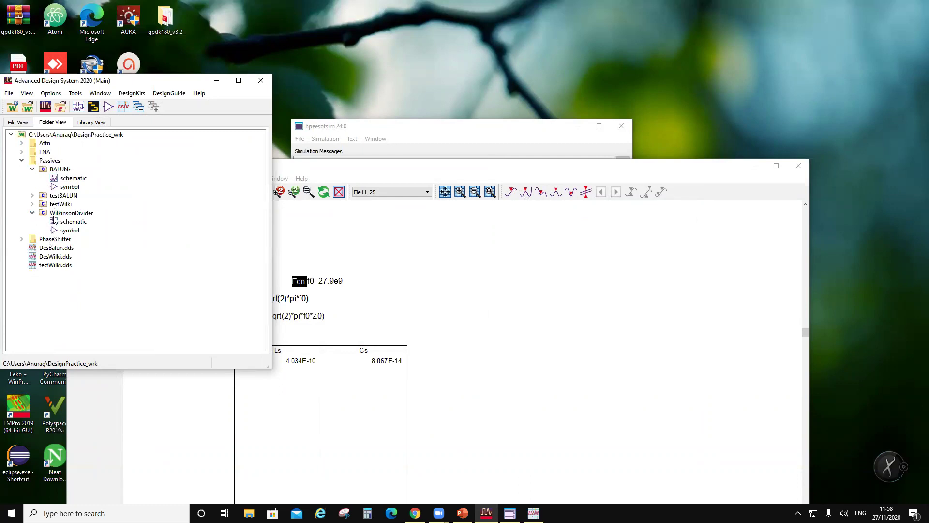
- Open the testBALUN schematic and change the component name of instance X1 from WilkinsonDivider to BALUNx
left_click(57, 195)
left_click(32, 196)
double_click(72, 203)
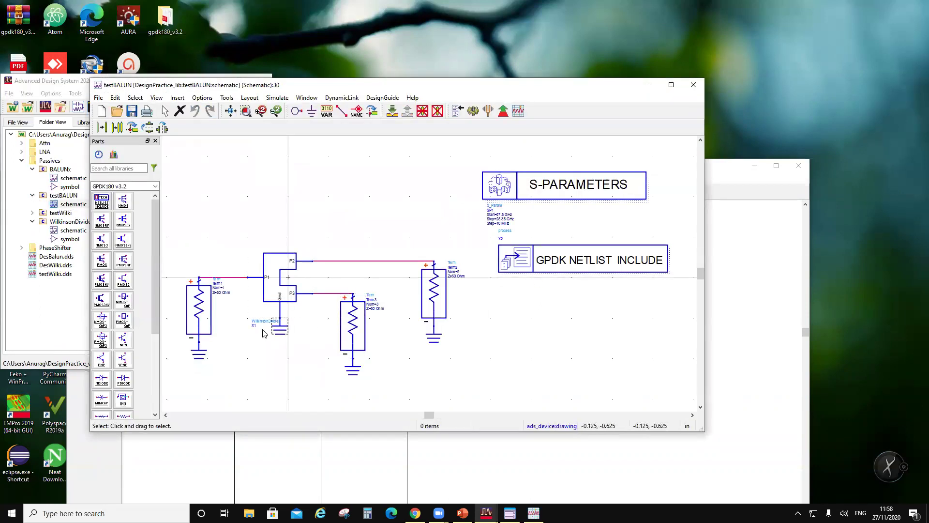
scroll(270, 322, "up", 1)
left_click(411, 268)
left_click(411, 267)
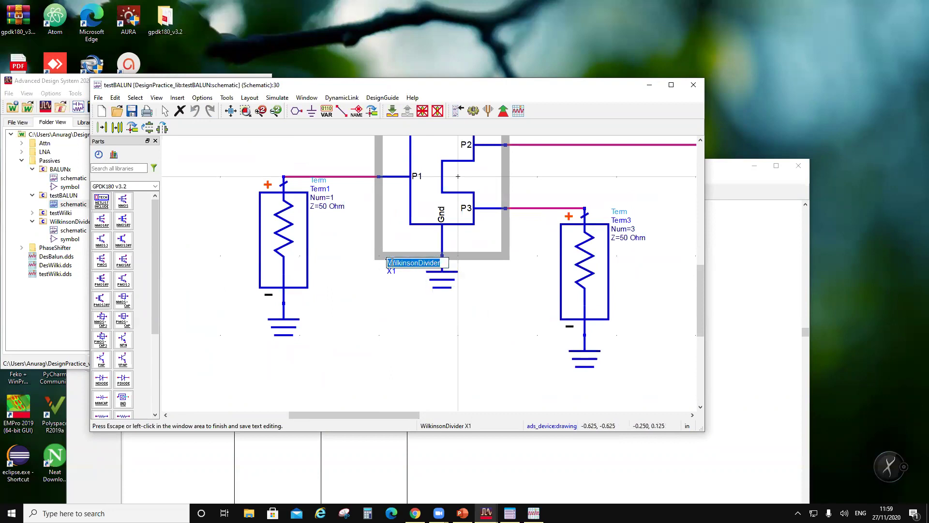
type("BALUN")
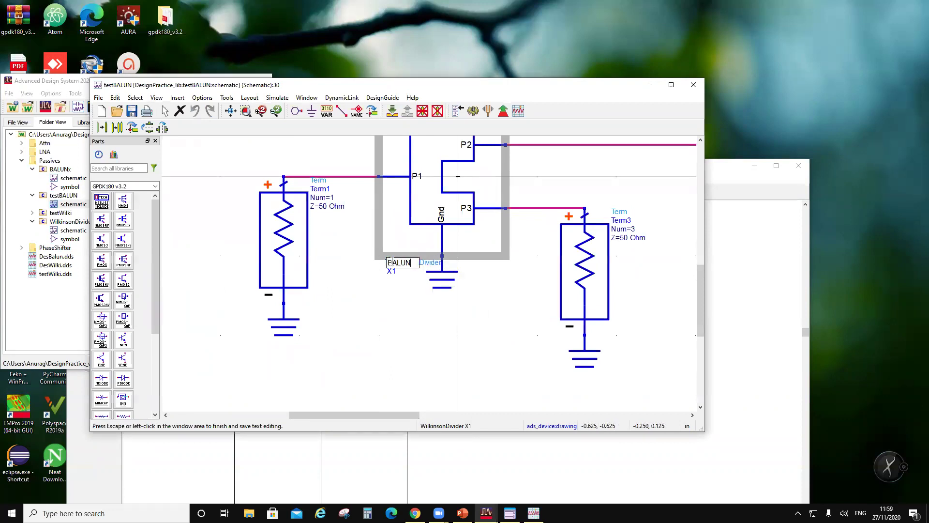
type("x")
left_click(444, 356)
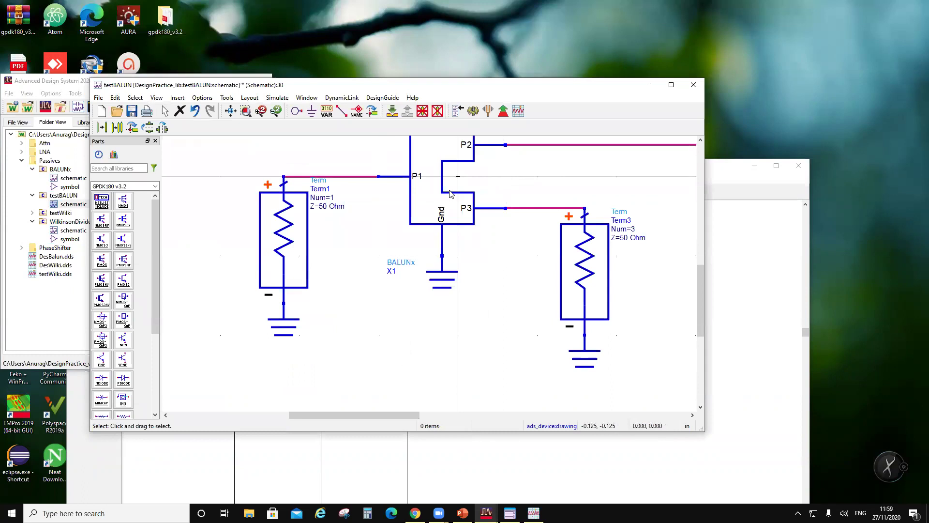
- Check the schematic beneath the BALUNx instance, return to testBALUN, and save and simulate it
left_click(392, 110)
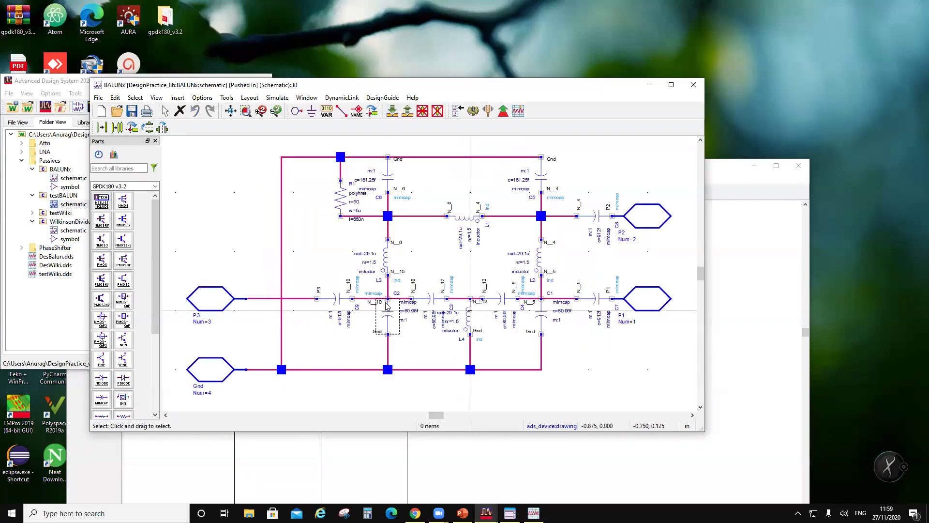
left_click(407, 110)
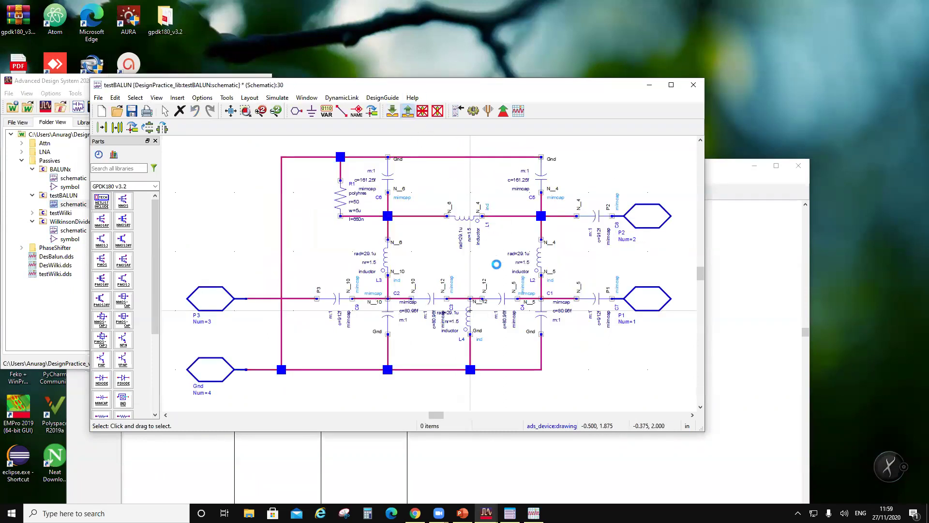
left_click(132, 110)
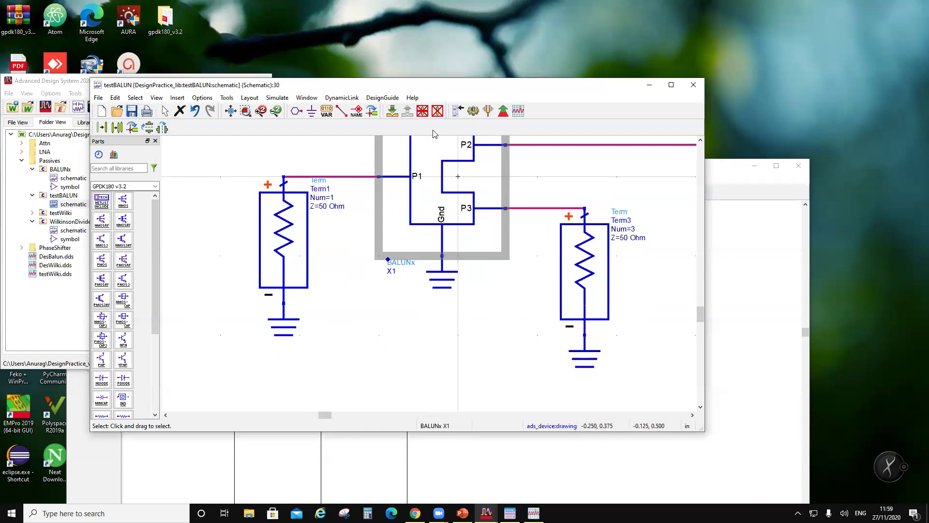
left_click(473, 110)
- Add a Smith chart of S(1,1), S(2,2) and S(3,3) to the testBALUN data display
left_click(55, 100)
left_click(145, 140)
double_click(280, 276)
left_click(280, 309)
left_click(394, 231)
scroll(295, 327, "down", 1)
left_click(281, 334)
left_click(391, 231)
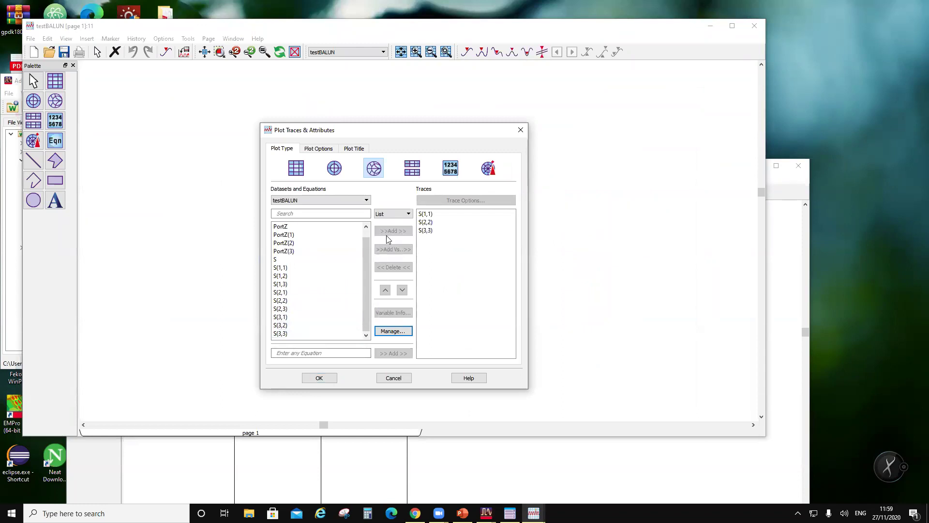
left_click(323, 379)
- Add a rectangular plot of S(2,1) and S(3,1) in dB, spaced beside the Smith chart
scroll(370, 228, "up", 2)
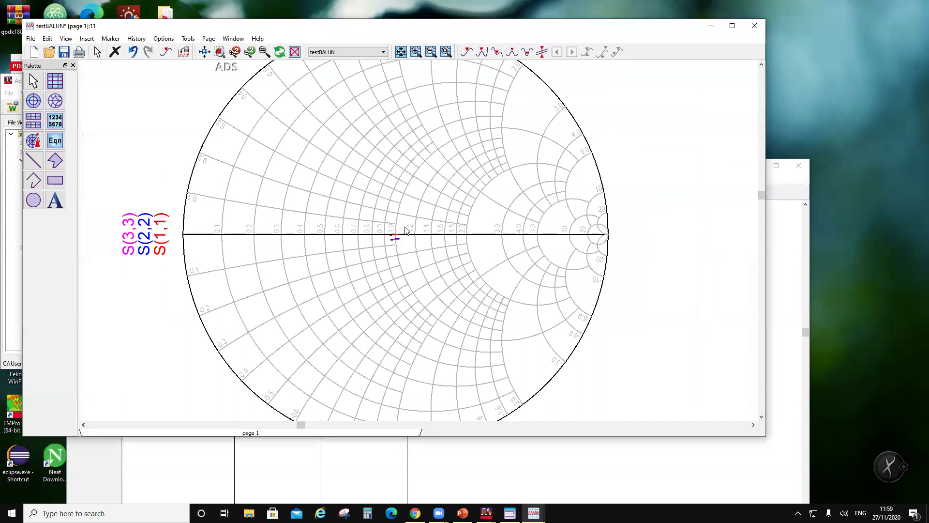
scroll(473, 257, "down", 2)
scroll(522, 243, "up", 2)
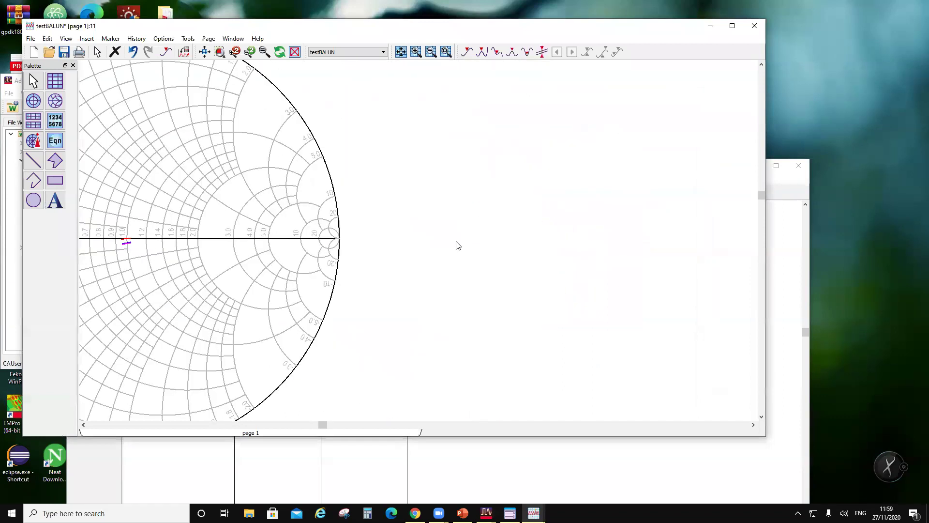
left_click(54, 81)
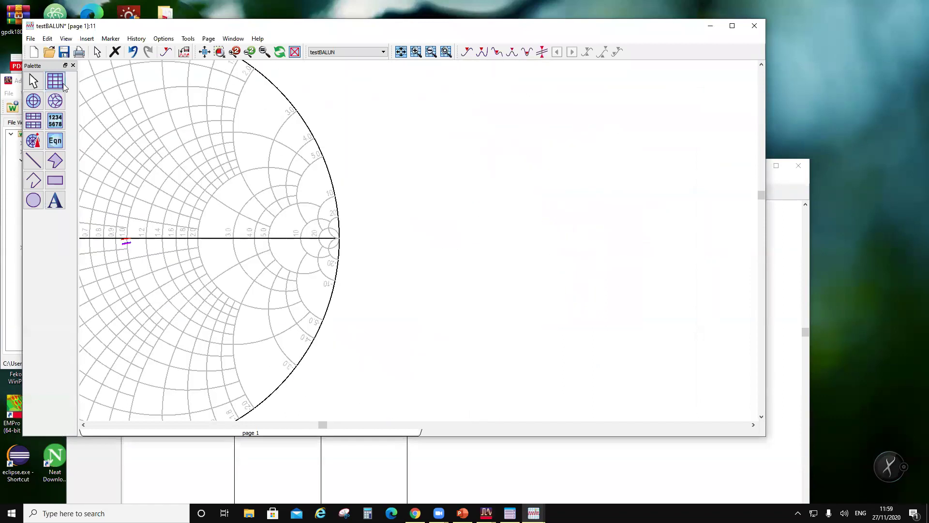
left_click(423, 133)
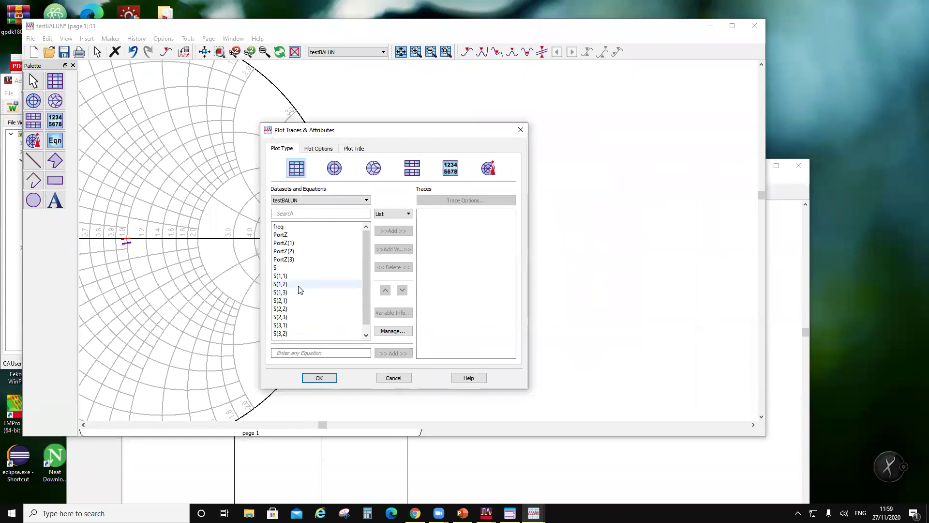
left_click(293, 301)
left_click(402, 231)
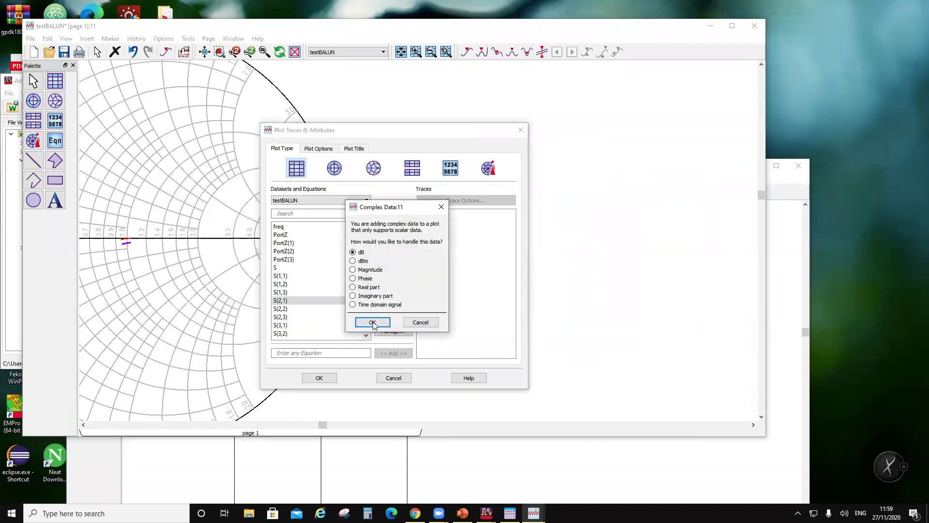
left_click(366, 321)
left_click(295, 317)
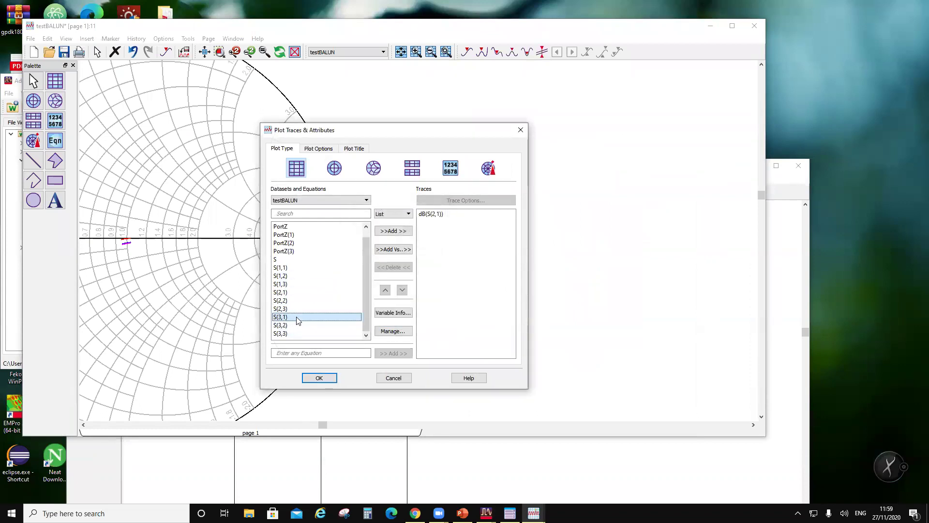
left_click(392, 231)
left_click(372, 322)
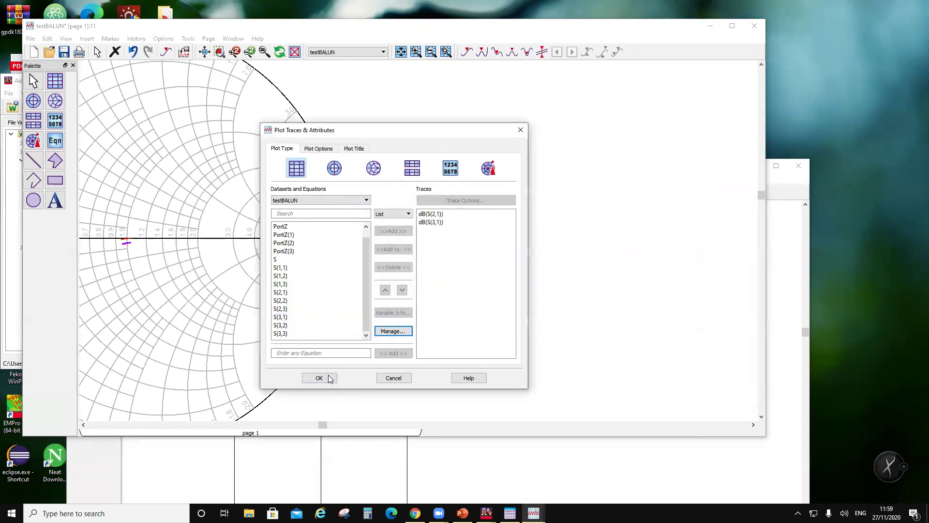
left_click(319, 378)
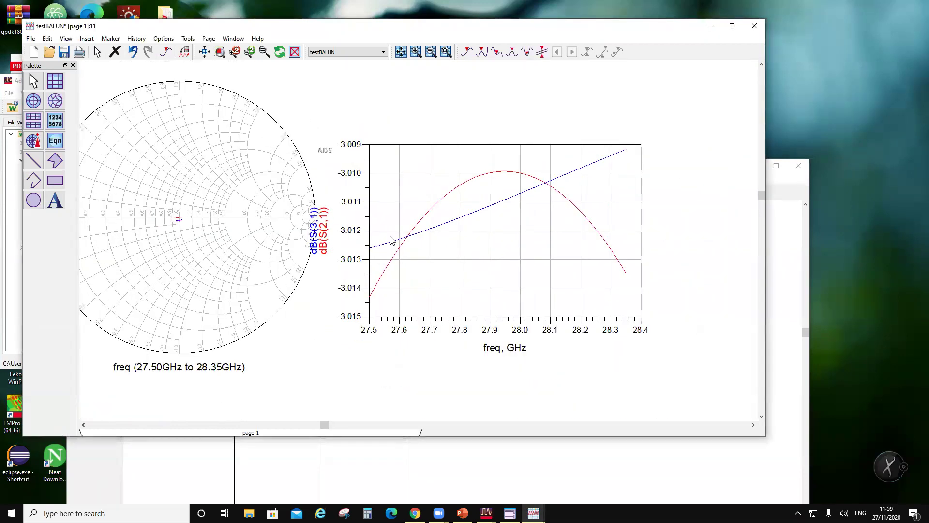
left_click_drag(445, 287, 491, 277)
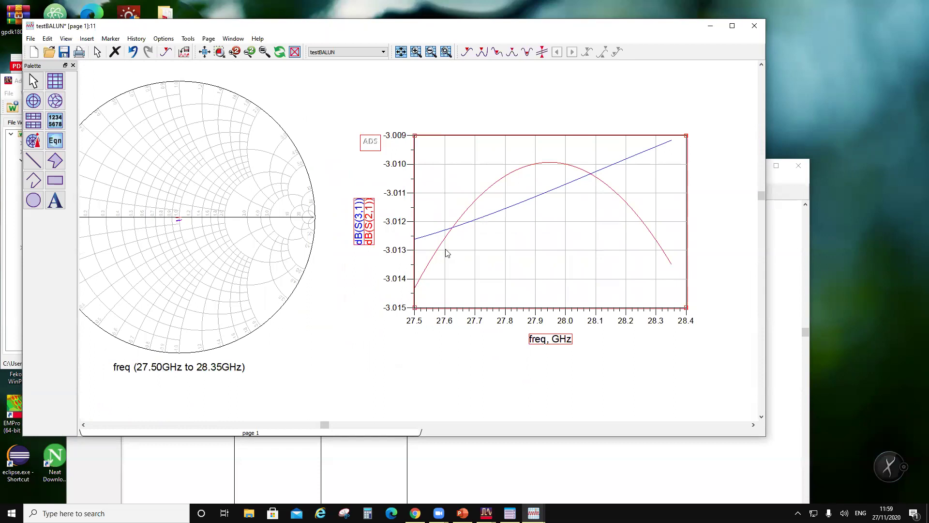
scroll(450, 319, "down", 1)
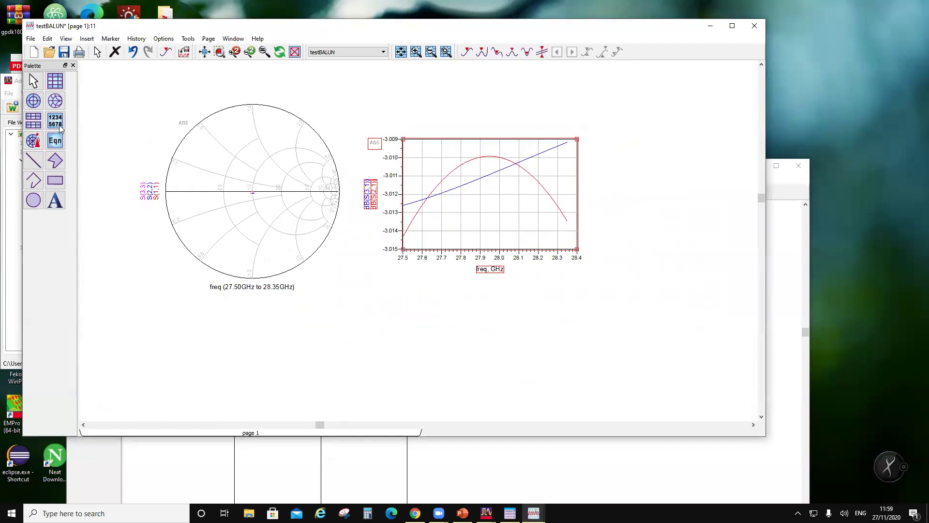
- Insert a second rectangular plot below the dB plot and add the phase of S(2,1) as its trace
left_click(56, 101)
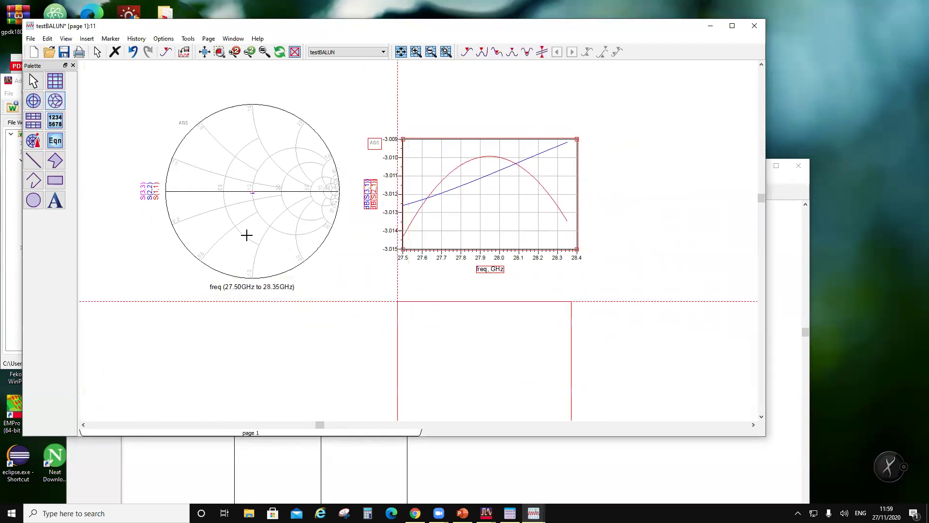
left_click(401, 301)
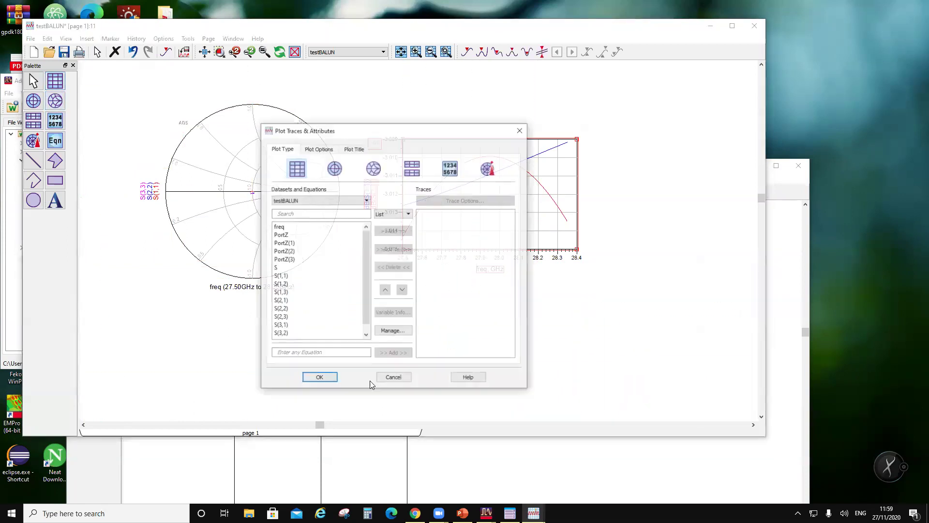
left_click(306, 301)
left_click(401, 233)
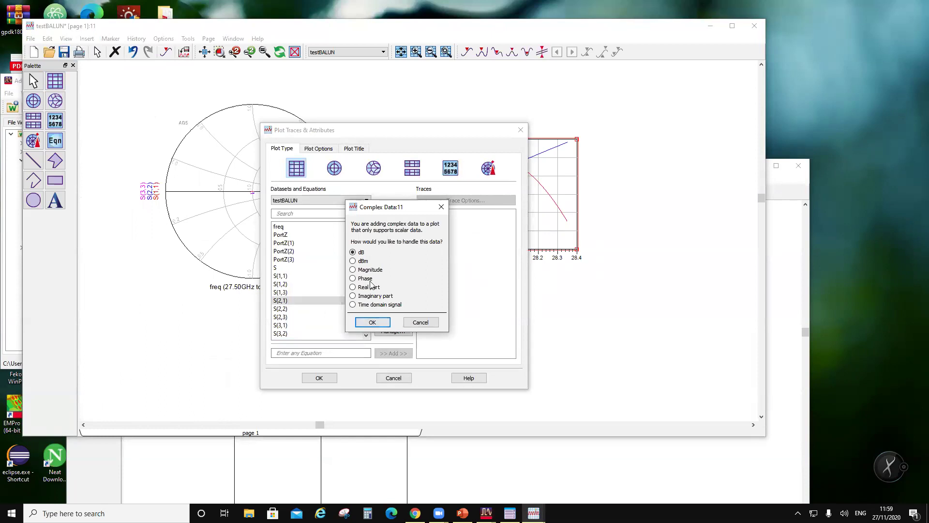
left_click(366, 279)
left_click(372, 322)
- Change the new plot's trace expression to phase(S(2,1))-phase(S(3,1)) and accept the plot
double_click(436, 214)
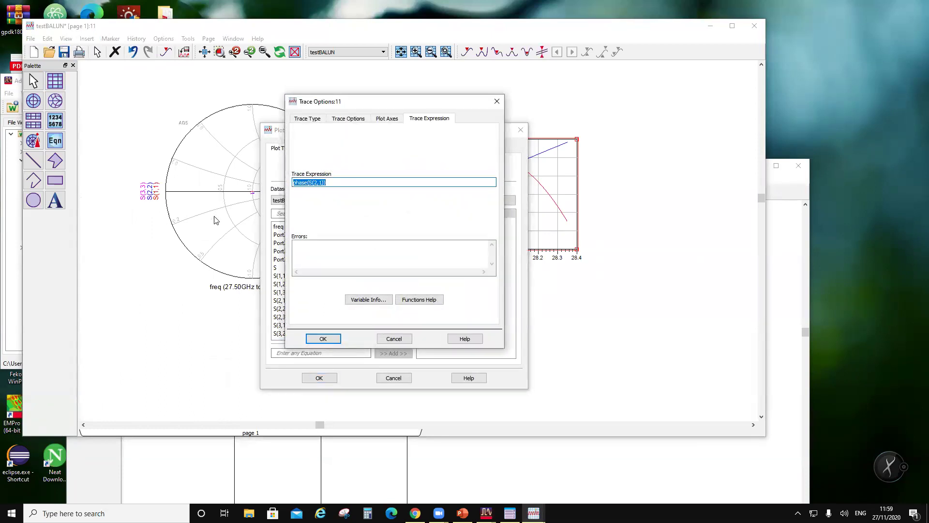
key("End")
type("-")
type("phase(S(2,1))")
left_click(350, 182)
type("3")
left_click(322, 338)
left_click(319, 378)
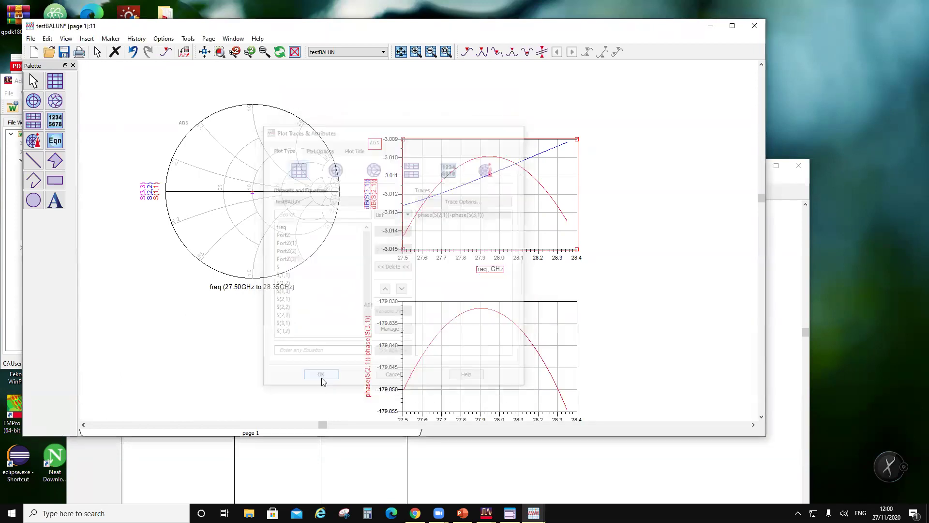
- Examine the phase difference curve, save the testBALUN data display and bring the DesBalun display forward
scroll(397, 249, "up", 2)
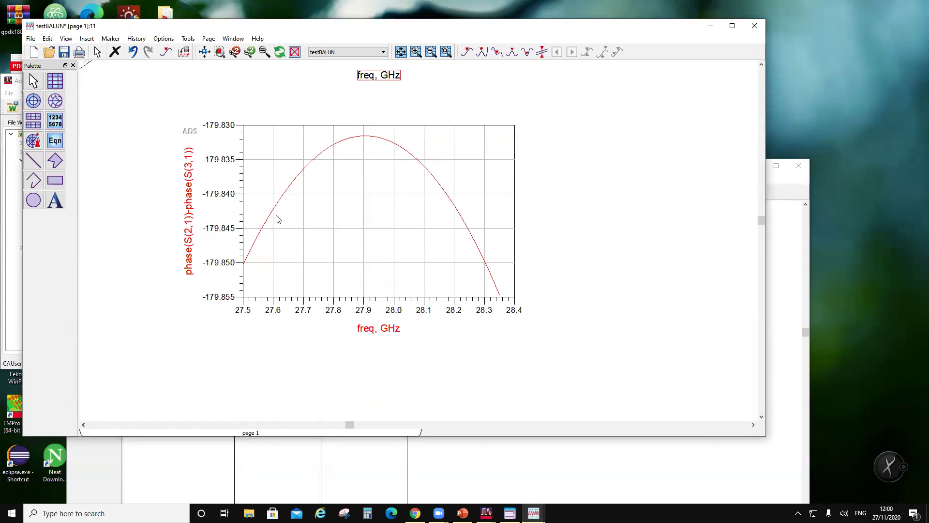
scroll(278, 219, "down", 2)
left_click(64, 51)
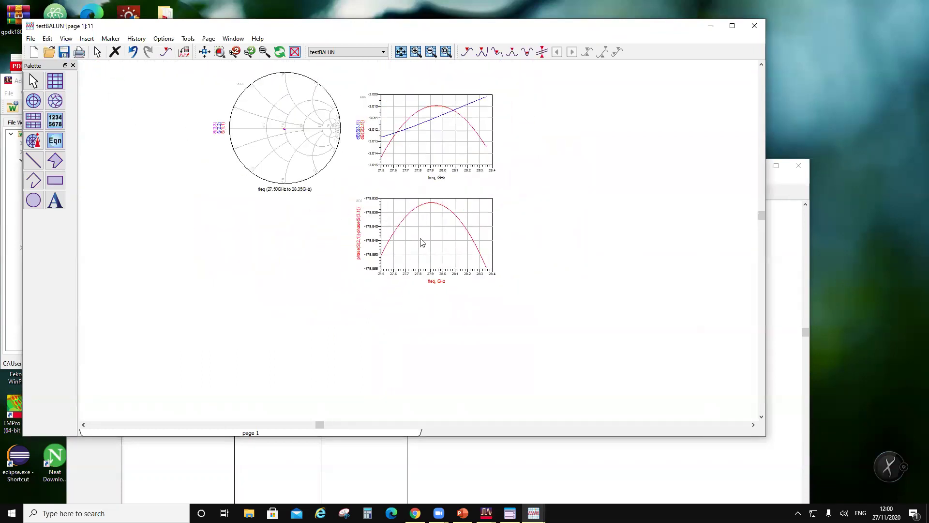
left_click(521, 453)
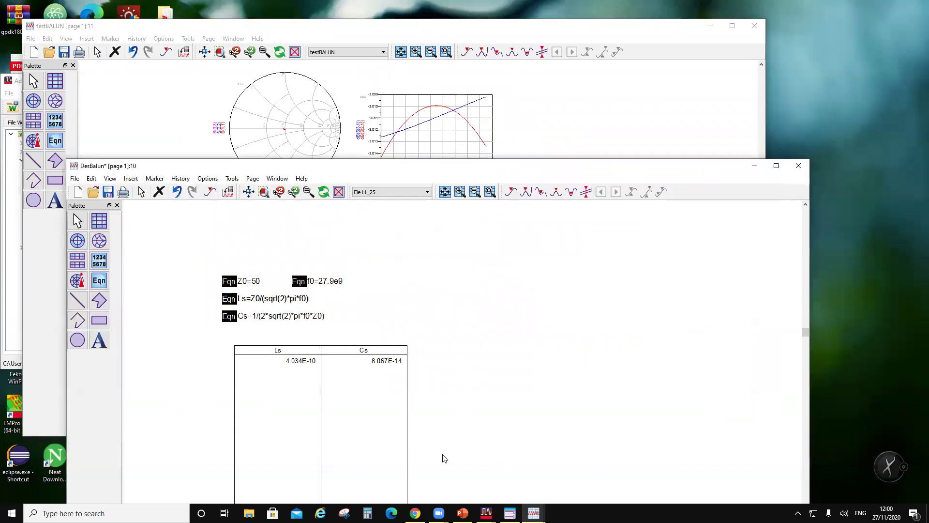